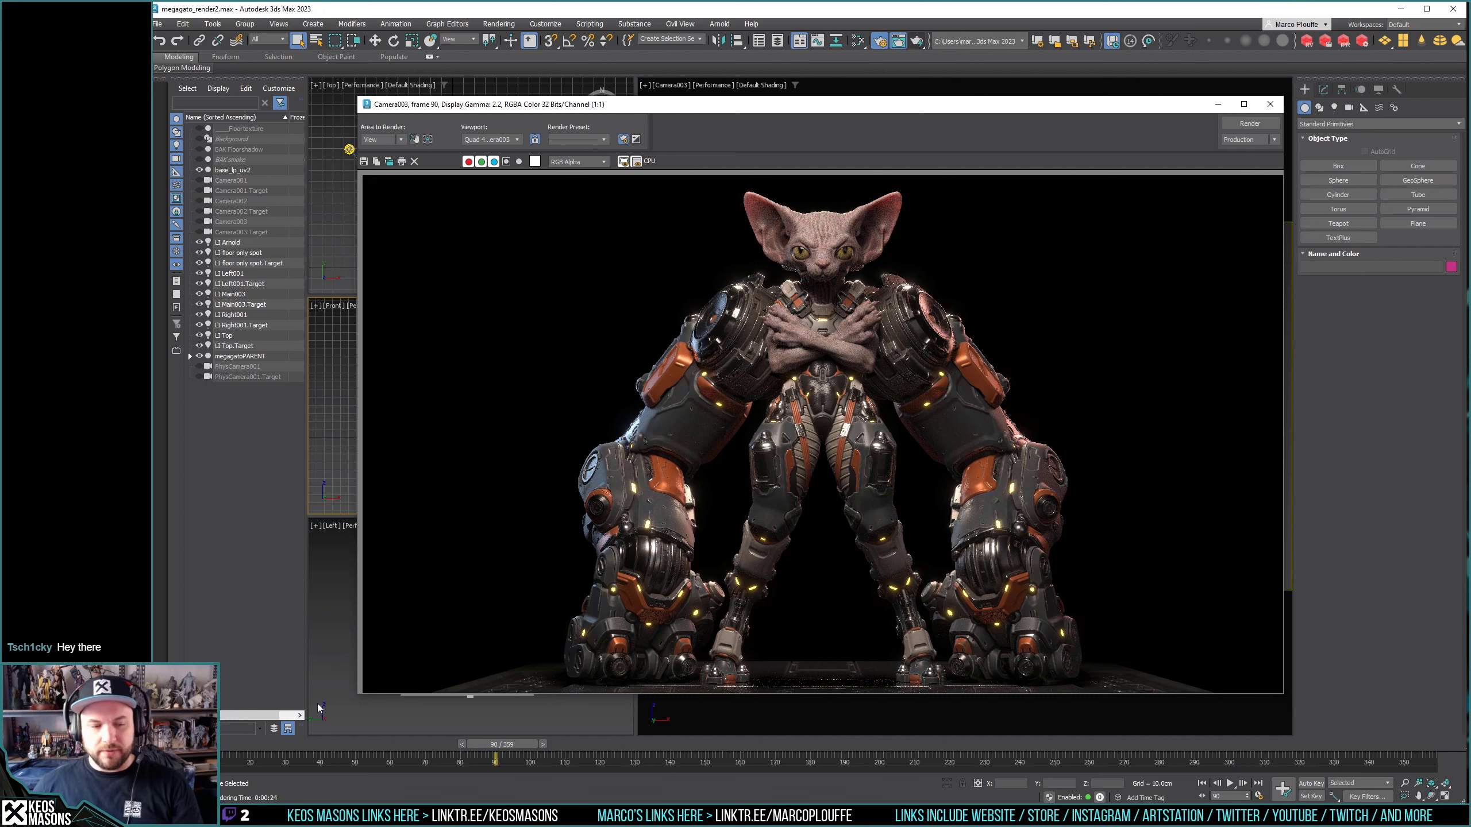
# Open _quality-test-aa9.jpg from the test folder and inspect it at 100% zoom.
pyautogui.hotkey('alt', 'Tab')
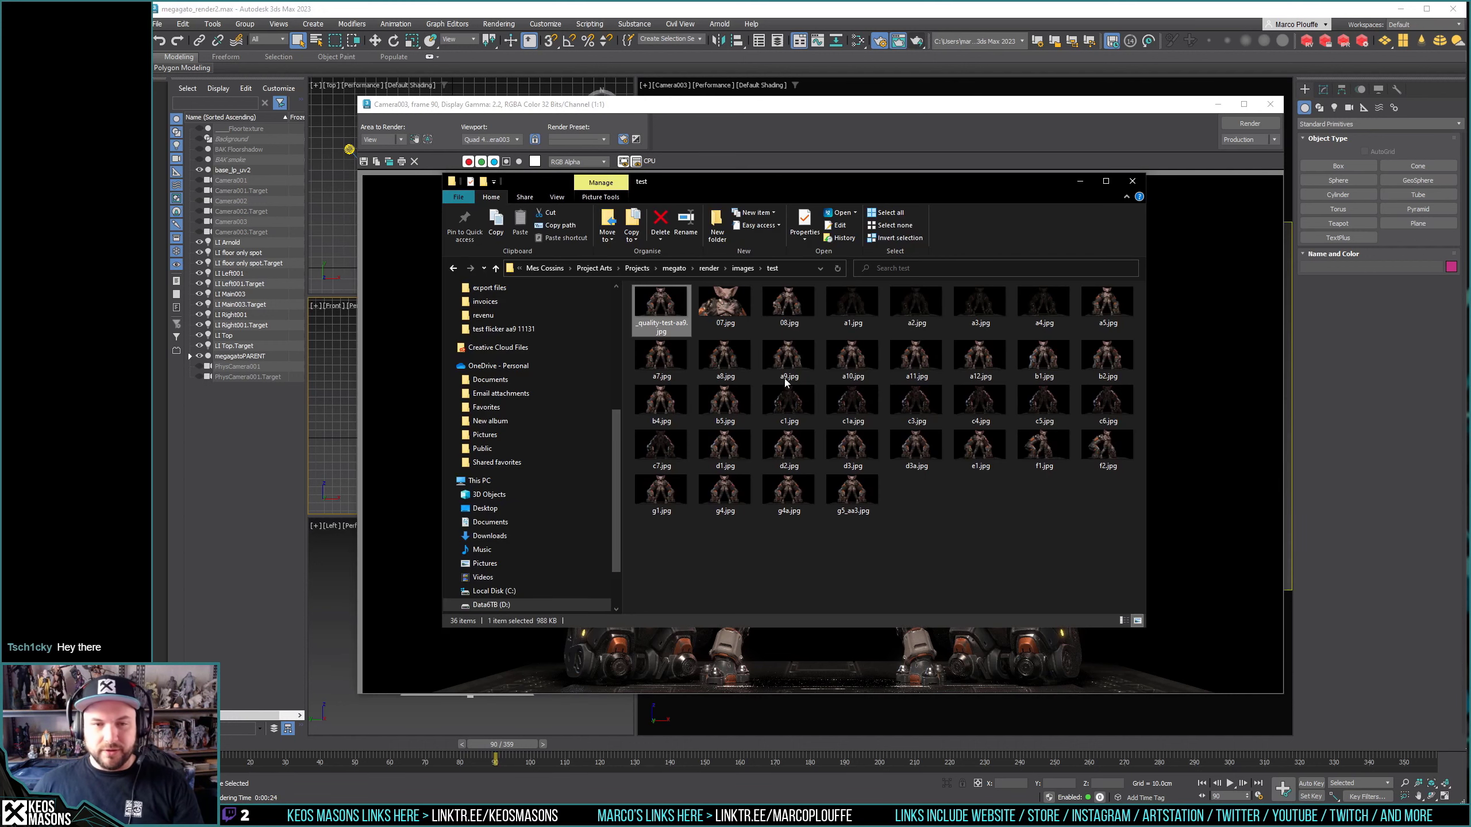
pyautogui.doubleClick(665, 316)
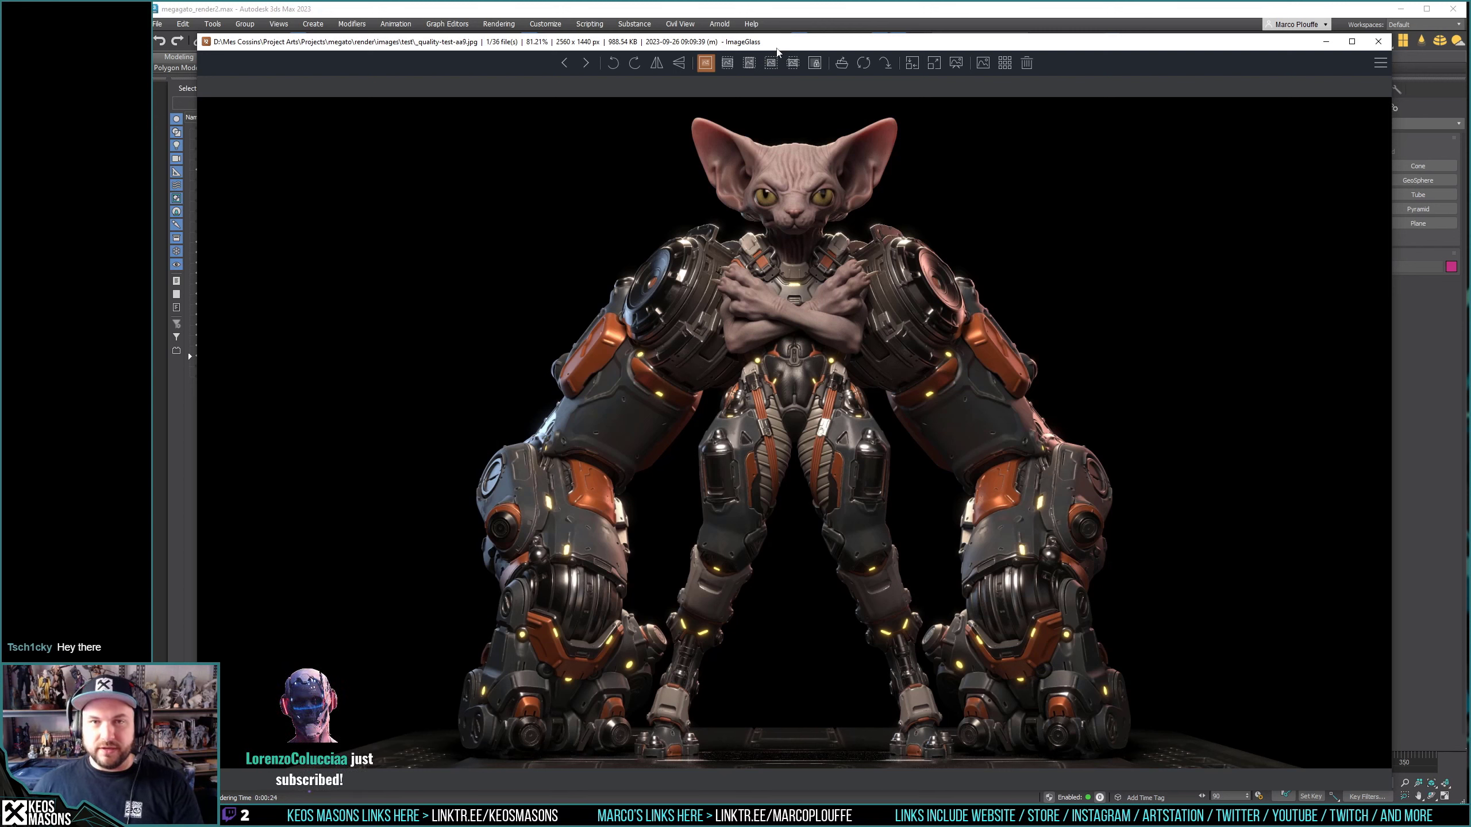
pyautogui.hotkey('ctrl', '0')
pyautogui.moveTo(827, 234)
pyautogui.mouseDown()
pyautogui.moveTo(794, 288)
pyautogui.moveTo(858, 256)
pyautogui.moveTo(829, 249)
pyautogui.mouseUp()
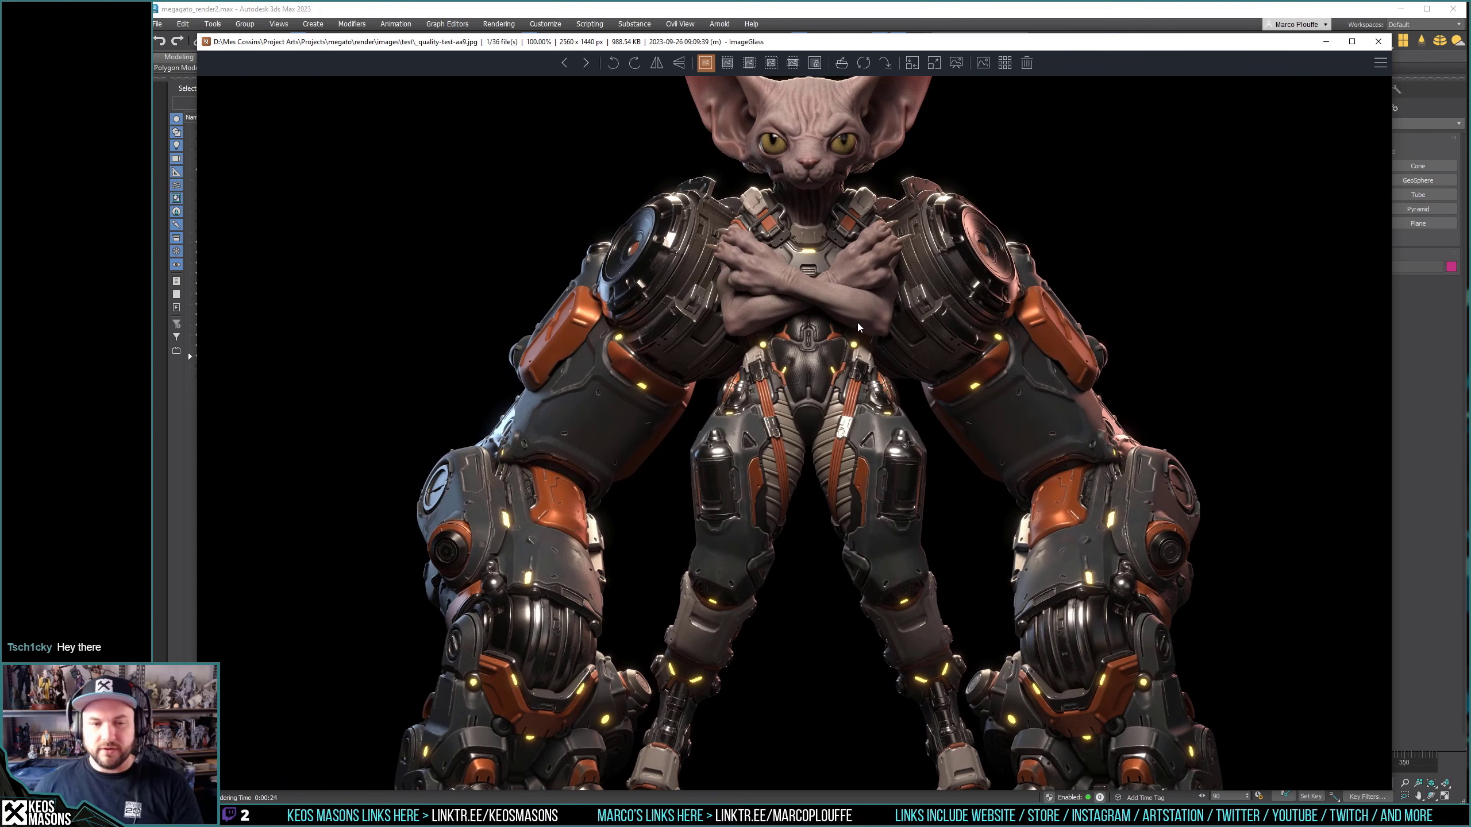
pyautogui.moveTo(813, 332); pyautogui.dragTo(830, 420)
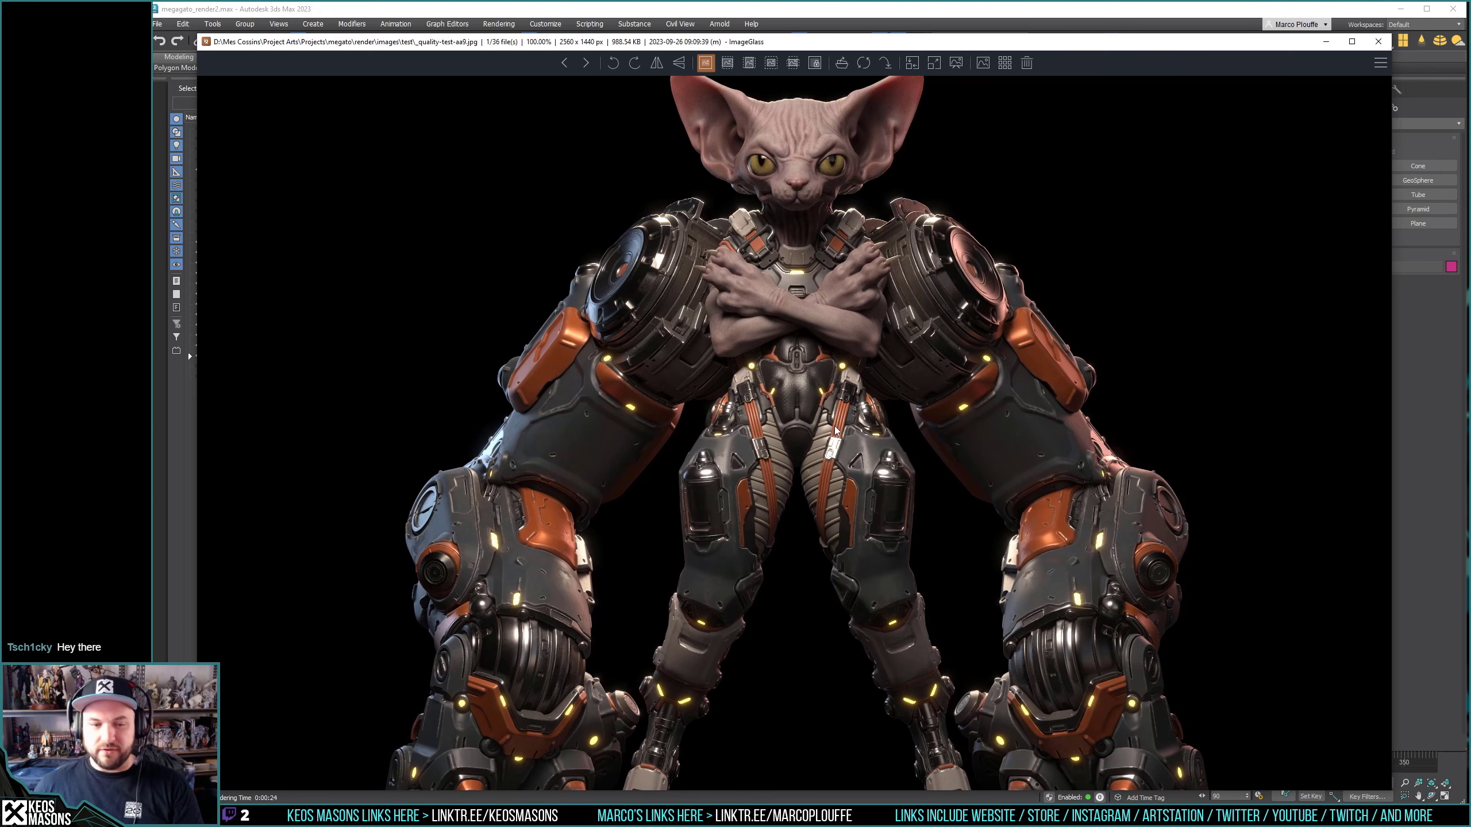
pyautogui.moveTo(835, 430); pyautogui.dragTo(789, 434)
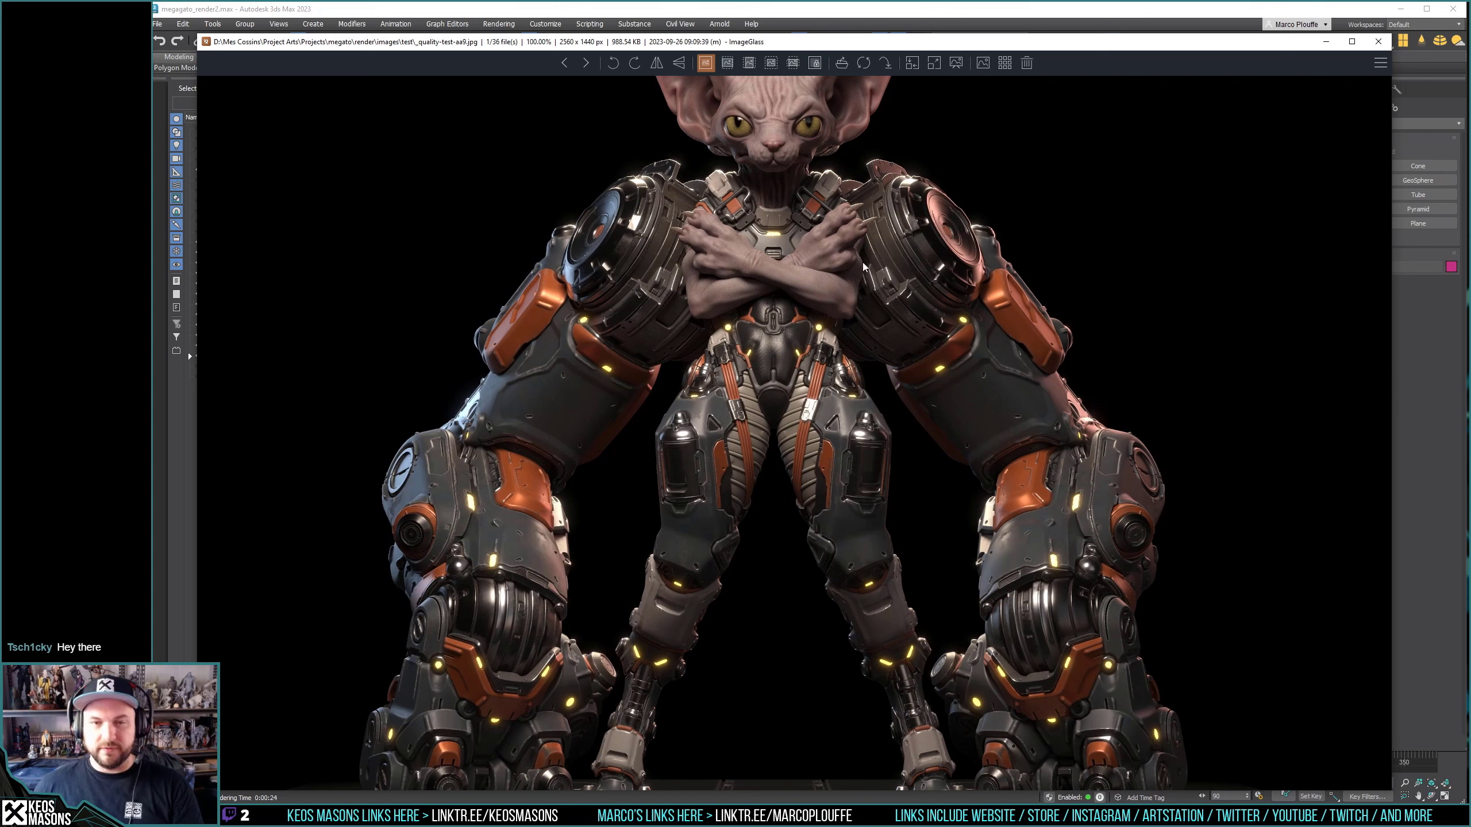
# Close the image viewer, reposition the render frame window, and return to 3ds Max.
pyautogui.click(1378, 42)
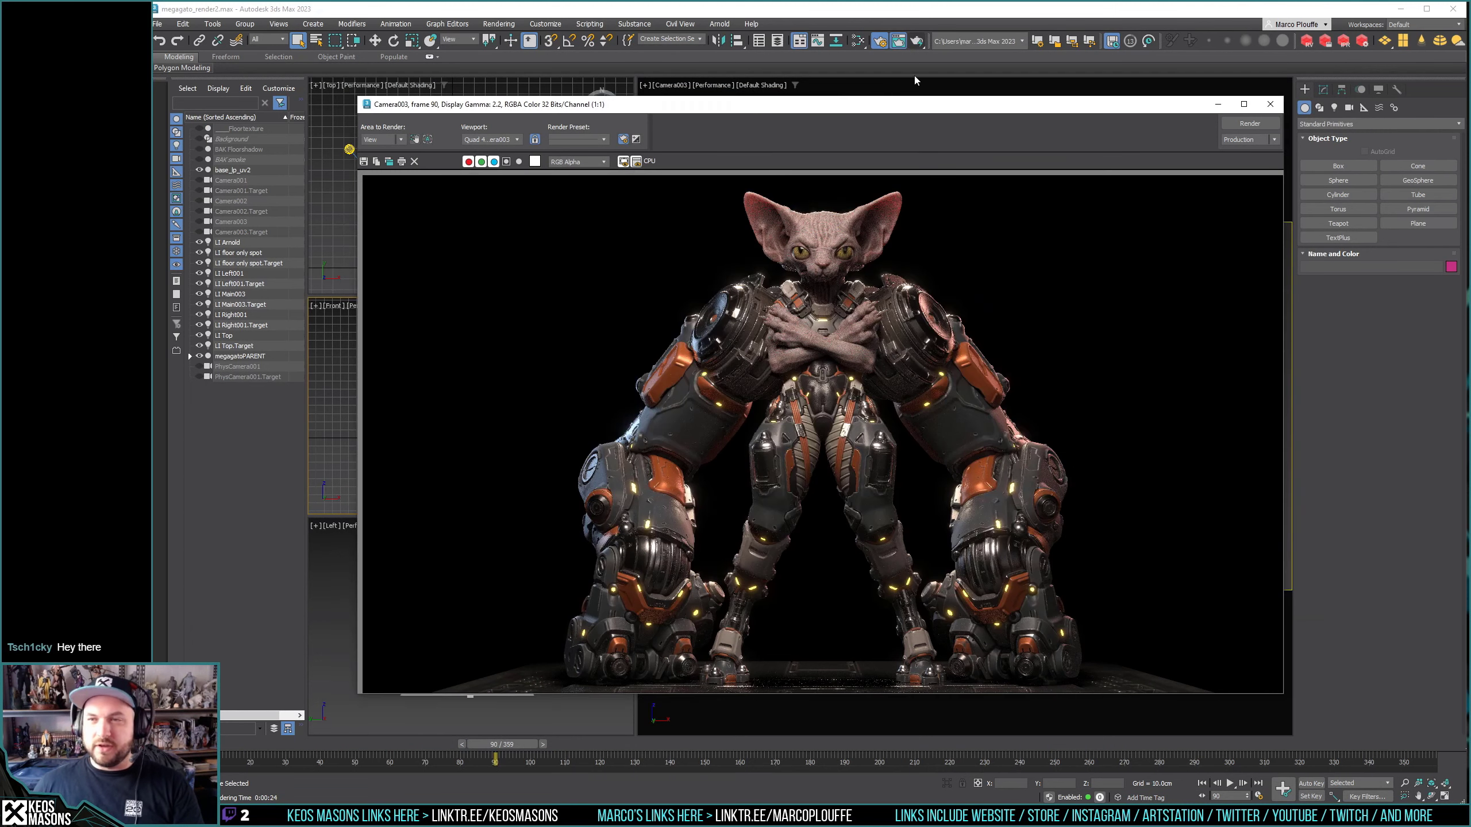
pyautogui.moveTo(740, 105)
pyautogui.mouseDown()
pyautogui.moveTo(899, 68)
pyautogui.moveTo(852, 46)
pyautogui.mouseUp()
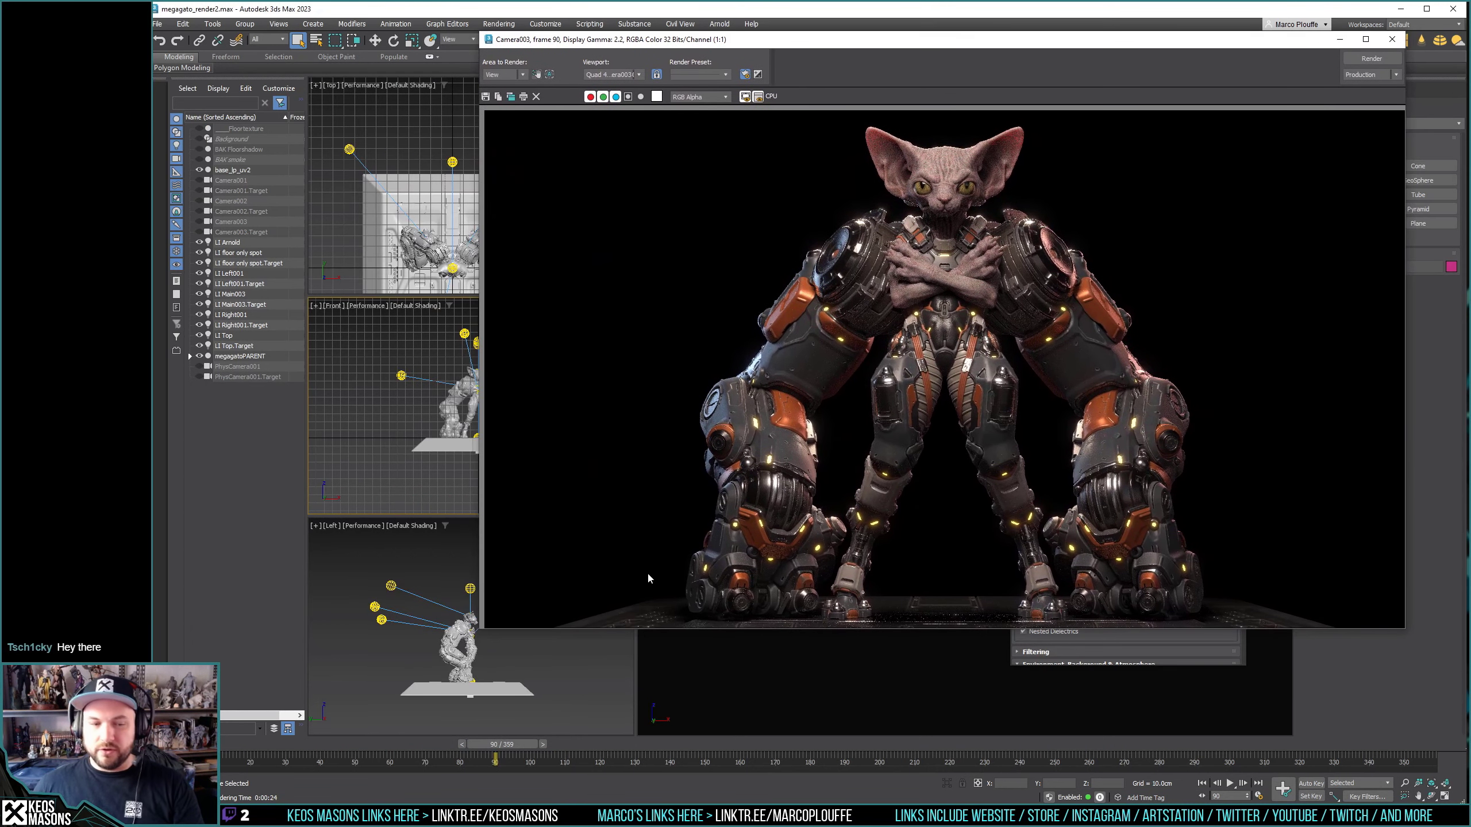
pyautogui.hotkey('alt', 'Tab')
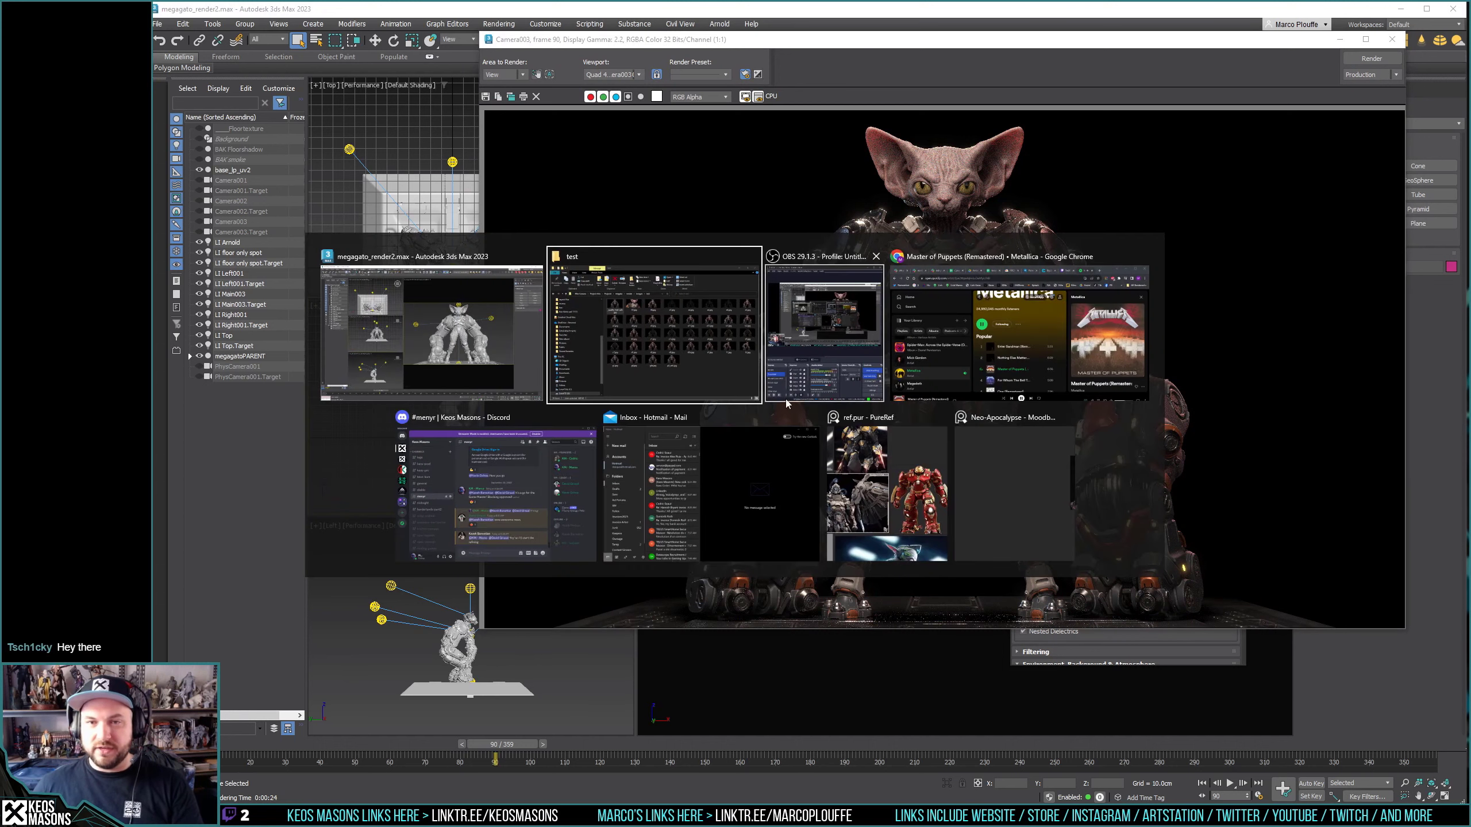
pyautogui.click(637, 342)
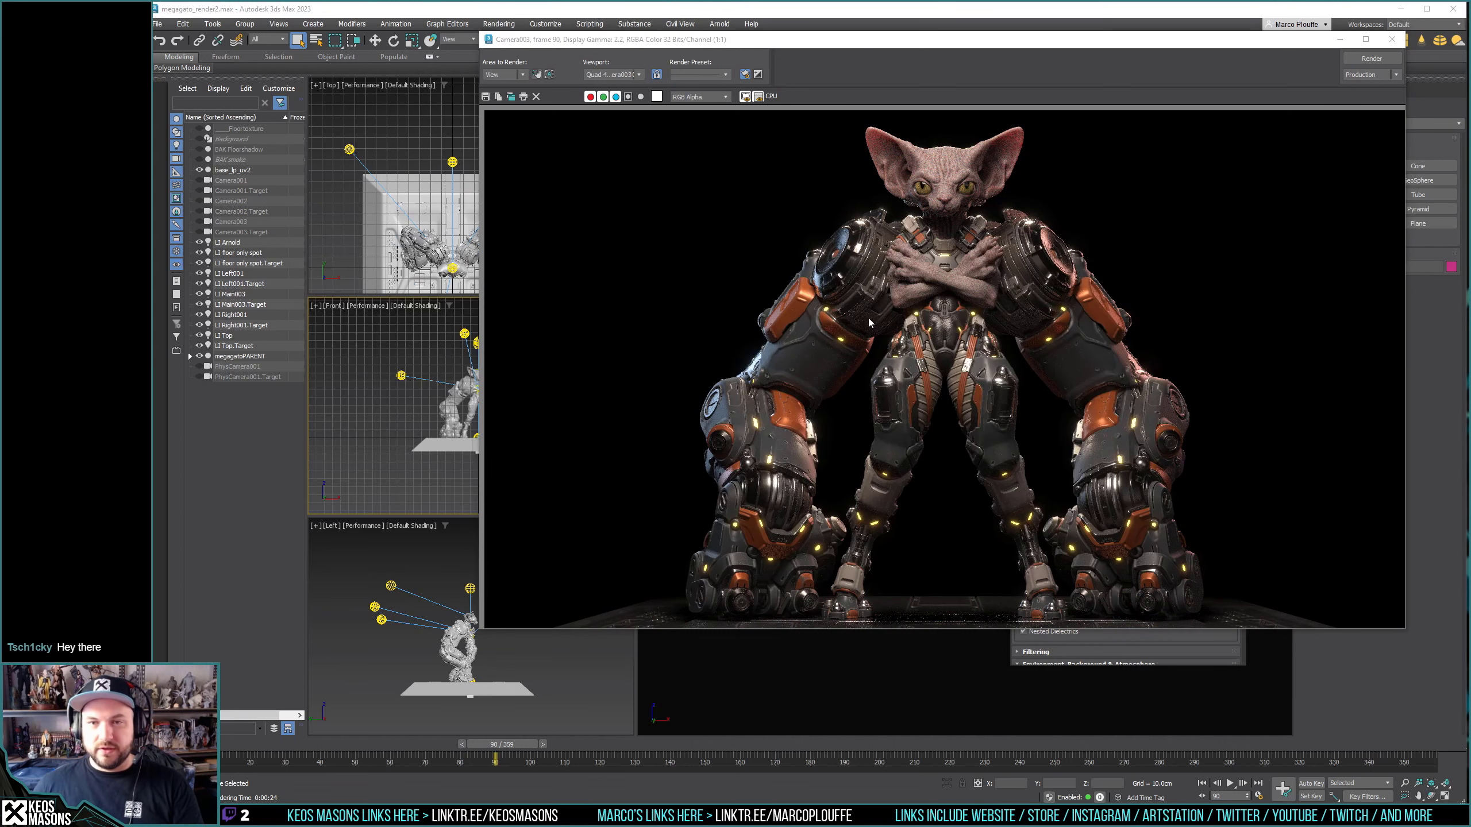
pyautogui.hotkey('alt', 'Tab')
pyautogui.click(629, 325)
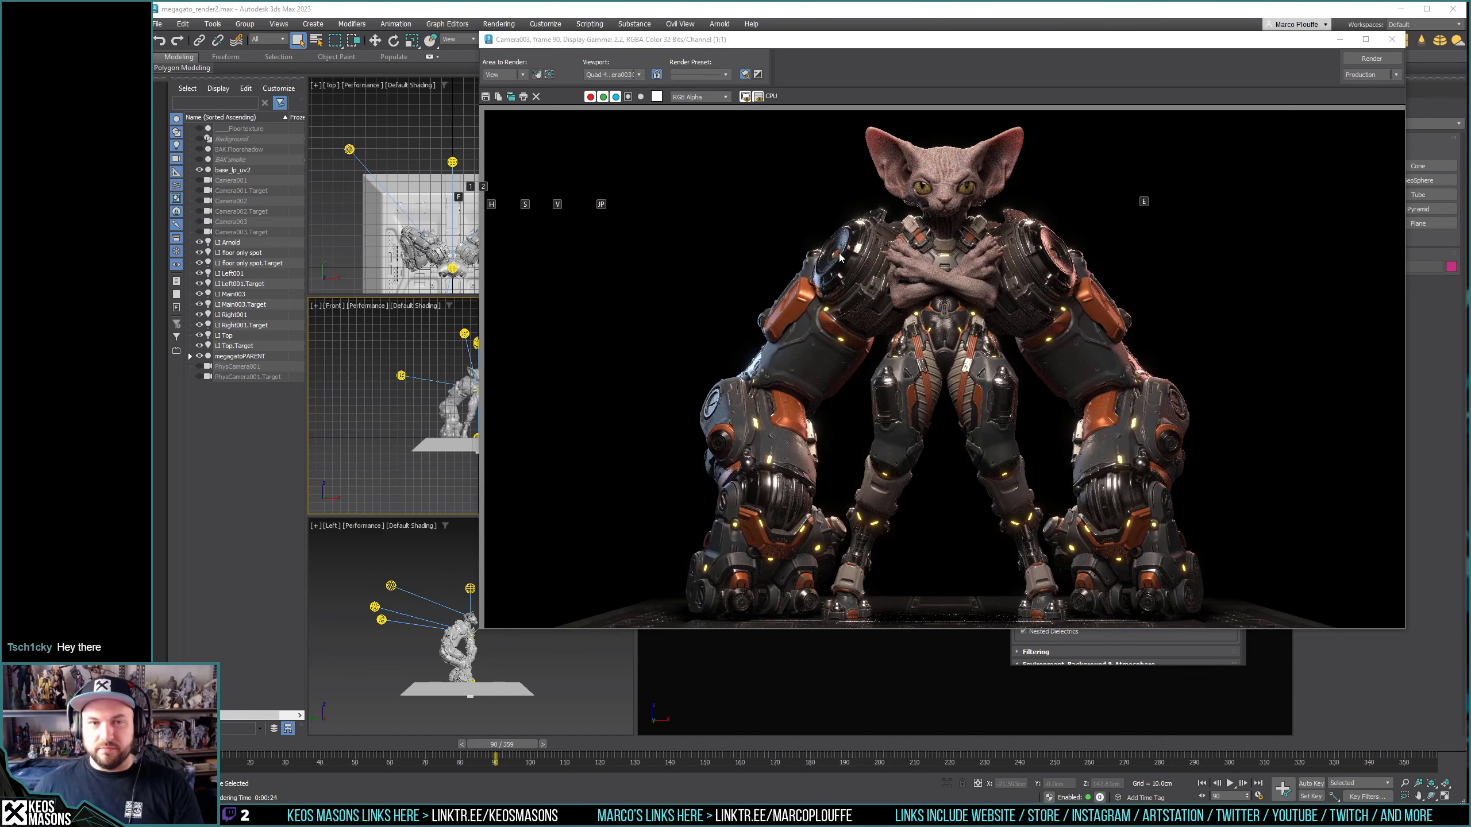
# Reopen _quality-test-aa9.jpg from the test renders folder.
pyautogui.hotkey('alt', 'Tab')
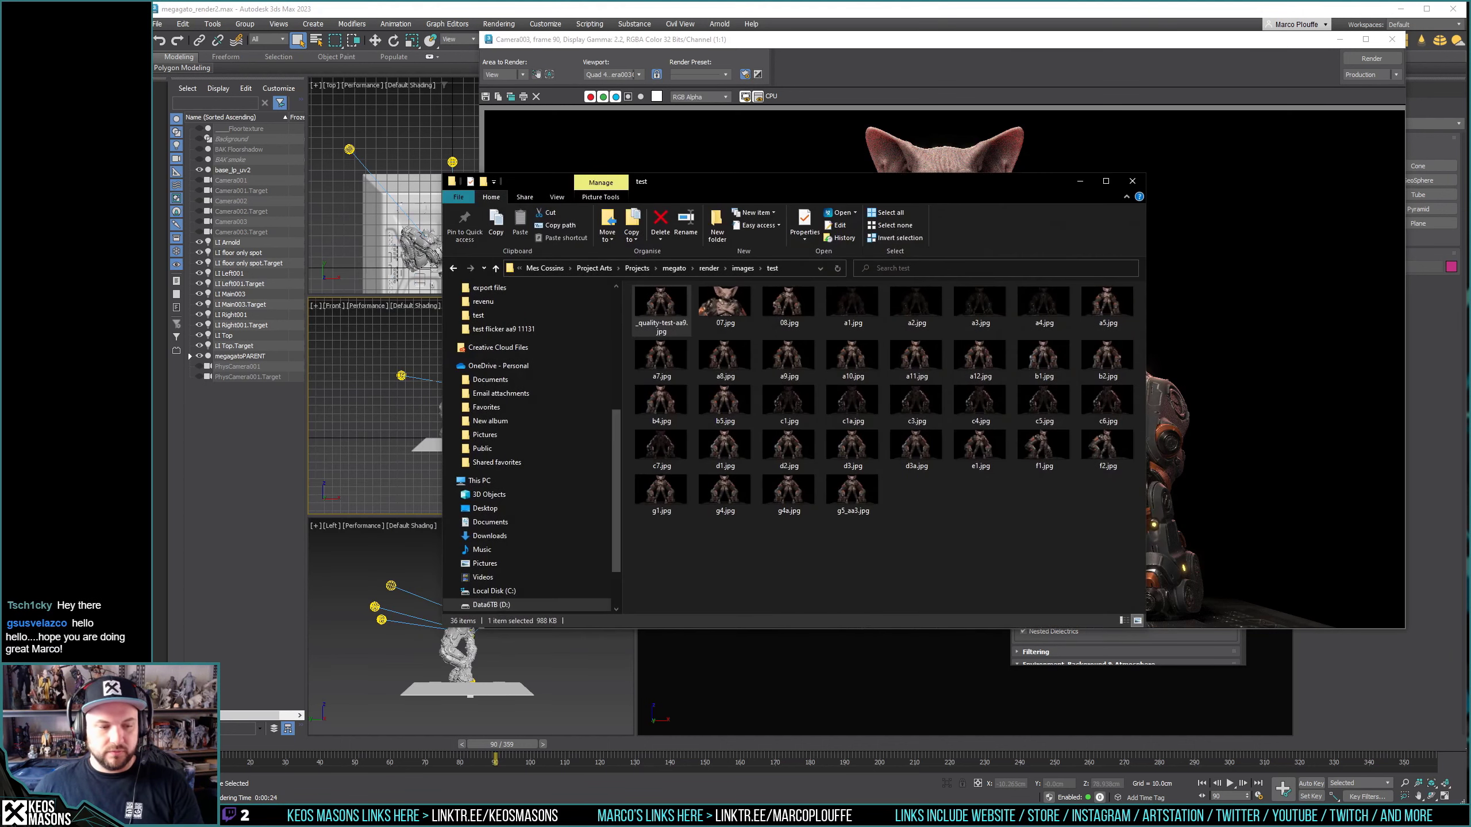
pyautogui.click(657, 307)
pyautogui.doubleClick(657, 307)
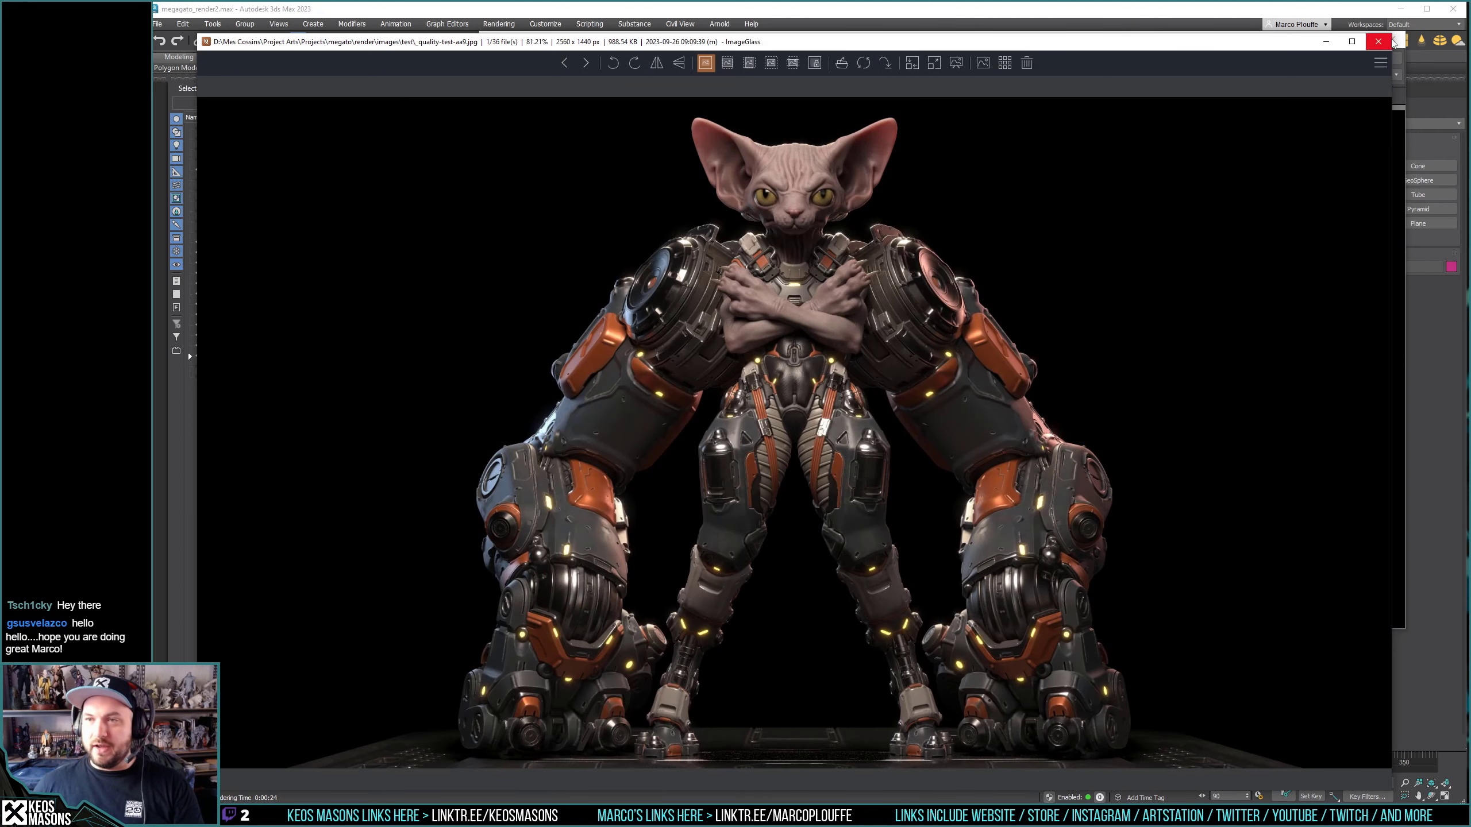
# Resize ImageGlass beside the render frame and zoom to compare the saved render.
pyautogui.moveTo(1392, 36); pyautogui.dragTo(773, 36)
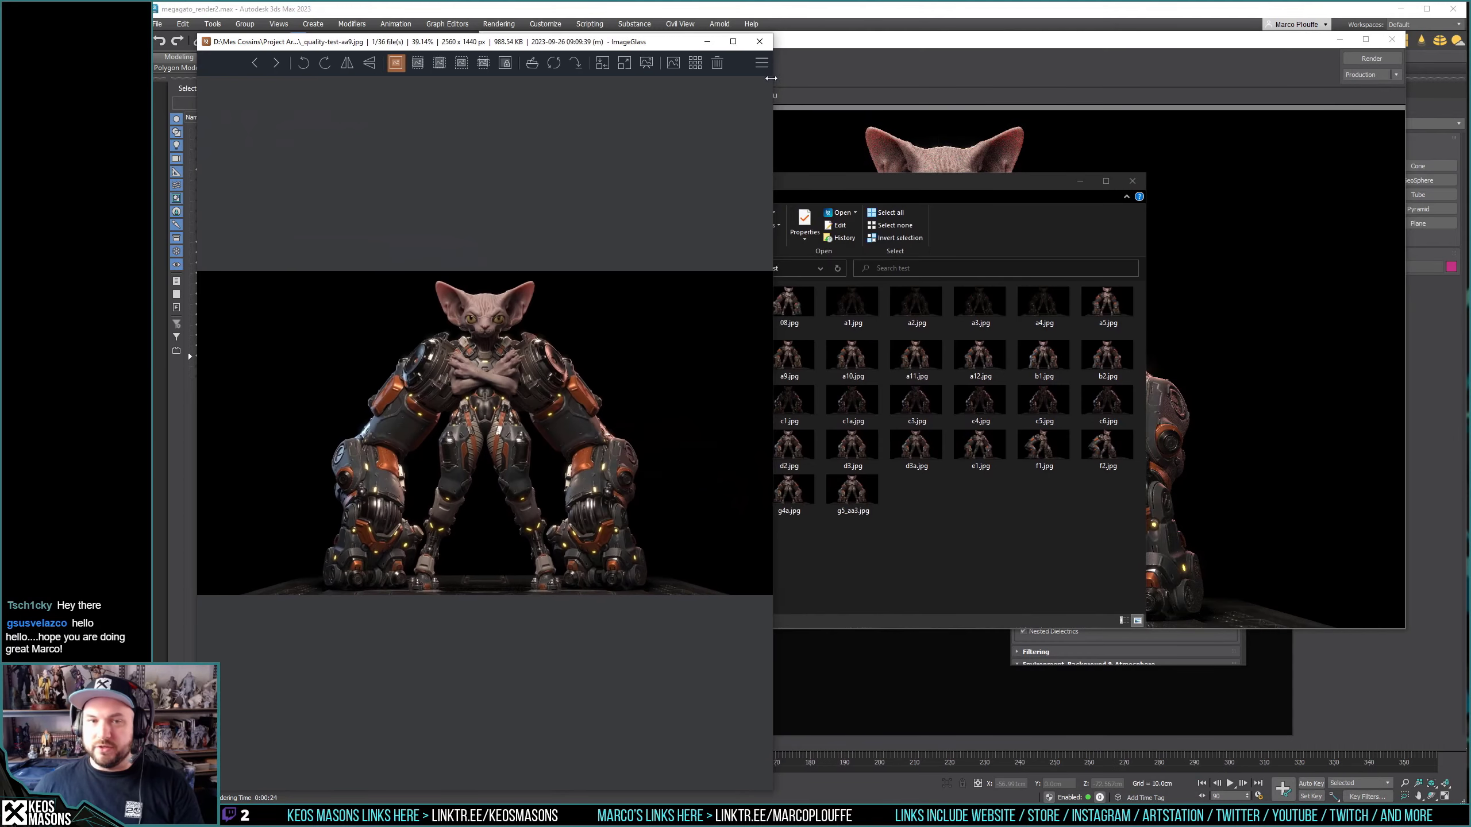
pyautogui.click(901, 129)
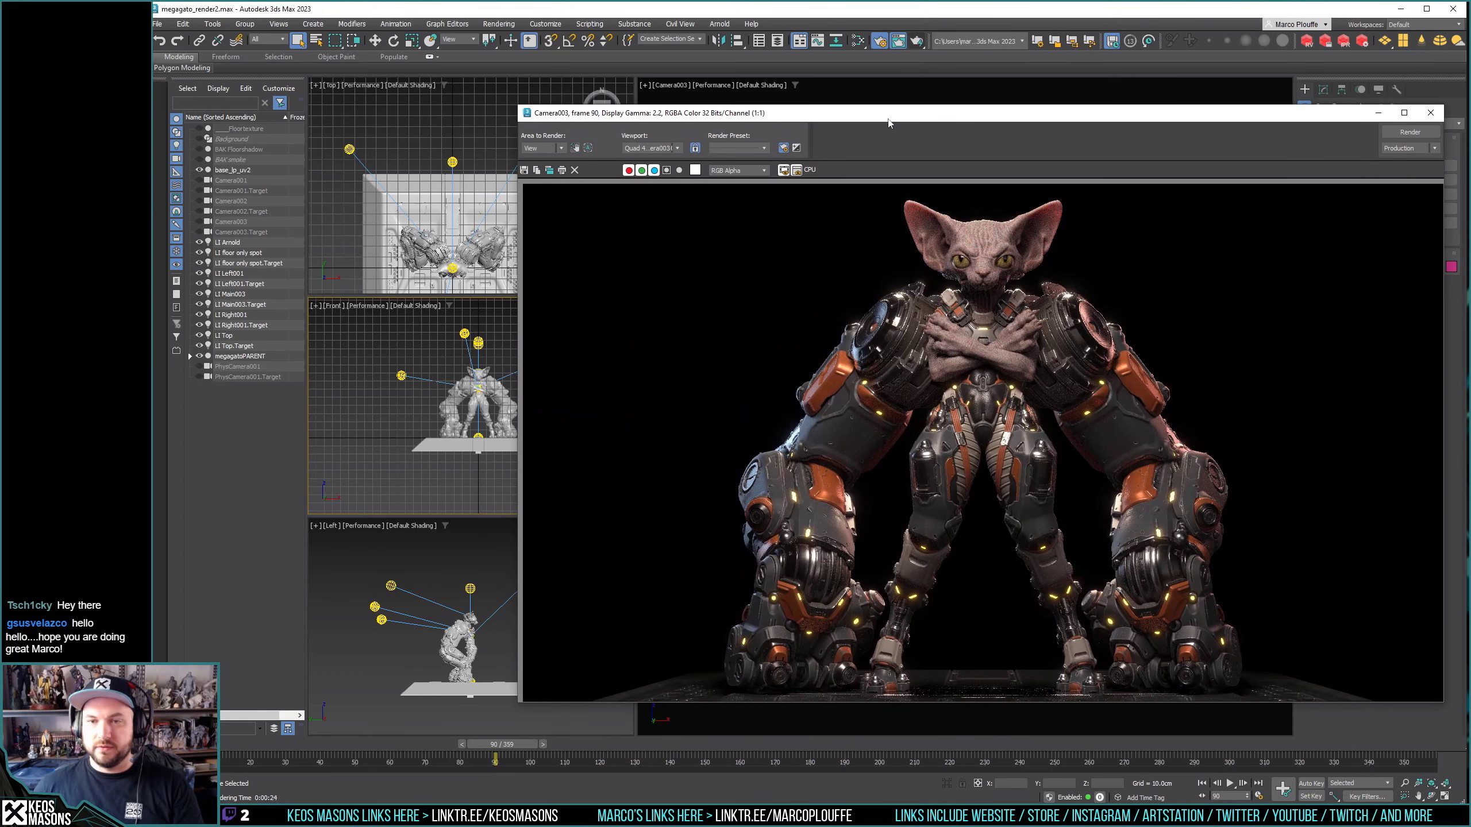
pyautogui.hotkey('alt', 'Tab')
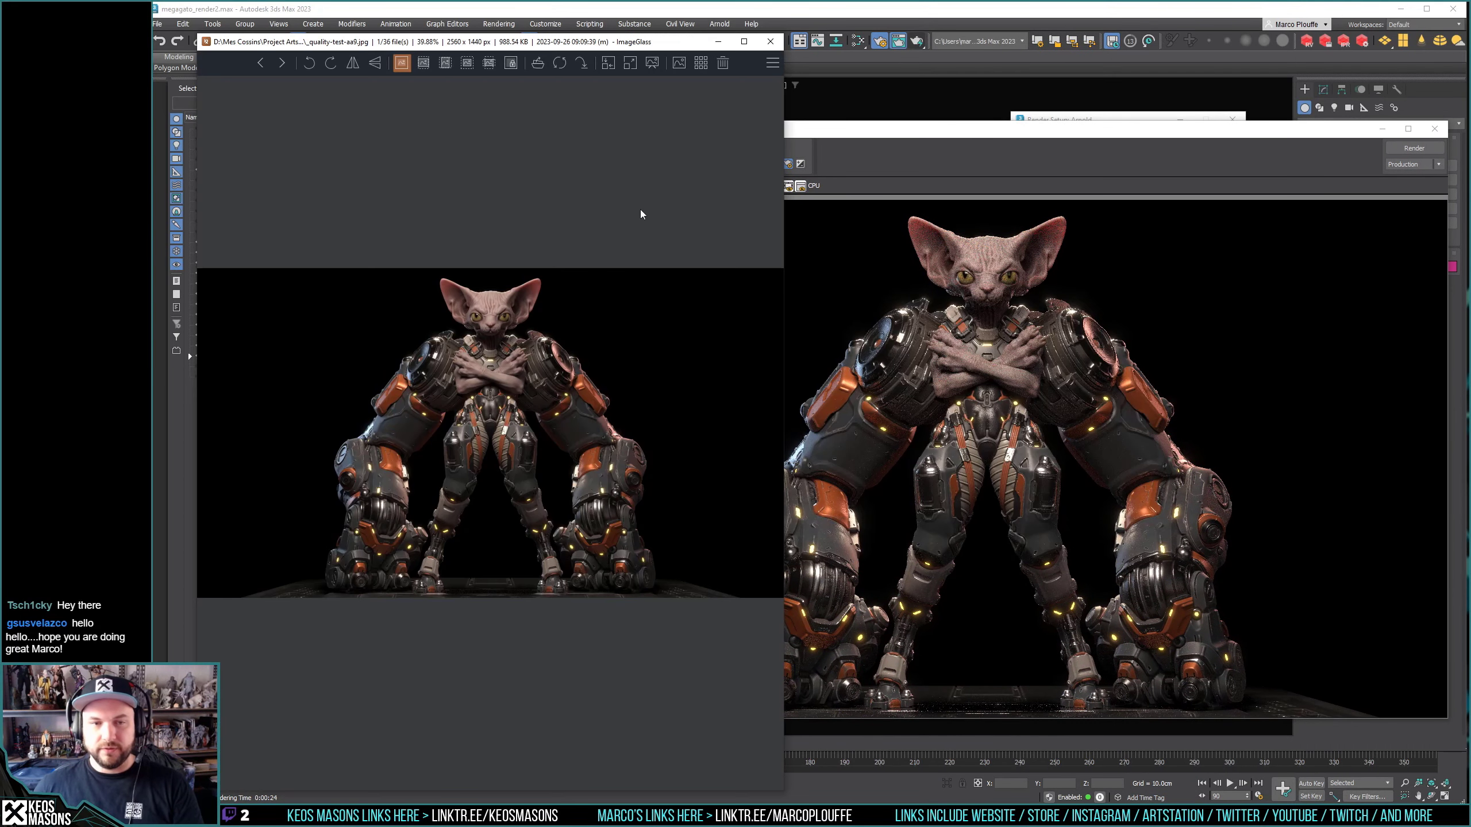
pyautogui.scroll(3, 553, 380)
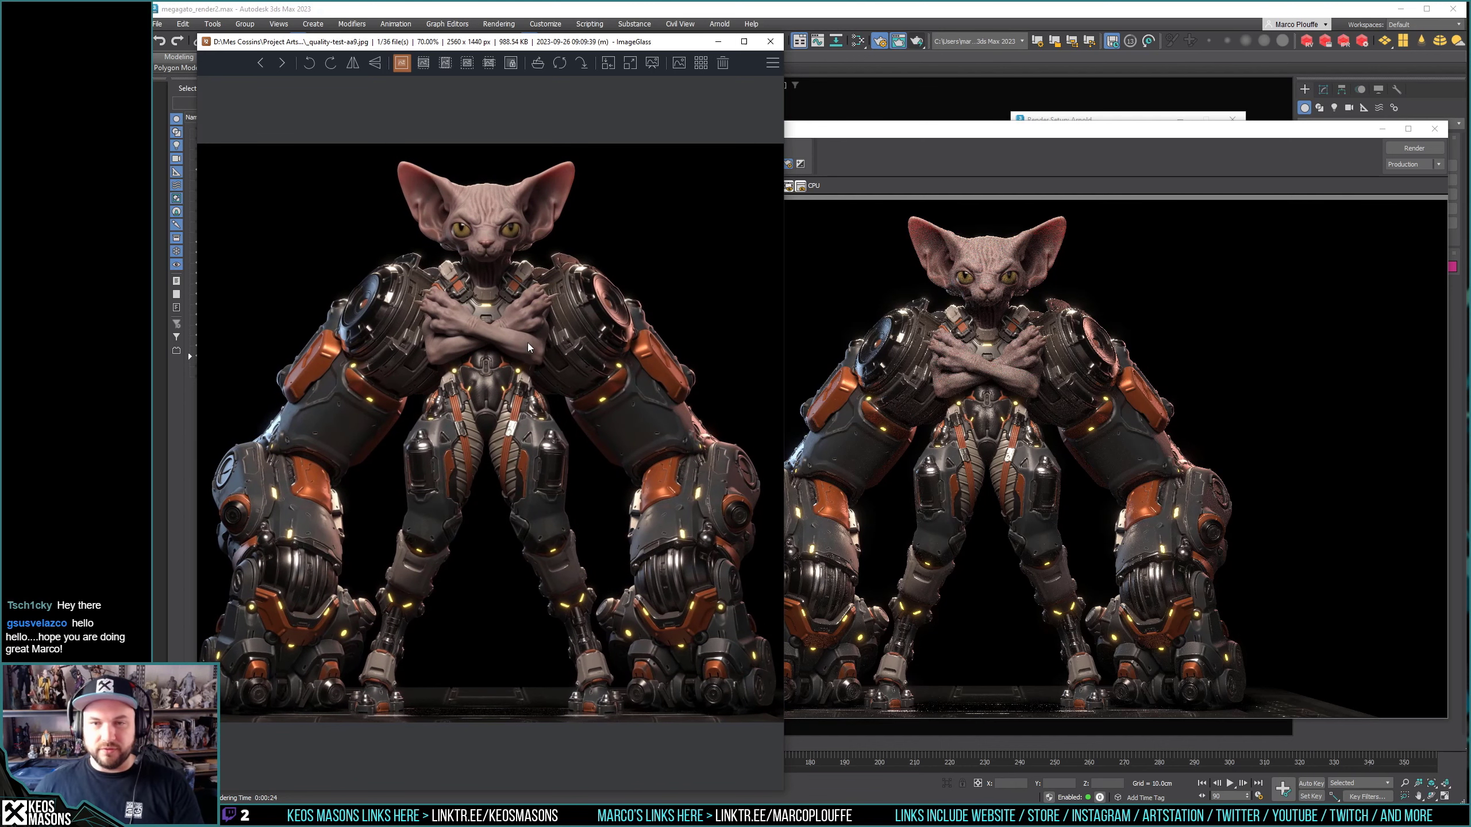
pyautogui.scroll(-1, 526, 284)
pyautogui.moveTo(577, 47); pyautogui.dragTo(572, 72)
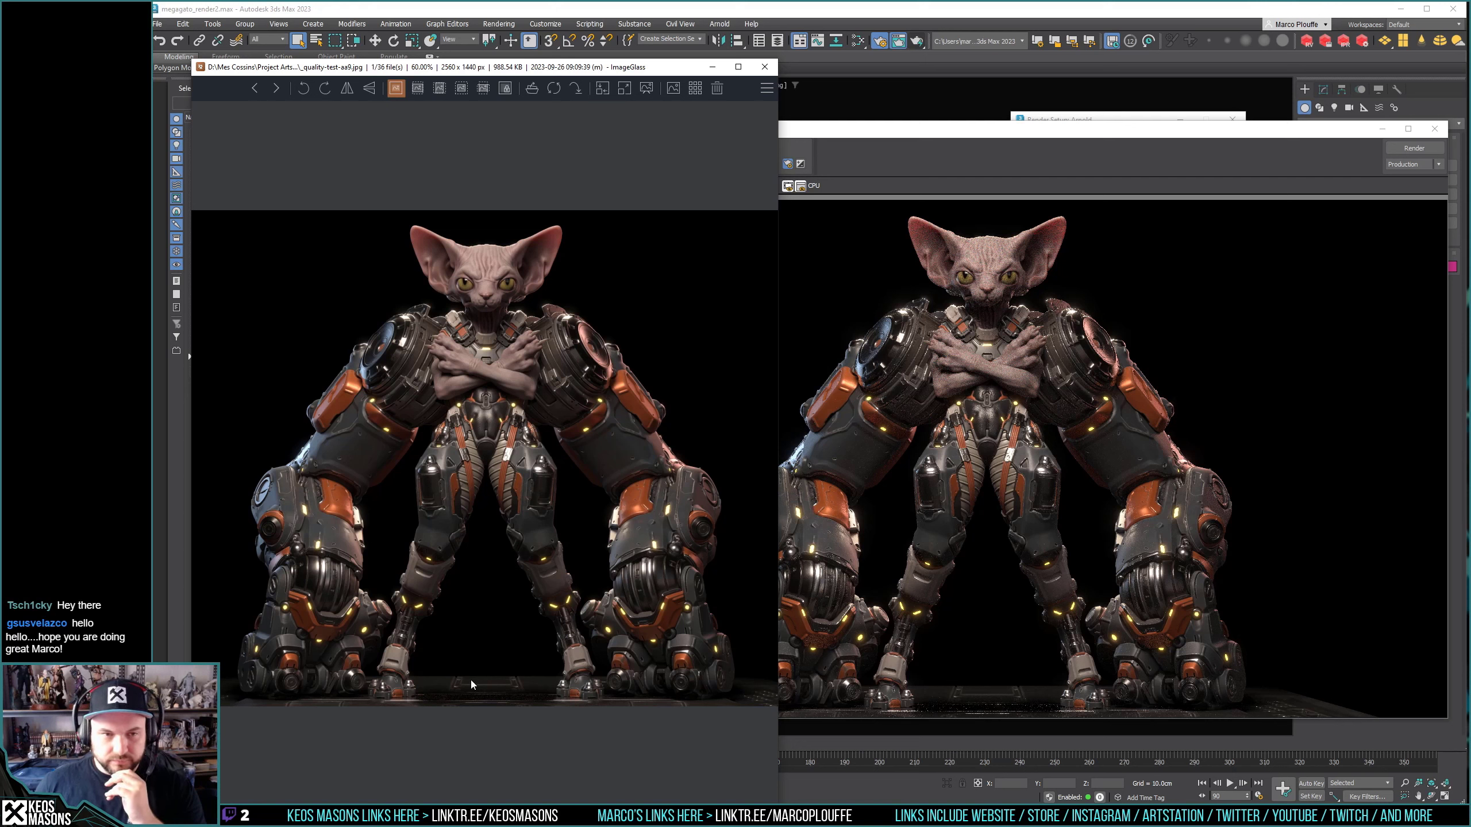
pyautogui.moveTo(778, 388); pyautogui.dragTo(1245, 406)
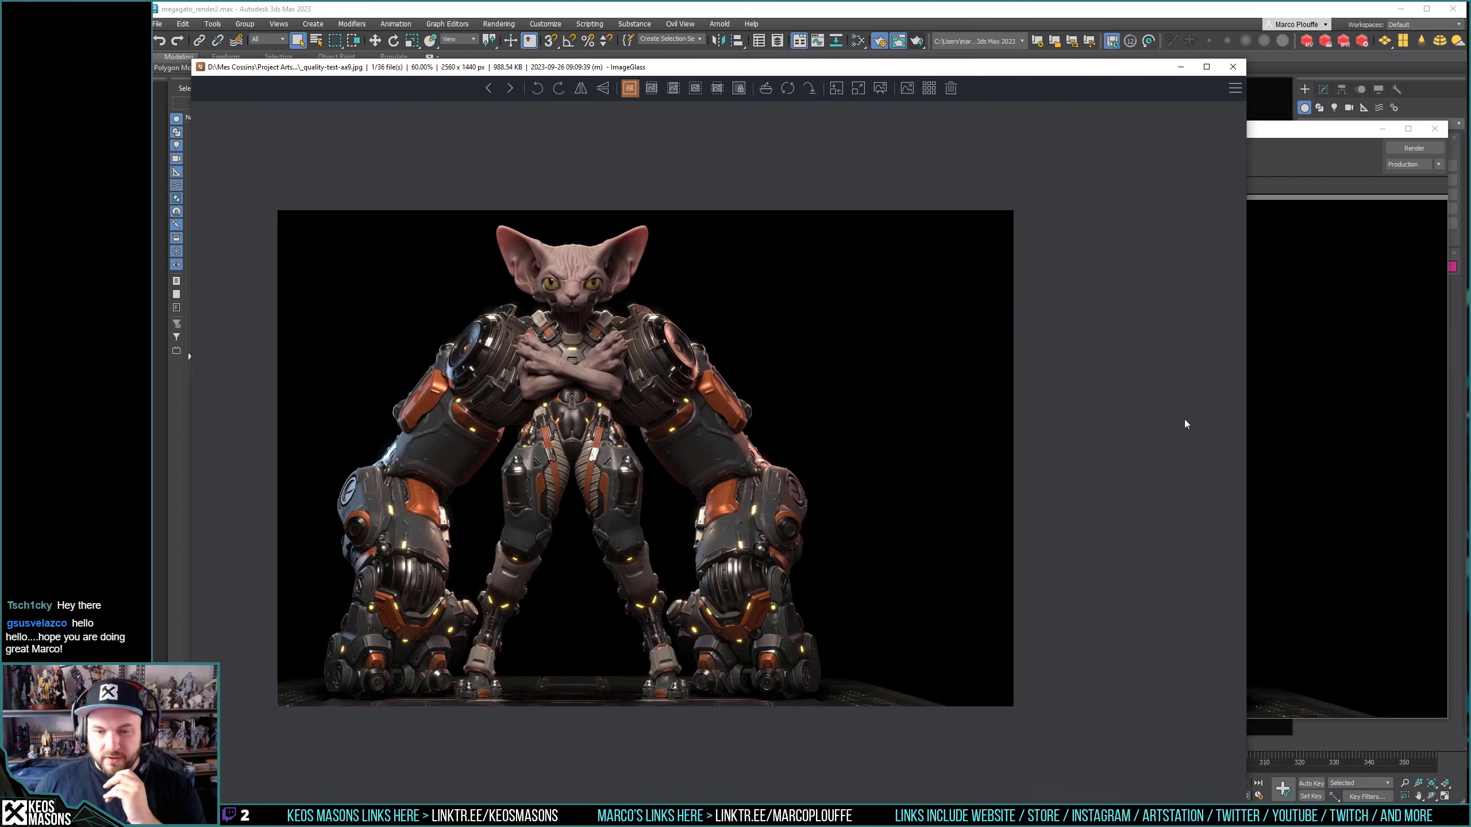
pyautogui.scroll(2, 708, 384)
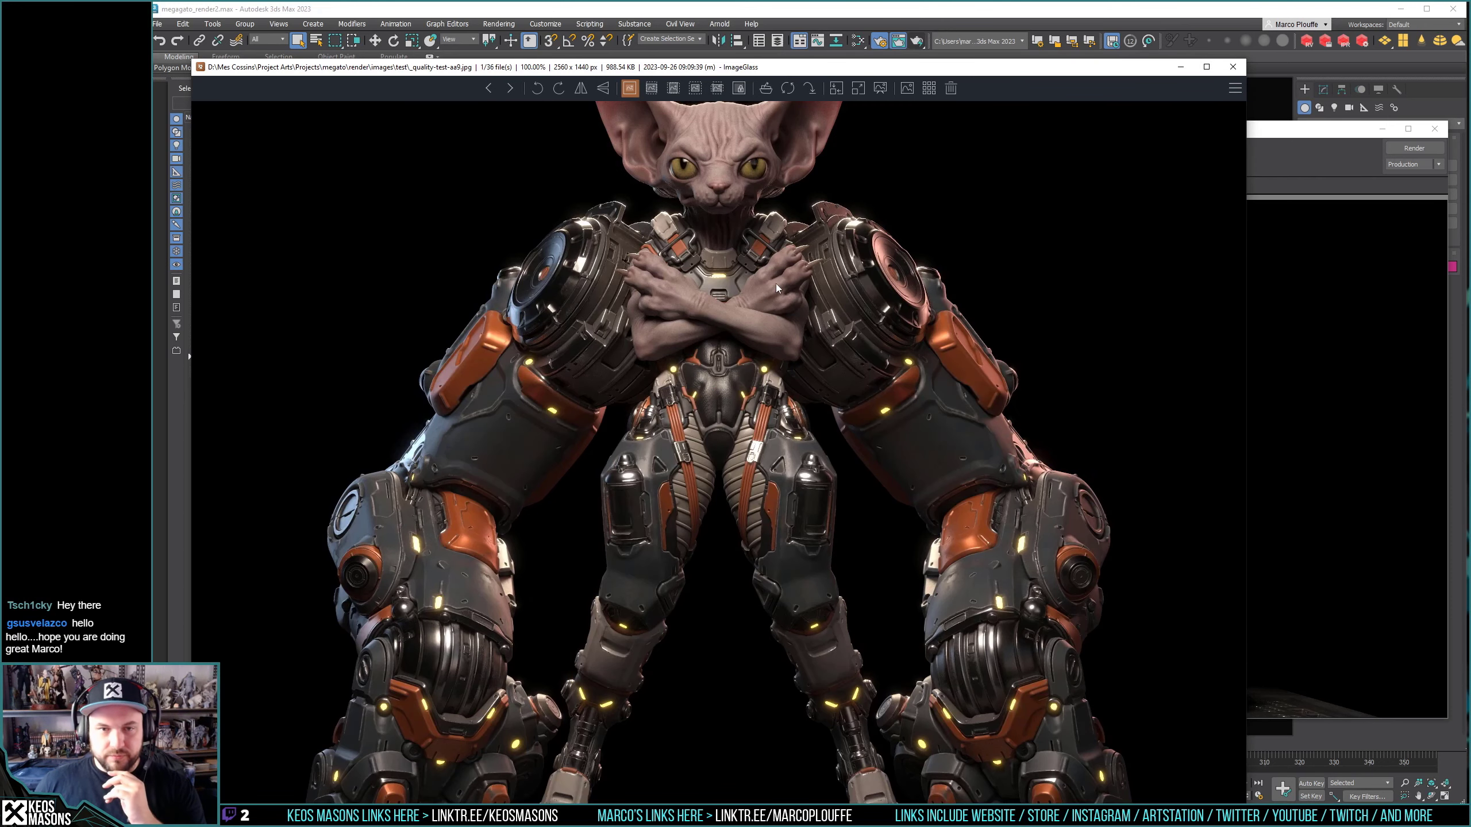
pyautogui.scroll(-1, 776, 283)
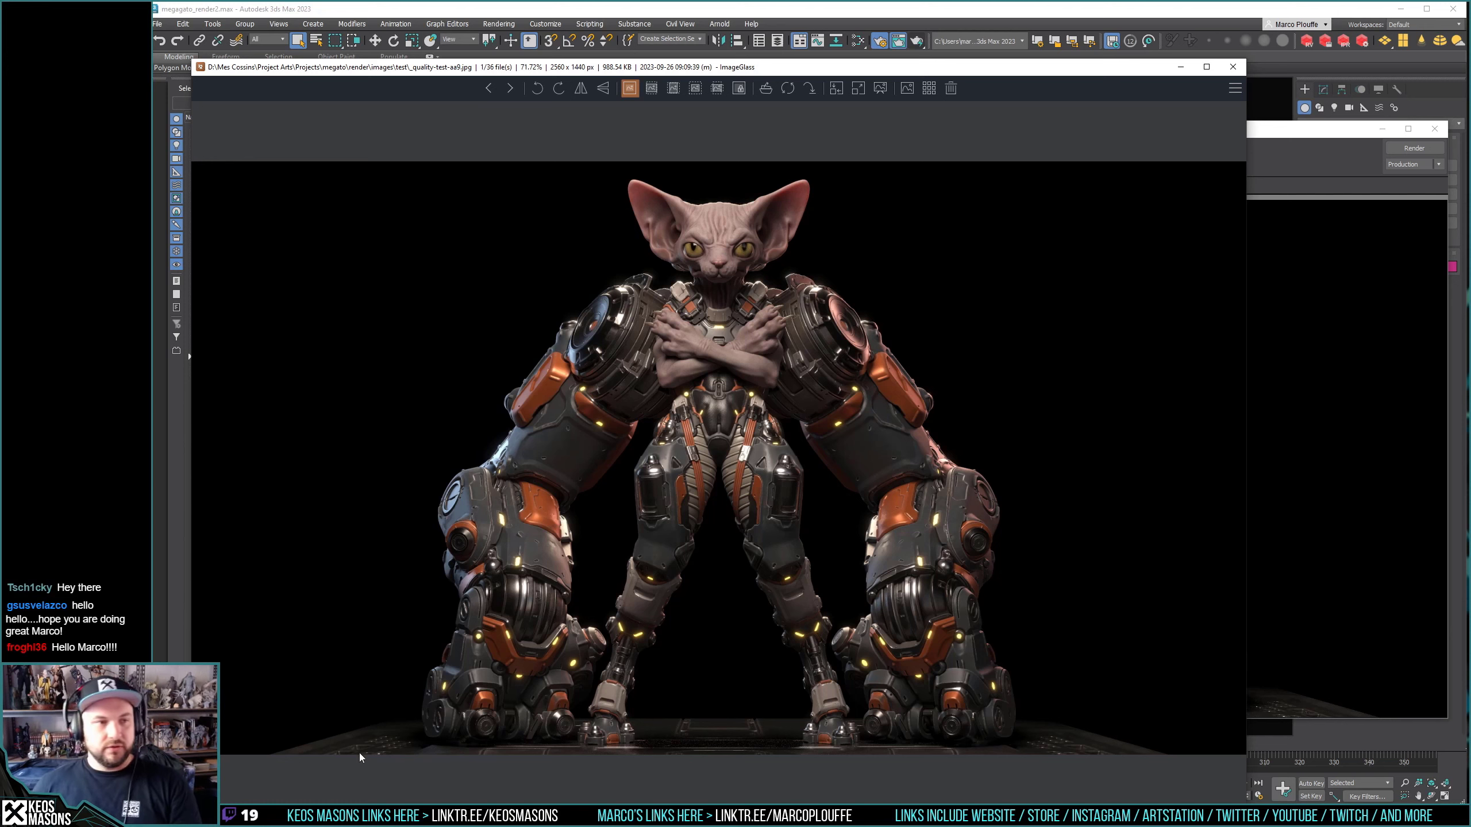
# Close the viewer, show the LI floor only spot light's parameters, and re-render Camera003.
pyautogui.click(1232, 66)
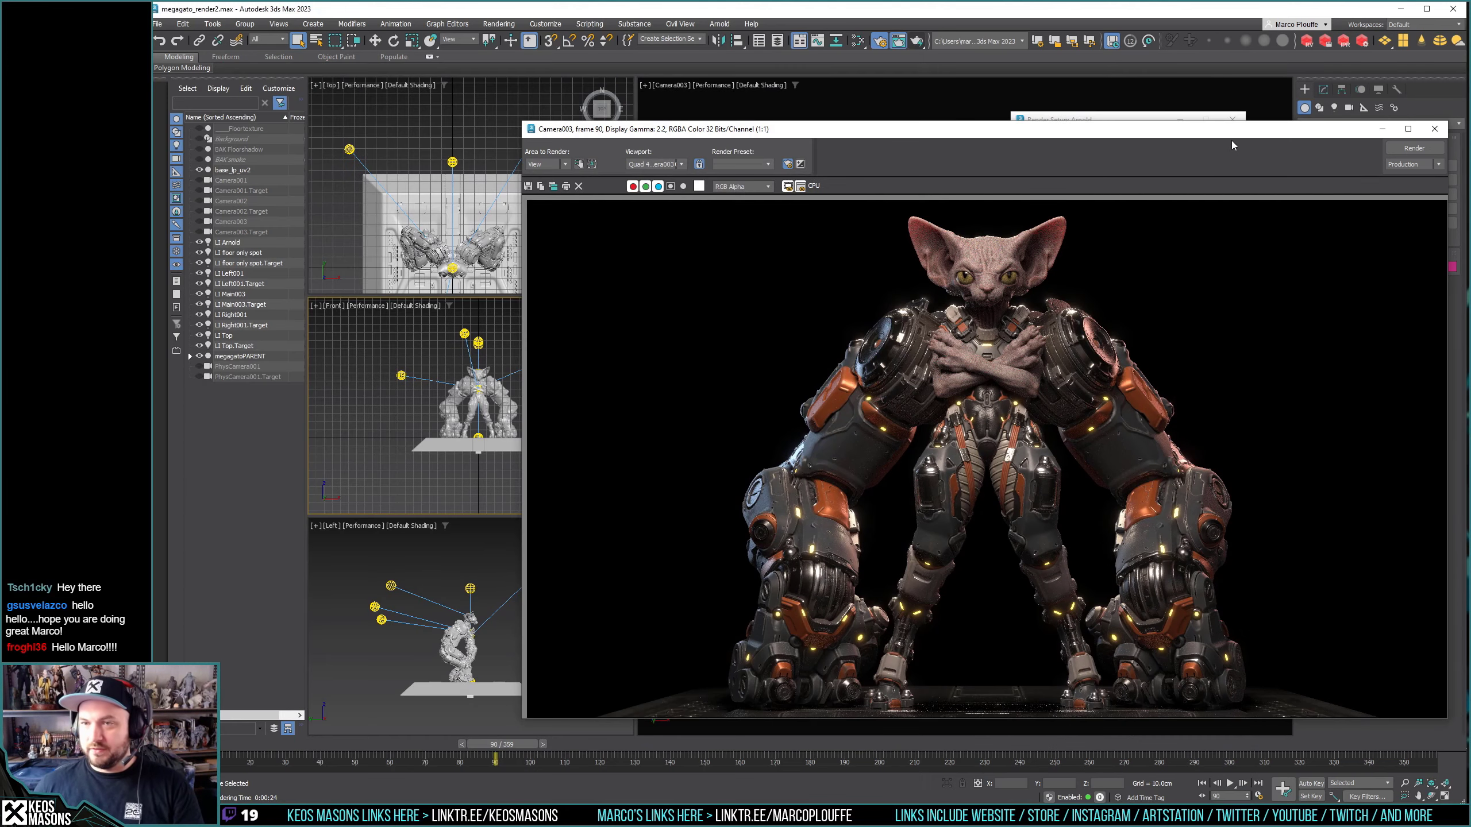
pyautogui.moveTo(1233, 123)
pyautogui.mouseDown()
pyautogui.moveTo(904, 131)
pyautogui.moveTo(986, 128)
pyautogui.mouseUp()
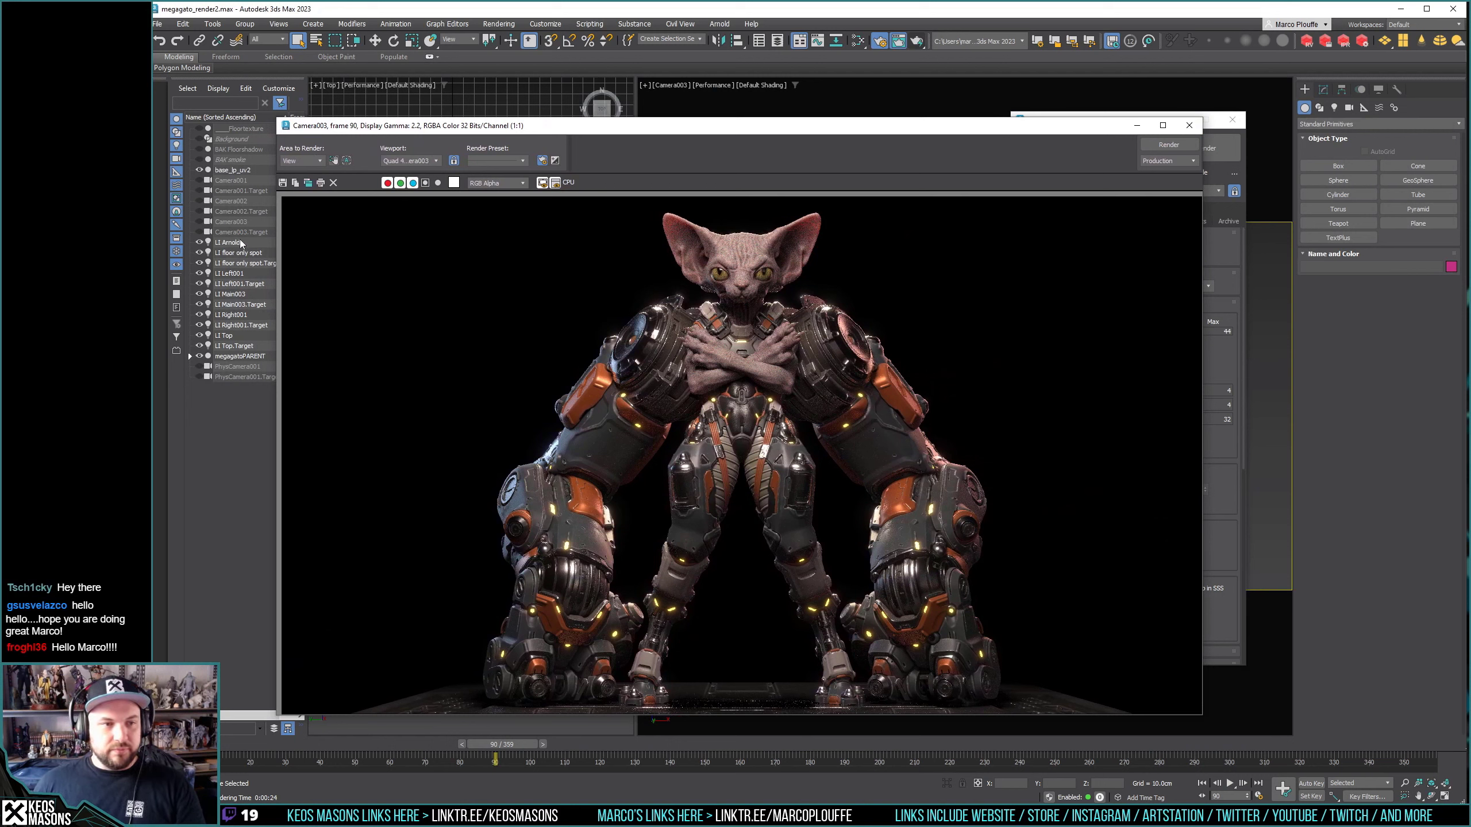
pyautogui.click(248, 255)
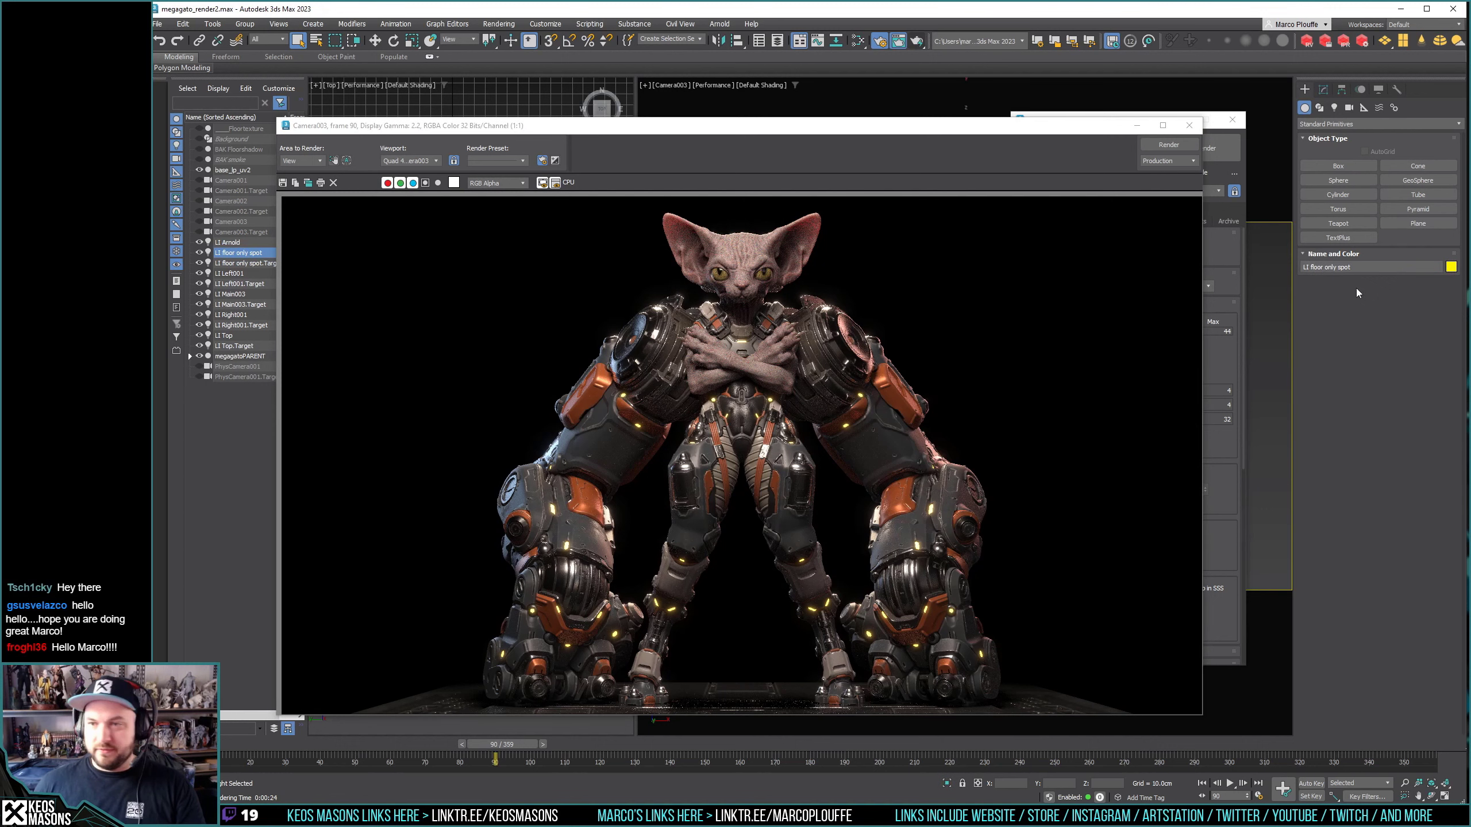
pyautogui.click(1323, 88)
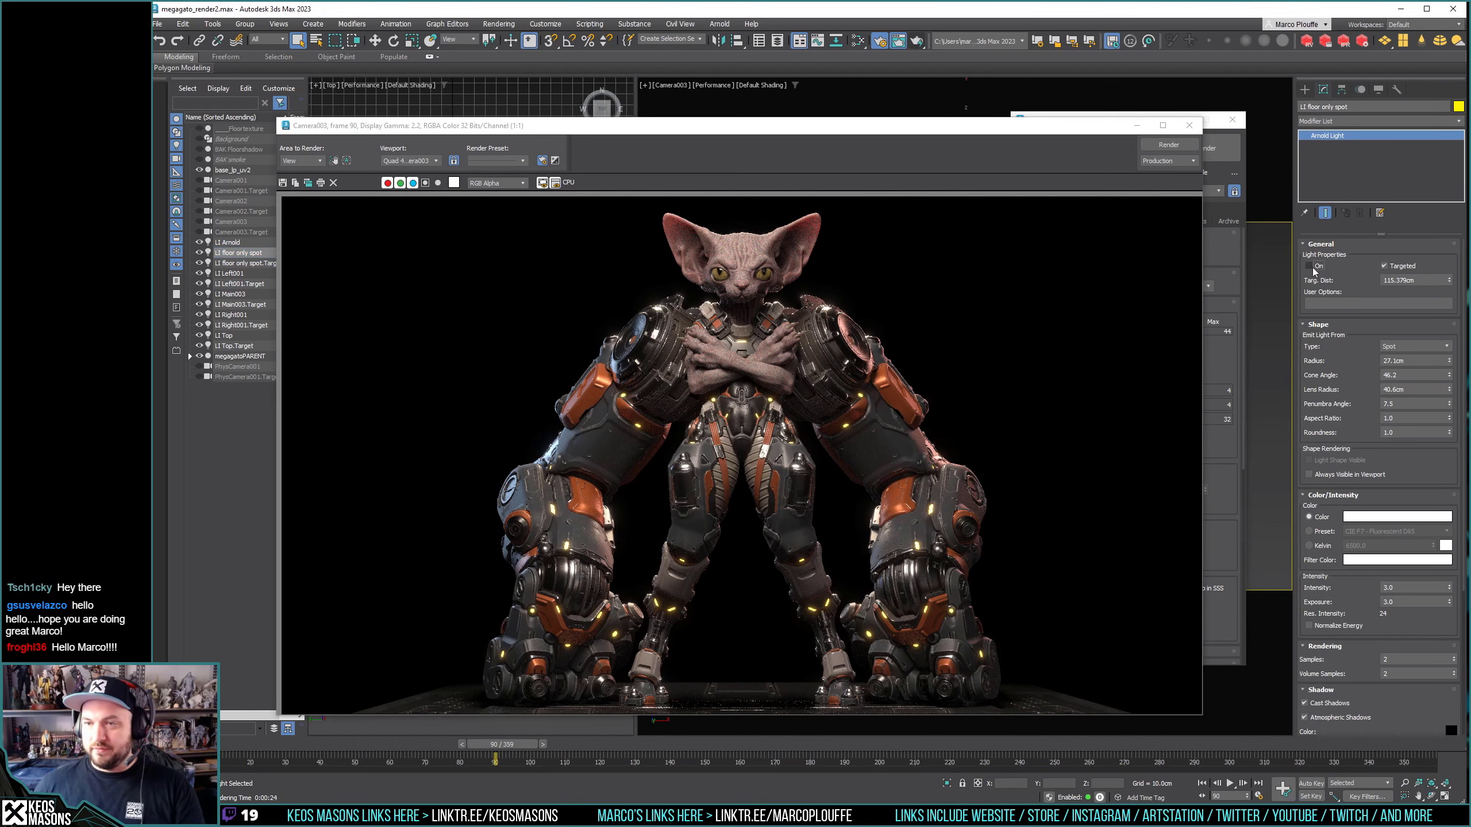
pyautogui.click(1168, 146)
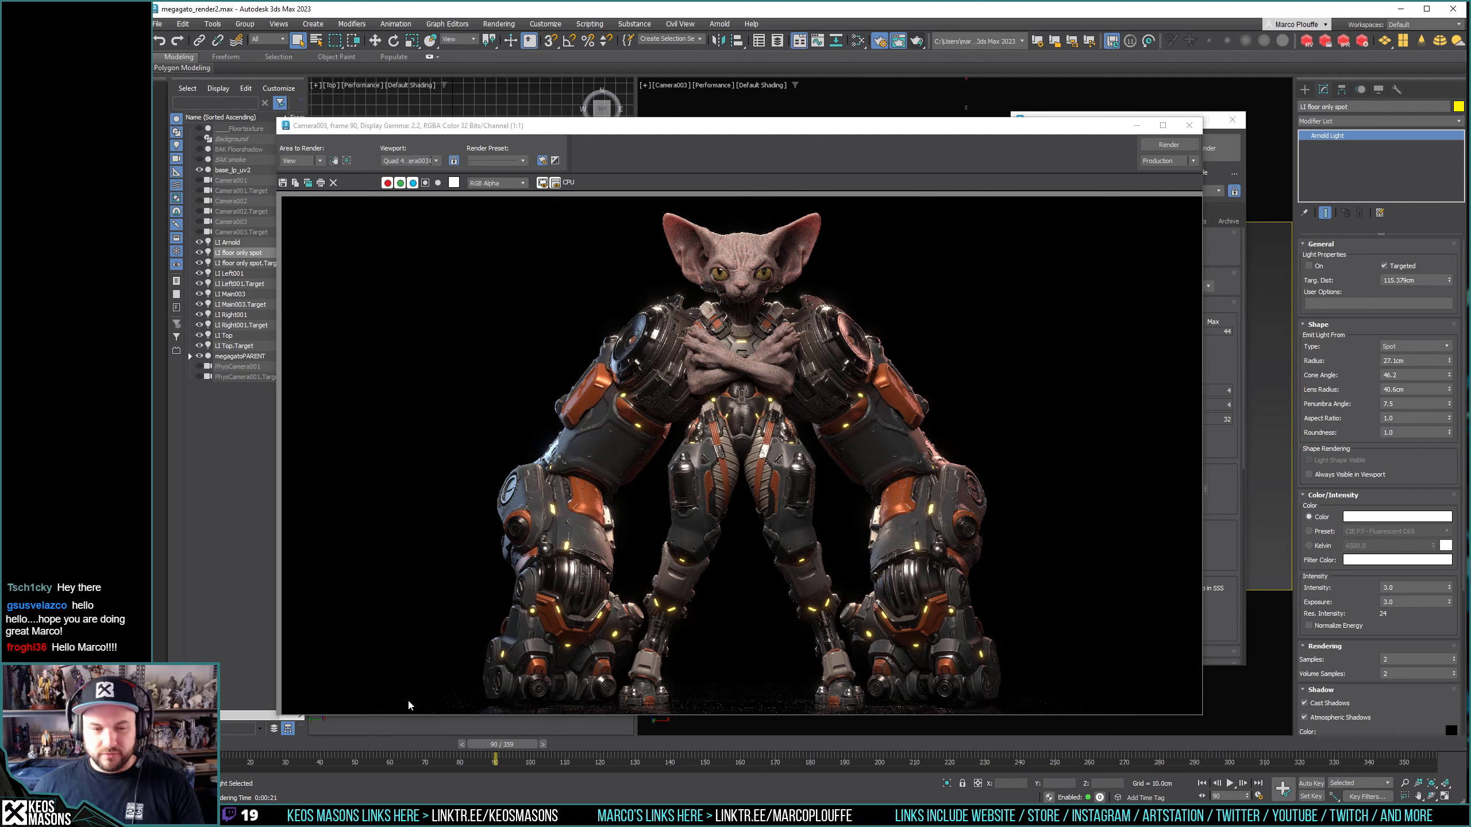
# Turn on the floor spot light, set its cone angle to 39.6, and render Camera003.
pyautogui.click(1195, 131)
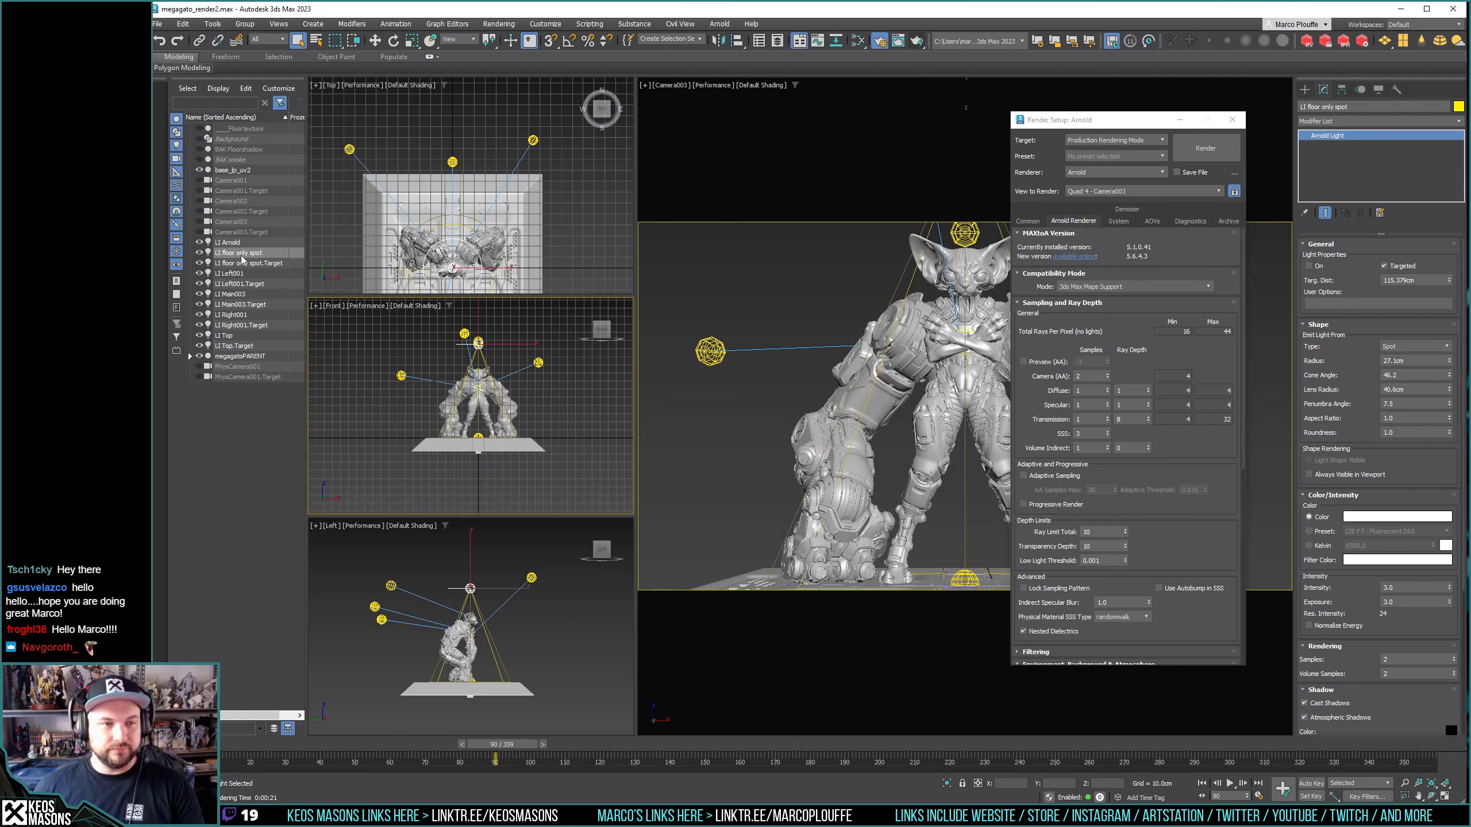
pyautogui.click(1309, 266)
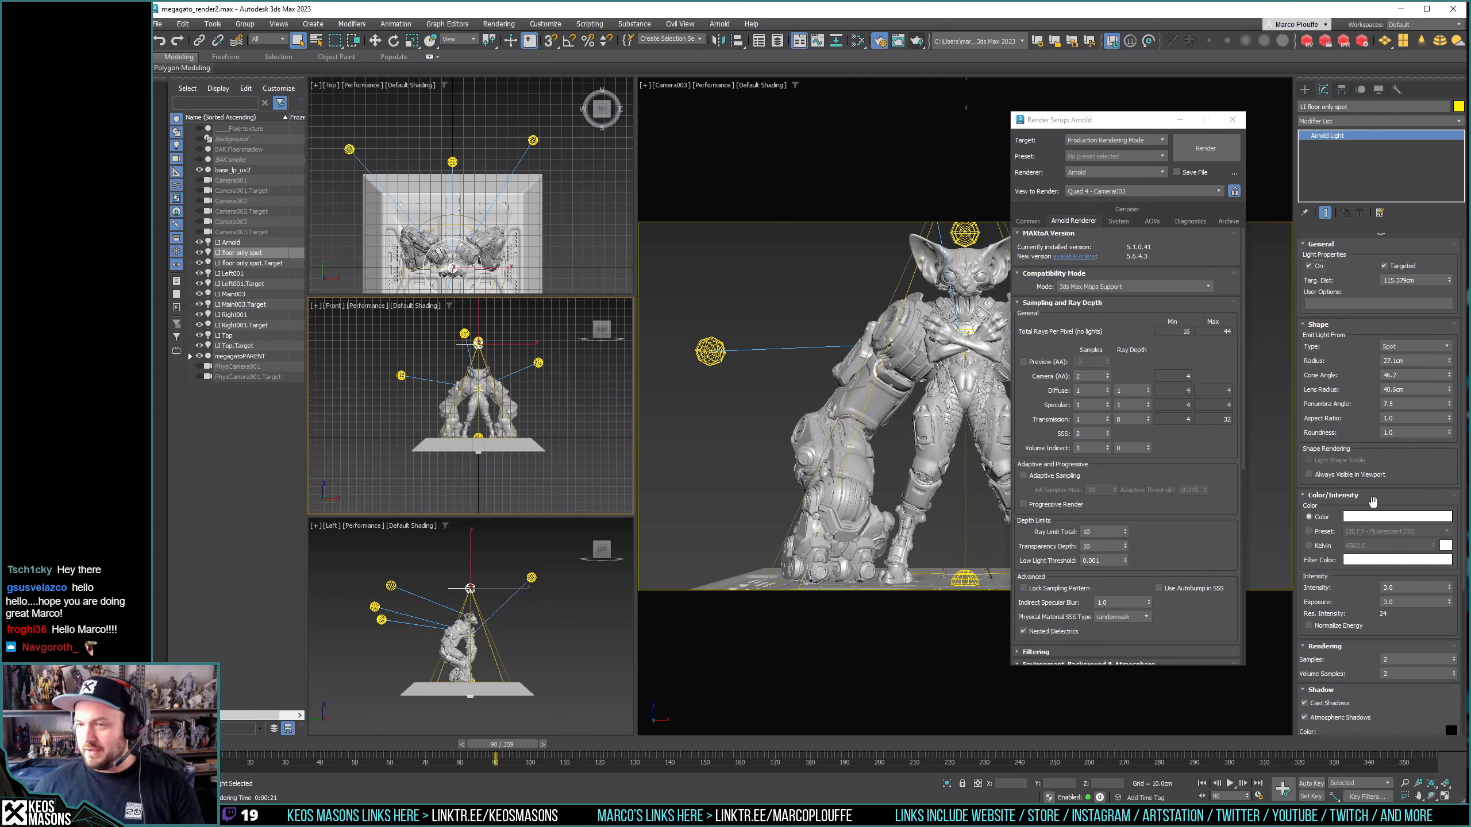
pyautogui.click(1232, 119)
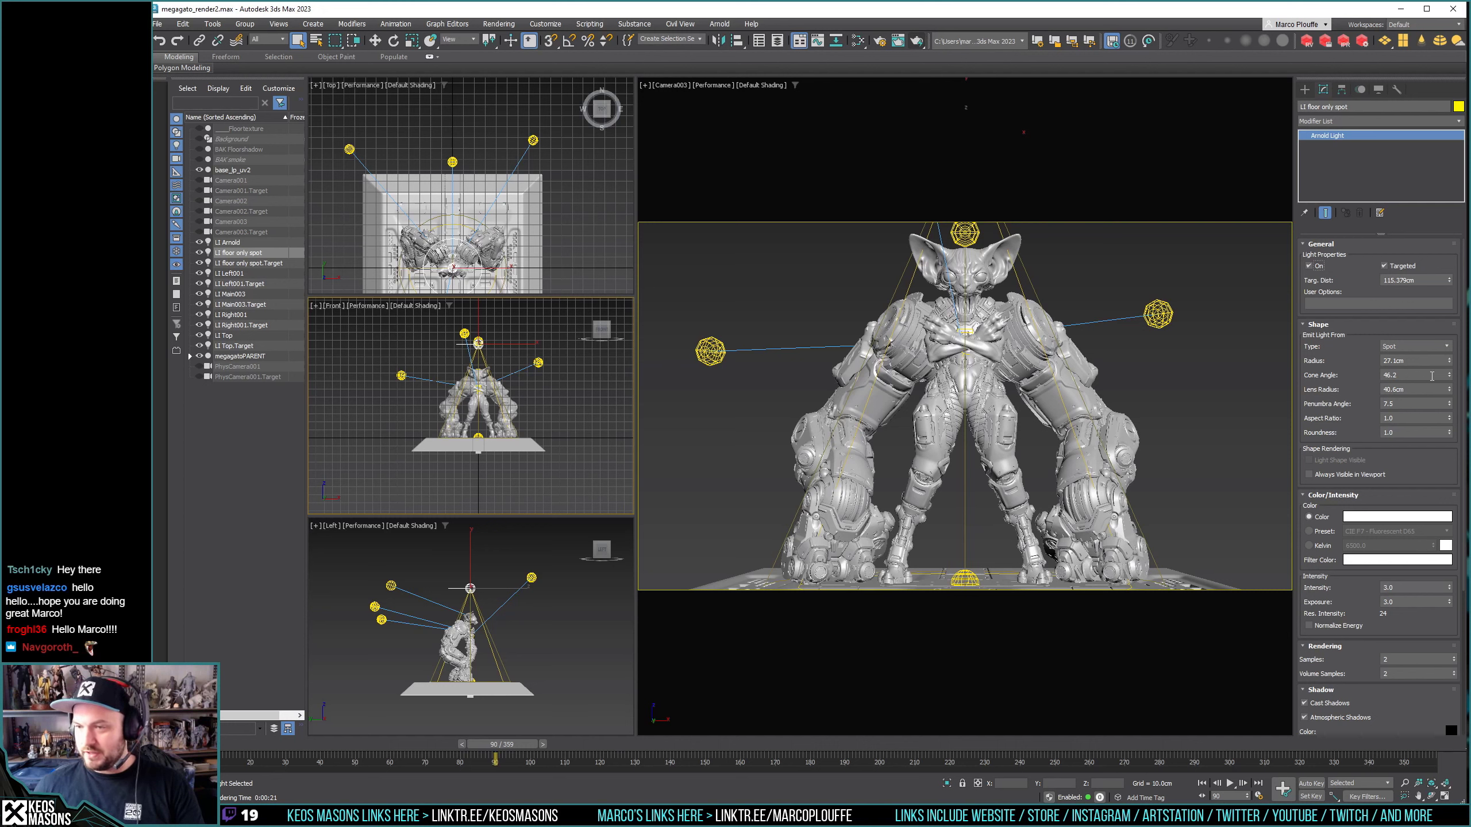
pyautogui.moveTo(1448, 374)
pyautogui.mouseDown()
pyautogui.moveTo(1446, 426)
pyautogui.moveTo(1451, 414)
pyautogui.mouseUp()
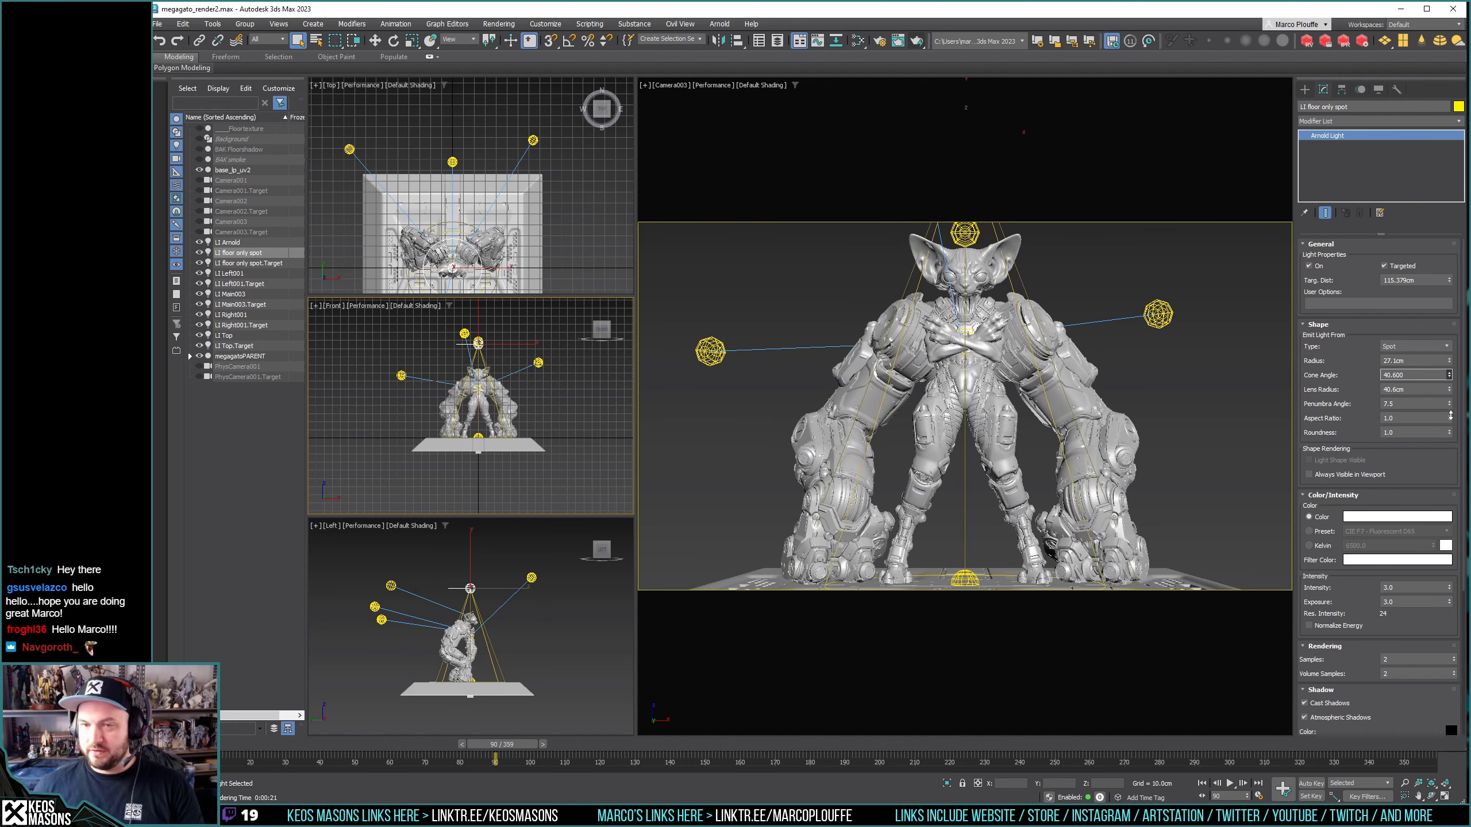
pyautogui.click(921, 43)
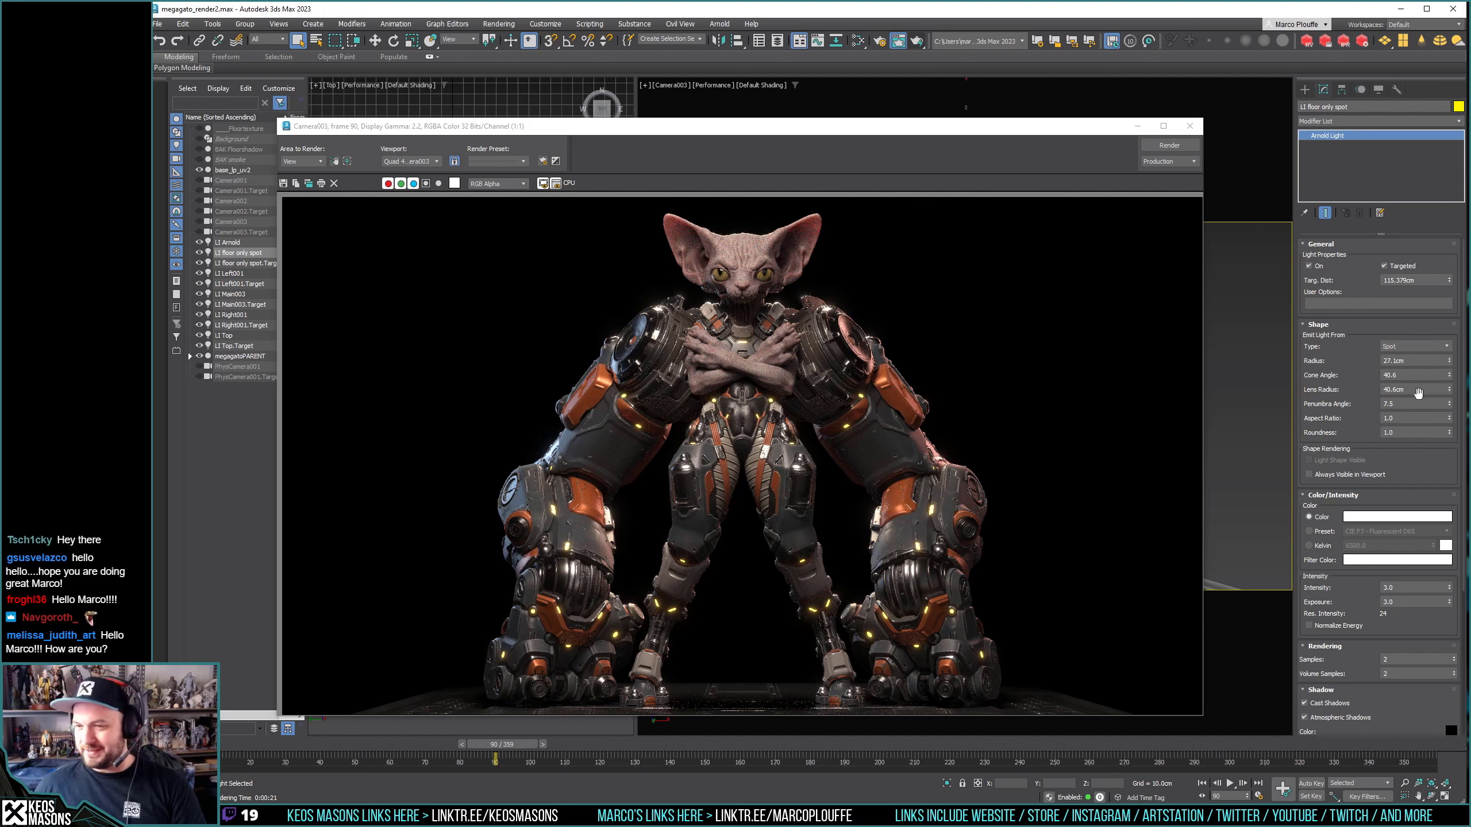
# Narrow the floor spotlight cone angle to 27 and re-render the camera view.
pyautogui.click(1189, 125)
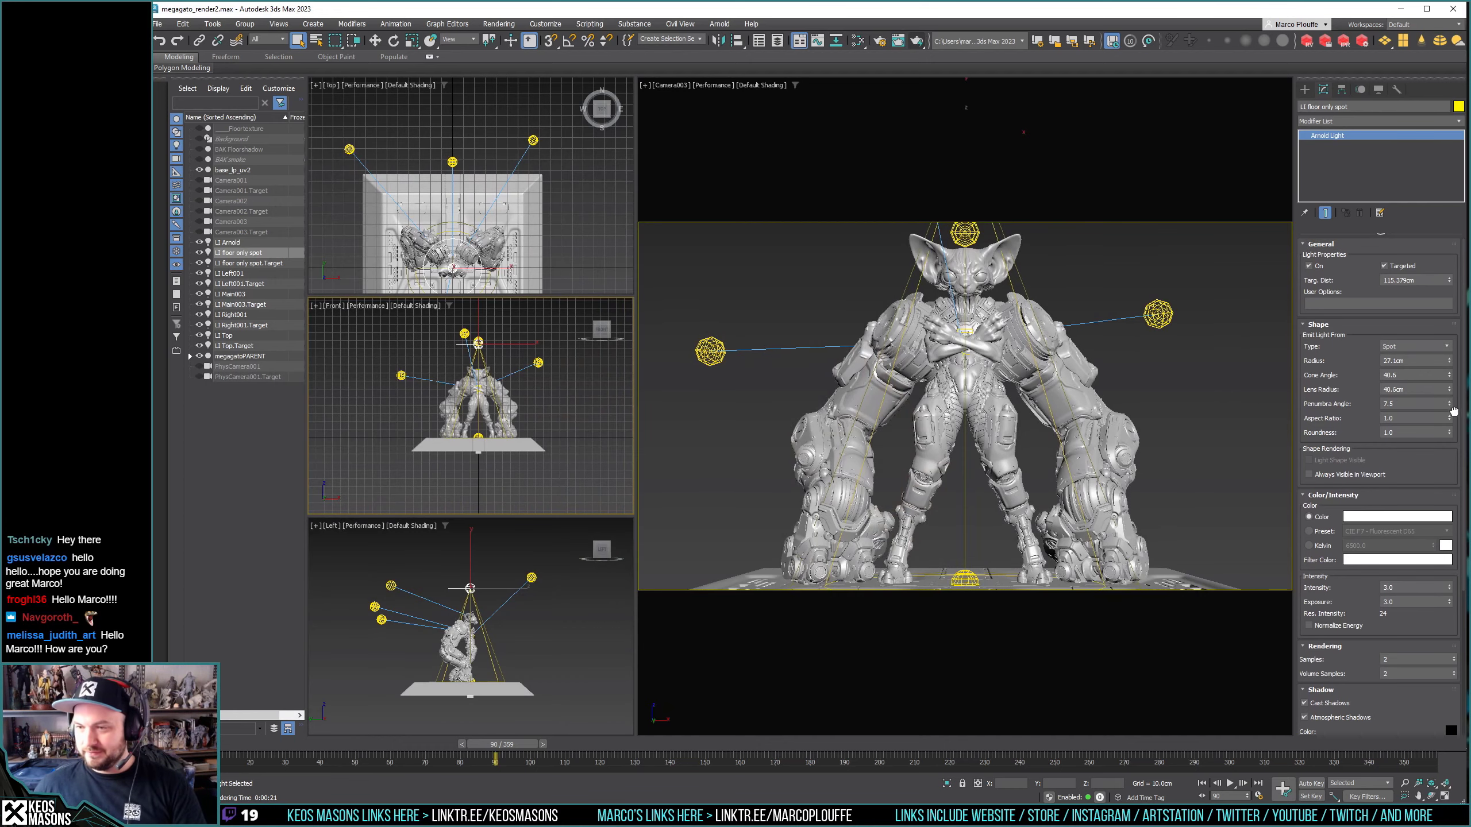
pyautogui.moveTo(1449, 375); pyautogui.dragTo(1442, 441)
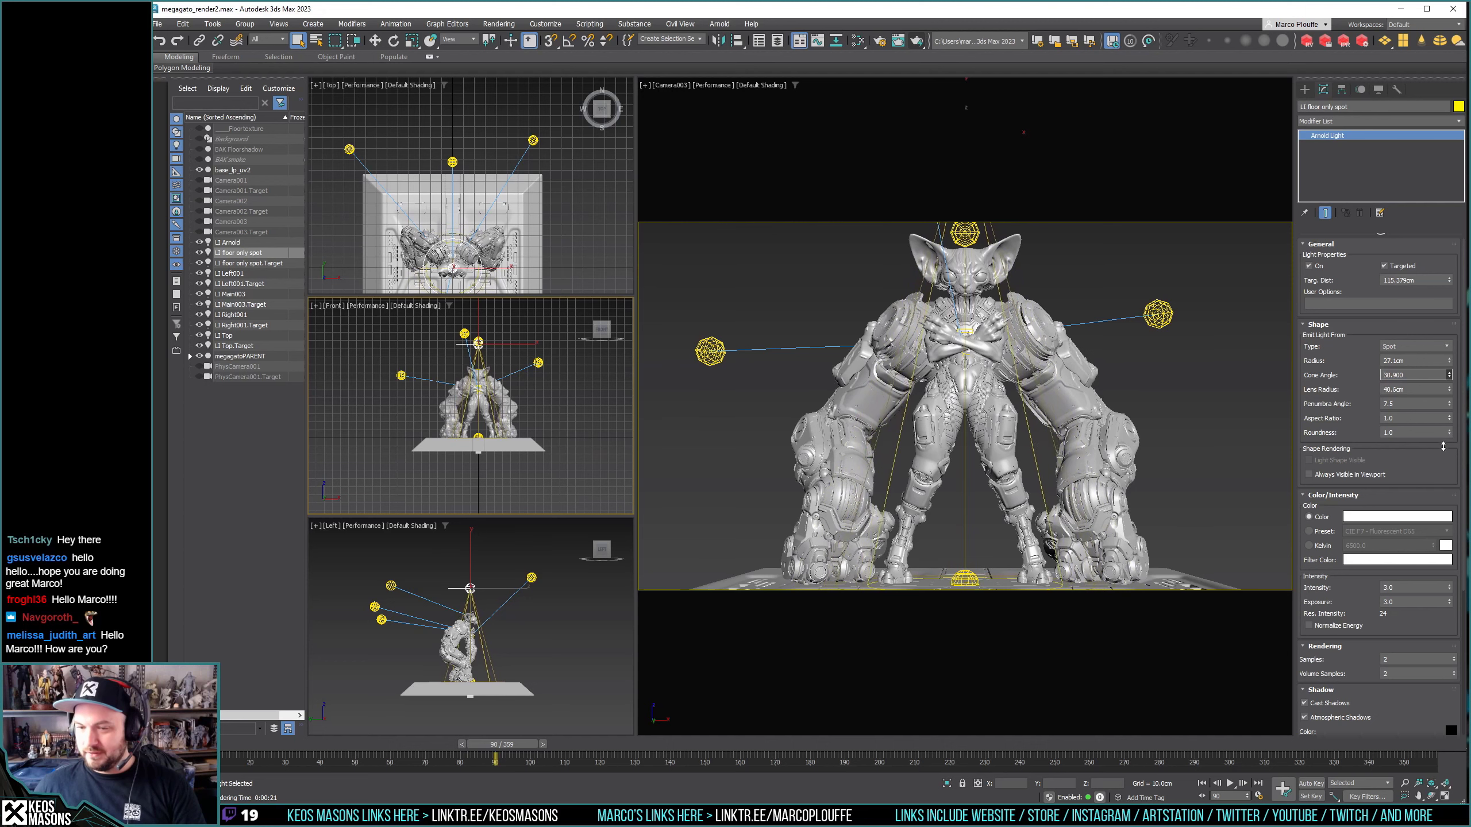
pyautogui.moveTo(1442, 442); pyautogui.dragTo(1441, 495)
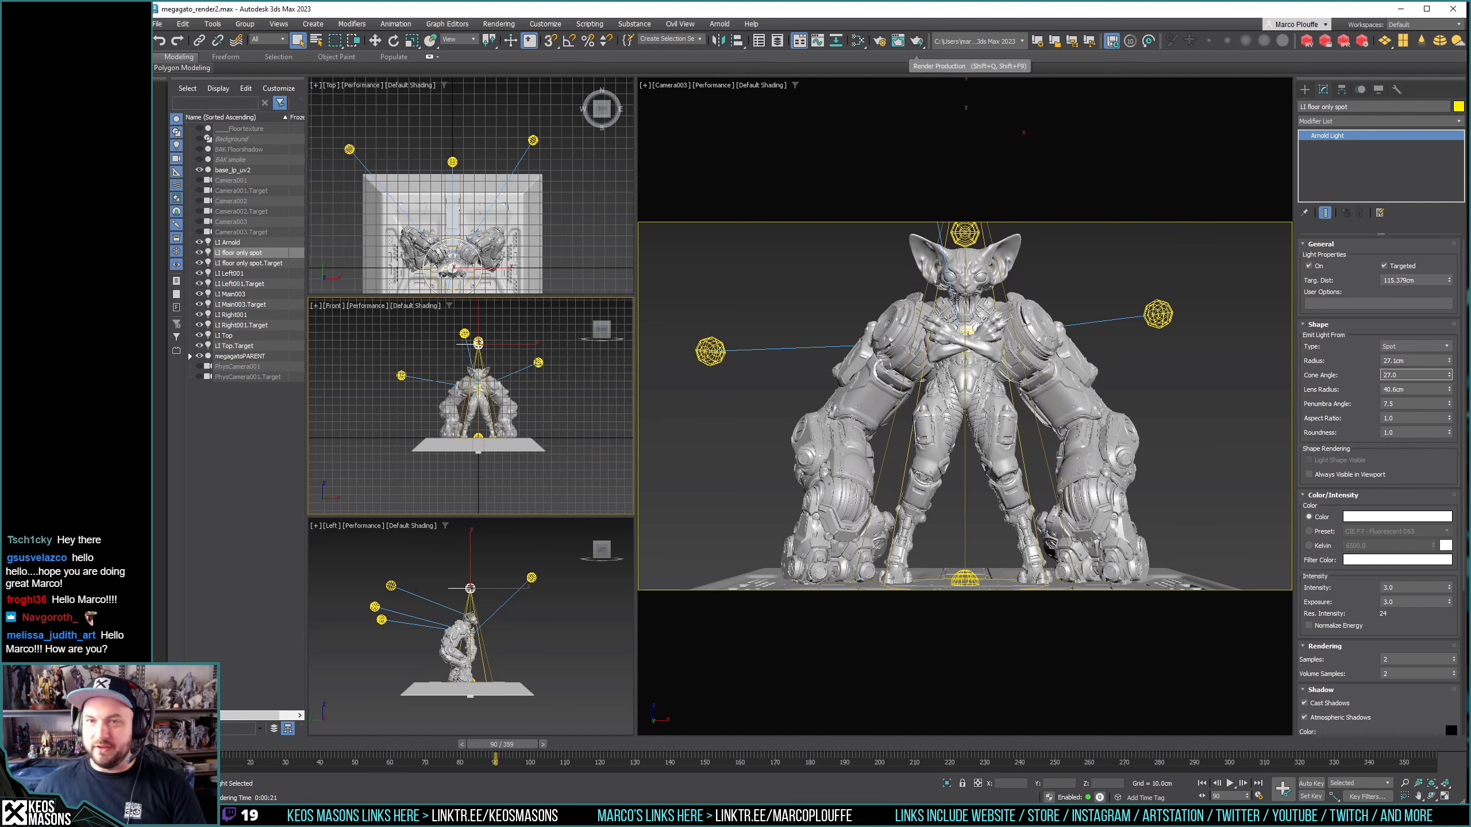
pyautogui.click(915, 41)
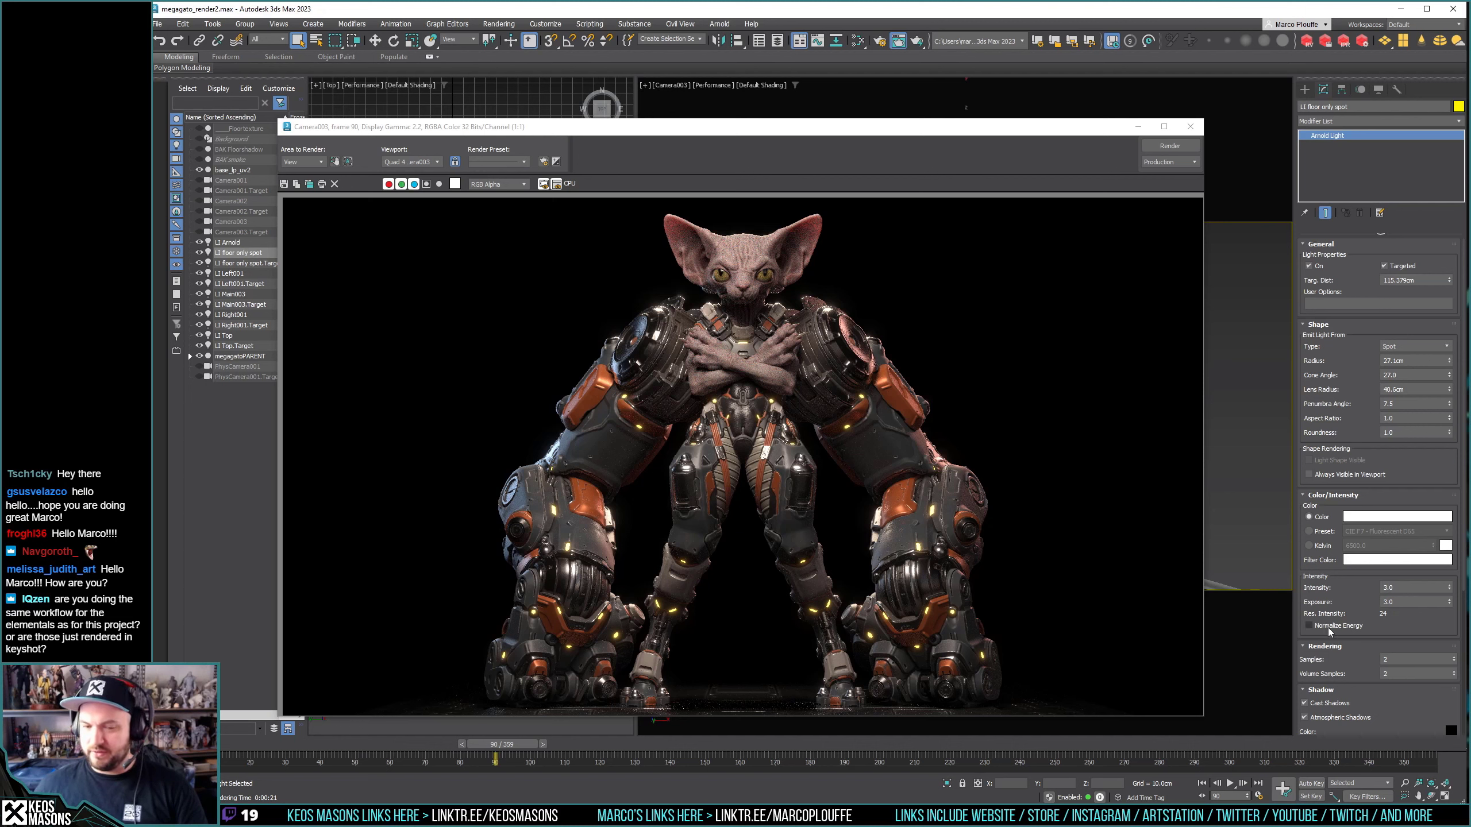
# Set floor spotlight intensity to 6.0, re-render, and step back to frame 89.
pyautogui.doubleClick(1385, 589)
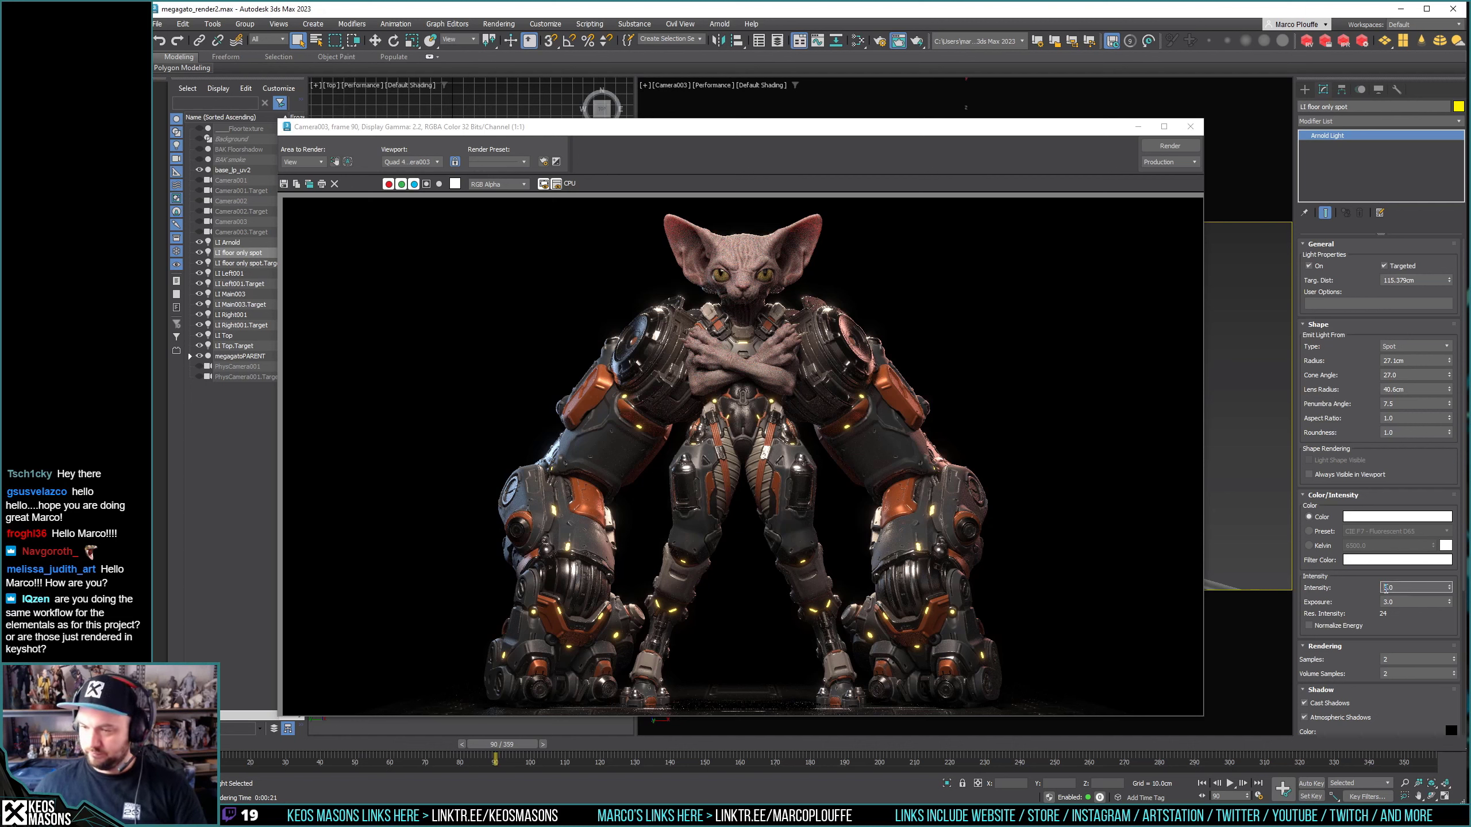
pyautogui.write('6')
pyautogui.press('Return')
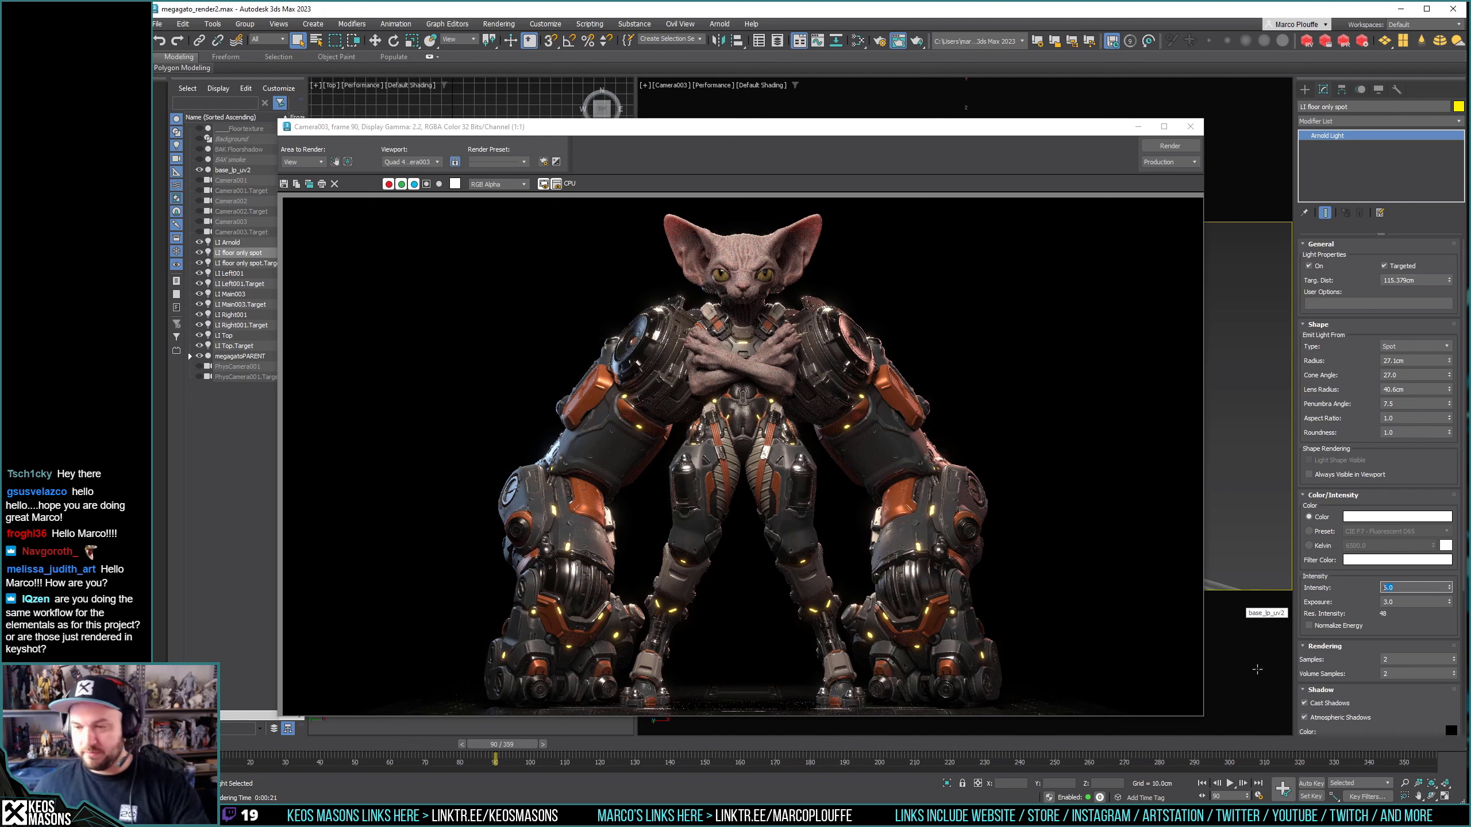
pyautogui.click(1164, 149)
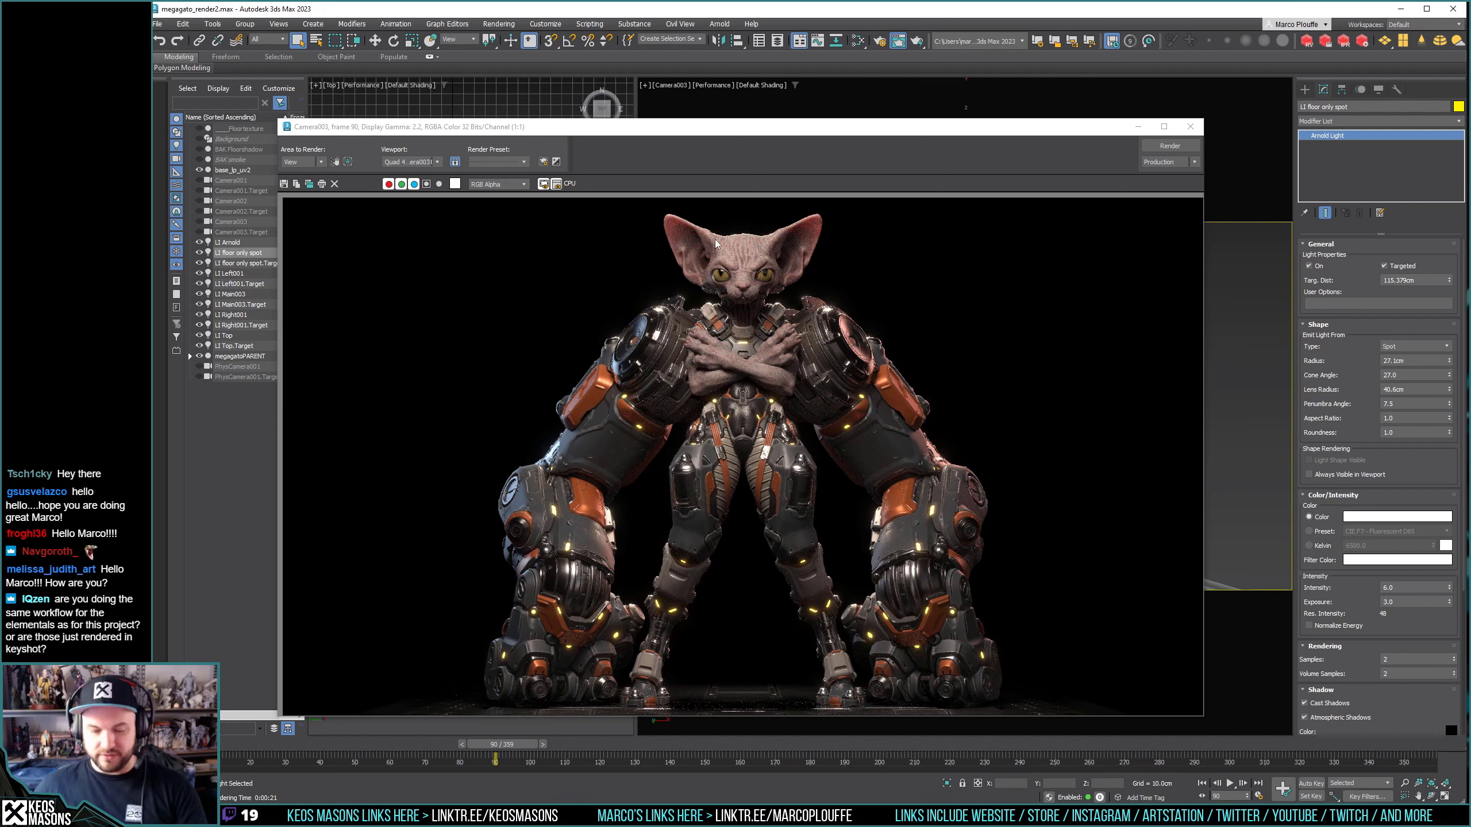
pyautogui.press(',')
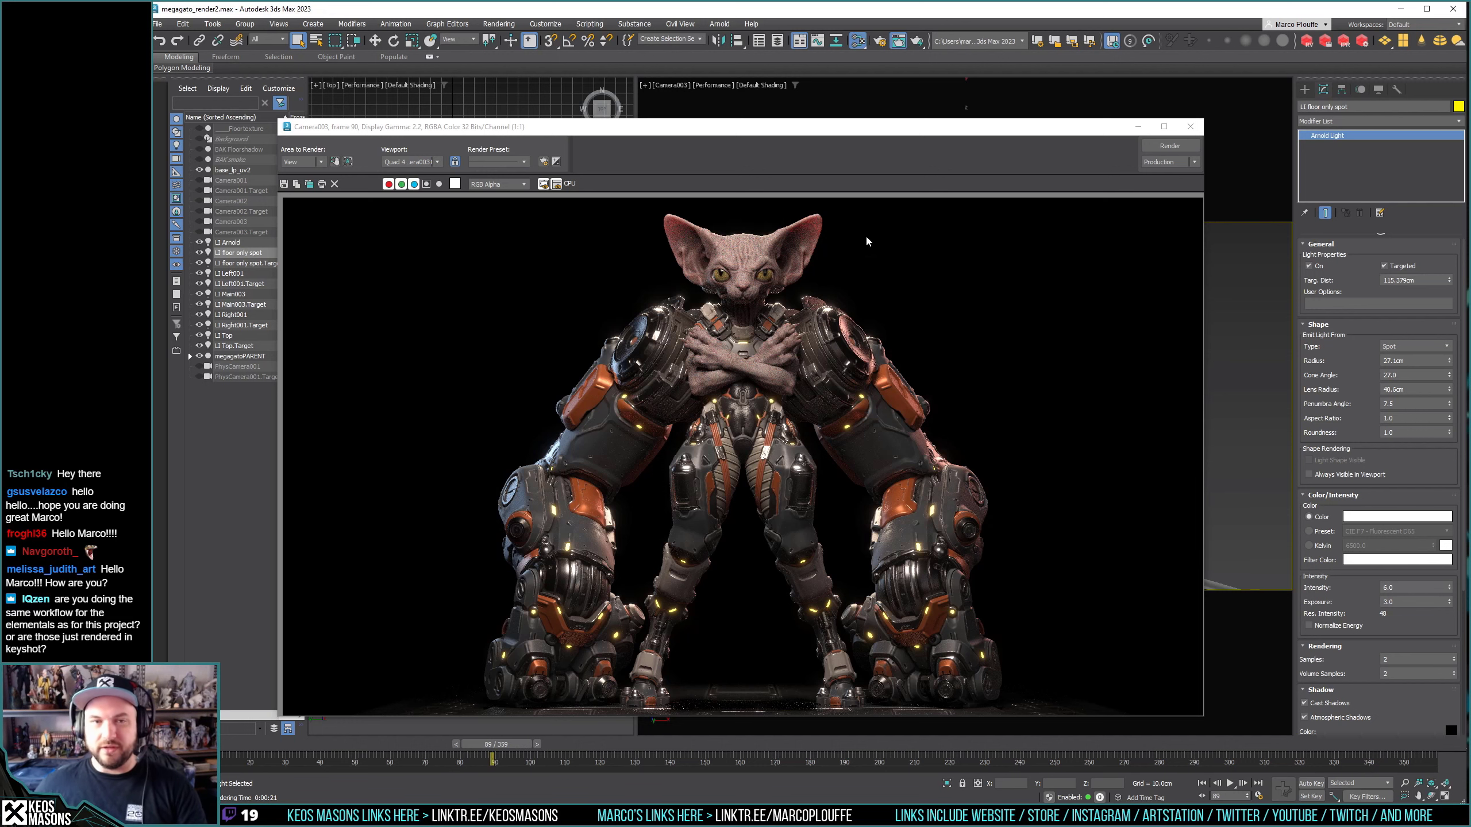
pyautogui.press('m')
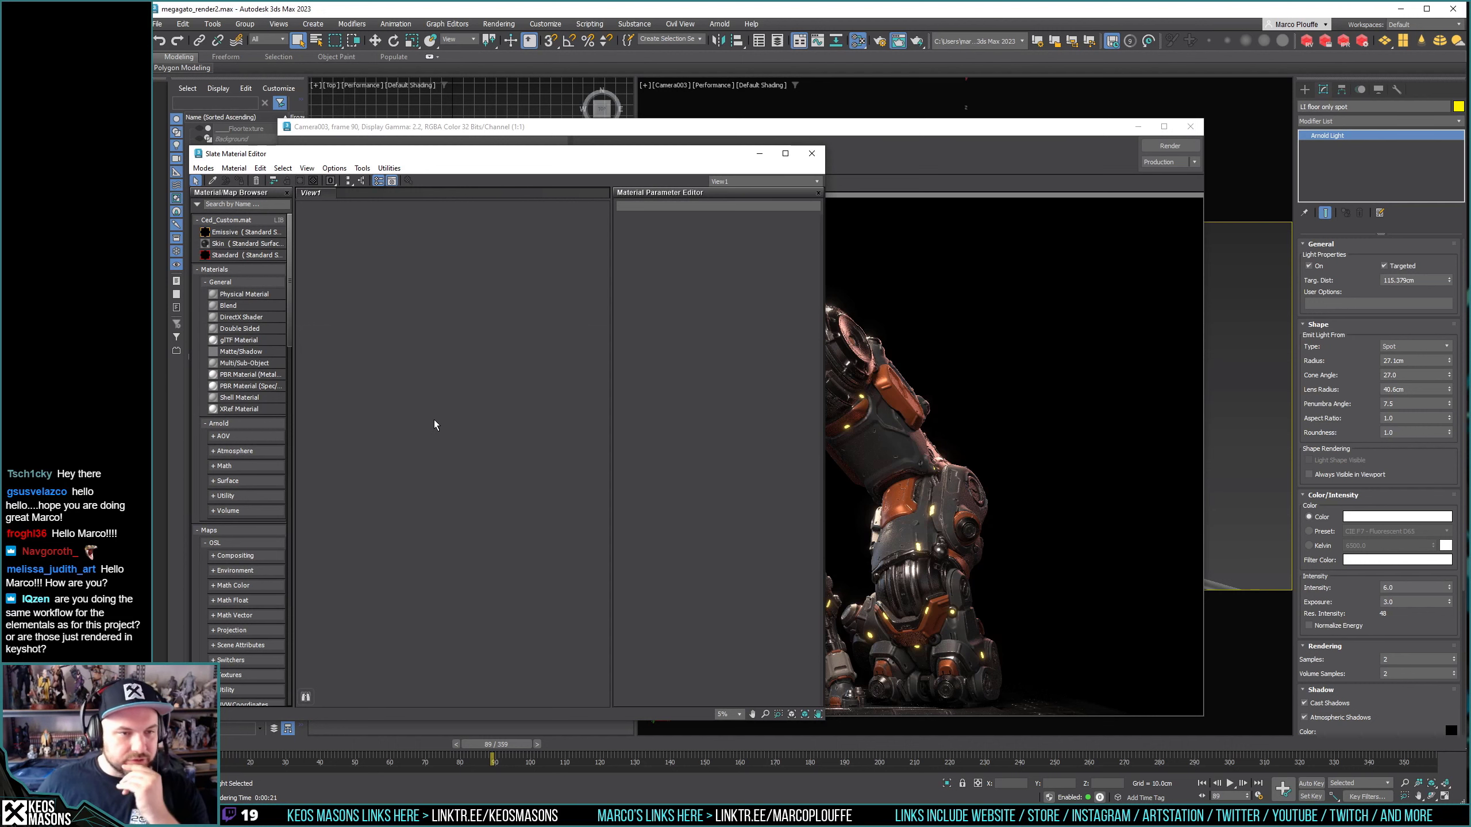
# Move the rendered frame window right and bring the Slate Material Editor in front.
pyautogui.click(883, 132)
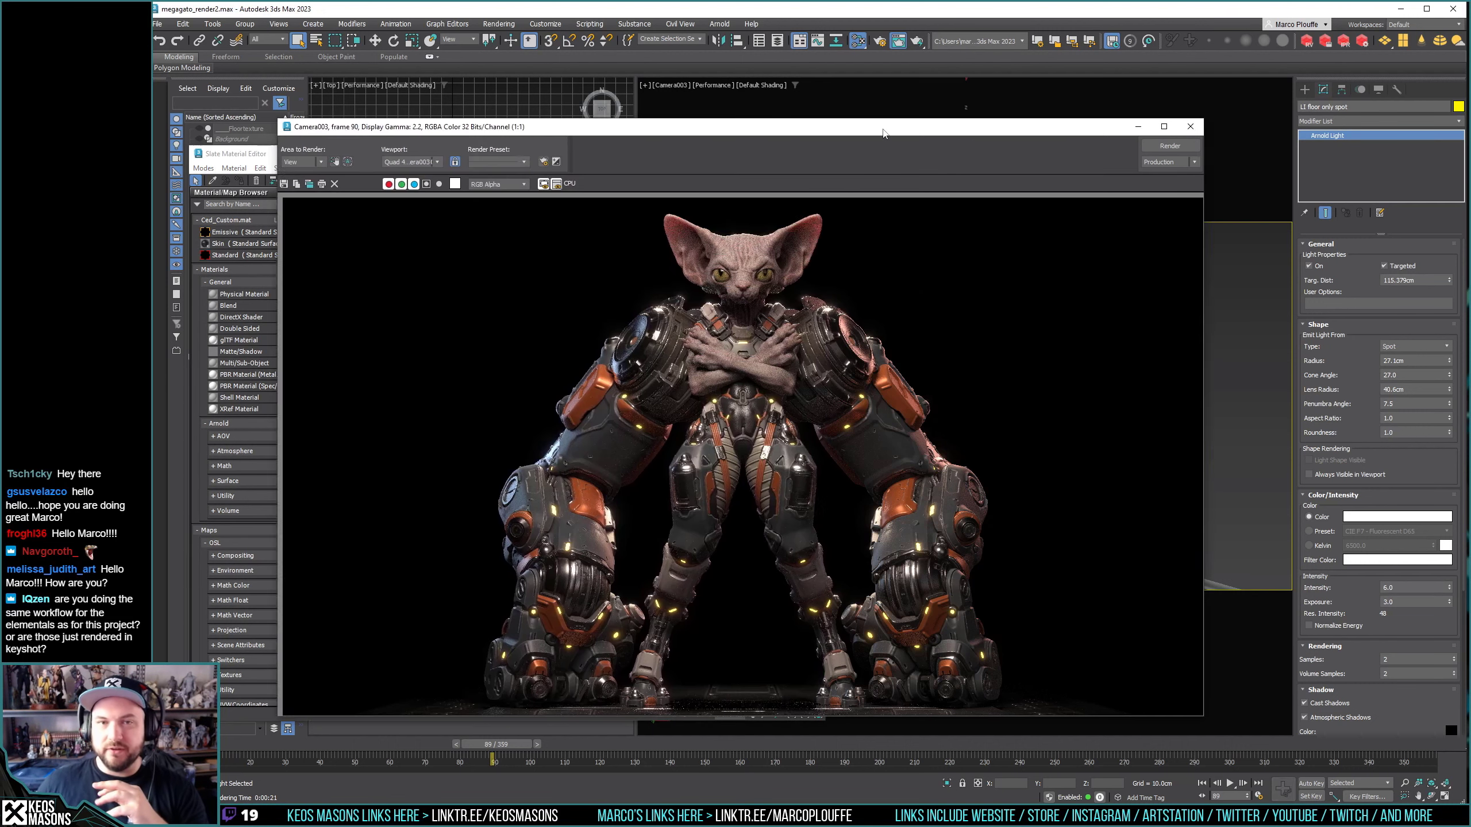
pyautogui.moveTo(883, 132); pyautogui.dragTo(963, 133)
pyautogui.press('m')
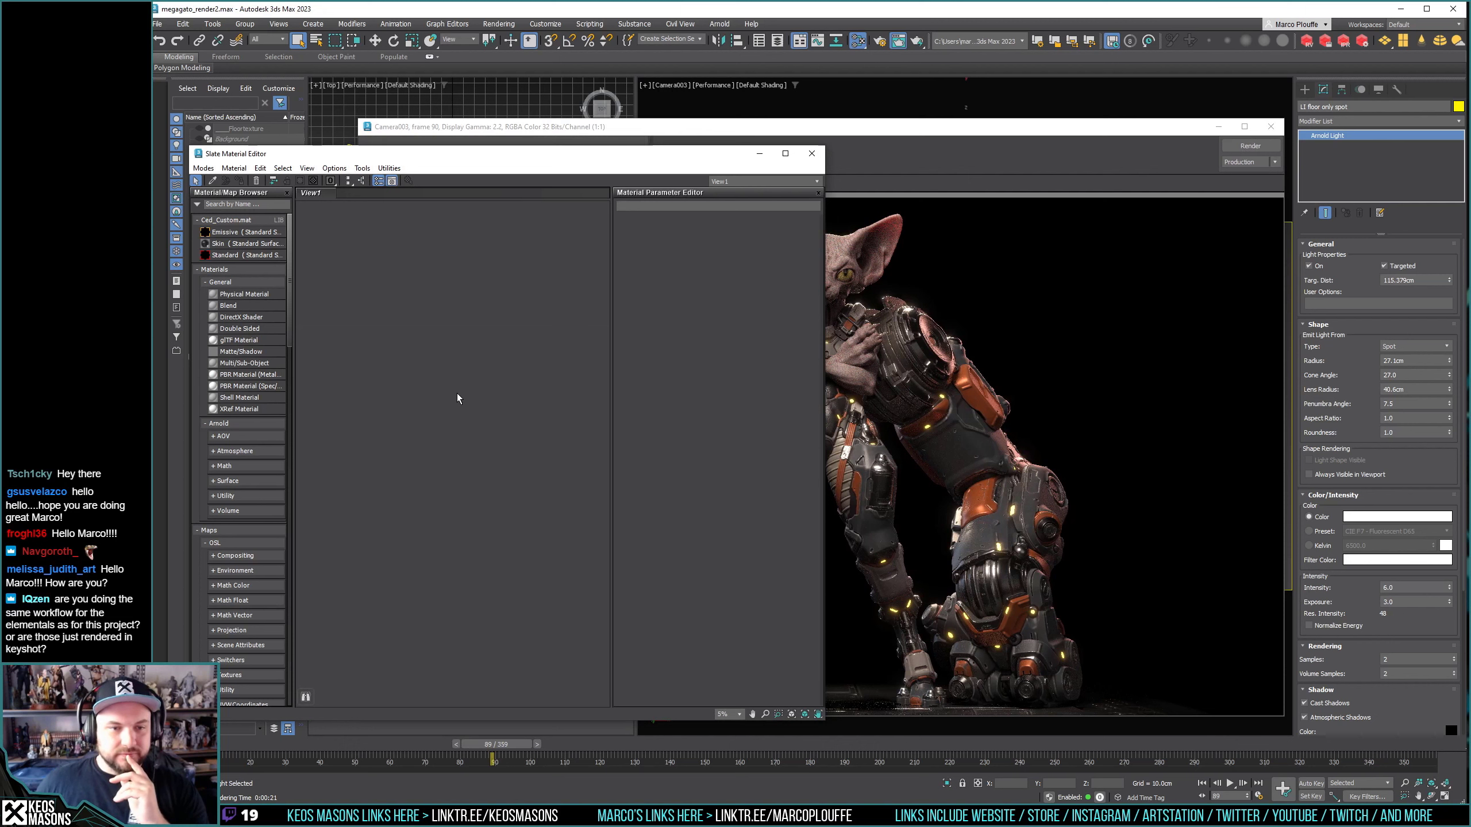
pyautogui.scroll(5, 458, 394)
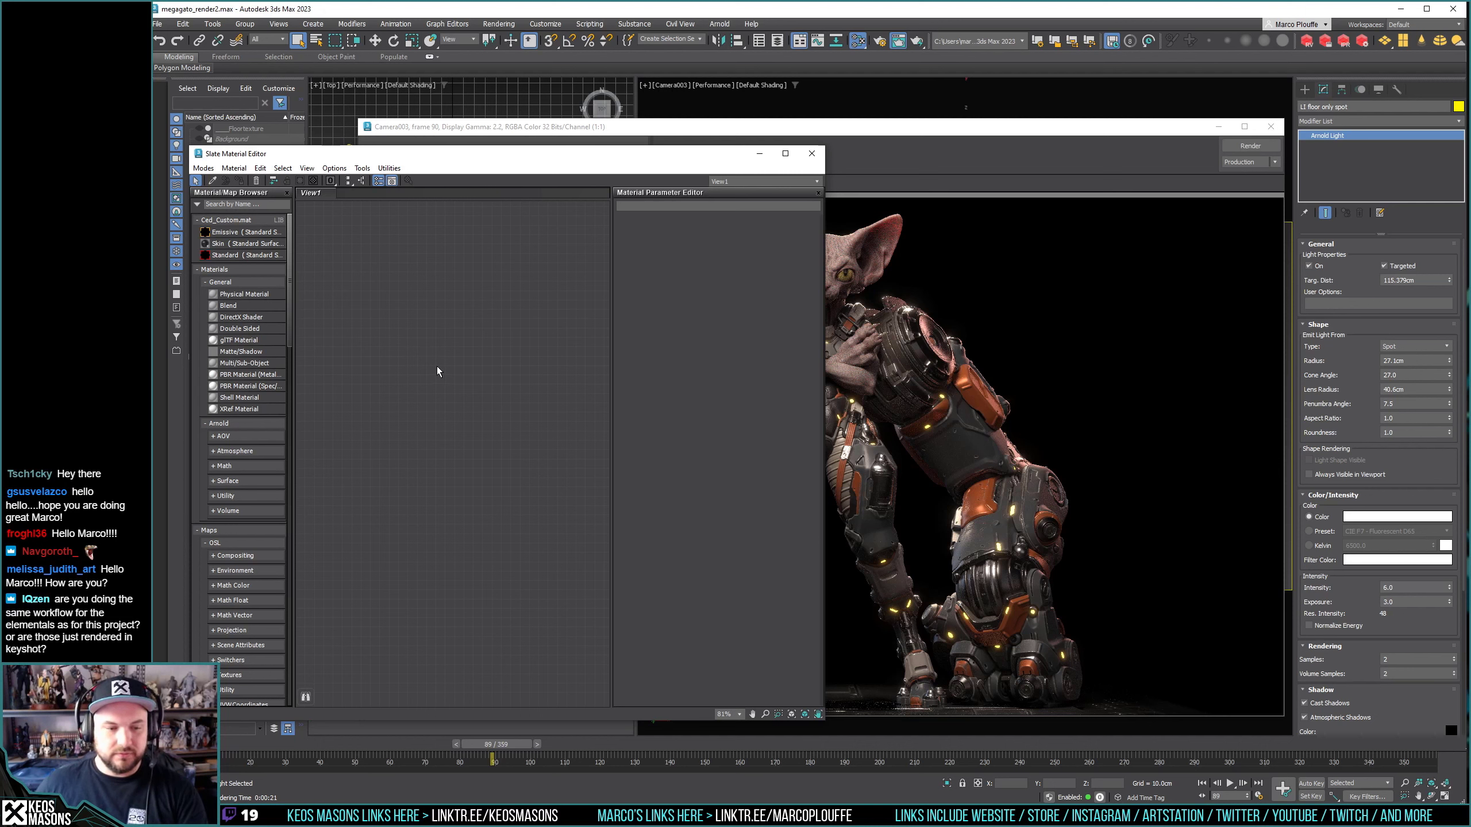
pyautogui.scroll(-2, 428, 556)
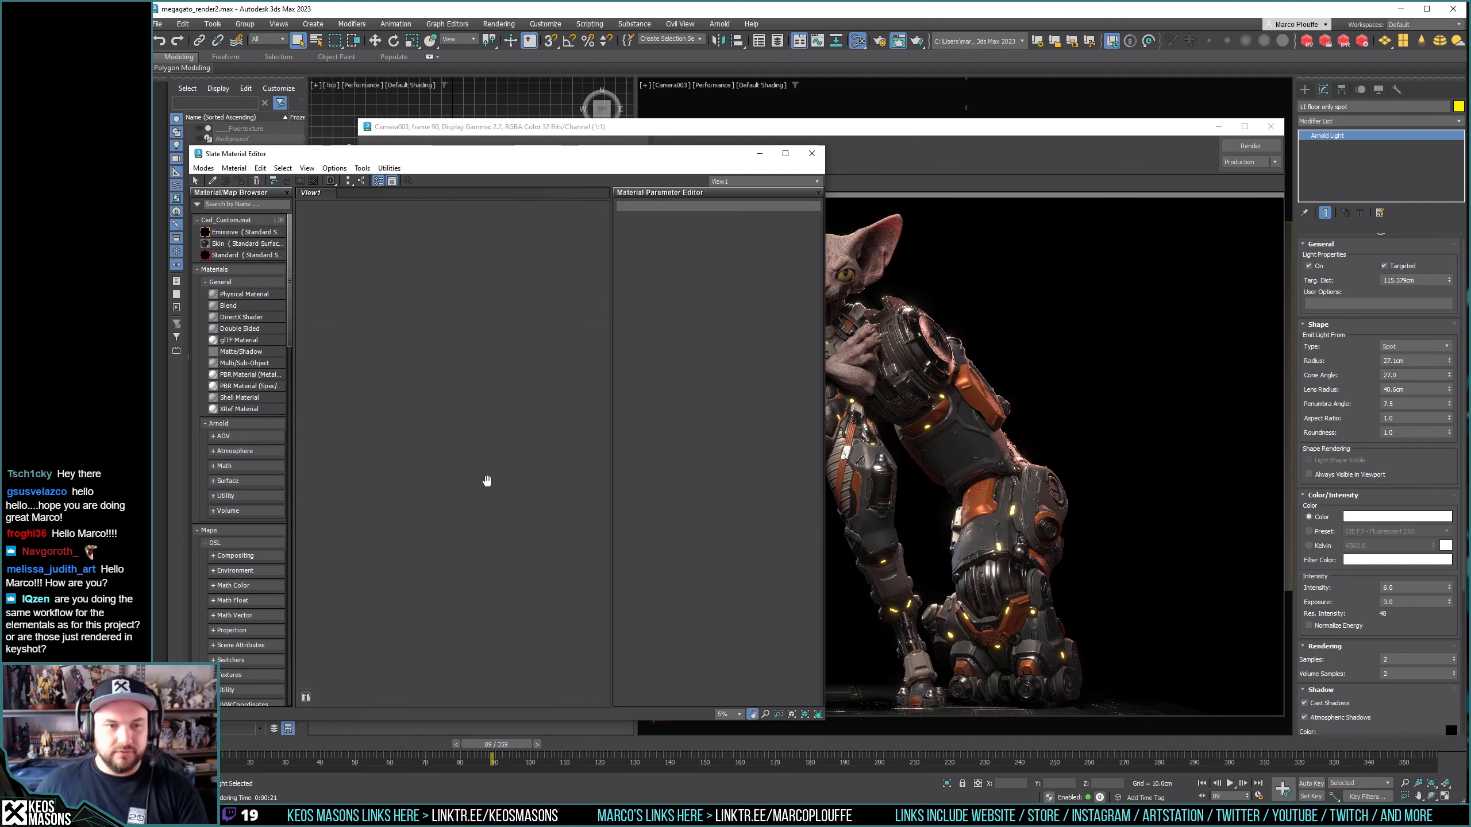
pyautogui.scroll(10, 463, 464)
pyautogui.scroll(-3, 463, 465)
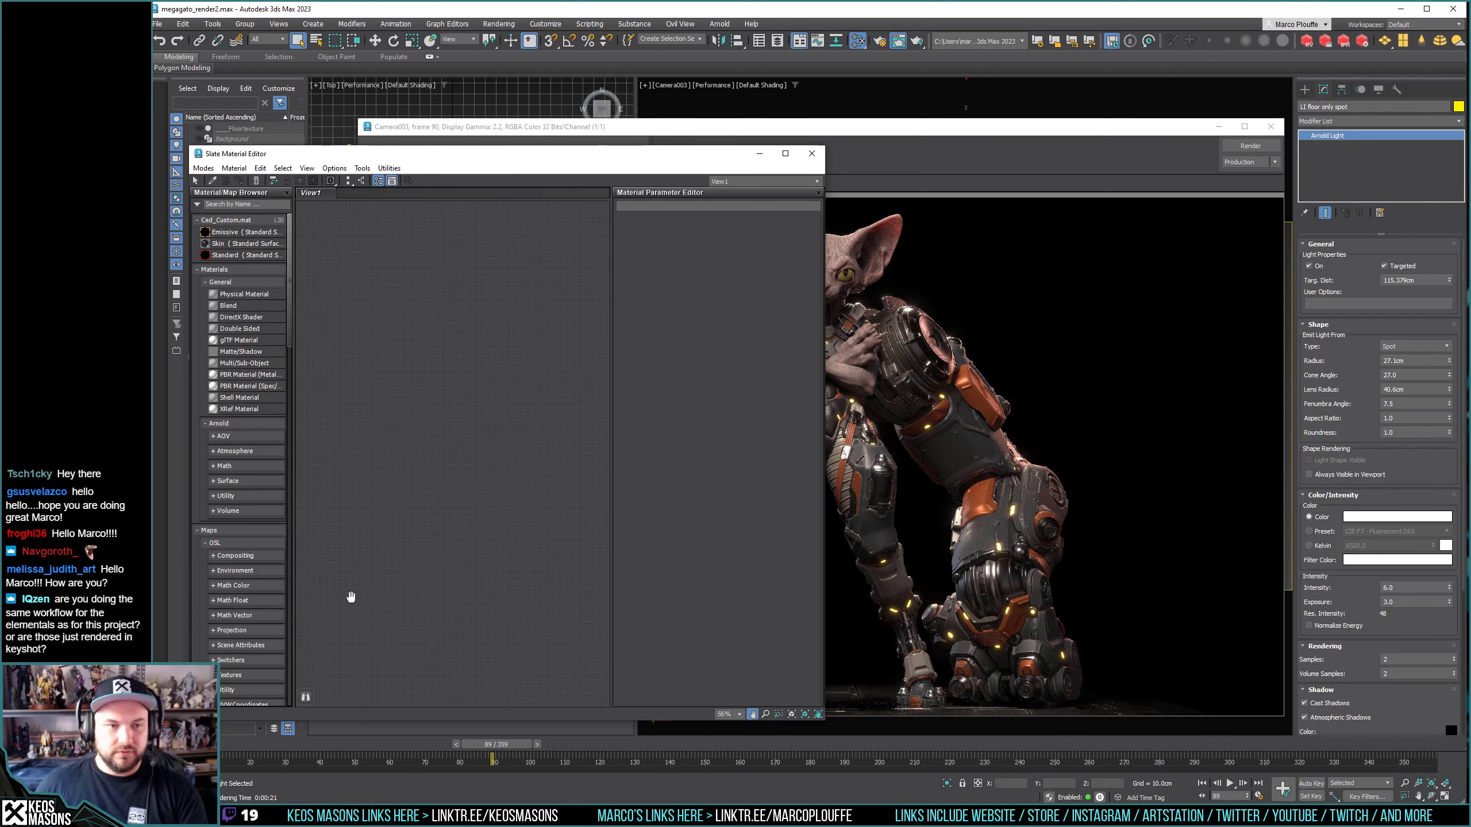
# Switch the material editor to Compact mode and back to Slate, keeping View1.
pyautogui.click(204, 168)
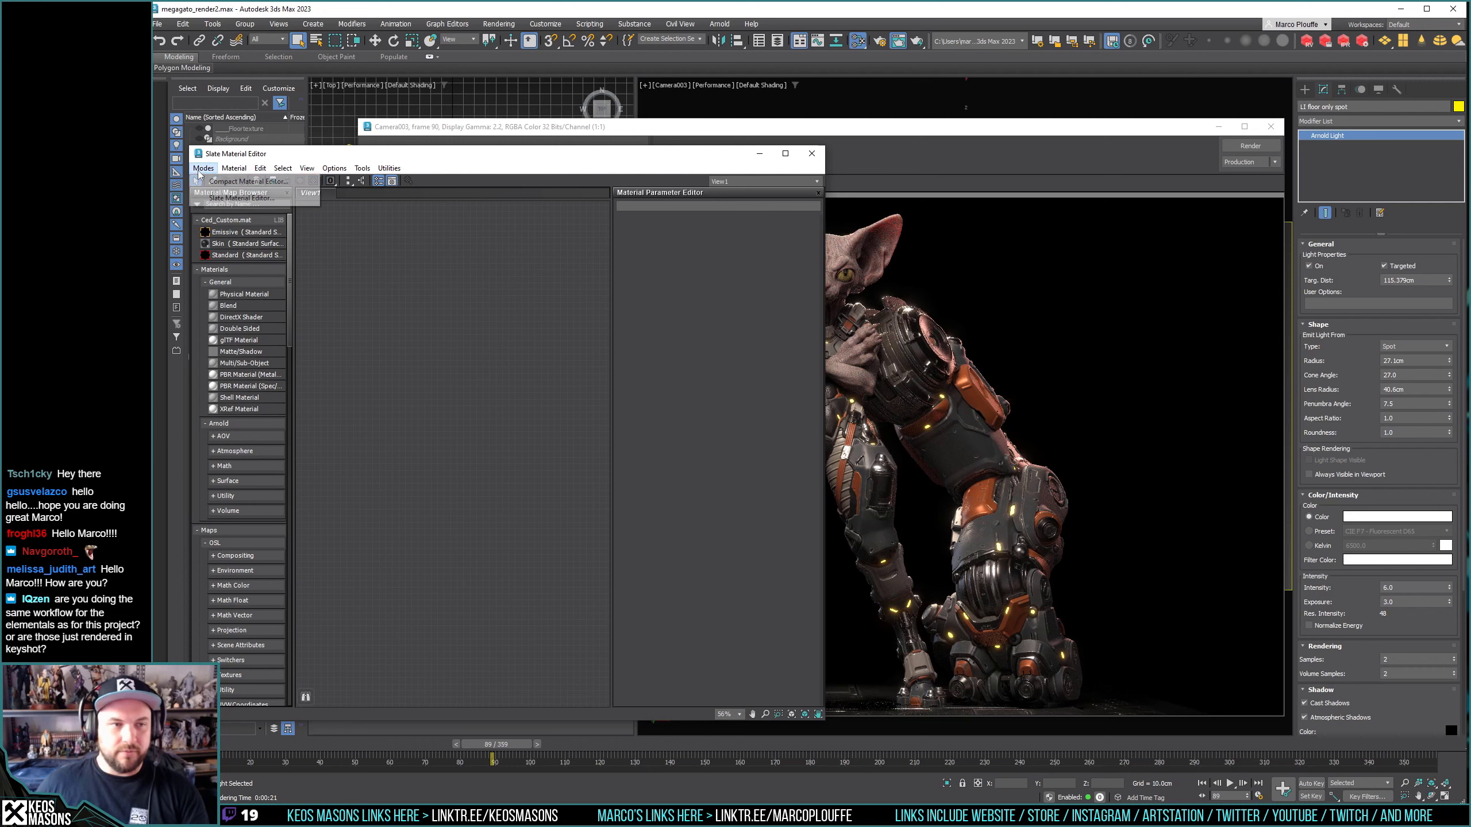
pyautogui.click(255, 178)
pyautogui.click(336, 164)
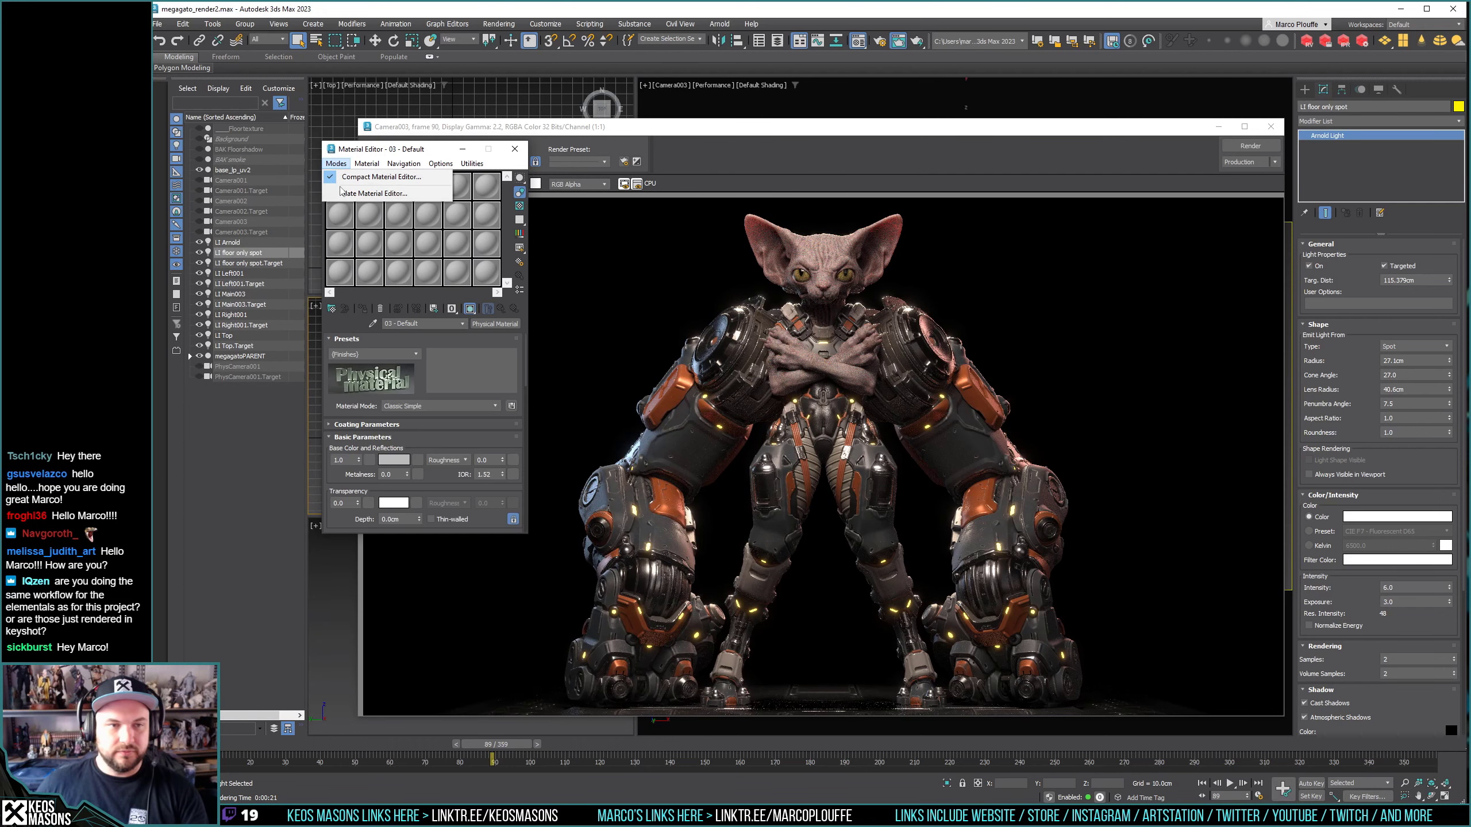
pyautogui.click(350, 193)
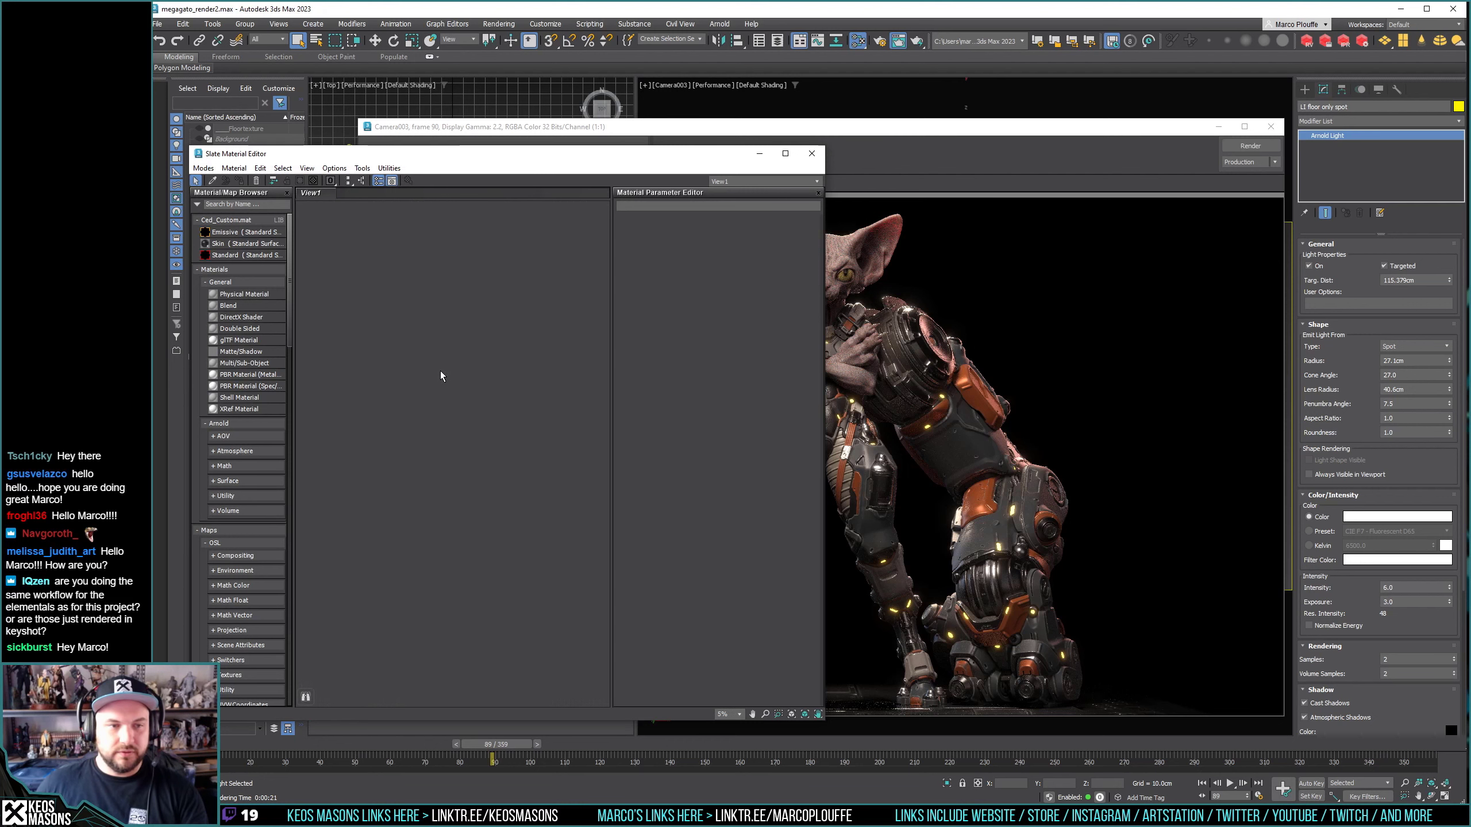
pyautogui.scroll(3, 589, 308)
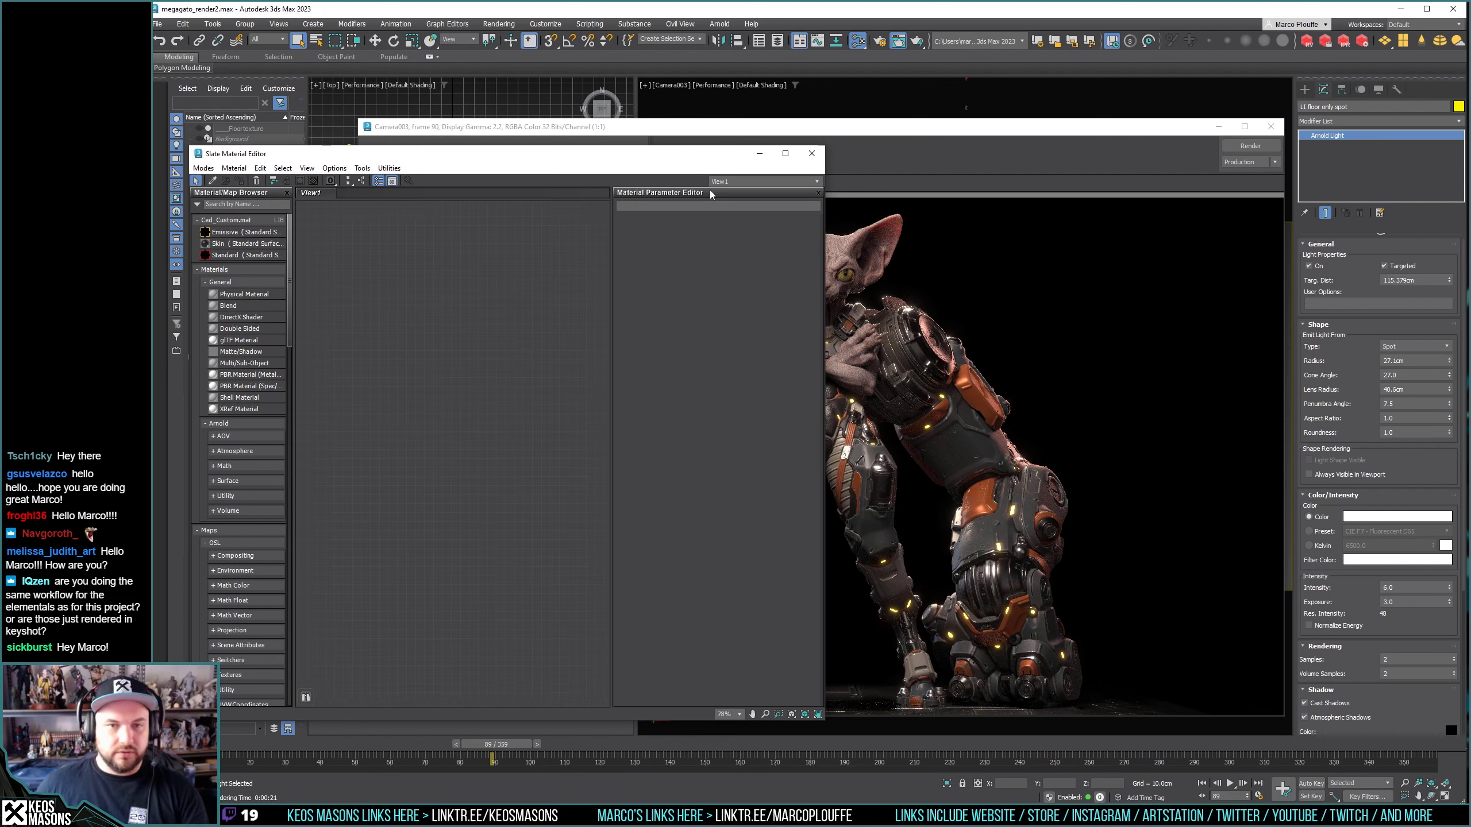
pyautogui.click(727, 182)
pyautogui.click(730, 192)
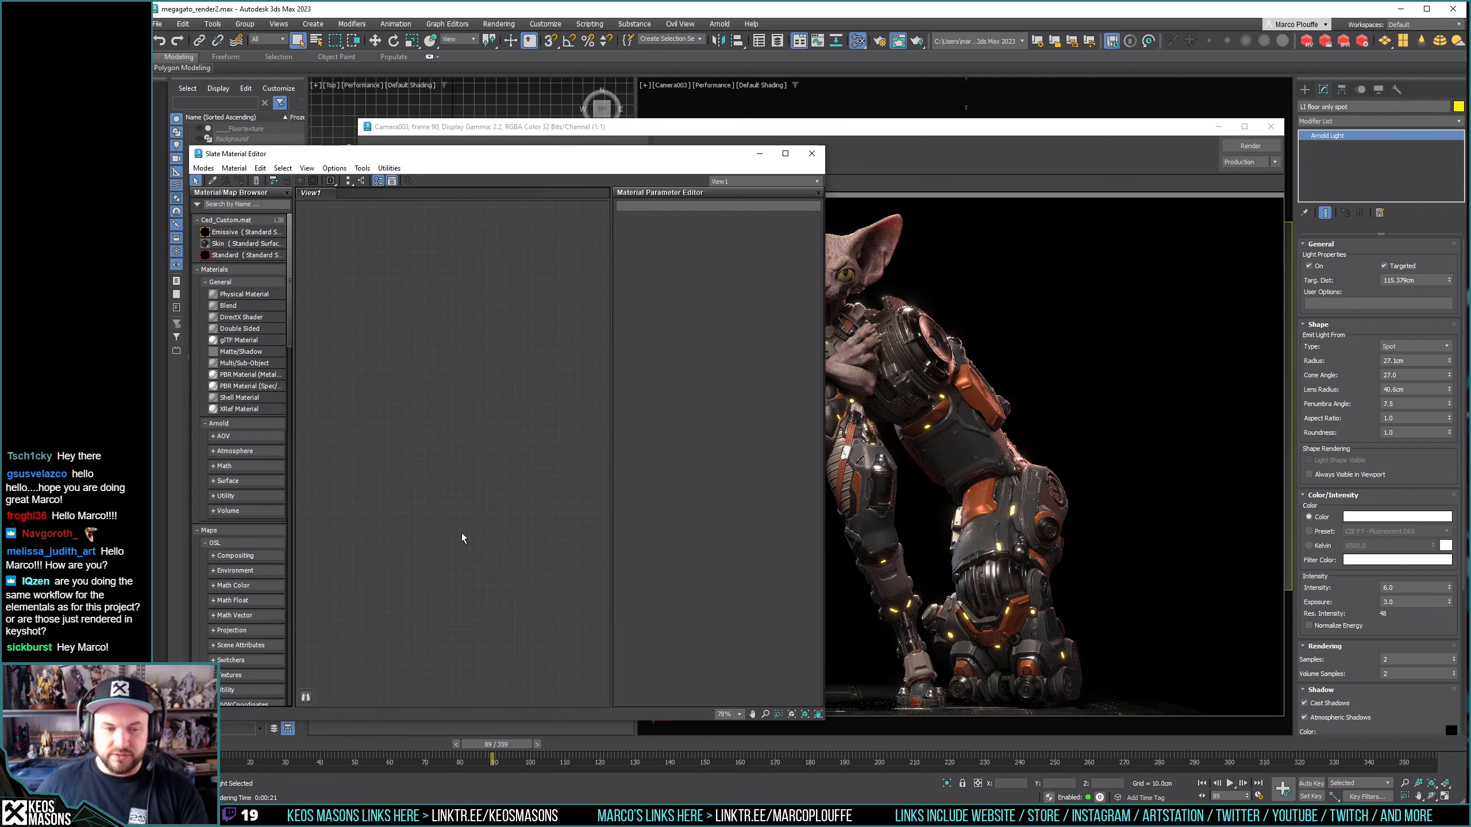
# Close the rendered frame, select megagato_upperarm, and zoom the Slate node view to 5%.
pyautogui.click(1270, 127)
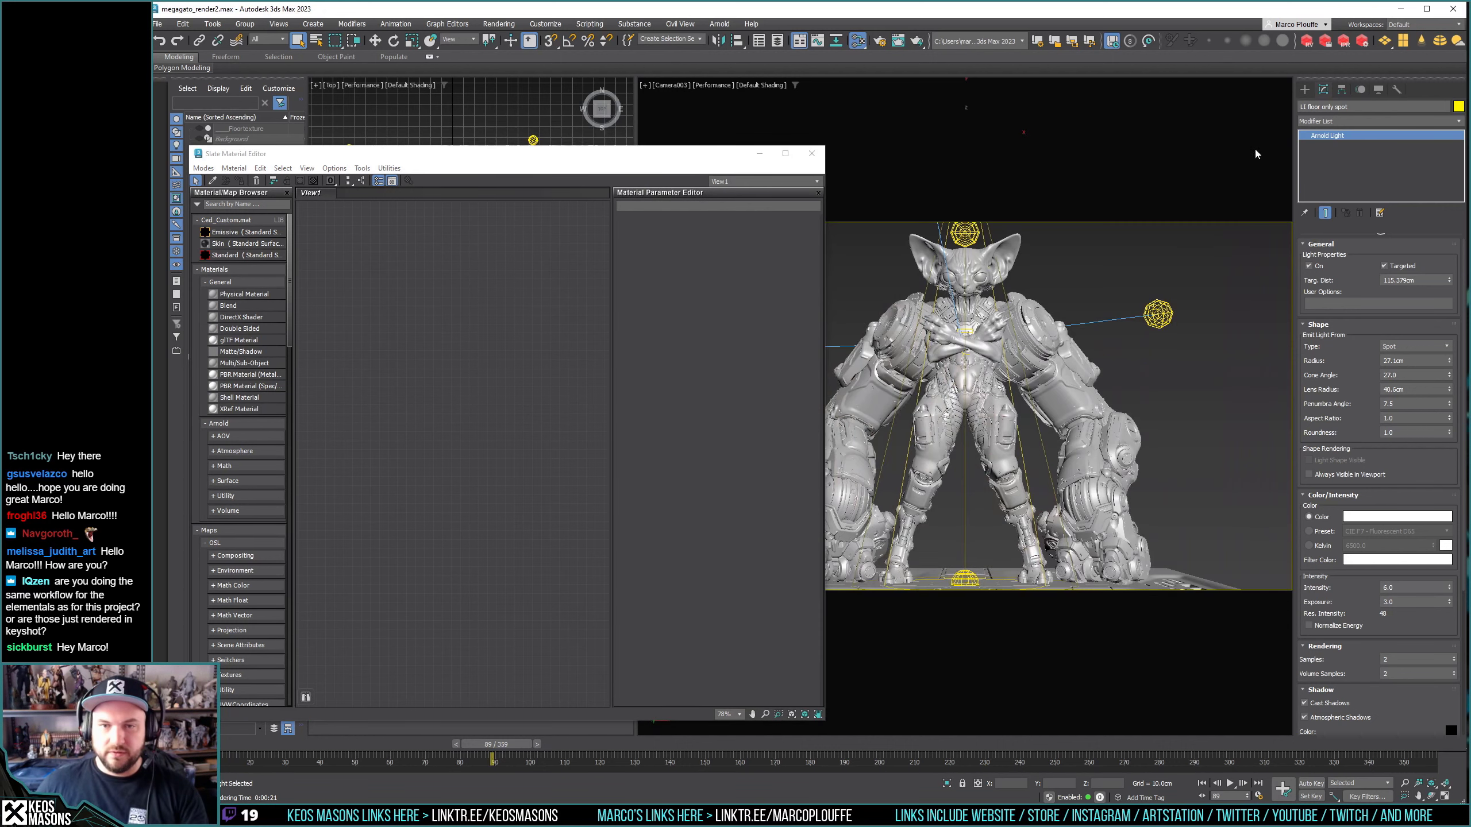
pyautogui.click(1059, 395)
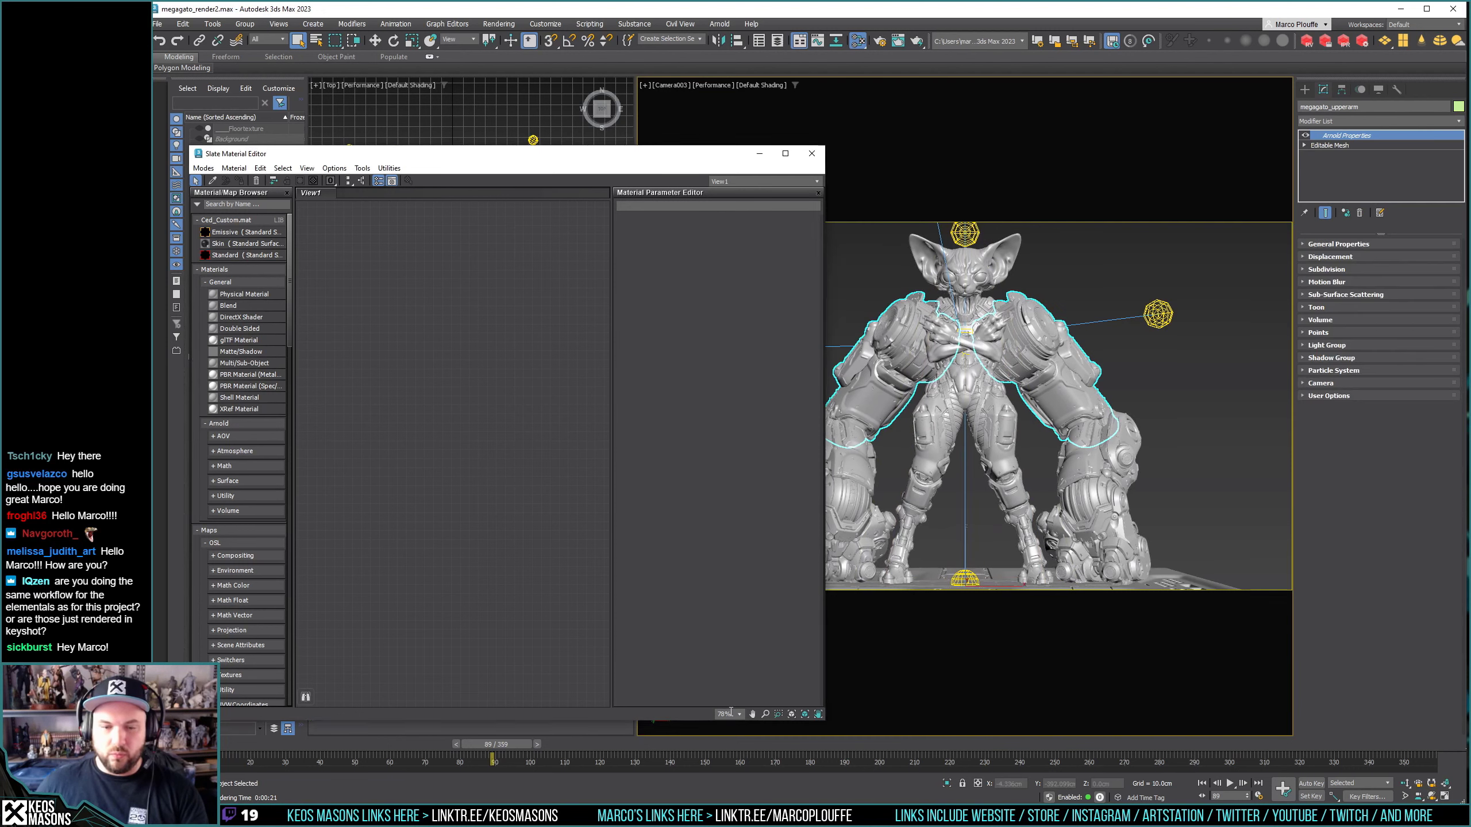
pyautogui.write('5')
pyautogui.press('Return')
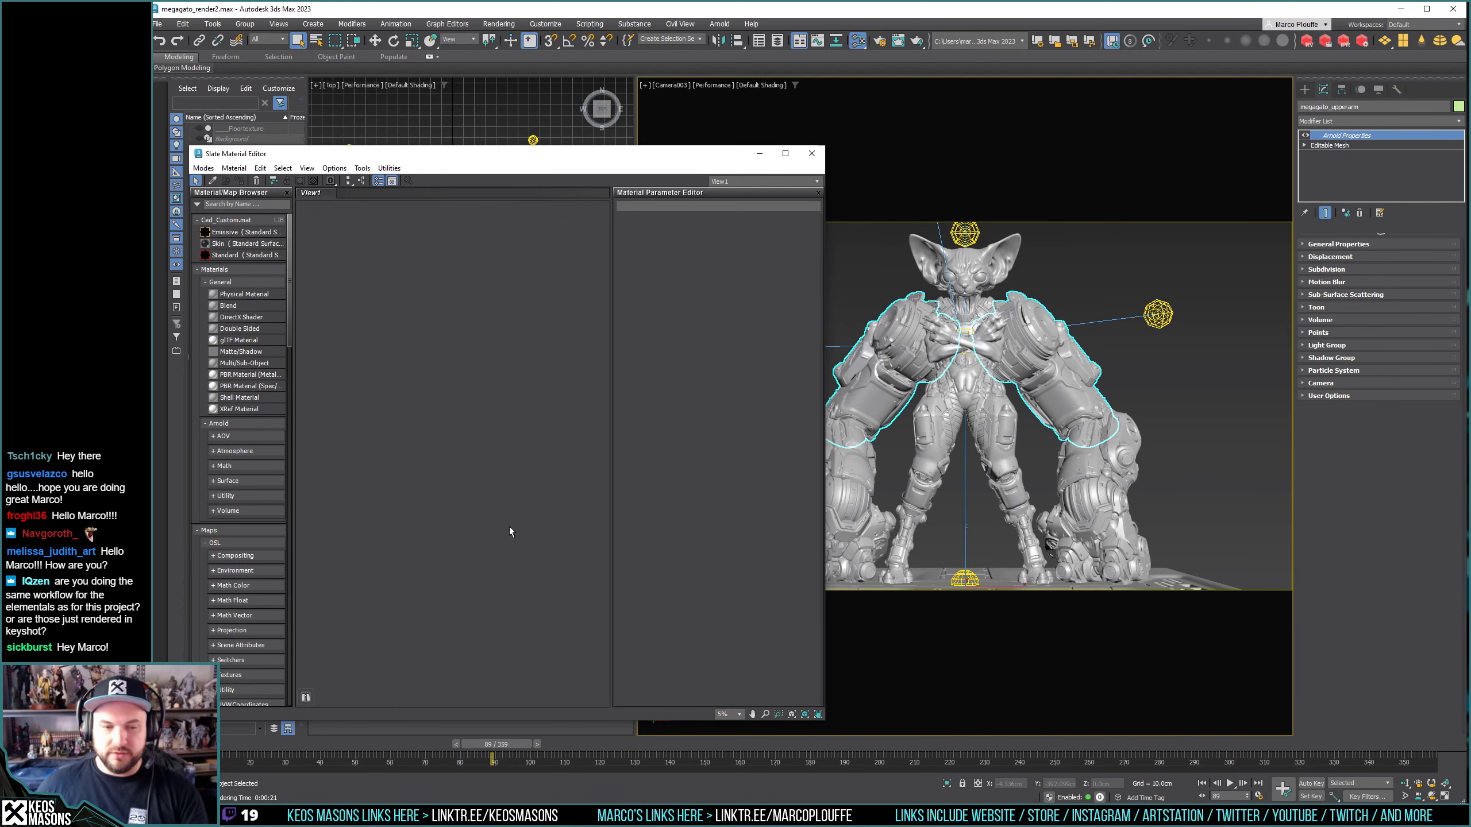
pyautogui.scroll(5, 508, 527)
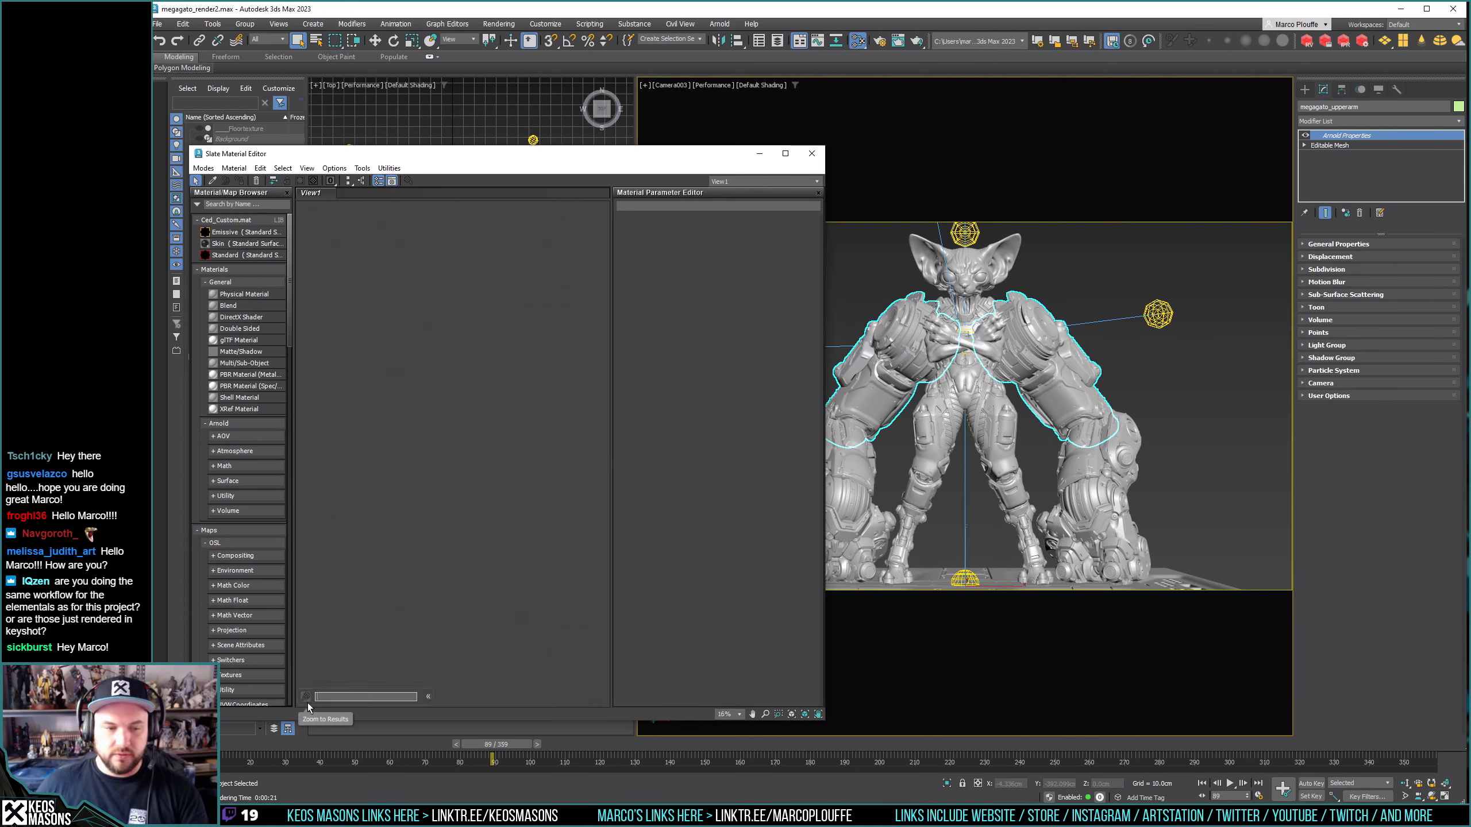
pyautogui.click(428, 697)
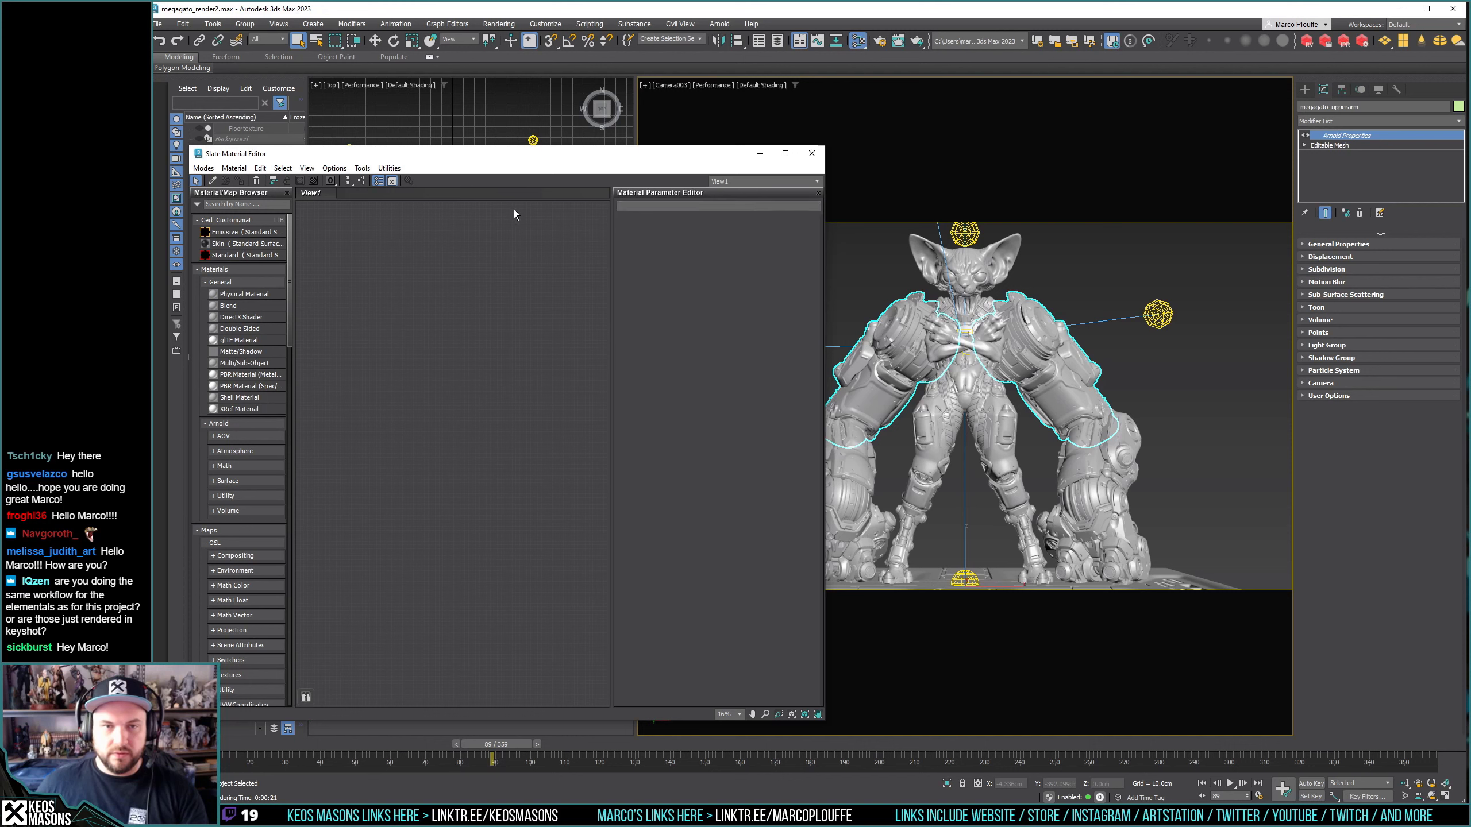
pyautogui.click(377, 181)
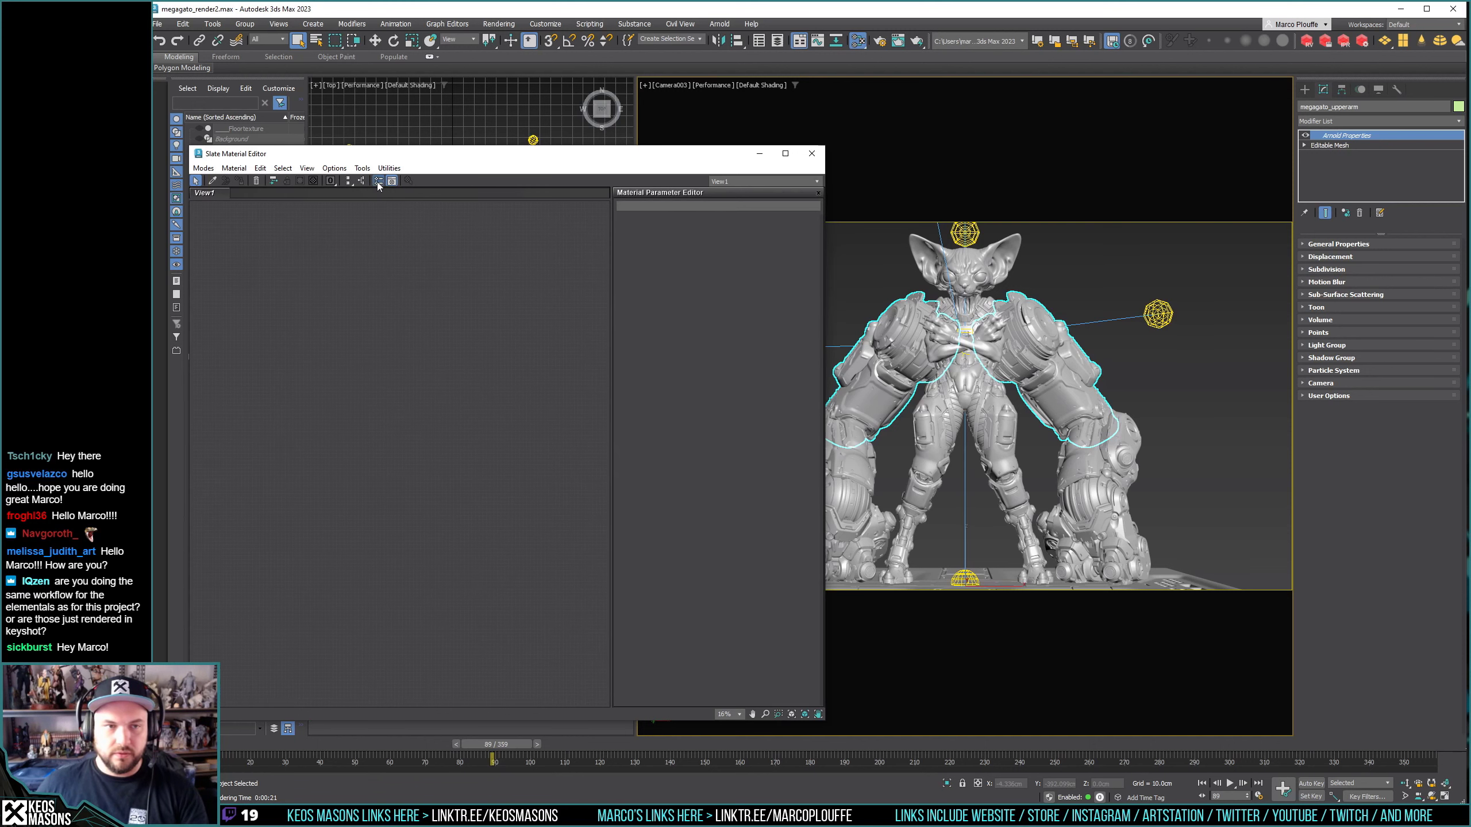
# Arrange all material node trees in one vertical column and pan it into view.
pyautogui.click(348, 181)
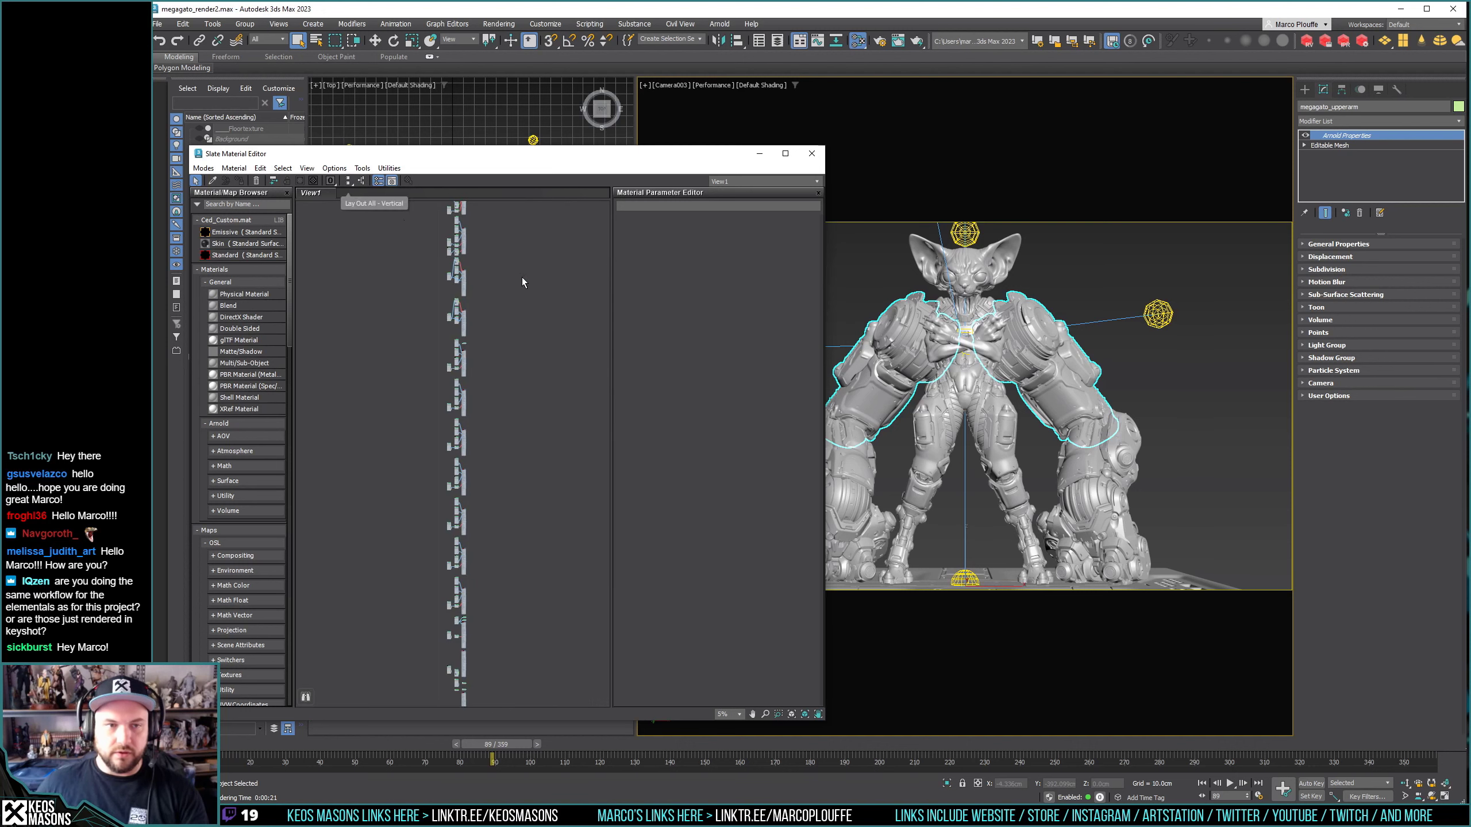
pyautogui.moveTo(509, 282); pyautogui.dragTo(483, 499, button='middle')
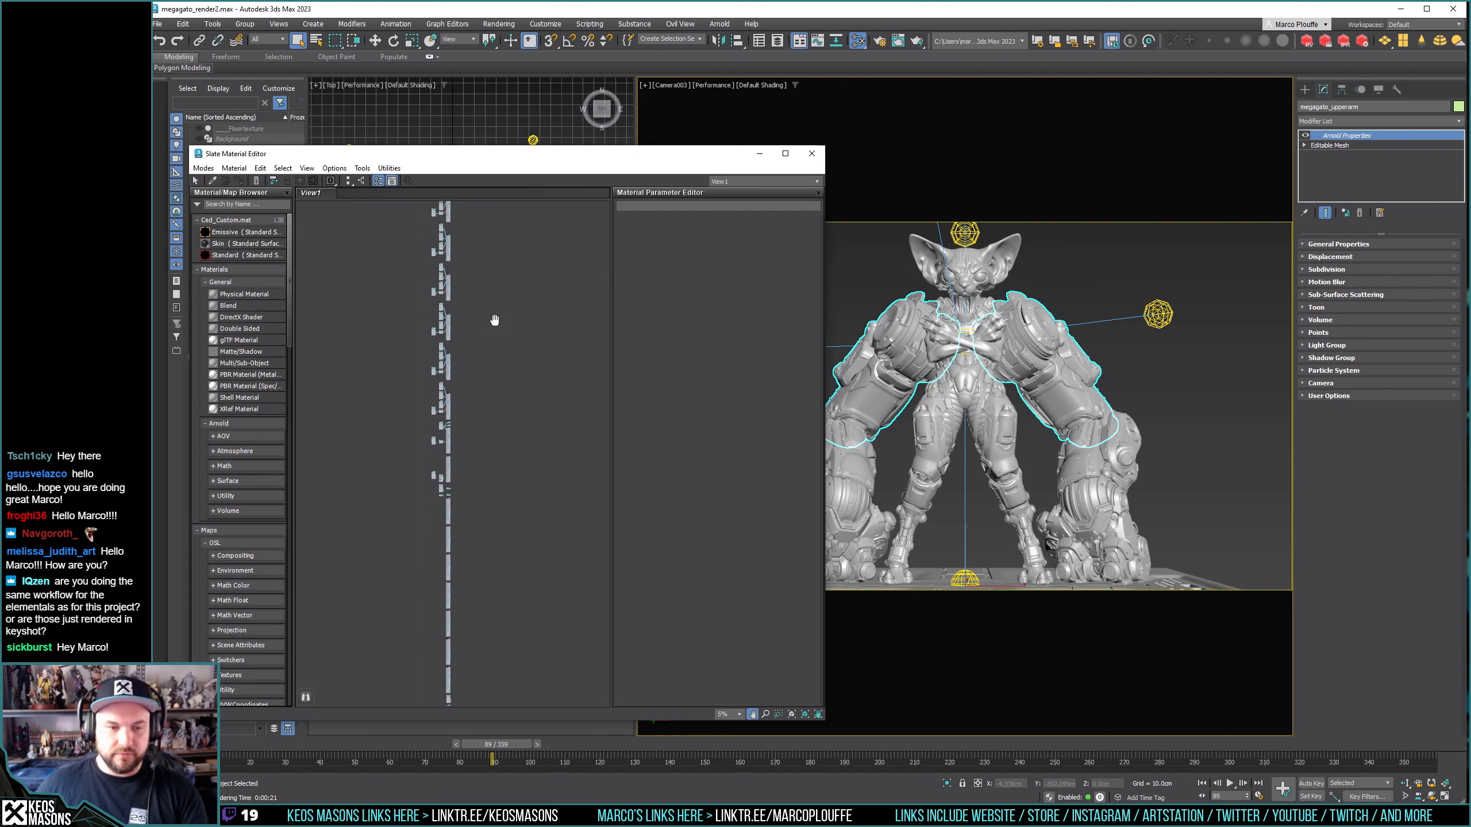
pyautogui.moveTo(491, 345); pyautogui.dragTo(554, 390, button='middle')
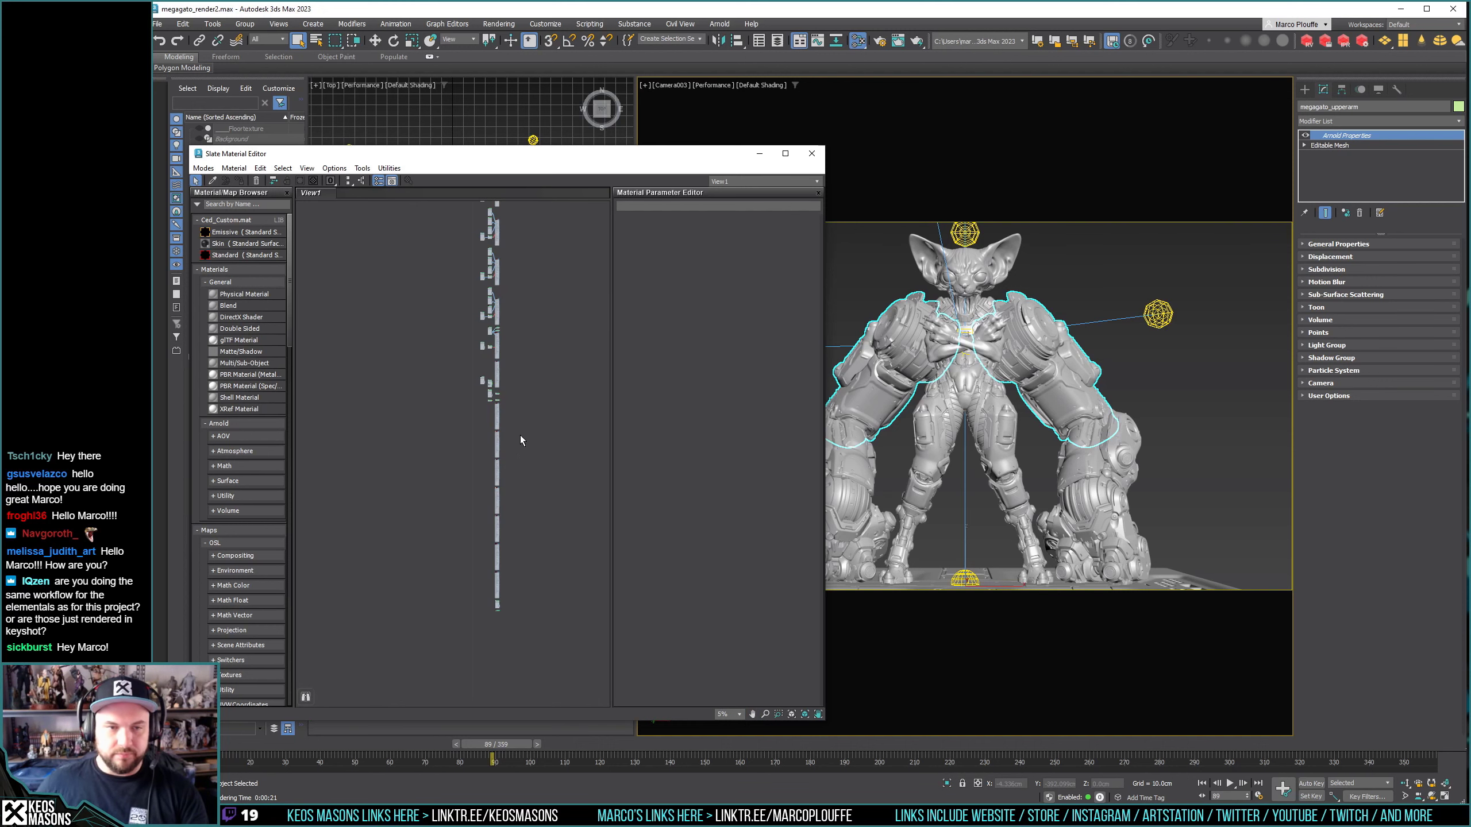
pyautogui.moveTo(520, 440); pyautogui.dragTo(415, 203, button='middle')
# Undo and then redo the megagato_upperarm selection via the Edit menu.
pyautogui.click(233, 168)
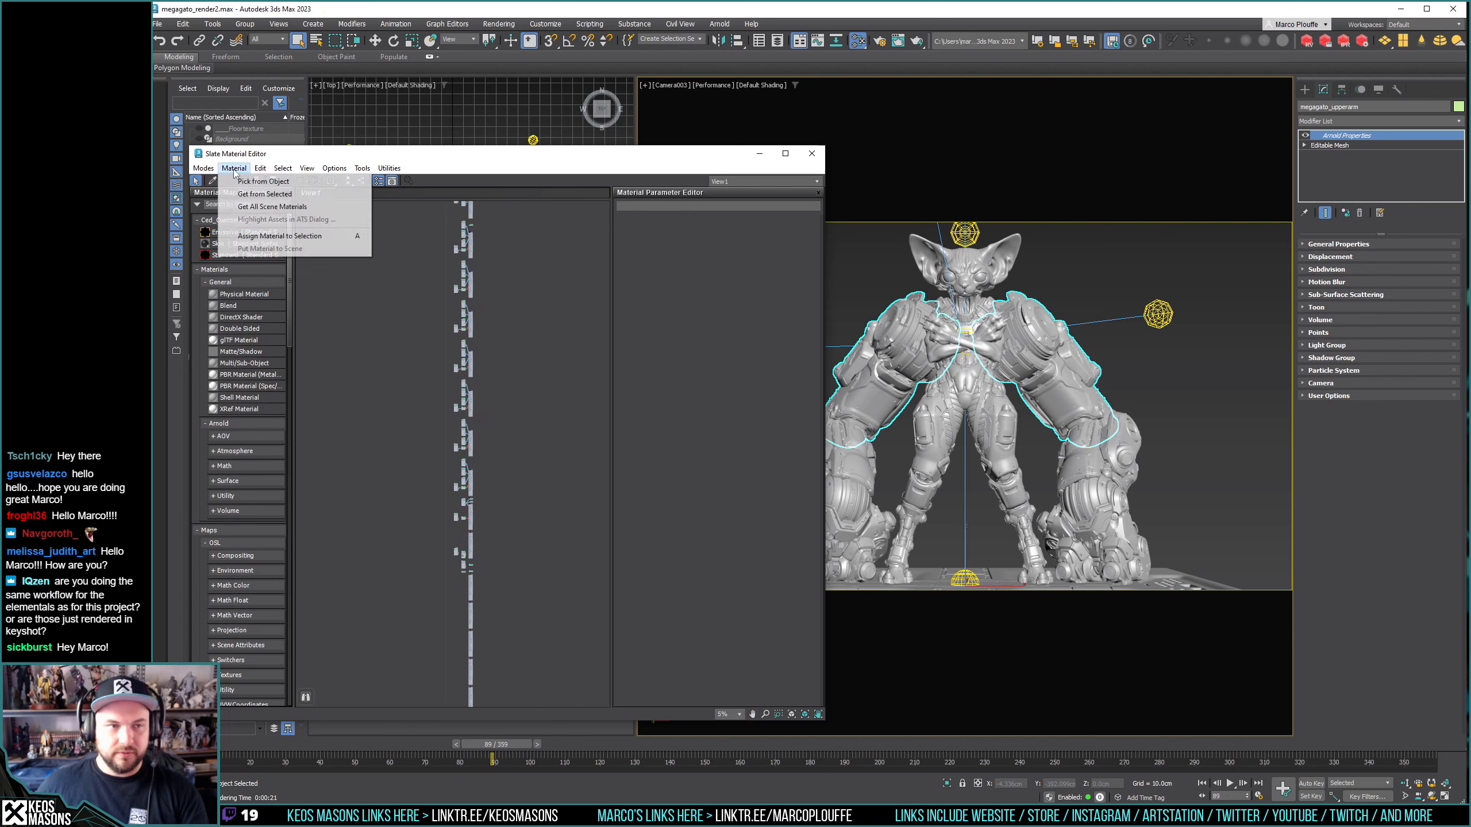
pyautogui.click(182, 23)
pyautogui.click(185, 26)
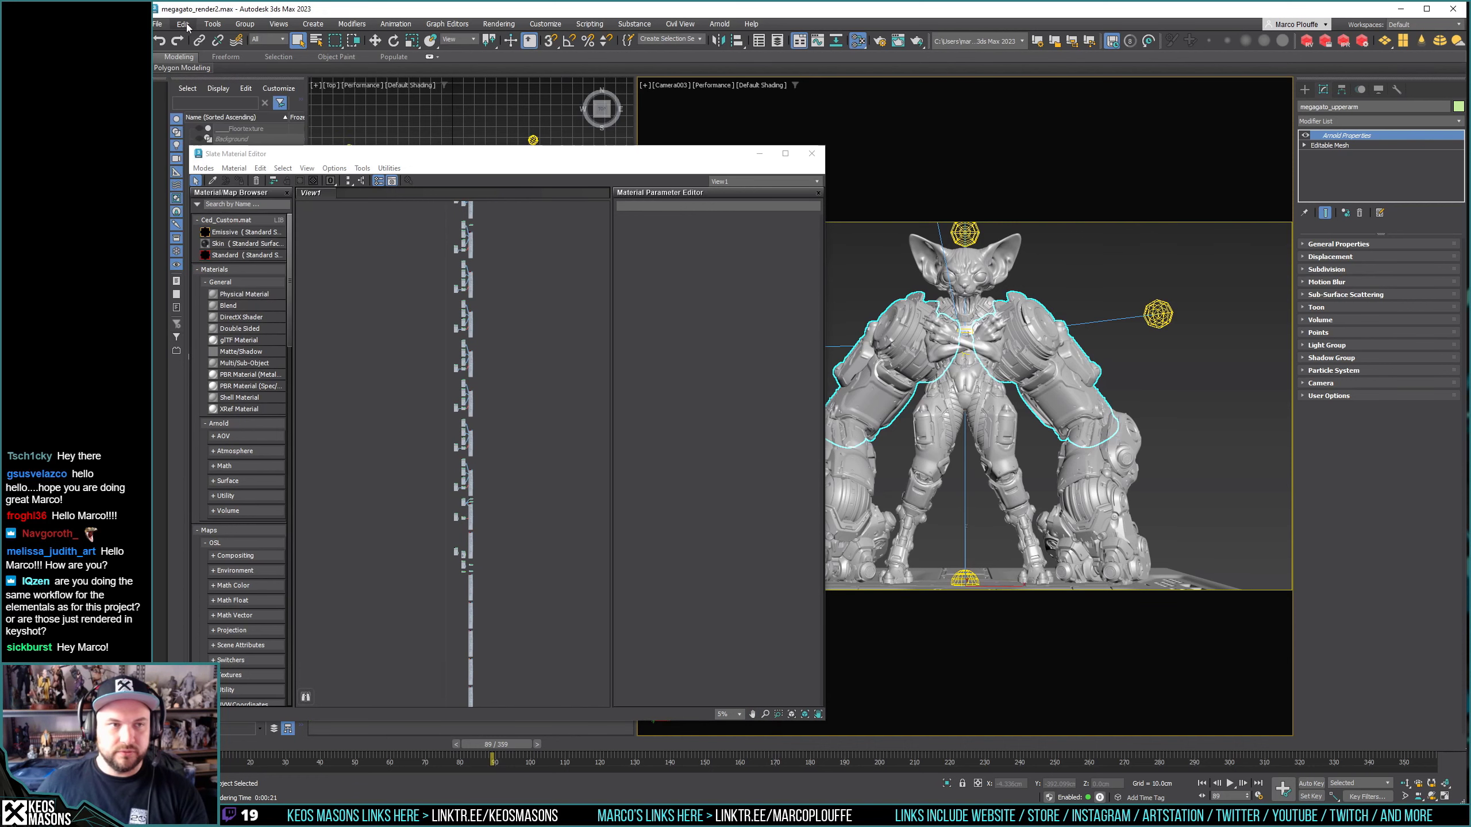
pyautogui.click(186, 27)
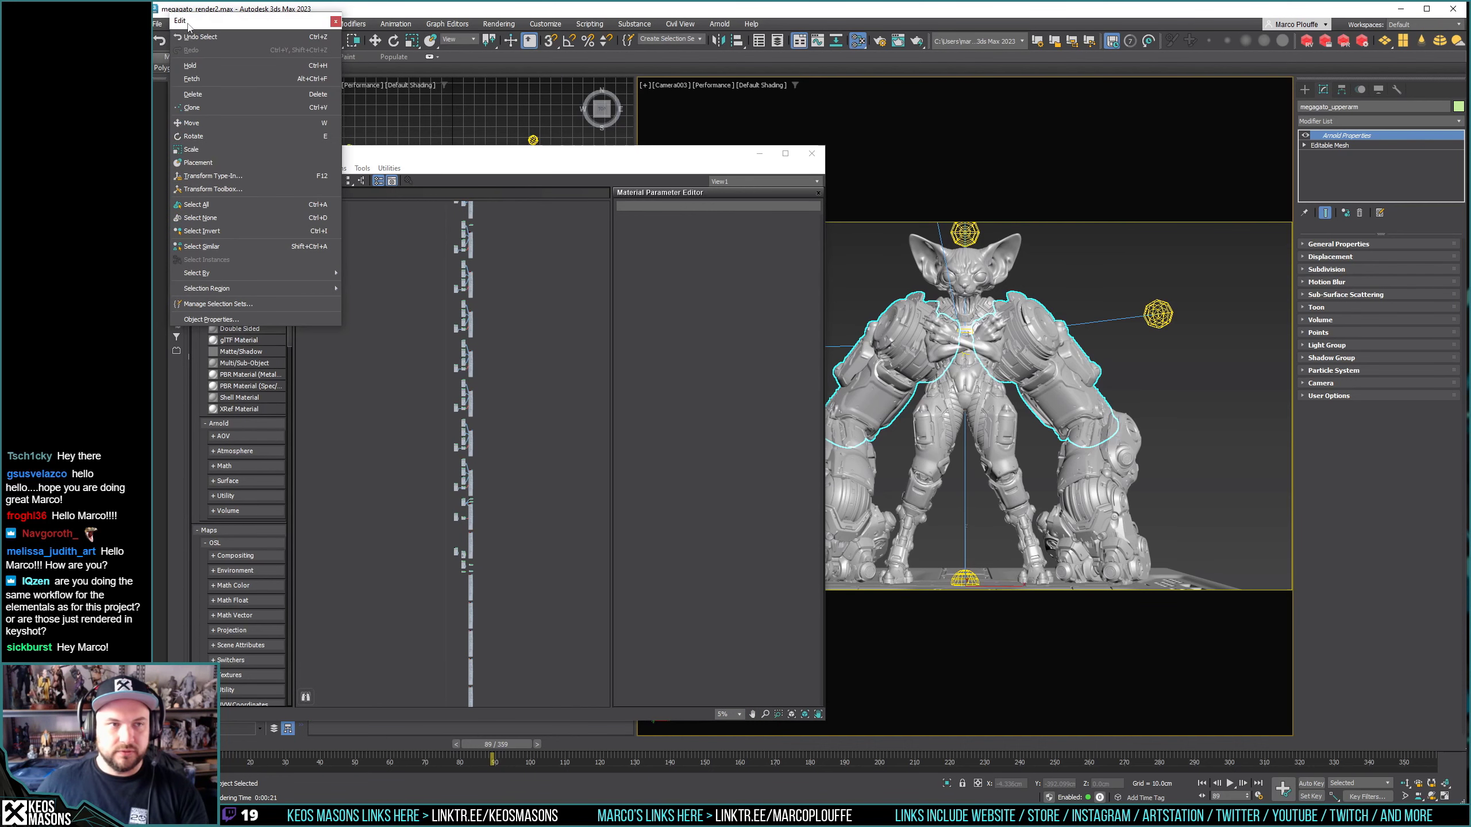
pyautogui.click(188, 31)
pyautogui.click(182, 24)
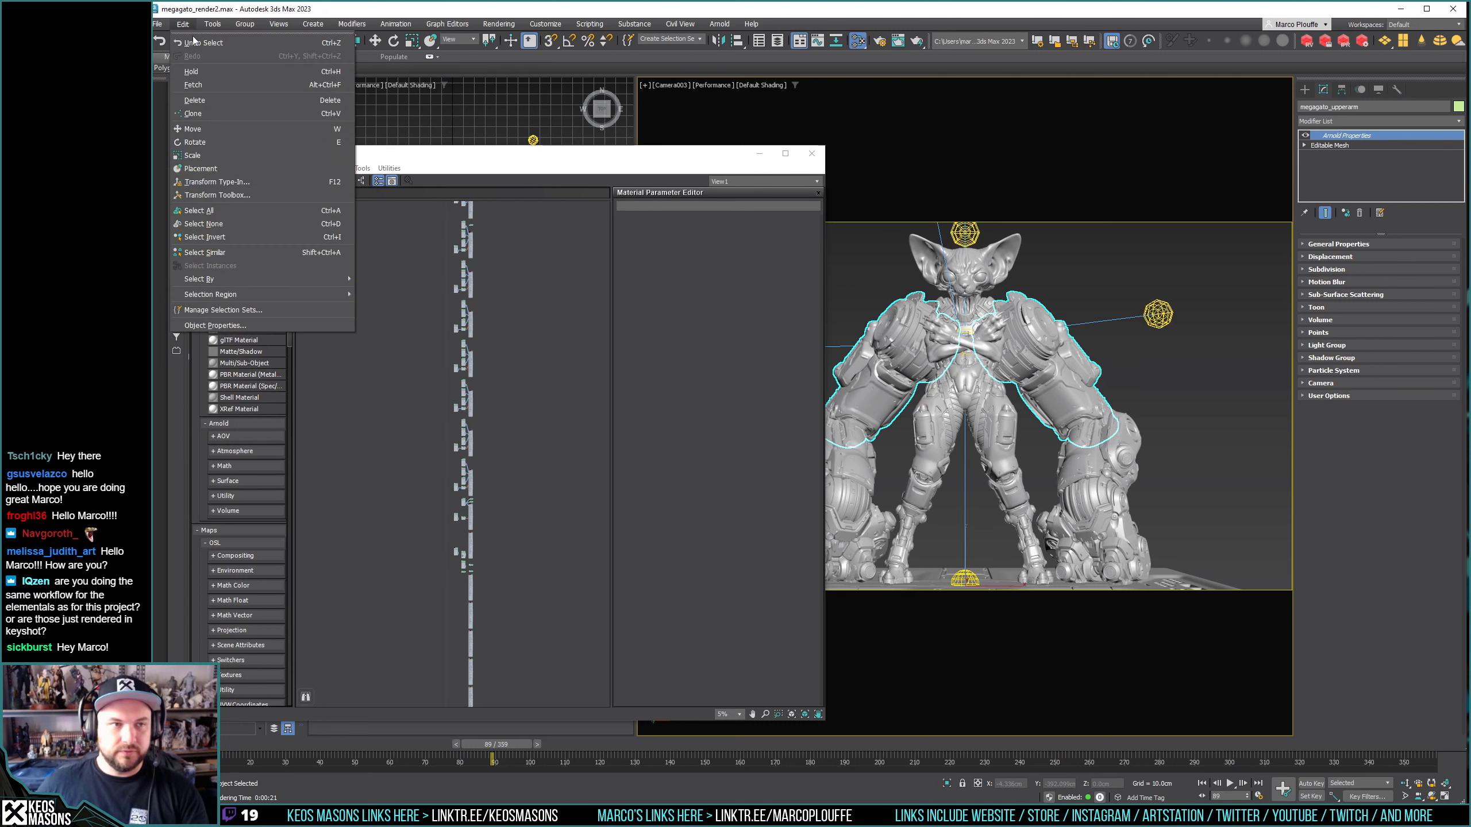
pyautogui.click(188, 26)
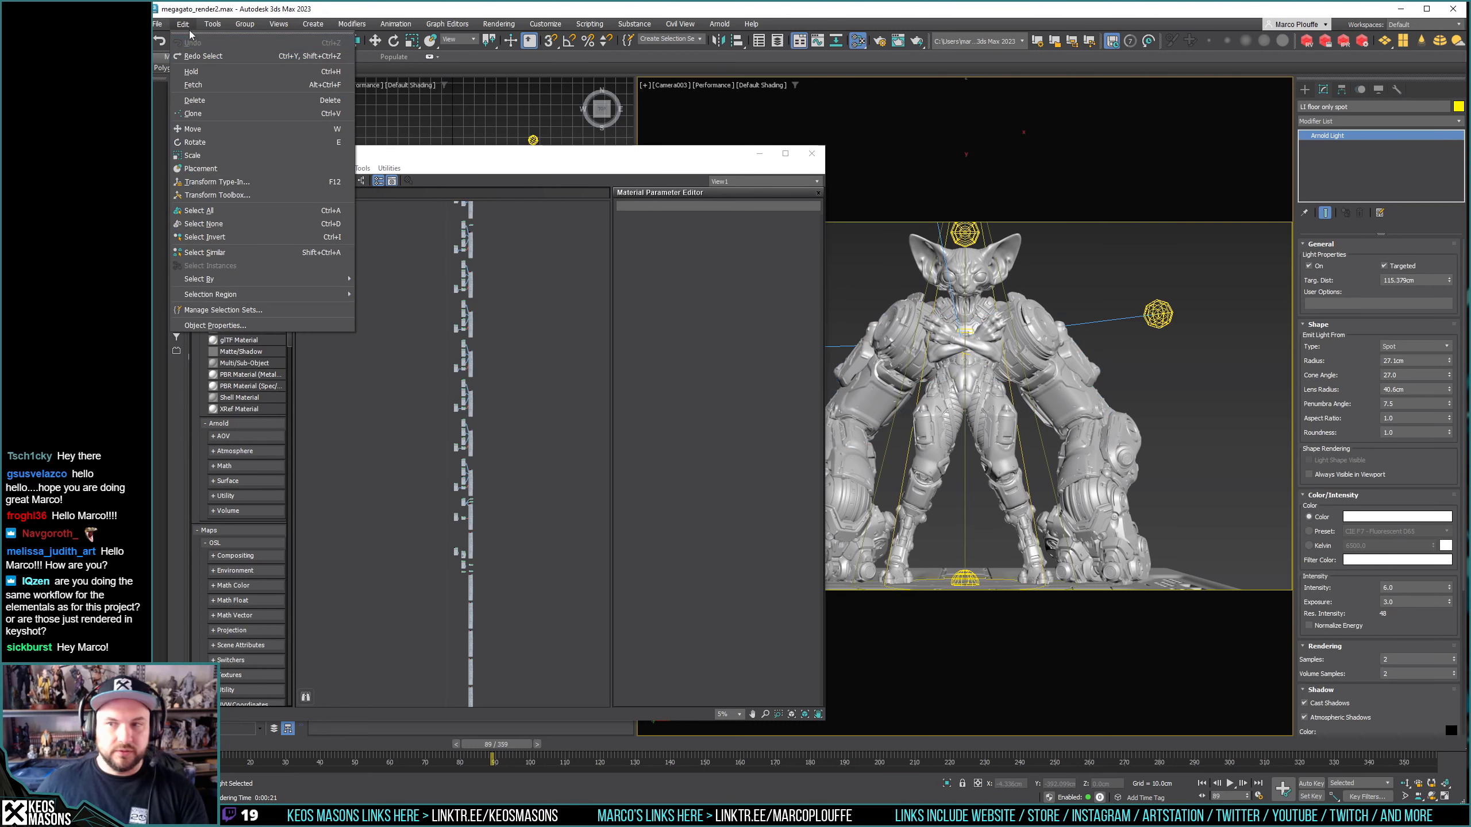
pyautogui.click(201, 55)
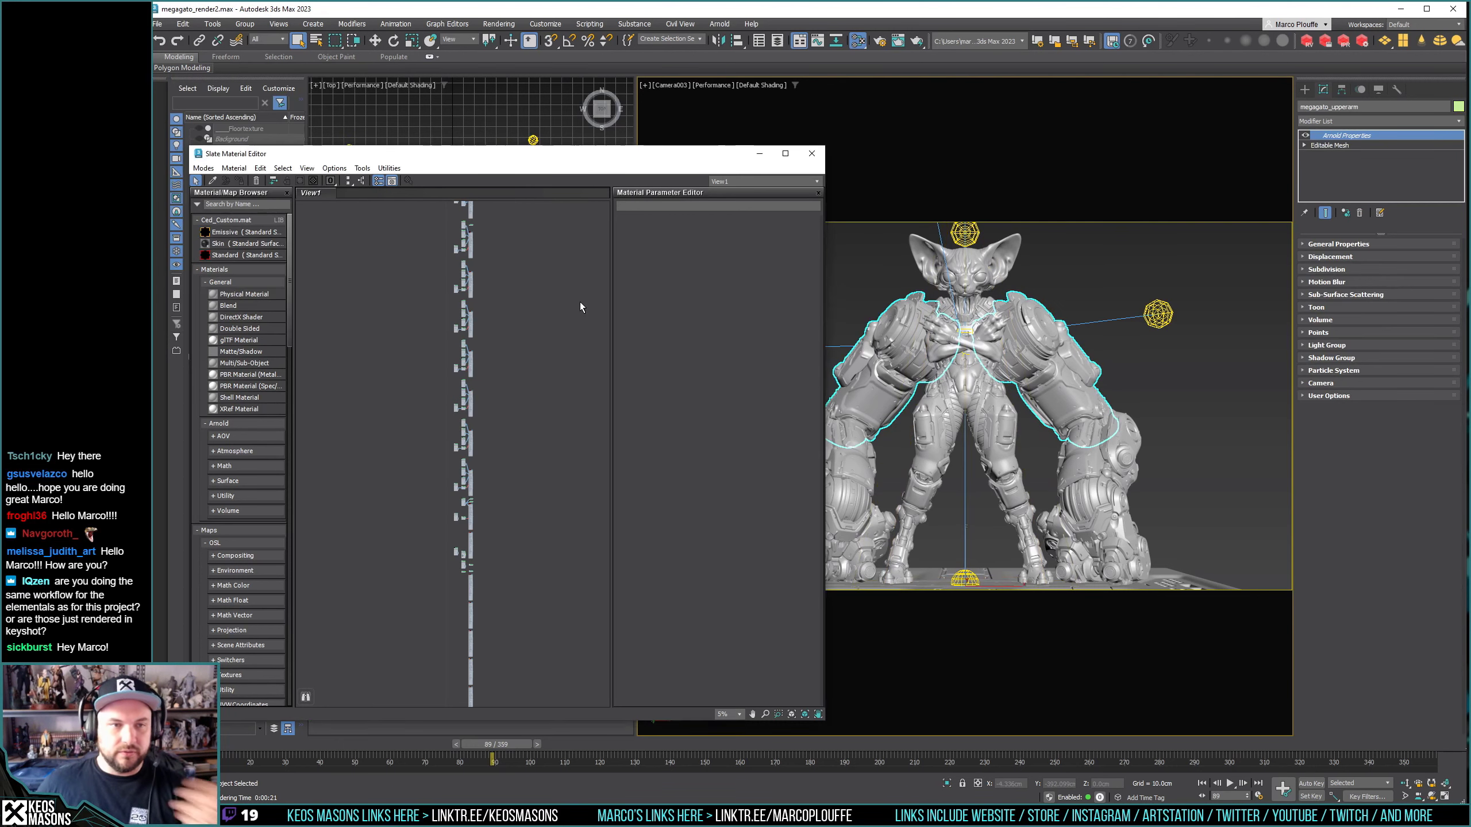
# Close the Slate Material Editor and show the recently opened scene files.
pyautogui.click(203, 168)
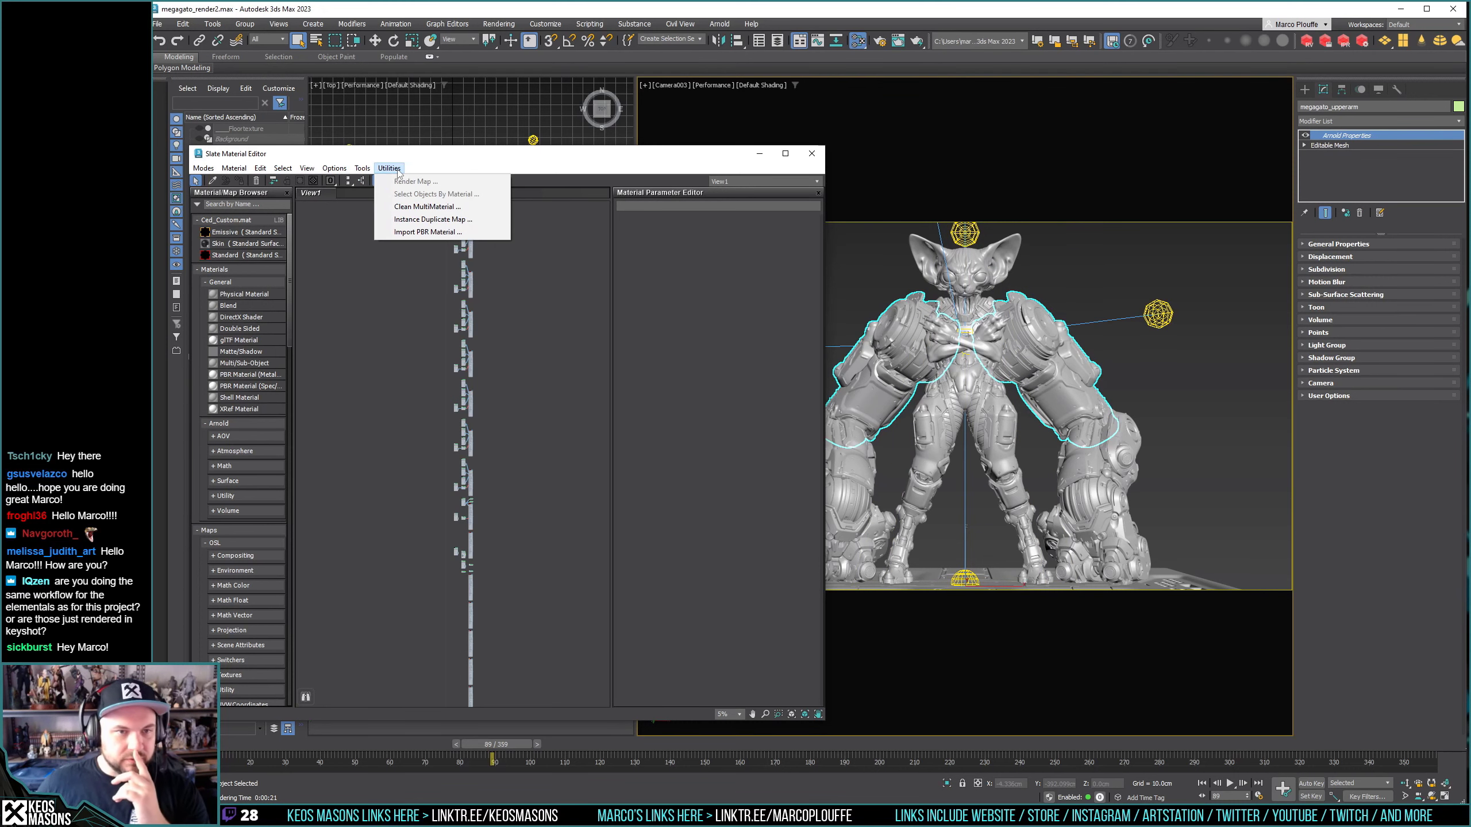
pyautogui.click(529, 260)
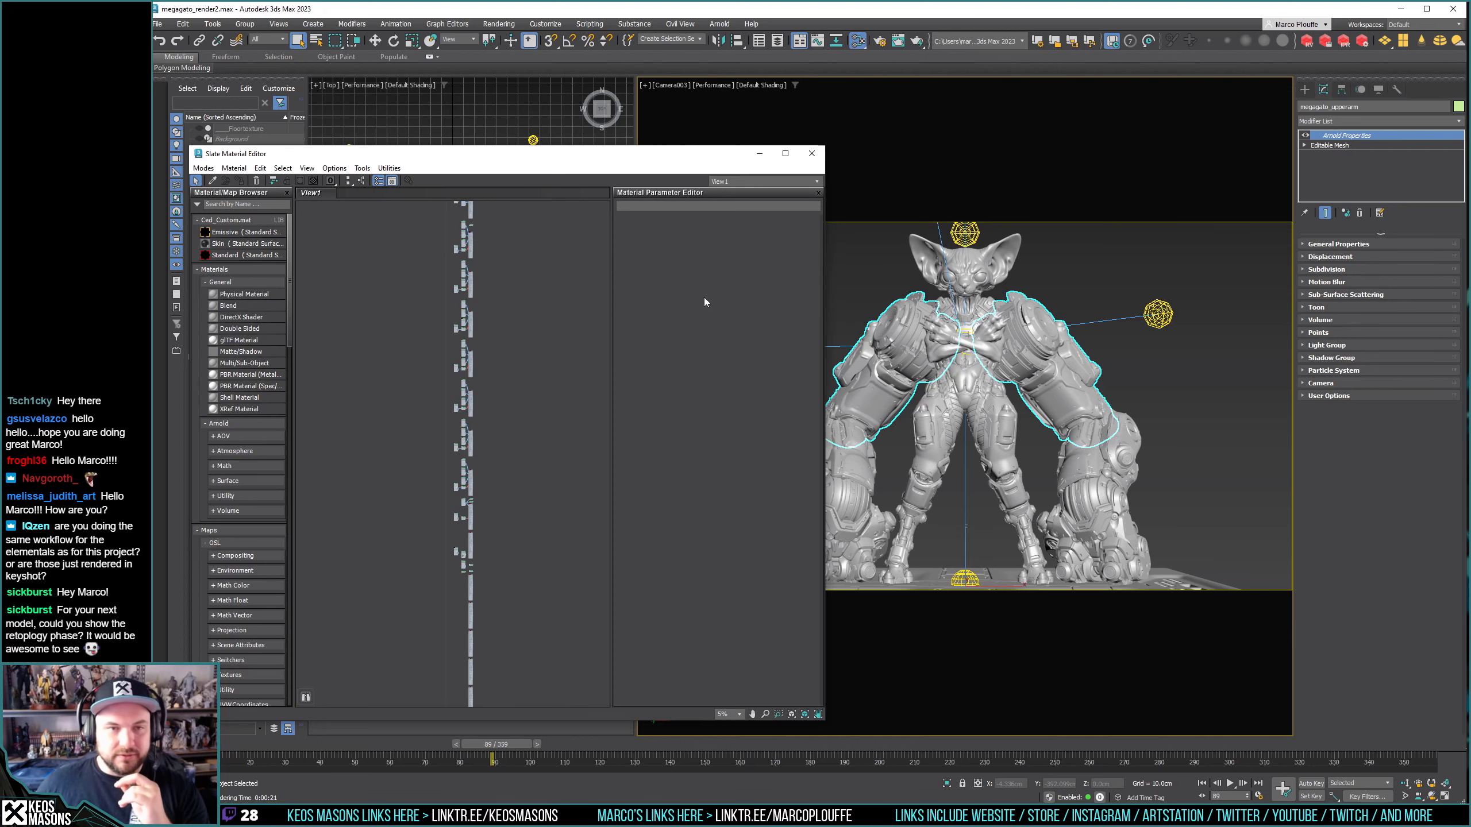
pyautogui.click(811, 154)
pyautogui.click(157, 24)
pyautogui.moveTo(180, 81)
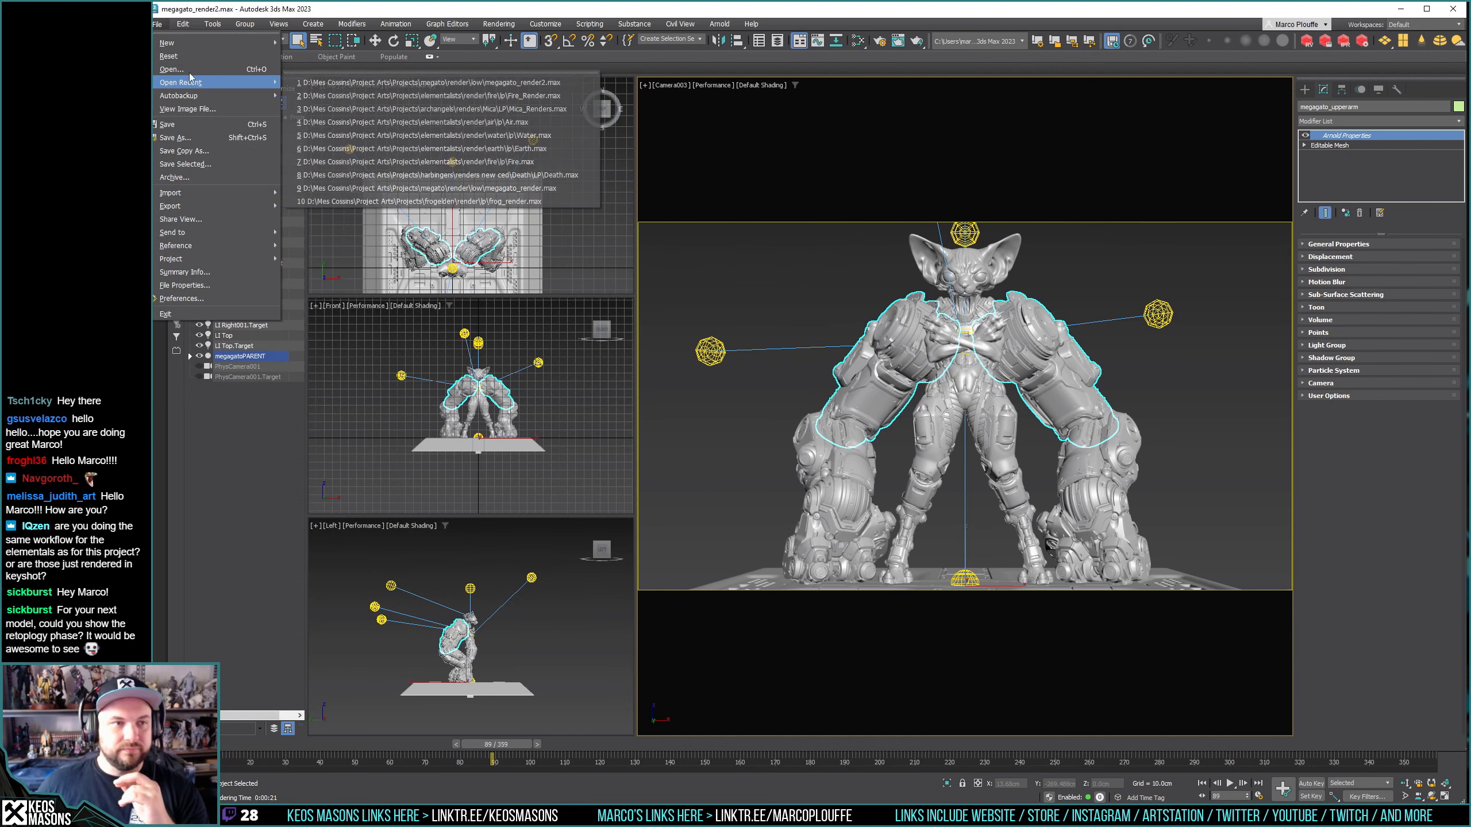
# Reload megagato_render2.max from recent files, discarding unsaved changes to the current scene.
pyautogui.click(365, 82)
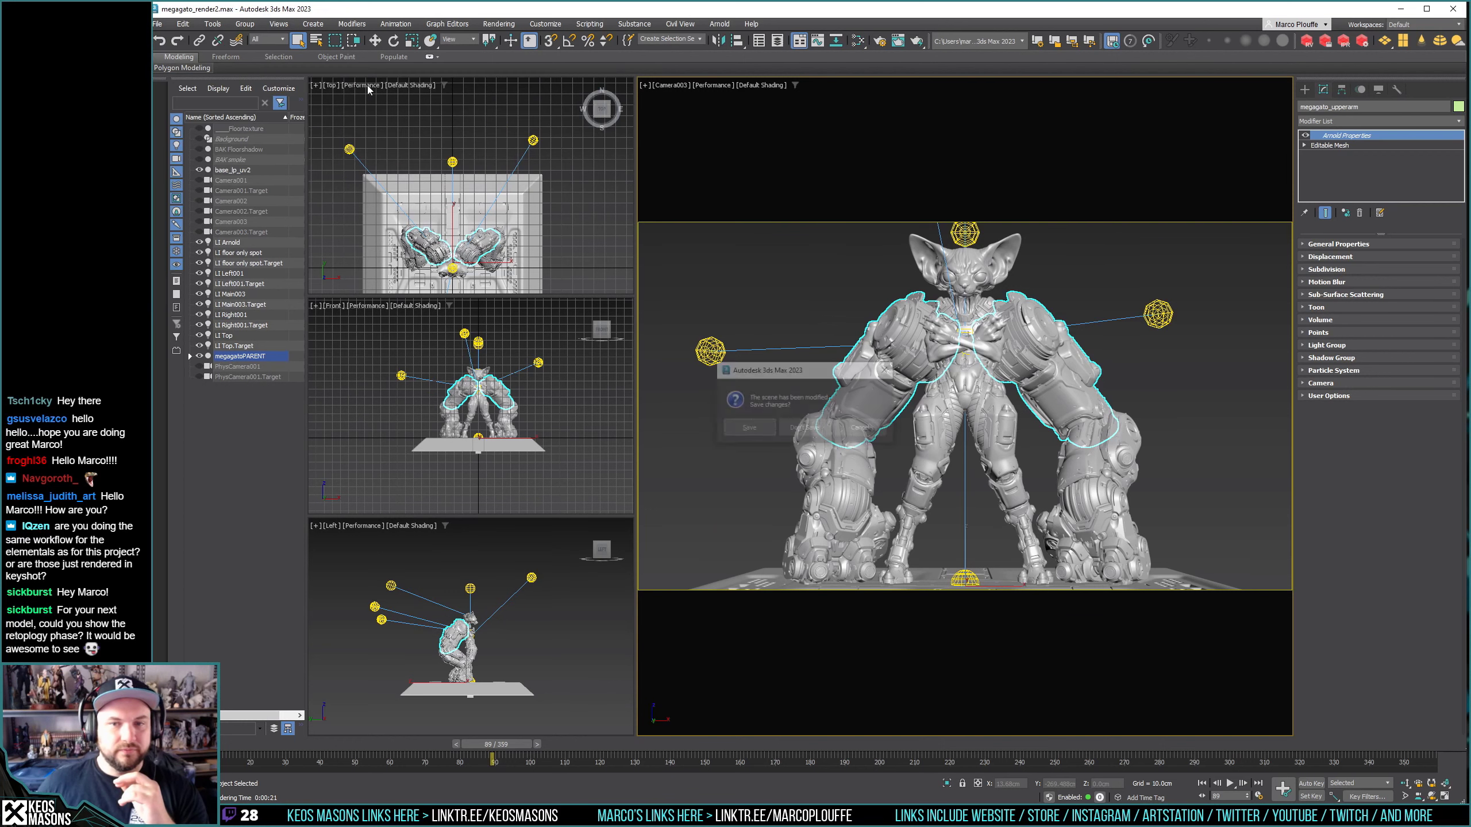
pyautogui.click(886, 369)
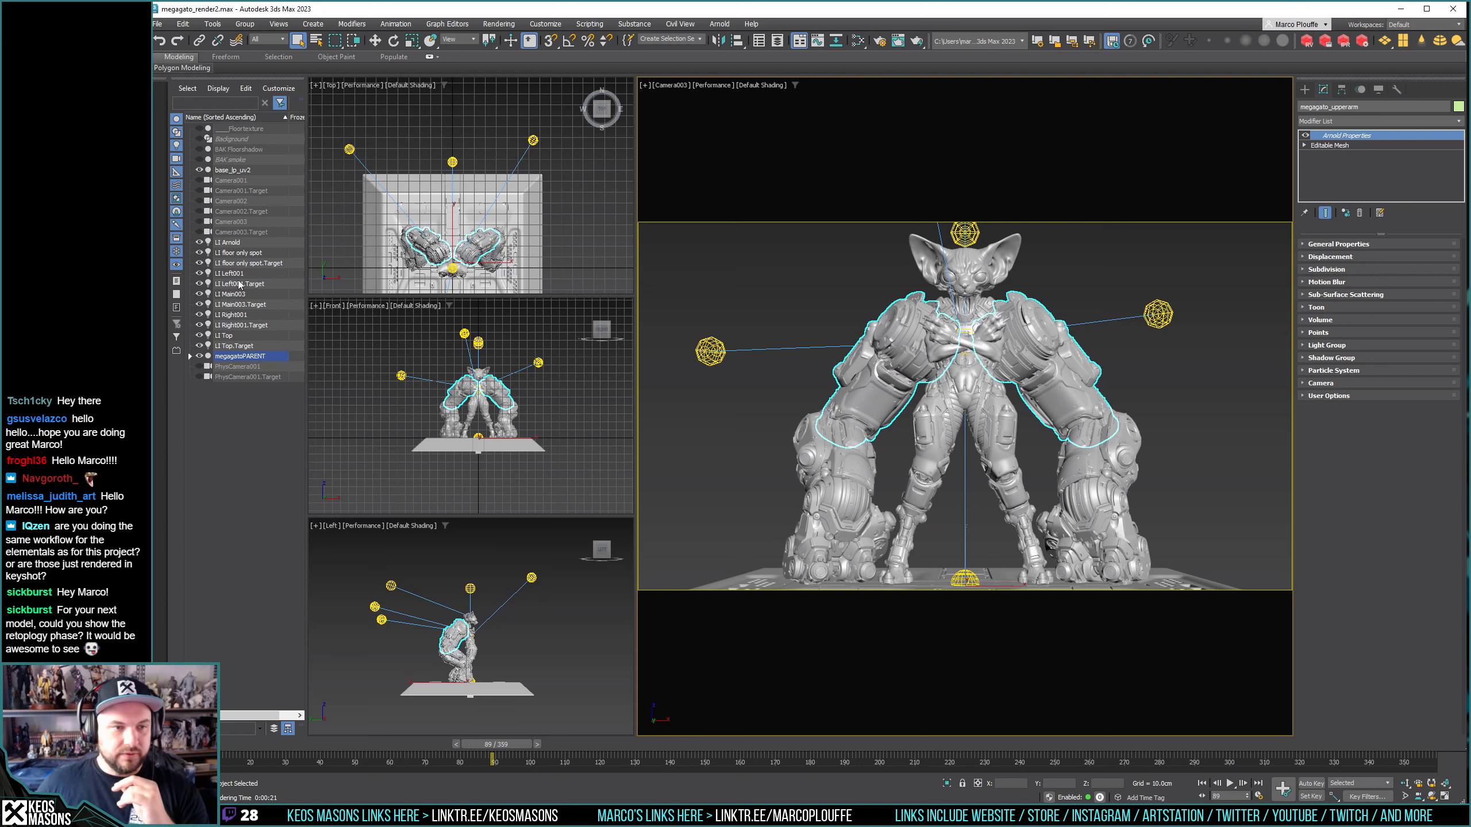
pyautogui.click(240, 252)
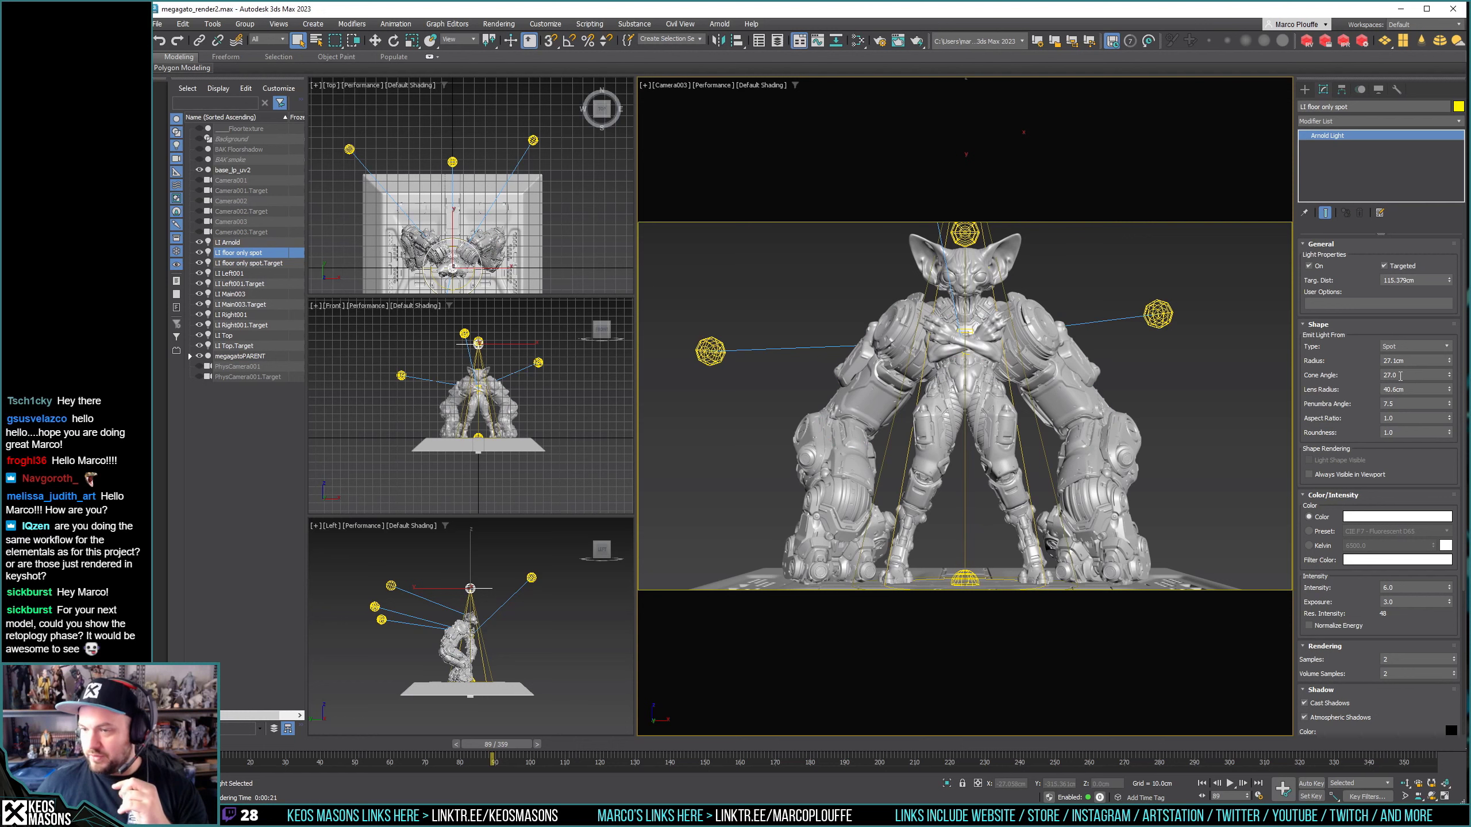
pyautogui.click(157, 24)
pyautogui.moveTo(184, 97)
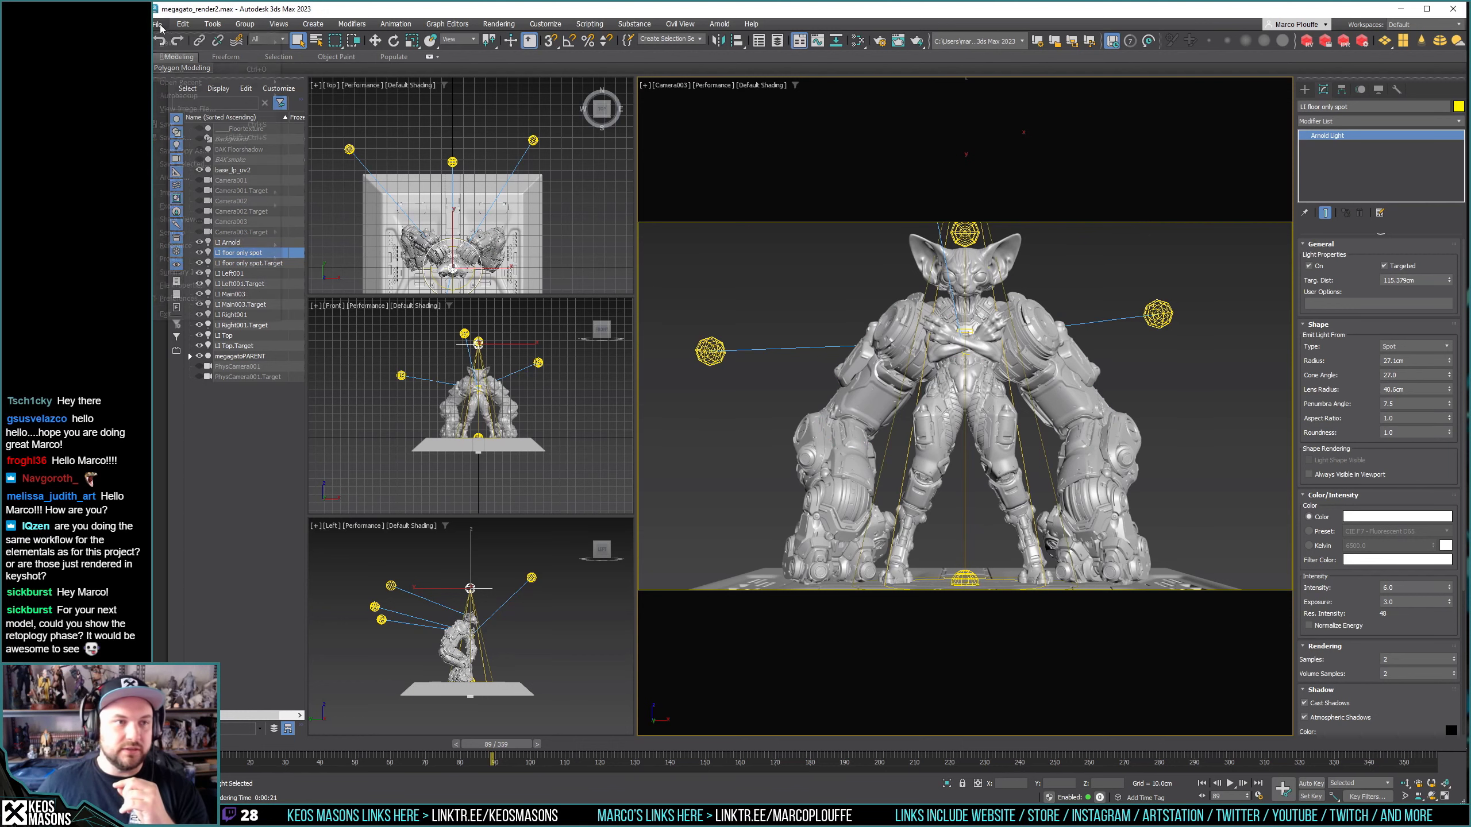
pyautogui.click(347, 82)
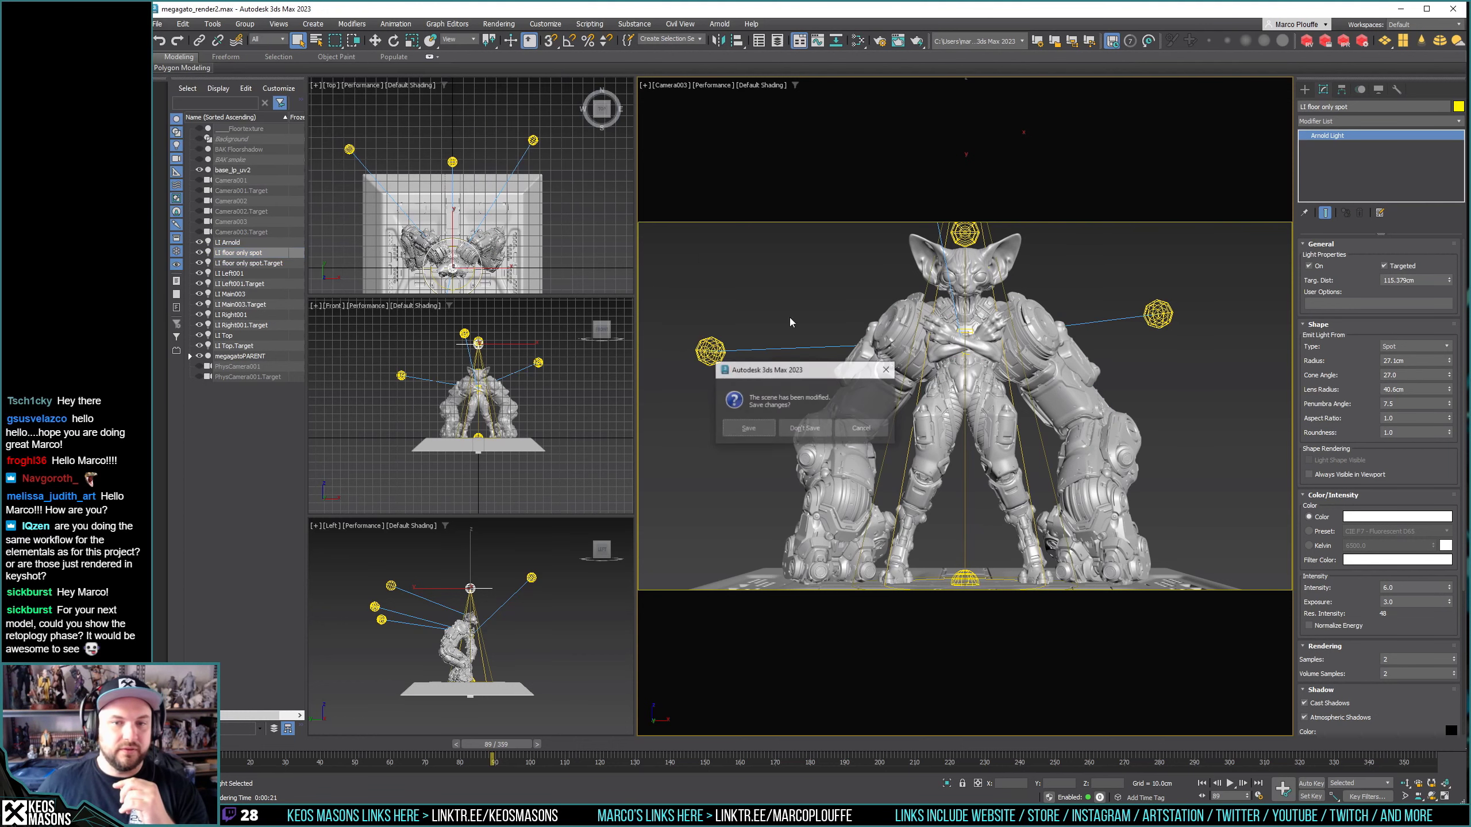
pyautogui.click(814, 423)
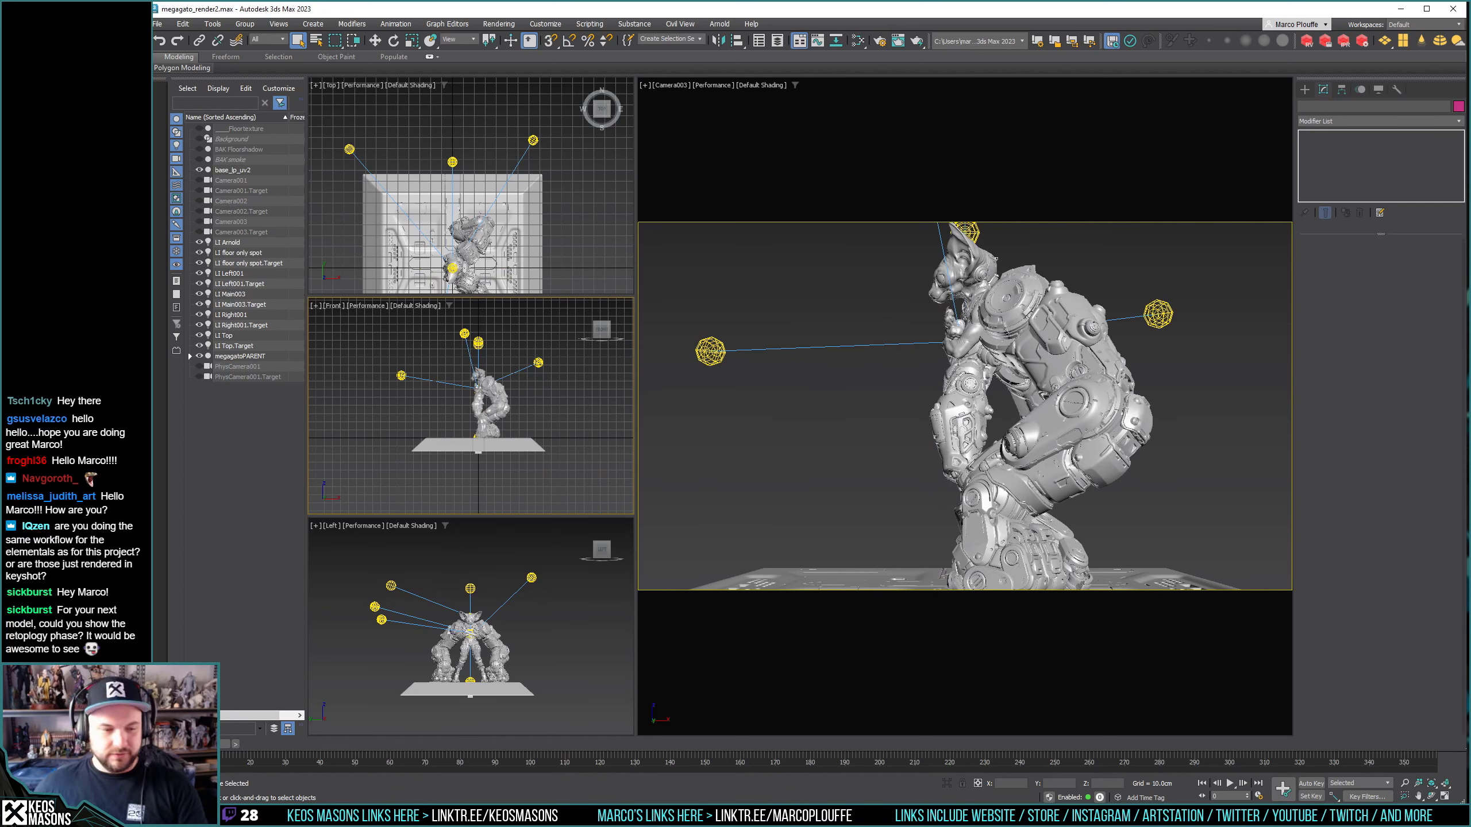
# Move the animation to frame 89 and select the LI floor only spot light.
pyautogui.moveTo(406, 751); pyautogui.dragTo(511, 753)
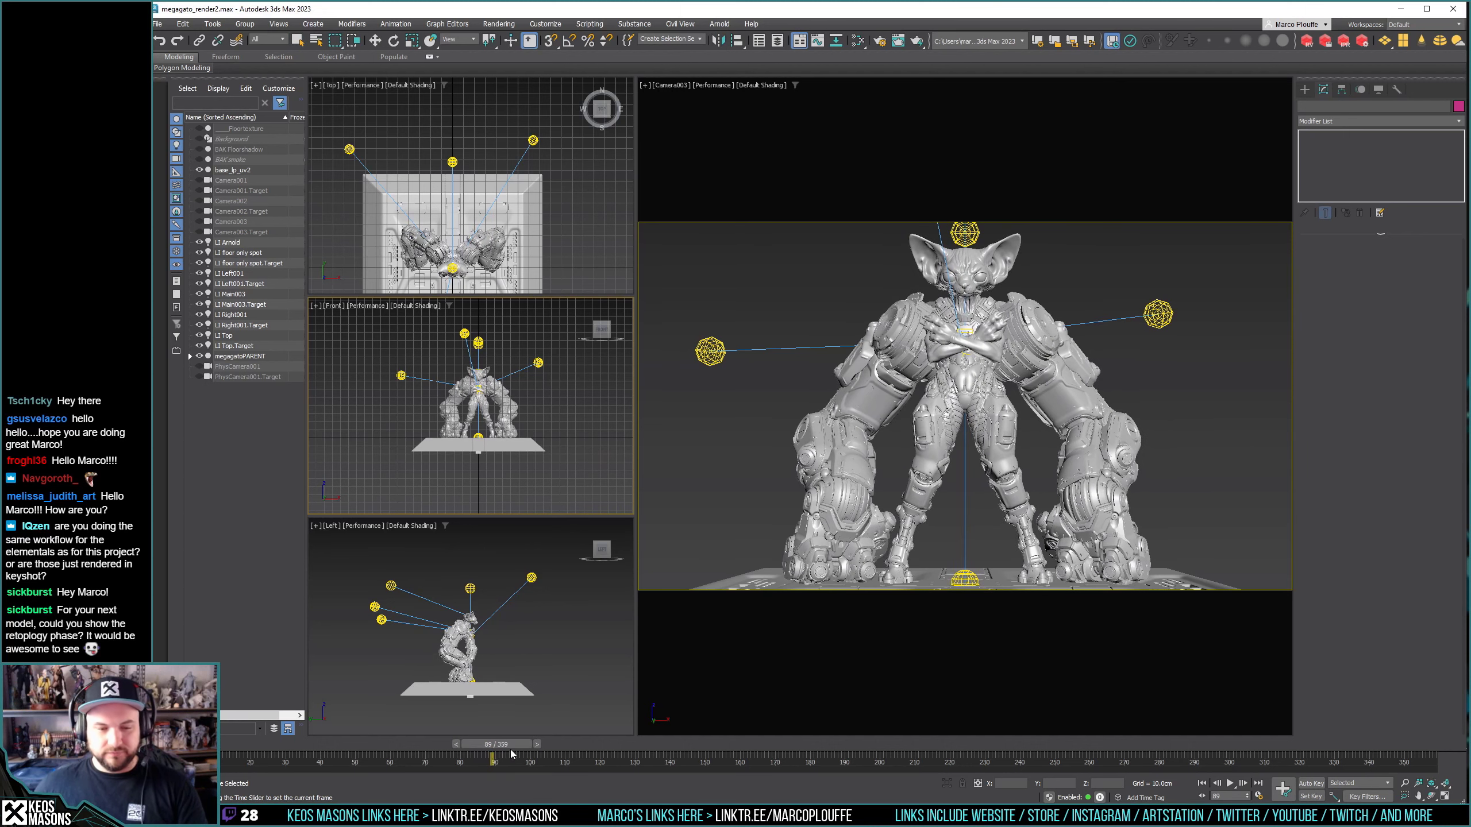
pyautogui.press('q')
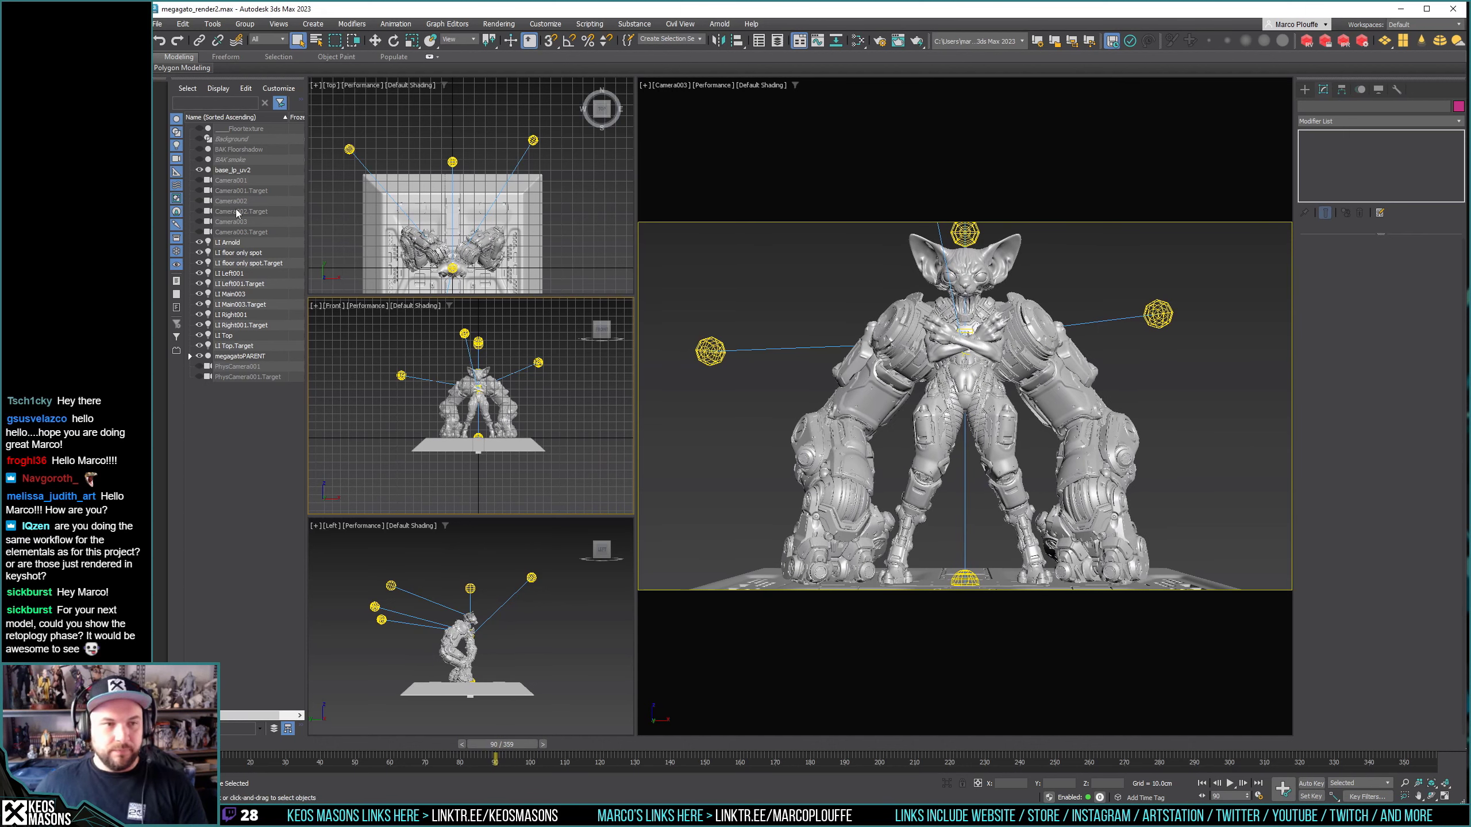
pyautogui.click(238, 253)
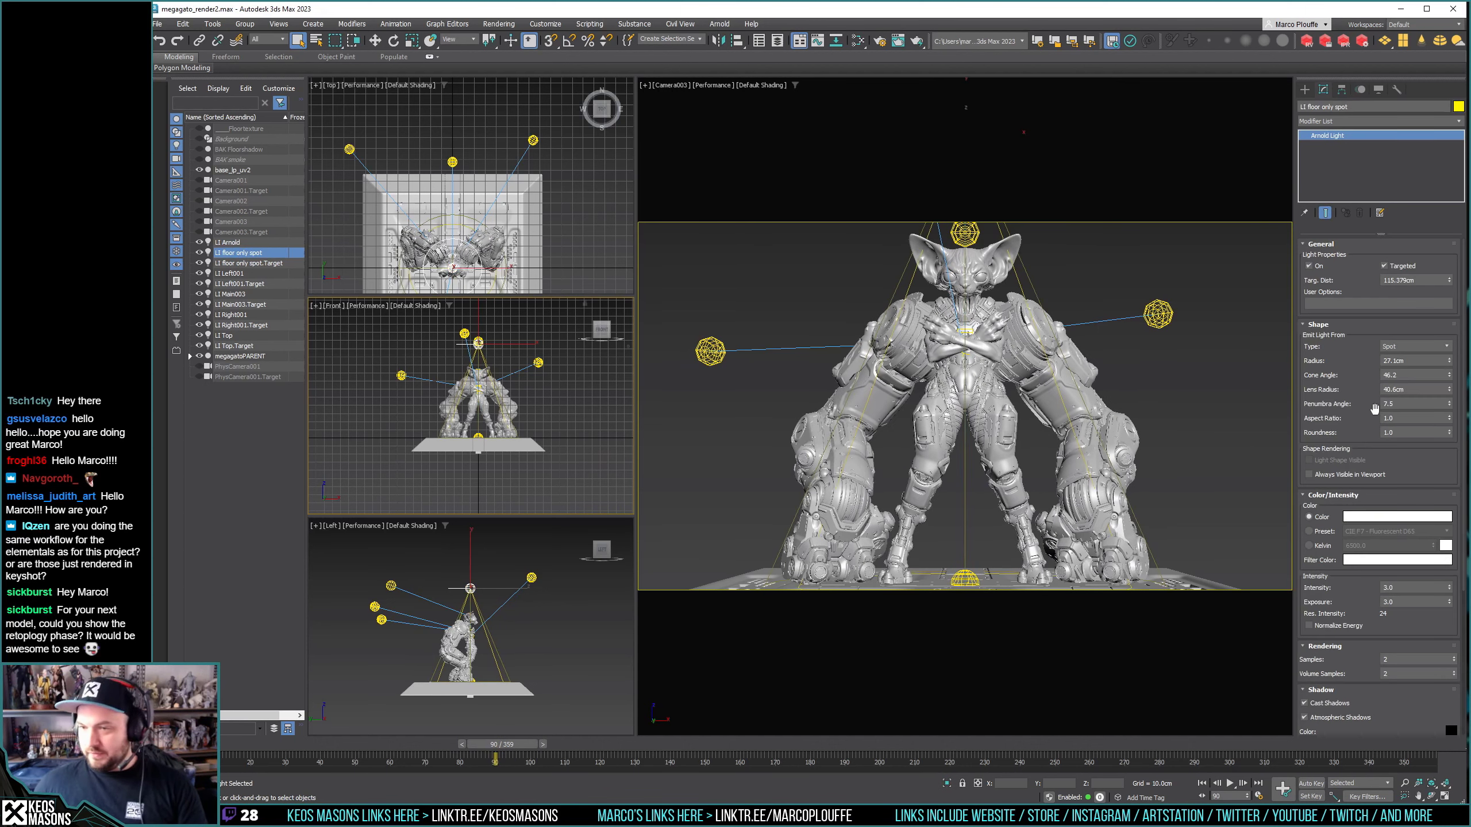
# Set the spot light's cone angle to 27 and its intensity to 6.
pyautogui.doubleClick(1412, 375)
pyautogui.write('27')
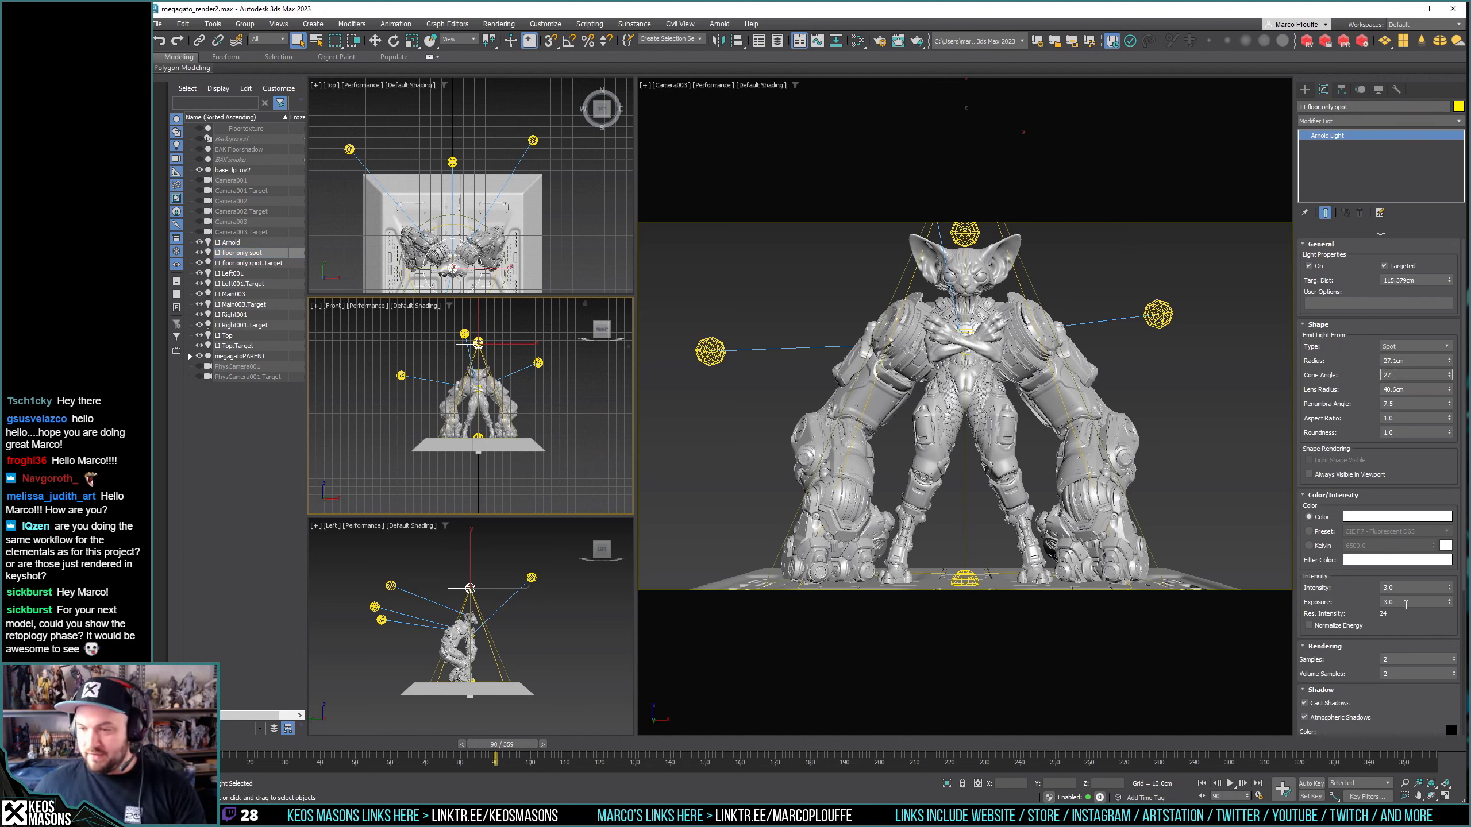
pyautogui.doubleClick(1407, 588)
pyautogui.write('6')
pyautogui.press('Return')
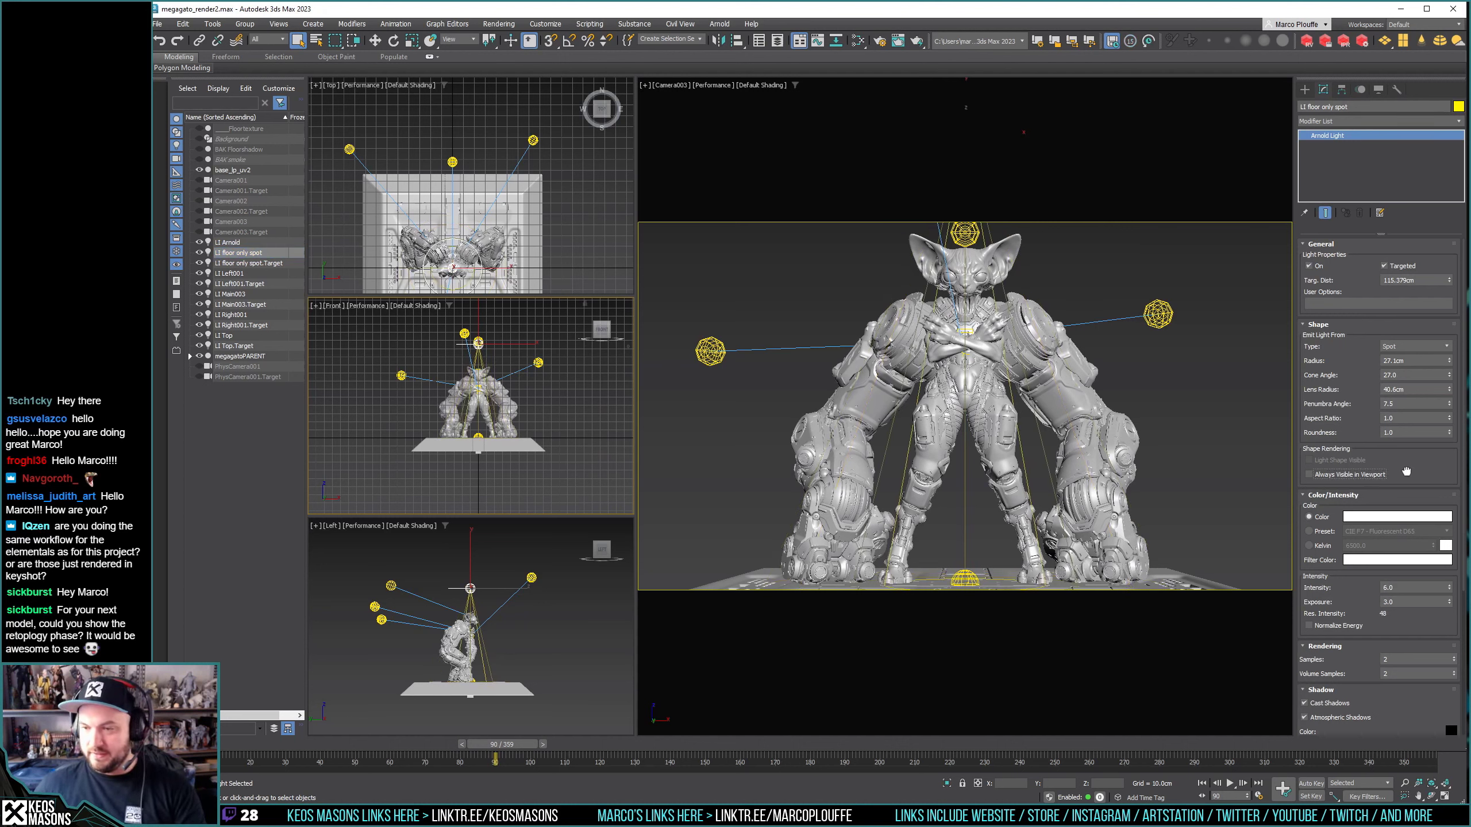
pyautogui.click(875, 47)
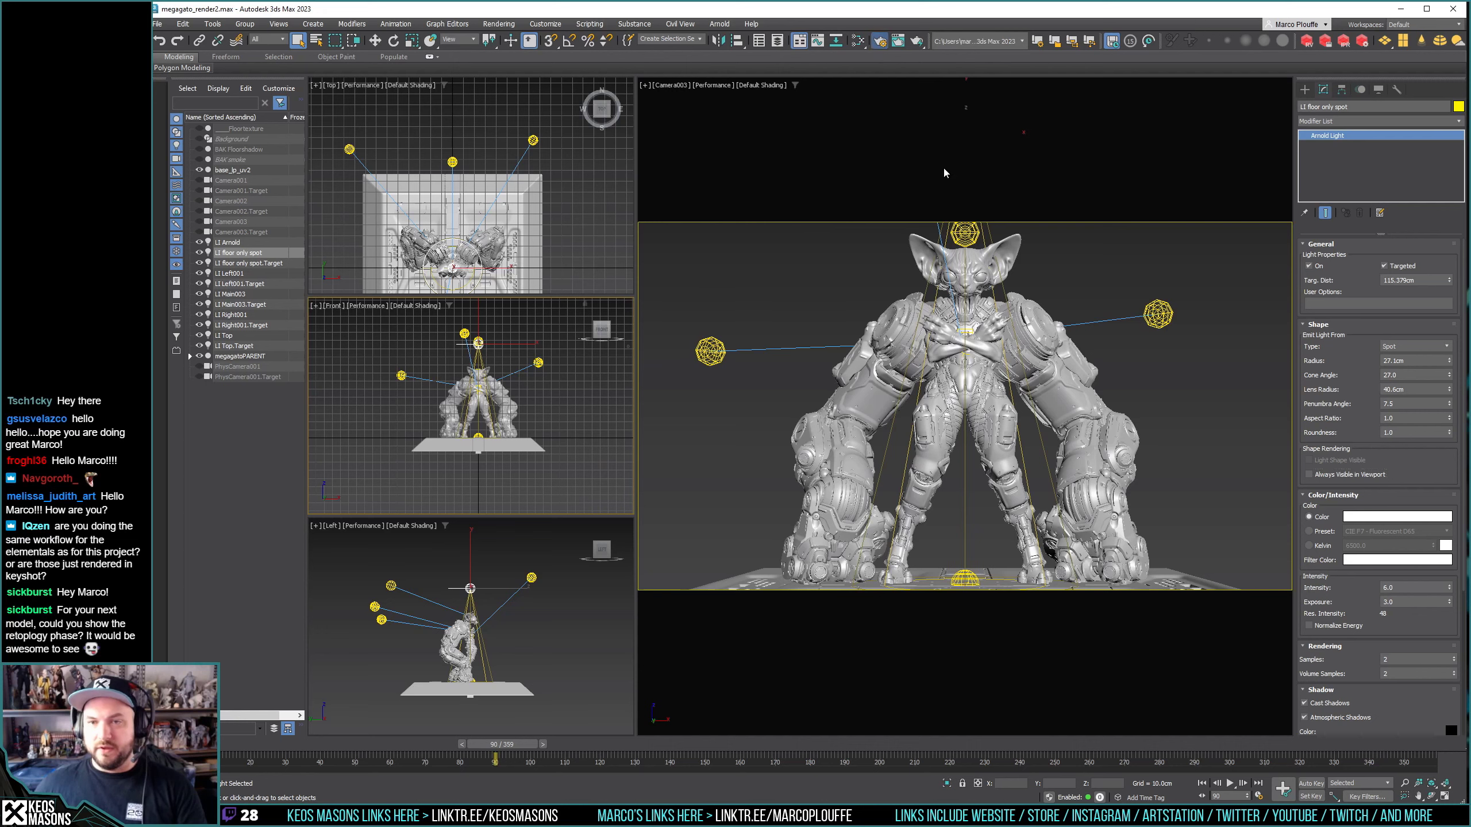
# Lower the Arnold renderer's Camera (AA) samples to 2.
pyautogui.click(1073, 222)
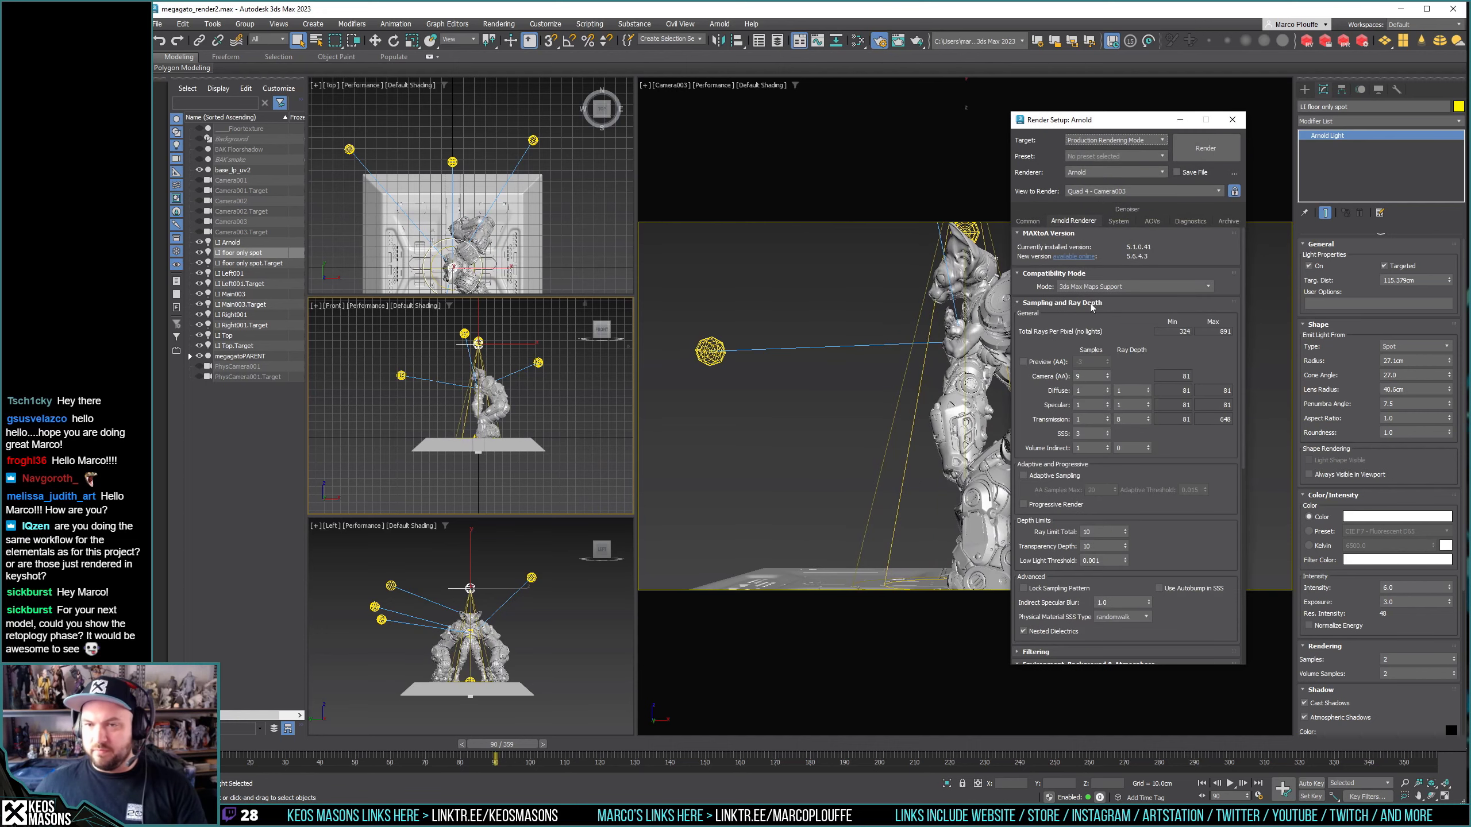
pyautogui.doubleClick(1082, 377)
pyautogui.write('2')
pyautogui.press('Return')
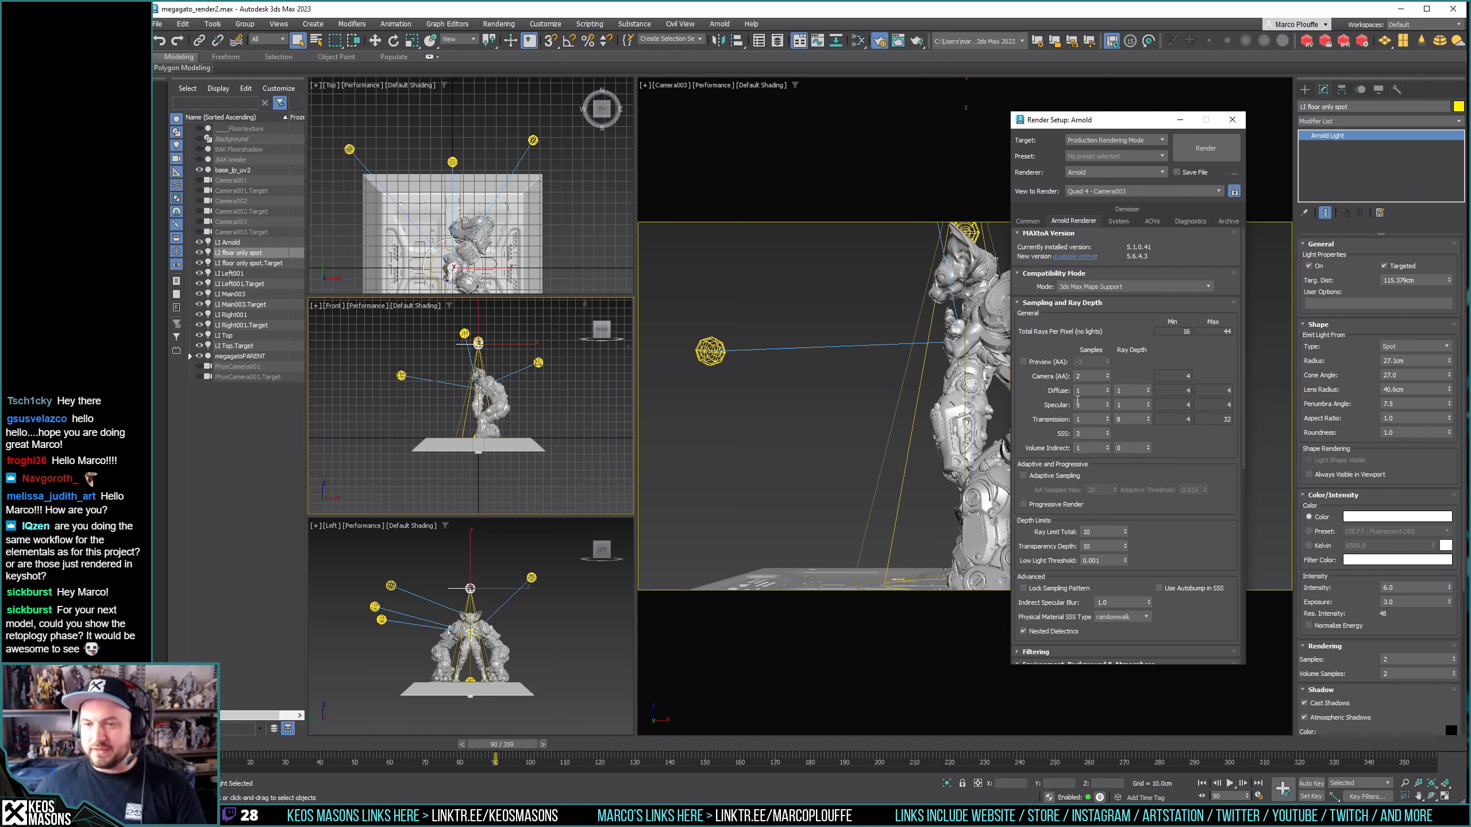
# Close Render Setup, deselect the floor spot light, and bring up the Slate Material Editor.
pyautogui.click(1028, 220)
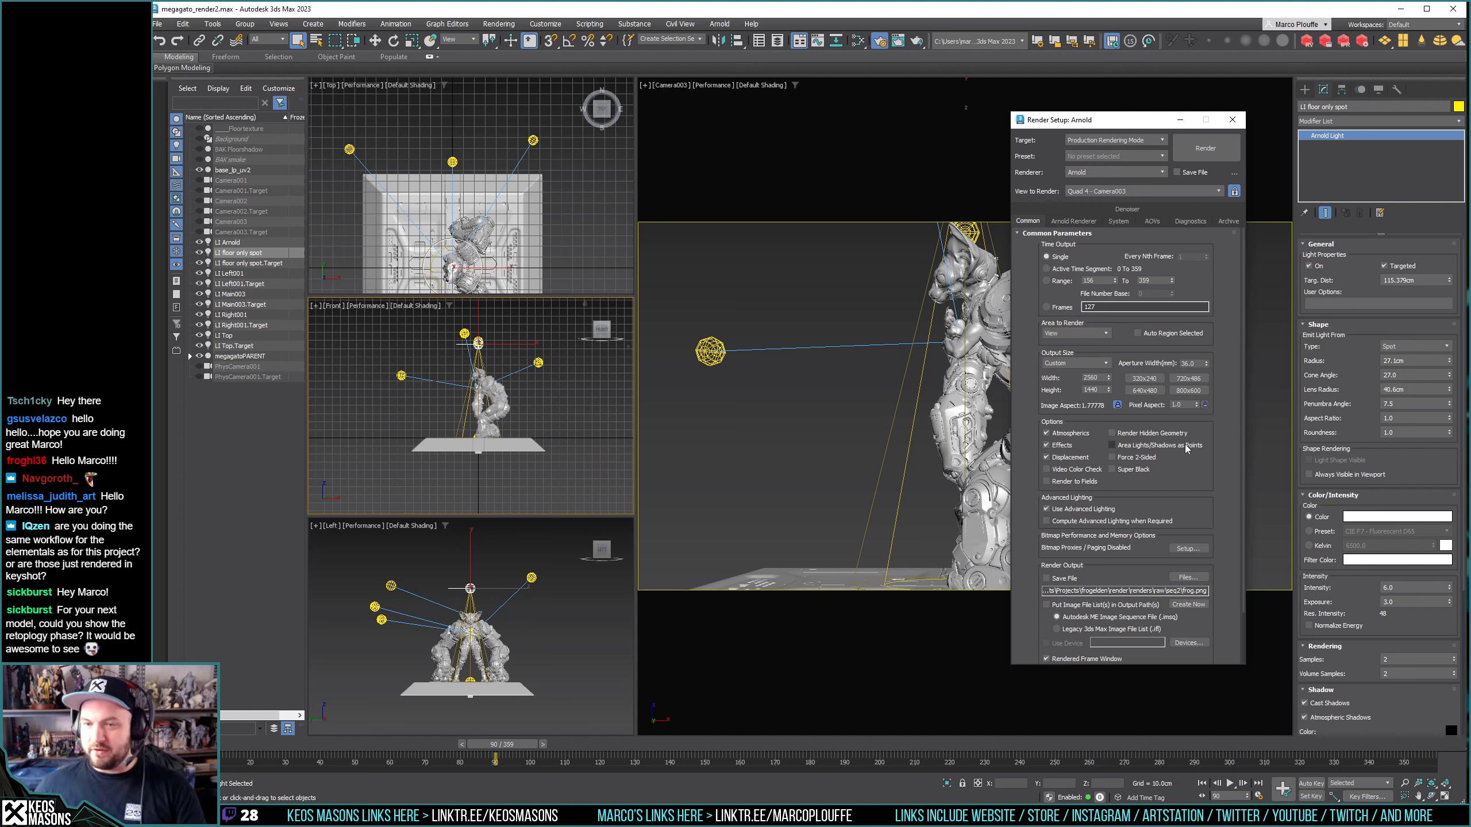
pyautogui.press('F10')
pyautogui.click(499, 755)
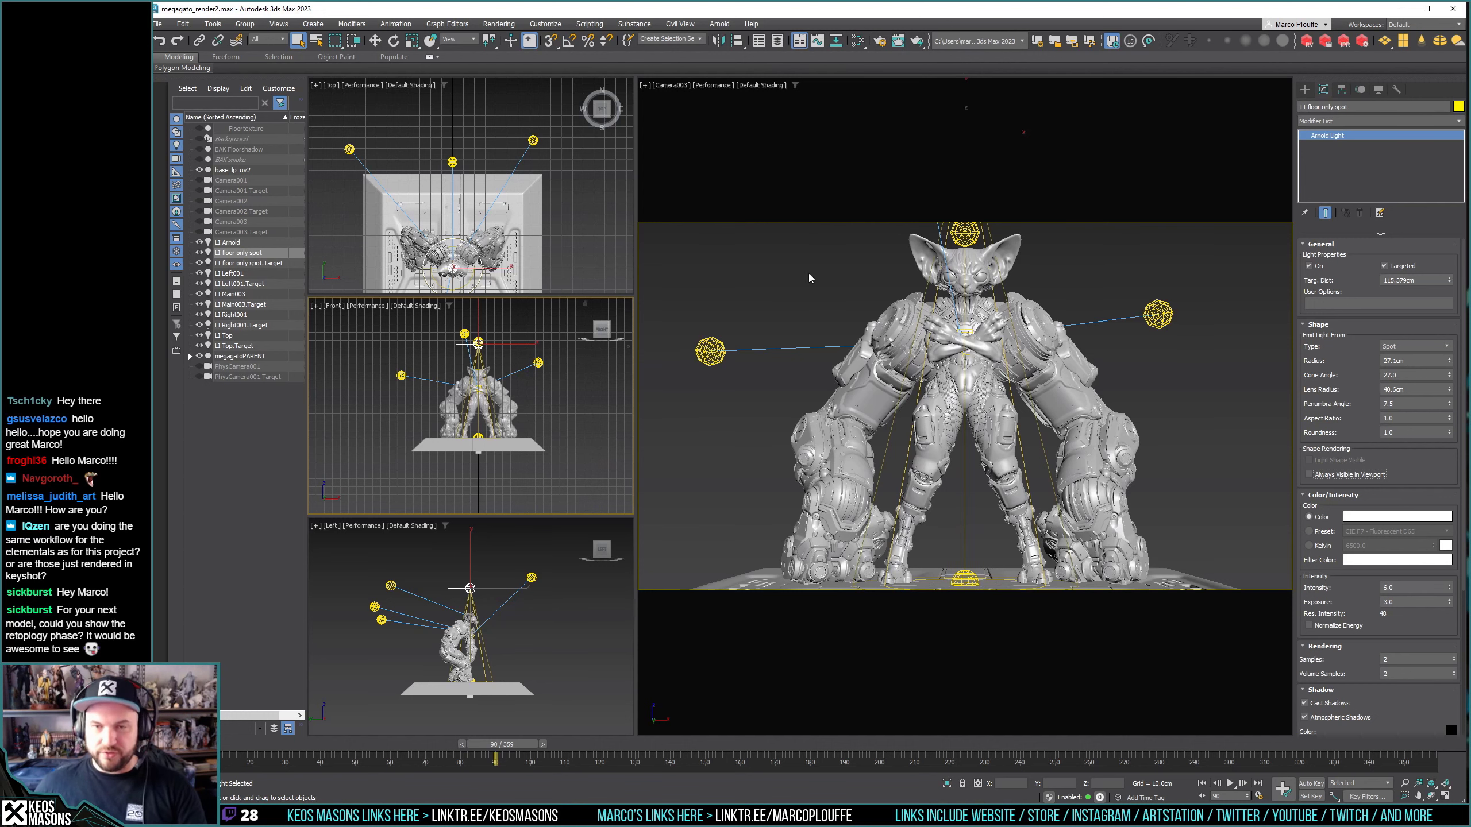
pyautogui.click(750, 262)
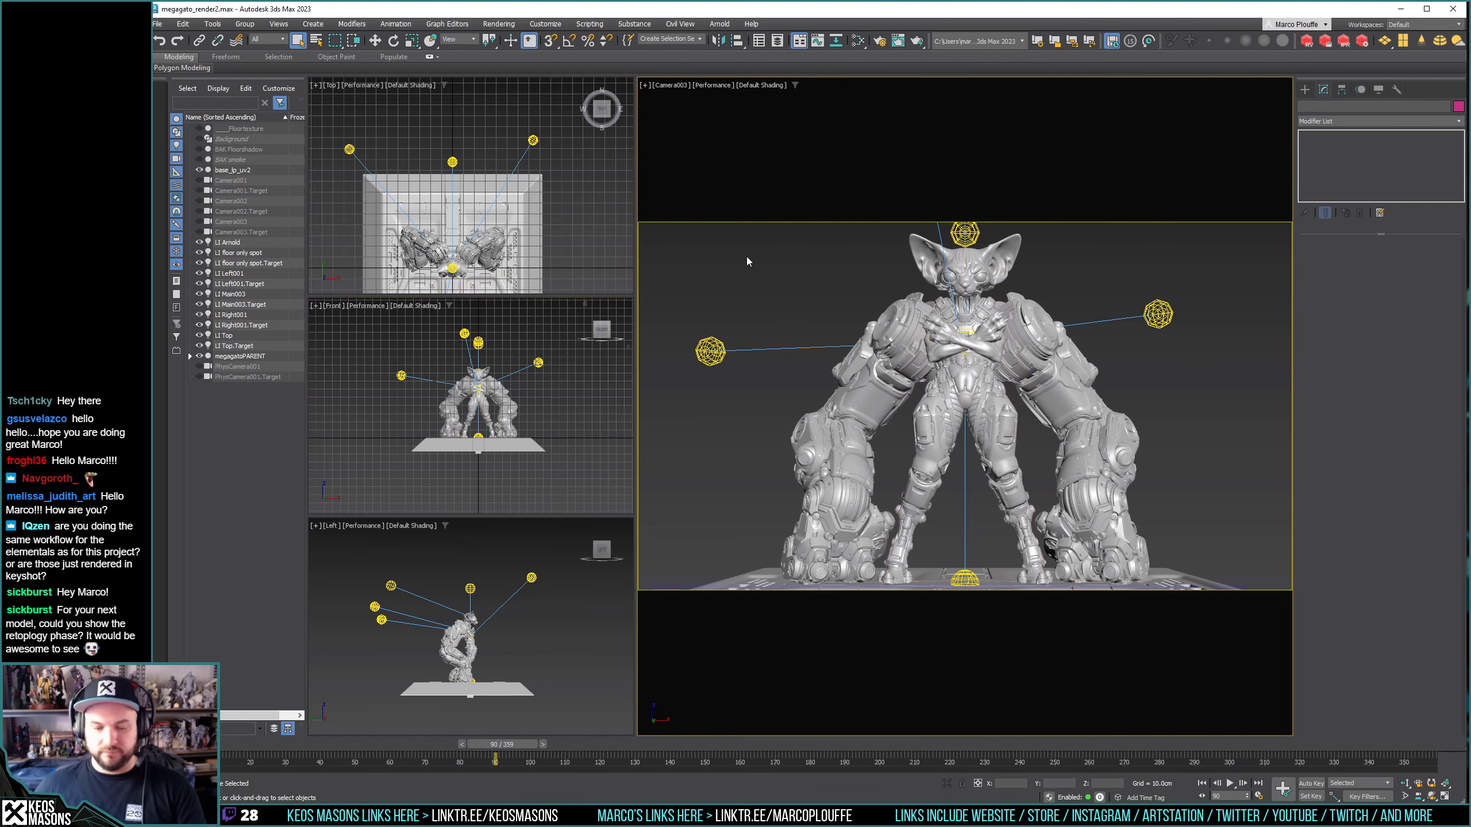
pyautogui.press('m')
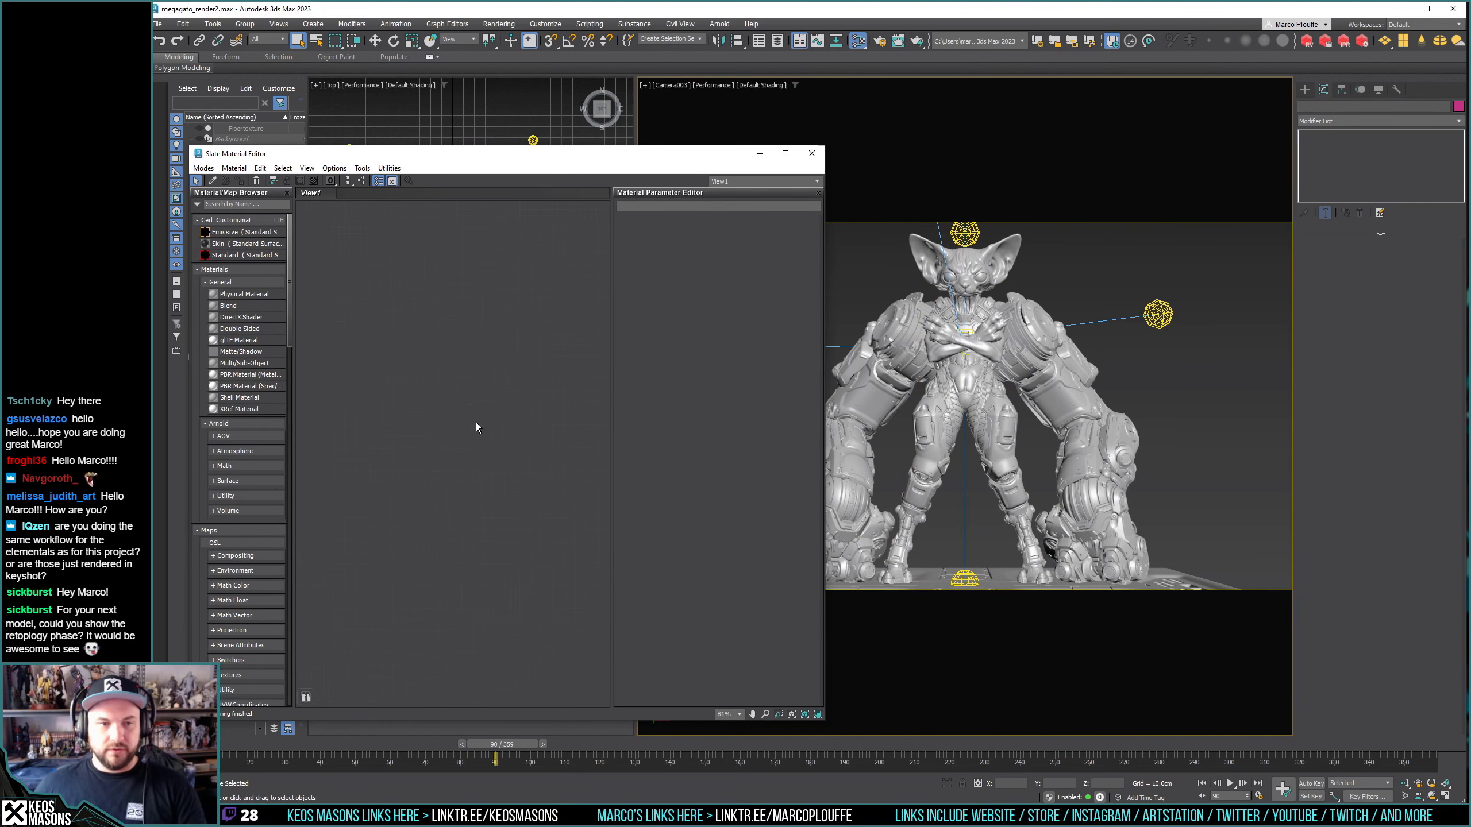
# Make child nodes move with their parents and unhide all children in View1.
pyautogui.scroll(-5, 473, 406)
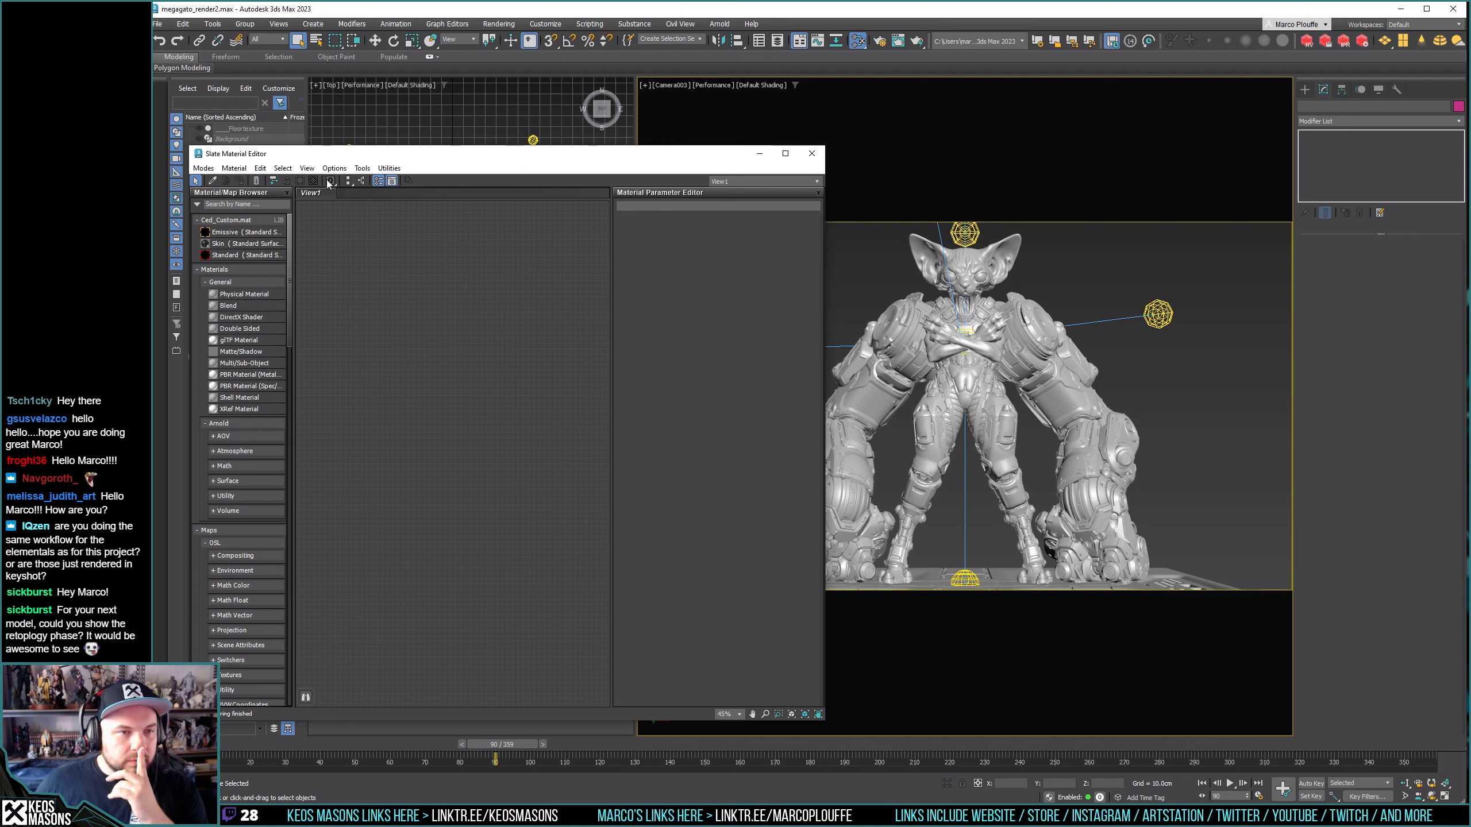
pyautogui.click(273, 182)
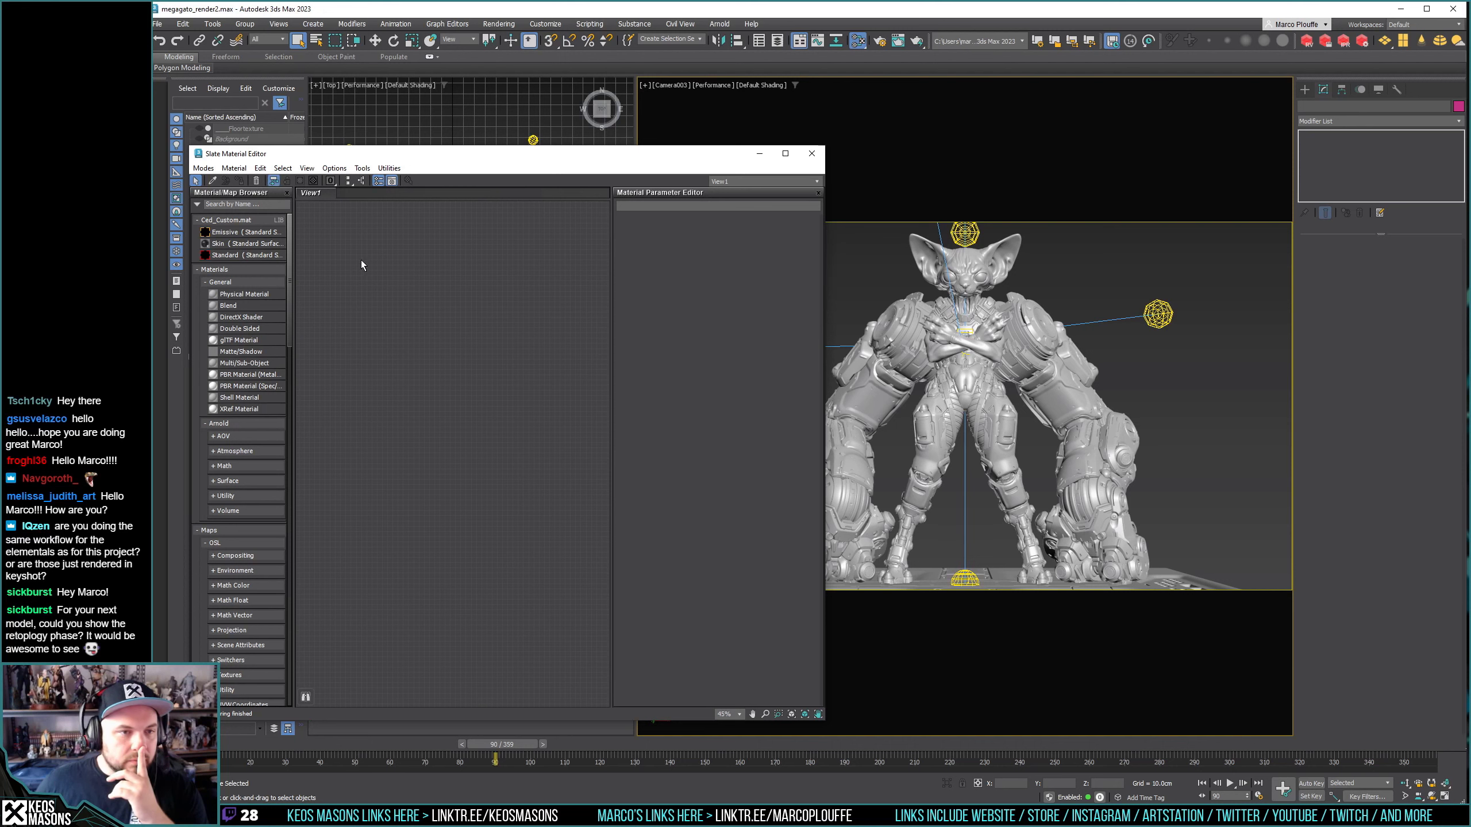
pyautogui.rightClick(463, 360)
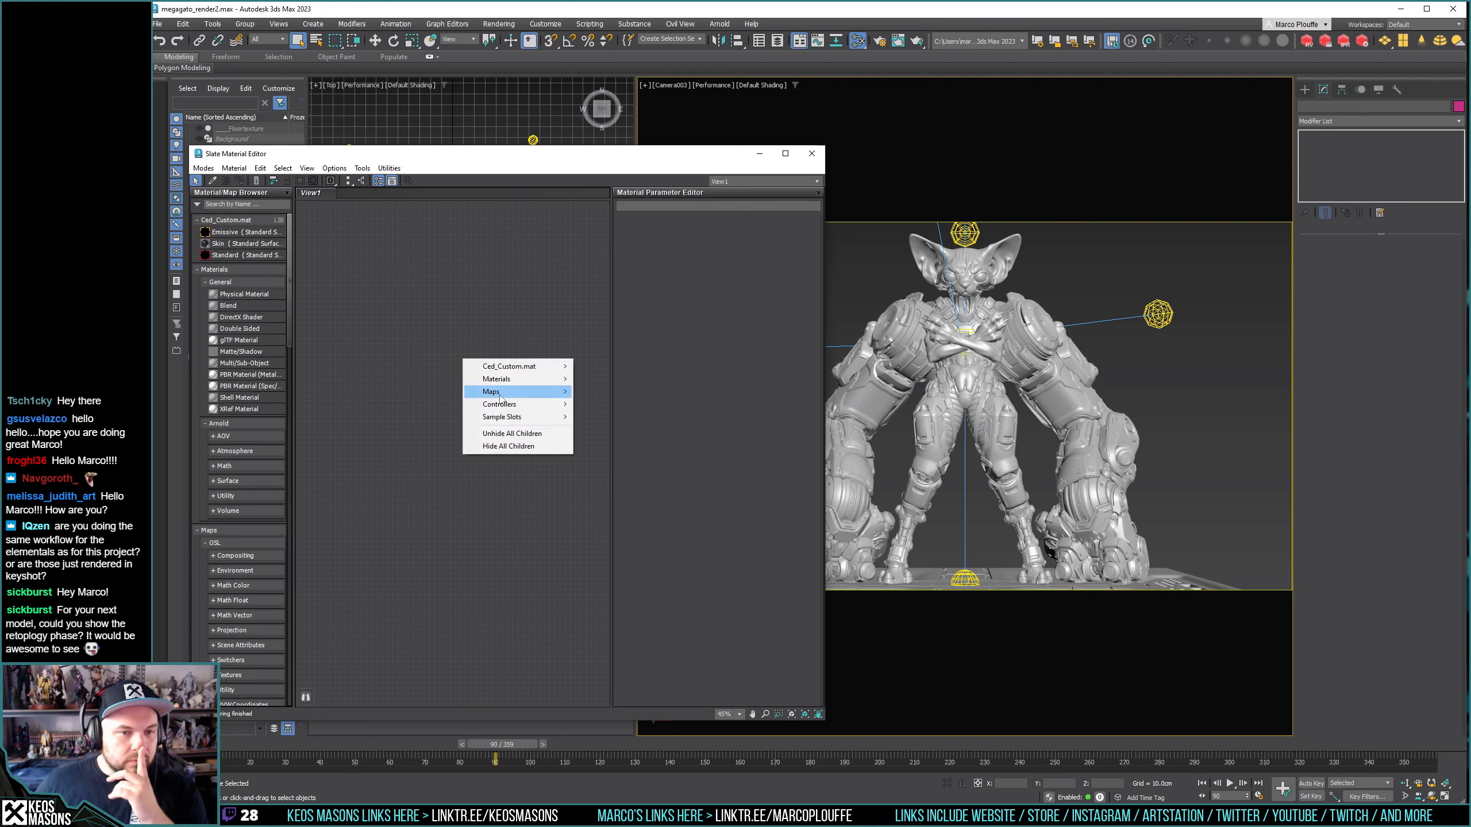
pyautogui.click(521, 436)
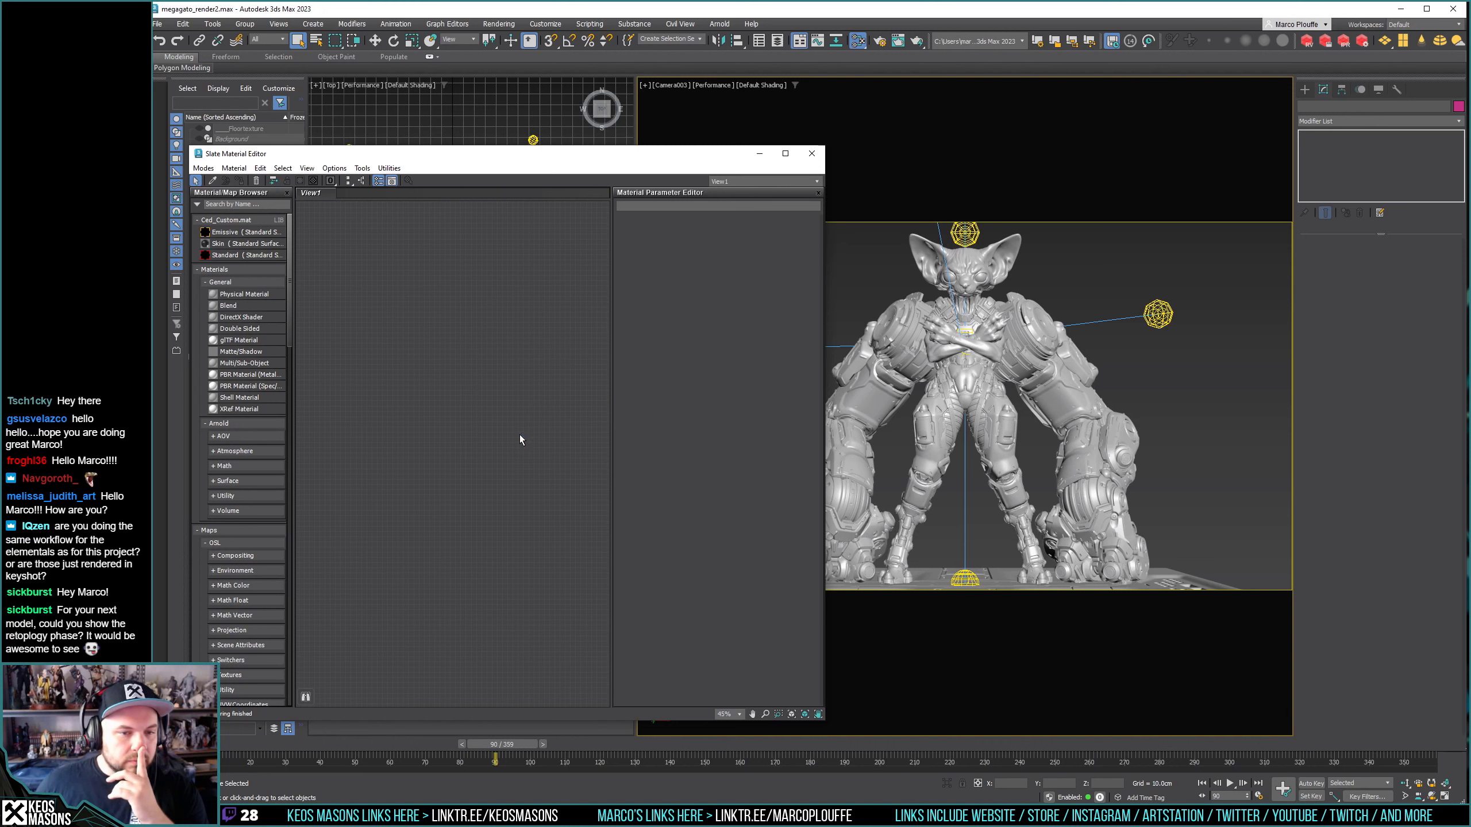
pyautogui.rightClick(454, 436)
pyautogui.click(502, 509)
pyautogui.rightClick(443, 387)
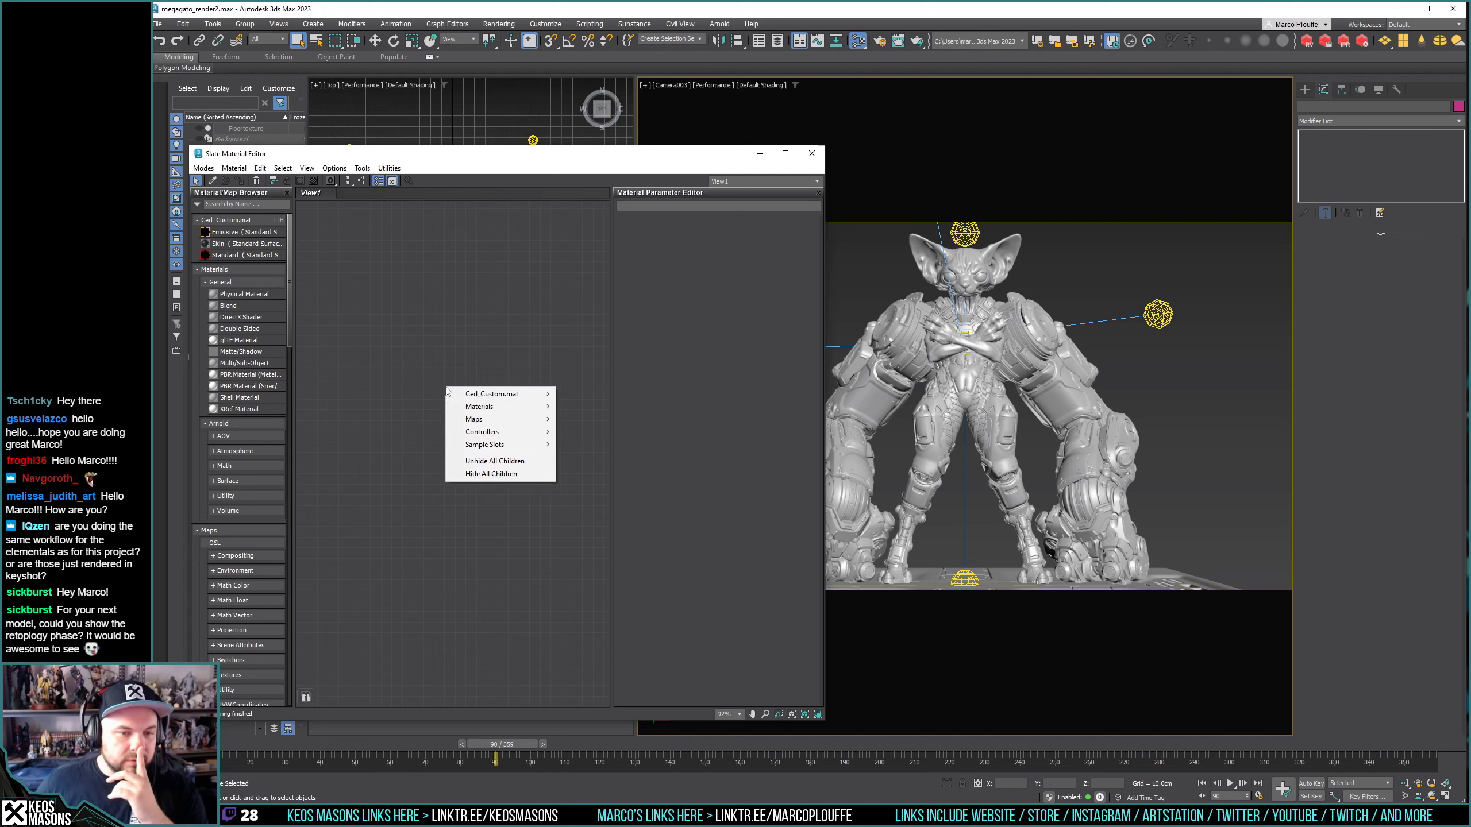
pyautogui.click(483, 462)
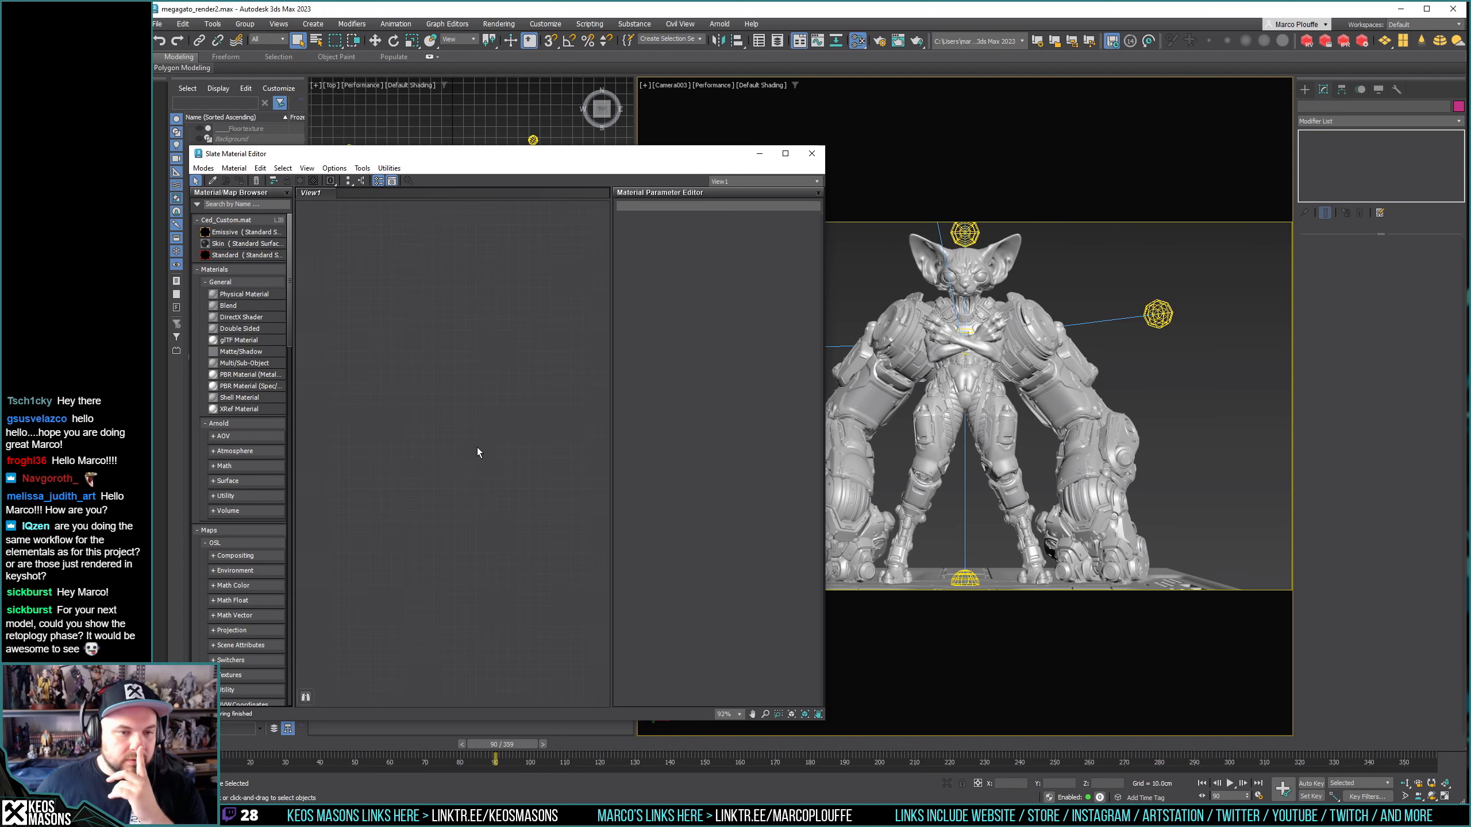
# Frame the node content and pick from the Lay Out All modes.
pyautogui.scroll(-5, 389, 503)
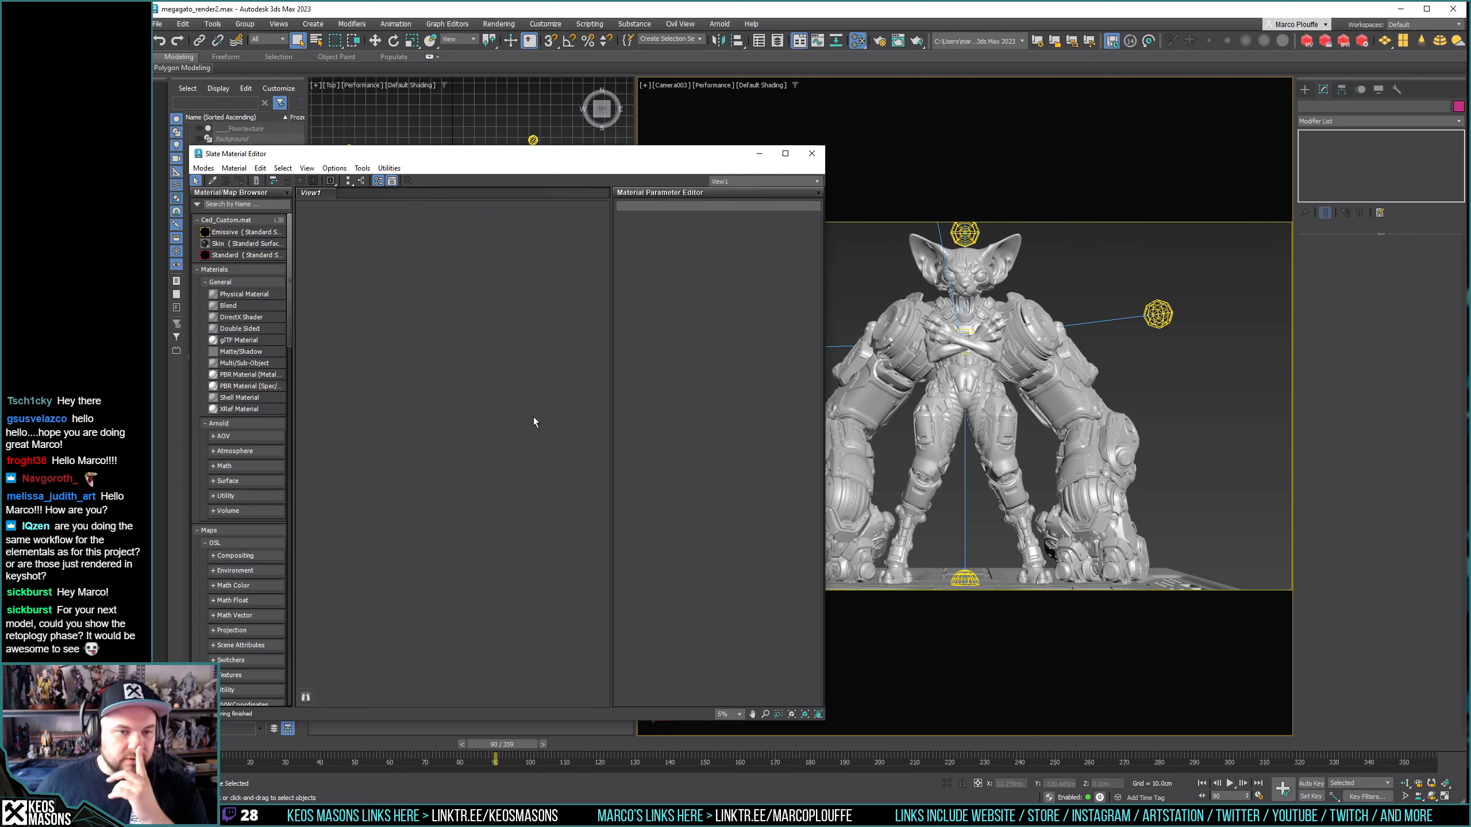
pyautogui.press('z')
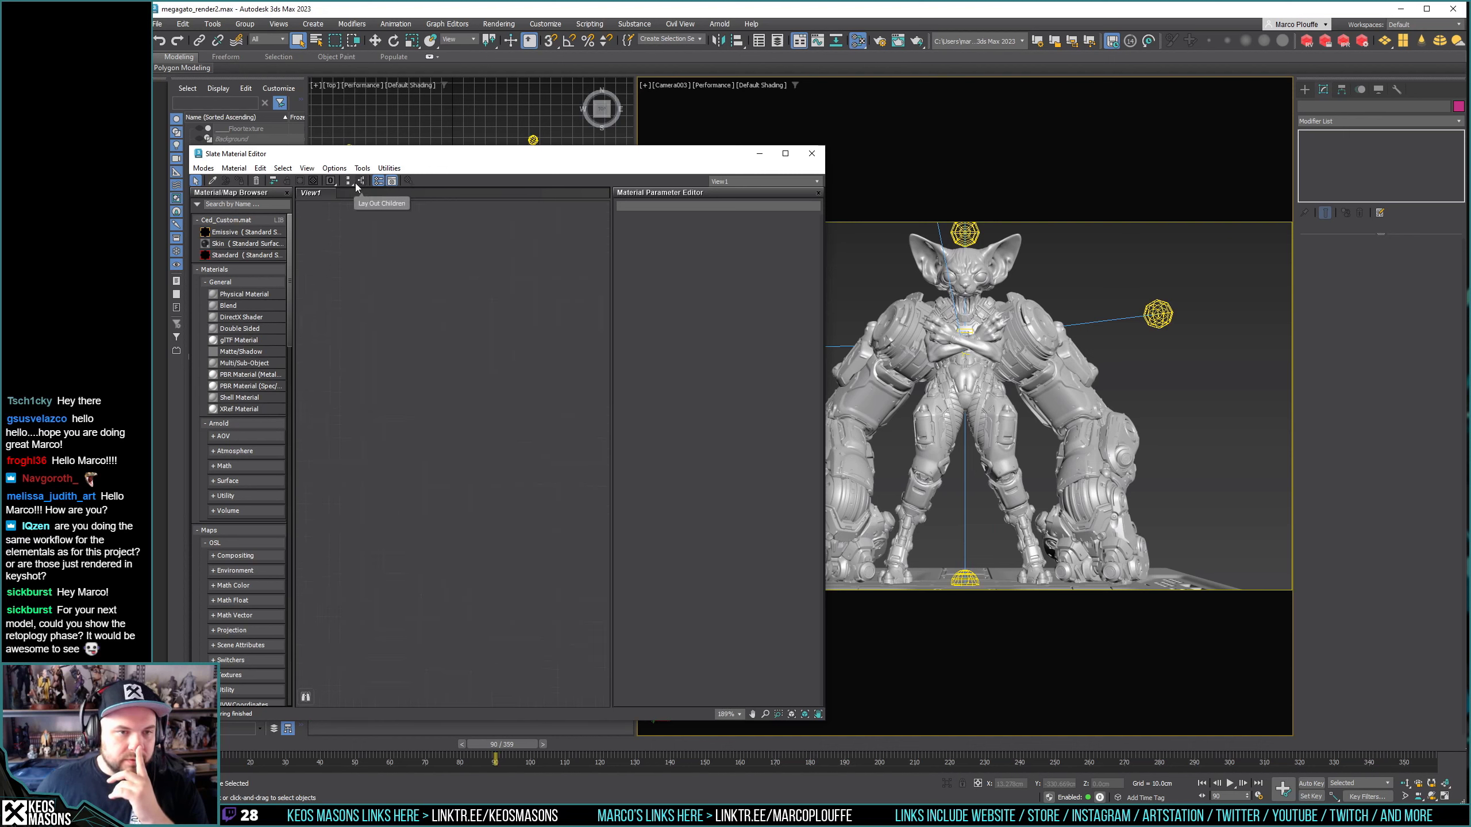
pyautogui.moveTo(347, 181); pyautogui.dragTo(348, 207)
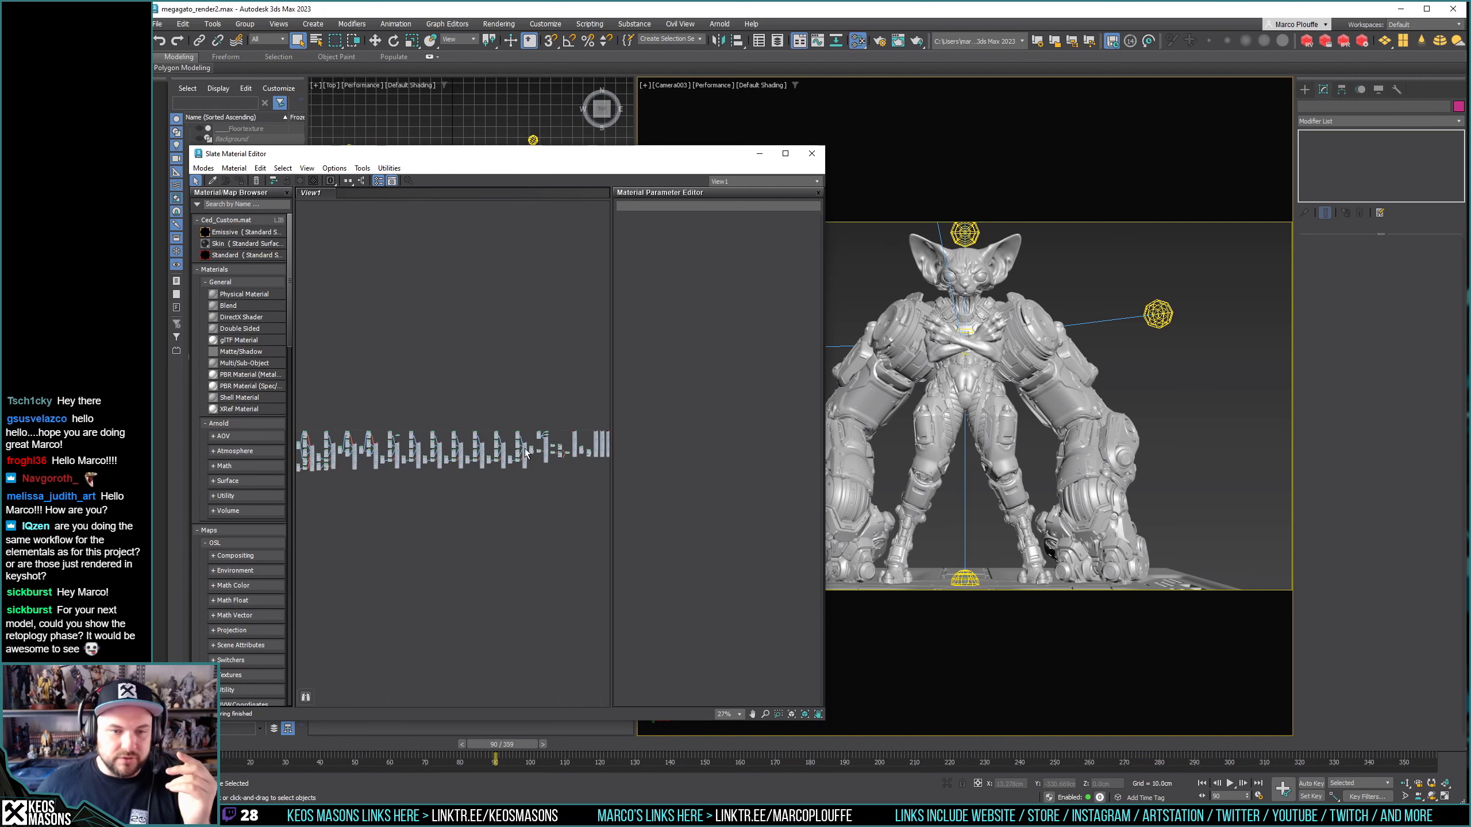
# Arrange all material nodes in a row and bring the Denoiser node into view.
pyautogui.scroll(5, 523, 449)
pyautogui.moveTo(524, 449); pyautogui.dragTo(287, 451, button='middle')
pyautogui.scroll(-5, 287, 451)
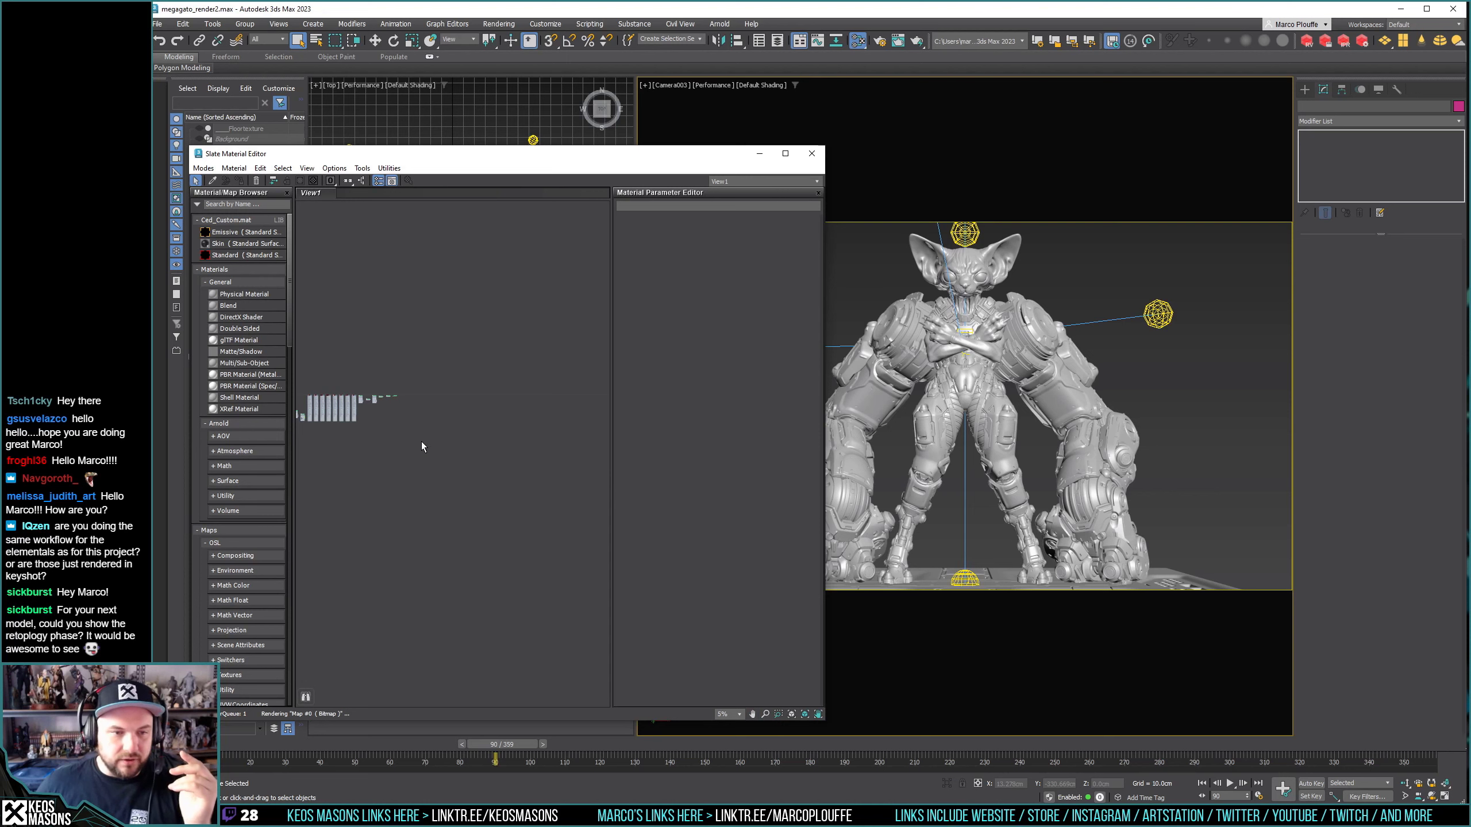
pyautogui.scroll(5, 381, 414)
pyautogui.scroll(-2, 381, 414)
pyautogui.moveTo(460, 450); pyautogui.dragTo(503, 451, button='middle')
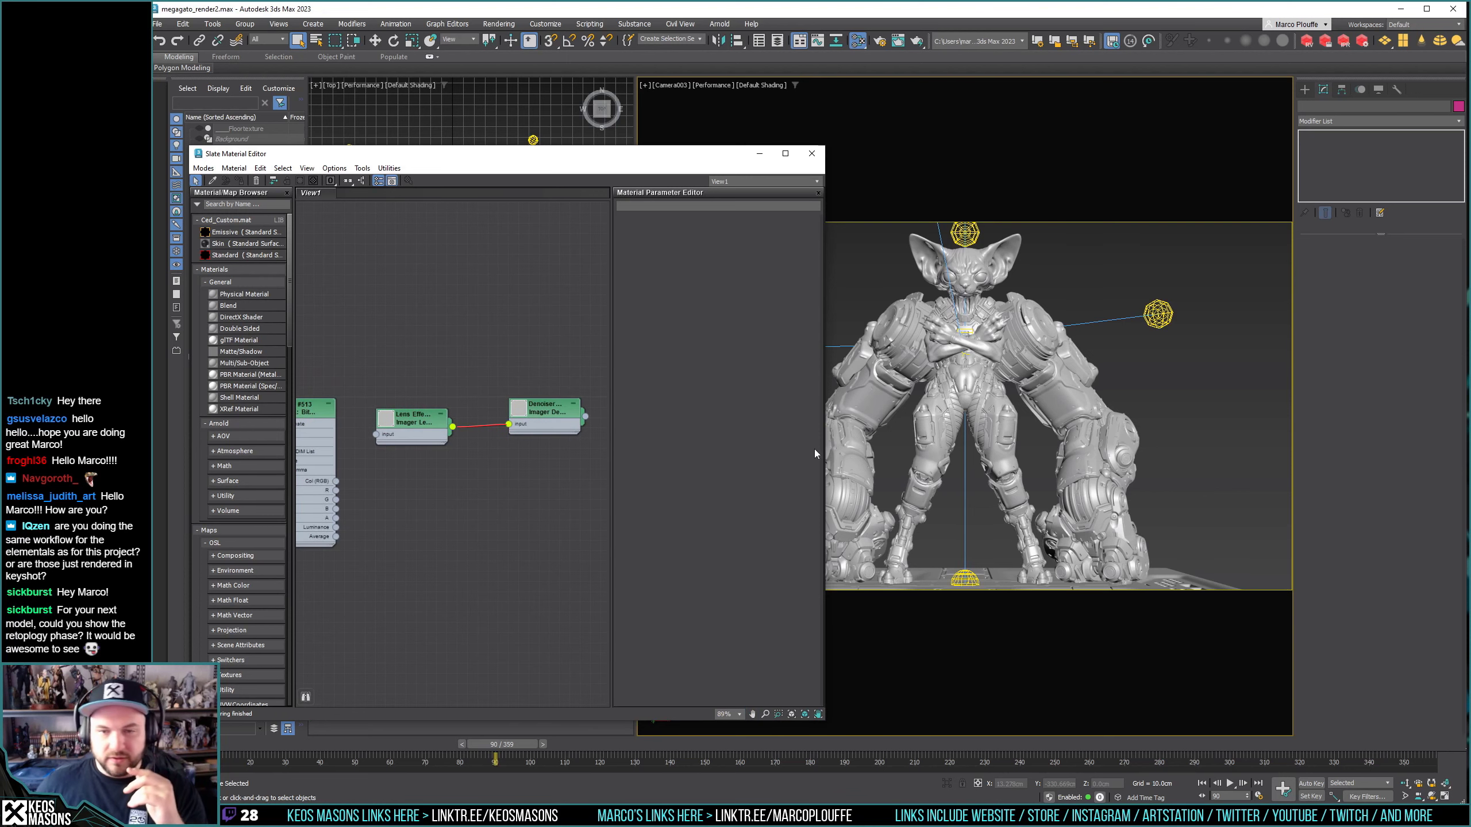
# Pan across the whole node network, then select the floor object base_lp_uv2.
pyautogui.scroll(-6, 468, 493)
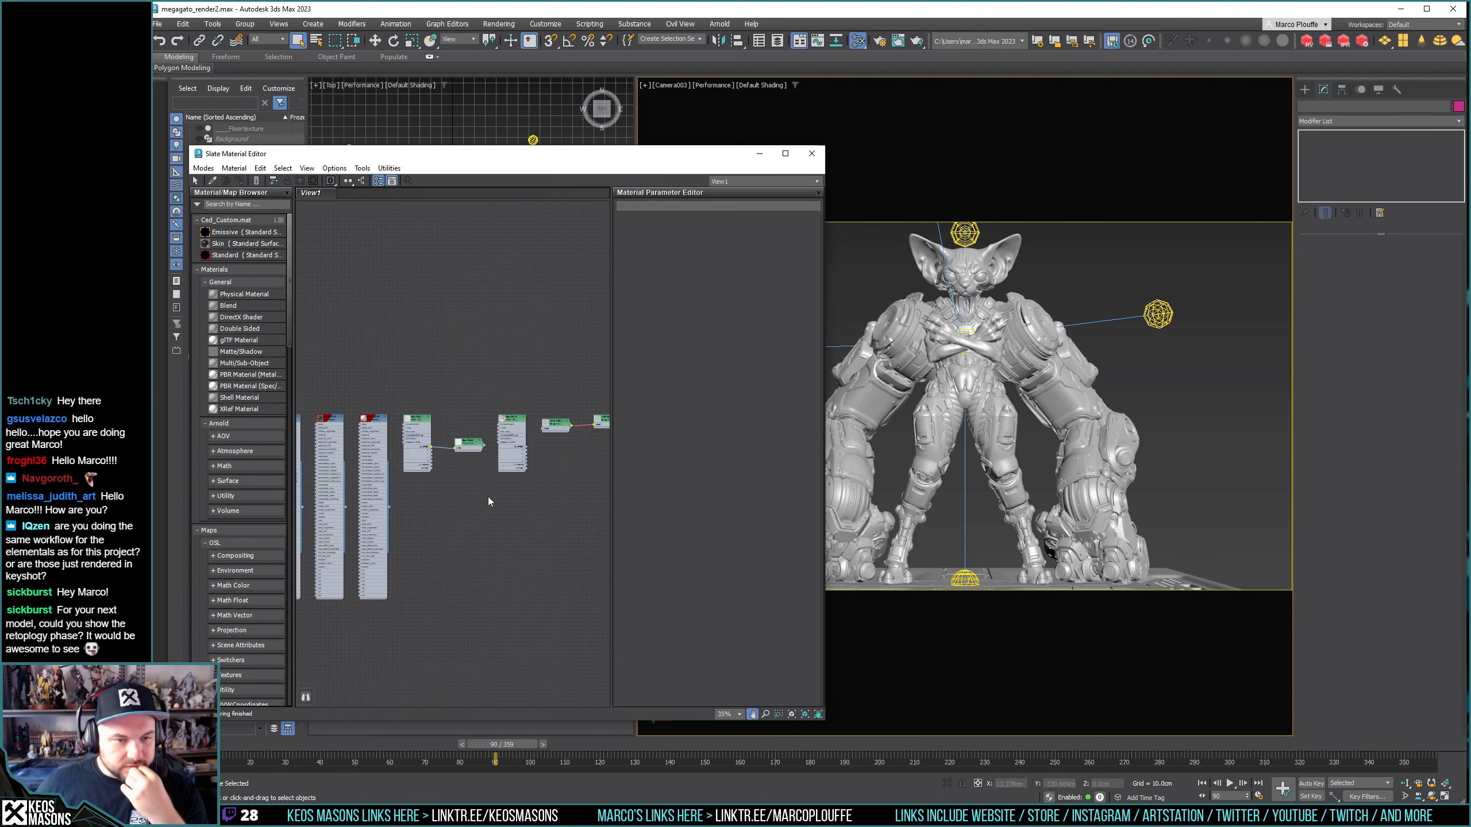
pyautogui.moveTo(418, 520)
pyautogui.mouseDown(button='middle')
pyautogui.moveTo(400, 477)
pyautogui.moveTo(682, 470)
pyautogui.mouseUp(button='middle')
pyautogui.moveTo(452, 476); pyautogui.dragTo(557, 470, button='middle')
pyautogui.scroll(-5, 455, 500)
pyautogui.moveTo(423, 494)
pyautogui.mouseDown(button='middle')
pyautogui.moveTo(431, 437)
pyautogui.moveTo(474, 427)
pyautogui.mouseUp(button='middle')
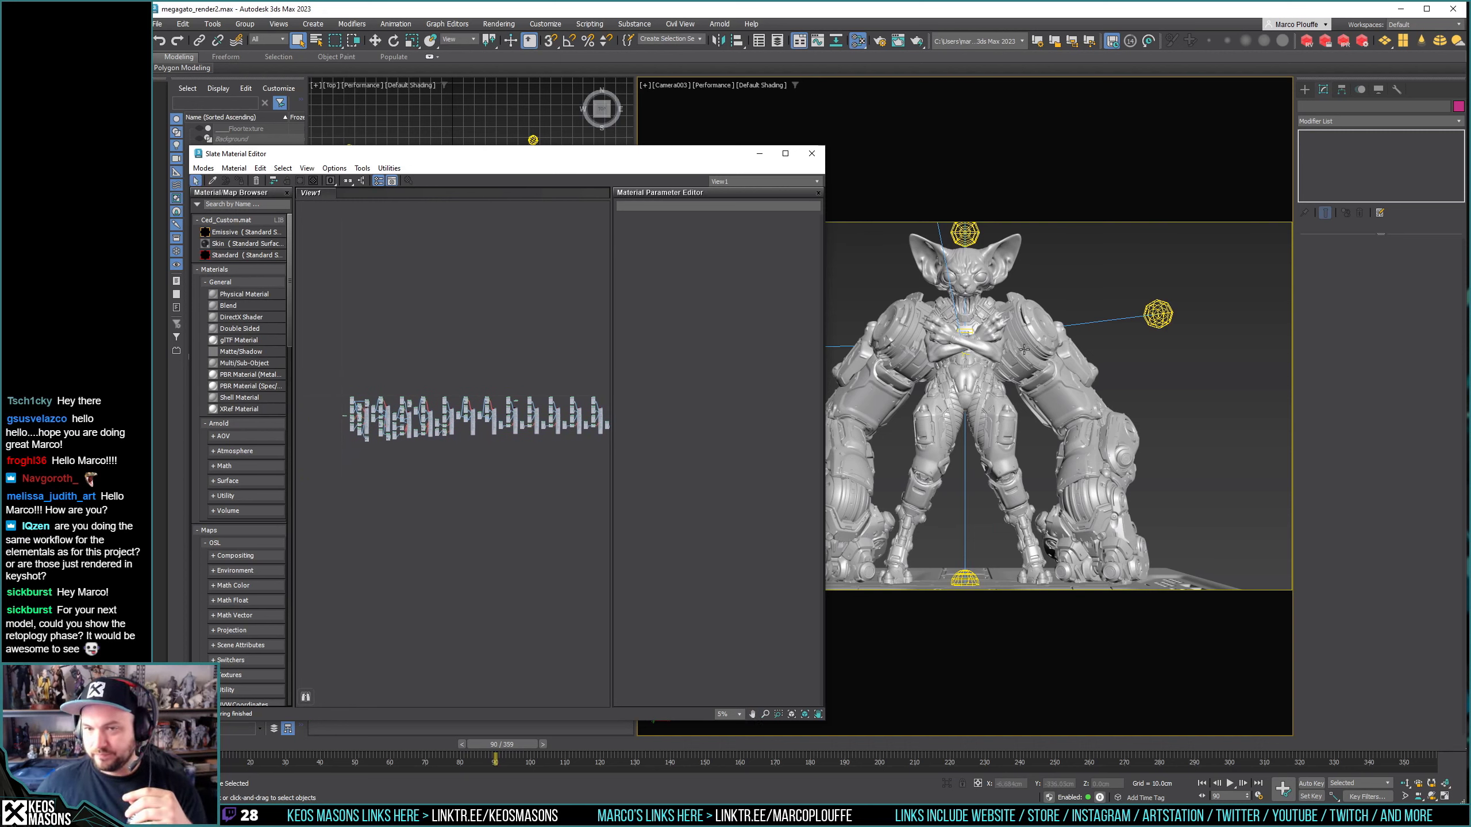
pyautogui.click(845, 576)
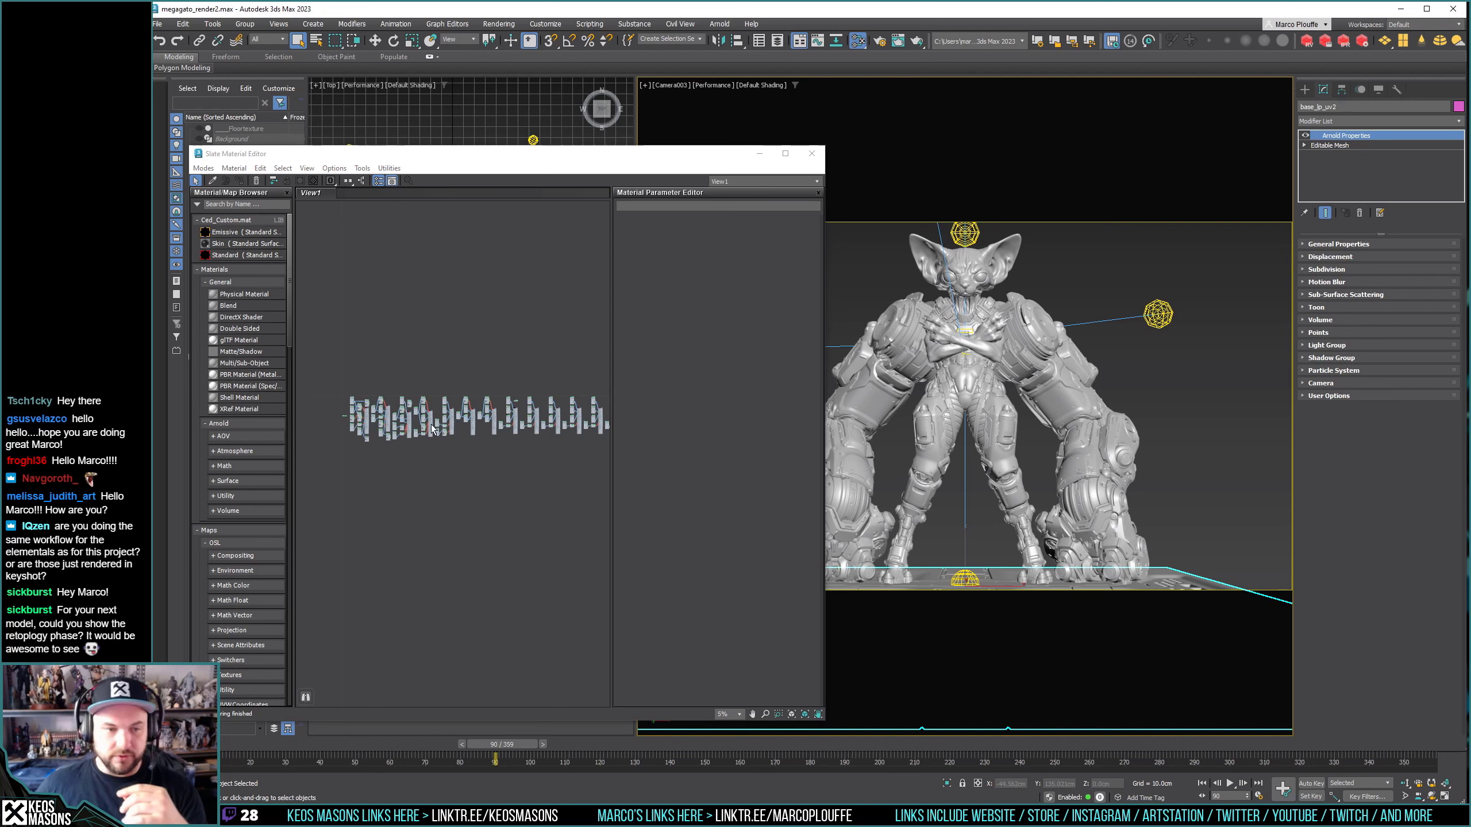
# Navigate the graph and show the floorshadow material's parameters.
pyautogui.scroll(3, 413, 417)
pyautogui.scroll(3, 462, 442)
pyautogui.moveTo(461, 442); pyautogui.dragTo(522, 462, button='middle')
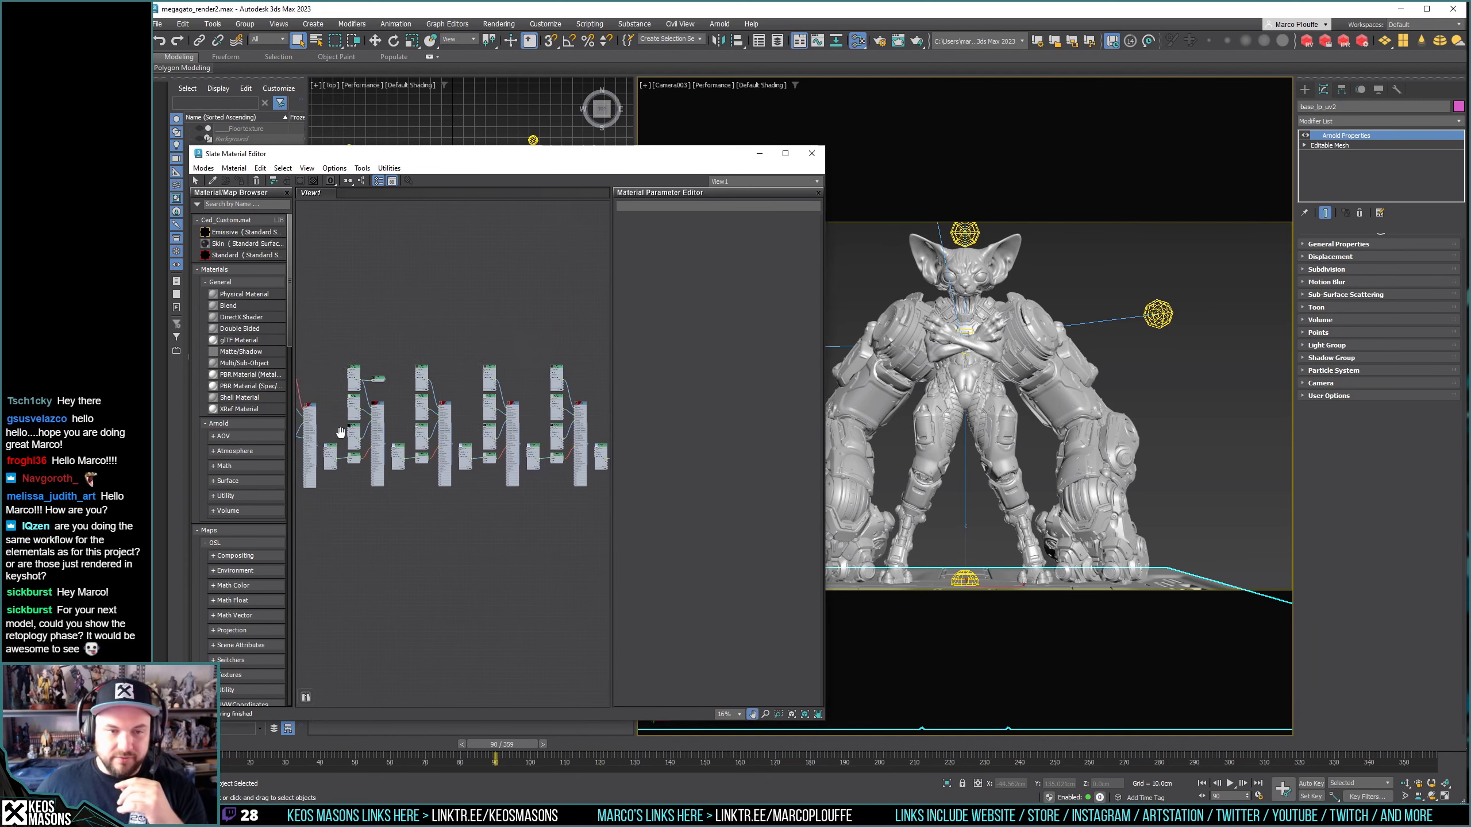
pyautogui.scroll(2, 521, 462)
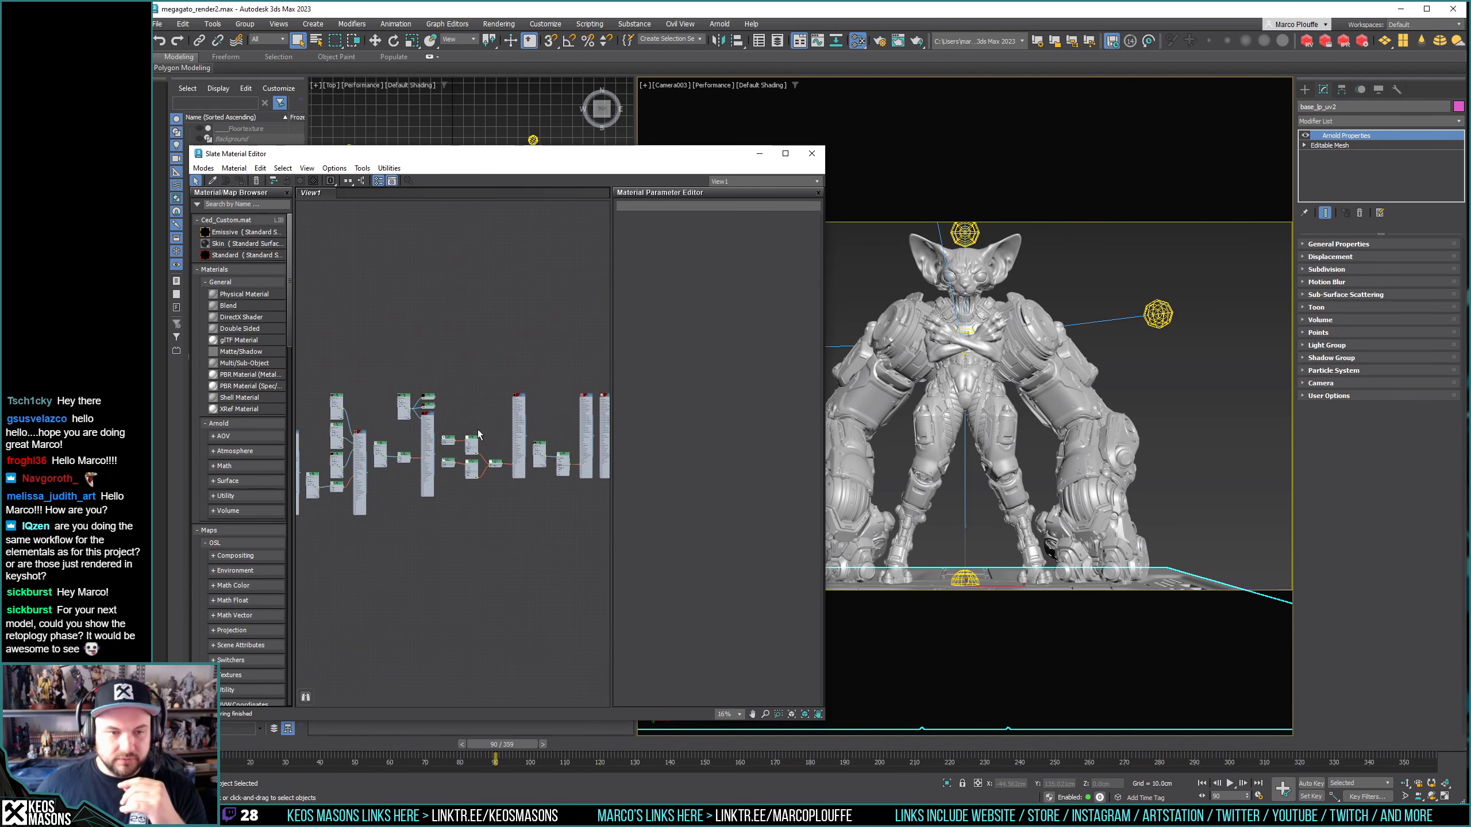
pyautogui.scroll(2, 496, 488)
pyautogui.scroll(2, 496, 488)
pyautogui.scroll(2, 542, 483)
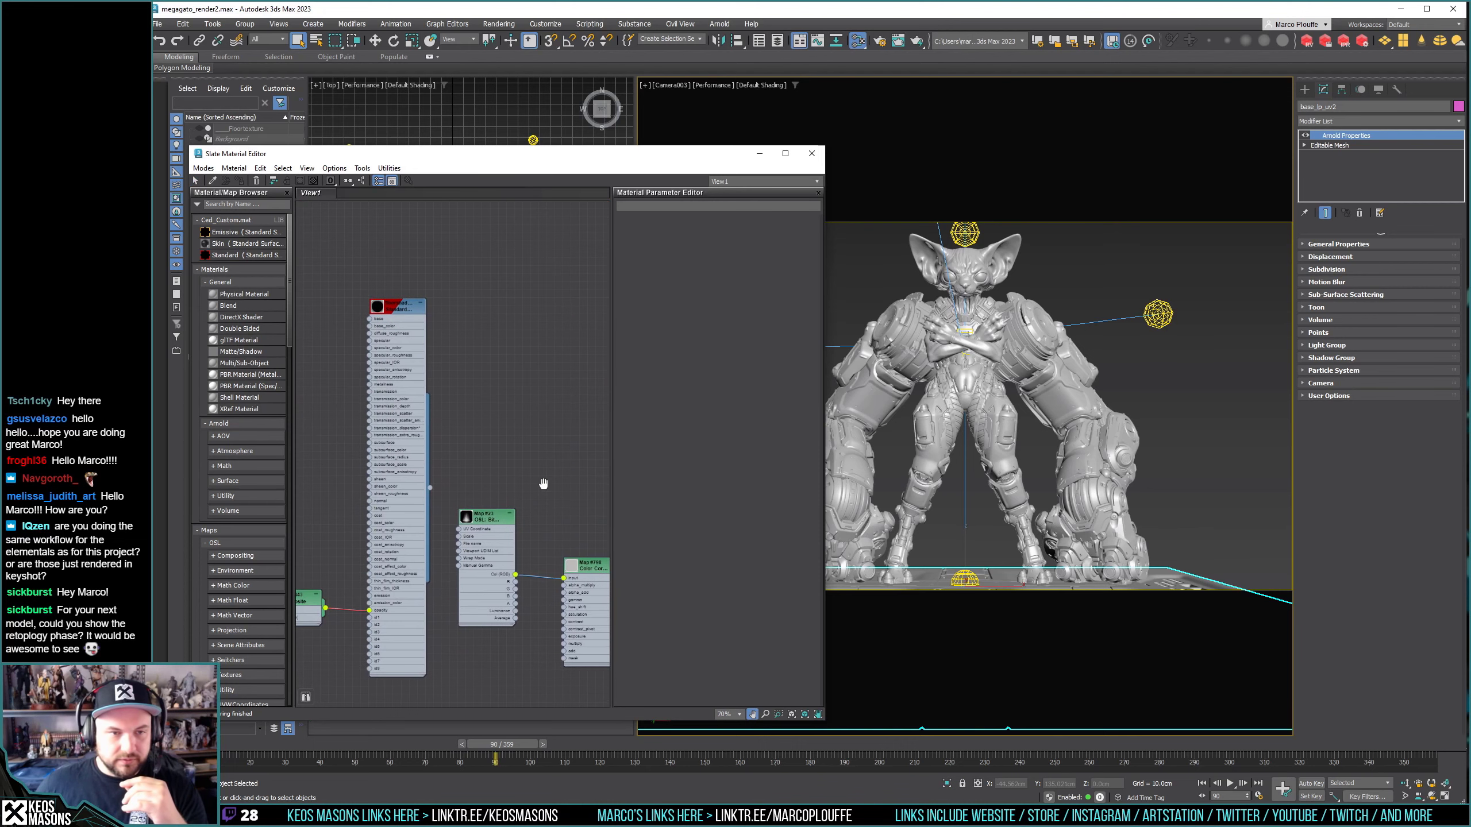
pyautogui.moveTo(542, 483); pyautogui.dragTo(517, 515, button='middle')
pyautogui.doubleClick(391, 339)
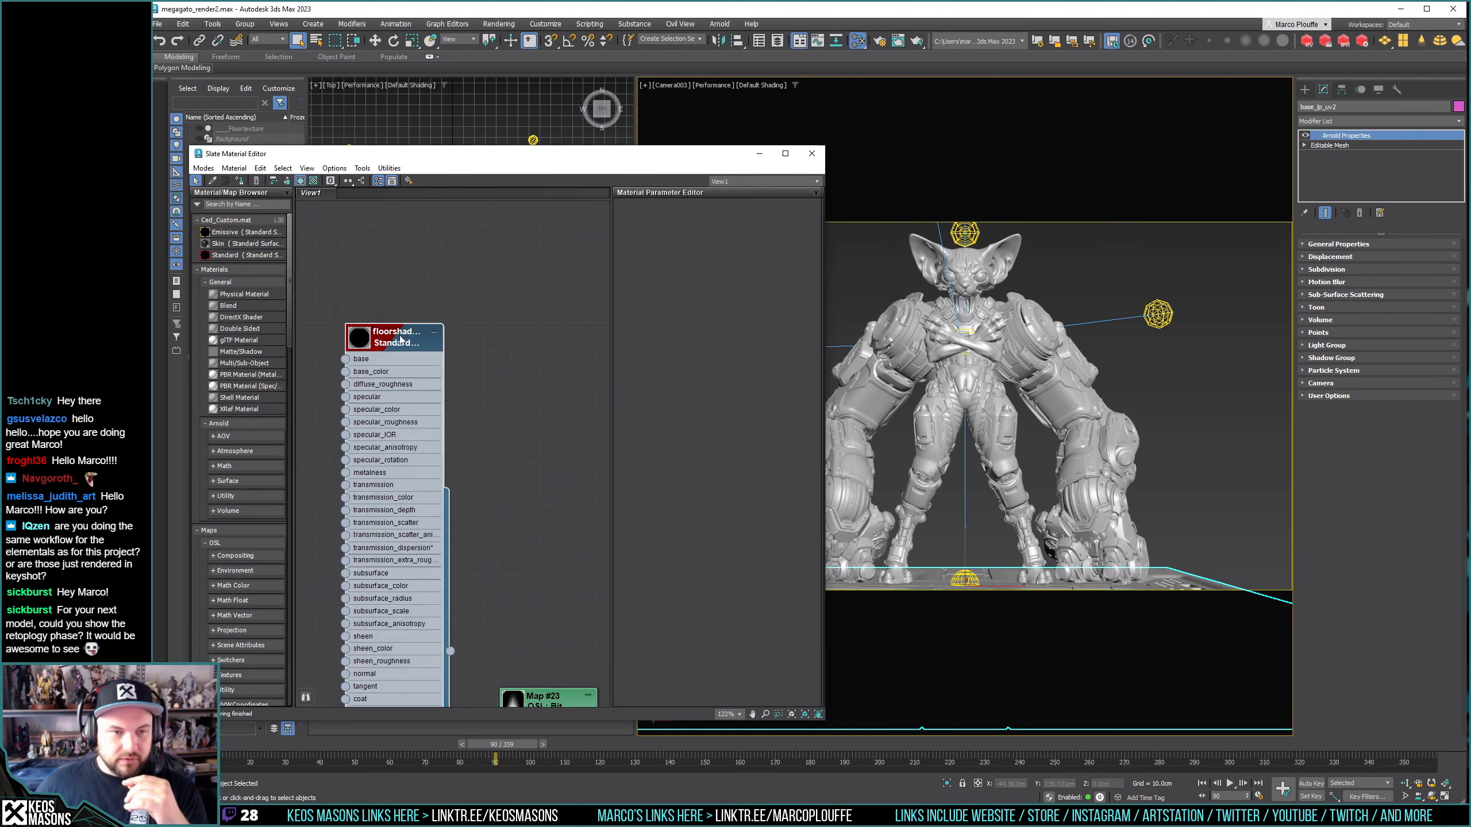
# Bring the floortexture material and its maps into view and show its parameters.
pyautogui.scroll(-4, 519, 403)
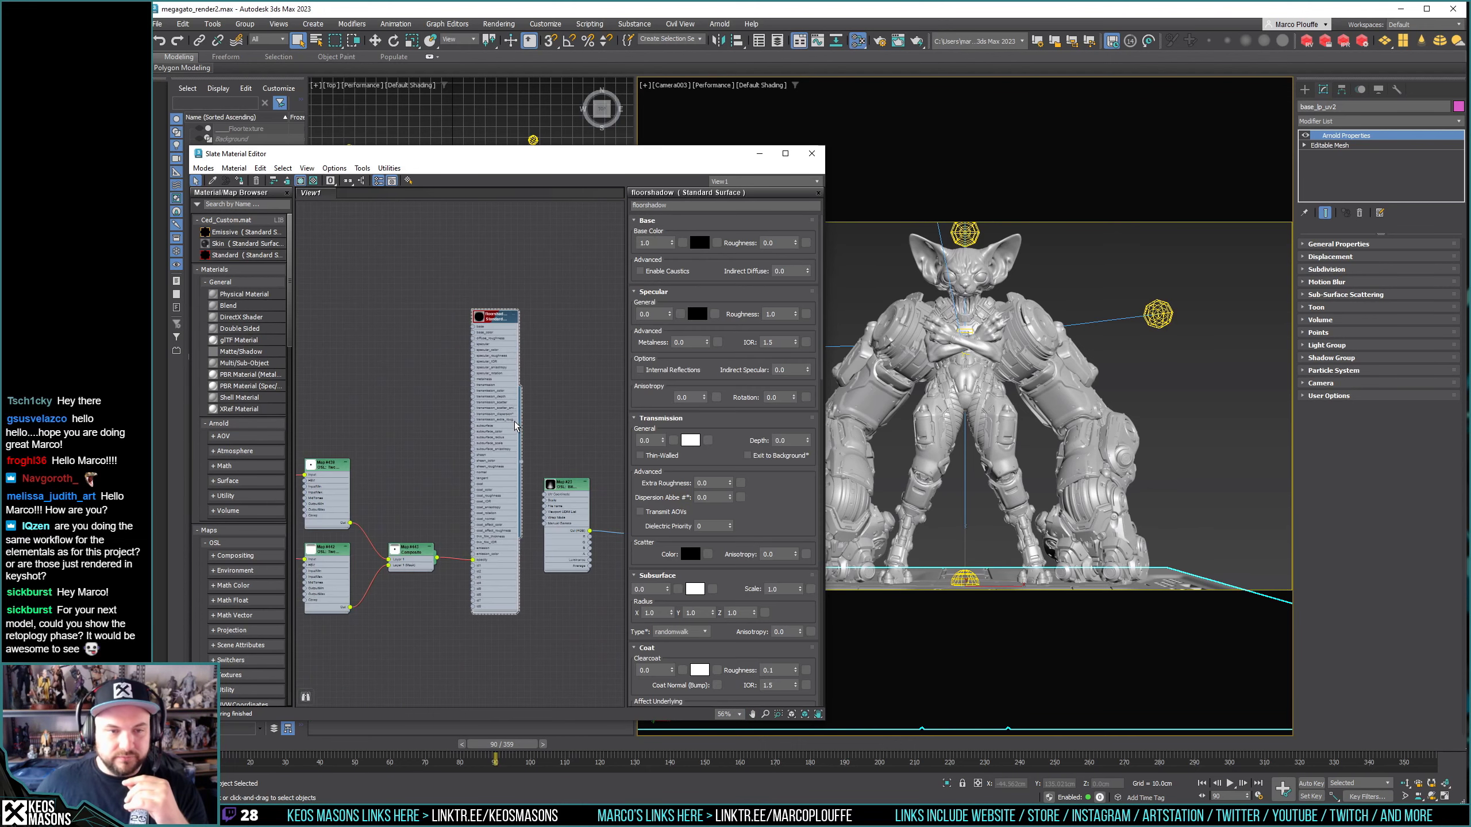
pyautogui.moveTo(519, 402); pyautogui.dragTo(324, 232, button='middle')
pyautogui.moveTo(521, 440); pyautogui.dragTo(485, 438, button='middle')
pyautogui.scroll(1, 485, 438)
pyautogui.scroll(1, 486, 438)
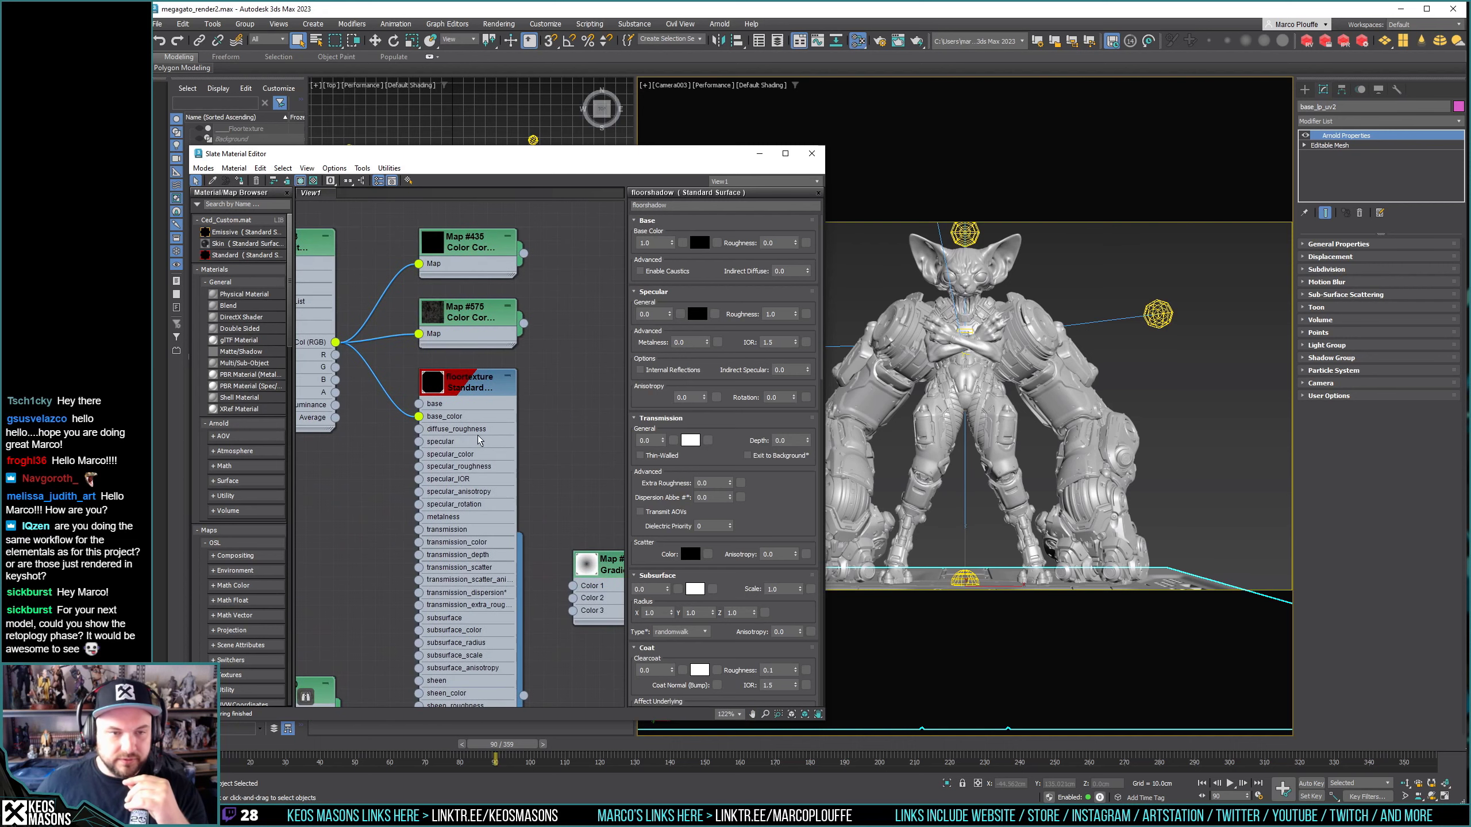
pyautogui.scroll(-1, 490, 437)
pyautogui.scroll(1, 495, 435)
pyautogui.doubleClick(505, 409)
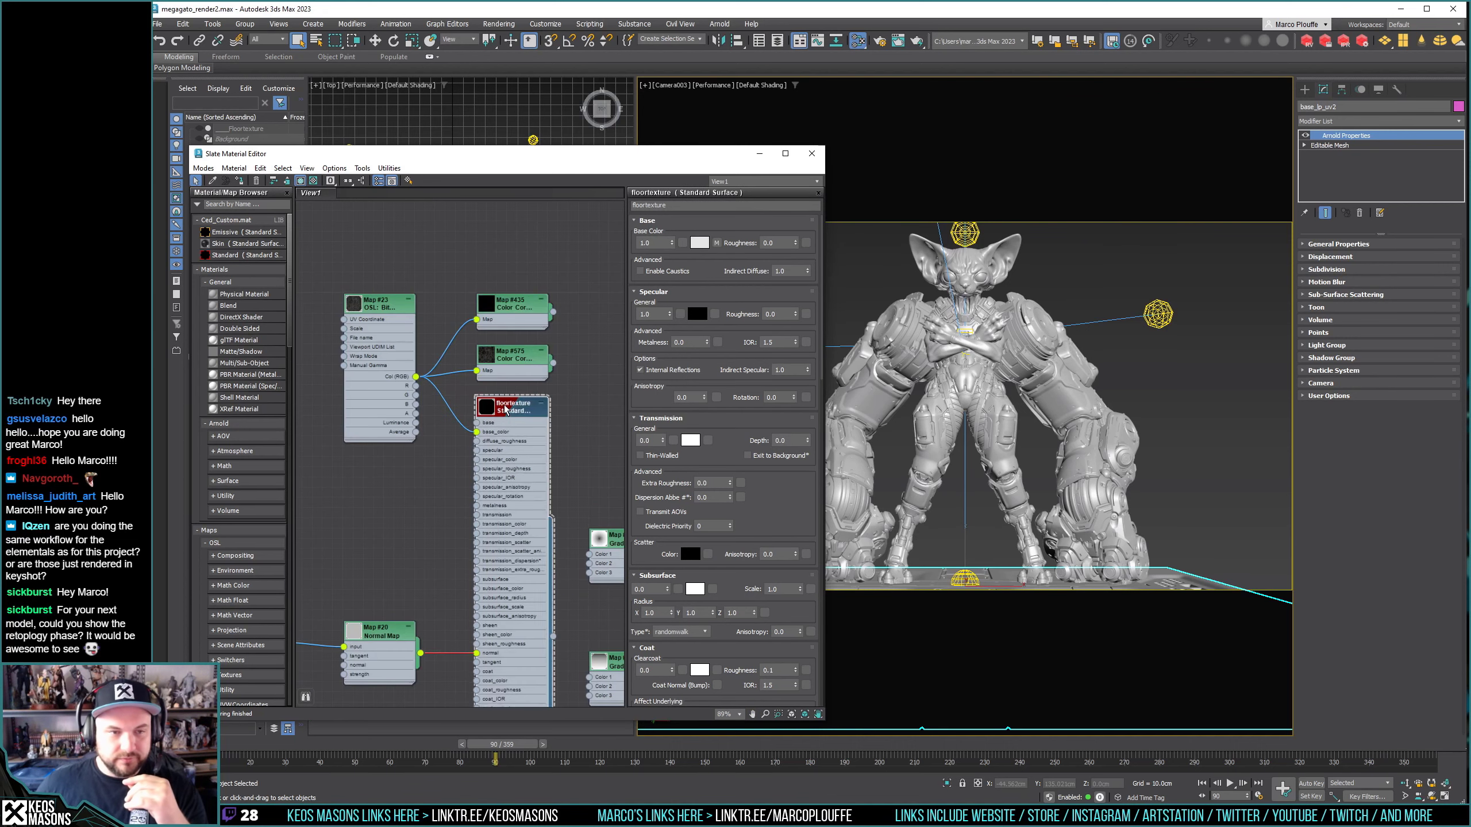
# Tidy the floortexture network: Map #23 further left, Map #435 above Map #575.
pyautogui.scroll(-2, 505, 409)
pyautogui.moveTo(498, 440)
pyautogui.mouseDown(button='middle')
pyautogui.moveTo(515, 387)
pyautogui.moveTo(450, 439)
pyautogui.mouseUp(button='middle')
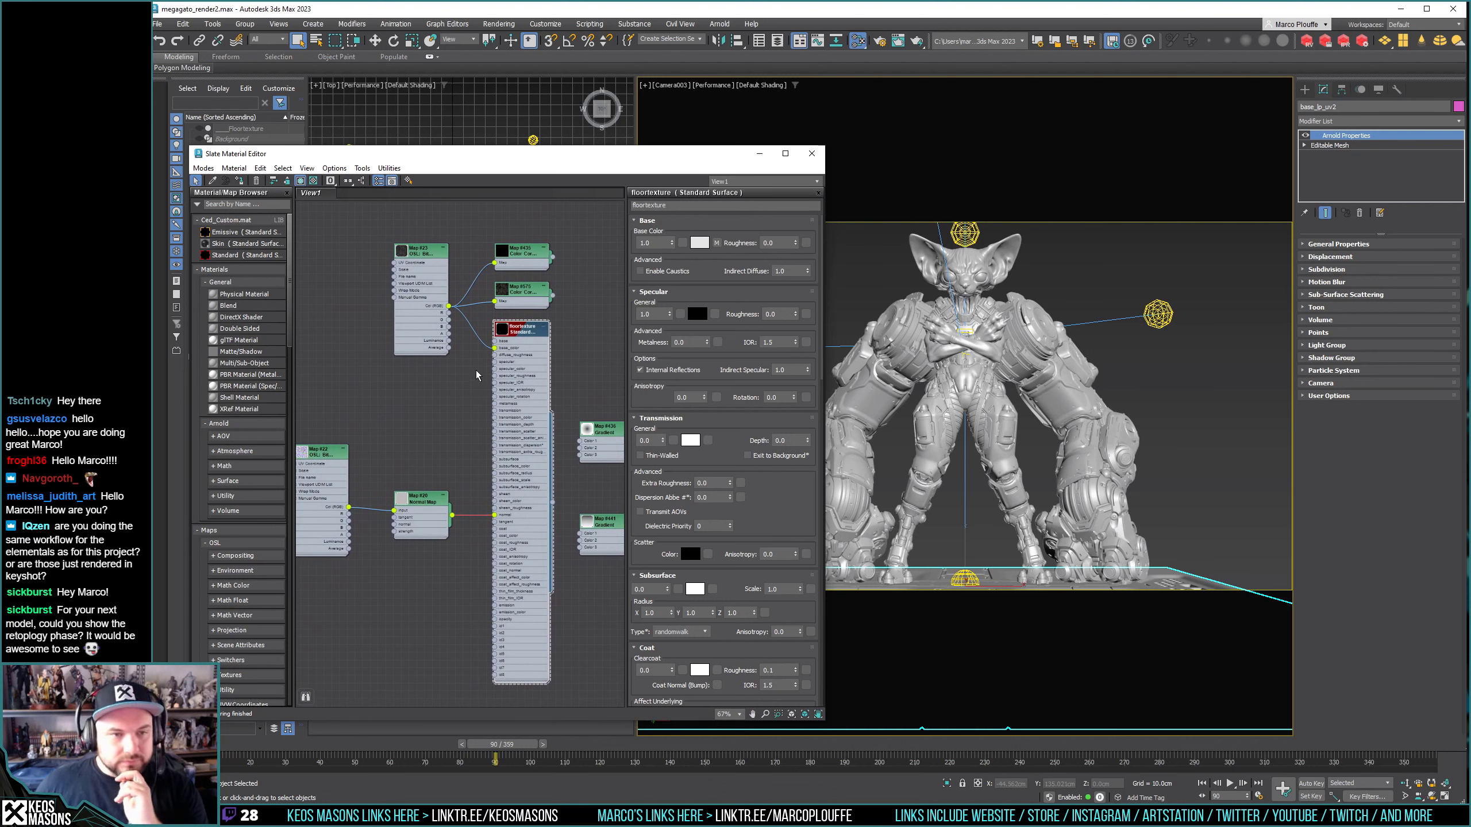
pyautogui.moveTo(425, 255); pyautogui.dragTo(372, 256)
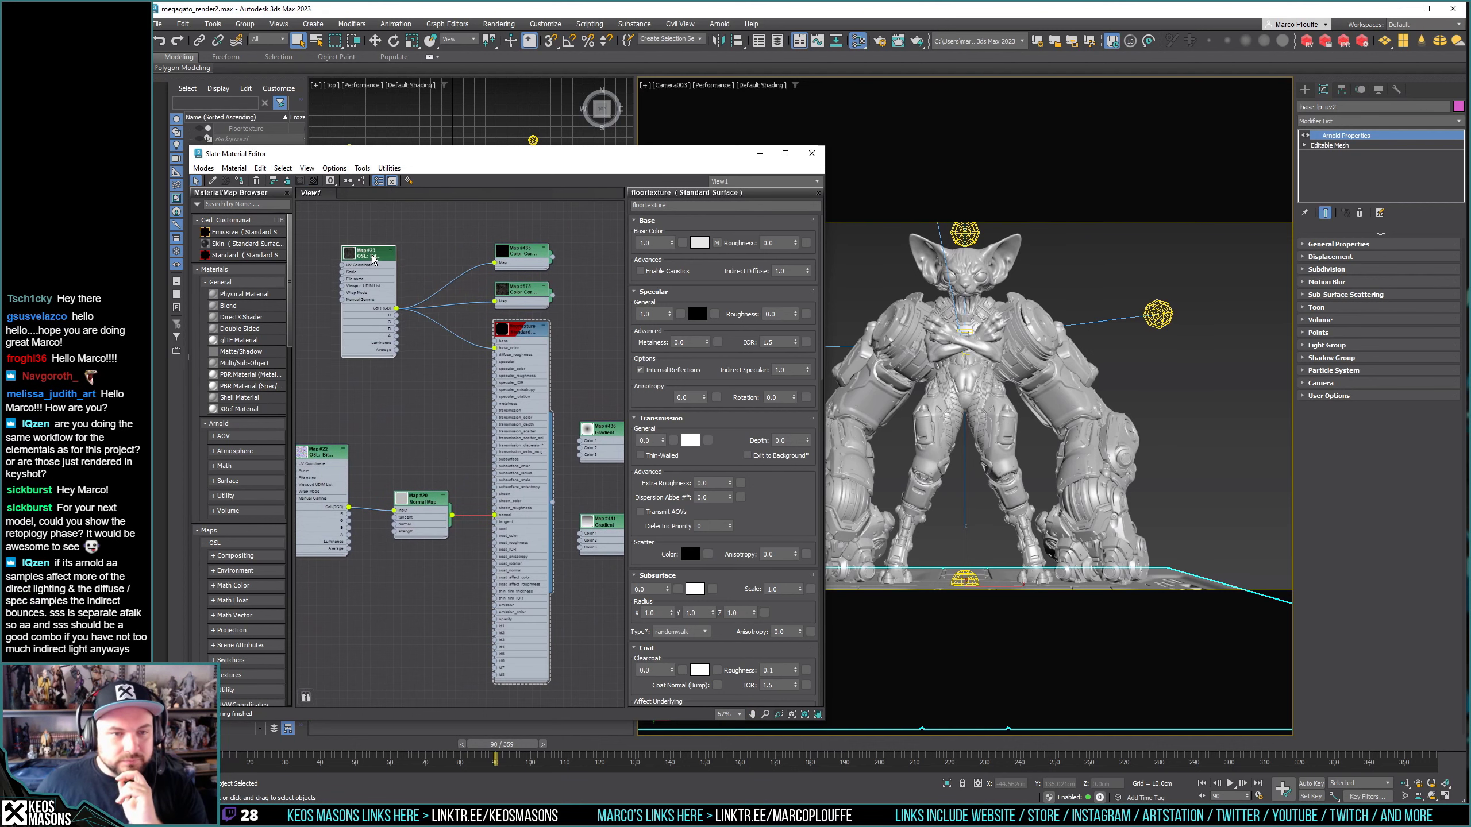
pyautogui.moveTo(518, 255); pyautogui.dragTo(464, 231)
pyautogui.moveTo(510, 291)
pyautogui.mouseDown()
pyautogui.moveTo(454, 268)
pyautogui.moveTo(358, 268)
pyautogui.mouseUp()
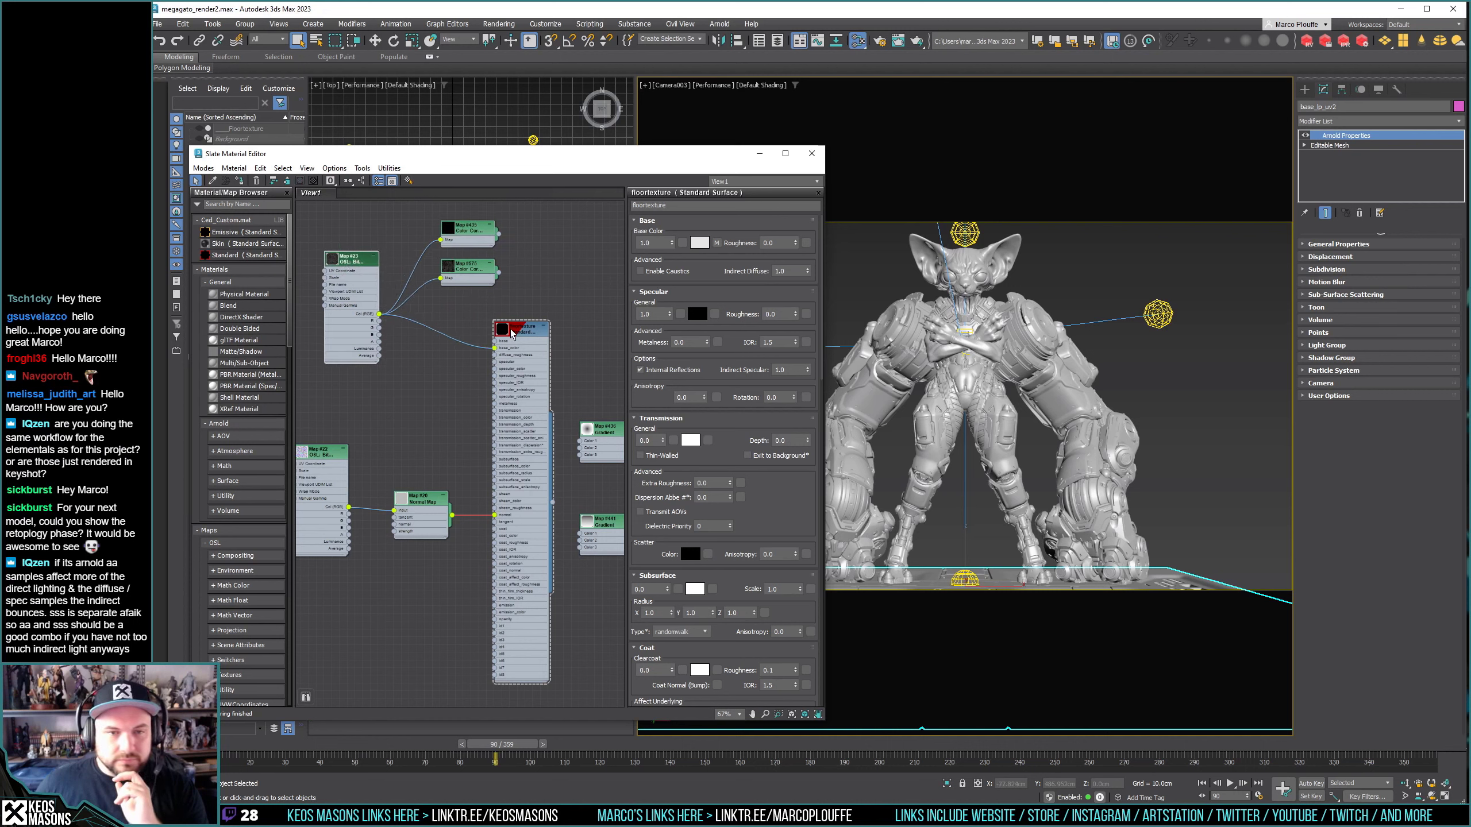
# Navigate past the cat_torso network and centre the base Standard Surface node.
pyautogui.scroll(5, 512, 335)
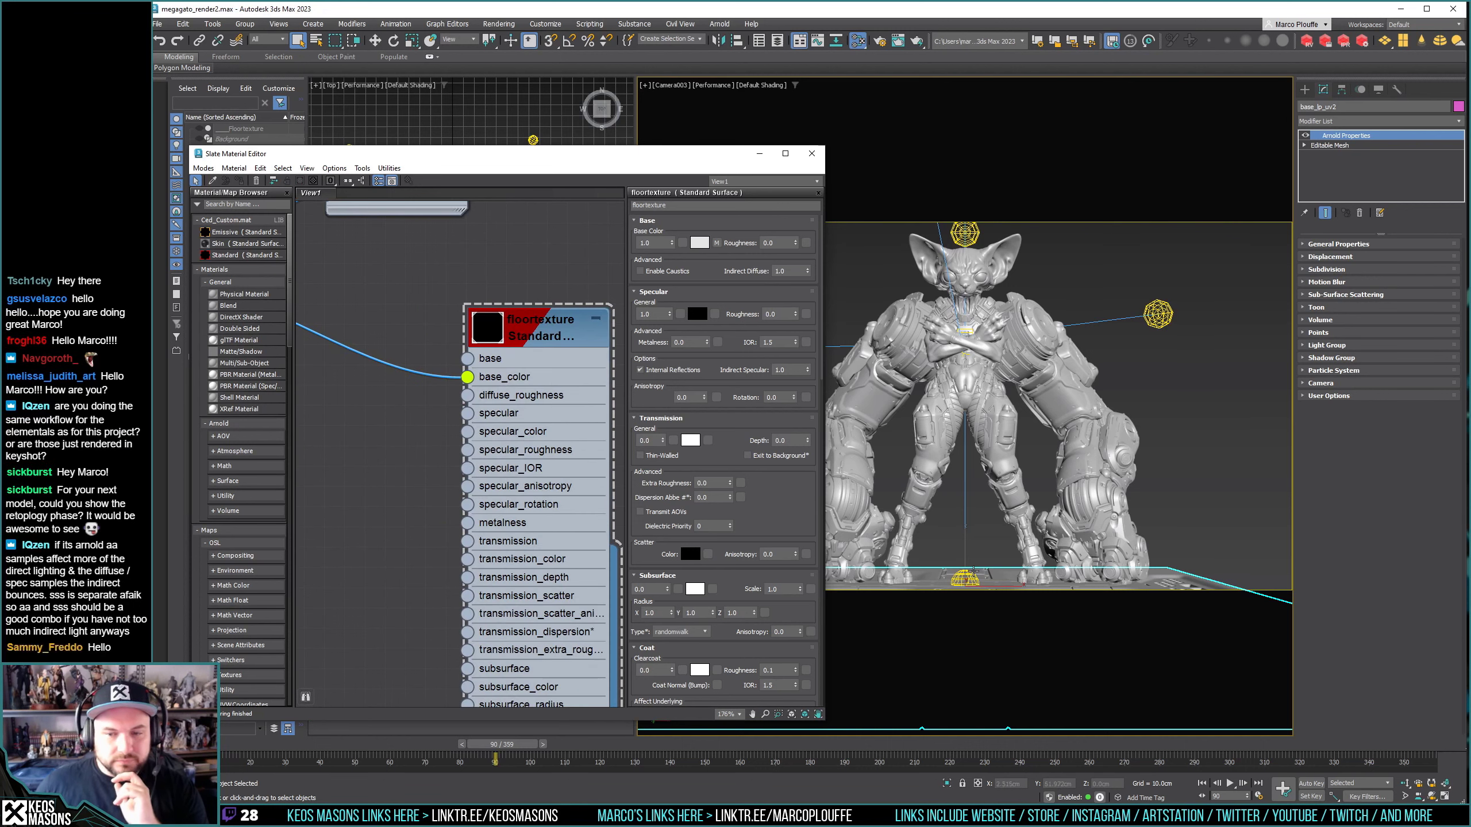
pyautogui.click(984, 573)
pyautogui.scroll(-8, 456, 513)
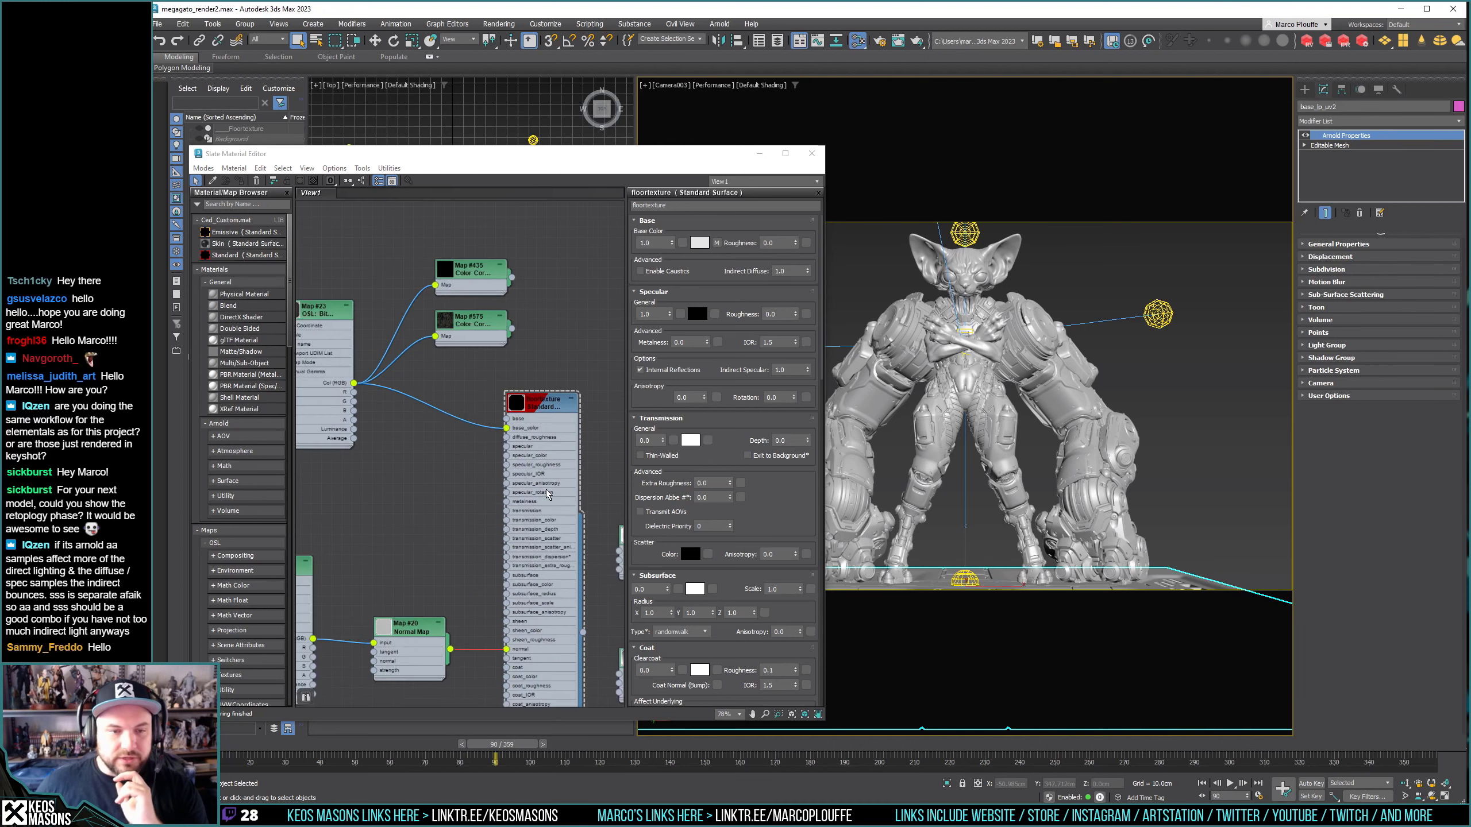
pyautogui.scroll(-10, 456, 512)
pyautogui.scroll(10, 457, 512)
pyautogui.scroll(3, 457, 498)
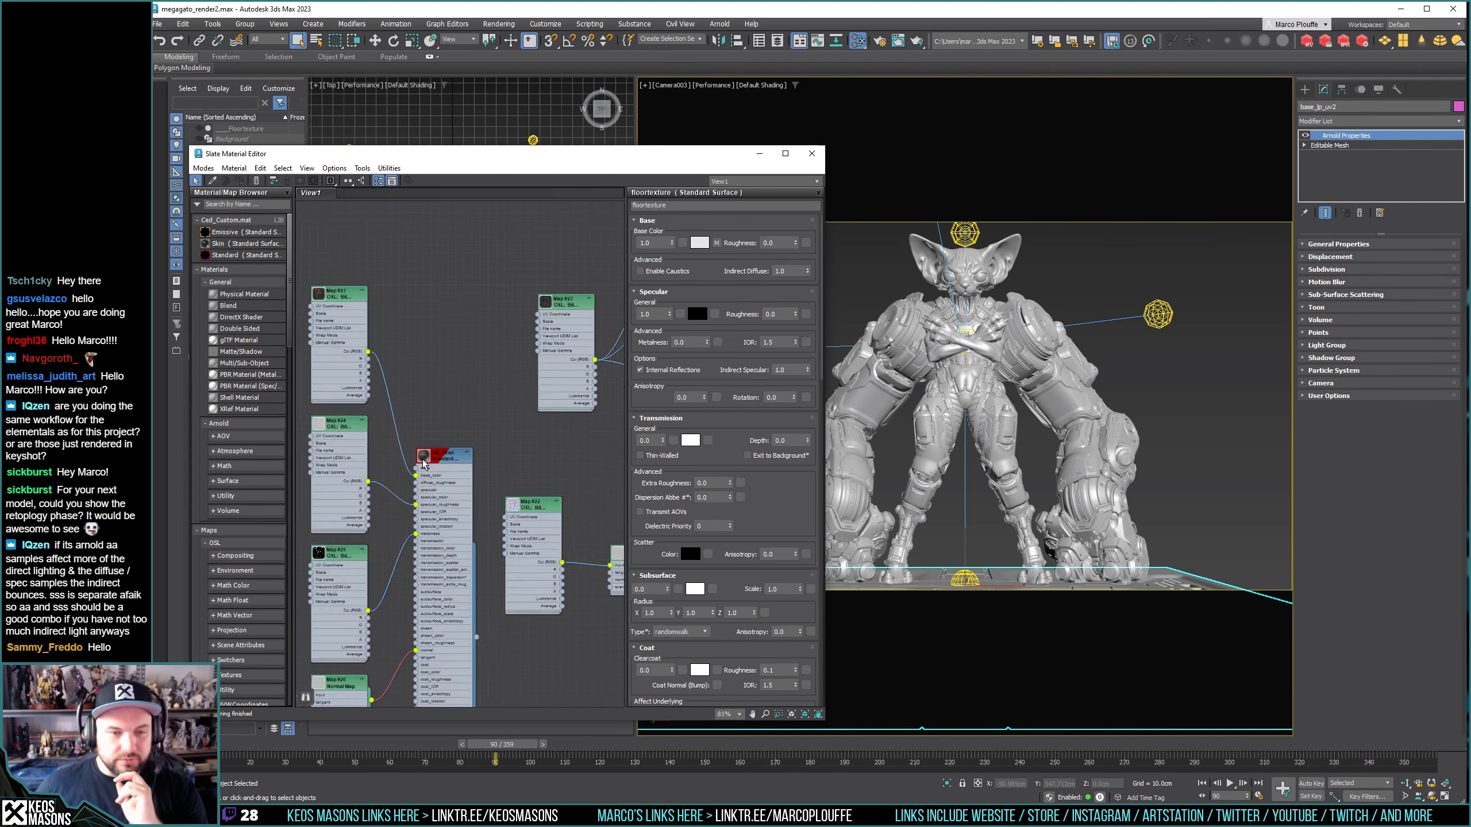
pyautogui.scroll(3, 459, 477)
pyautogui.scroll(-2, 457, 477)
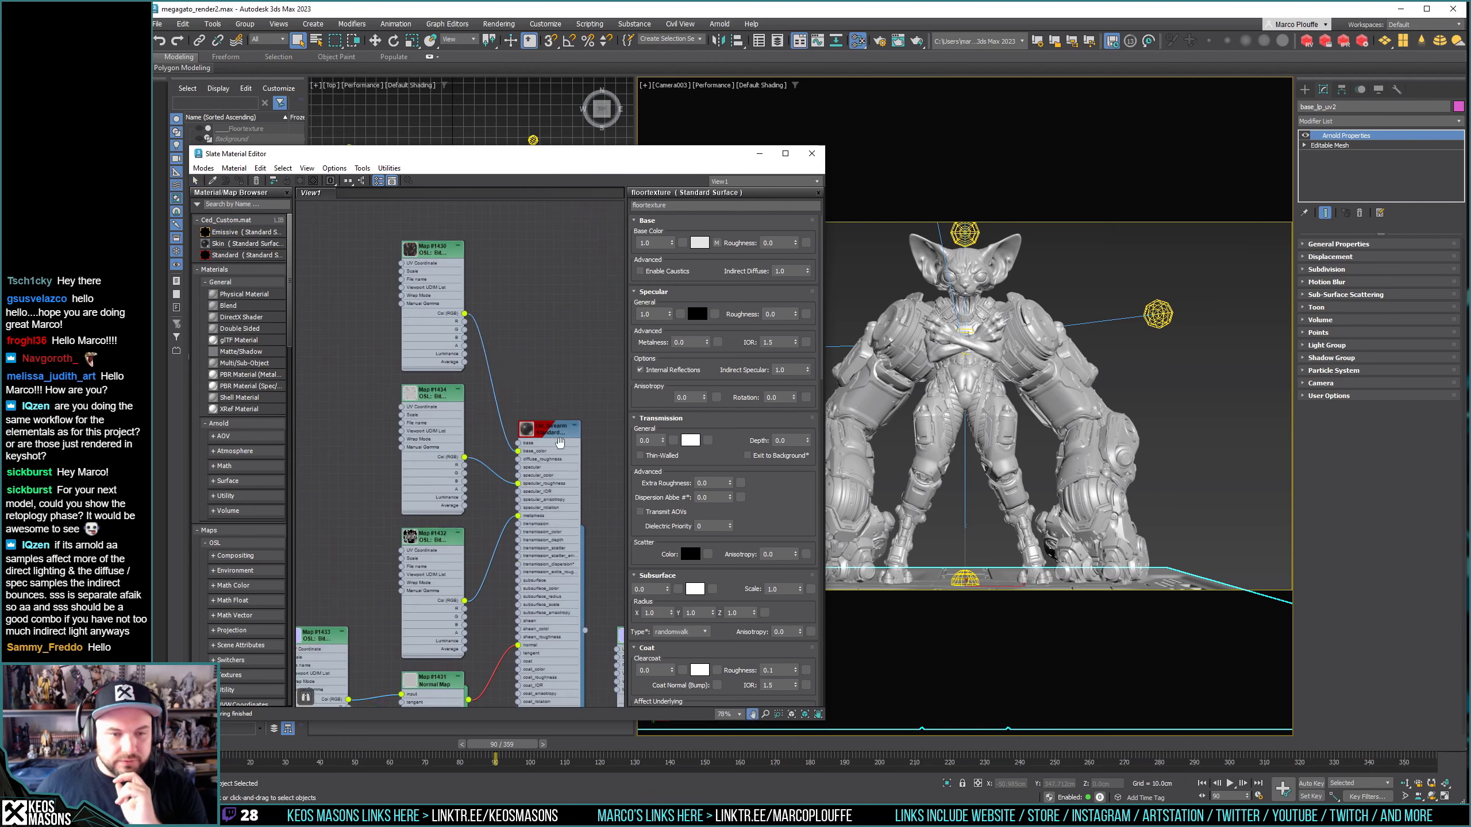
pyautogui.moveTo(463, 481); pyautogui.dragTo(554, 387, button='middle')
pyautogui.moveTo(440, 413); pyautogui.dragTo(731, 420, button='middle')
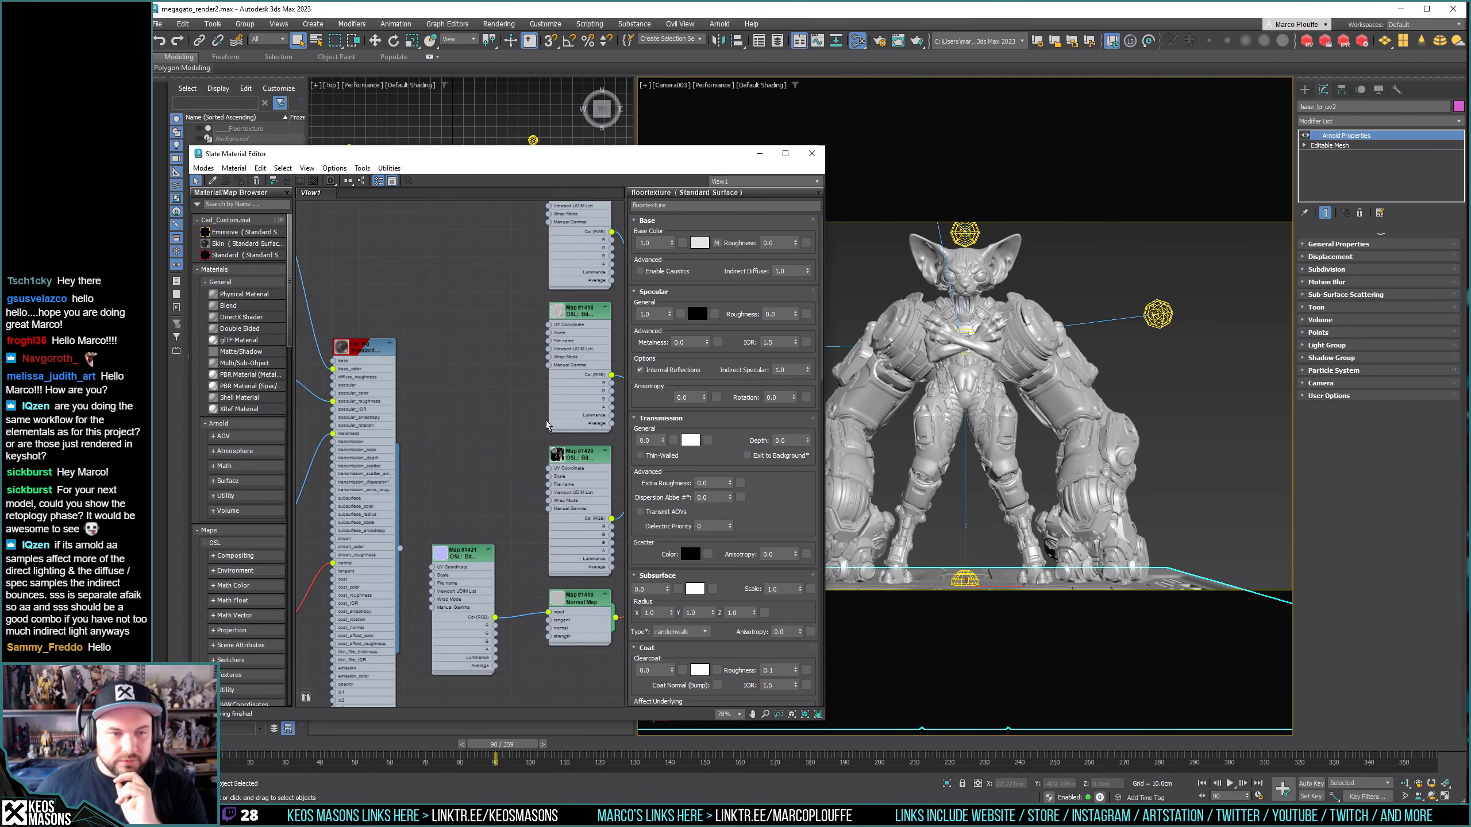
pyautogui.scroll(3, 546, 425)
pyautogui.moveTo(397, 335); pyautogui.dragTo(425, 341, button='middle')
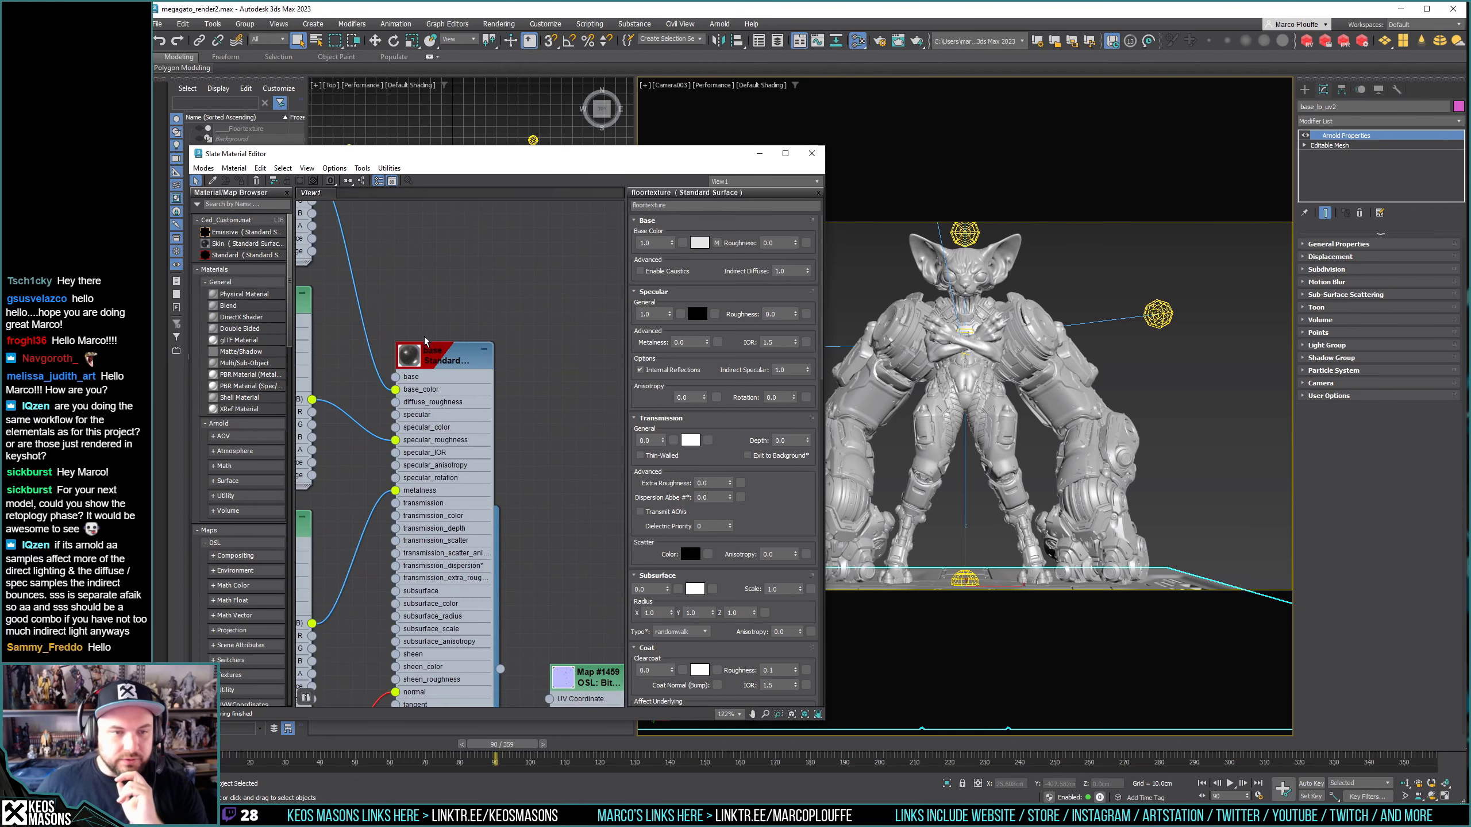
# Reveal the maps wired to the base material and deselect the floor object.
pyautogui.scroll(-2, 425, 342)
pyautogui.scroll(-2, 440, 371)
pyautogui.scroll(-1, 457, 400)
pyautogui.moveTo(465, 395); pyautogui.dragTo(469, 443, button='middle')
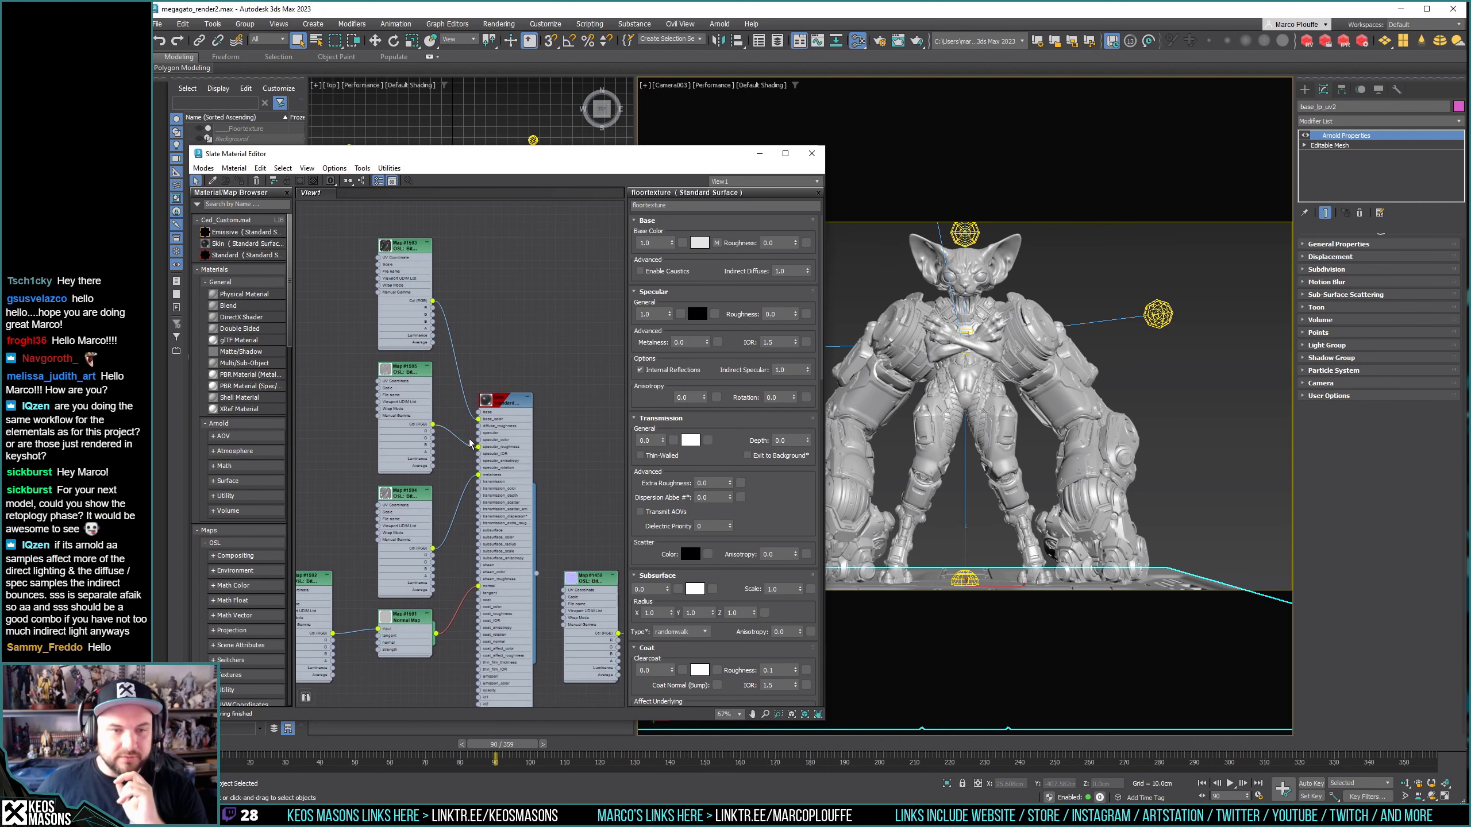
pyautogui.click(985, 380)
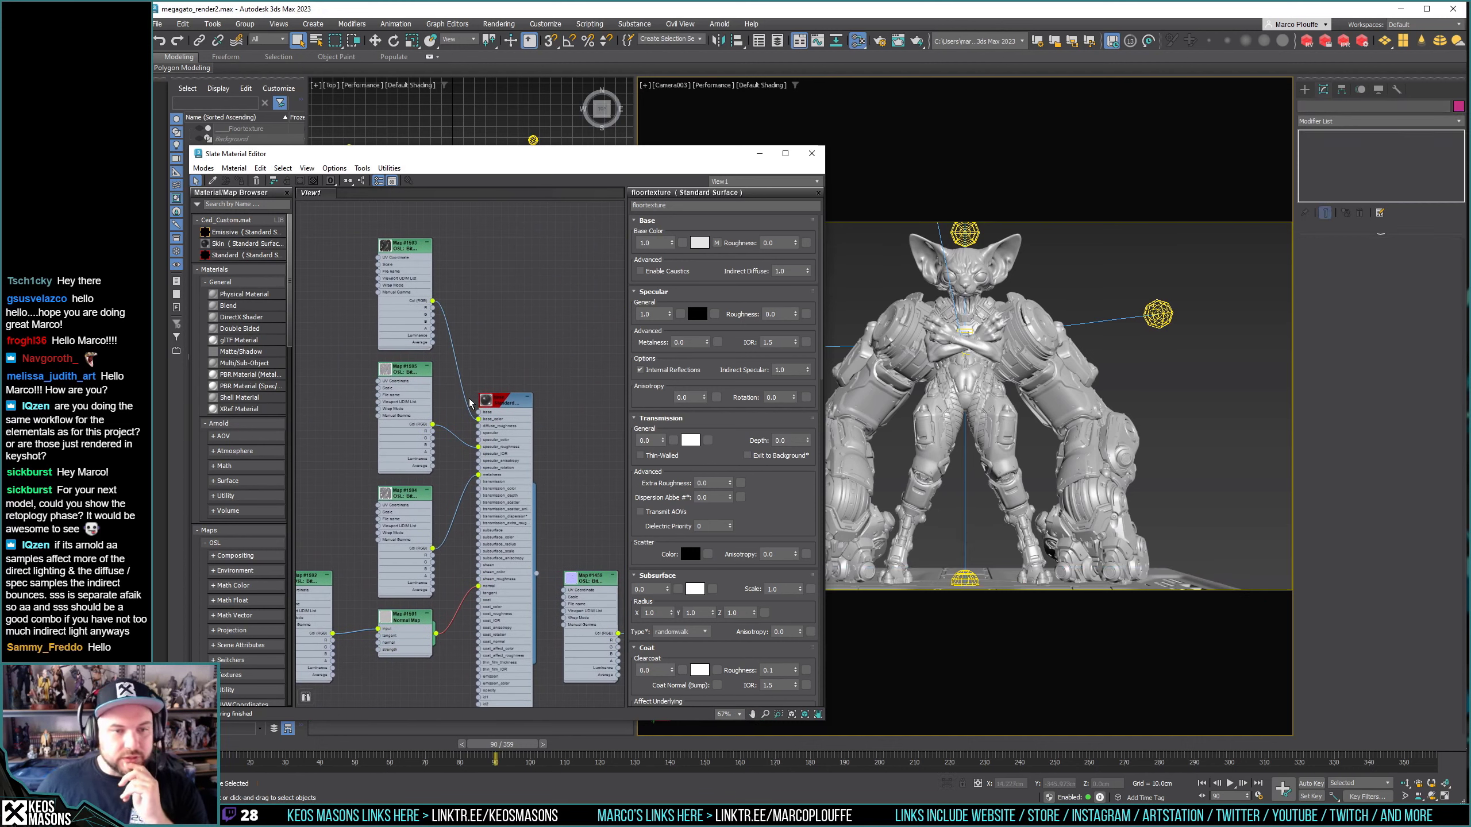
# Inspect Map #1595 and the base material, then drag Map #1595 further left.
pyautogui.scroll(3, 454, 468)
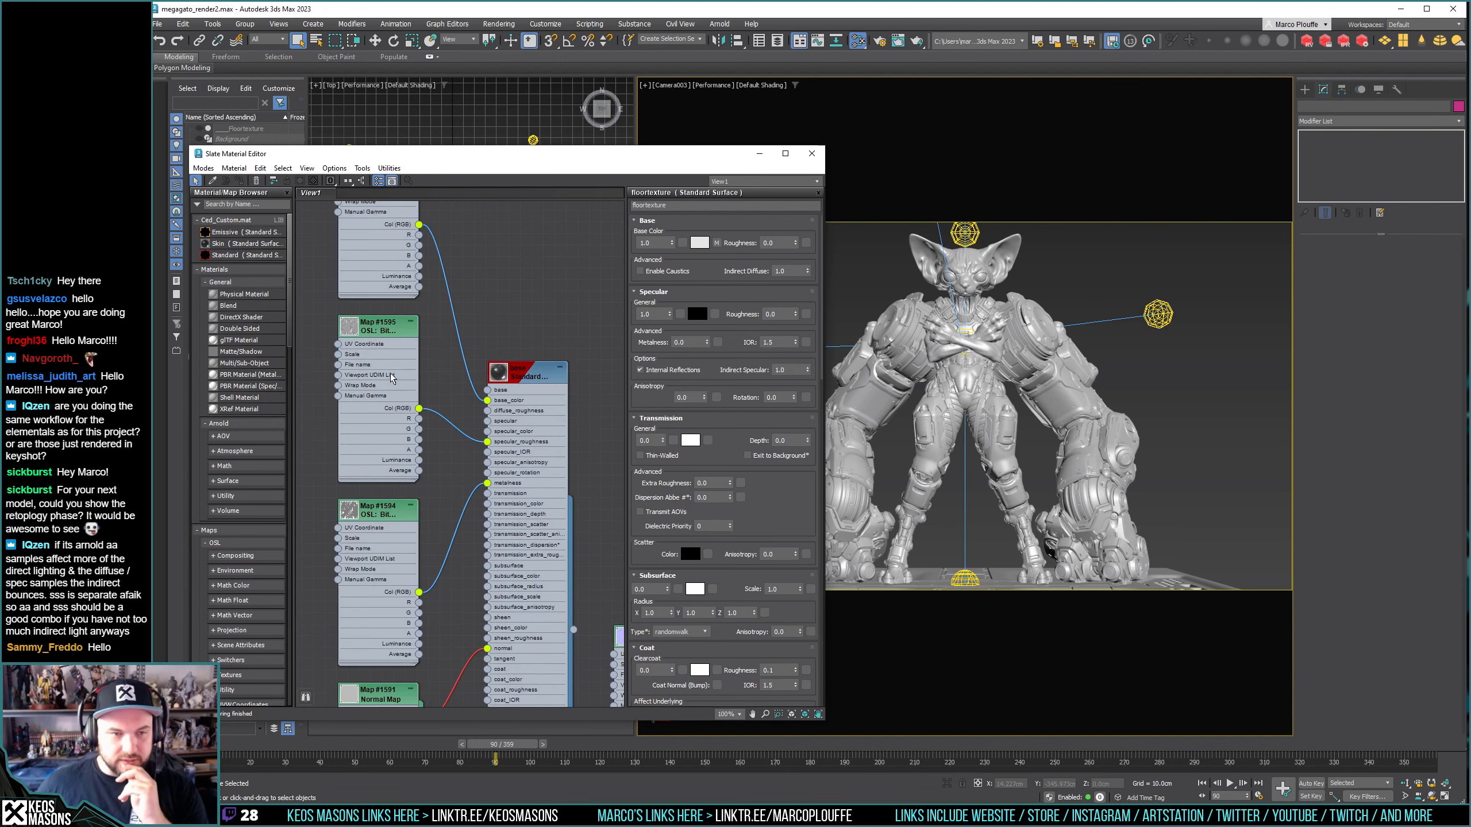
pyautogui.moveTo(373, 331); pyautogui.dragTo(363, 360)
pyautogui.doubleClick(364, 359)
pyautogui.moveTo(363, 360); pyautogui.dragTo(390, 354, button='middle')
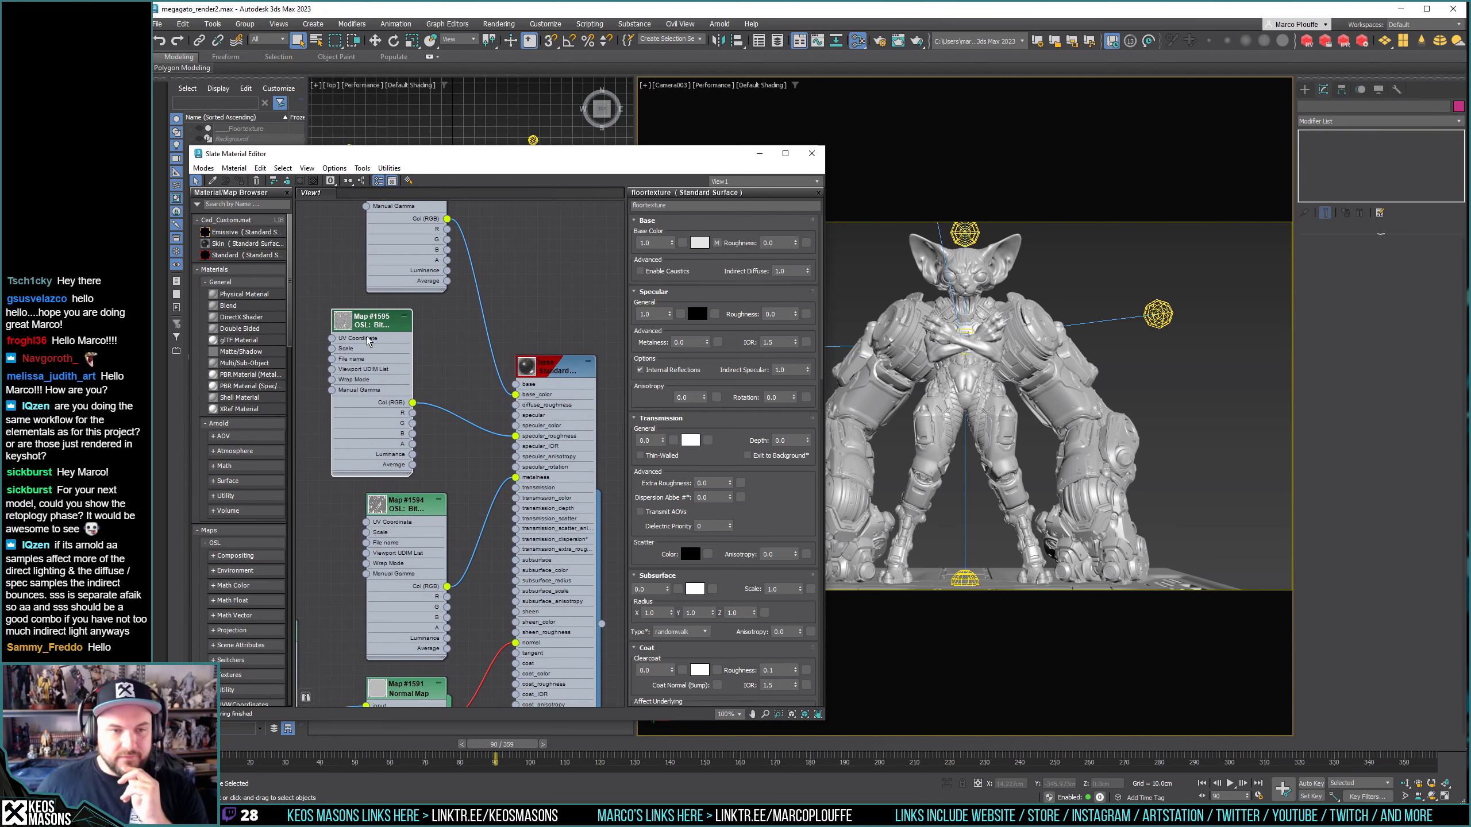
pyautogui.doubleClick(582, 439)
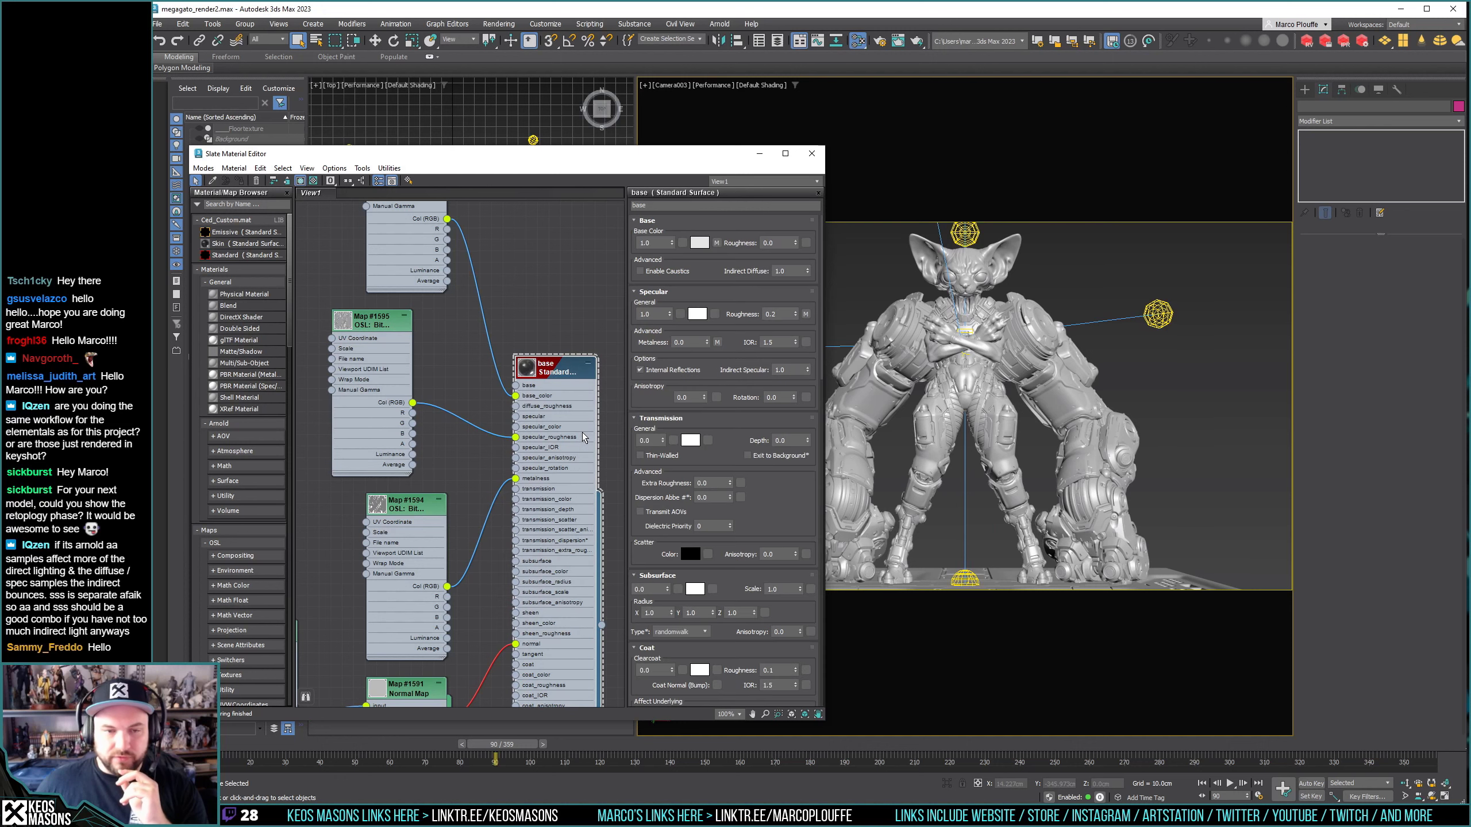
pyautogui.moveTo(371, 319); pyautogui.dragTo(242, 318)
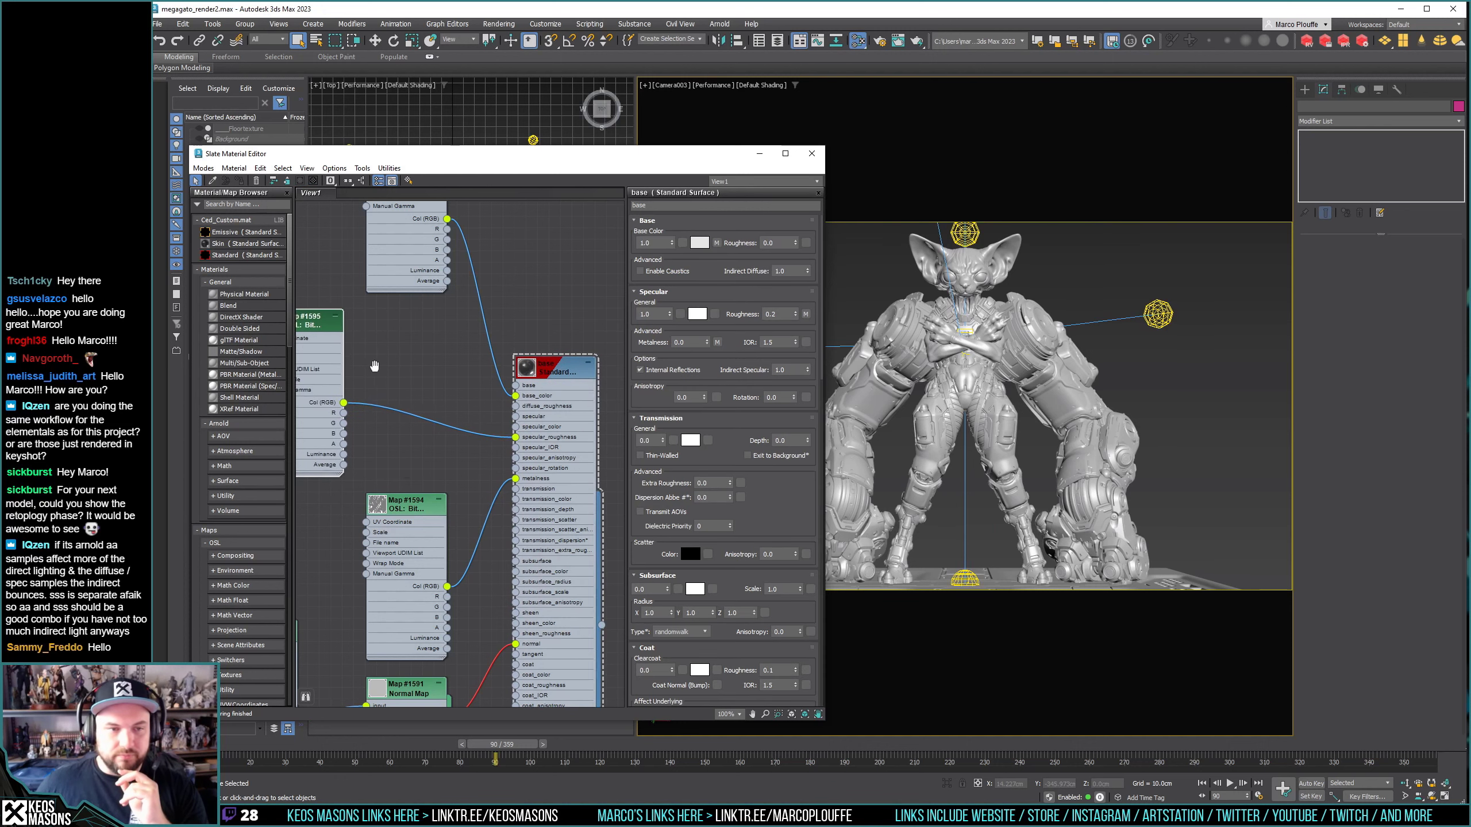
pyautogui.moveTo(249, 333); pyautogui.dragTo(355, 333, button='middle')
pyautogui.scroll(-1, 363, 336)
# From the Slate canvas add-node menu, browse to Maps > Arnold > AOV.
pyautogui.rightClick(476, 341)
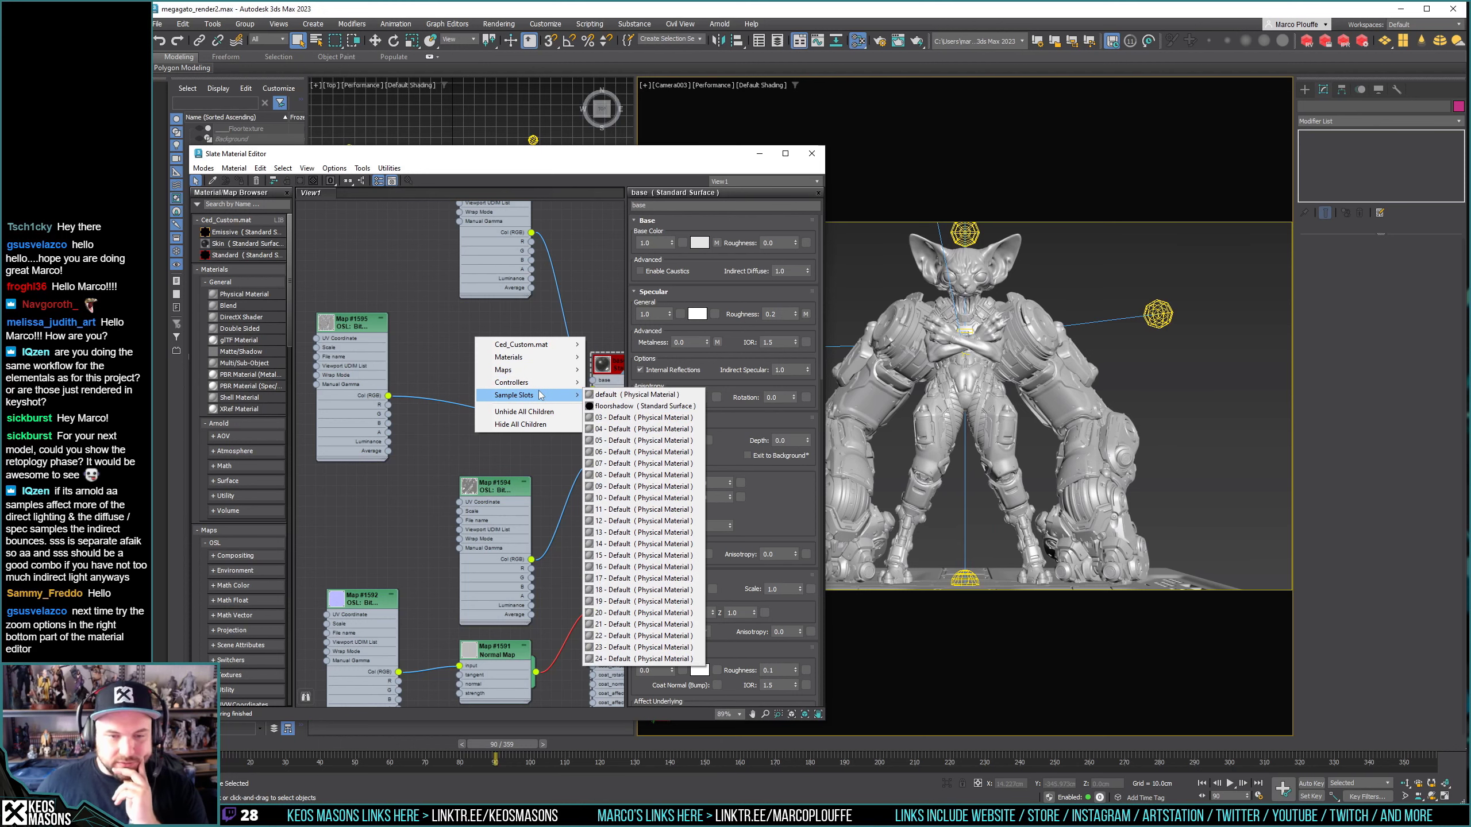
pyautogui.moveTo(506, 369)
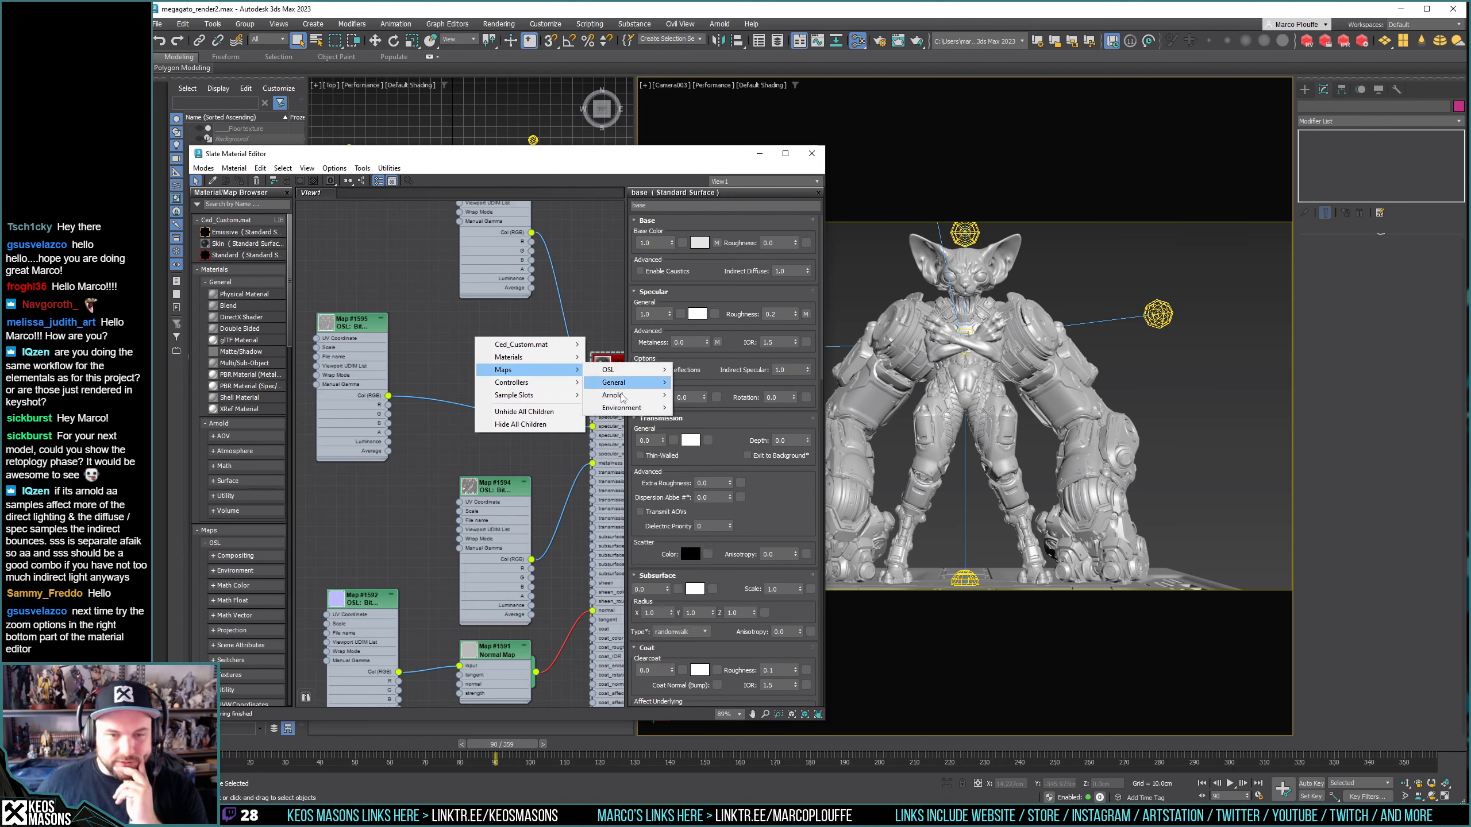
pyautogui.moveTo(613, 395)
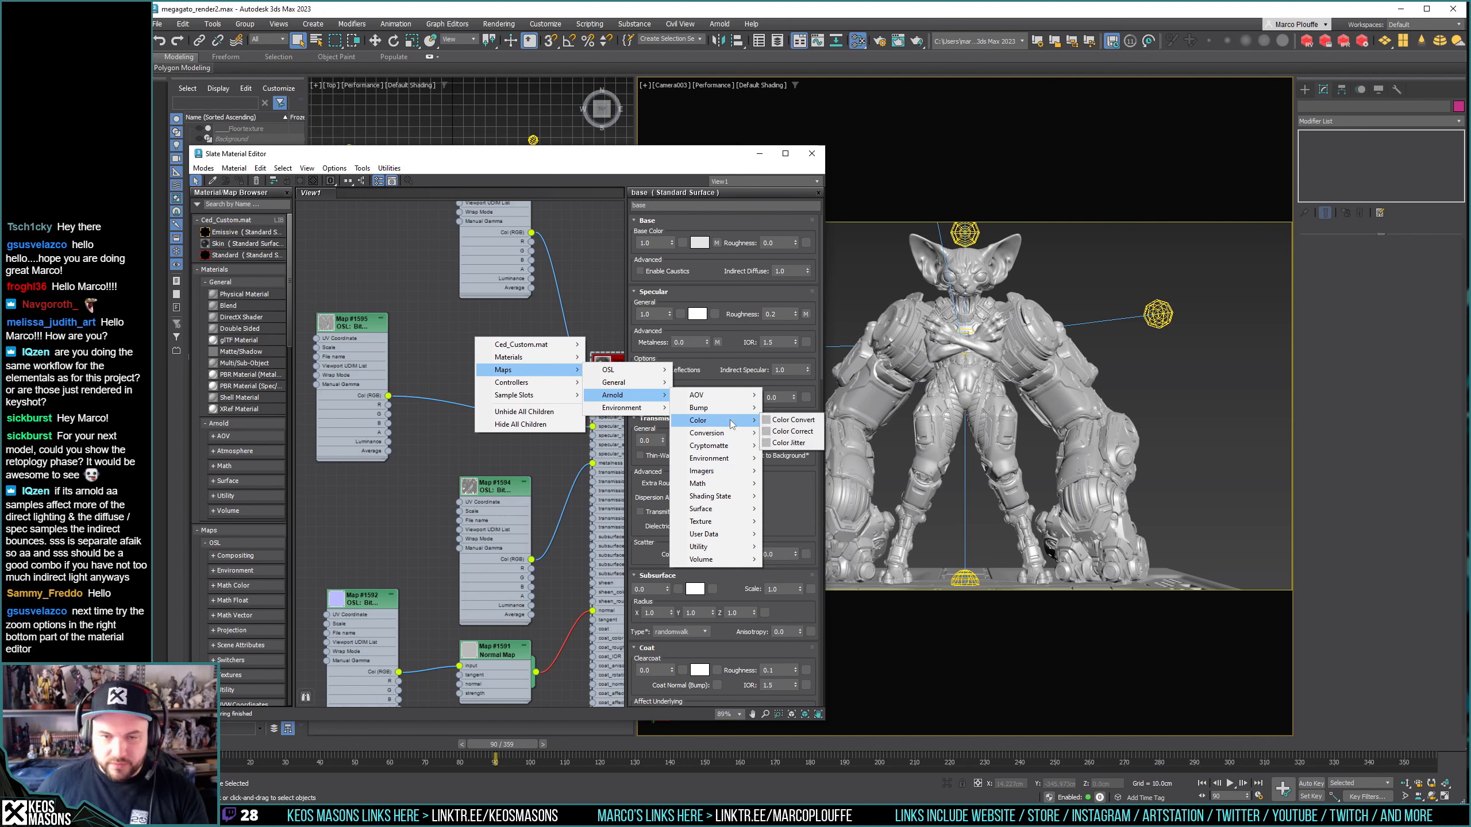
pyautogui.moveTo(703, 394)
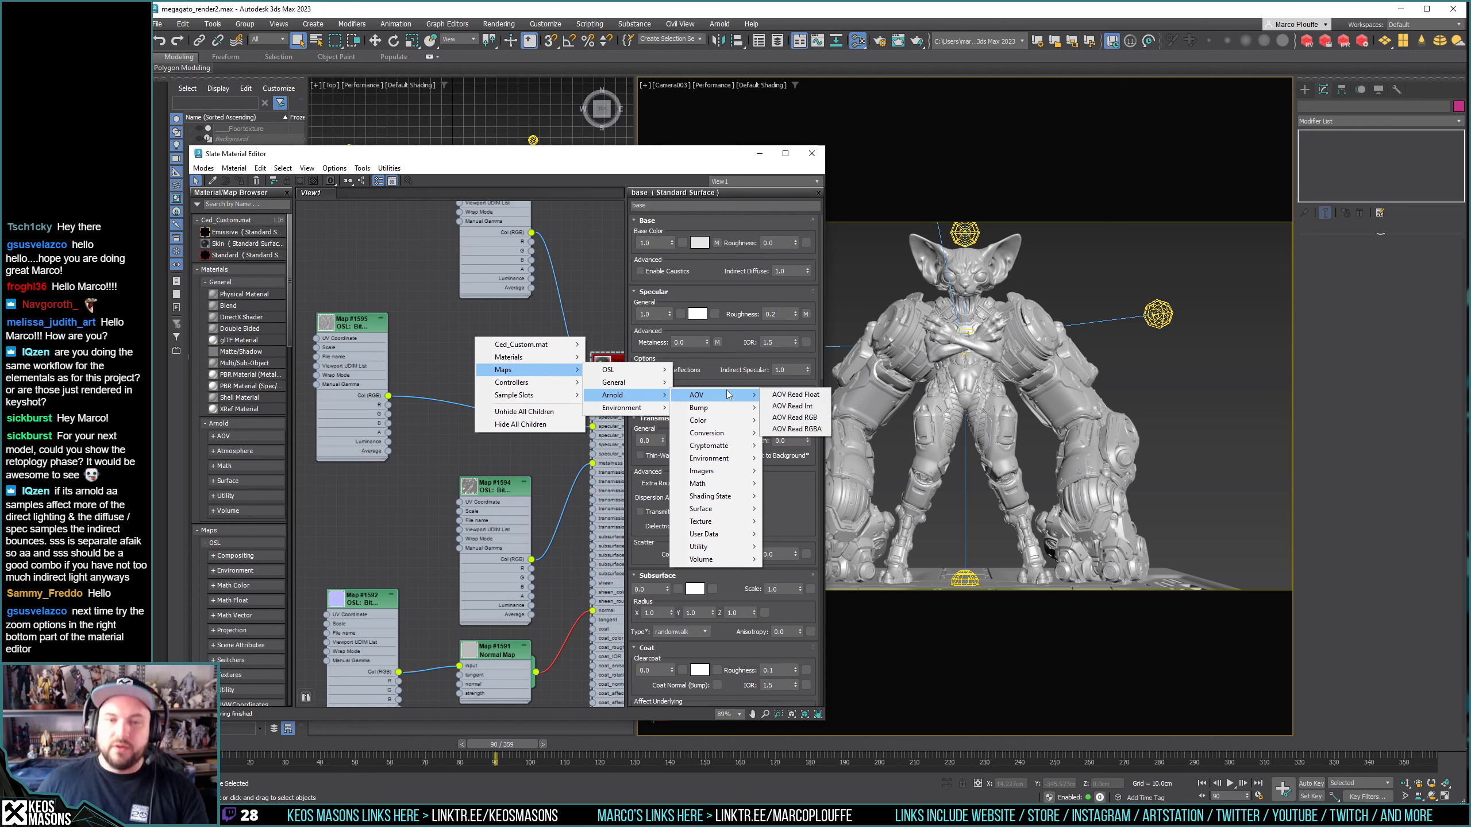
# Dismiss the add-node menu, inspect the Map #154 Color Correct node, and re-lay out the graph.
pyautogui.click(455, 360)
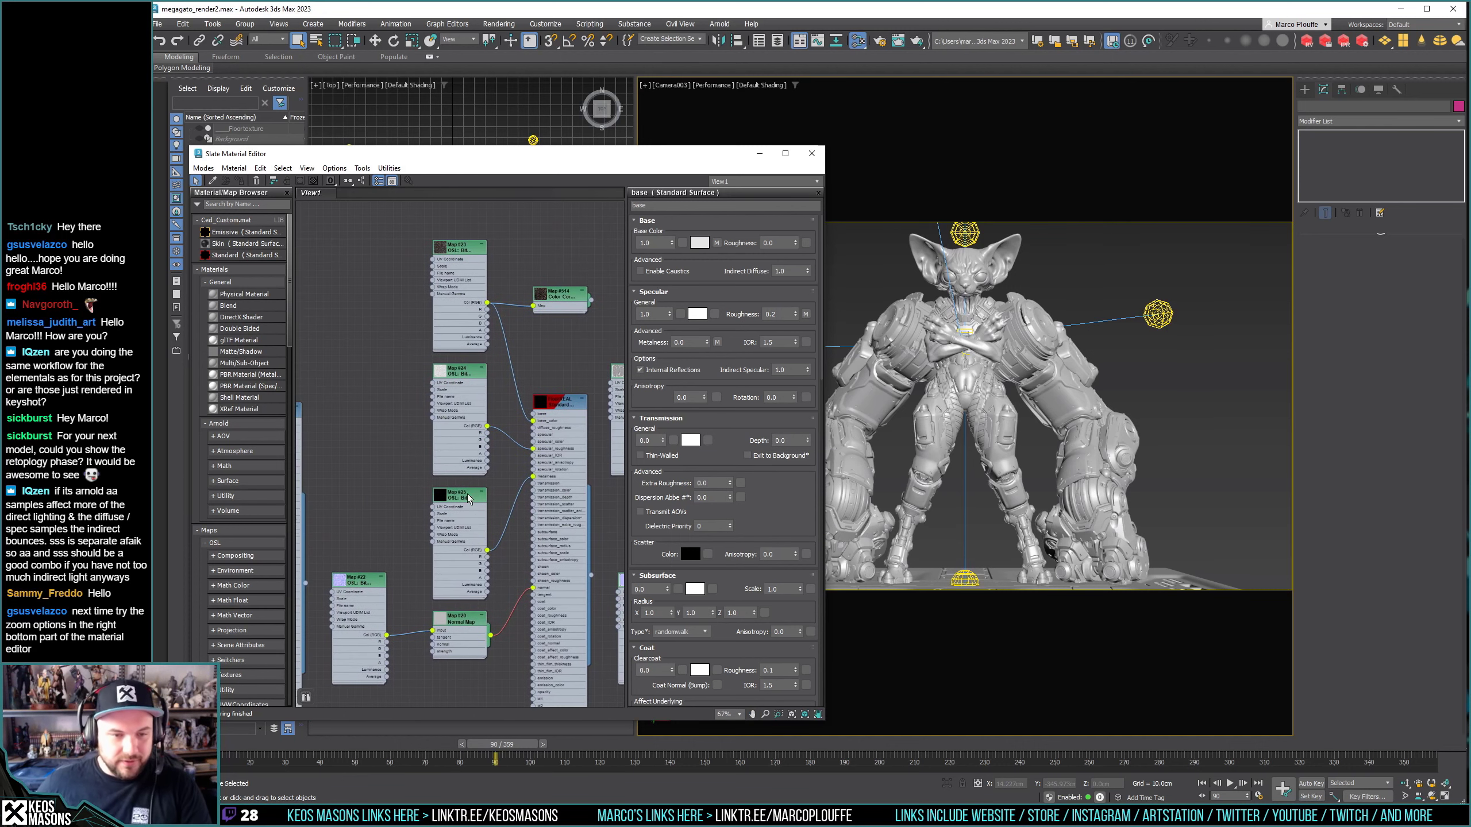
pyautogui.scroll(-5, 467, 499)
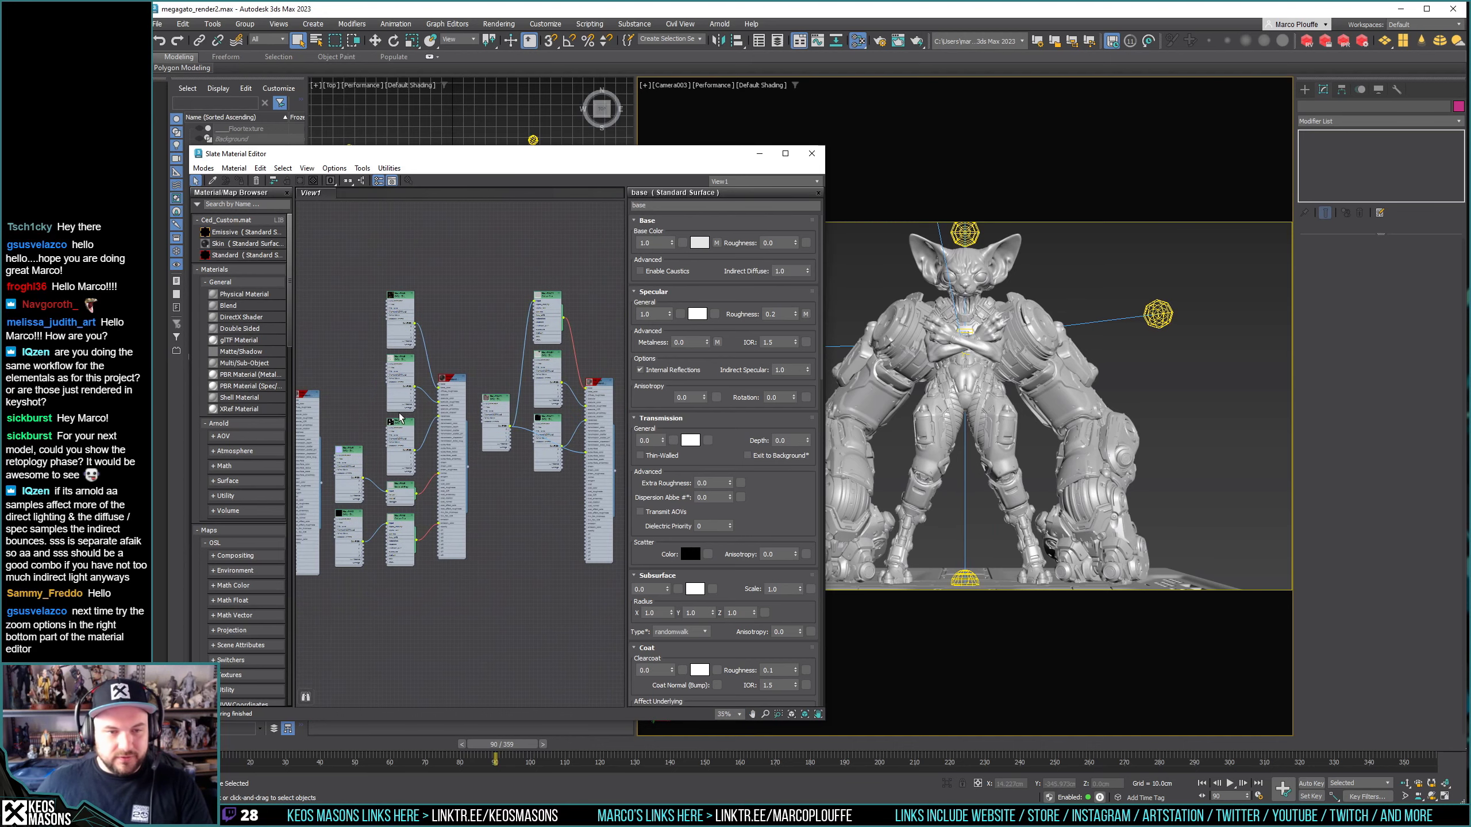
pyautogui.scroll(2, 538, 417)
pyautogui.scroll(4, 576, 567)
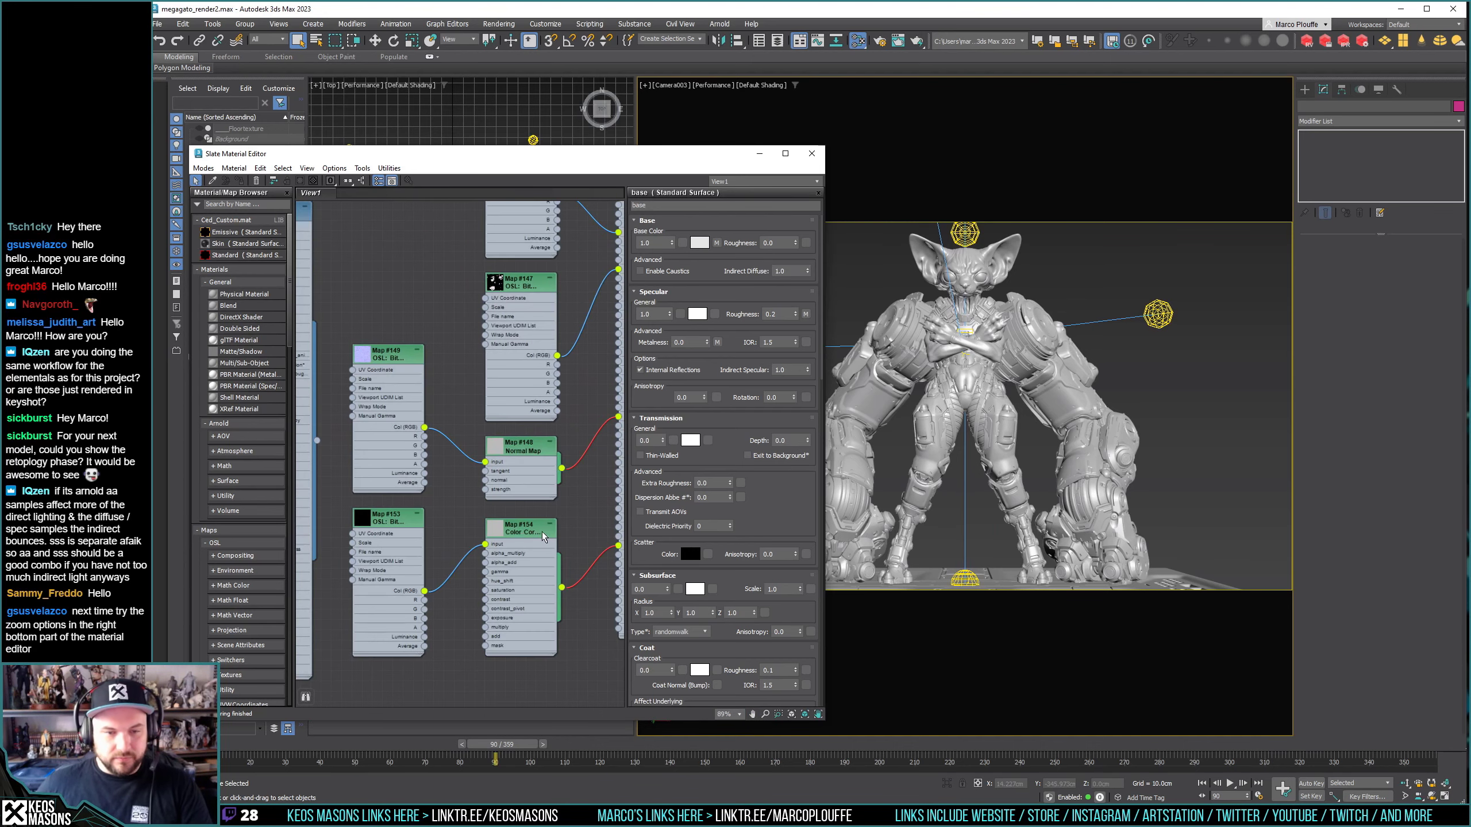
pyautogui.doubleClick(518, 536)
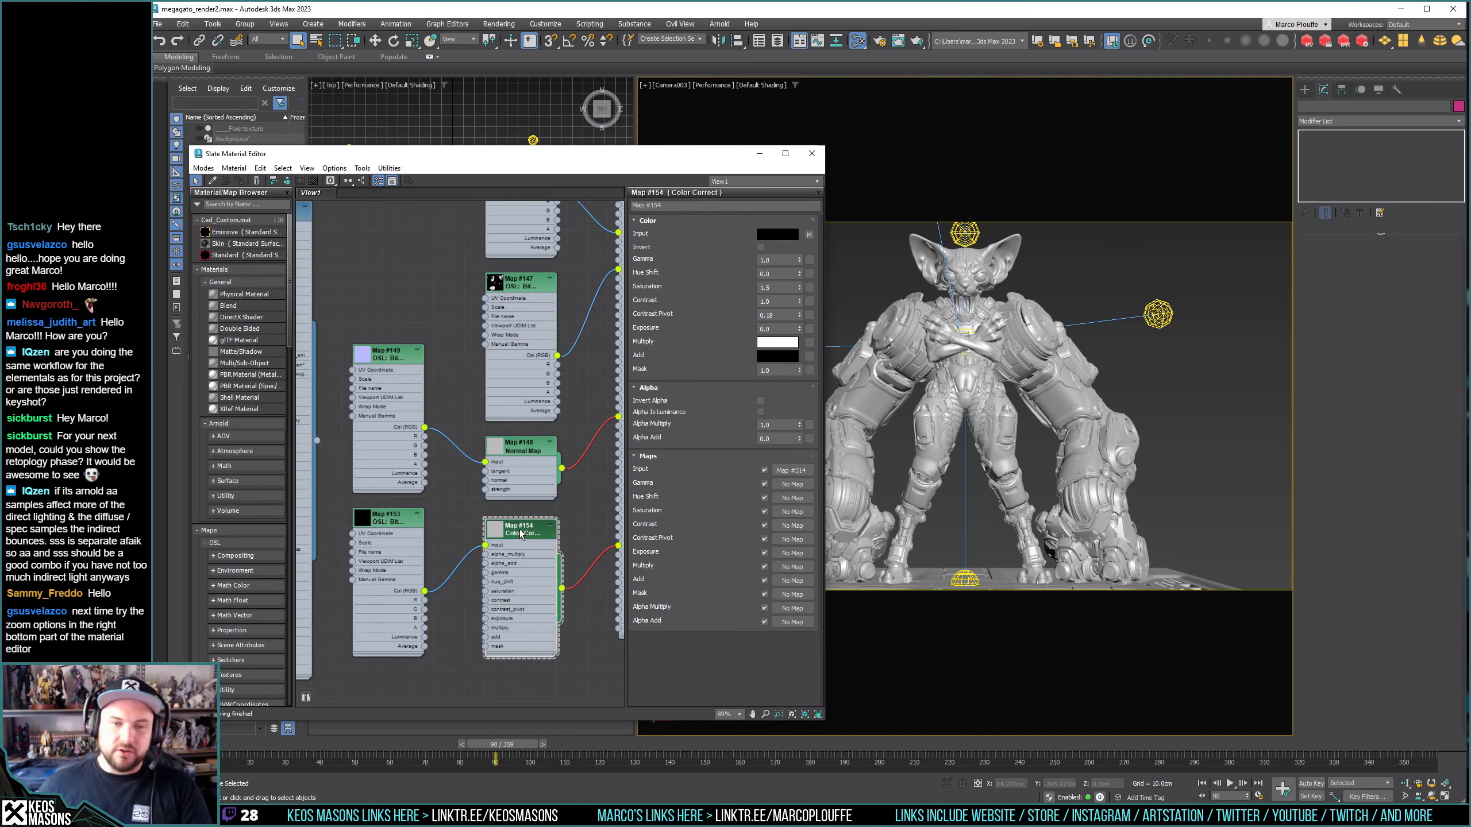
pyautogui.scroll(-4, 521, 535)
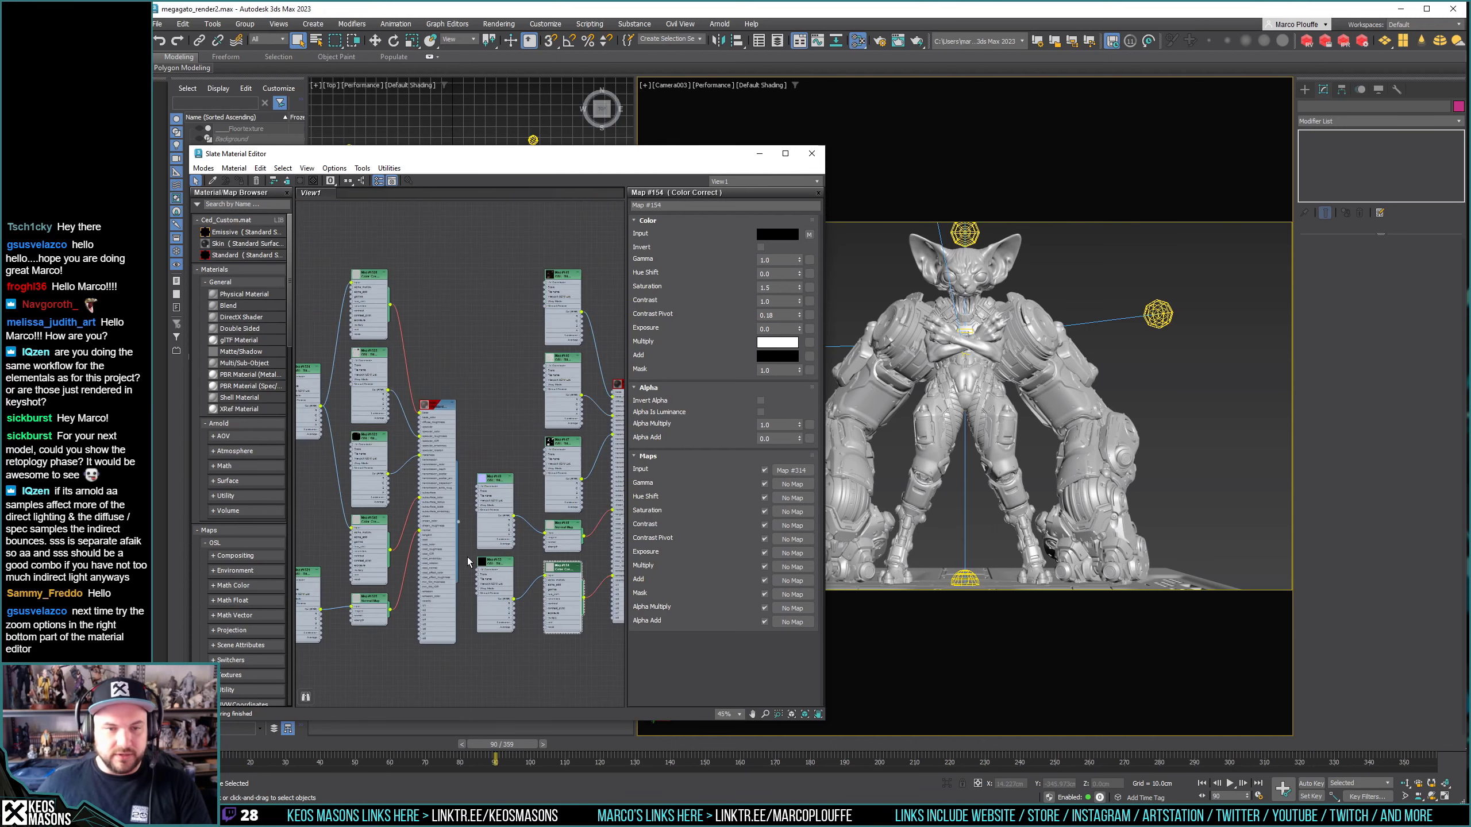
pyautogui.press('l')
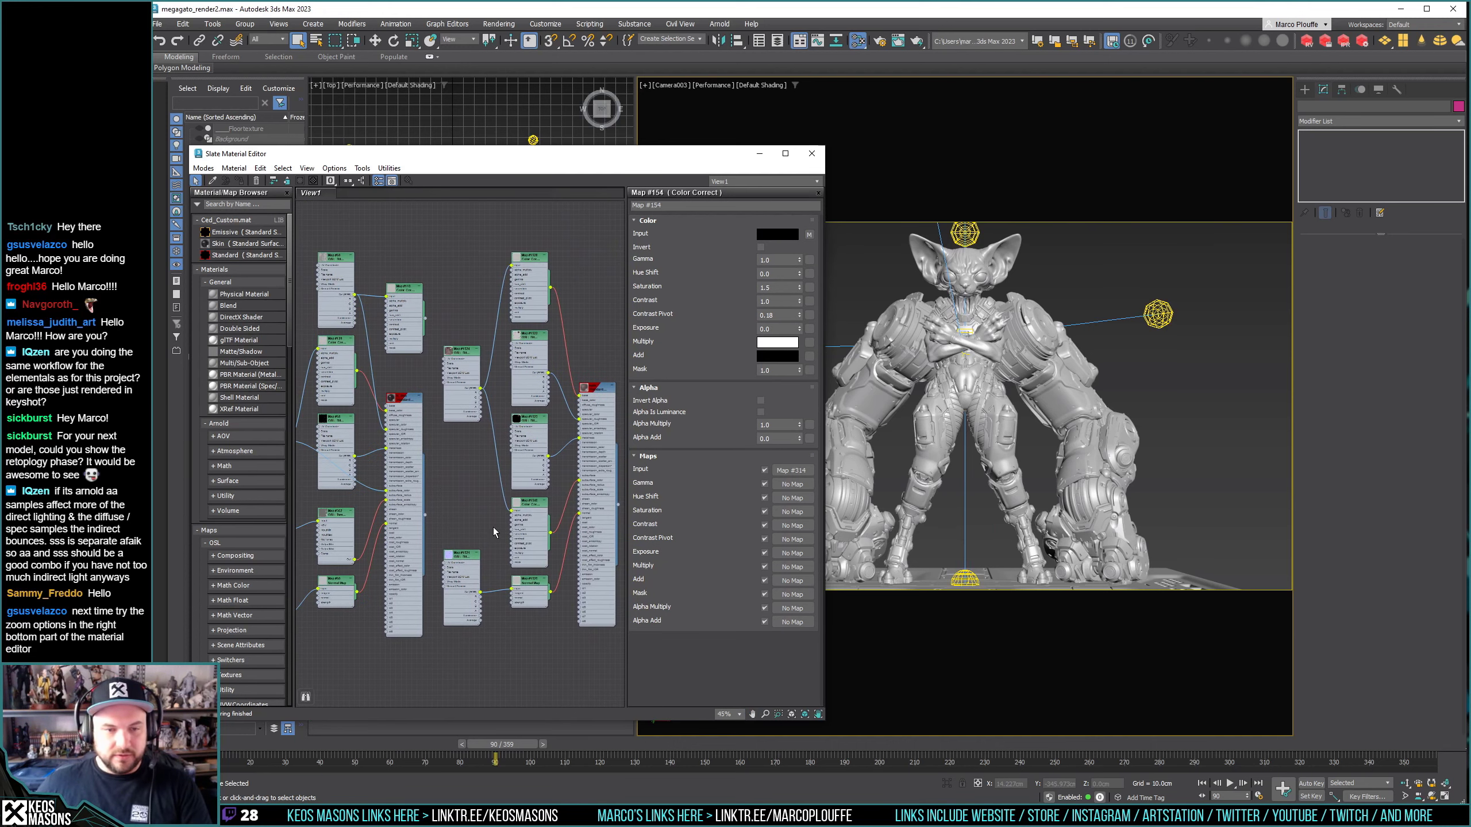
pyautogui.press('l')
# Inspect the settings of the Map #362 Tweak/Levels node.
pyautogui.scroll(1, 494, 534)
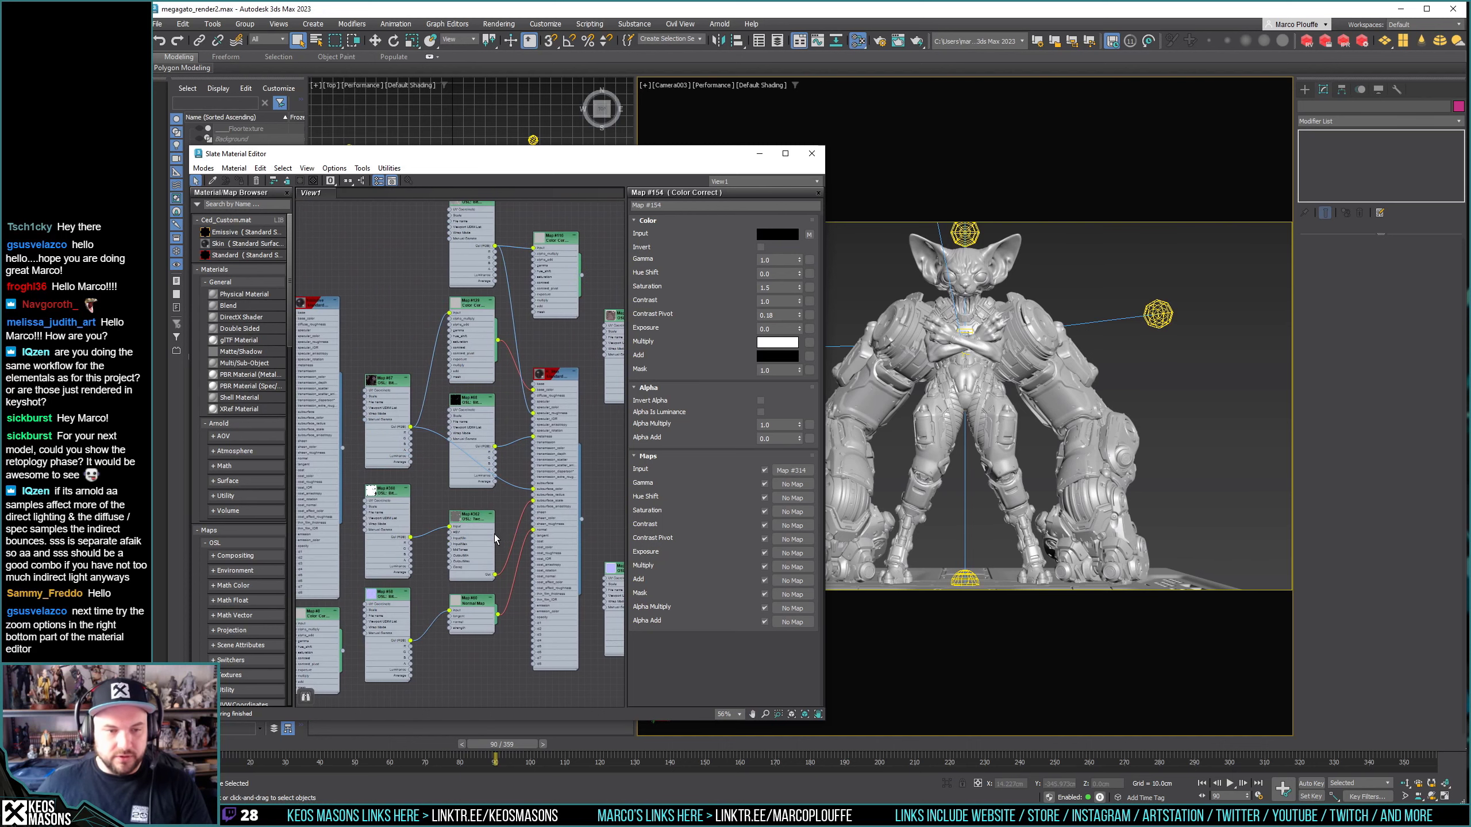
pyautogui.scroll(4, 492, 534)
pyautogui.click(472, 517)
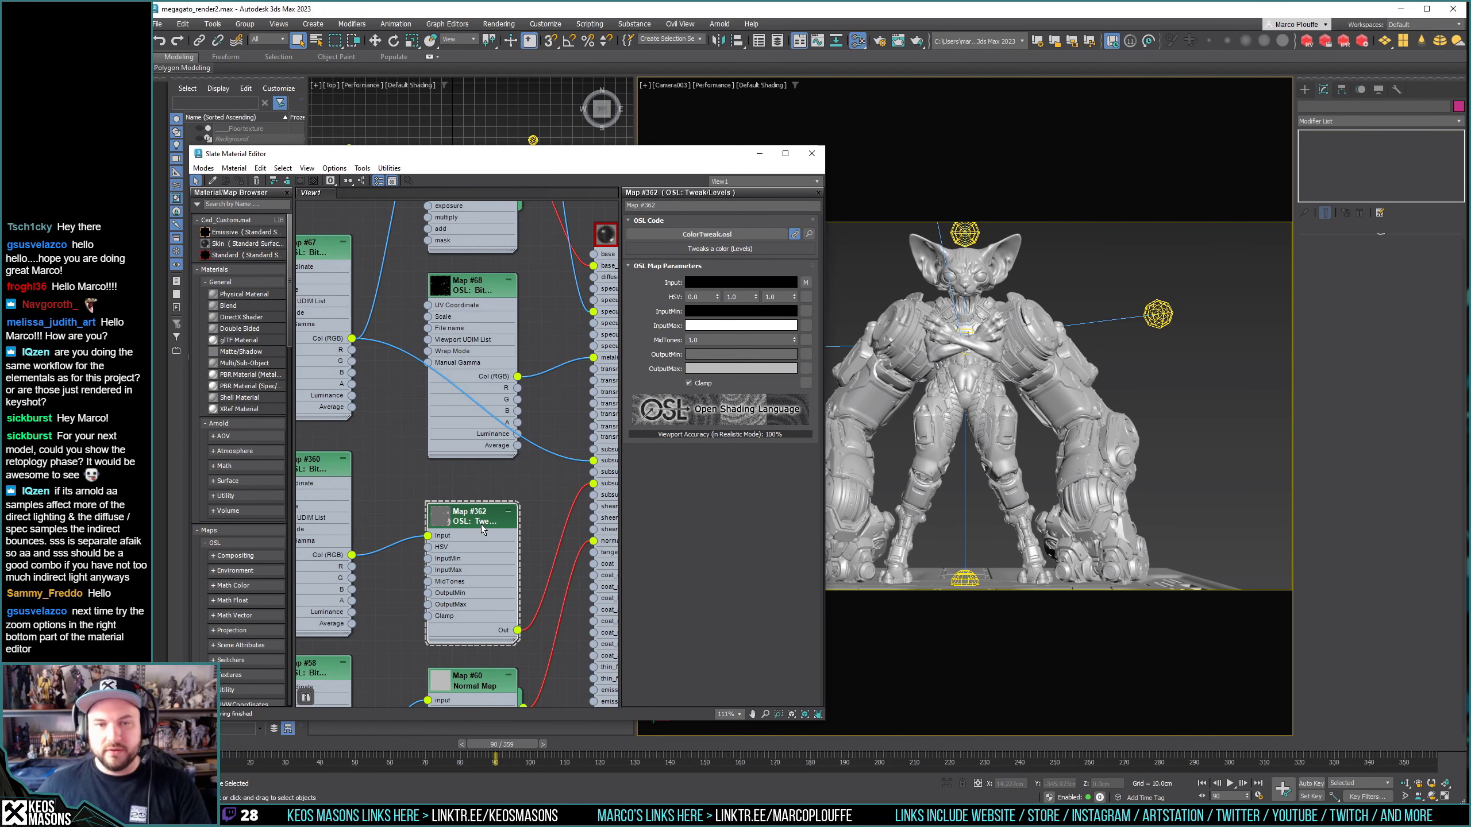
pyautogui.scroll(-4, 481, 528)
pyautogui.scroll(-5, 481, 529)
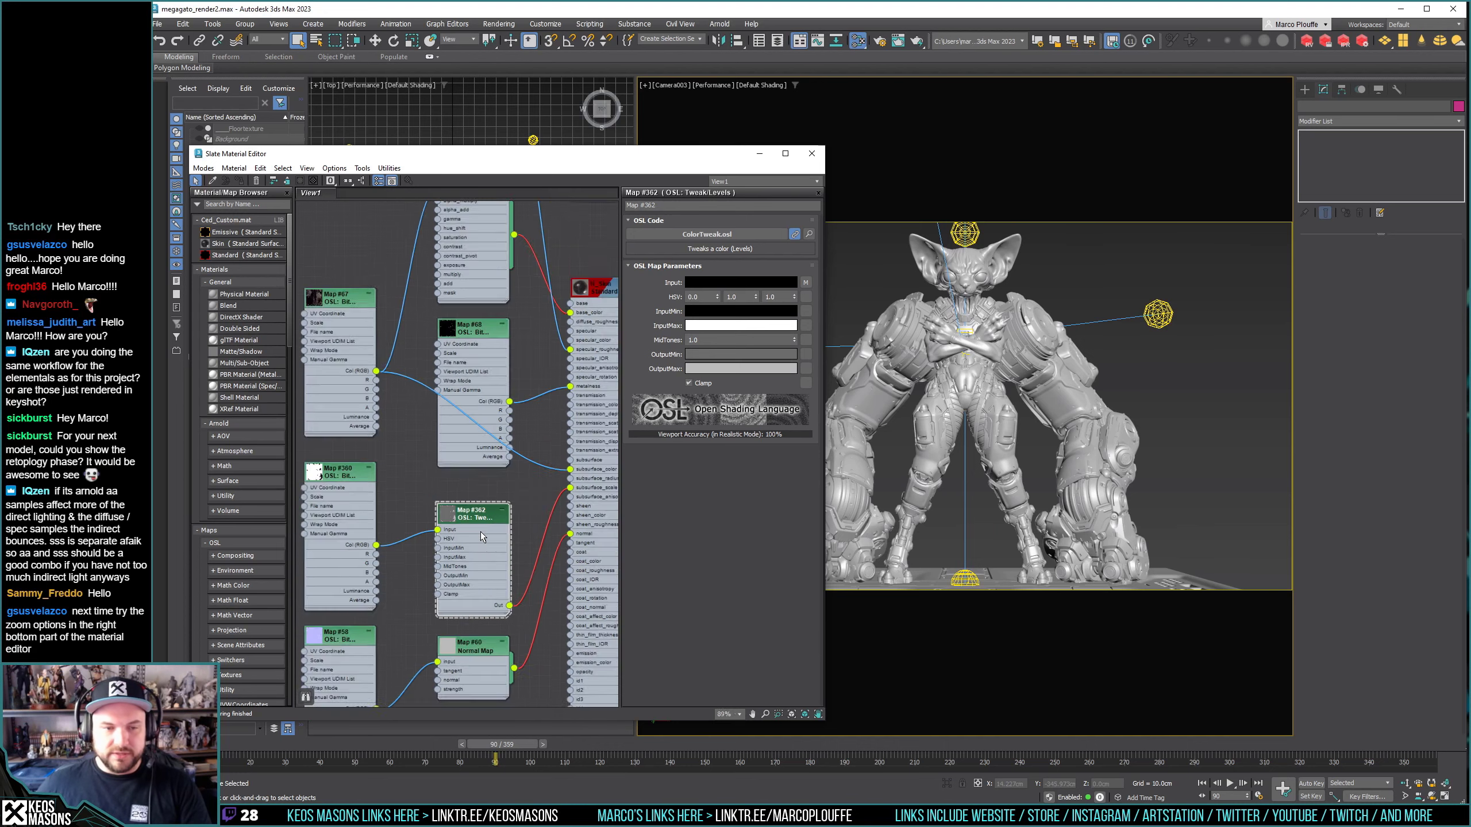
pyautogui.scroll(3, 446, 493)
pyautogui.scroll(3, 446, 493)
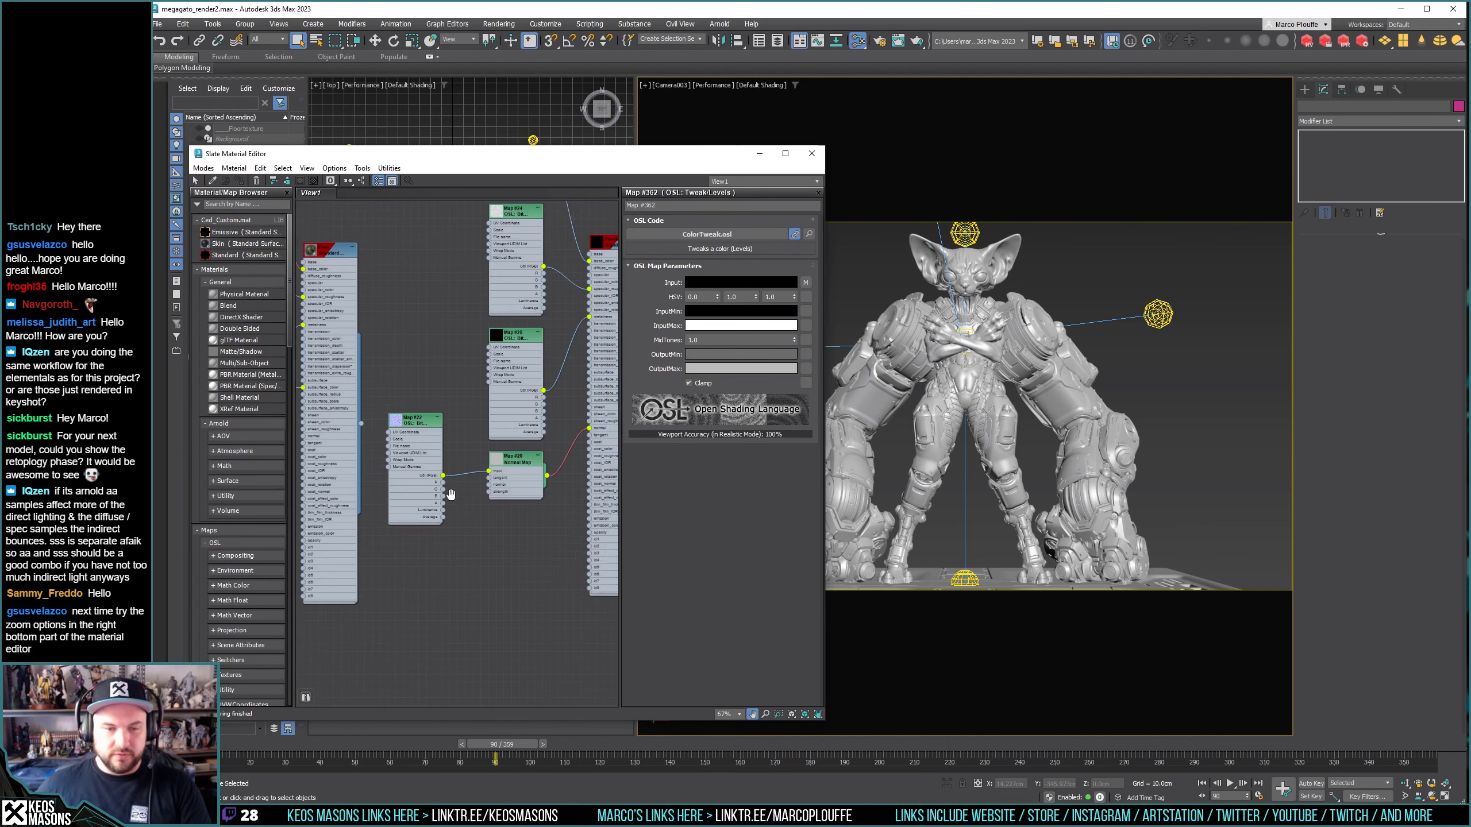
pyautogui.scroll(-2, 446, 493)
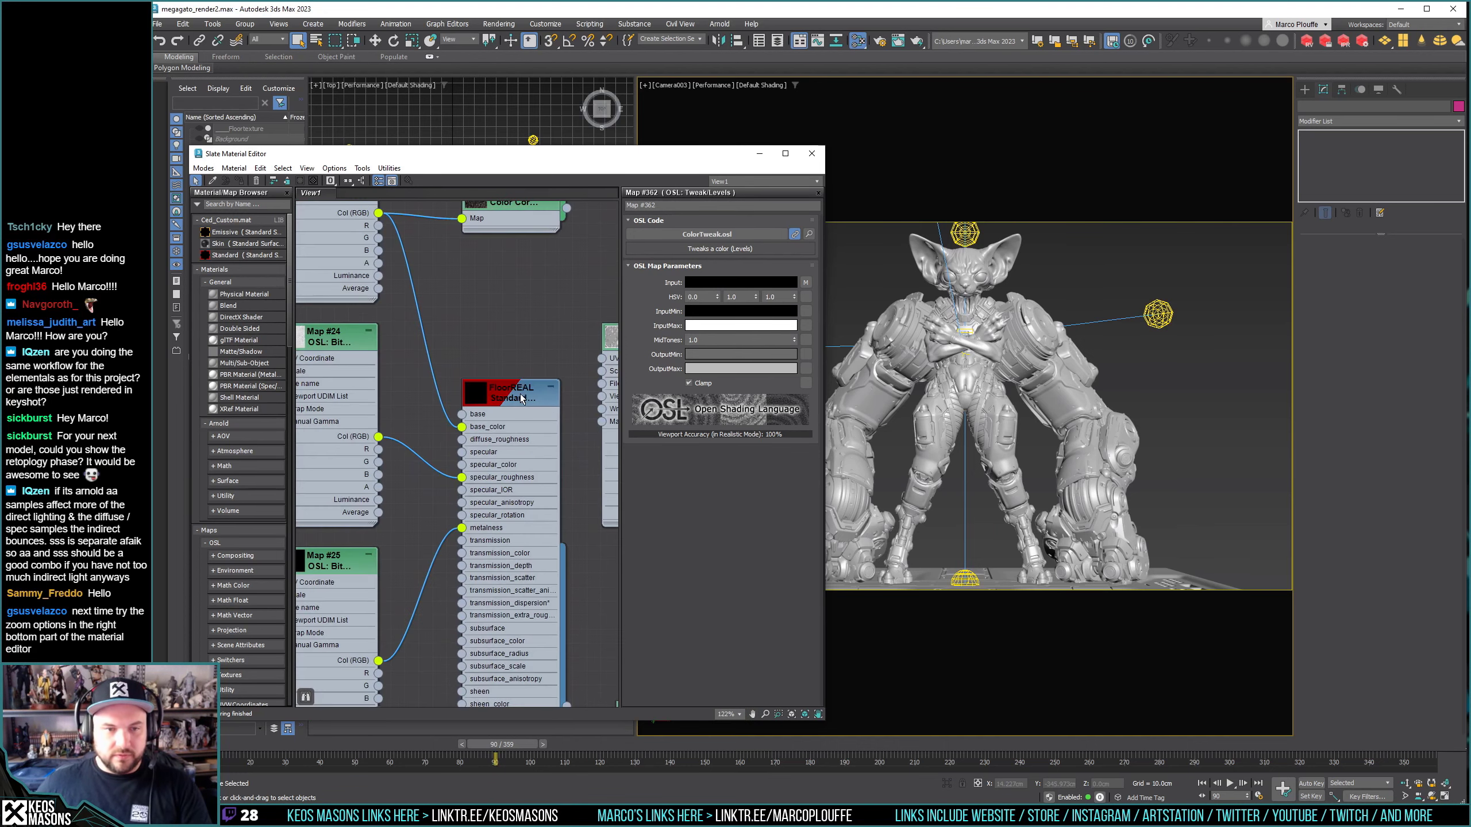
# Centre the Standard material in the graph and select the base object in the scene.
pyautogui.moveTo(451, 511)
pyautogui.mouseDown(button='middle')
pyautogui.moveTo(406, 440)
pyautogui.moveTo(205, 453)
pyautogui.mouseUp(button='middle')
pyautogui.scroll(1, 401, 434)
pyautogui.scroll(2, 481, 420)
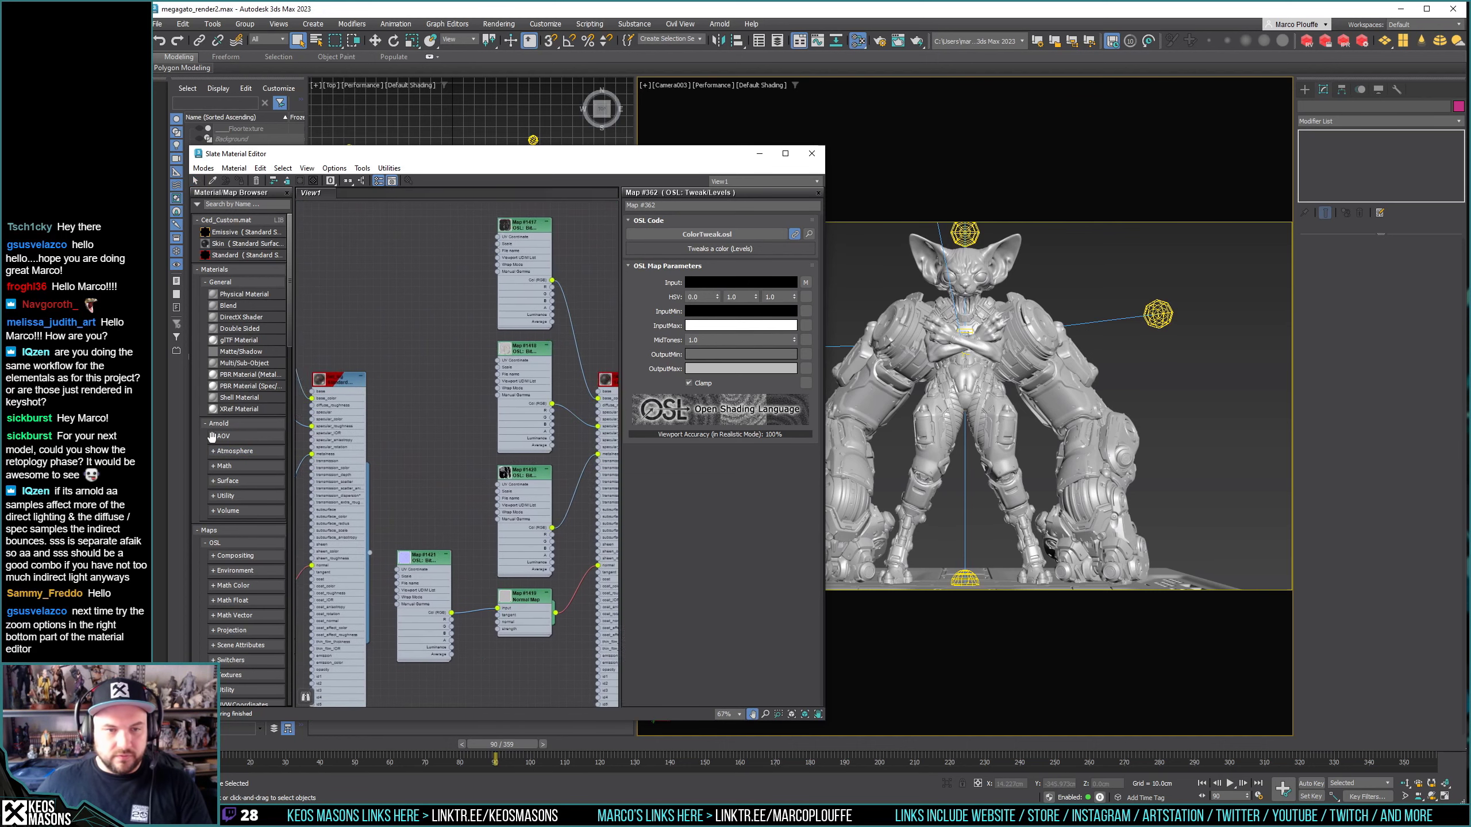
pyautogui.moveTo(481, 419)
pyautogui.mouseDown(button='middle')
pyautogui.moveTo(469, 485)
pyautogui.moveTo(487, 465)
pyautogui.moveTo(469, 382)
pyautogui.mouseUp(button='middle')
pyautogui.click(932, 572)
pyautogui.scroll(-1, 401, 474)
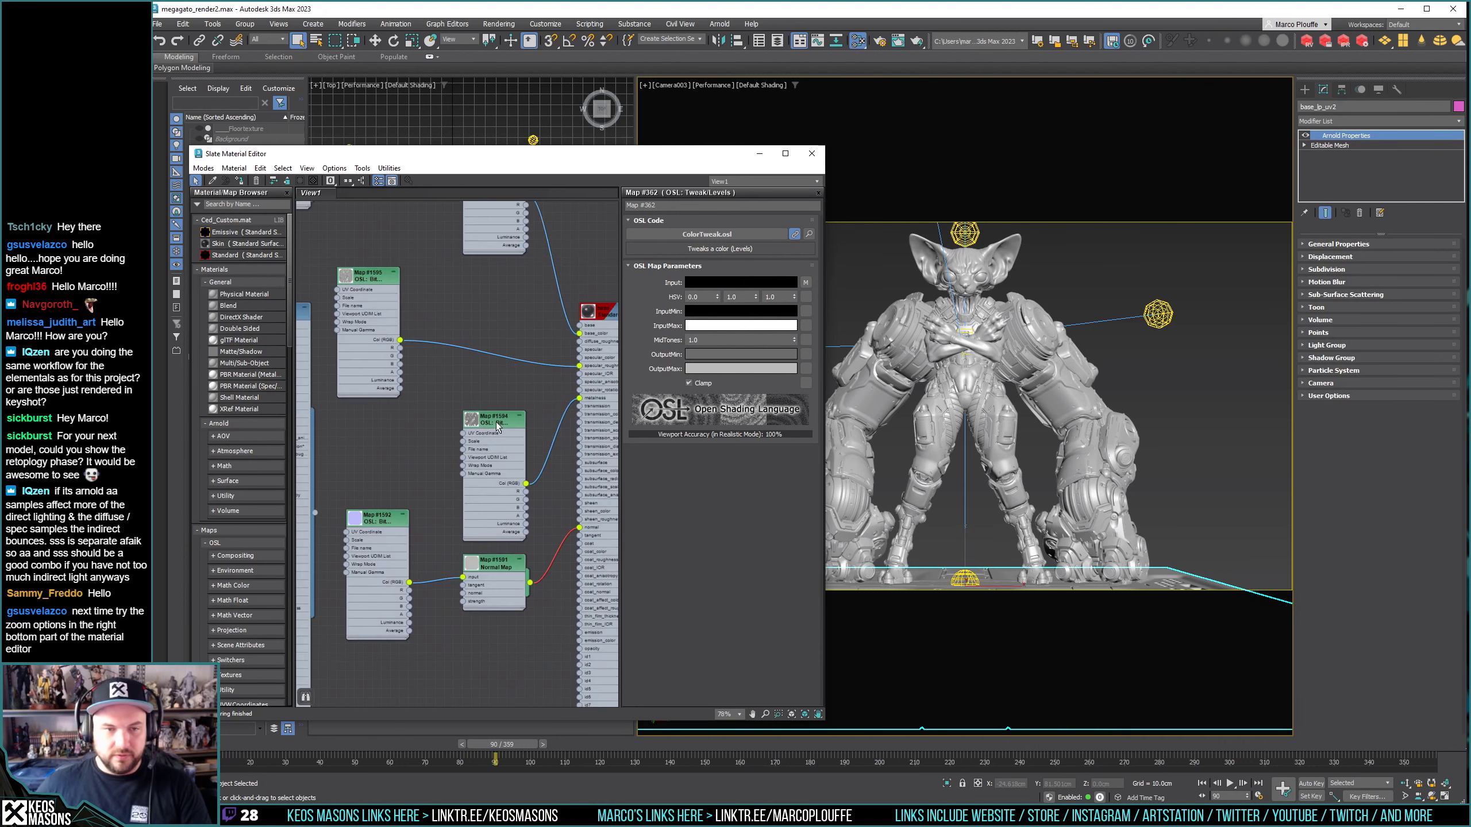
# Add an OSL Tweak/Levels node (Map #1641) between Map #1595's colour and specular_roughness.
pyautogui.rightClick(470, 382)
pyautogui.moveTo(506, 404)
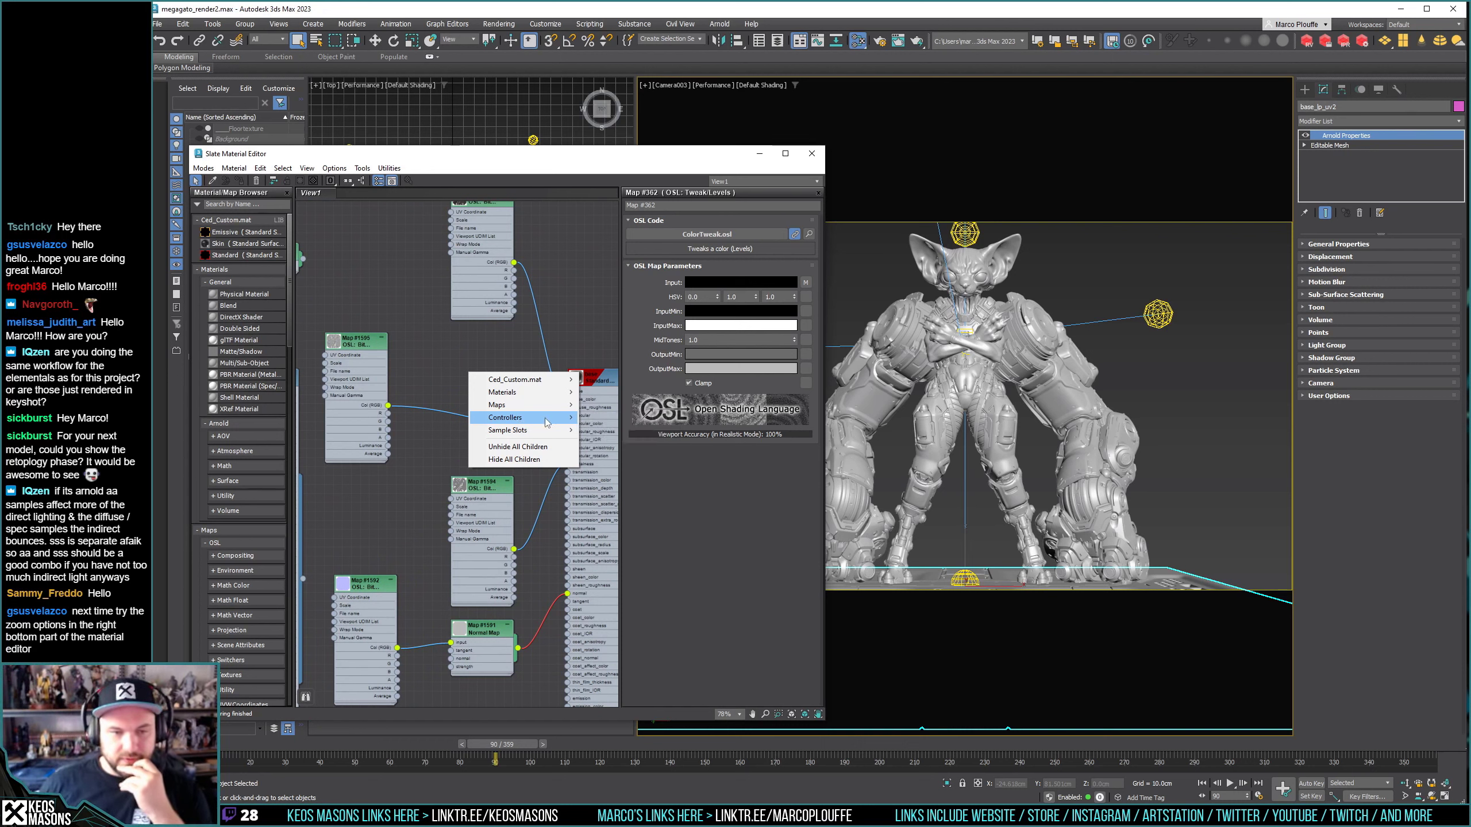
pyautogui.moveTo(609, 405)
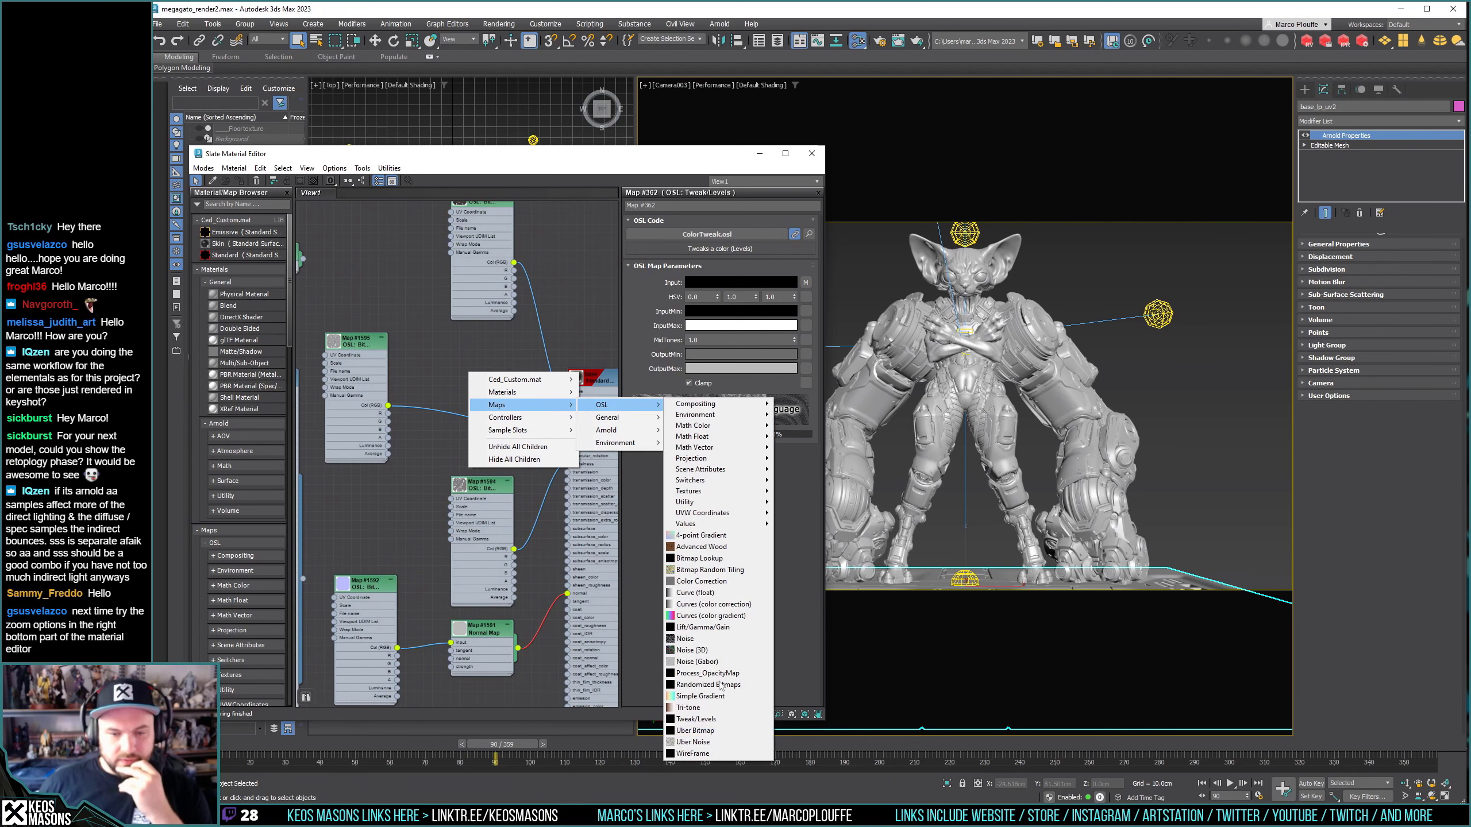
pyautogui.click(712, 719)
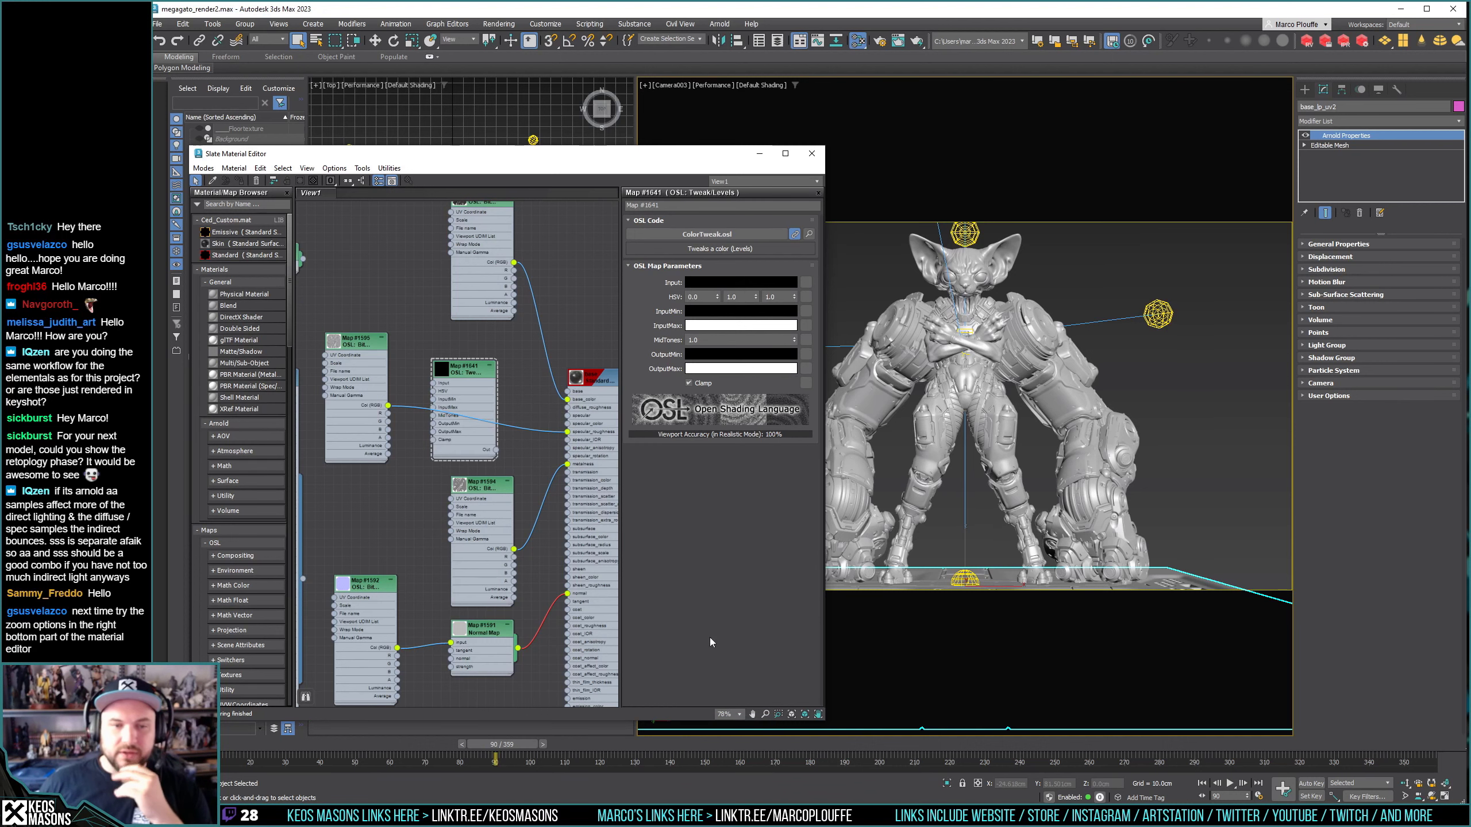
pyautogui.moveTo(455, 365); pyautogui.dragTo(473, 348)
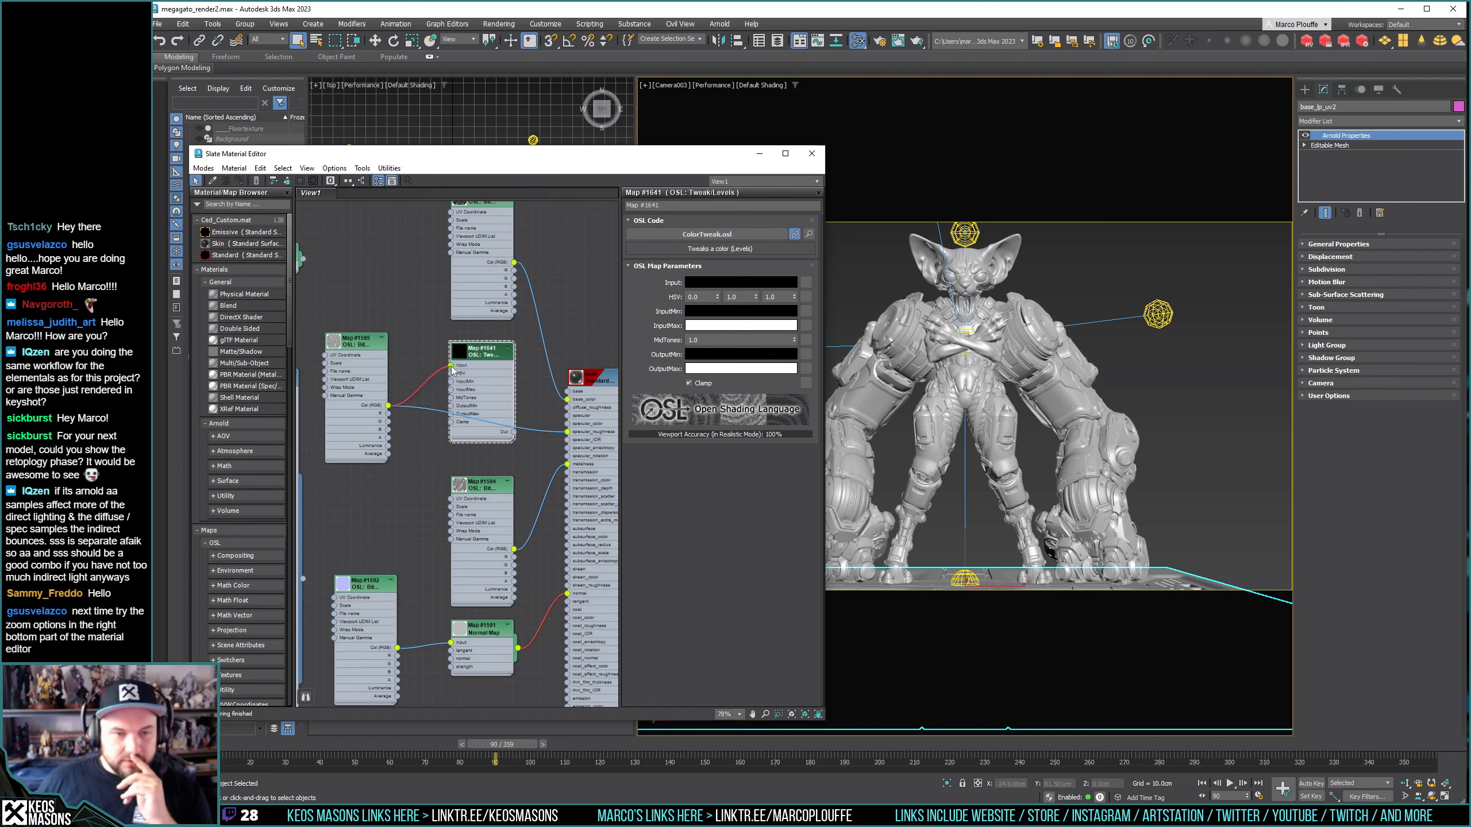
pyautogui.moveTo(387, 405); pyautogui.dragTo(451, 364)
pyautogui.moveTo(513, 433); pyautogui.dragTo(568, 433)
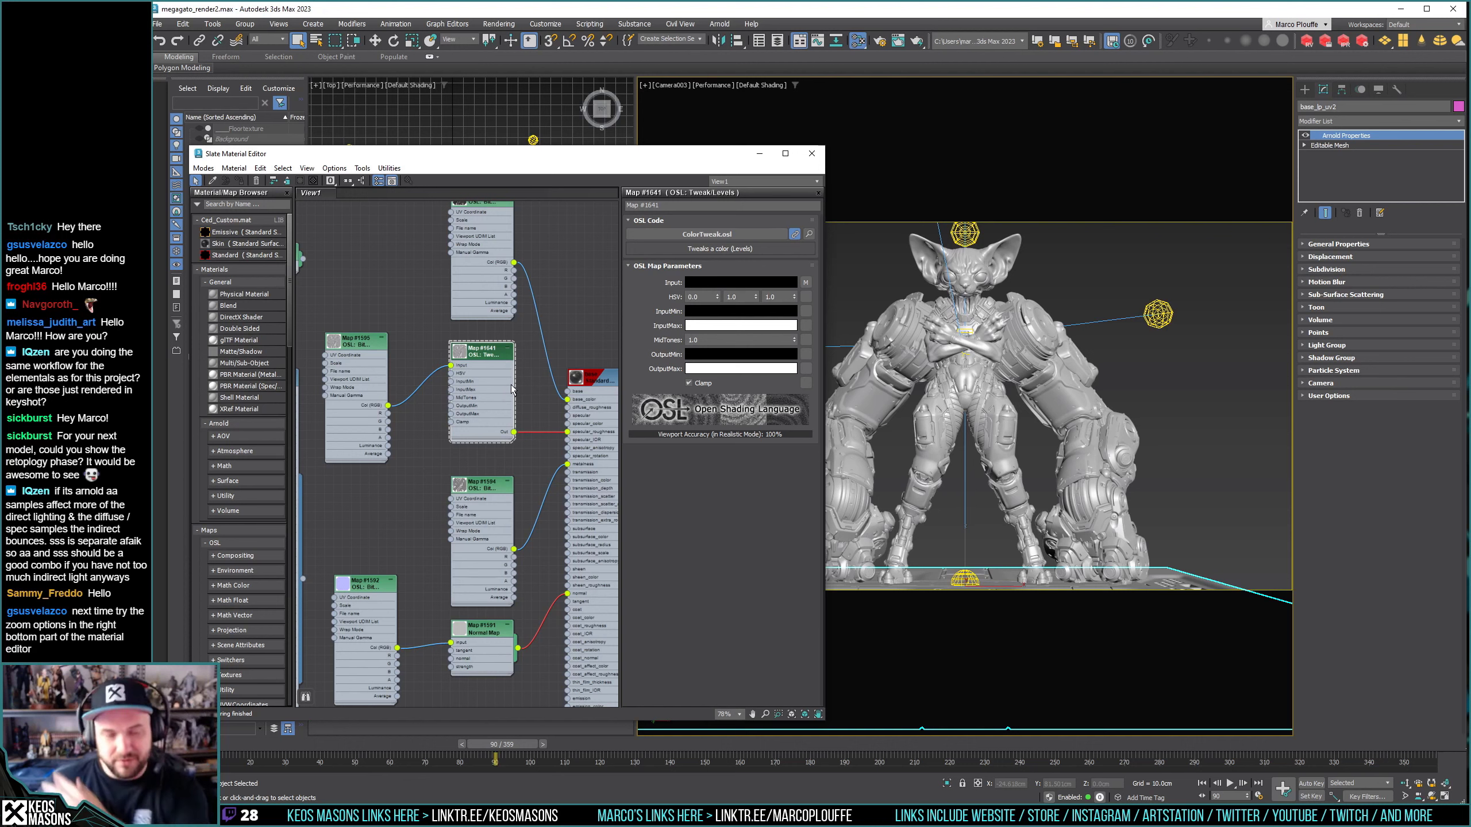
# Raise the levels OutputMin to 0.275 grey and render the camera view.
pyautogui.click(725, 354)
pyautogui.moveTo(577, 213); pyautogui.dragTo(728, 206)
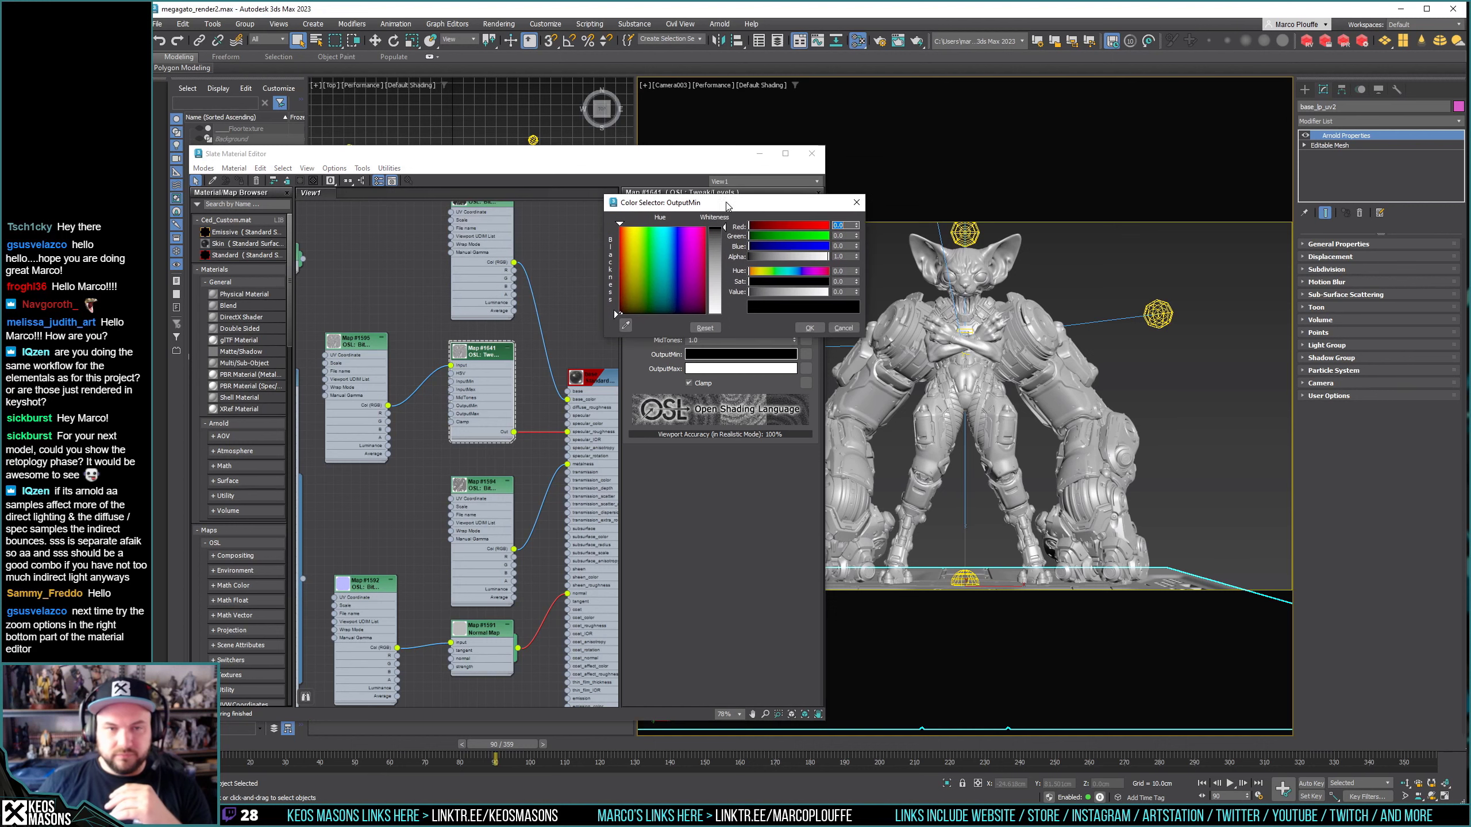
pyautogui.click(717, 239)
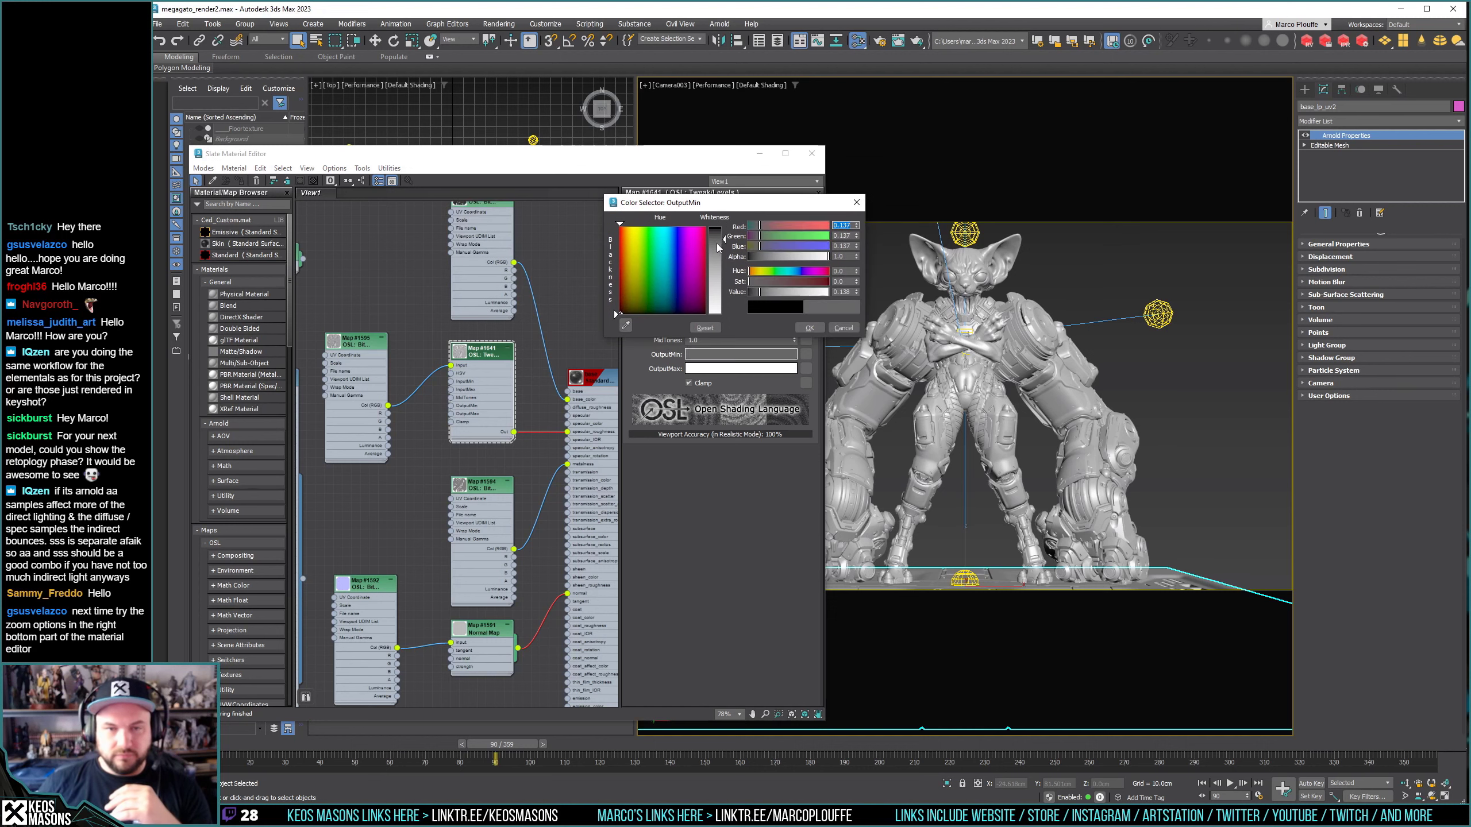
pyautogui.click(717, 251)
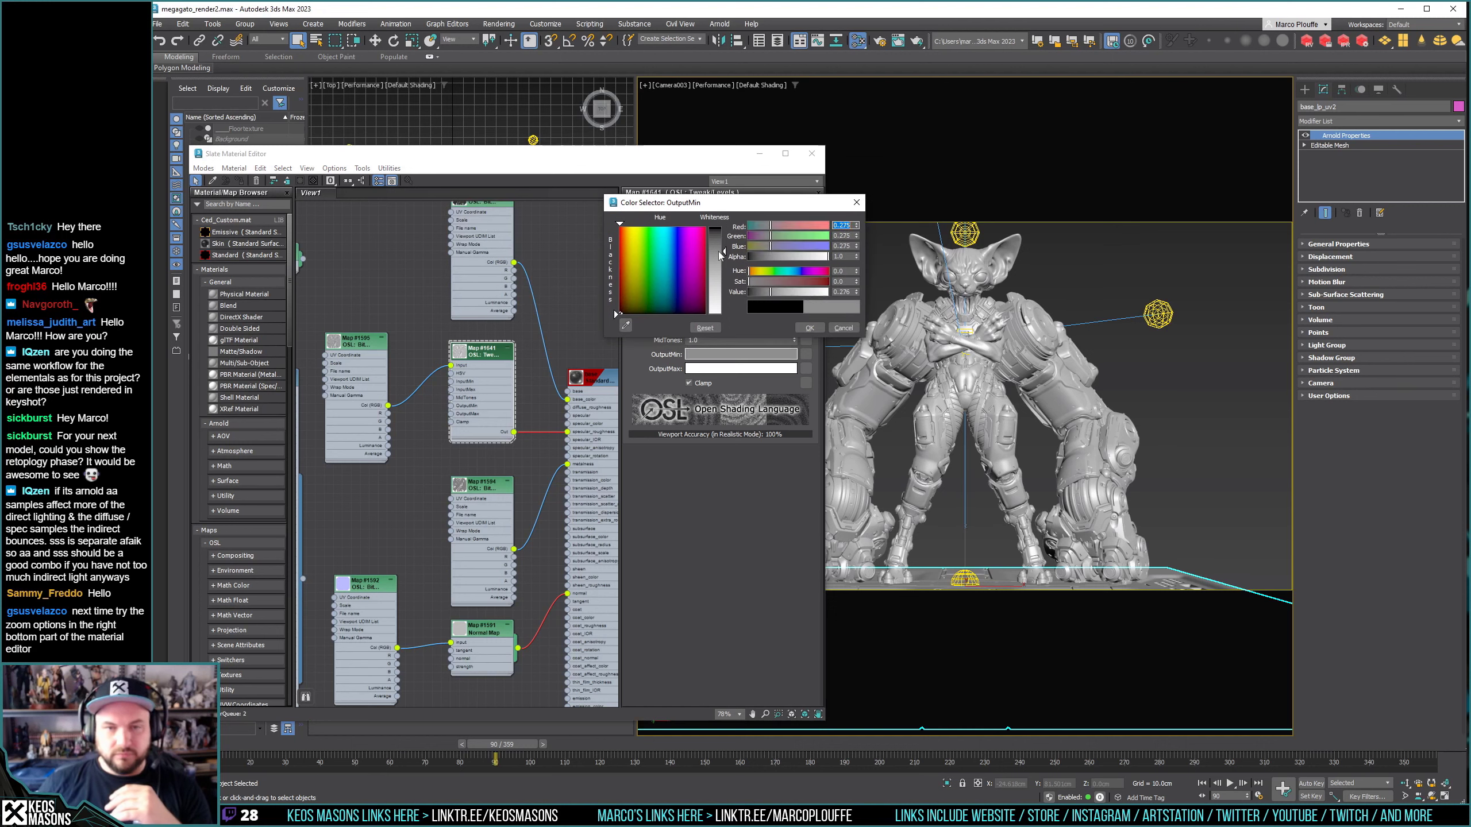
pyautogui.click(809, 329)
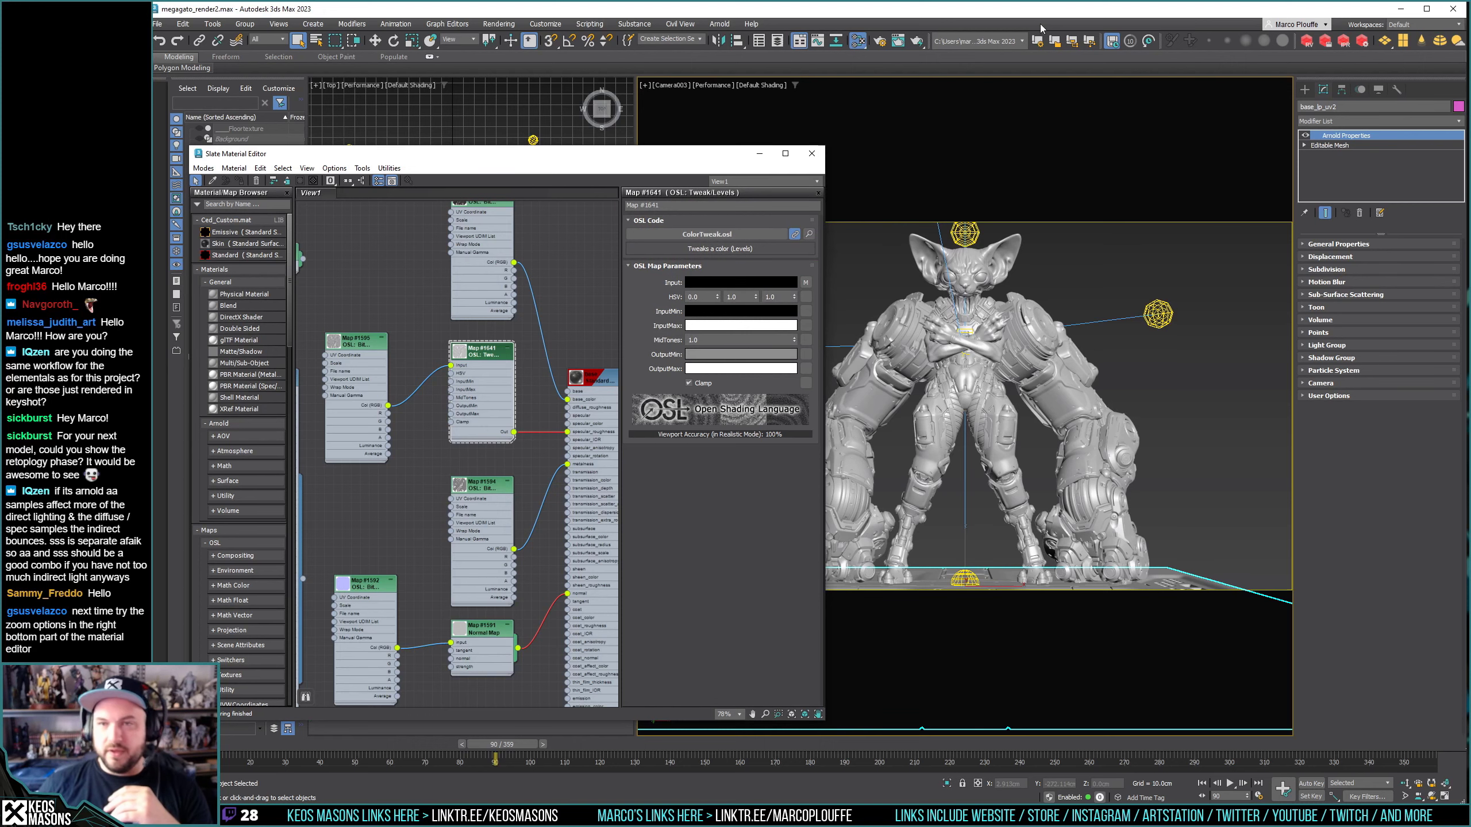
pyautogui.click(918, 41)
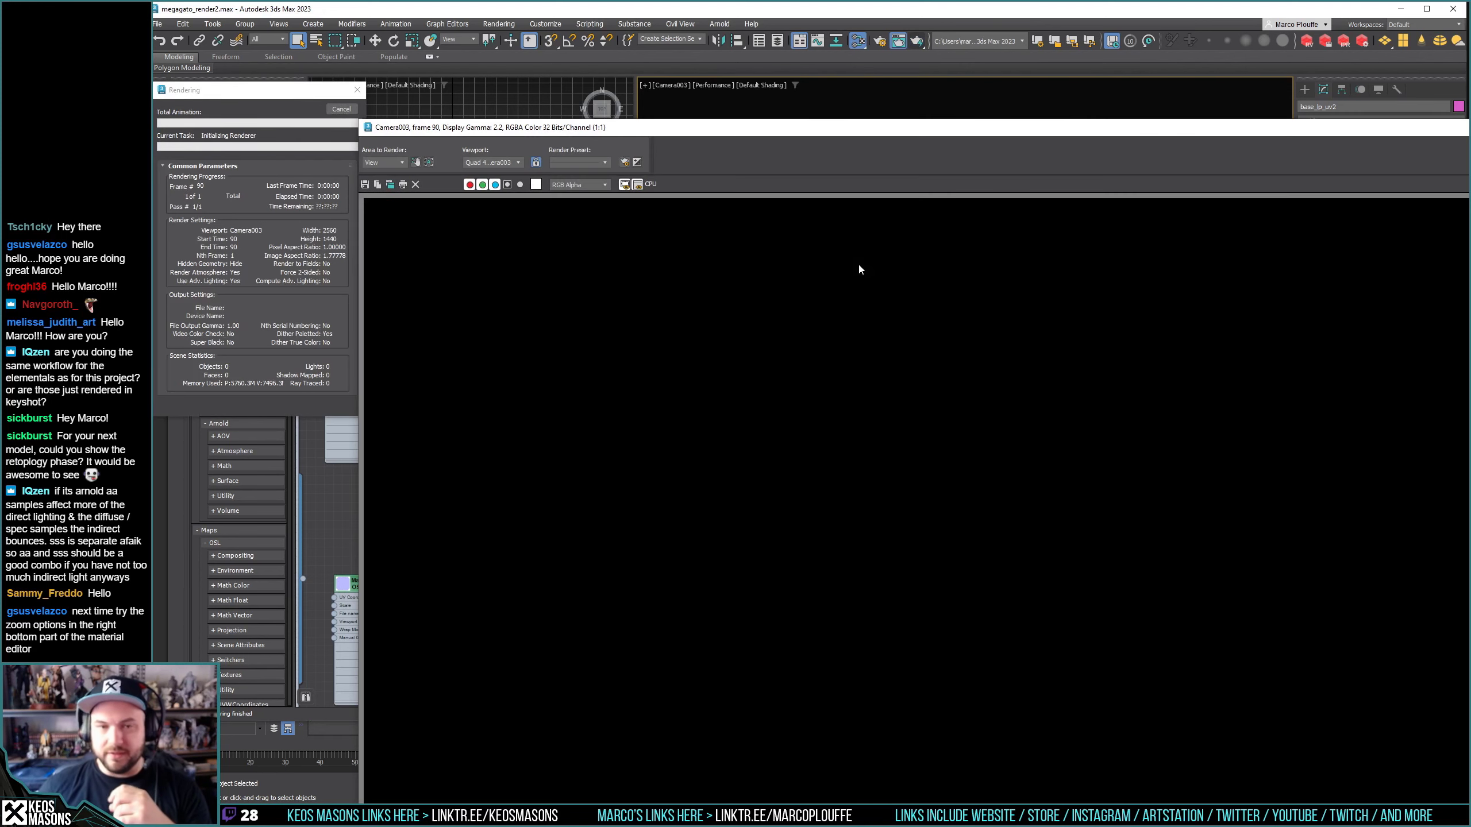
# Reposition the render window, then start and cancel another render.
pyautogui.moveTo(741, 138); pyautogui.dragTo(541, 65)
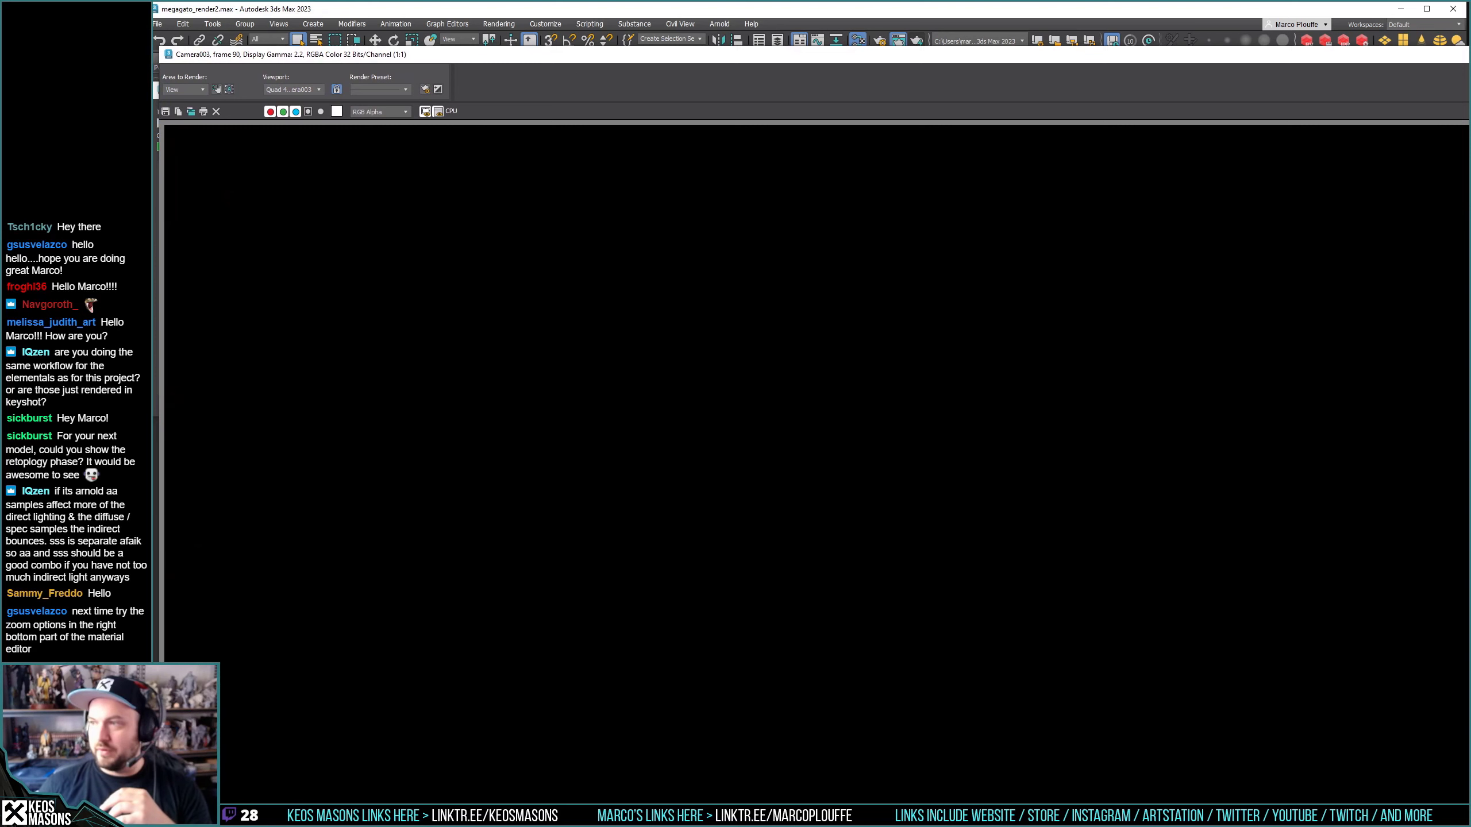
pyautogui.hotkey('shift', 'q')
pyautogui.click(355, 110)
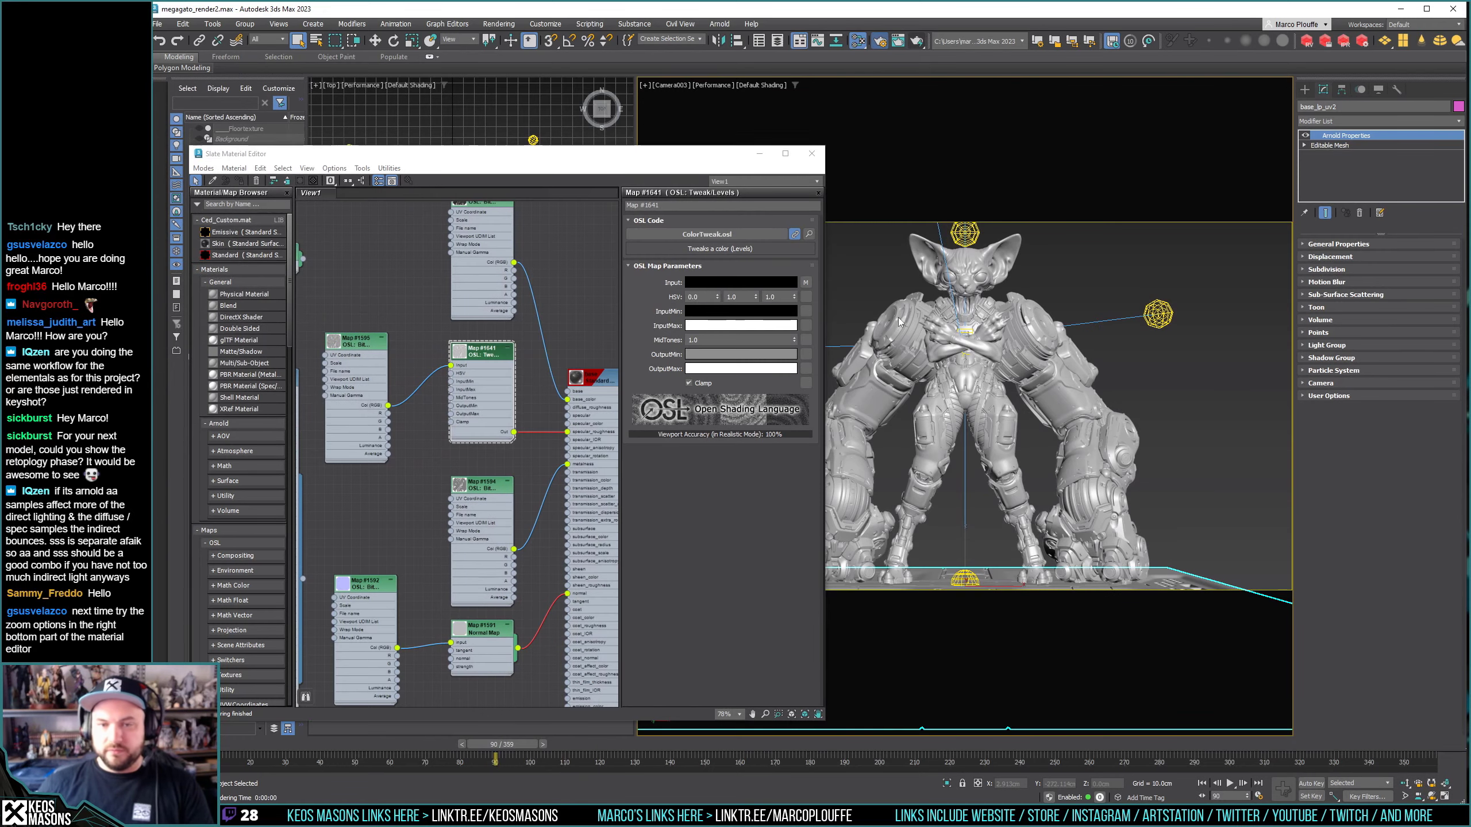
# Render Camera003 at 1600 × 900 output size, then close the finished render.
pyautogui.click(879, 41)
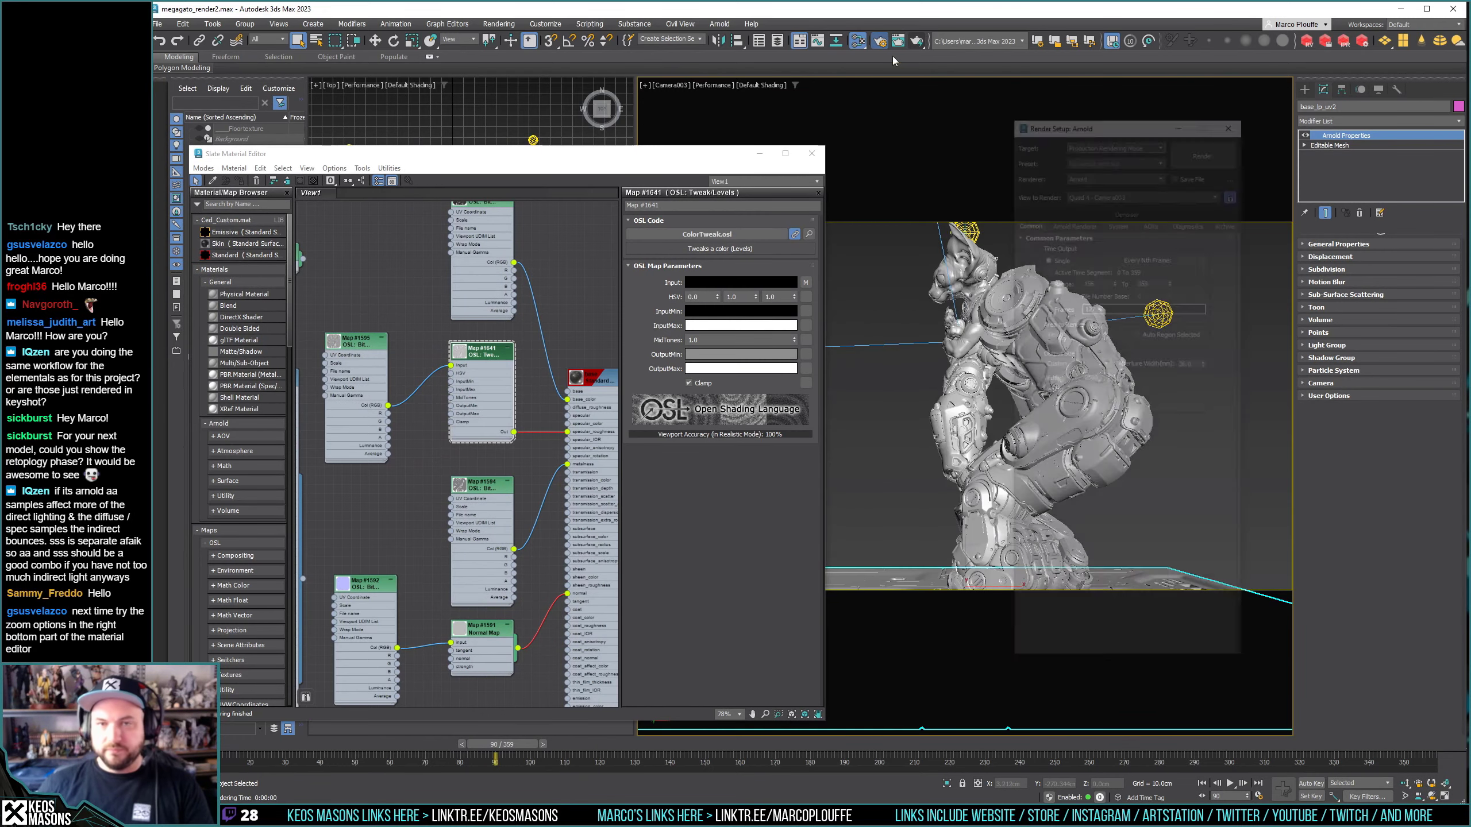
pyautogui.write('900')
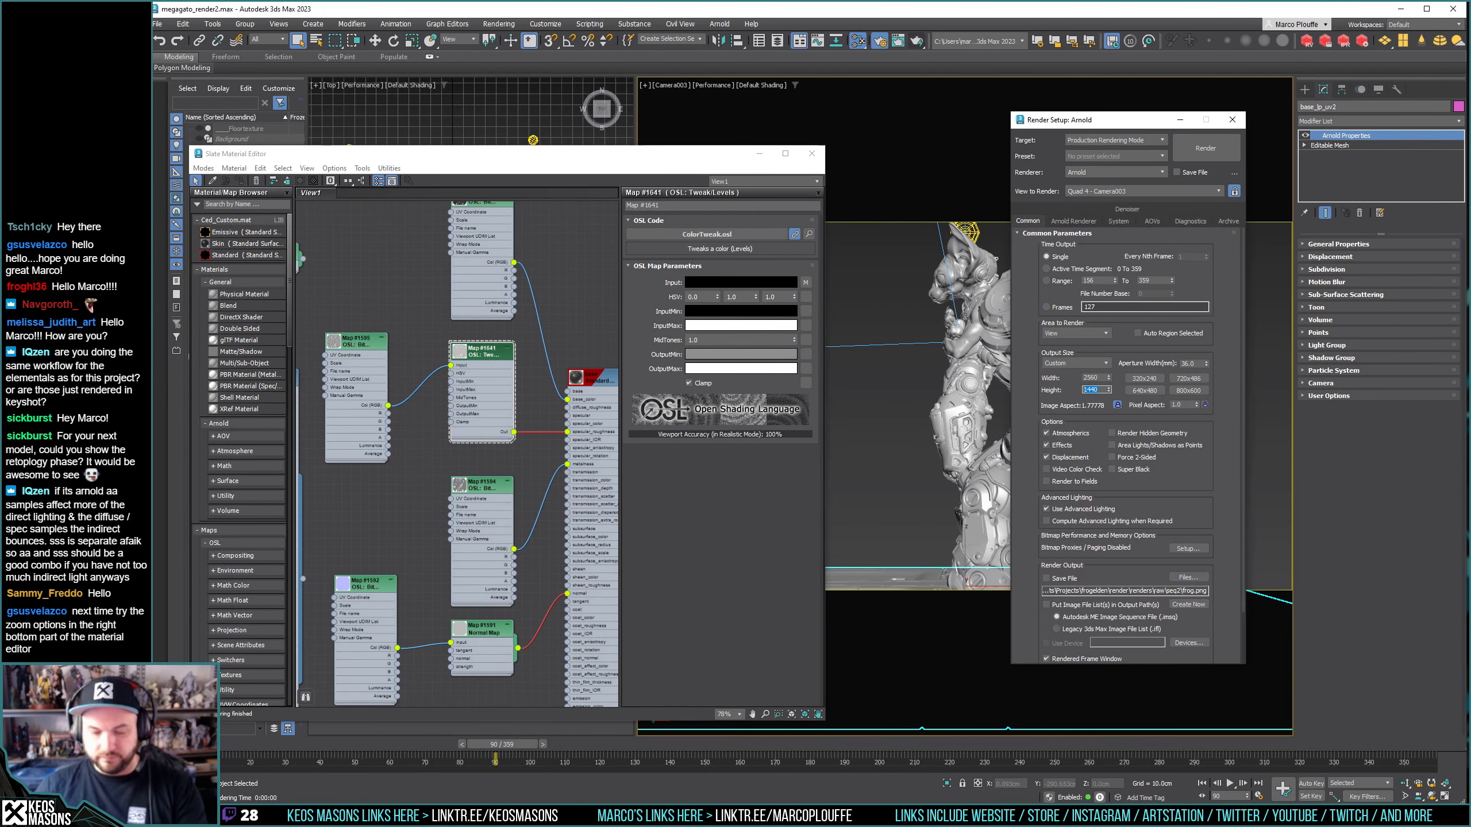
pyautogui.press('Return')
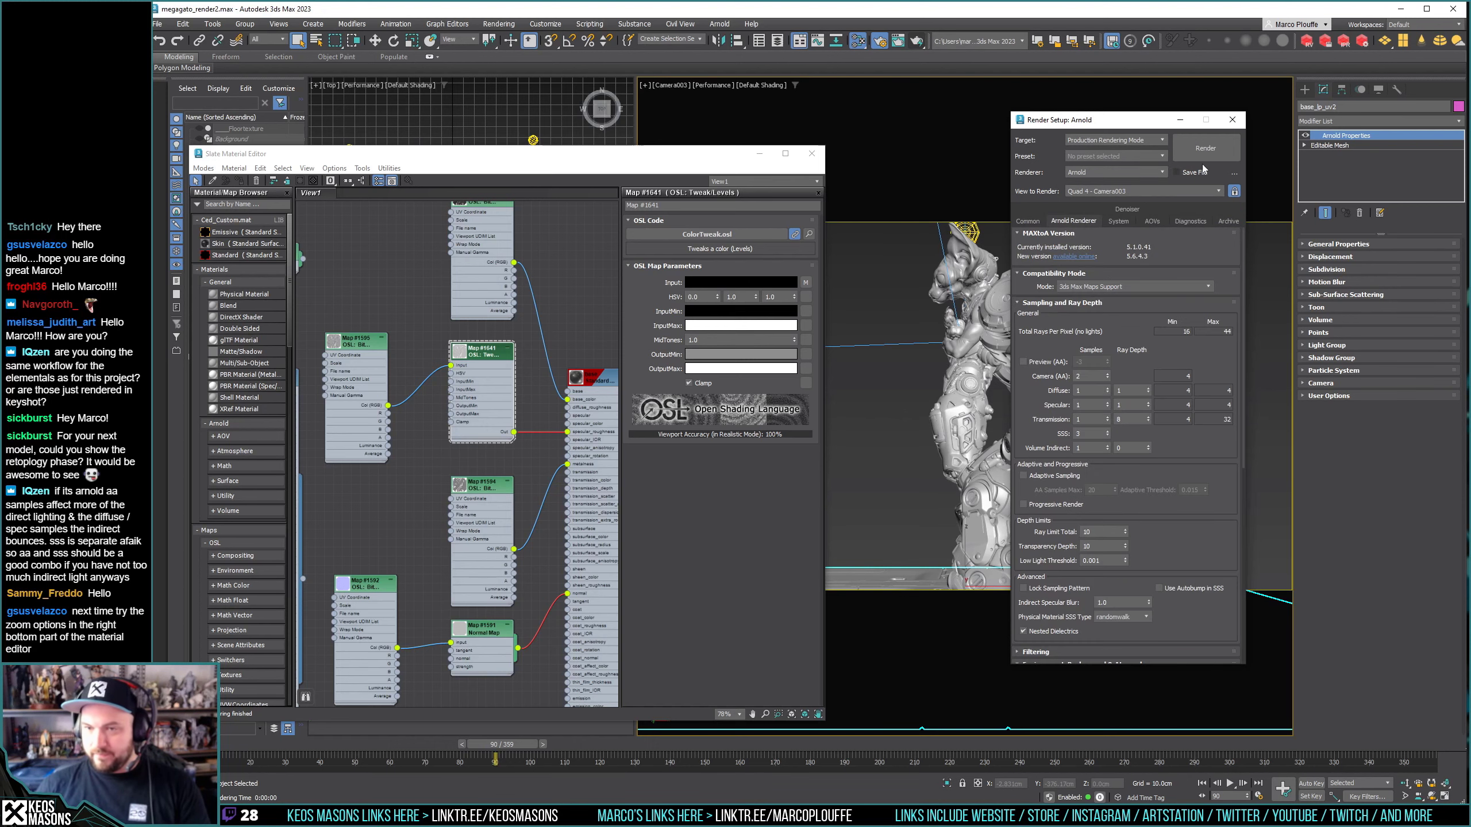
pyautogui.click(1231, 120)
pyautogui.hotkey('shift', 'q')
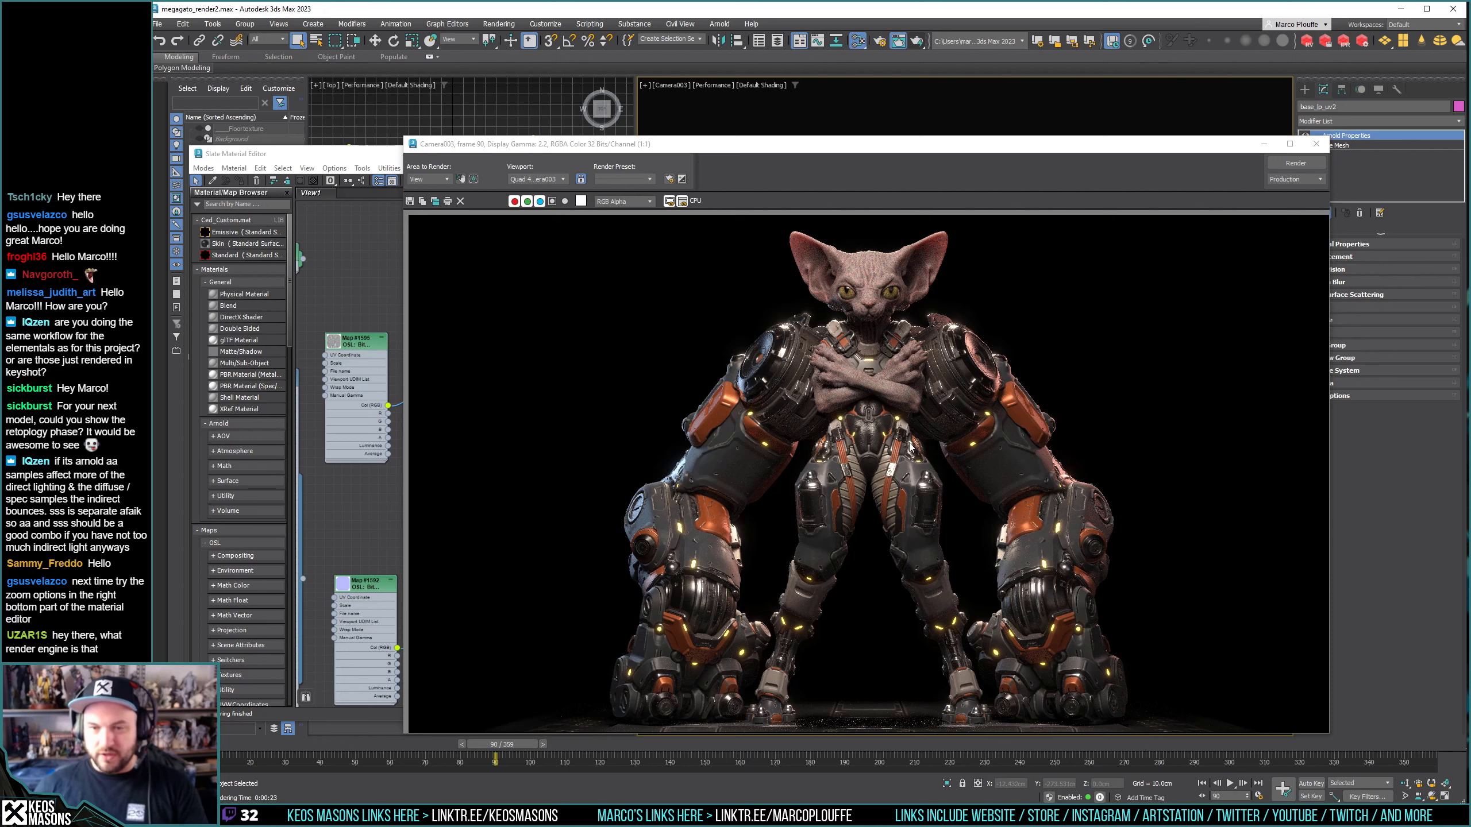
pyautogui.click(1315, 144)
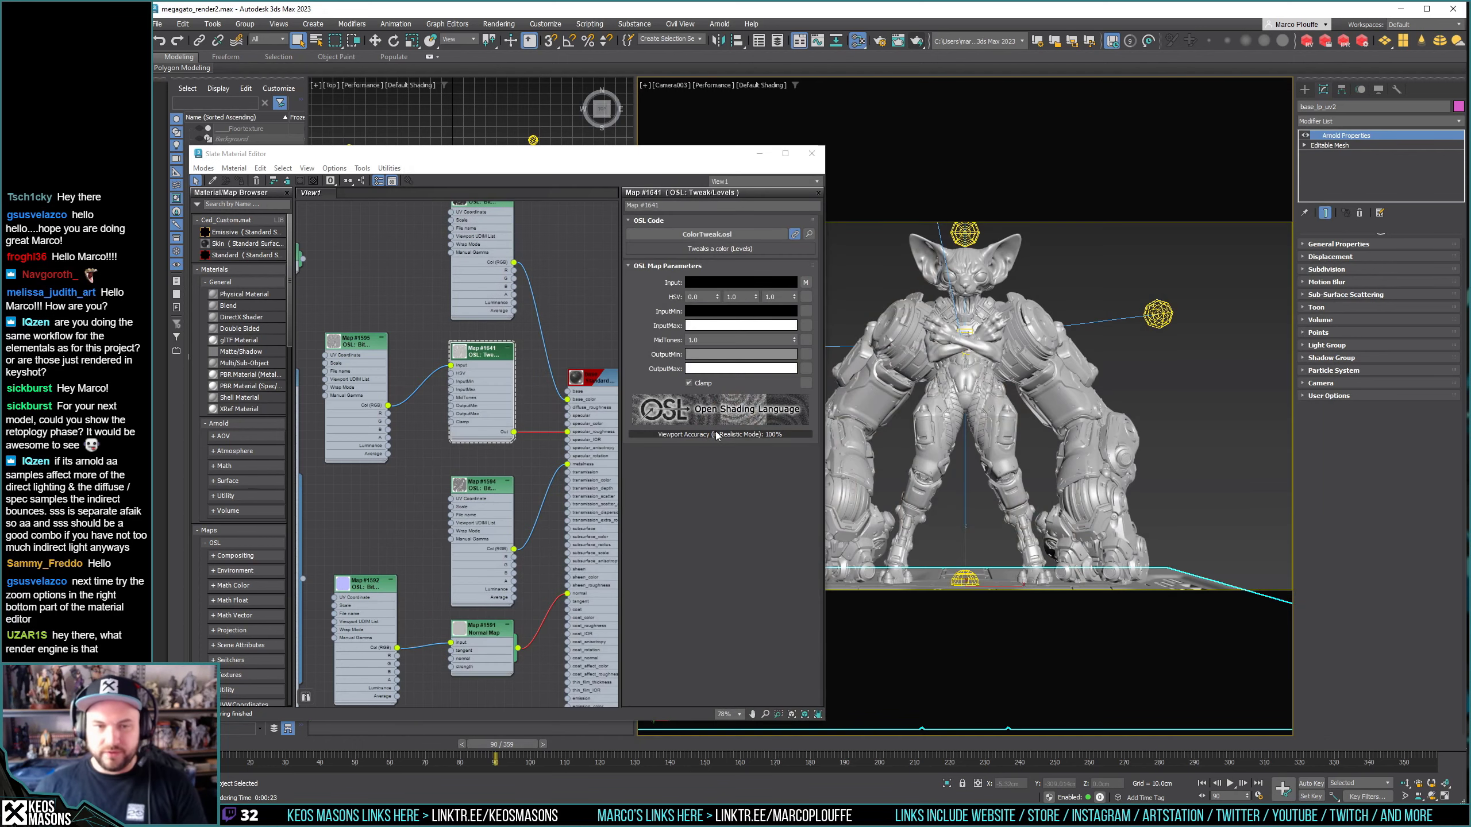
# Save the 3ds Max scene via File > Save and return to the test-render folder.
pyautogui.hotkey('alt', 'Tab')
pyautogui.click(345, 544)
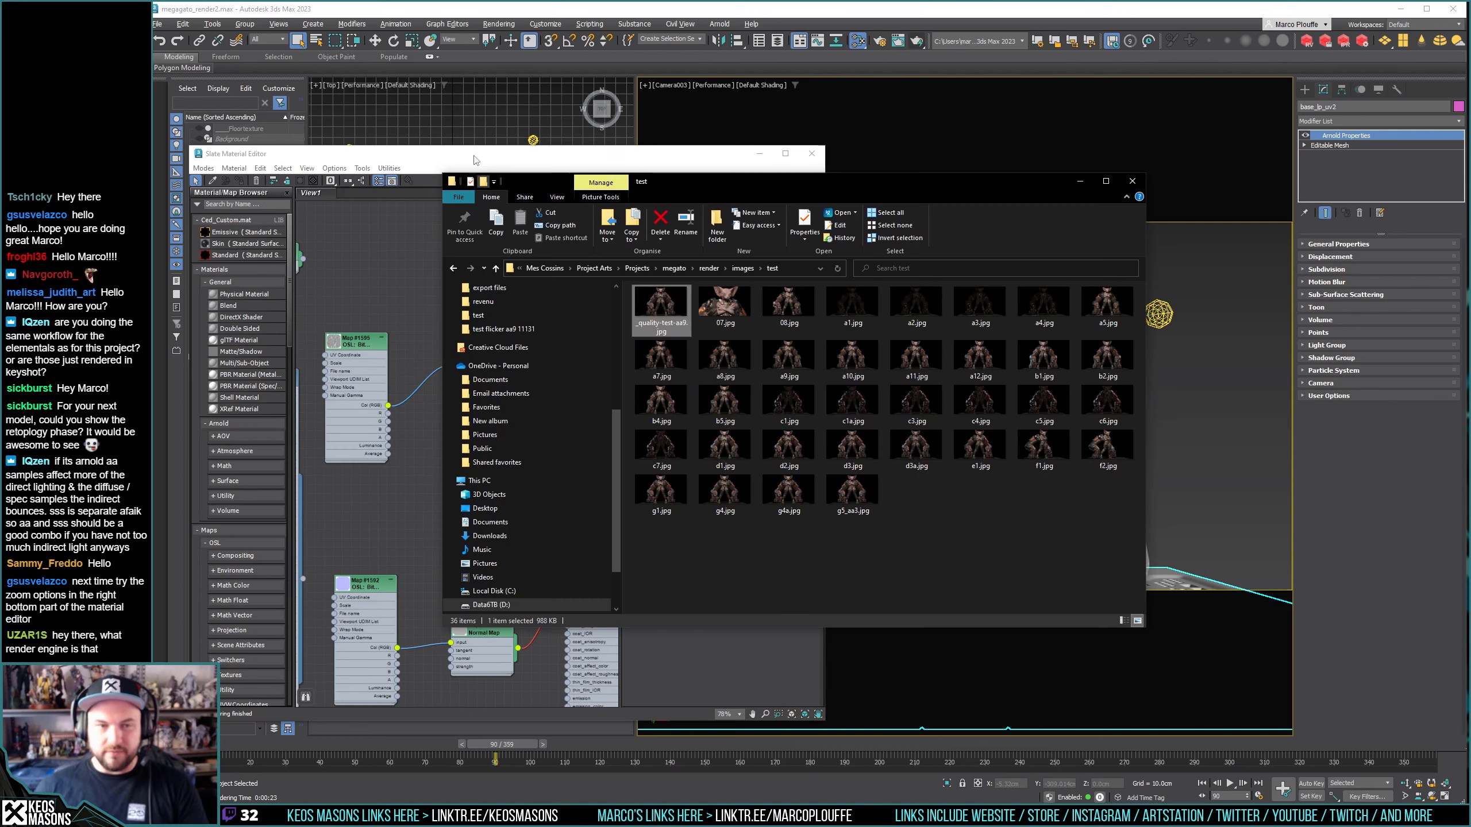
pyautogui.click(157, 24)
pyautogui.click(168, 124)
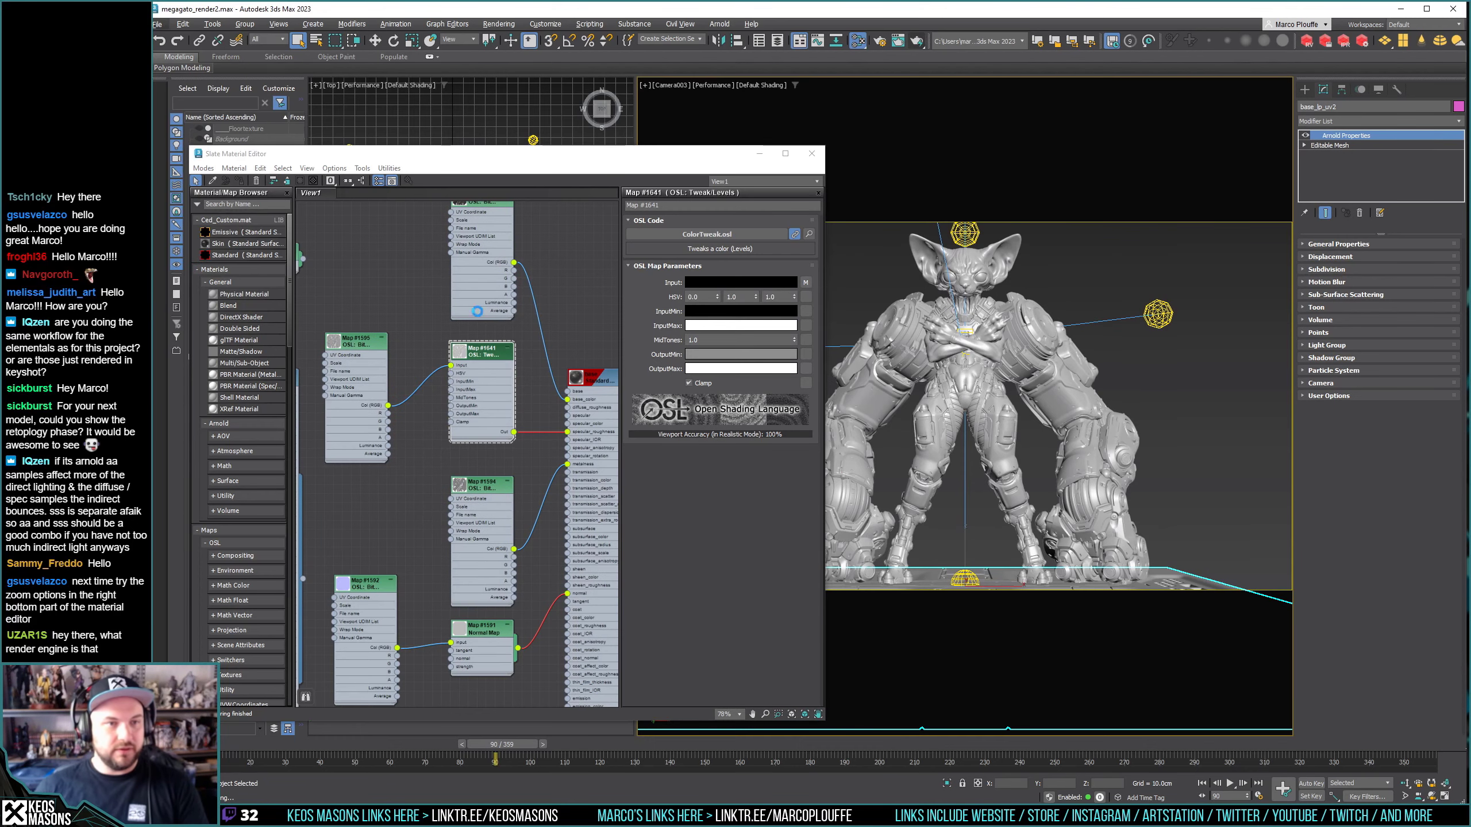
pyautogui.hotkey('alt', 'Tab')
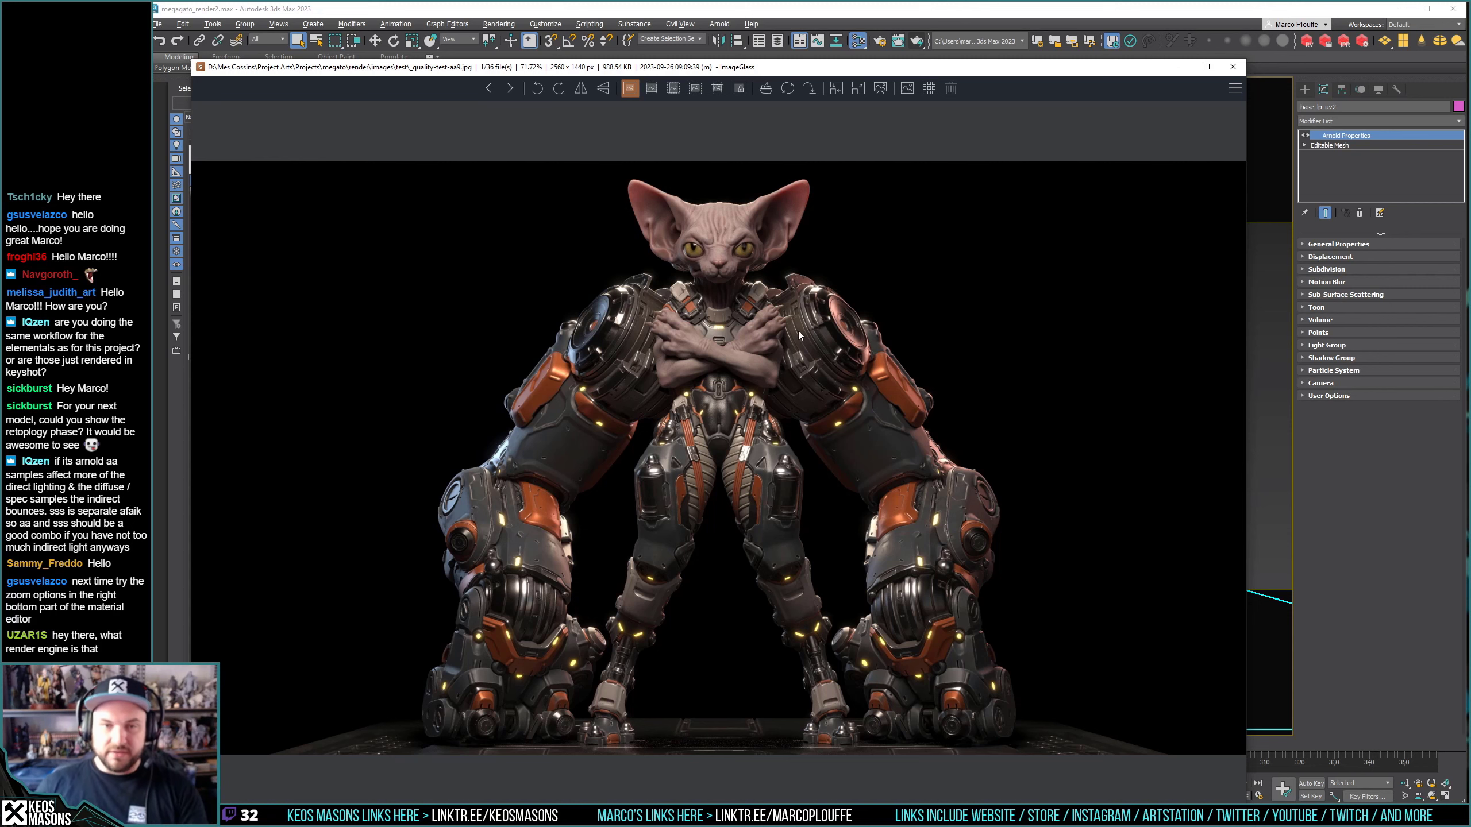
# View _quality-test-aa9.jpg at 100% and pan over the mech's legs, arms and the cat's head.
pyautogui.doubleClick(754, 340)
pyautogui.moveTo(754, 340); pyautogui.dragTo(714, 339)
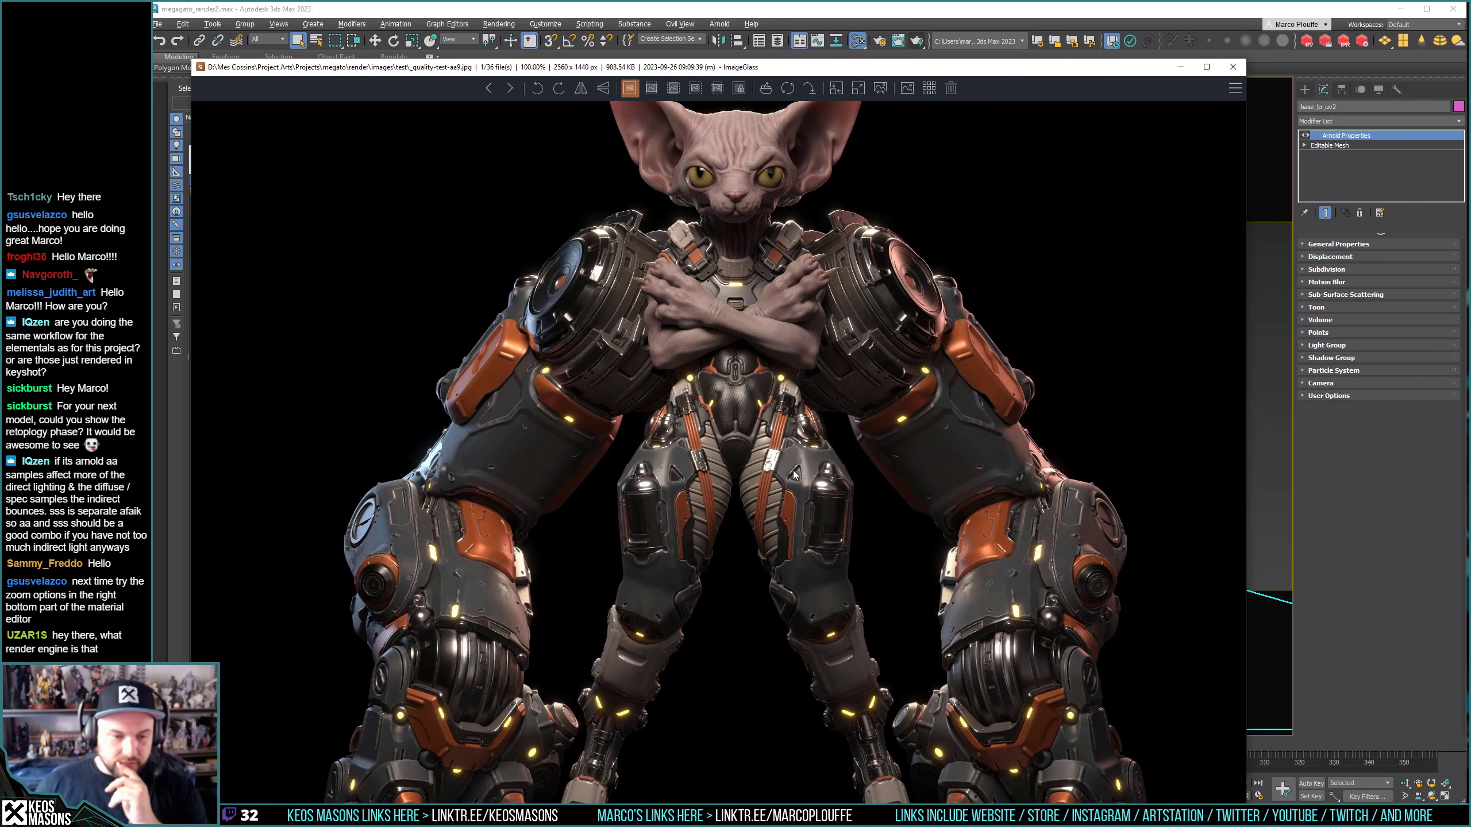
pyautogui.moveTo(775, 391); pyautogui.dragTo(696, 325)
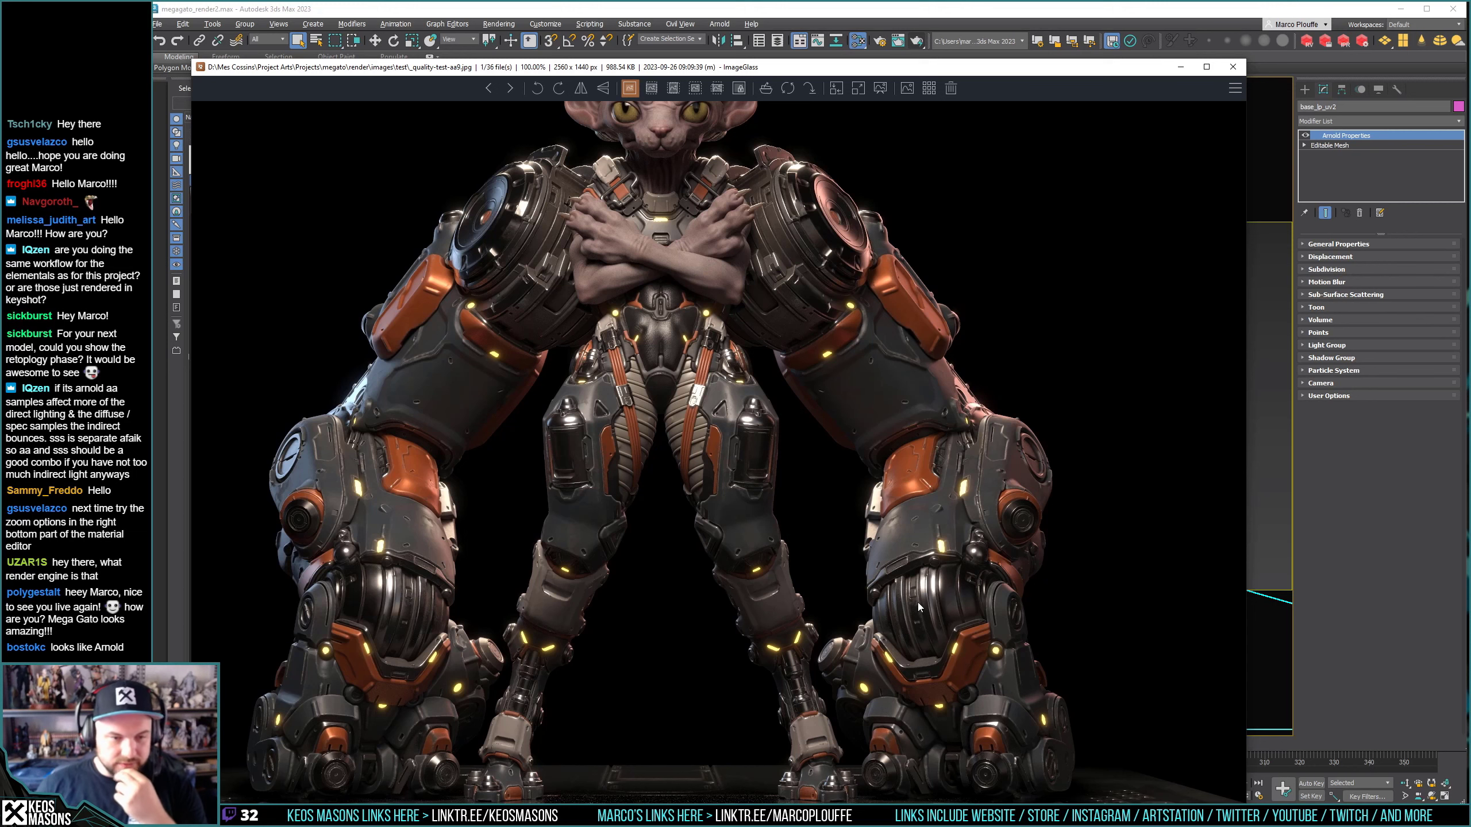
pyautogui.moveTo(703, 440); pyautogui.dragTo(784, 533)
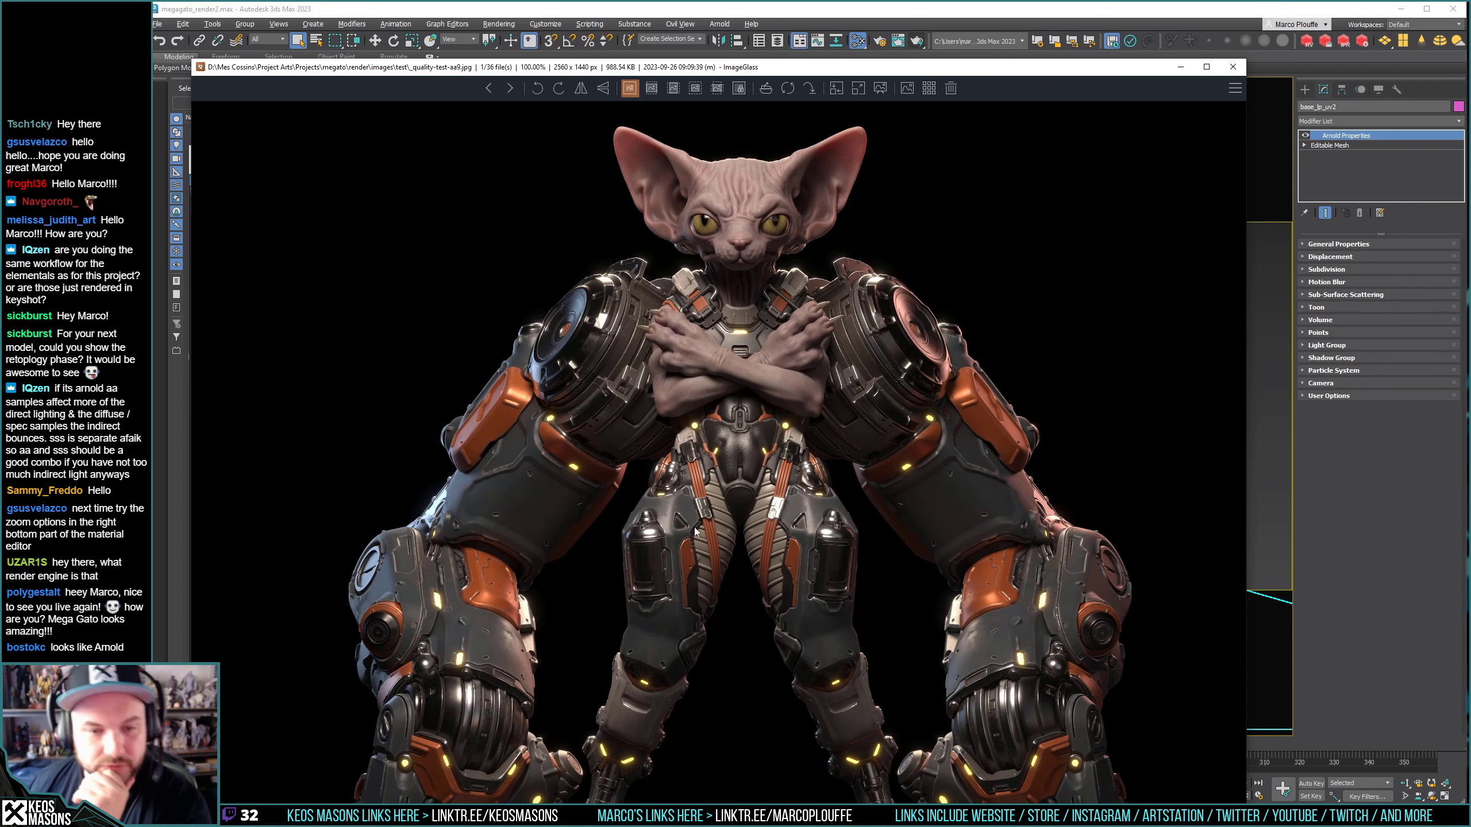
pyautogui.moveTo(695, 530); pyautogui.dragTo(627, 458)
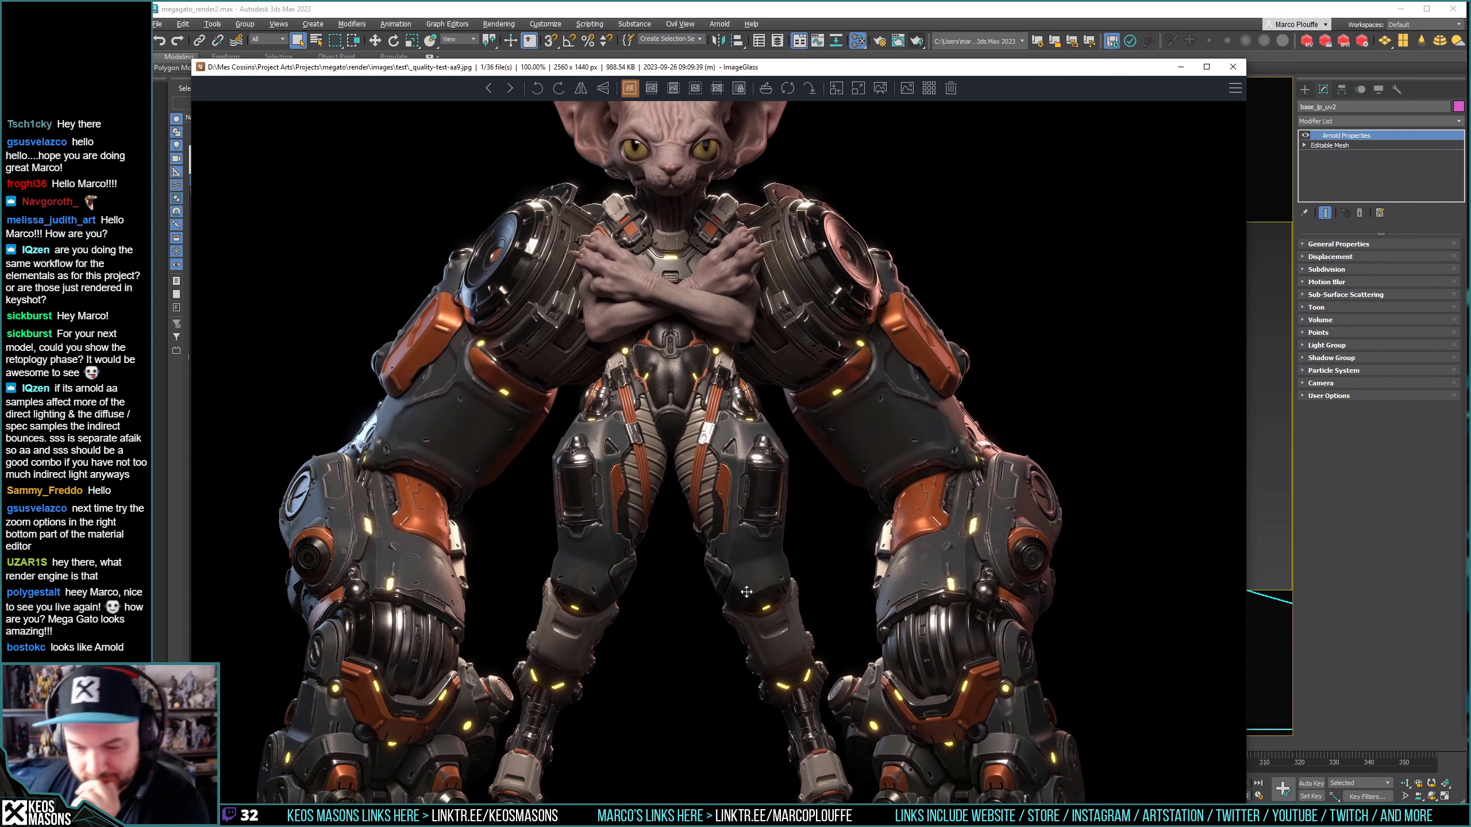
pyautogui.moveTo(746, 591); pyautogui.dragTo(648, 424)
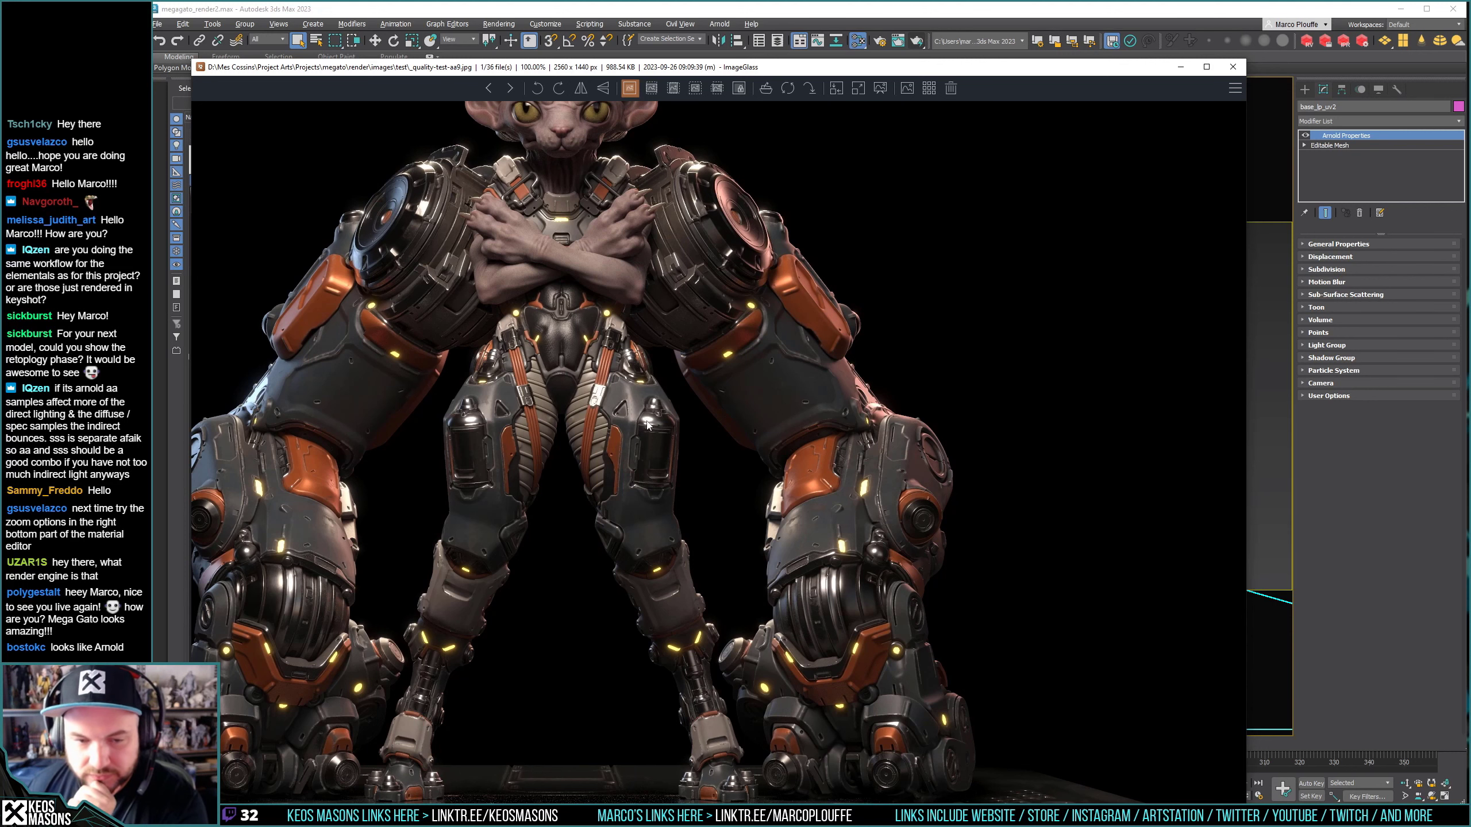
pyautogui.moveTo(601, 493); pyautogui.dragTo(686, 400)
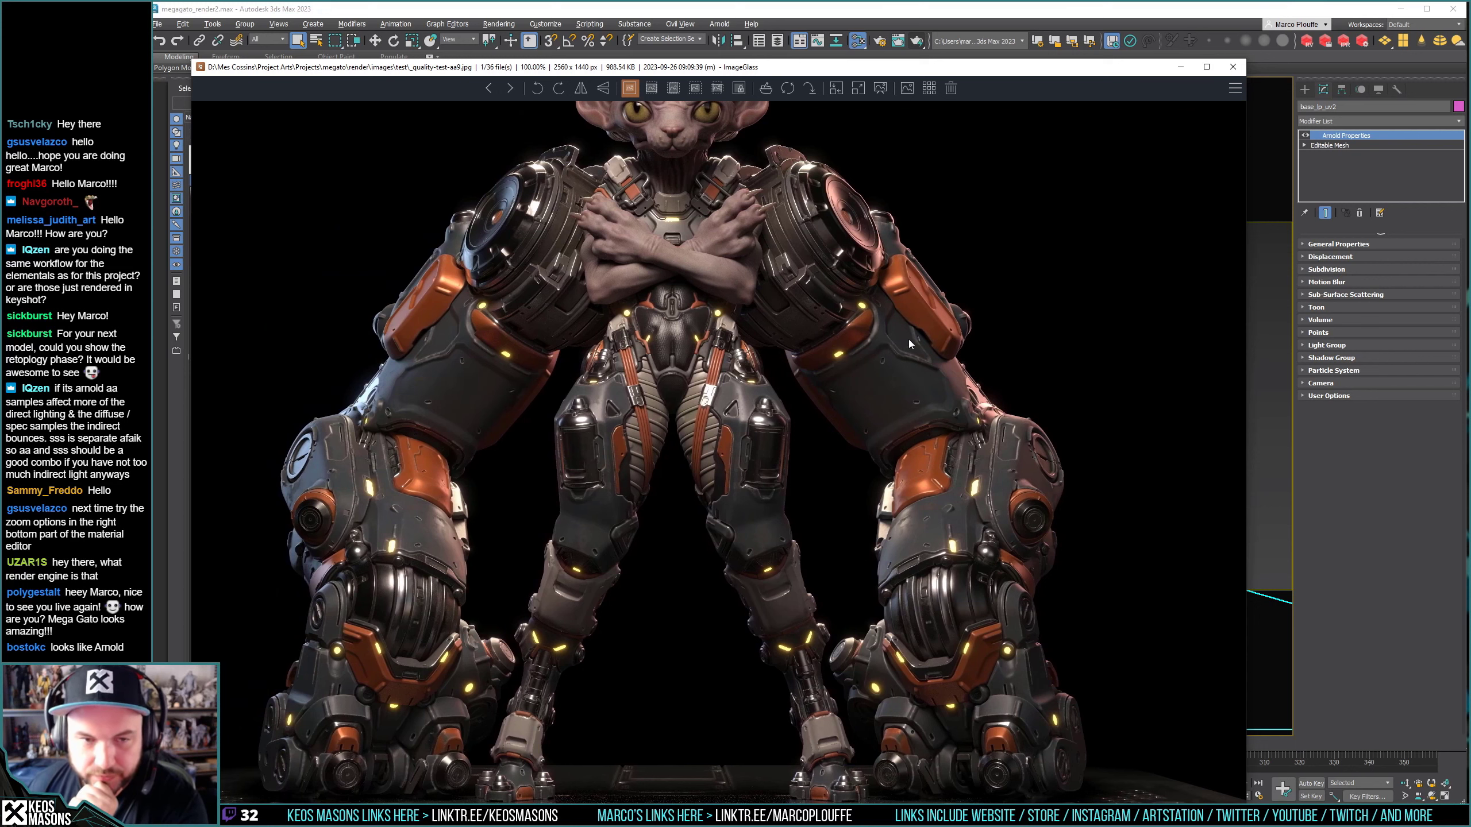
# Pan the render back so the whole cat head is in view.
pyautogui.moveTo(774, 316); pyautogui.dragTo(800, 429)
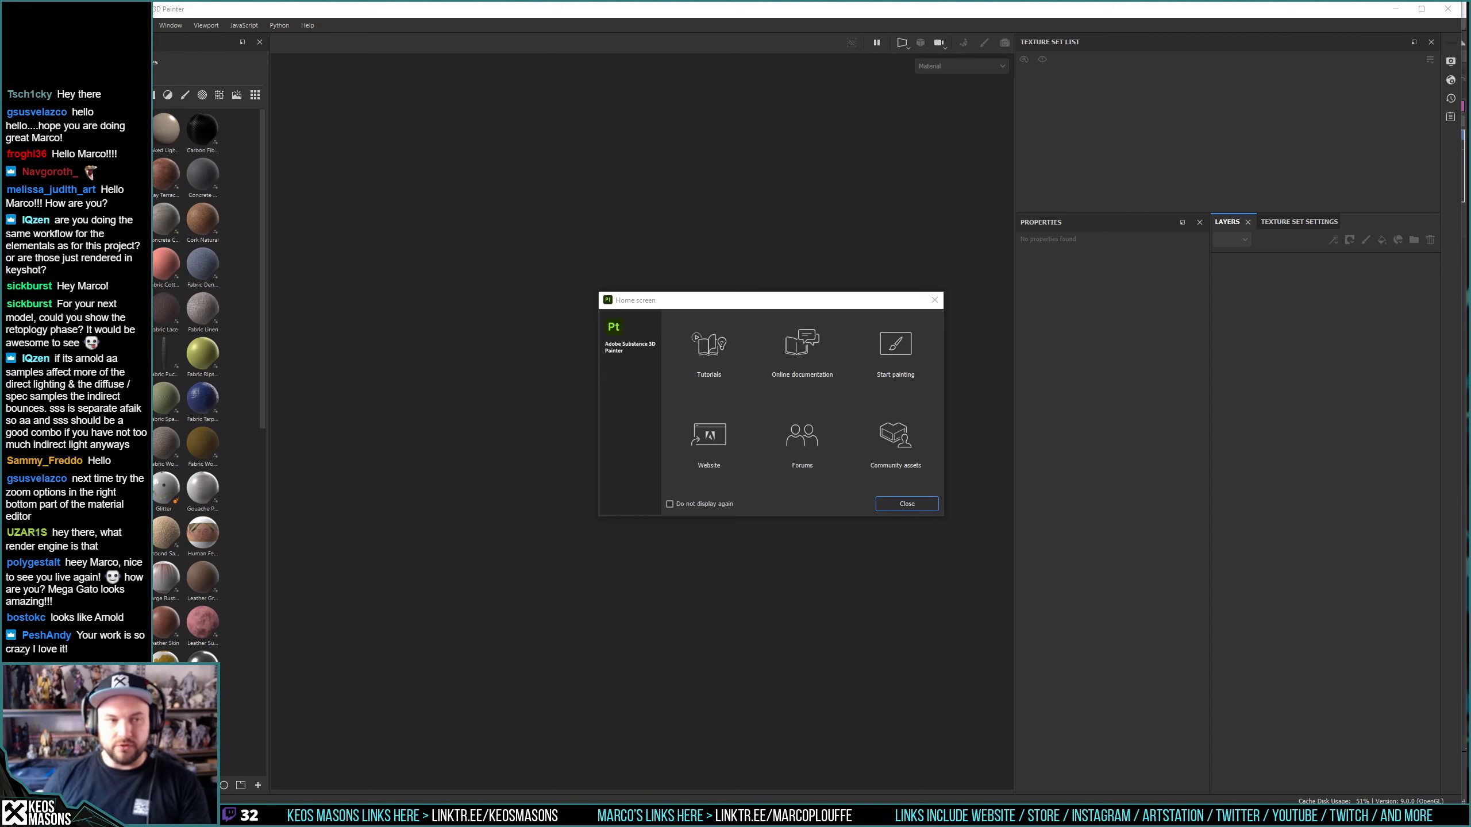
# Open megagato_01.spp from Projects > megato > render > texture.
pyautogui.click(934, 300)
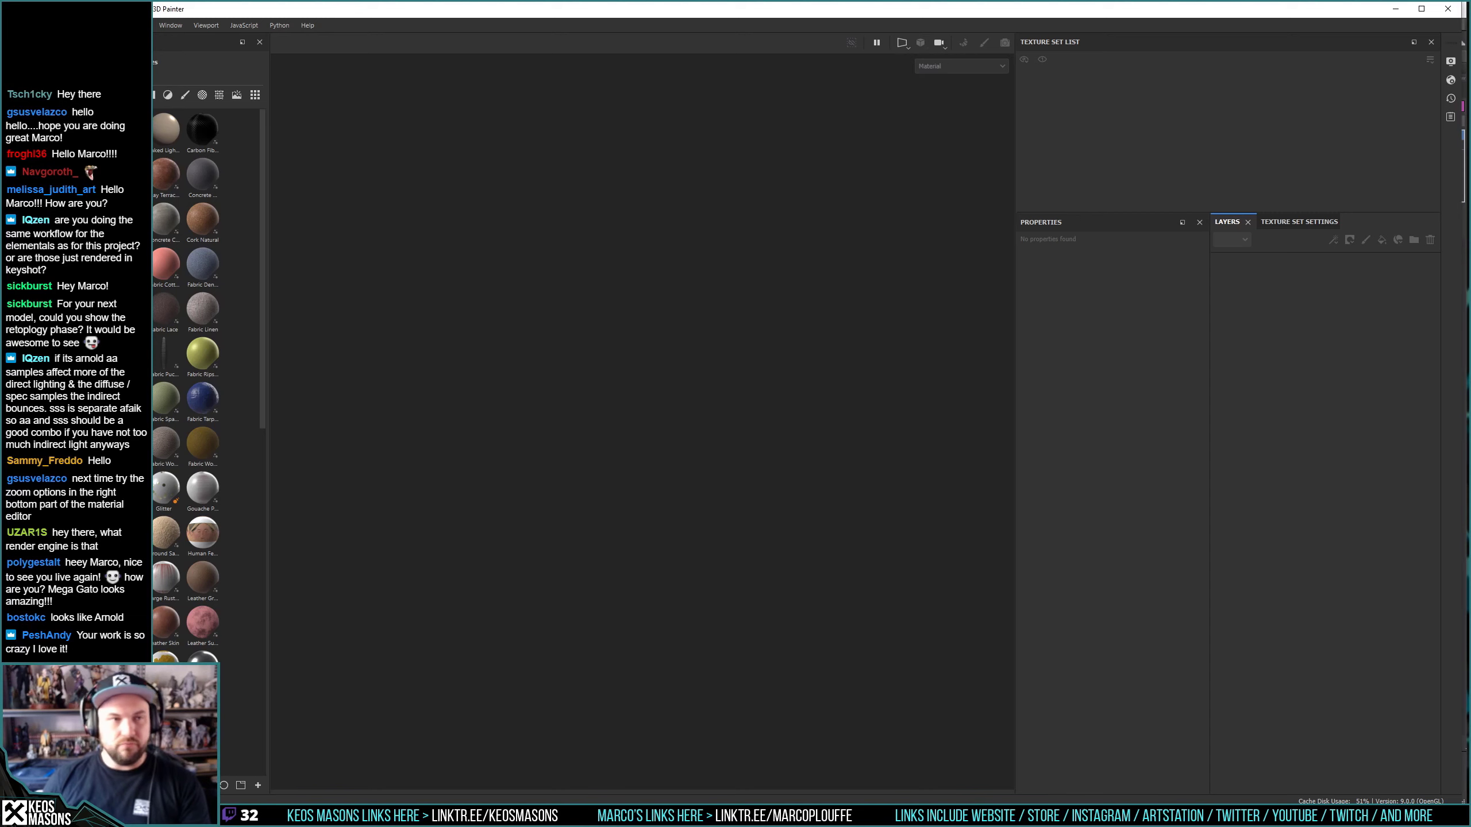
pyautogui.click(104, 25)
pyautogui.moveTo(182, 65)
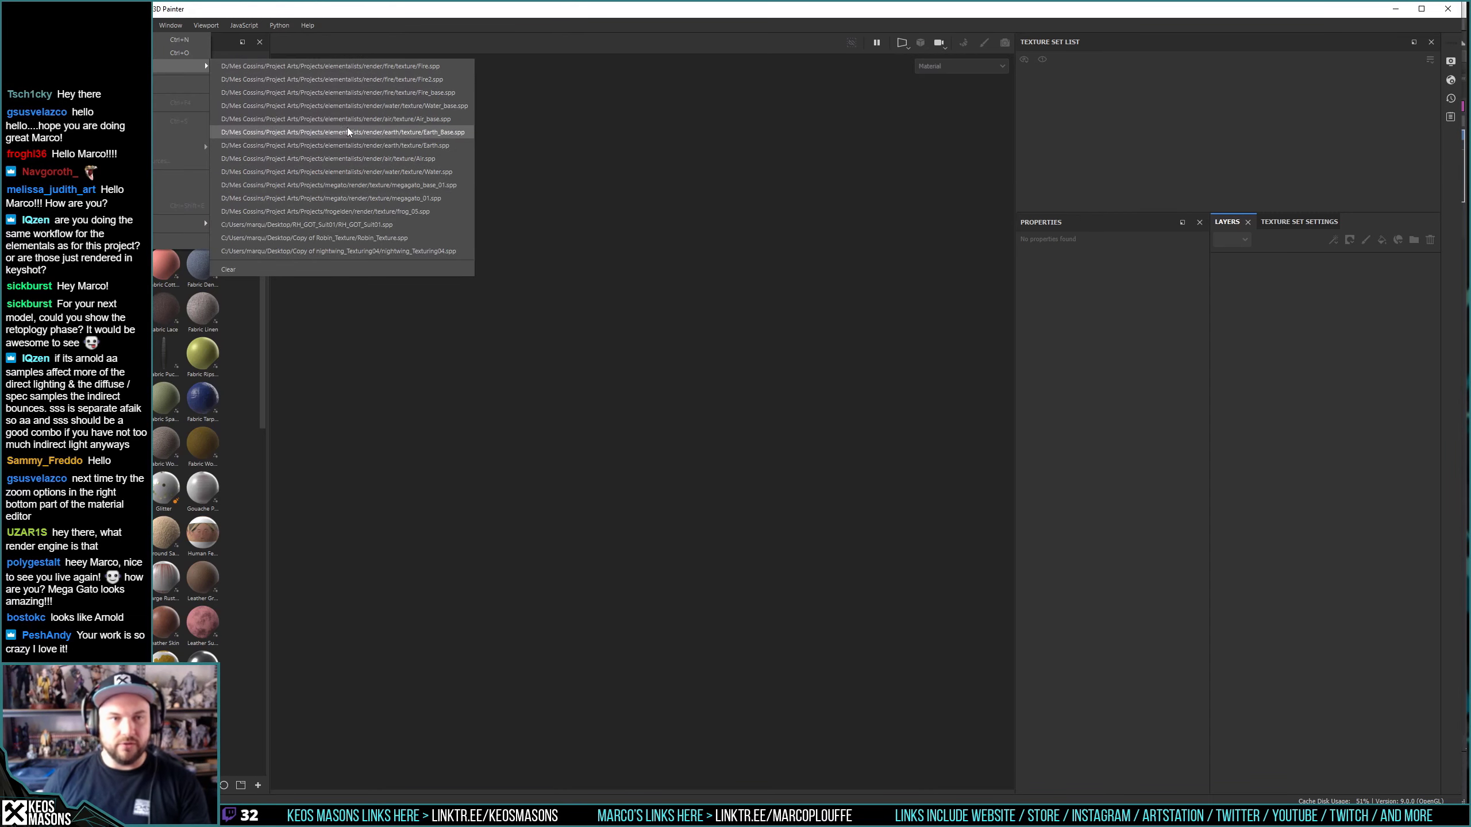
pyautogui.click(154, 53)
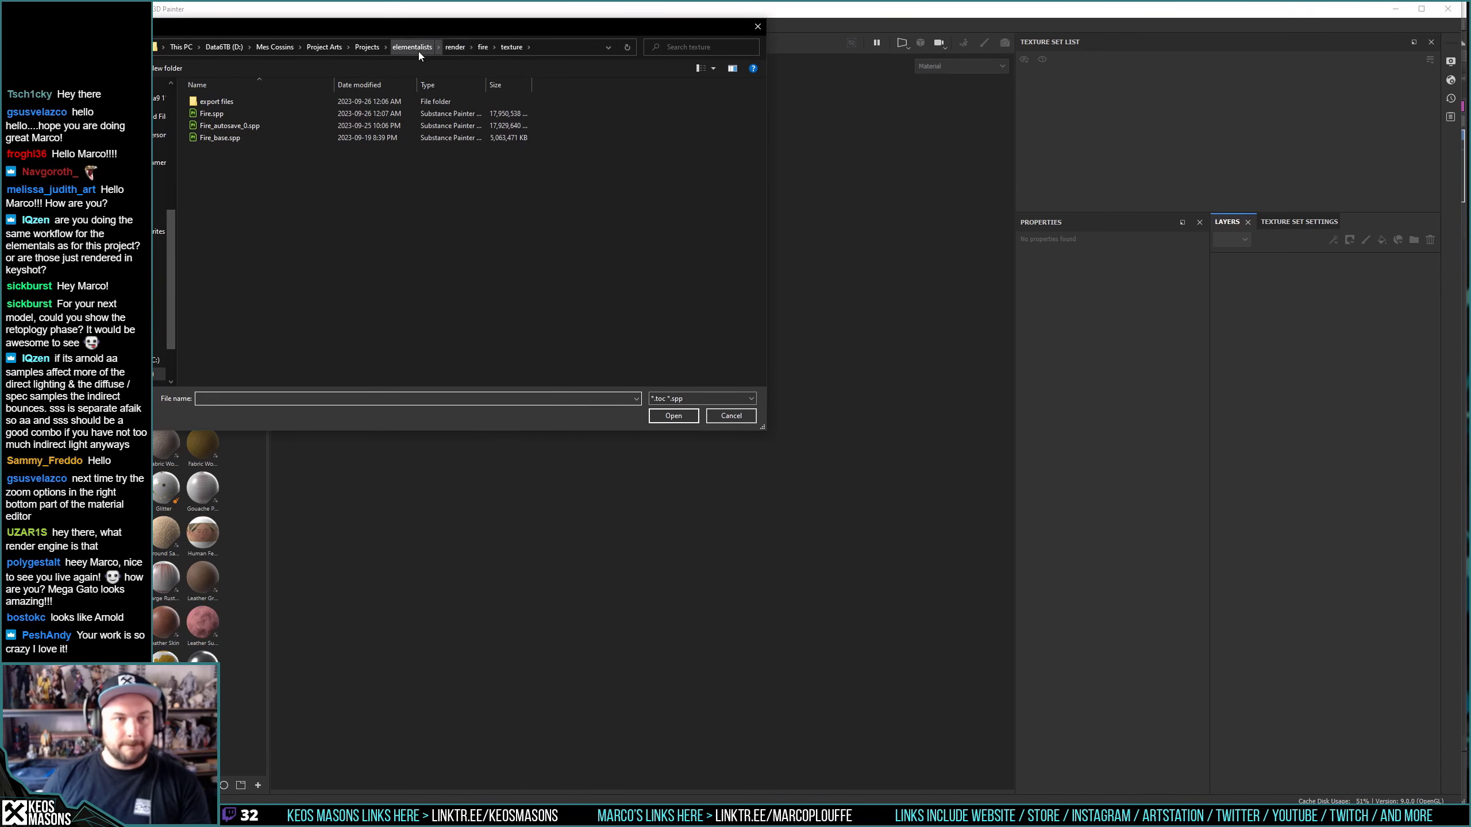
pyautogui.click(373, 48)
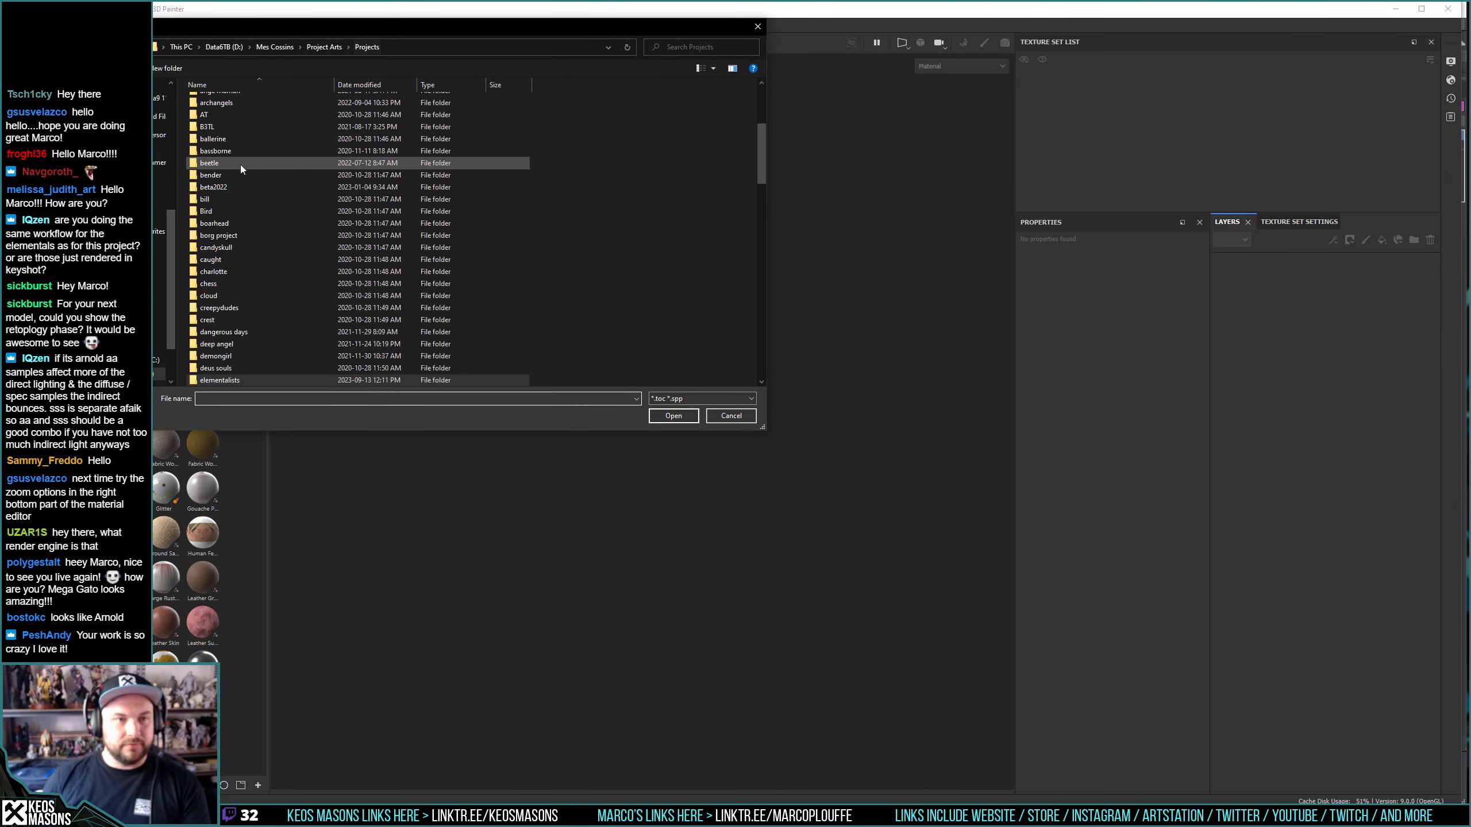
pyautogui.scroll(-15, 236, 169)
pyautogui.click(237, 171)
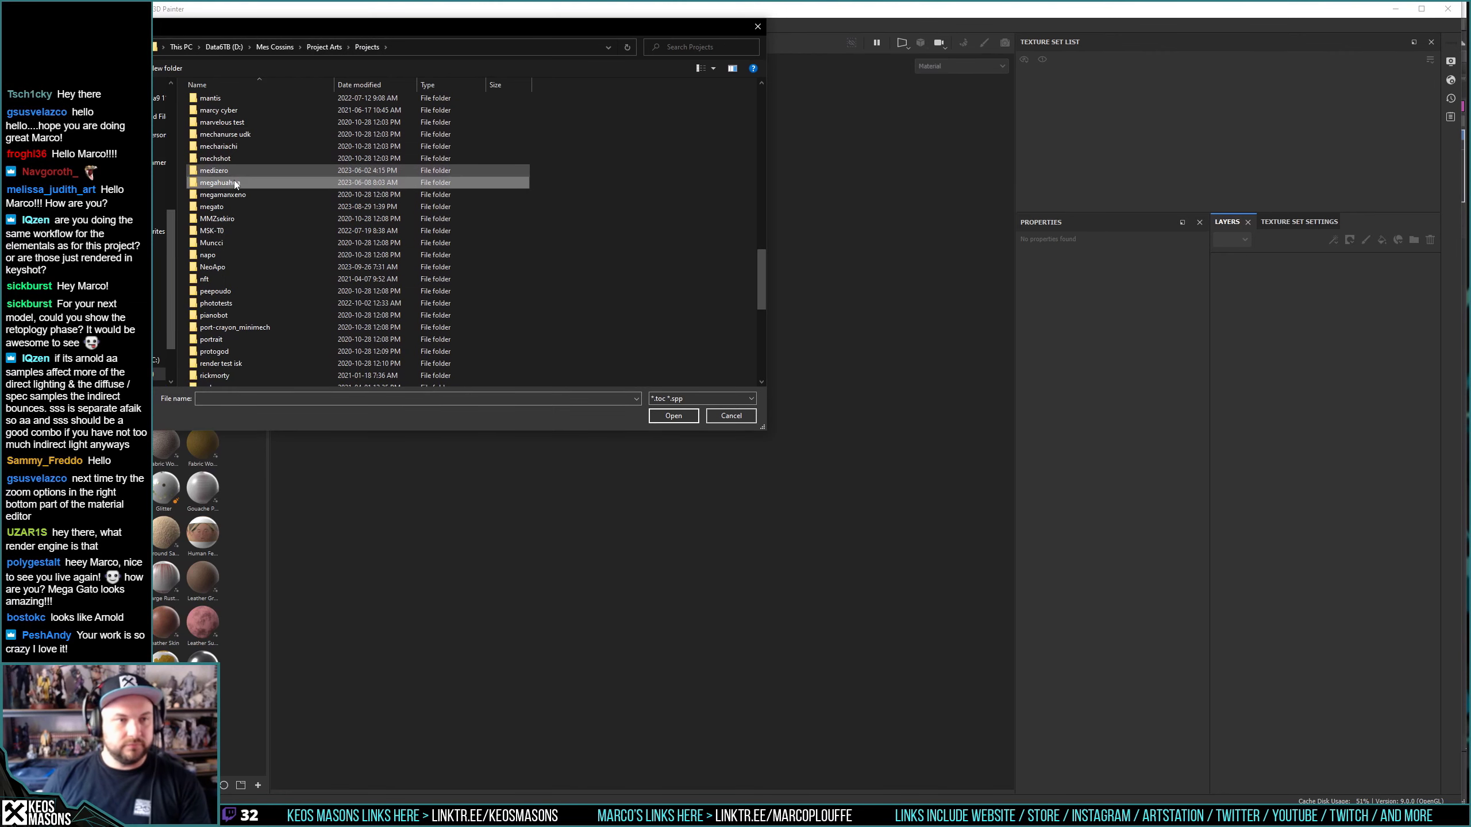
pyautogui.doubleClick(225, 207)
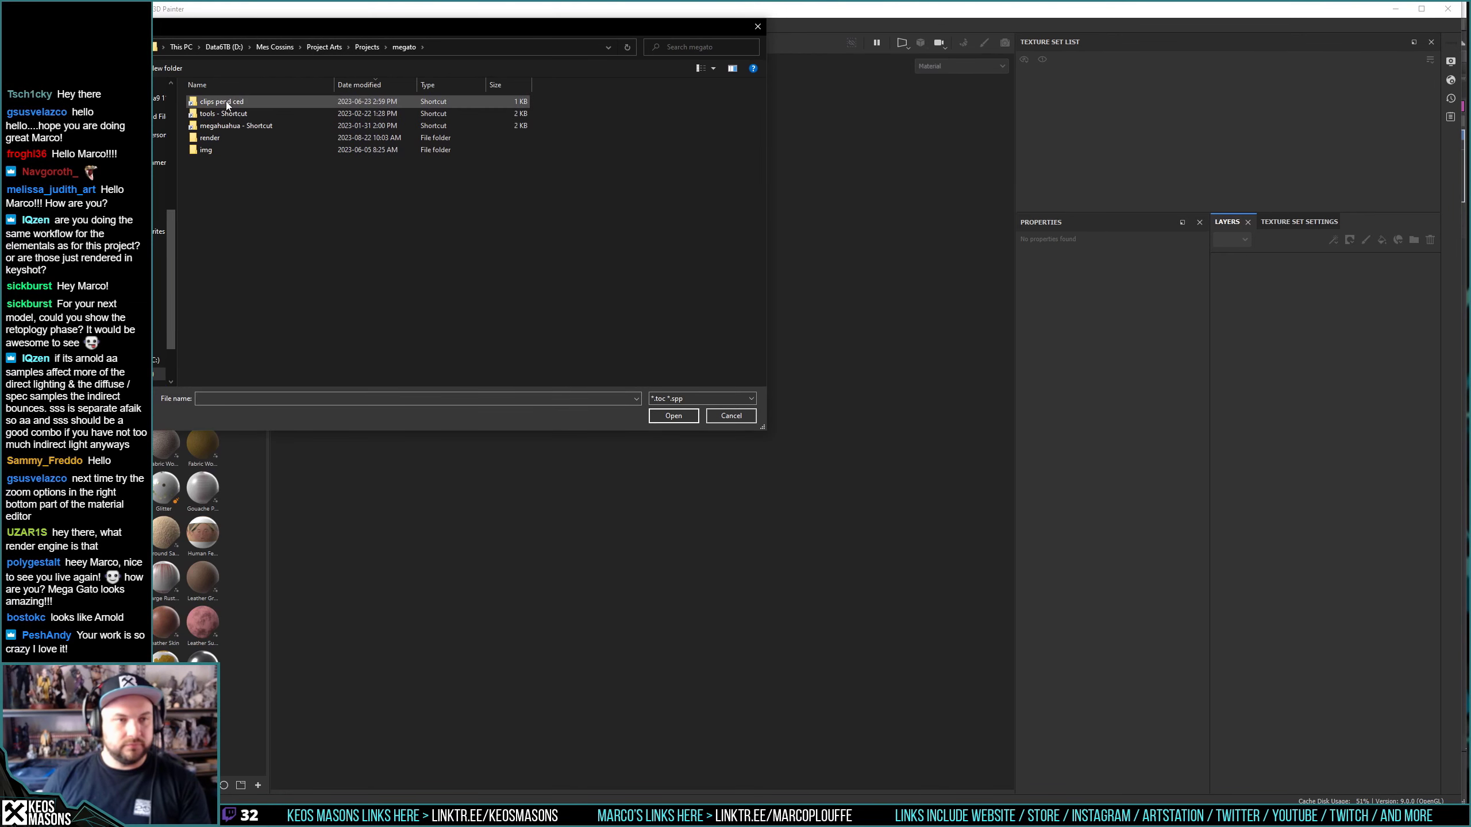
pyautogui.doubleClick(216, 141)
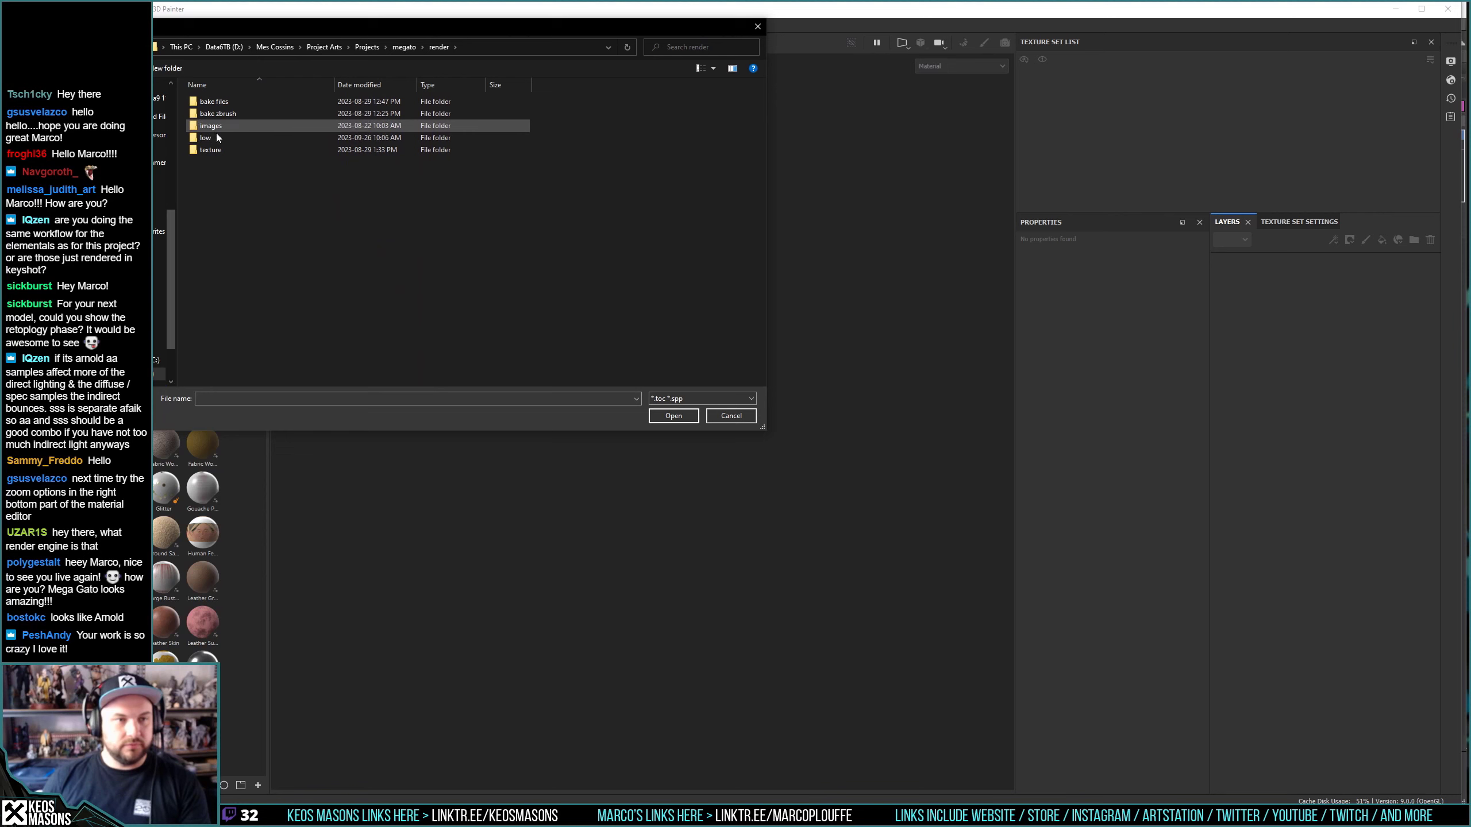
pyautogui.doubleClick(215, 149)
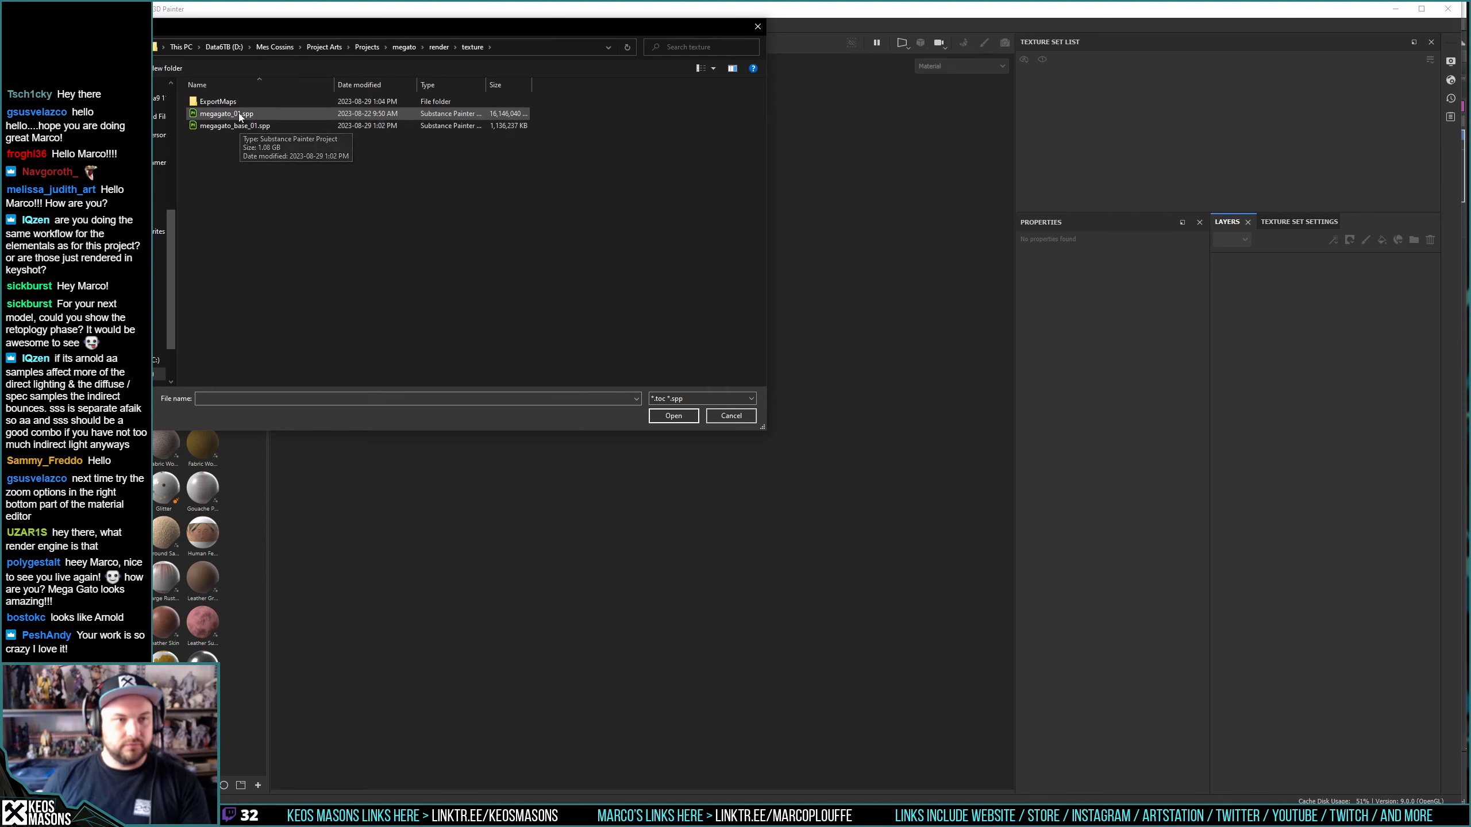
pyautogui.click(239, 114)
pyautogui.click(673, 416)
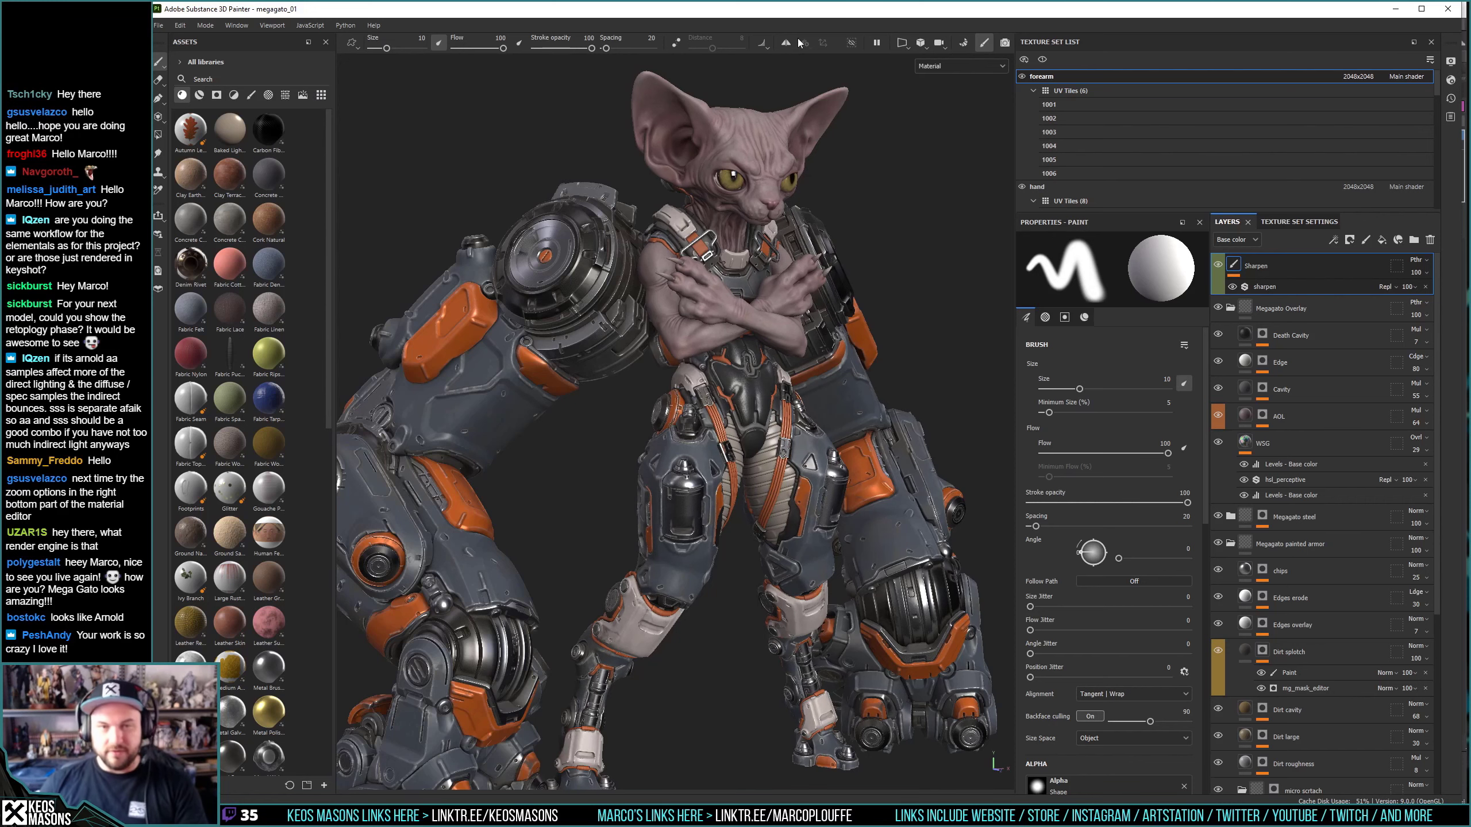
# Zoom and orbit around the cat mech's head, then bring the ImageGlass render forward.
pyautogui.scroll(2, 724, 351)
pyautogui.scroll(2, 724, 350)
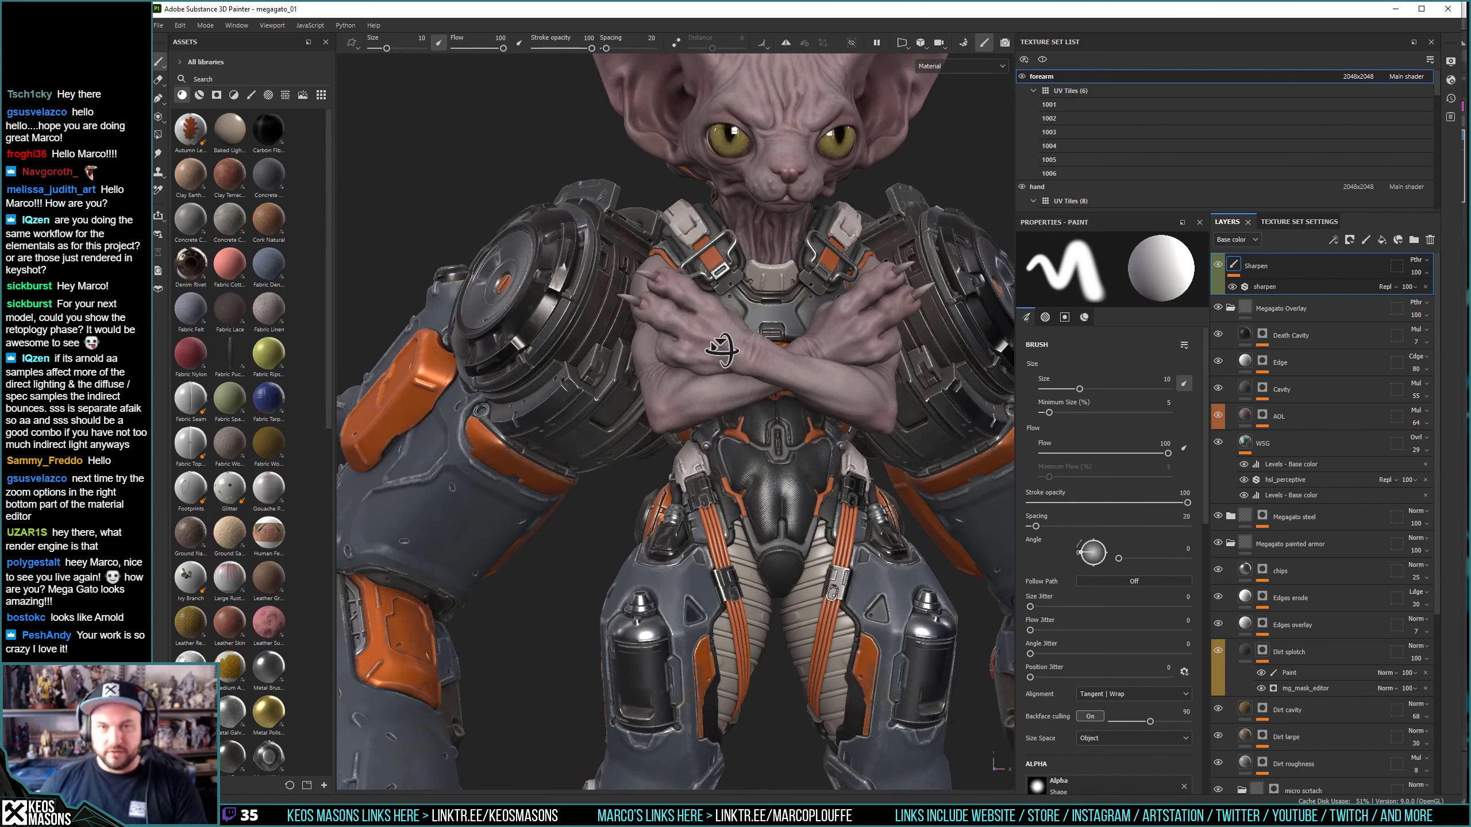
pyautogui.scroll(2, 718, 425)
pyautogui.moveTo(666, 426)
pyautogui.keyDown('alt'); pyautogui.mouseDown()
pyautogui.moveTo(718, 426)
pyautogui.moveTo(749, 302)
pyautogui.moveTo(747, 339)
pyautogui.moveTo(654, 370)
pyautogui.mouseUp(); pyautogui.keyUp('alt')
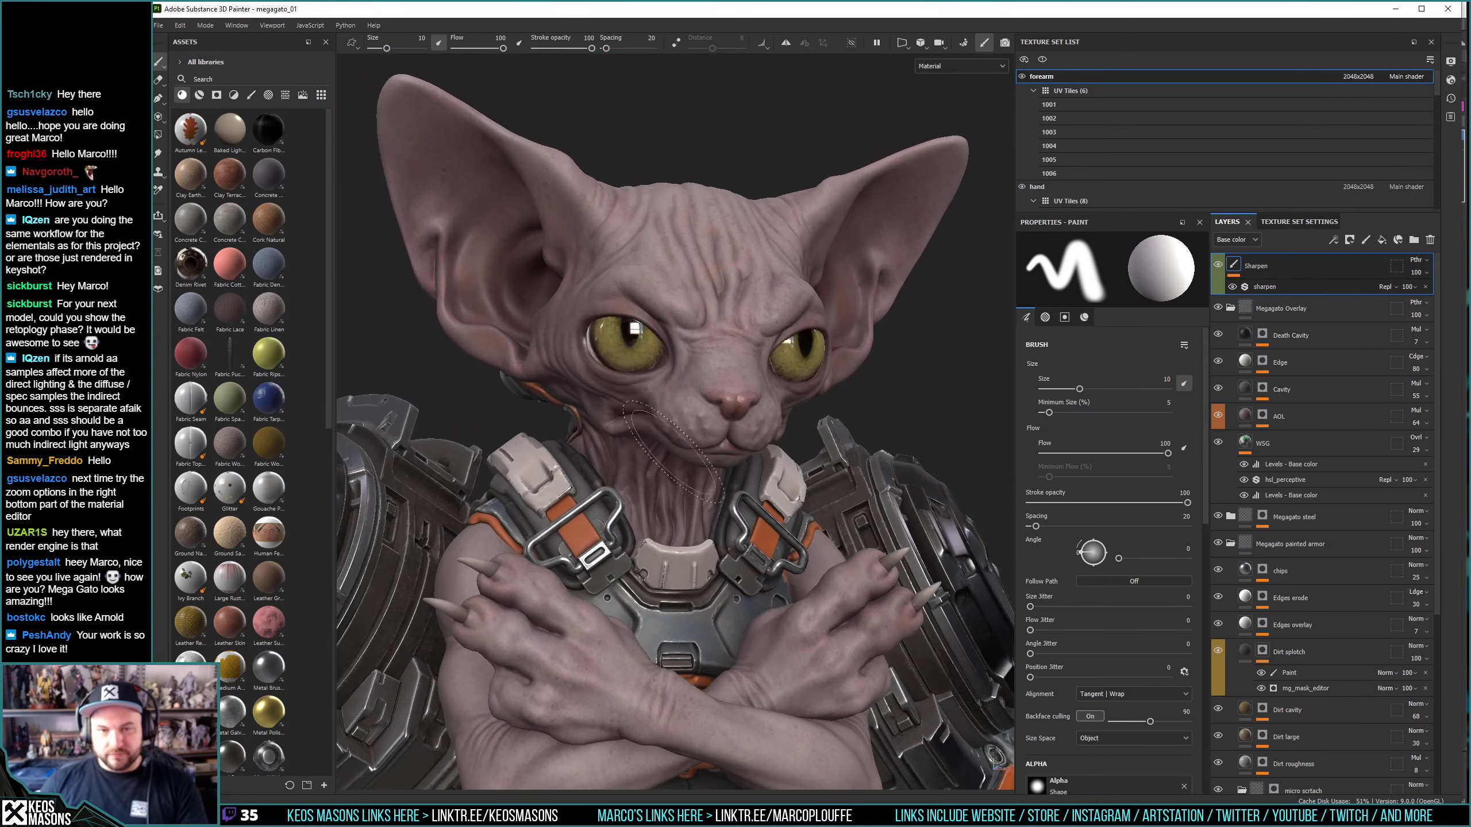
pyautogui.keyDown('alt'); pyautogui.moveTo(672, 411); pyautogui.dragTo(646, 366, button='middle'); pyautogui.keyUp('alt')
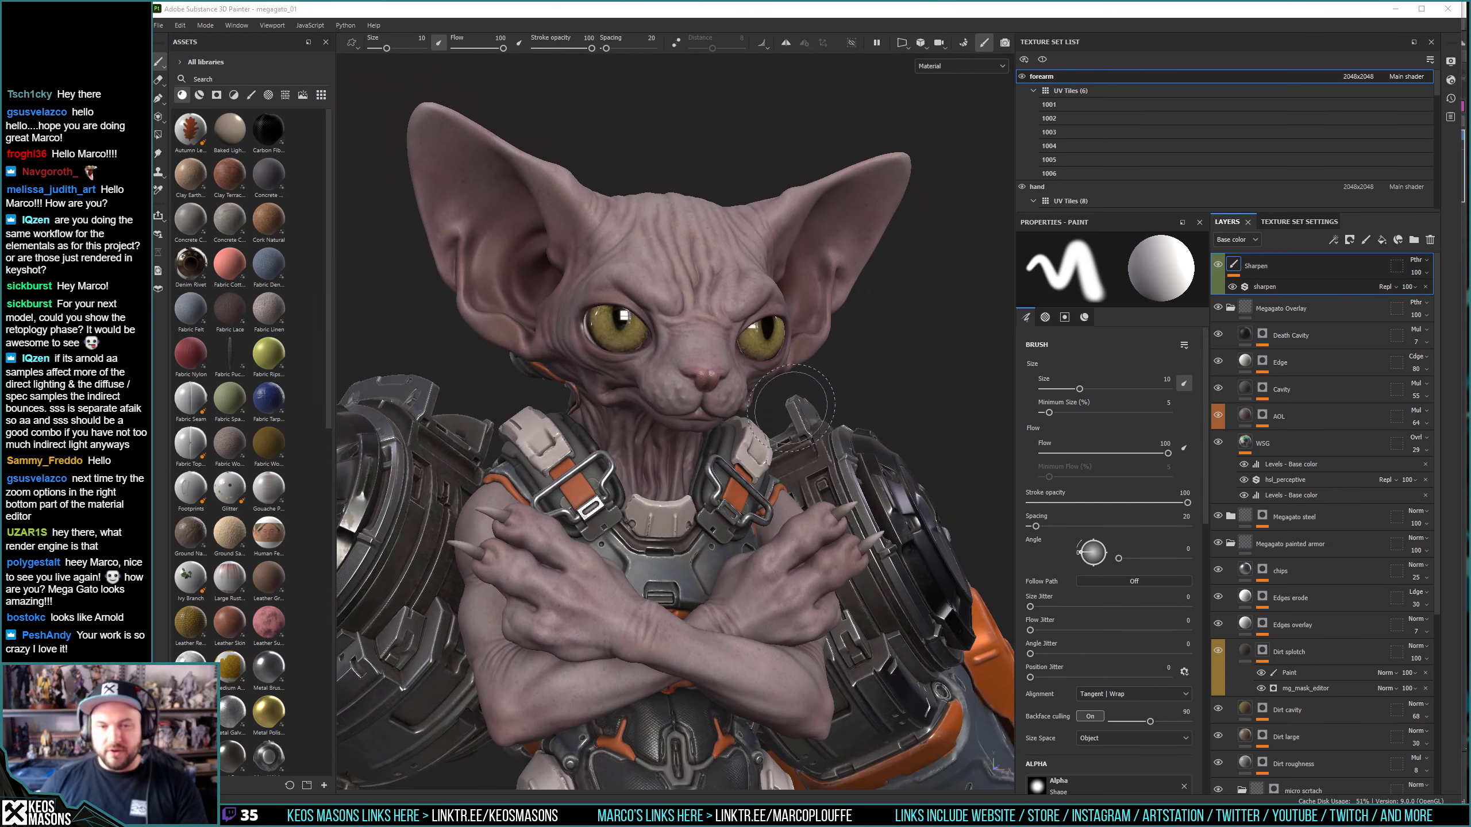
pyautogui.hotkey('alt', 'Tab')
pyautogui.click(744, 357)
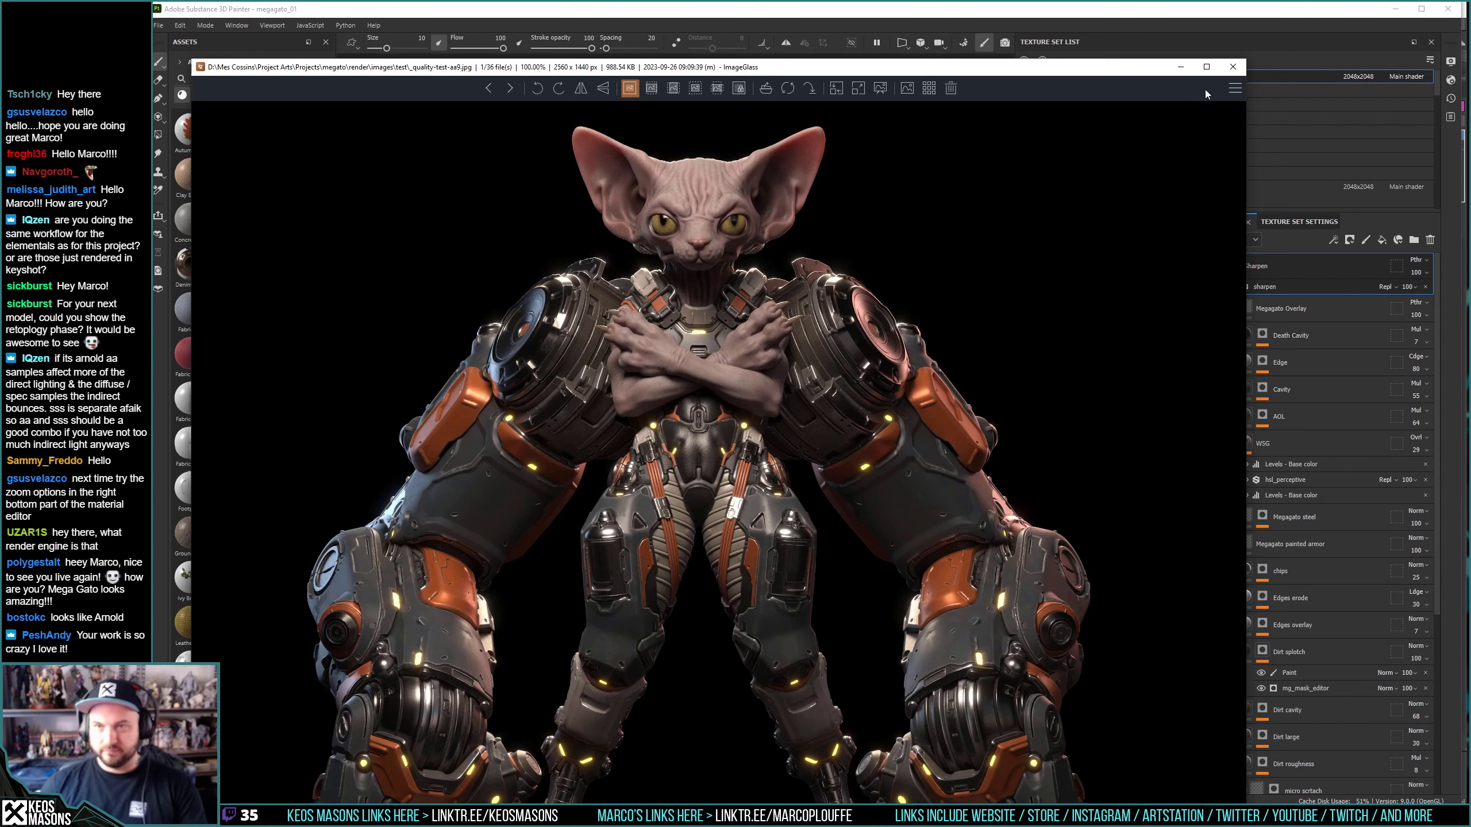
# Zoom the Megagato render to 300% on the face and back to 100%, then close ImageGlass.
pyautogui.click(1236, 67)
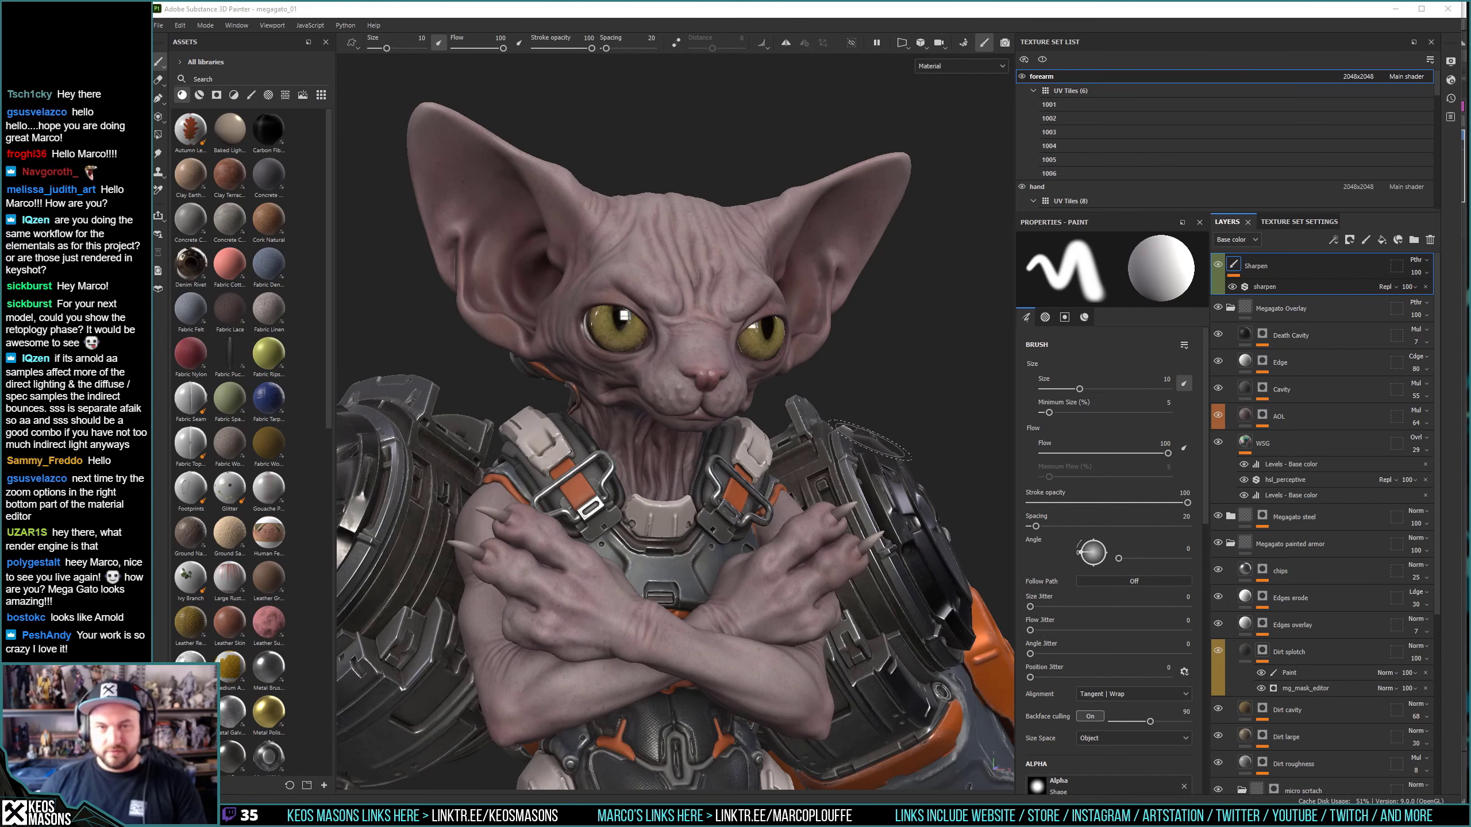
pyautogui.hotkey('alt', 'Tab')
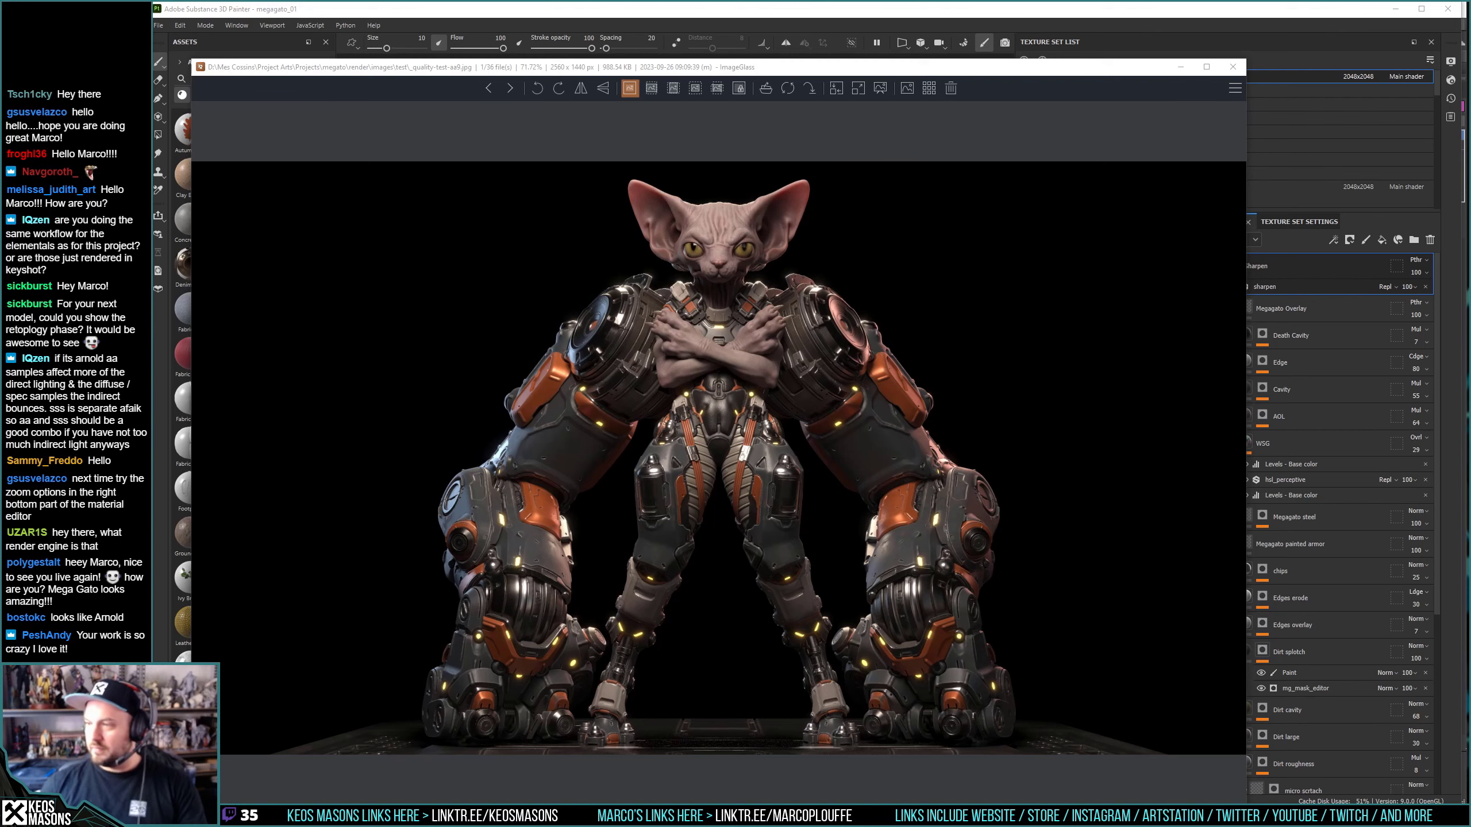
pyautogui.scroll(5, 689, 212)
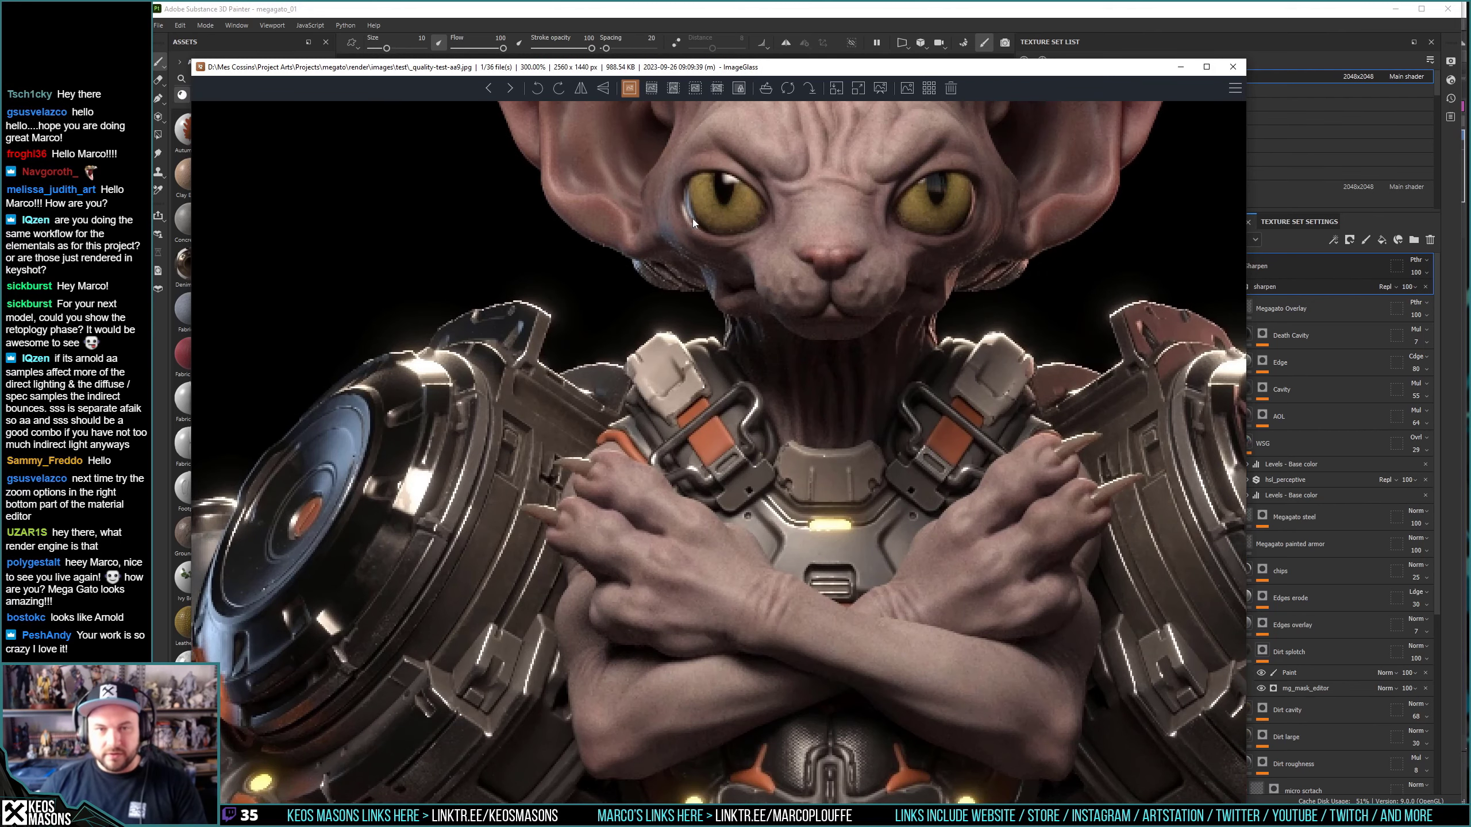
pyautogui.scroll(-5, 691, 219)
pyautogui.scroll(1, 734, 242)
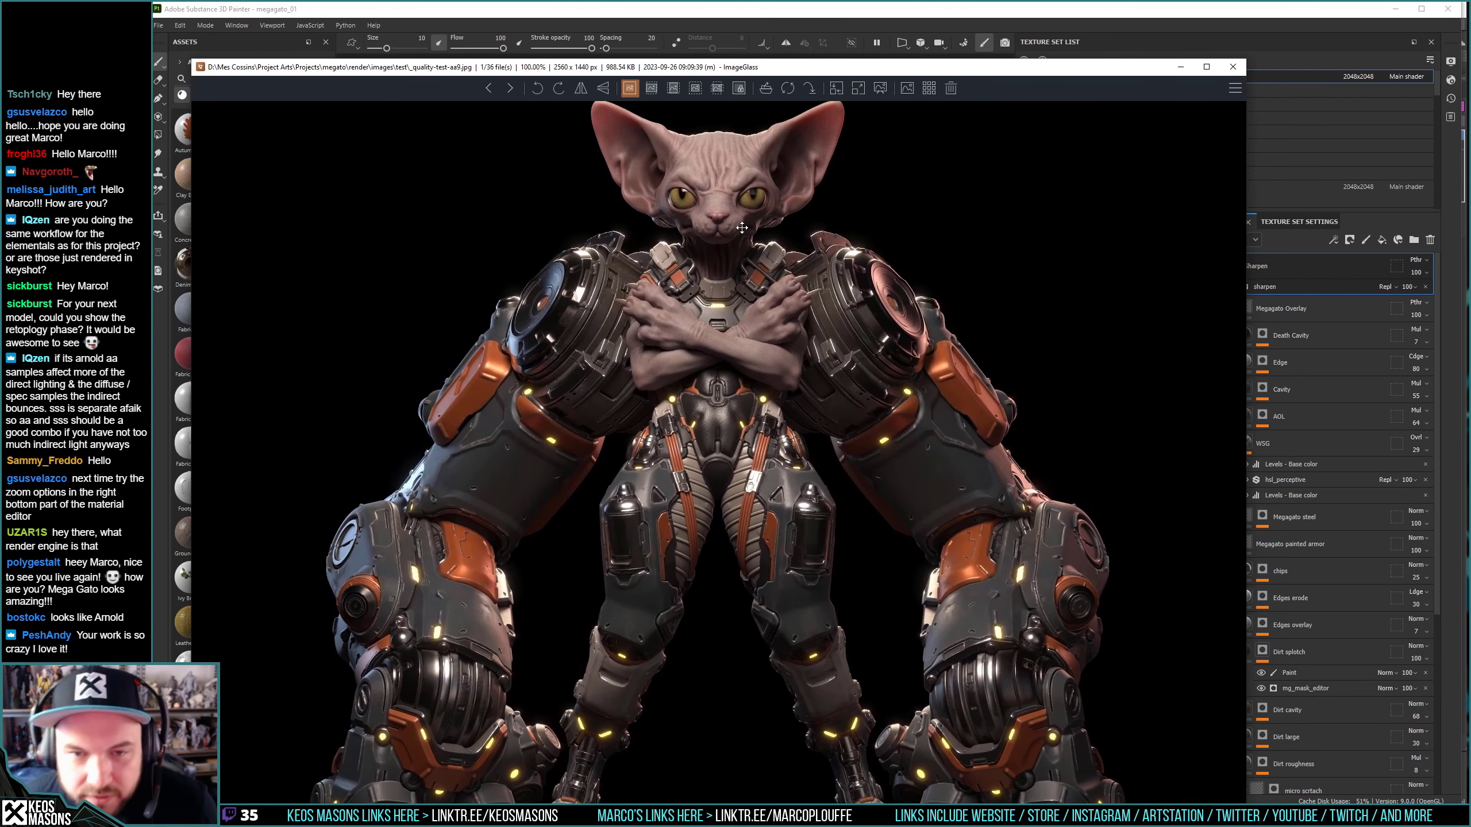
pyautogui.moveTo(742, 228); pyautogui.dragTo(746, 227)
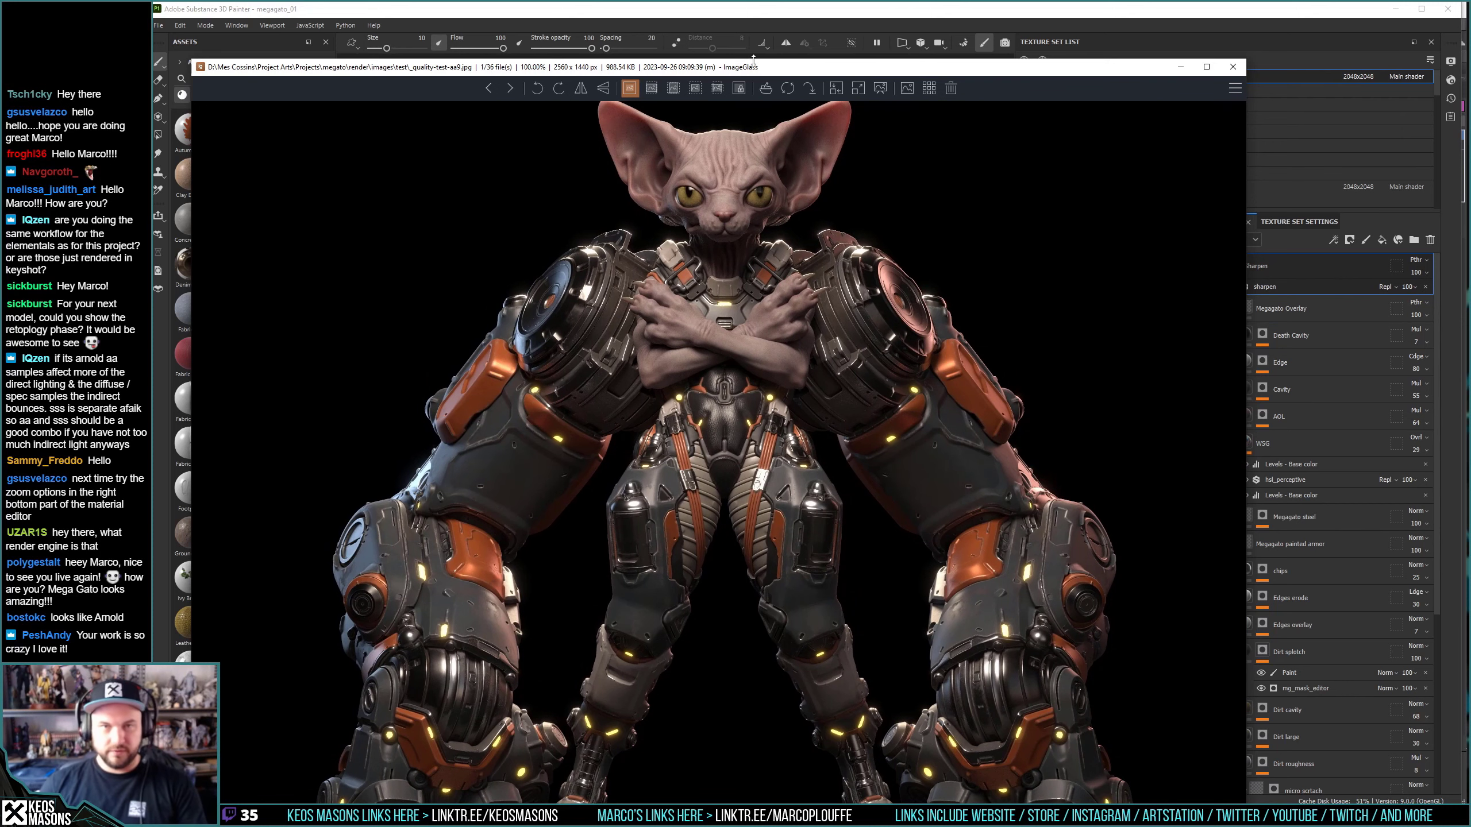
pyautogui.click(1101, 26)
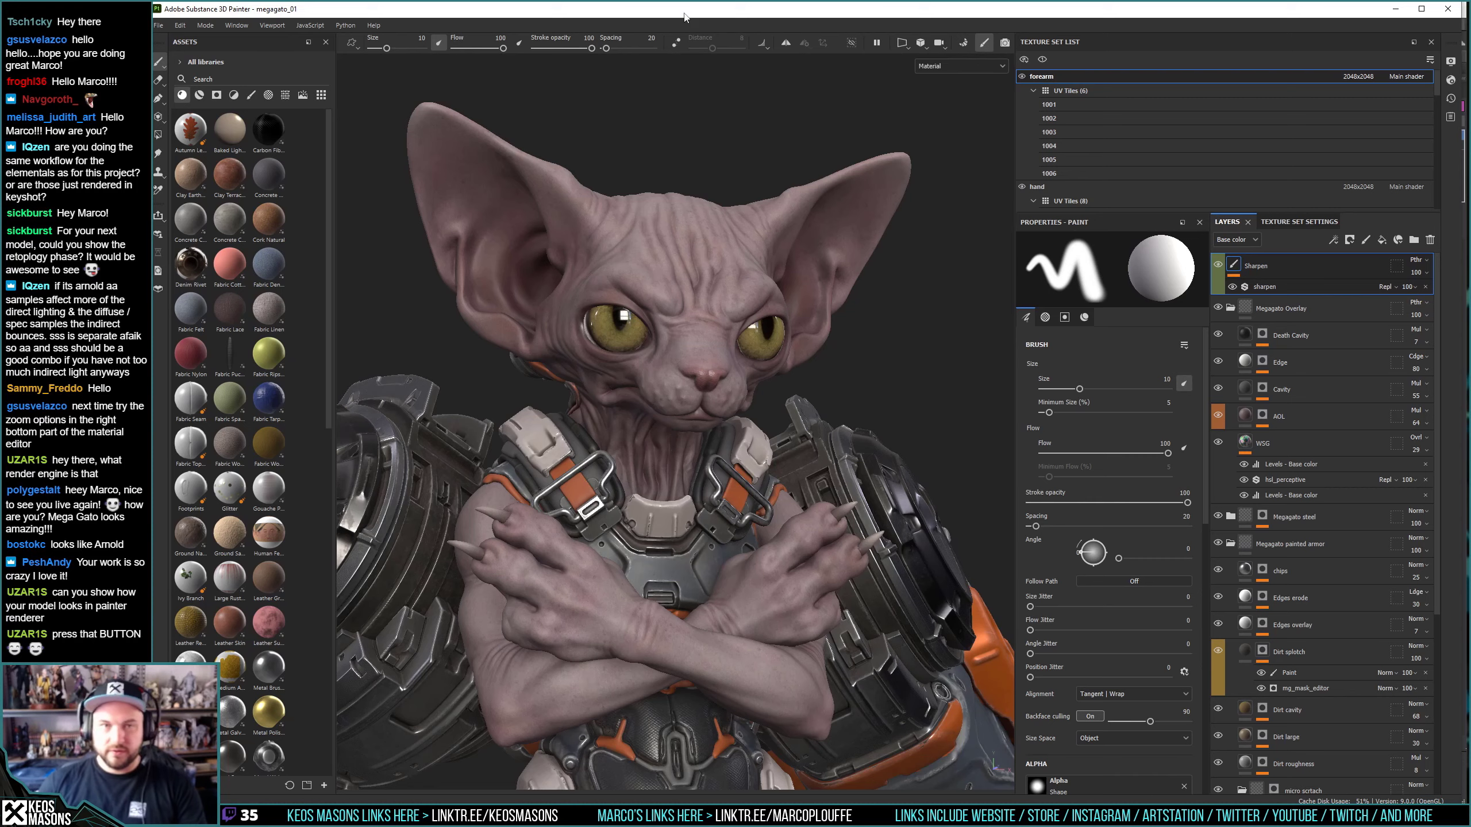
pyautogui.moveTo(623, 446)
pyautogui.keyDown('alt'); pyautogui.mouseDown(button='right')
pyautogui.moveTo(574, 230)
pyautogui.moveTo(667, 544)
pyautogui.moveTo(661, 529)
pyautogui.moveTo(640, 533)
pyautogui.moveTo(748, 329)
pyautogui.mouseUp(button='right'); pyautogui.keyUp('alt')
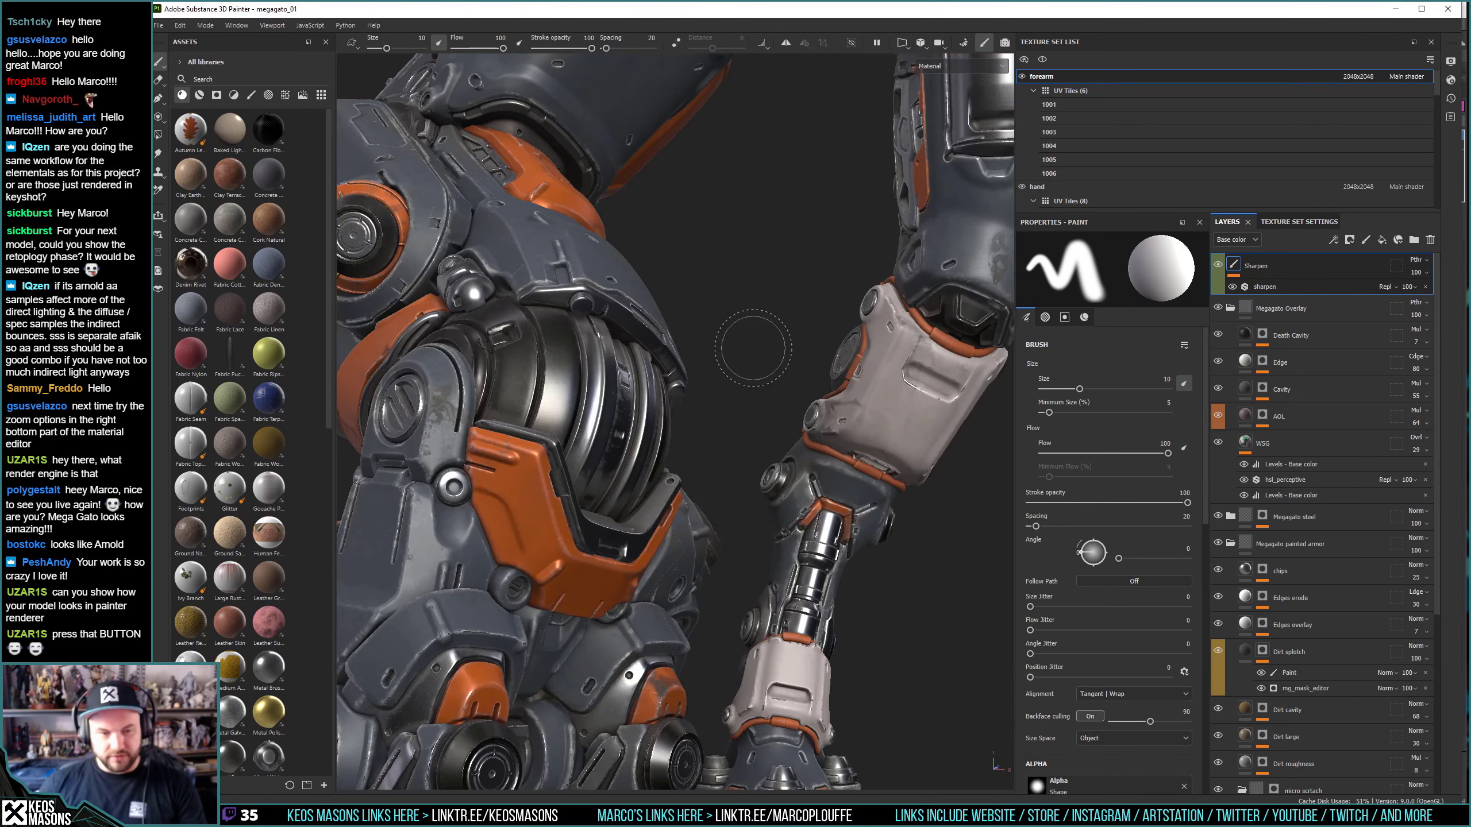
pyautogui.keyDown('alt'); pyautogui.moveTo(795, 411); pyautogui.dragTo(643, 423); pyautogui.keyUp('alt')
pyautogui.keyDown('alt'); pyautogui.moveTo(643, 423); pyautogui.dragTo(591, 443, button='right'); pyautogui.keyUp('alt')
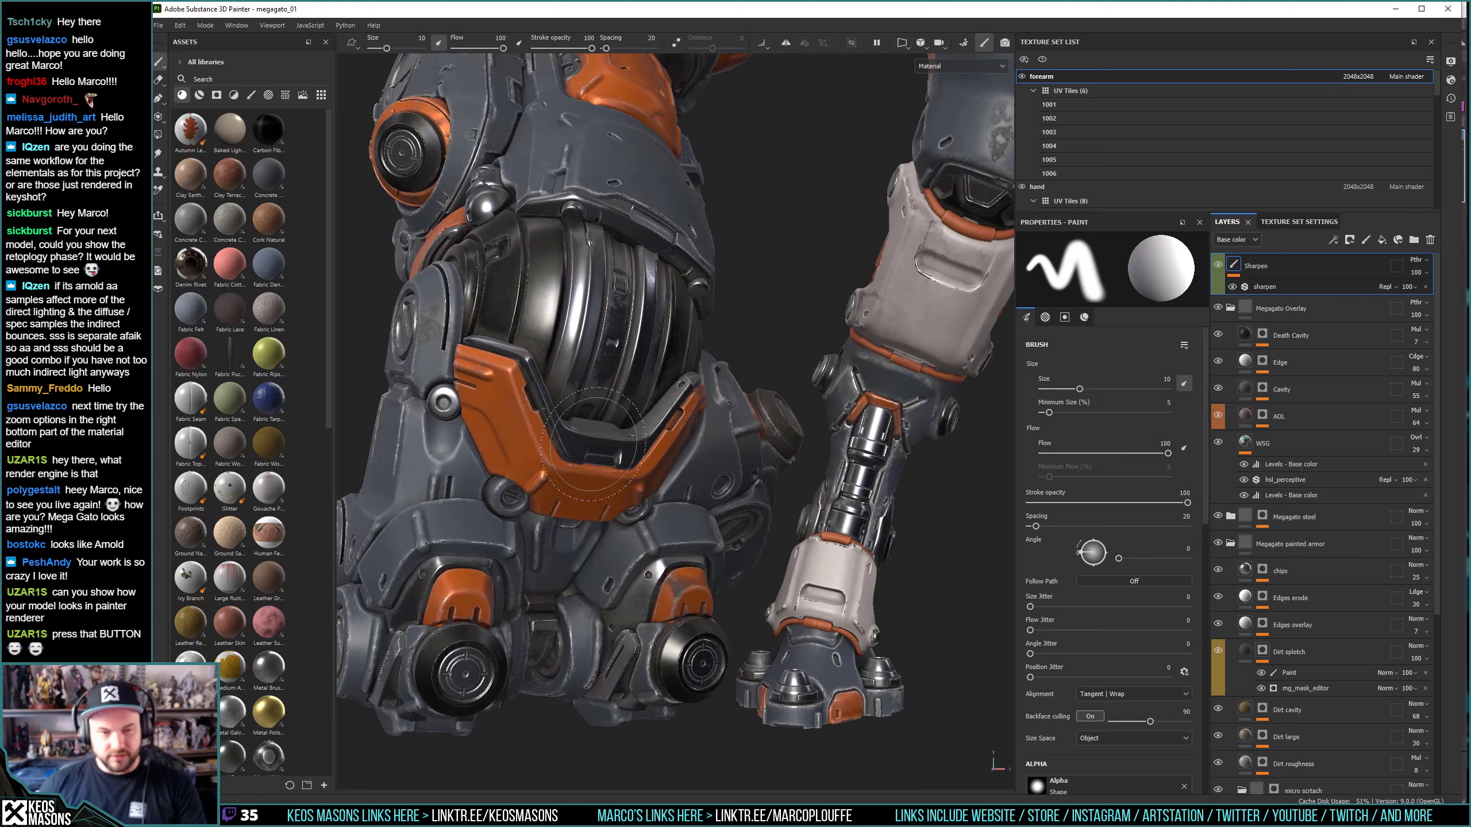
pyautogui.keyDown('alt'); pyautogui.moveTo(596, 444); pyautogui.dragTo(597, 388); pyautogui.keyUp('alt')
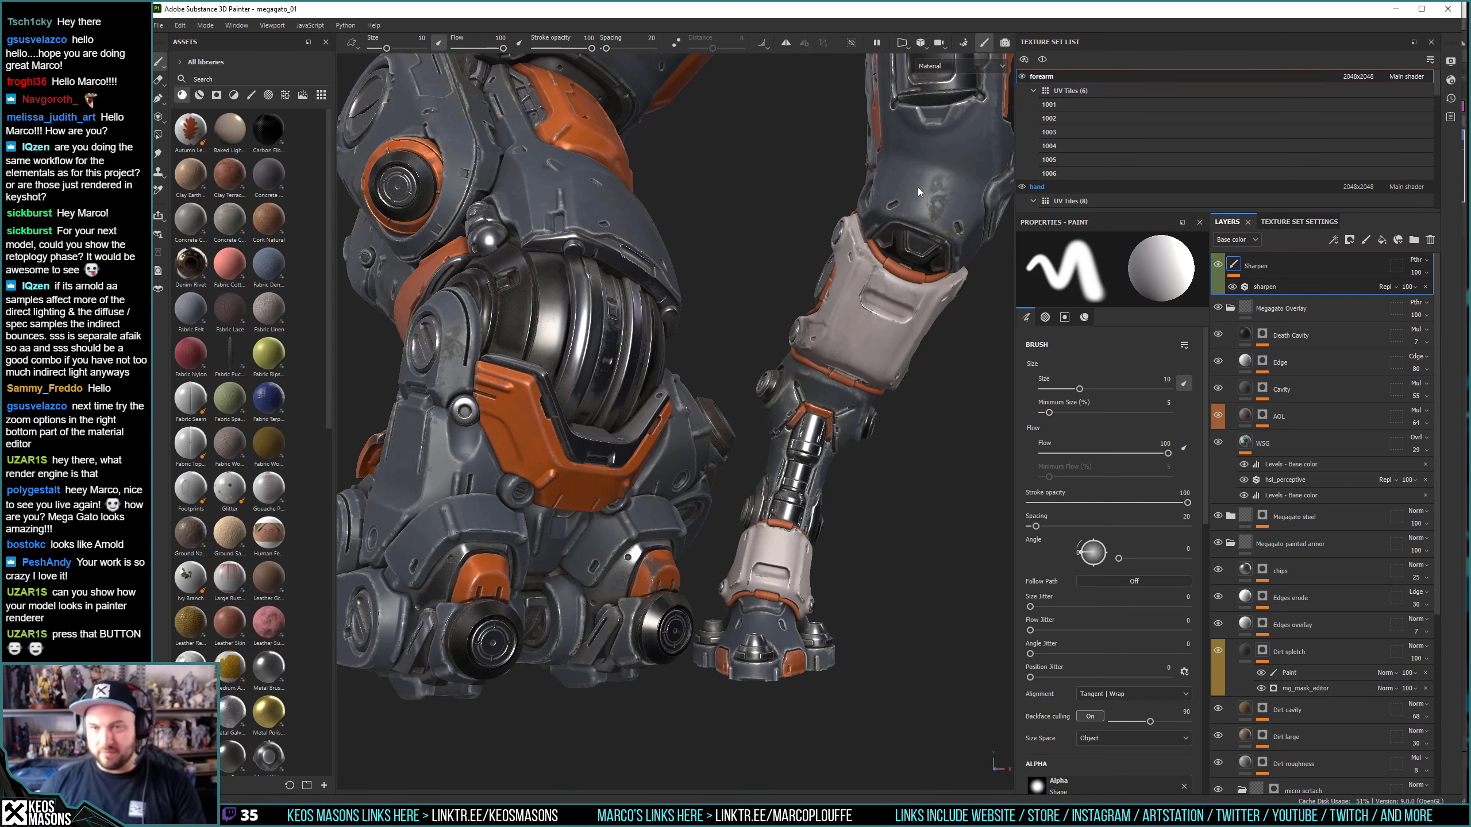
pyautogui.hotkey('alt', 'Tab')
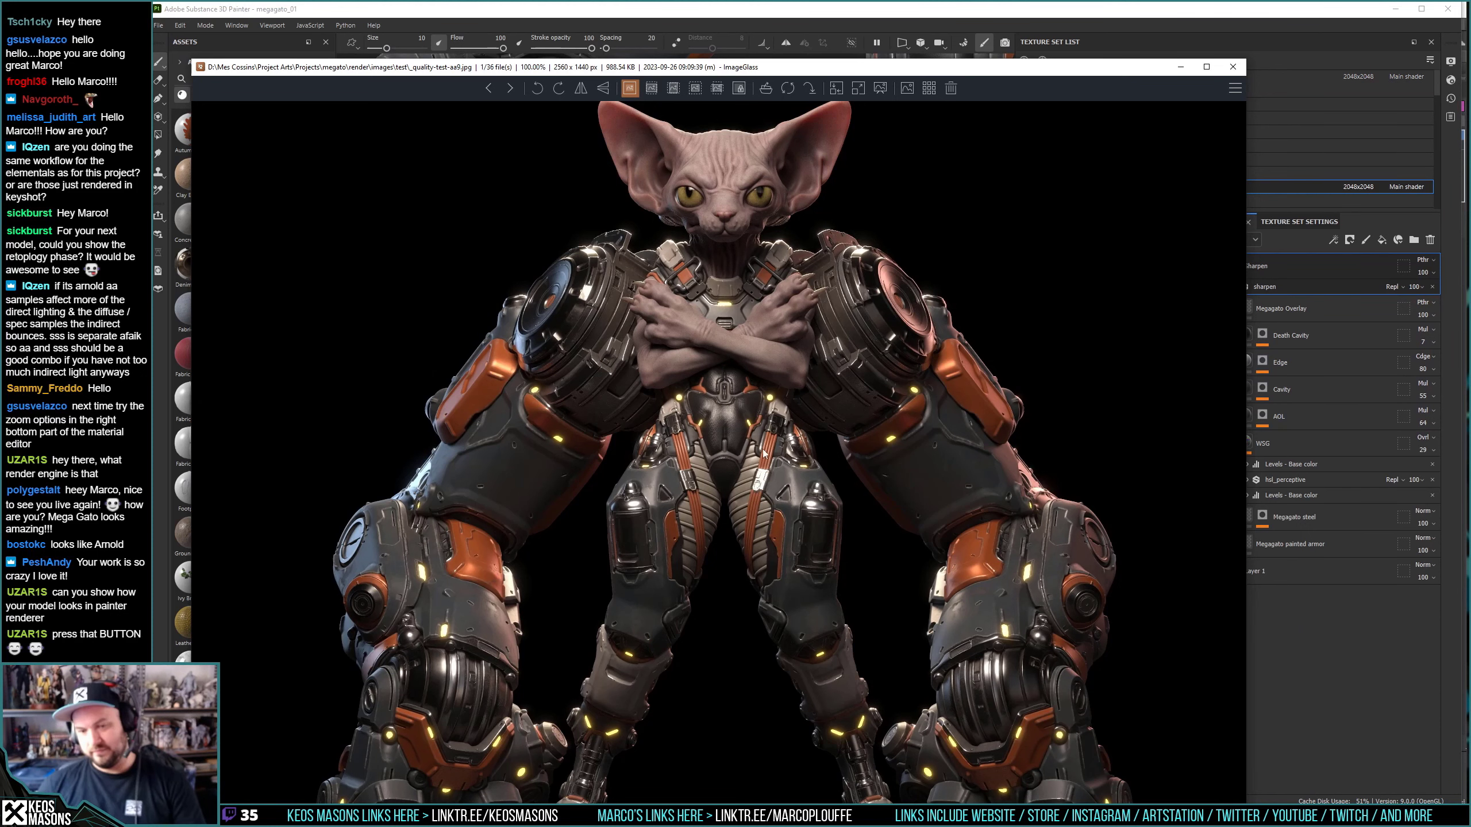
pyautogui.click(733, 13)
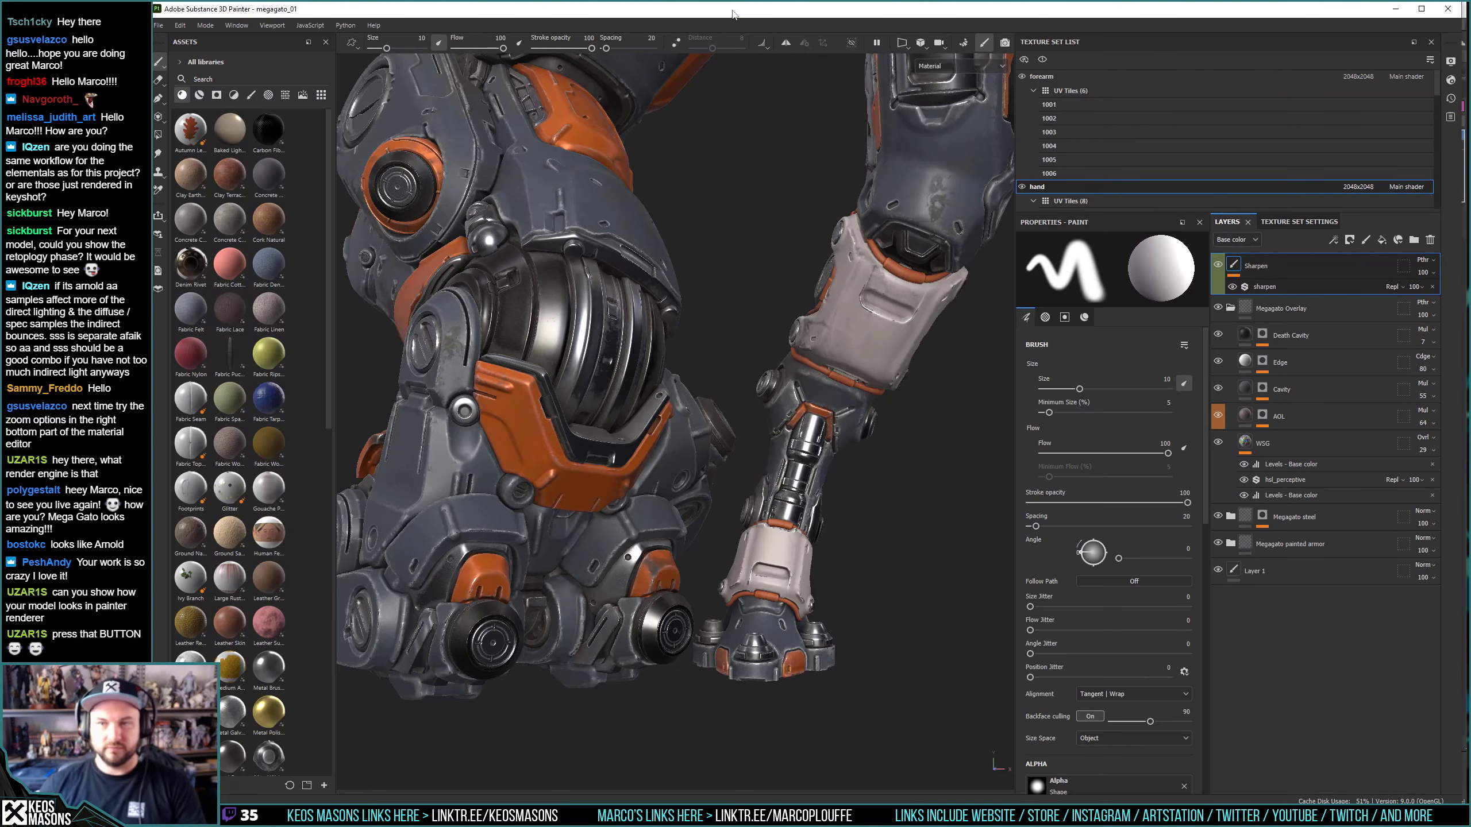
pyautogui.scroll(2, 565, 460)
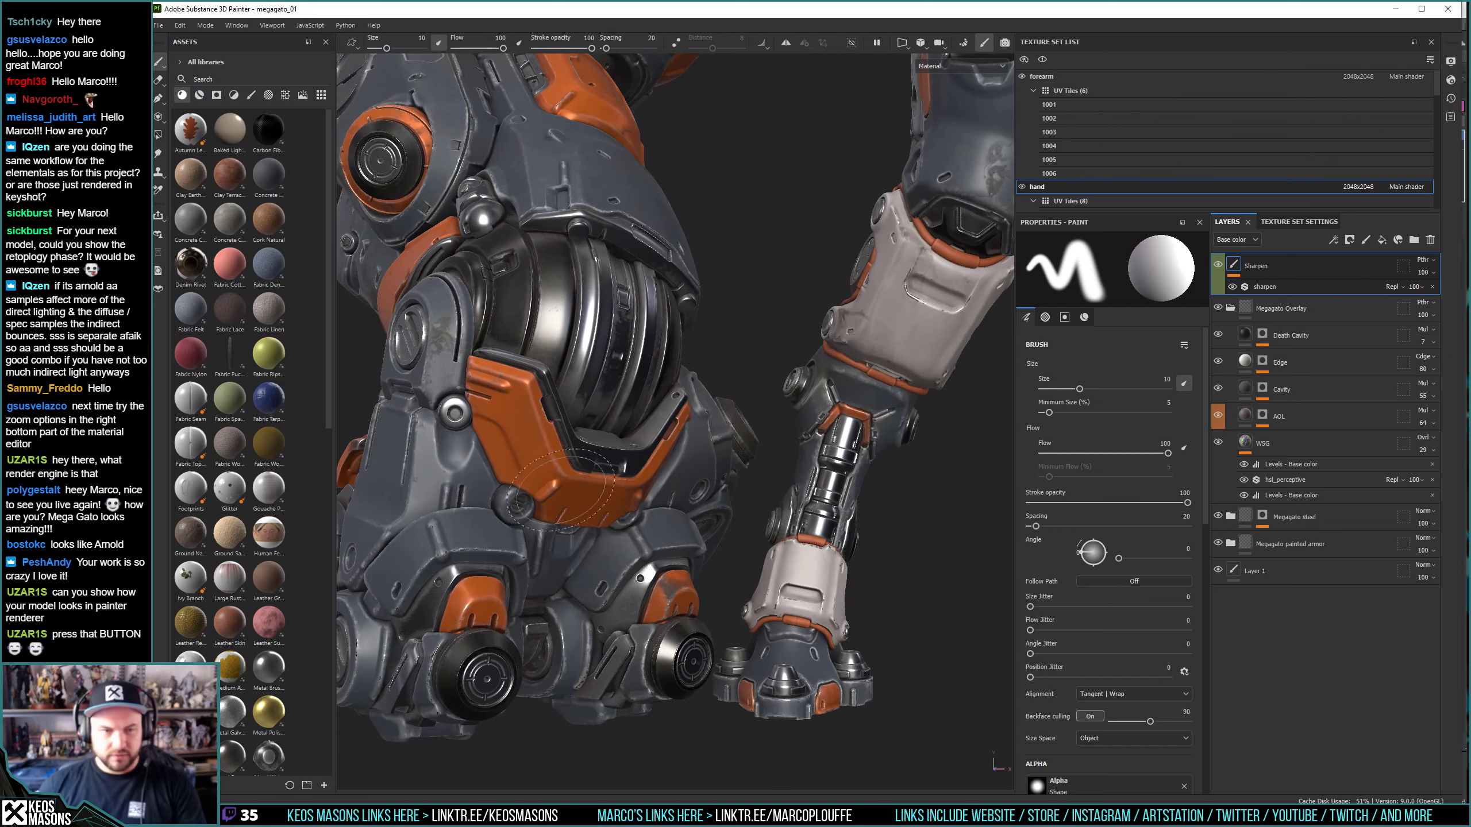
pyautogui.keyDown('alt'); pyautogui.moveTo(564, 461); pyautogui.dragTo(643, 470, button='middle'); pyautogui.keyUp('alt')
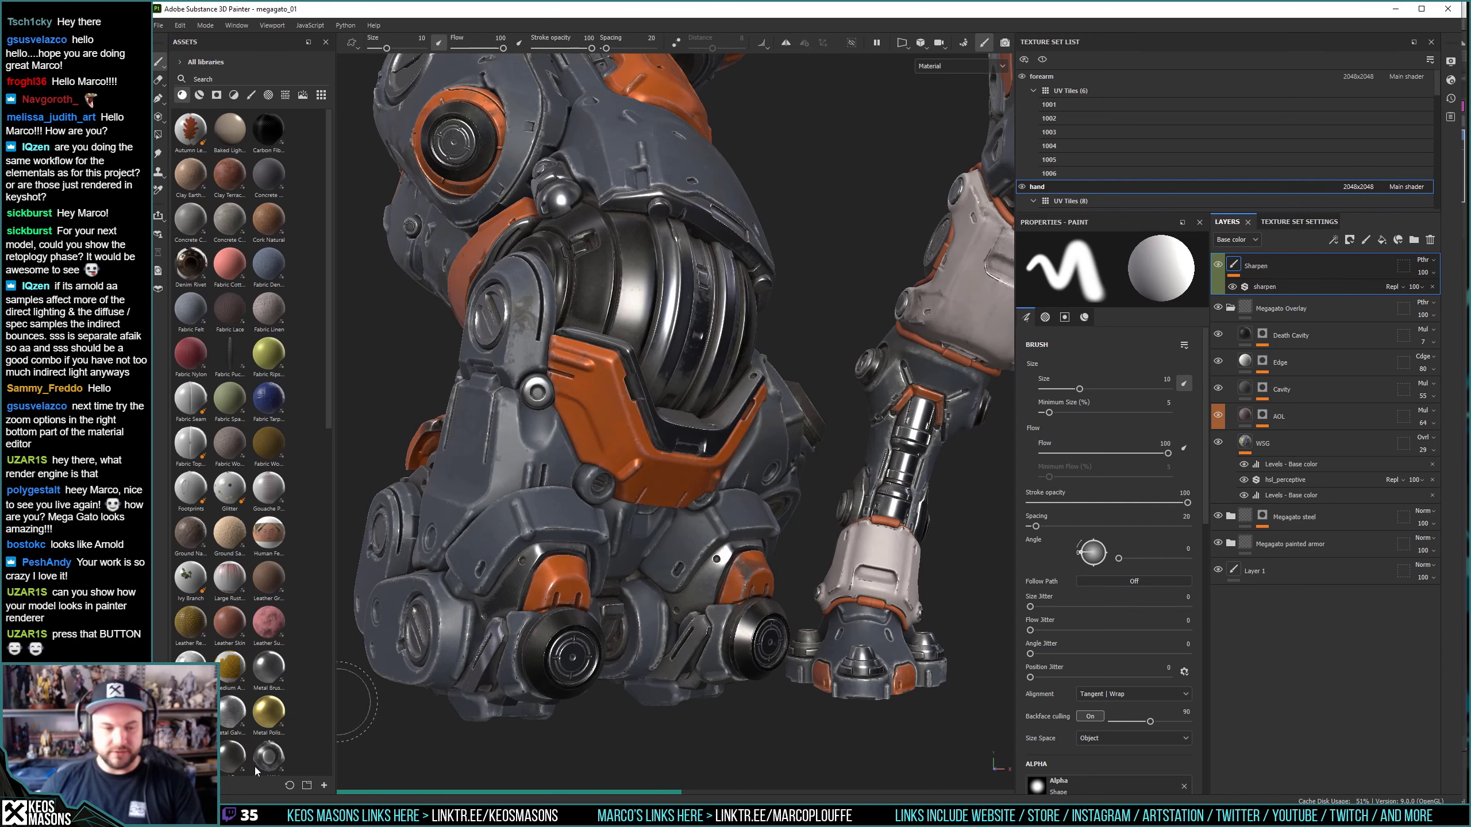
pyautogui.hotkey('alt', 'Tab')
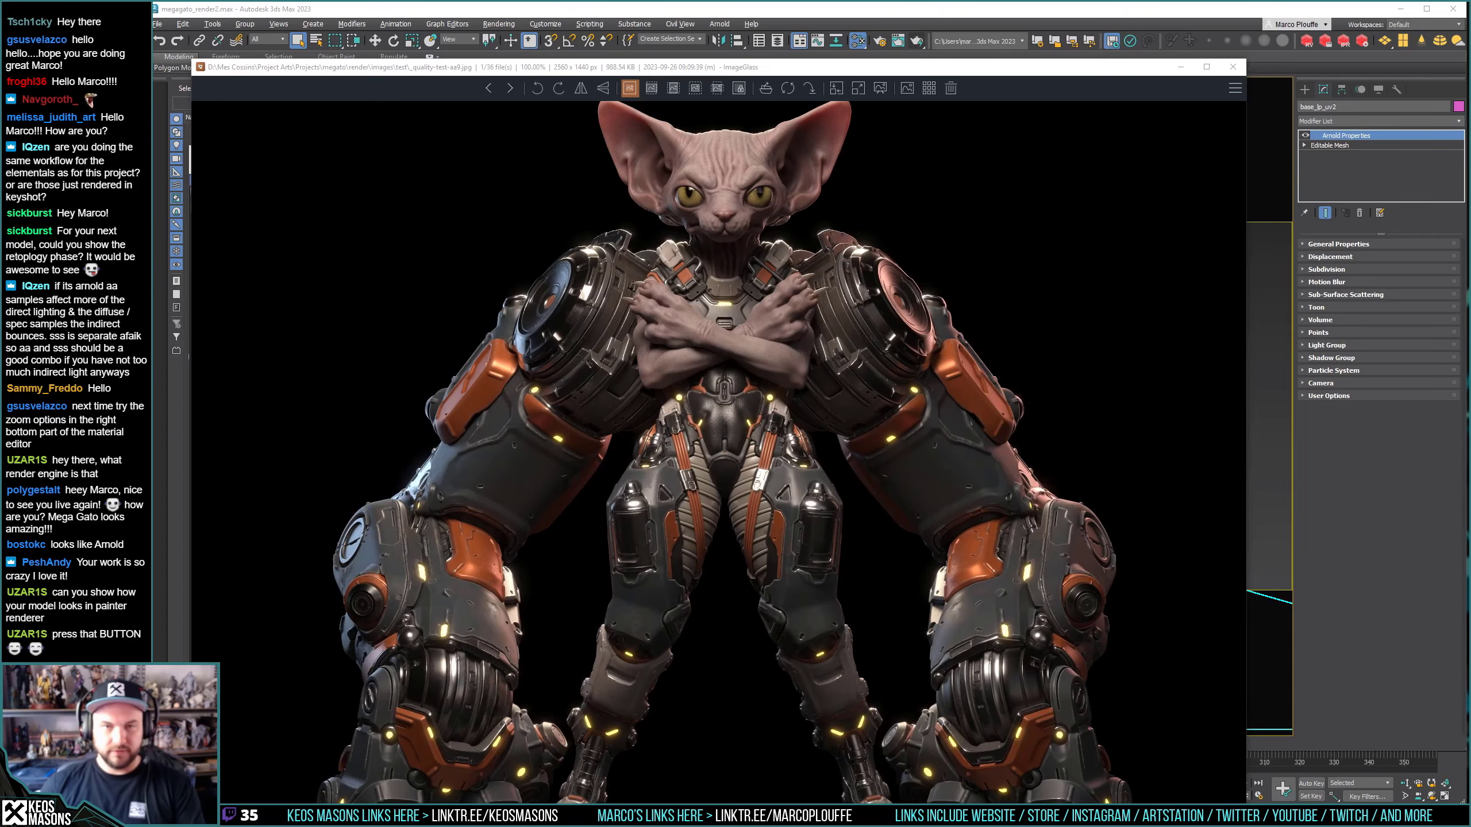
pyautogui.hotkey('alt', 'Tab')
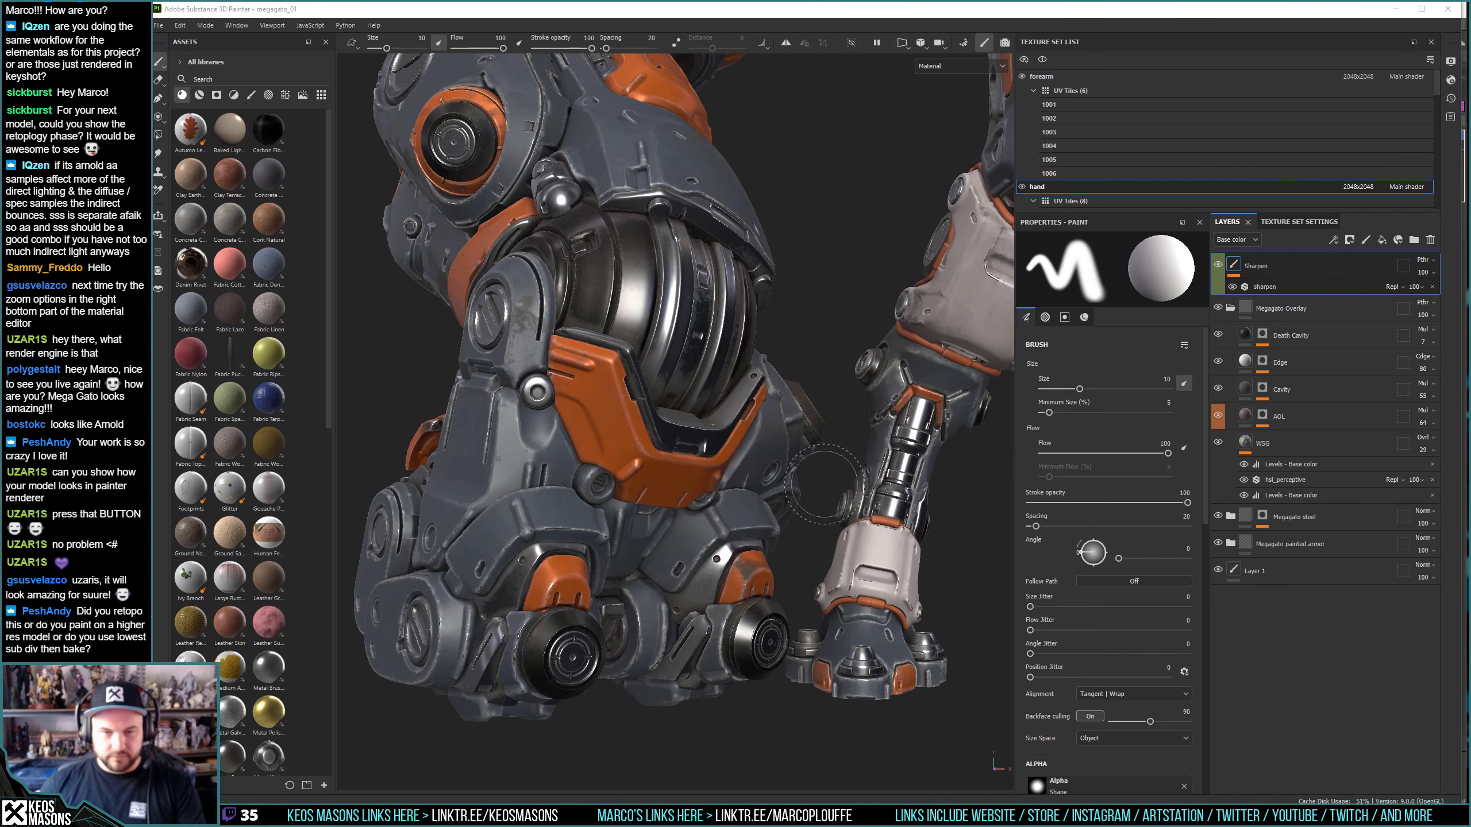
# Glance at the render, then collapse the Megagato Overlay folder and toggle its visibility.
pyautogui.hotkey('alt', 'Tab')
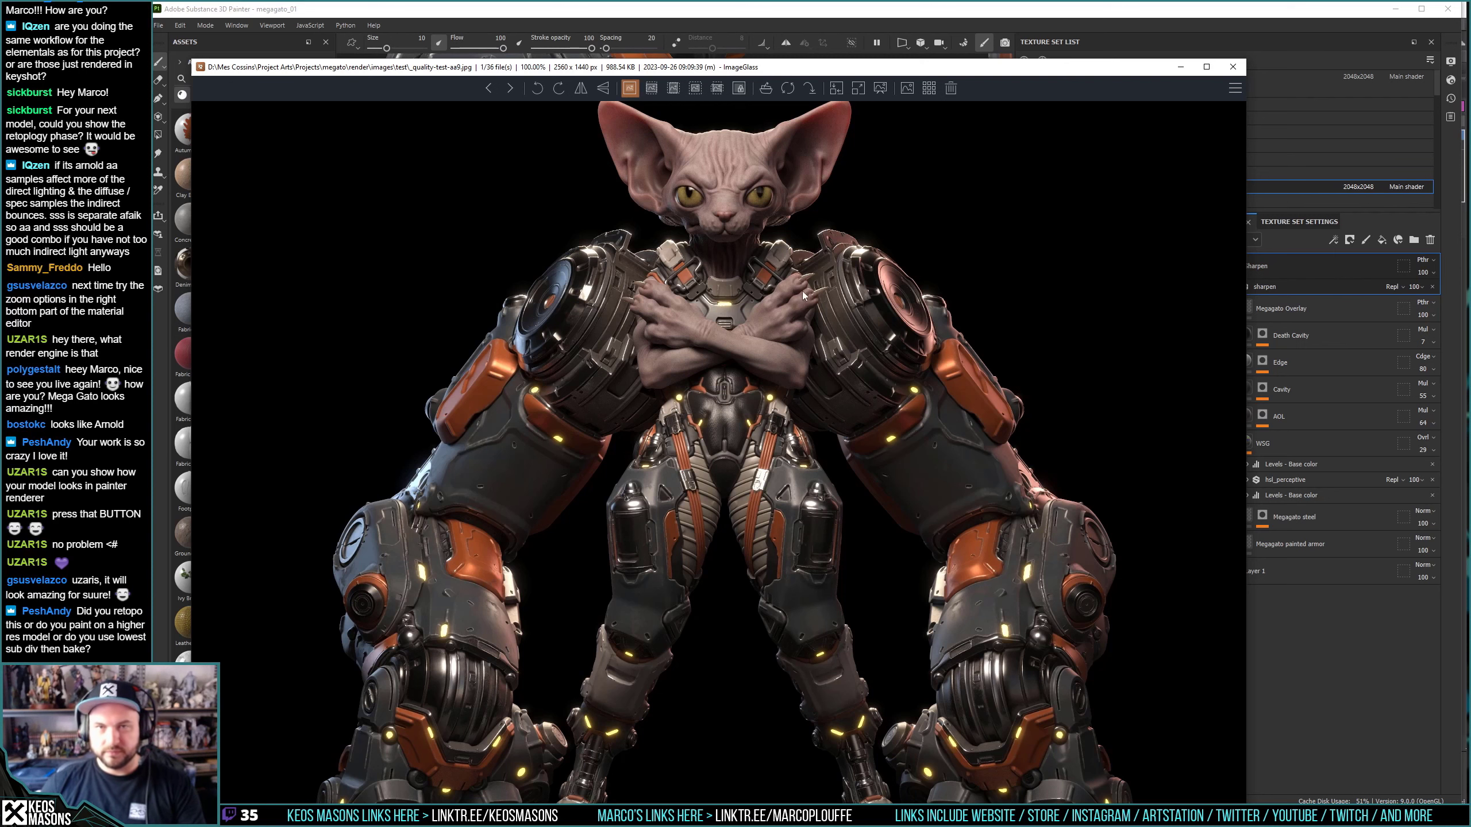
pyautogui.click(897, 30)
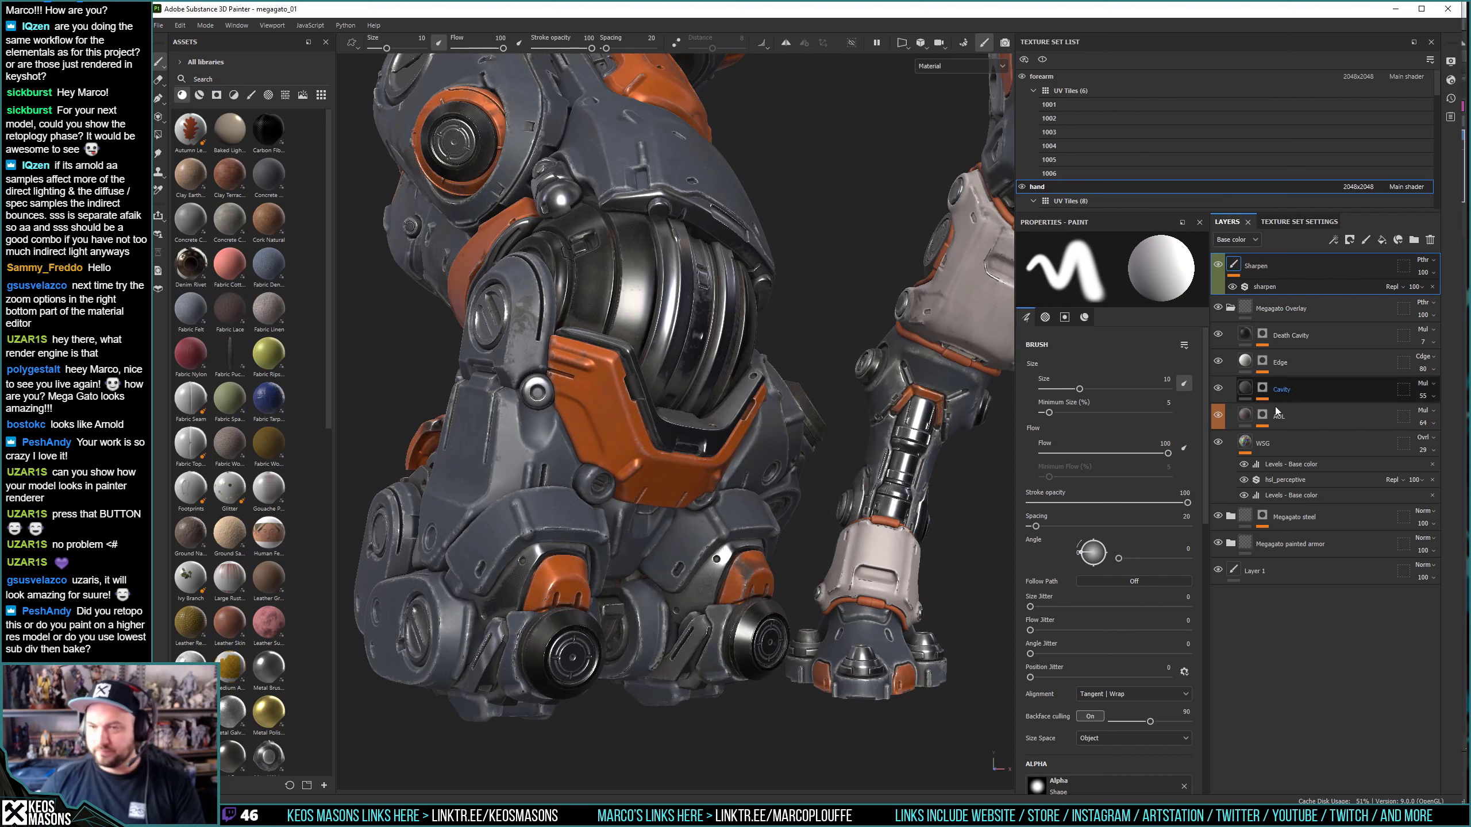
pyautogui.click(1233, 308)
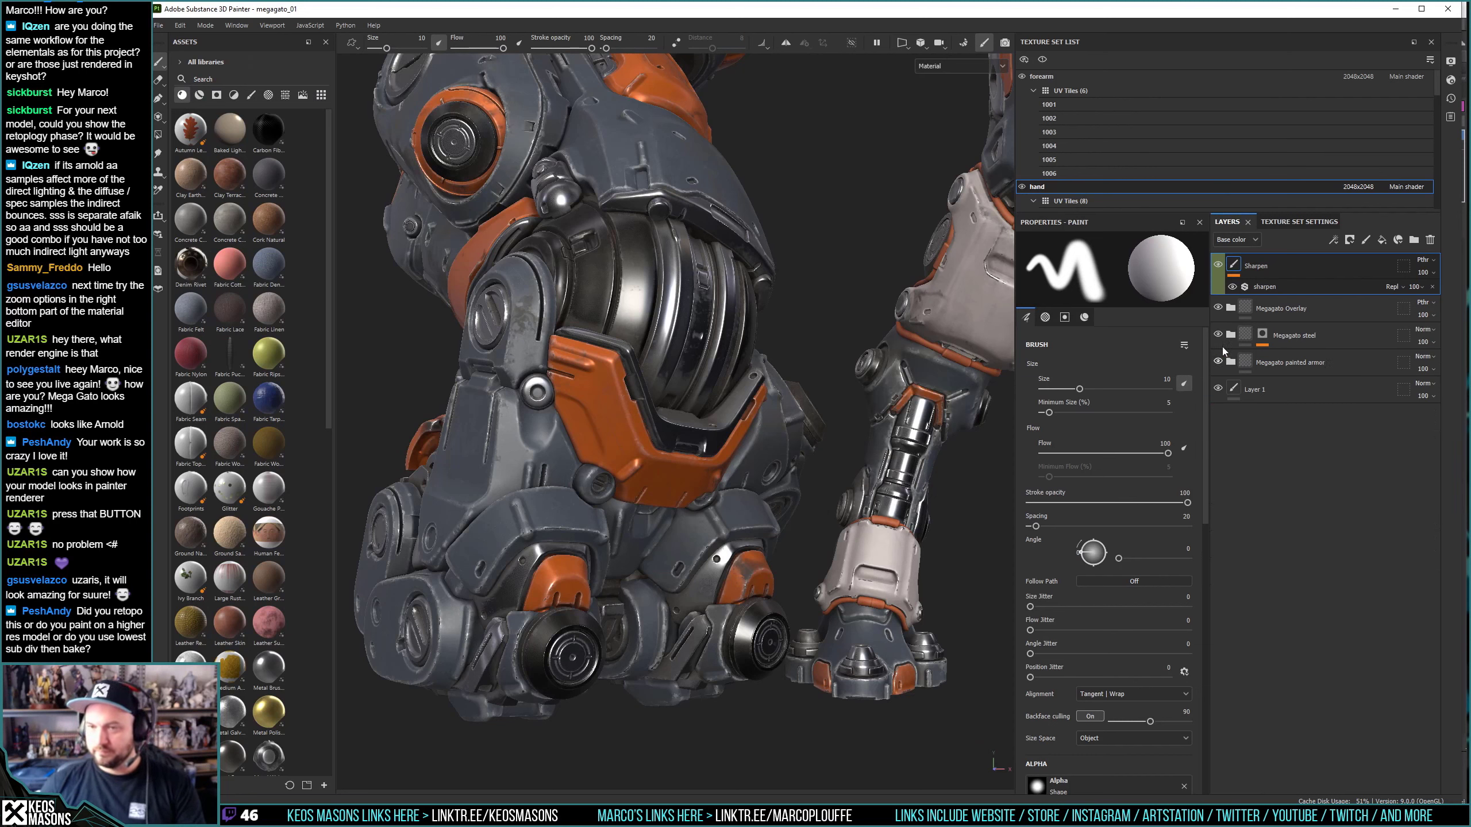
pyautogui.click(1219, 308)
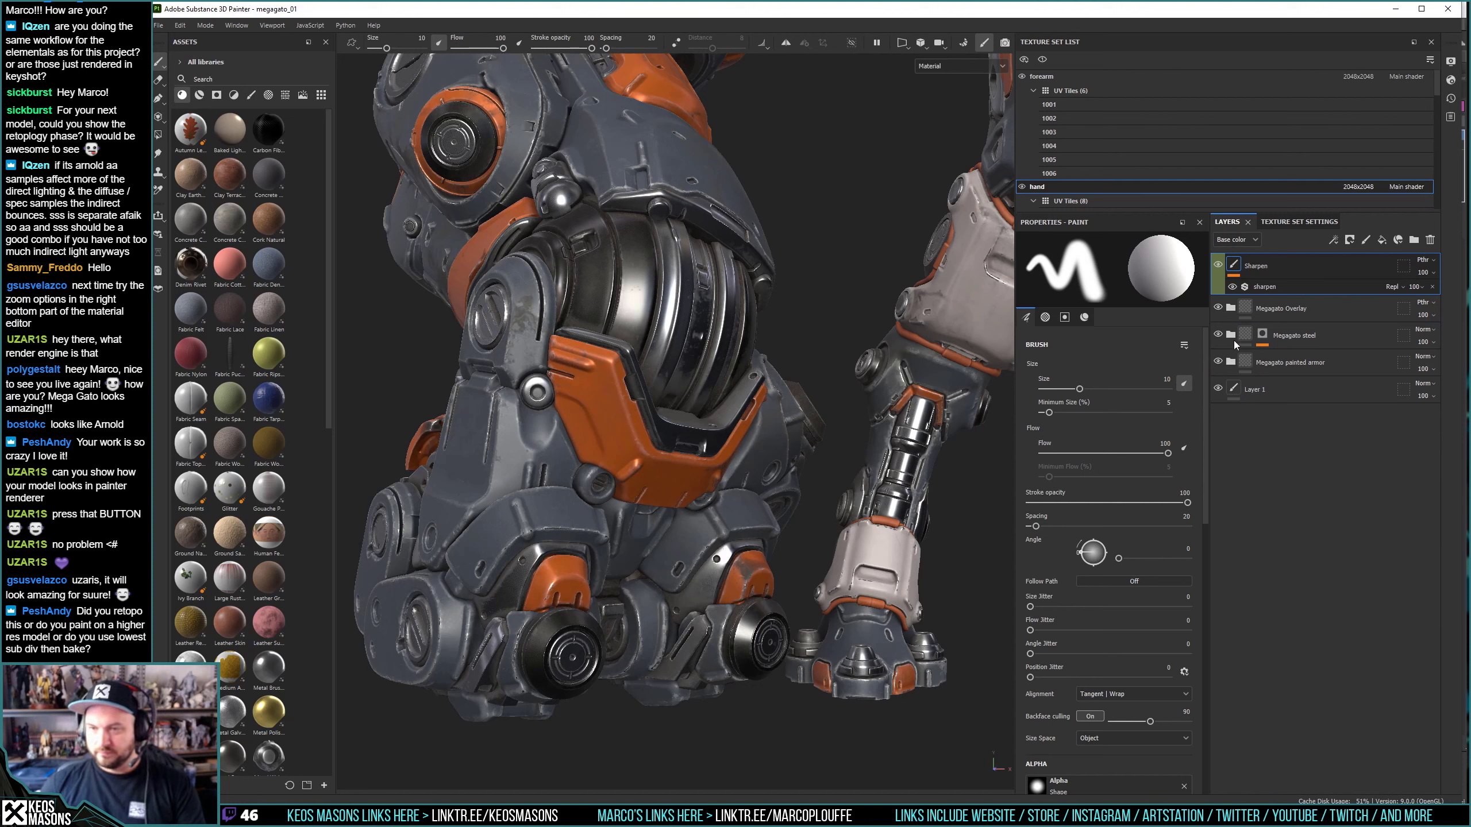
# Expand Megagato painted armor and display the Dirt large layer's mask.
pyautogui.click(1231, 361)
pyautogui.scroll(-1, 1251, 463)
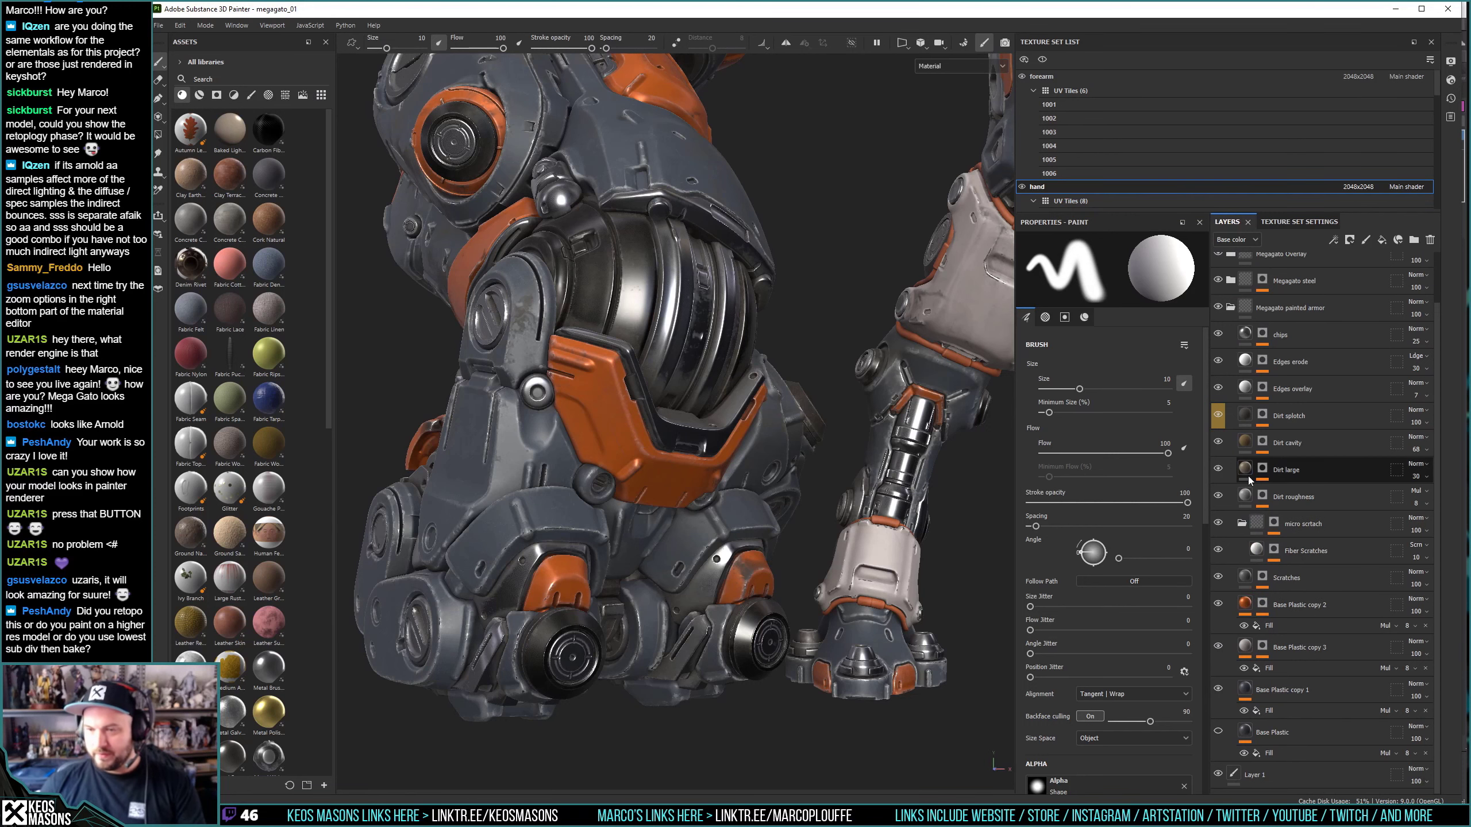
pyautogui.keyDown('alt'); pyautogui.click(1262, 469); pyautogui.keyUp('alt')
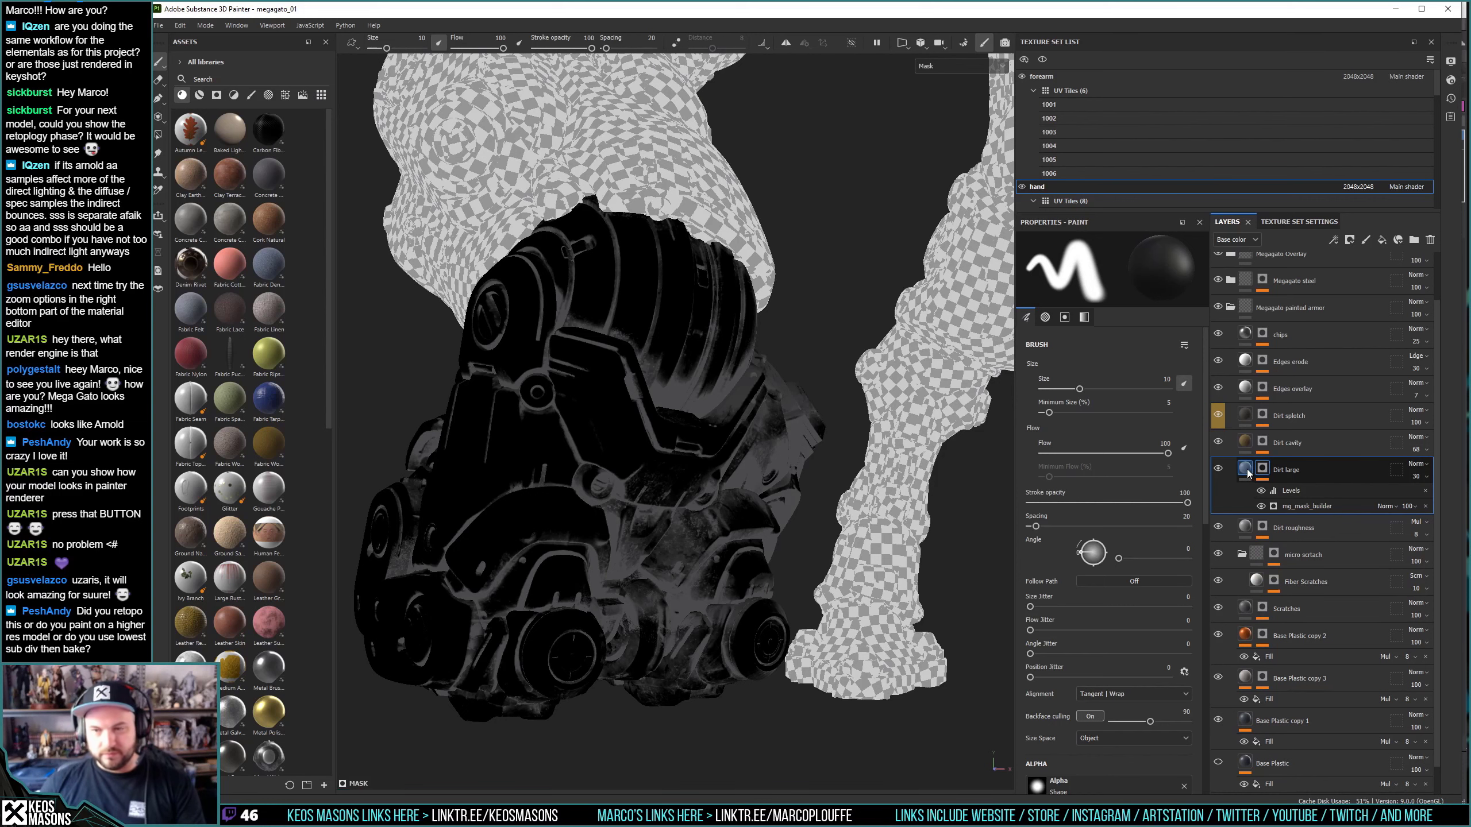
# Compare mask and material for Dirt large, Dirt cavity and Dirt splotch, then show the chips mask.
pyautogui.click(1246, 470)
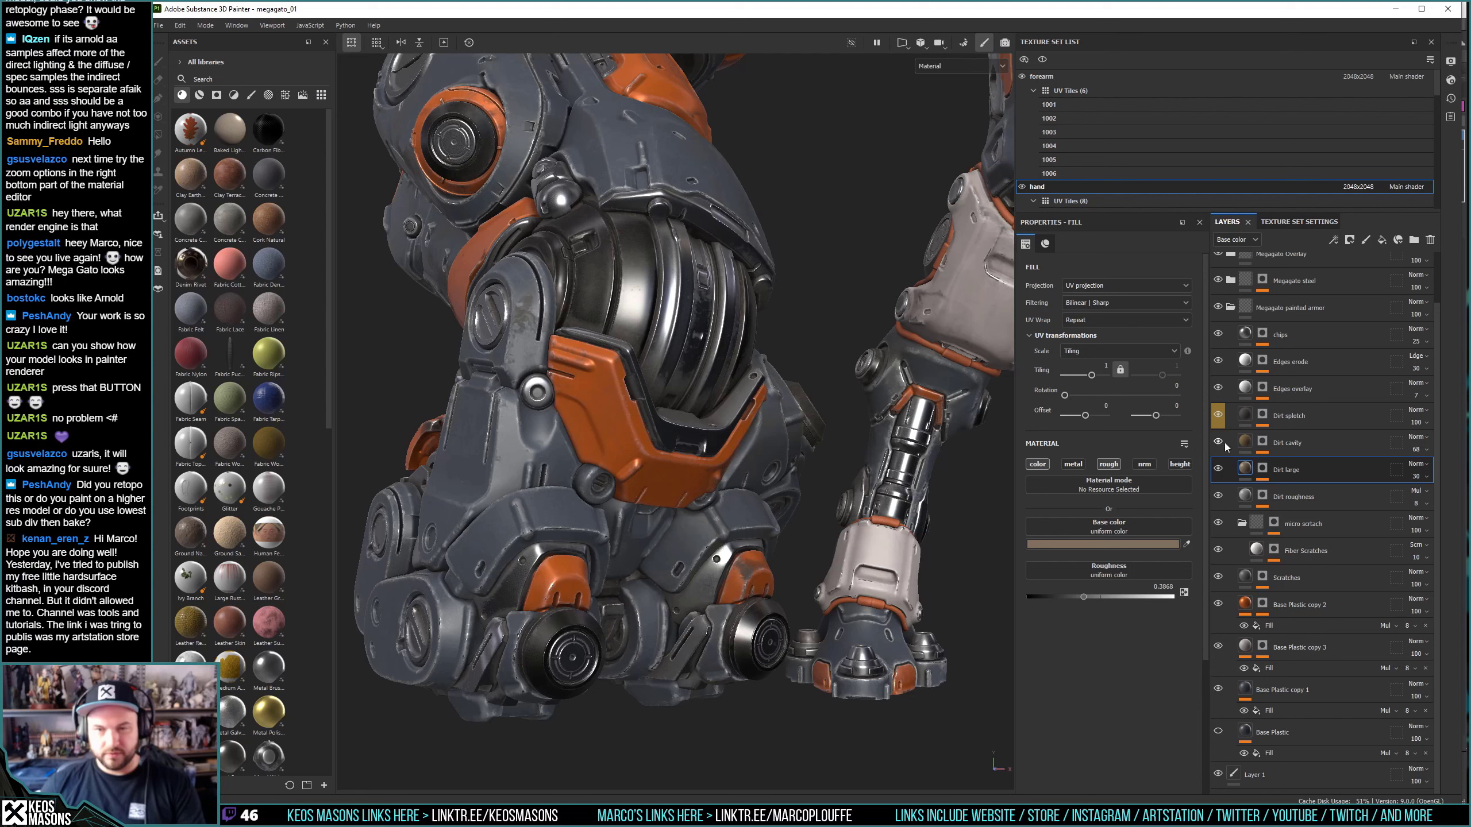
pyautogui.click(1261, 442)
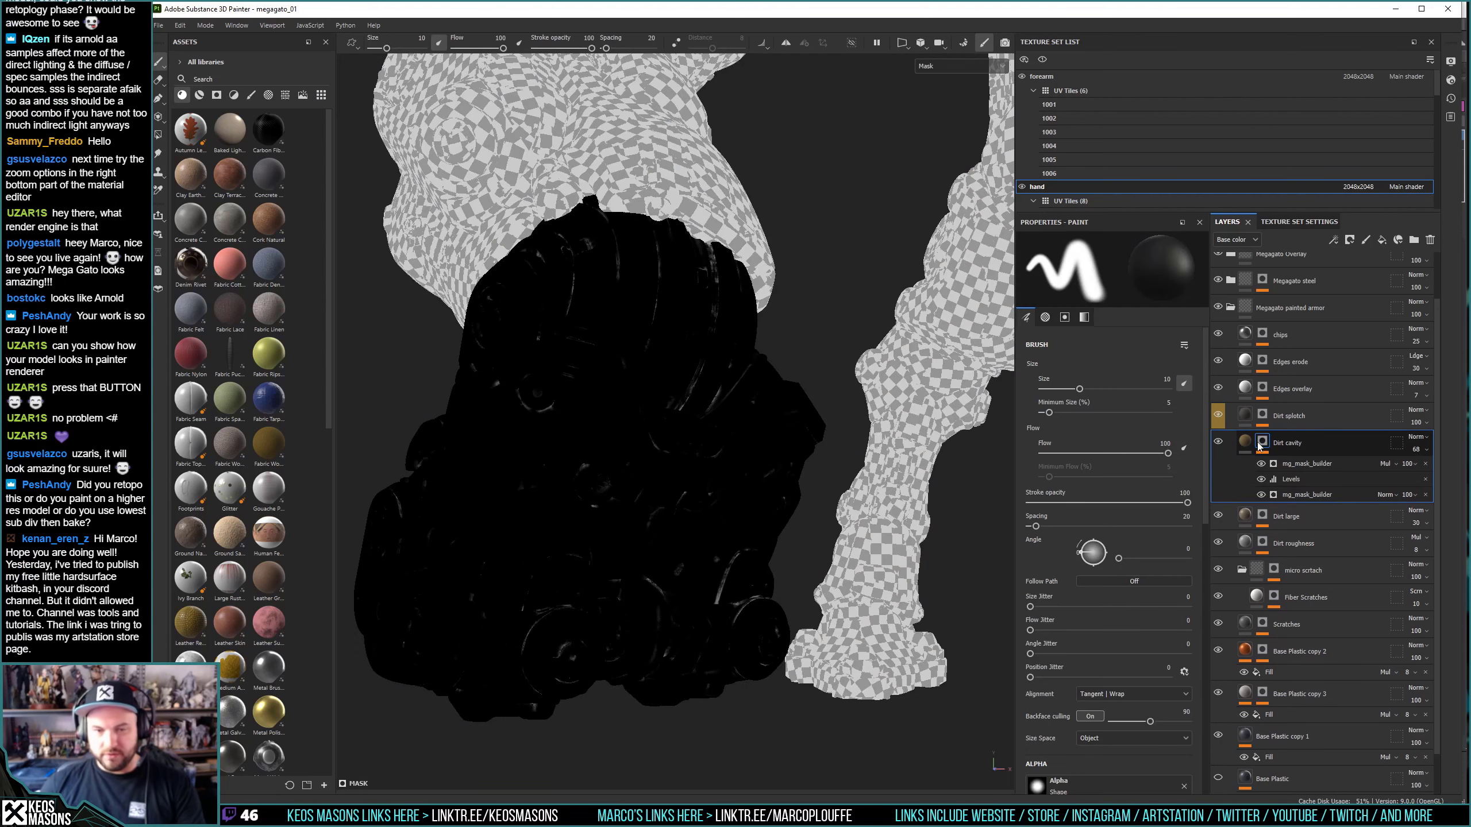
pyautogui.click(1246, 443)
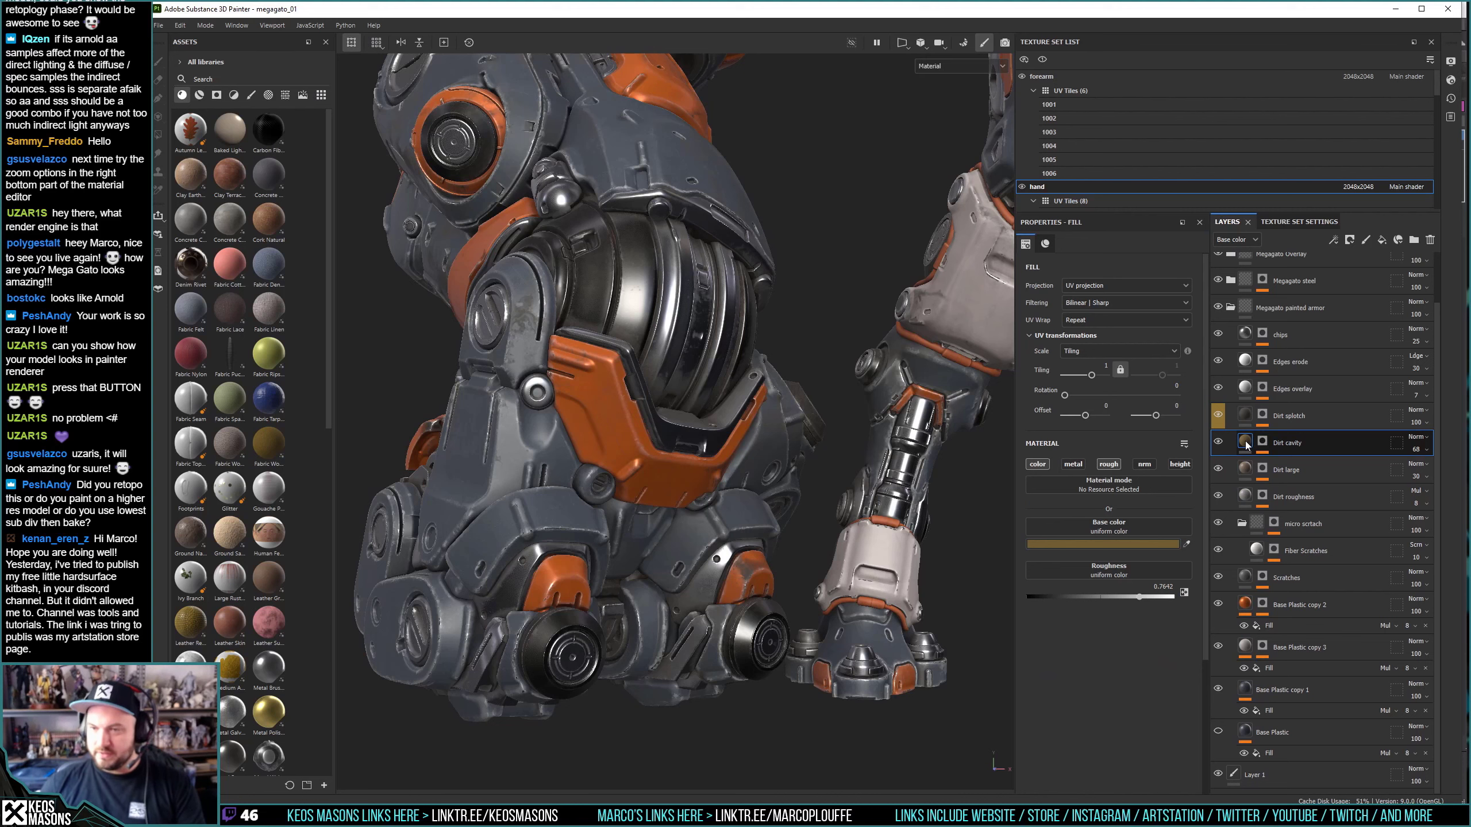
pyautogui.click(1263, 416)
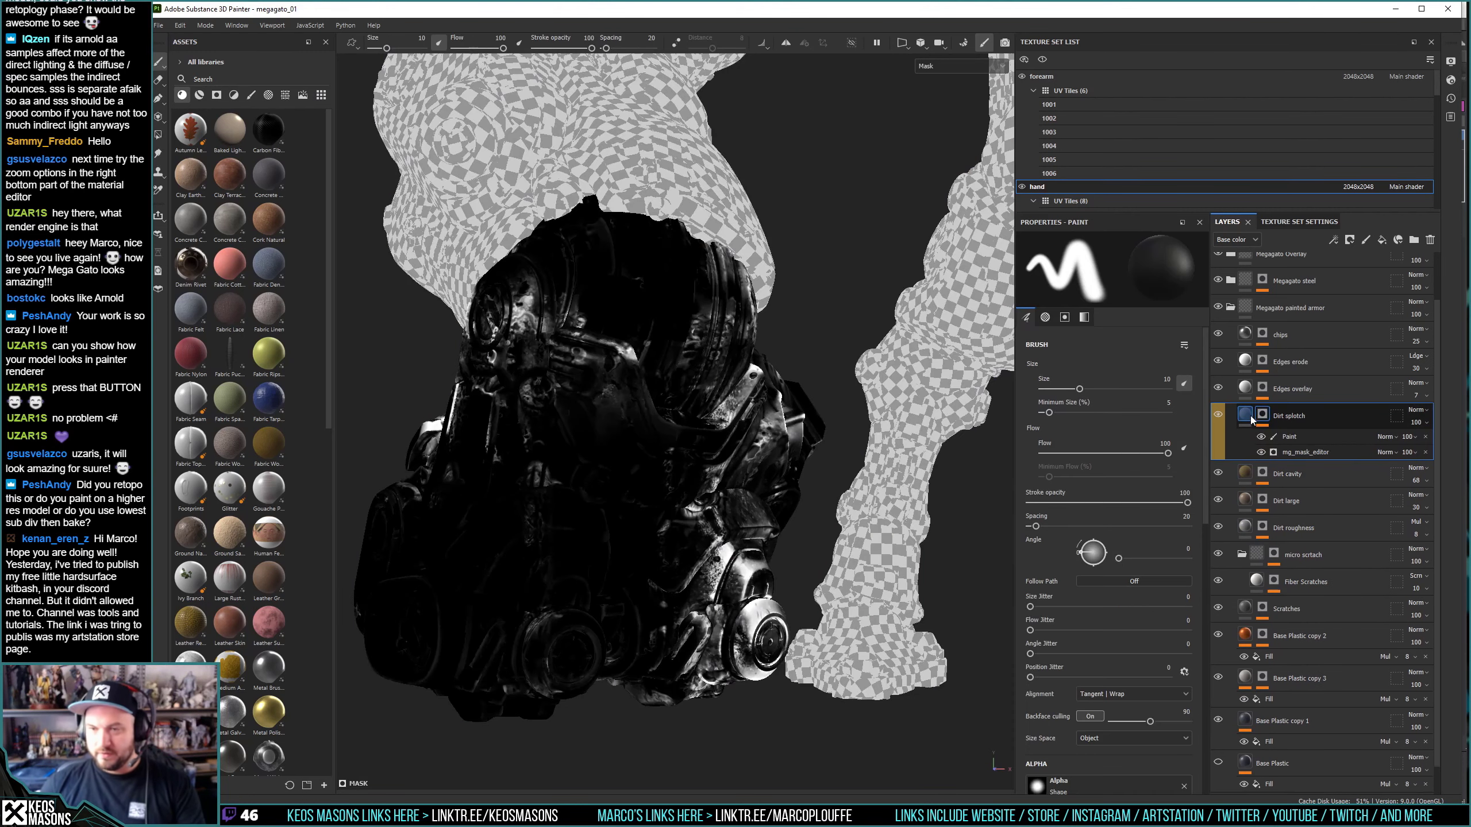
pyautogui.click(1214, 427)
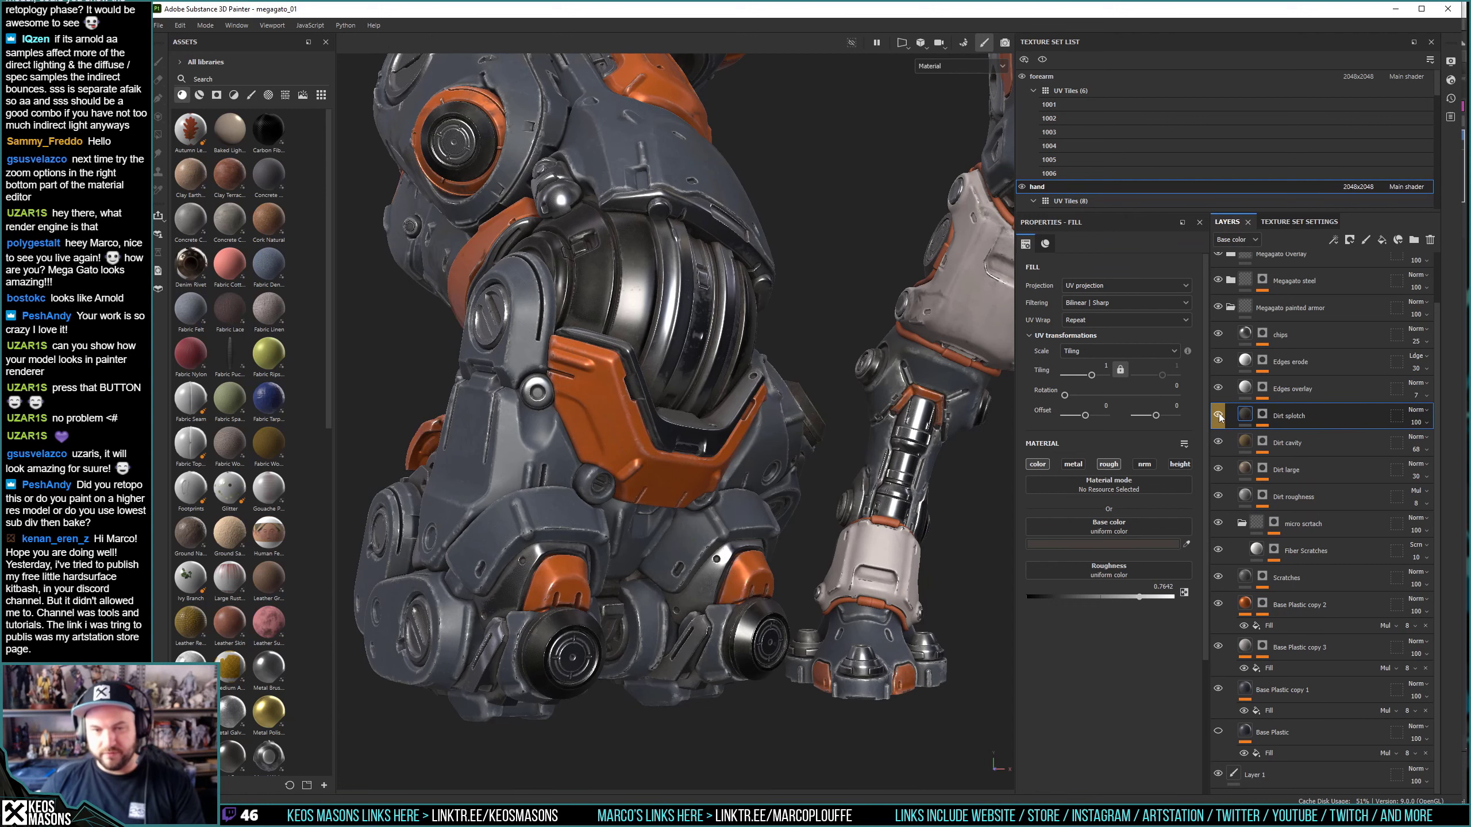
pyautogui.click(1246, 363)
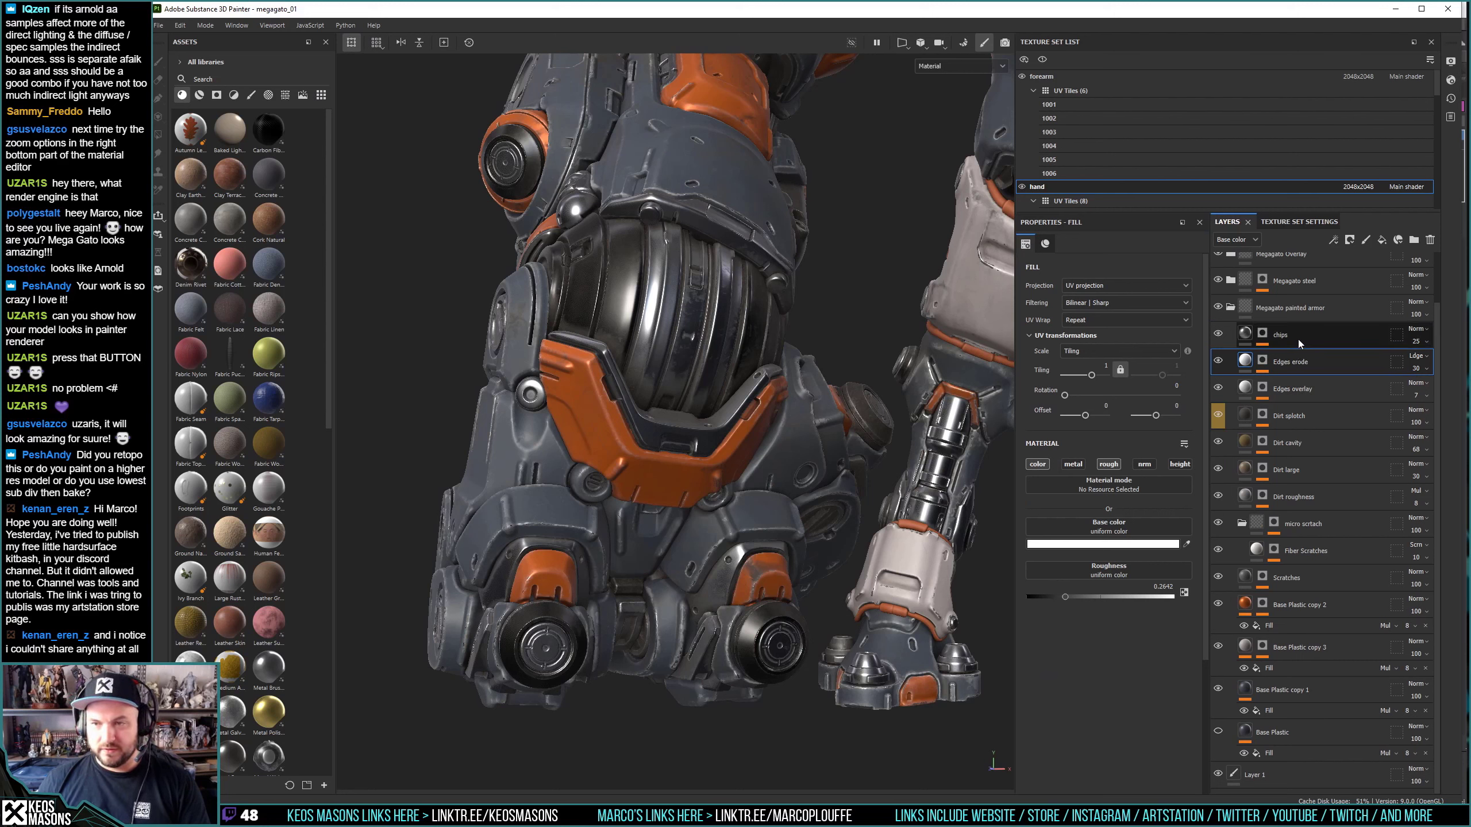
pyautogui.click(1262, 335)
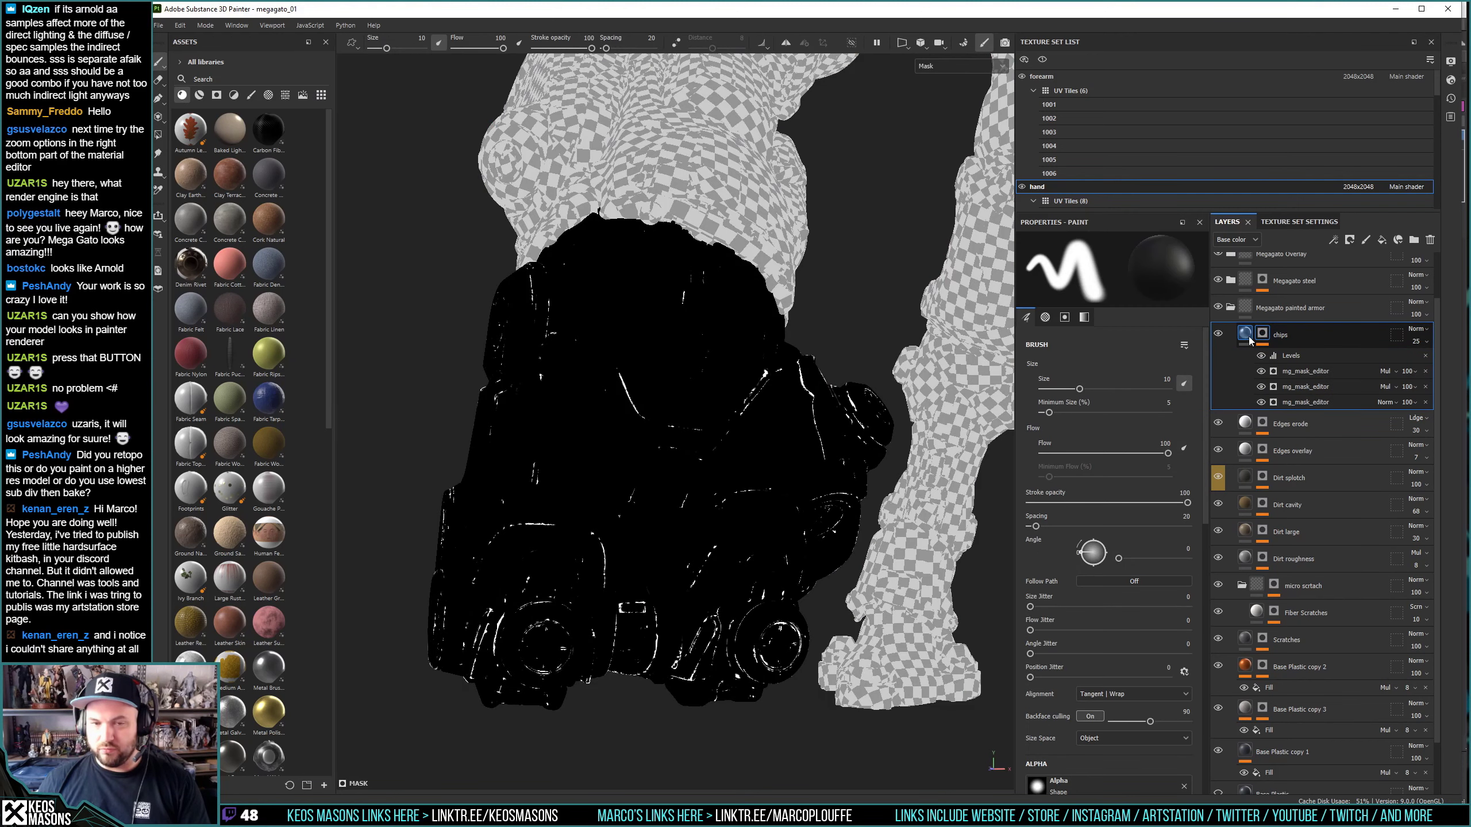
# Compare the chips material against the ImageGlass render, then show the chips mask again.
pyautogui.click(1247, 337)
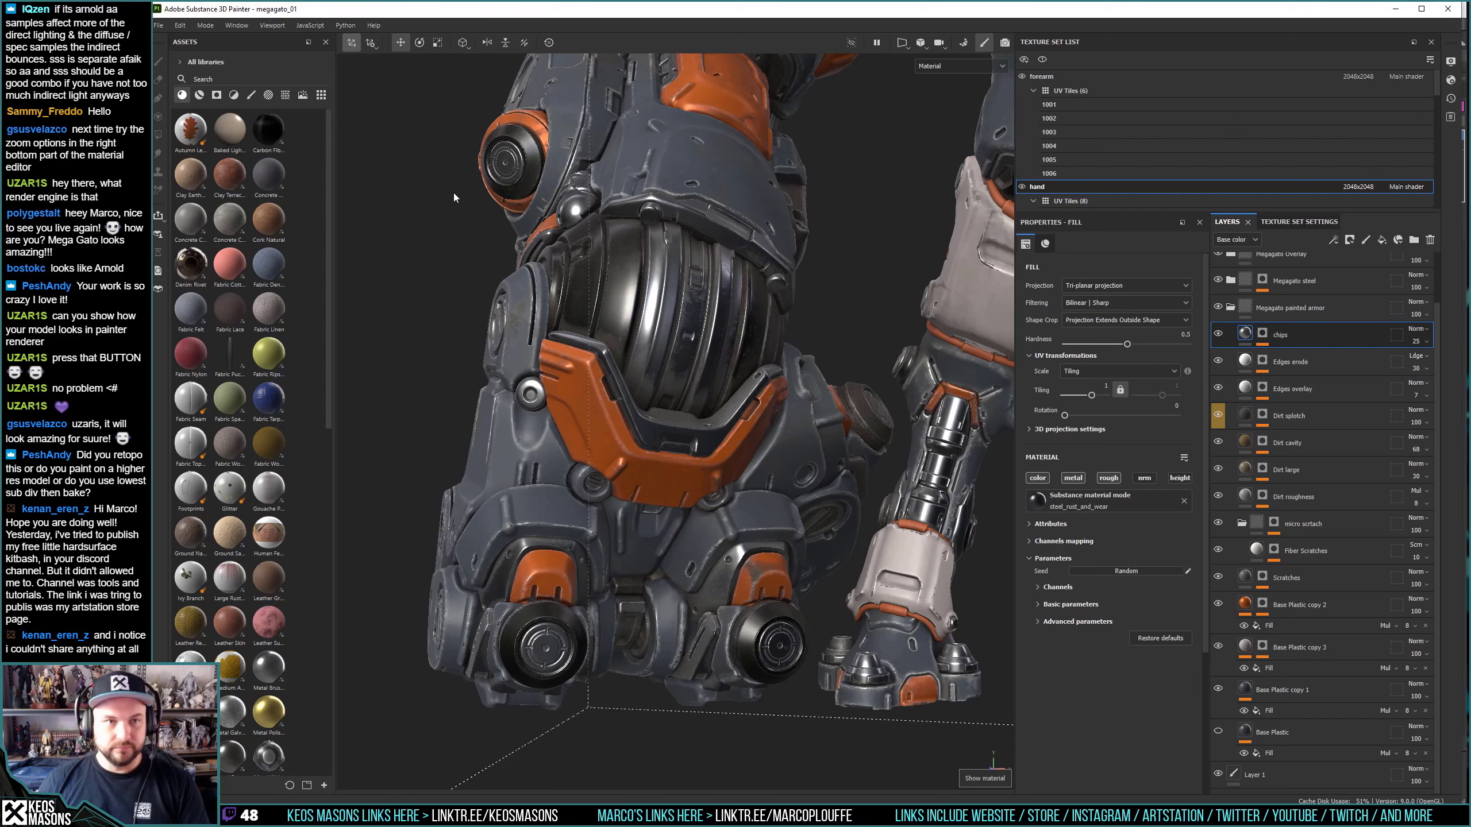
pyautogui.hotkey('alt', 'Tab')
pyautogui.click(671, 331)
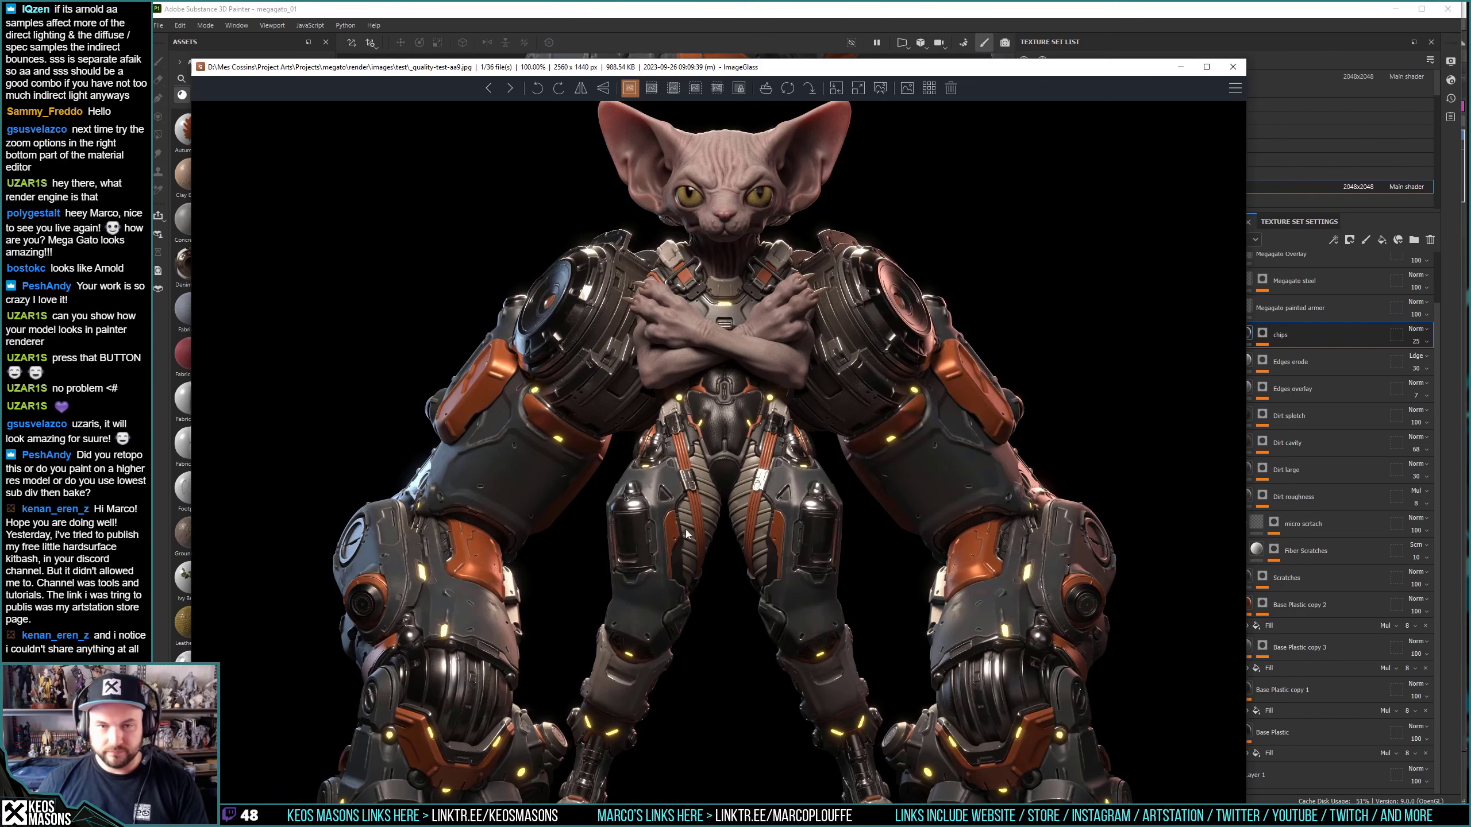
pyautogui.scroll(1, 508, 546)
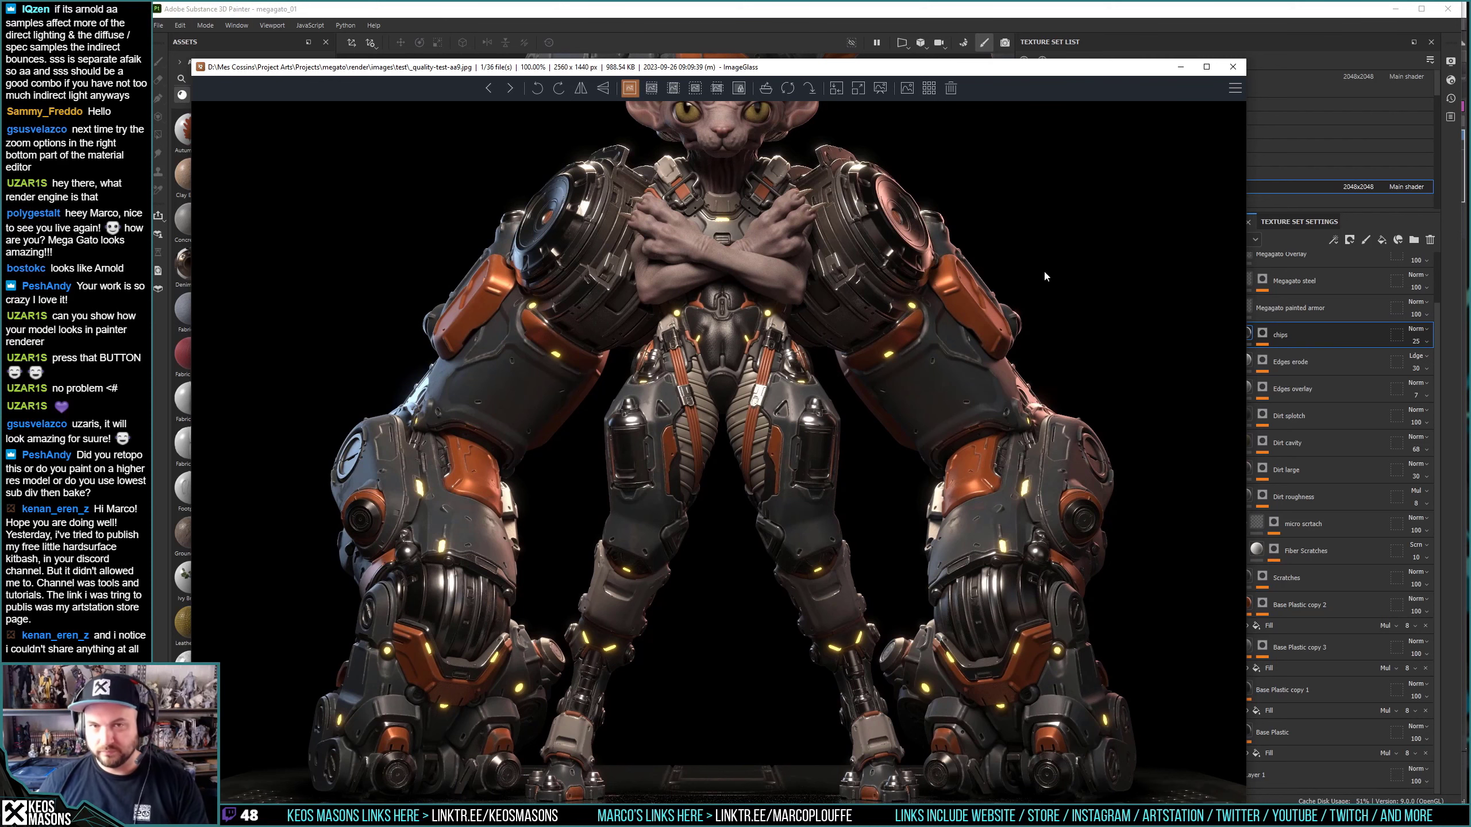
pyautogui.click(1232, 67)
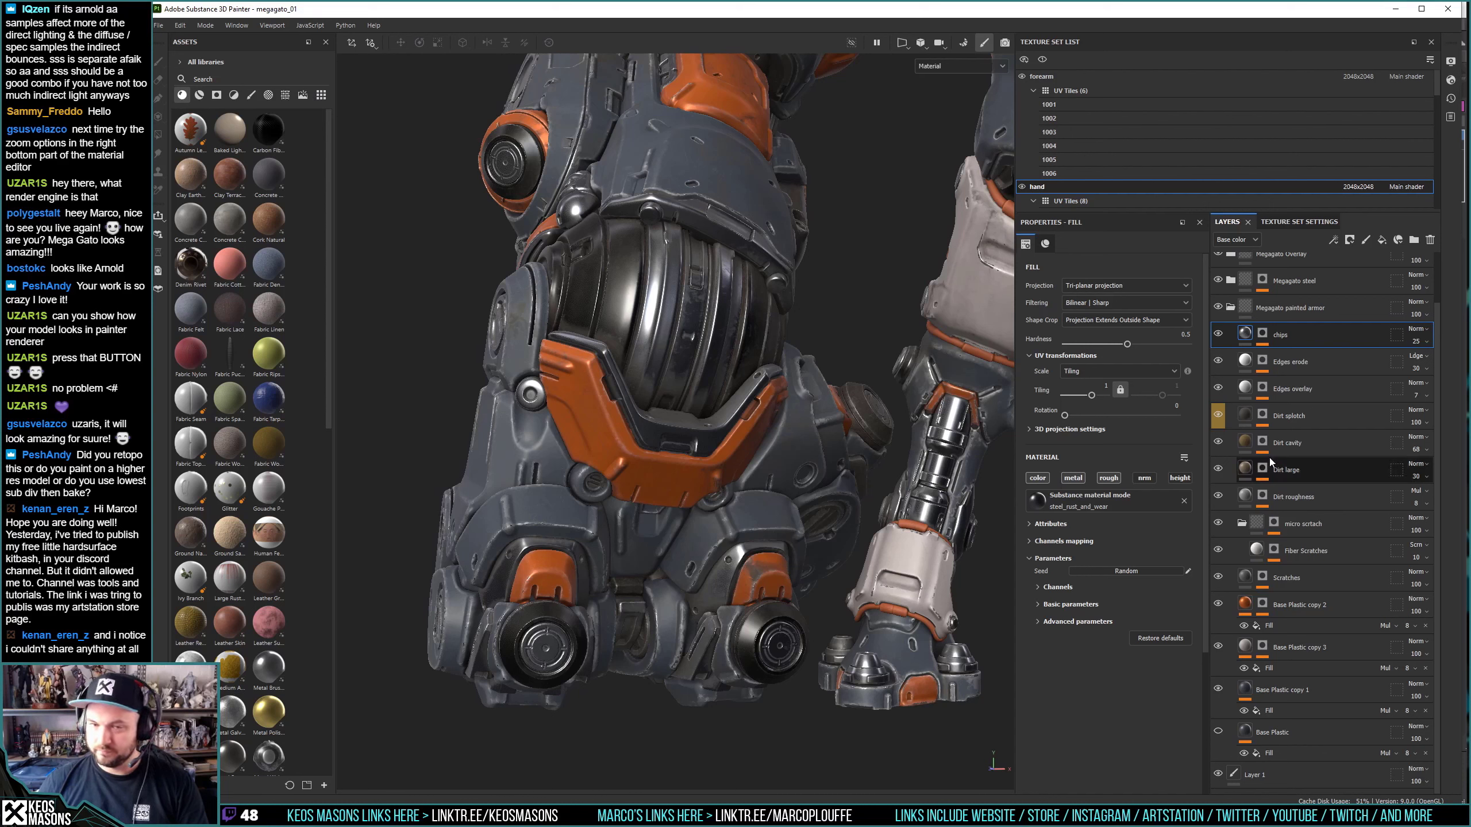
pyautogui.keyDown('alt'); pyautogui.click(1262, 341); pyautogui.keyUp('alt')
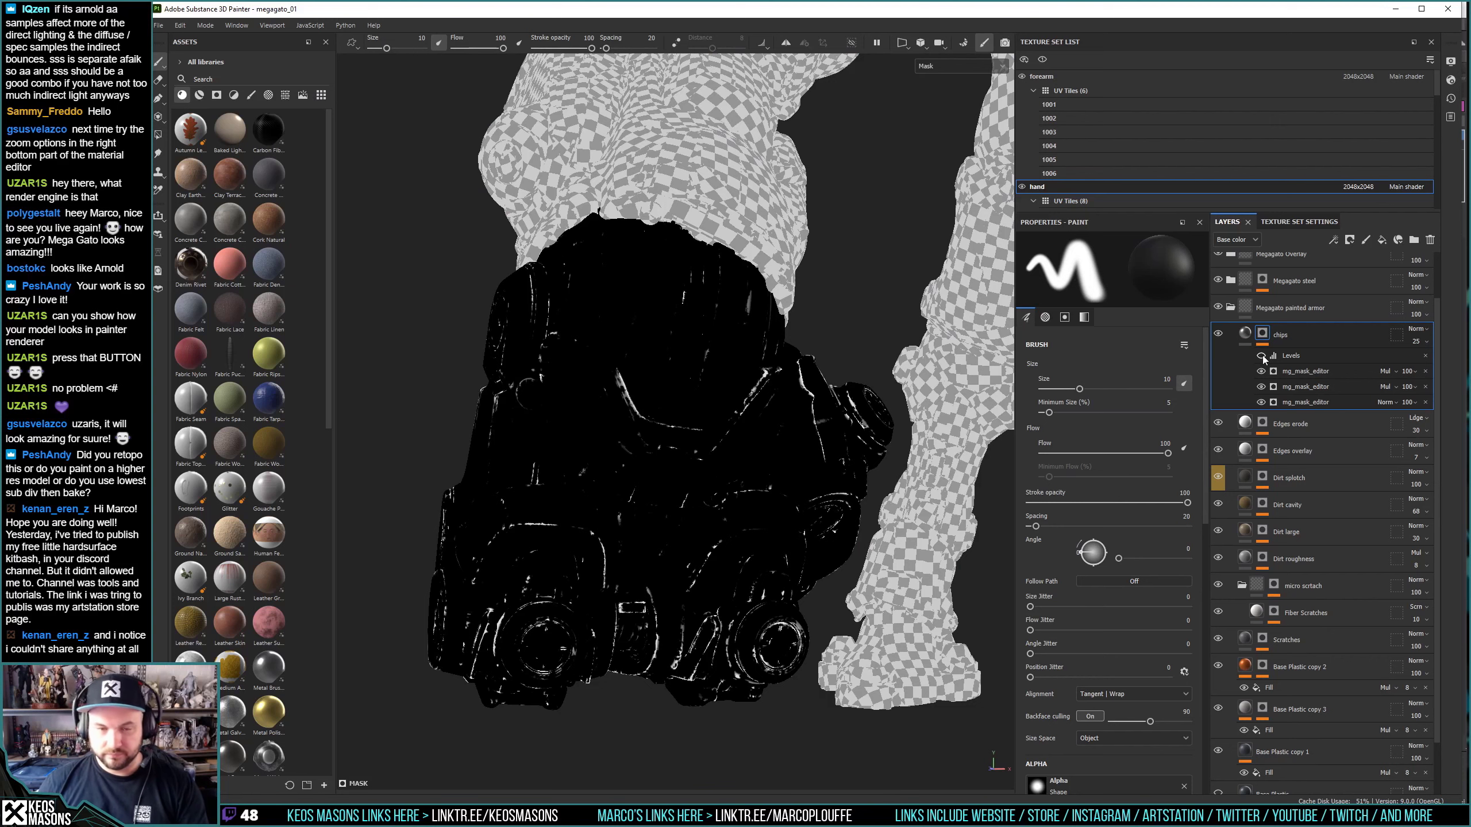
# Isolate the Edges erode mask and toggle its mask generator and Warp effects.
pyautogui.press('m')
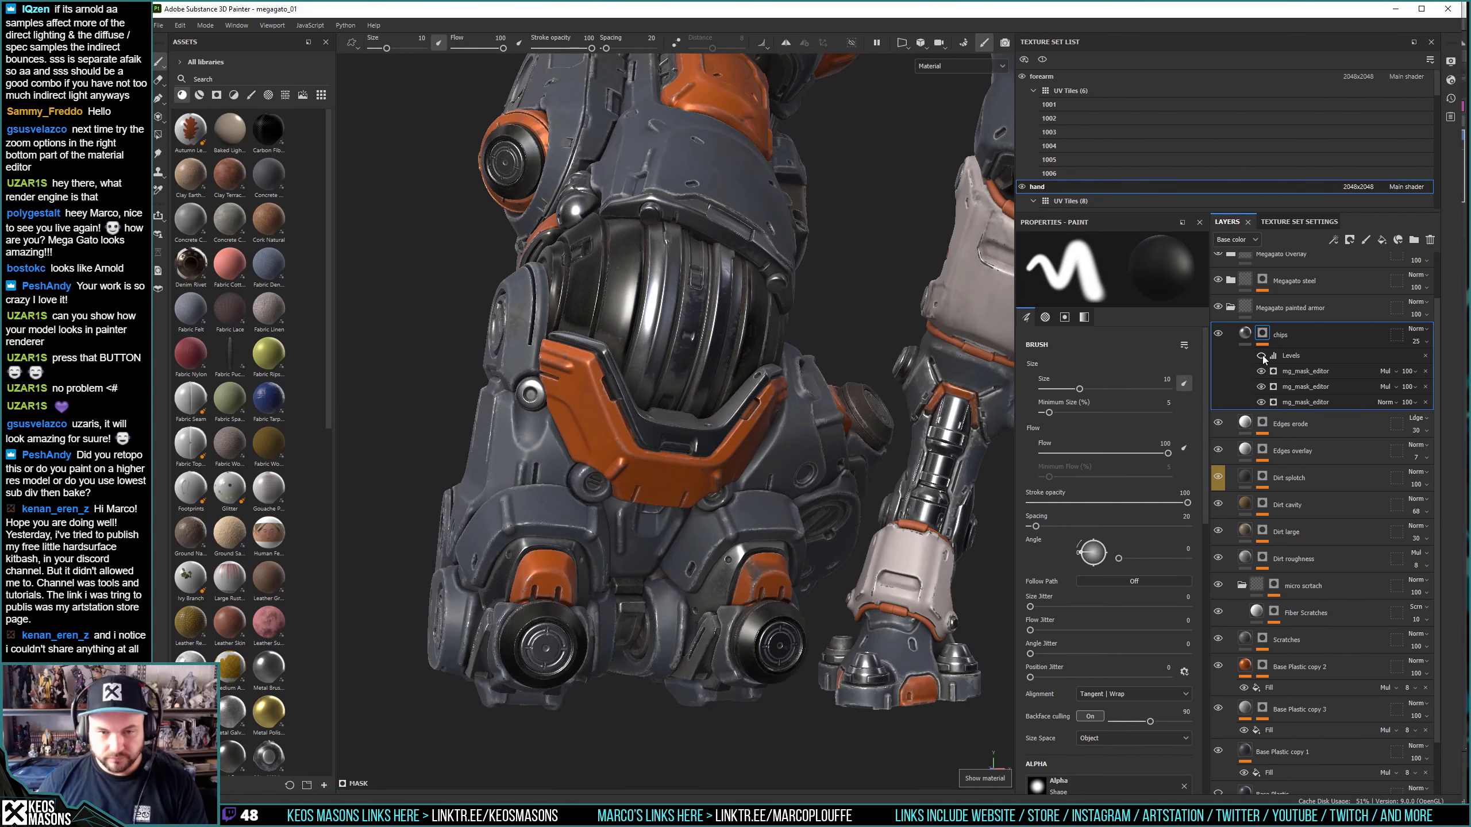
pyautogui.click(1264, 426)
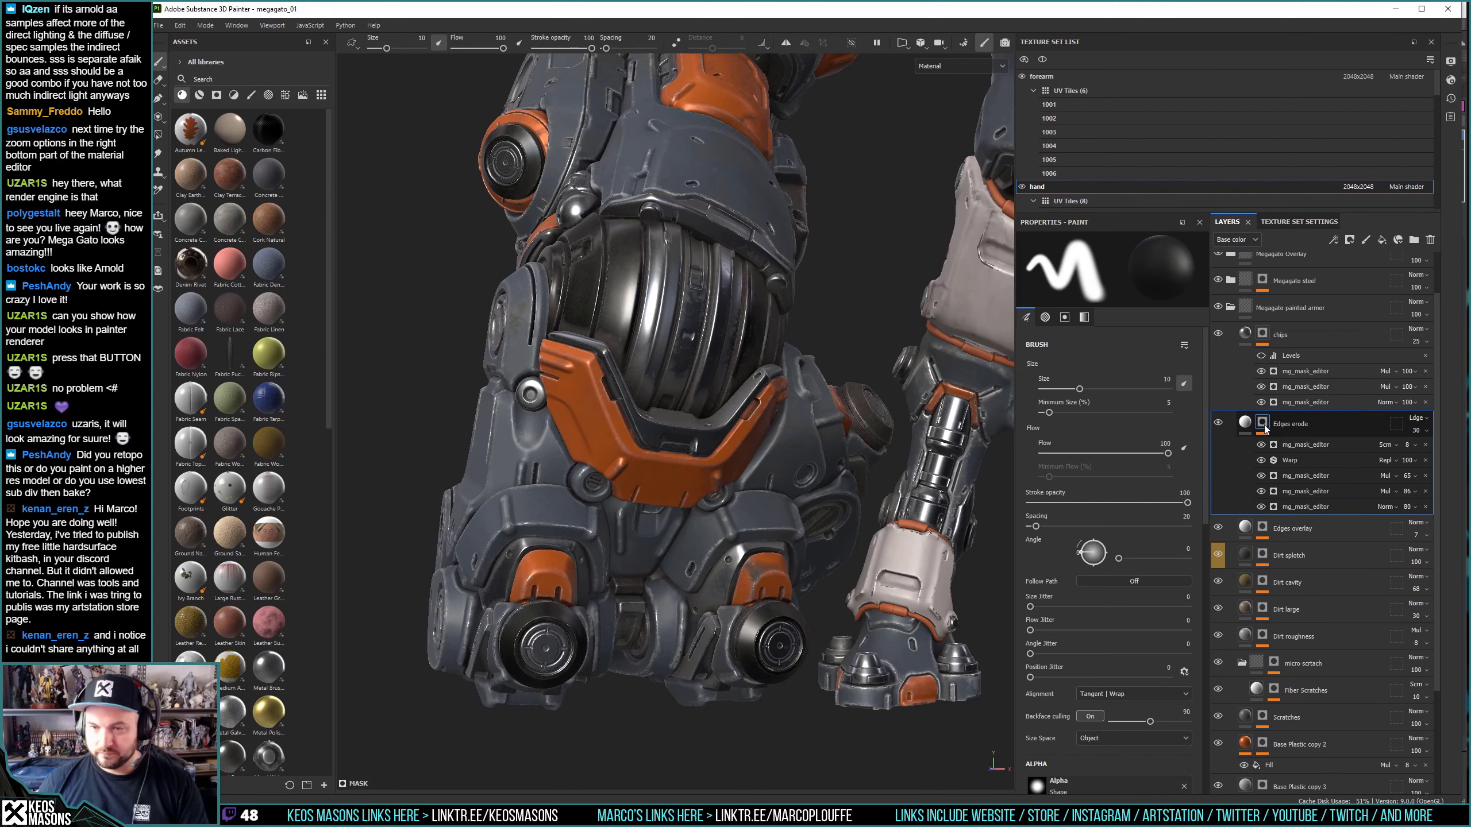
pyautogui.keyDown('alt'); pyautogui.click(1263, 423); pyautogui.keyUp('alt')
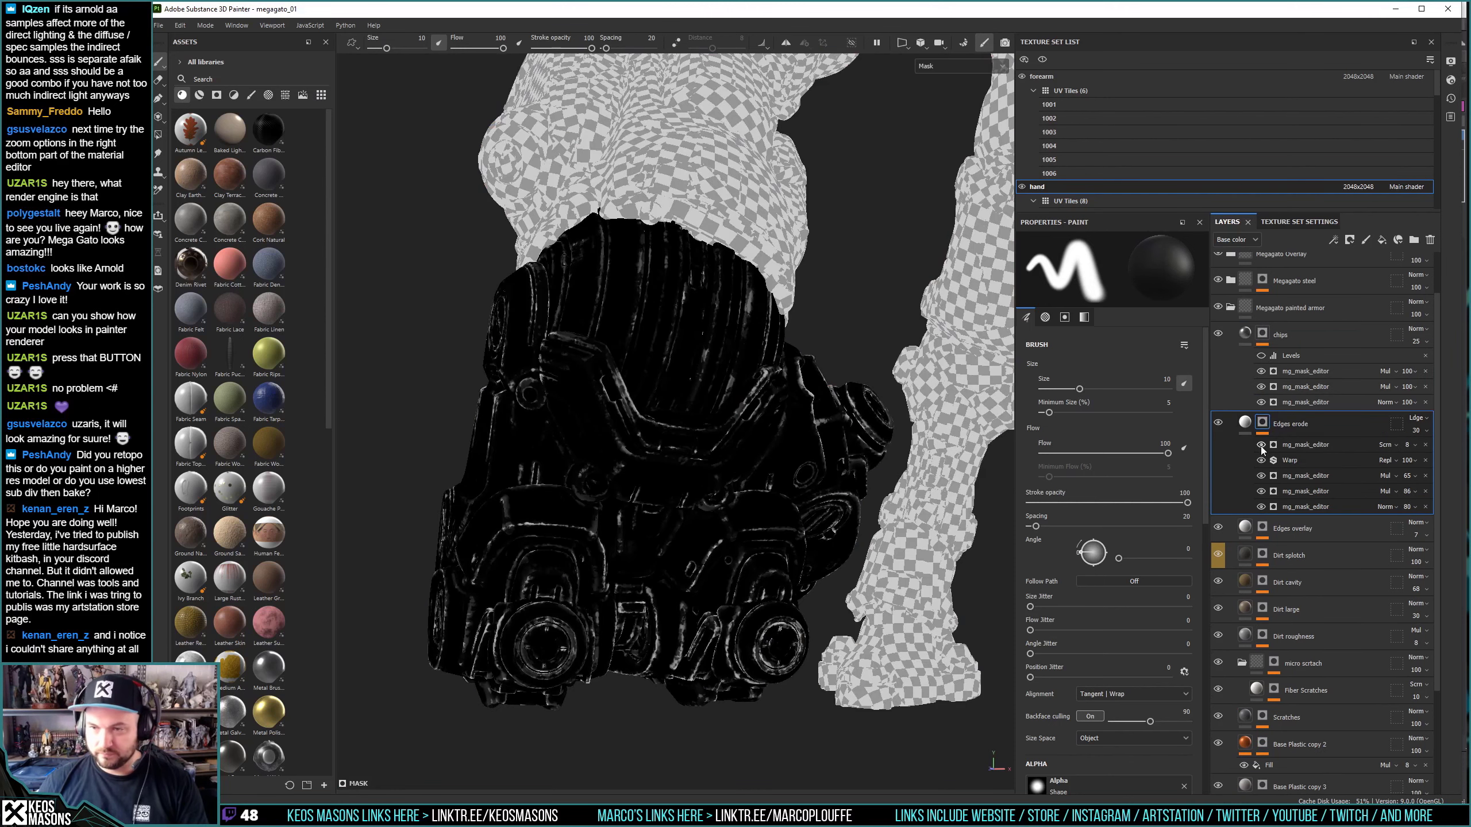
pyautogui.click(1260, 444)
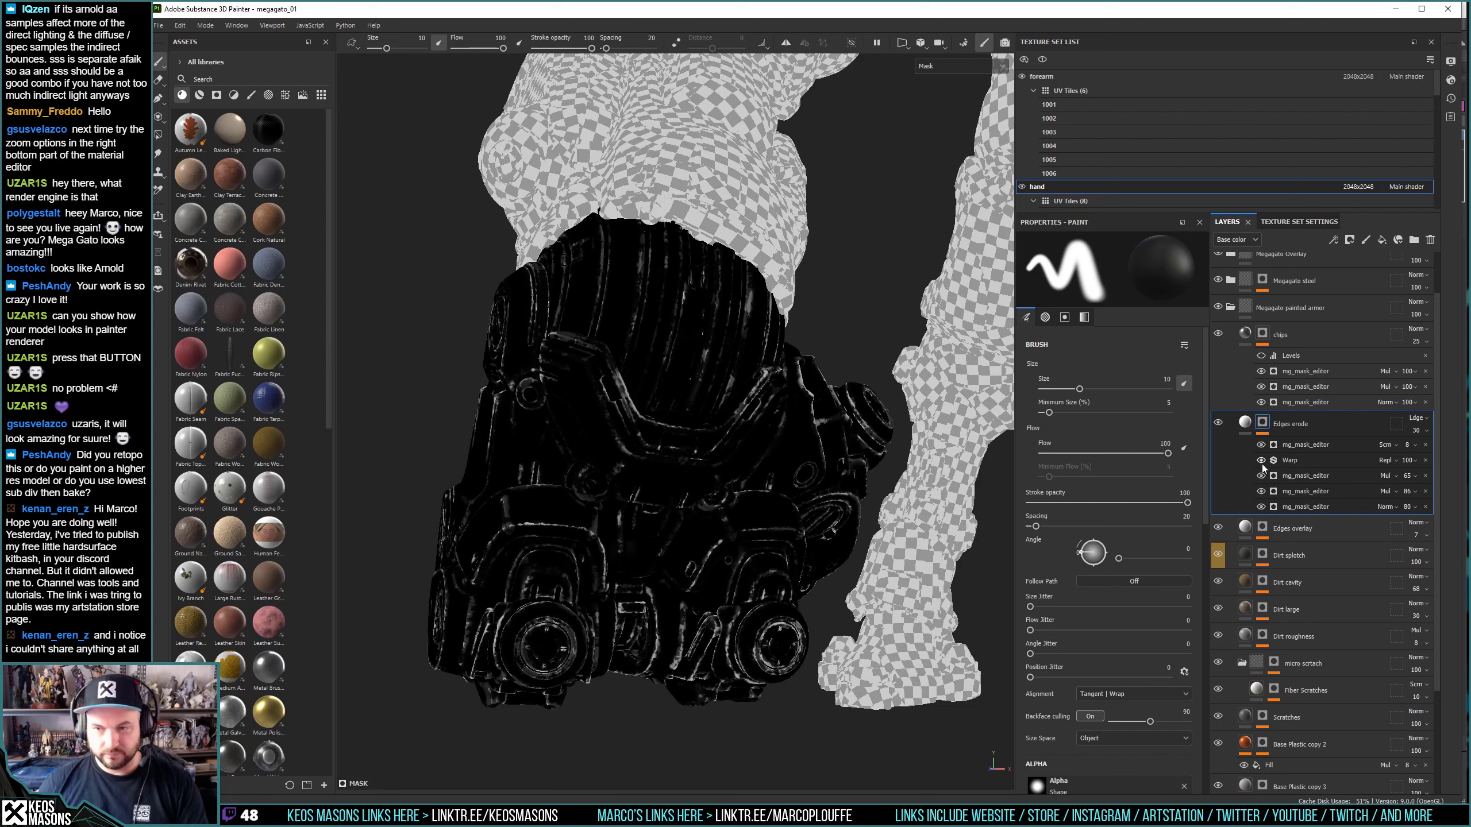
pyautogui.click(1261, 462)
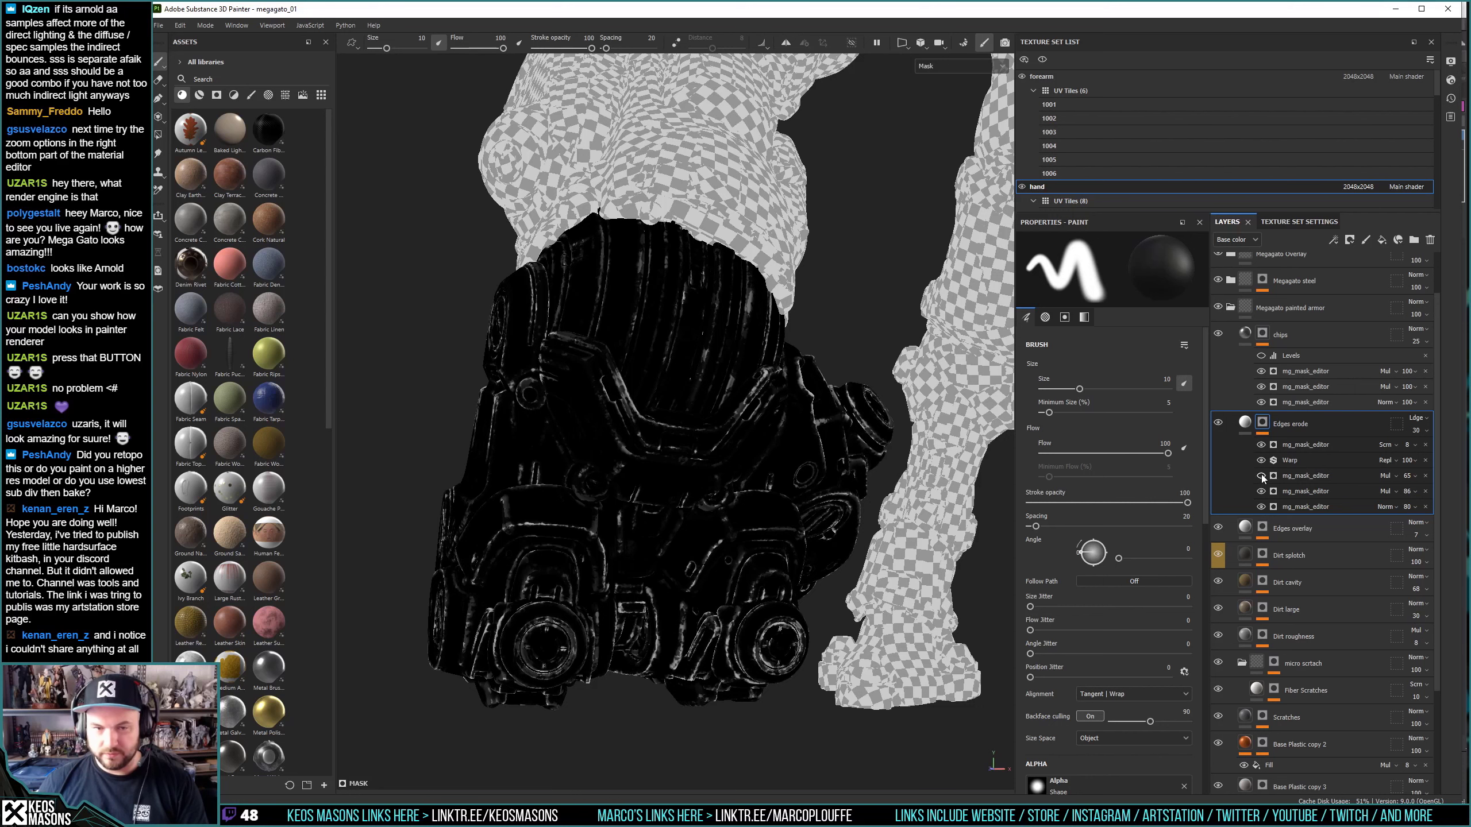
pyautogui.click(1260, 476)
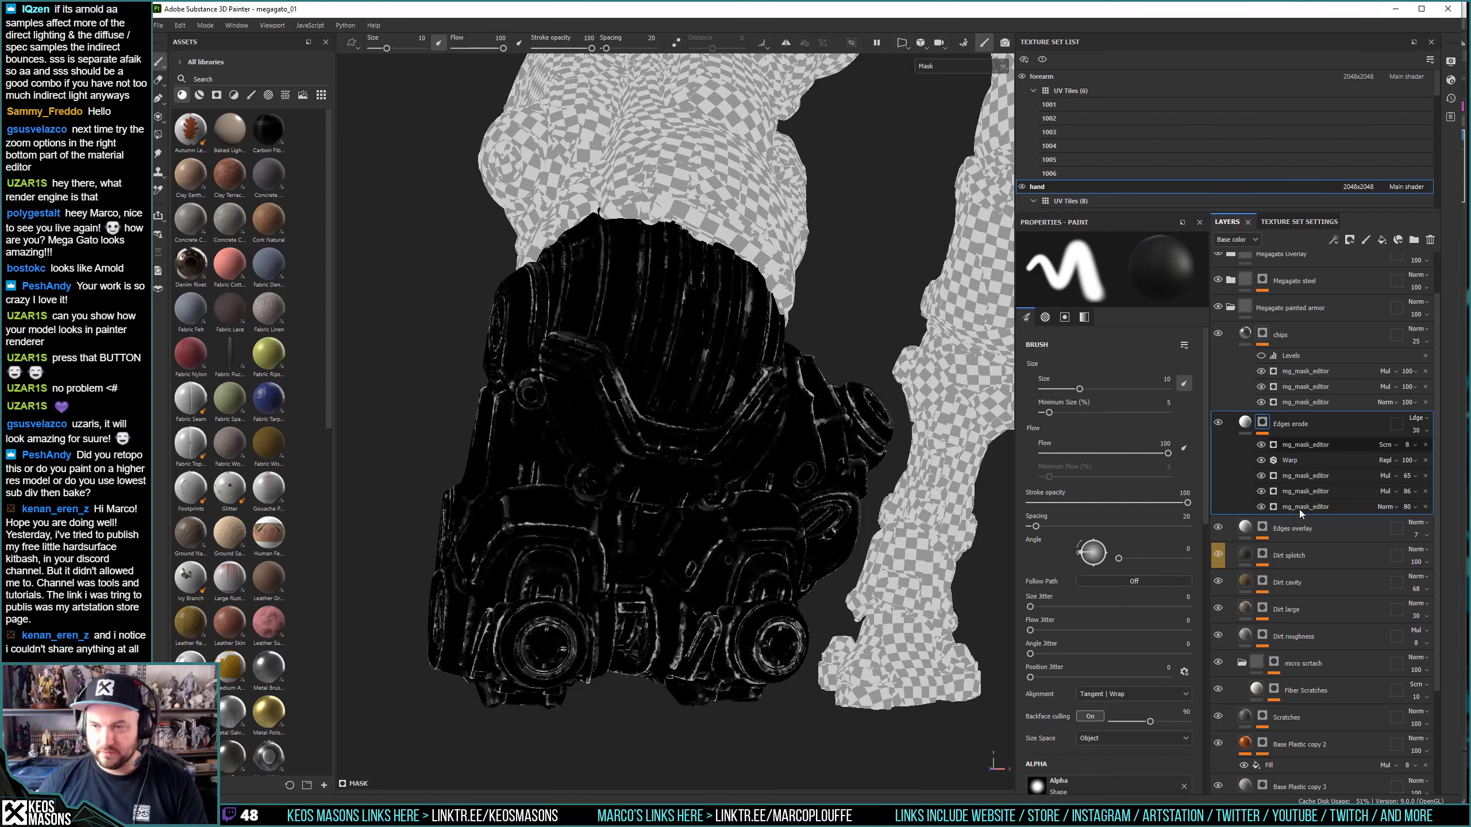
# Inspect the Edges erode mask generator and Warp effect settings.
pyautogui.click(1301, 446)
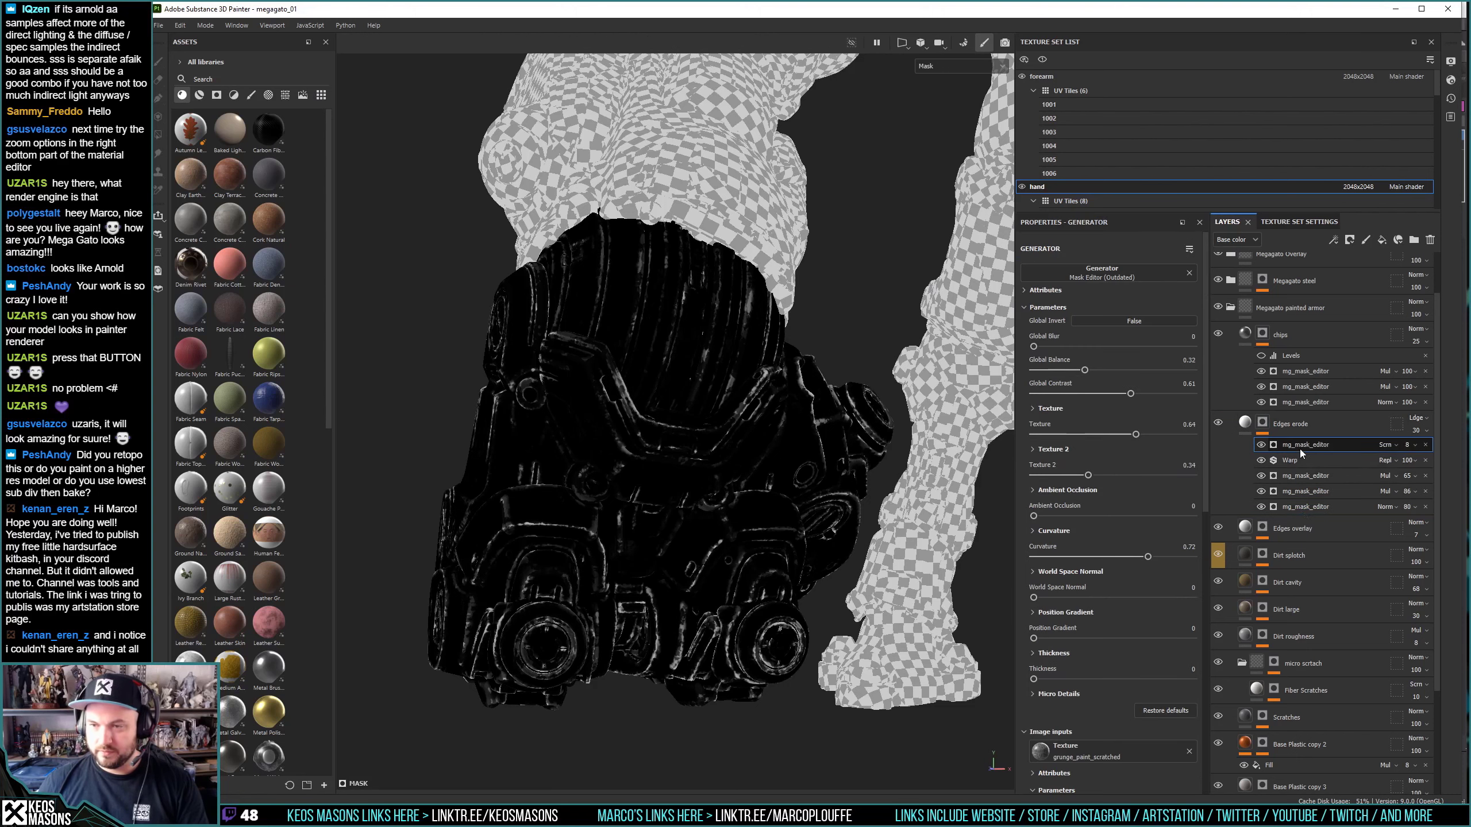
pyautogui.rightClick(1301, 445)
pyautogui.click(1299, 458)
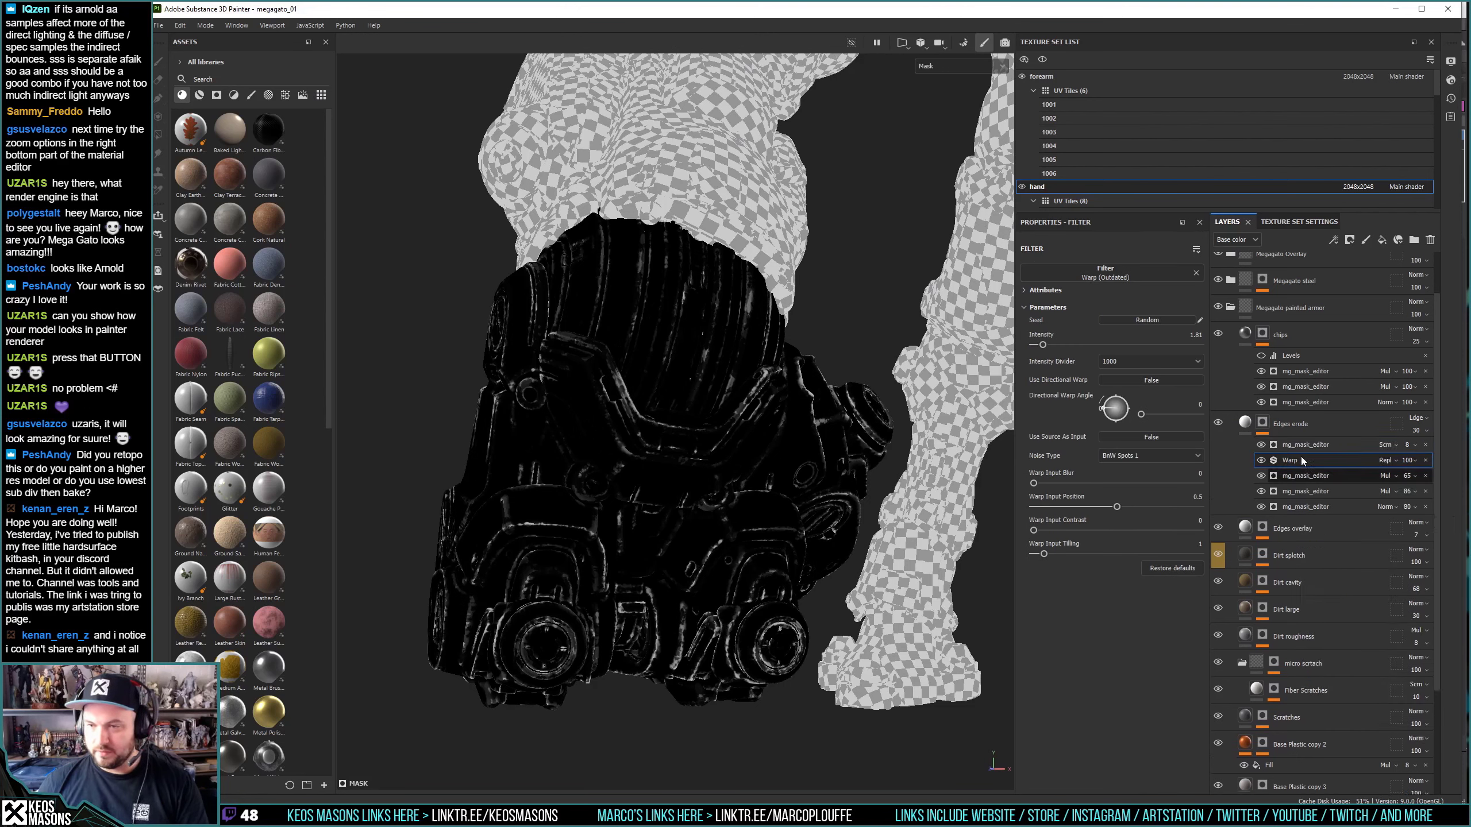
# Add a Levels to Edges erode with midtone near 0.57, and re-enable the chips Levels.
pyautogui.rightClick(1299, 449)
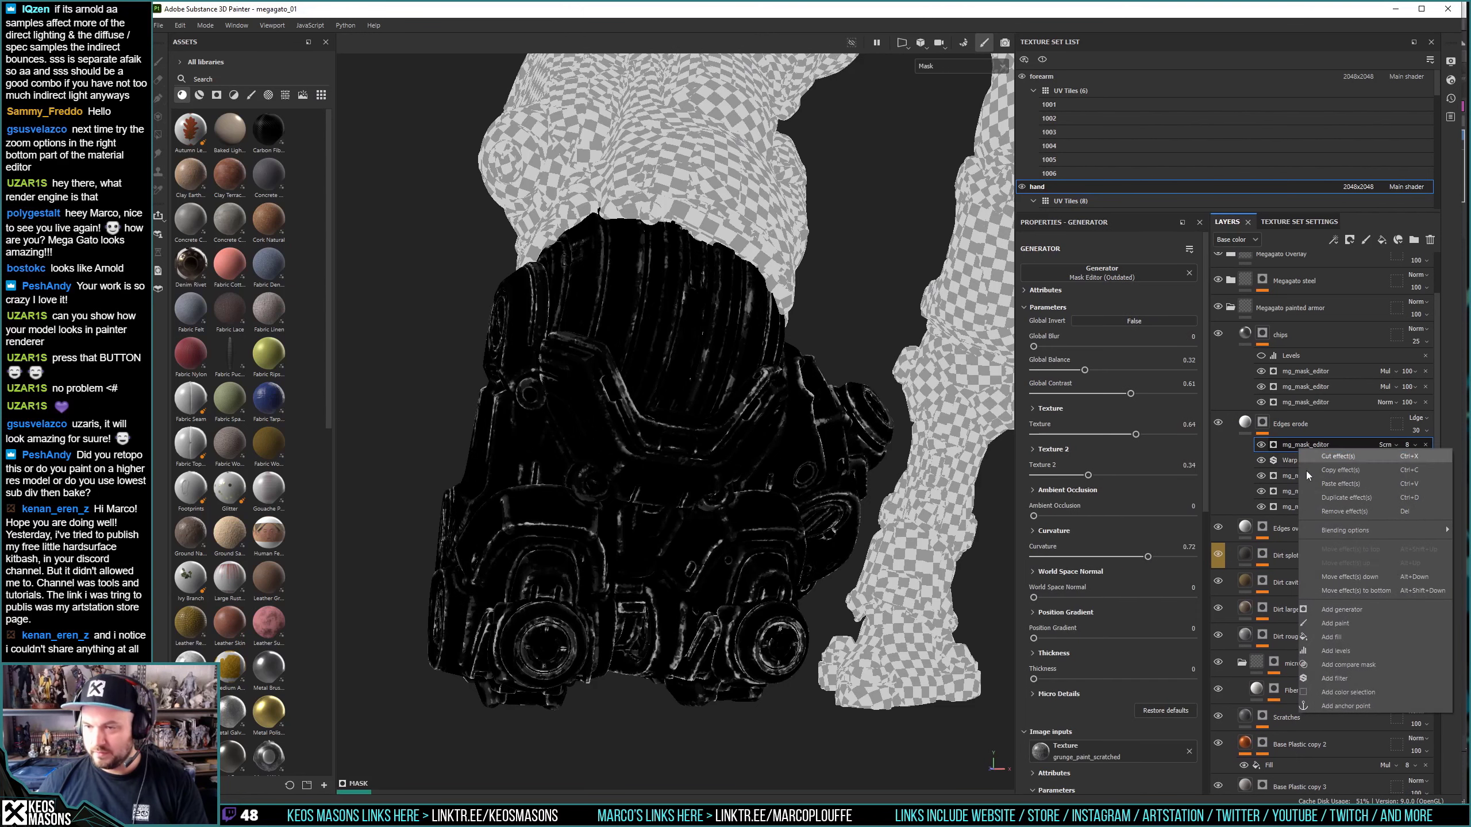
pyautogui.click(1339, 650)
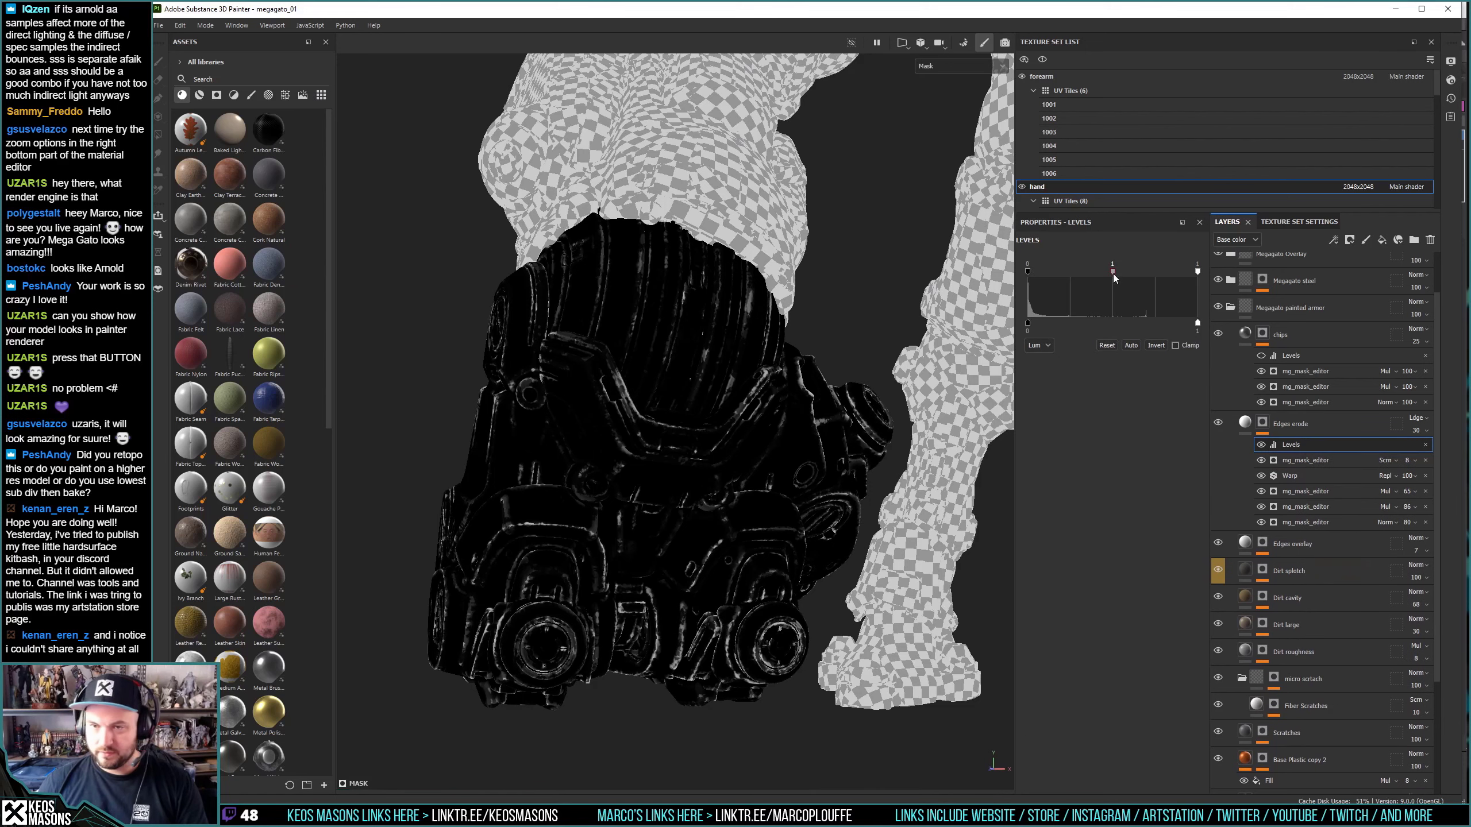
pyautogui.moveTo(1112, 273); pyautogui.dragTo(1073, 272)
pyautogui.press('m')
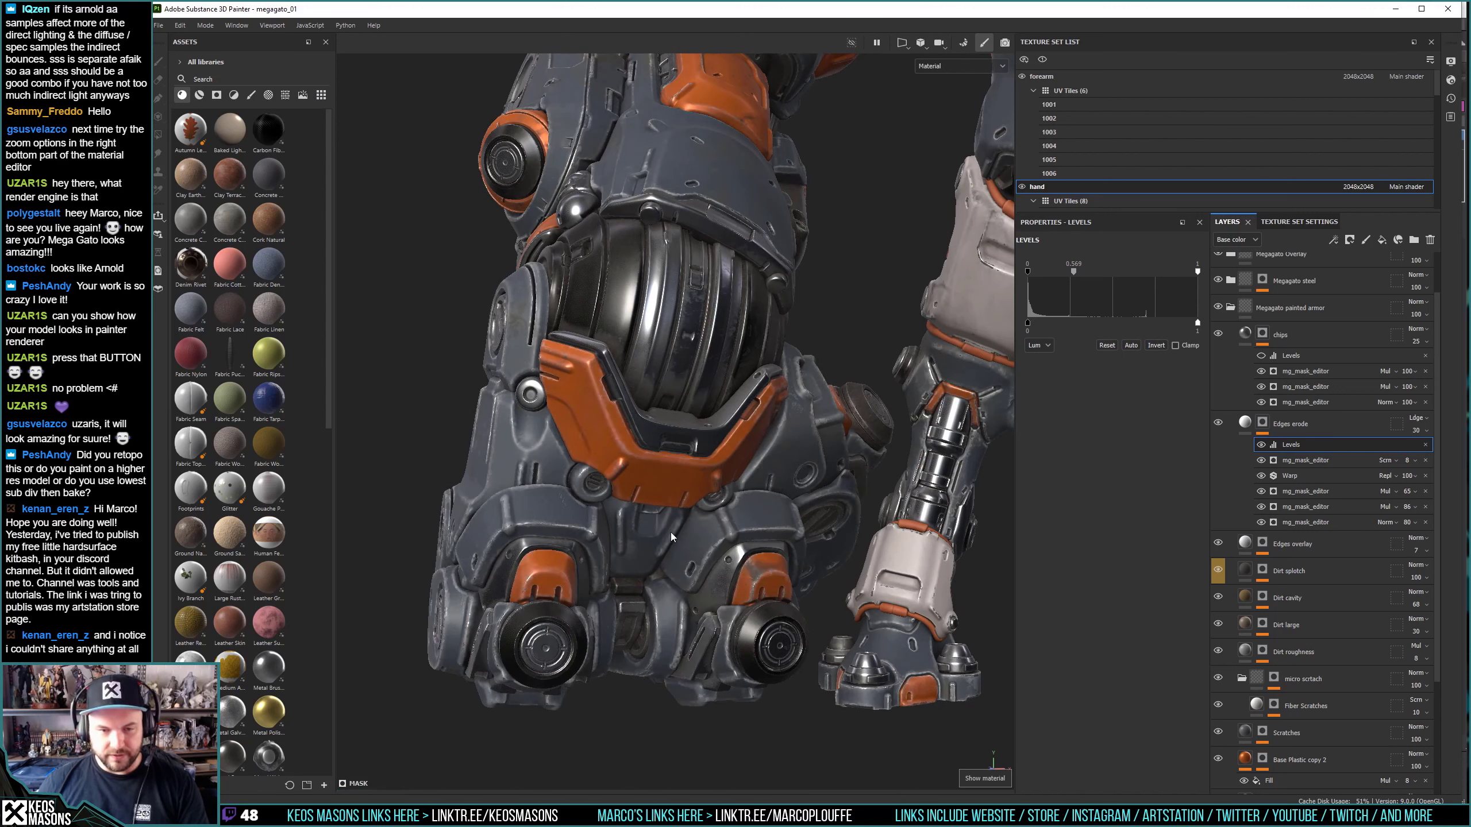
pyautogui.click(1260, 355)
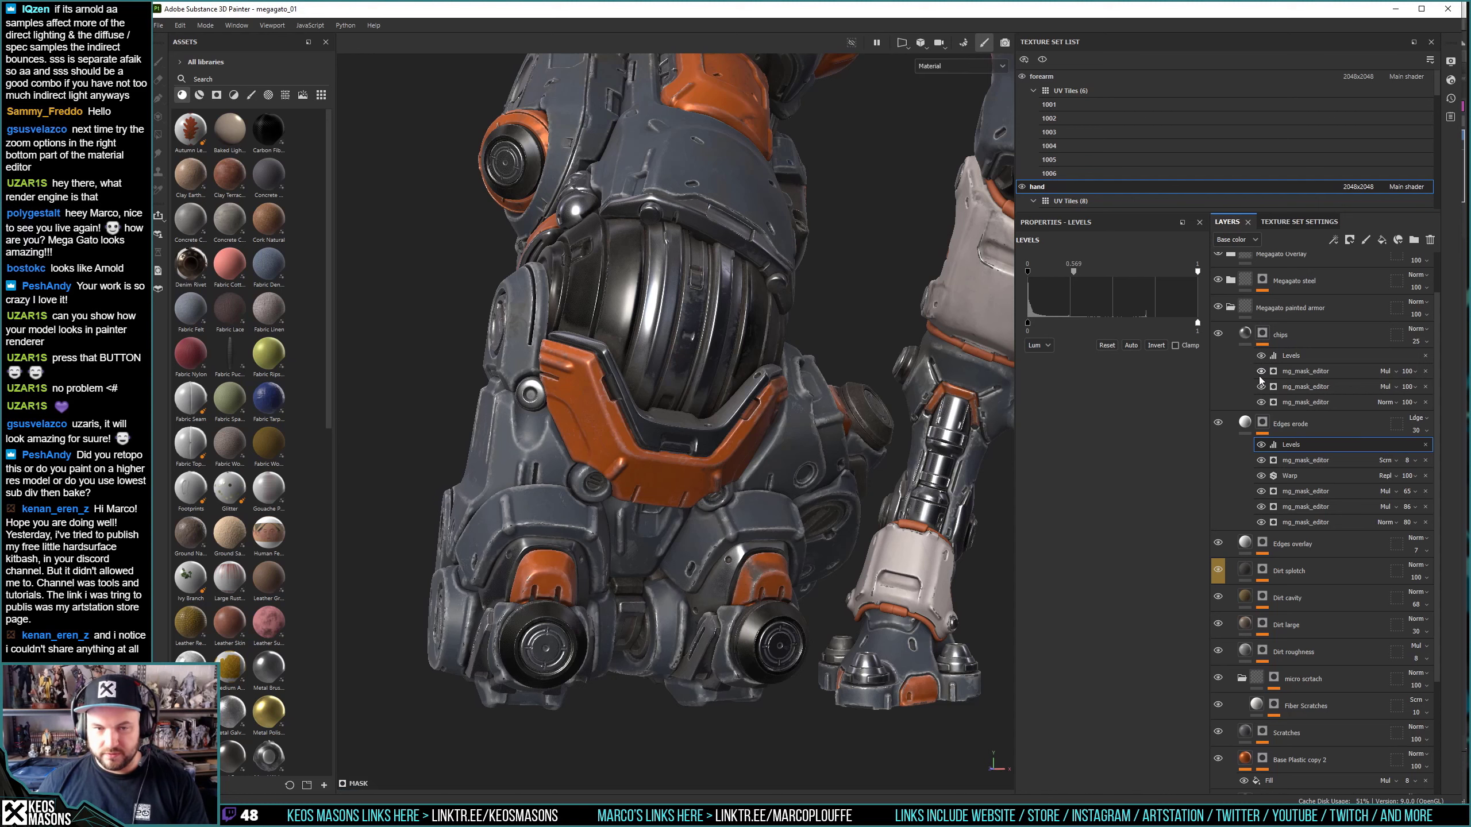
# Add a second Levels effect to the chips mask with its midtone lowered to about 0.27.
pyautogui.keyDown('alt'); pyautogui.click(1267, 356); pyautogui.keyUp('alt')
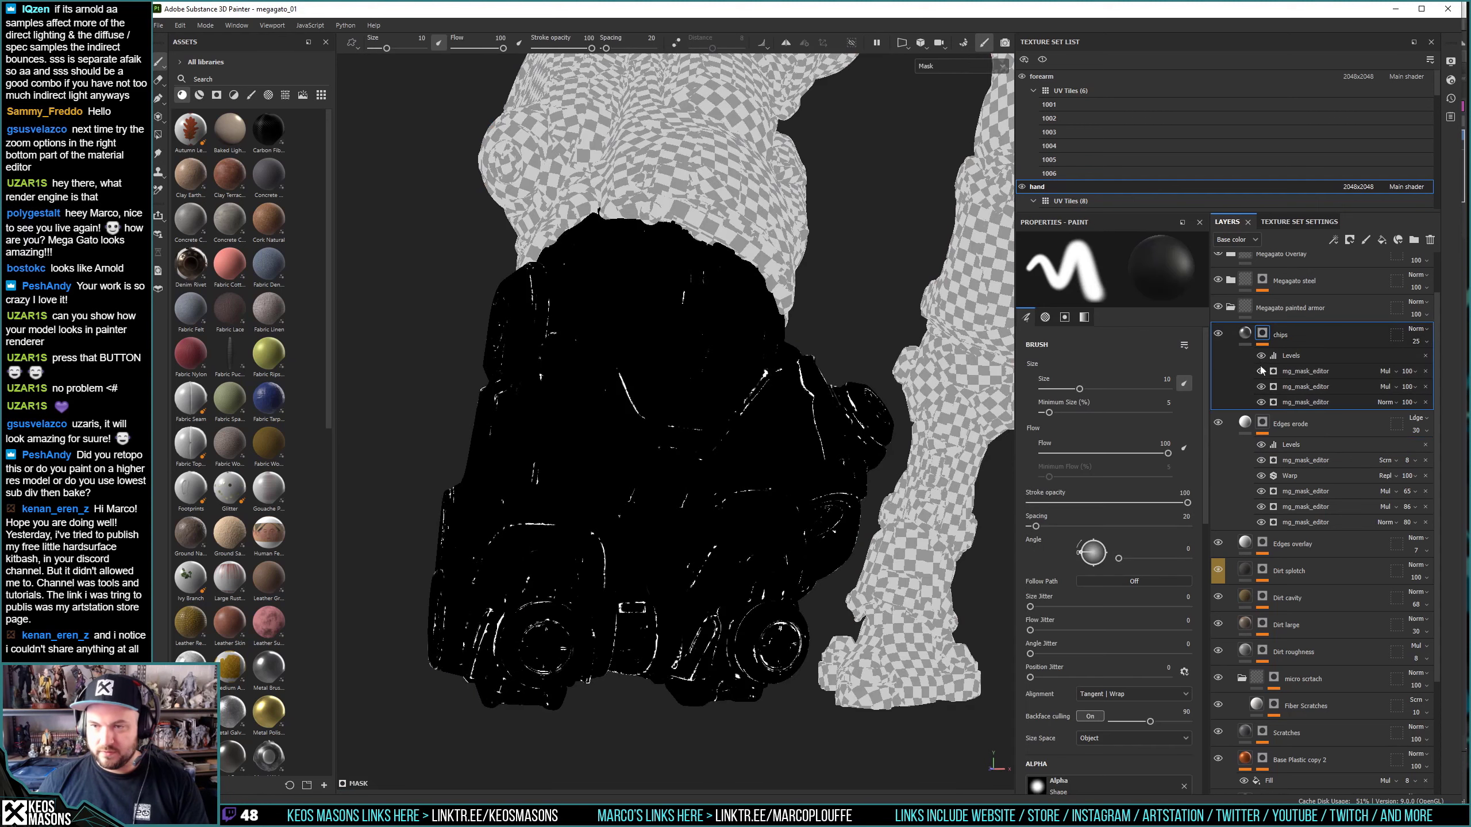
pyautogui.rightClick(1292, 356)
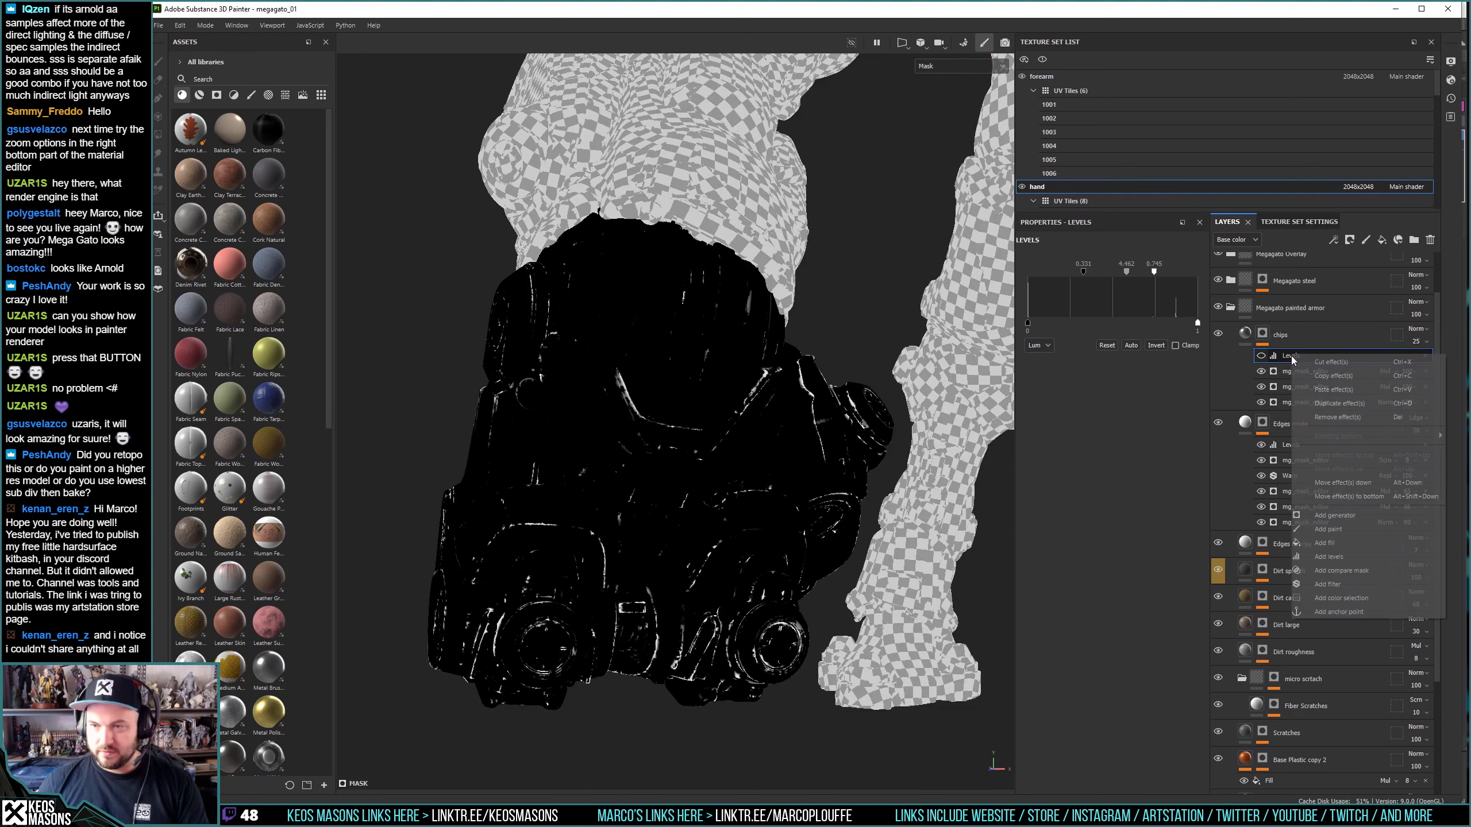
pyautogui.click(1331, 556)
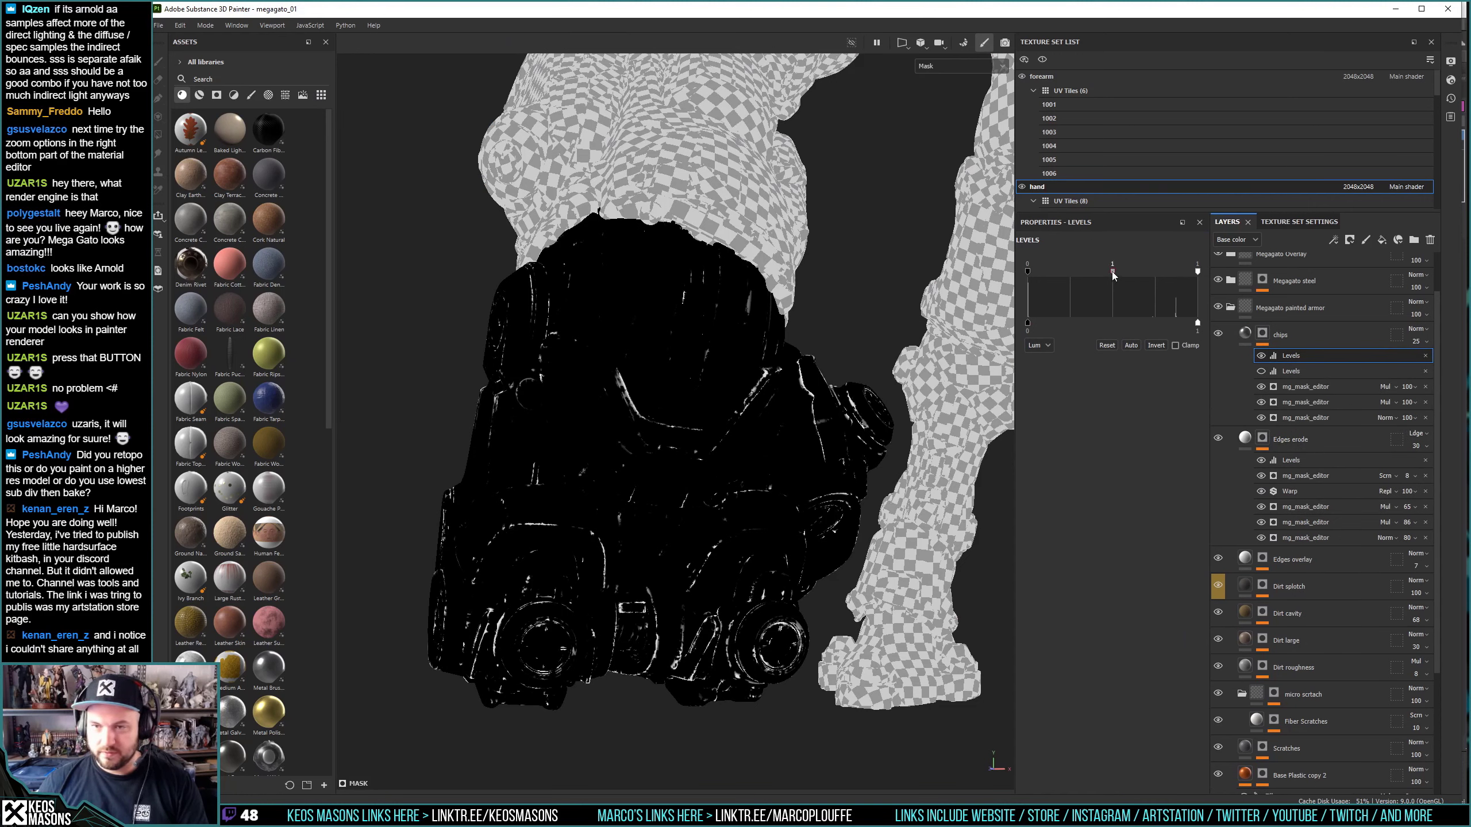
pyautogui.moveTo(1113, 275); pyautogui.dragTo(1048, 273)
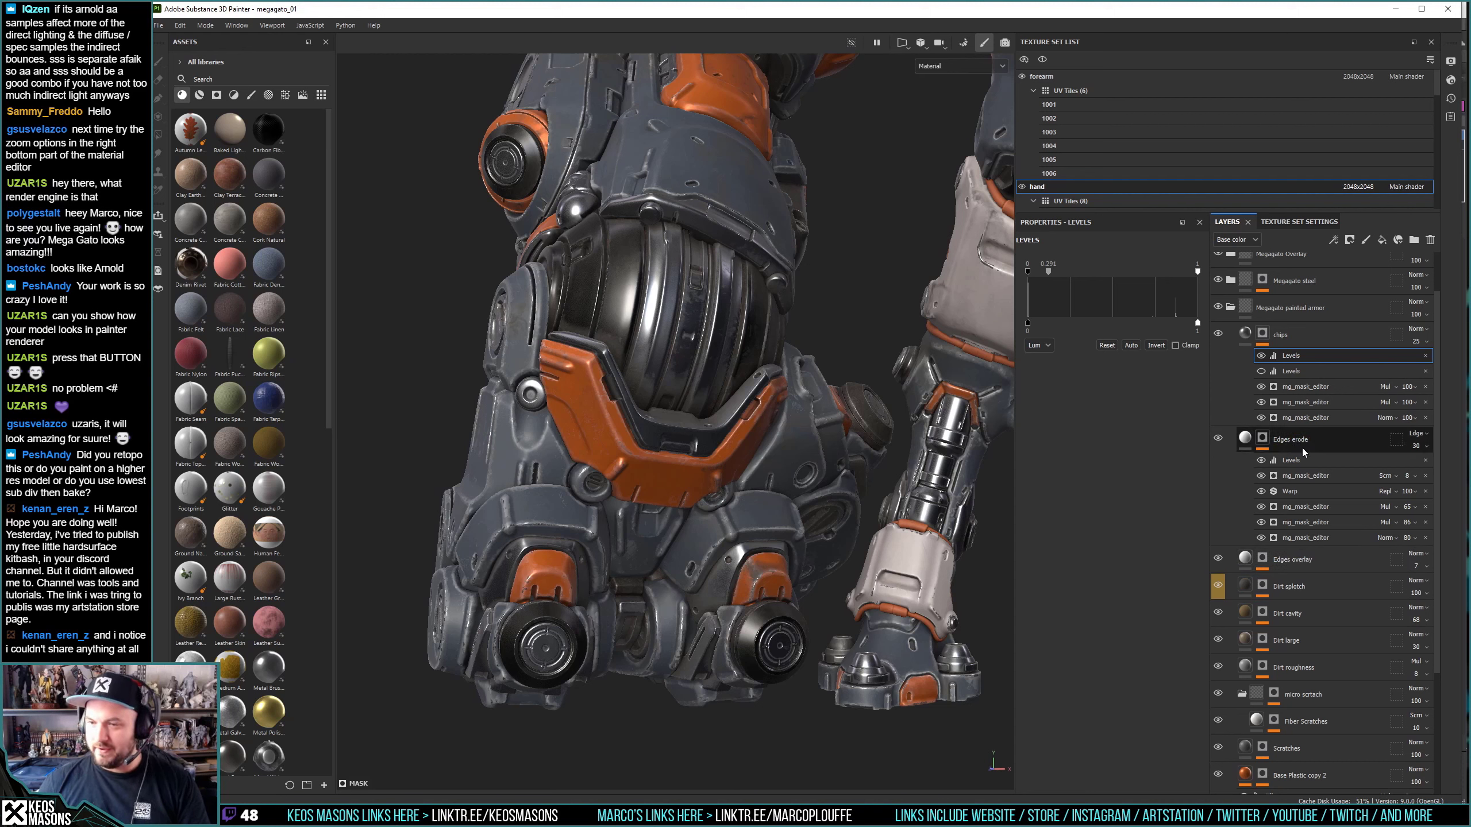
# Inspect the Edges overlay mask on its own, closing its effect options unchanged.
pyautogui.keyDown('alt'); pyautogui.click(1262, 560); pyautogui.keyUp('alt')
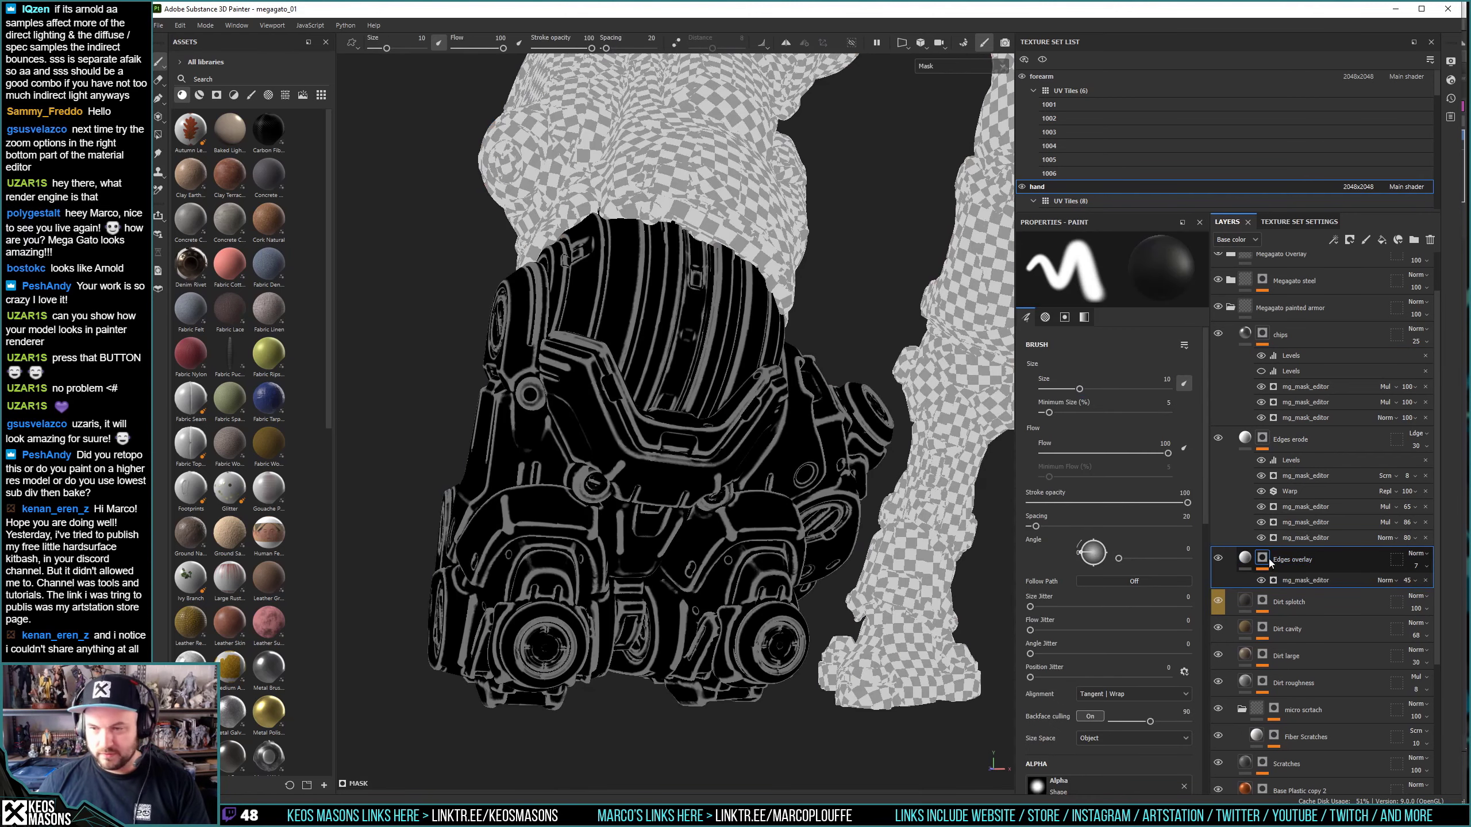
pyautogui.rightClick(1334, 579)
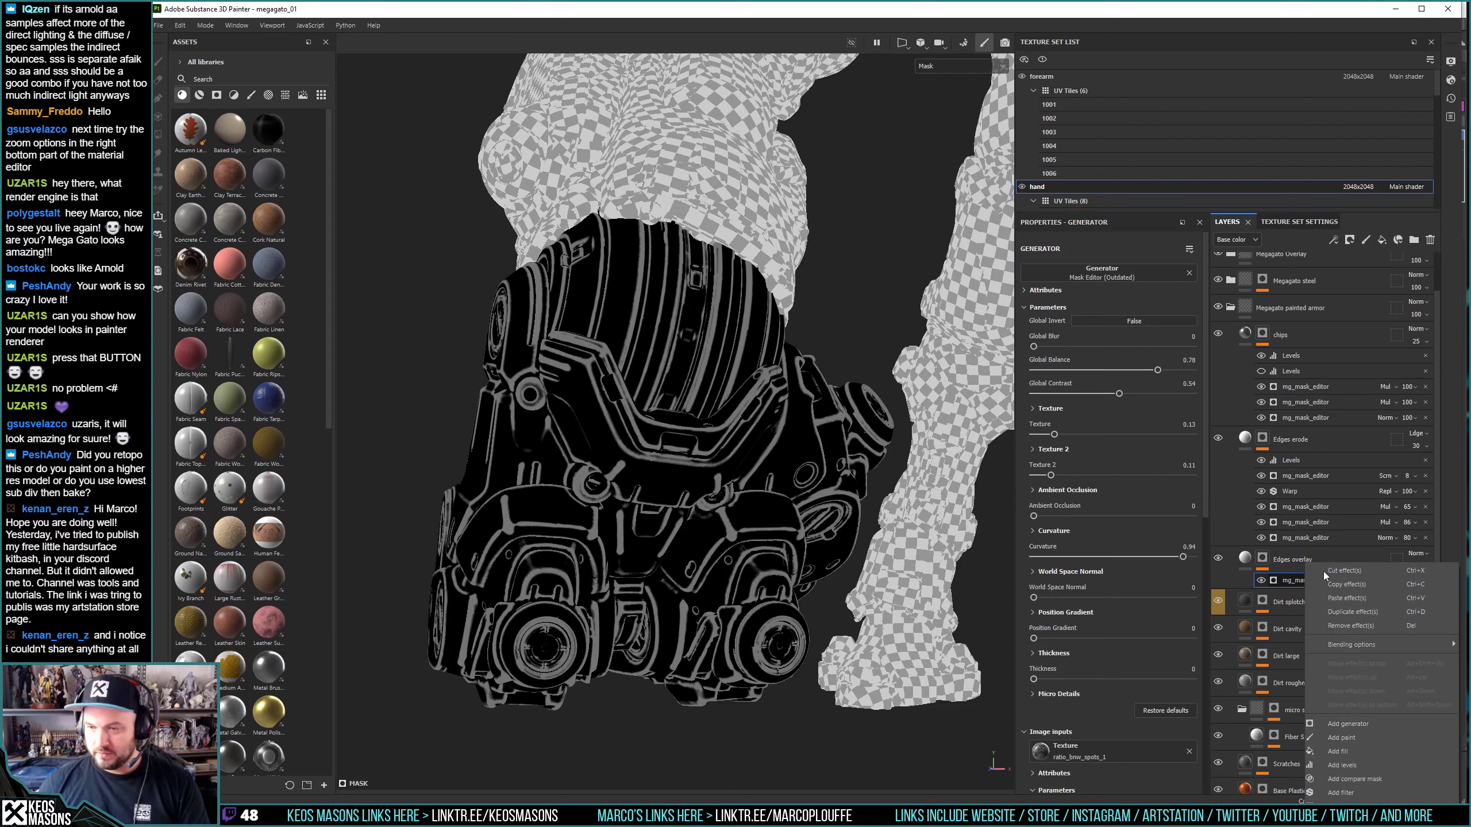
pyautogui.click(1291, 563)
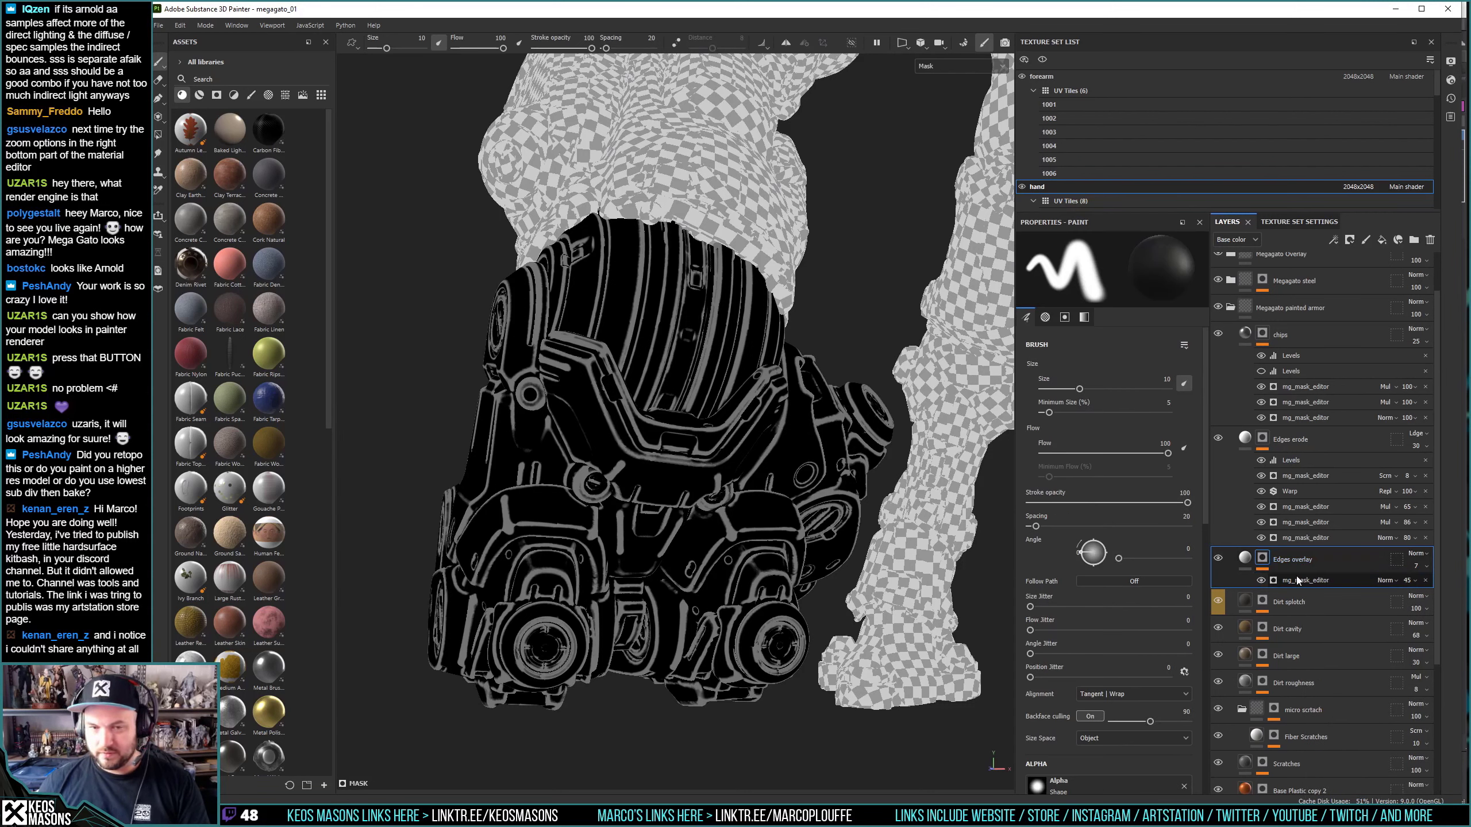
# Group the chips layer into a new Folder 1 with the full material showing.
pyautogui.click(1261, 355)
pyautogui.press('m')
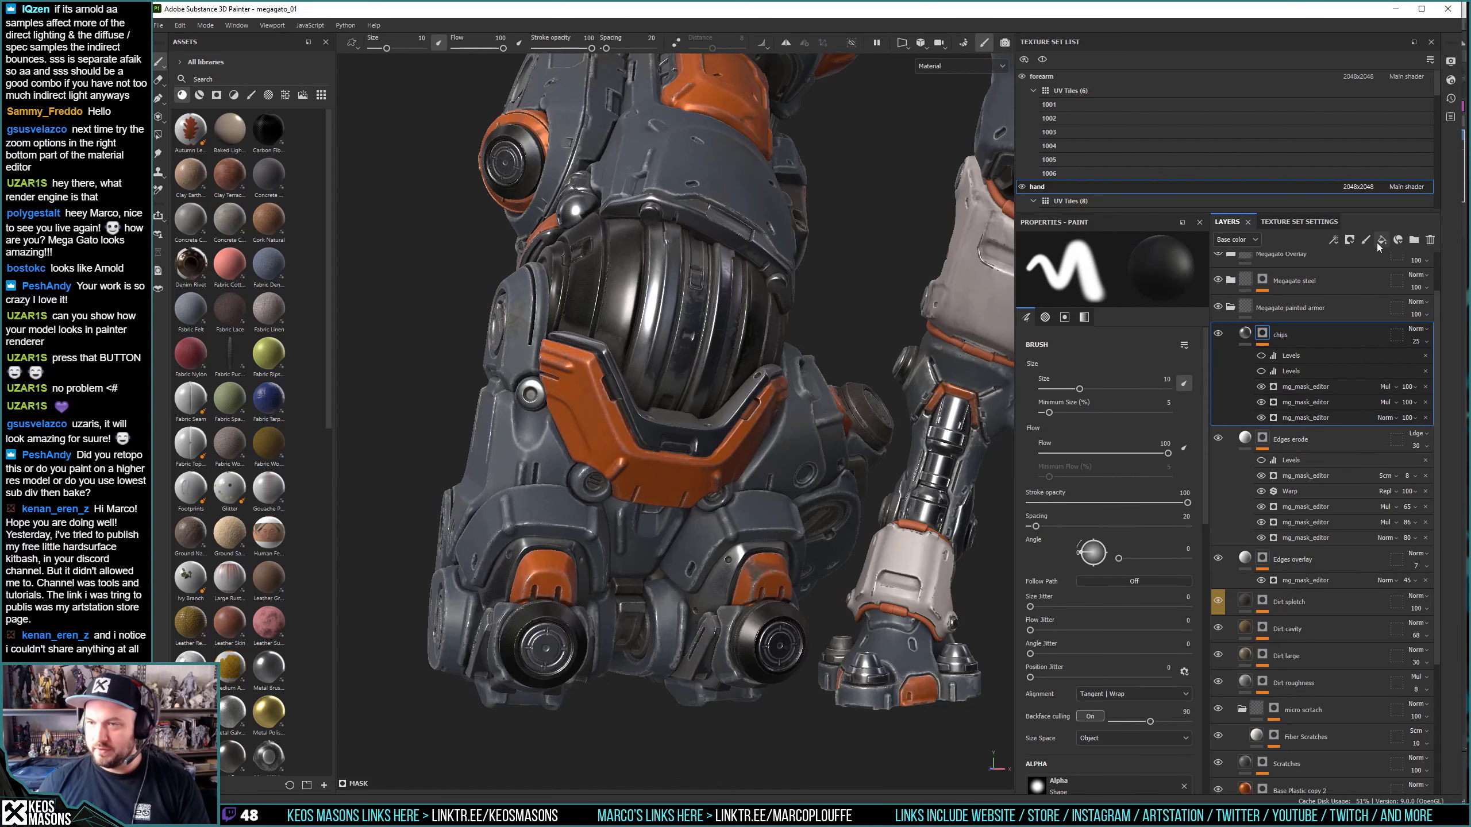
pyautogui.hotkey('ctrl', 'g')
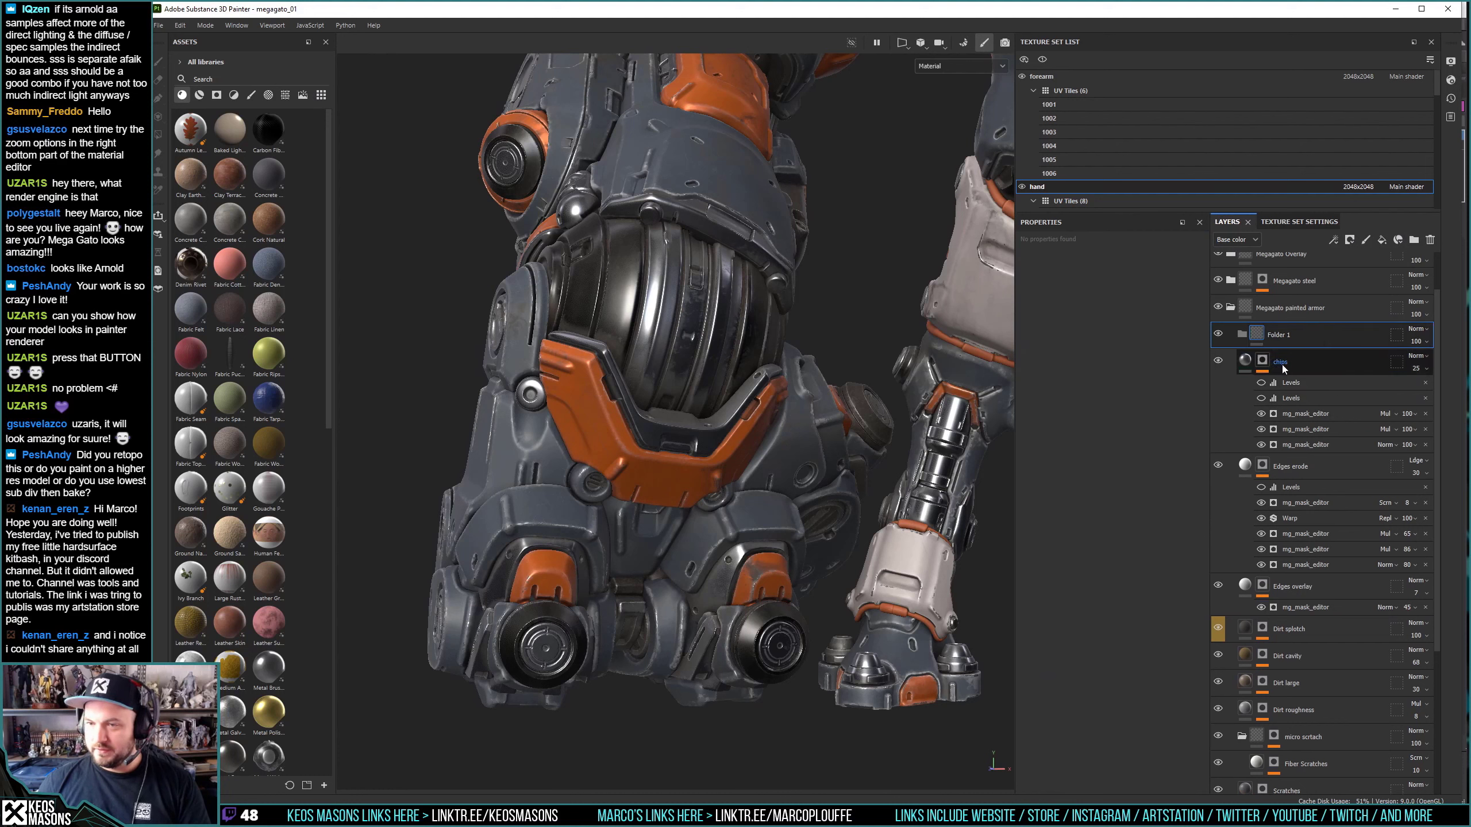
# Add a Roughness Levels to Folder 1 with its midtone lowered to about 0.37.
pyautogui.rightClick(1291, 336)
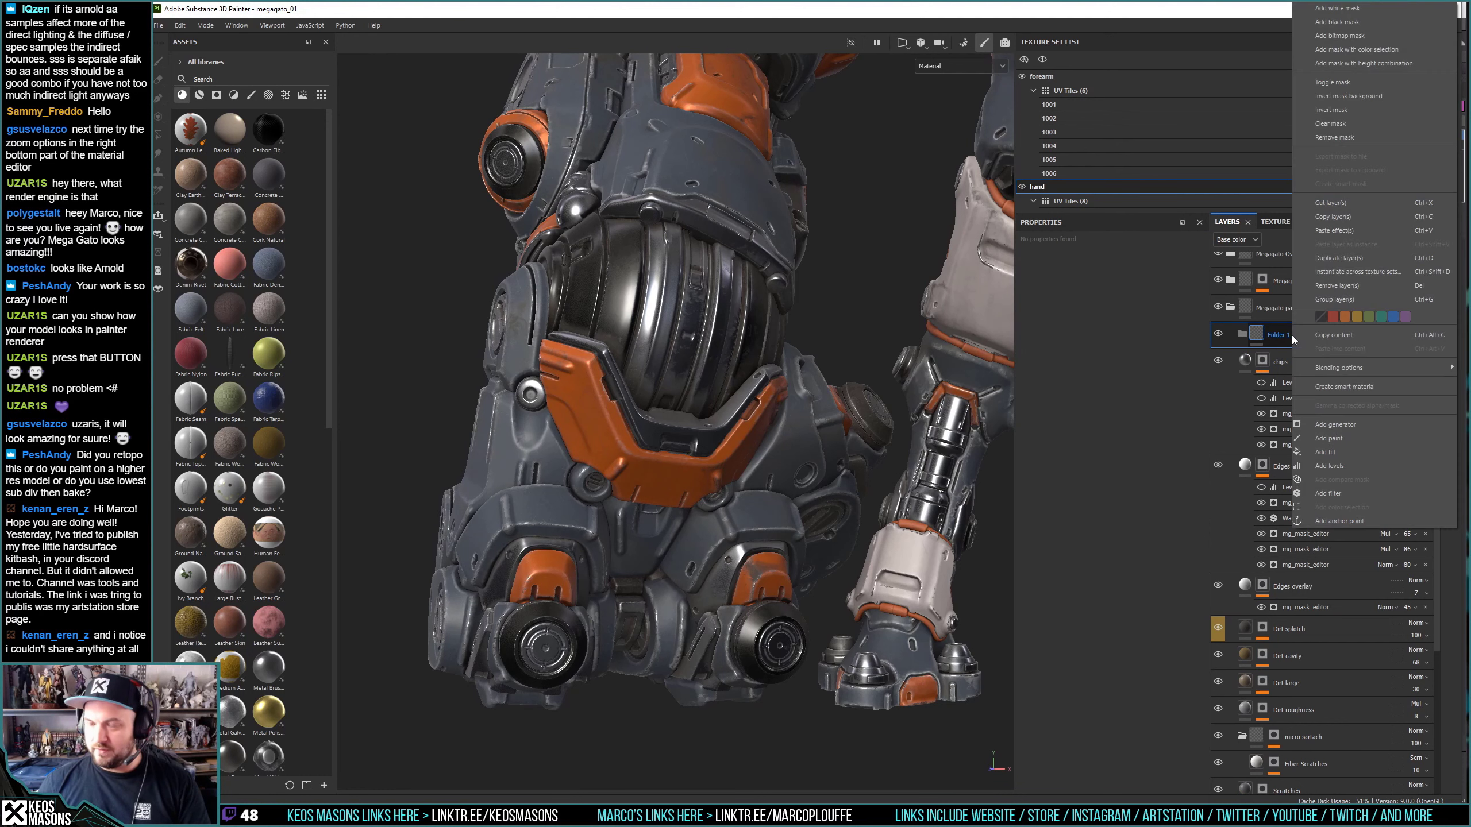
pyautogui.click(1339, 467)
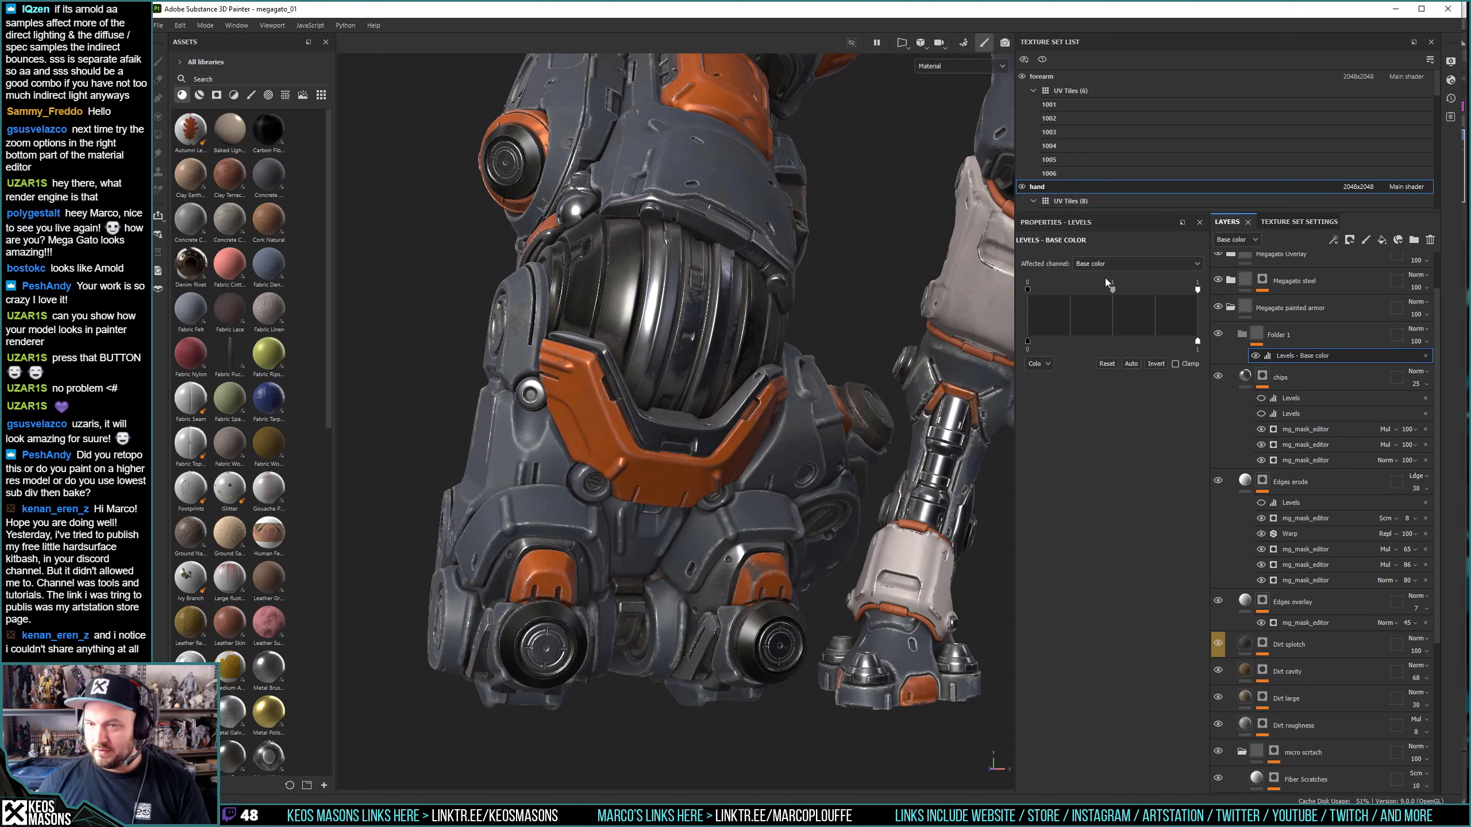
pyautogui.click(1105, 265)
pyautogui.click(1091, 301)
pyautogui.moveTo(1061, 290); pyautogui.dragTo(1055, 289)
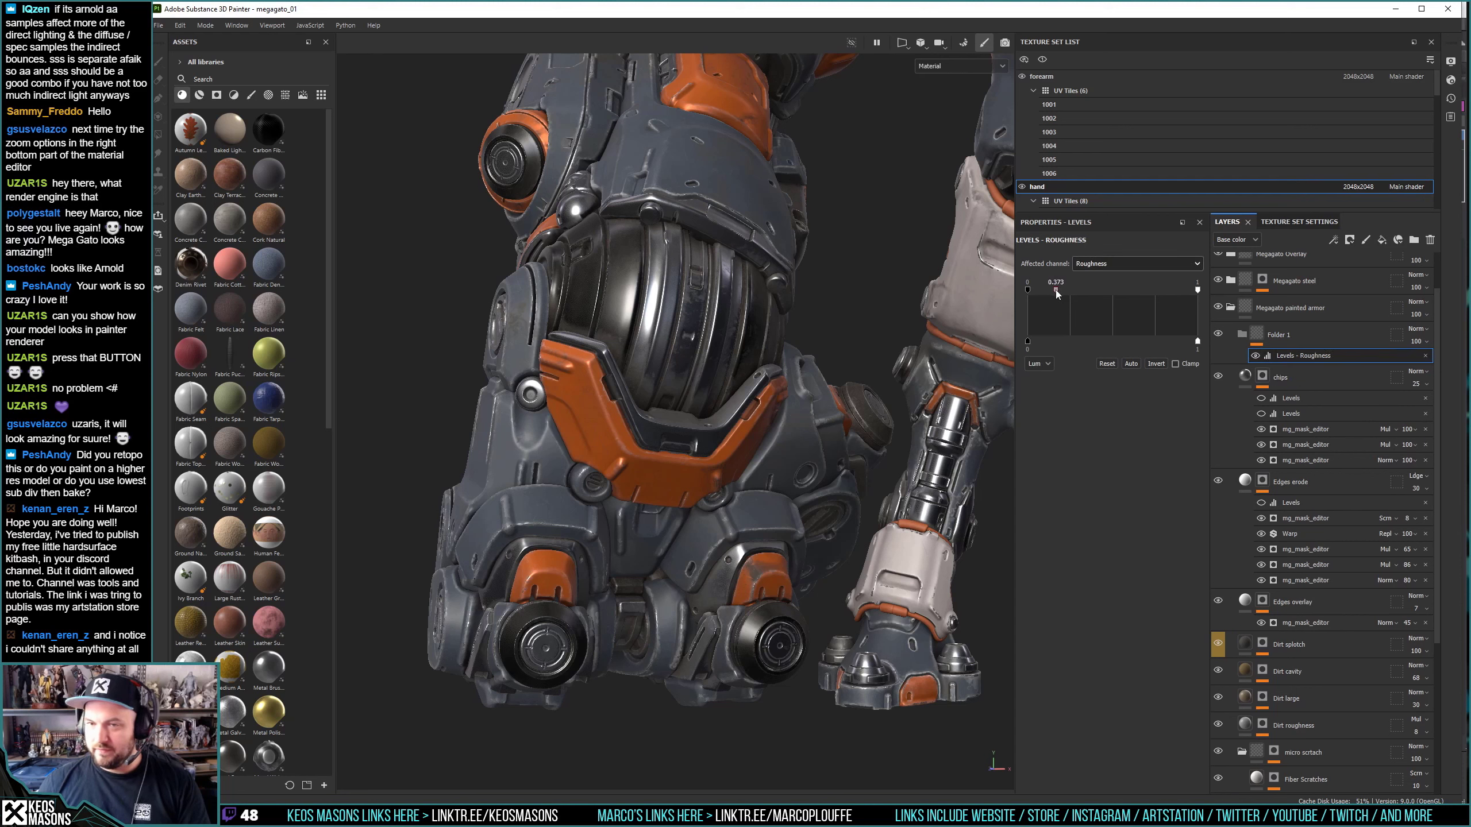
# Select chips with Edges erode and Edges overlay, and finish renaming the chips layer.
pyautogui.click(1282, 380)
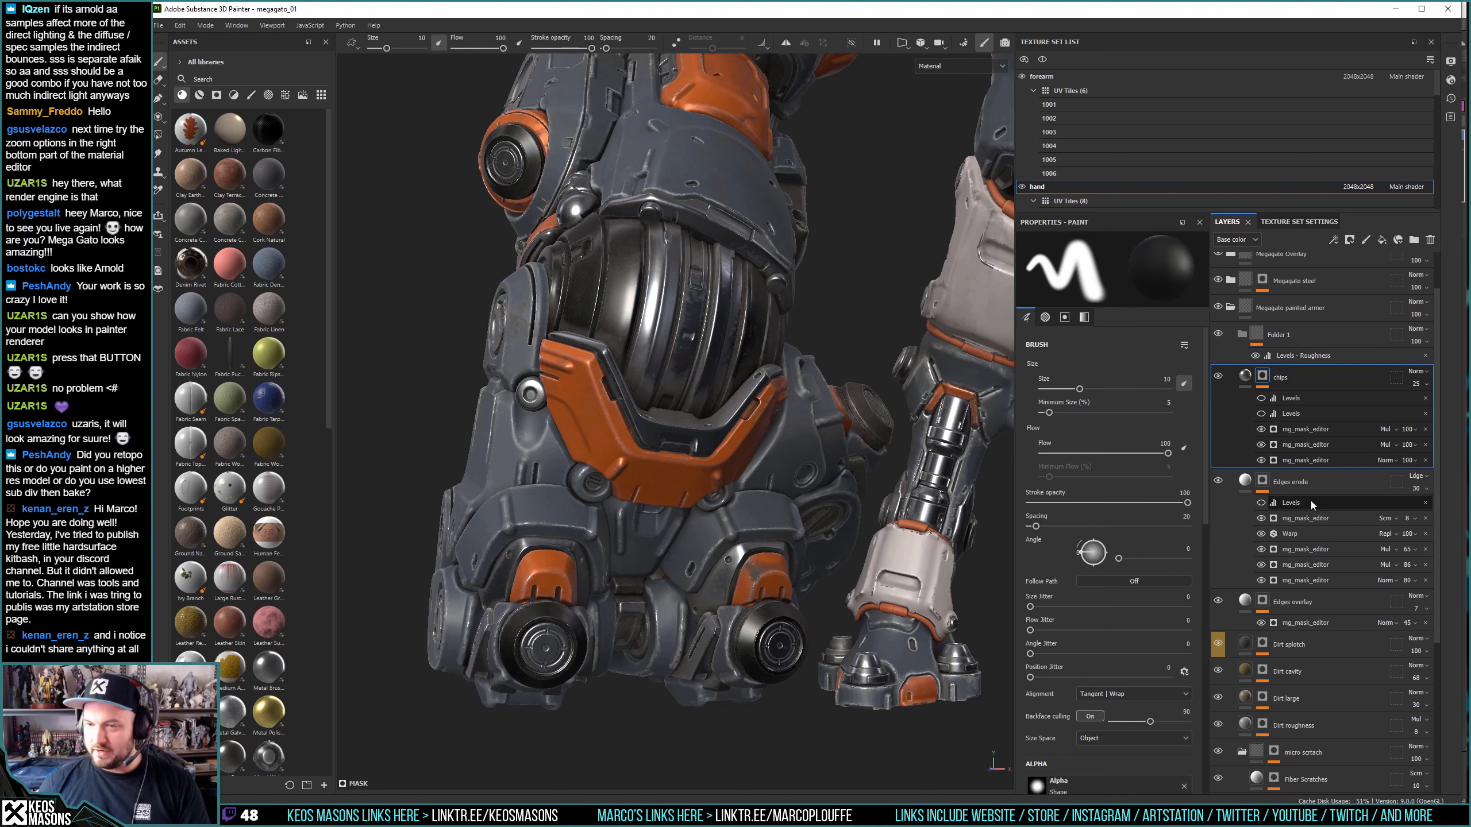
pyautogui.keyDown('ctrl'); pyautogui.click(1309, 602); pyautogui.keyUp('ctrl')
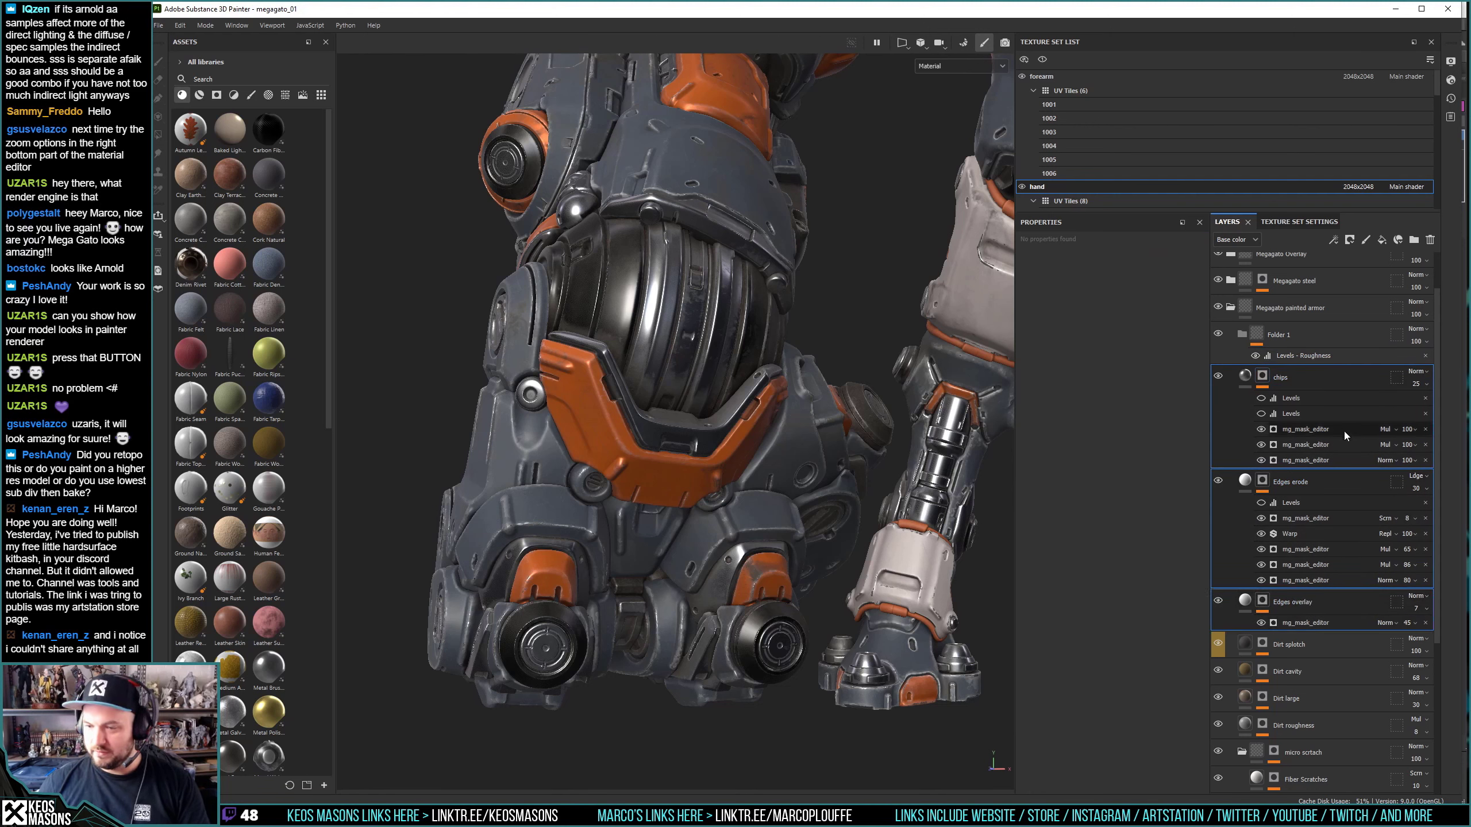
pyautogui.doubleClick(1282, 377)
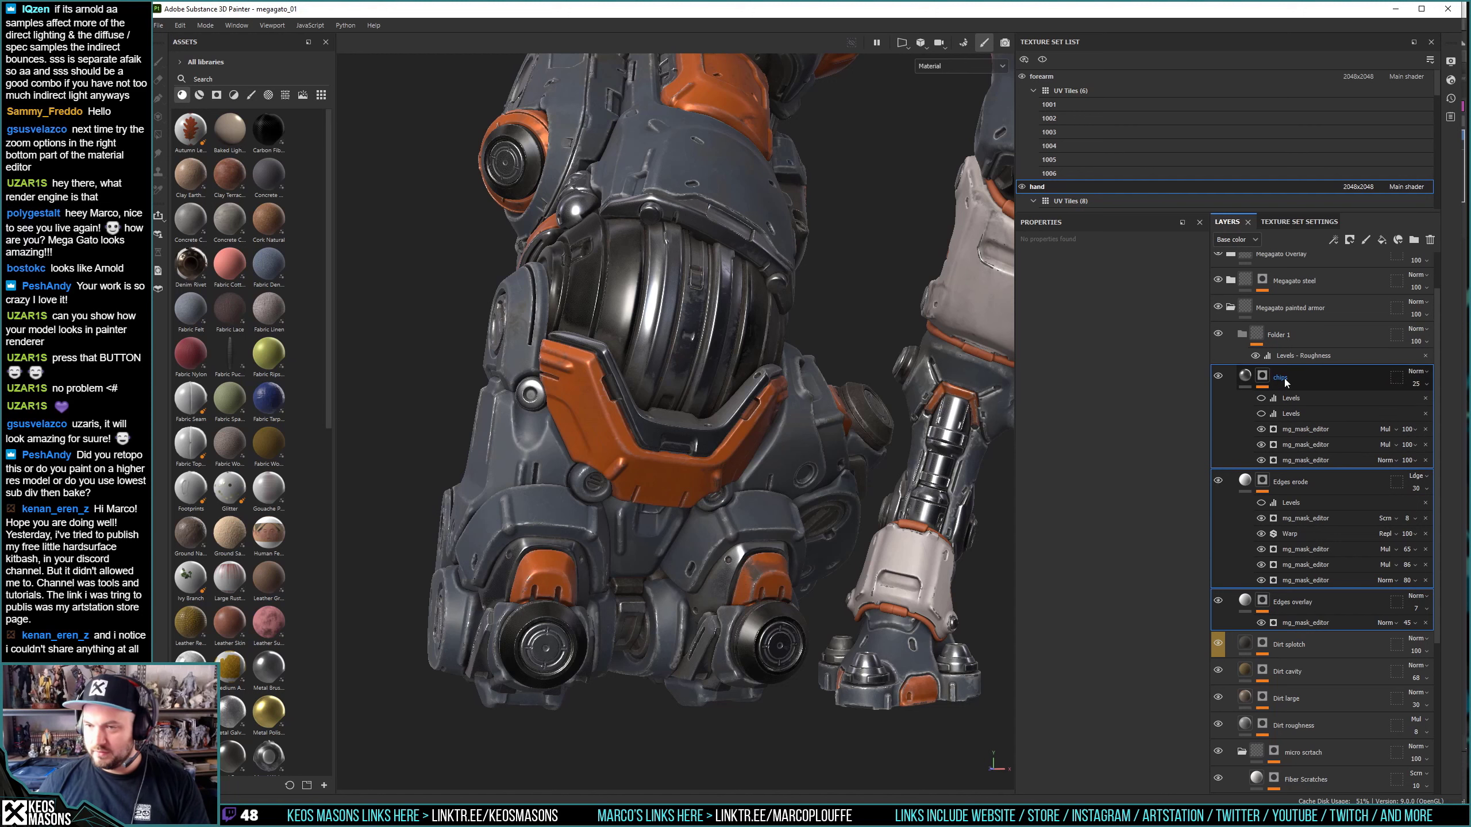
pyautogui.click(1263, 377)
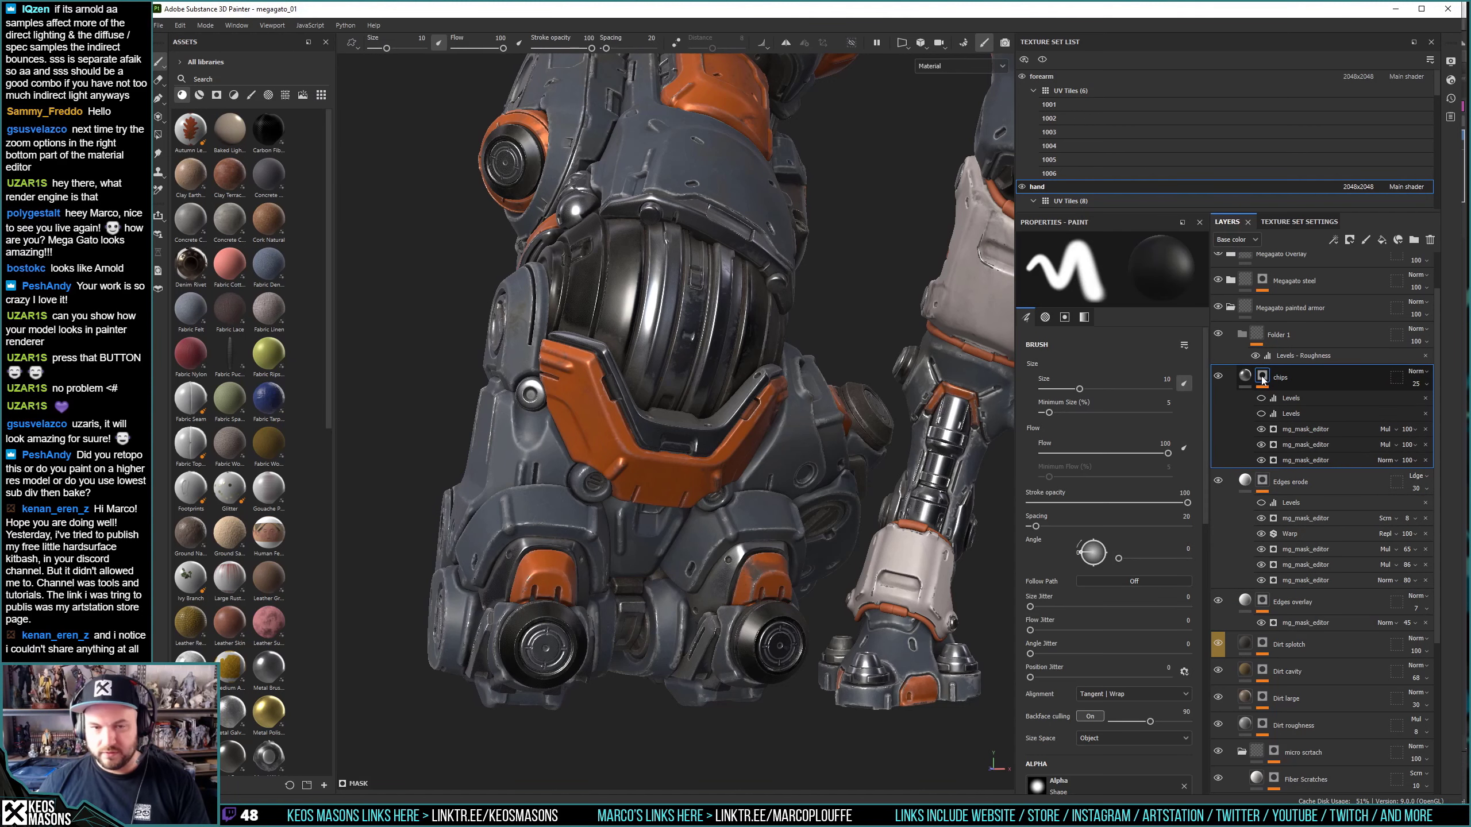
# Compare the chips mask with and without its second Levels, leaving it enabled.
pyautogui.keyDown('alt'); pyautogui.click(1263, 377); pyautogui.keyUp('alt')
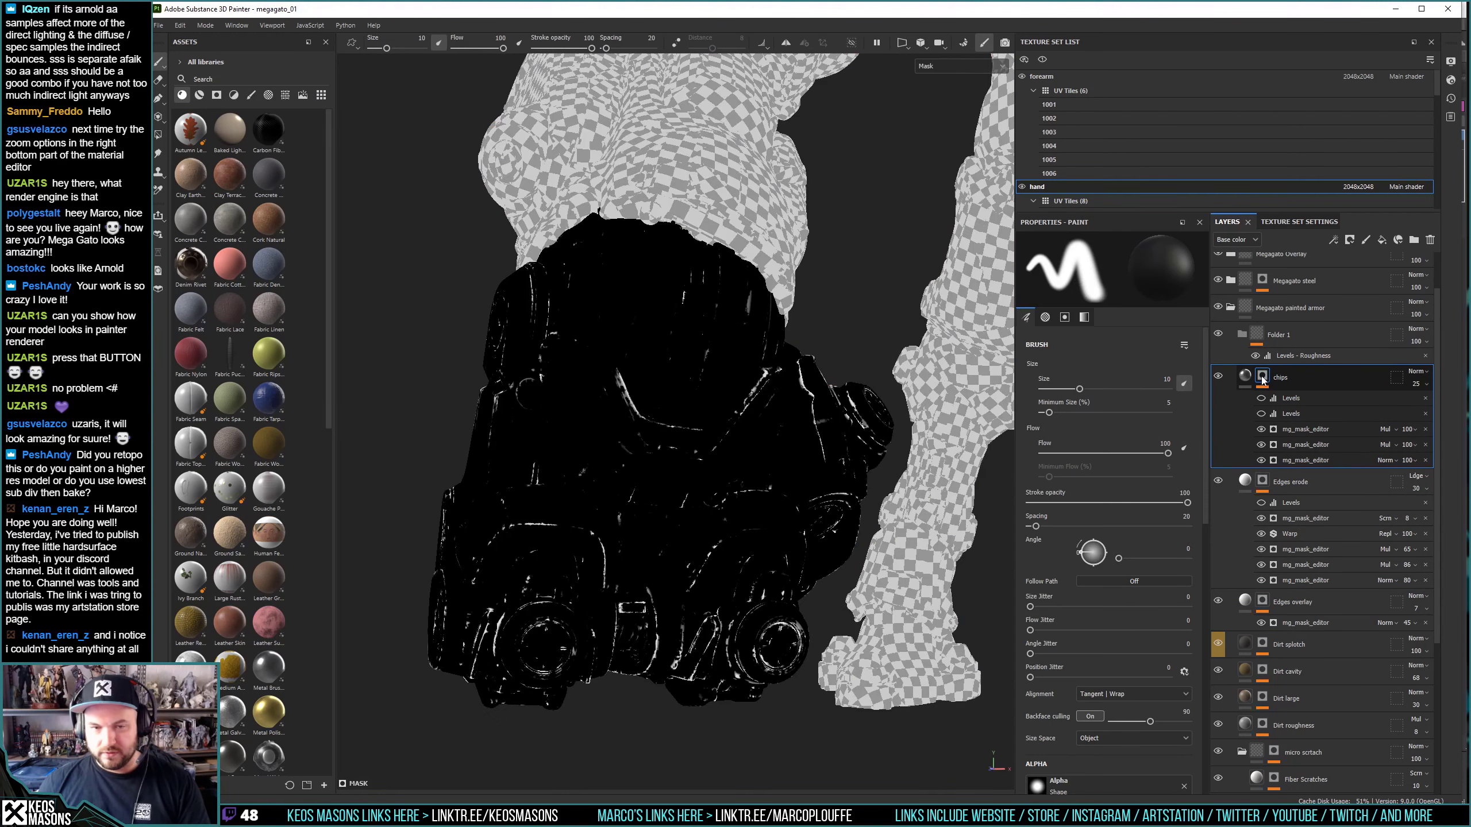
pyautogui.click(1261, 414)
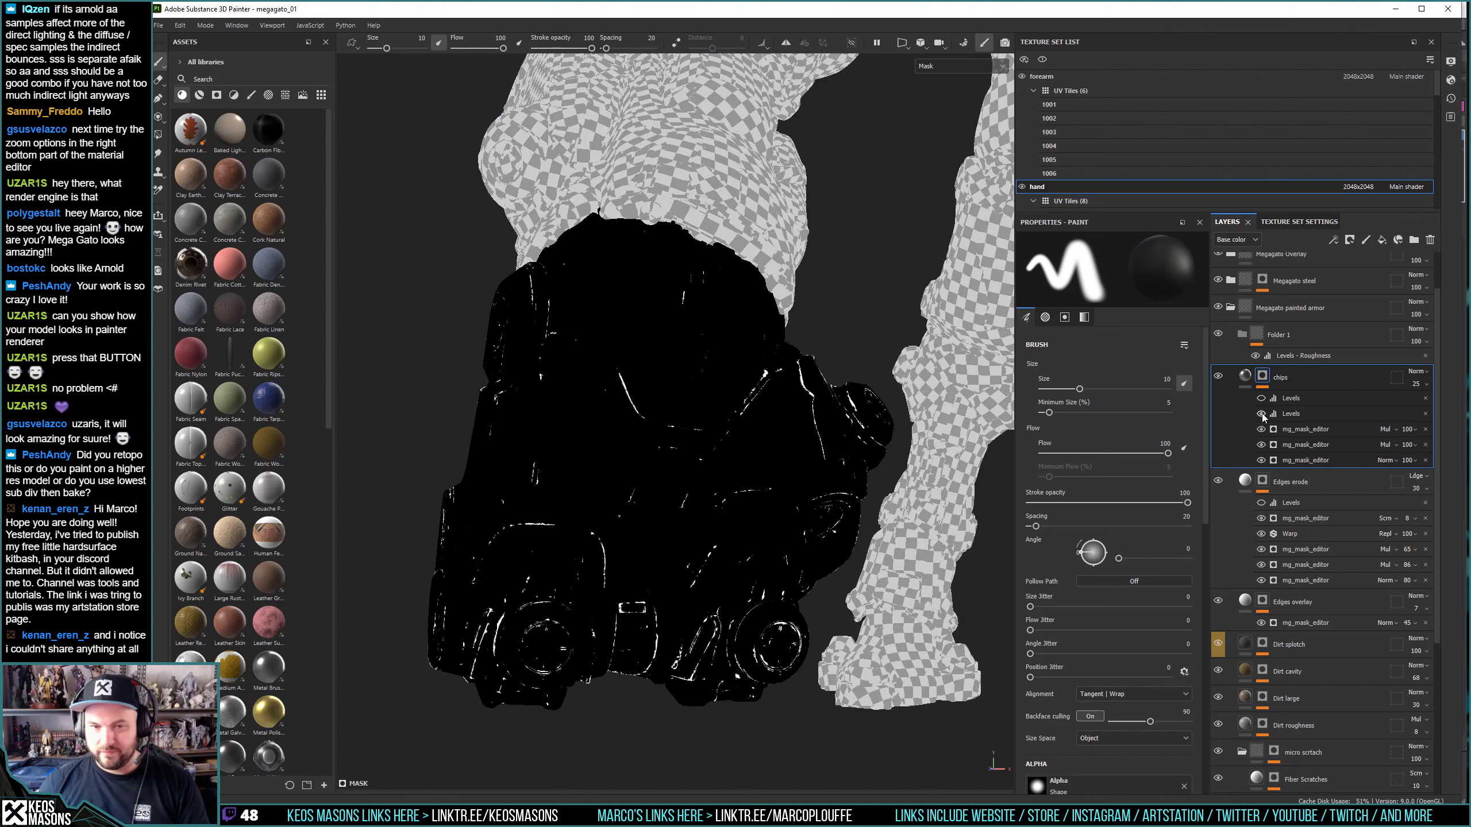
pyautogui.click(1262, 414)
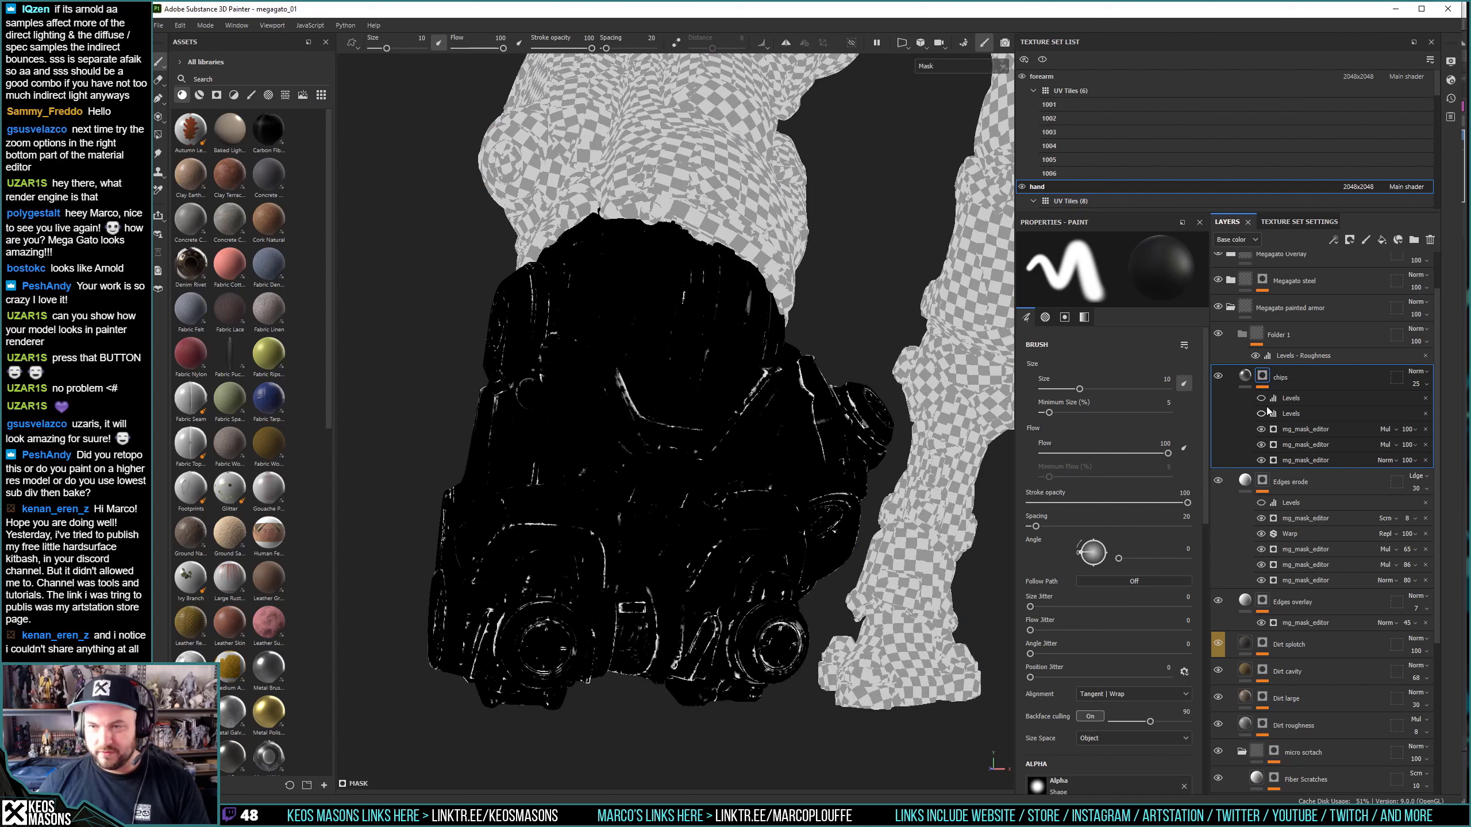
pyautogui.click(1262, 398)
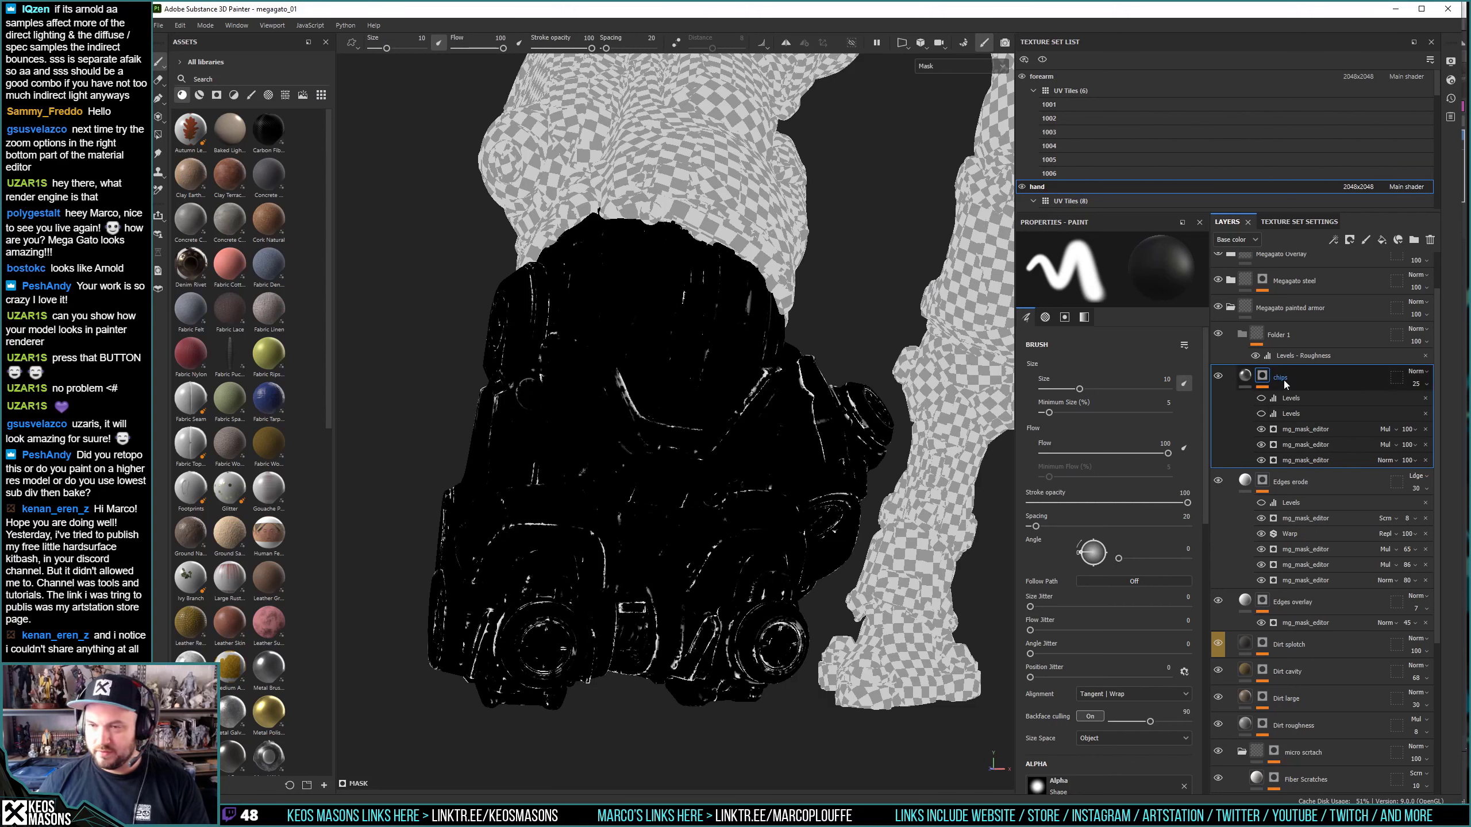
# Move the chips layer into Folder 1 and return to the full material view.
pyautogui.moveTo(1289, 380)
pyautogui.mouseDown()
pyautogui.moveTo(1279, 339)
pyautogui.moveTo(1263, 348)
pyautogui.mouseUp()
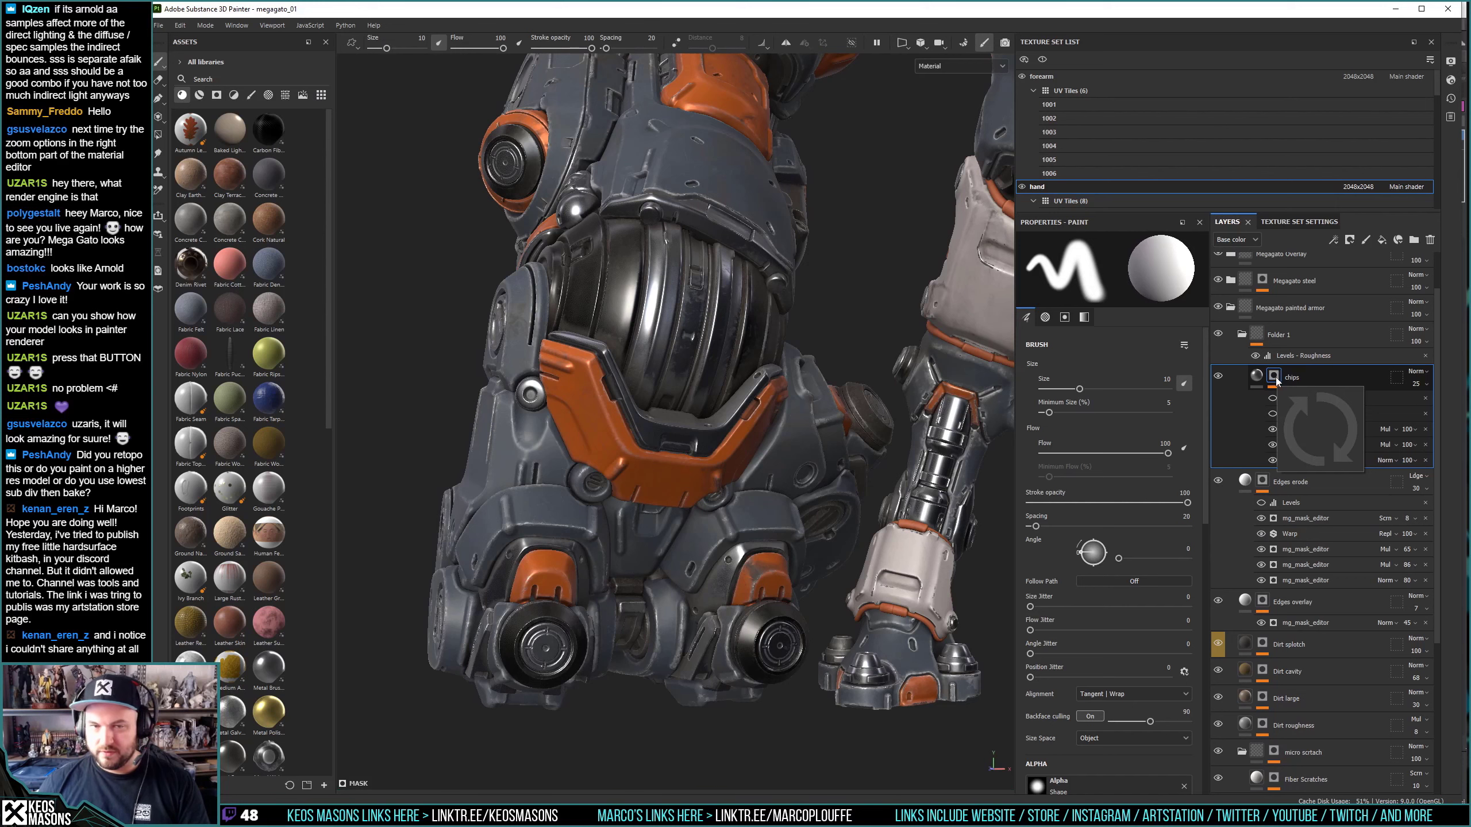
pyautogui.keyDown('alt'); pyautogui.click(1276, 377); pyautogui.keyUp('alt')
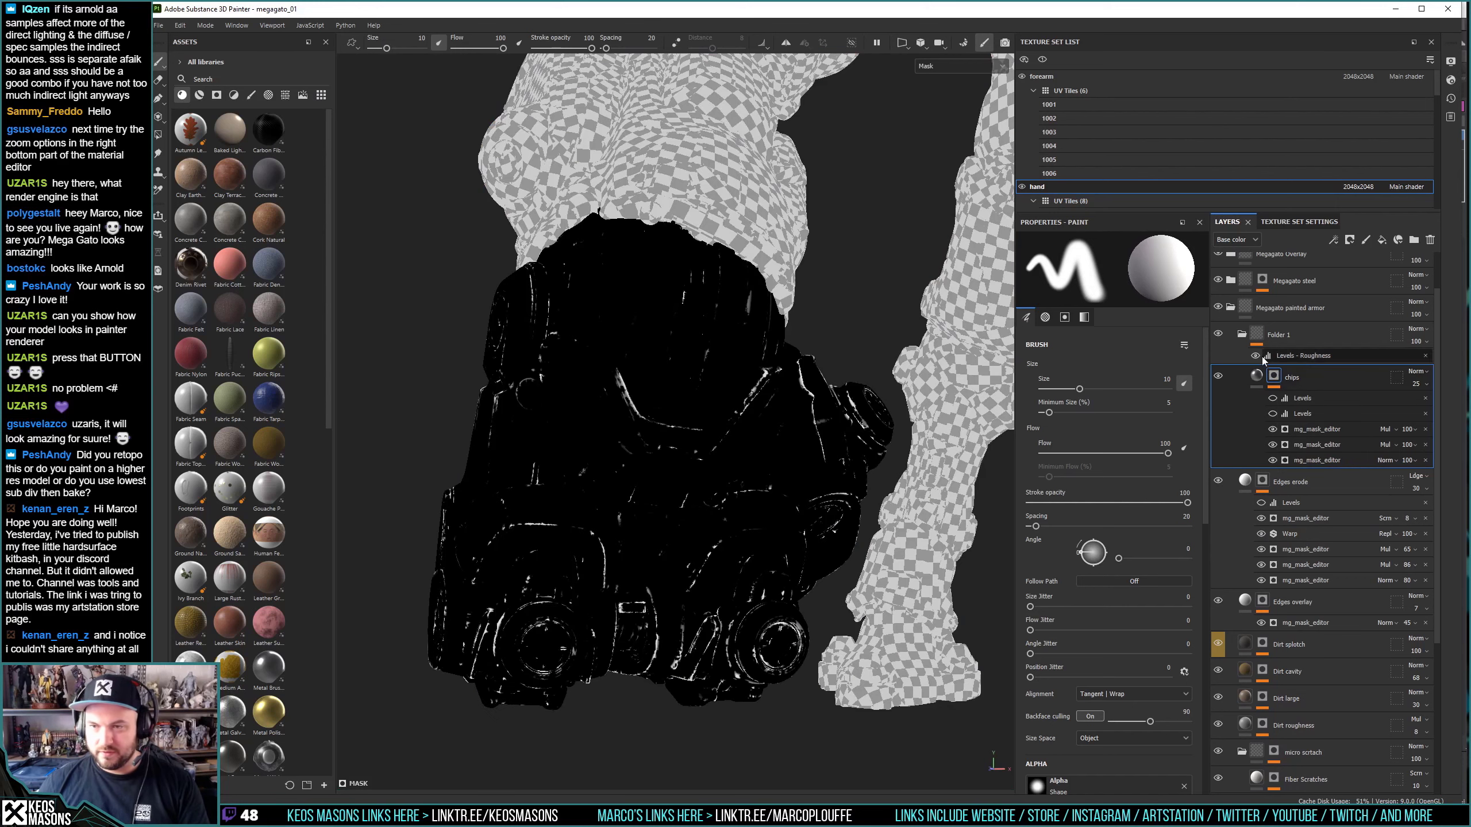
pyautogui.click(1260, 336)
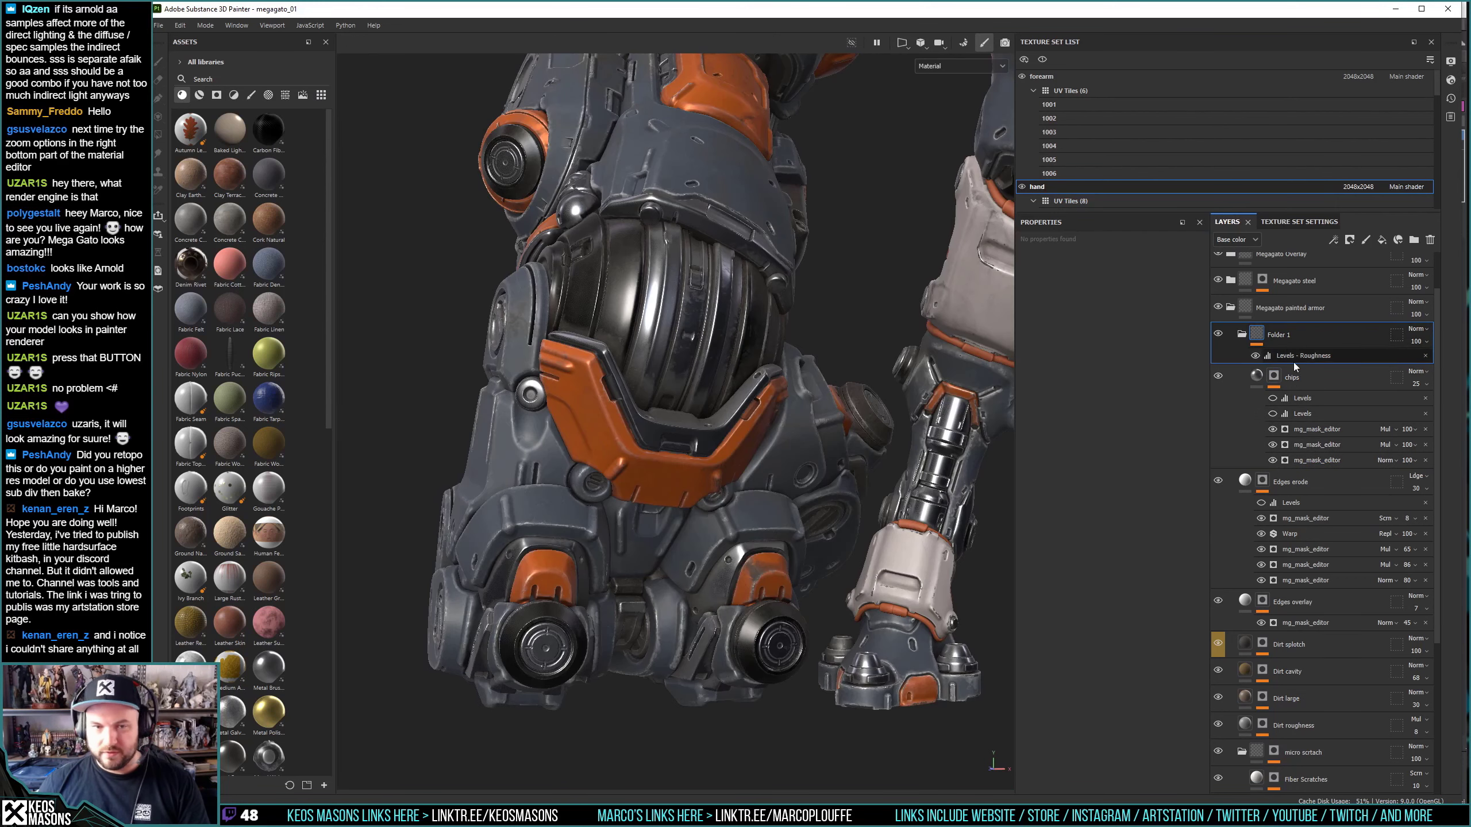
# In Roughness view, drag chips out of Folder 1 and set Folder 1 to Passthrough.
pyautogui.click(989, 66)
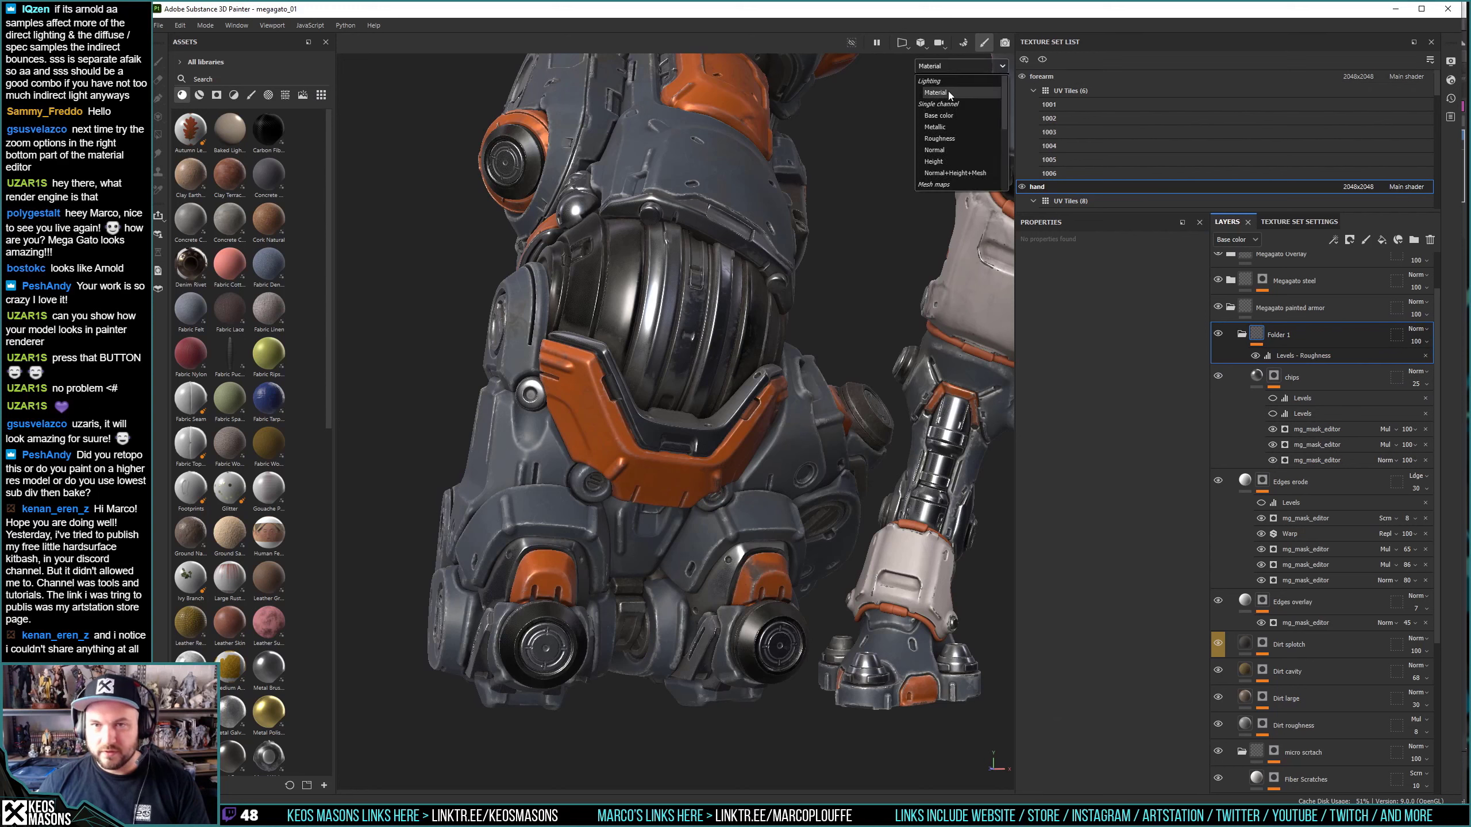
pyautogui.click(944, 139)
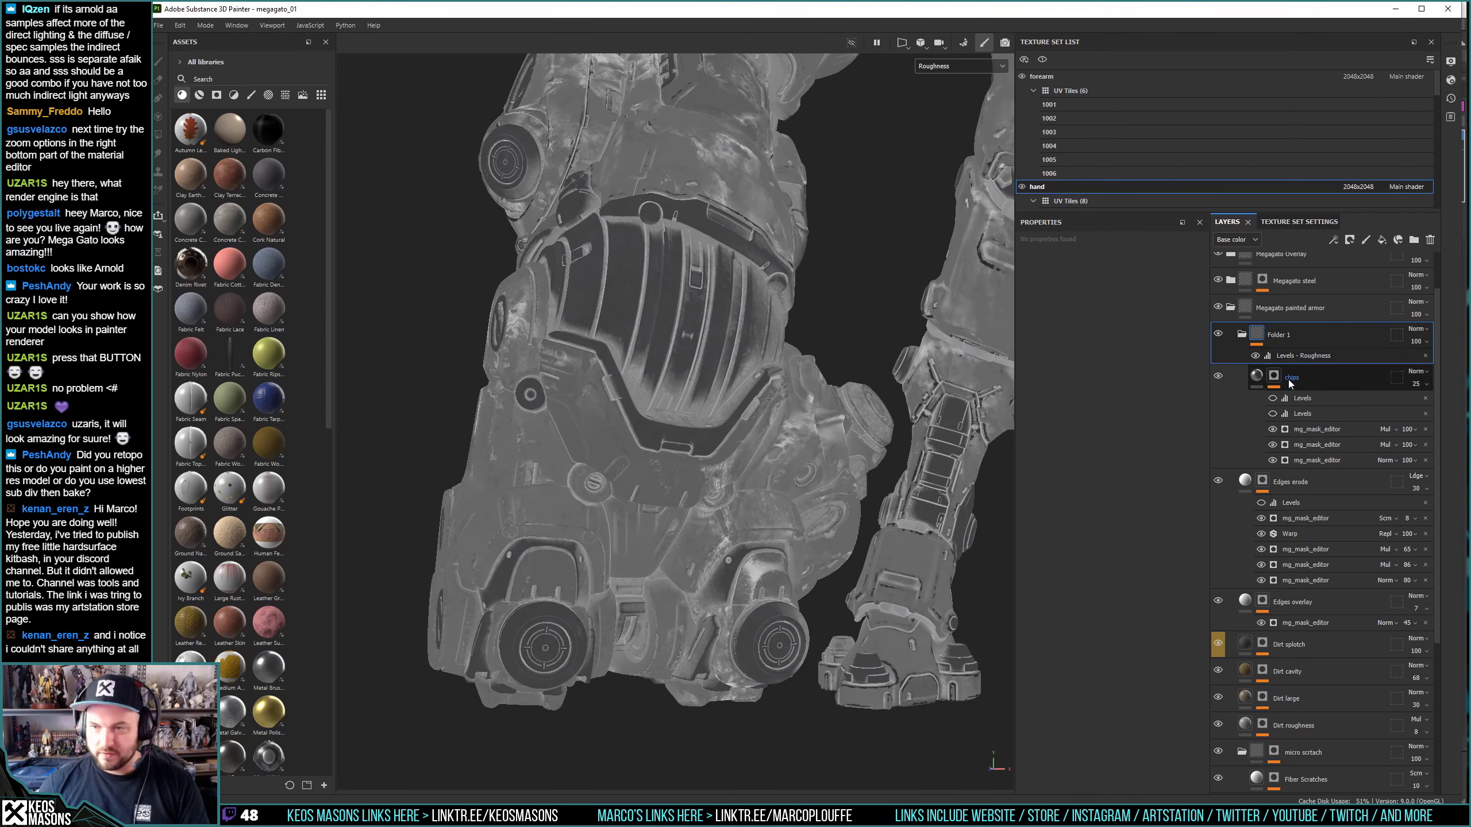
pyautogui.moveTo(1303, 384); pyautogui.dragTo(1303, 476)
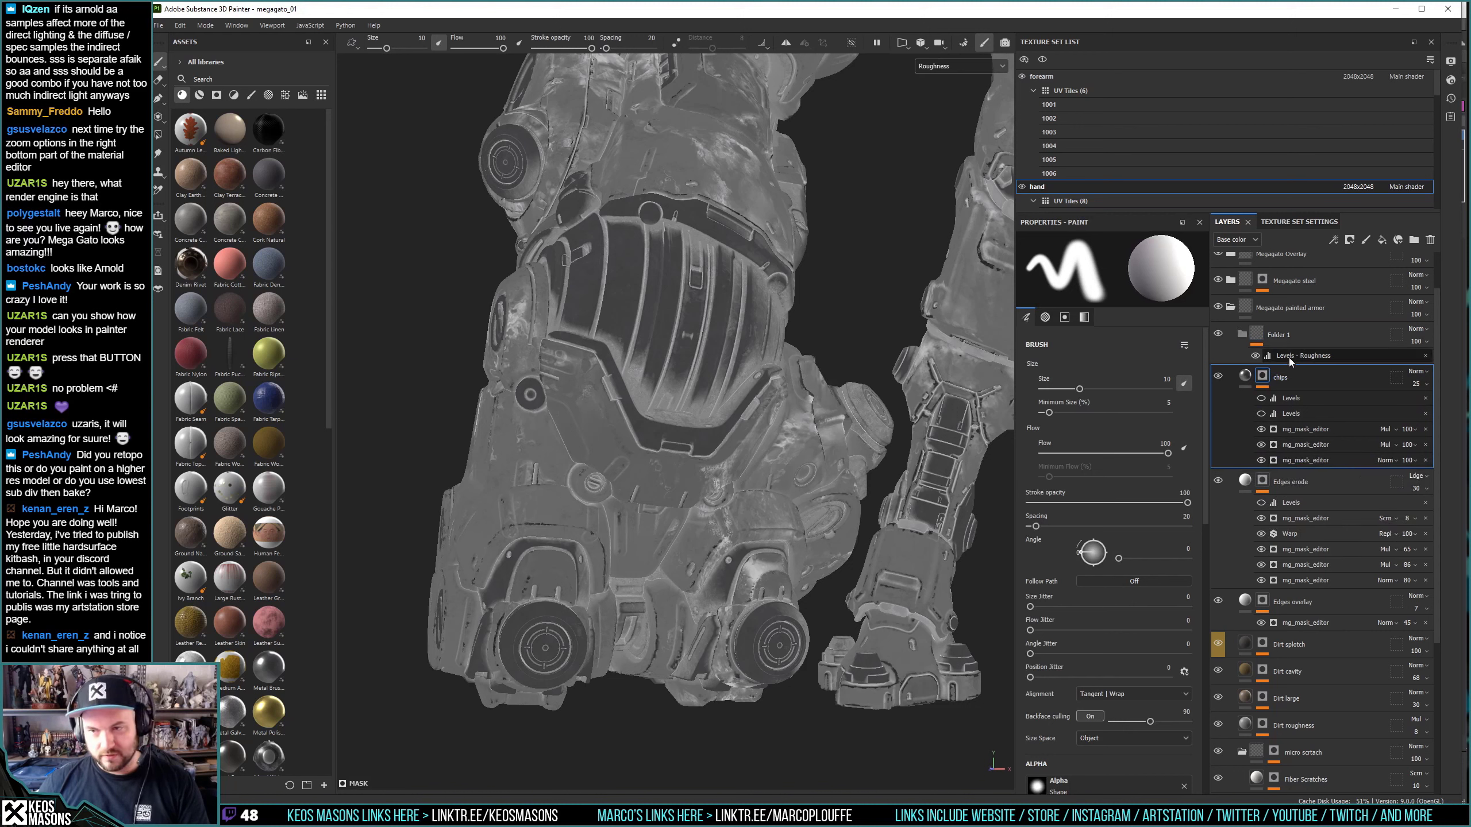
pyautogui.click(1417, 328)
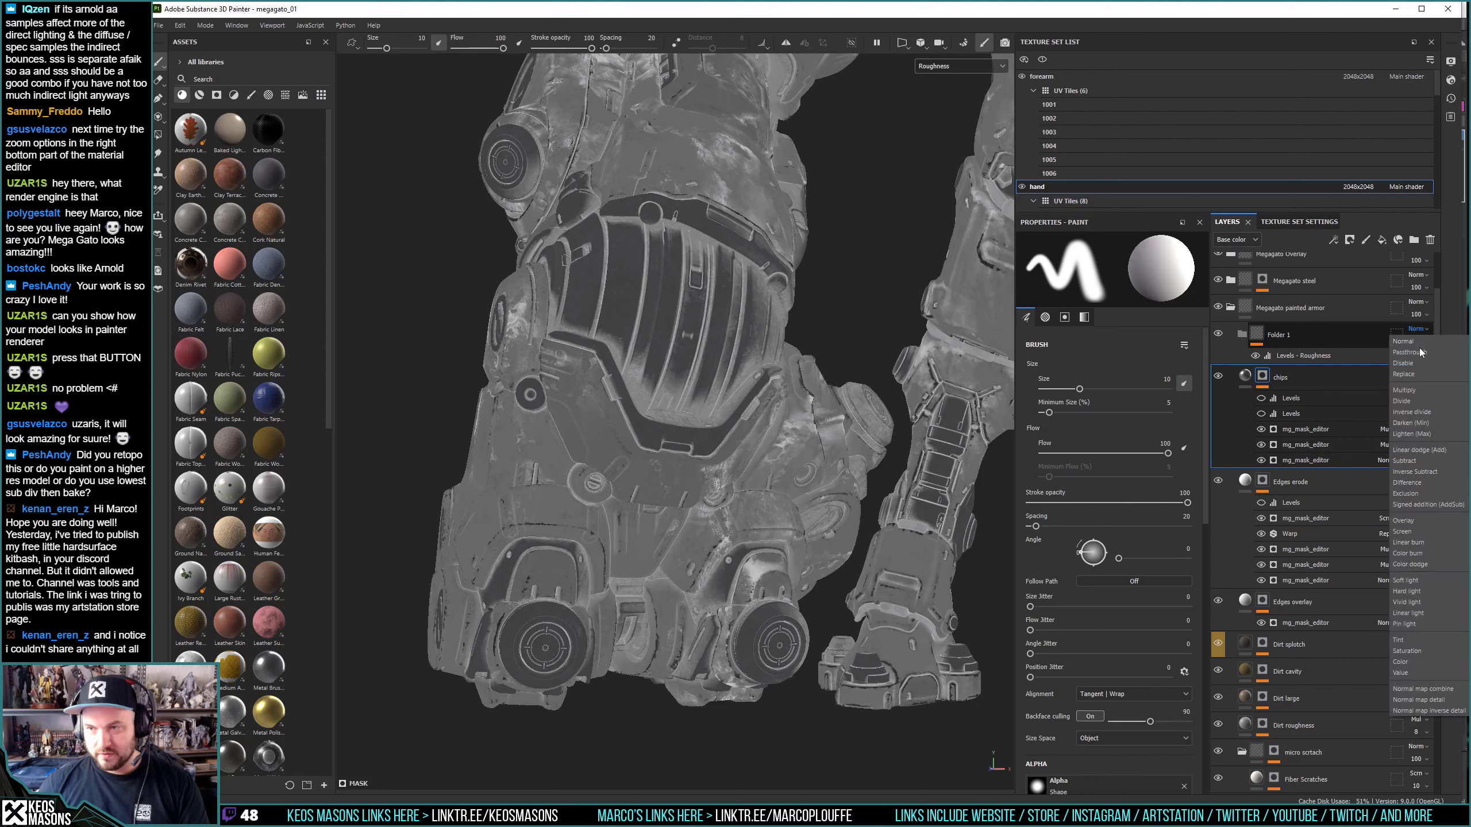
pyautogui.click(1424, 355)
# Undo chips' return to Folder 1, delete Folder 1, and restore the Material viewport.
pyautogui.moveTo(1289, 377); pyautogui.dragTo(1285, 334)
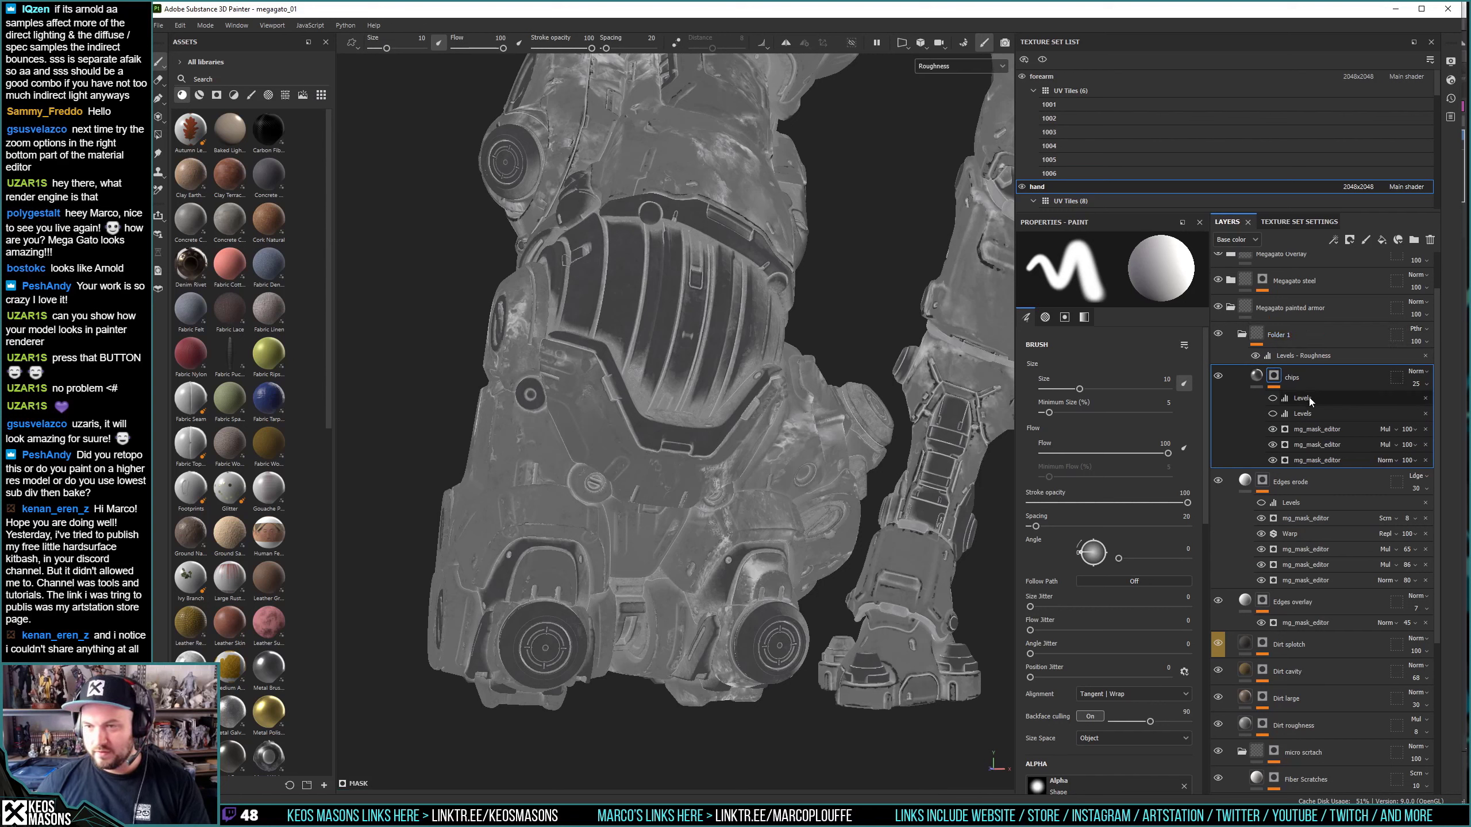
pyautogui.hotkey('ctrl', 'z')
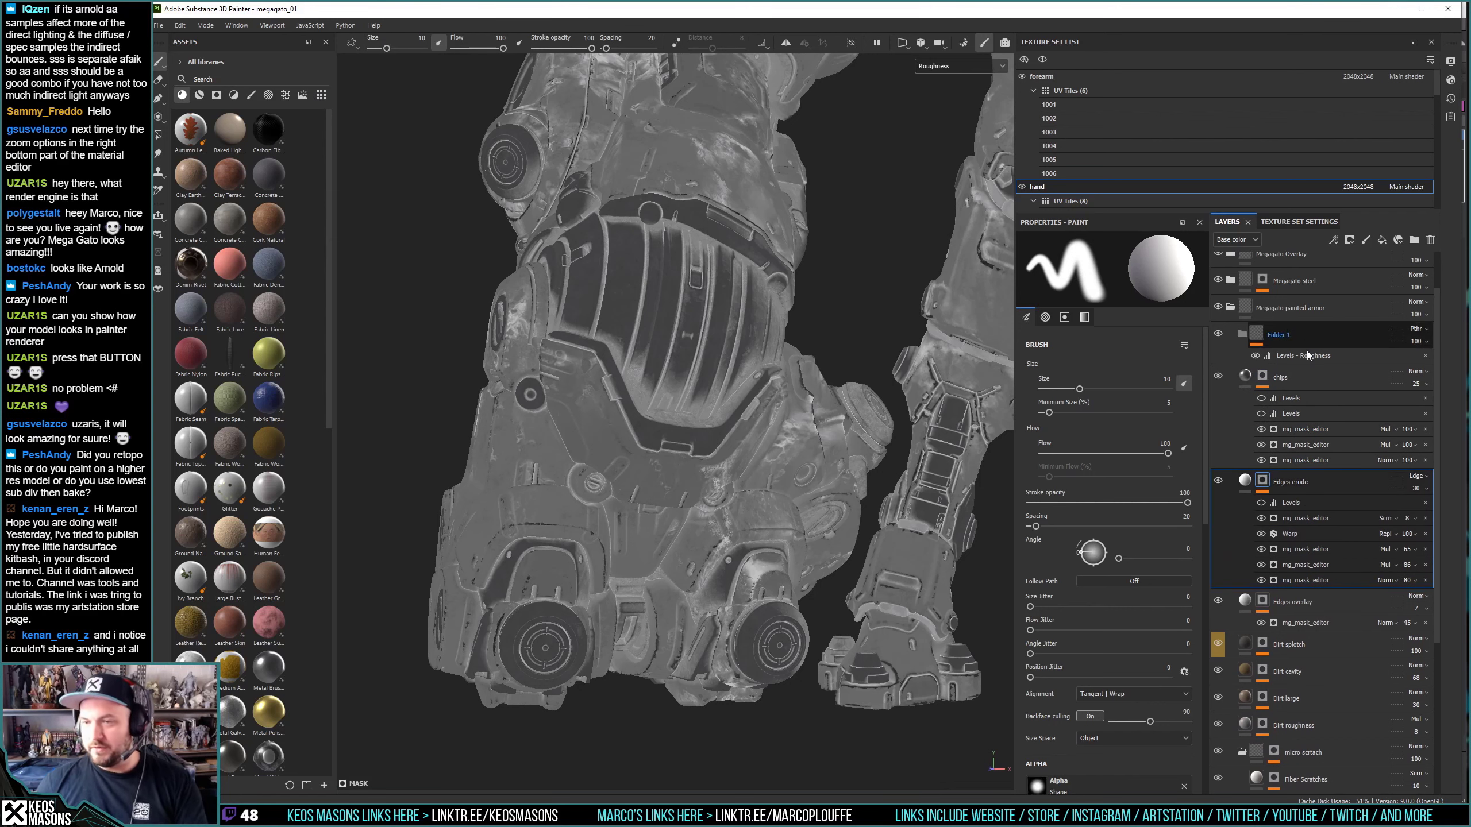
pyautogui.click(1306, 347)
pyautogui.click(1430, 240)
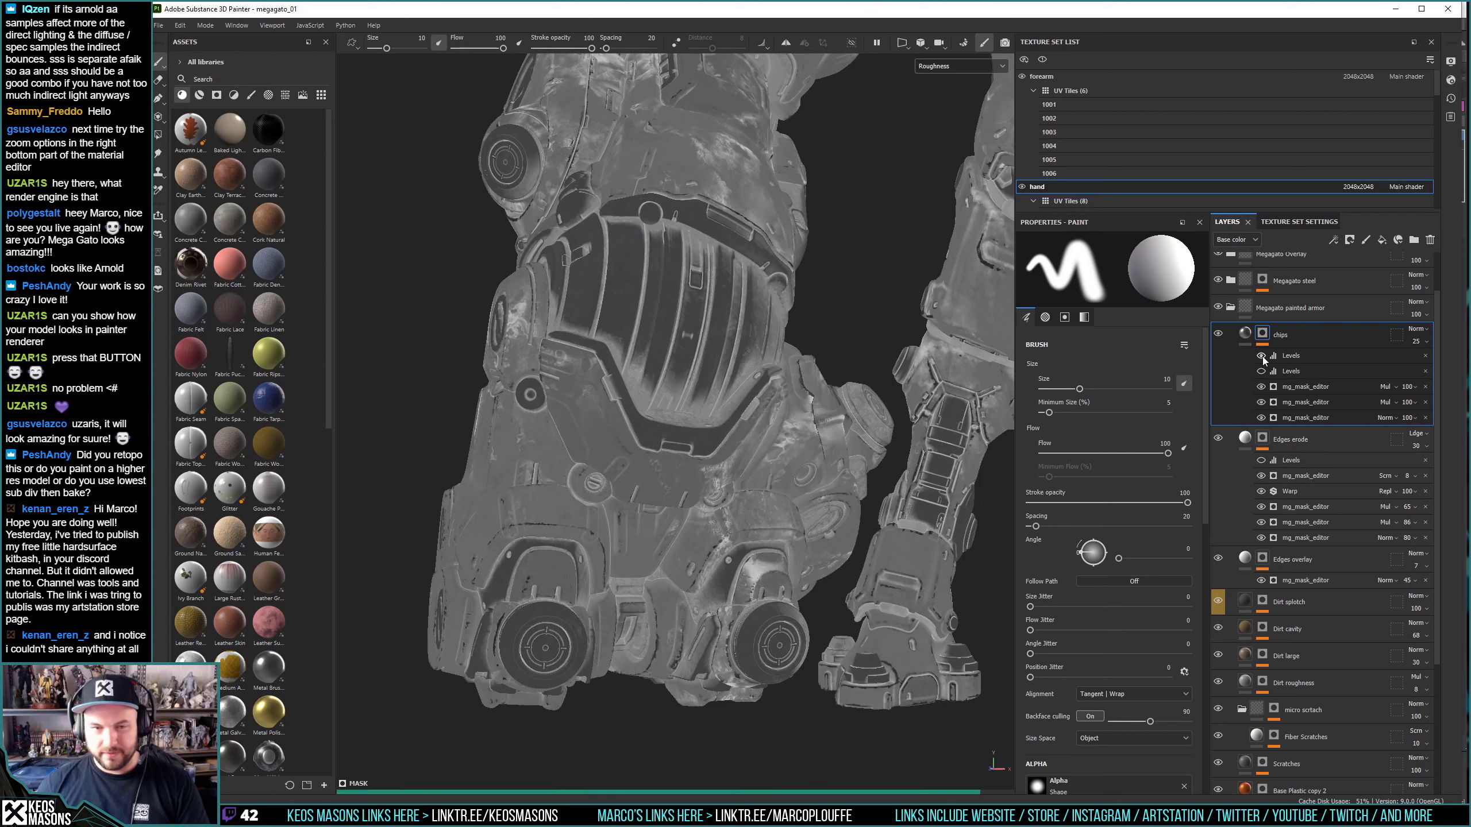
pyautogui.click(972, 71)
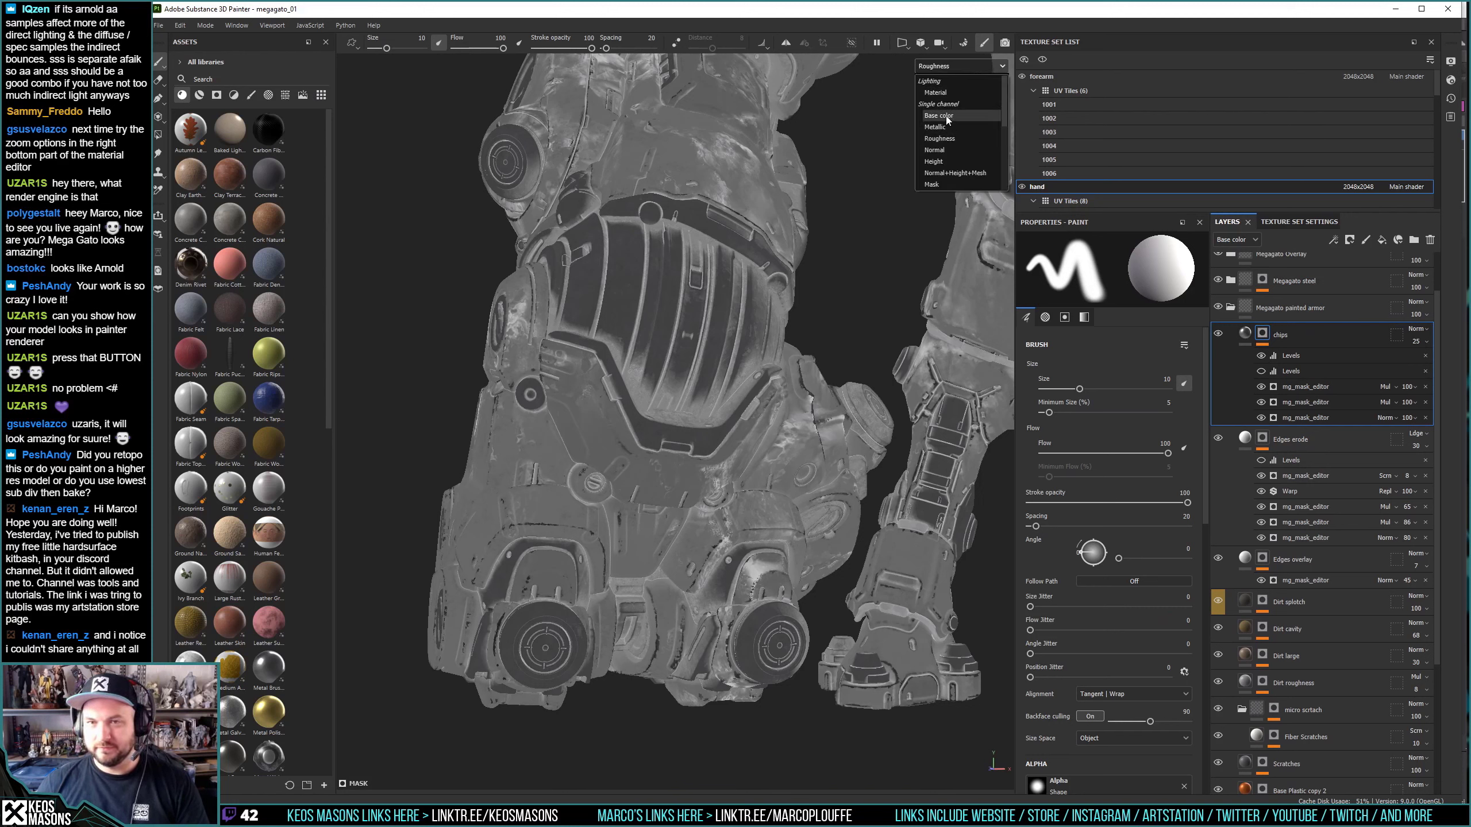
pyautogui.click(940, 93)
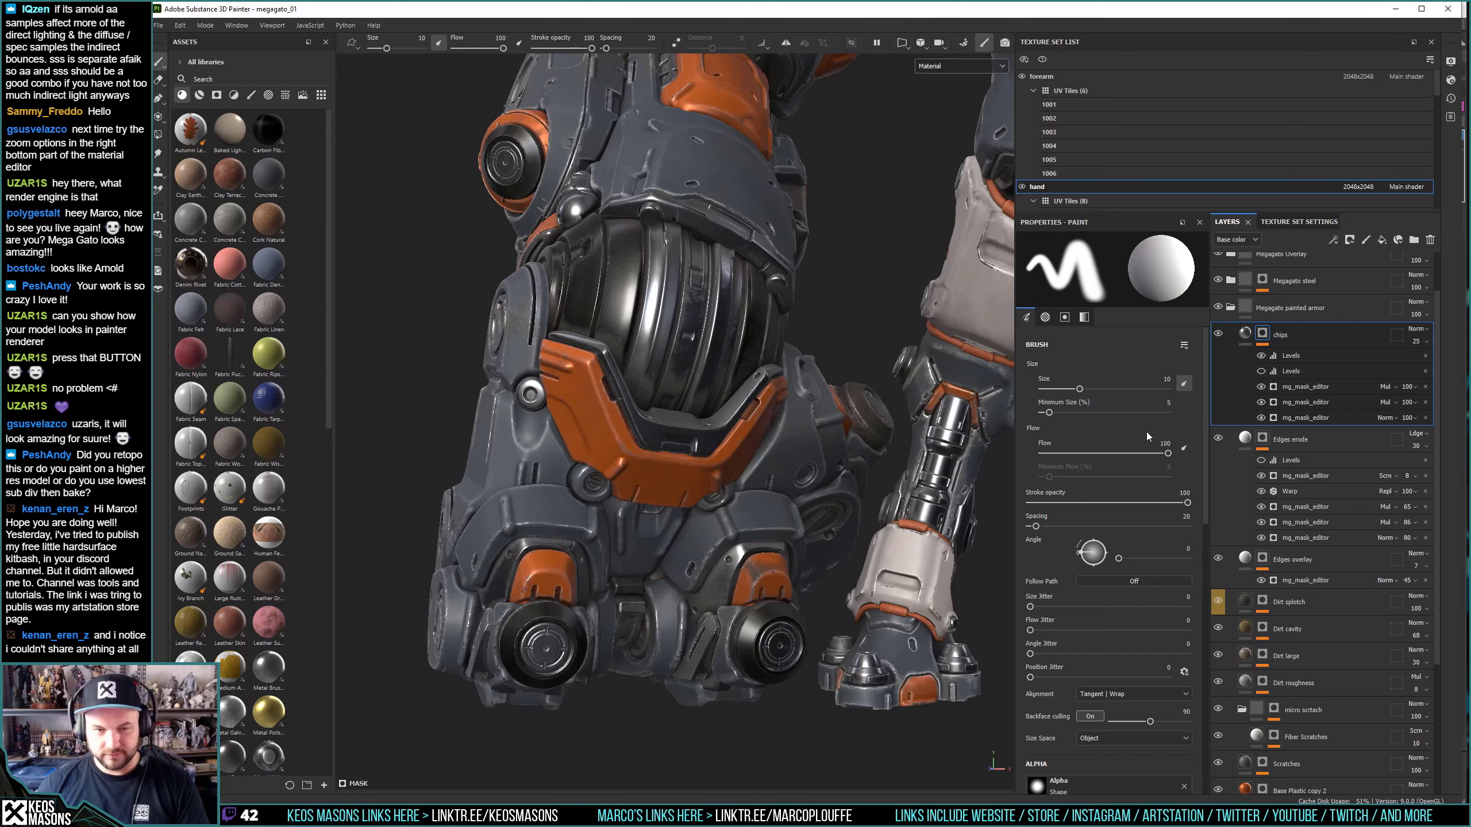
# Test a brighter midtone Levels on the Edges overlay mask, then delete it.
pyautogui.click(1261, 460)
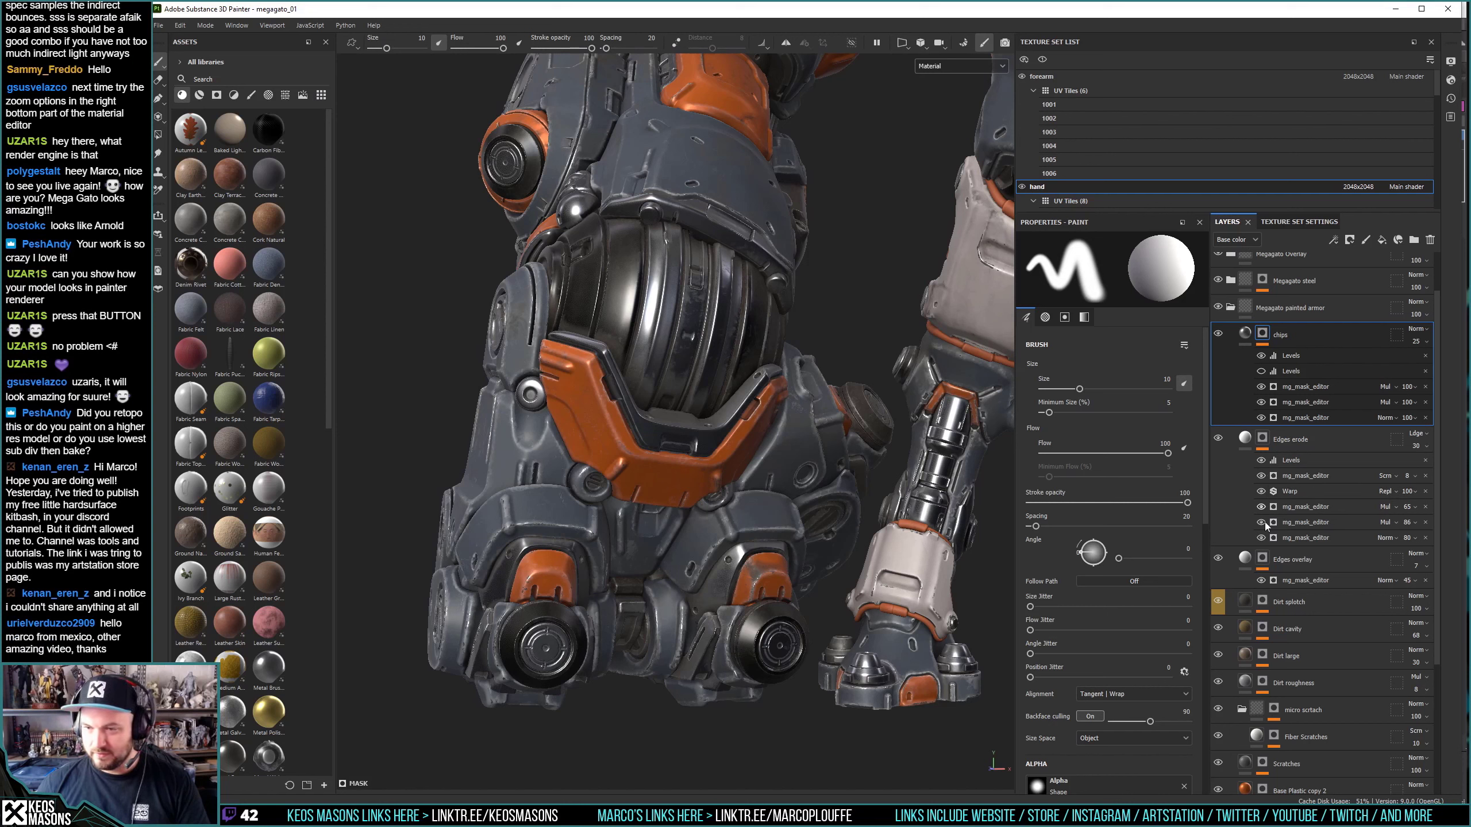
pyautogui.click(1290, 582)
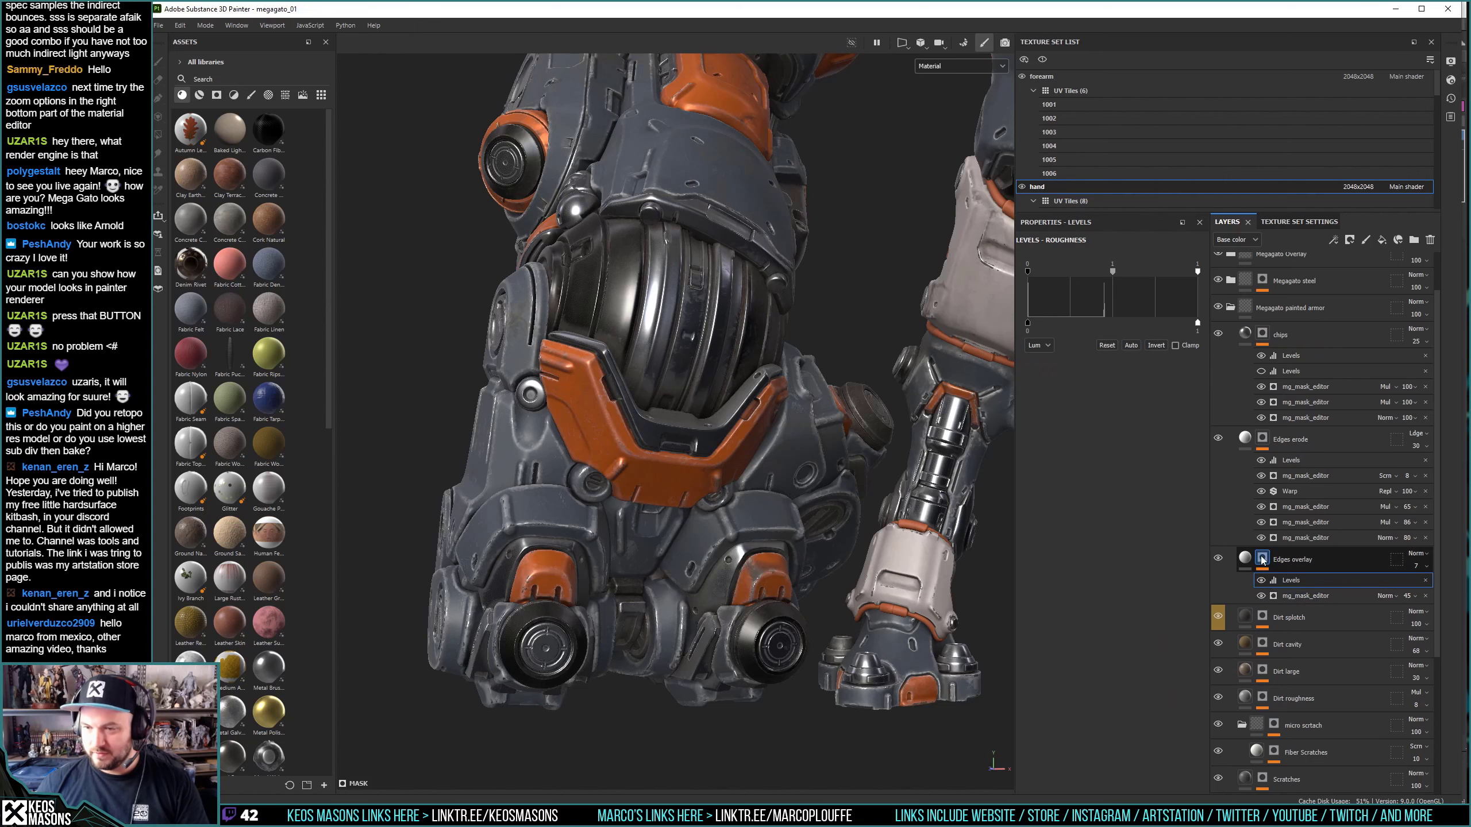
pyautogui.press('m')
pyautogui.moveTo(1108, 276); pyautogui.dragTo(1064, 269)
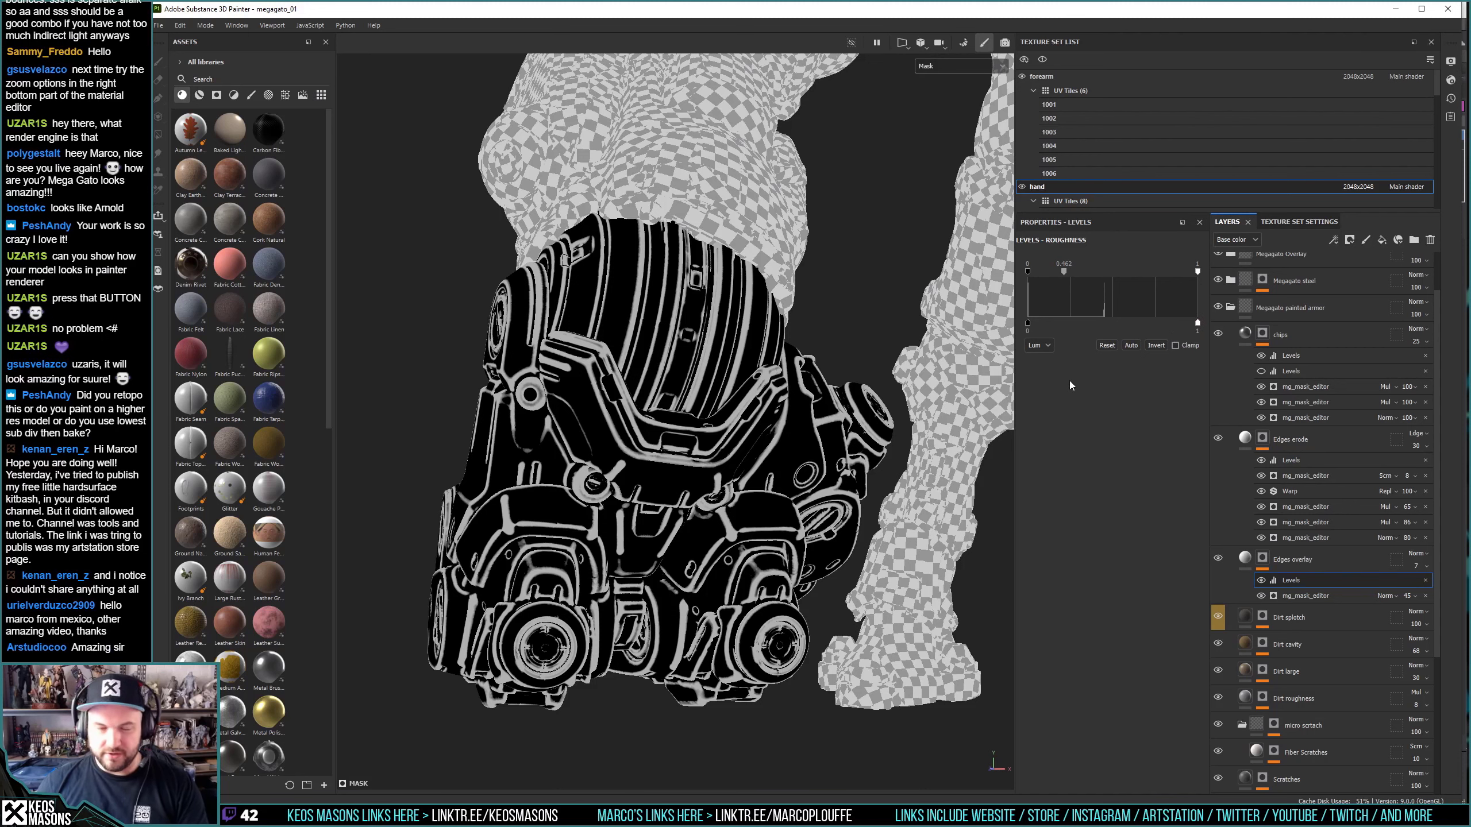
pyautogui.press('m')
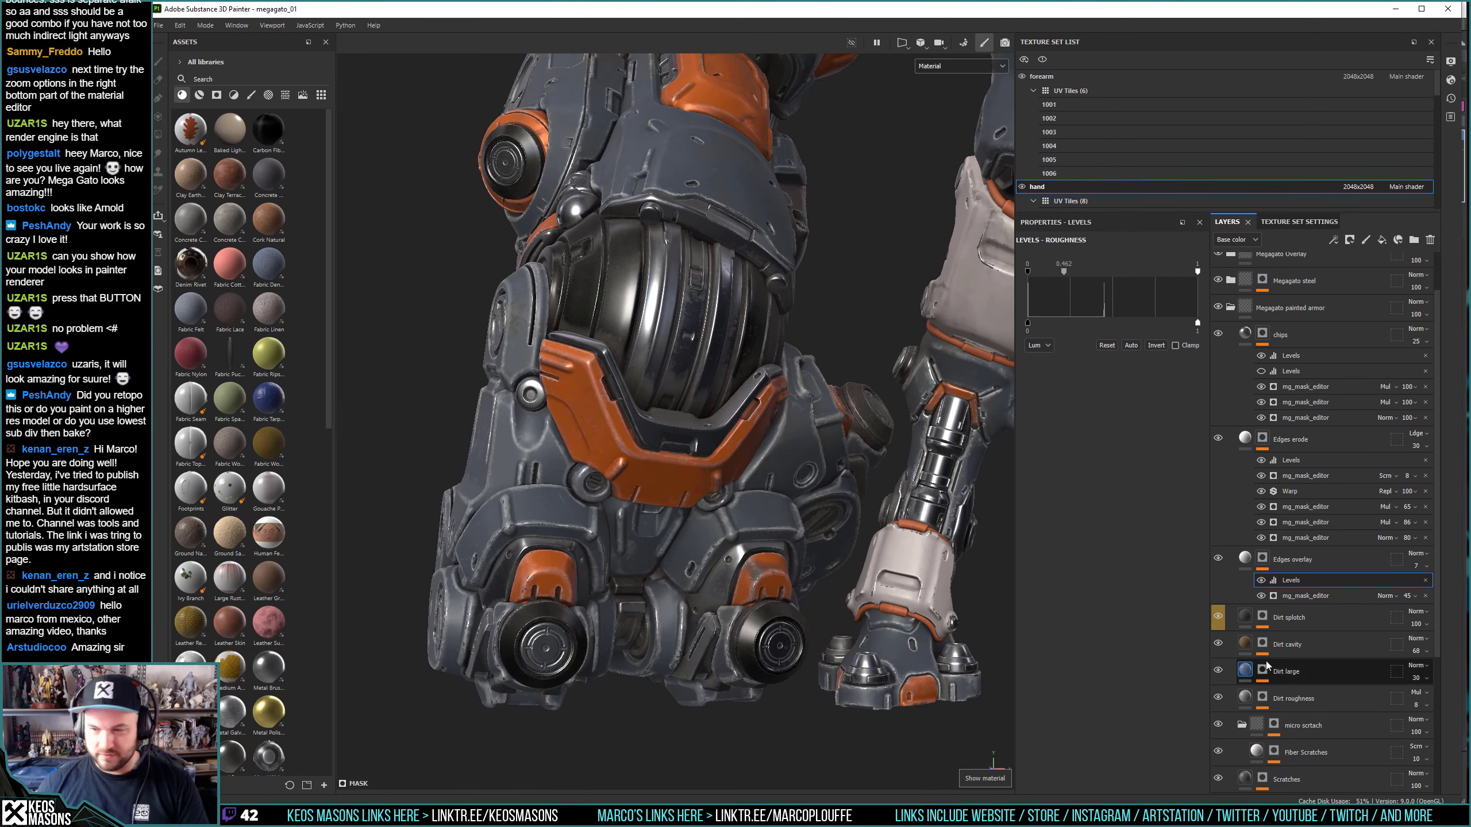
pyautogui.click(1261, 581)
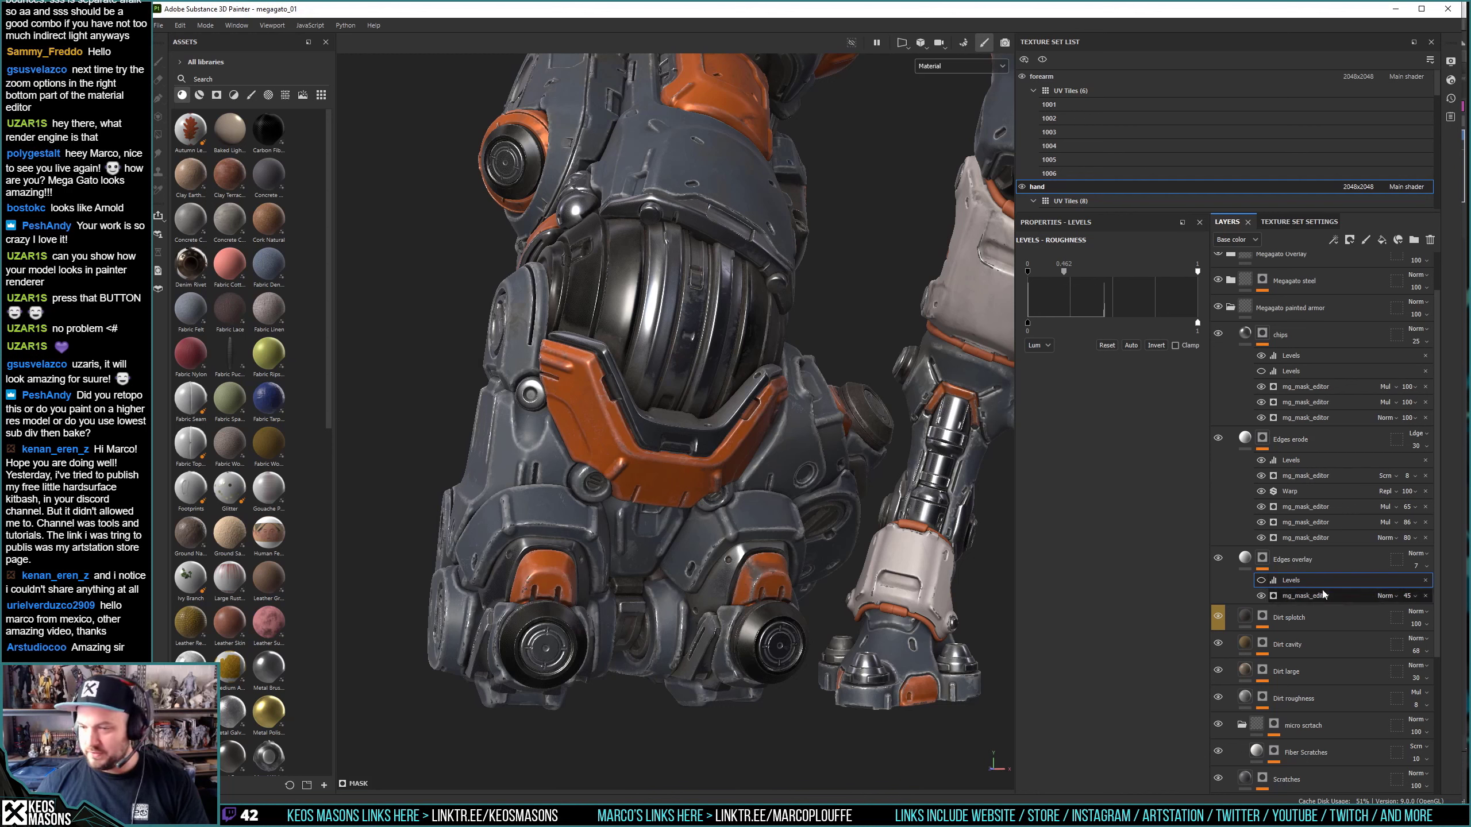
pyautogui.click(1425, 580)
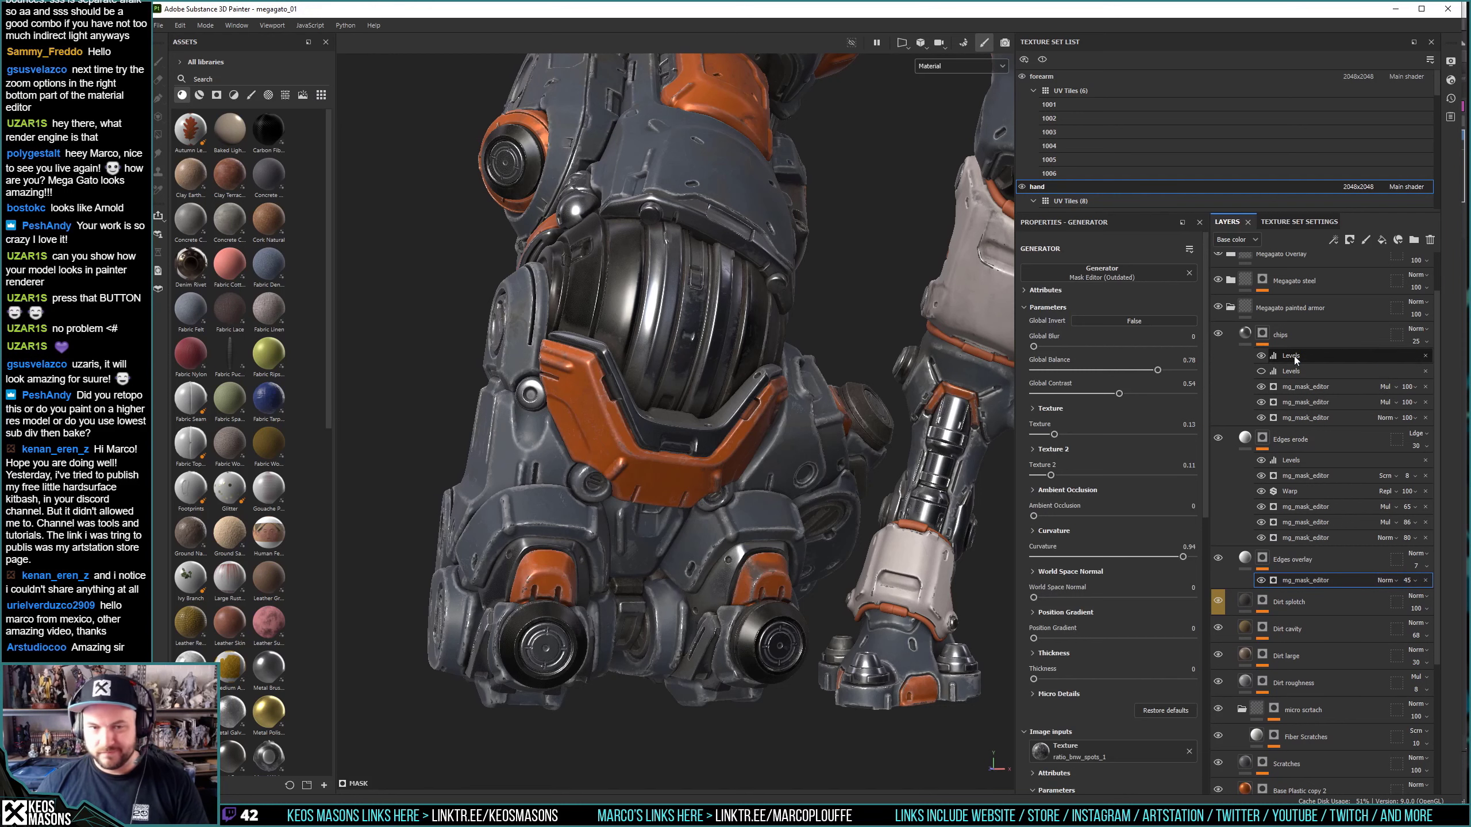
# Hide the first Levels under chips and move the Edges erode Levels below its mask editor.
pyautogui.click(1294, 357)
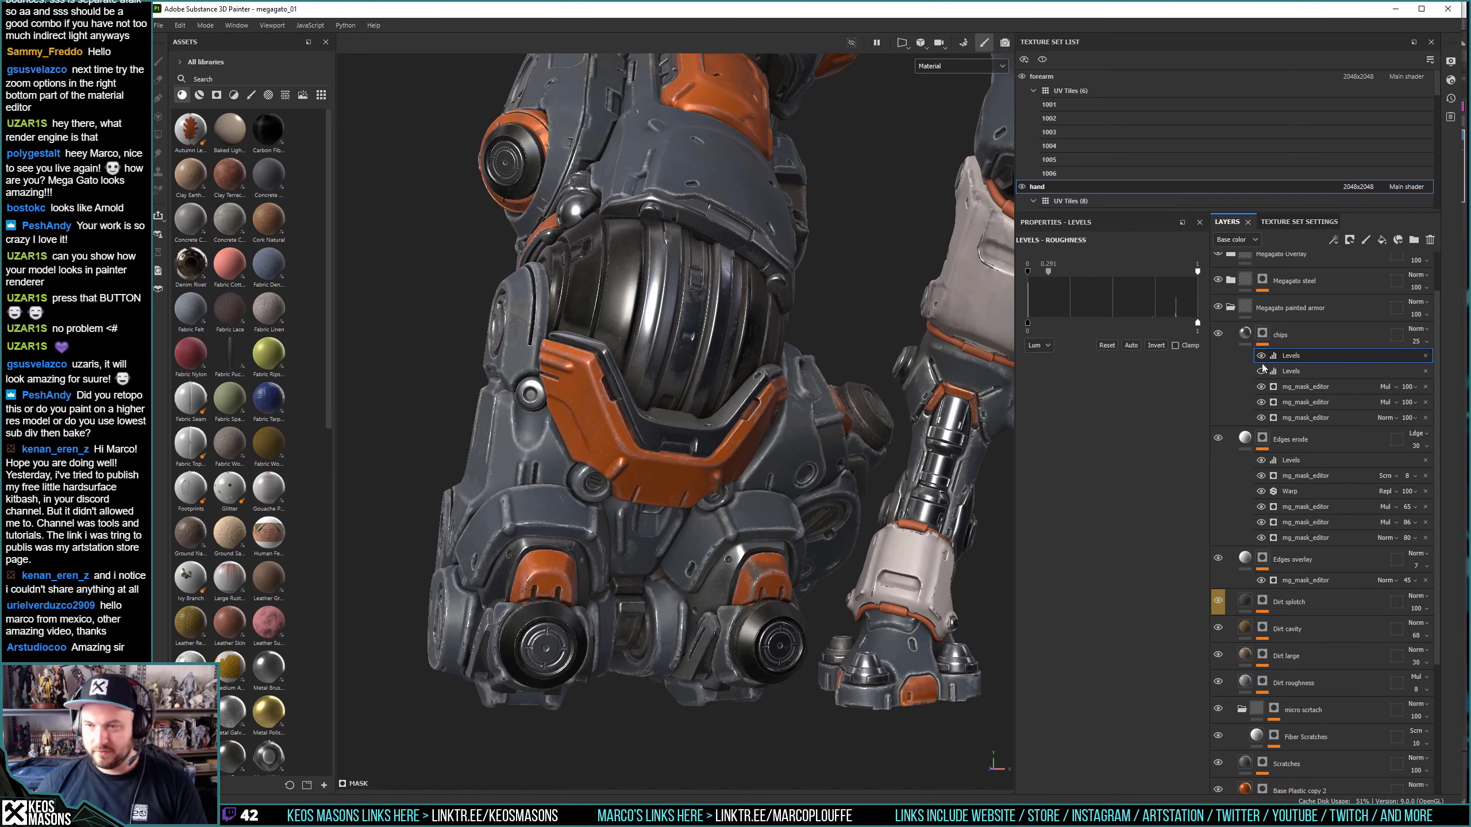
pyautogui.click(1261, 355)
pyautogui.click(1261, 461)
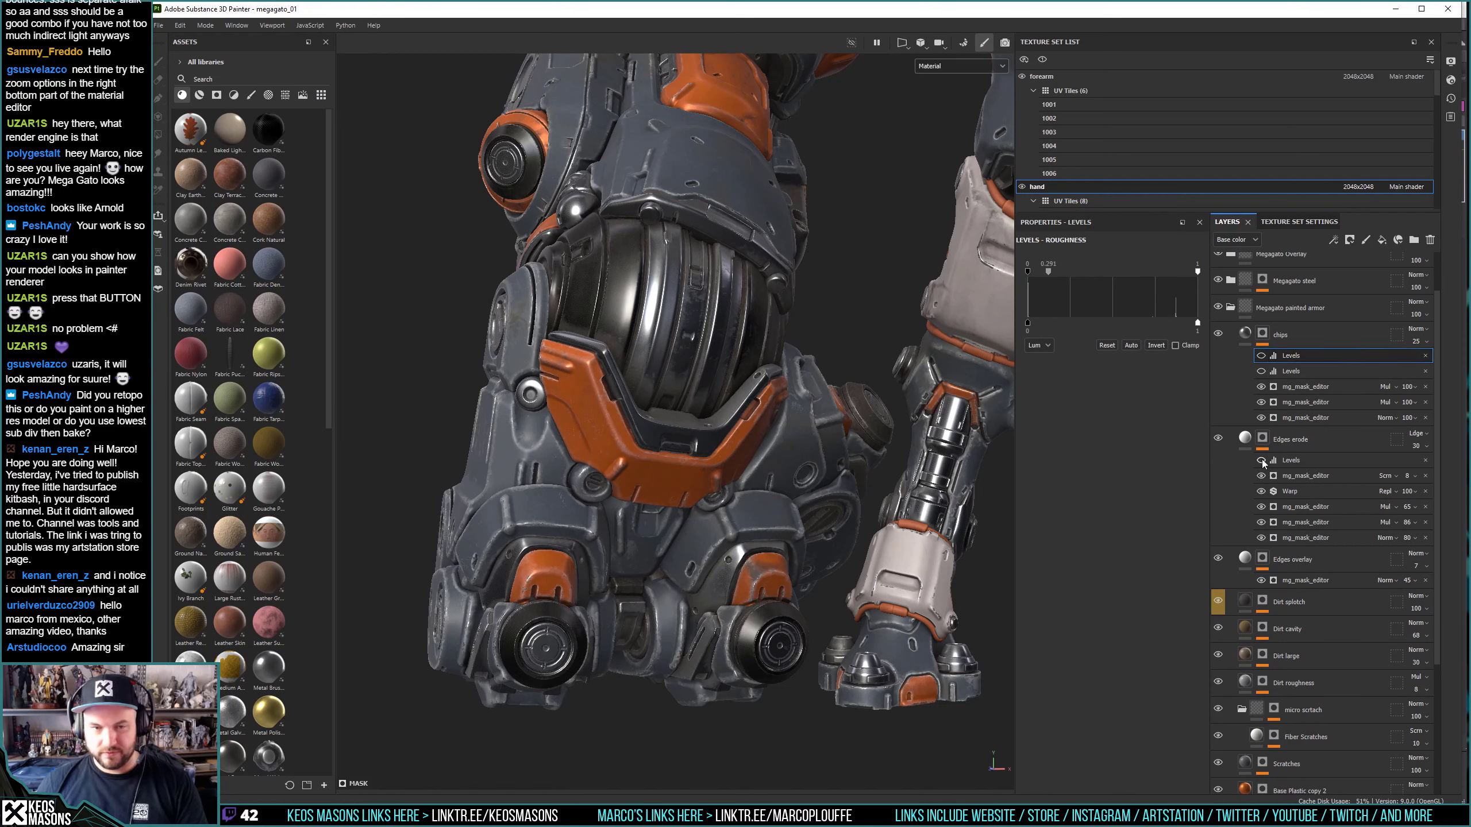
pyautogui.click(1261, 461)
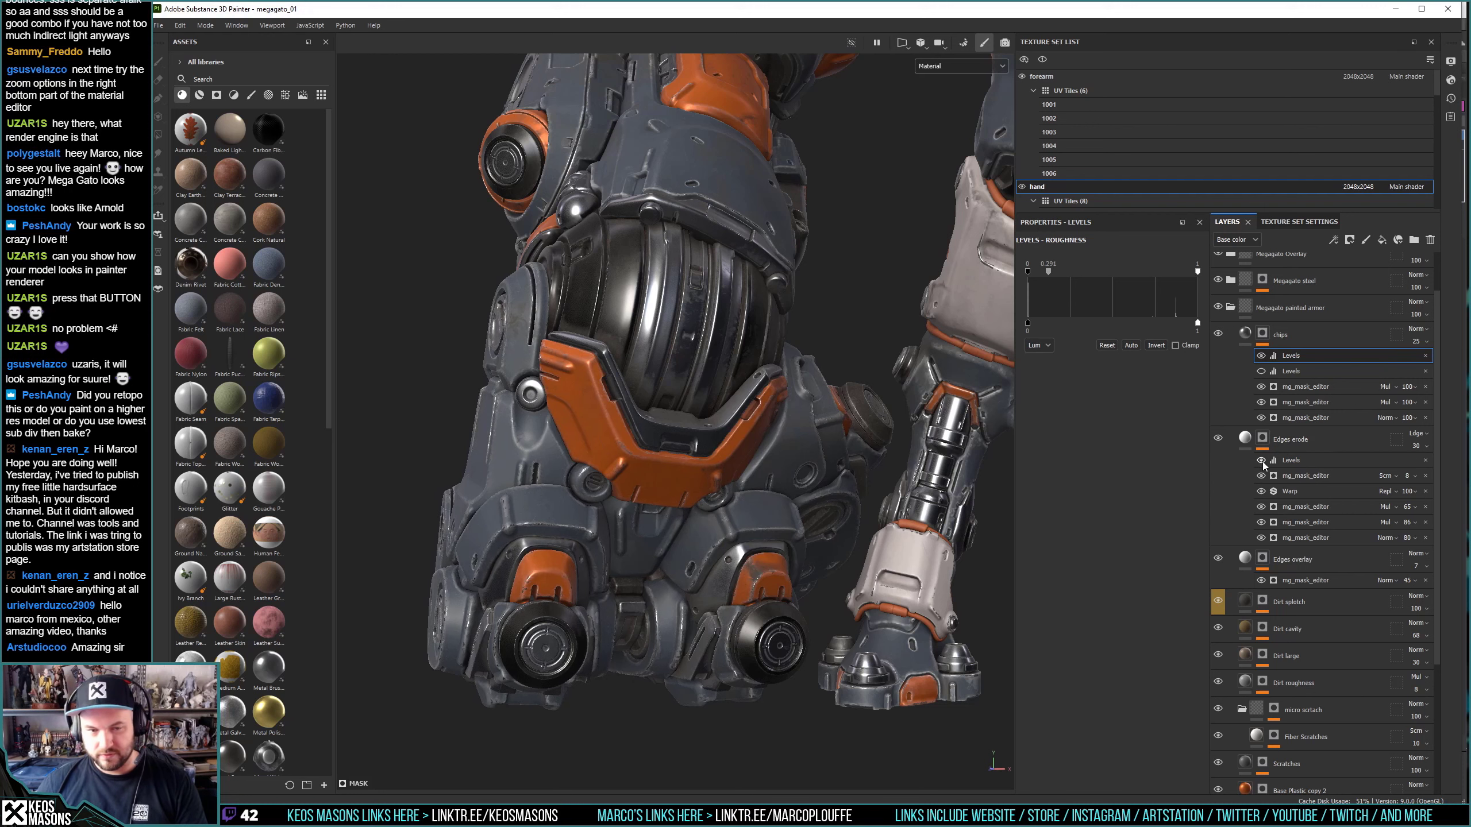
pyautogui.click(1297, 472)
# Reposition the Edges erode Levels below the mask editor and compare it on and off.
pyautogui.moveTo(1294, 463); pyautogui.dragTo(1293, 489)
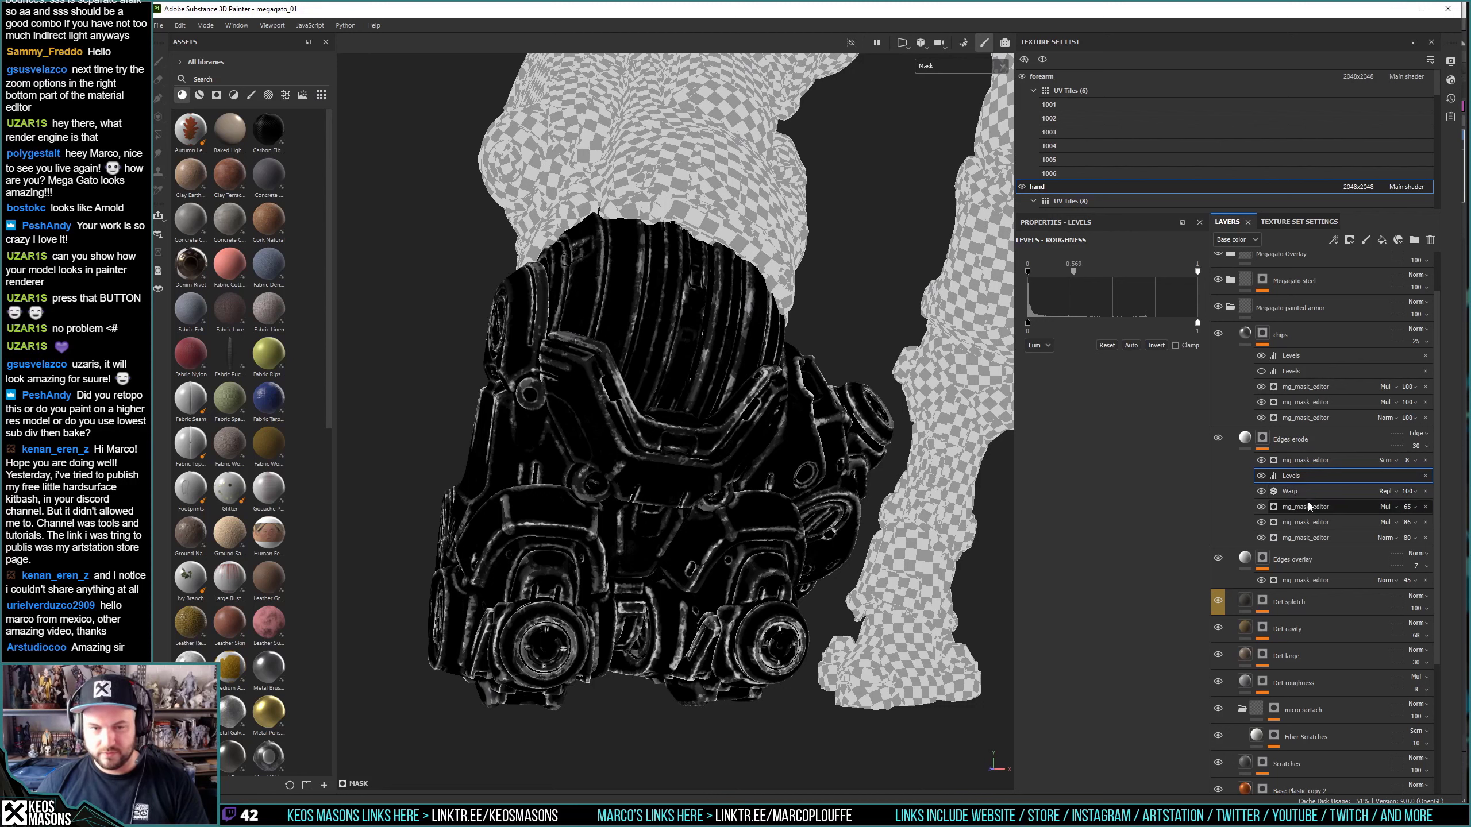
pyautogui.hotkey('ctrl', 'z')
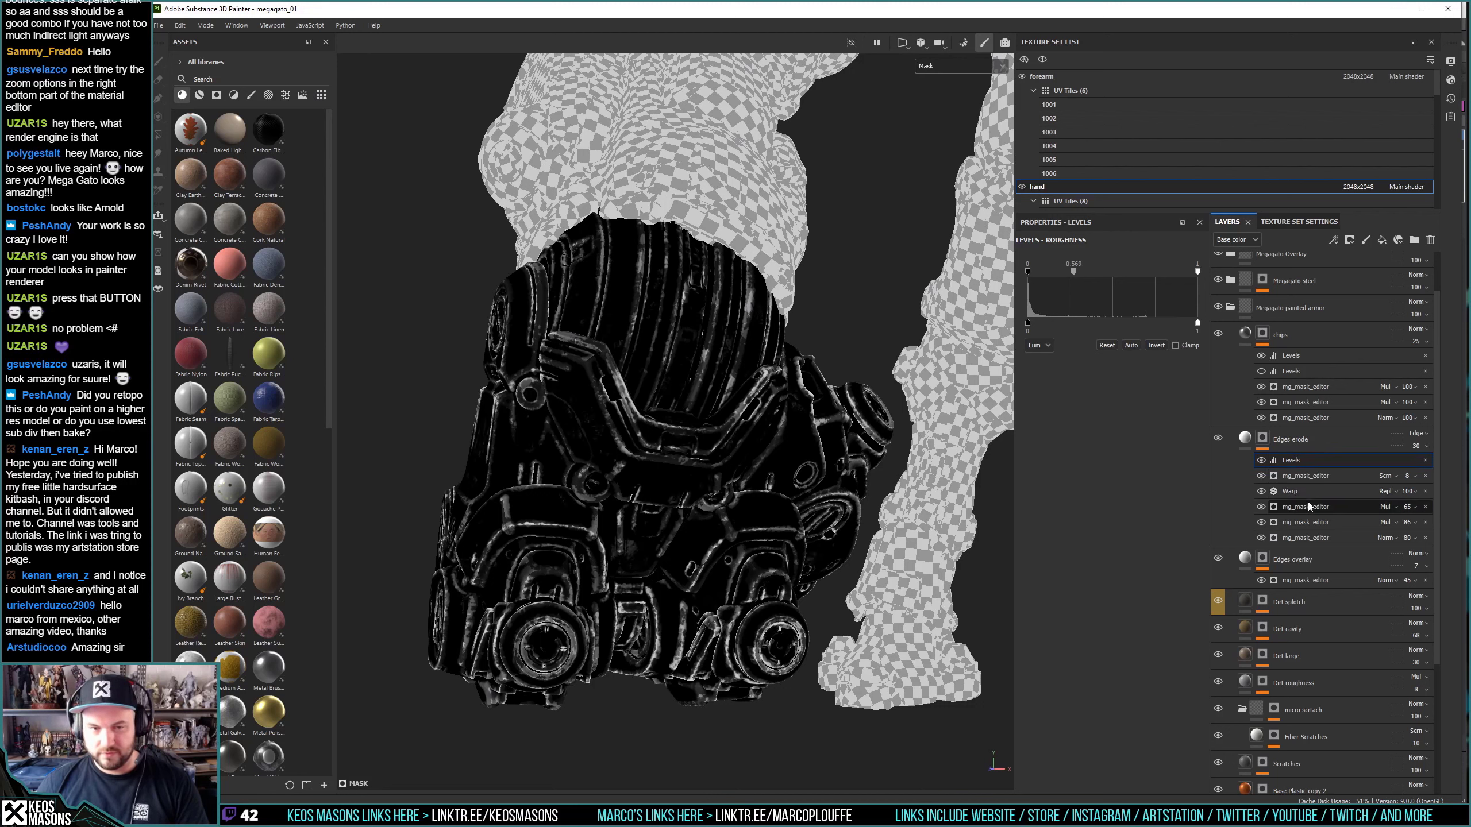
pyautogui.hotkey('ctrl', 'y')
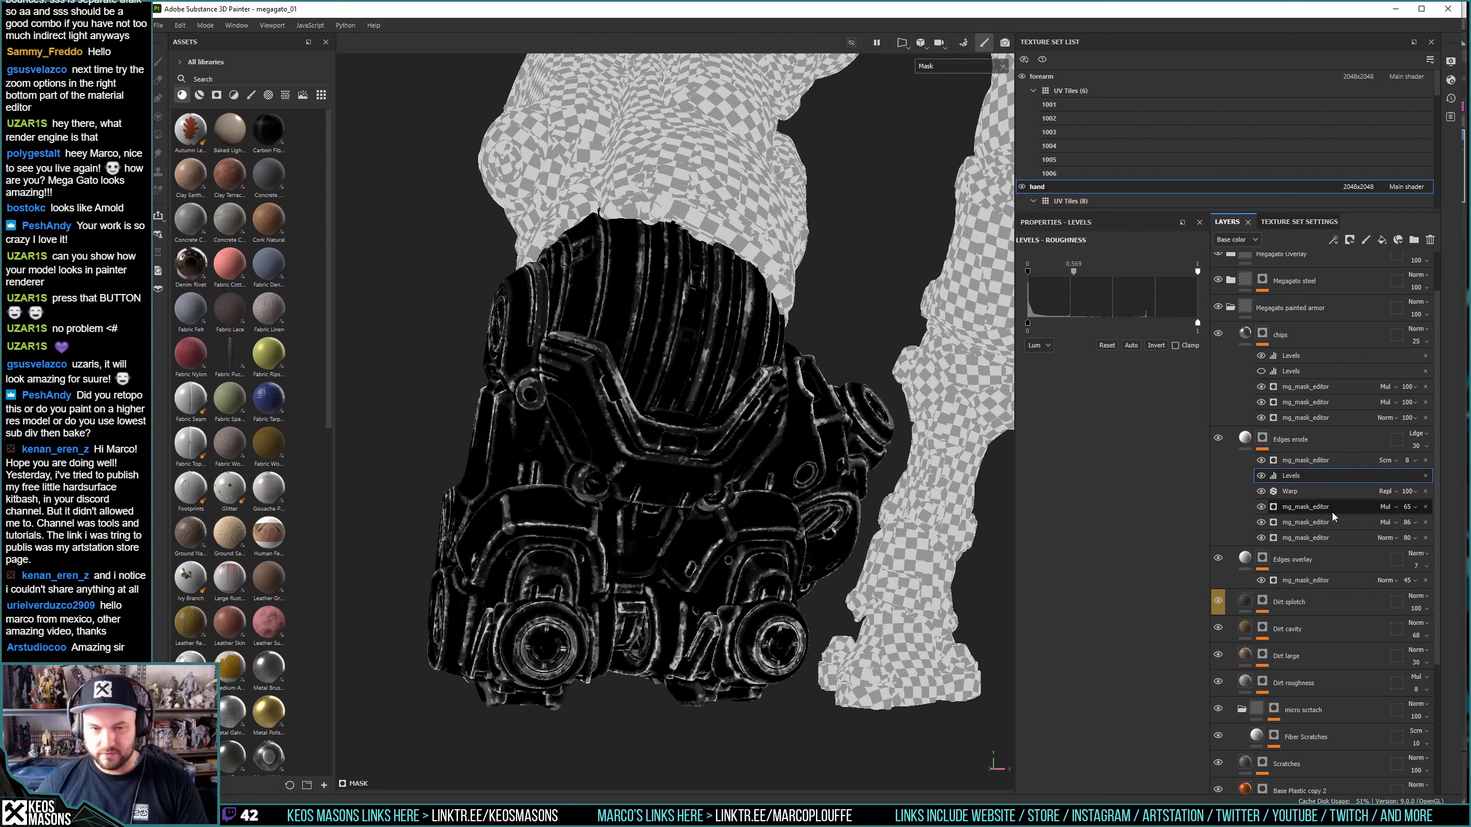
pyautogui.moveTo(1299, 481); pyautogui.dragTo(1295, 512)
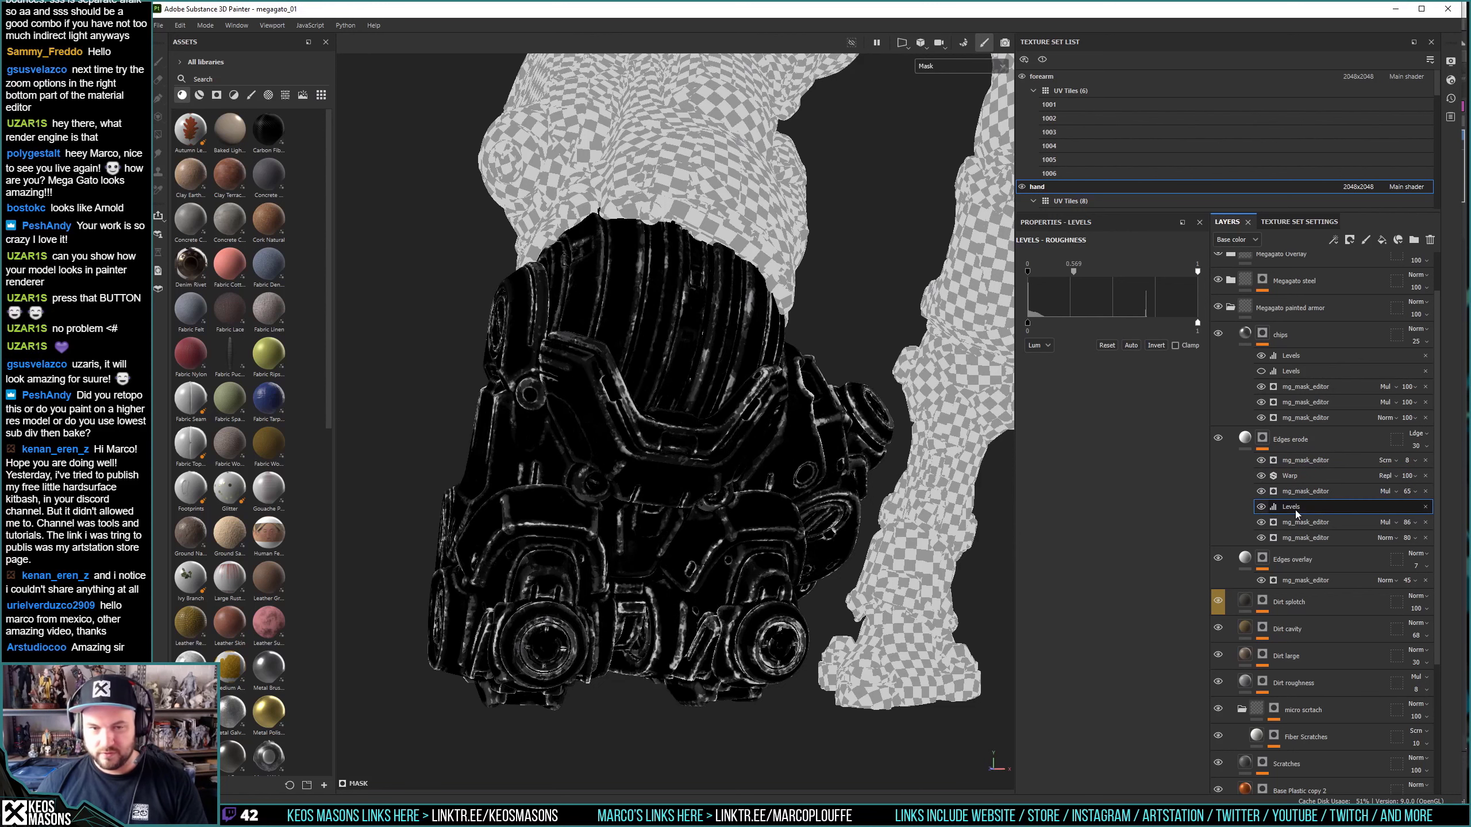
pyautogui.click(1261, 507)
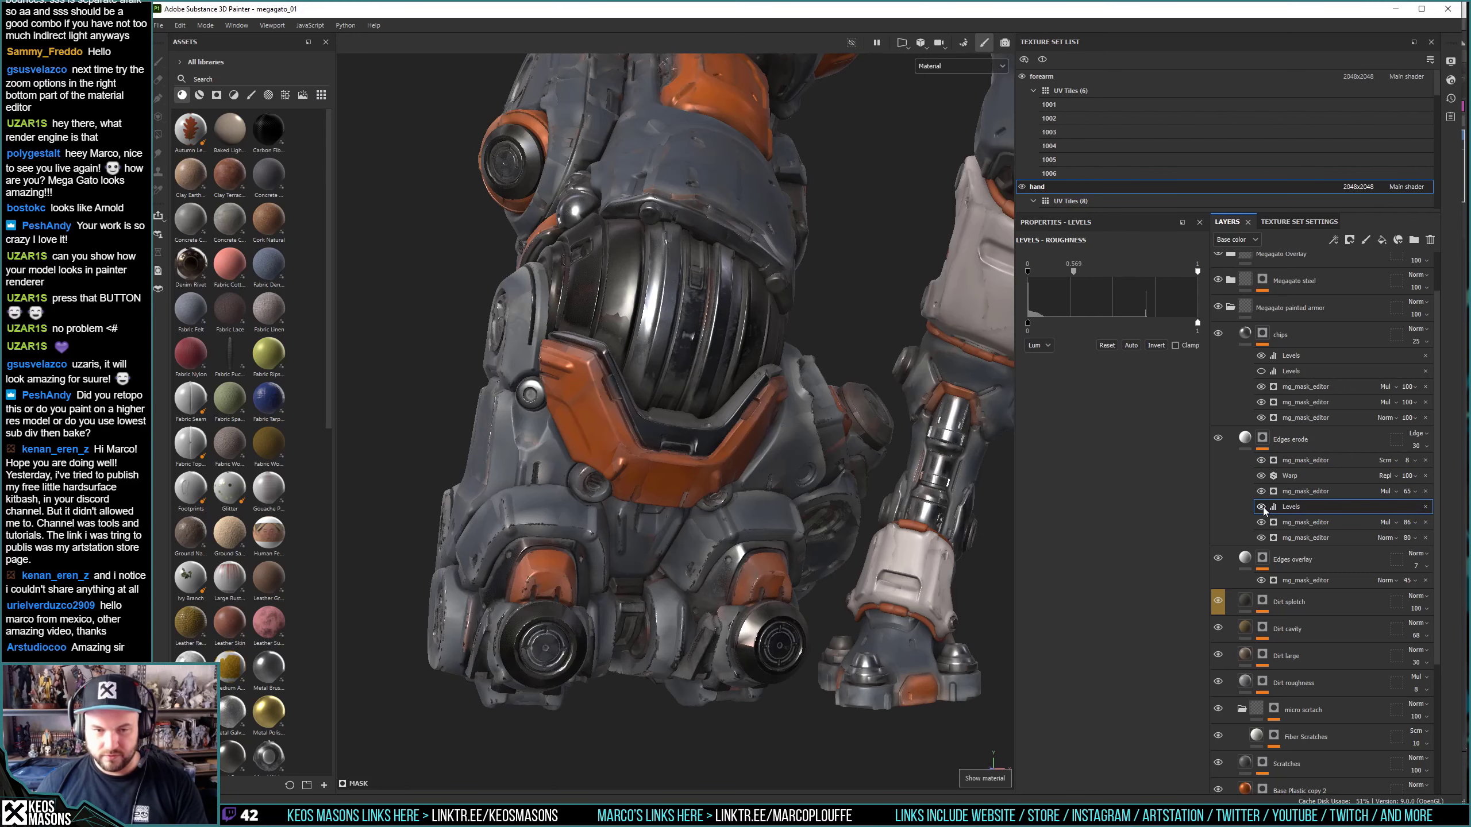
# In material view, lower the Edges erode Levels midtone to 0.449.
pyautogui.press('m')
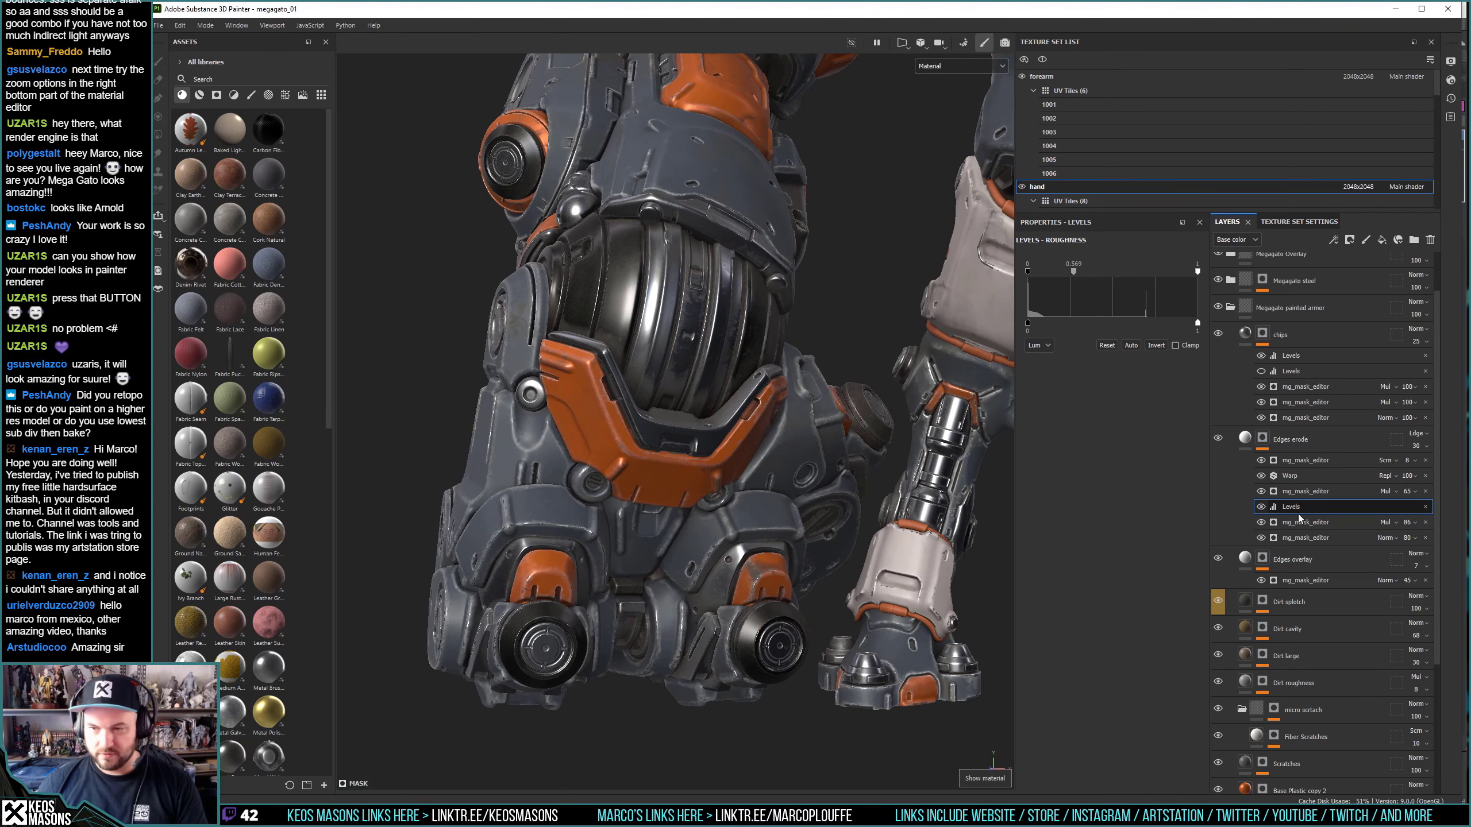
pyautogui.moveTo(1071, 271); pyautogui.dragTo(1057, 272)
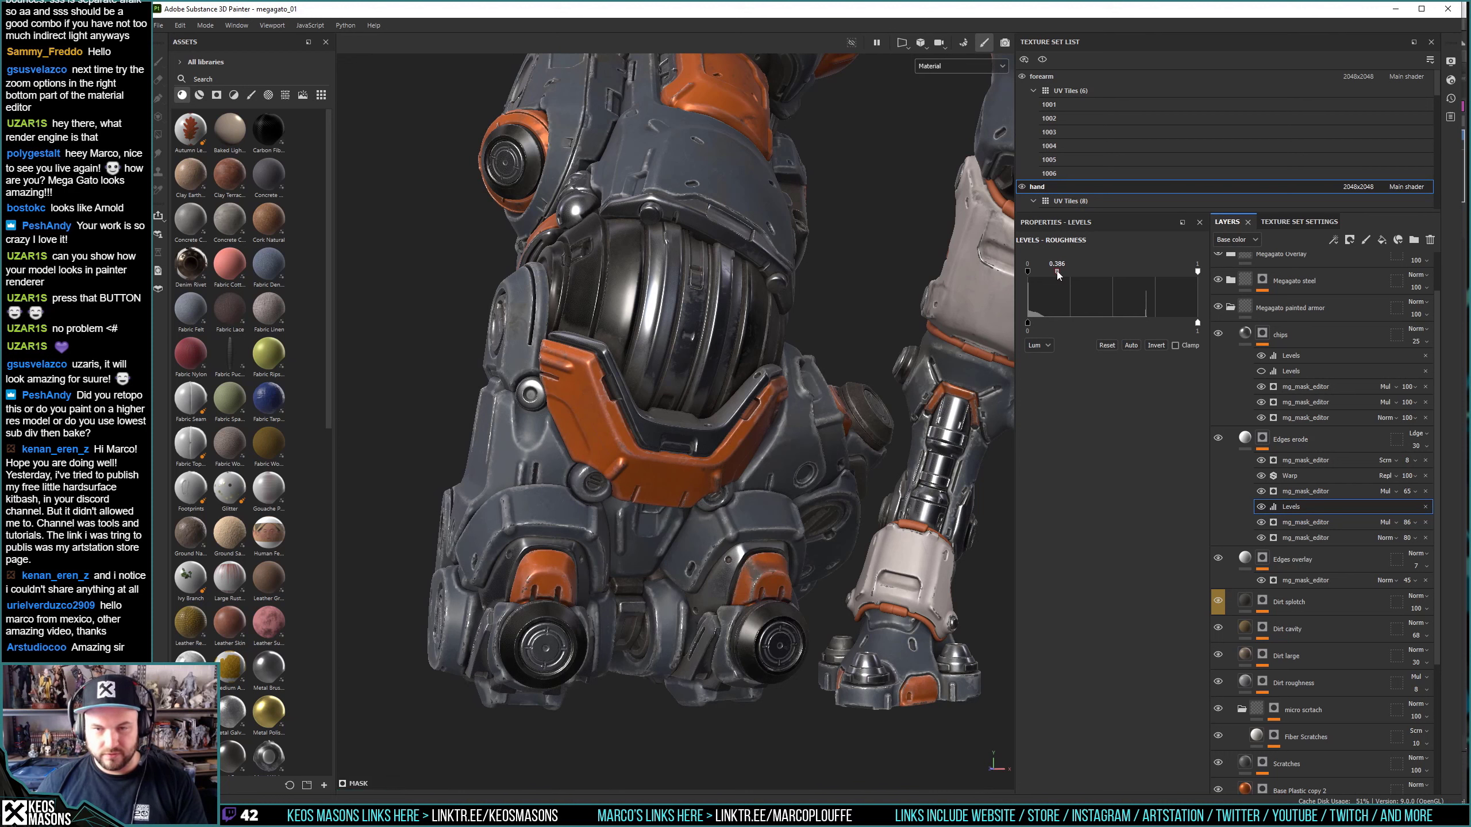
pyautogui.moveTo(1059, 271); pyautogui.dragTo(1061, 271)
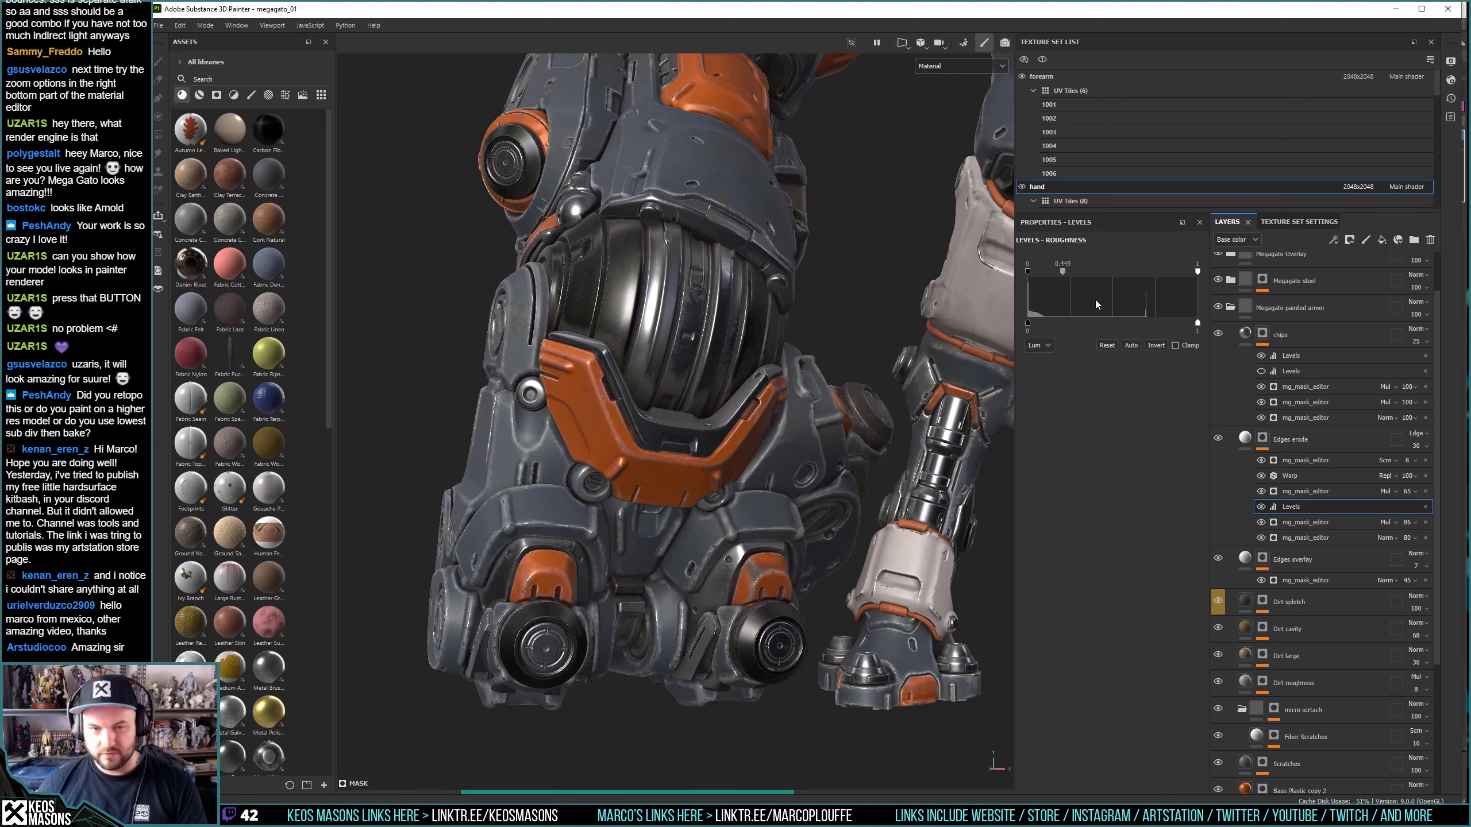
pyautogui.click(1289, 357)
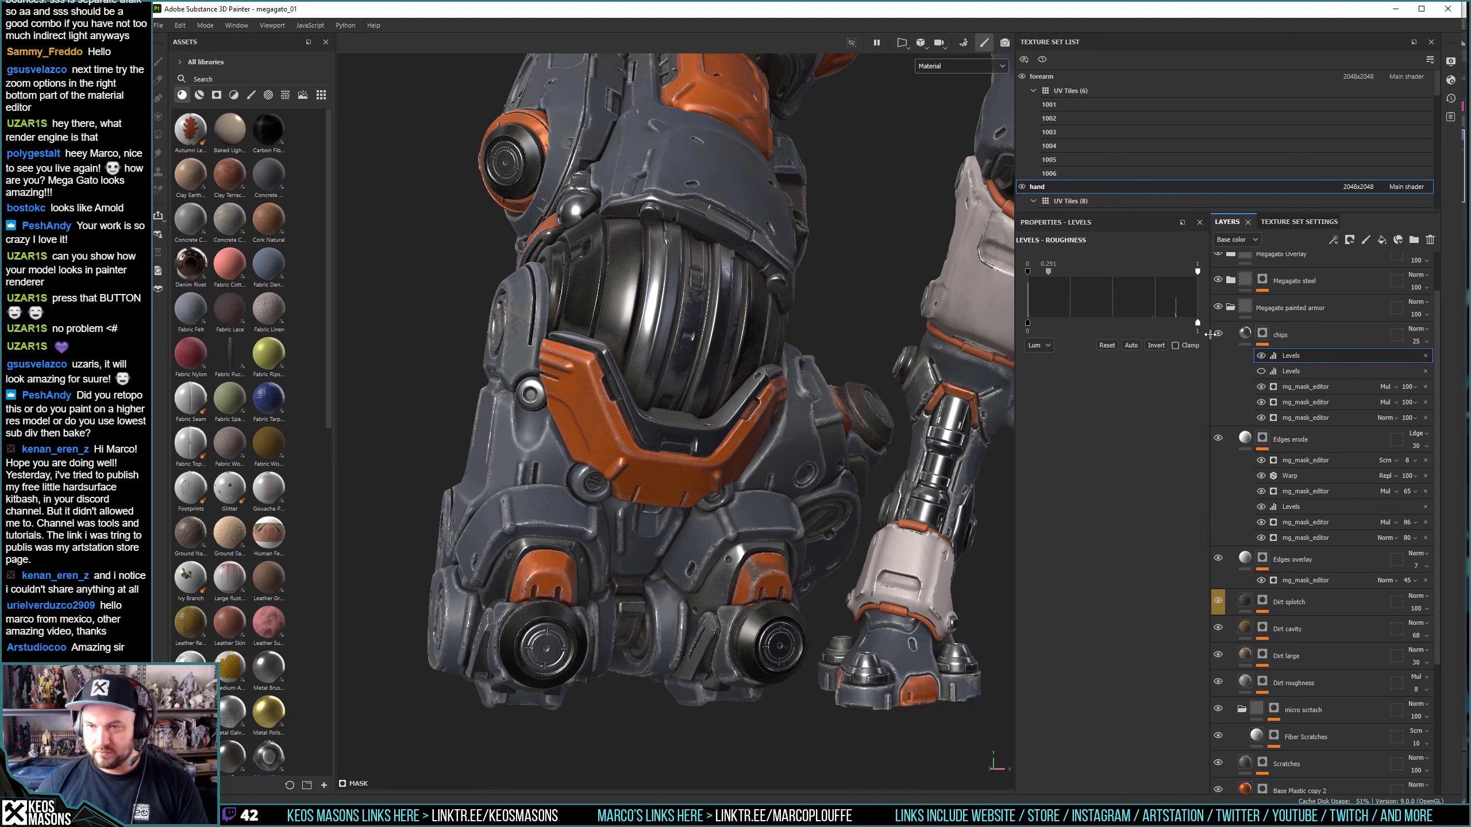
# Drop the chips Levels white point from 1 to 0.568, then orbit to check the chipping.
pyautogui.keyDown('alt'); pyautogui.click(1262, 334); pyautogui.keyUp('alt')
pyautogui.moveTo(1197, 271); pyautogui.dragTo(1123, 271)
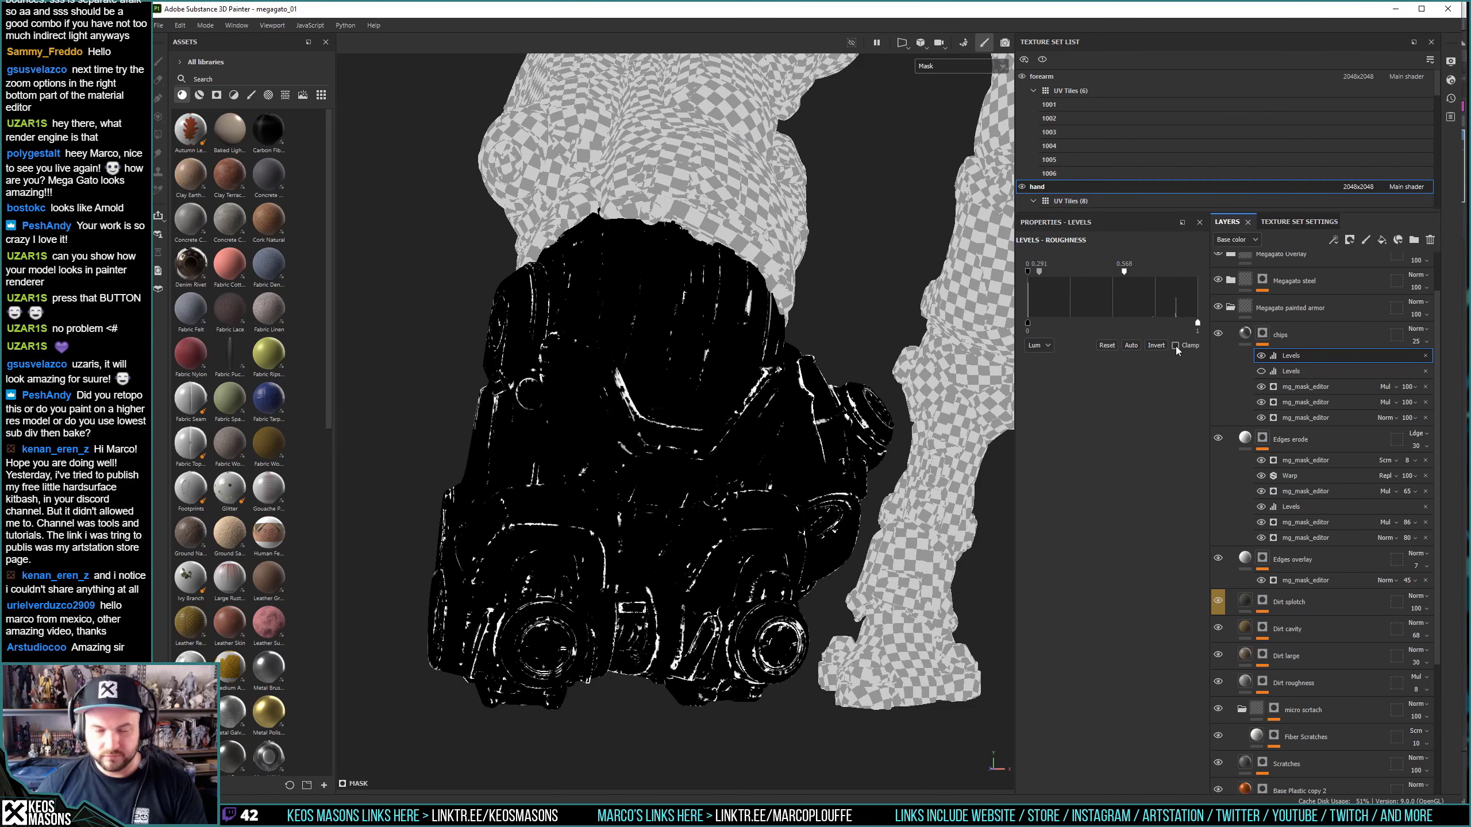
pyautogui.press('m')
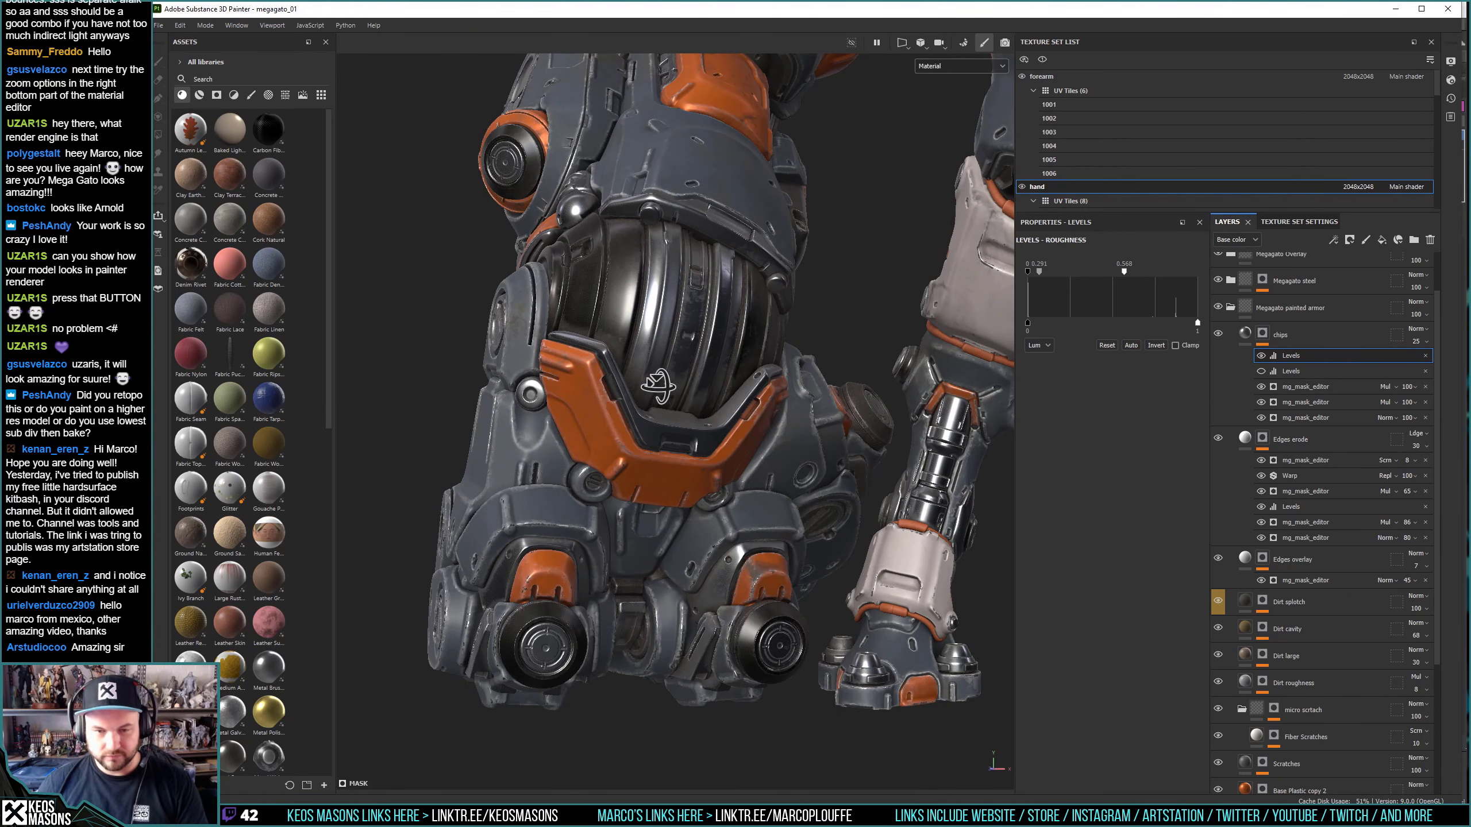
pyautogui.moveTo(666, 353)
pyautogui.keyDown('alt'); pyautogui.mouseDown()
pyautogui.moveTo(644, 376)
pyautogui.moveTo(781, 381)
pyautogui.mouseUp(); pyautogui.keyUp('alt')
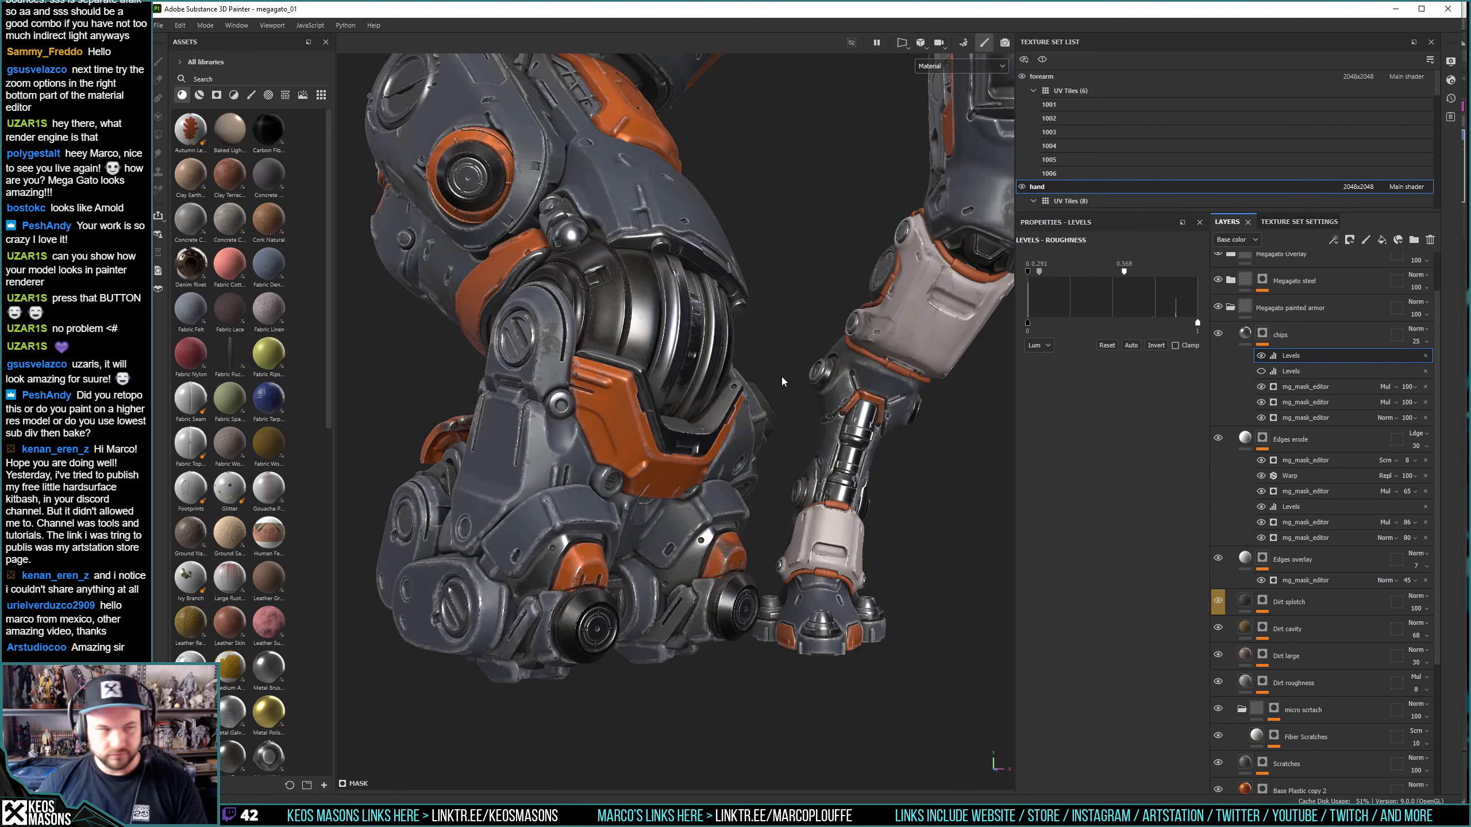
pyautogui.scroll(1, 706, 394)
pyautogui.scroll(1, 722, 382)
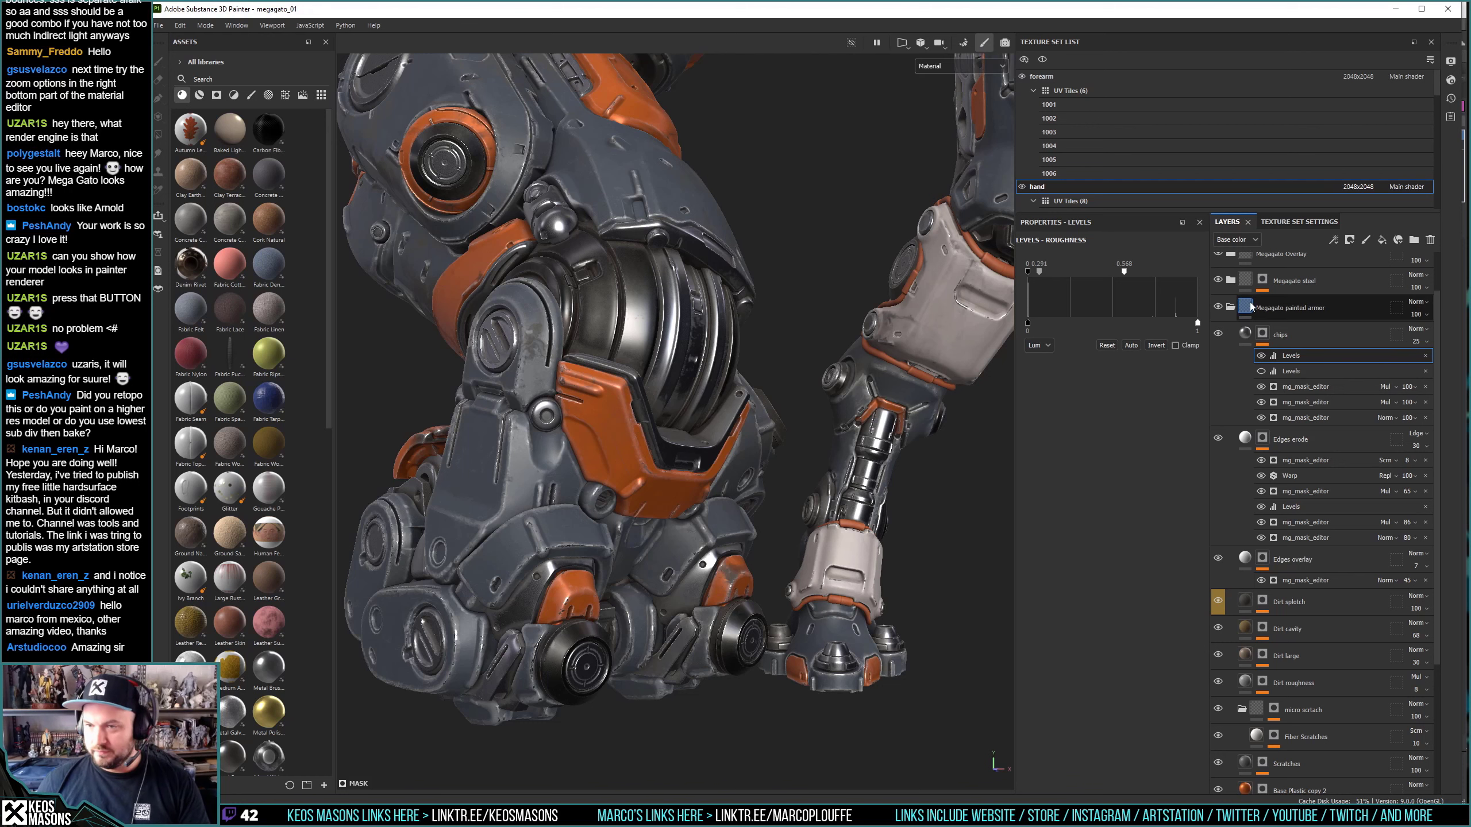
# Inspect the Dirt splotch mask and then the Dirt cavity mask on their own.
pyautogui.keyDown('alt'); pyautogui.click(1263, 602); pyautogui.keyUp('alt')
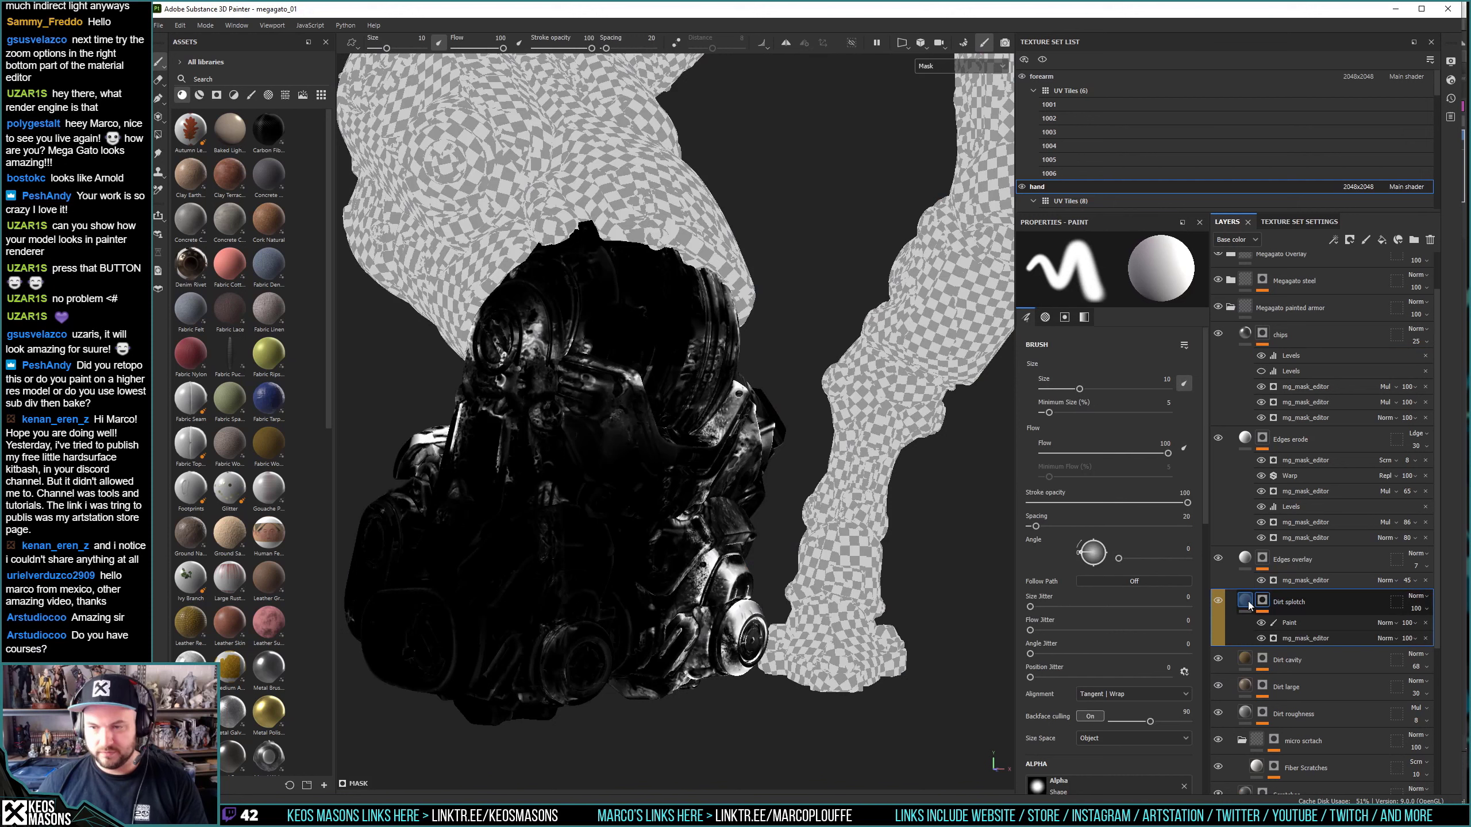
pyautogui.click(1248, 605)
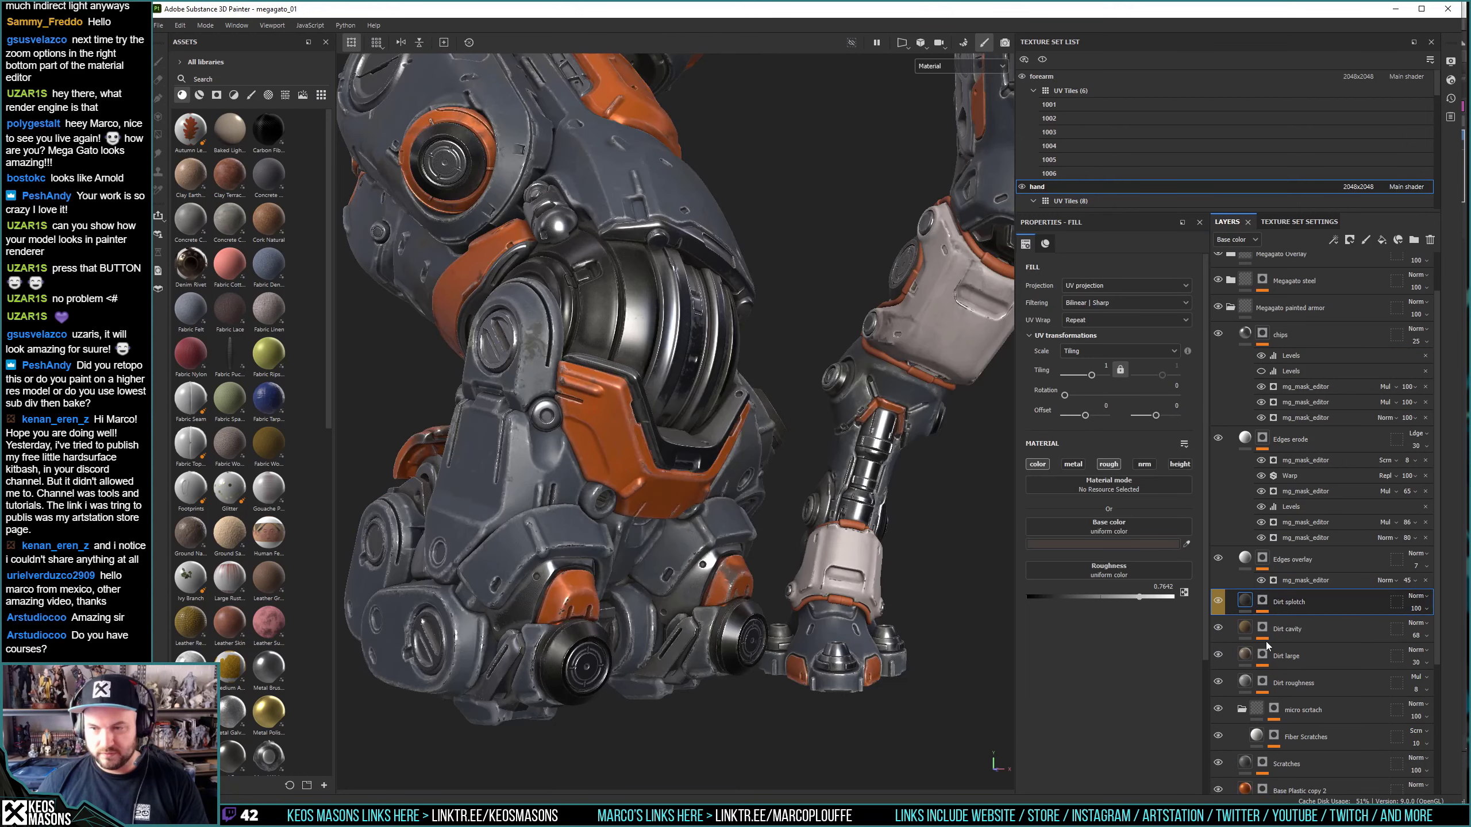
pyautogui.keyDown('alt'); pyautogui.click(1266, 604); pyautogui.keyUp('alt')
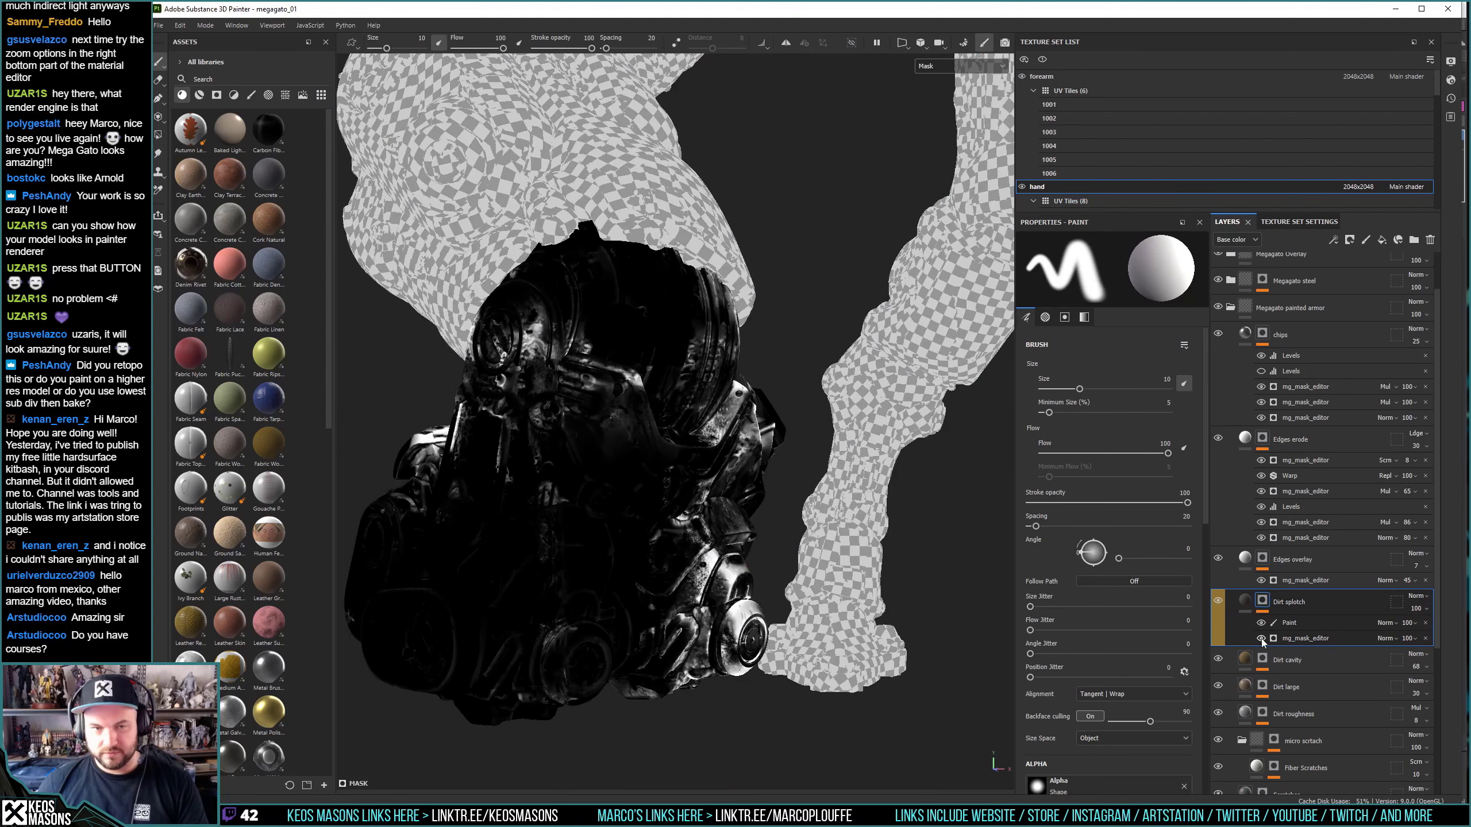
pyautogui.click(1242, 612)
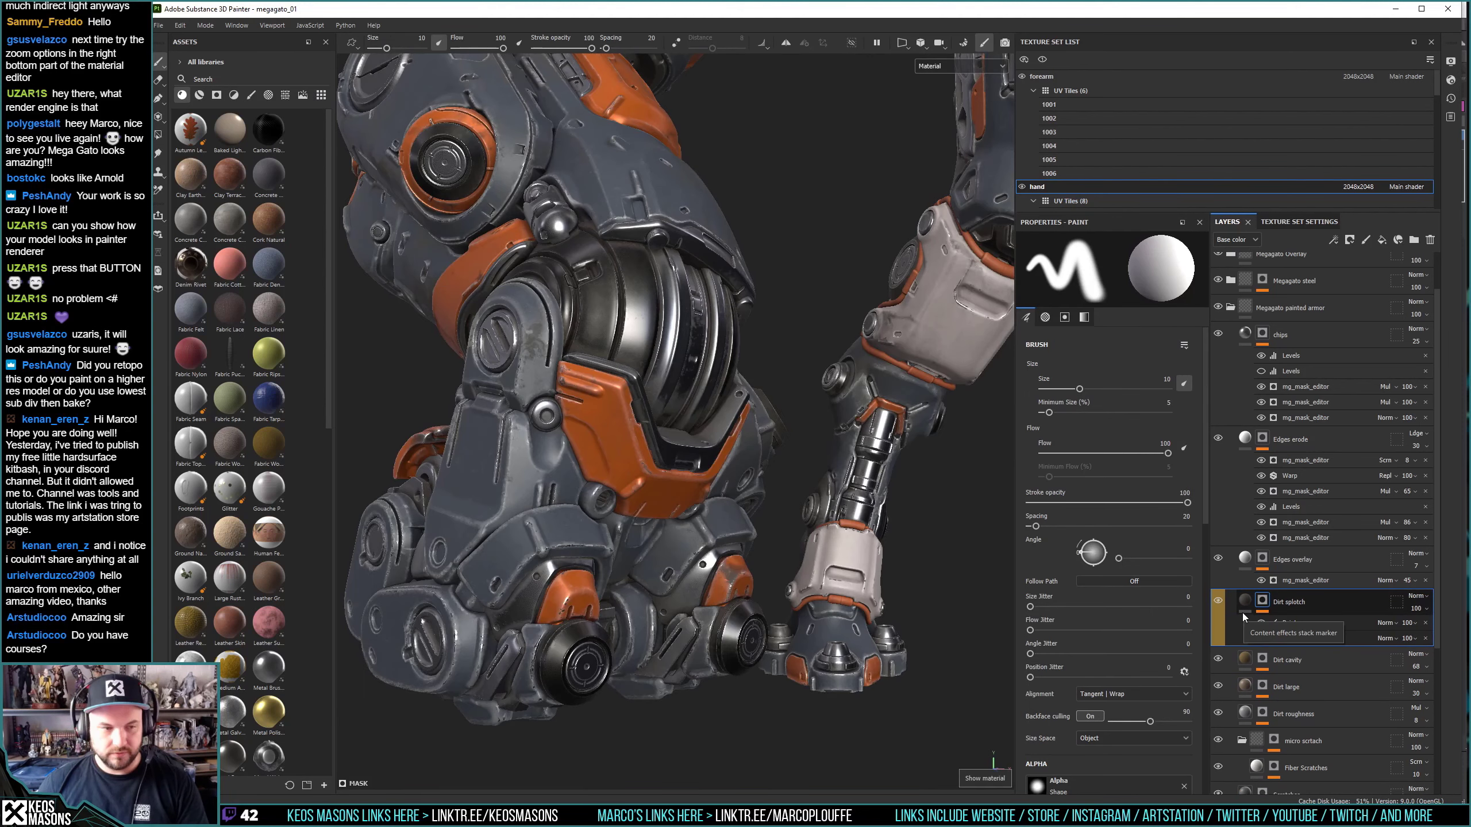
pyautogui.keyDown('alt'); pyautogui.click(1266, 667); pyautogui.keyUp('alt')
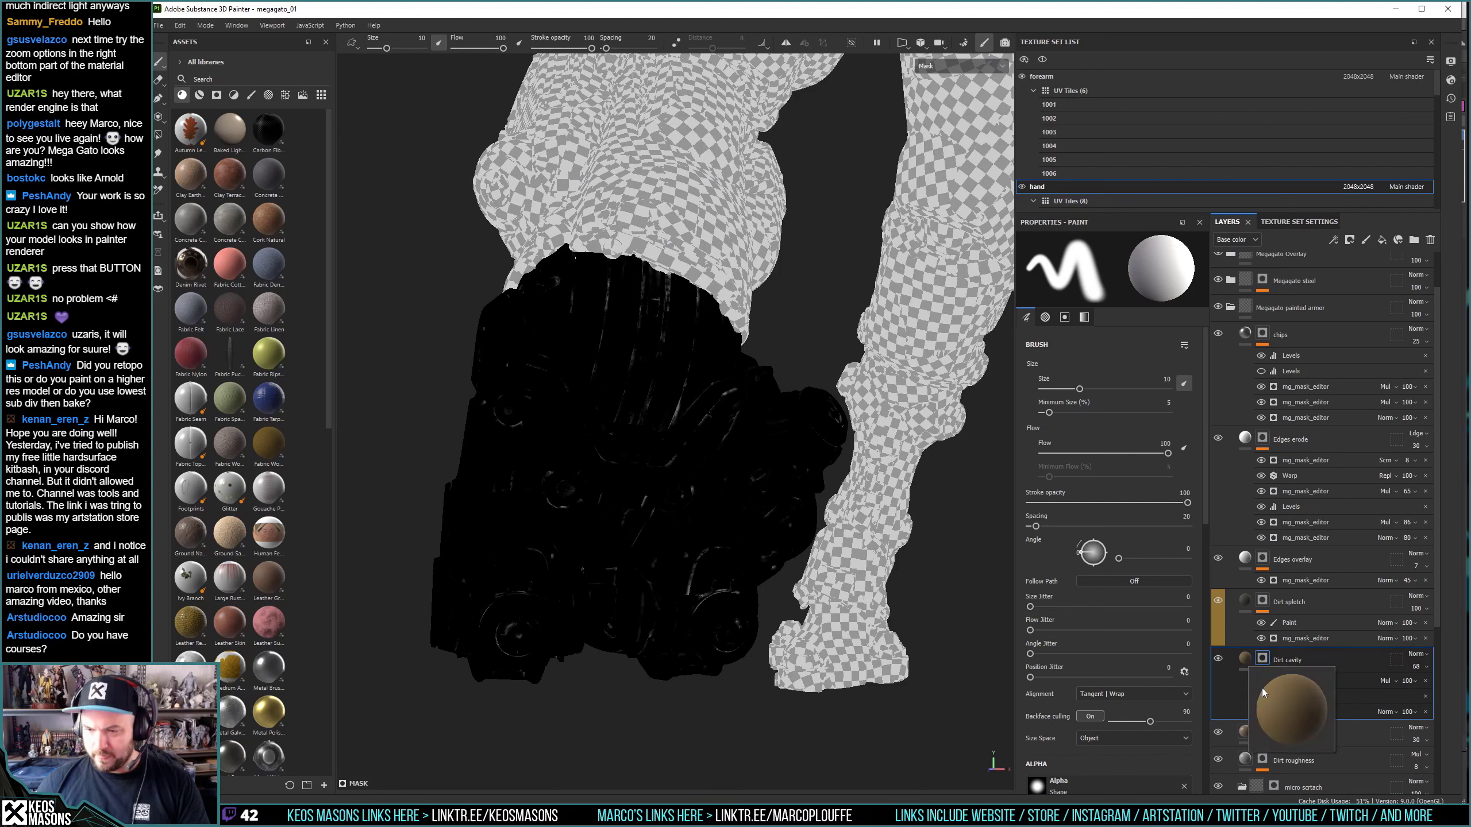
# Compare mg_mask_builder on and off, then raise the Dirt cavity Levels to 0.868.
pyautogui.click(1262, 684)
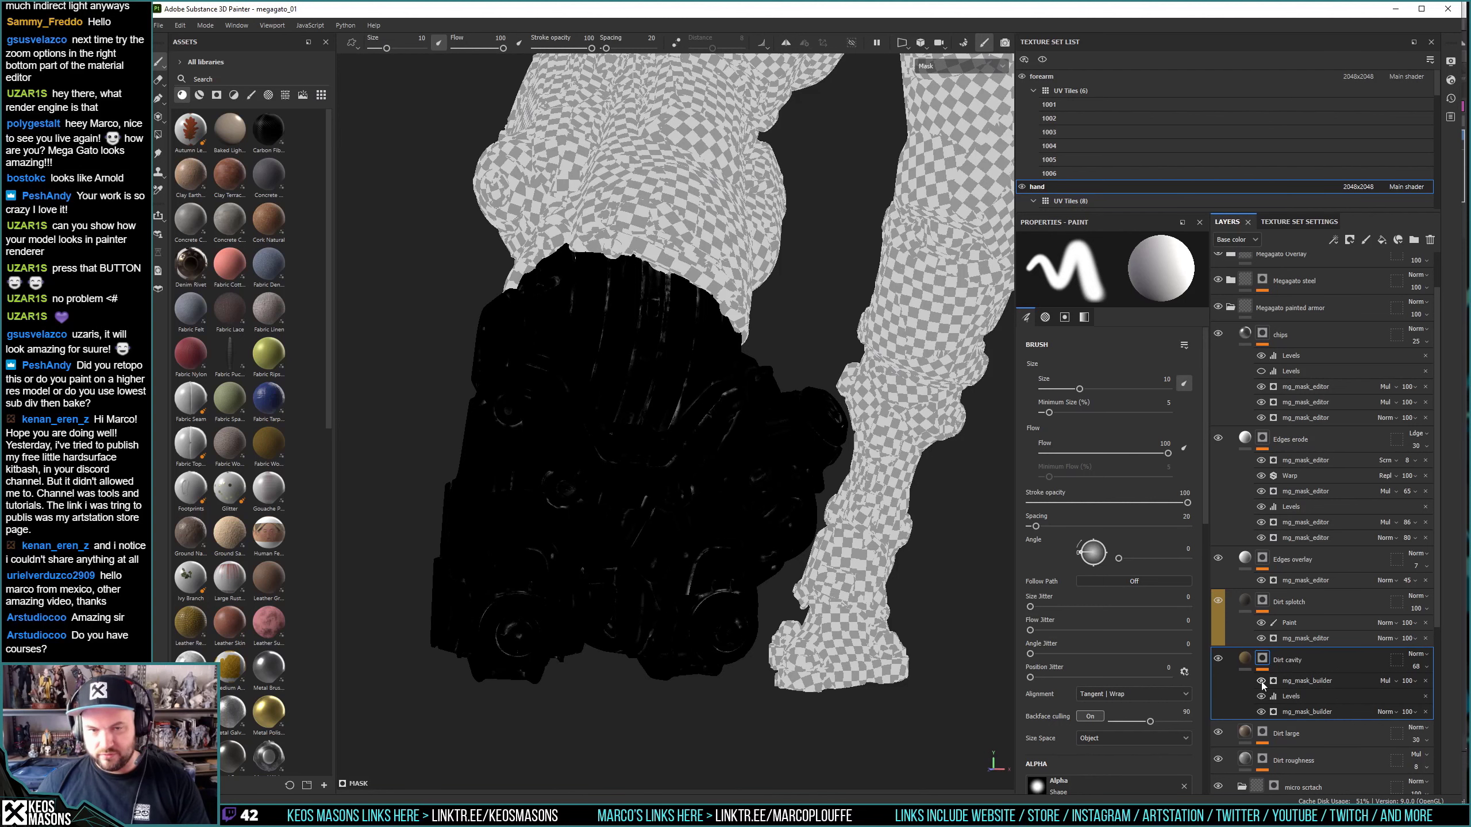
pyautogui.click(1262, 685)
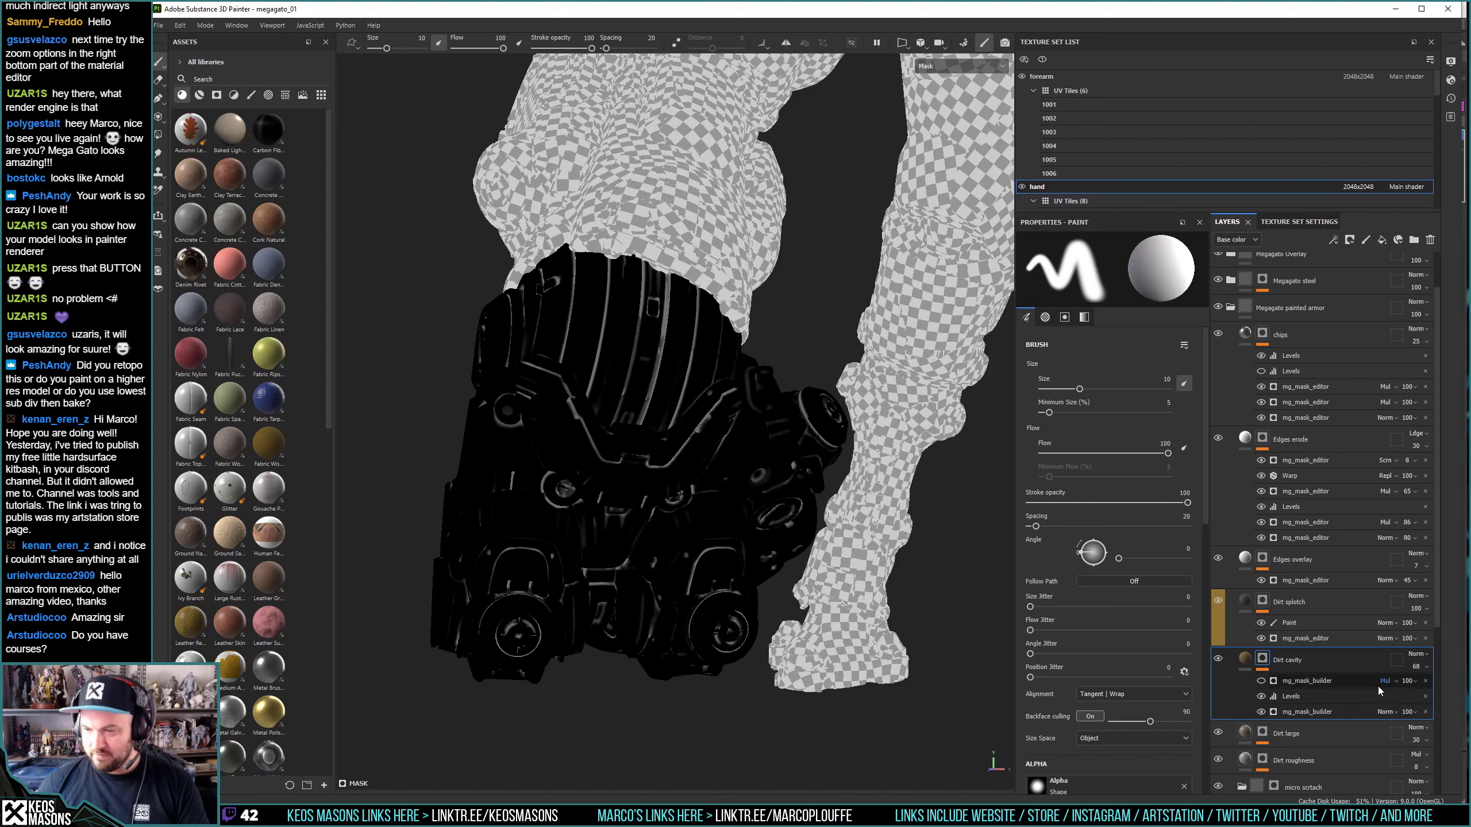
pyautogui.click(1295, 694)
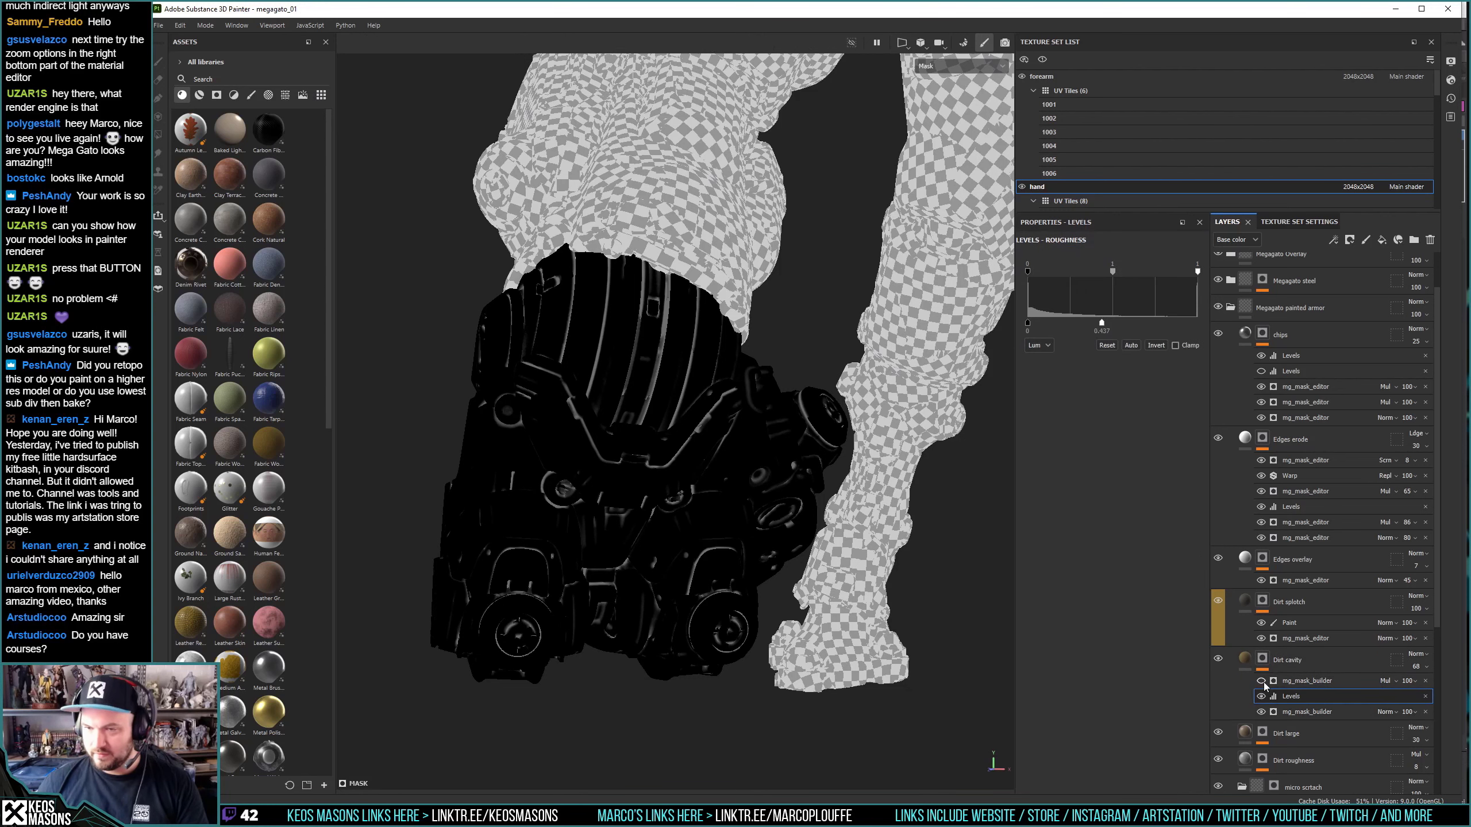
pyautogui.moveTo(1100, 322); pyautogui.dragTo(1175, 323)
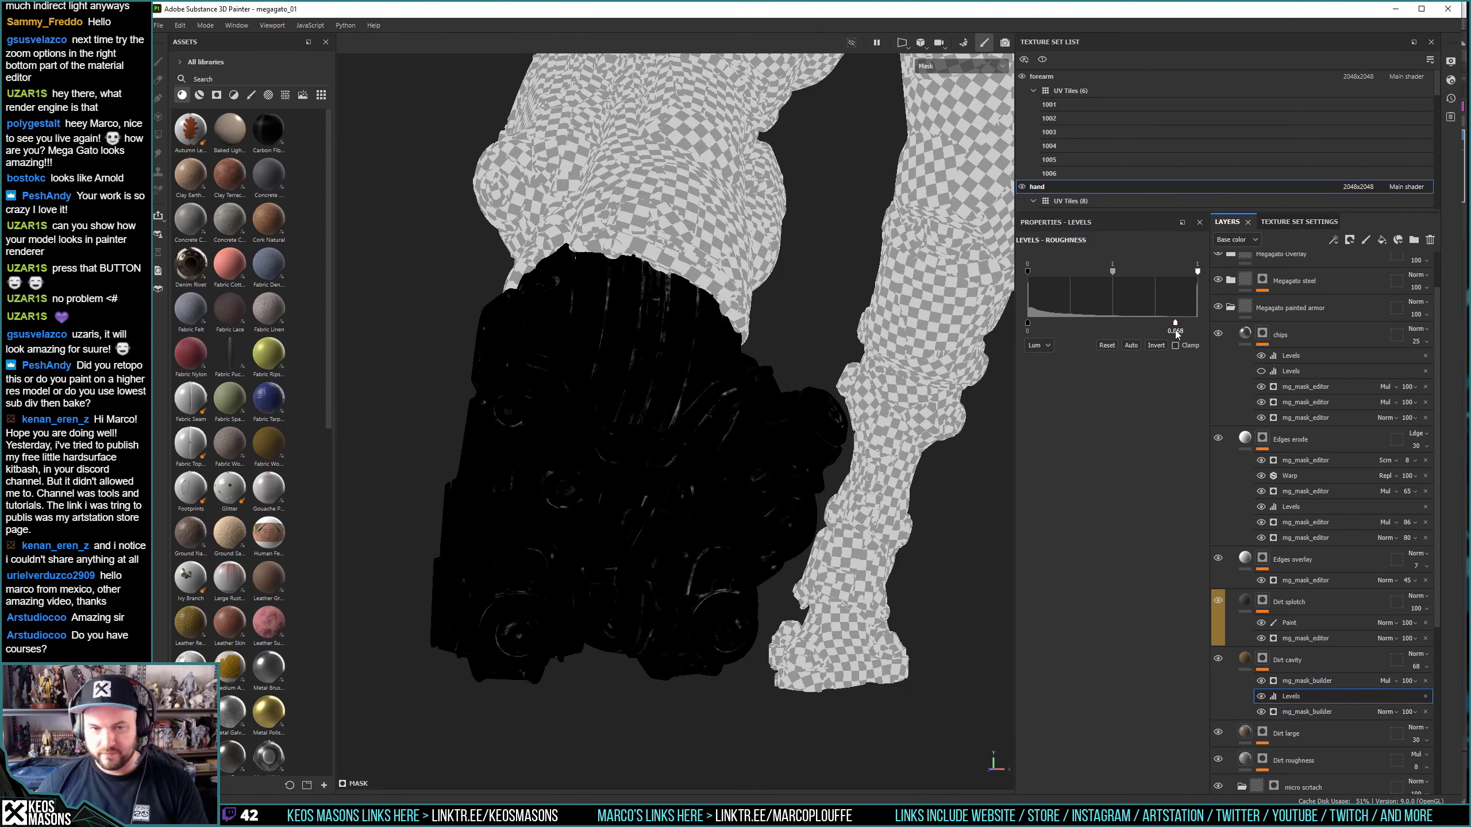
pyautogui.press('m')
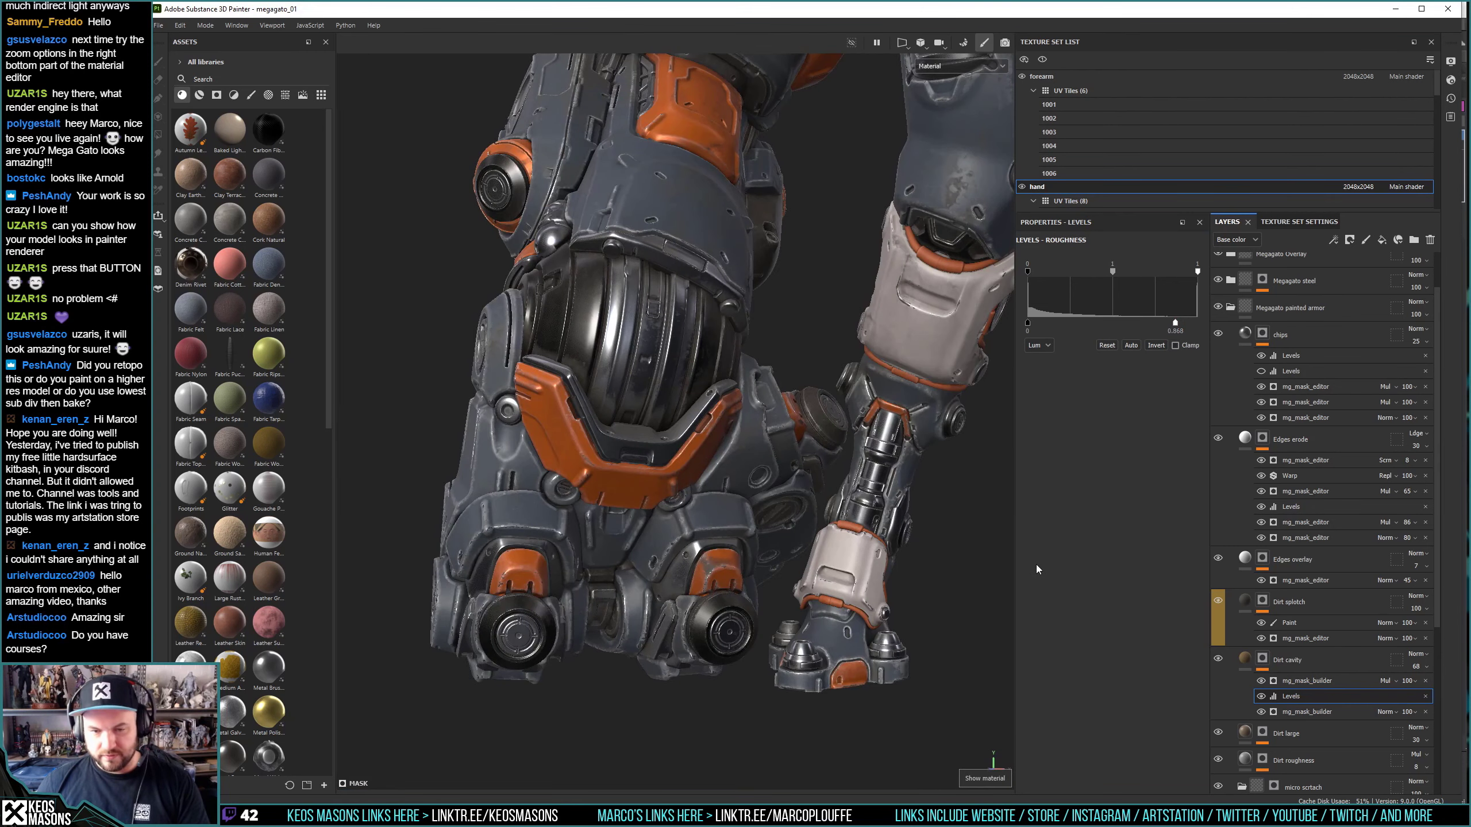
# Add a Levels to the Dirt large mask with its white point pulled to 0.503.
pyautogui.click(1262, 734)
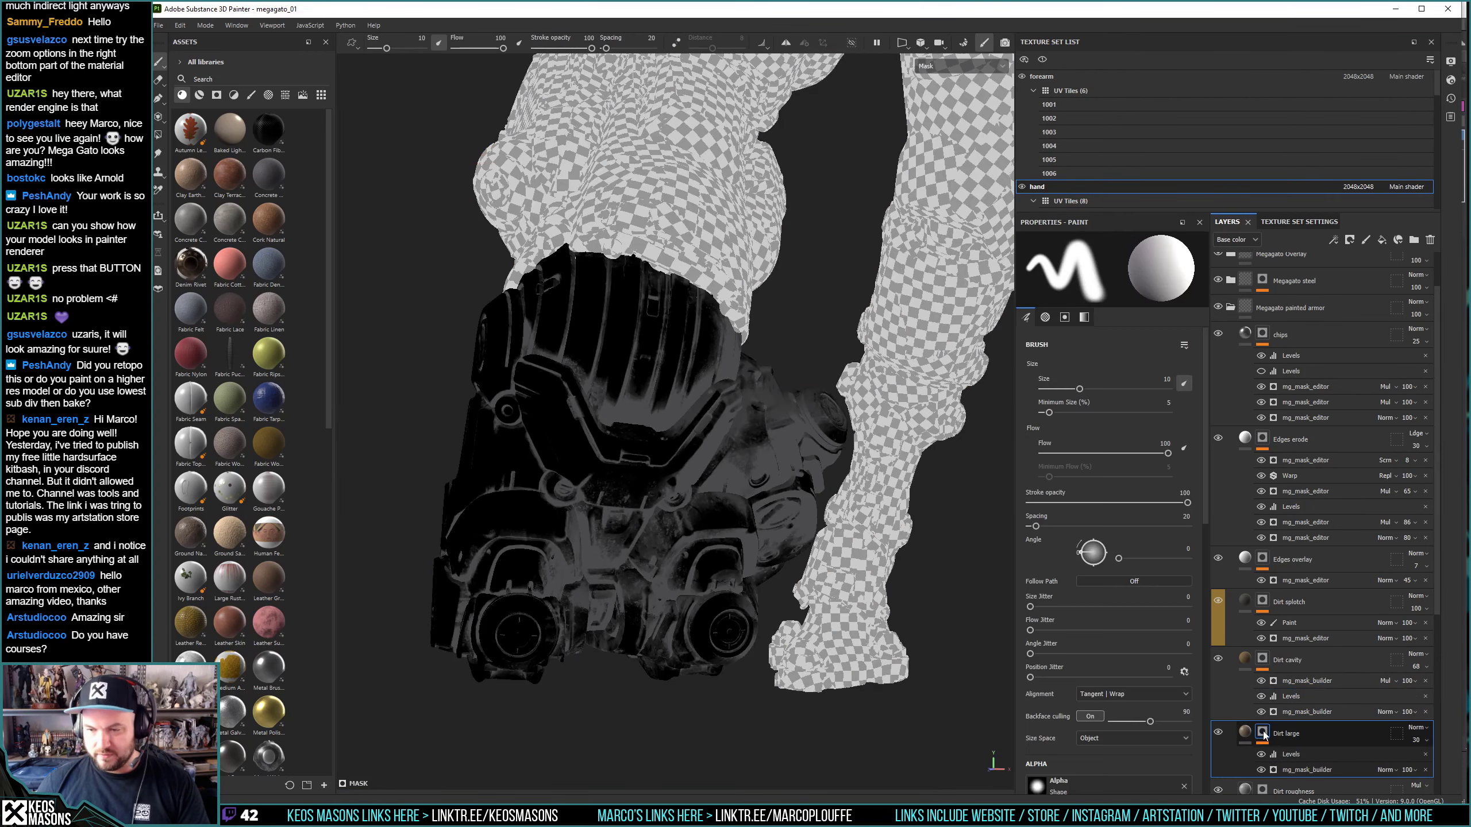
pyautogui.rightClick(1296, 754)
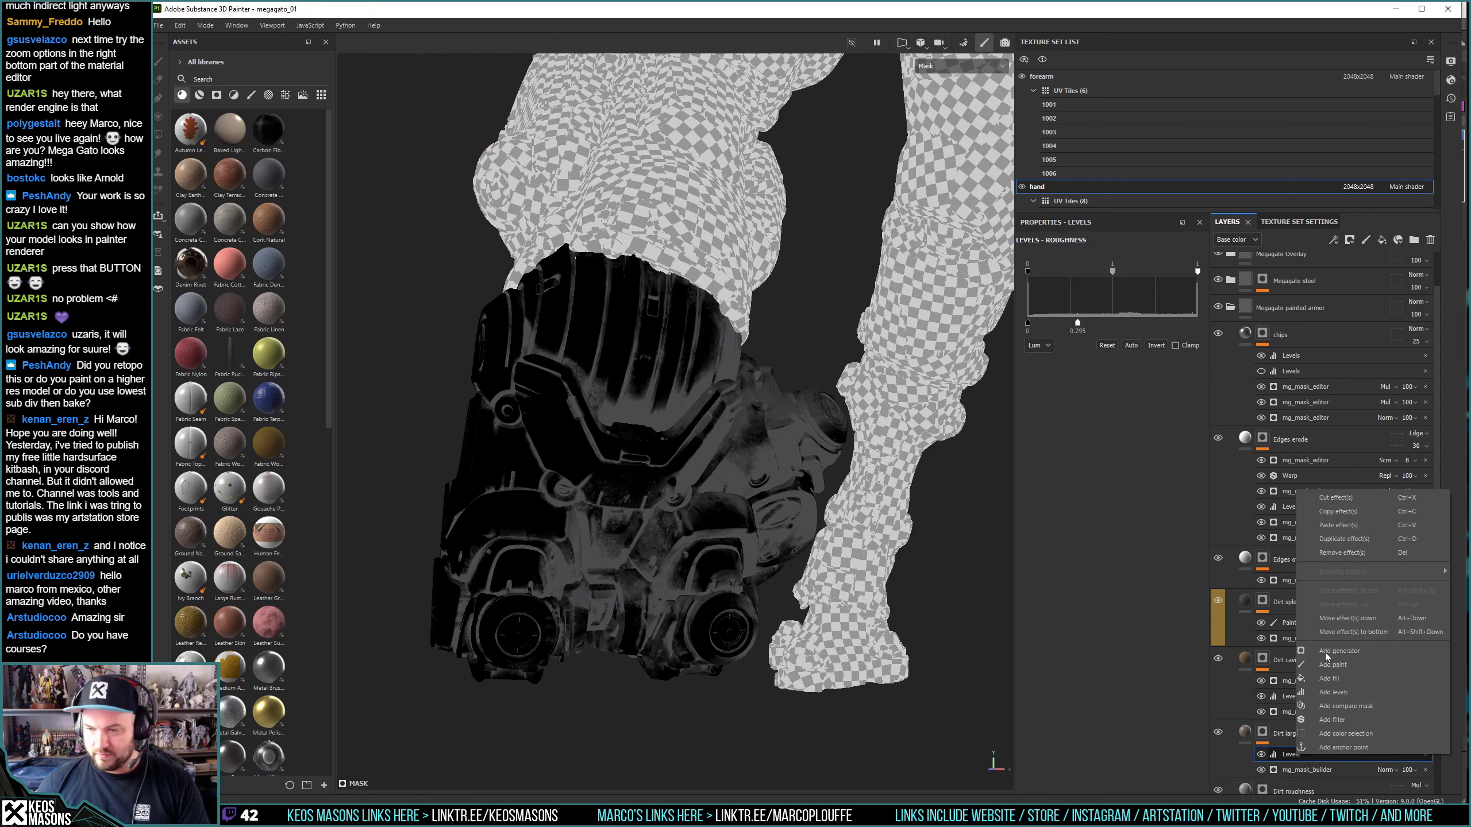
pyautogui.click(1342, 693)
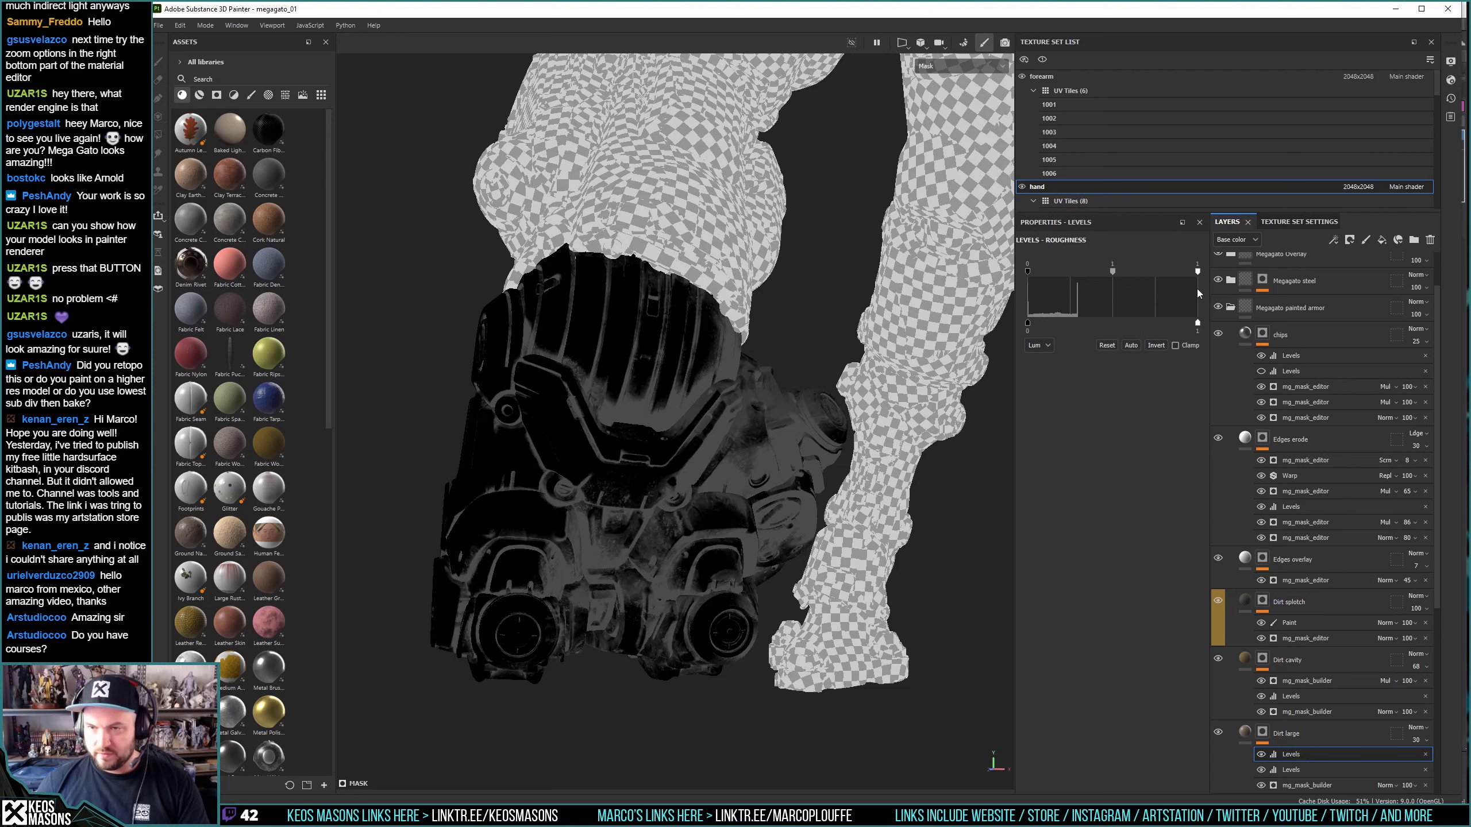
pyautogui.moveTo(1198, 271); pyautogui.dragTo(1112, 273)
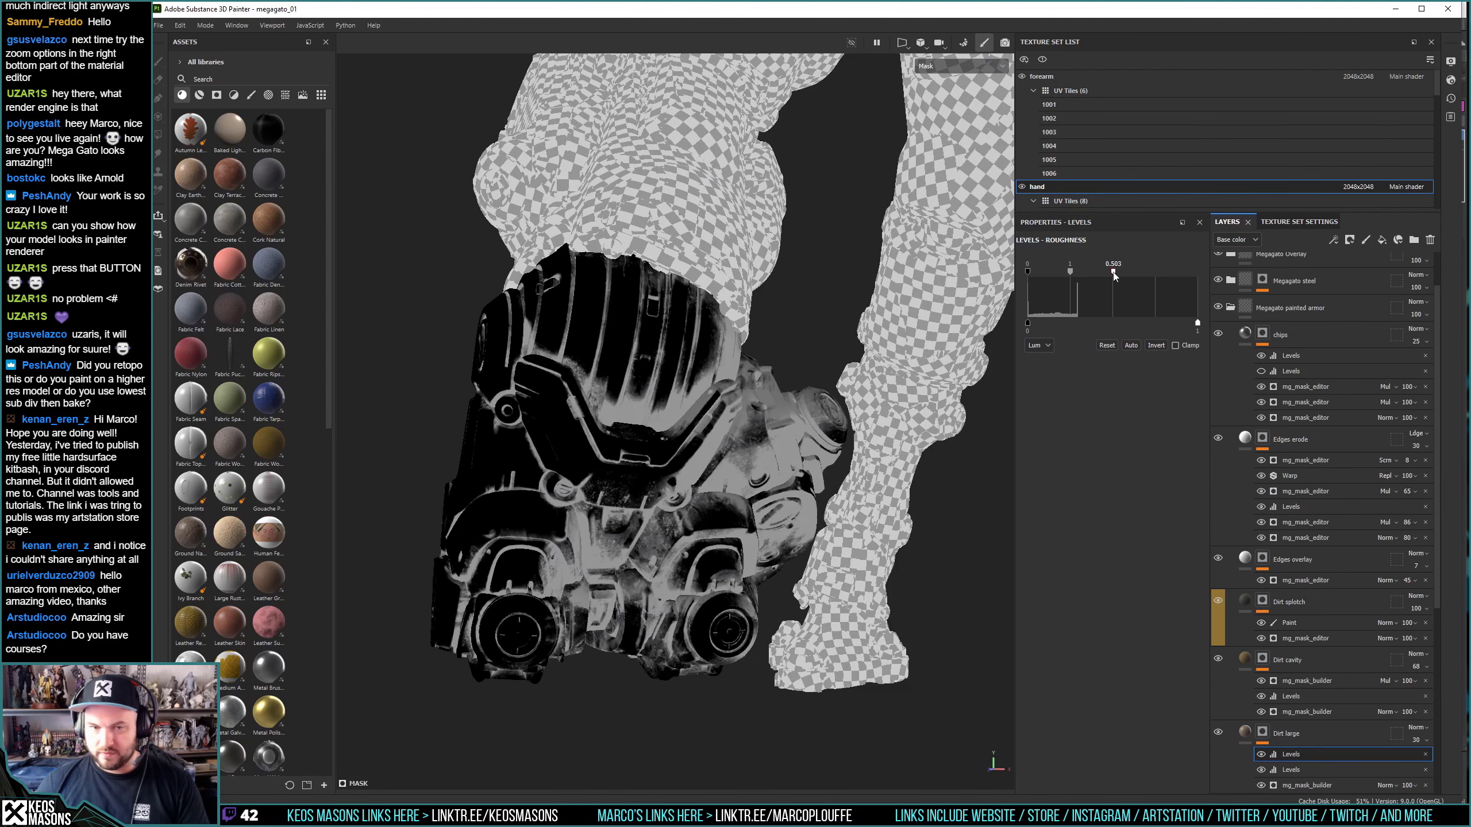
pyautogui.press('m')
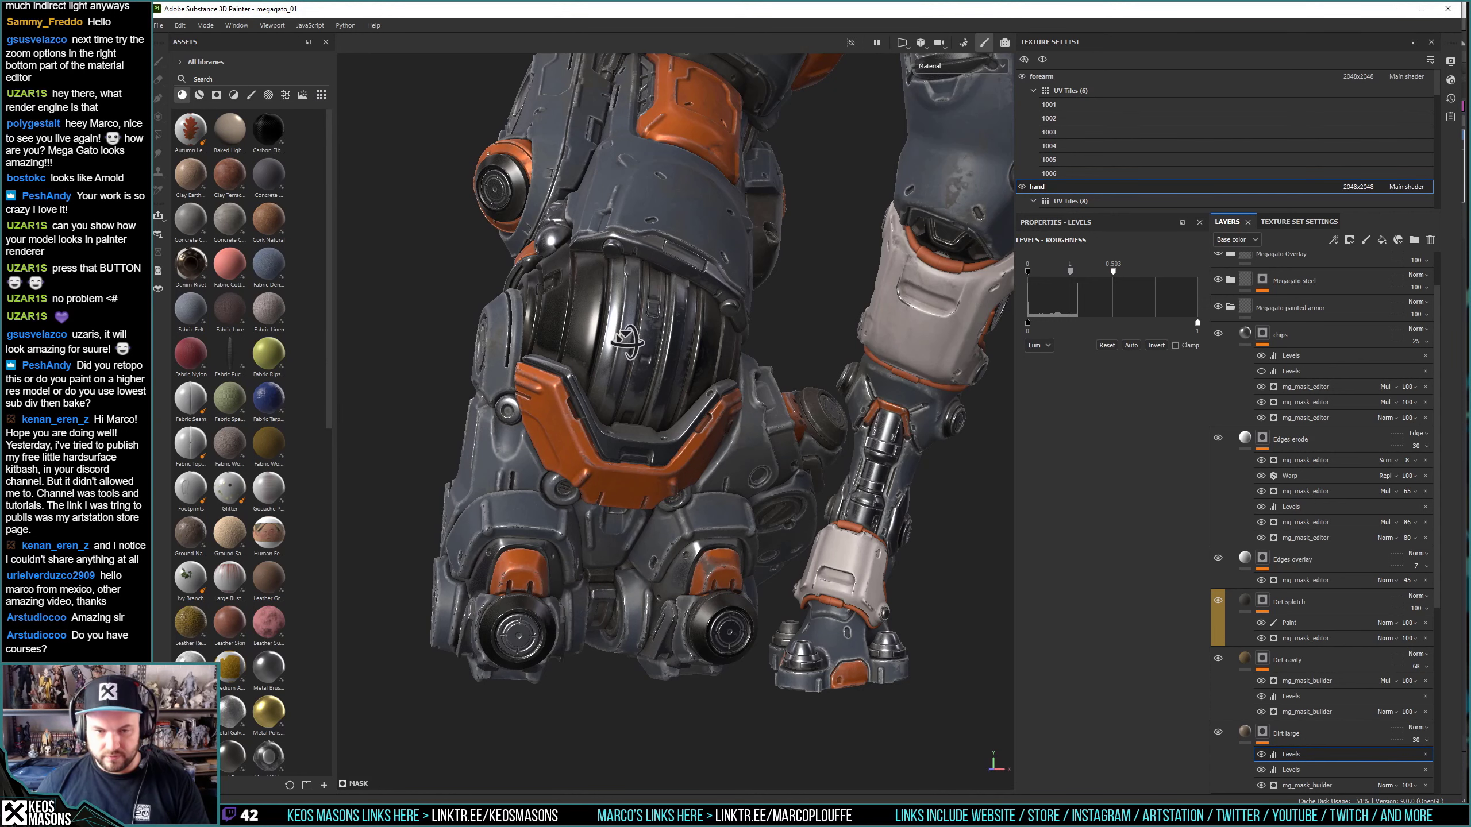
# Orbit the model to inspect the dirt along the arm, lower leg and foot.
pyautogui.keyDown('alt'); pyautogui.moveTo(640, 346); pyautogui.dragTo(796, 364); pyautogui.keyUp('alt')
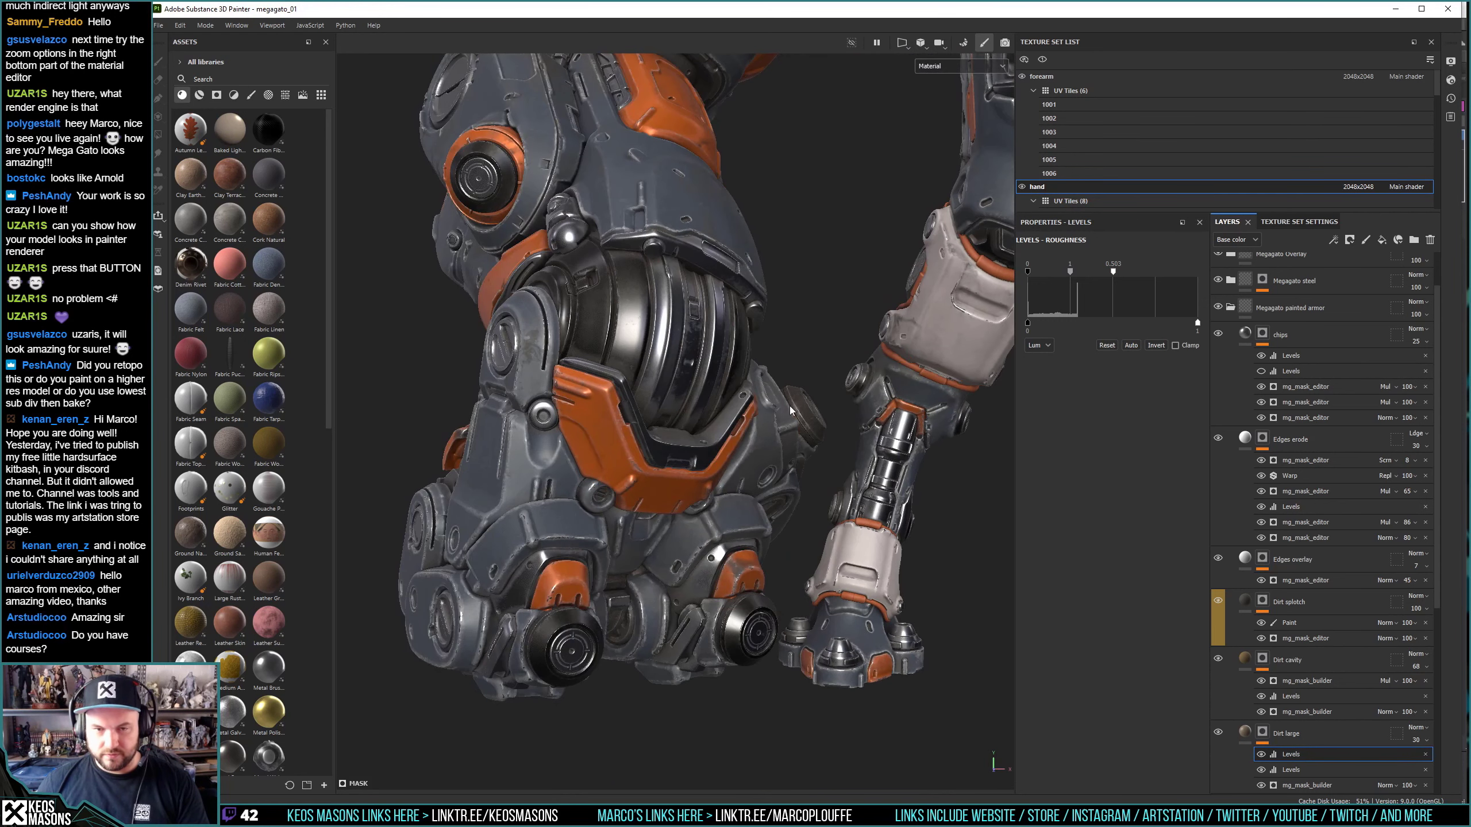
pyautogui.moveTo(789, 406)
pyautogui.keyDown('alt'); pyautogui.mouseDown()
pyautogui.moveTo(732, 543)
pyautogui.moveTo(654, 374)
pyautogui.mouseUp(); pyautogui.keyUp('alt')
pyautogui.keyDown('alt'); pyautogui.moveTo(680, 492); pyautogui.dragTo(654, 357); pyautogui.keyUp('alt')
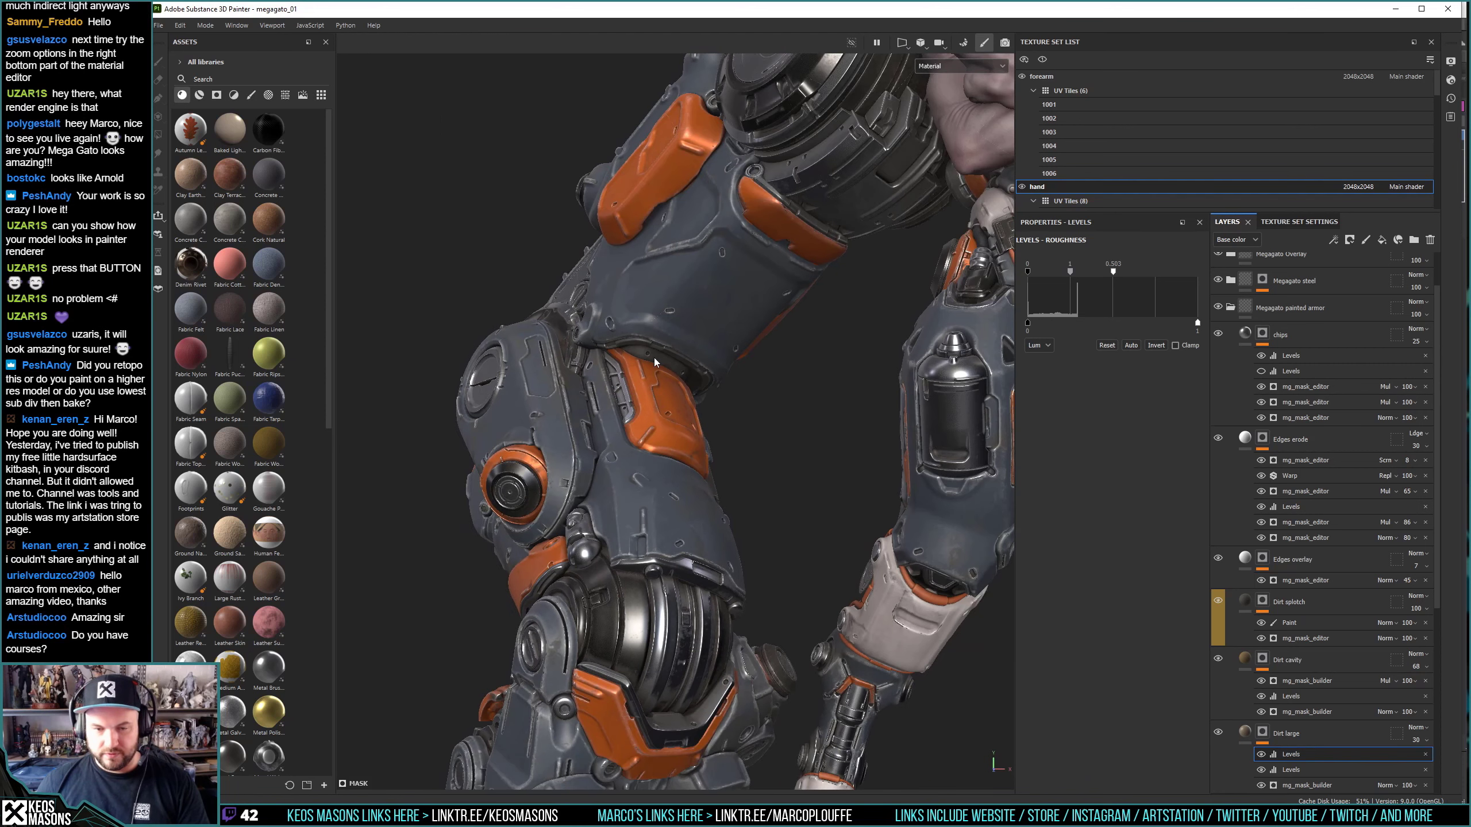
pyautogui.keyDown('alt'); pyautogui.moveTo(653, 357); pyautogui.dragTo(624, 380); pyautogui.keyUp('alt')
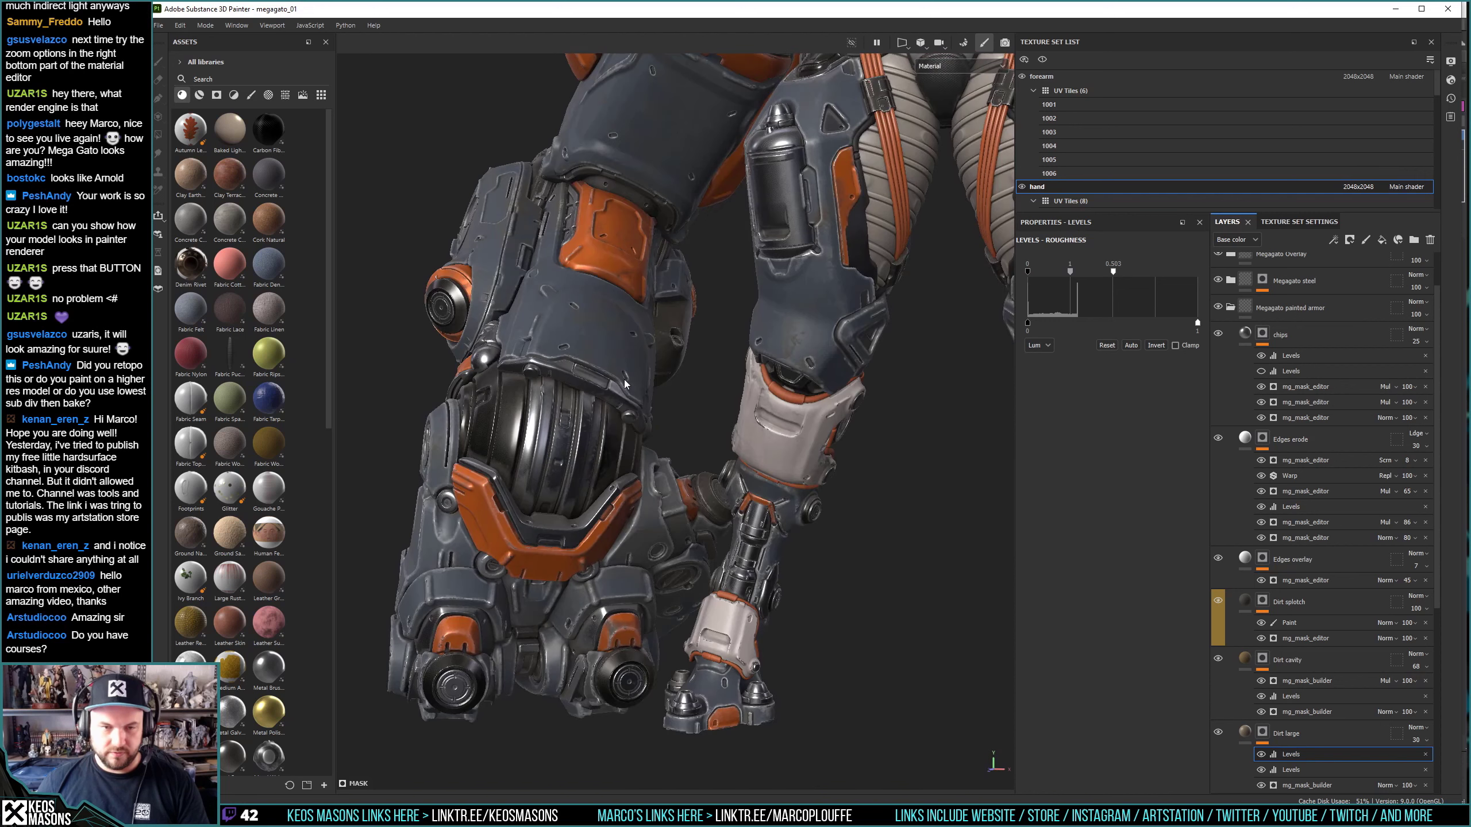
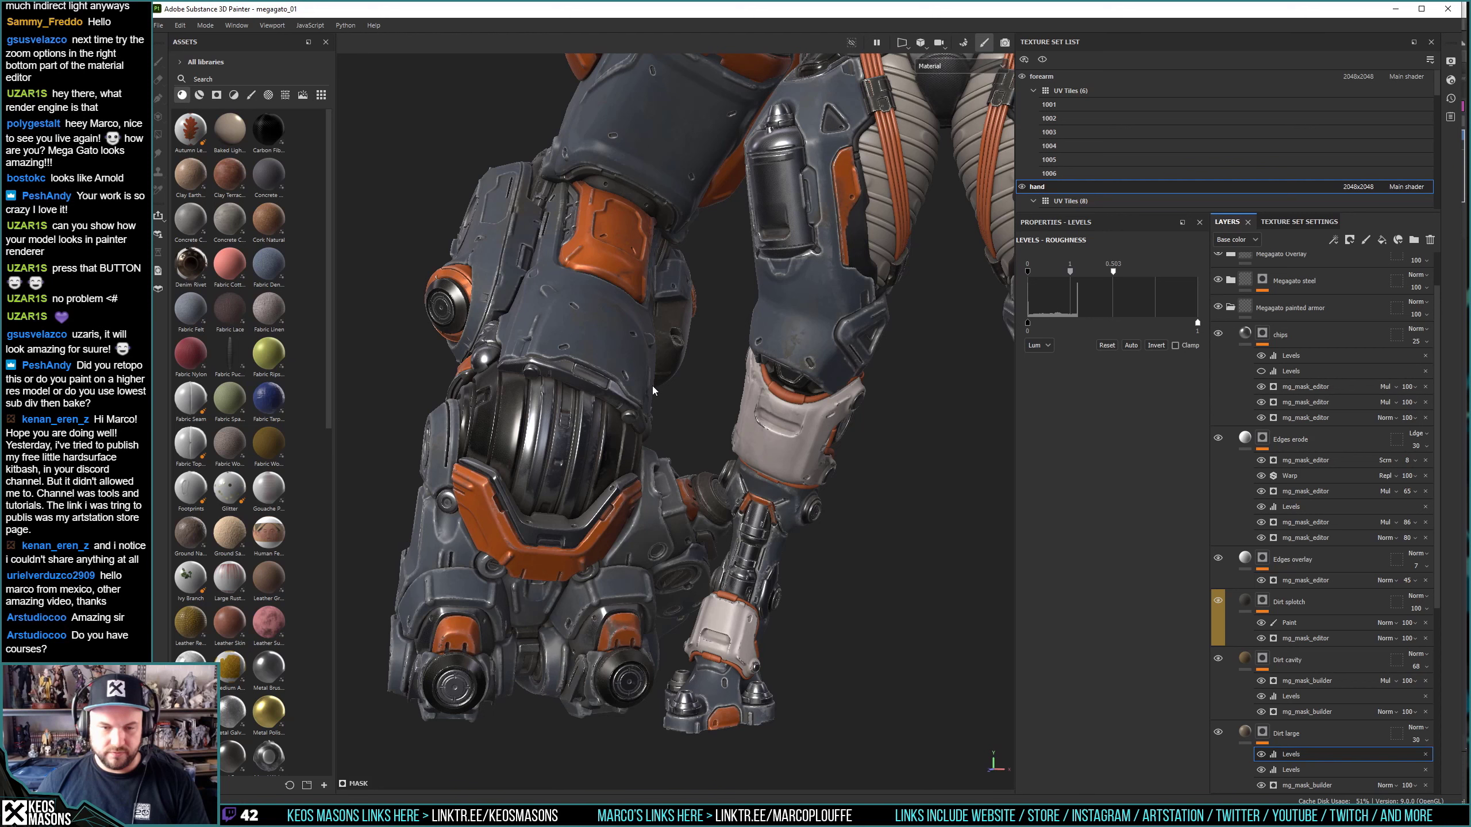
# Turn the chips layer's second mg_mask_editor back on and set its opacity to 60.
pyautogui.keyDown('alt'); pyautogui.moveTo(653, 386); pyautogui.dragTo(641, 472); pyautogui.keyUp('alt')
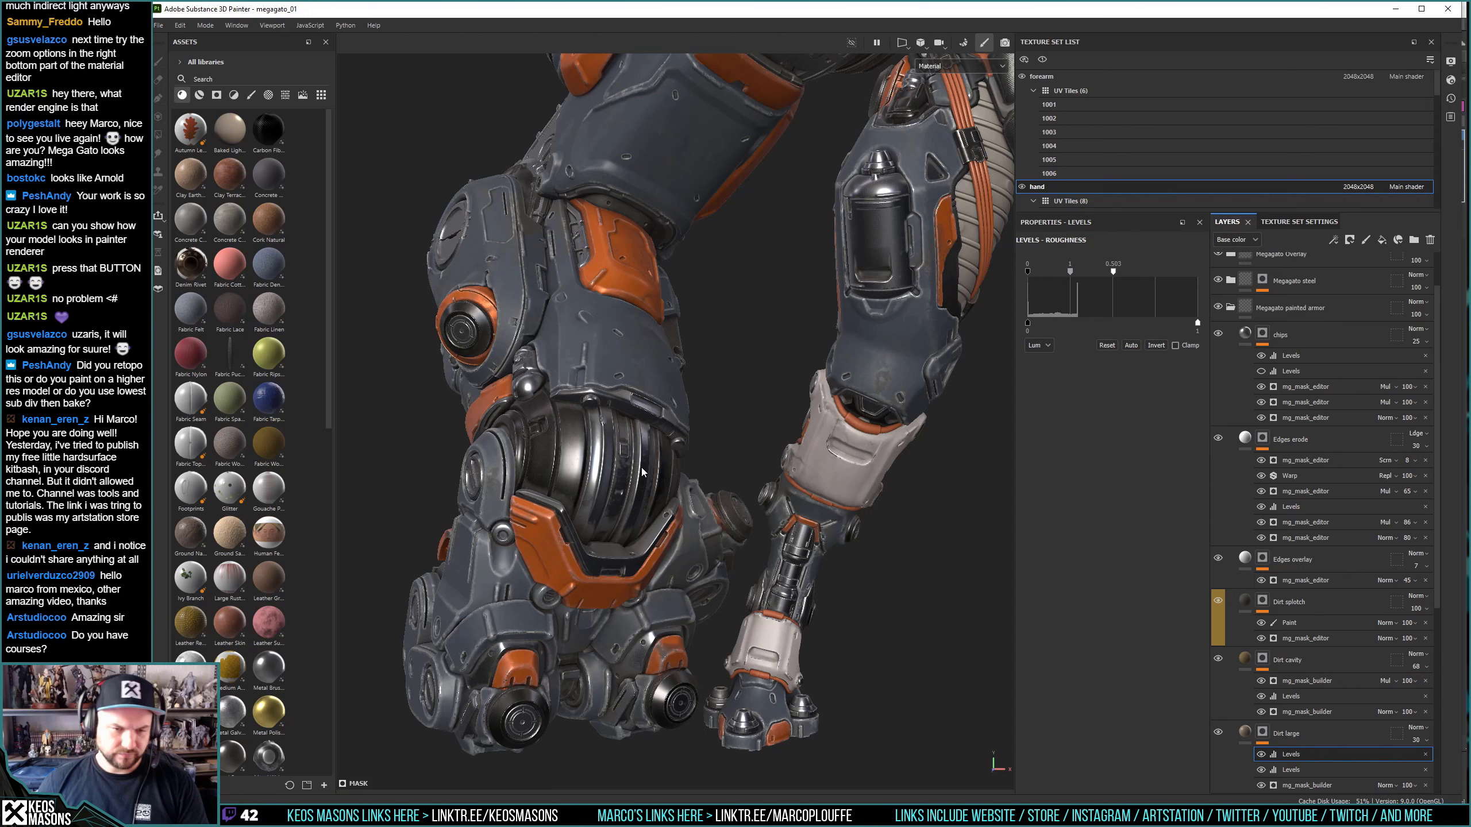
pyautogui.scroll(2, 641, 472)
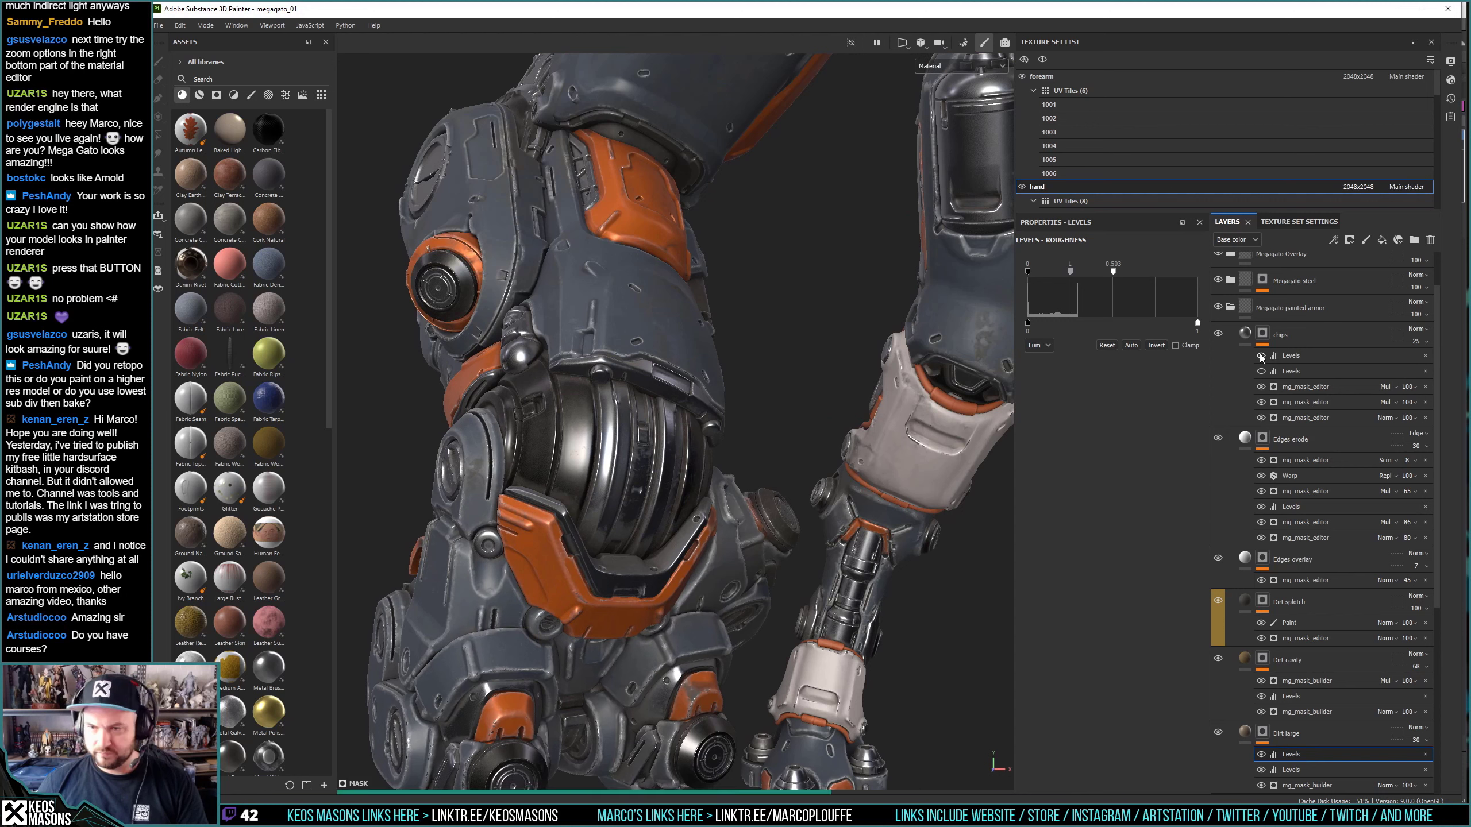
pyautogui.click(1262, 335)
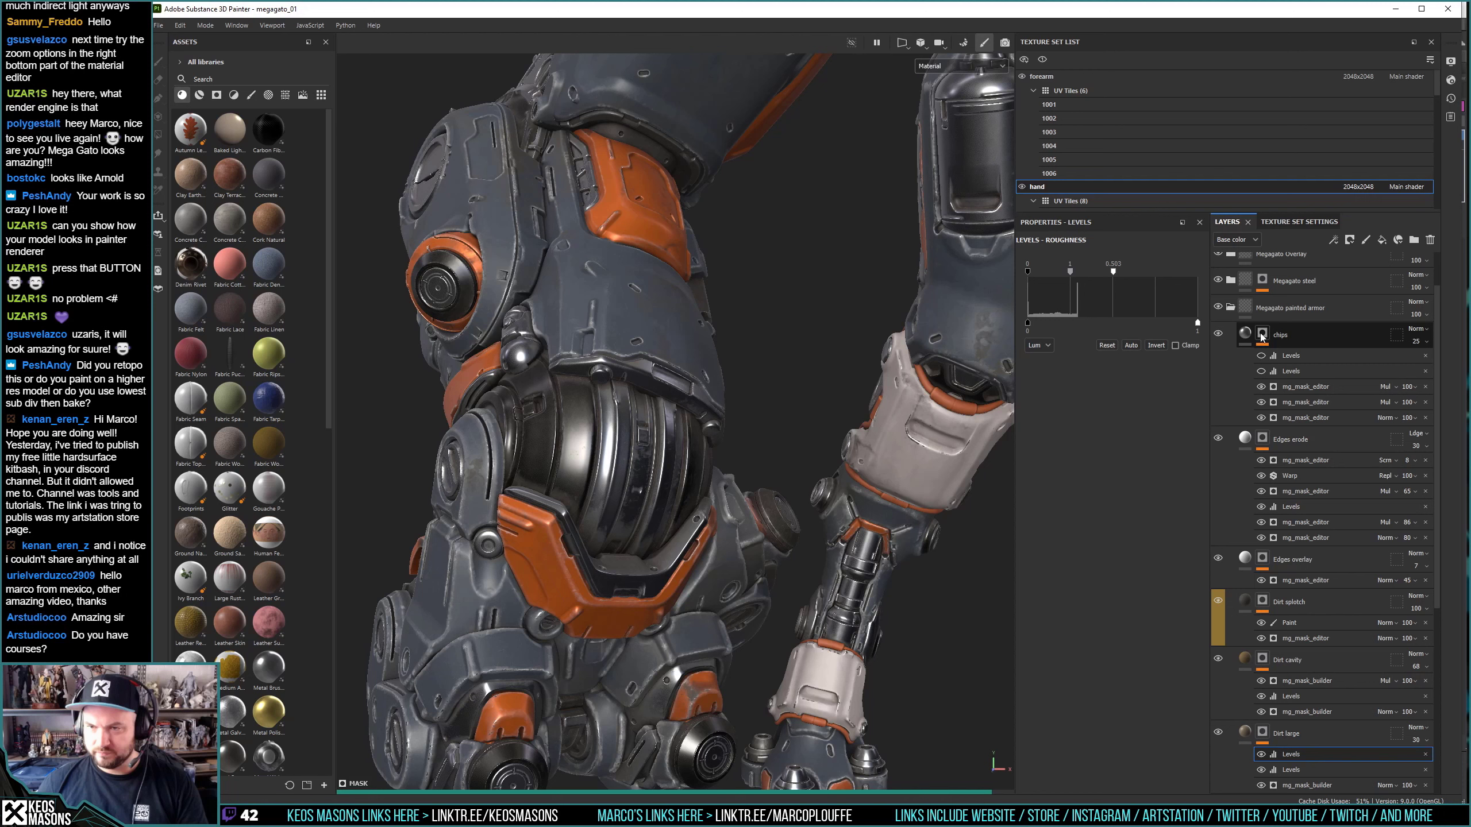
pyautogui.click(1262, 337)
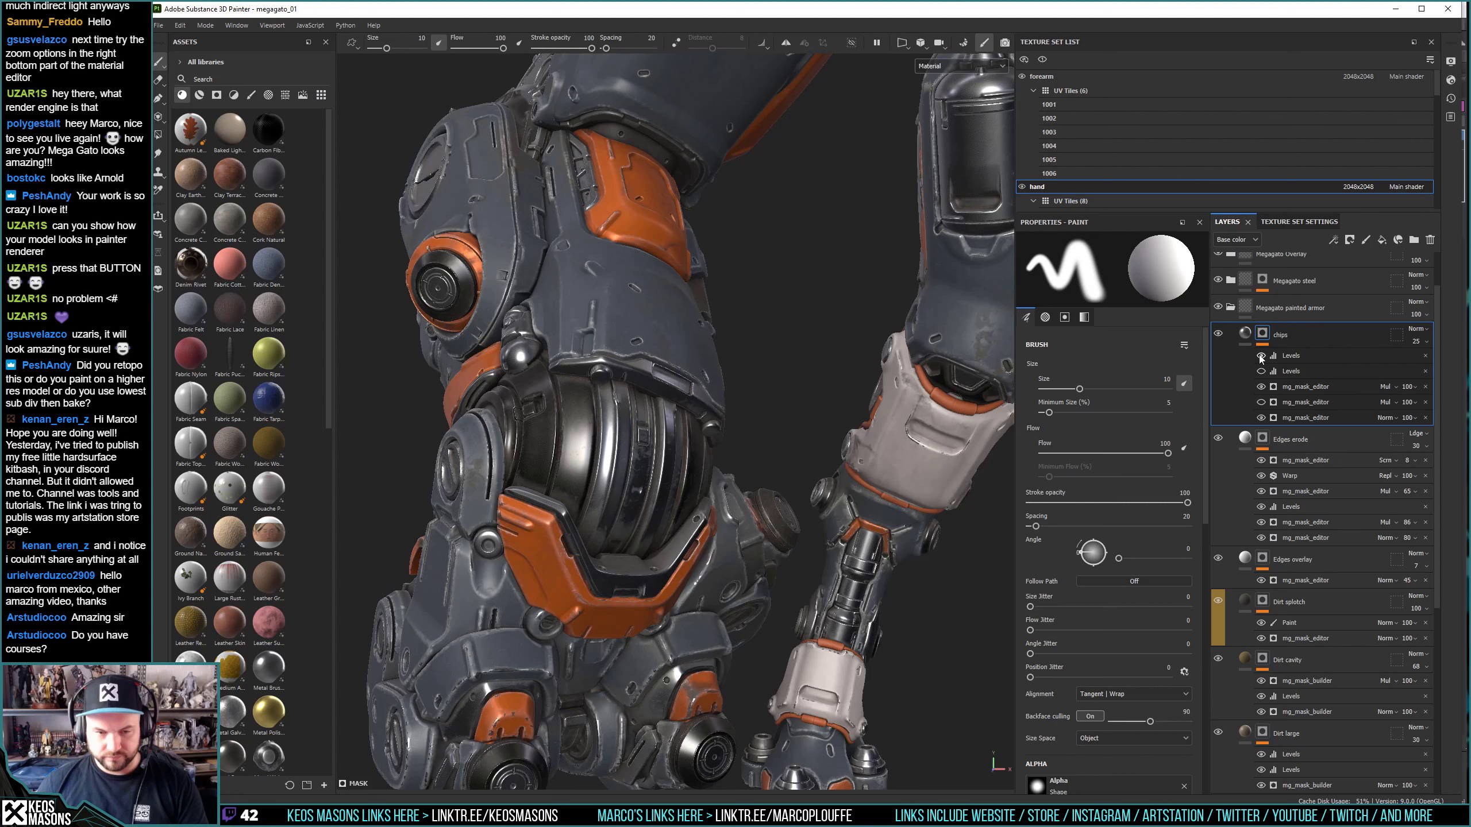
pyautogui.click(1260, 403)
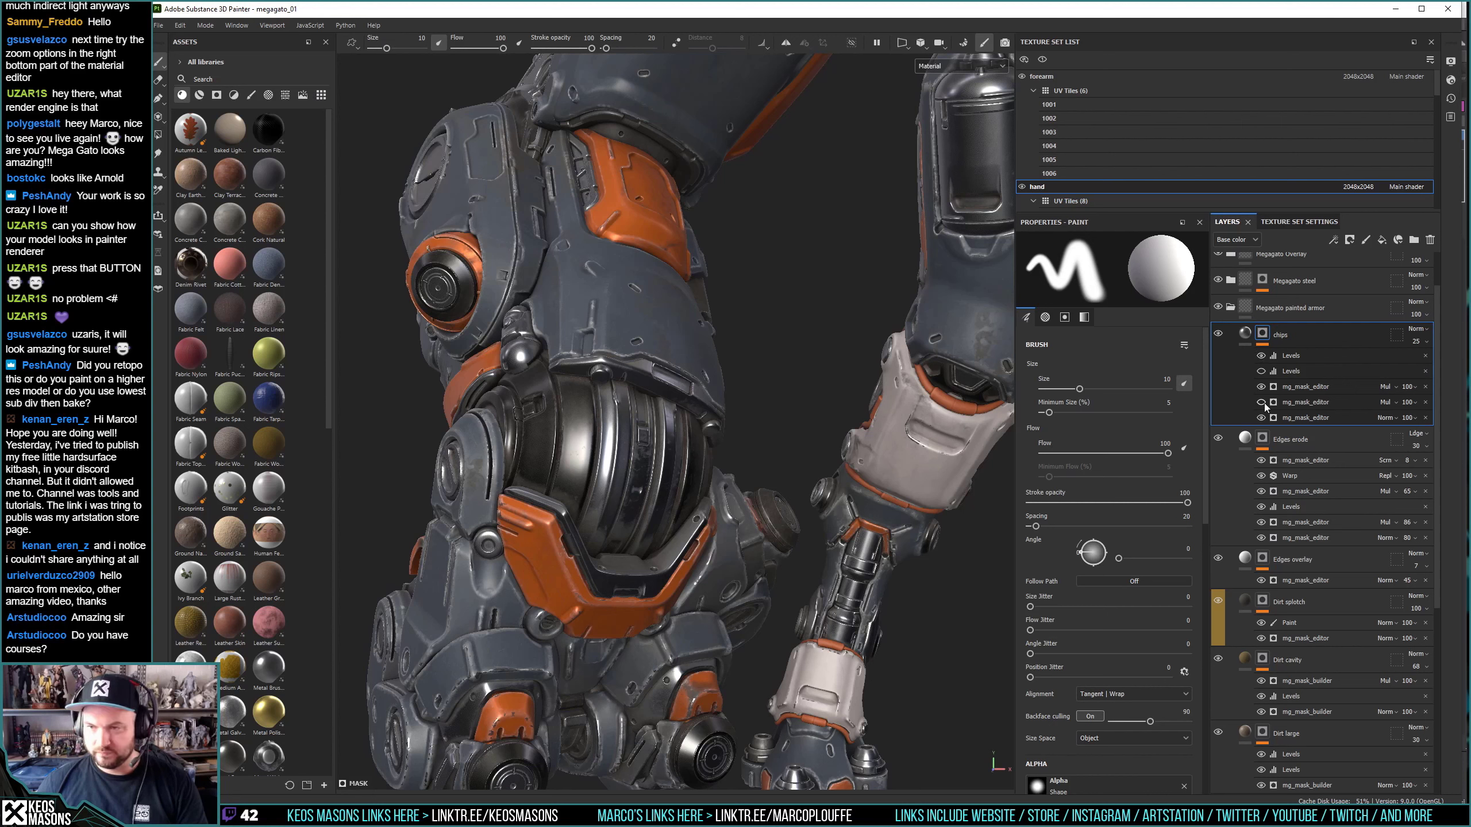
pyautogui.click(1407, 402)
pyautogui.write('60')
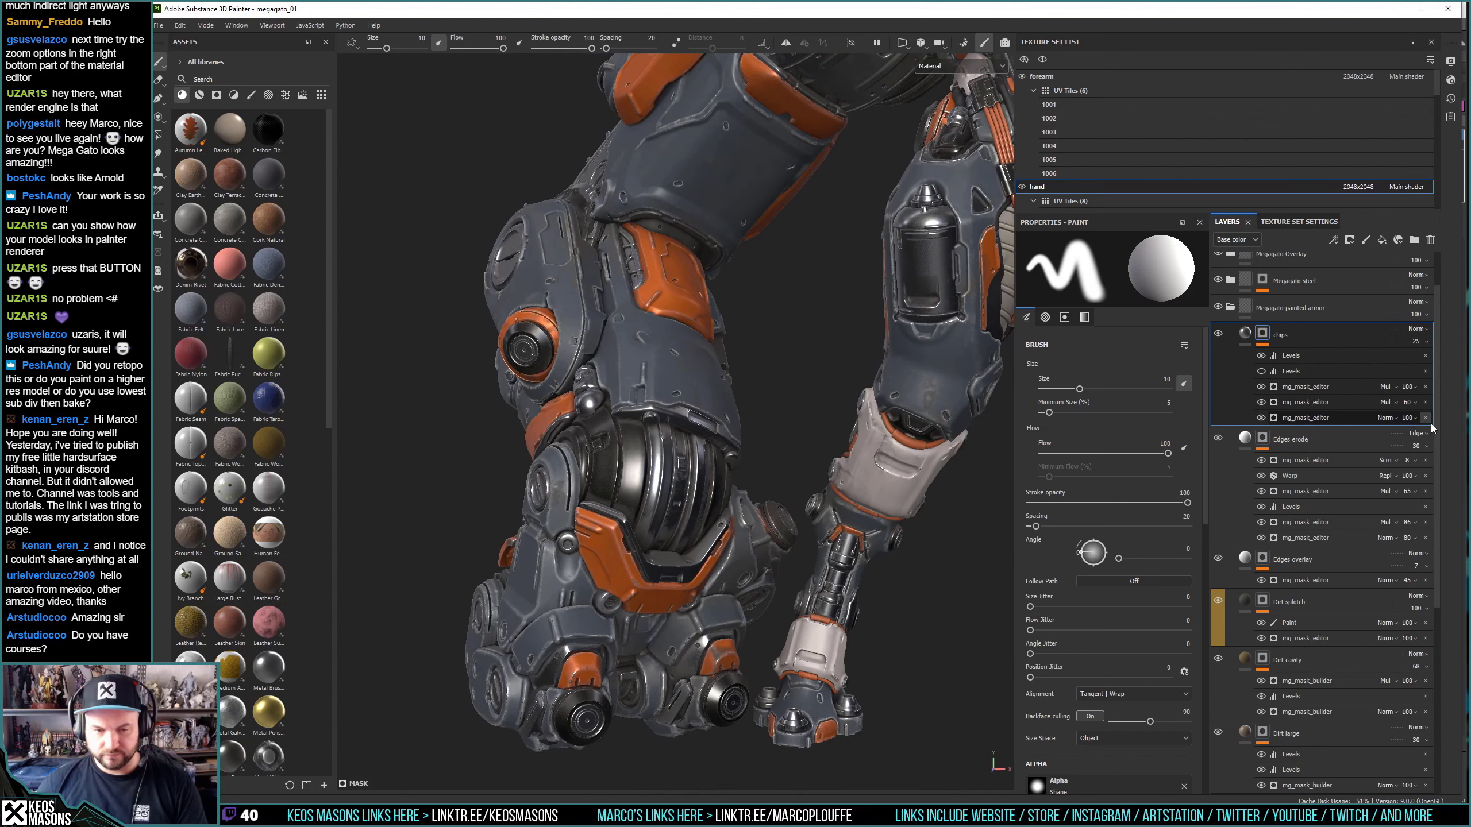
pyautogui.click(1431, 423)
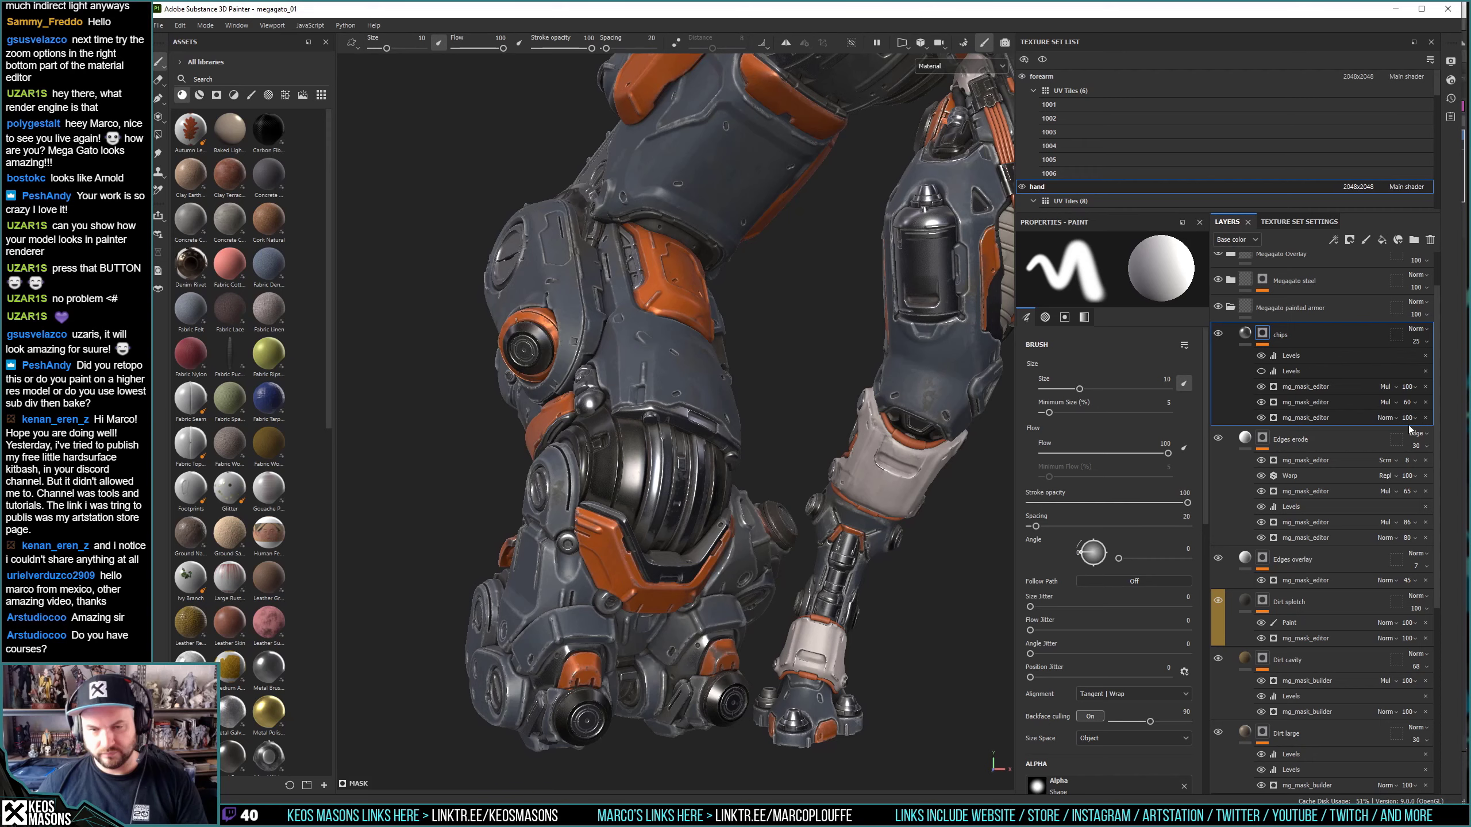
pyautogui.hotkey('alt', 'Tab')
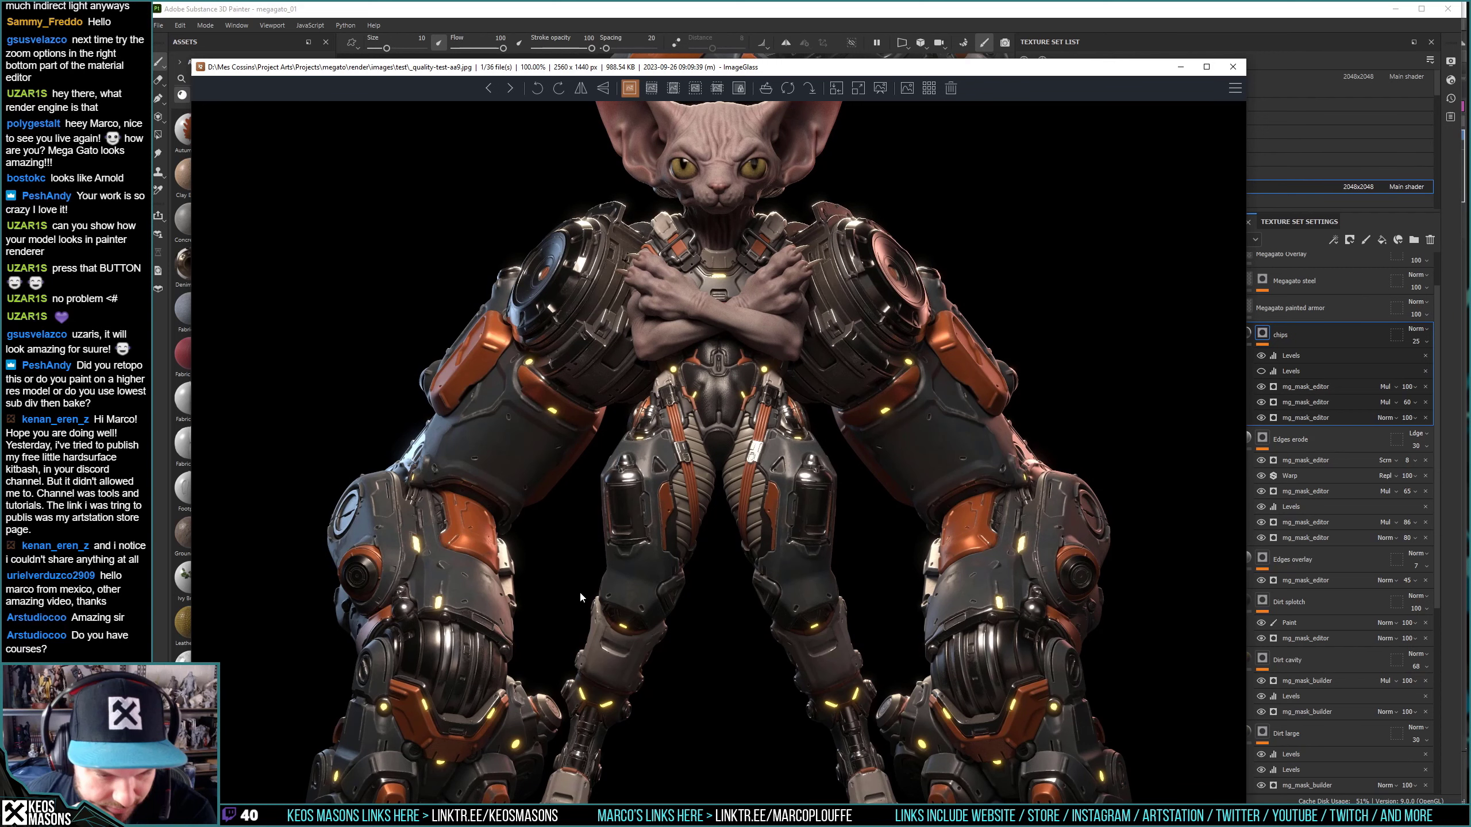
pyautogui.moveTo(579, 591); pyautogui.dragTo(671, 533)
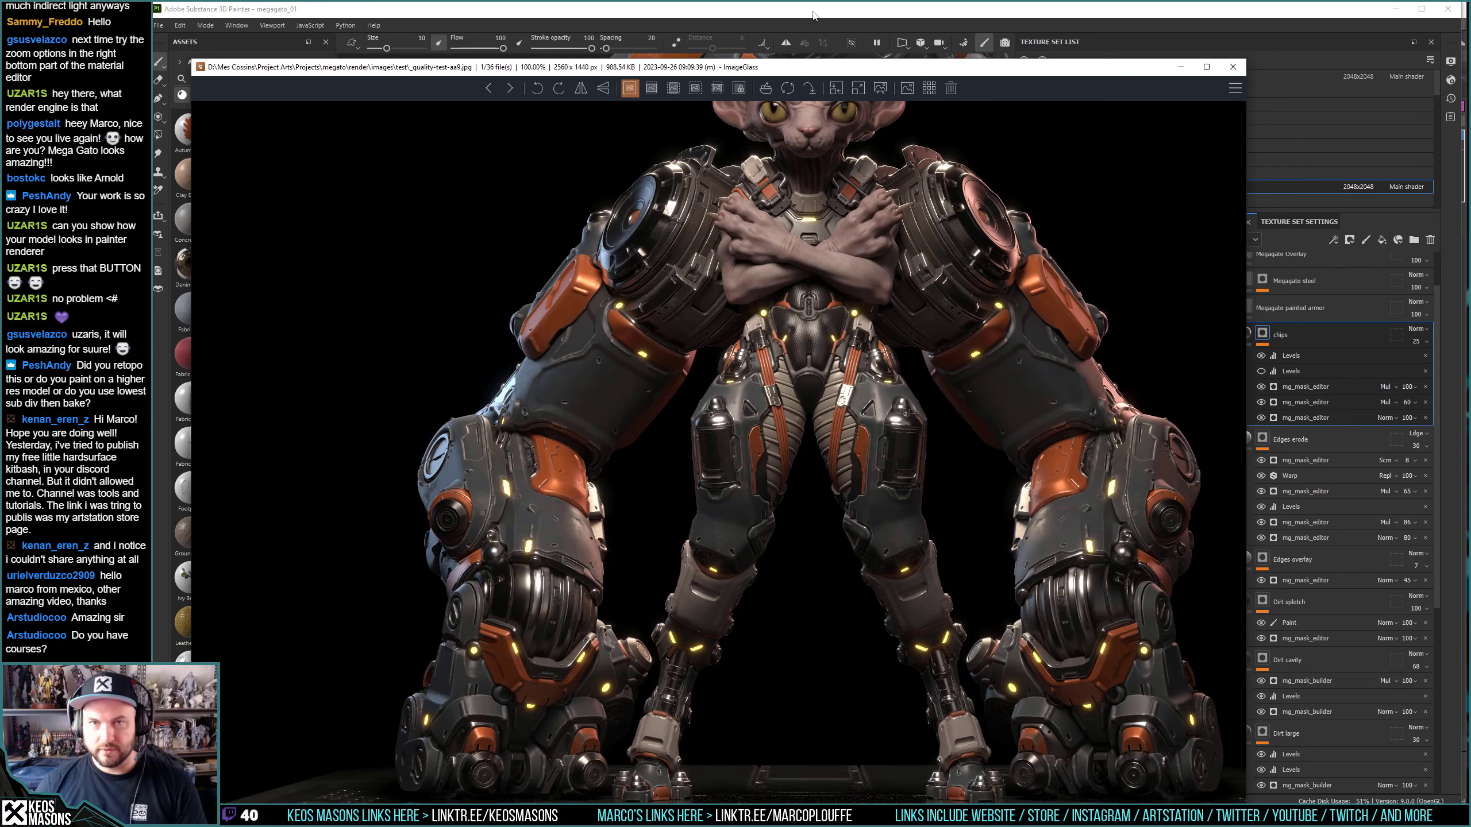
pyautogui.click(813, 15)
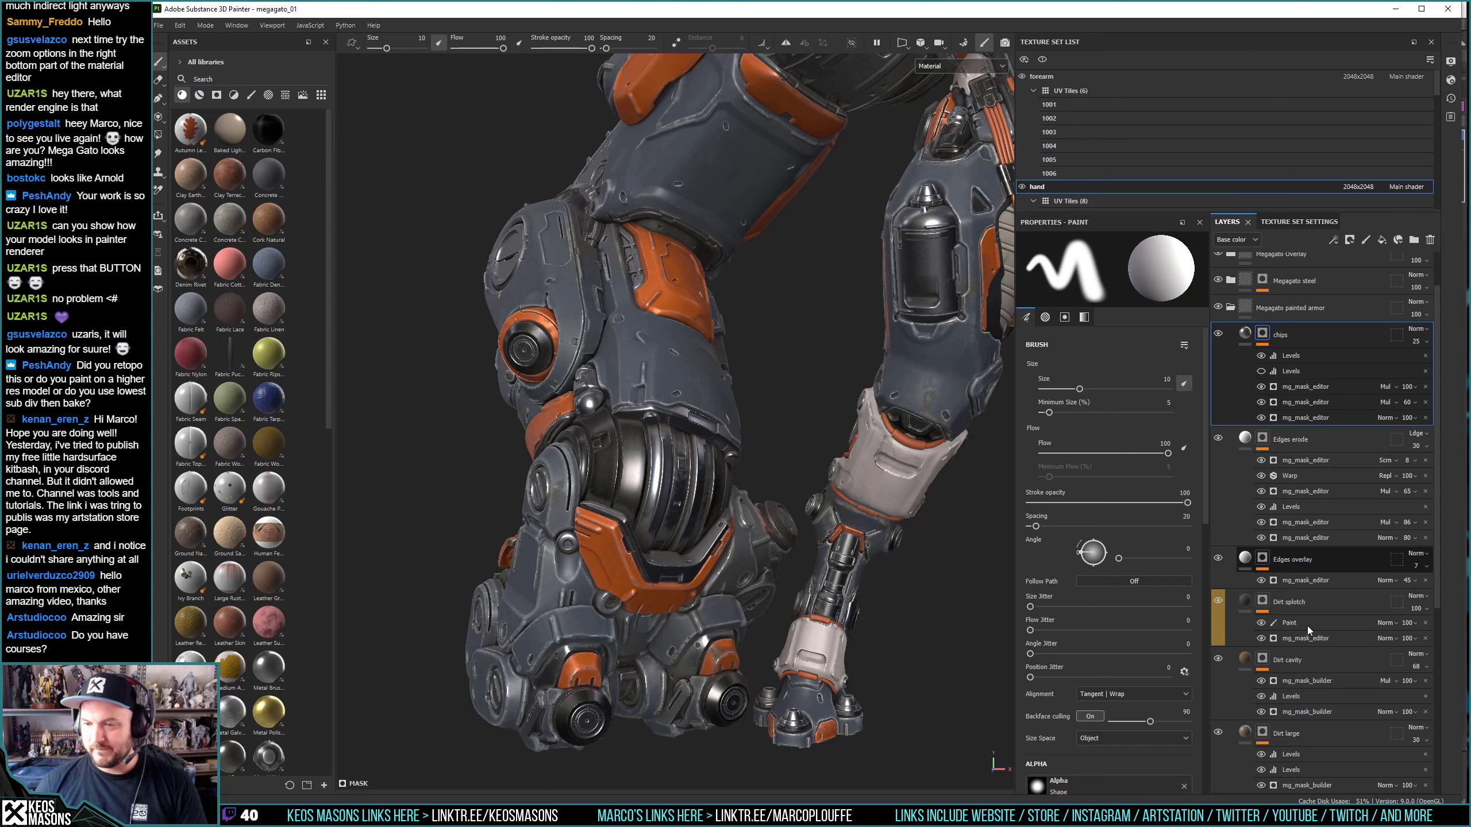
pyautogui.scroll(-2, 1307, 626)
pyautogui.click(1288, 677)
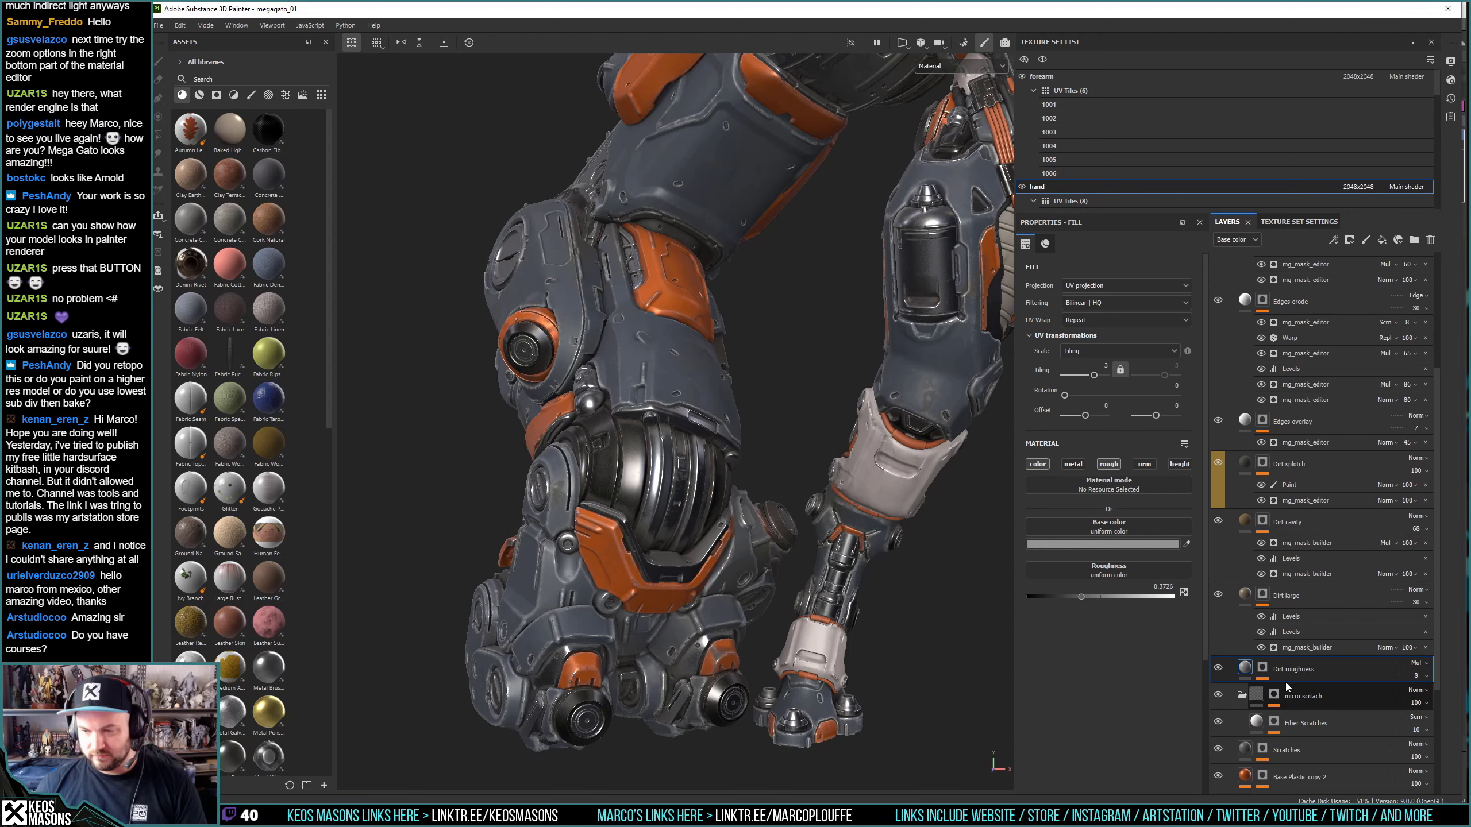
pyautogui.click(1262, 668)
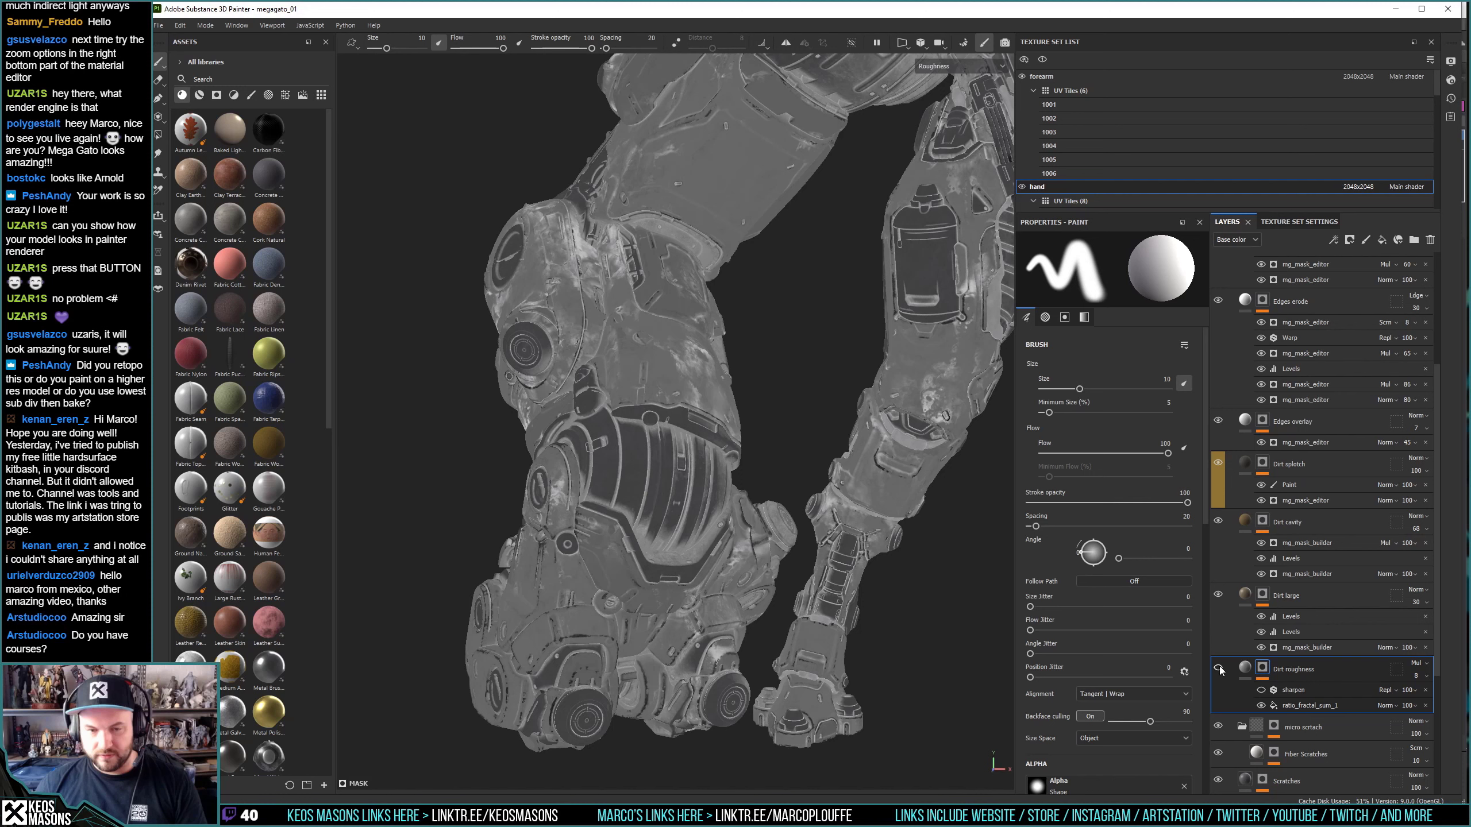
pyautogui.click(1264, 676)
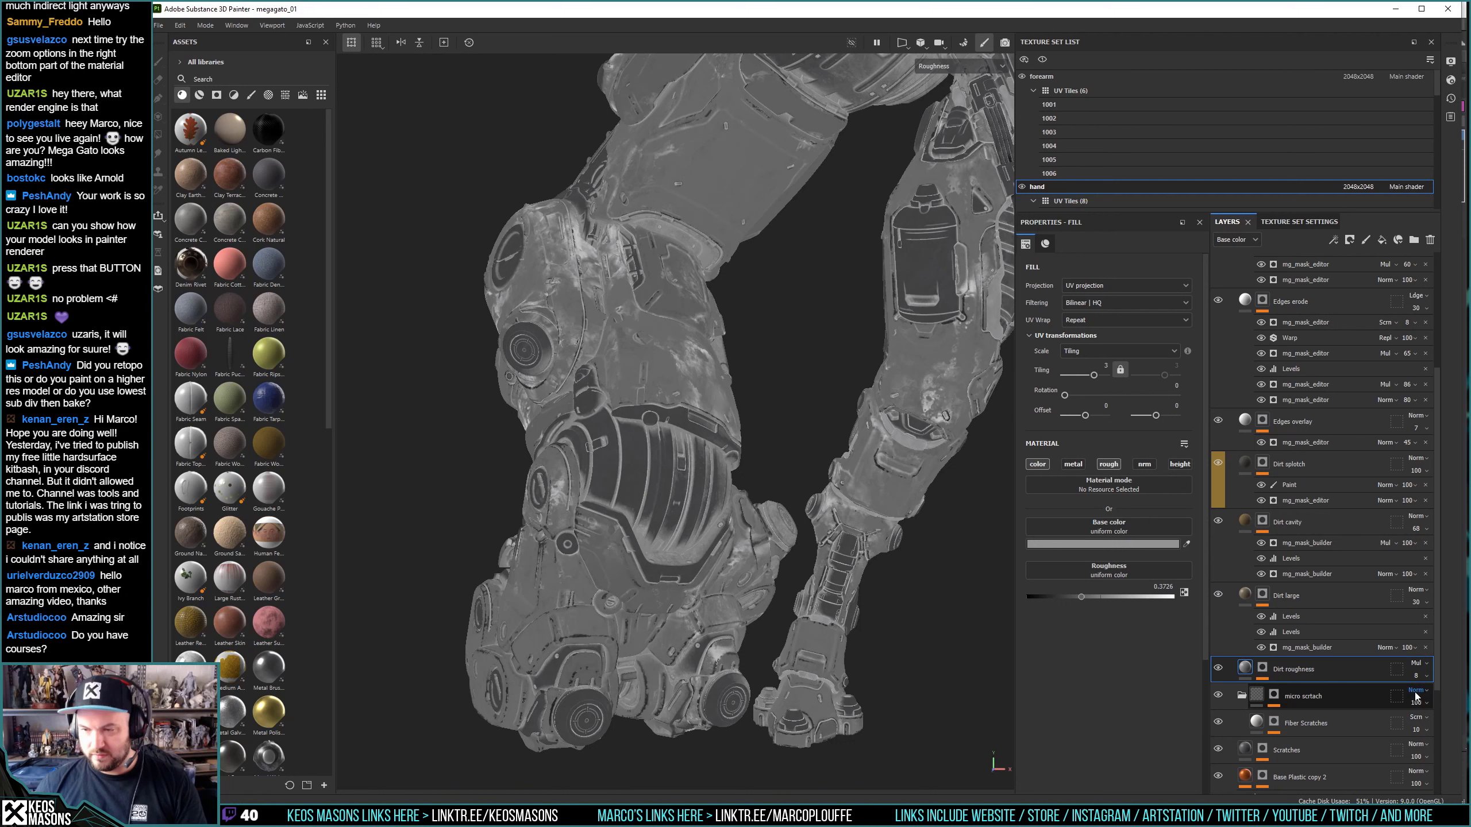
pyautogui.click(1236, 239)
pyautogui.click(1241, 254)
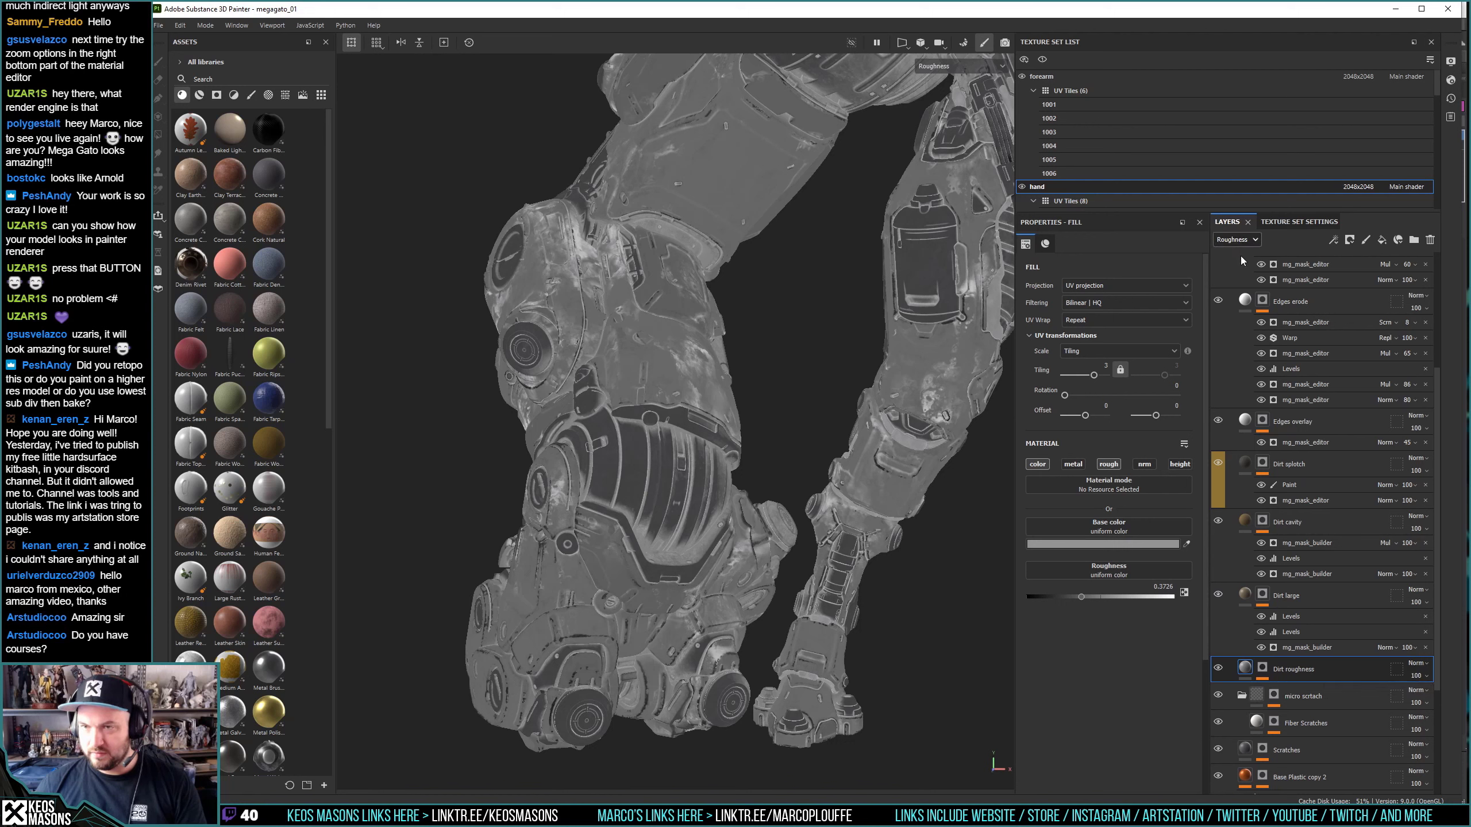
pyautogui.click(1236, 239)
pyautogui.click(1236, 253)
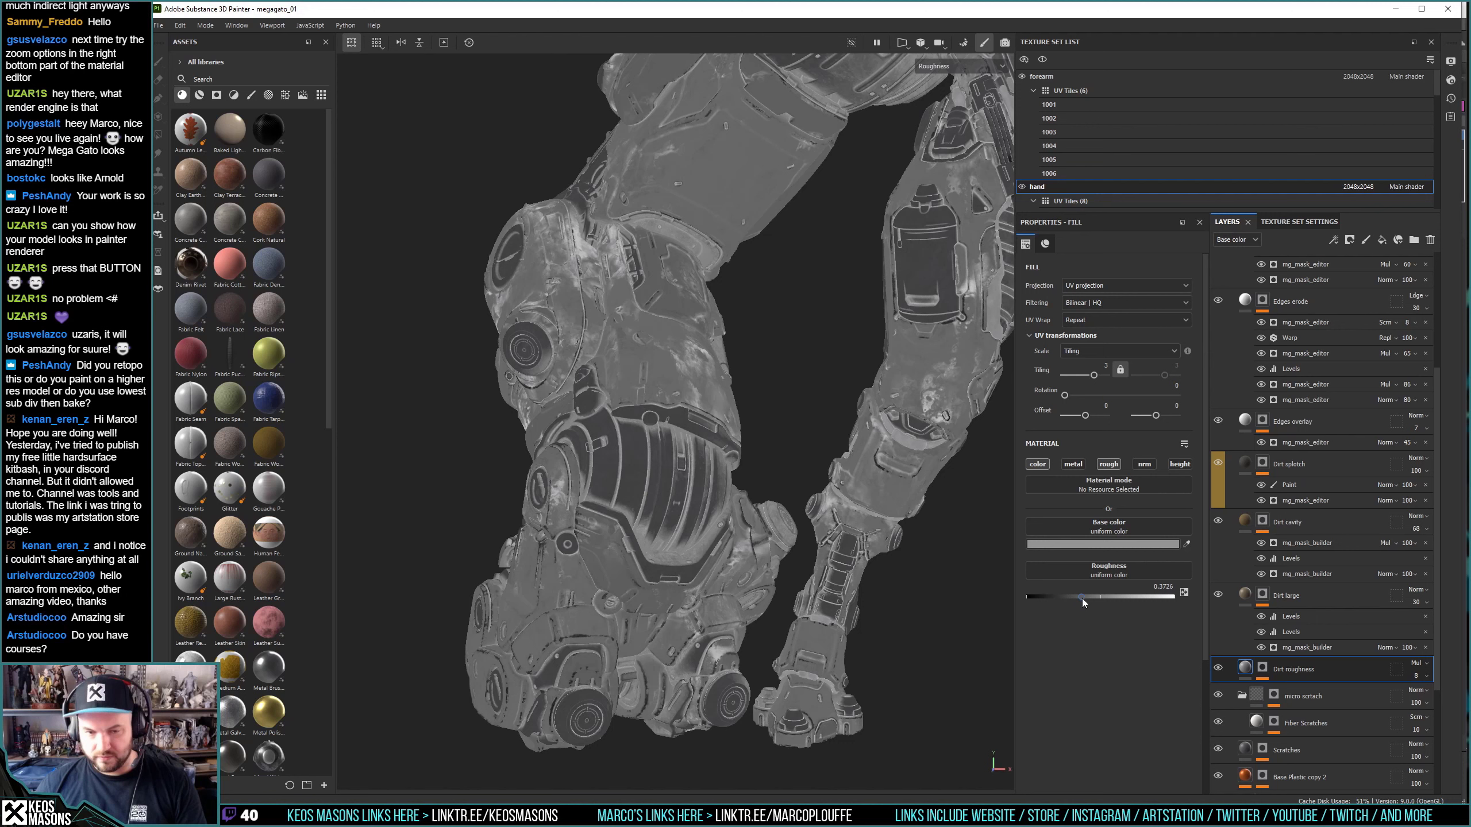
pyautogui.moveTo(1083, 598); pyautogui.dragTo(1099, 598)
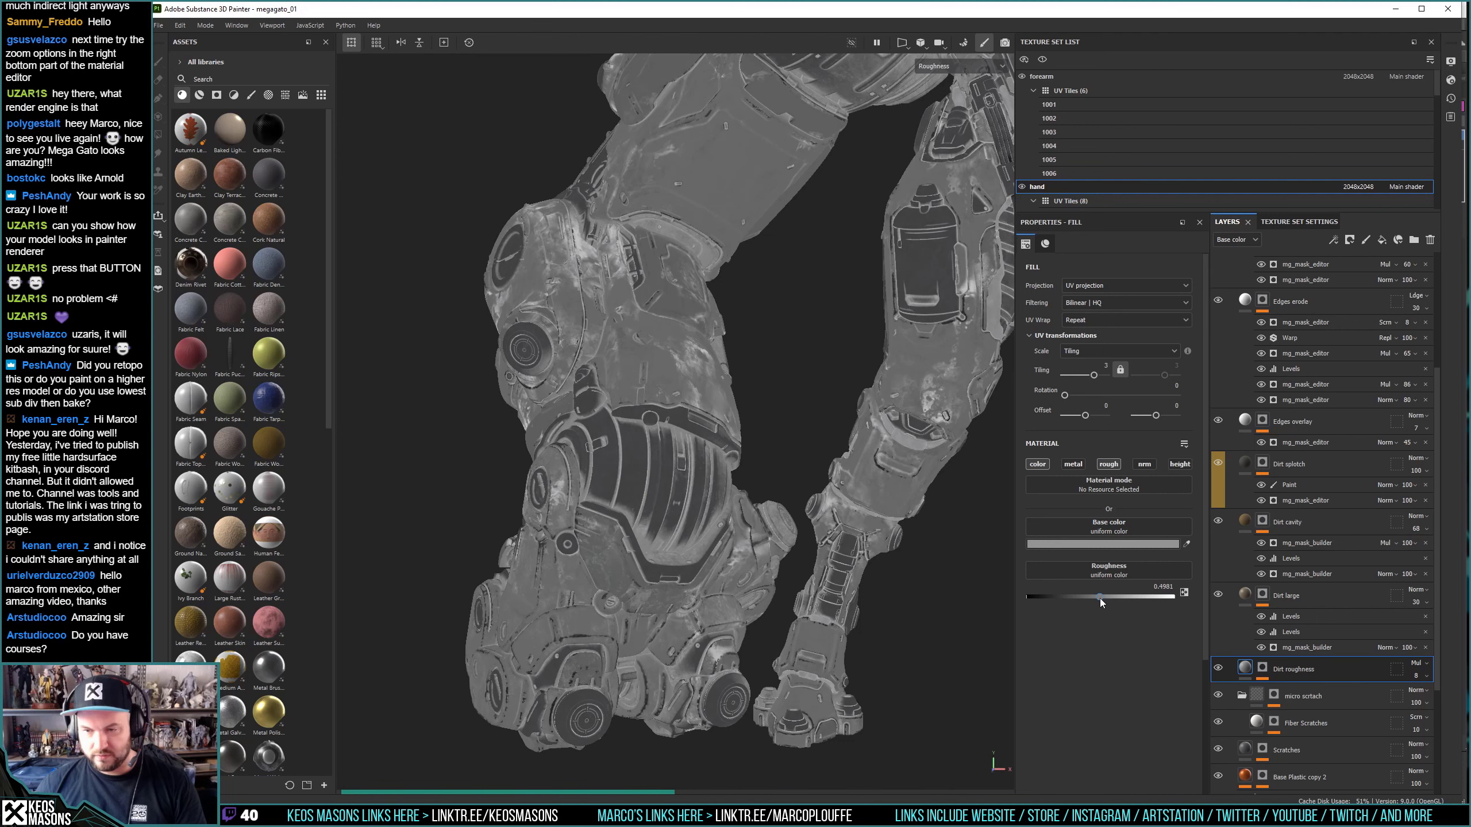
pyautogui.press('m')
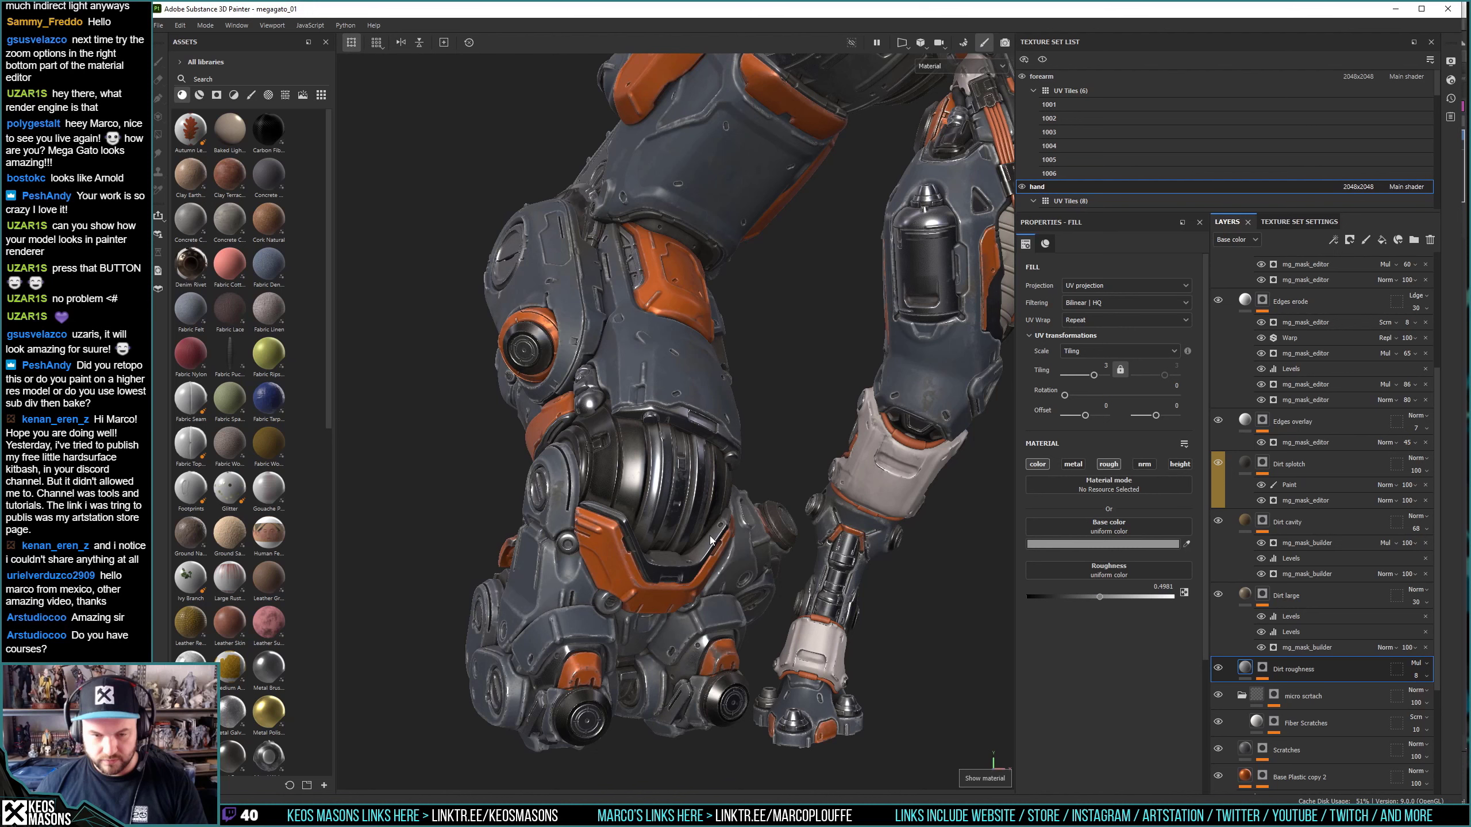
pyautogui.keyDown('alt'); pyautogui.moveTo(710, 540); pyautogui.dragTo(745, 605); pyautogui.keyUp('alt')
pyautogui.hotkey('ctrl', 'z')
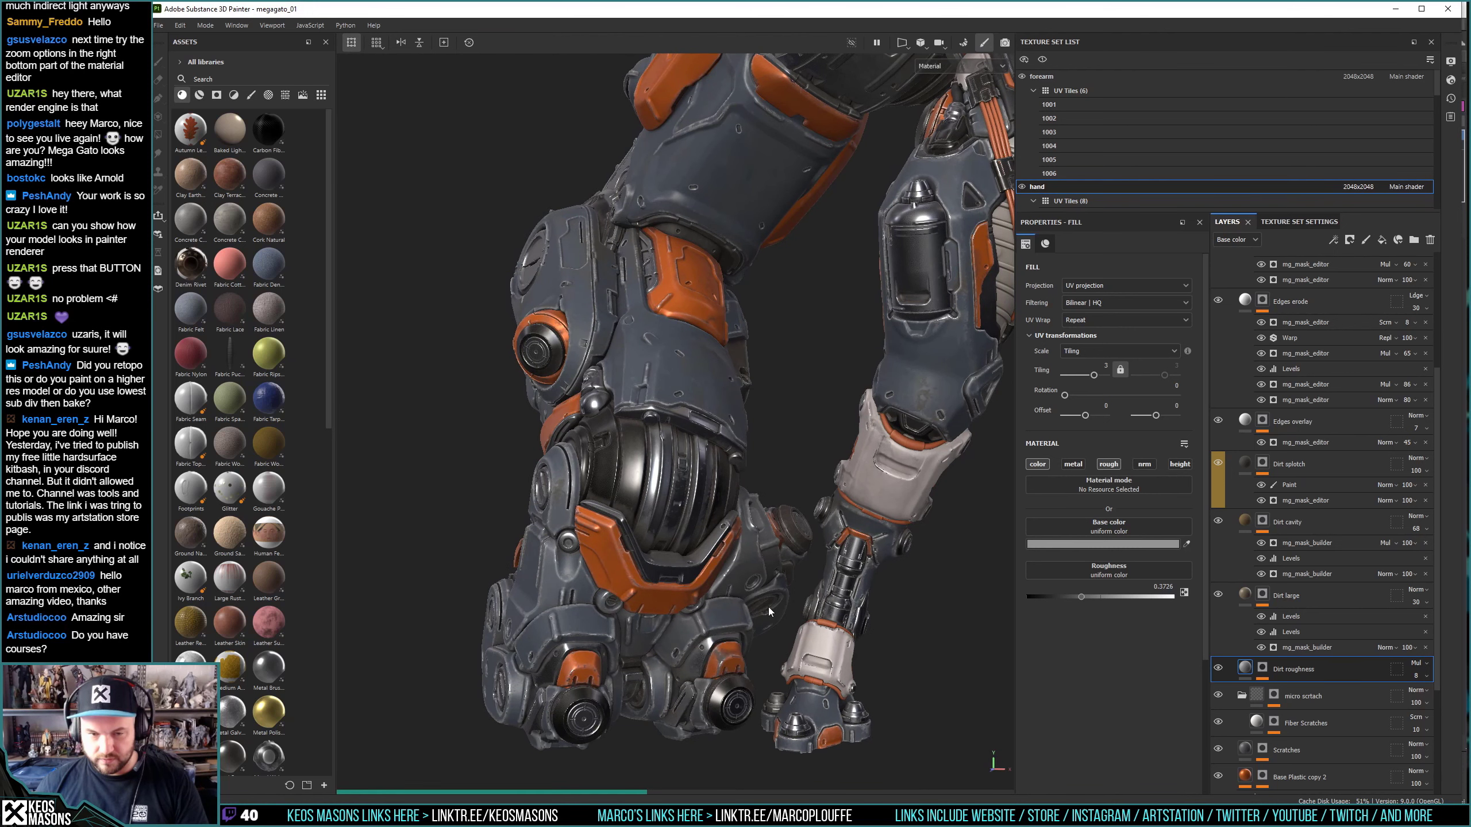
pyautogui.hotkey('ctrl', 'shift')
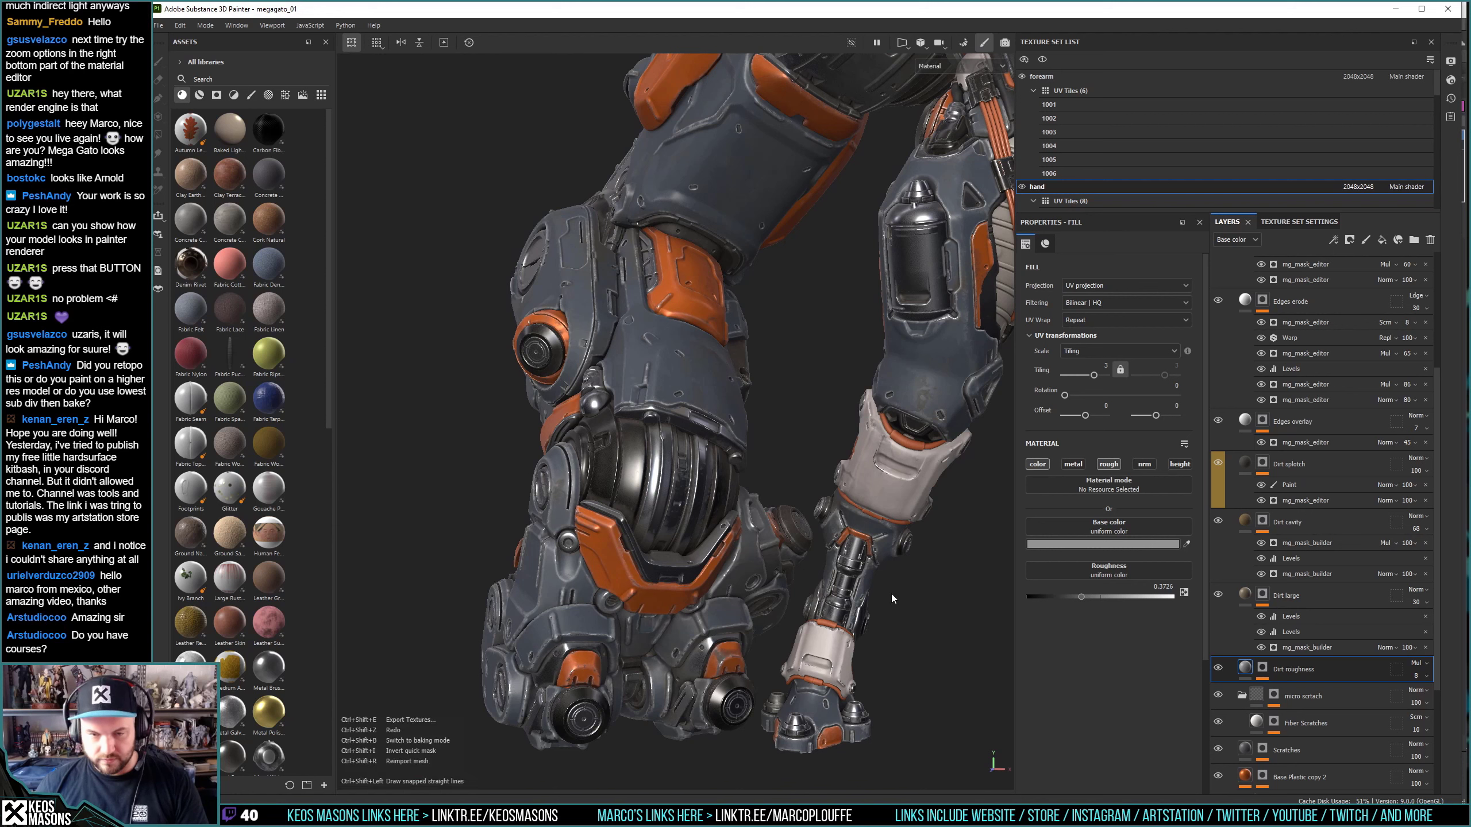
pyautogui.keyDown('alt'); pyautogui.moveTo(891, 593); pyautogui.dragTo(908, 301); pyautogui.keyUp('alt')
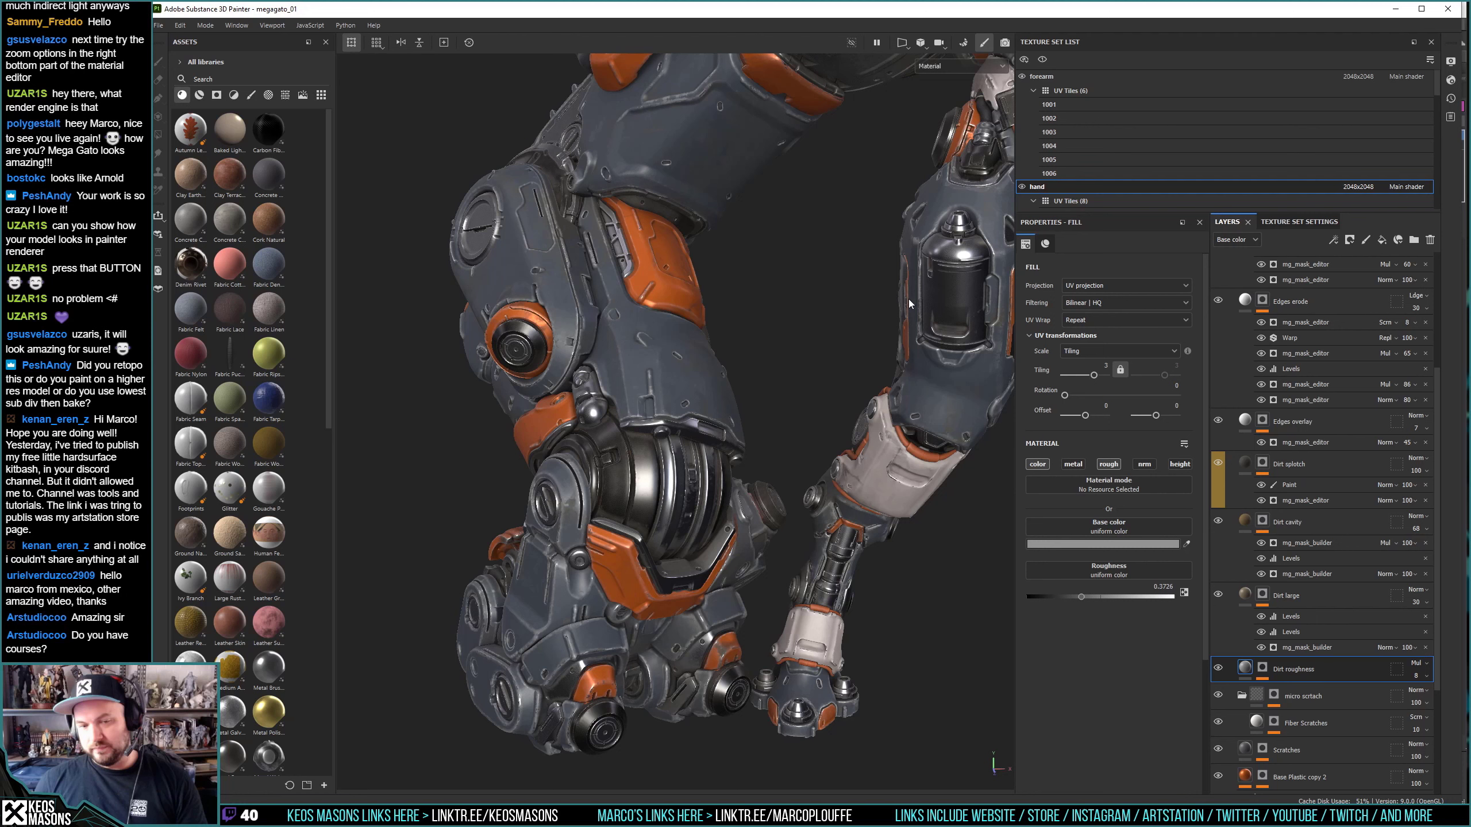
pyautogui.keyDown('alt'); pyautogui.moveTo(908, 299); pyautogui.dragTo(629, 587); pyautogui.keyUp('alt')
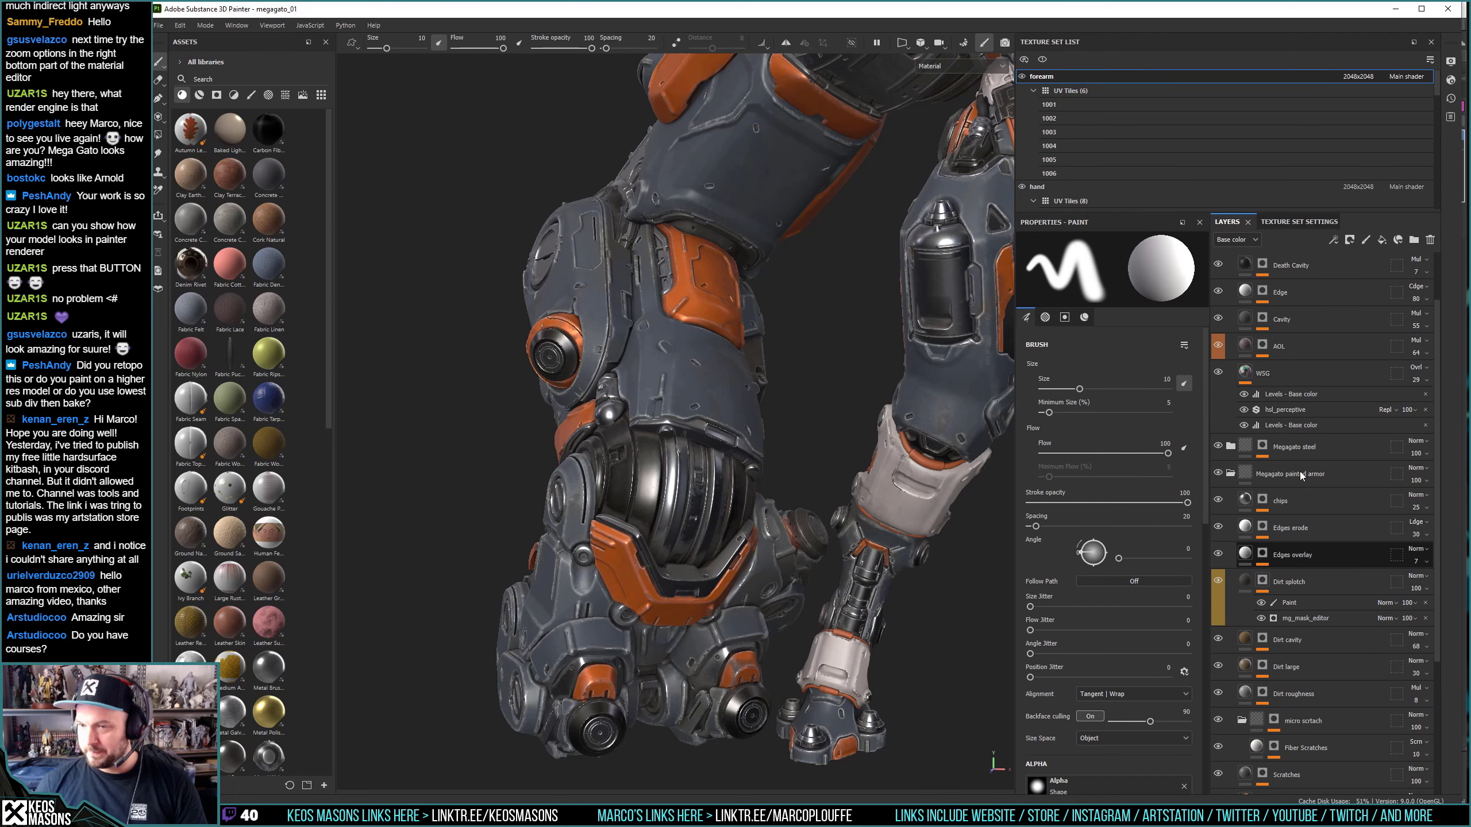
# Expand the forearm's chips layer and switch the viewport display to Mask.
pyautogui.click(1261, 498)
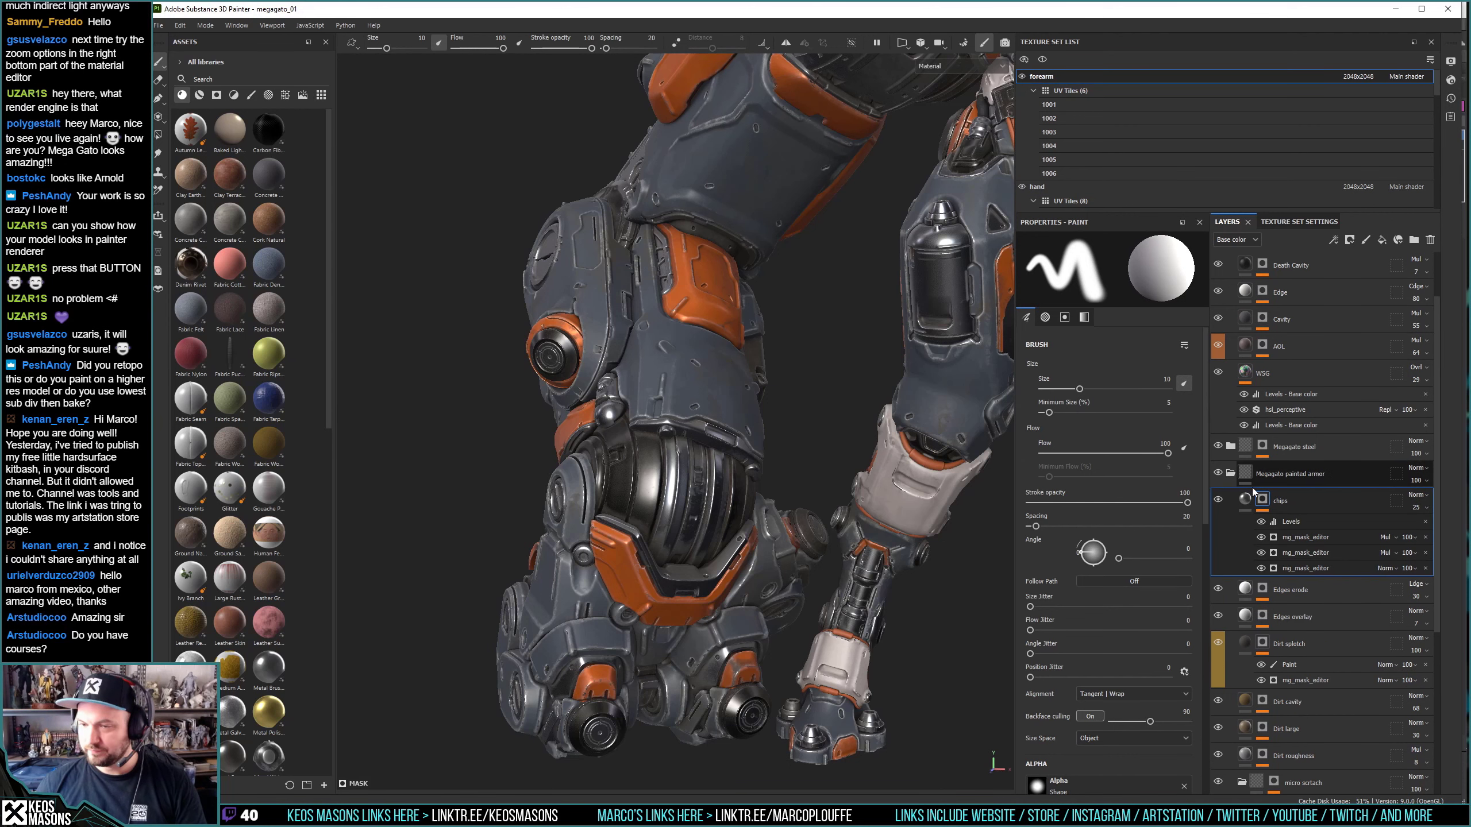
pyautogui.keyDown('alt'); pyautogui.click(1258, 497); pyautogui.keyUp('alt')
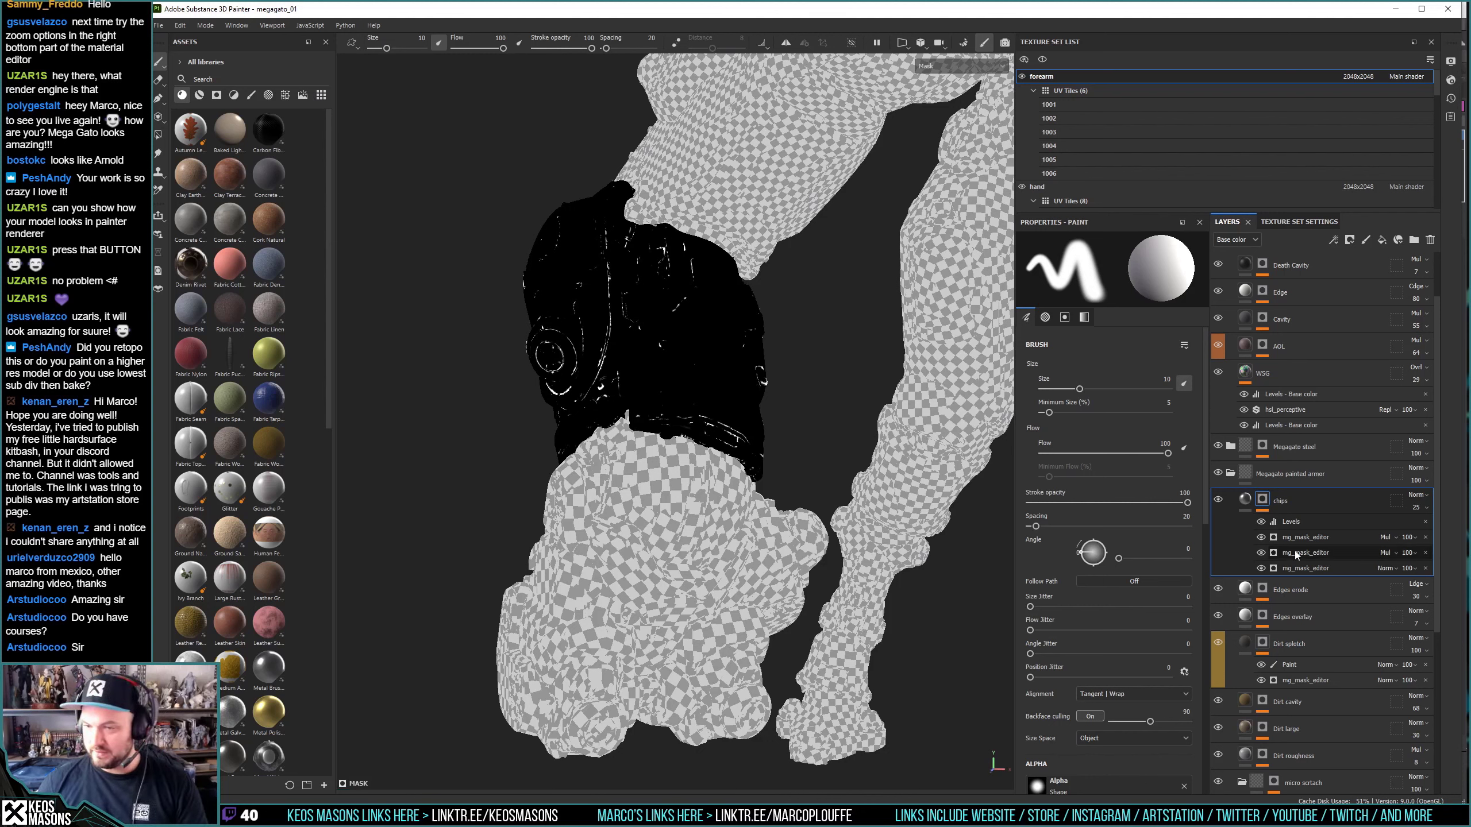
# Toggle the first and second mg_mask_editor effects off and on to compare chips.
pyautogui.click(1261, 552)
pyautogui.scroll(3, 868, 370)
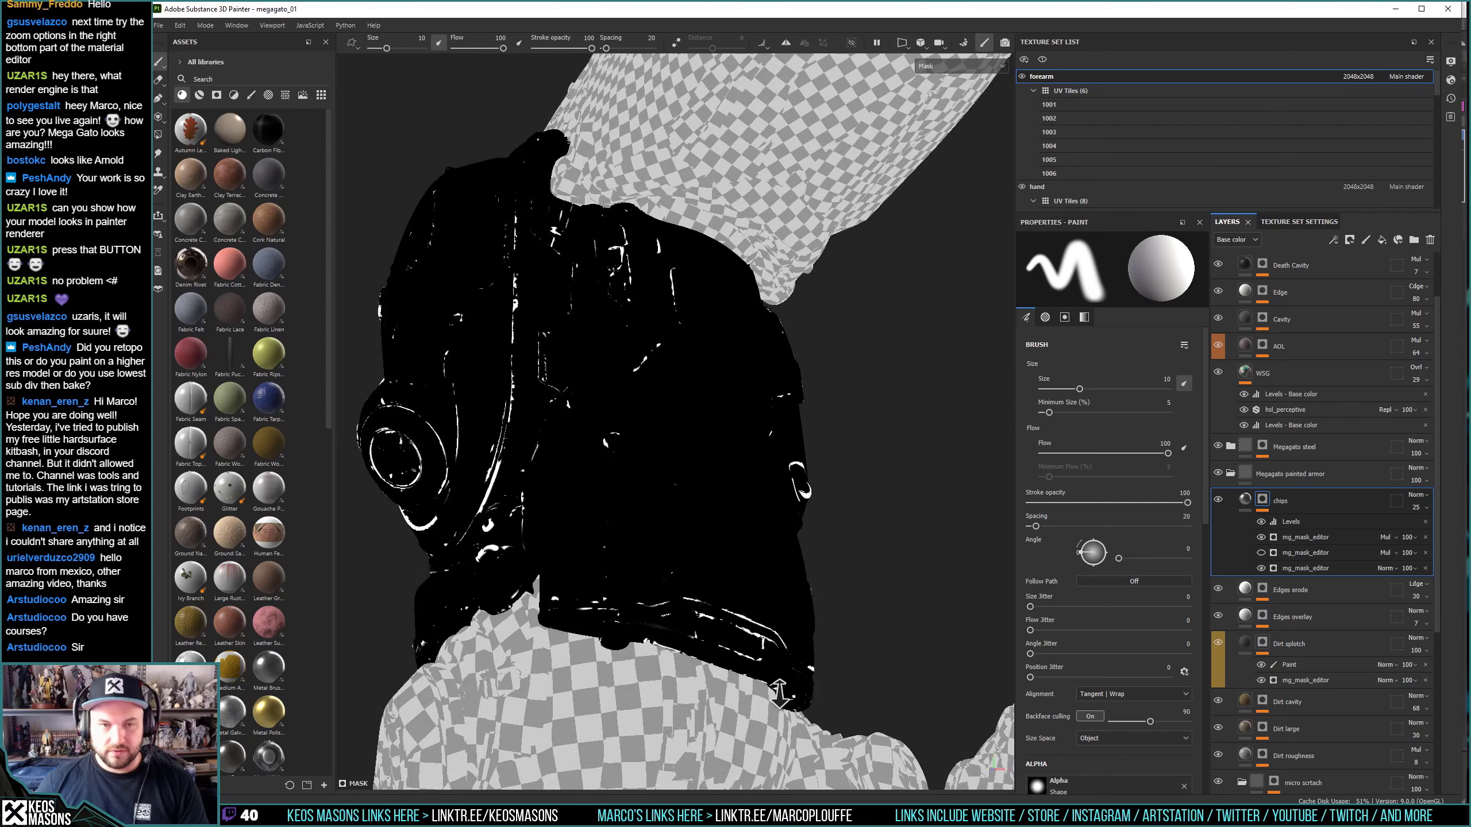
pyautogui.scroll(2, 885, 522)
pyautogui.scroll(1, 897, 608)
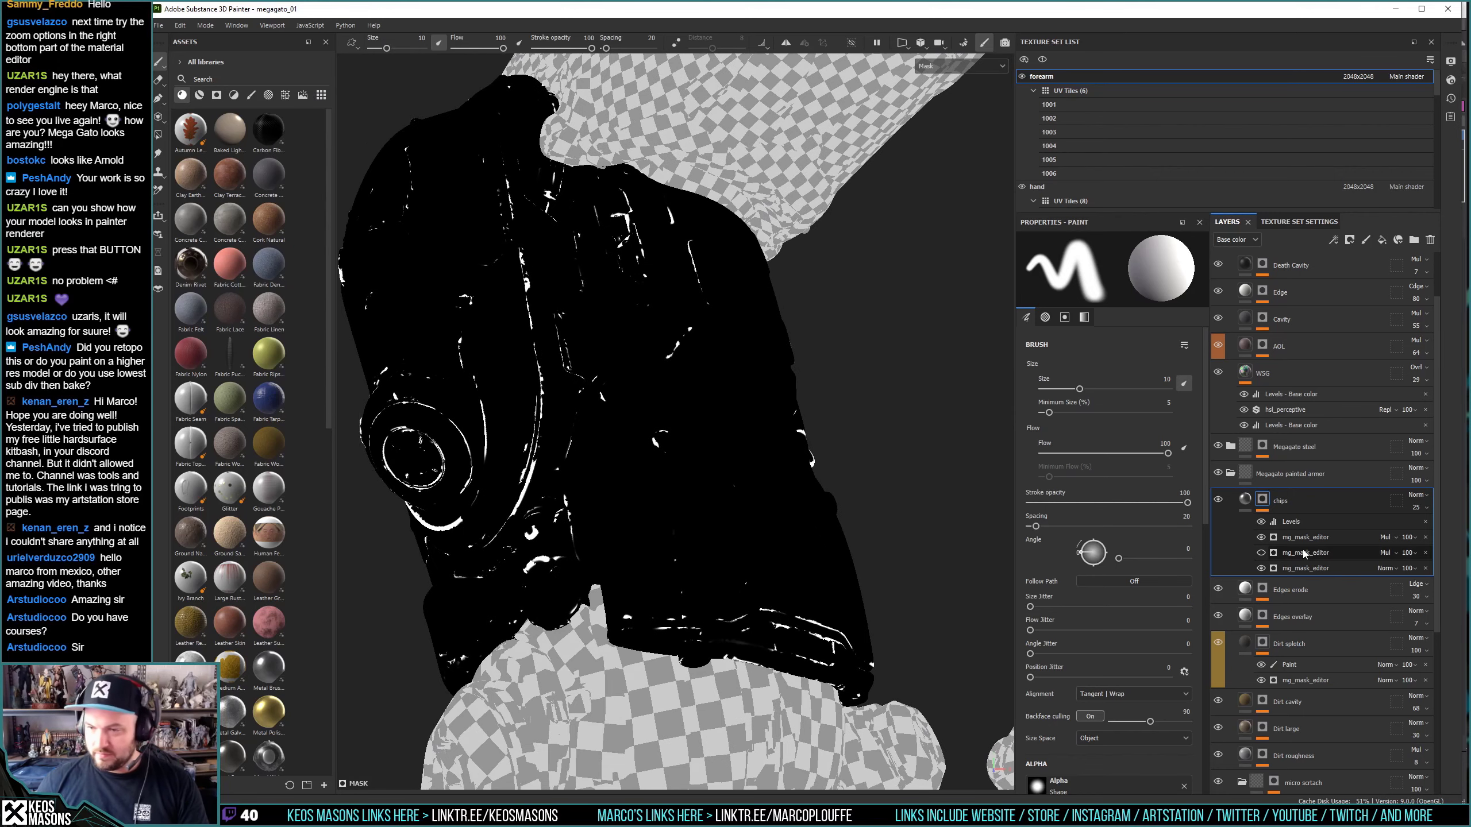
pyautogui.click(1261, 552)
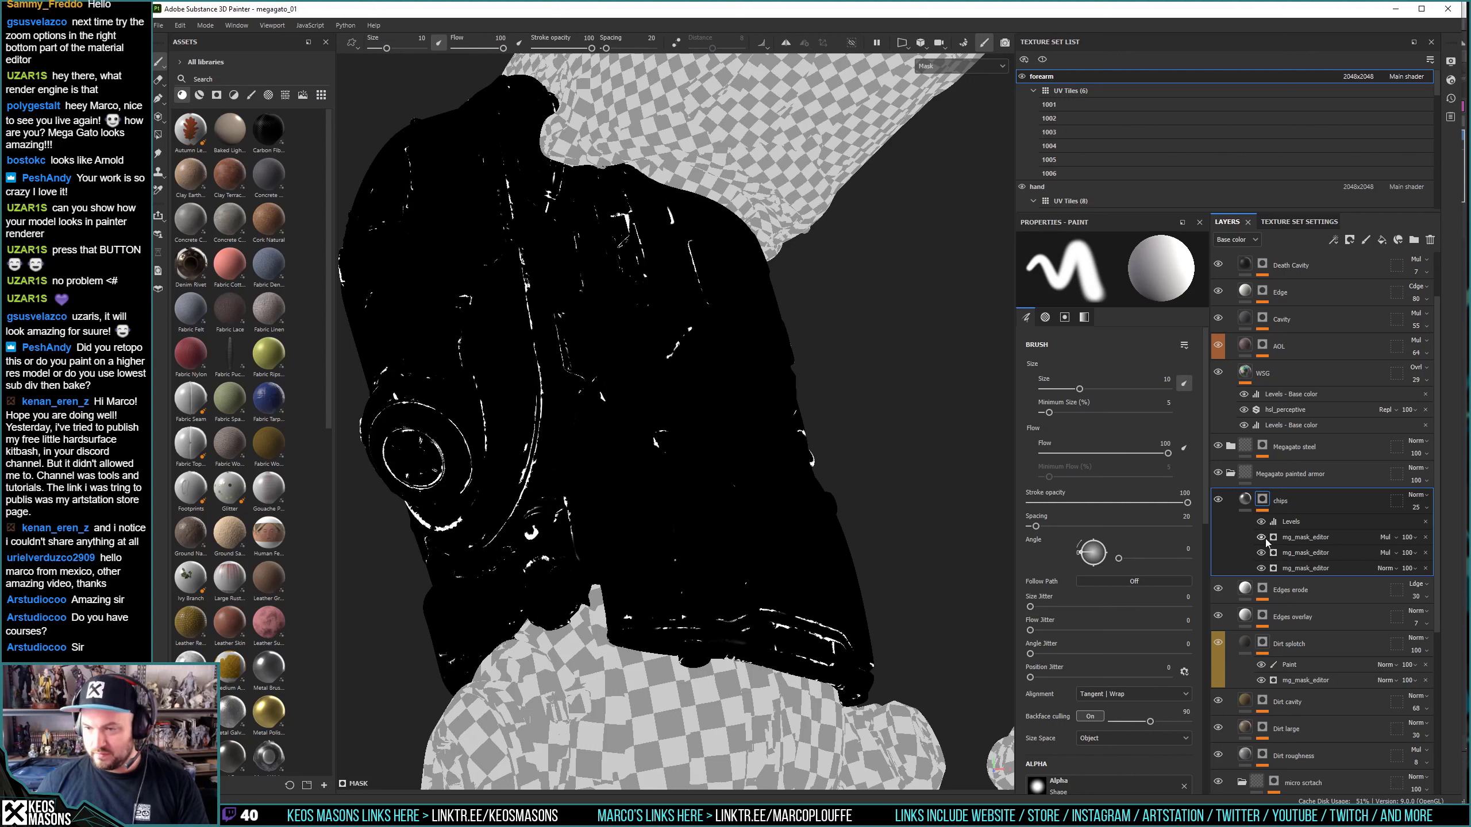
pyautogui.click(1261, 537)
pyautogui.click(1261, 539)
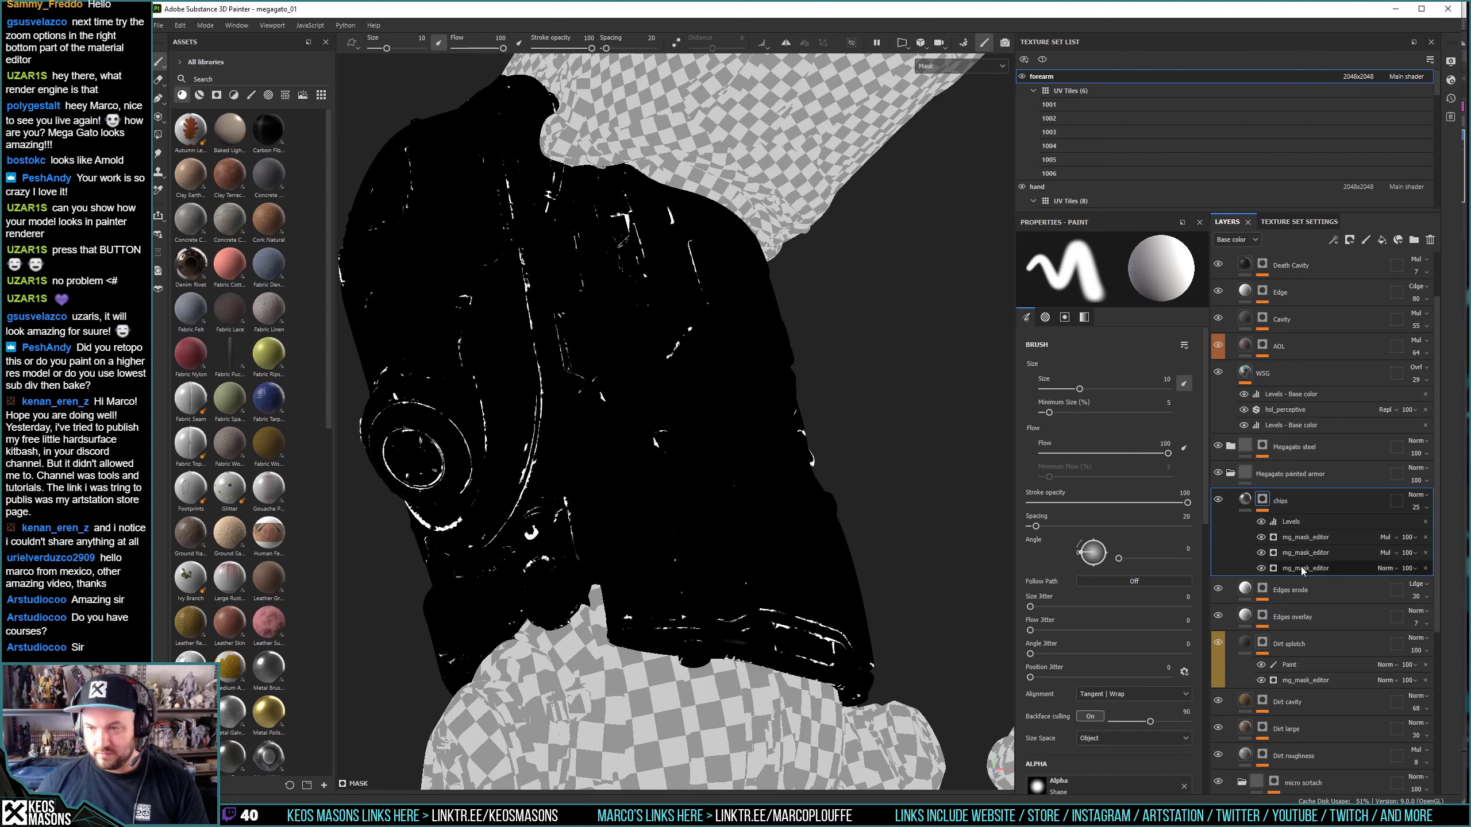
# Toggle the third mask generator and the Levels effect to compare the chips mask.
pyautogui.click(1261, 553)
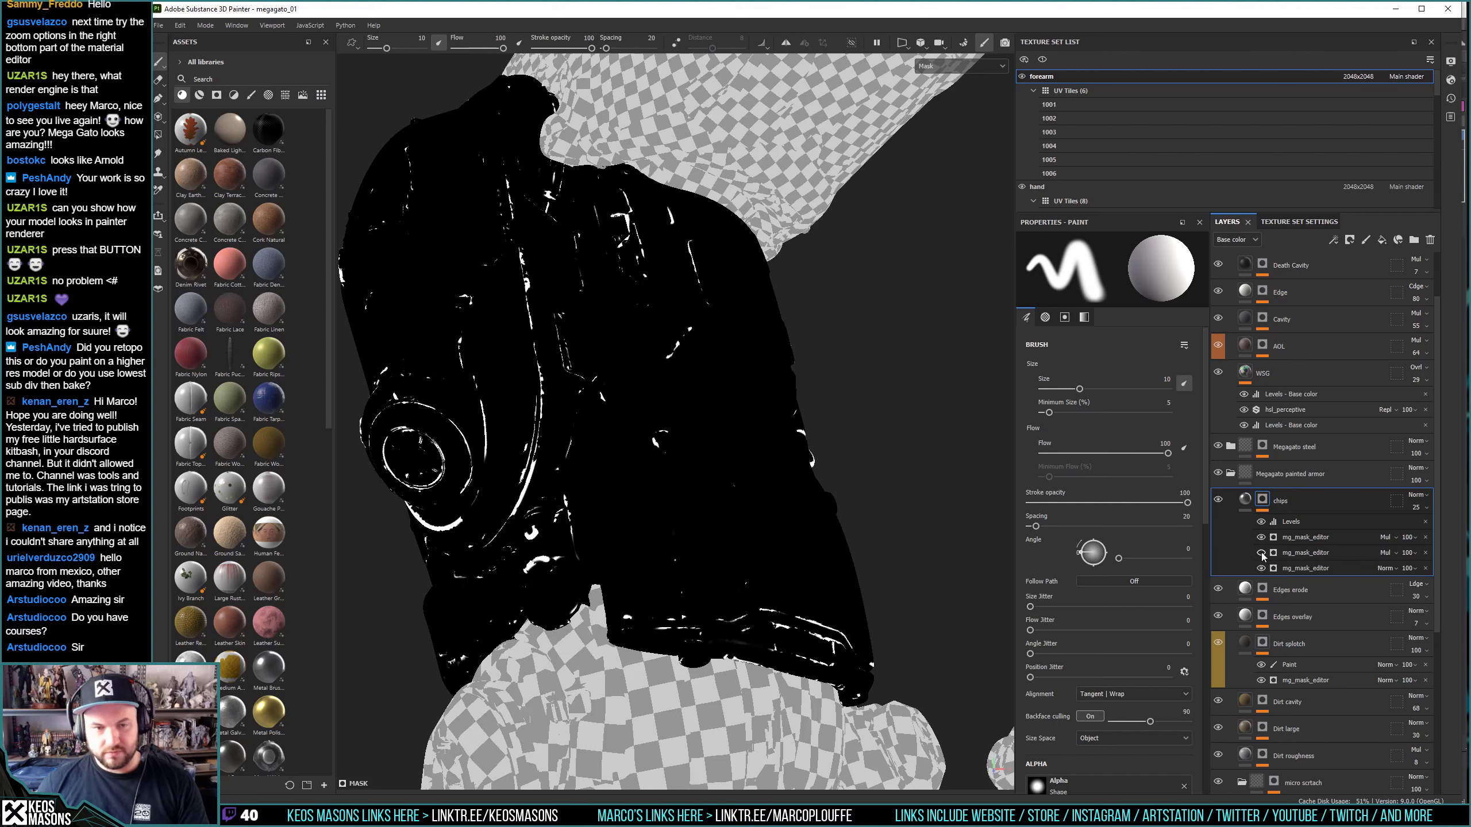
pyautogui.click(1261, 554)
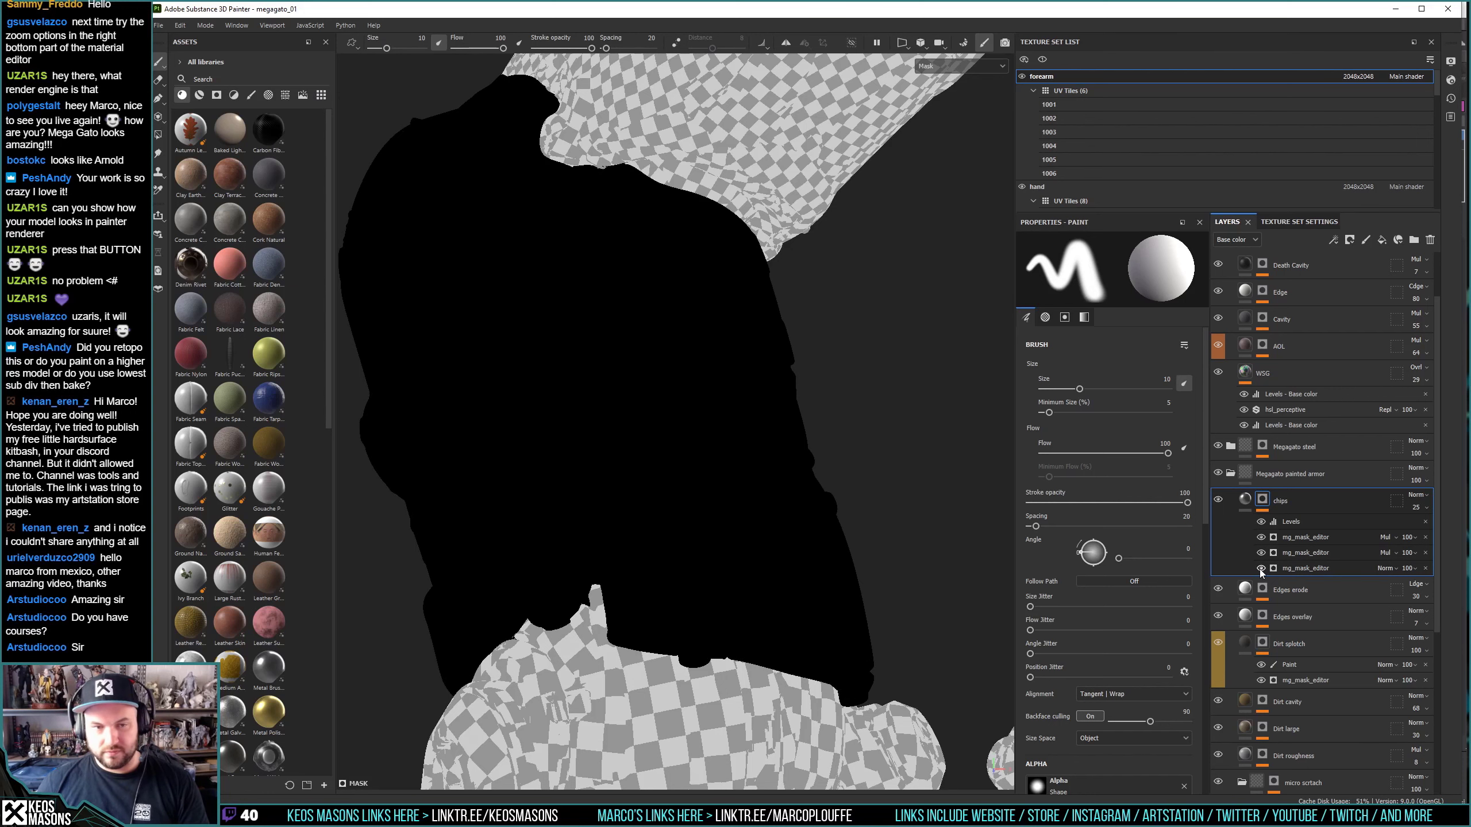
pyautogui.click(1259, 569)
pyautogui.click(1261, 553)
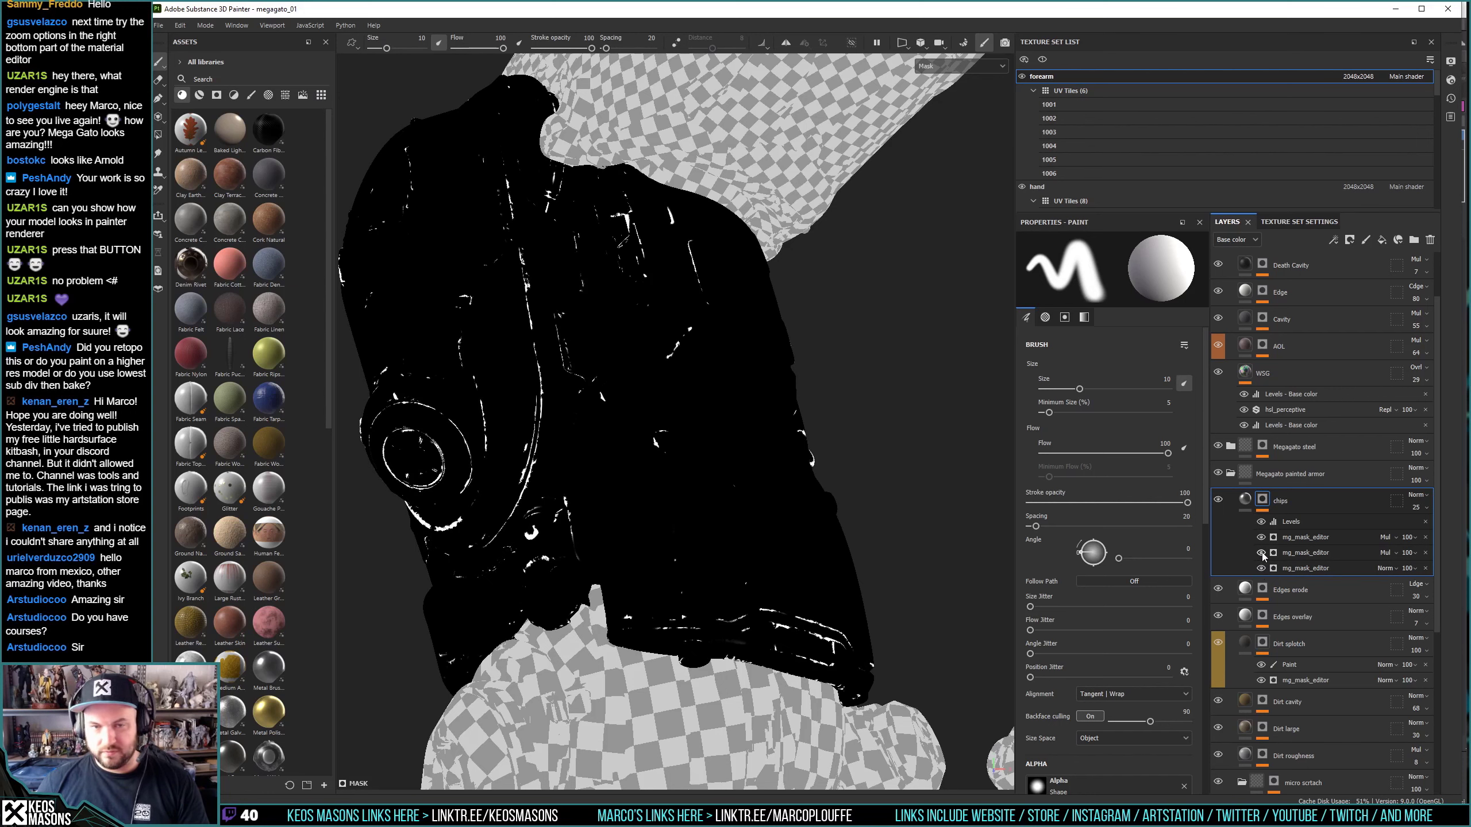
pyautogui.click(1261, 522)
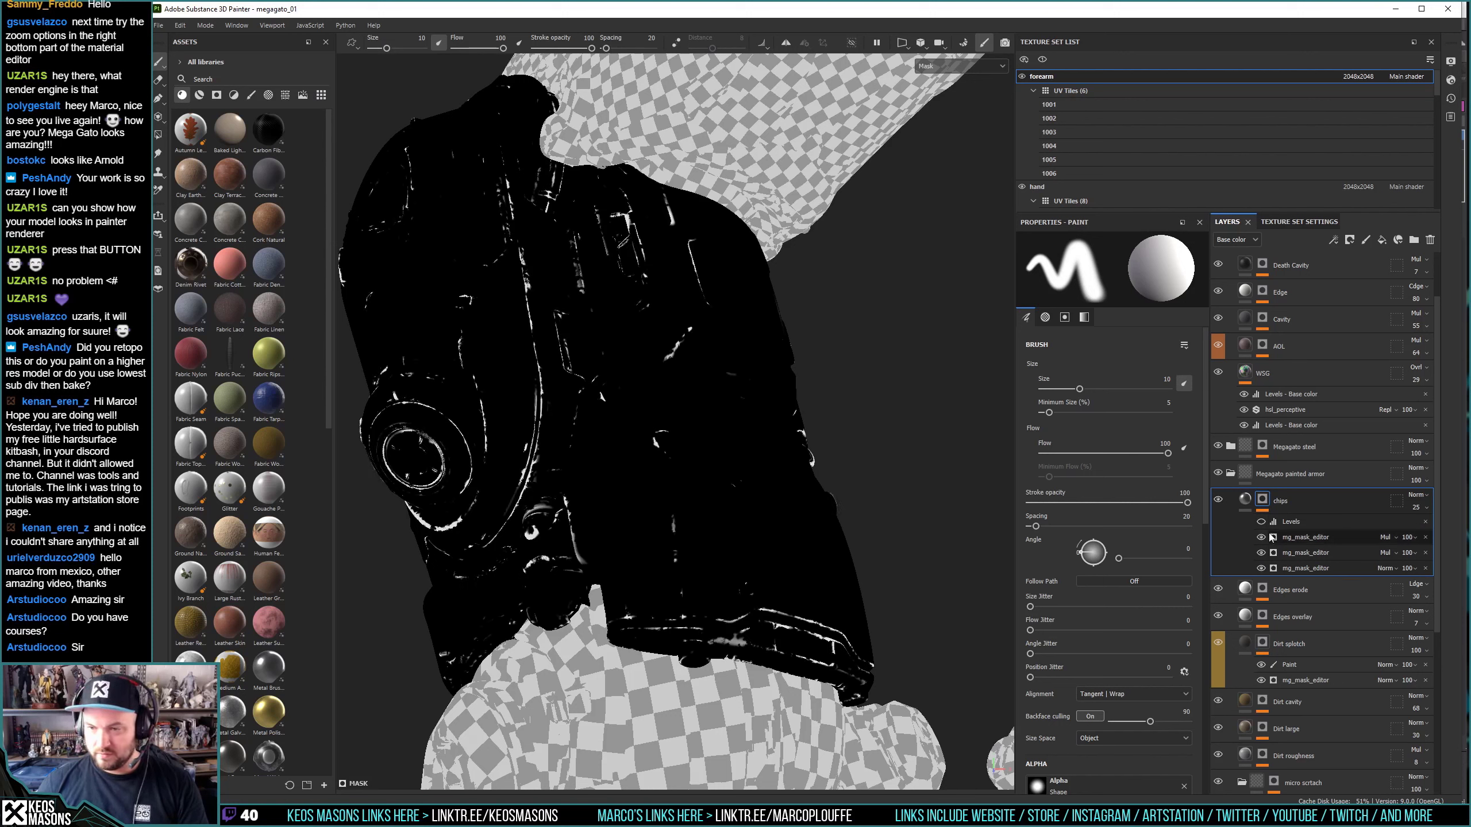
pyautogui.click(1261, 553)
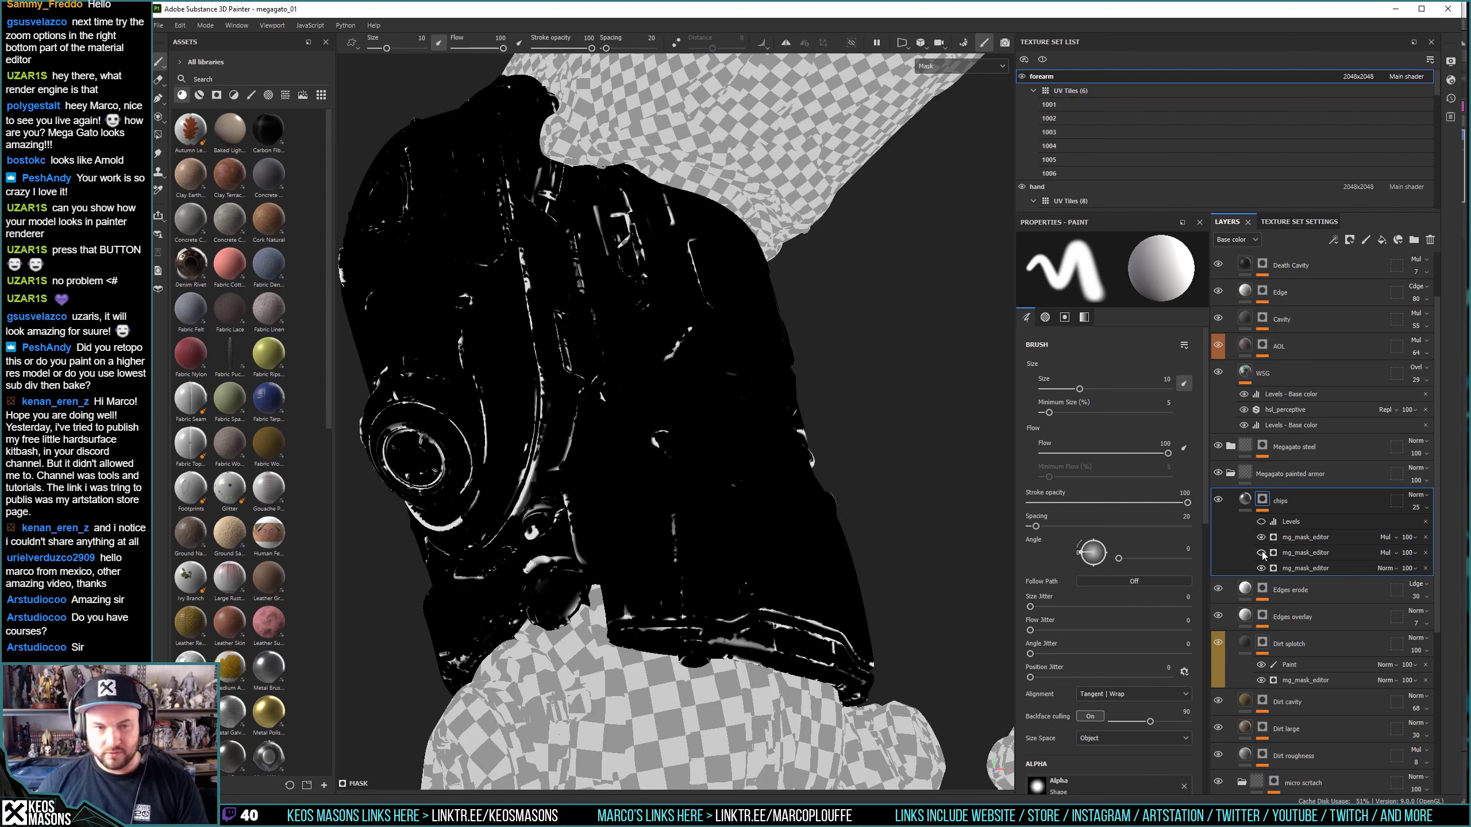
# Set the second chips generator's Global Balance to 0.81 and return to Material view.
pyautogui.click(1318, 554)
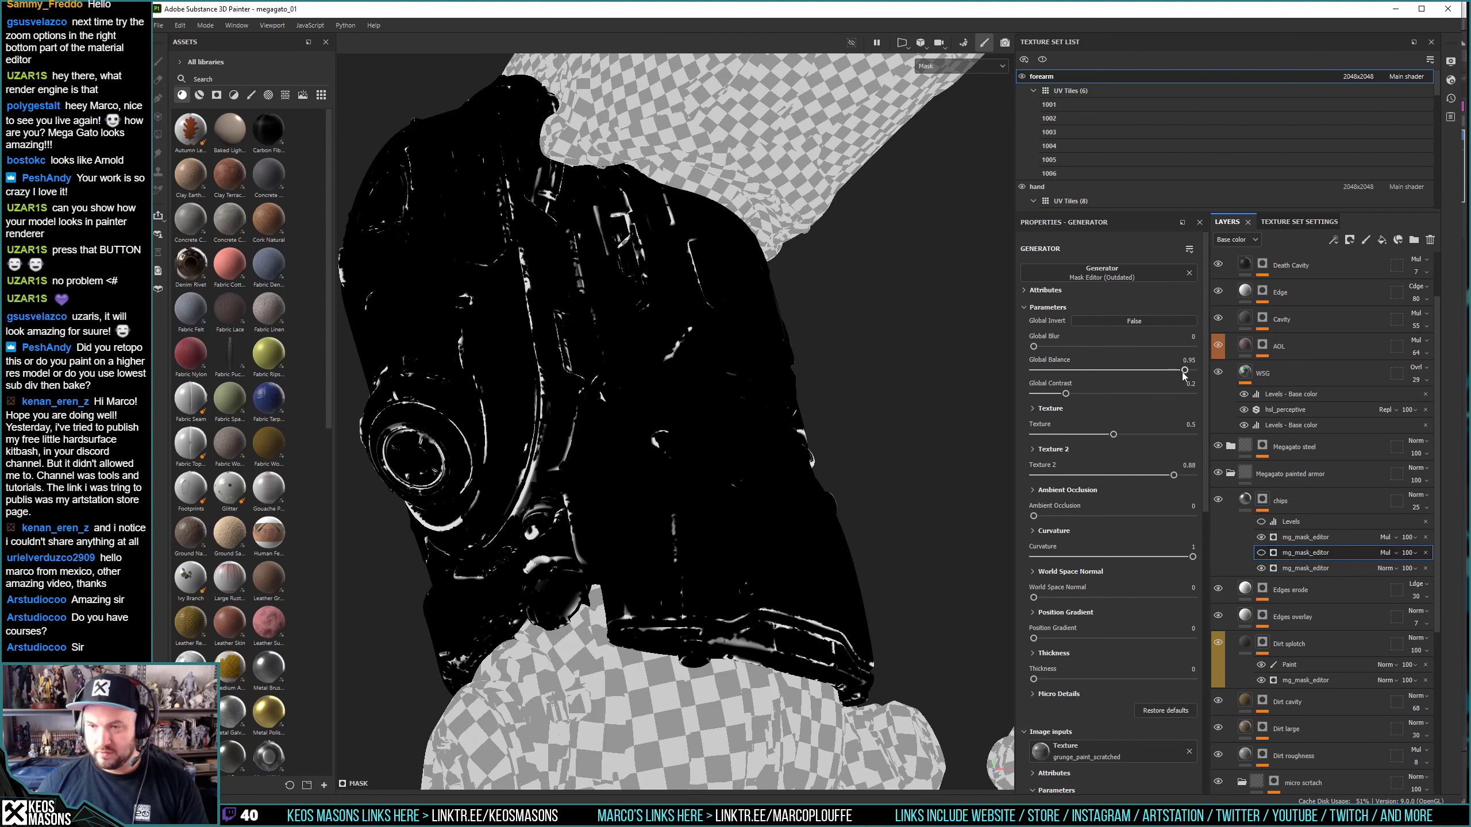
pyautogui.moveTo(1183, 369); pyautogui.dragTo(1169, 369)
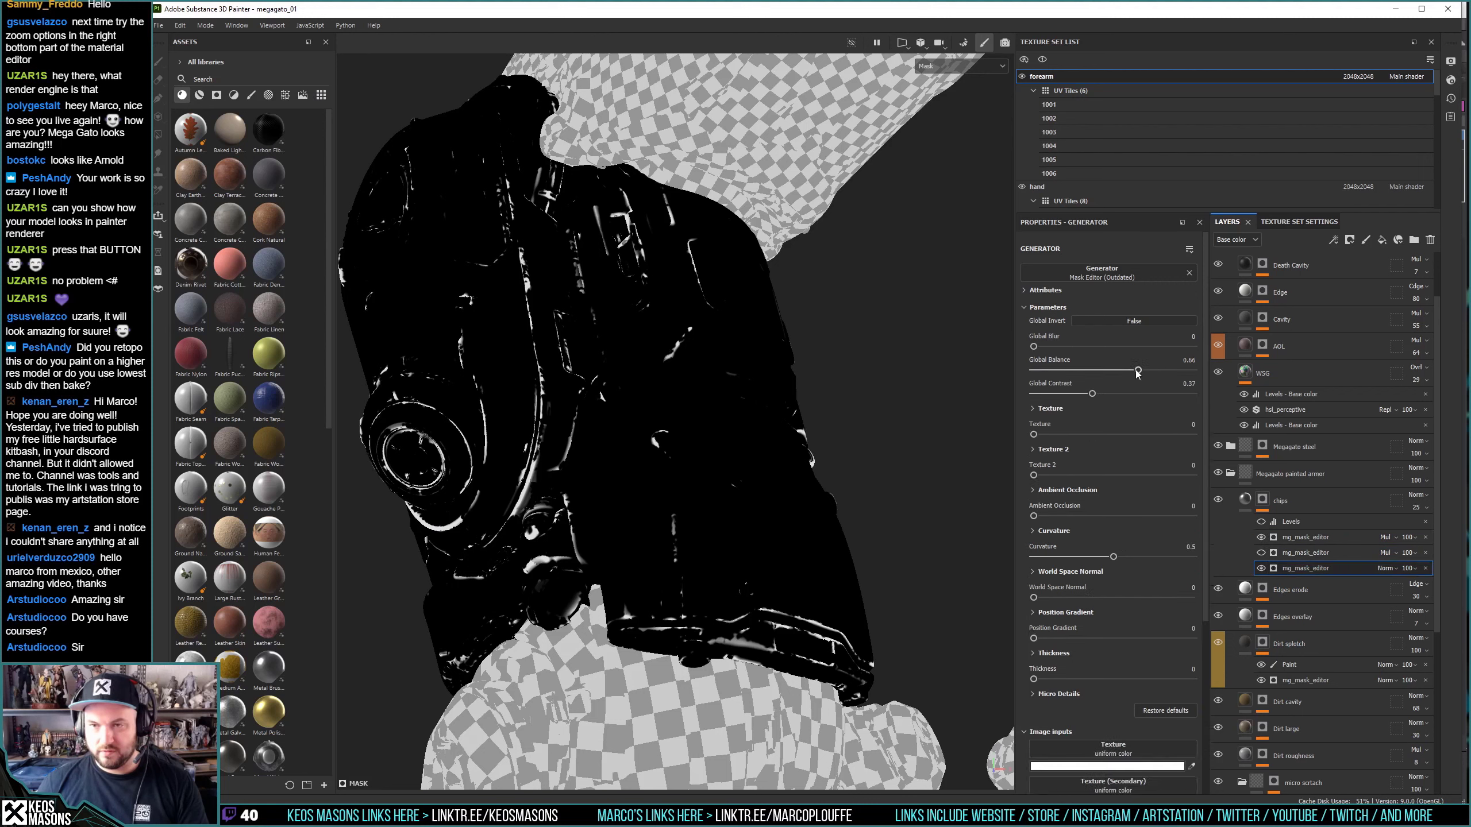
pyautogui.moveTo(1145, 370); pyautogui.dragTo(1163, 369)
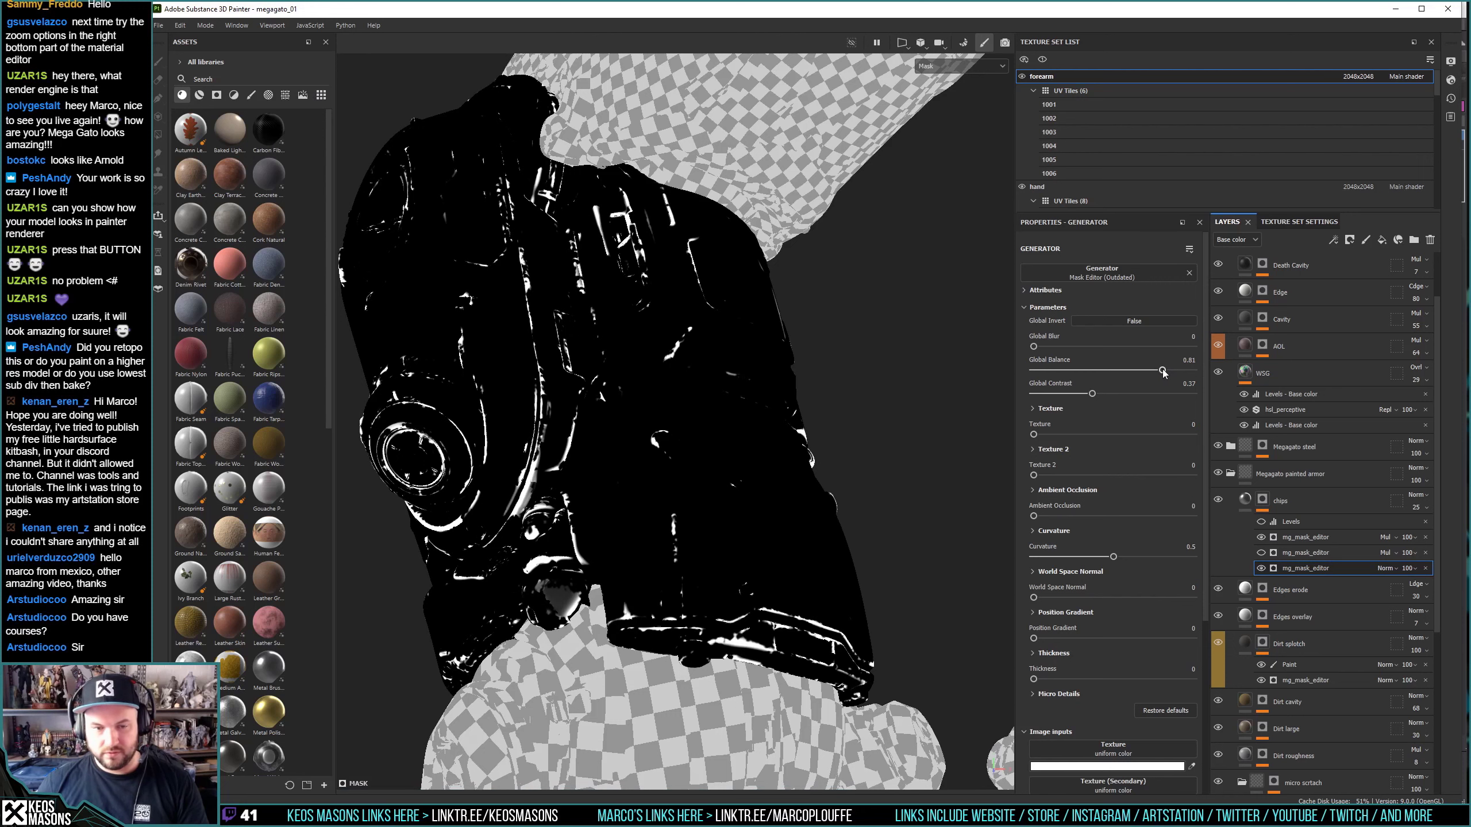
pyautogui.press('m')
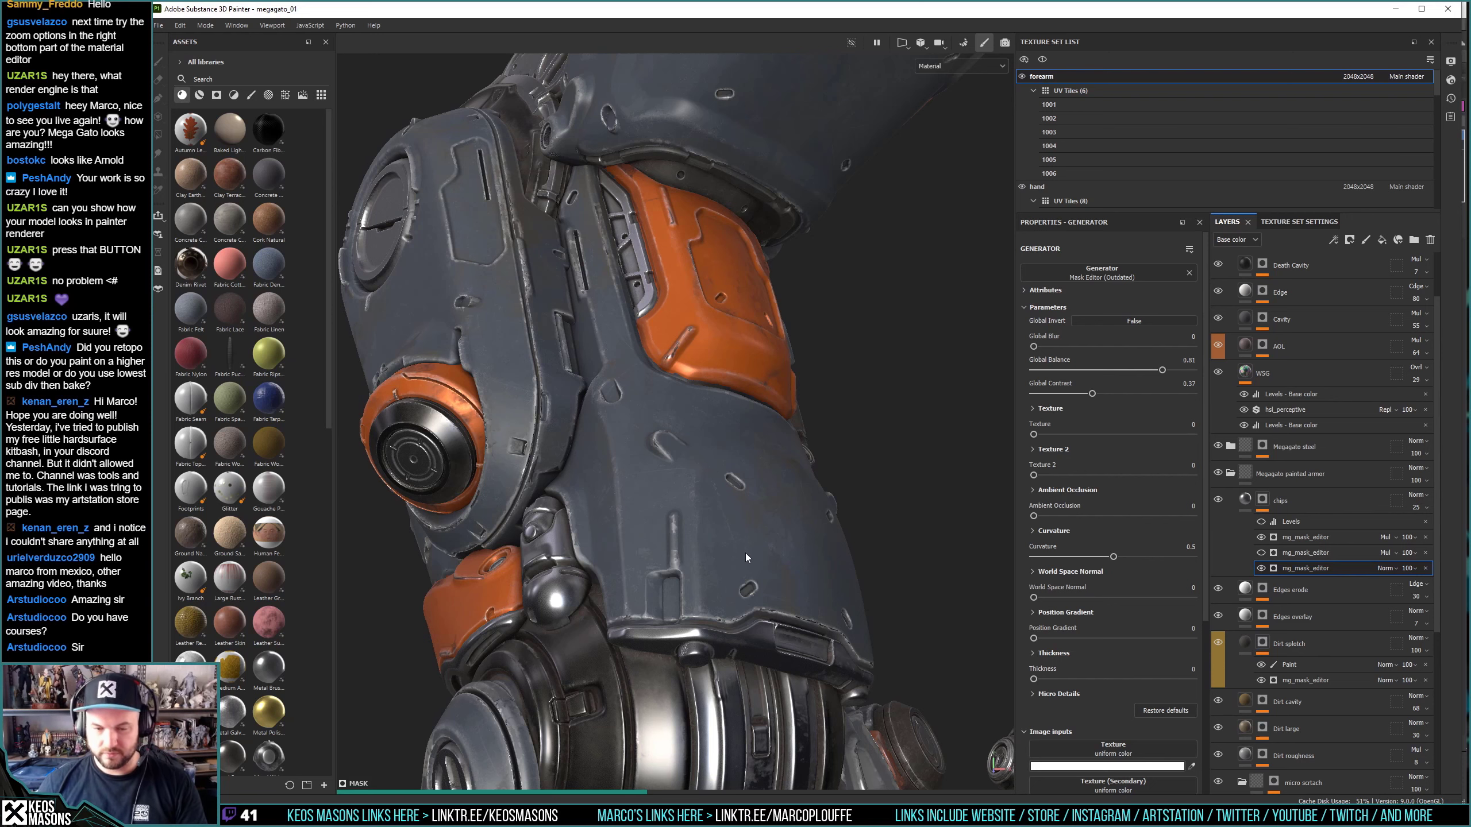
pyautogui.hotkey('alt', 'Tab')
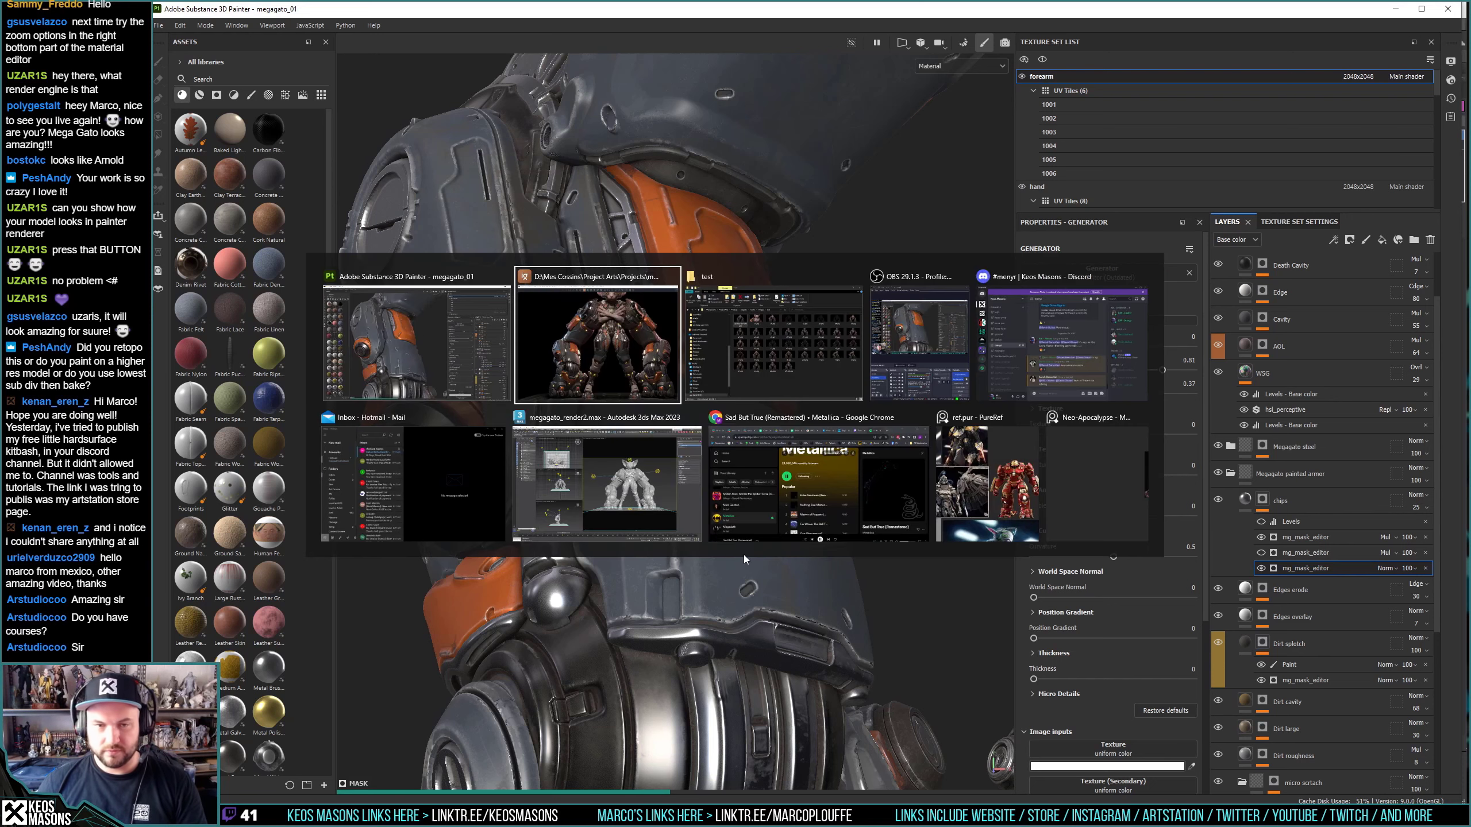
pyautogui.click(613, 328)
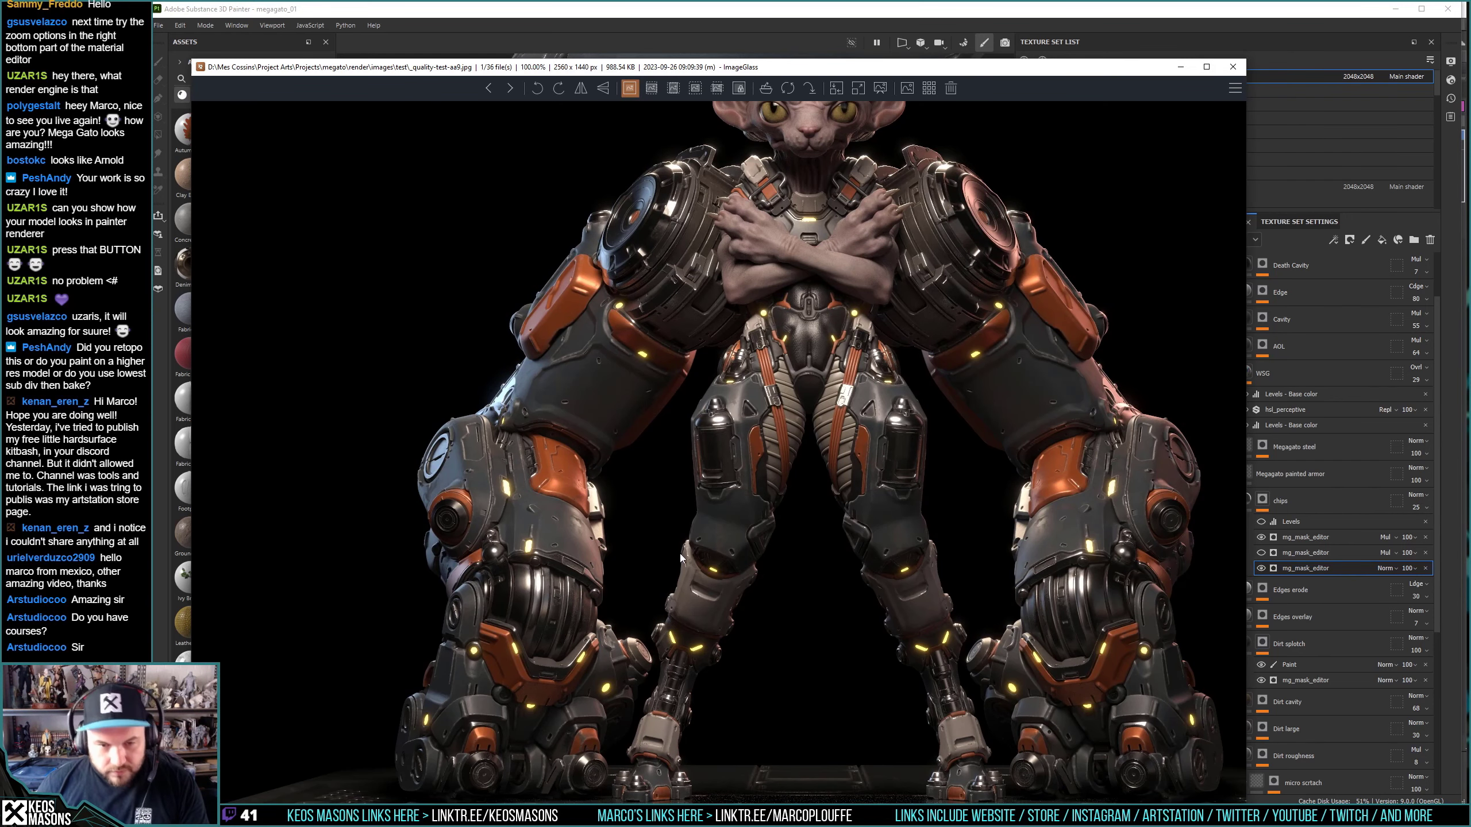
pyautogui.click(692, 17)
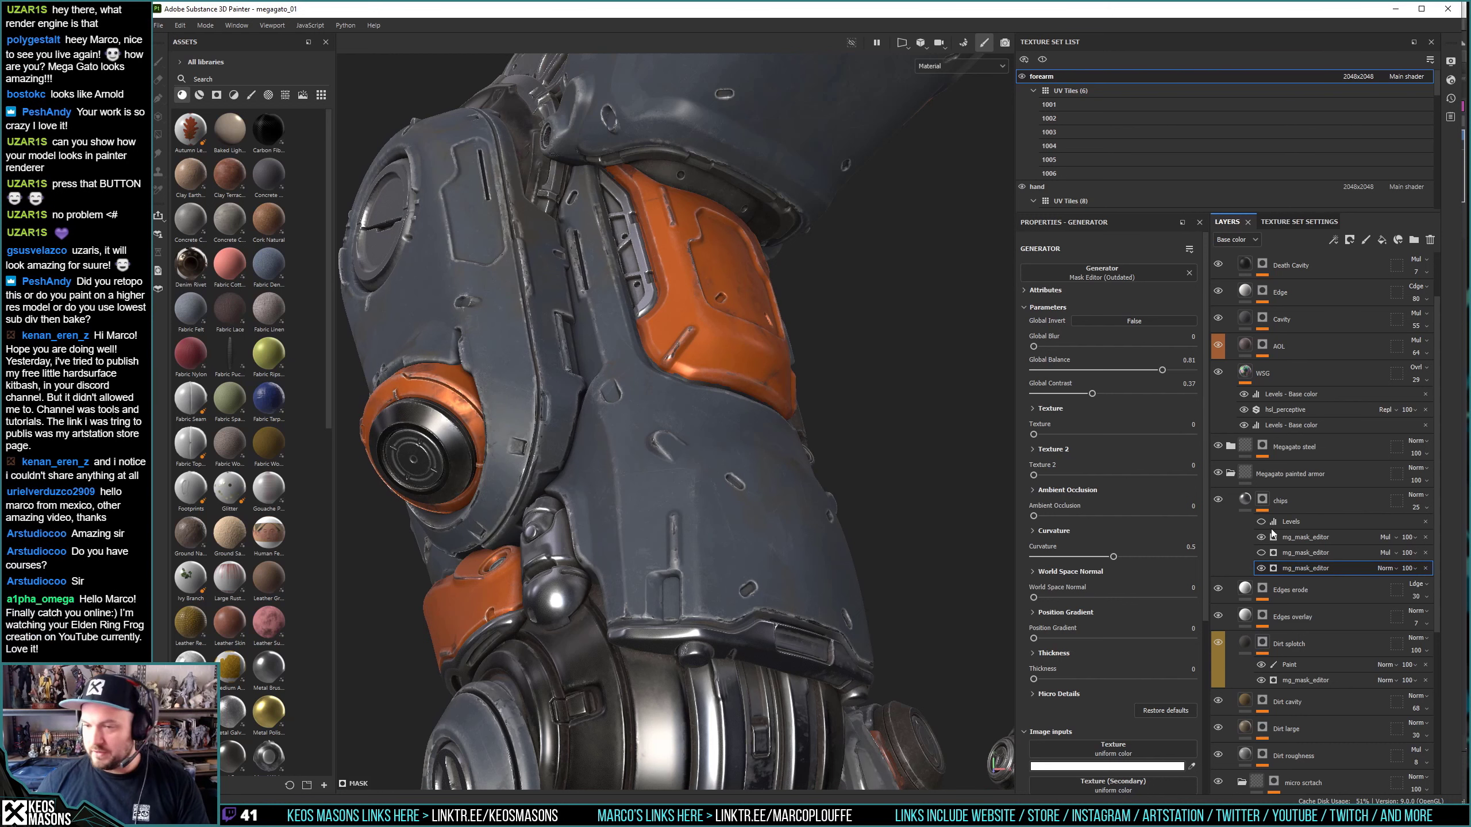
# Hide the second chips generator, add a Levels effect with midtone 0.721, then view the material.
pyautogui.click(1260, 552)
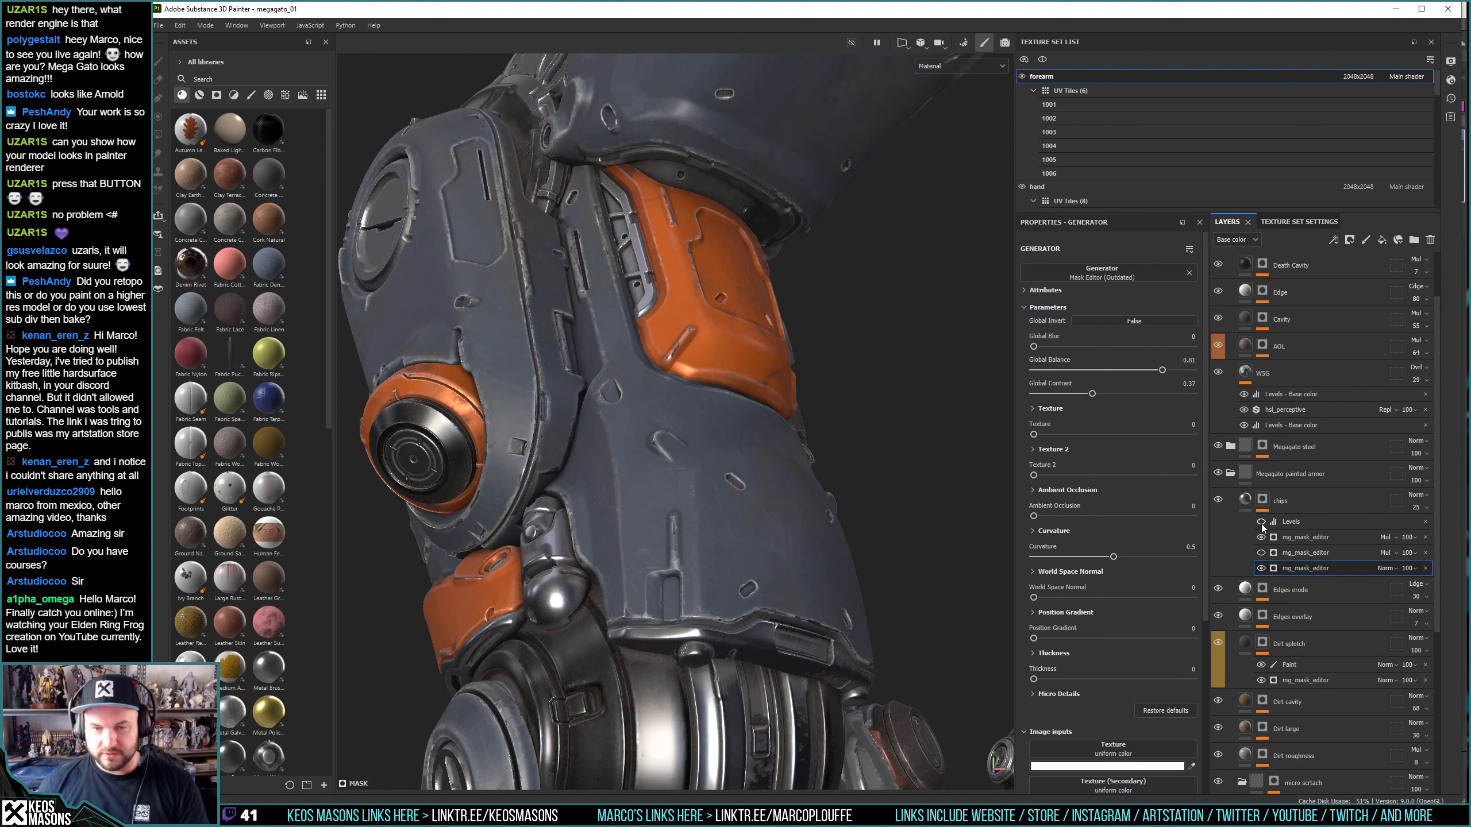
pyautogui.rightClick(1304, 527)
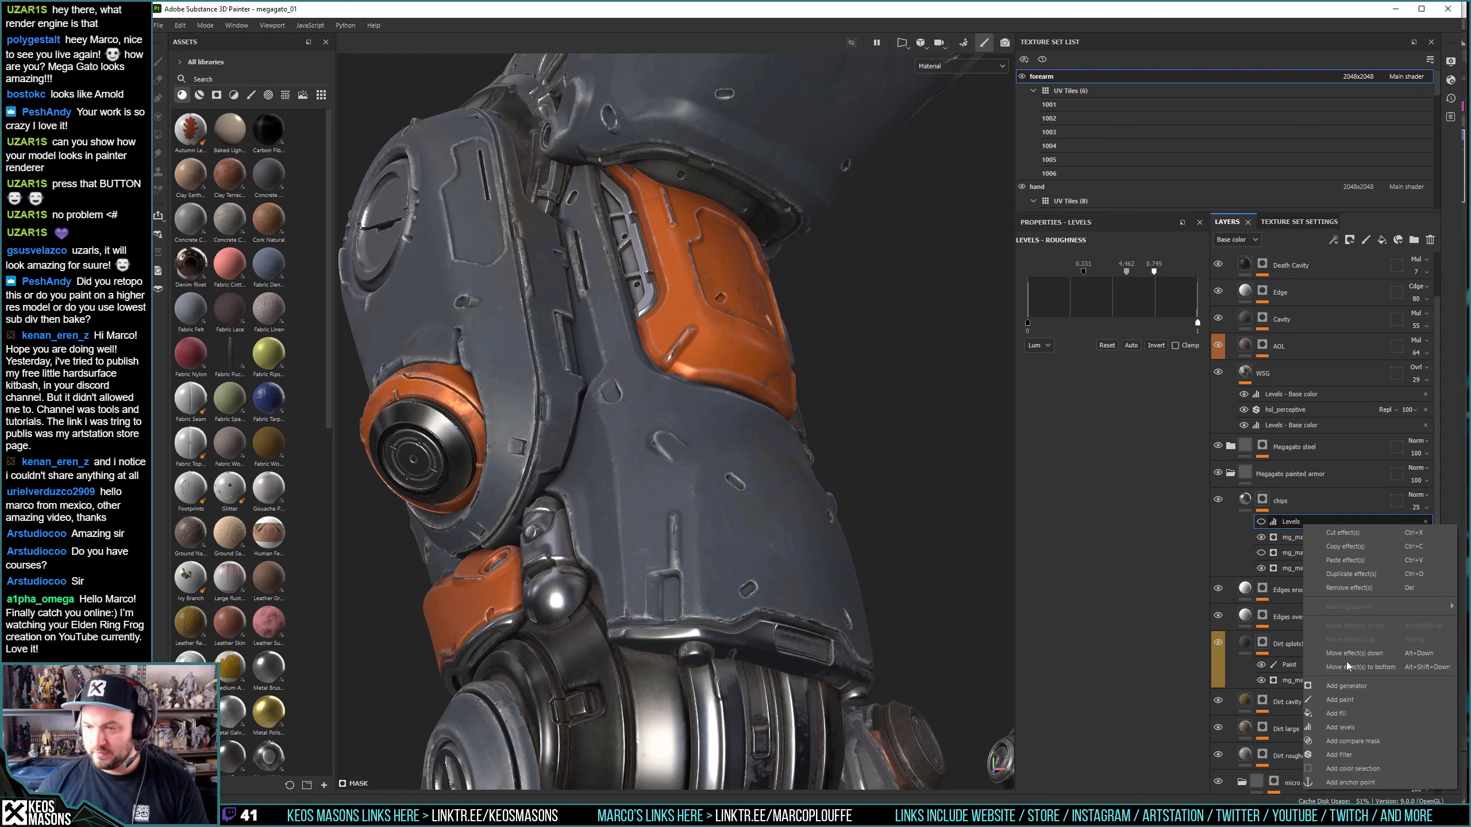
pyautogui.click(1351, 727)
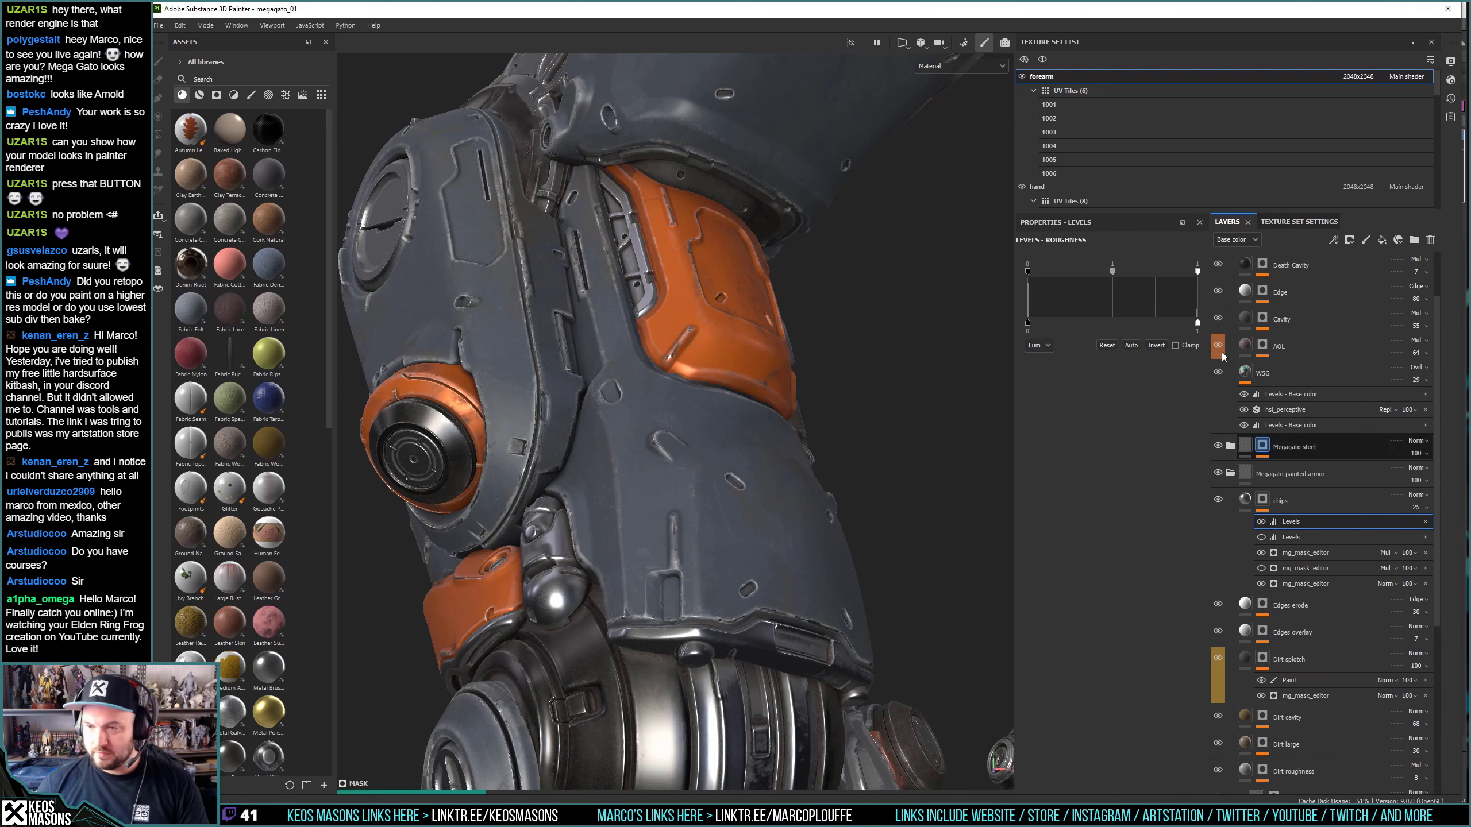
pyautogui.moveTo(1111, 270); pyautogui.dragTo(1087, 271)
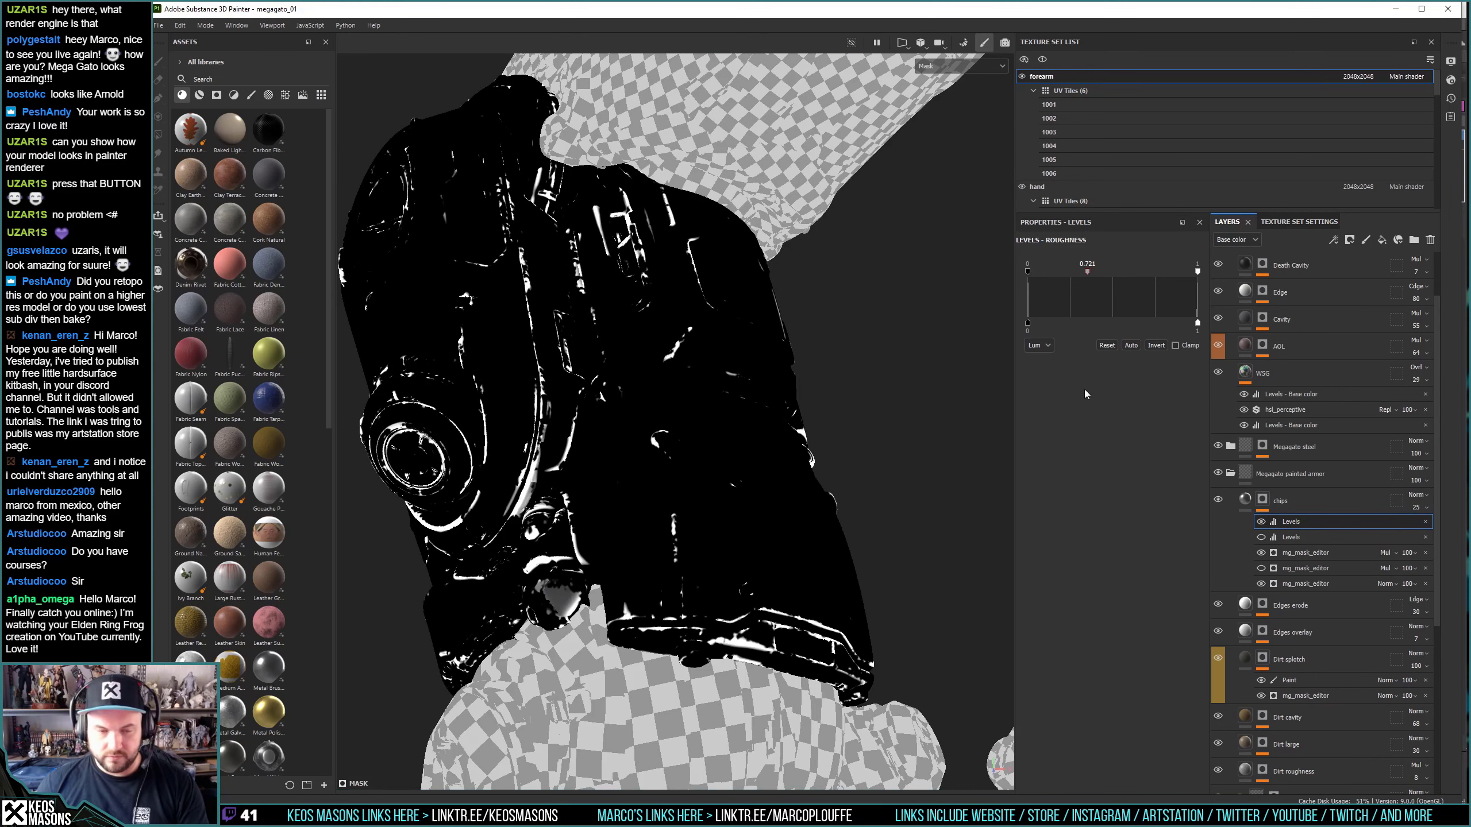
pyautogui.press('m')
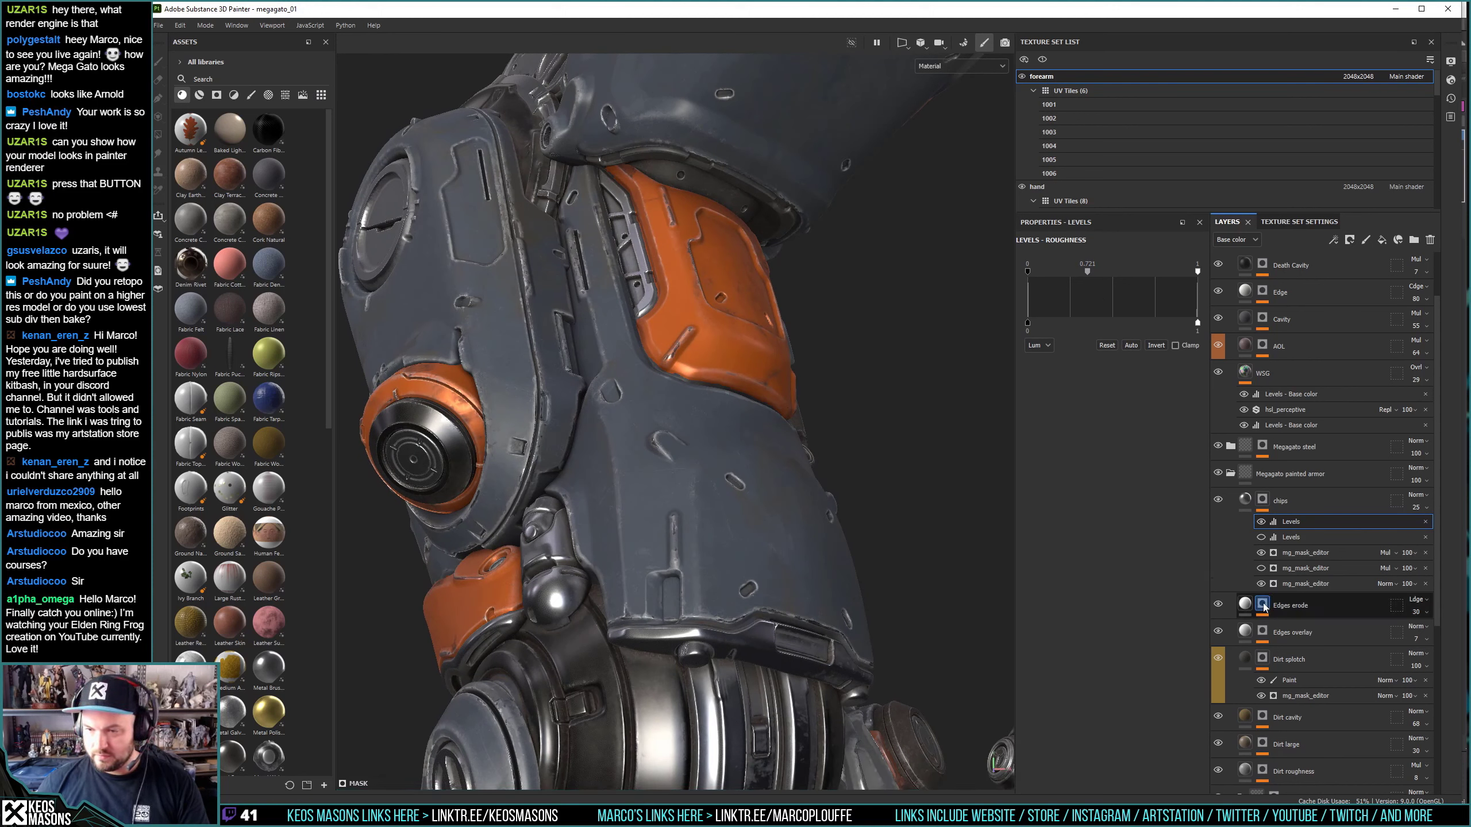
# Add a Levels effect to the Edges erode generator and tune its midtone to about 0.77.
pyautogui.click(1264, 606)
pyautogui.press('m')
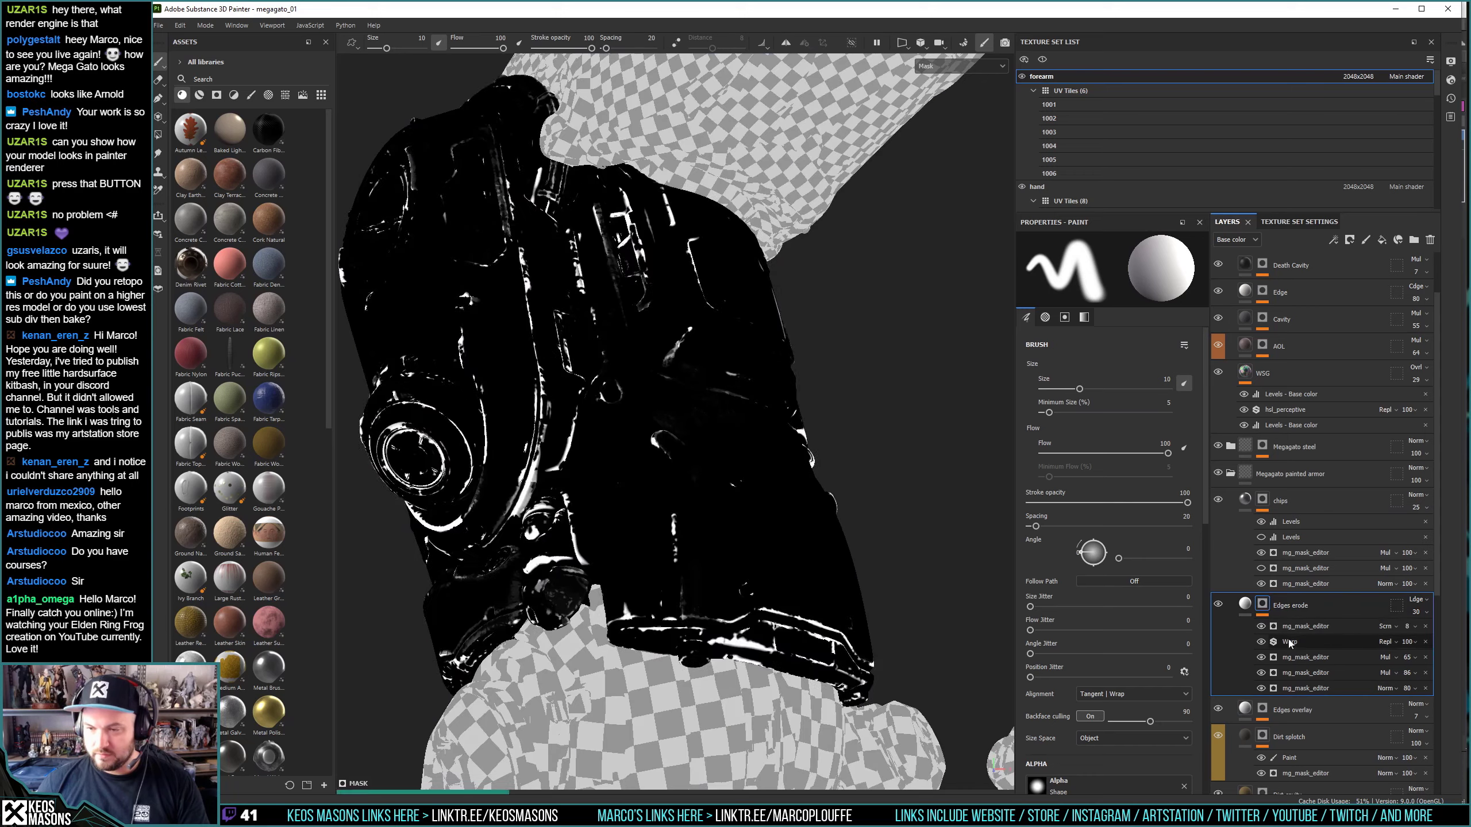
pyautogui.click(1302, 630)
pyautogui.rightClick(1303, 630)
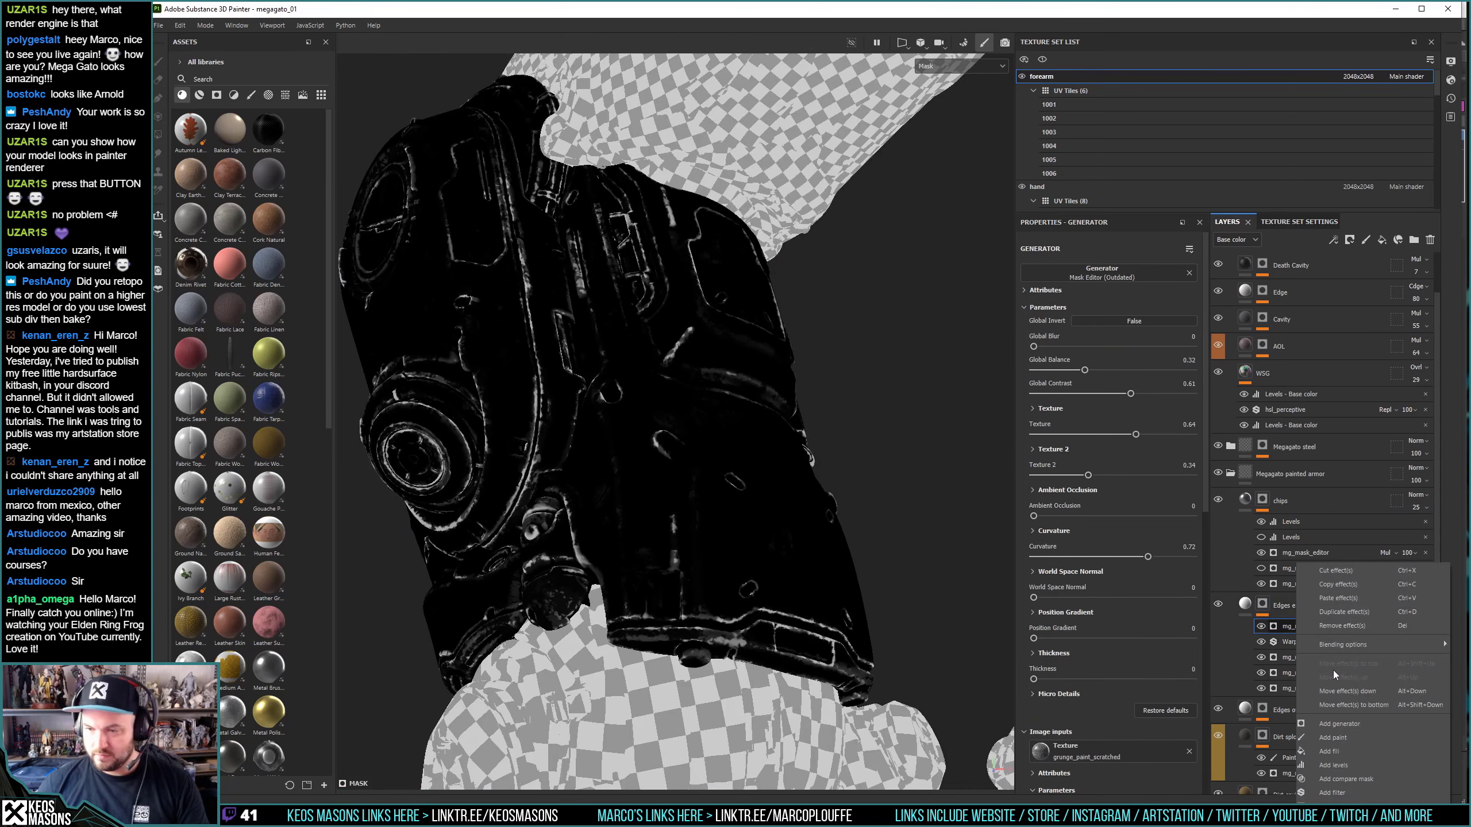
pyautogui.click(1342, 766)
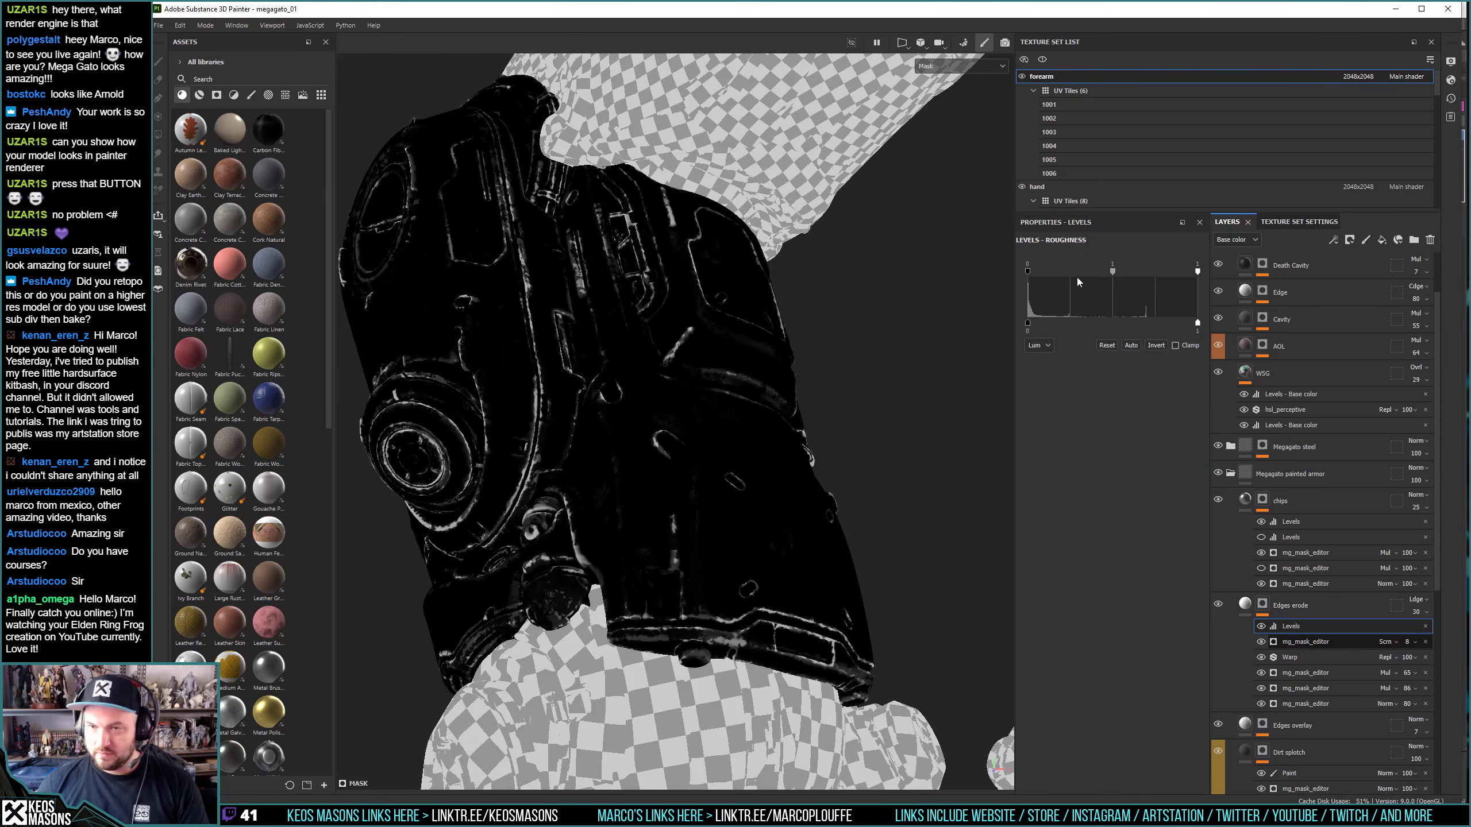
pyautogui.moveTo(1109, 273)
pyautogui.mouseDown()
pyautogui.moveTo(1052, 271)
pyautogui.moveTo(1067, 271)
pyautogui.mouseUp()
pyautogui.press('m')
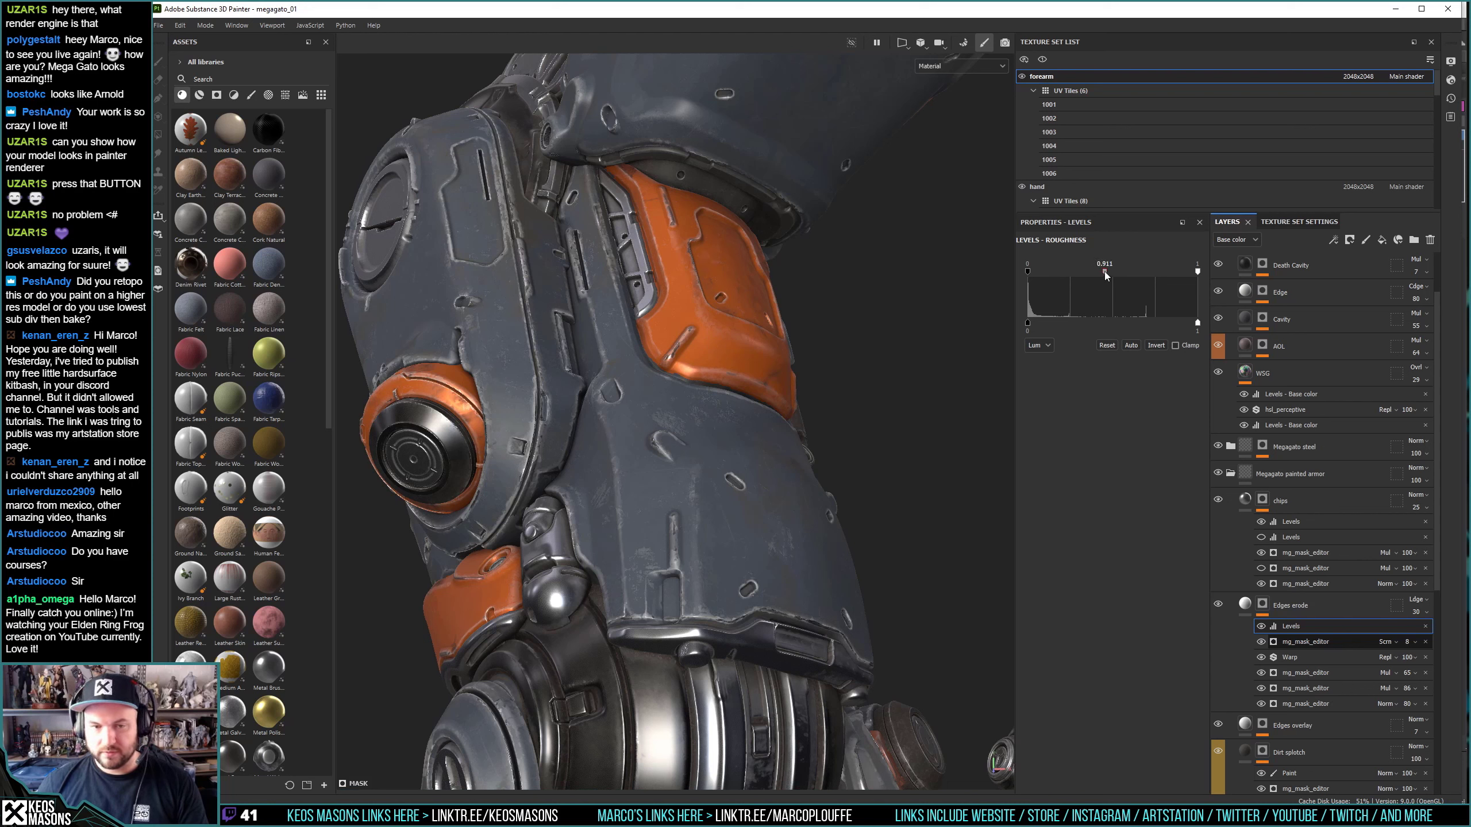
pyautogui.moveTo(1094, 276); pyautogui.dragTo(1092, 276)
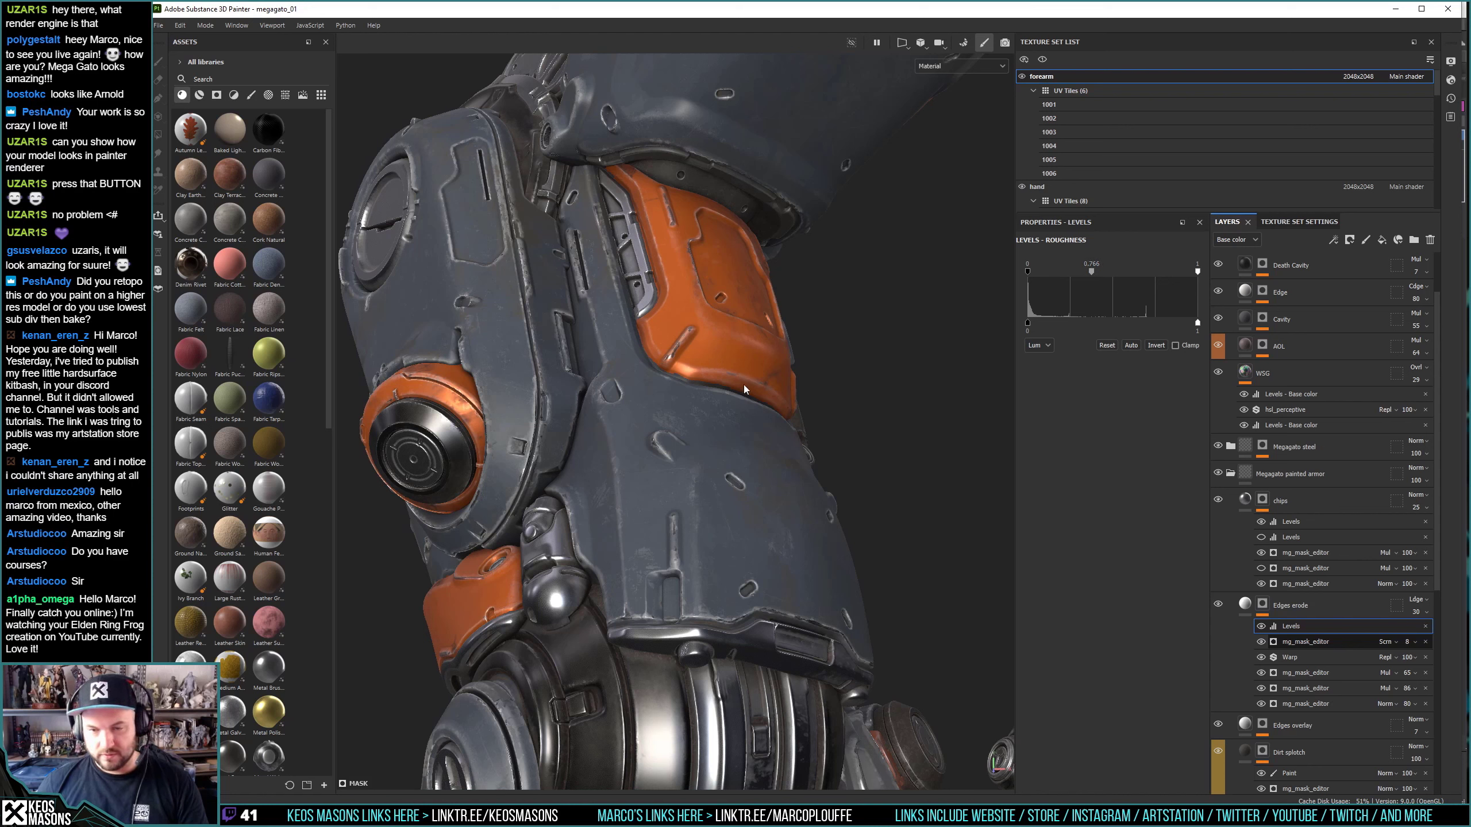
pyautogui.scroll(-4, 1272, 619)
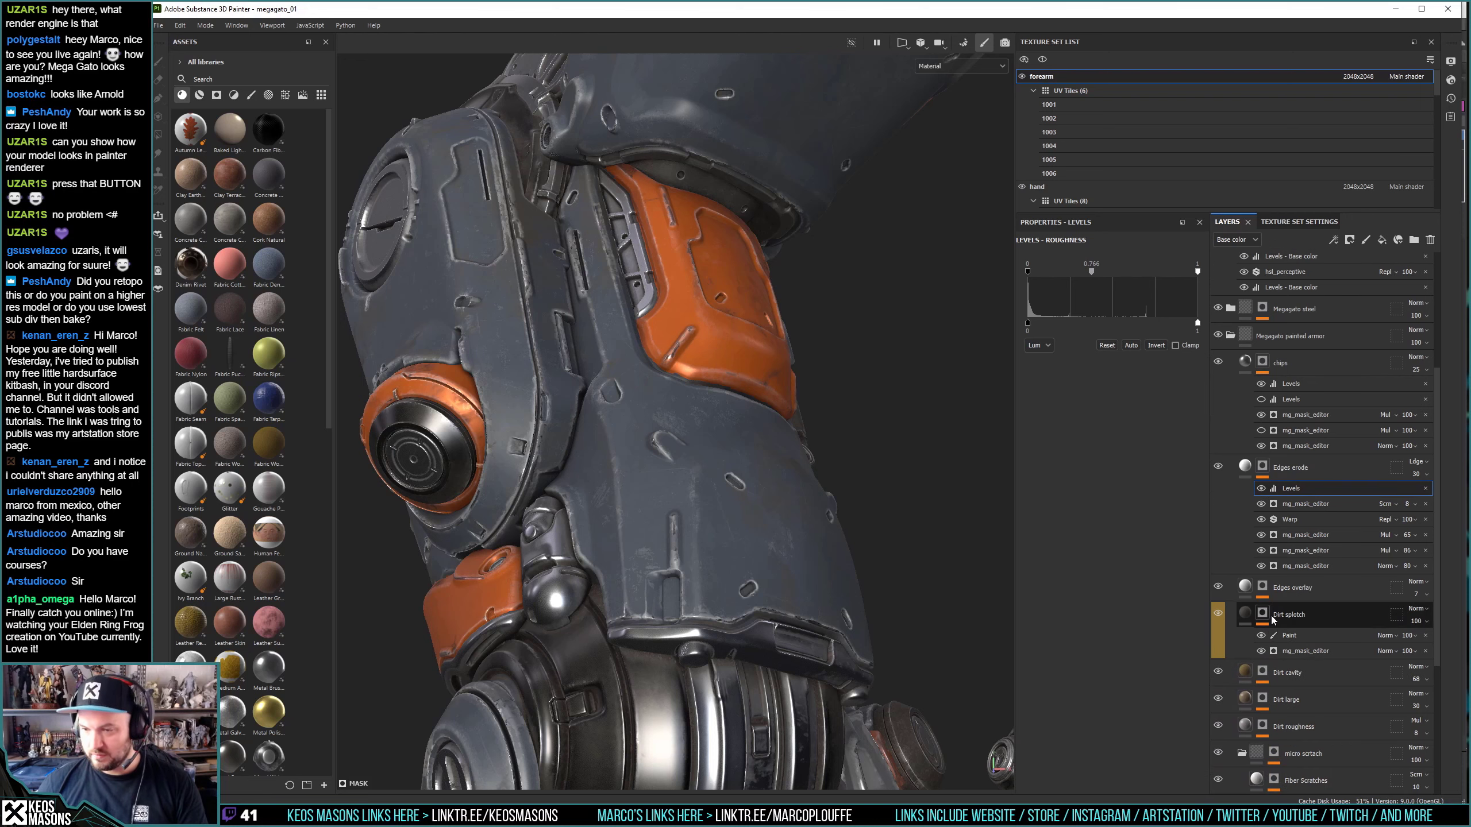
# Add a Sharpen filter to the Dirt splotch mask's paint effect.
pyautogui.click(1262, 615)
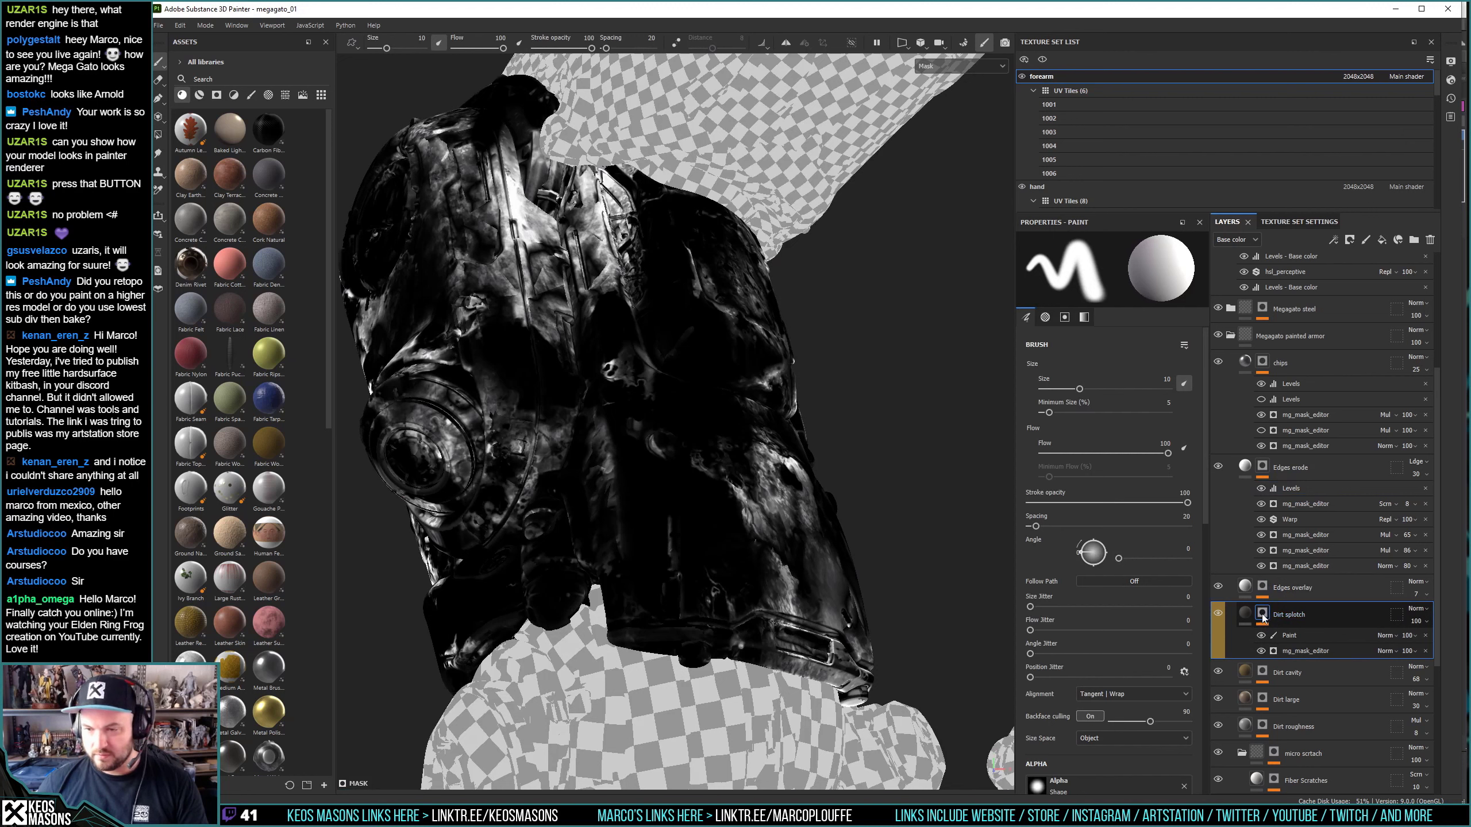
pyautogui.click(1289, 635)
pyautogui.rightClick(1298, 636)
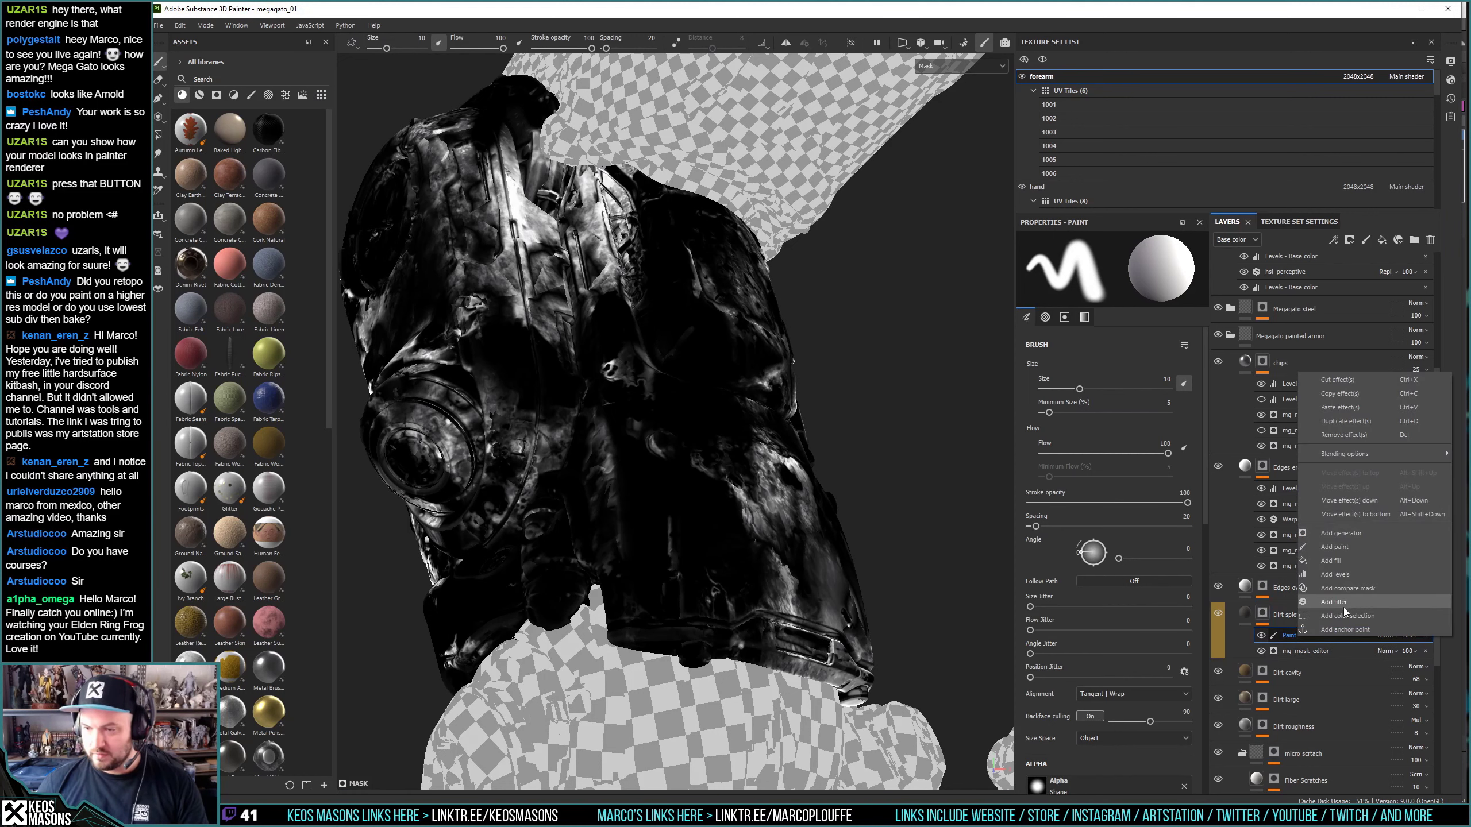
pyautogui.click(1356, 602)
pyautogui.click(1112, 272)
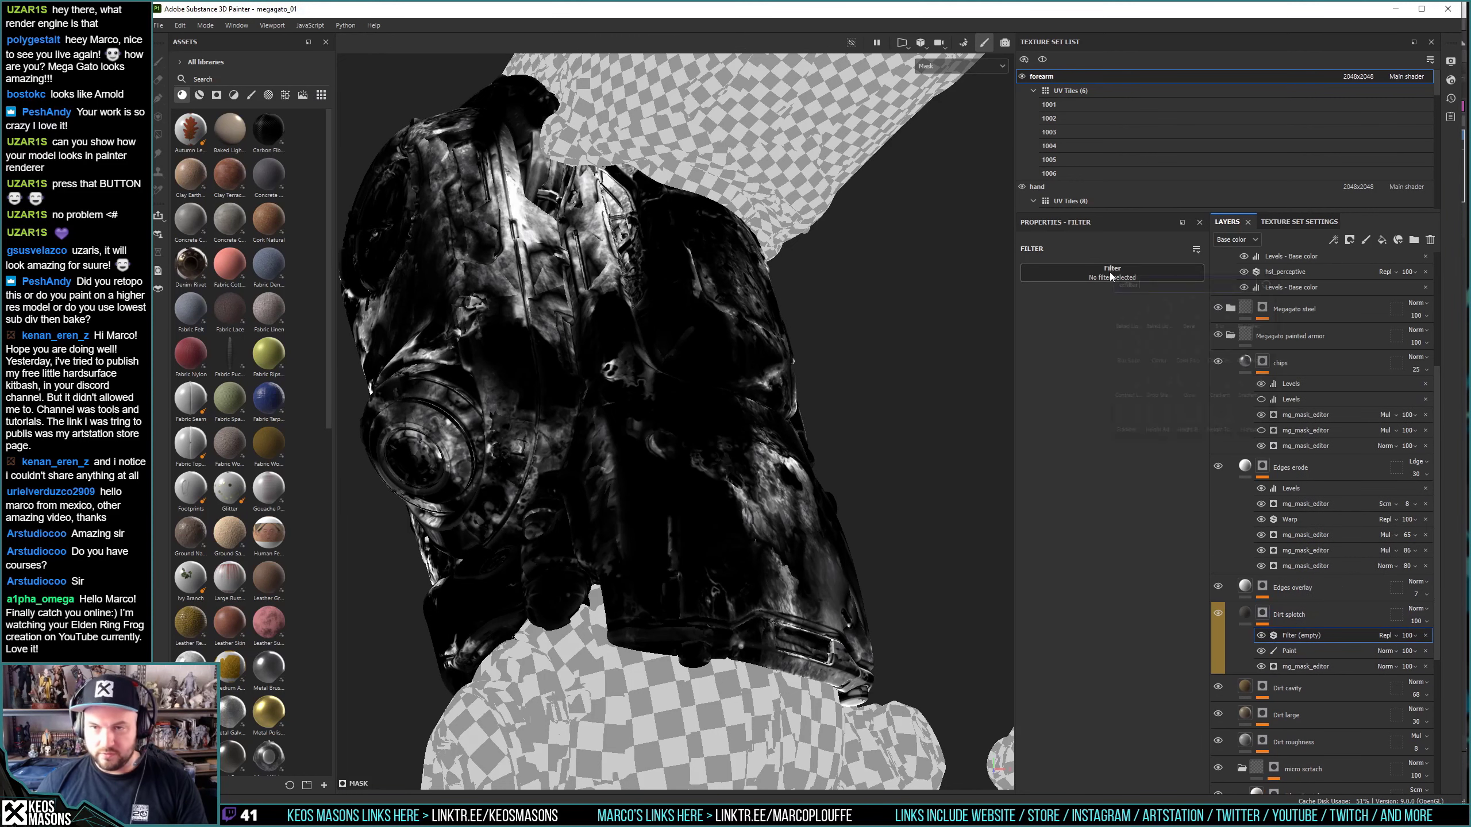
pyautogui.write('sh')
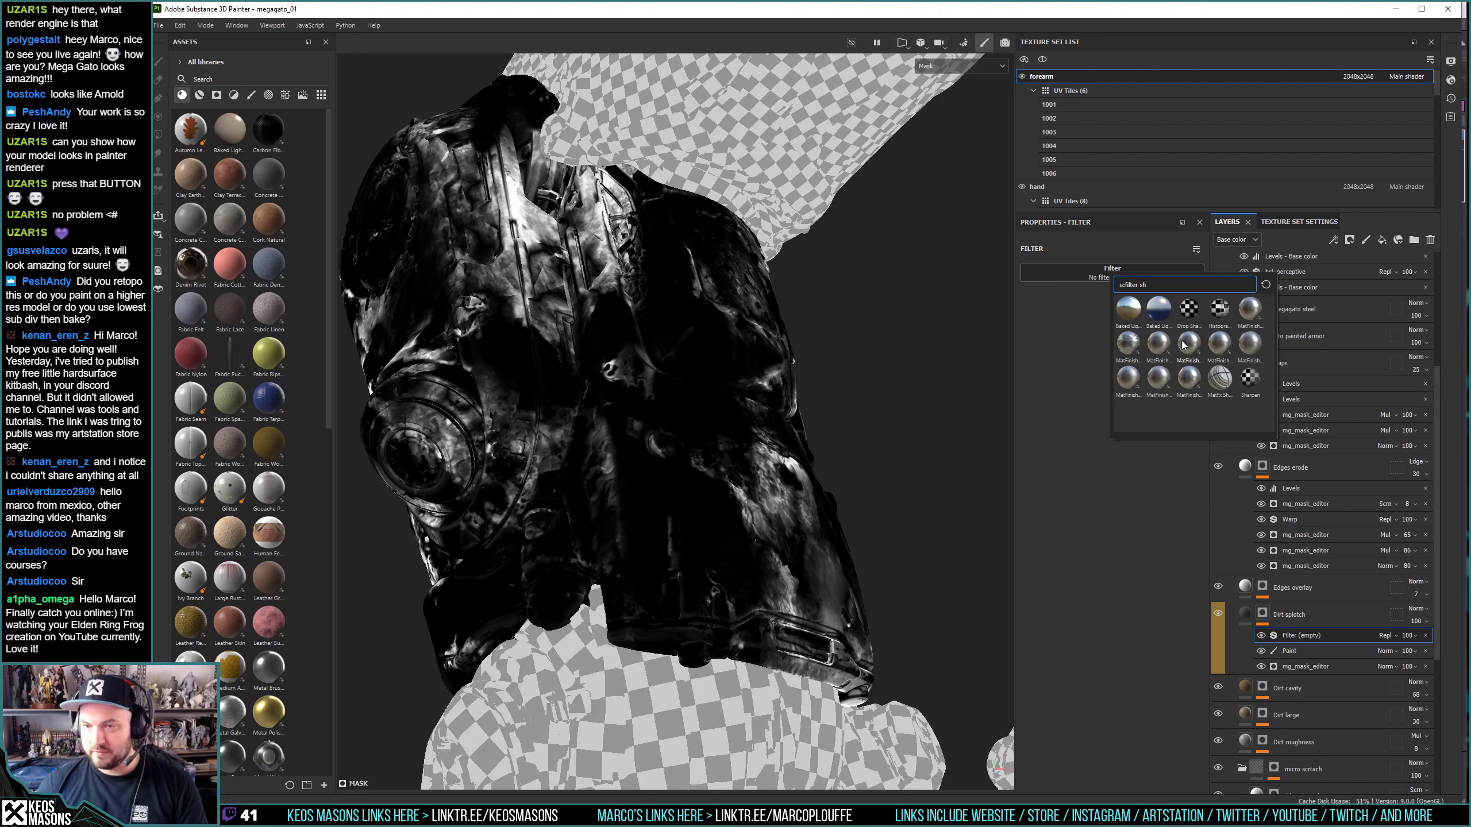
pyautogui.write('a')
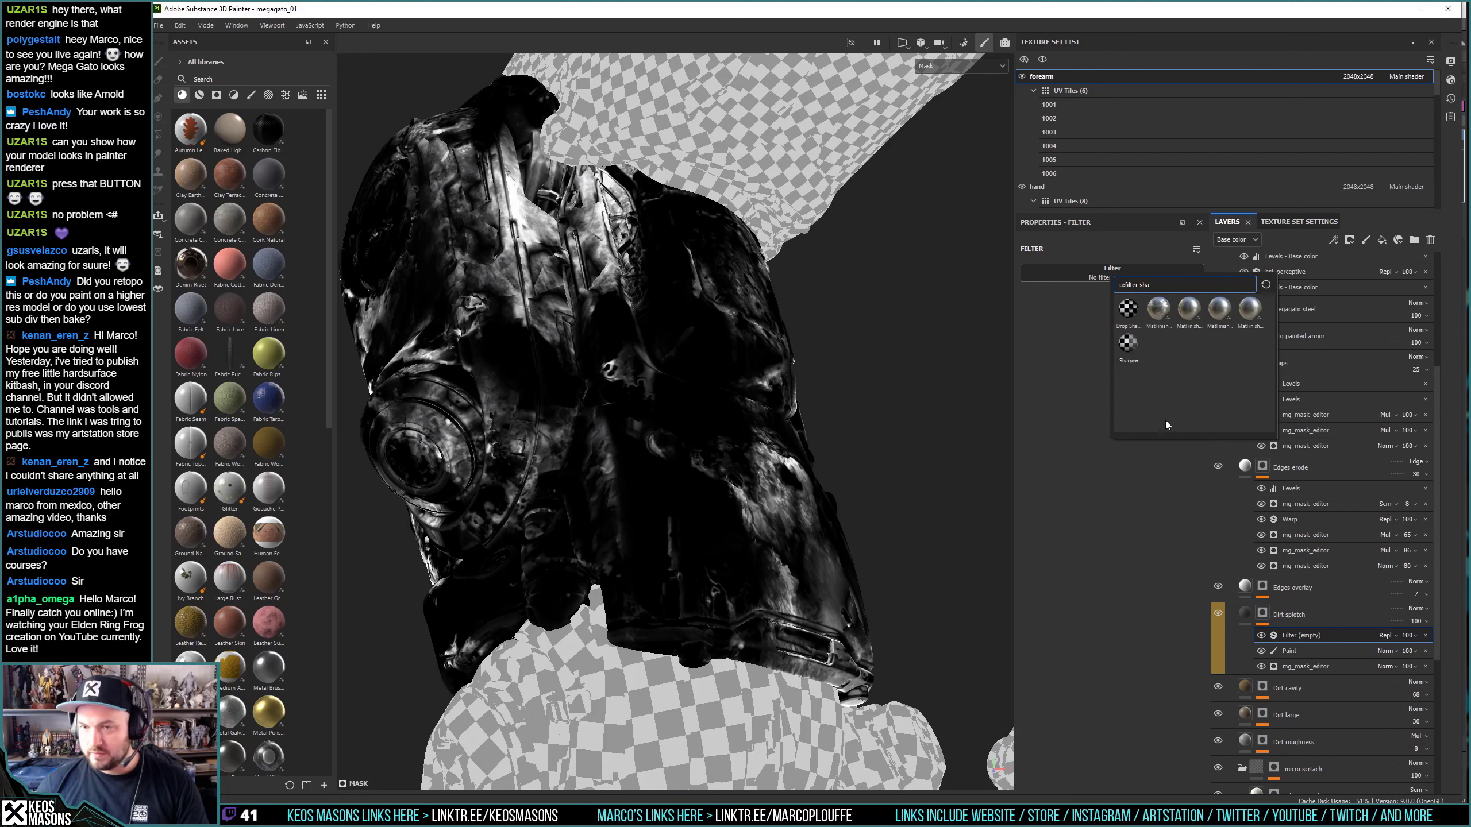
pyautogui.click(1128, 344)
# View the forearm in full material and hide the Sharpen filter to compare.
pyautogui.press('m')
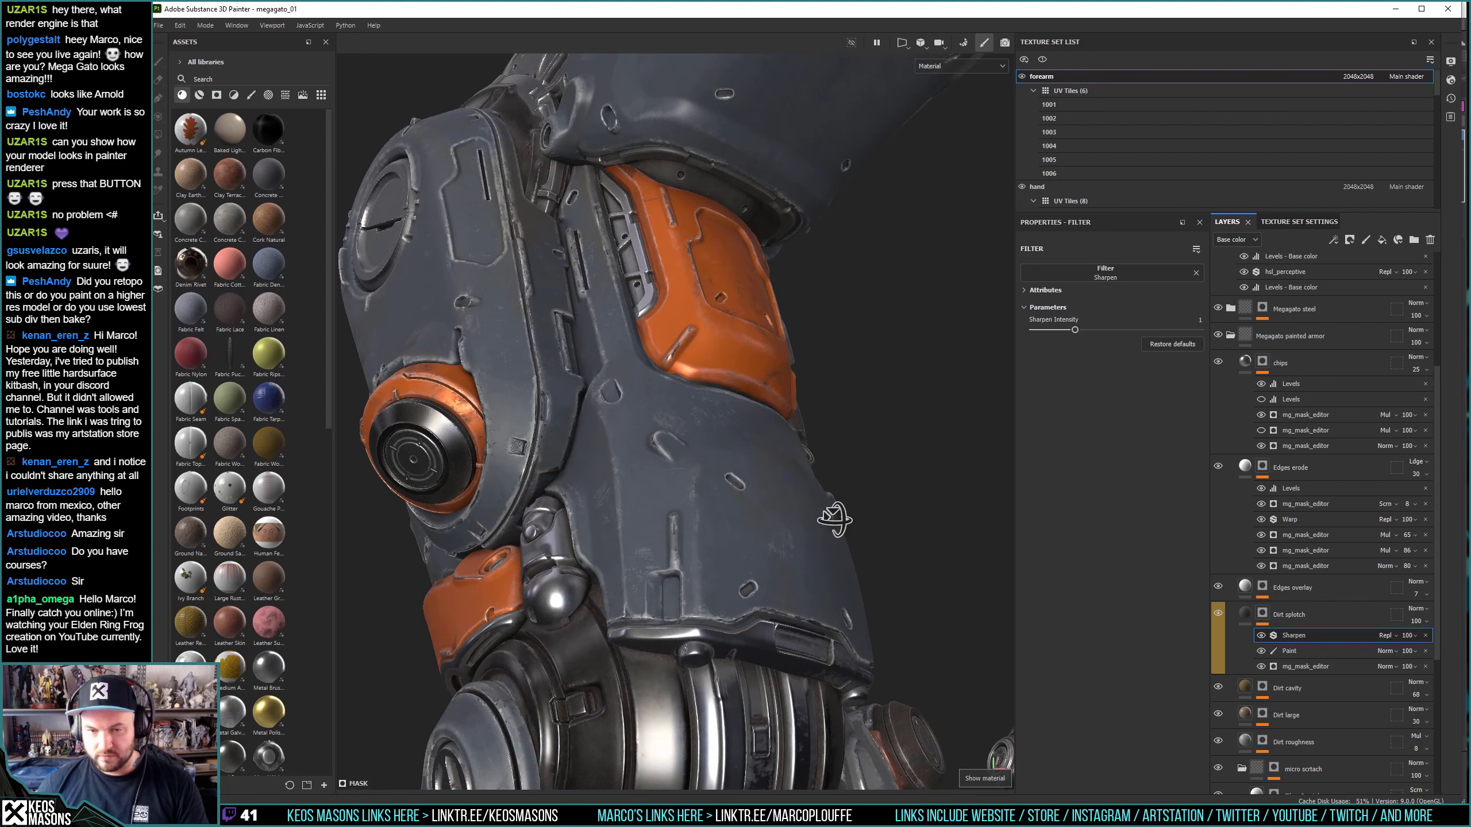
pyautogui.moveTo(732, 581)
pyautogui.keyDown('alt'); pyautogui.mouseDown()
pyautogui.moveTo(829, 526)
pyautogui.moveTo(813, 529)
pyautogui.mouseUp(); pyautogui.keyUp('alt')
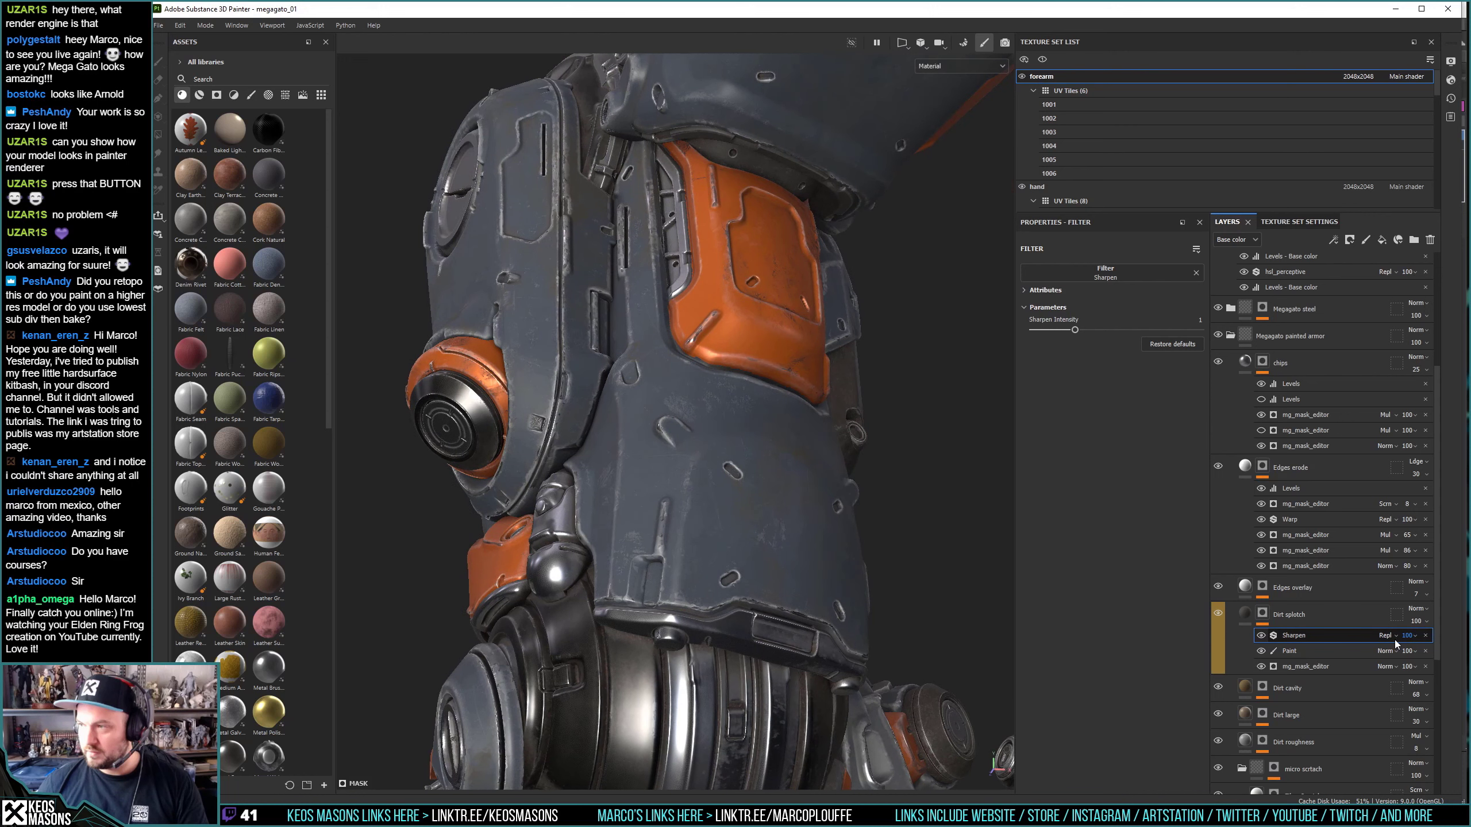
pyautogui.click(1261, 635)
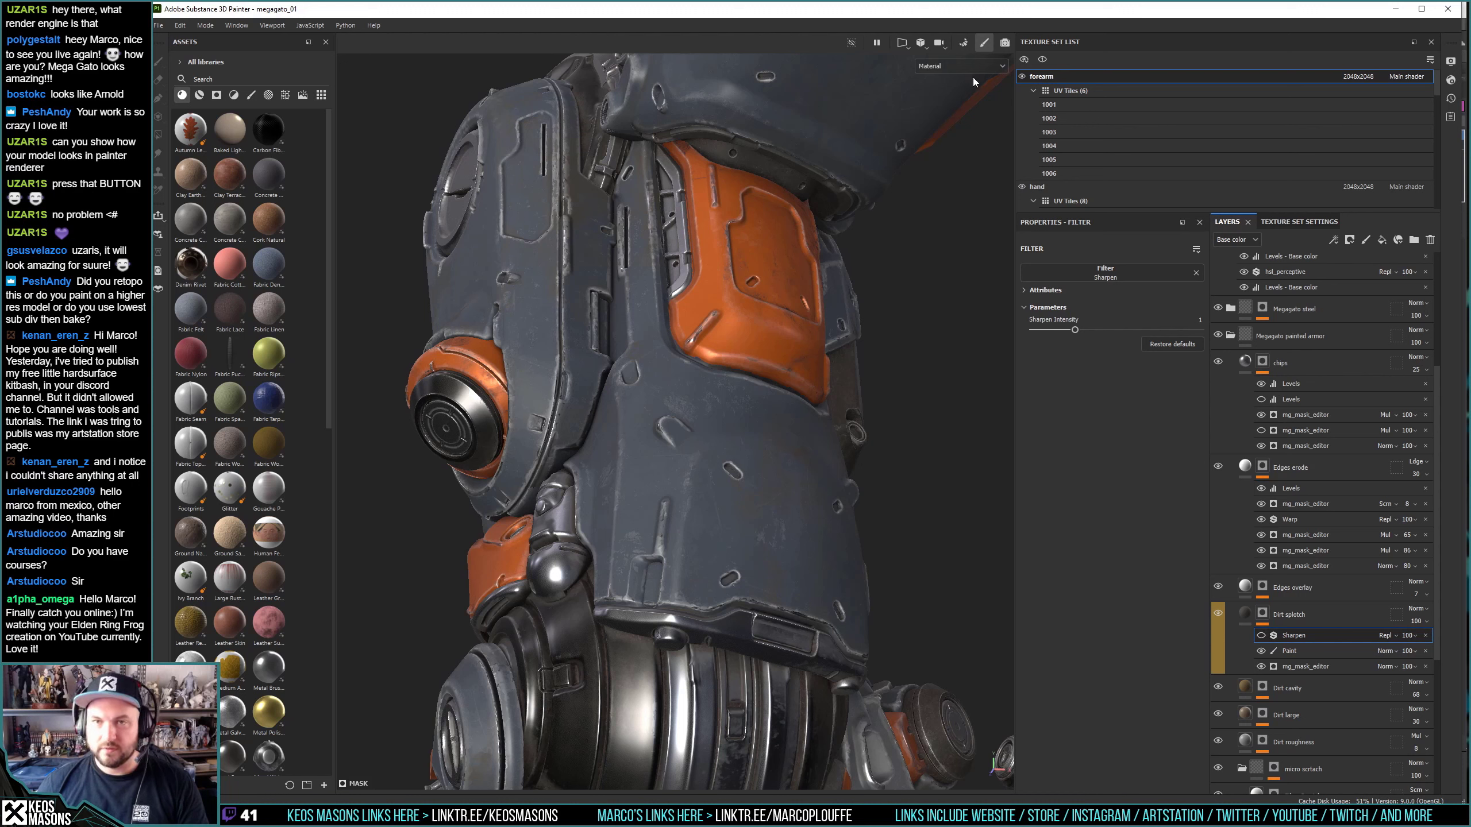
# Delete the Sharpen filter, preview Dirt splotch roughness, and check the reference render.
pyautogui.press('Delete')
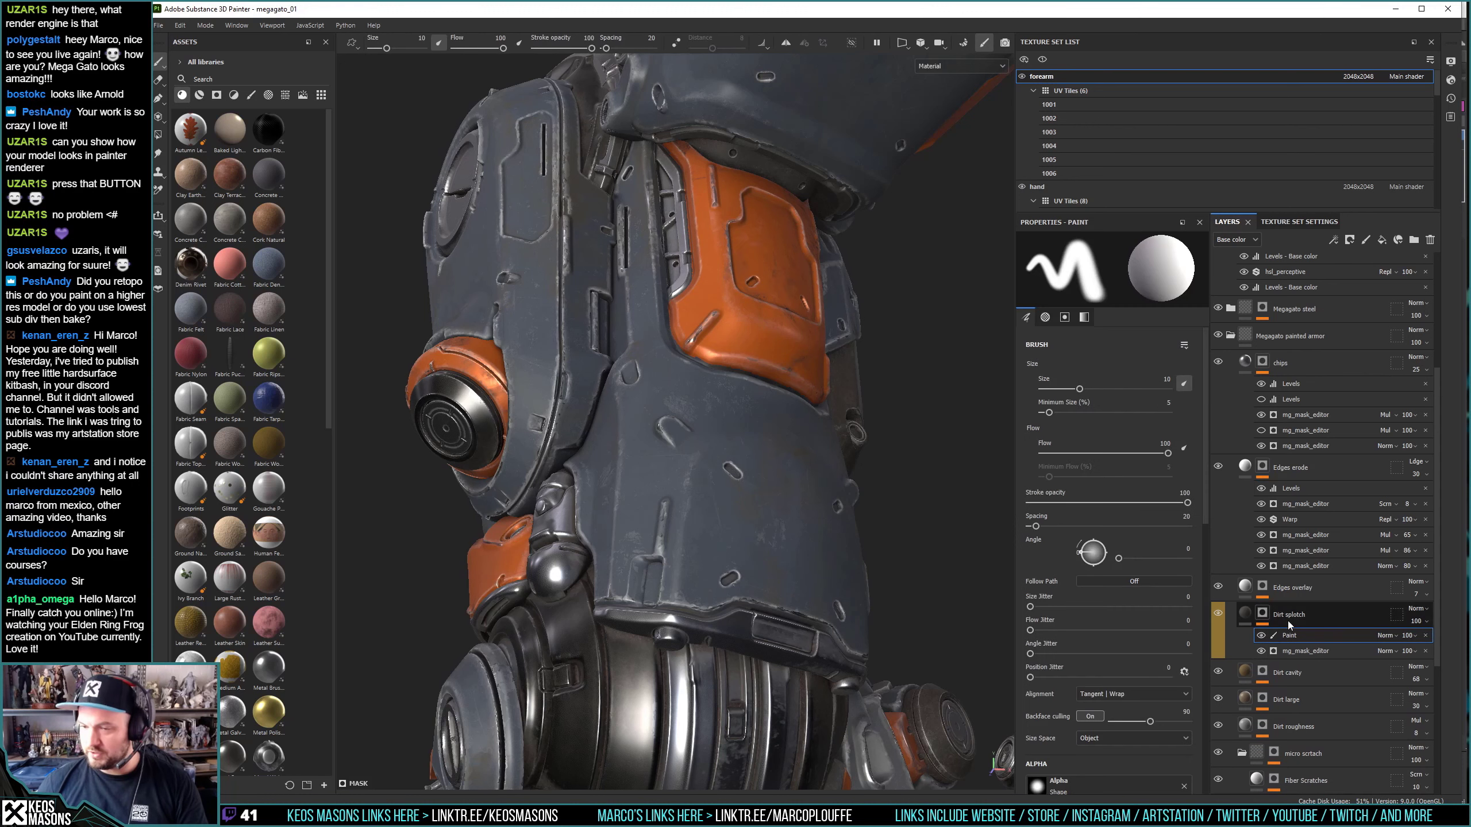
pyautogui.click(1248, 618)
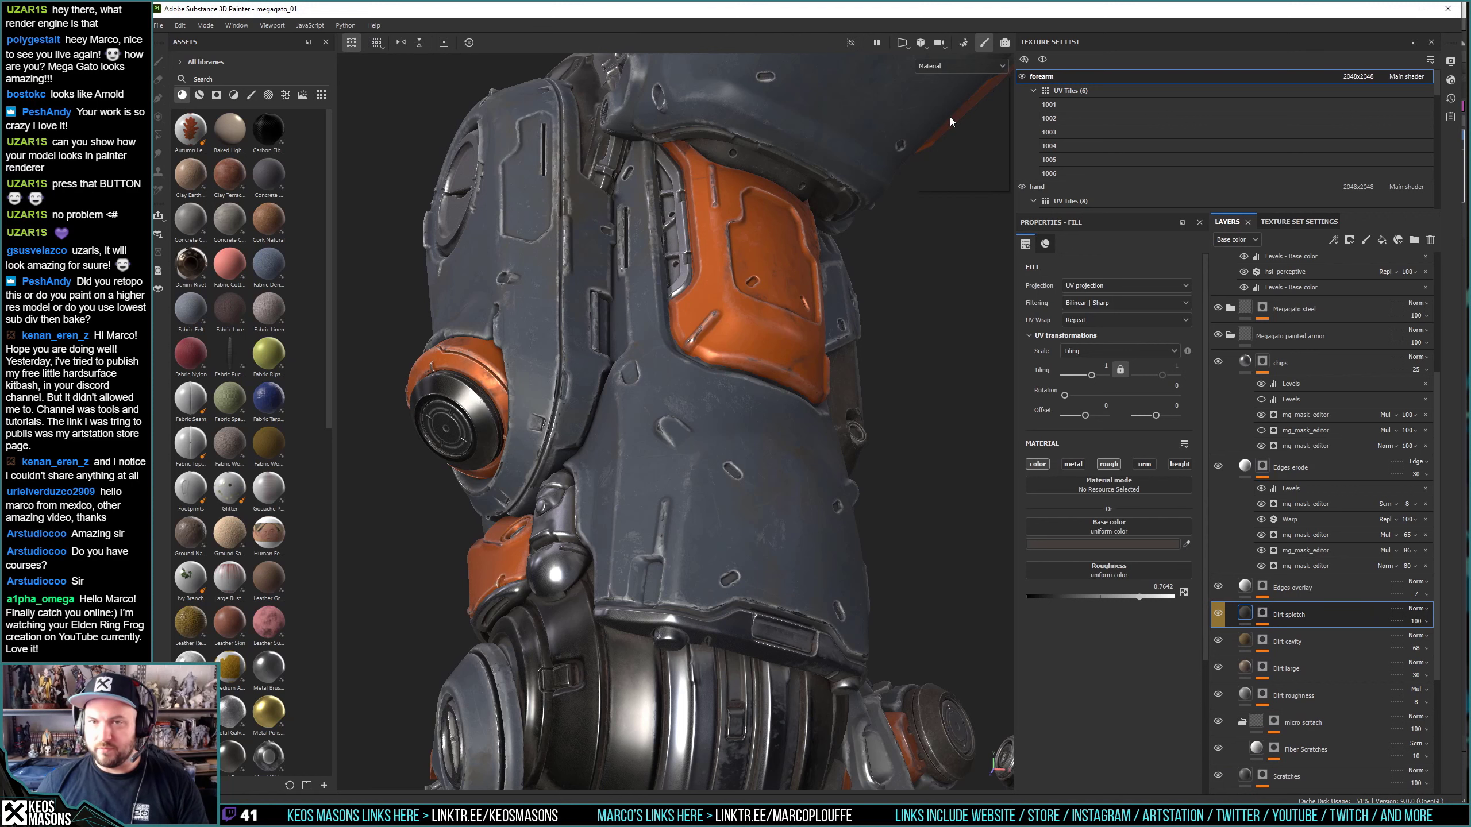
pyautogui.press('c')
pyautogui.keyDown('alt'); pyautogui.moveTo(768, 522); pyautogui.dragTo(761, 480); pyautogui.keyUp('alt')
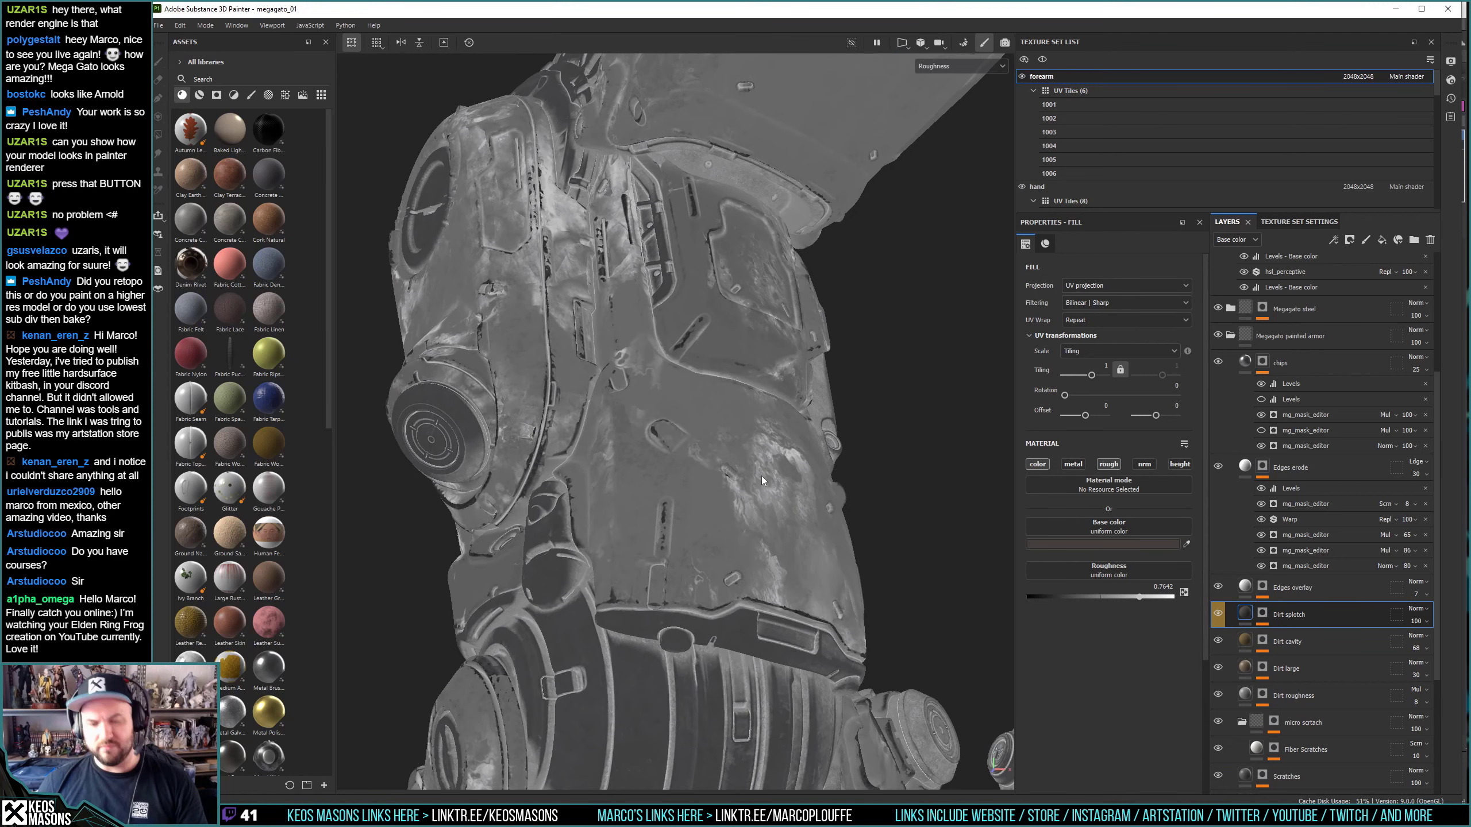
pyautogui.press('m')
pyautogui.hotkey('alt', 'Tab')
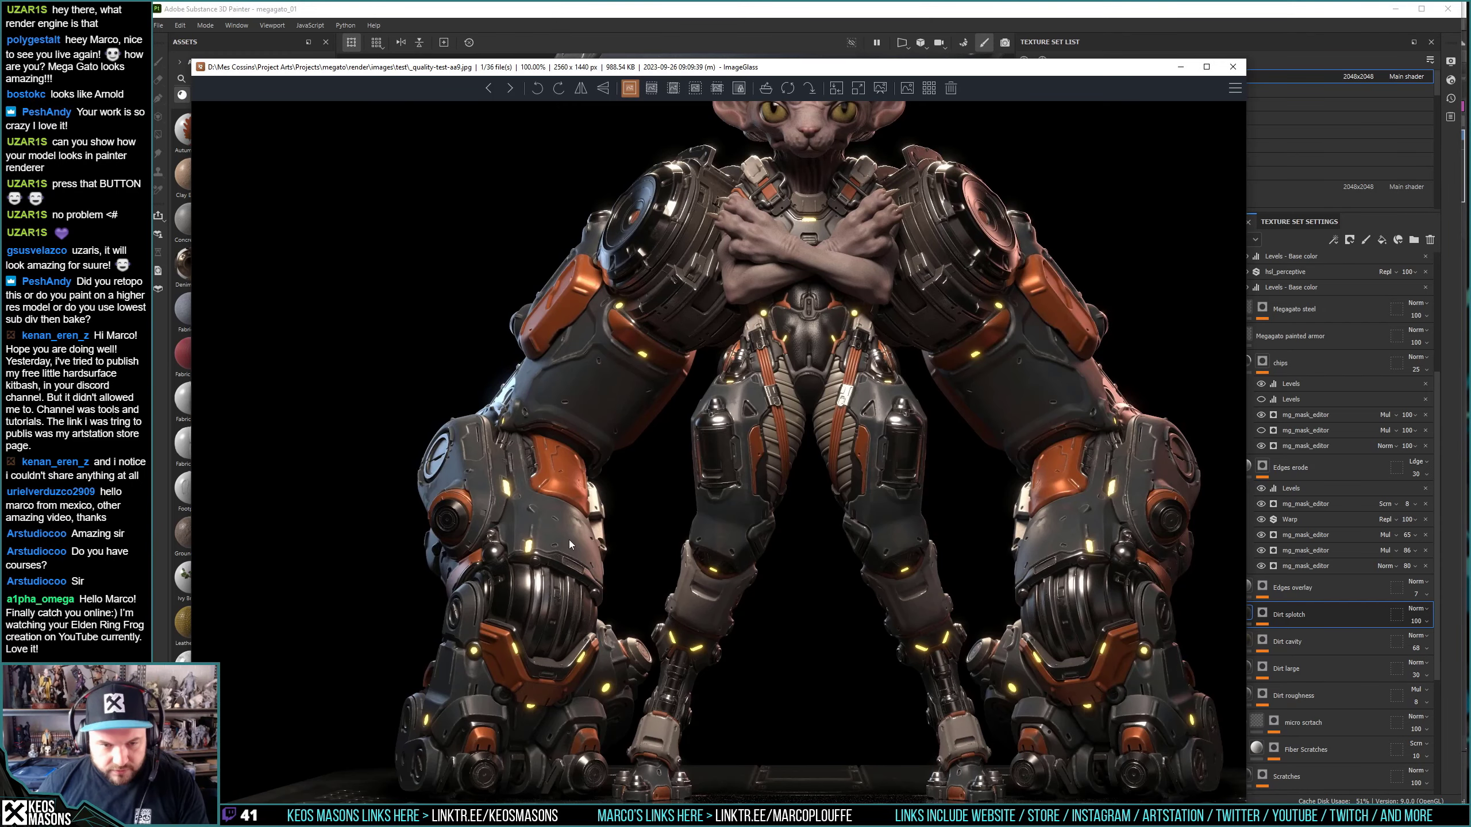
pyautogui.hotkey('alt', 'Tab')
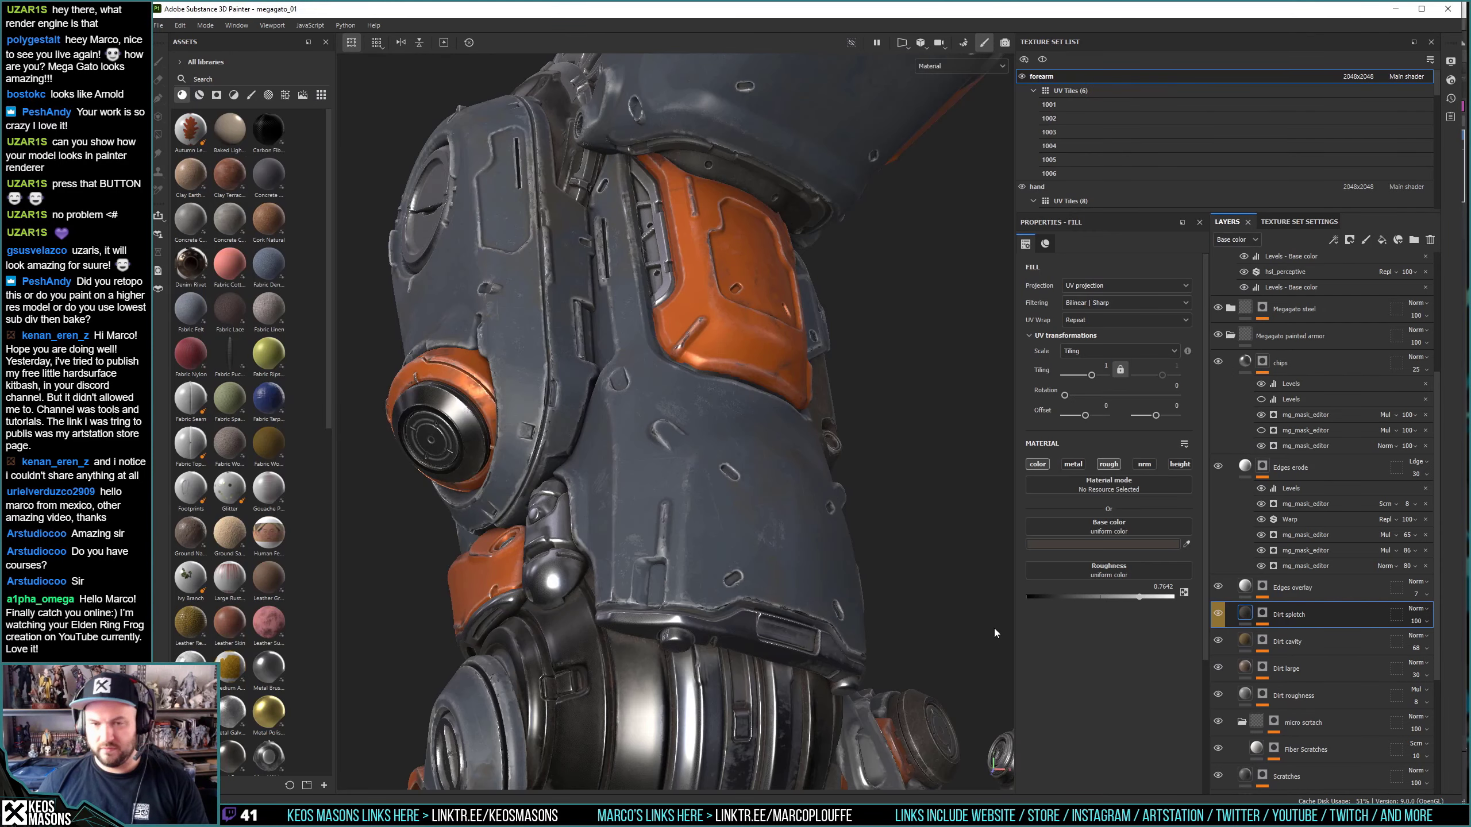
# Set the Dirt splotch base colour to dark brown 39332C and save it as a swatch.
pyautogui.click(1121, 545)
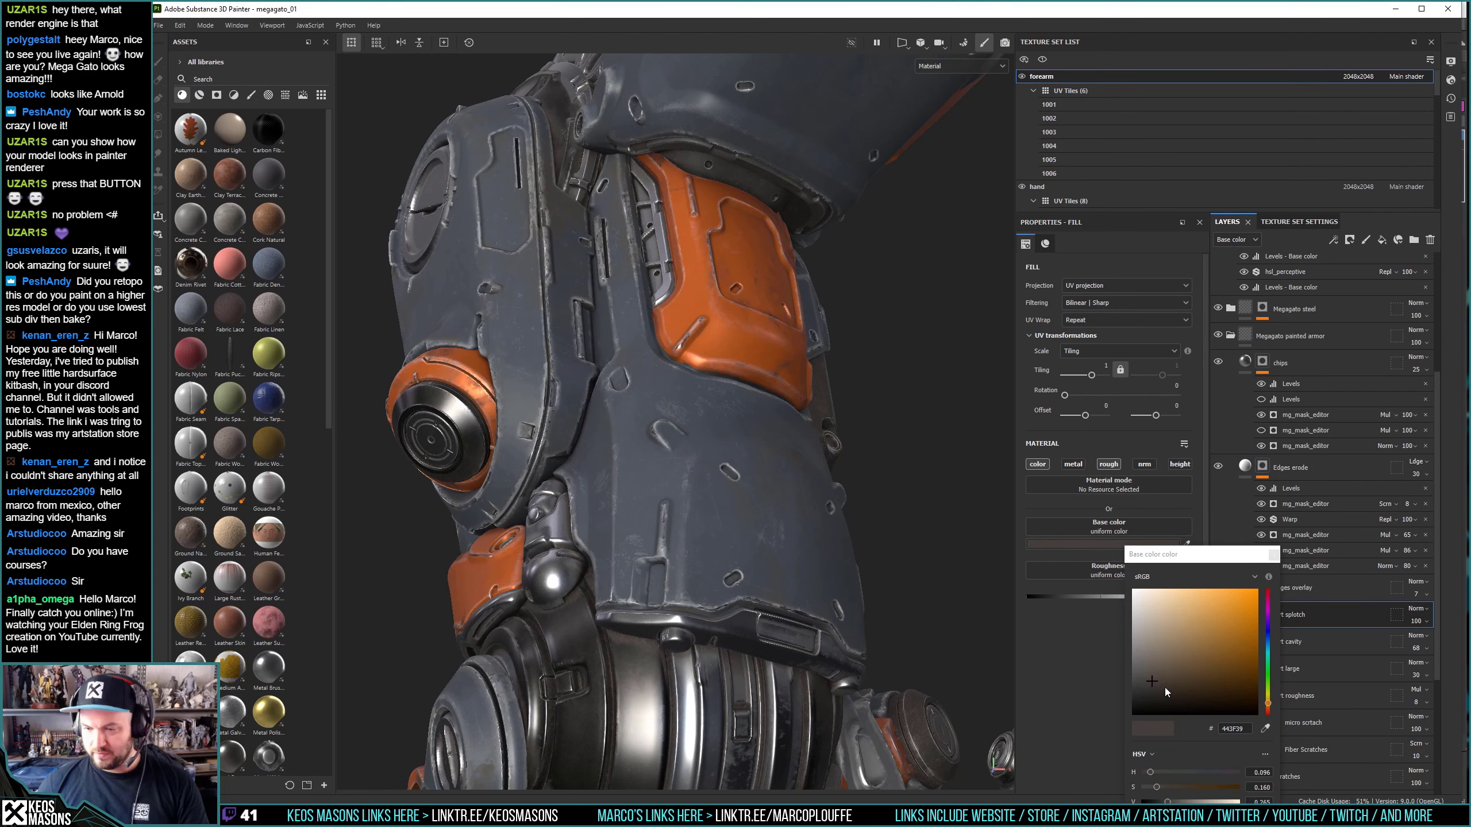
pyautogui.click(1165, 687)
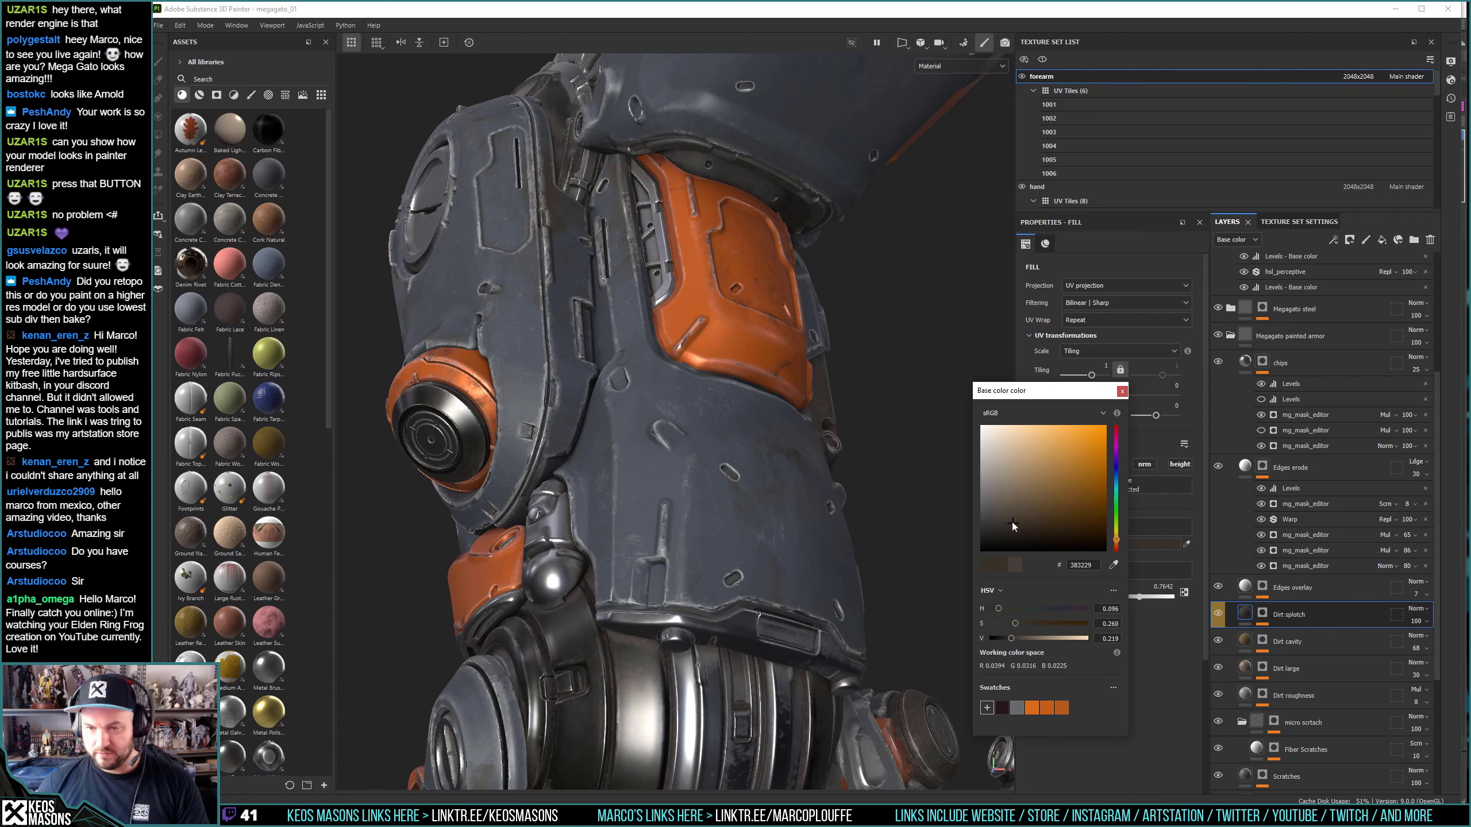
pyautogui.click(1010, 523)
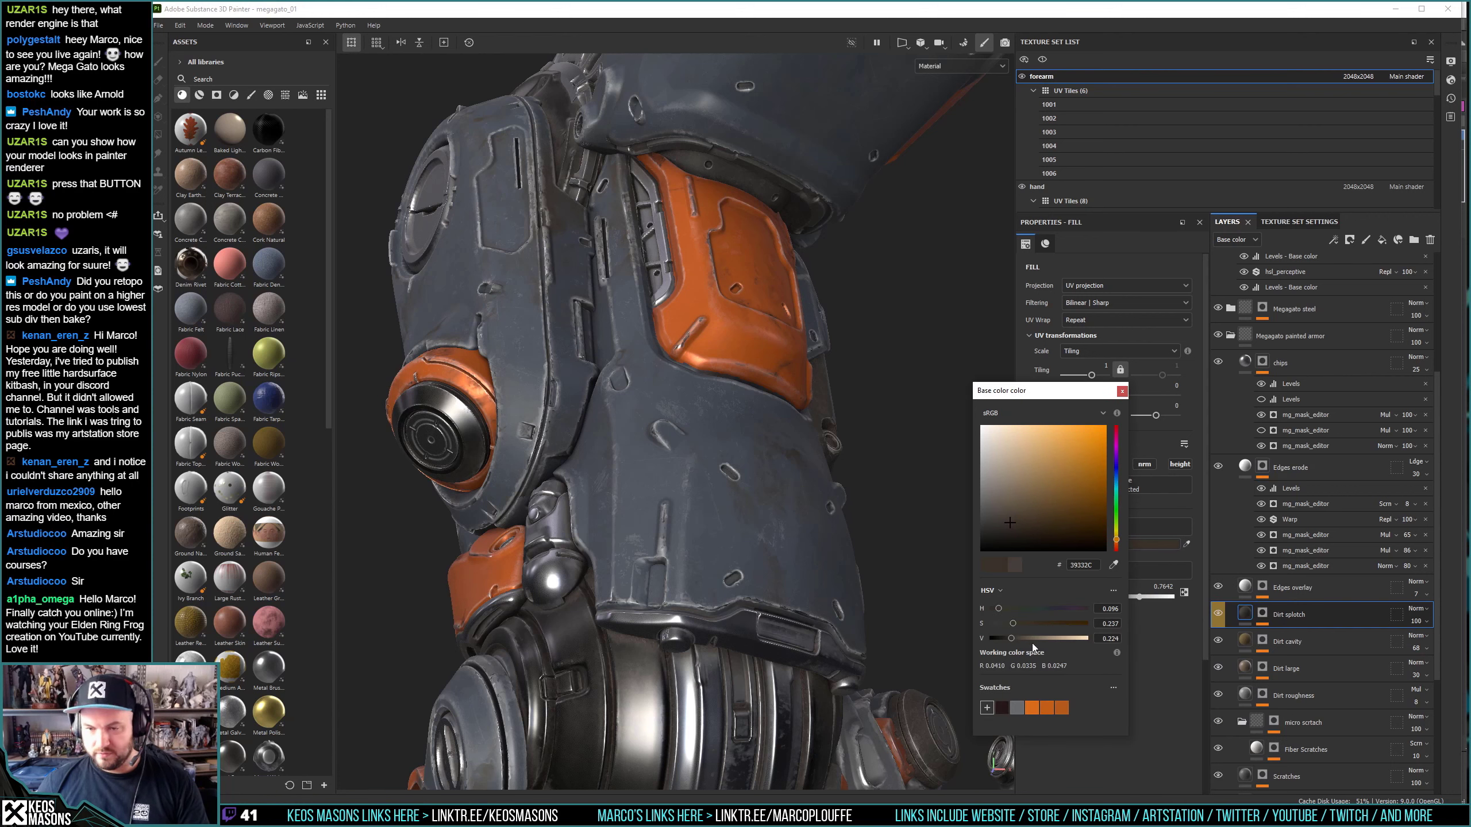
pyautogui.click(986, 708)
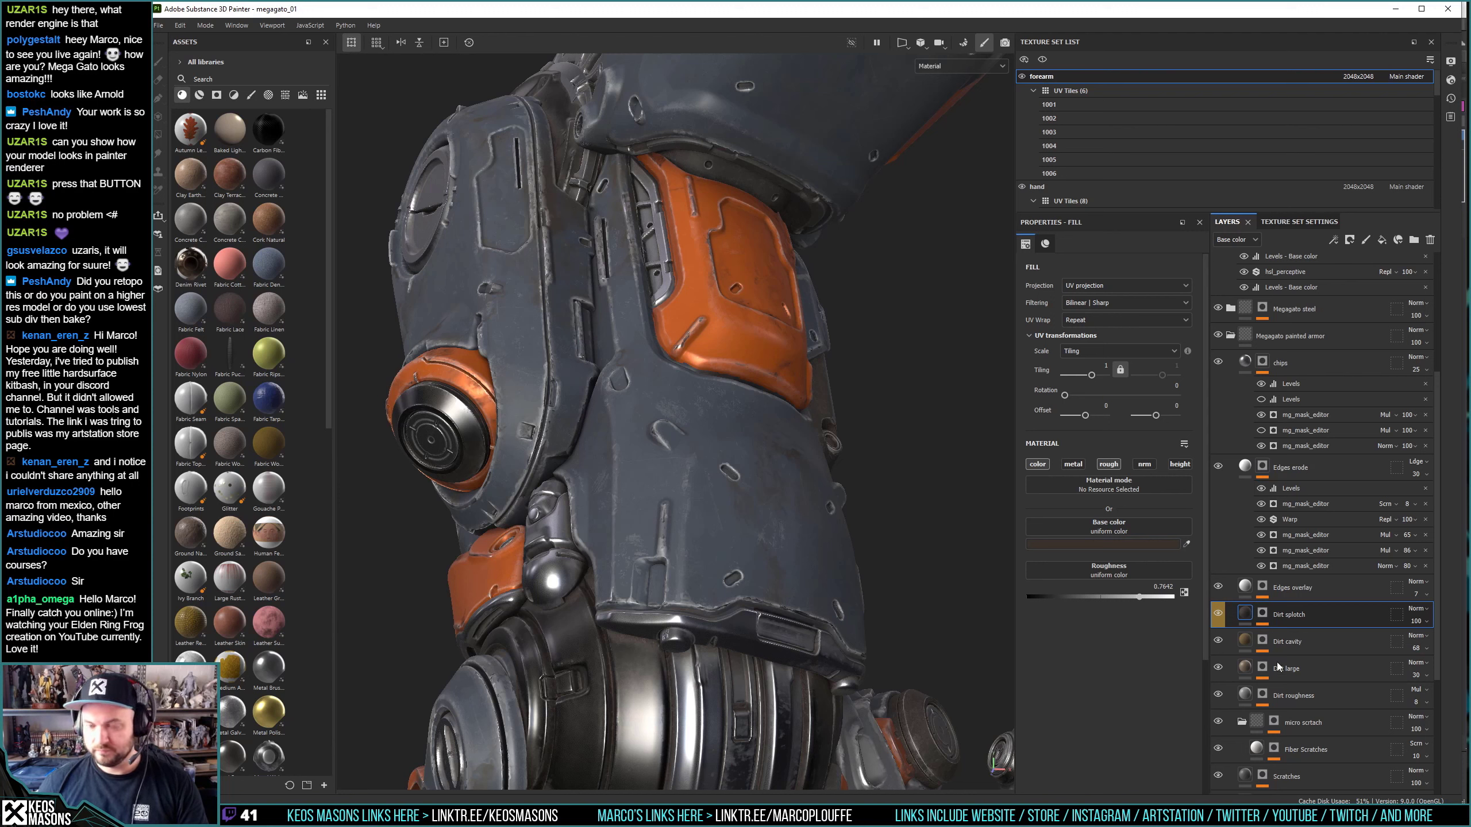
pyautogui.click(1303, 592)
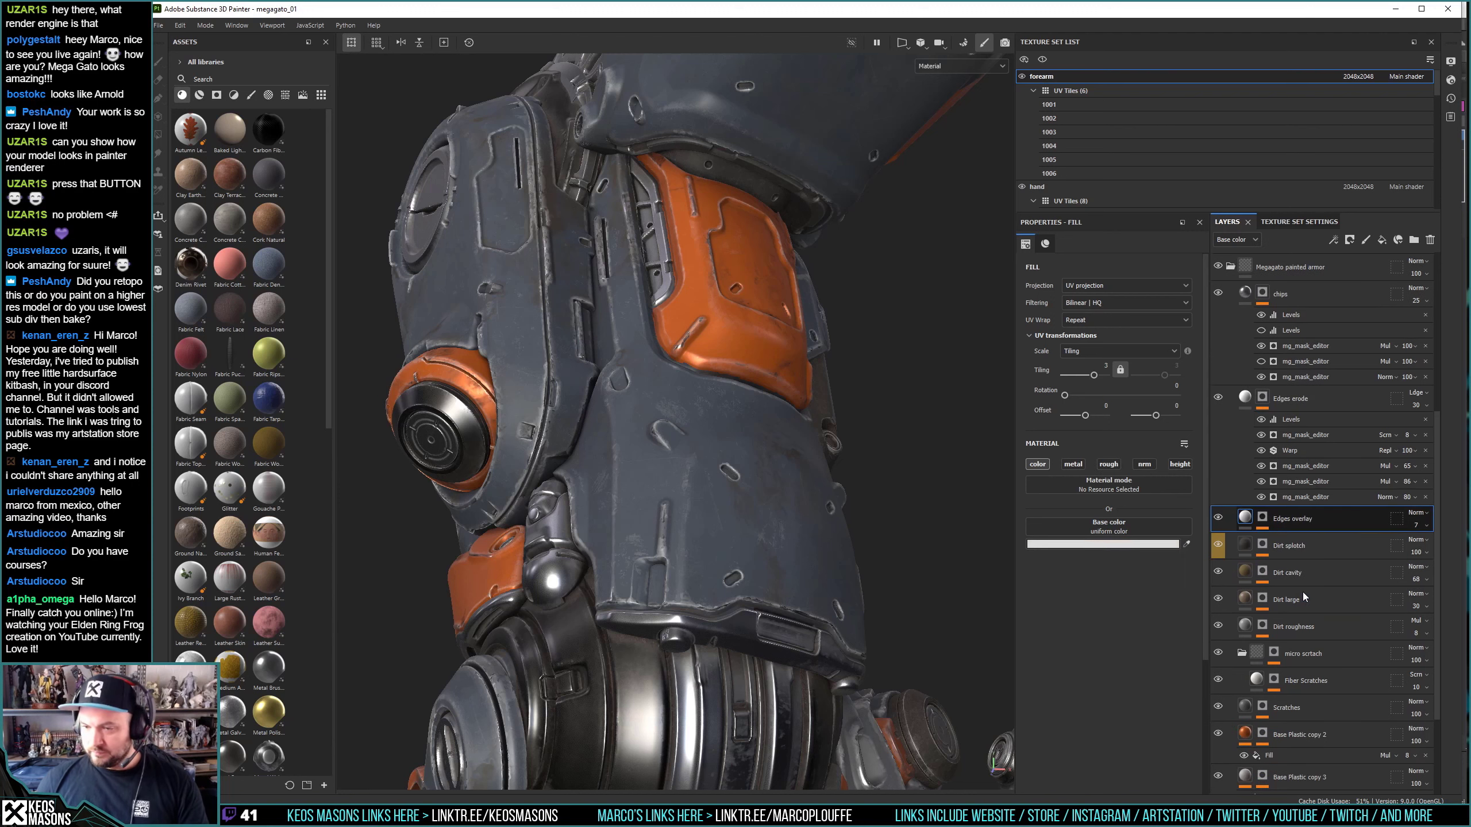
pyautogui.scroll(-2, 1304, 596)
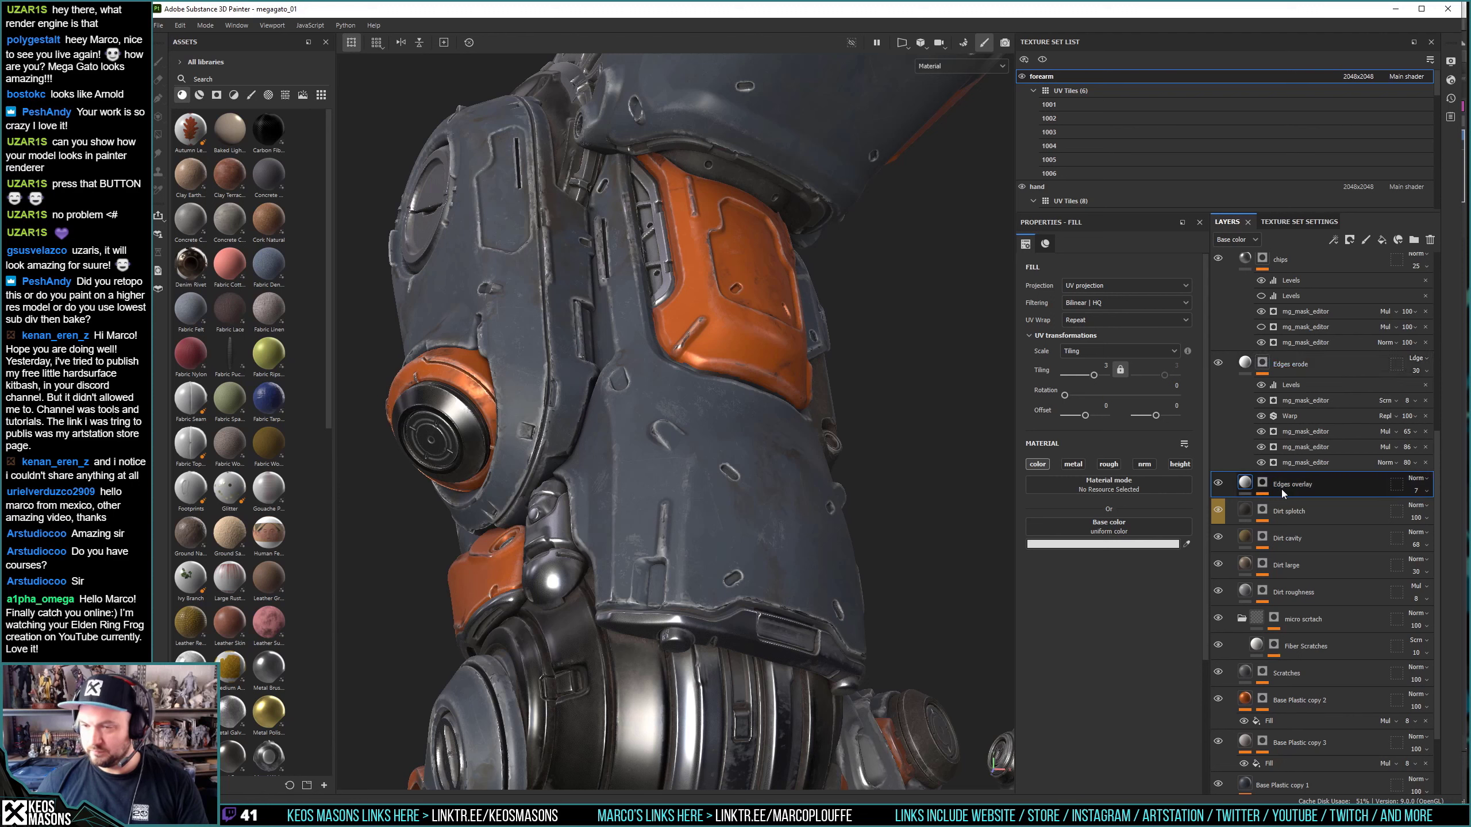
pyautogui.click(1263, 484)
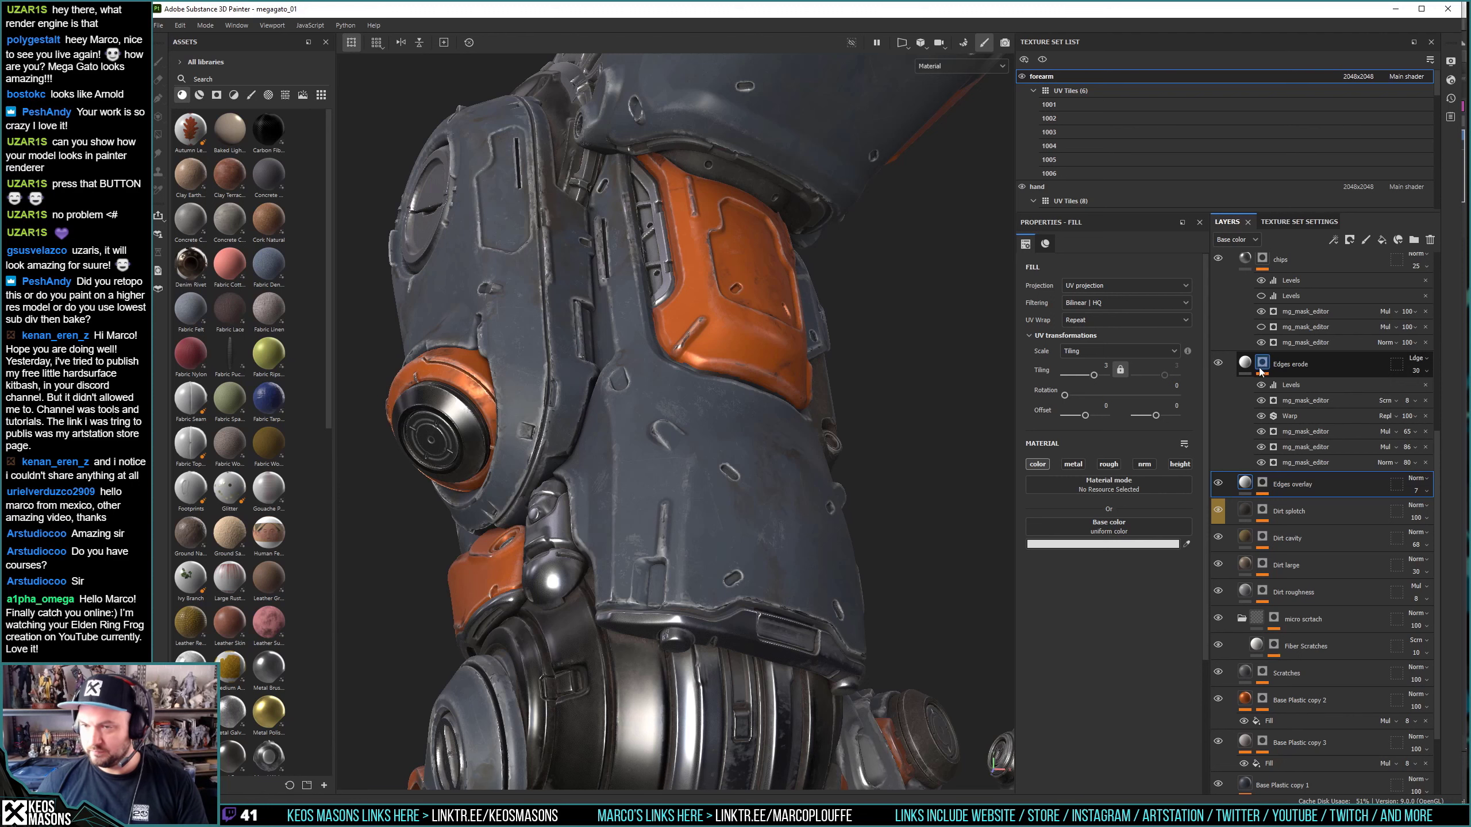
pyautogui.click(1373, 372)
pyautogui.click(1419, 360)
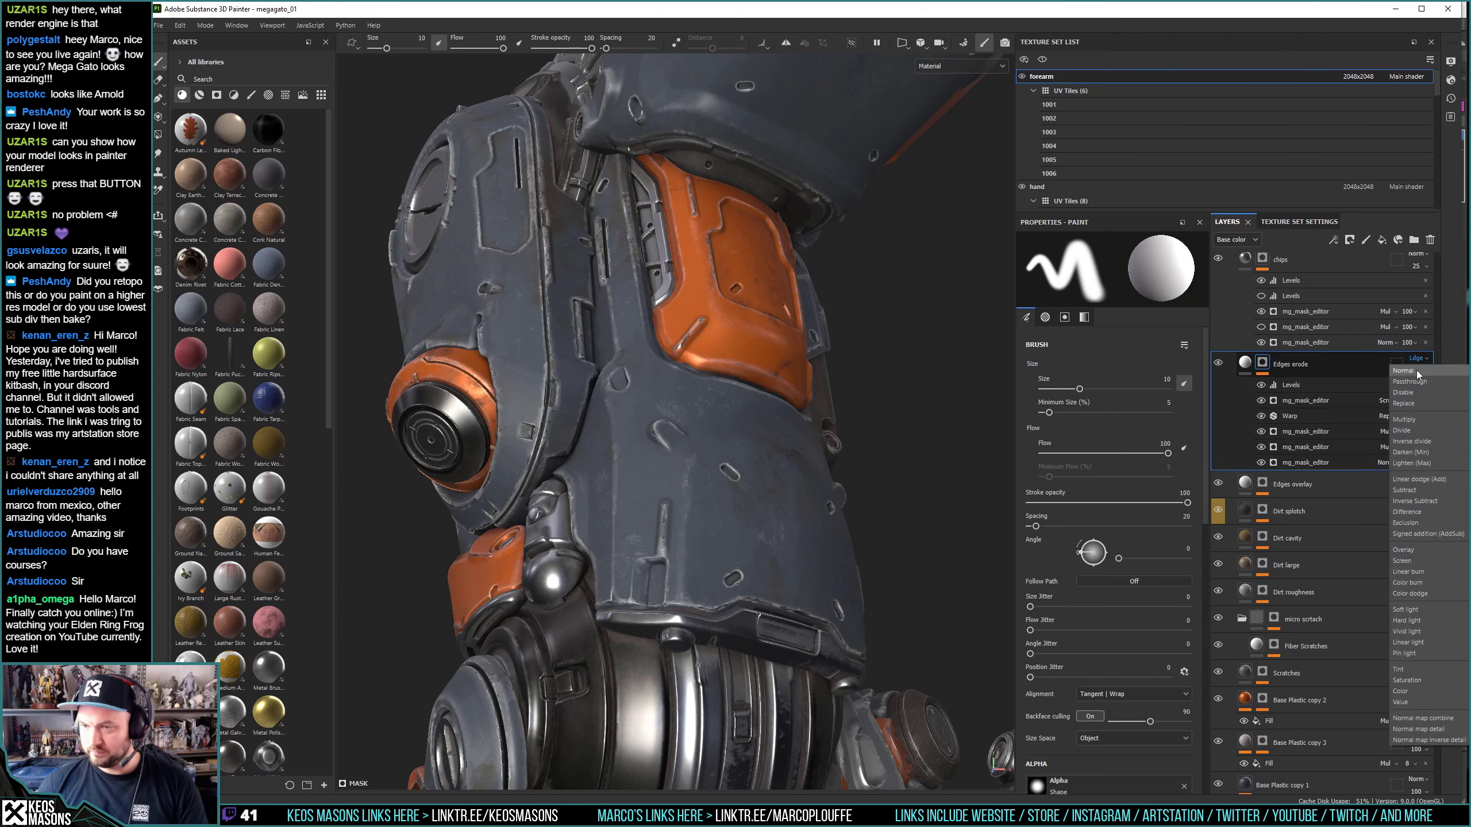
pyautogui.click(1417, 374)
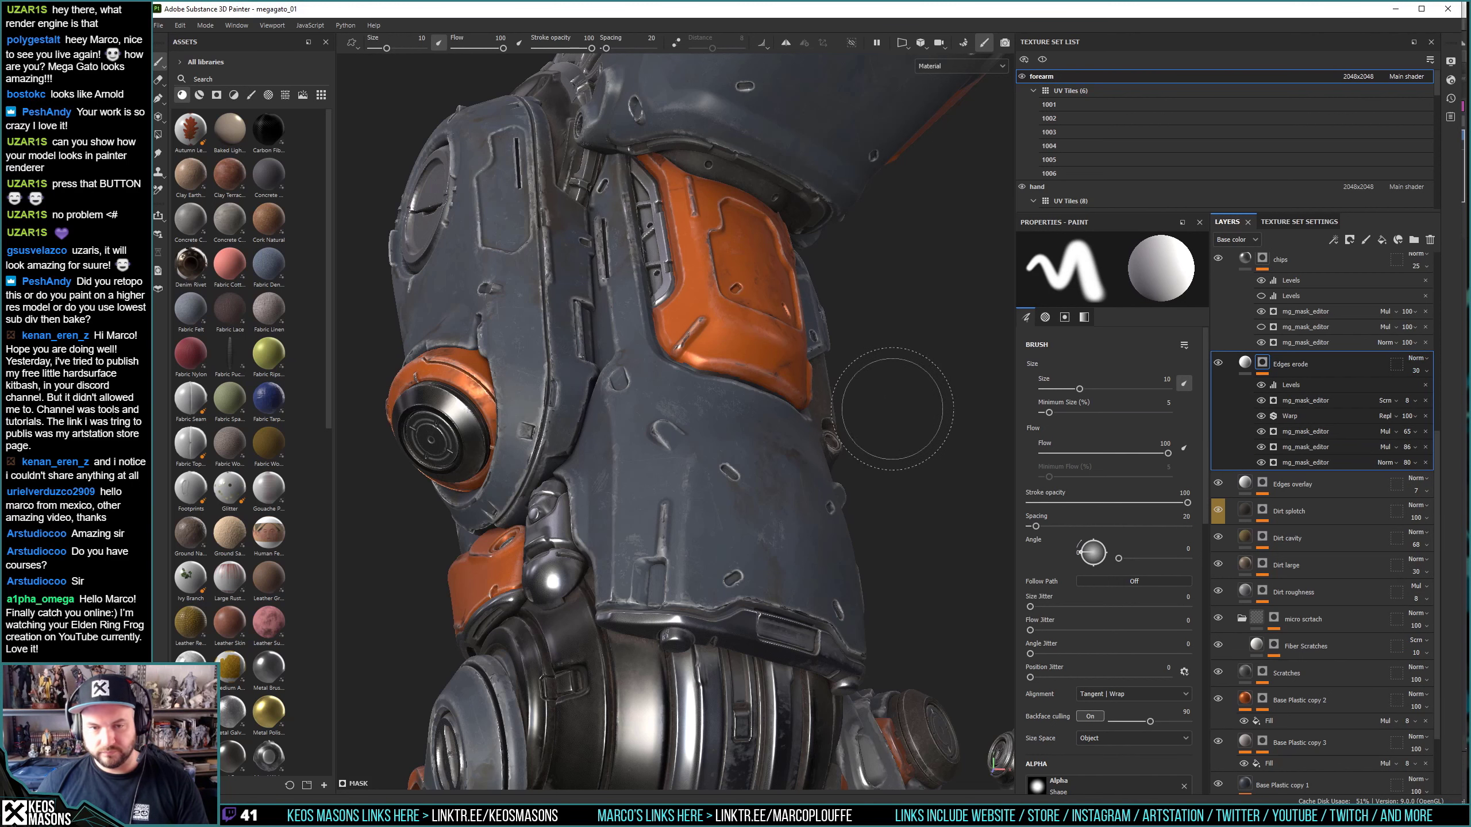
pyautogui.keyDown('alt'); pyautogui.moveTo(897, 417); pyautogui.dragTo(901, 389); pyautogui.keyUp('alt')
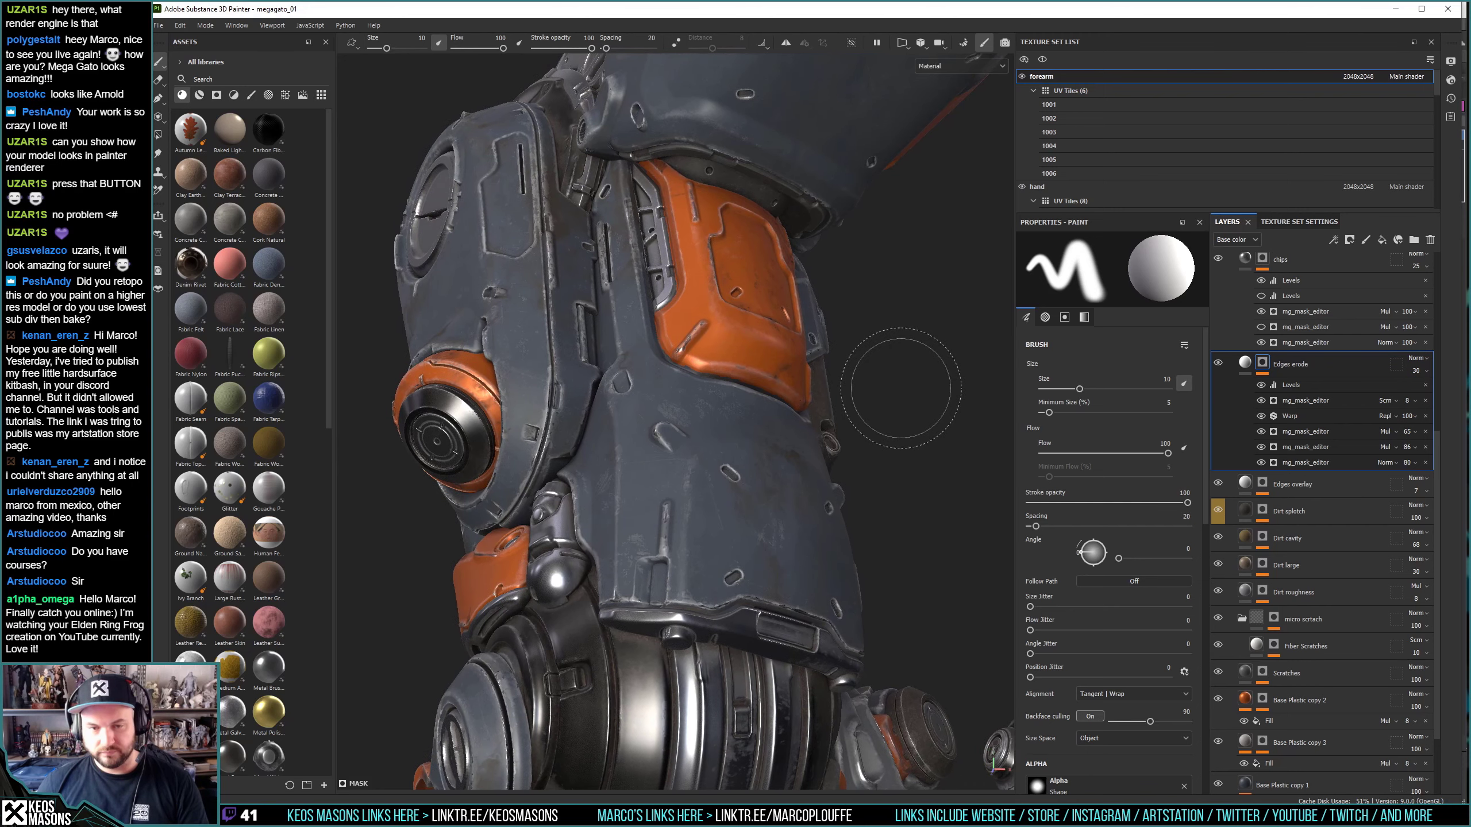
pyautogui.hotkey('ctrl', 'z')
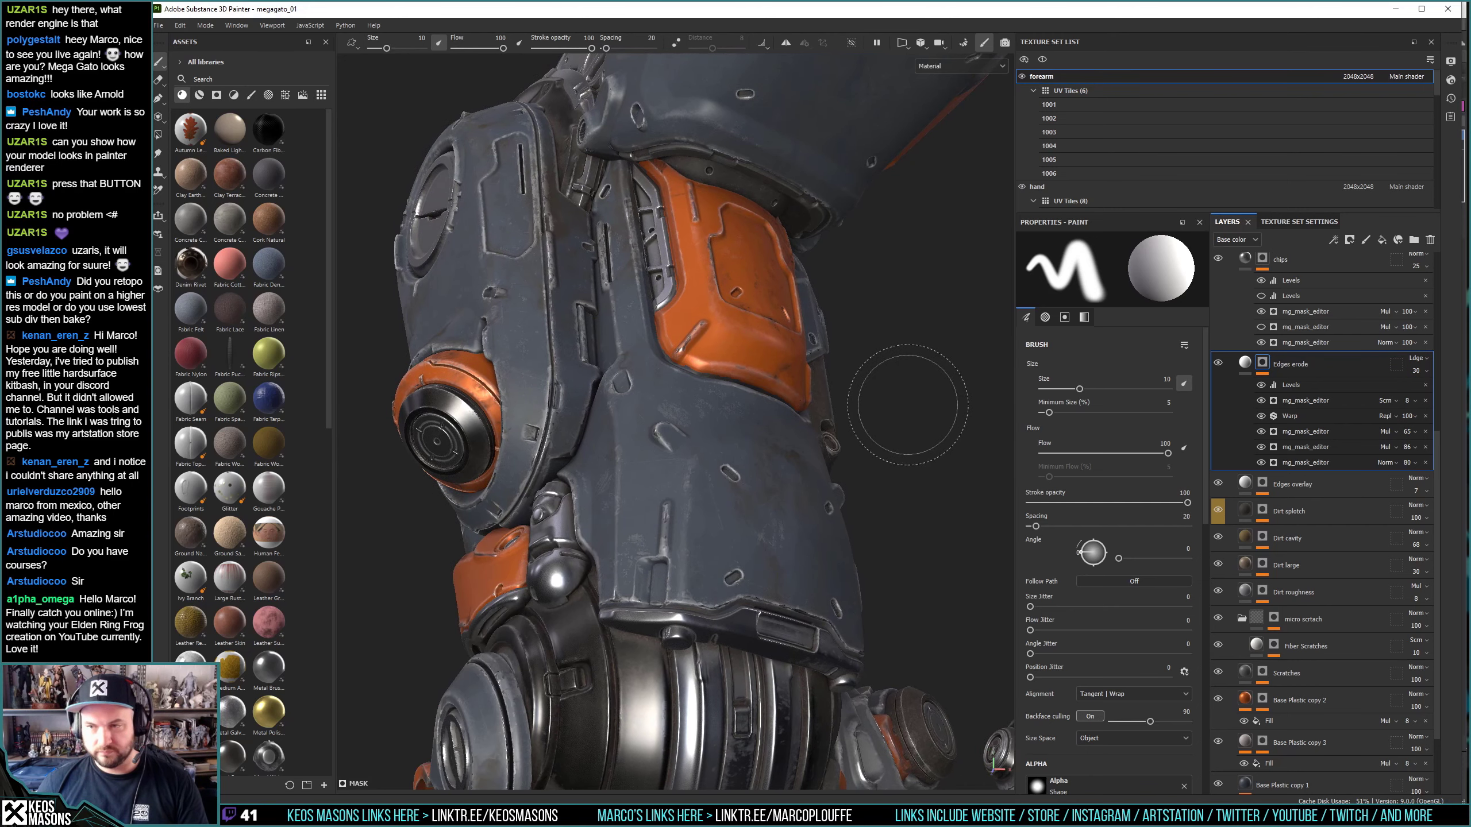
pyautogui.keyDown('alt'); pyautogui.moveTo(905, 403); pyautogui.dragTo(897, 428); pyautogui.keyUp('alt')
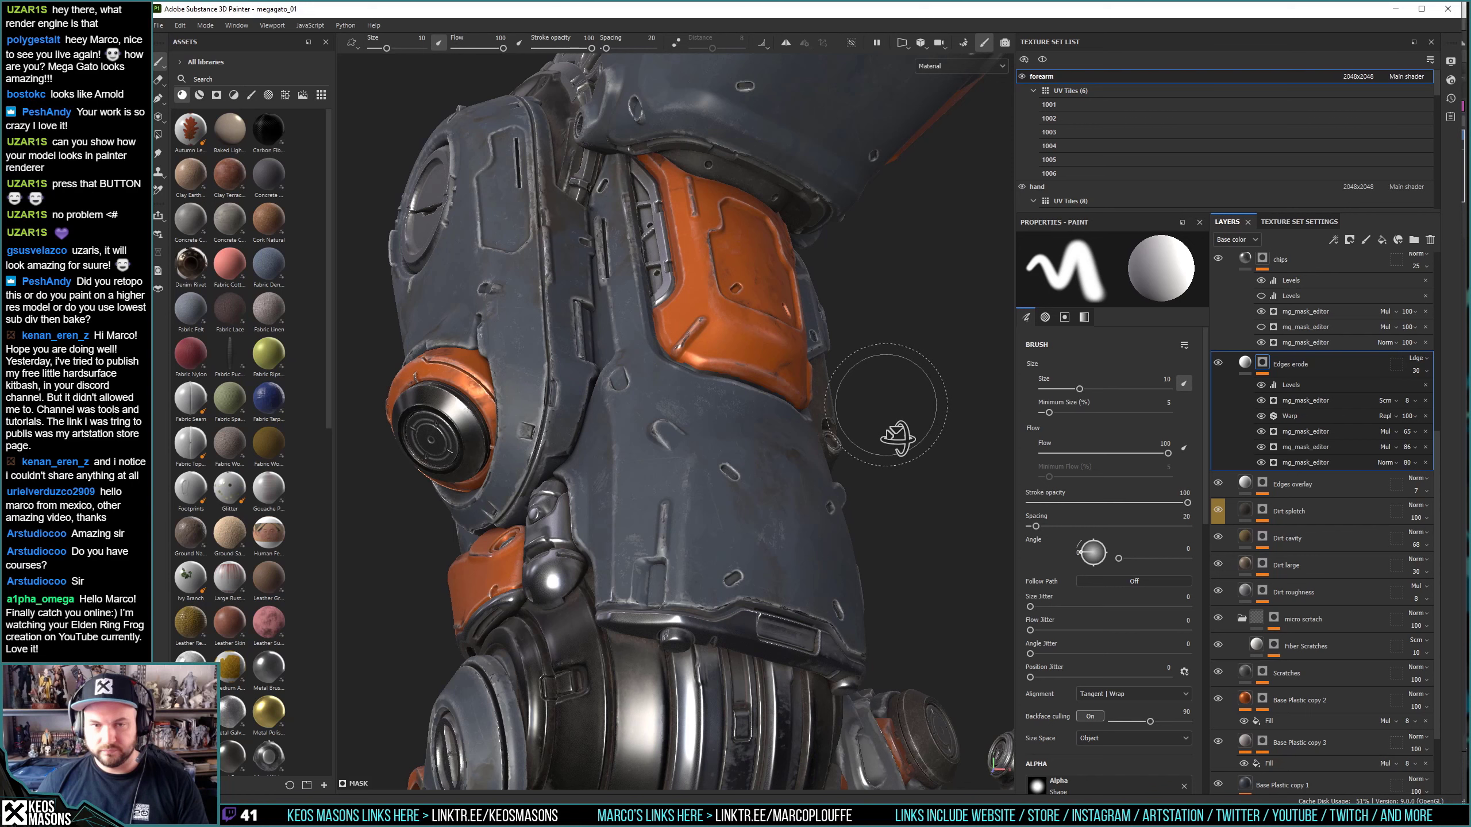
pyautogui.moveTo(897, 437)
pyautogui.keyDown('alt'); pyautogui.mouseDown()
pyautogui.moveTo(899, 455)
pyautogui.moveTo(811, 347)
pyautogui.mouseUp(); pyautogui.keyUp('alt')
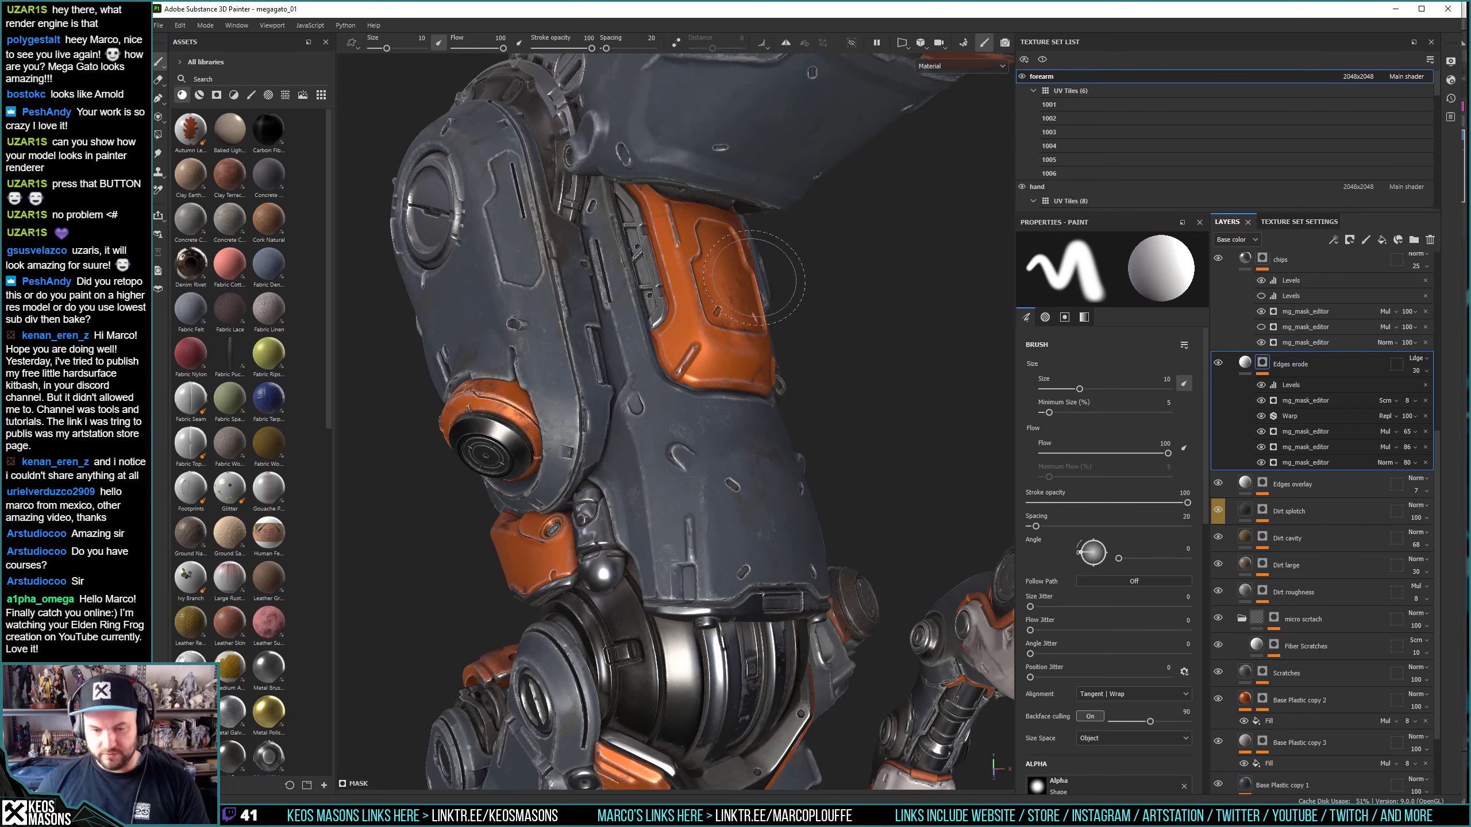
pyautogui.press('alt')
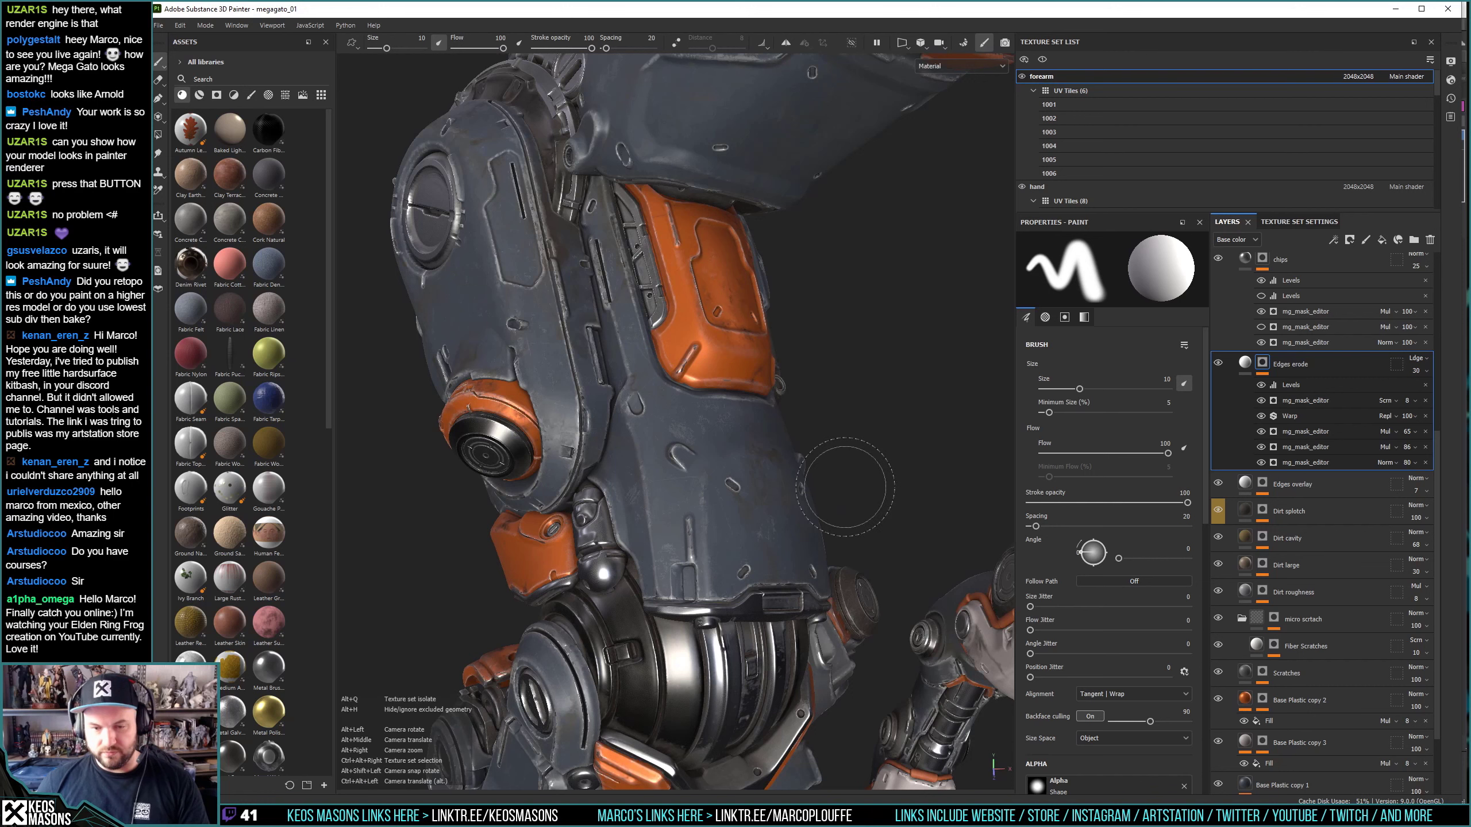
pyautogui.keyDown('alt'); pyautogui.moveTo(844, 487); pyautogui.dragTo(840, 380, button='middle'); pyautogui.keyUp('alt')
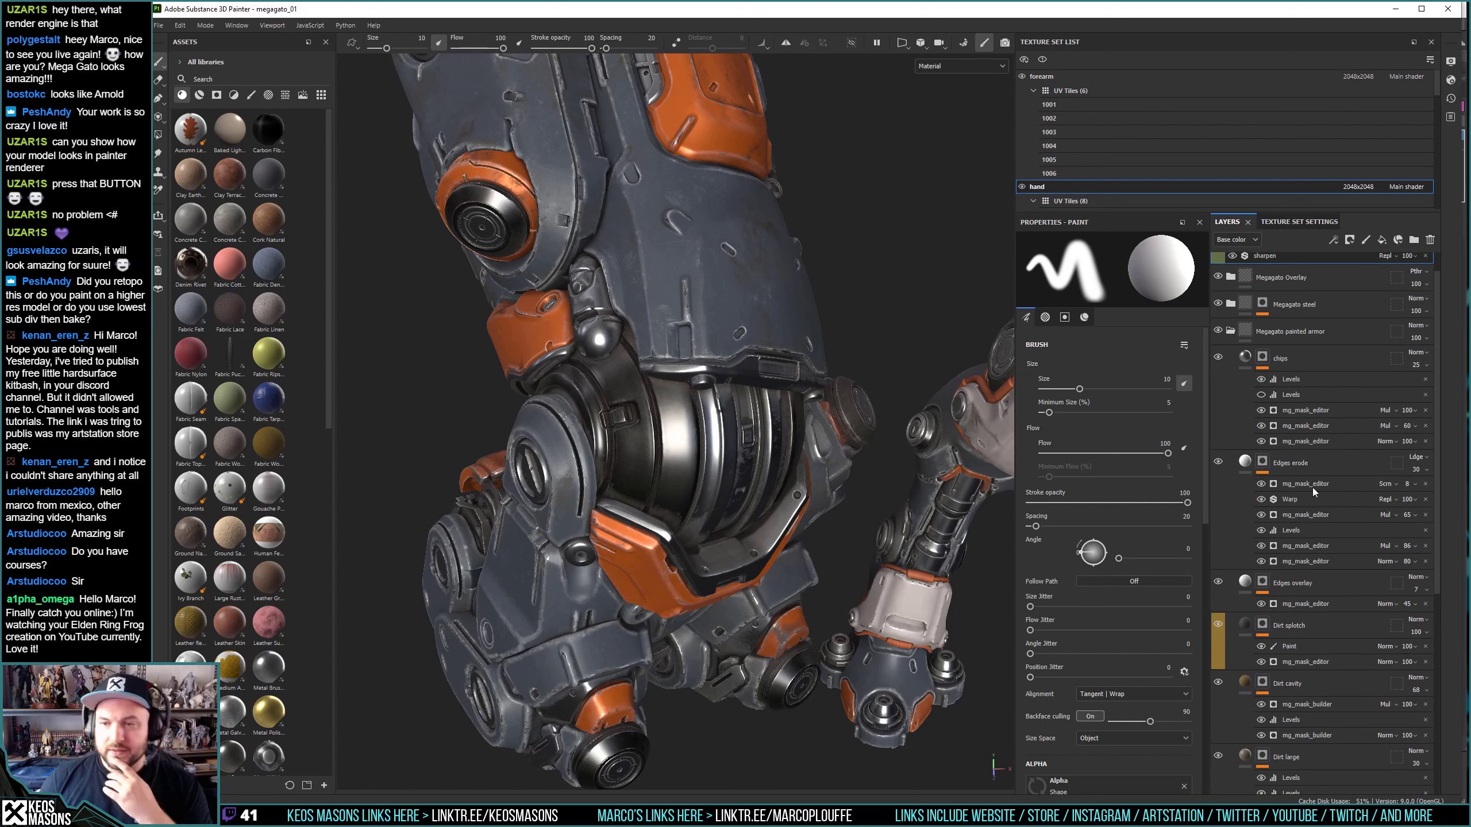
# Select the hand's Dirt splotch layer and display its mask on the model.
pyautogui.scroll(-1, 1260, 624)
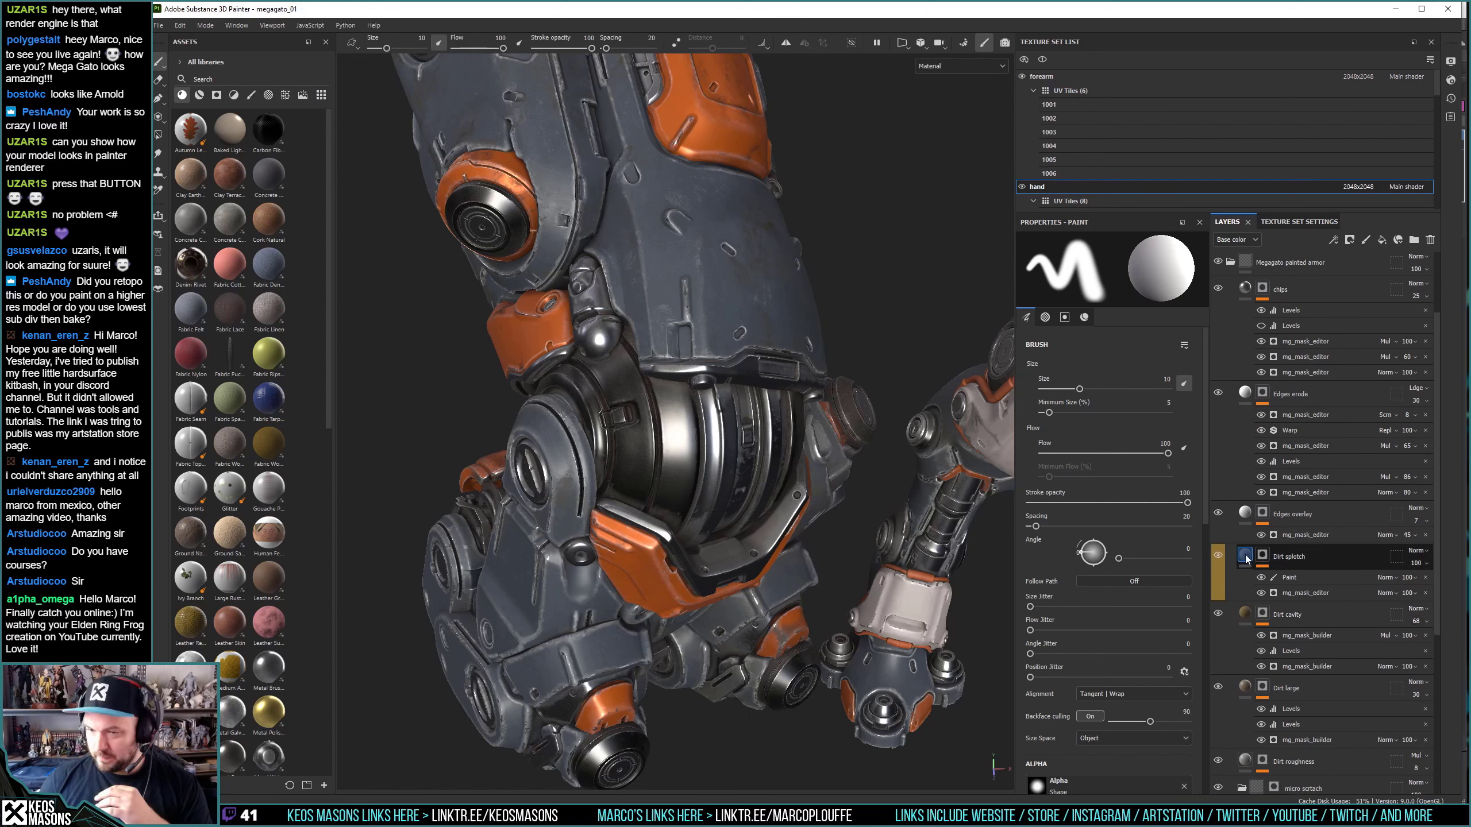
pyautogui.click(1246, 558)
pyautogui.click(1067, 544)
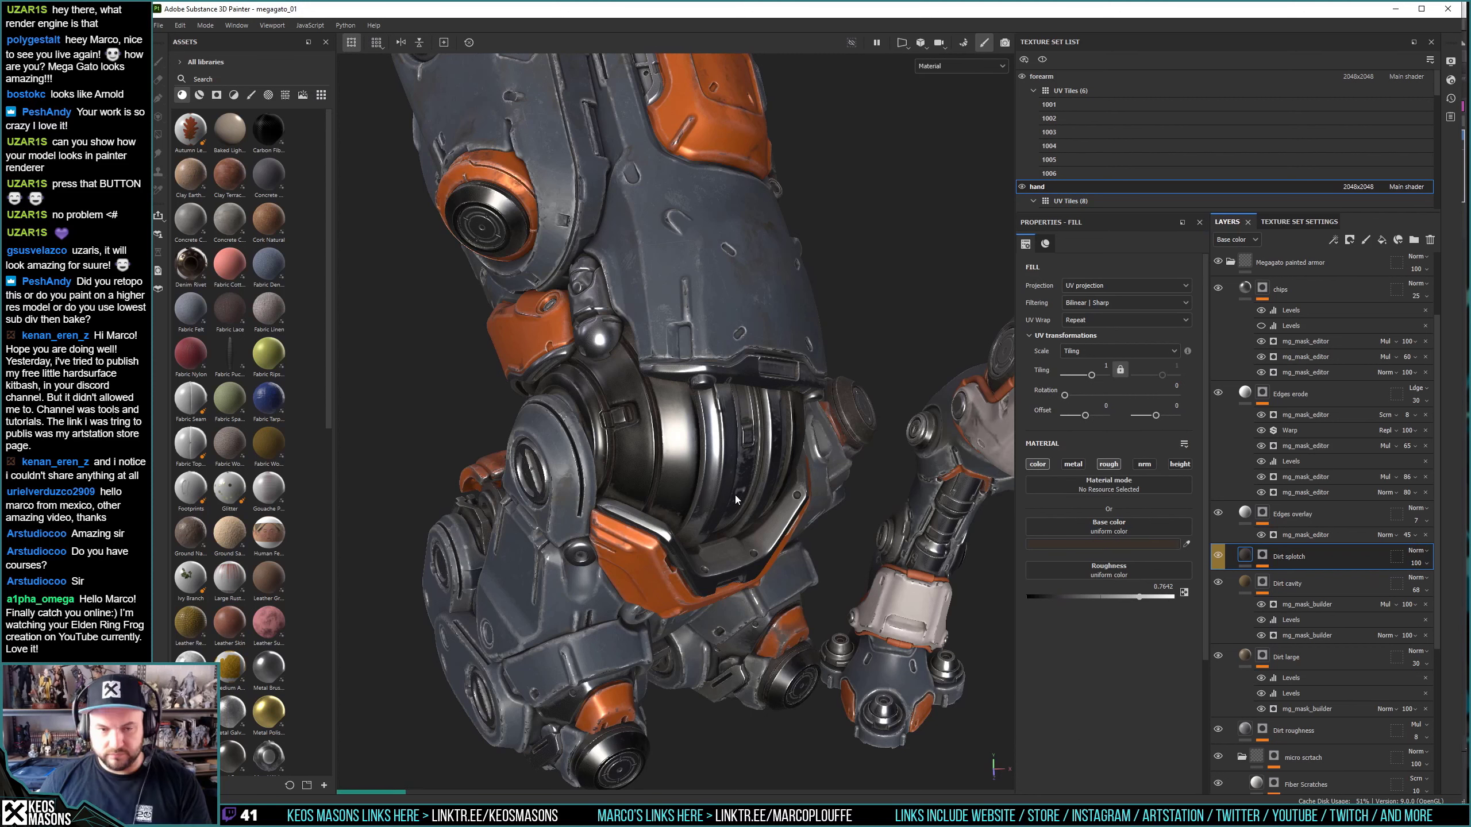
pyautogui.scroll(3, 736, 494)
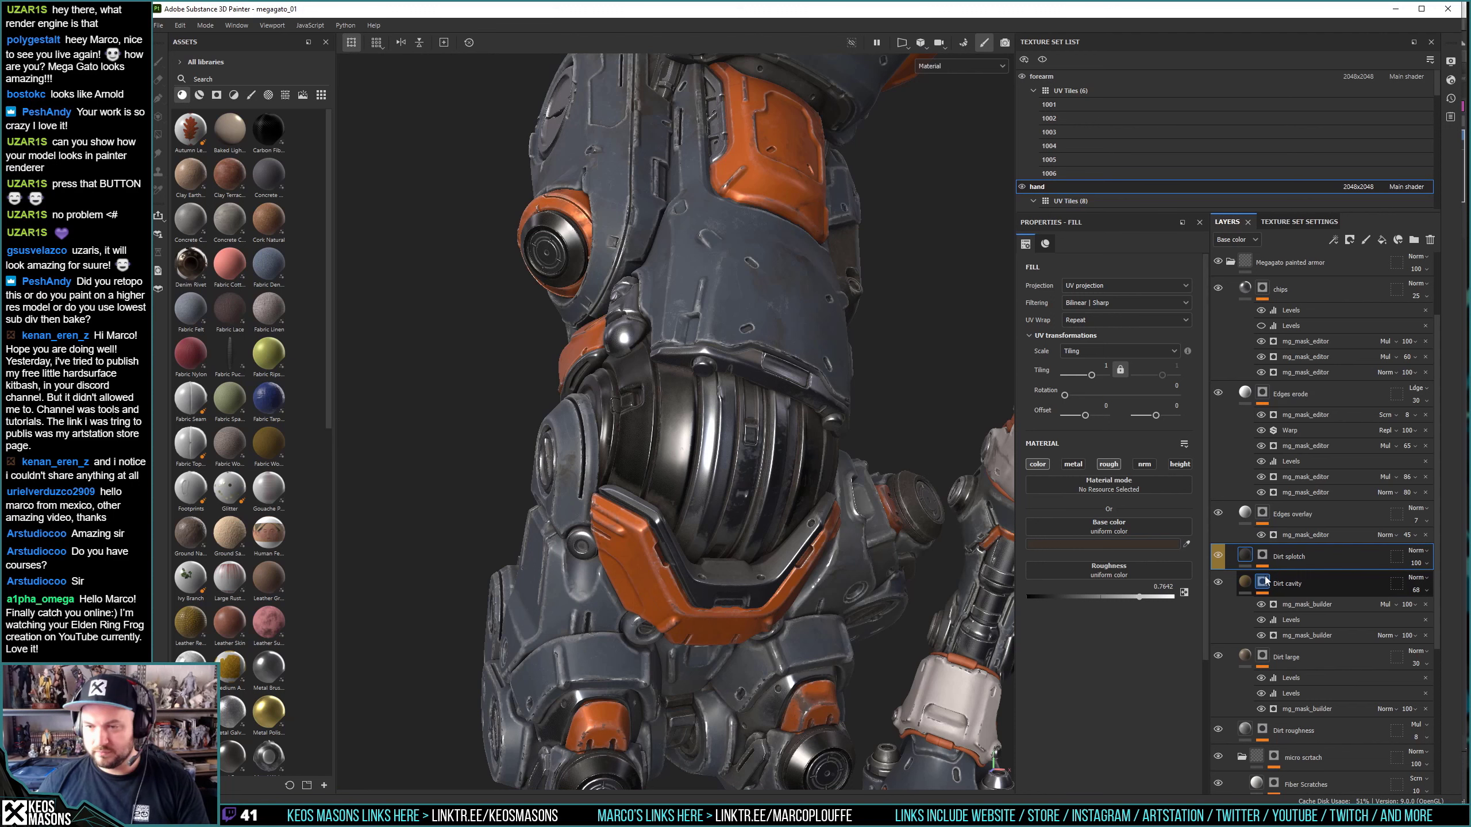
pyautogui.click(1266, 579)
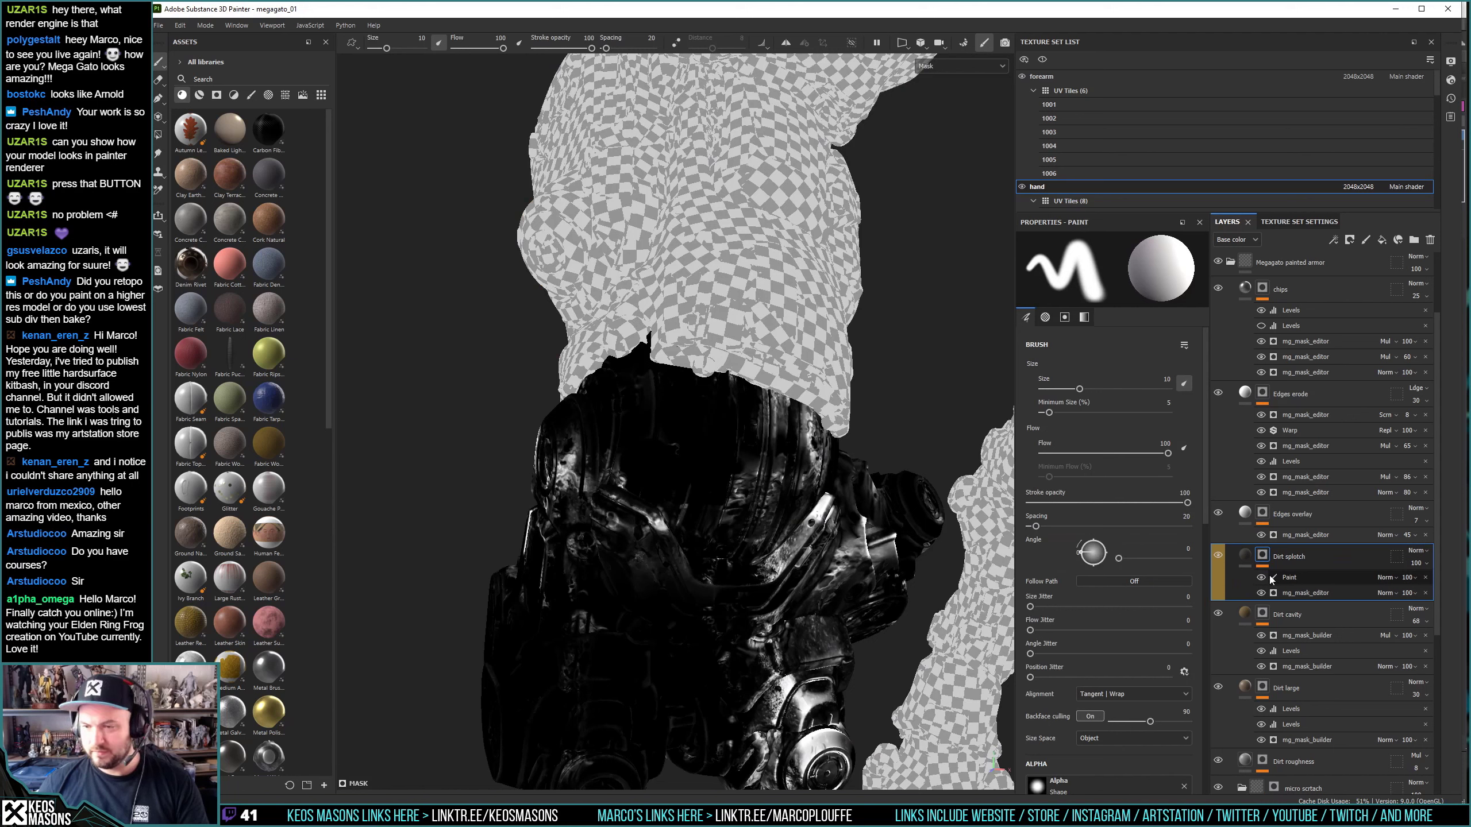
# Lower the hand's Dirt cavity Levels midpoint to 0.246, then frame the forearm armour.
pyautogui.click(1276, 657)
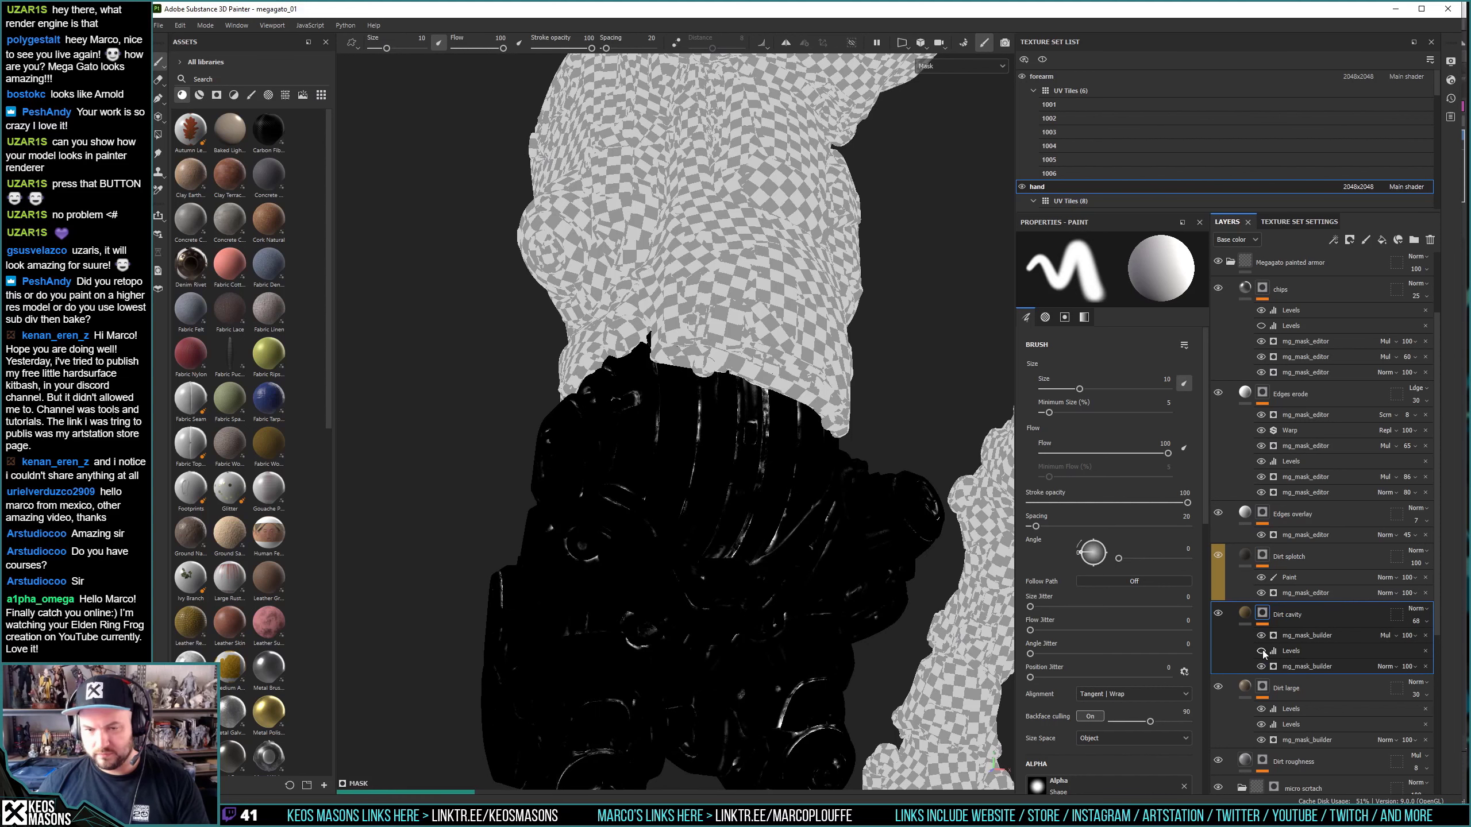
pyautogui.click(1262, 650)
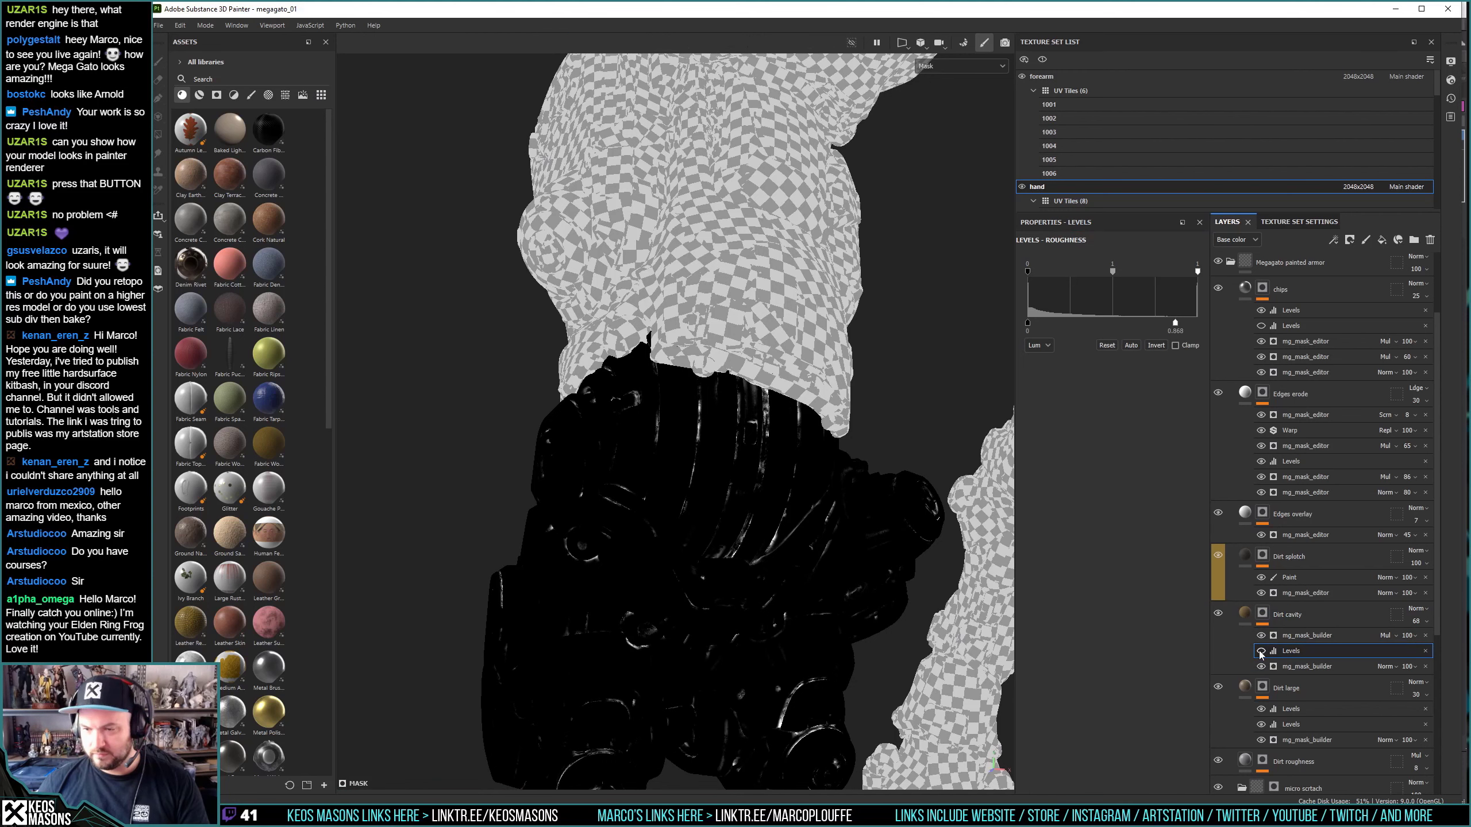
pyautogui.moveTo(1111, 271); pyautogui.dragTo(1057, 272)
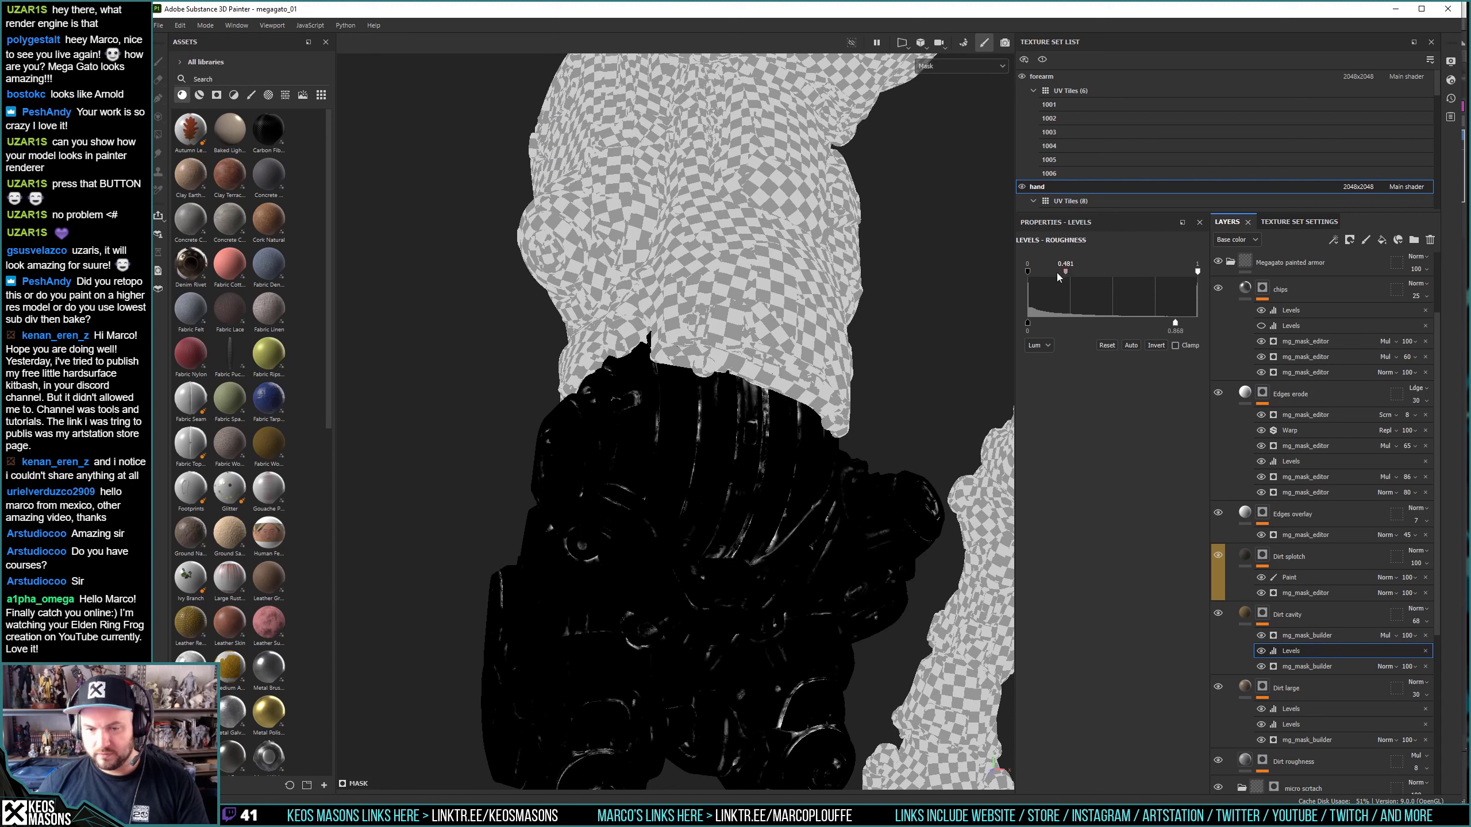
pyautogui.moveTo(1057, 273); pyautogui.dragTo(990, 335)
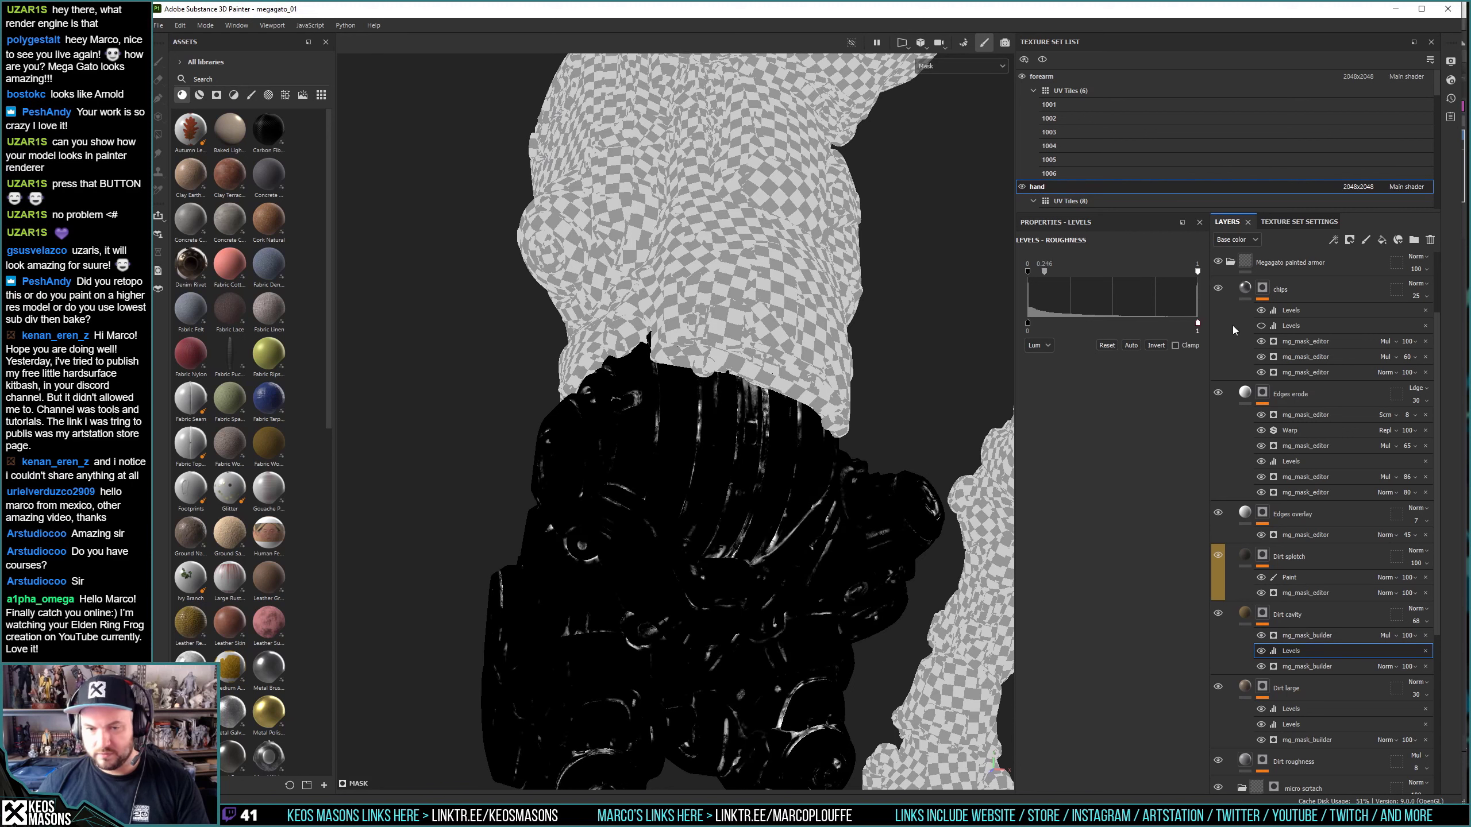
pyautogui.press('m')
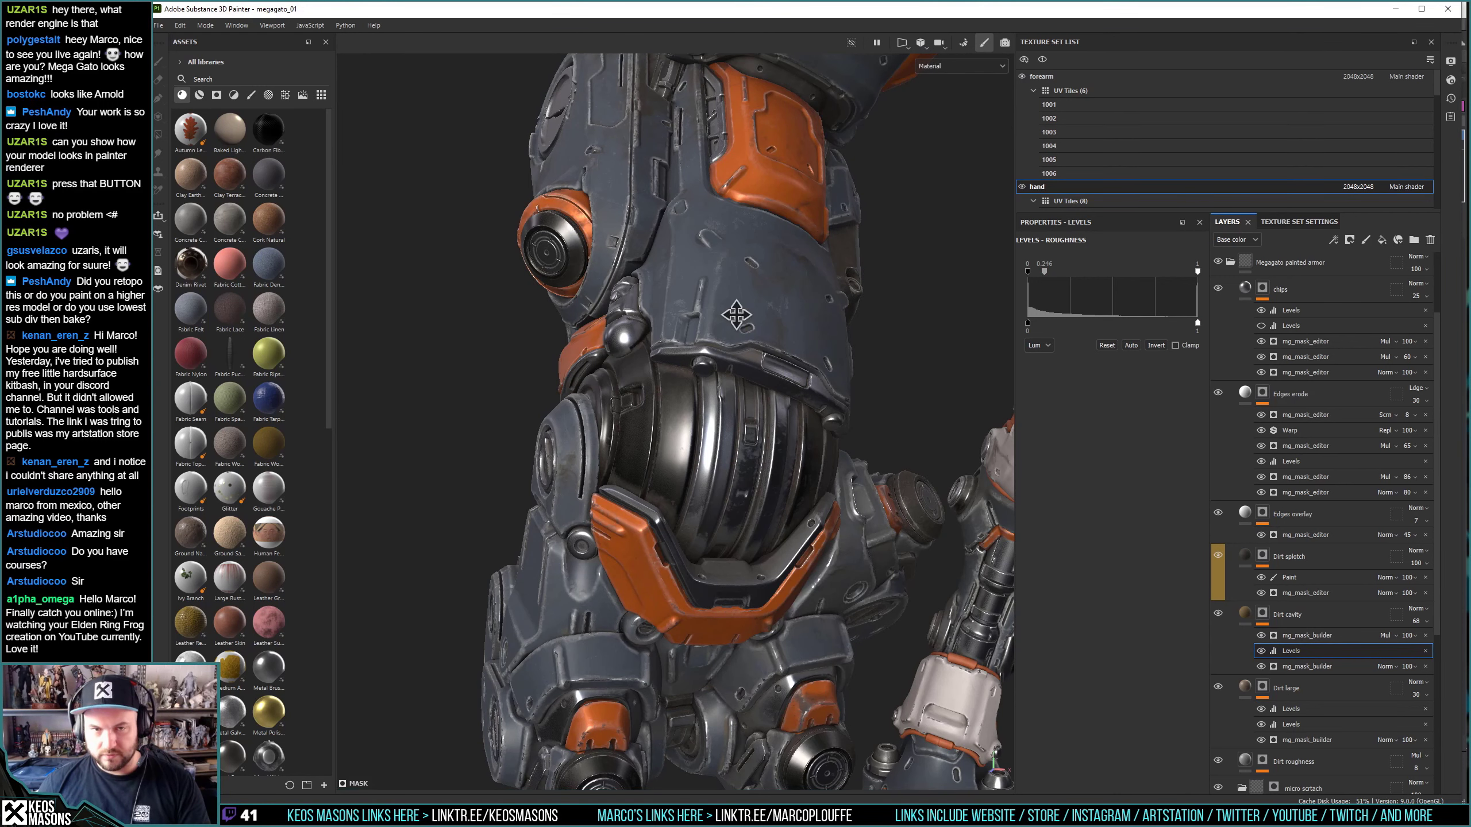
pyautogui.moveTo(736, 315); pyautogui.dragTo(755, 488, button='middle')
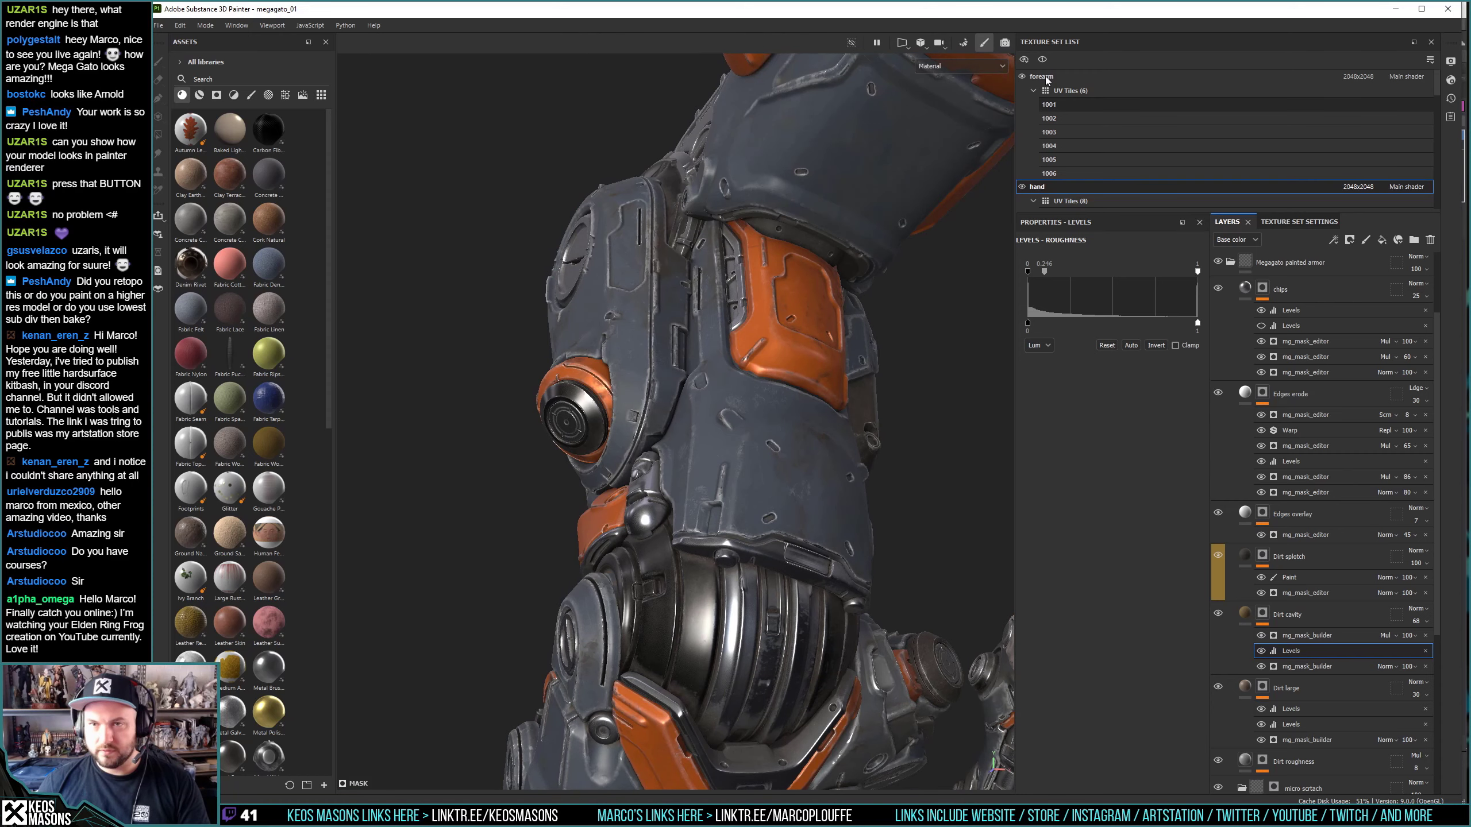
# Activate the forearm texture set and isolate its Dirt cavity mask in the viewport.
pyautogui.keyDown('ctrl'); pyautogui.keyDown('alt'); pyautogui.rightClick(836, 448); pyautogui.keyUp('alt'); pyautogui.keyUp('ctrl')
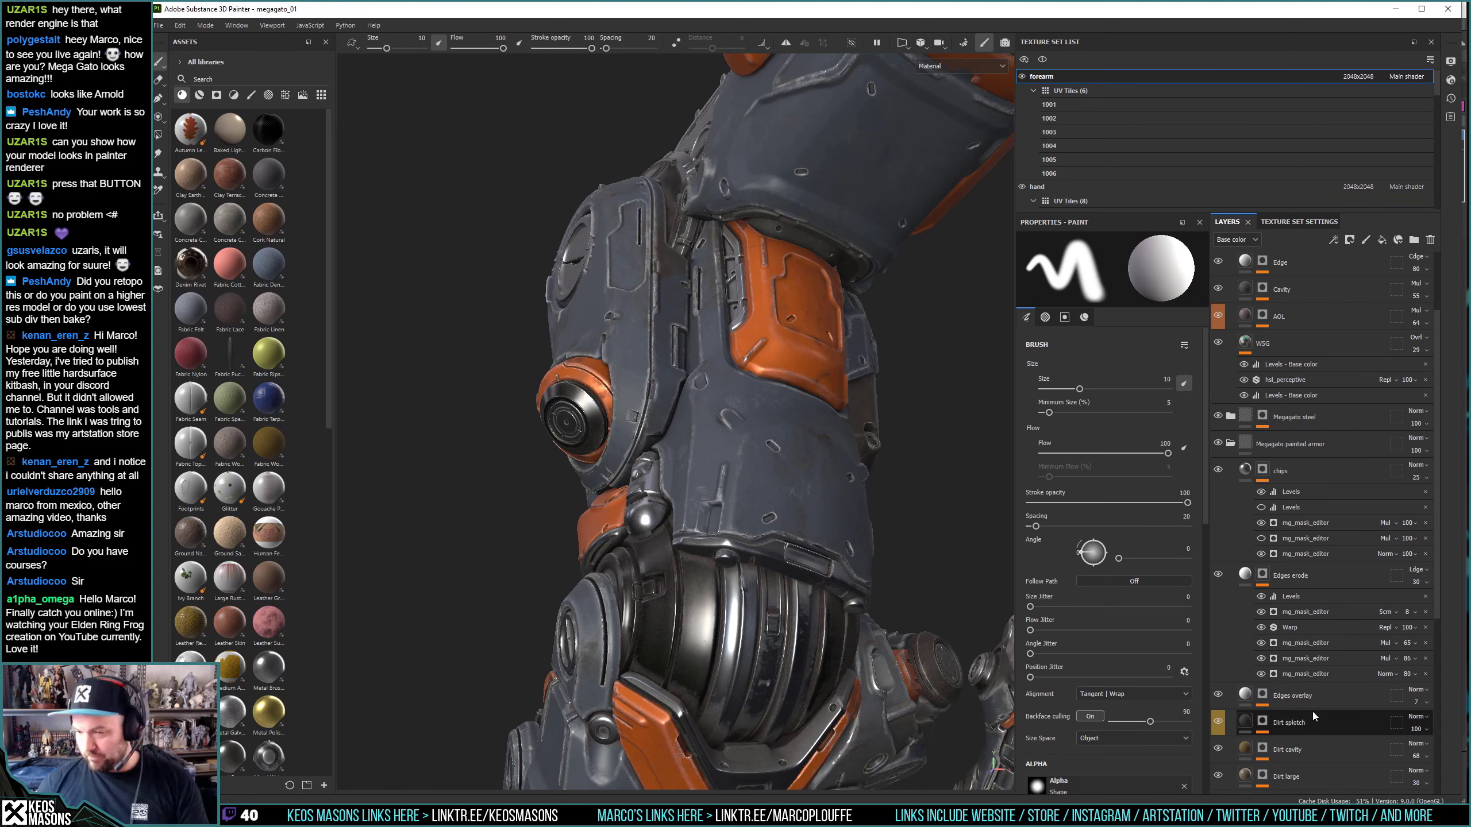
pyautogui.scroll(-3, 1312, 711)
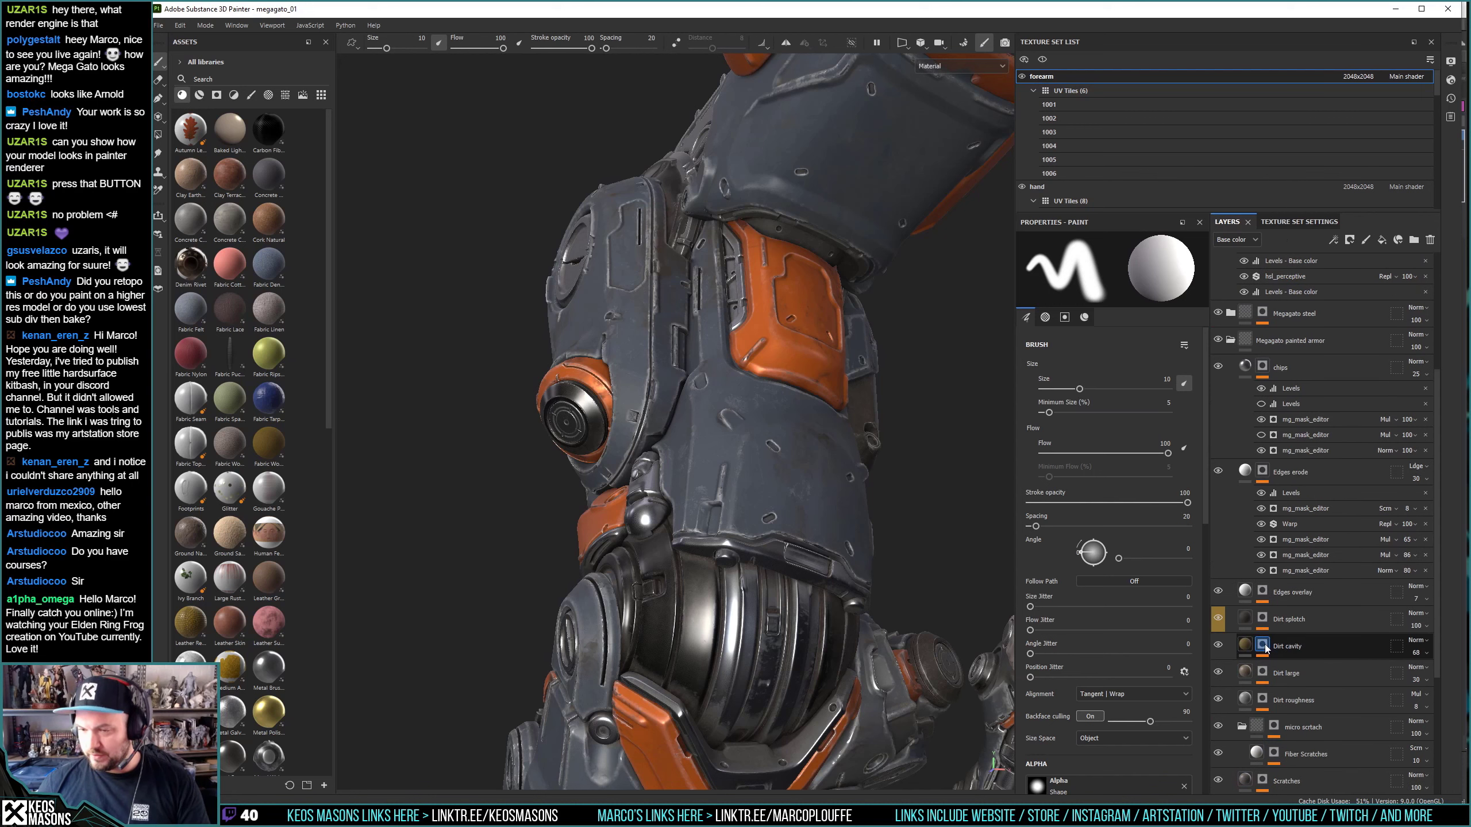
pyautogui.keyDown('alt'); pyautogui.click(1264, 648); pyautogui.keyUp('alt')
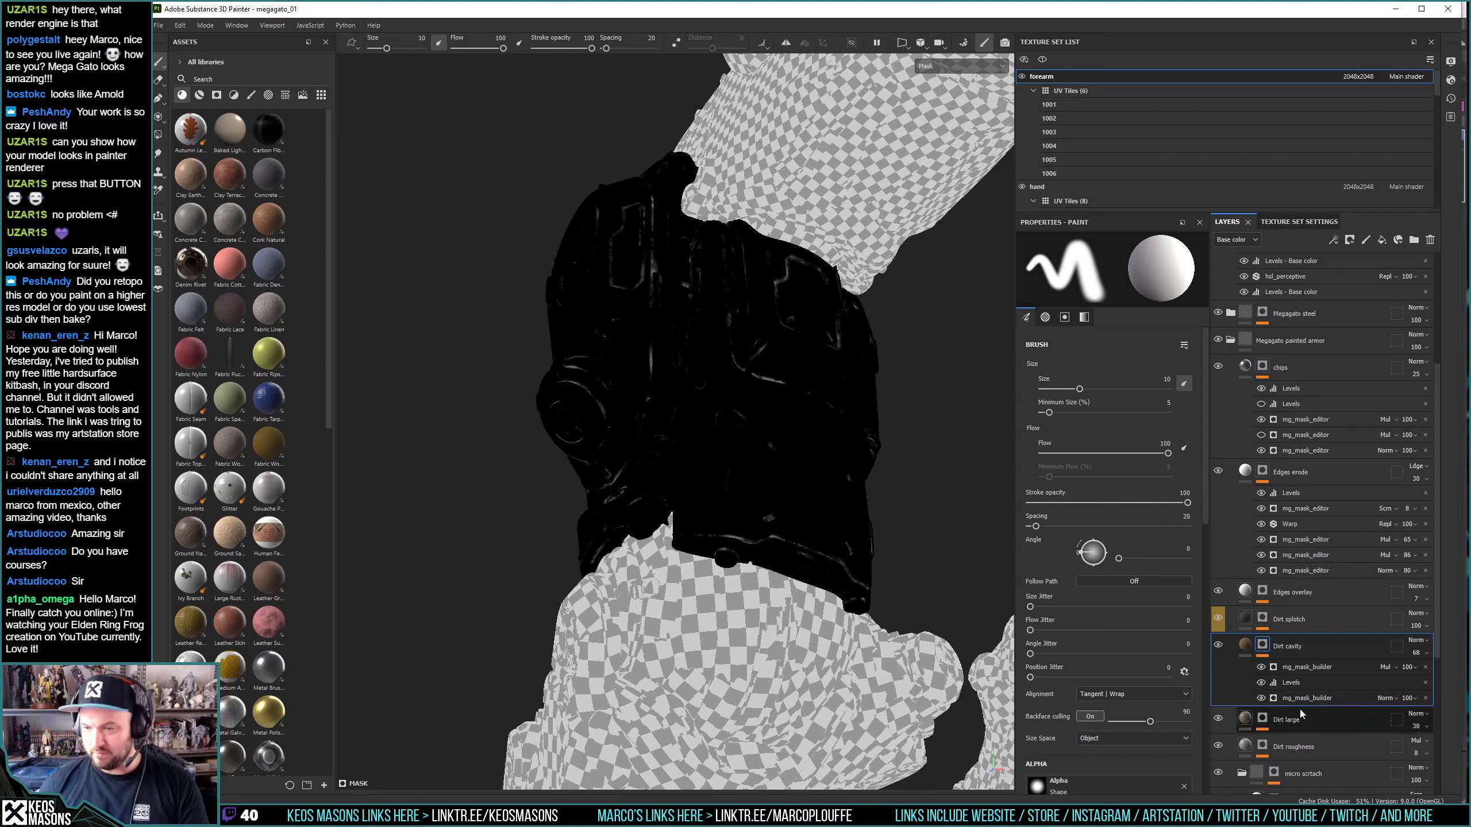
# Hide the Dirt cavity Levels effect and open the mg_mask_builder settings.
pyautogui.click(1261, 683)
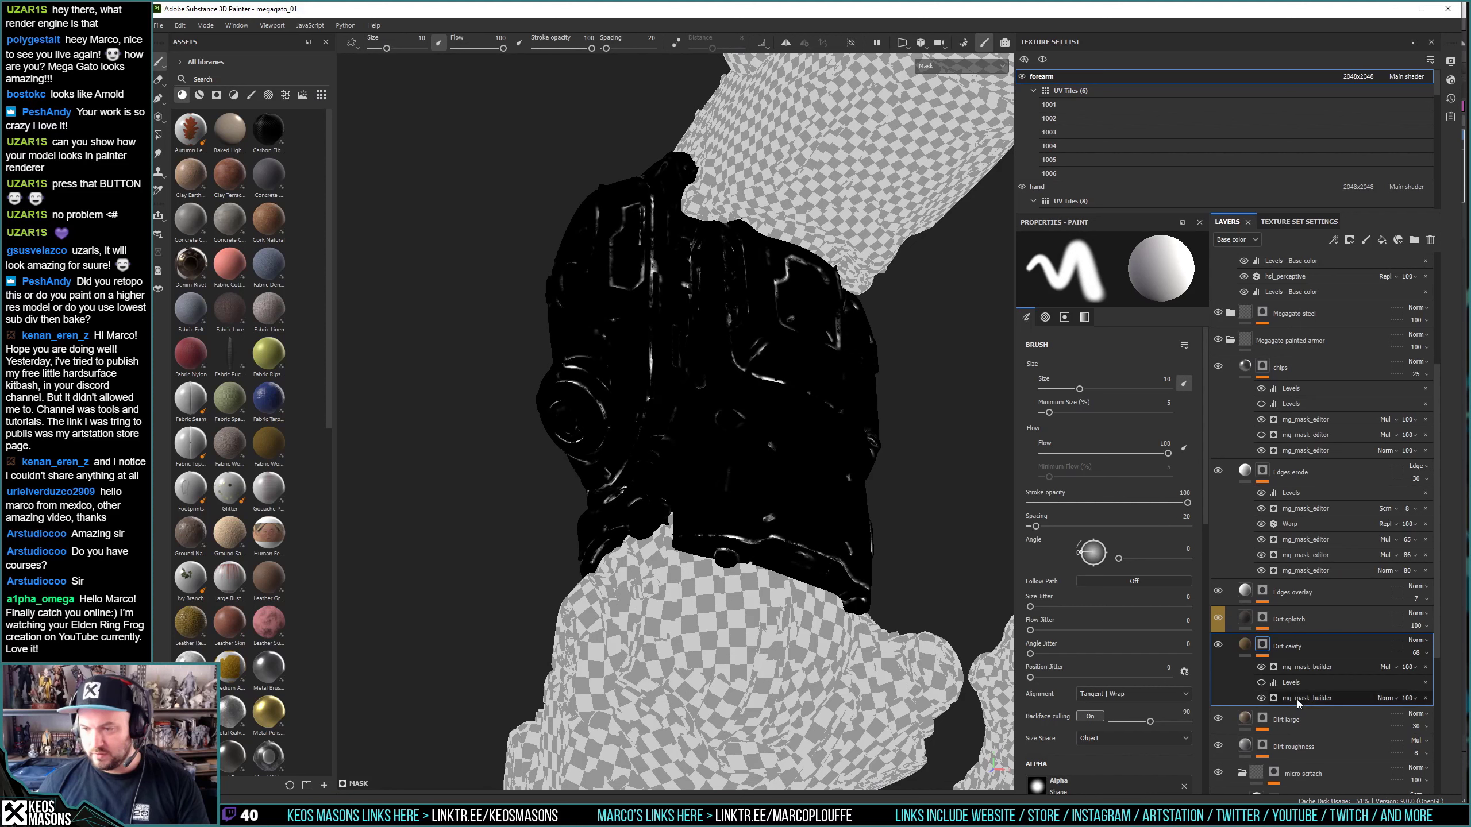
pyautogui.click(1296, 698)
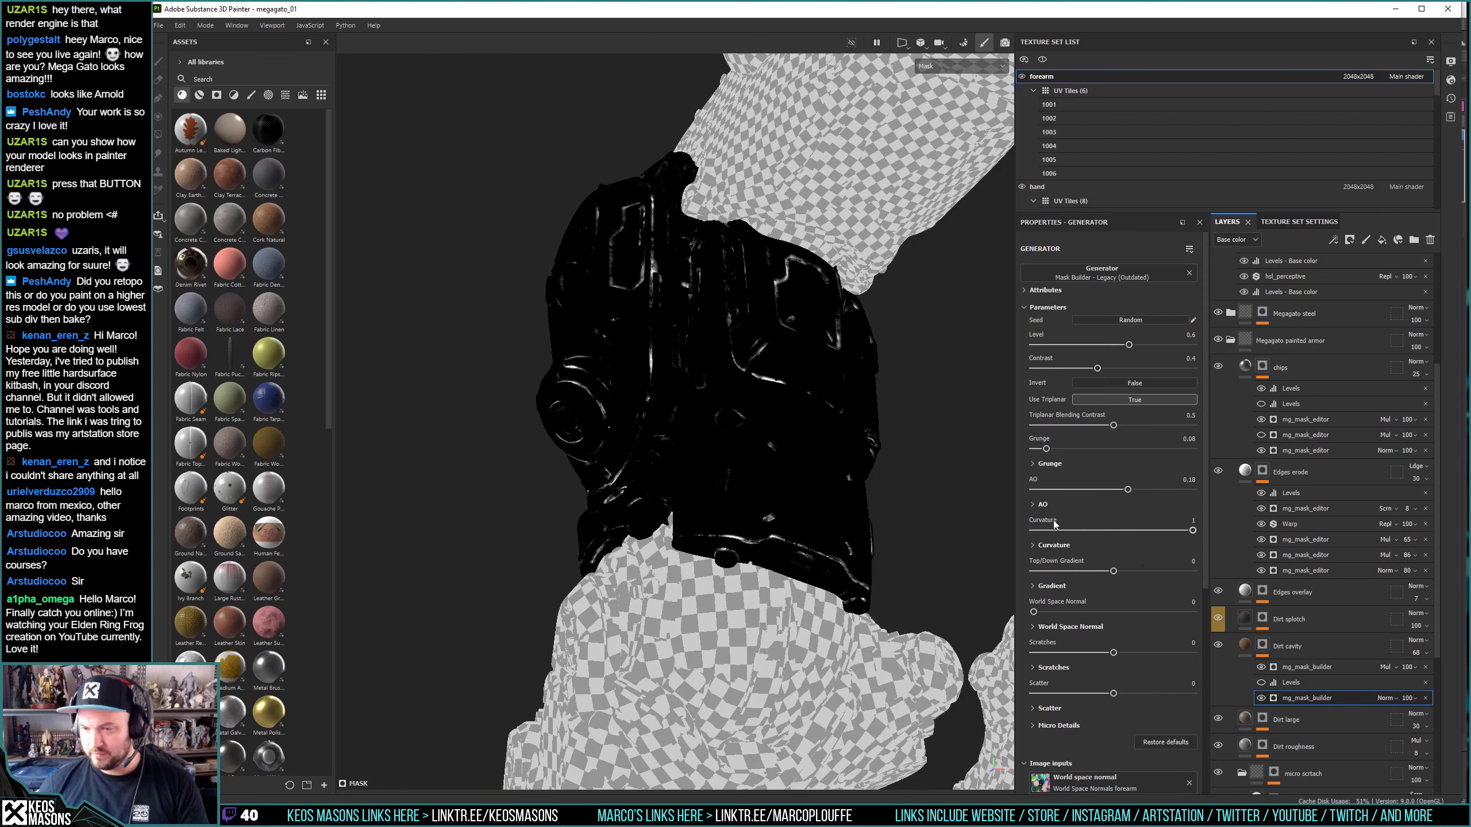
pyautogui.click(1054, 544)
pyautogui.scroll(-1, 1107, 549)
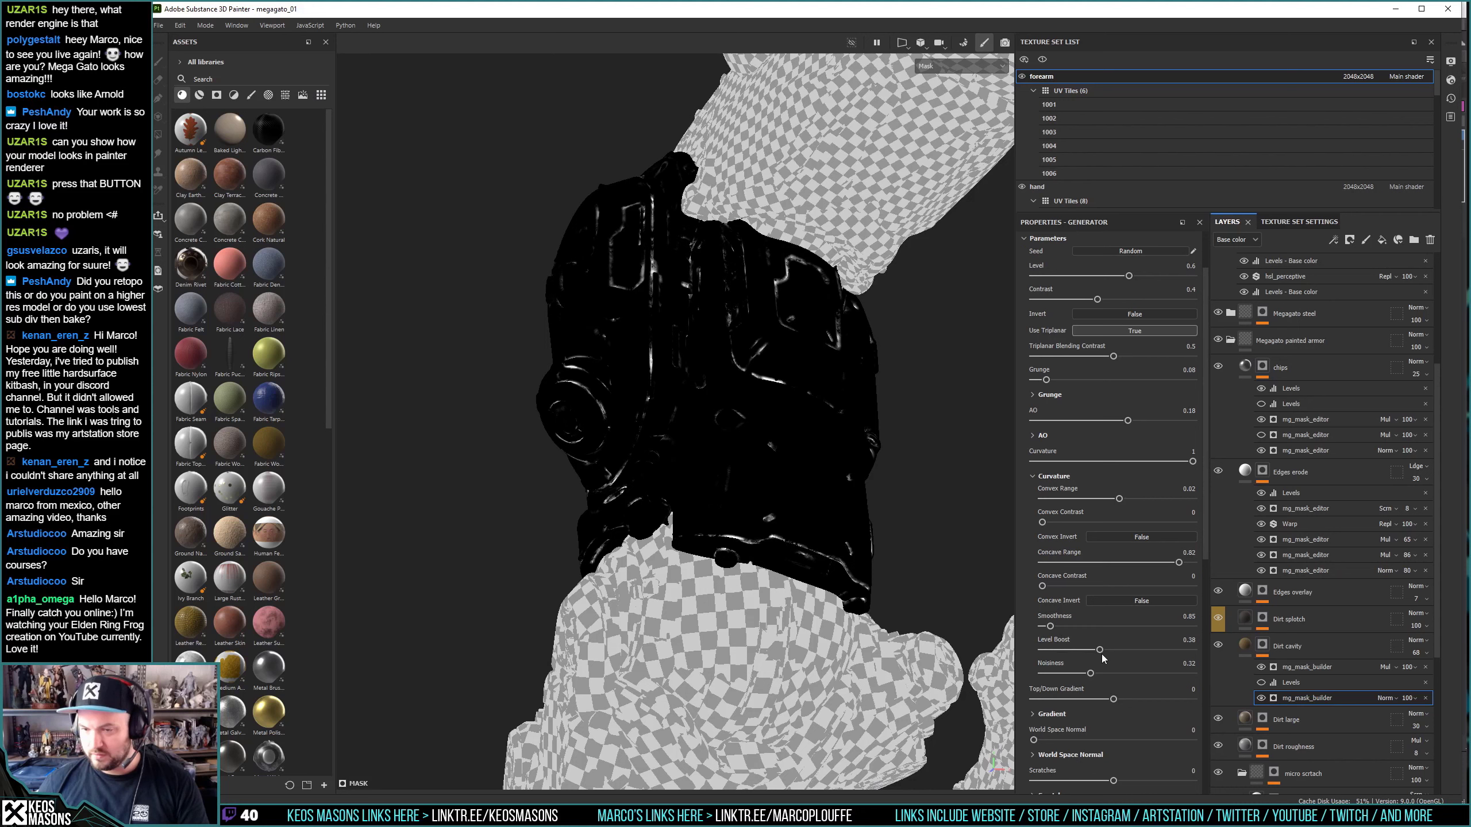
# Set the Dirt cavity mask builder to Level 0.88 and Contrast 0.3, back in material view.
pyautogui.moveTo(1101, 654); pyautogui.dragTo(1164, 650)
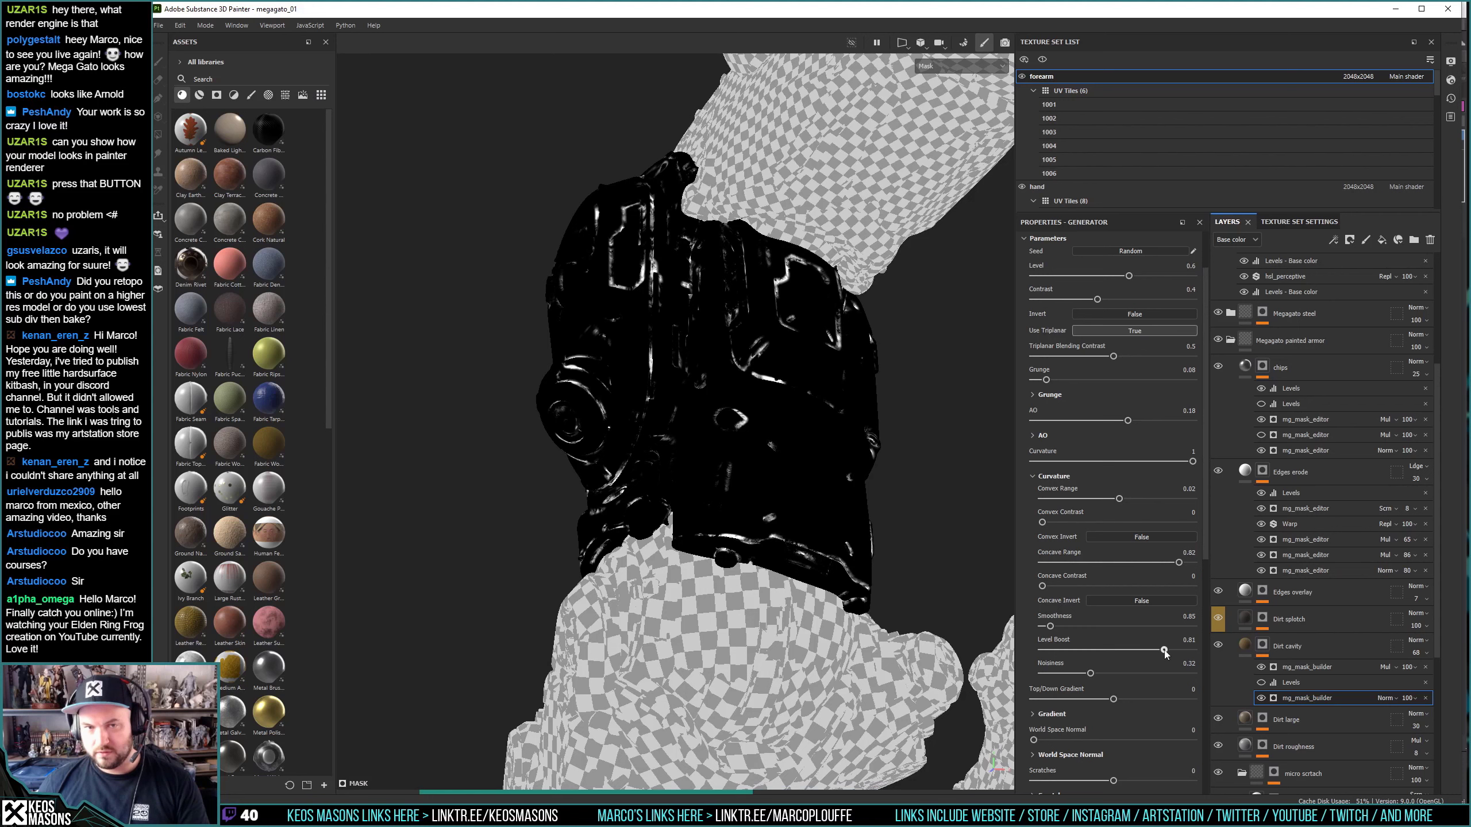
pyautogui.moveTo(1164, 652); pyautogui.dragTo(1162, 650)
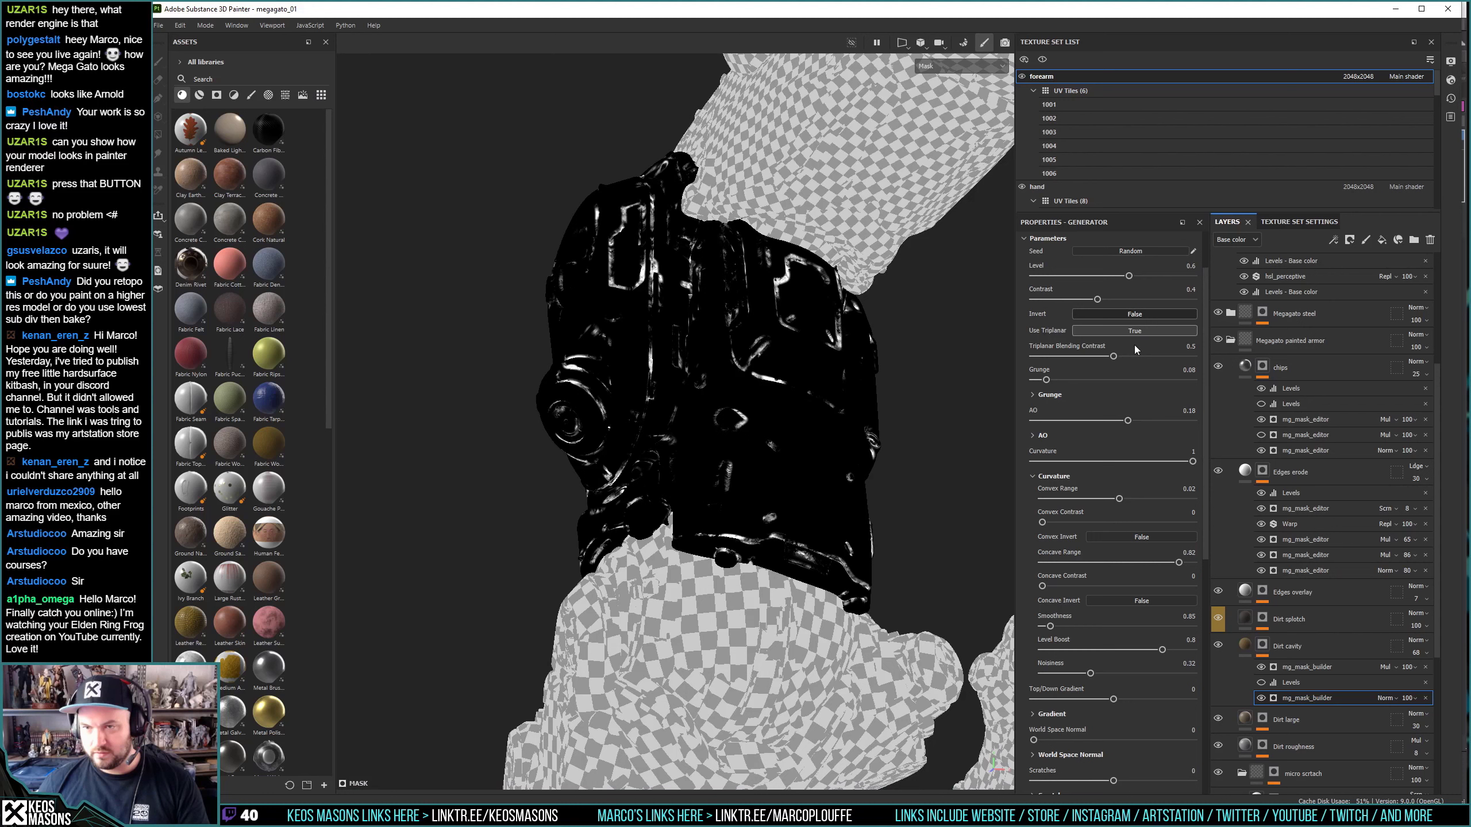
pyautogui.moveTo(1127, 276); pyautogui.dragTo(1157, 278)
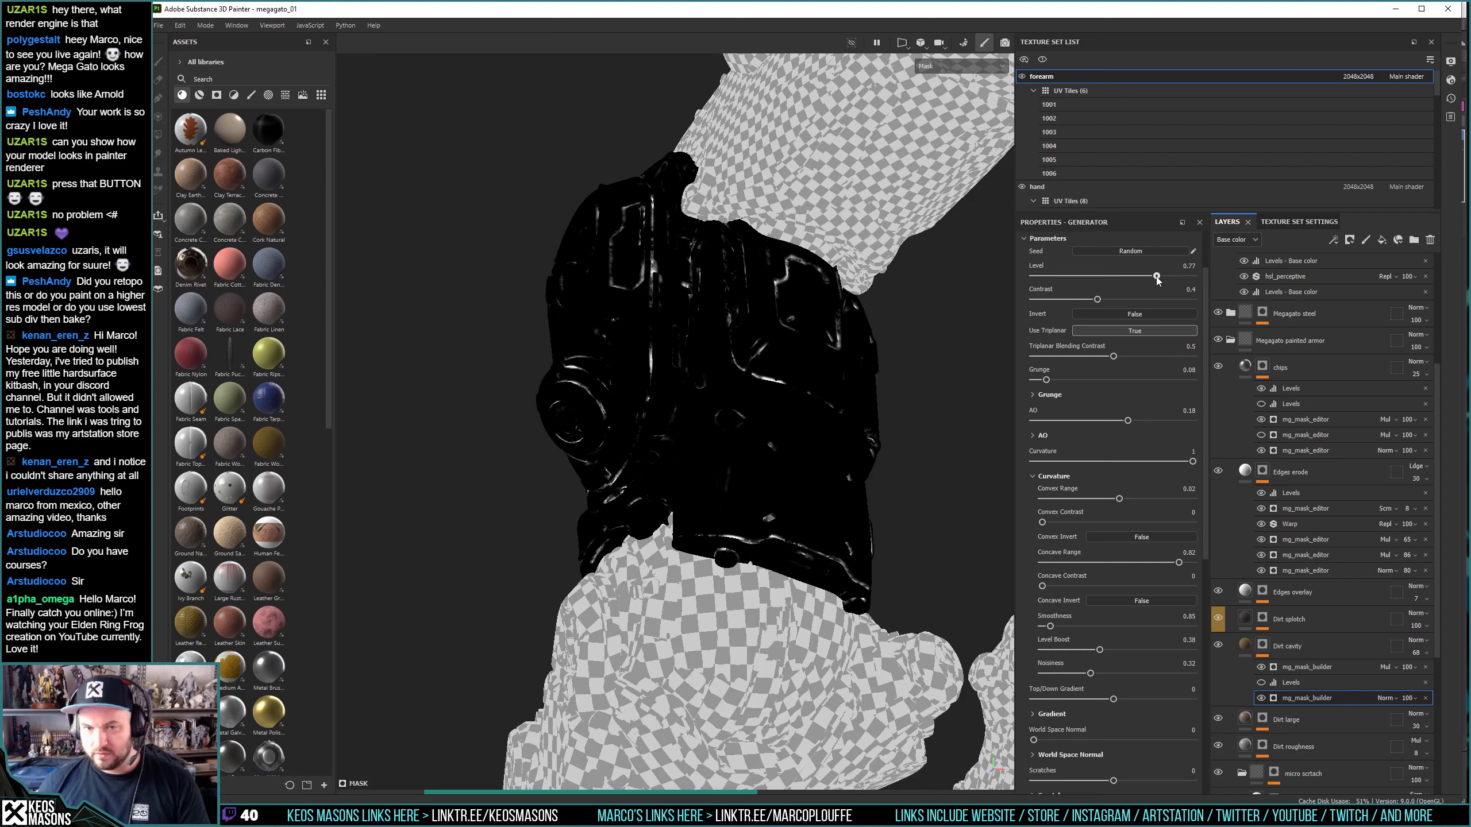
pyautogui.moveTo(1157, 278); pyautogui.dragTo(1174, 278)
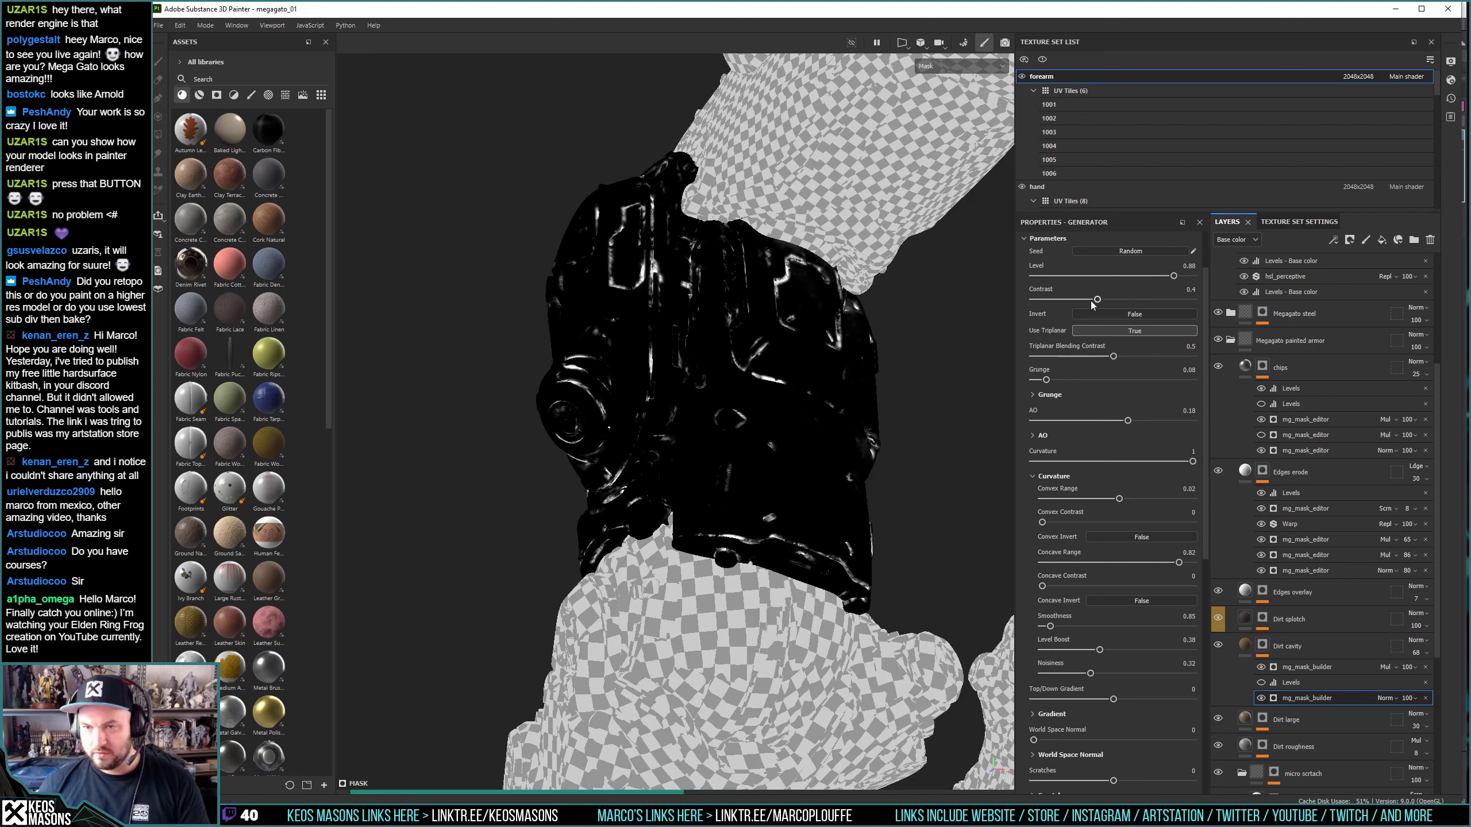
pyautogui.scroll(2, 1098, 371)
pyautogui.moveTo(1096, 368); pyautogui.dragTo(1082, 369)
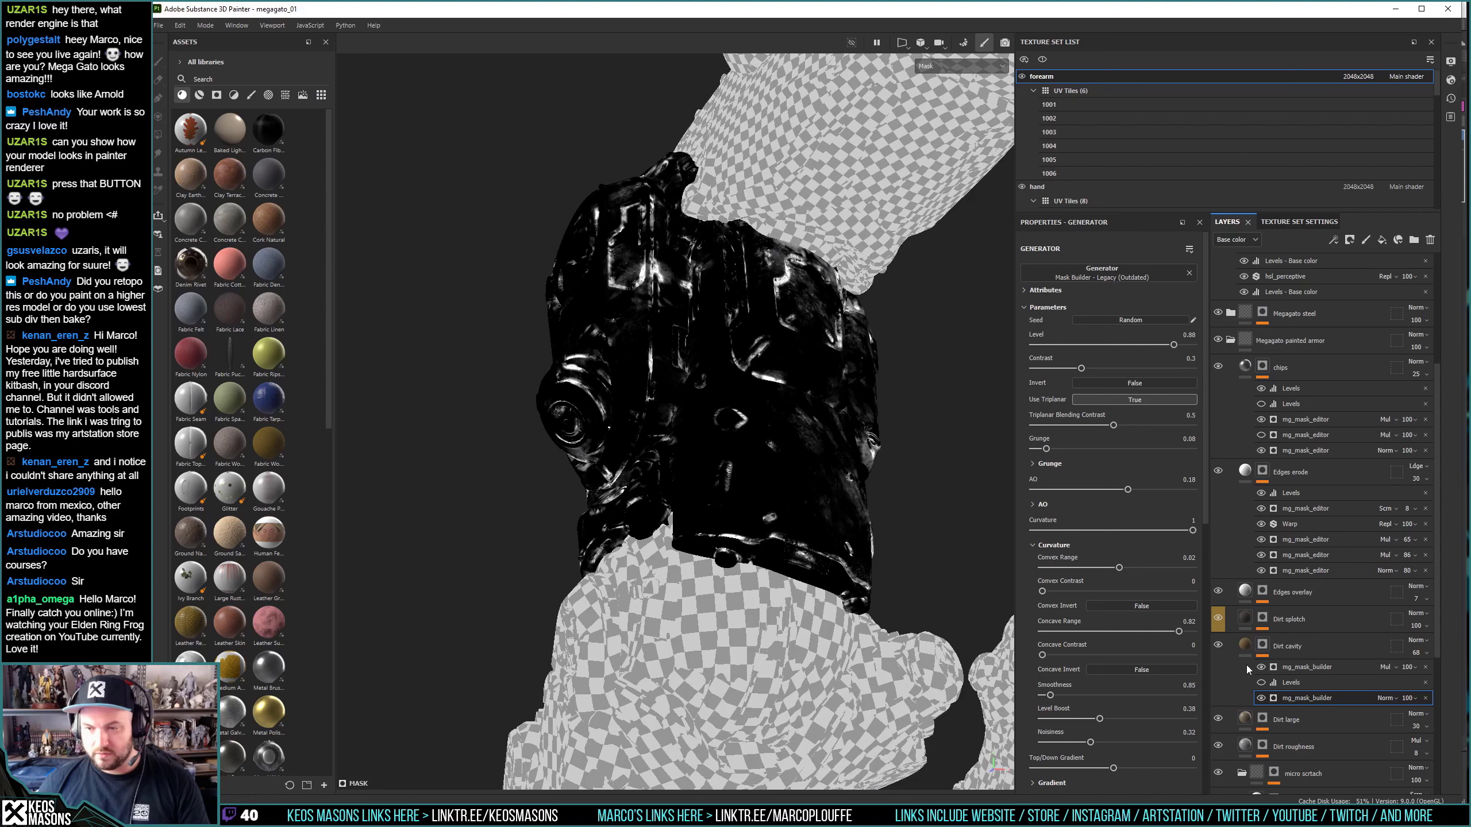
pyautogui.press('m')
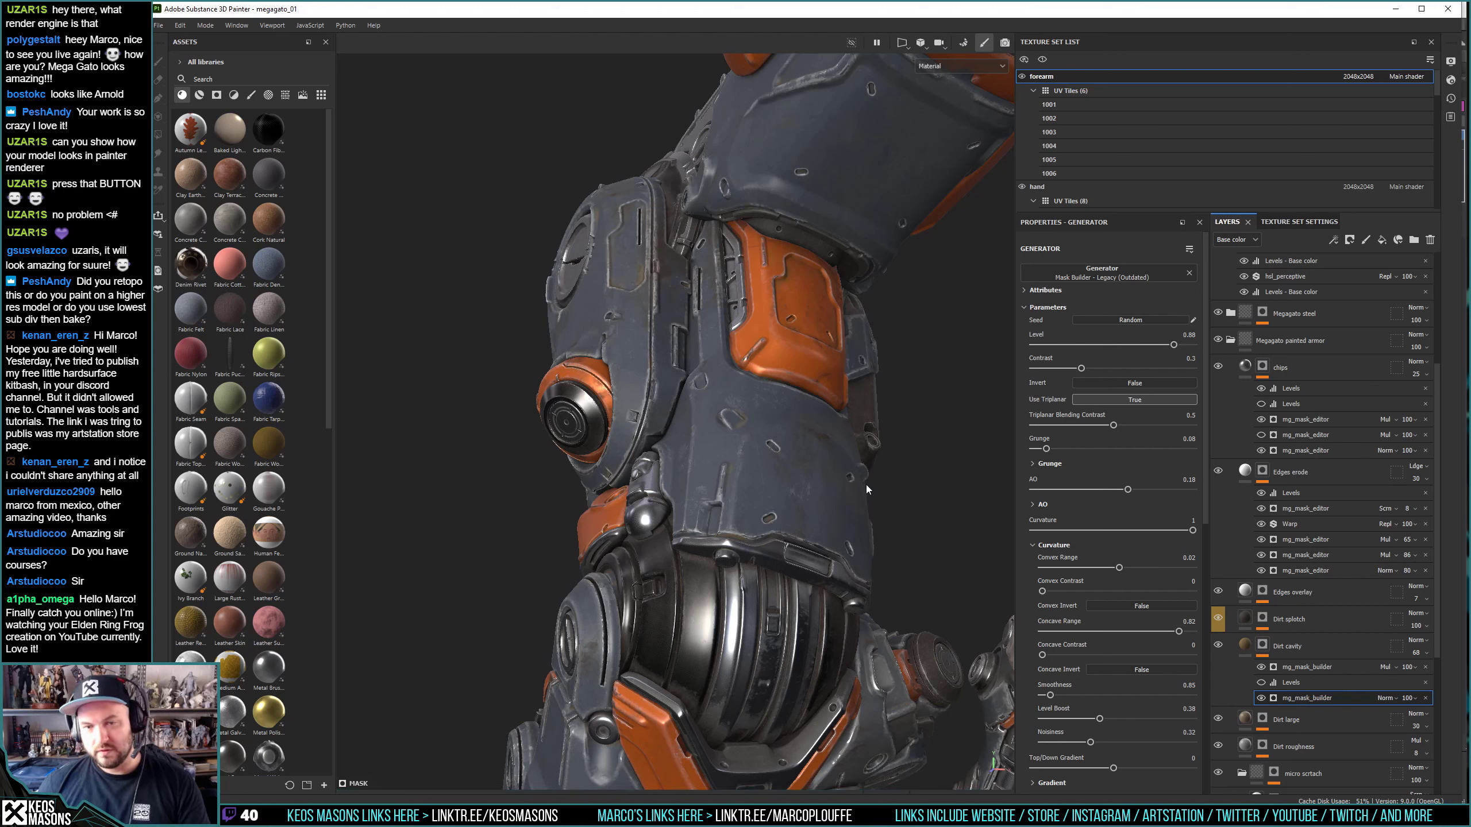
# Set the Dirt cavity mask builder to Level 0.68, AO 0.41, AO Range 0.74, Noisiness 0.06.
pyautogui.keyDown('alt'); pyautogui.click(1296, 701); pyautogui.keyUp('alt')
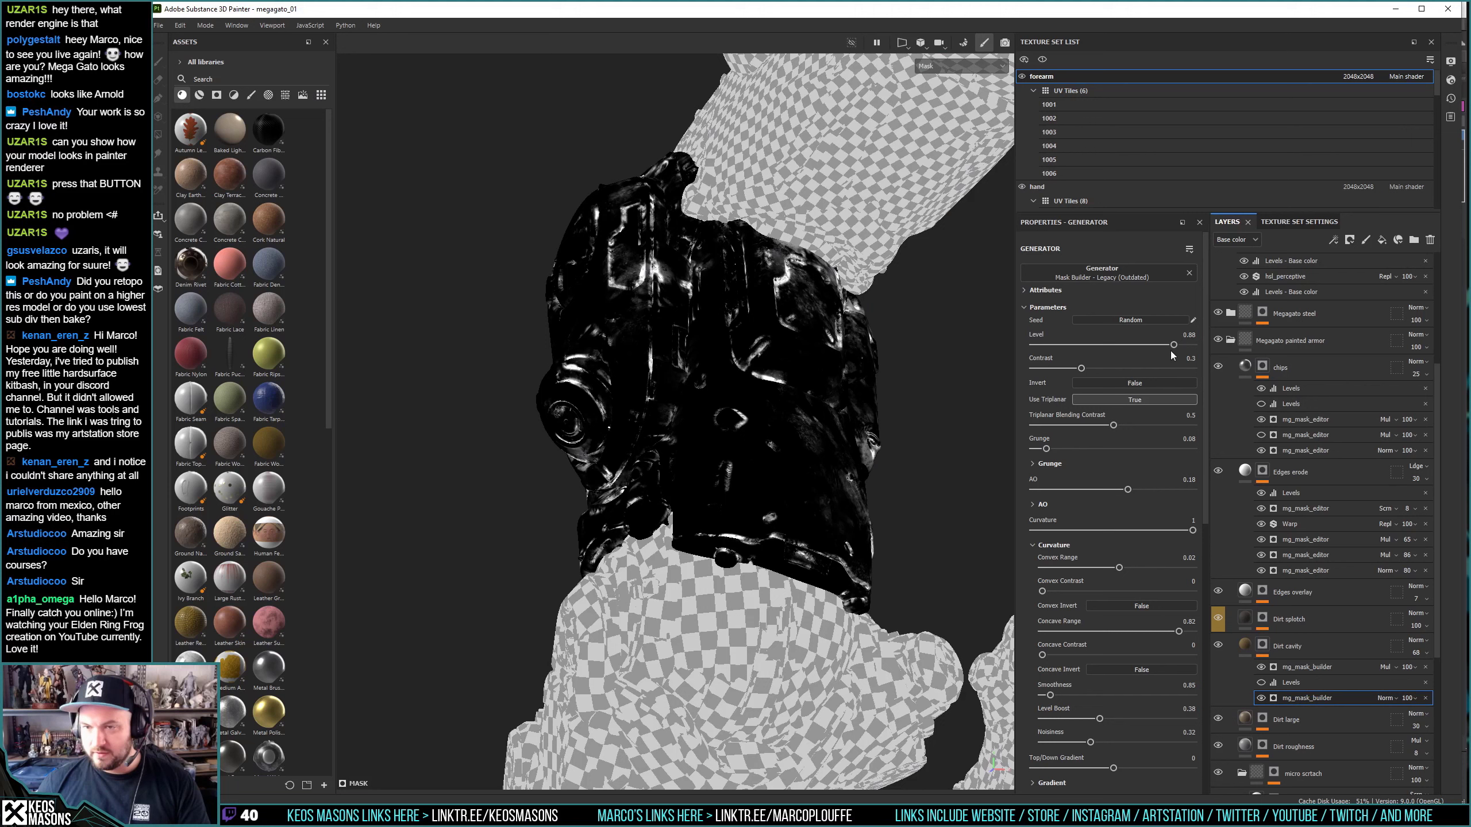
pyautogui.moveTo(1171, 346); pyautogui.dragTo(1141, 347)
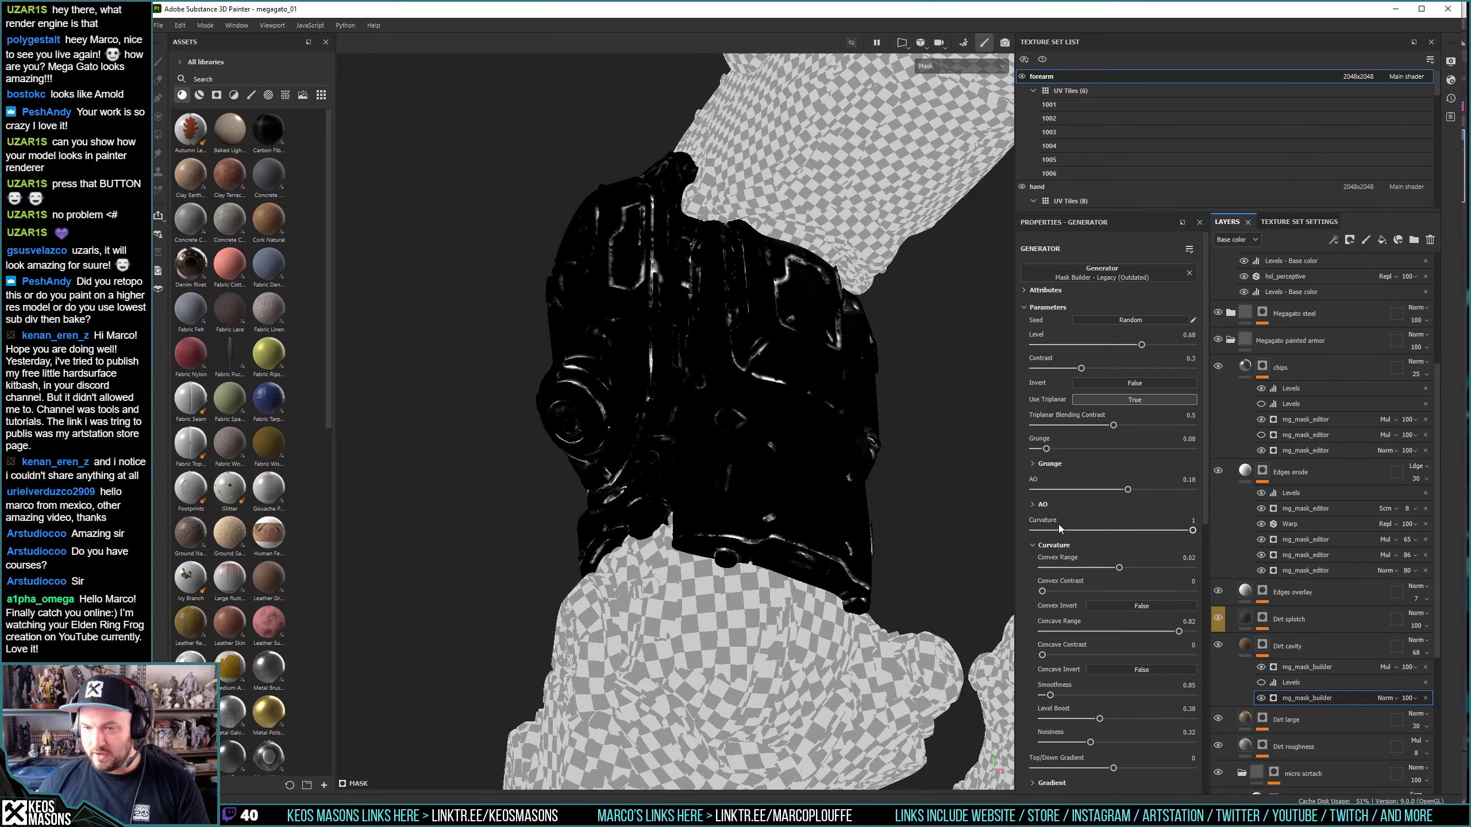
pyautogui.moveTo(1127, 489); pyautogui.dragTo(1222, 490)
pyautogui.click(1213, 504)
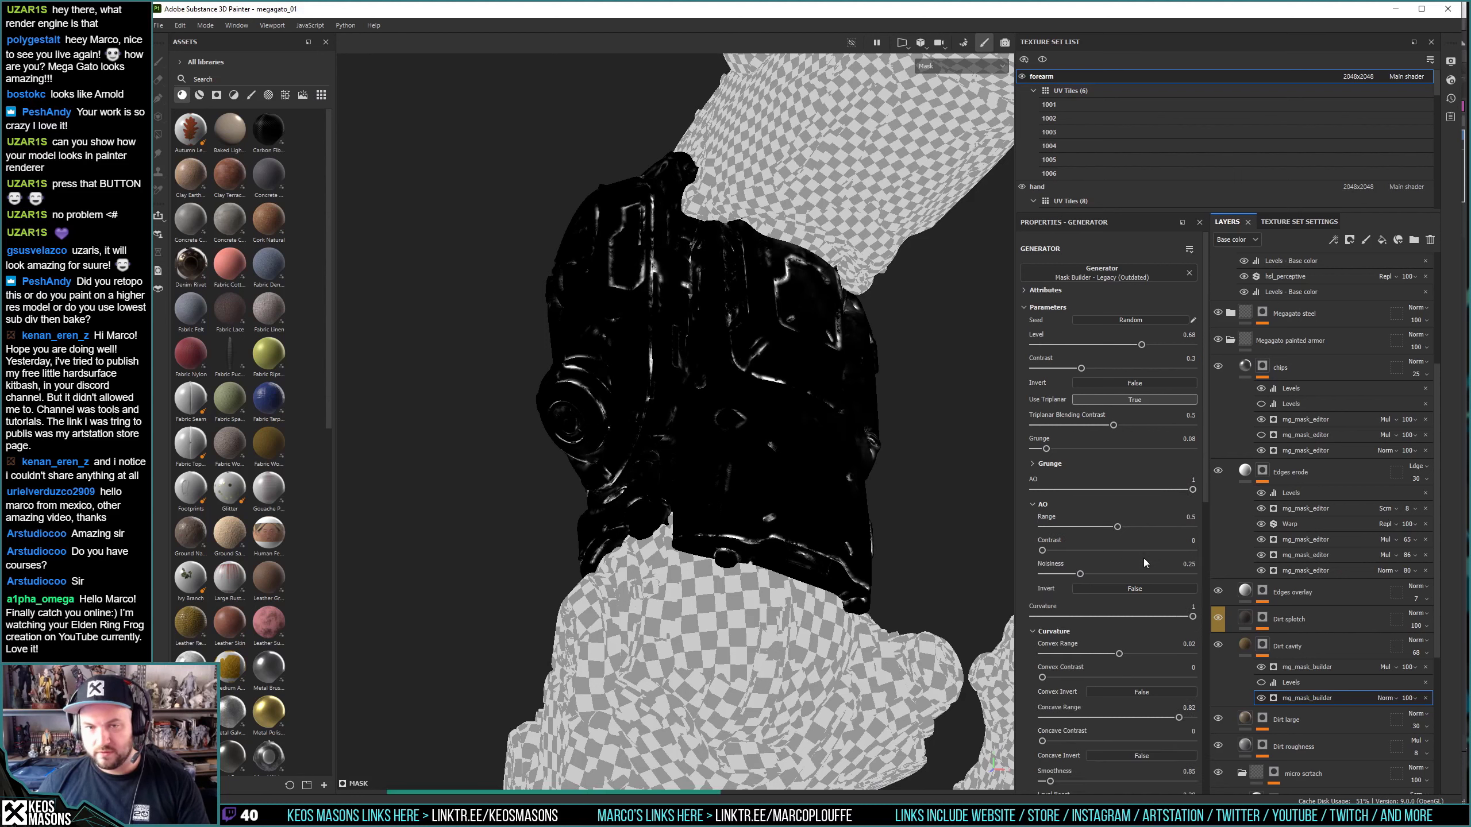
pyautogui.click(1163, 490)
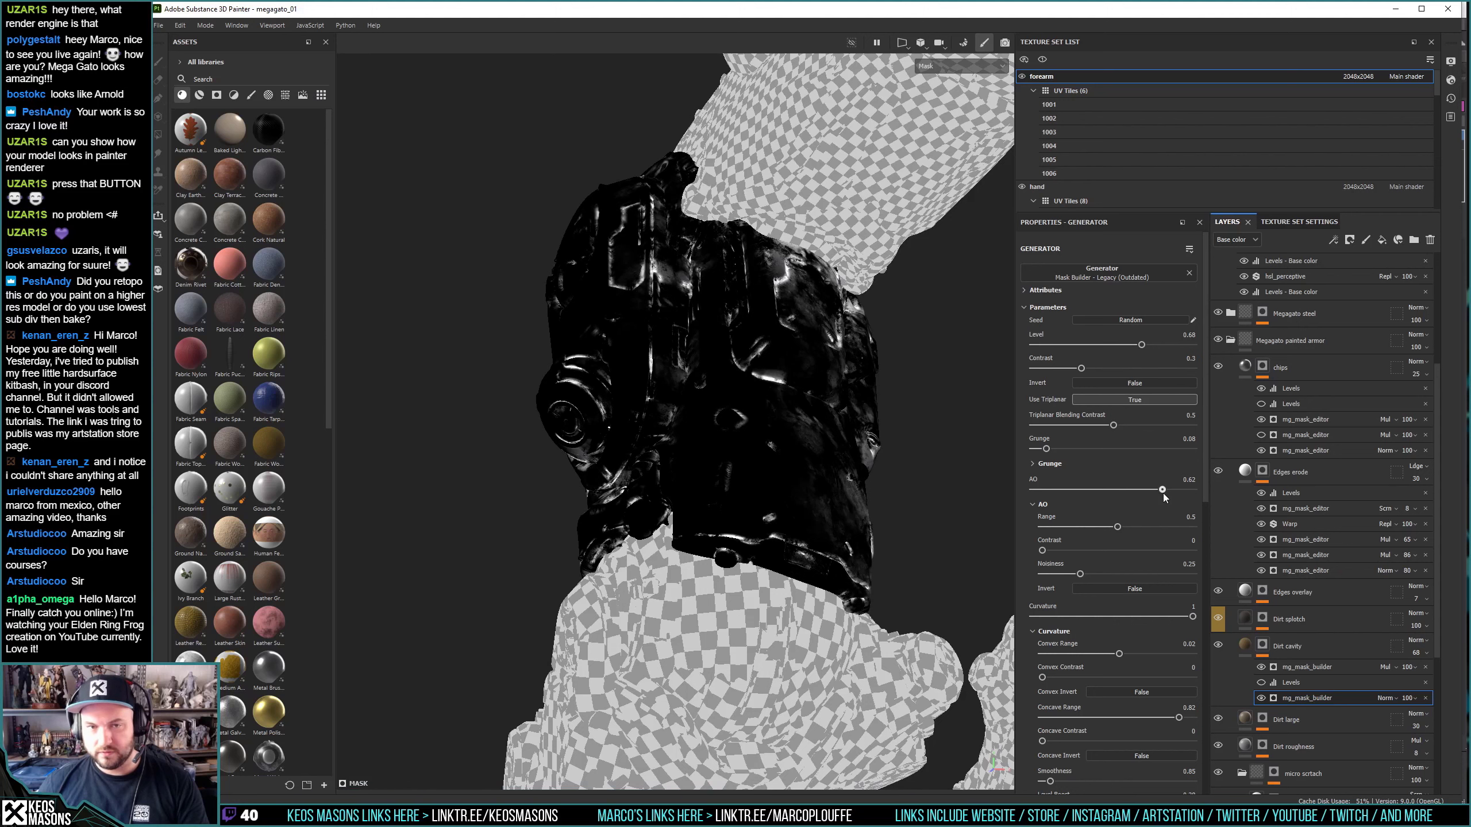
pyautogui.moveTo(1163, 493); pyautogui.dragTo(1159, 492)
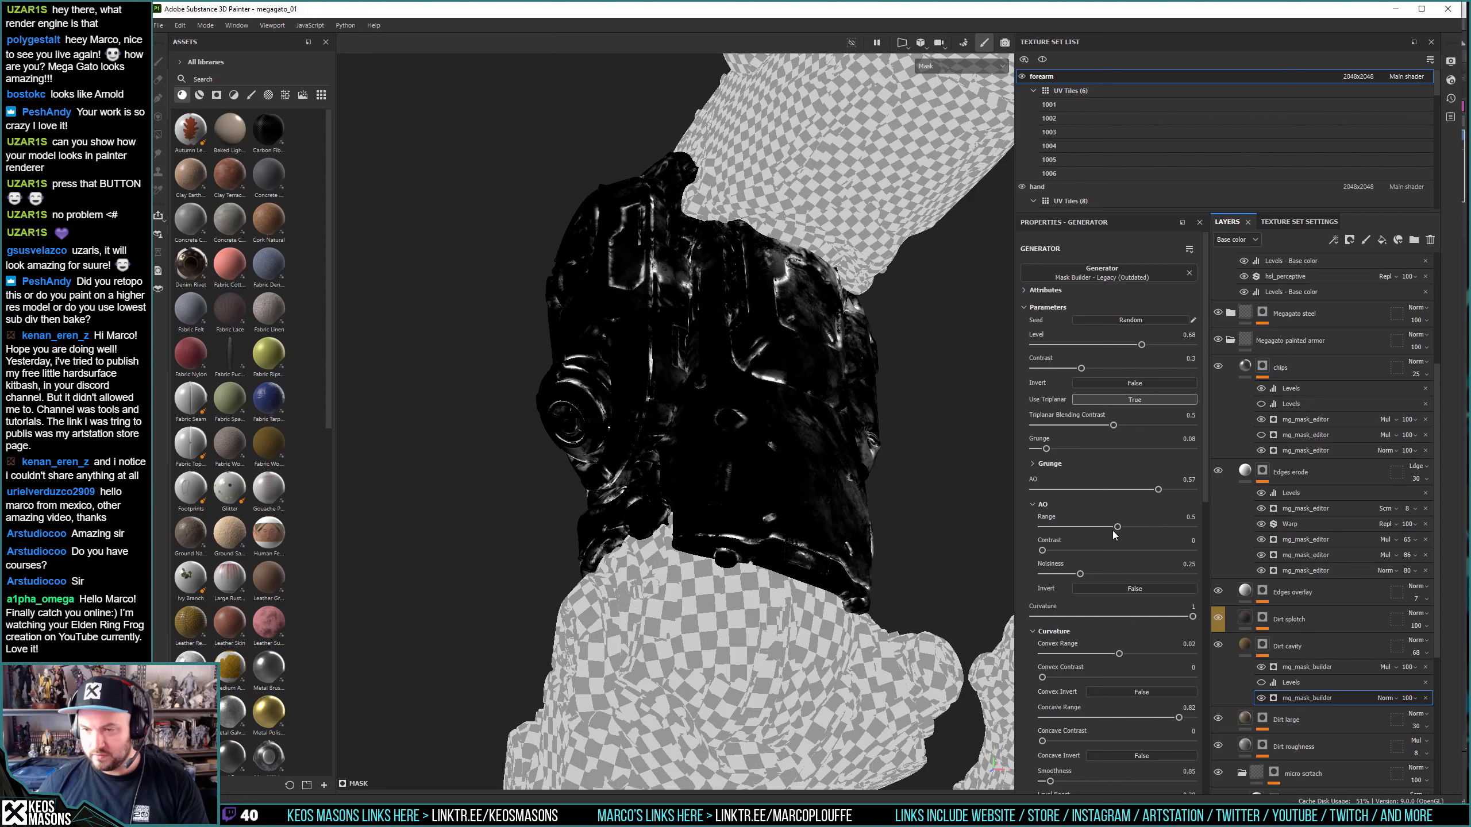
pyautogui.moveTo(1112, 532); pyautogui.dragTo(1154, 528)
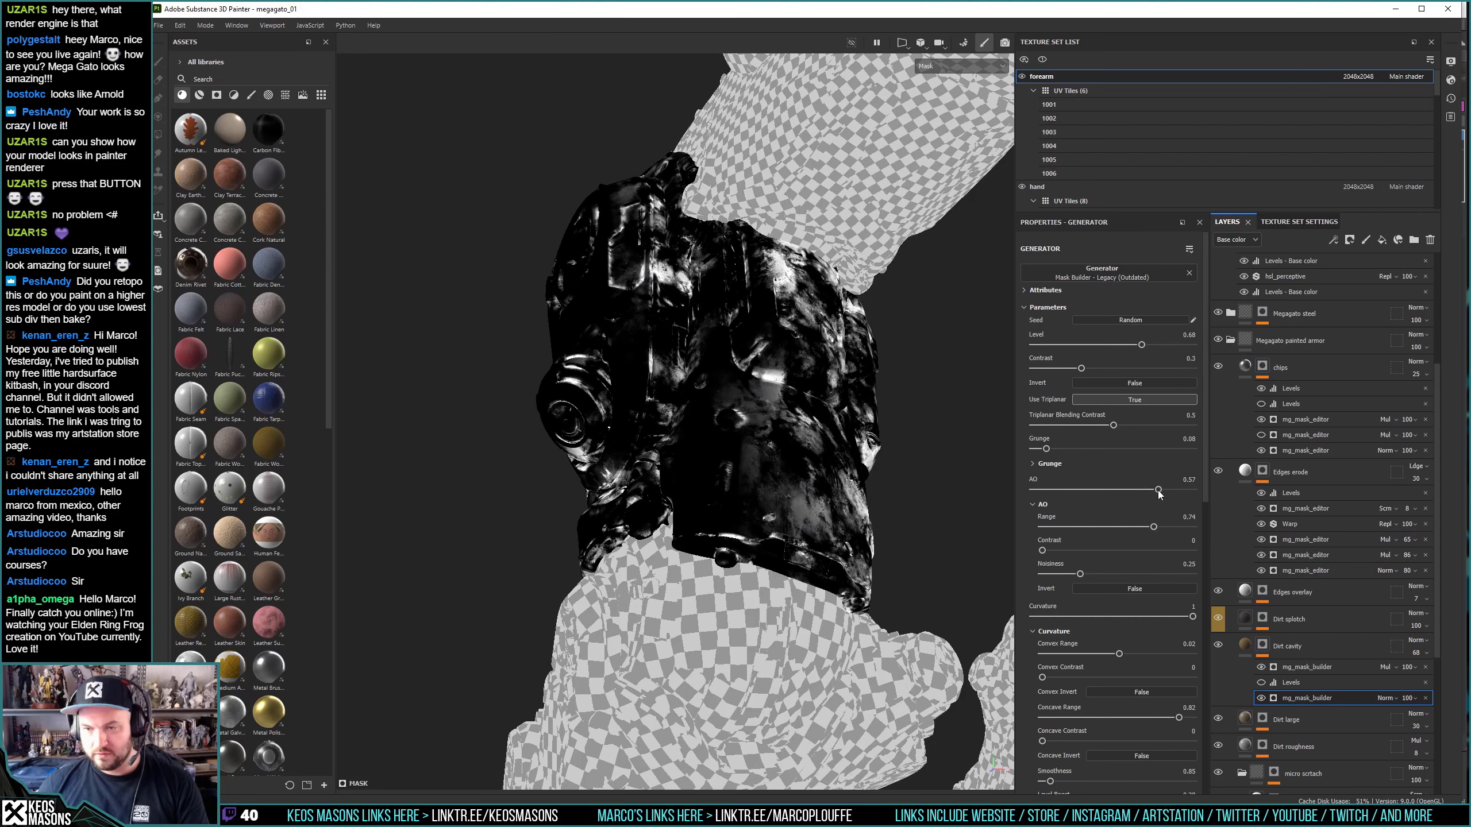
pyautogui.moveTo(1080, 573); pyautogui.dragTo(1045, 574)
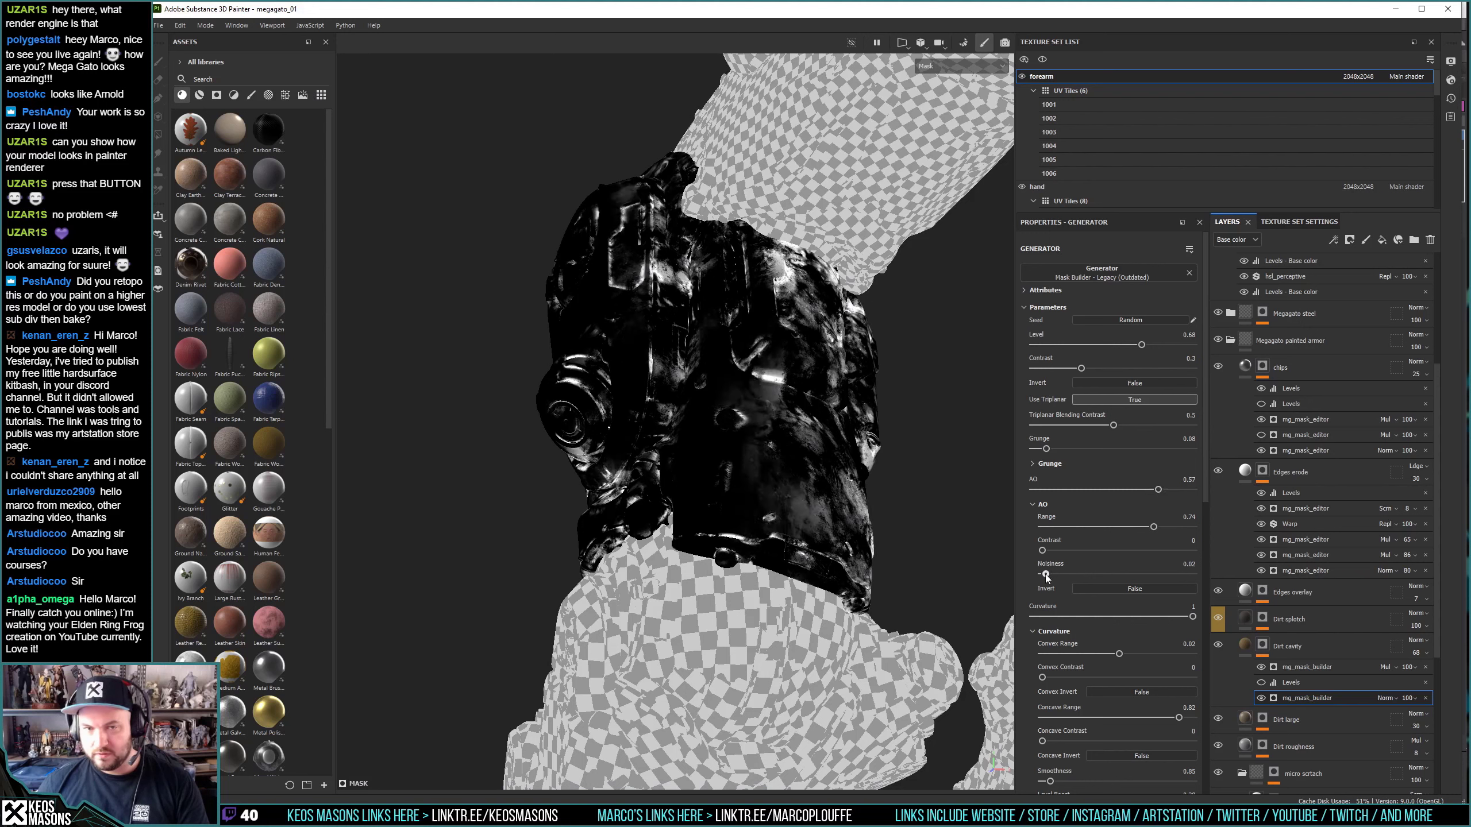
pyautogui.moveTo(1045, 574); pyautogui.dragTo(1051, 573)
pyautogui.moveTo(1158, 489); pyautogui.dragTo(1146, 490)
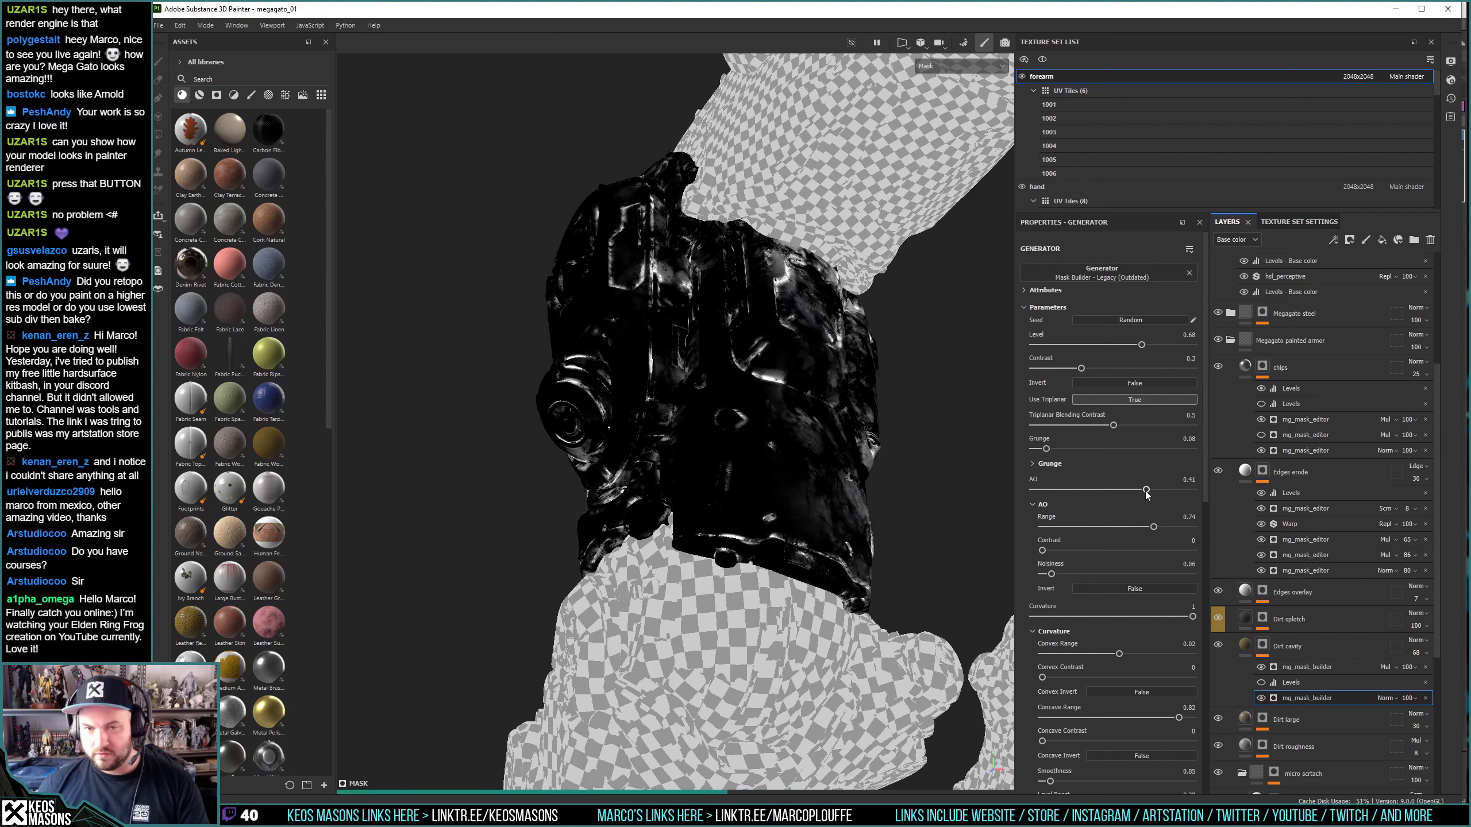
# Set the other Dirt cavity mask builder's opacity to 87 and return to material view.
pyautogui.click(1408, 667)
pyautogui.moveTo(1451, 688)
pyautogui.mouseDown()
pyautogui.moveTo(1432, 689)
pyautogui.moveTo(1447, 688)
pyautogui.mouseUp()
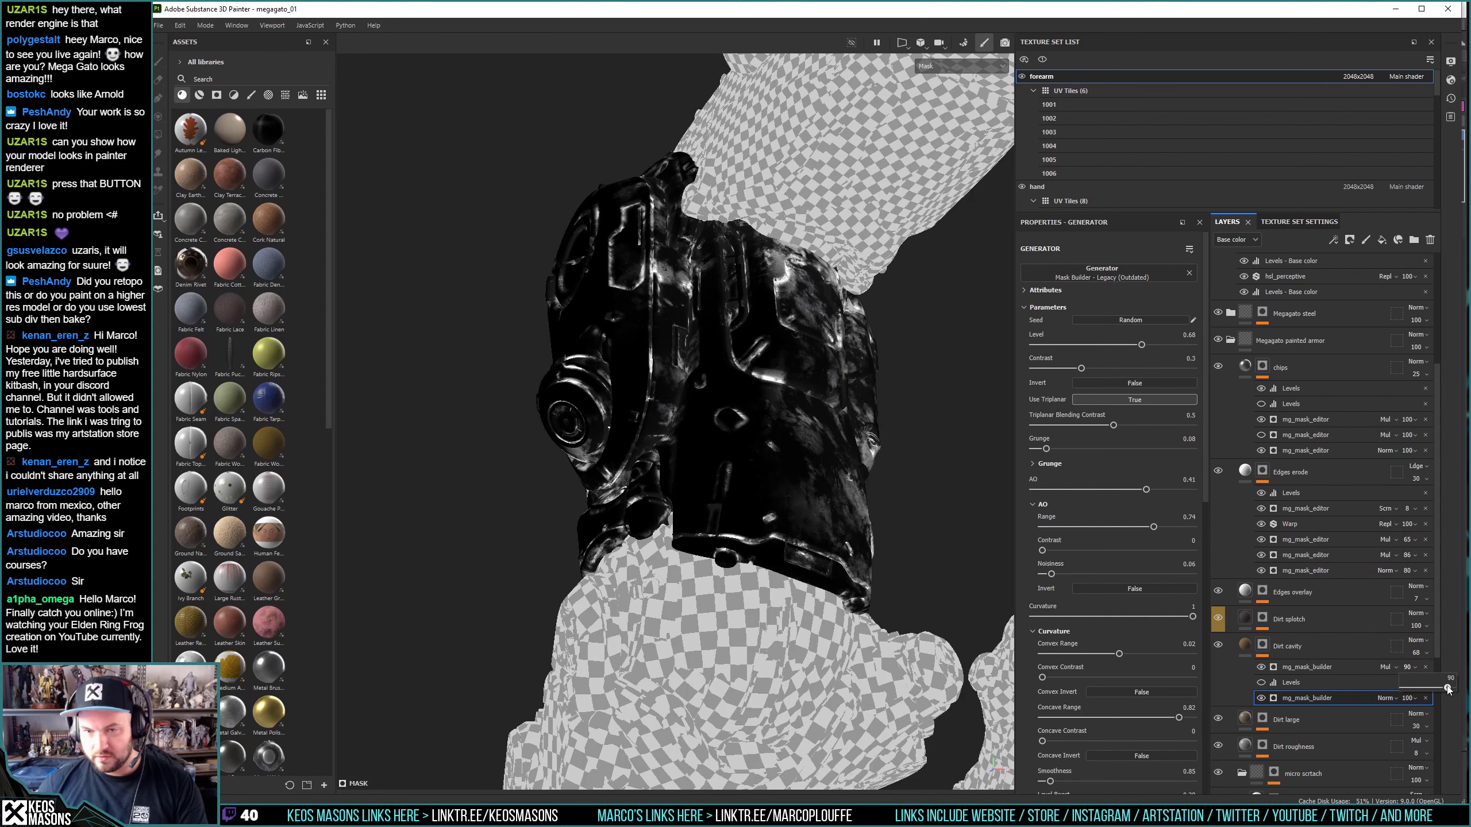
pyautogui.moveTo(1447, 688); pyautogui.dragTo(1446, 688)
pyautogui.press('m')
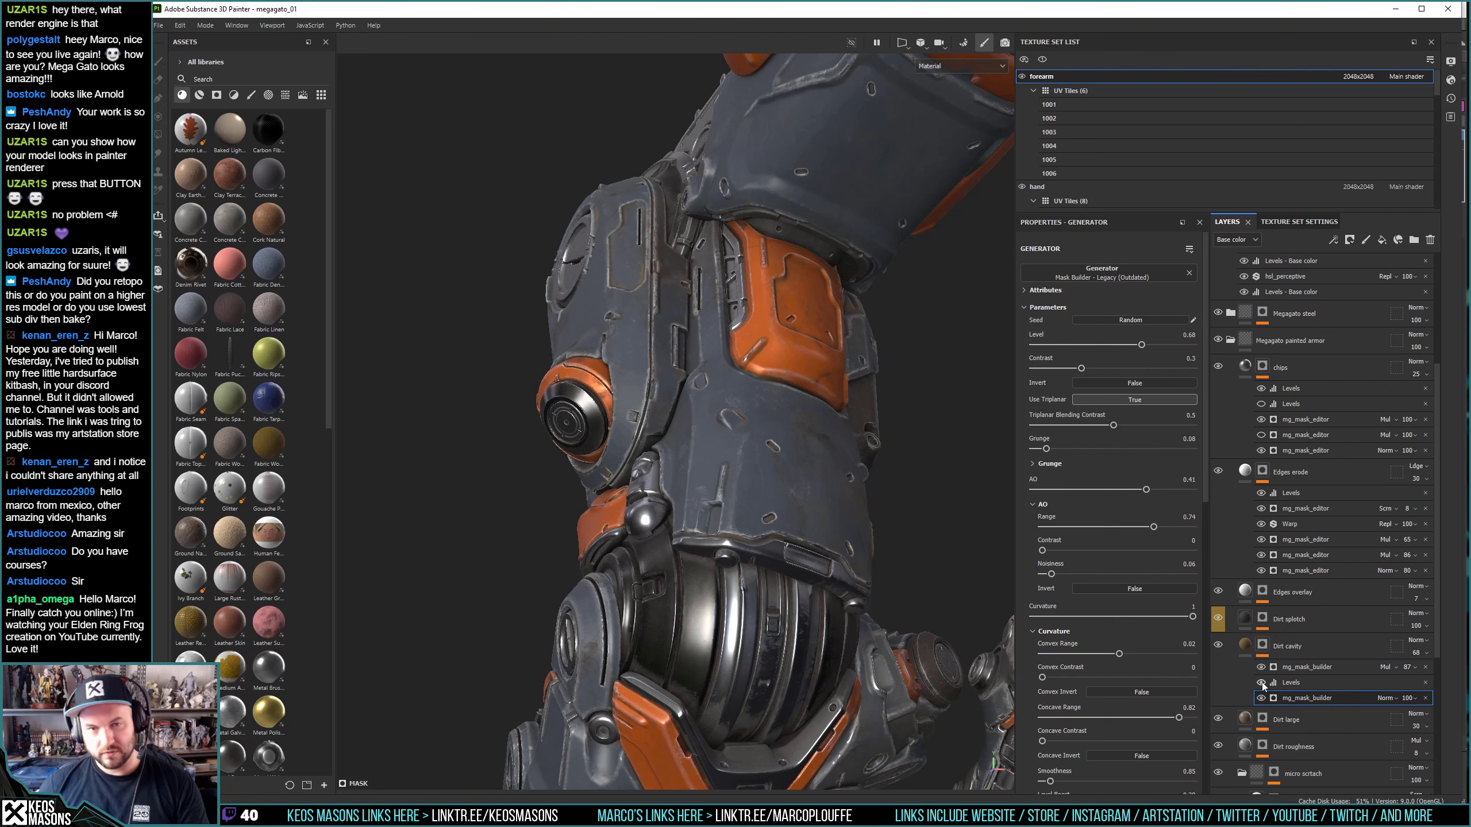
# Brighten the Dirt cavity mask by pushing its Levels midtone up.
pyautogui.keyDown('alt'); pyautogui.click(1264, 645); pyautogui.keyUp('alt')
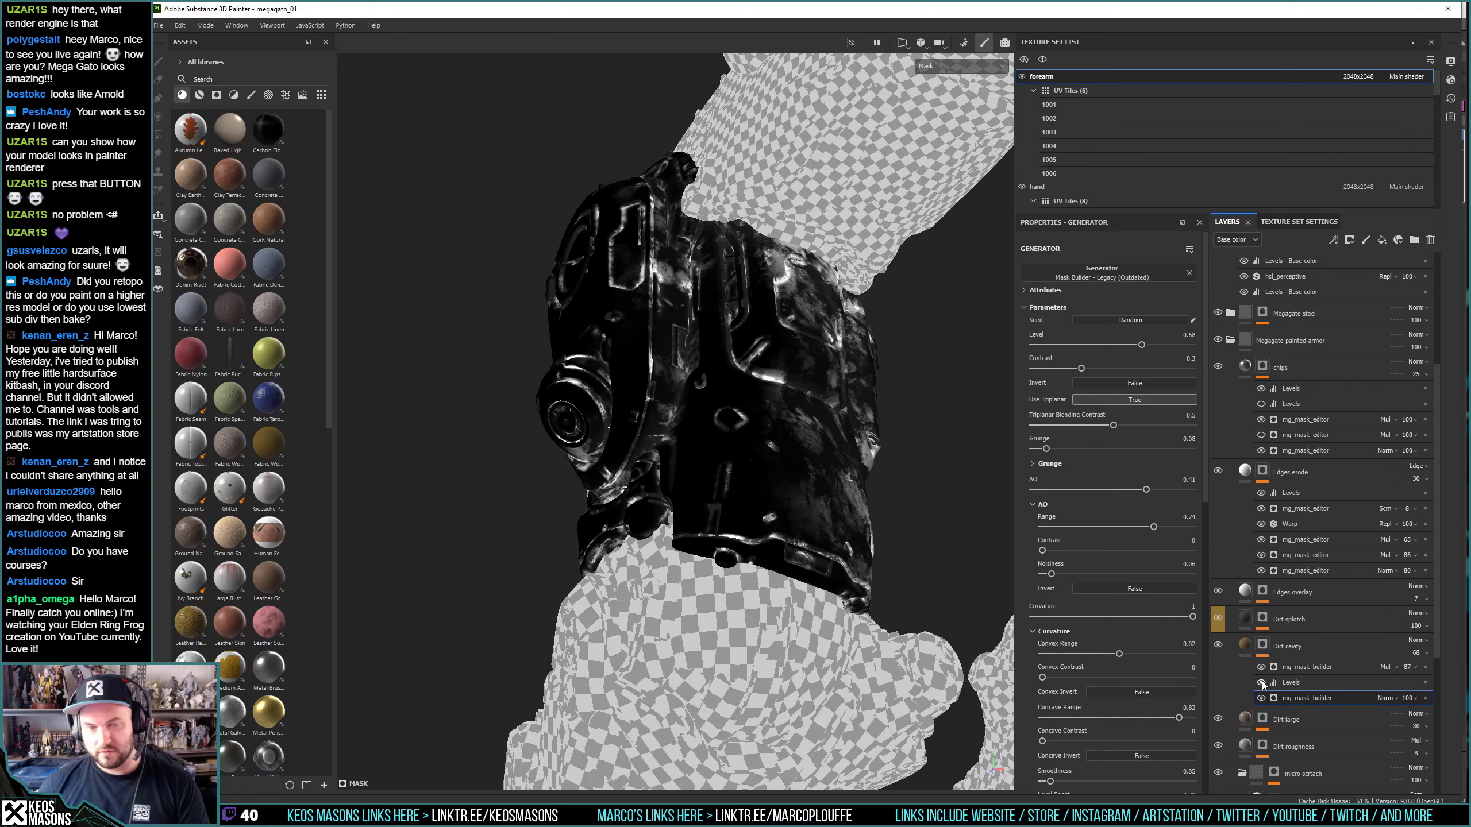
pyautogui.click(1264, 684)
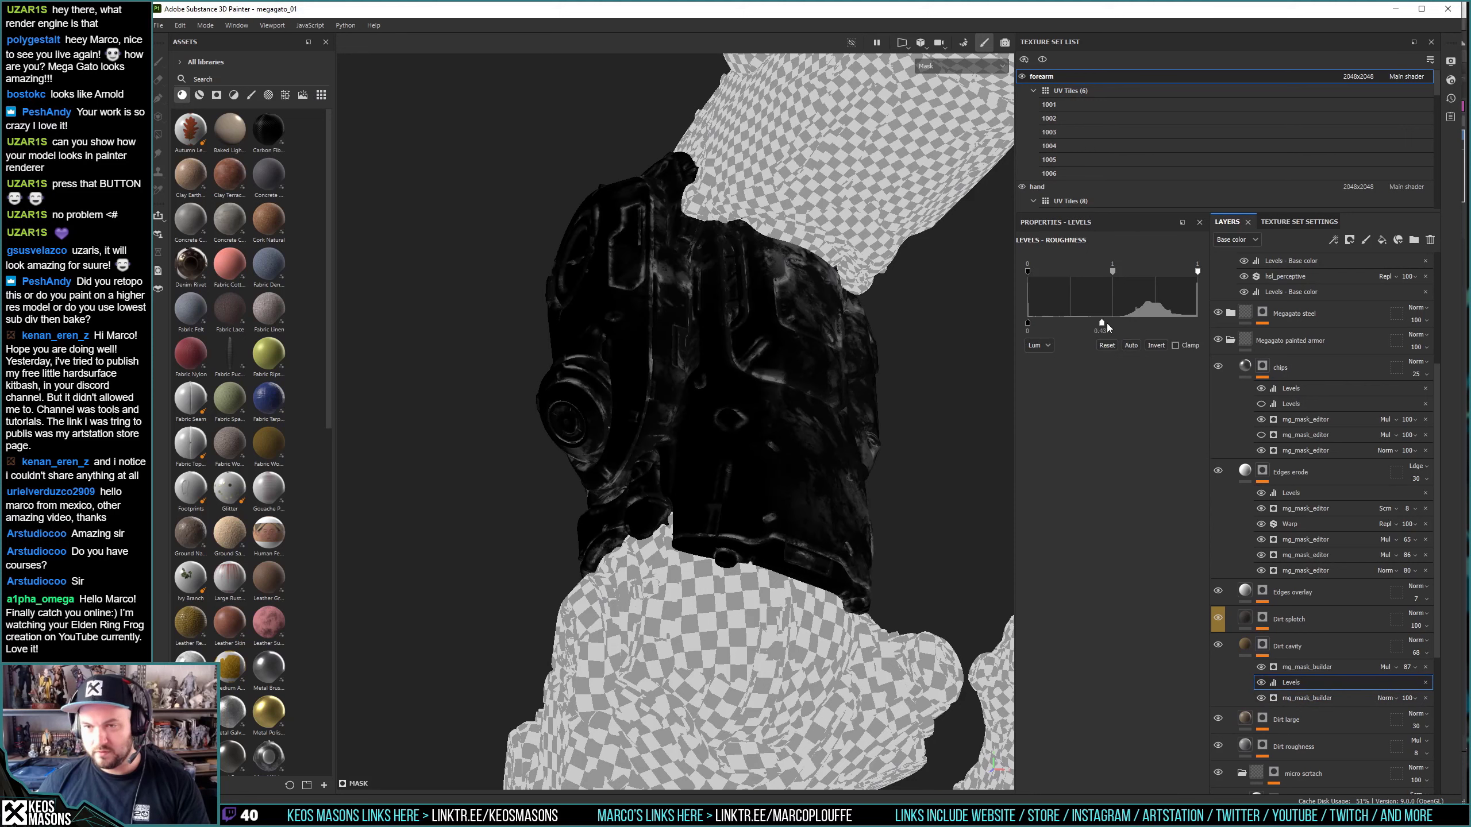
pyautogui.moveTo(1102, 325); pyautogui.dragTo(1147, 324)
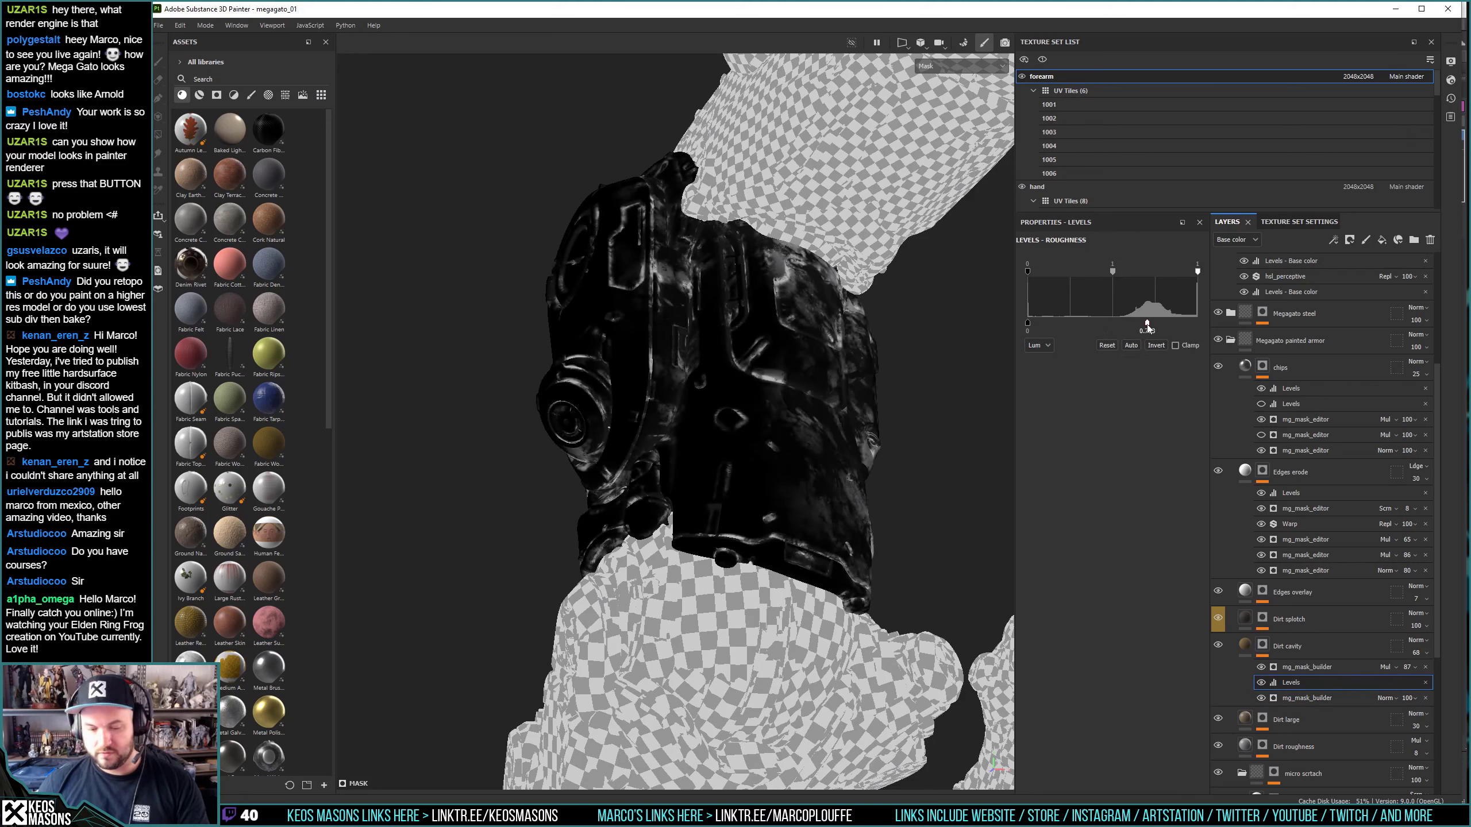
pyautogui.press('m')
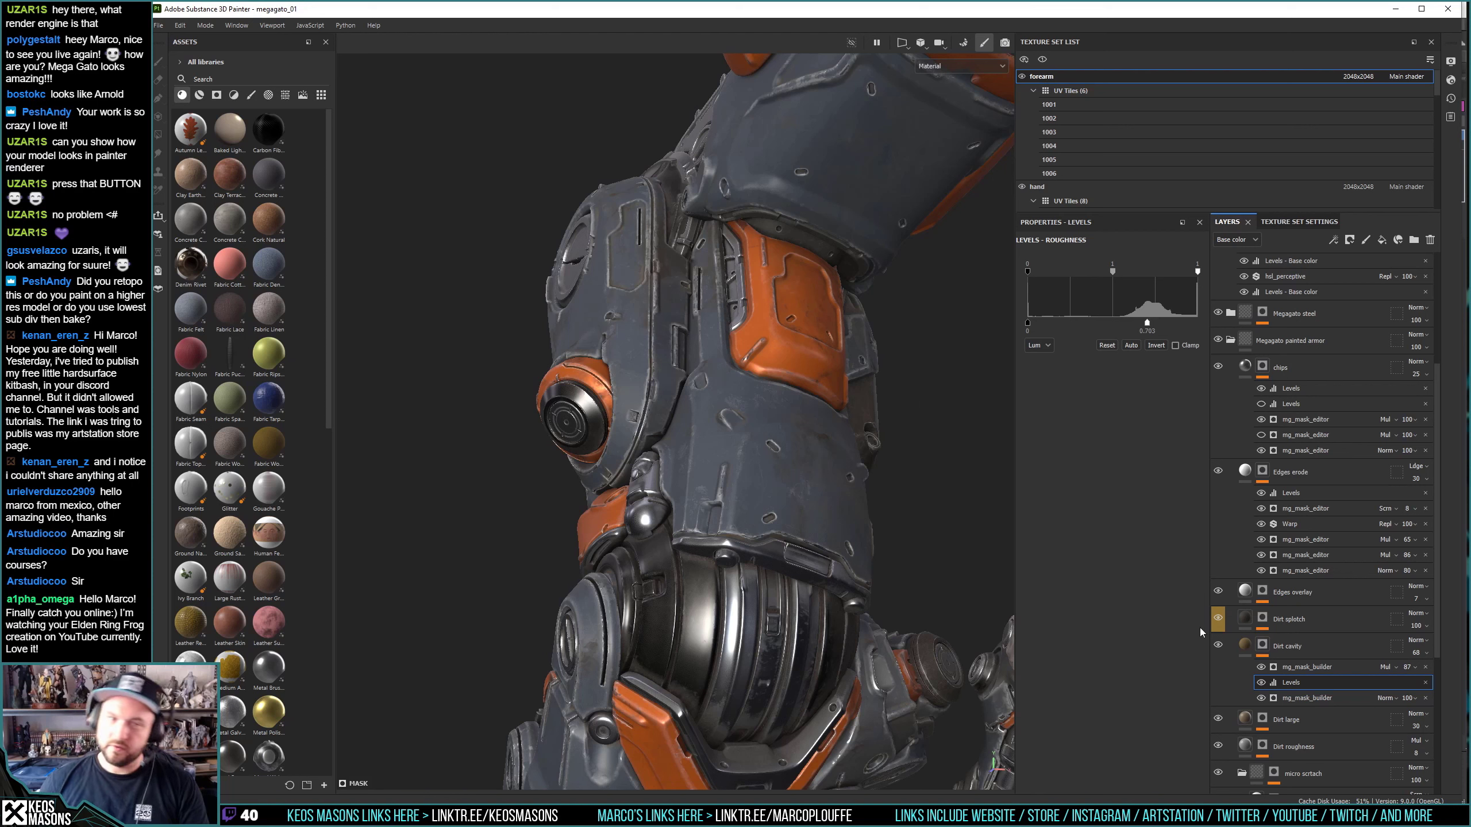
# Lower the Dirt splotch layer opacity to 93.
pyautogui.click(1263, 619)
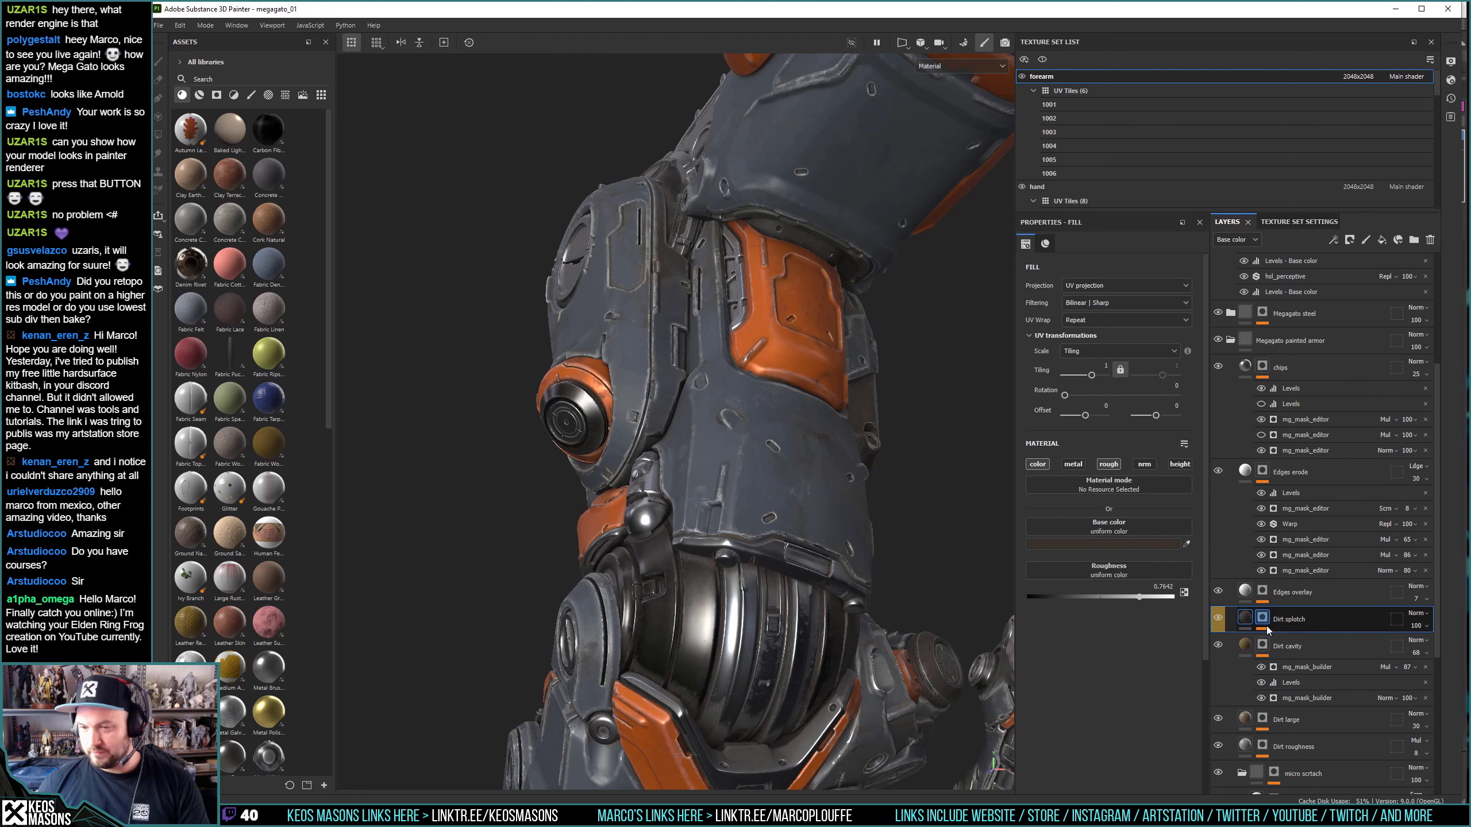
pyautogui.click(1266, 630)
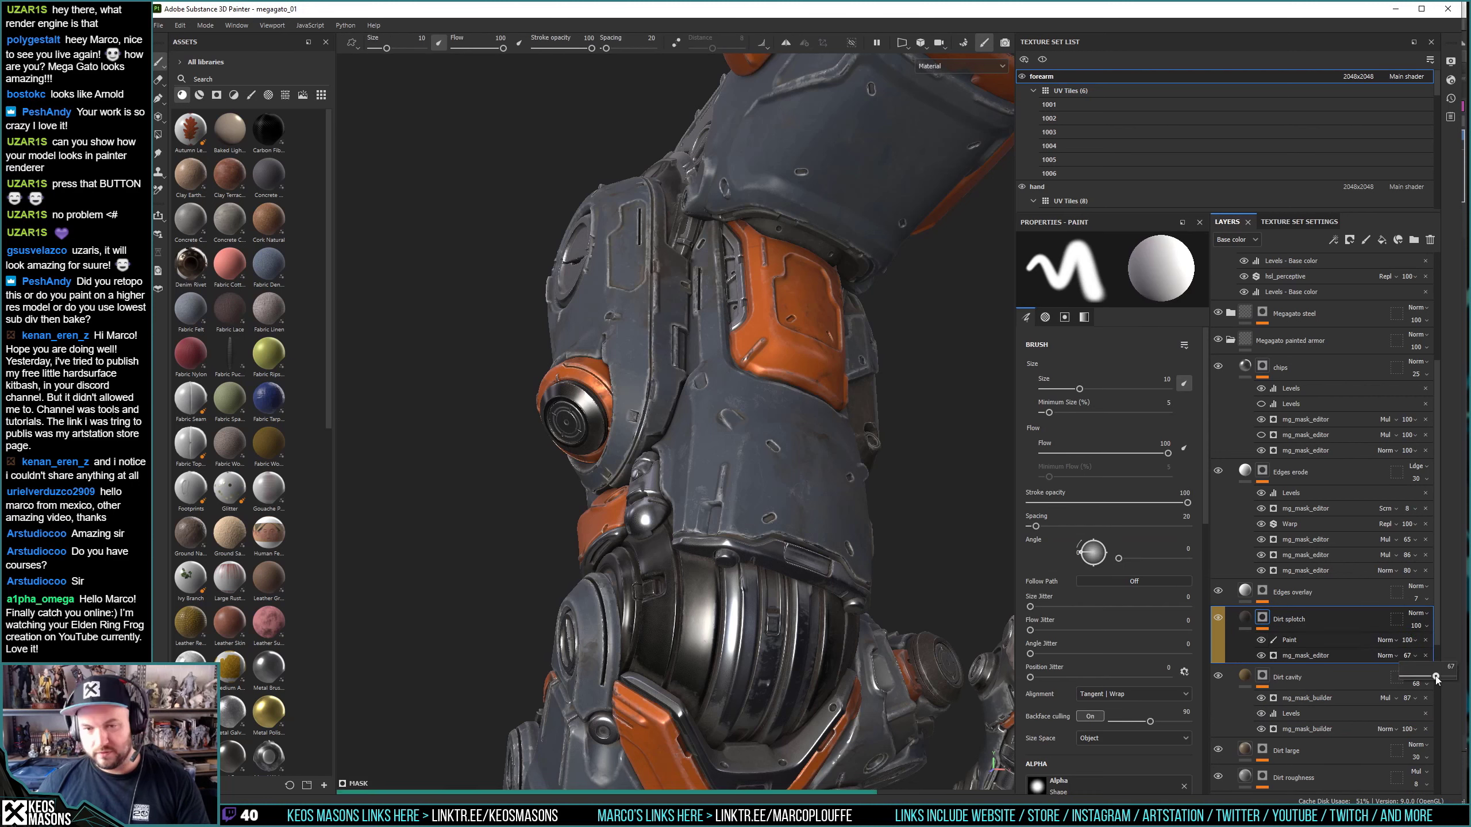
pyautogui.moveTo(1430, 677); pyautogui.dragTo(1436, 677)
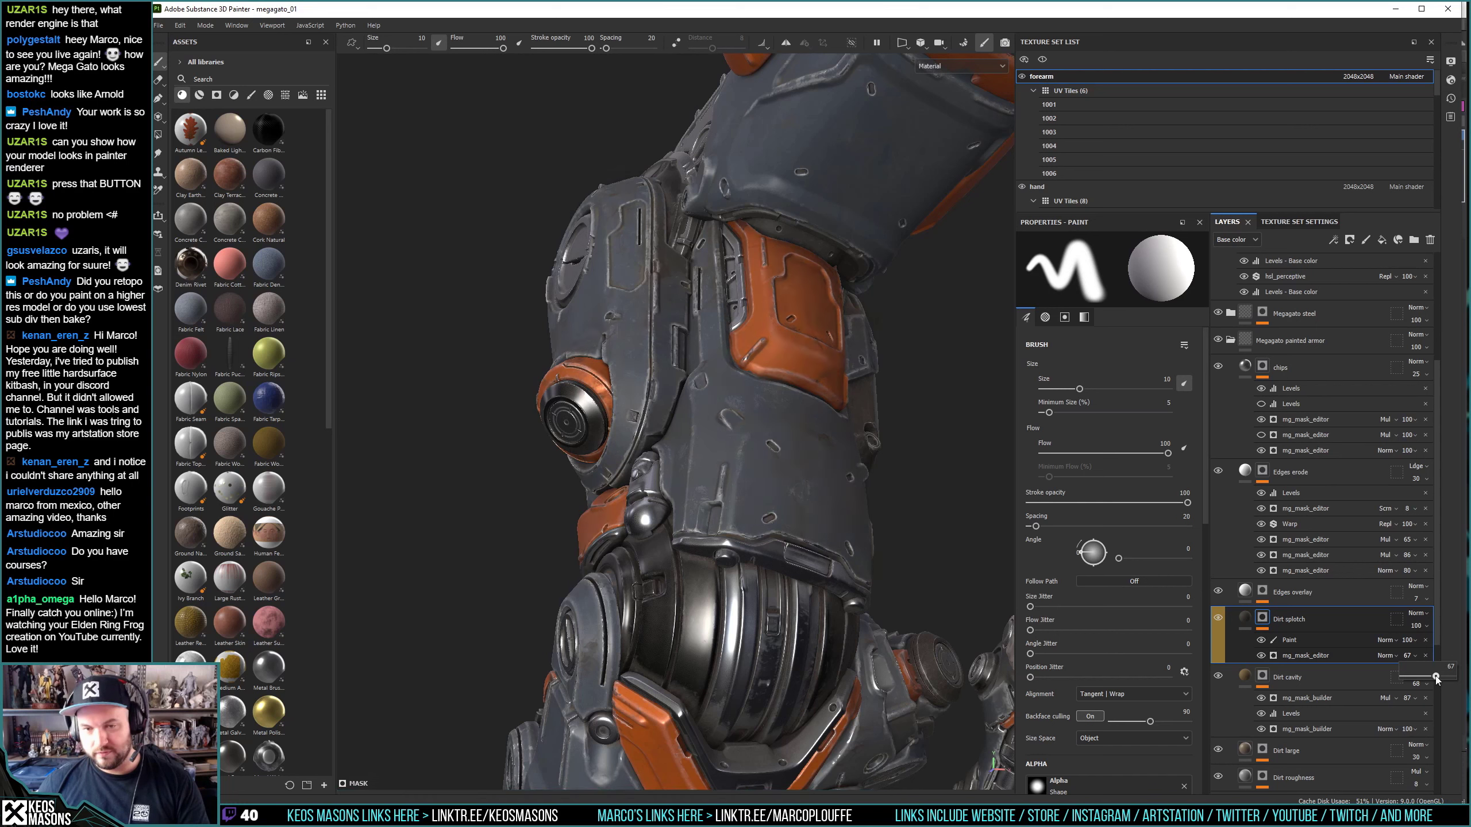
pyautogui.moveTo(1436, 677); pyautogui.dragTo(1454, 677)
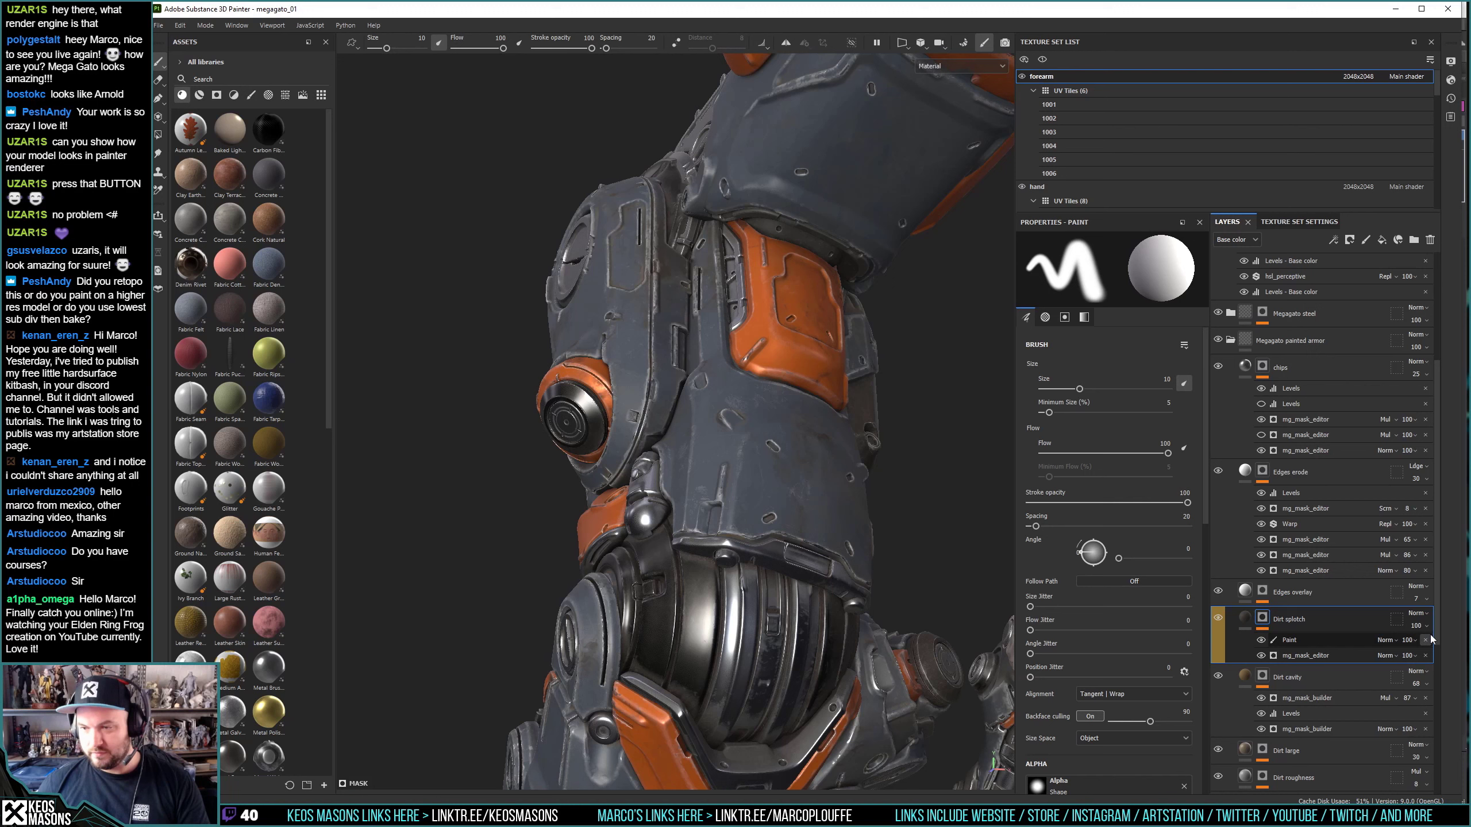
pyautogui.moveTo(1430, 638); pyautogui.dragTo(1458, 648)
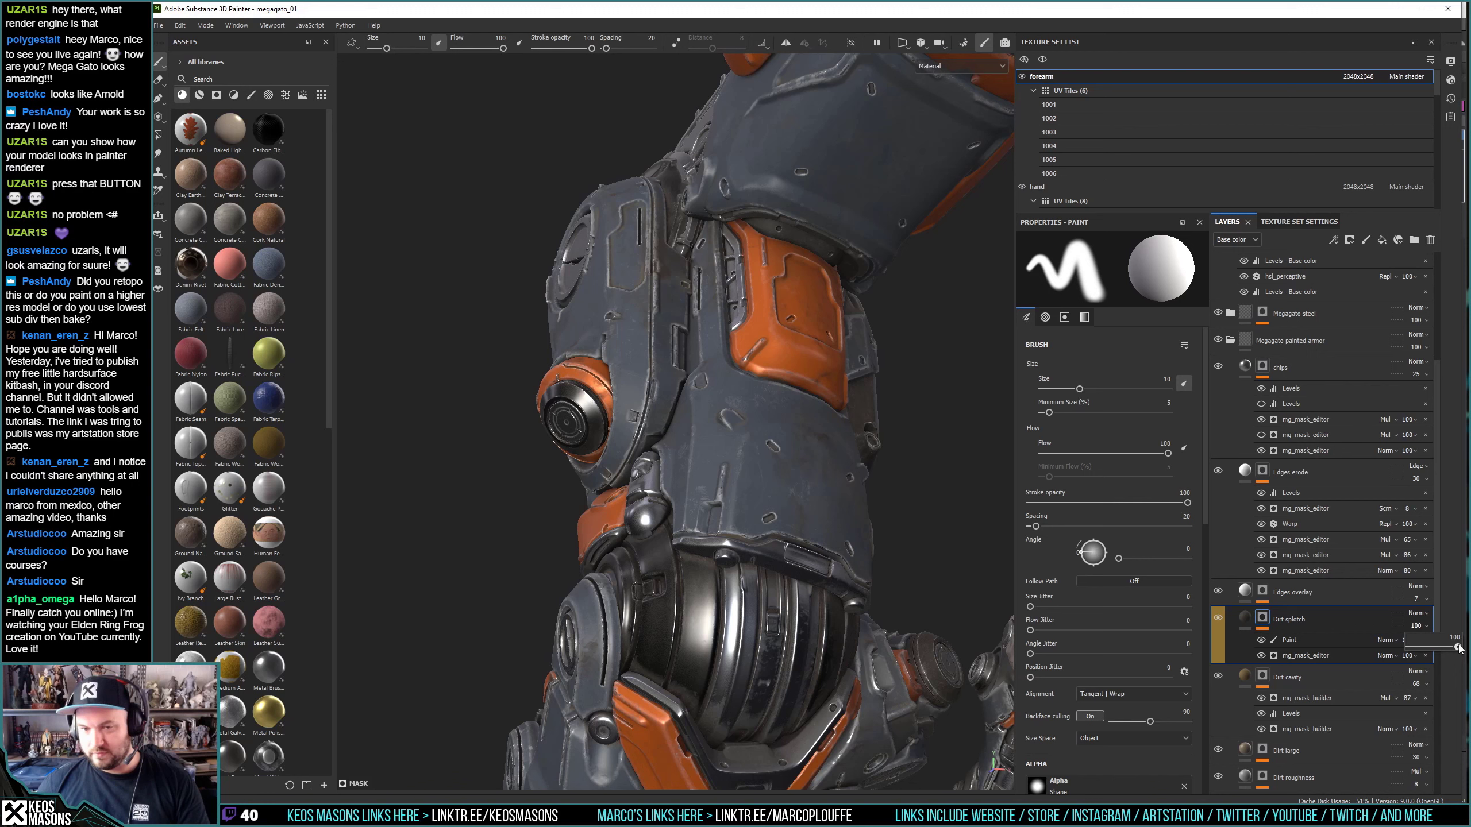
pyautogui.moveTo(1458, 648); pyautogui.dragTo(1454, 648)
# Lower the Dirt cavity layer opacity to 54 and preview the Roughness channel.
pyautogui.click(1320, 683)
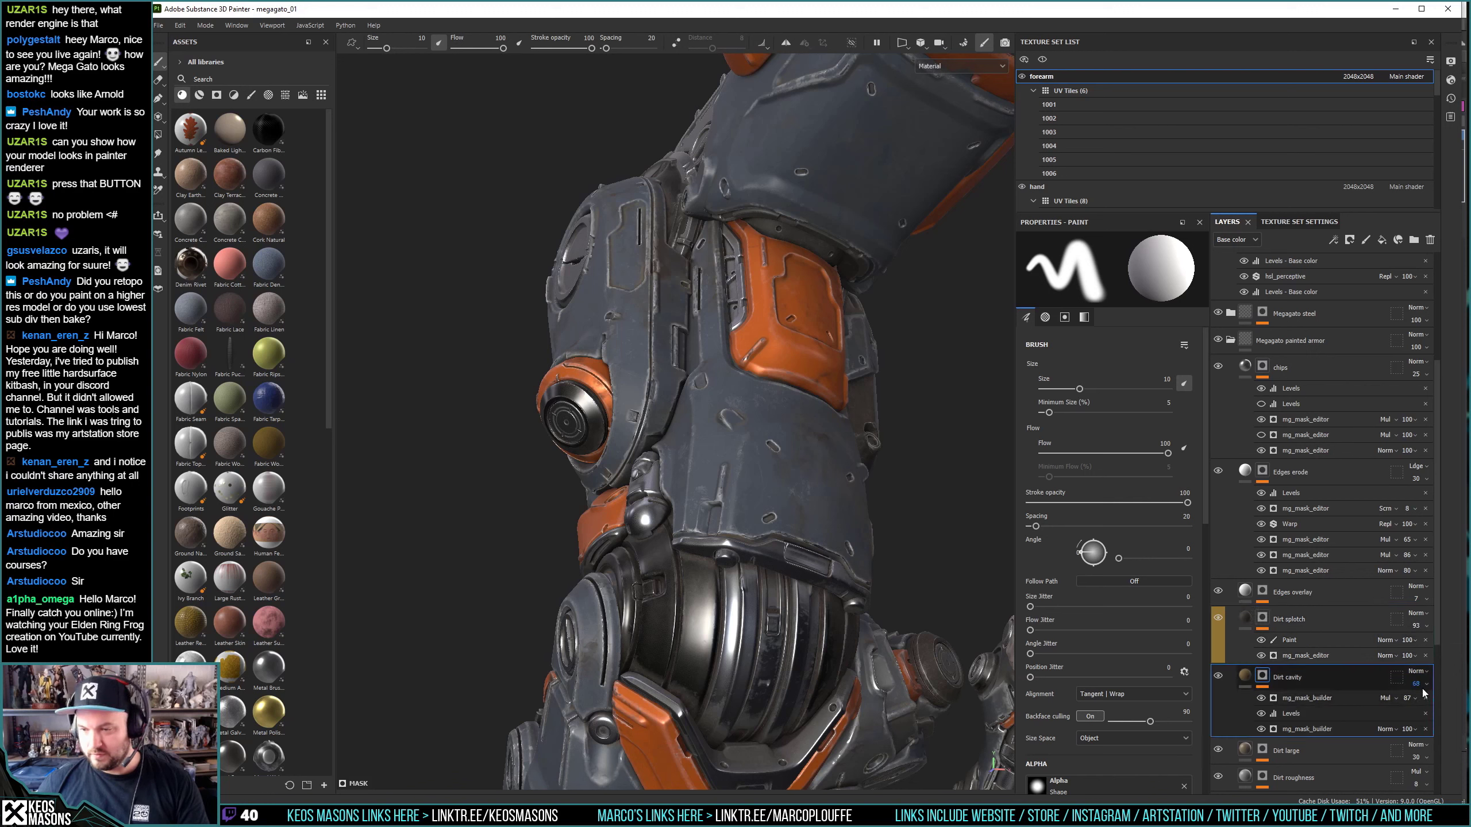
pyautogui.click(1424, 687)
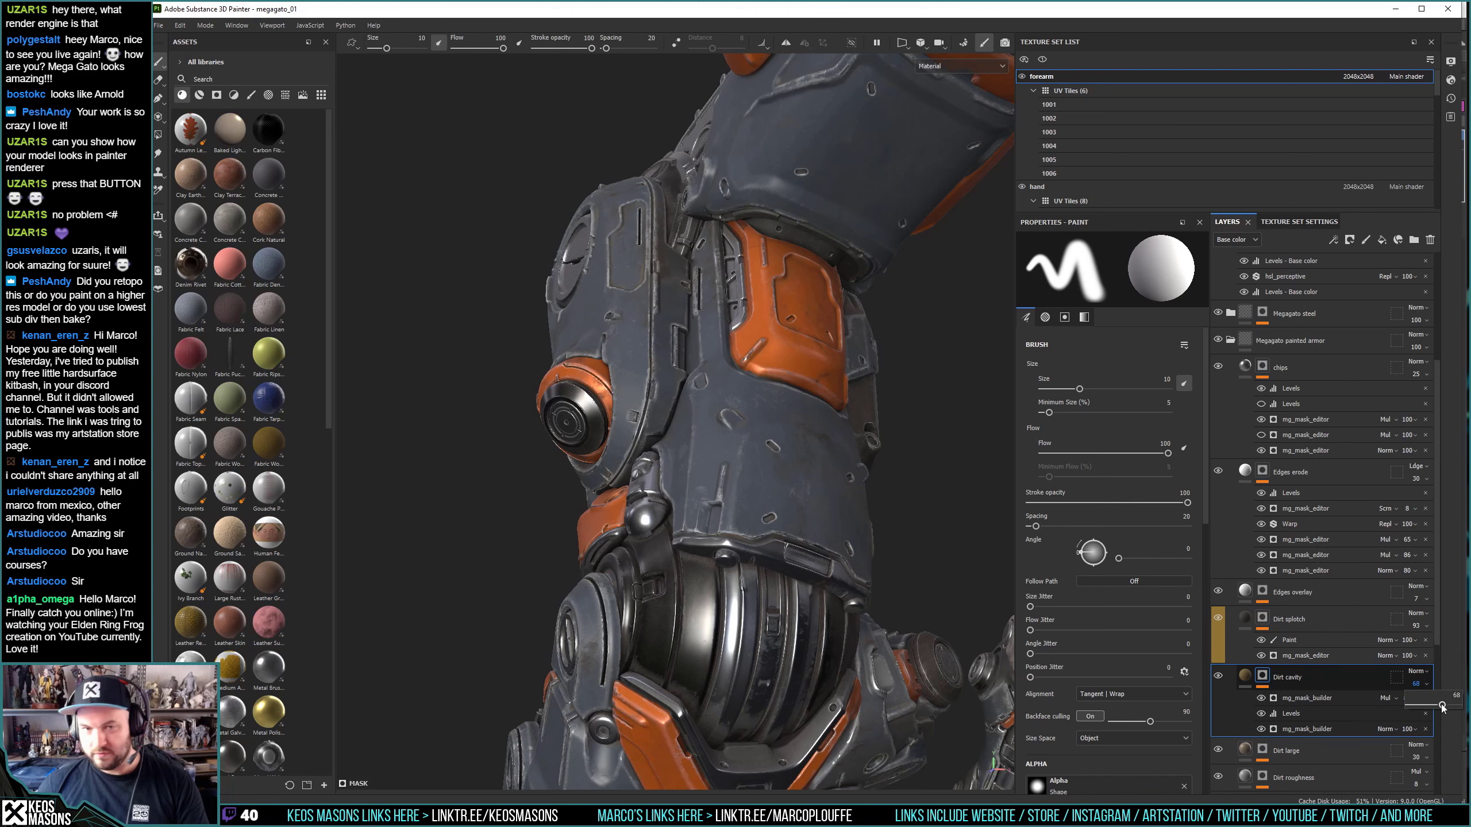
pyautogui.moveTo(1442, 705); pyautogui.dragTo(1435, 706)
pyautogui.click(961, 65)
pyautogui.click(941, 138)
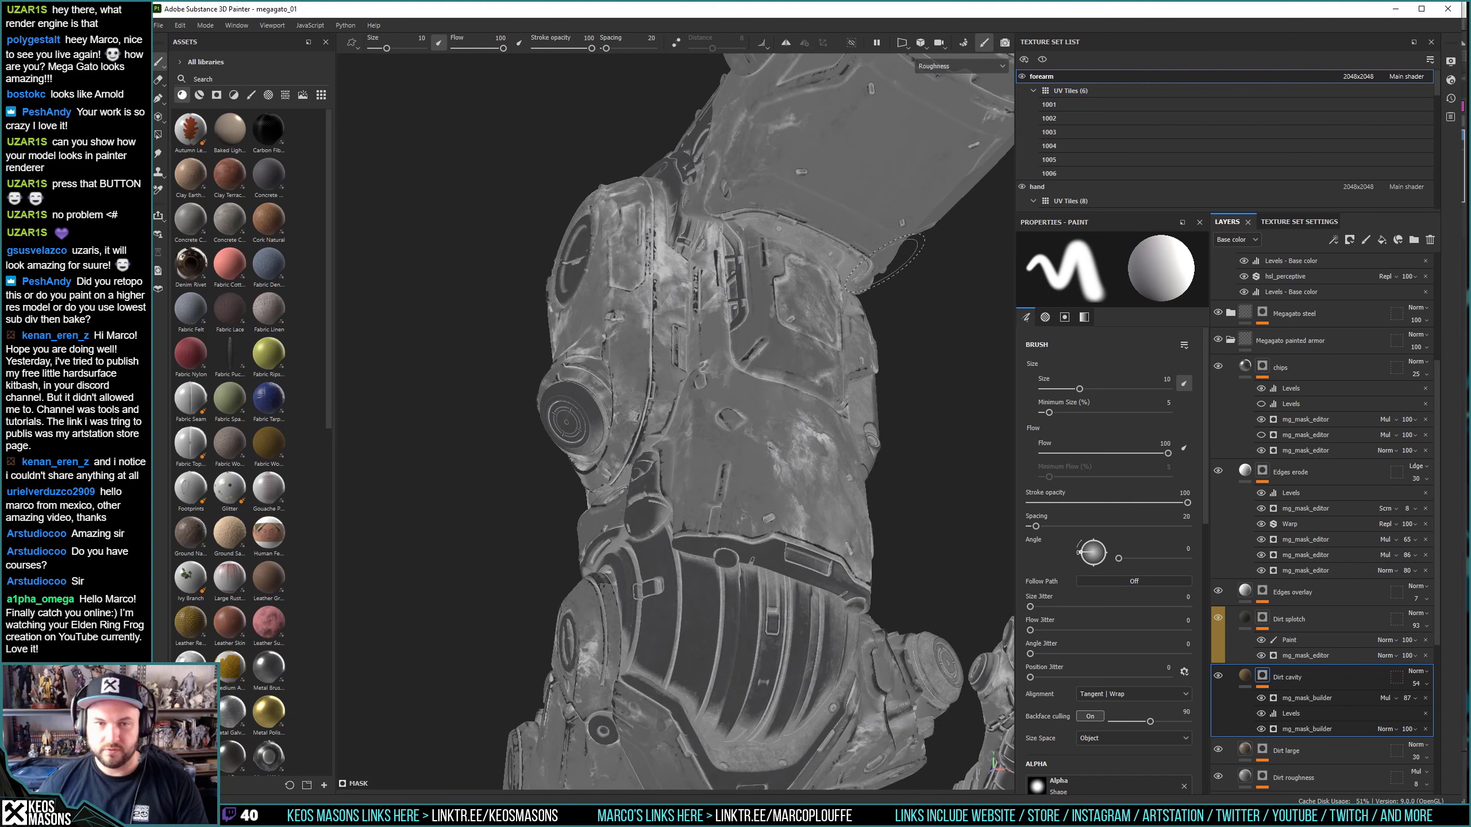
# Set the Dirt cavity Levels midtone to 2.419 while viewing the mask, then show material.
pyautogui.press('m')
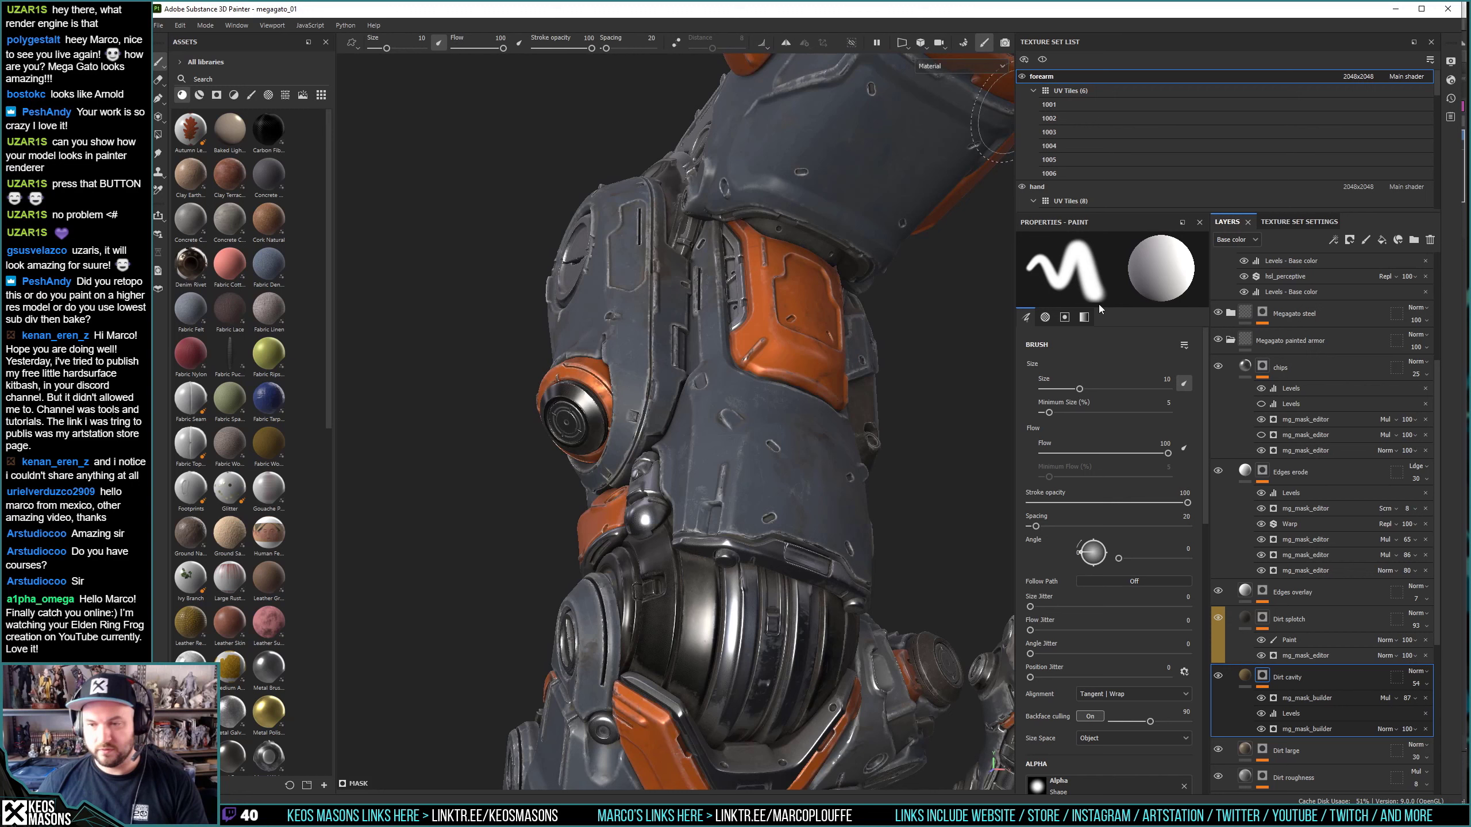
pyautogui.press('c')
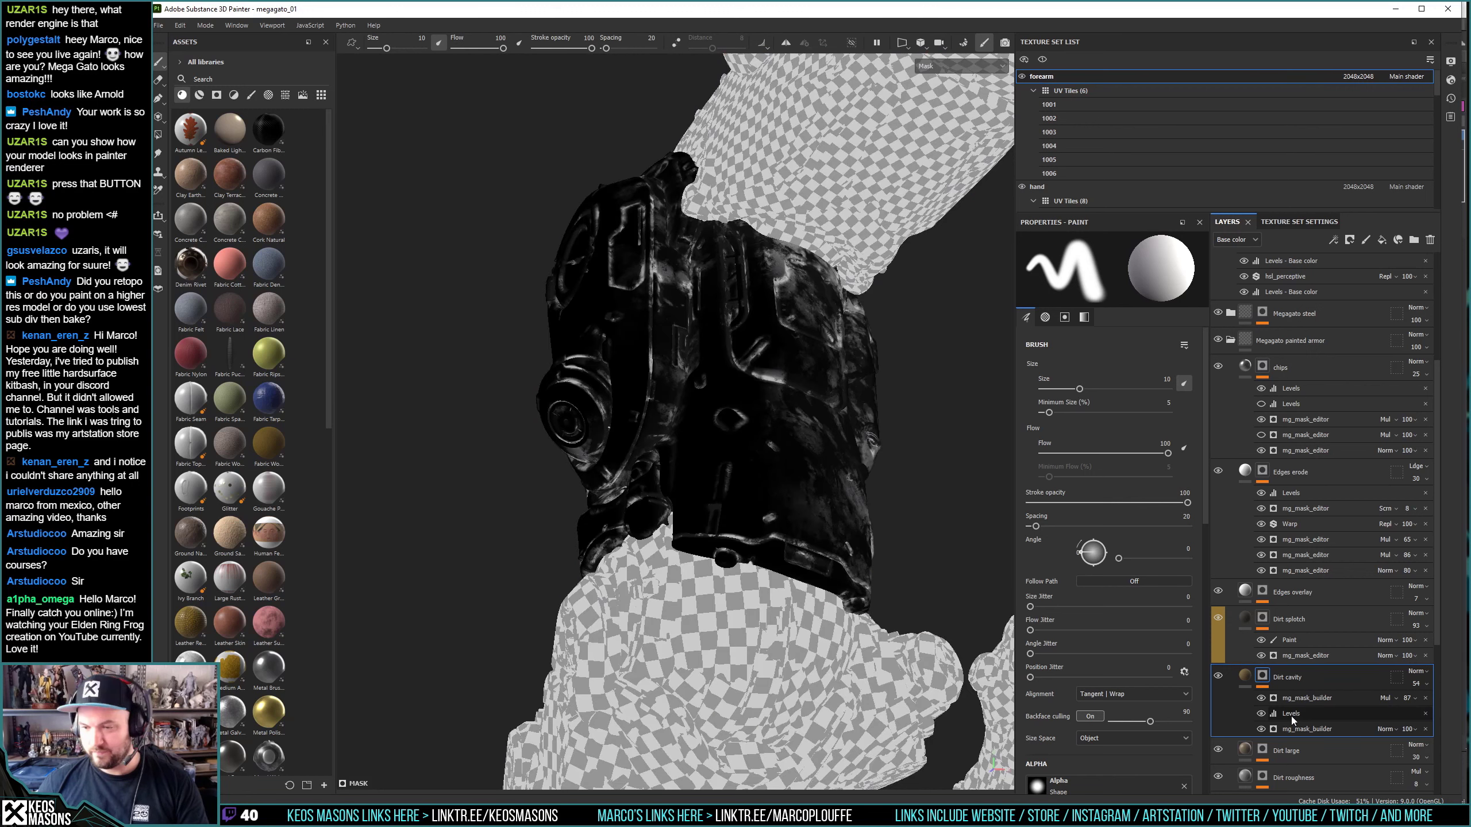
pyautogui.click(1291, 714)
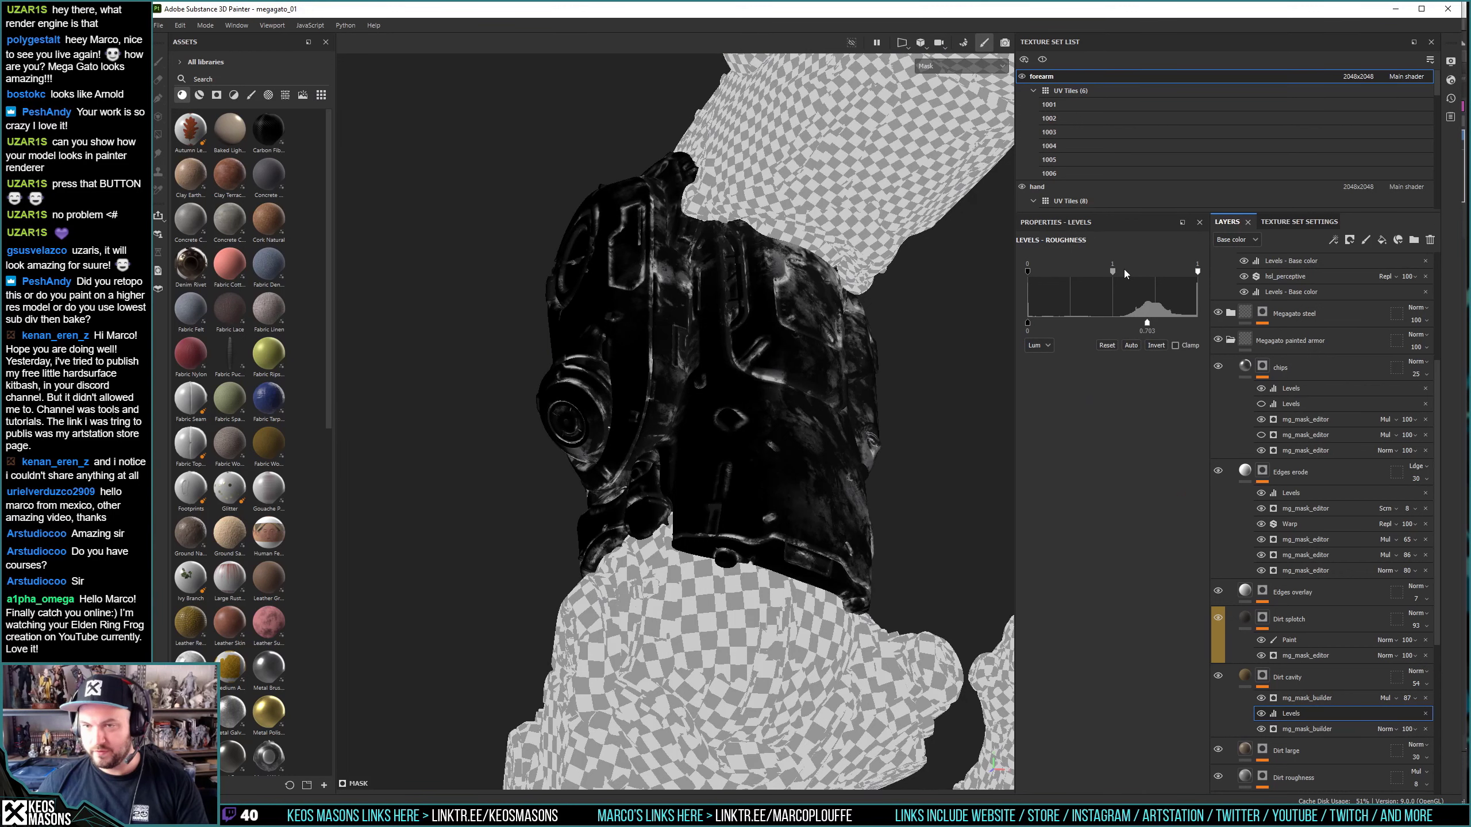
pyautogui.moveTo(1123, 269); pyautogui.dragTo(1120, 273)
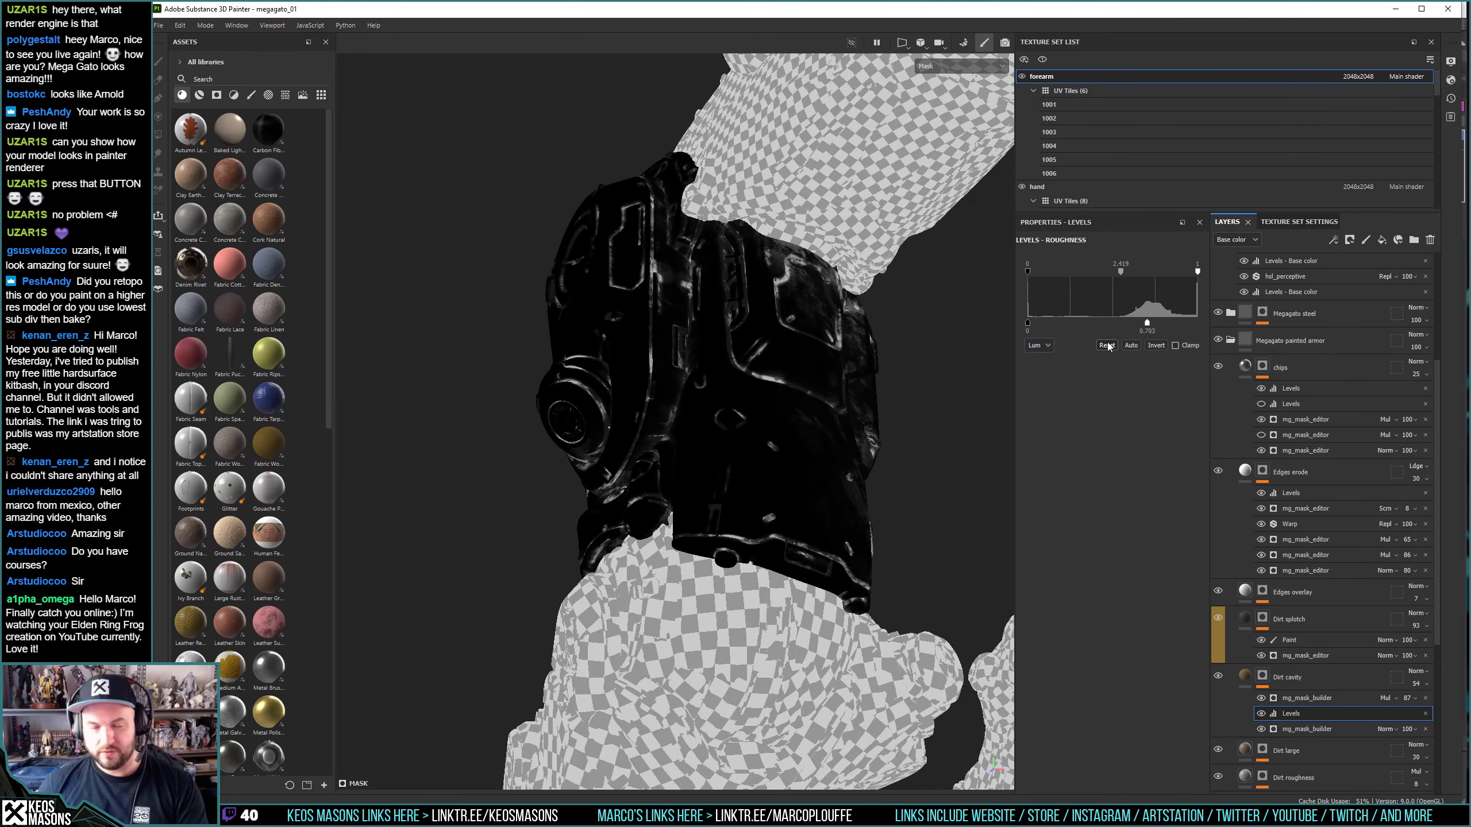
pyautogui.press('m')
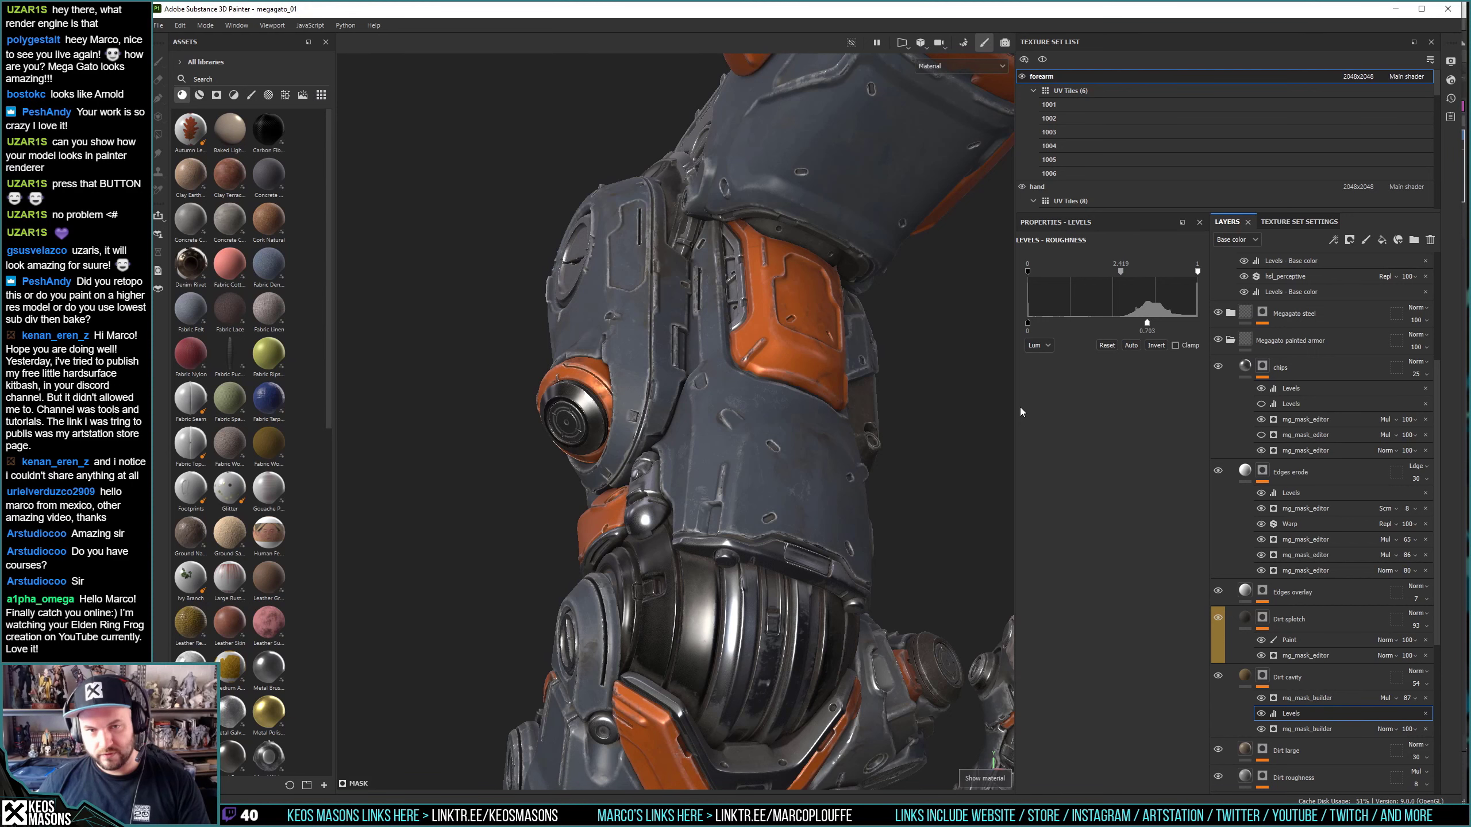
# Switch to the upperarm texture set and isolate its chips layer mask in the viewport.
pyautogui.scroll(-3, 740, 420)
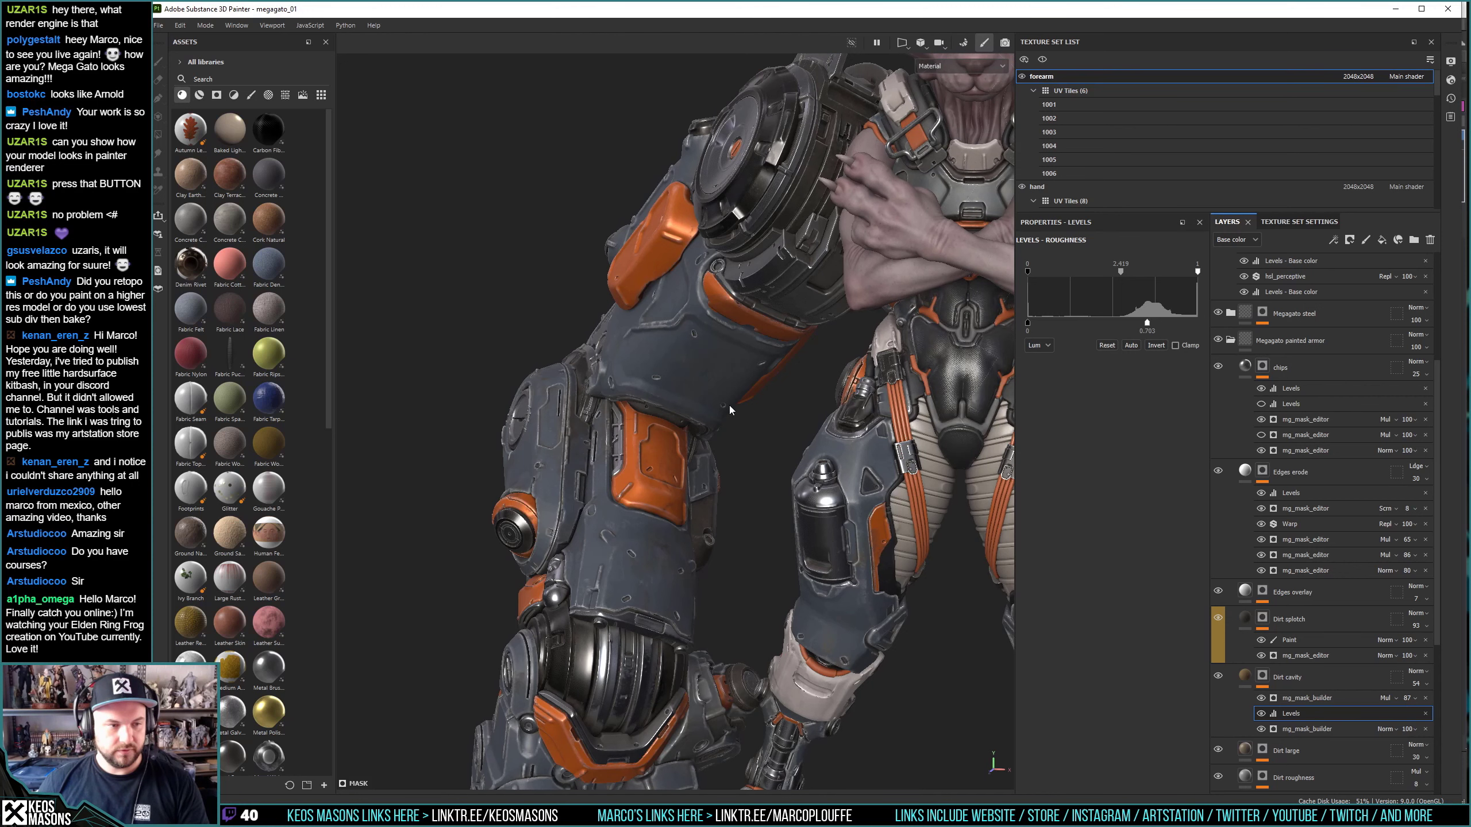
pyautogui.scroll(3, 728, 405)
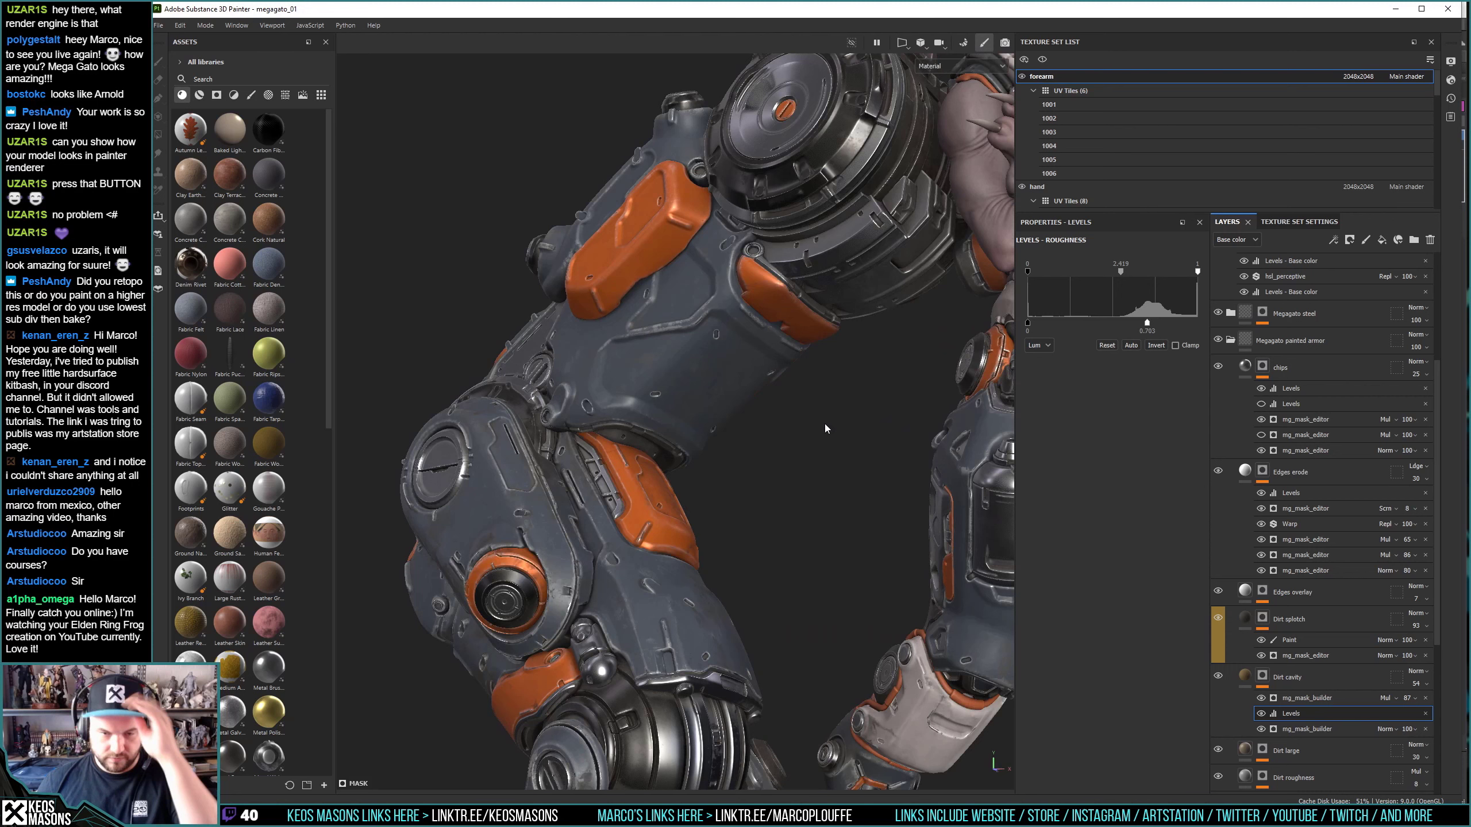
pyautogui.scroll(-5, 1039, 82)
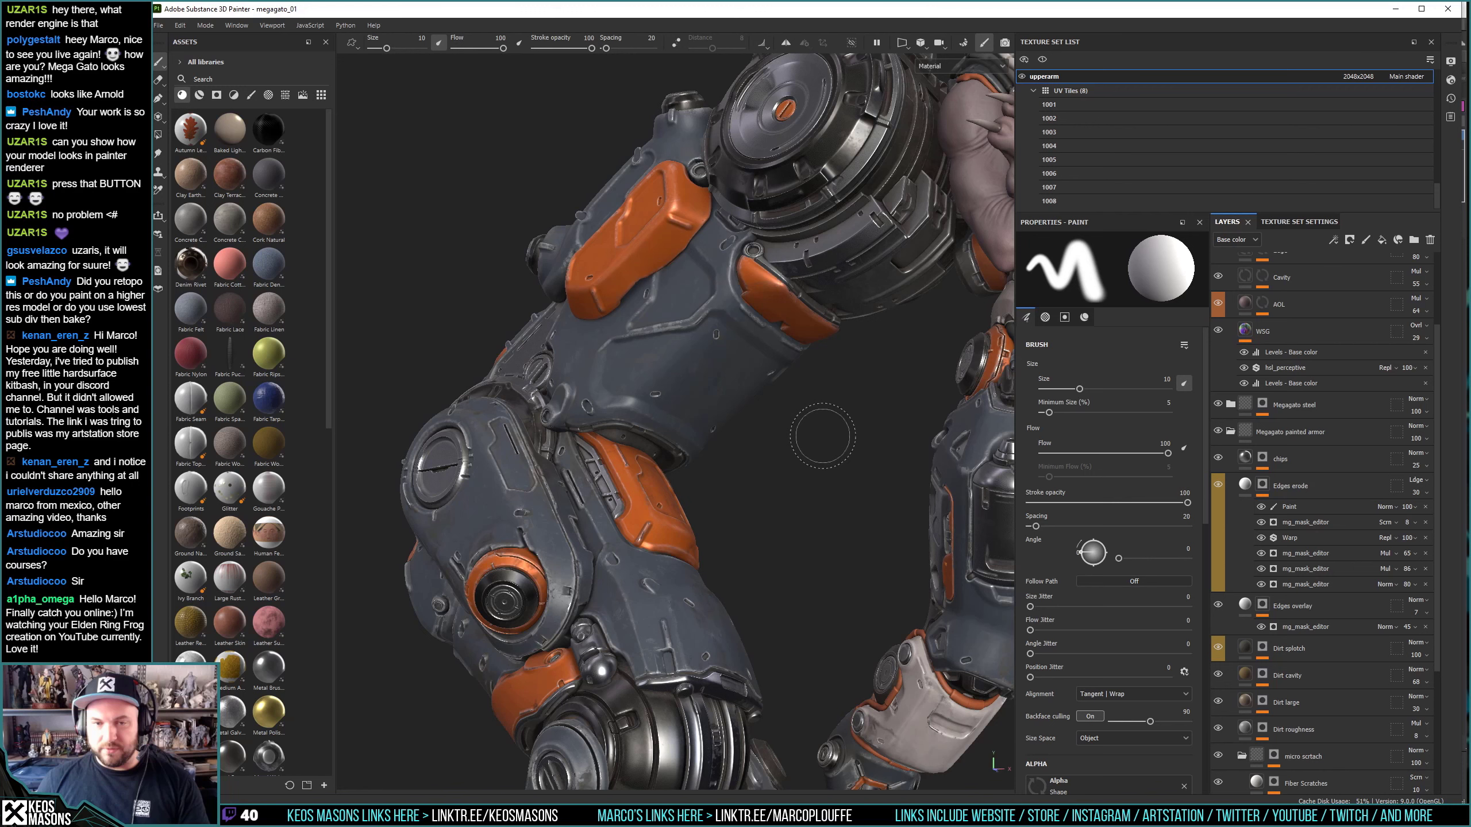
pyautogui.keyDown('alt'); pyautogui.moveTo(822, 435); pyautogui.dragTo(770, 423); pyautogui.keyUp('alt')
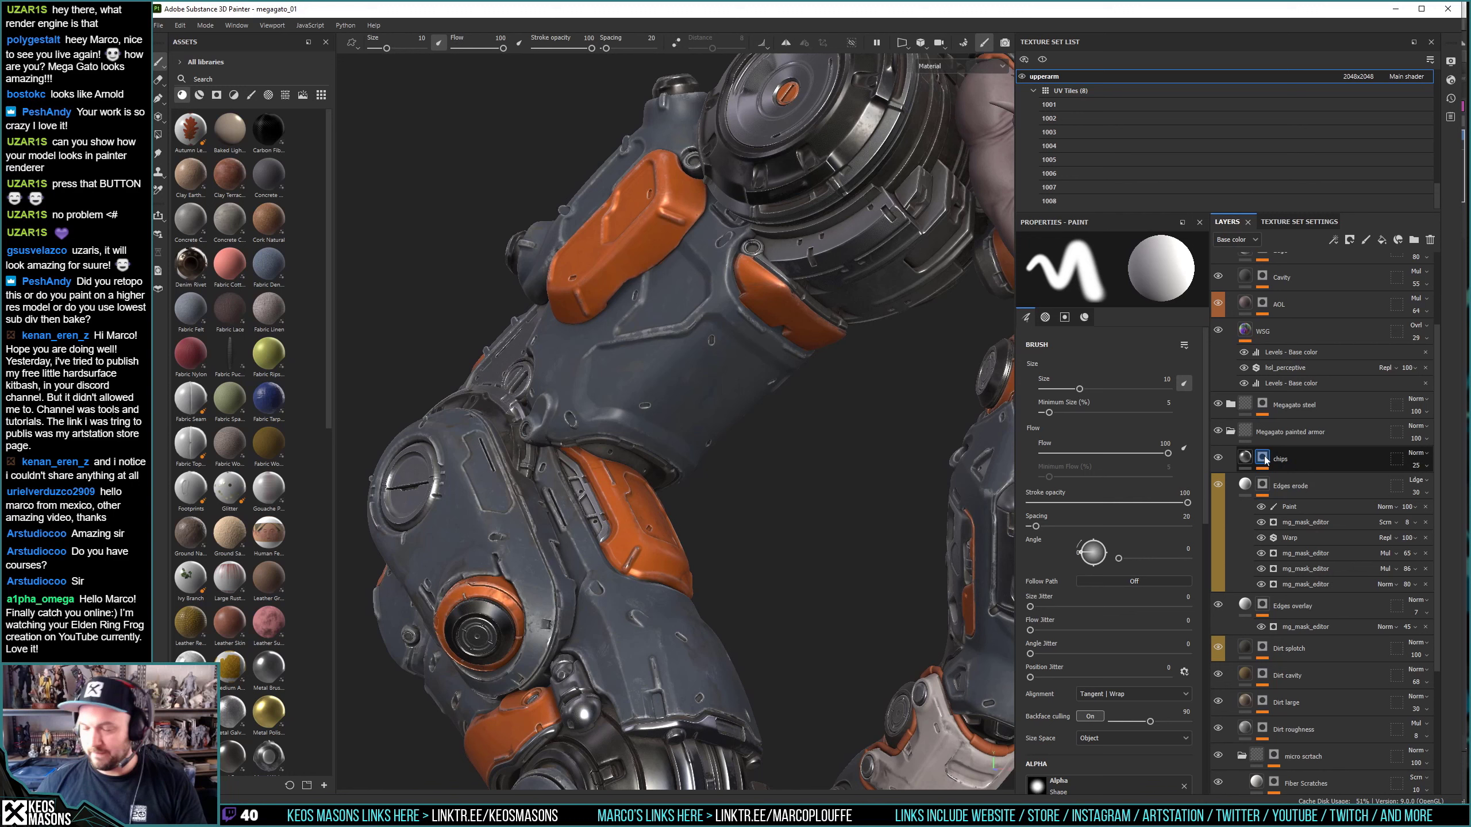
pyautogui.click(1263, 460)
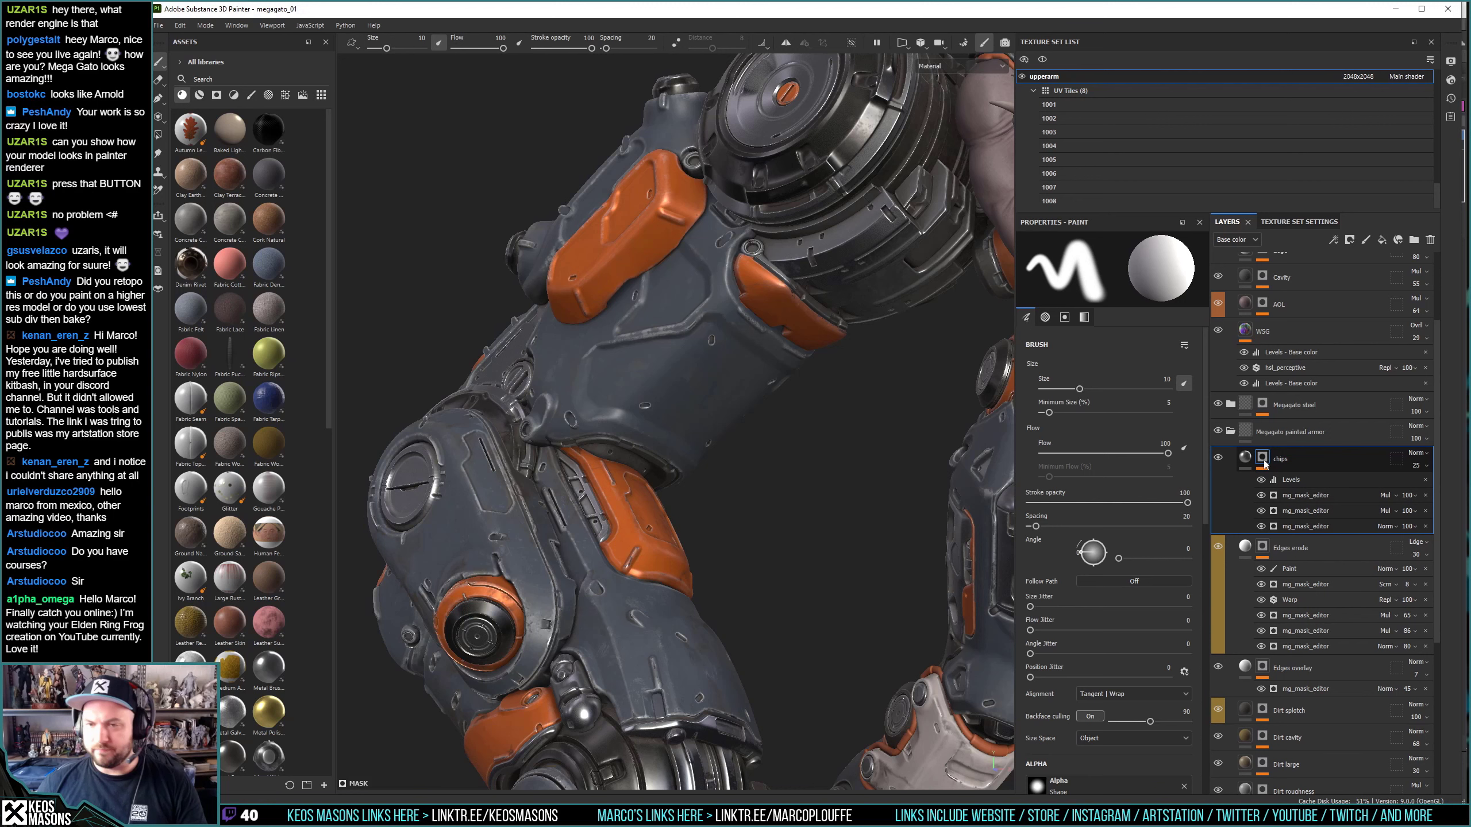
pyautogui.keyDown('alt'); pyautogui.click(1262, 458); pyautogui.keyUp('alt')
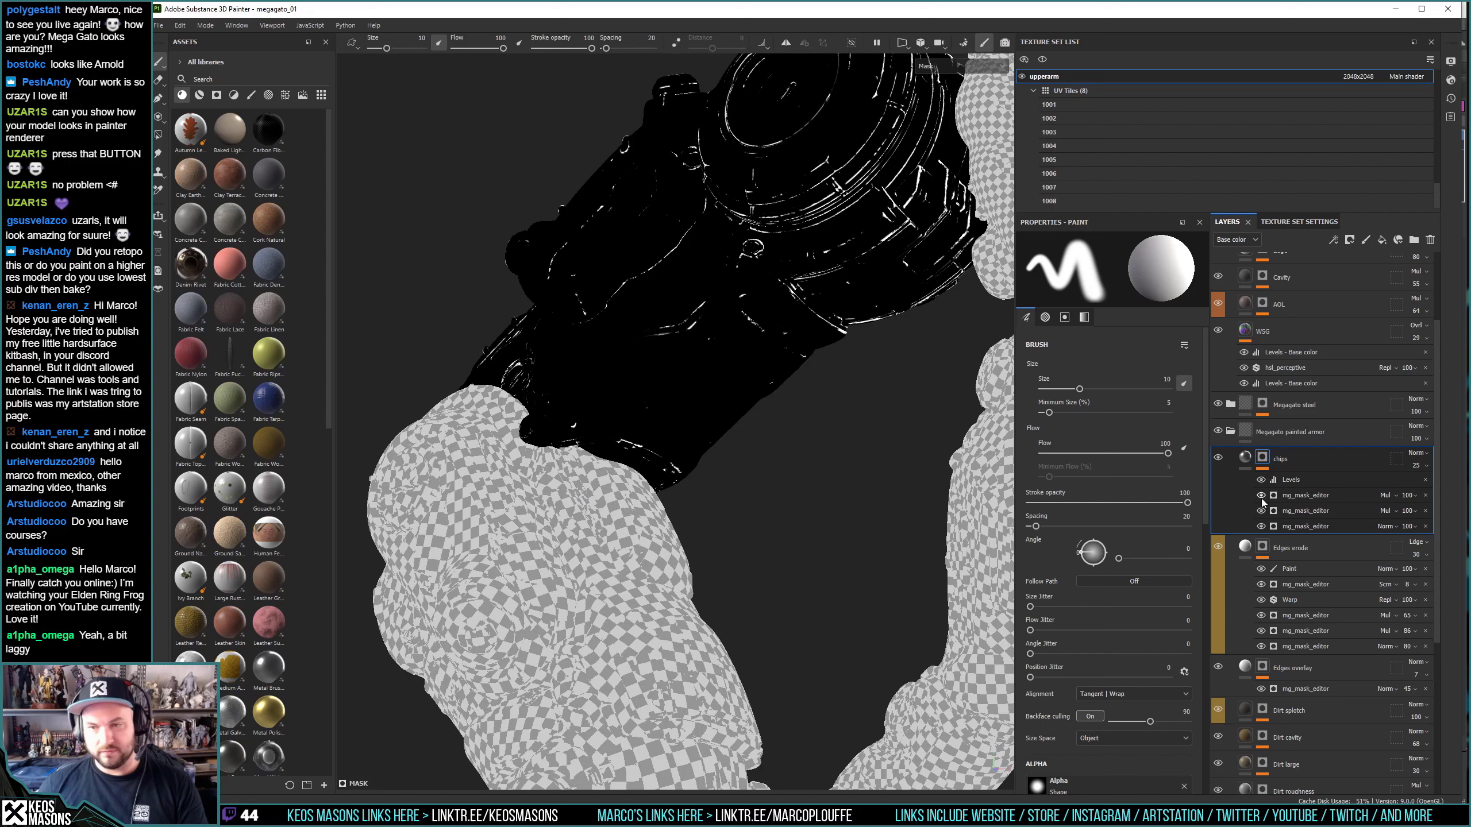
# Set the first chips mask editor to 52 opacity and reduce the second's Curvature.
pyautogui.click(1407, 495)
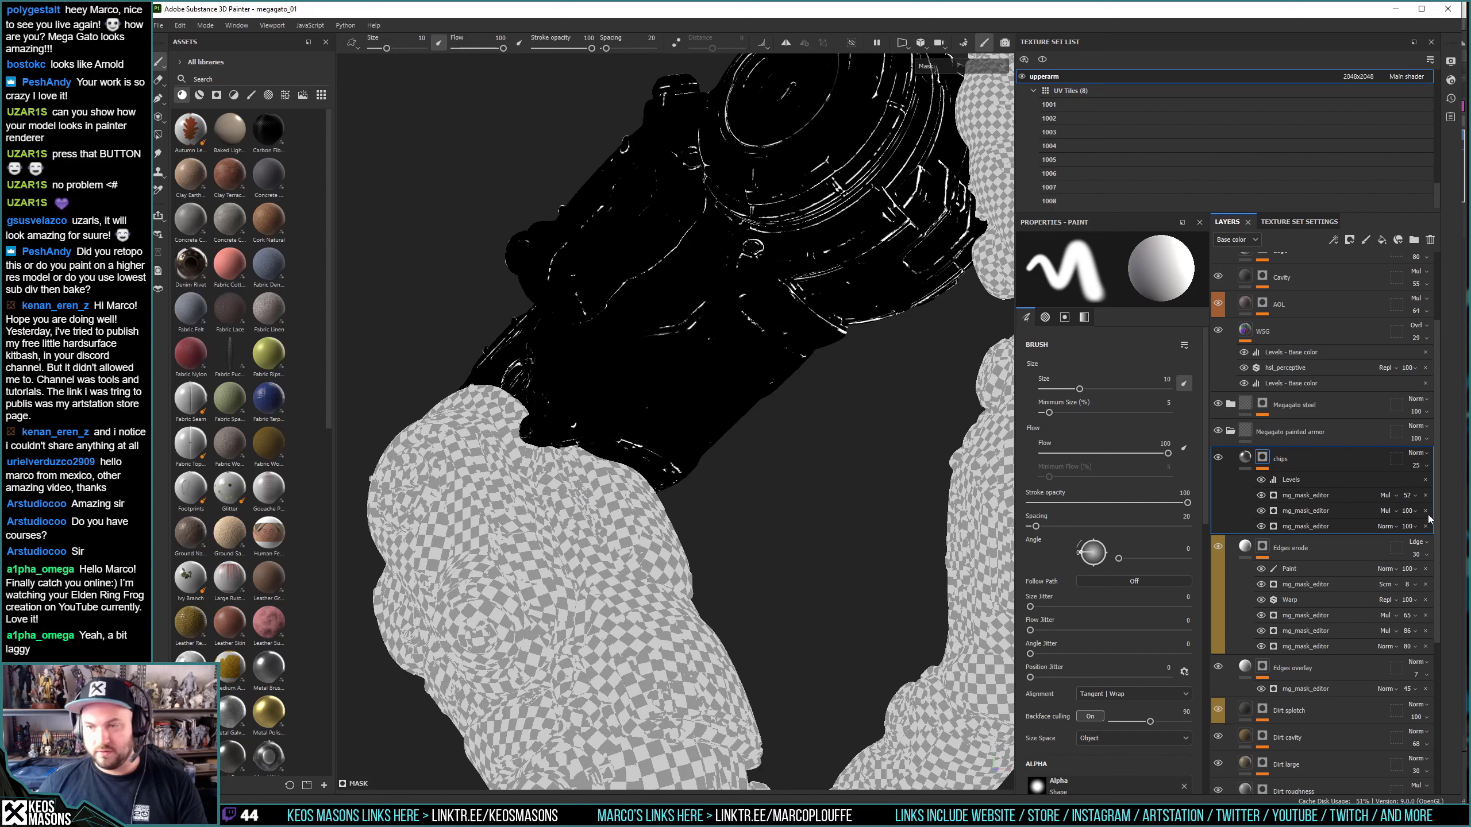
pyautogui.click(1301, 517)
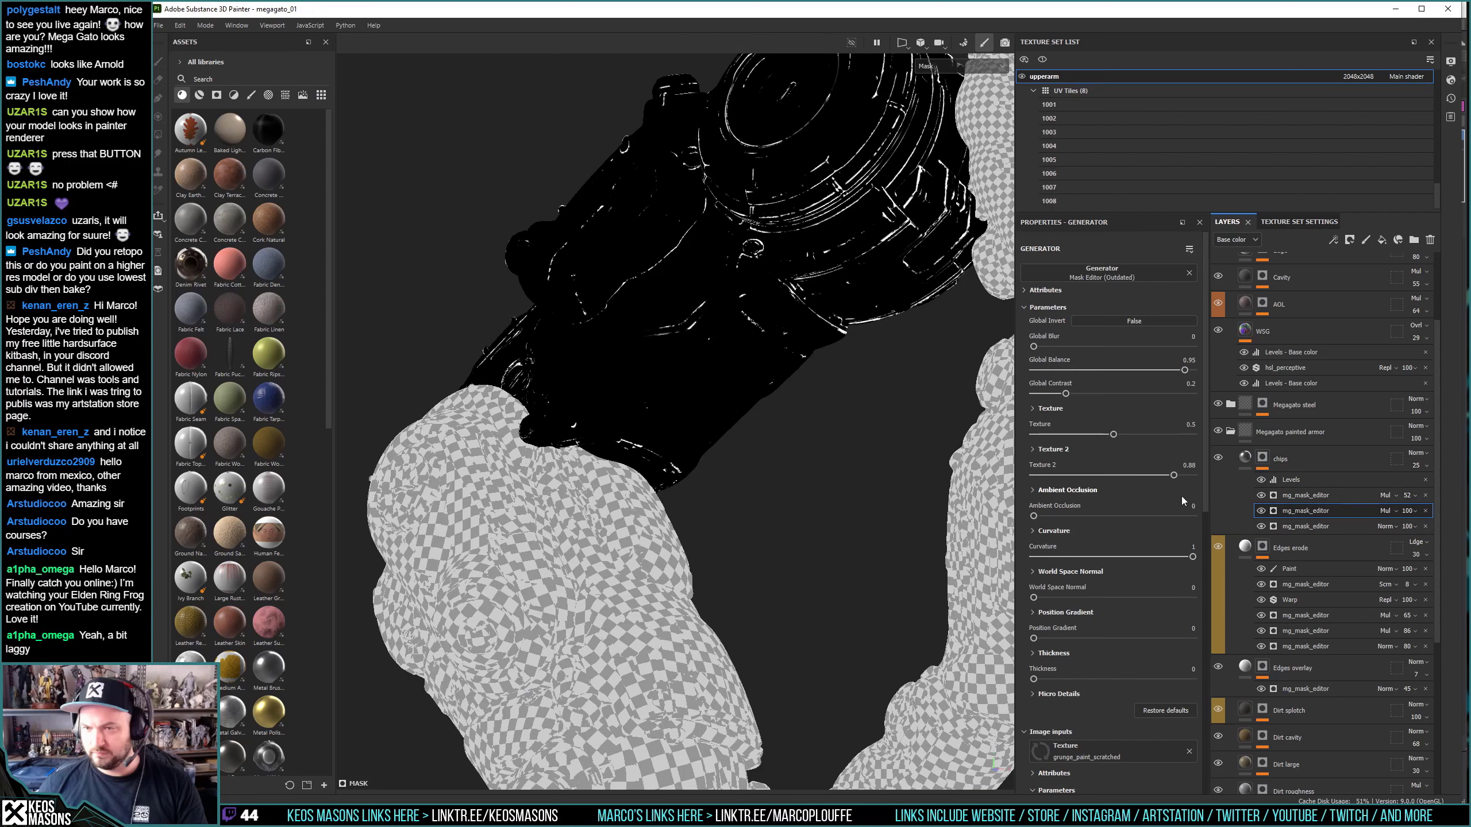
pyautogui.moveTo(1192, 556); pyautogui.dragTo(1056, 557)
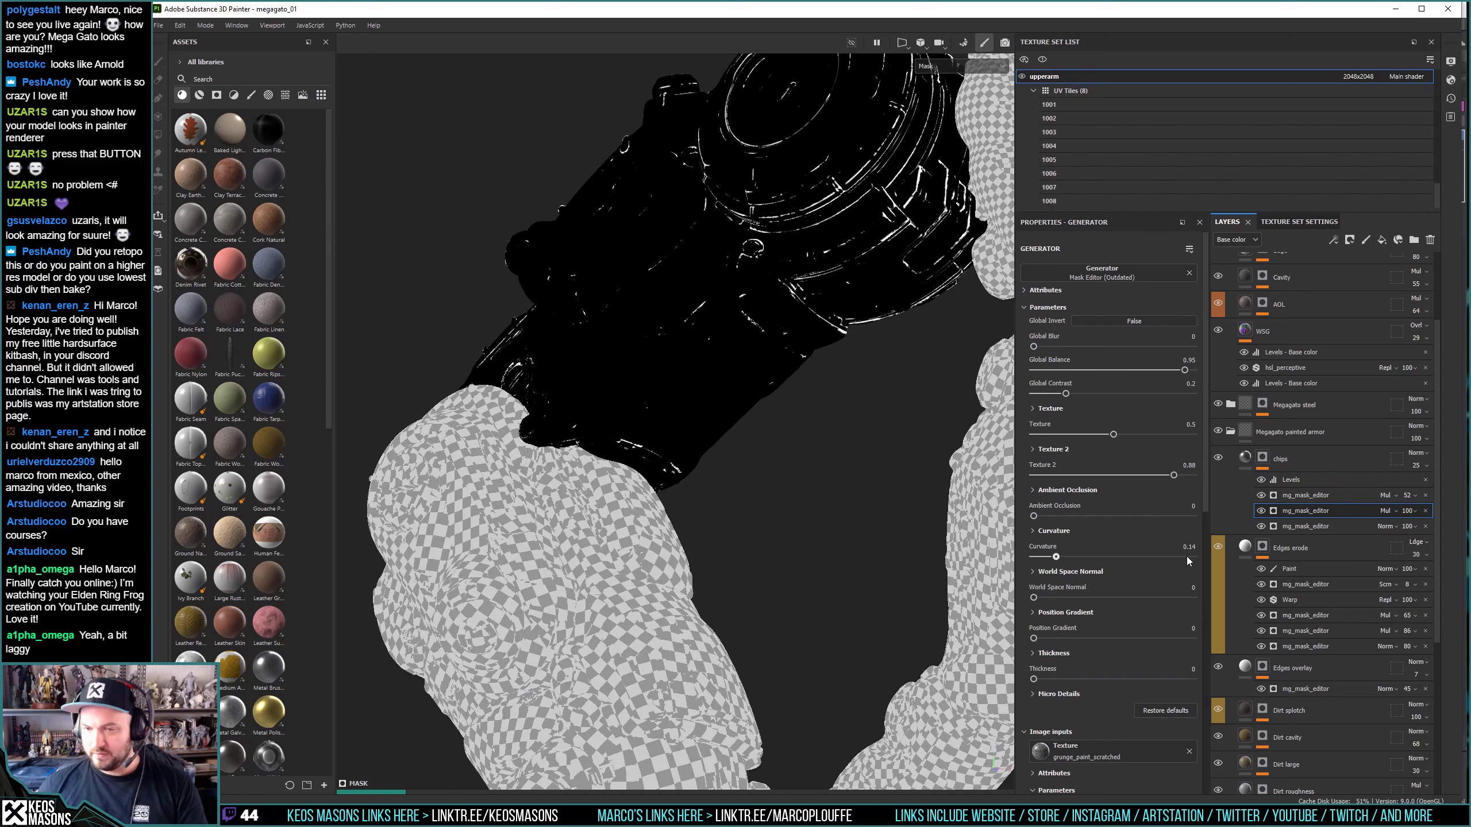
pyautogui.click(1057, 528)
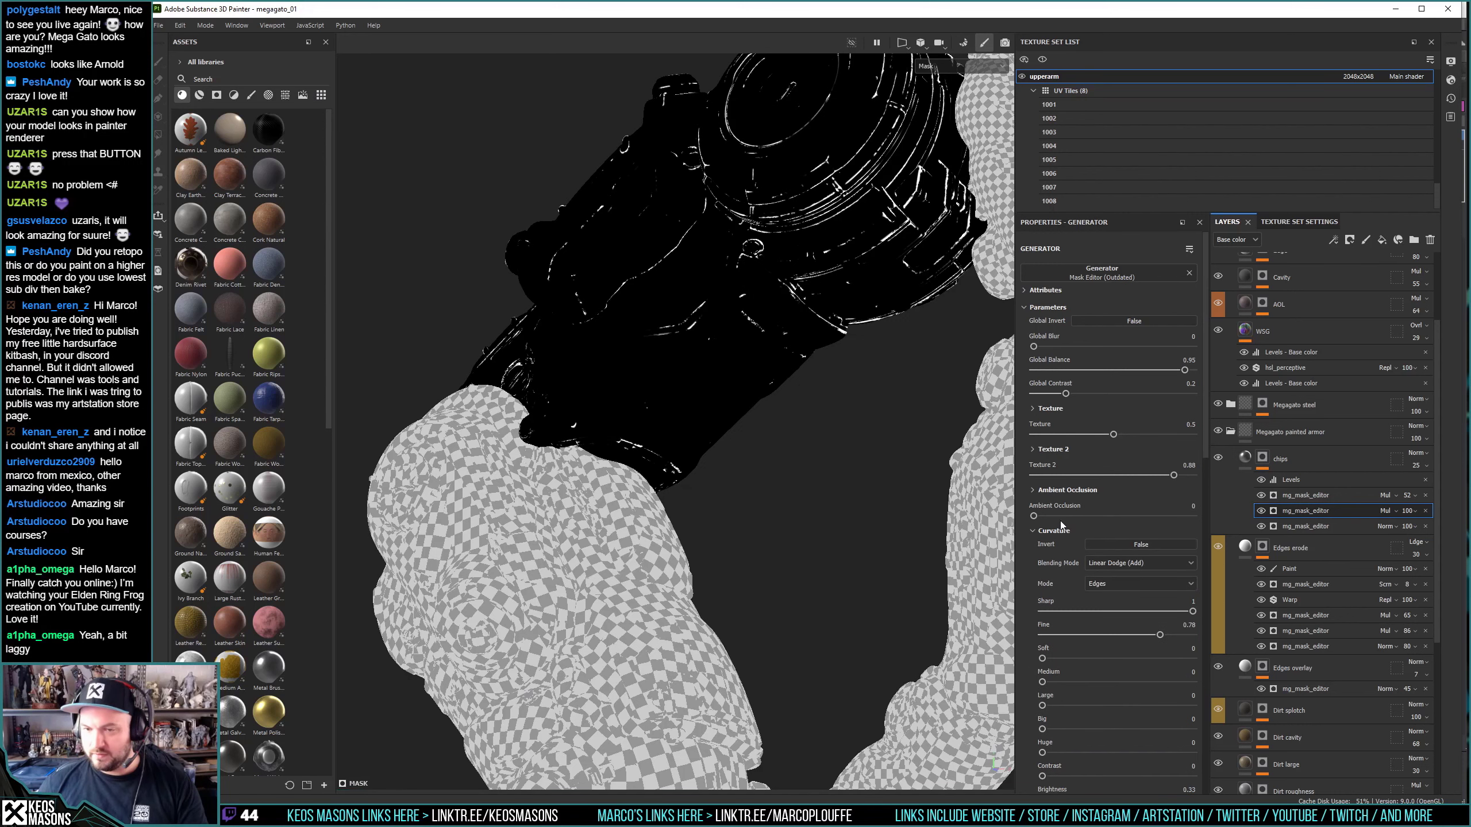
pyautogui.click(1059, 529)
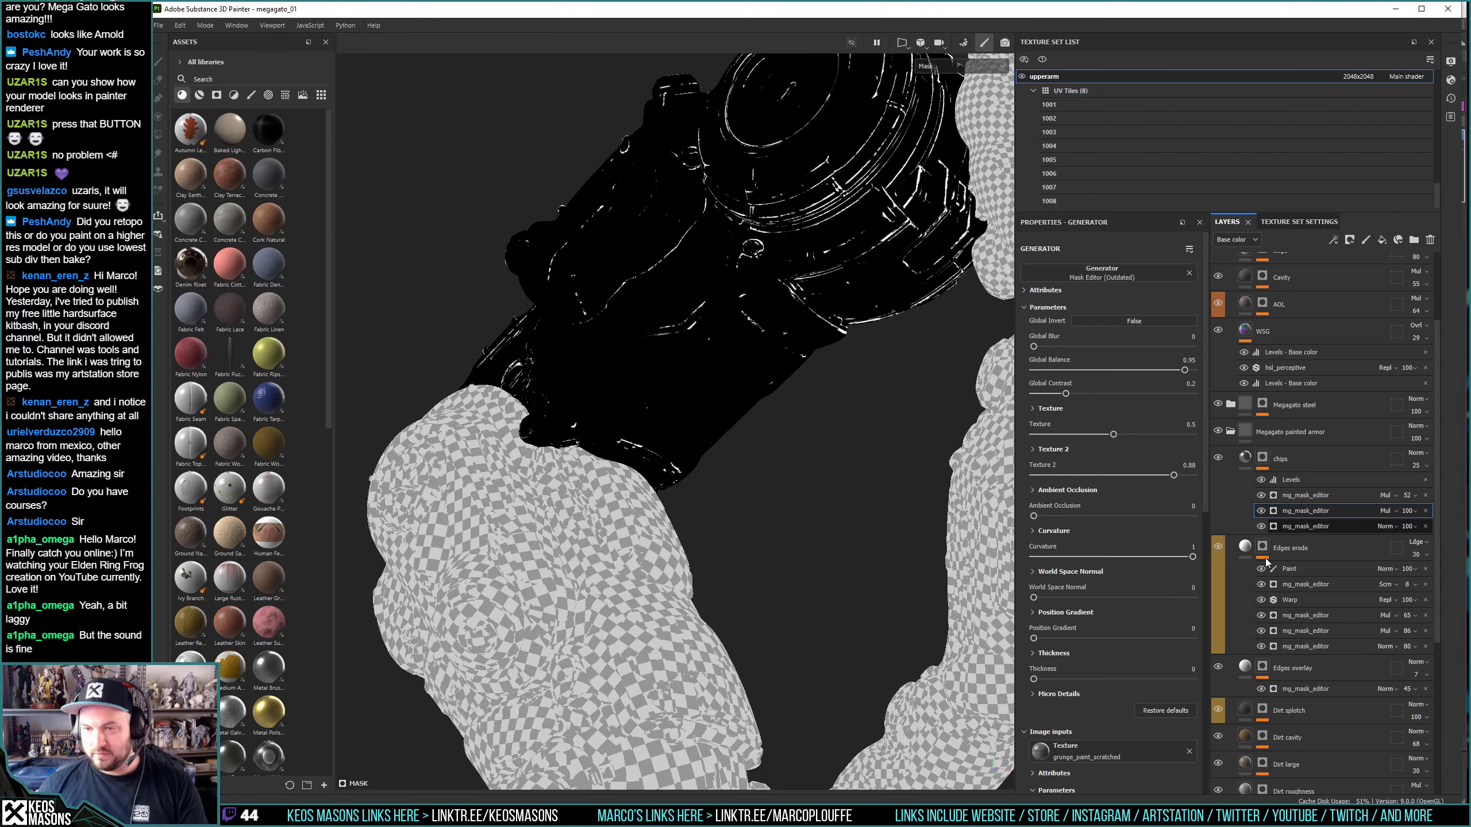
# Raise the third chips mask editor's Global Balance to 0.94.
pyautogui.click(1279, 526)
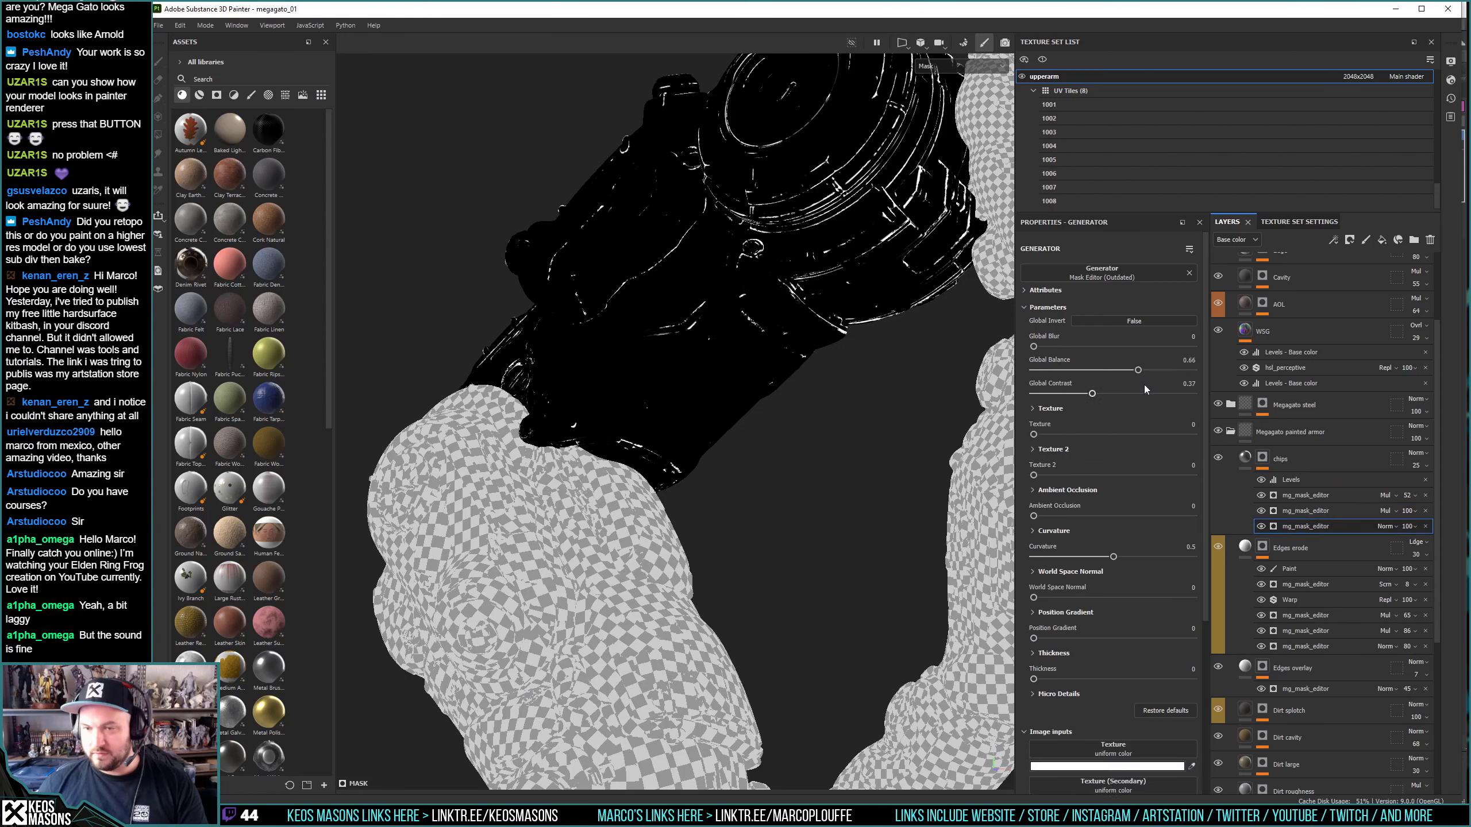
pyautogui.click(1180, 370)
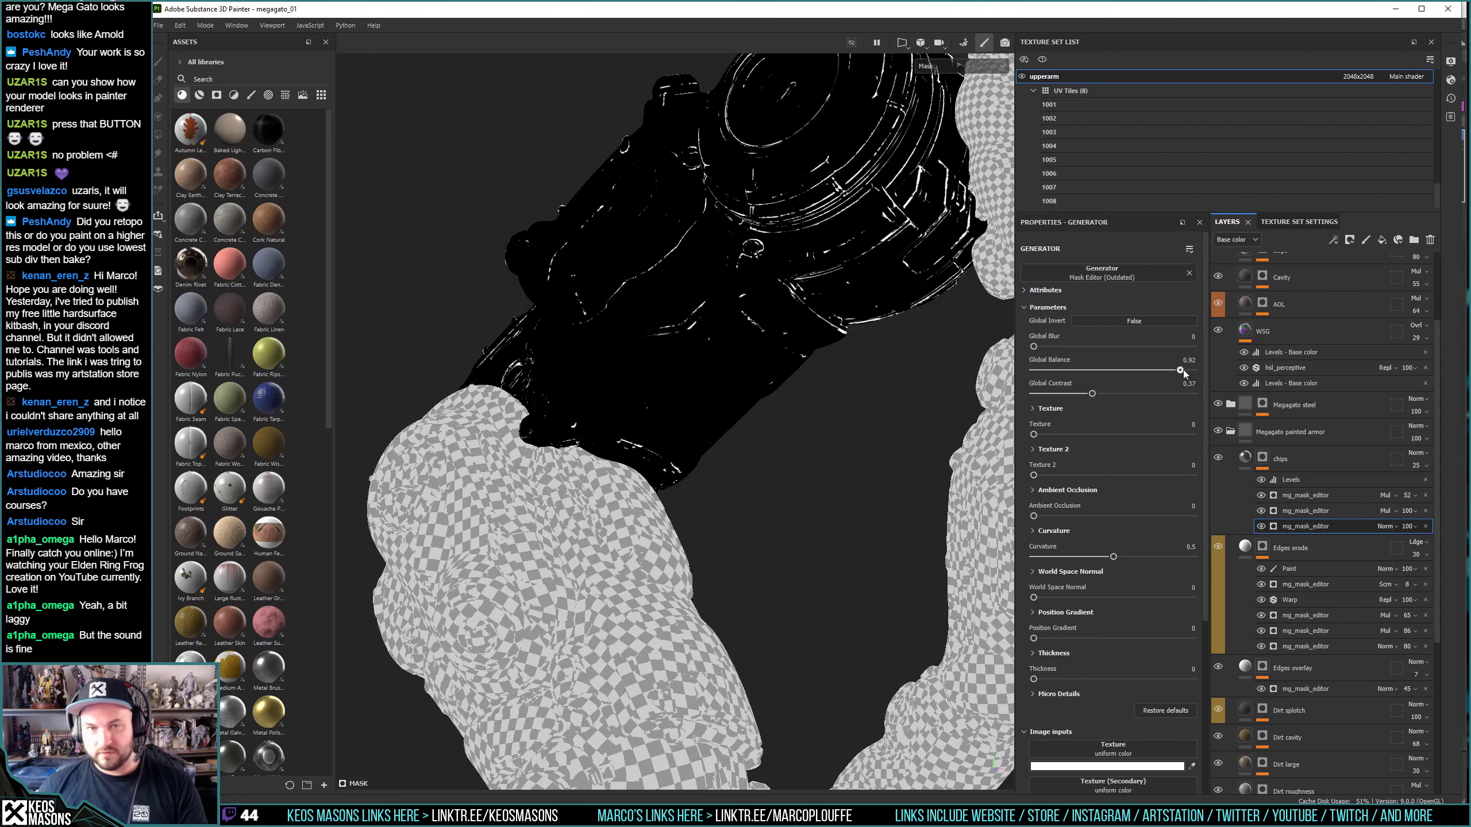
pyautogui.moveTo(1183, 370); pyautogui.dragTo(1184, 370)
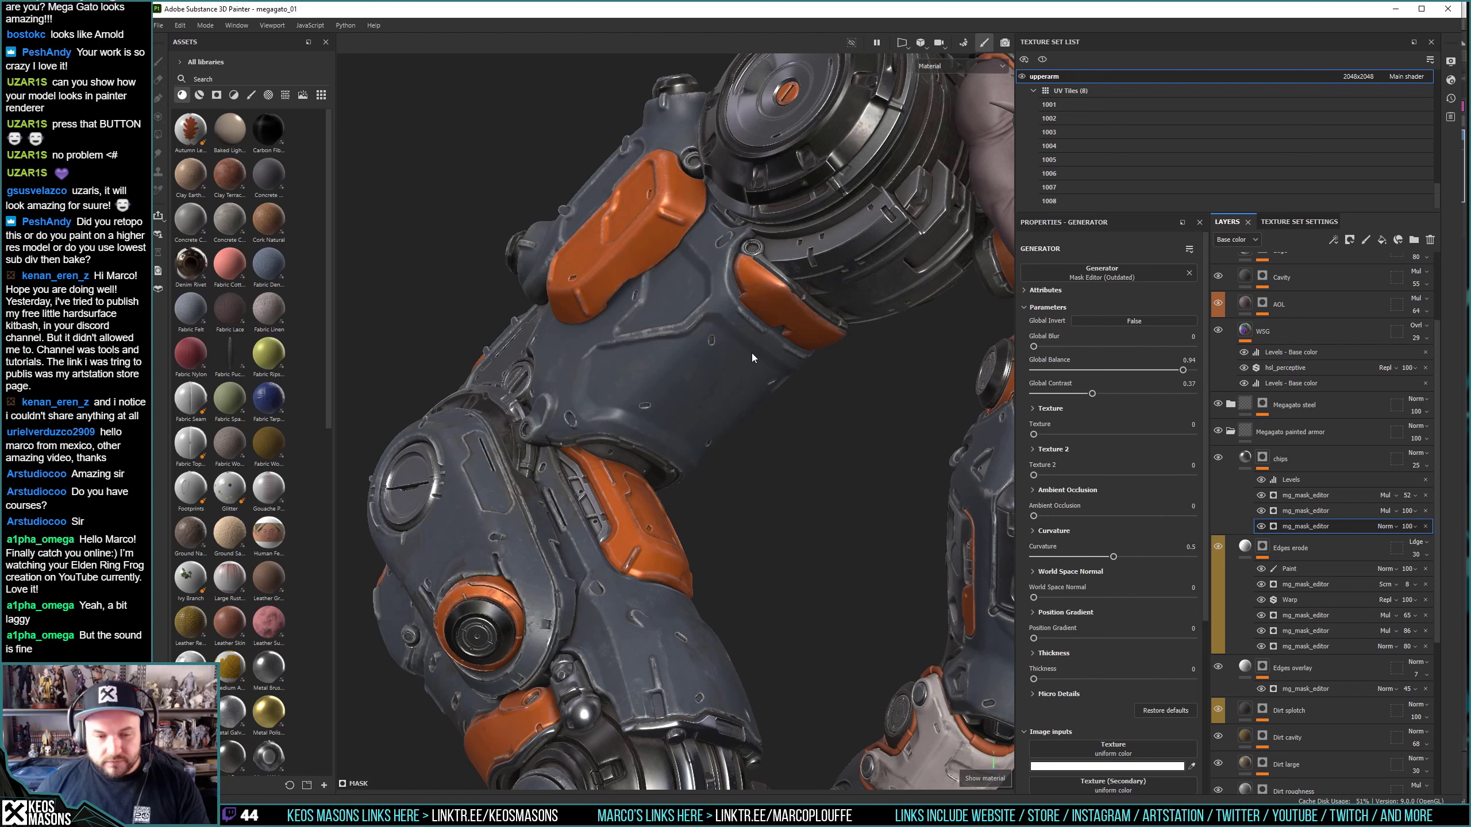
pyautogui.keyDown('alt'); pyautogui.moveTo(752, 353); pyautogui.dragTo(645, 404, button='right'); pyautogui.keyUp('alt')
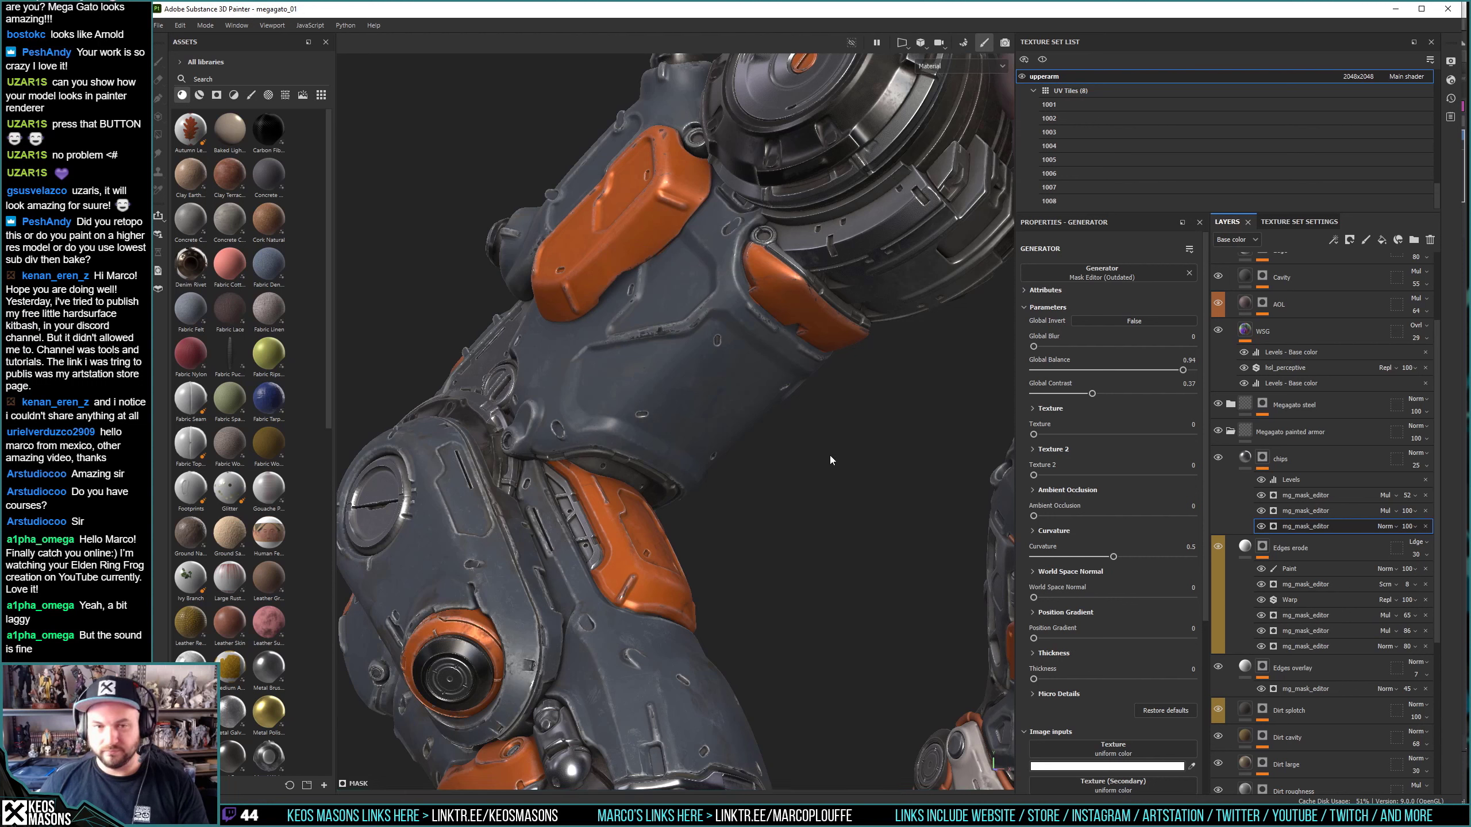
# Add a Levels effect with midpoint 0.417 to the upperarm Edges erode mask.
pyautogui.click(1263, 548)
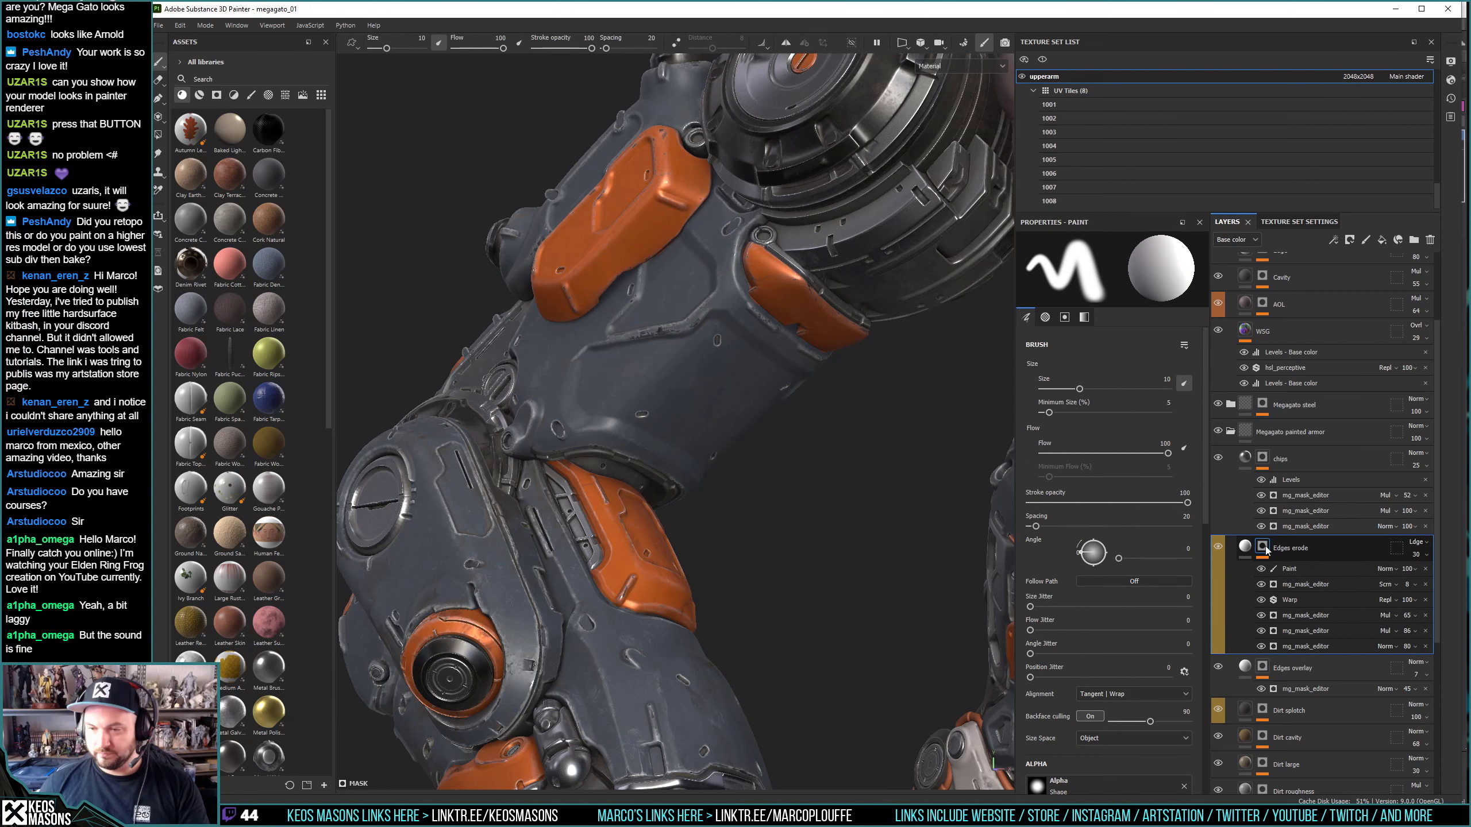
pyautogui.keyDown('alt'); pyautogui.click(1264, 547); pyautogui.keyUp('alt')
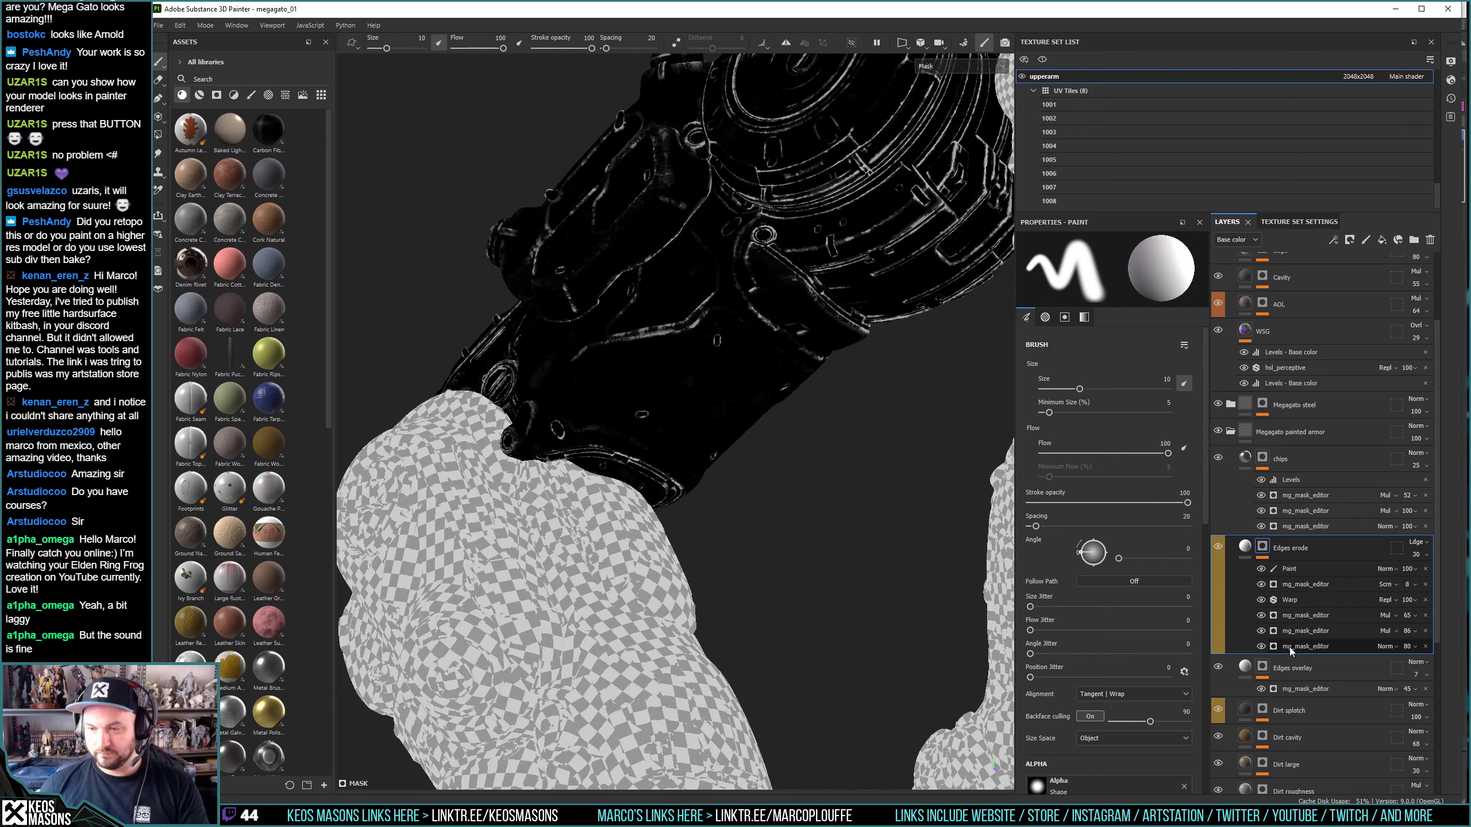
pyautogui.click(1289, 647)
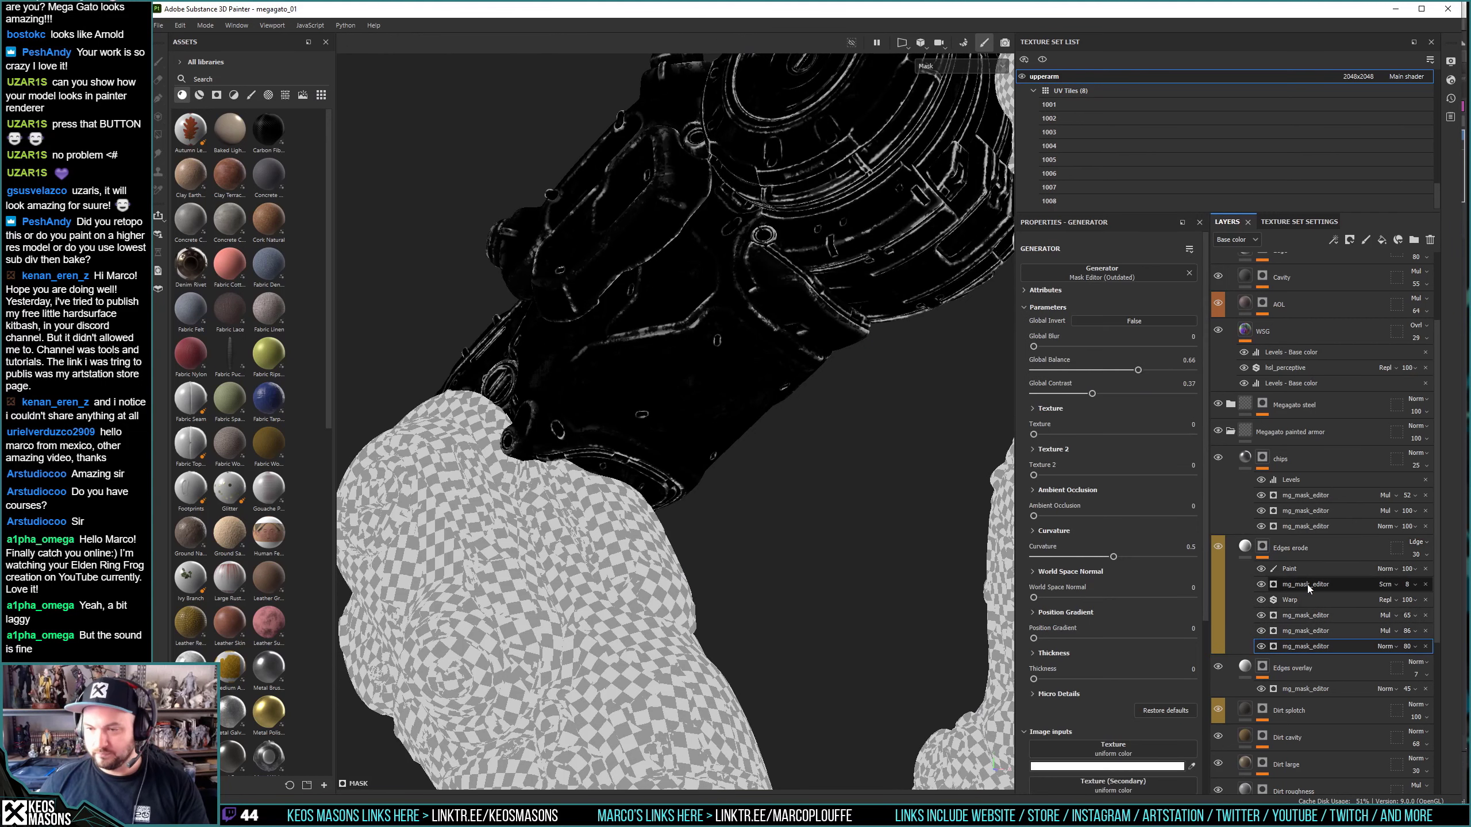
pyautogui.rightClick(1307, 584)
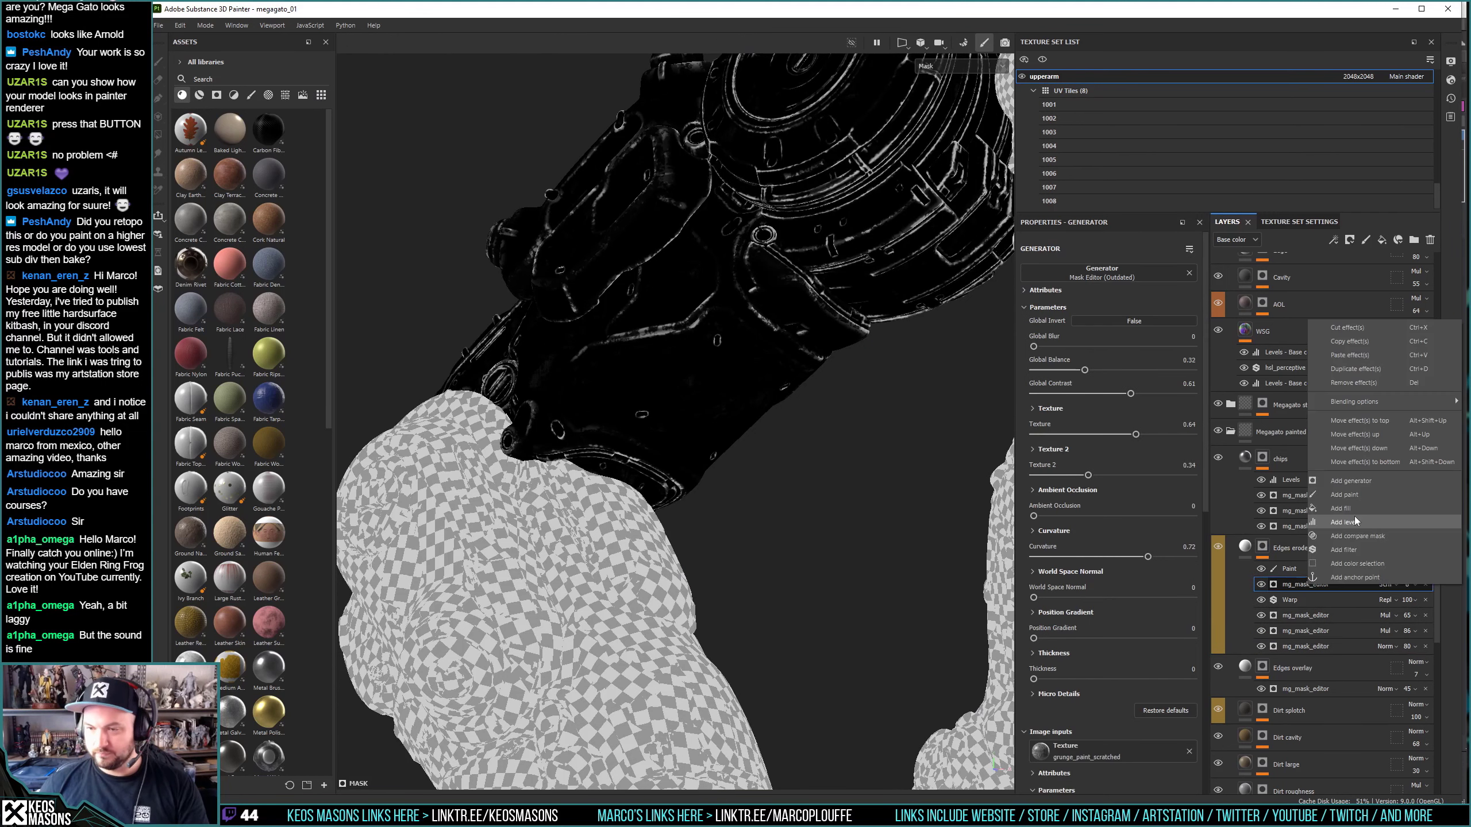
pyautogui.click(1353, 515)
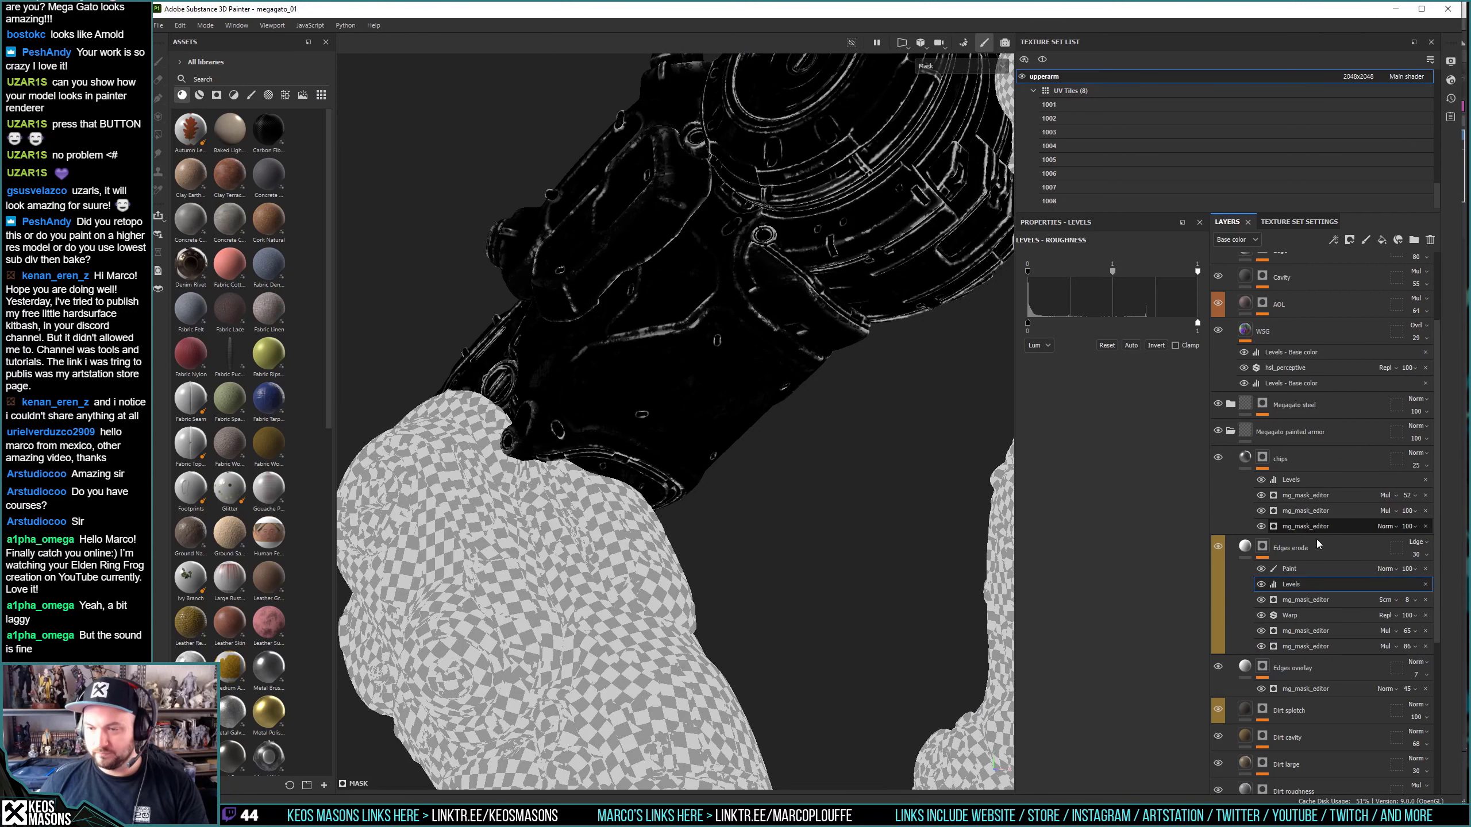
pyautogui.press('m')
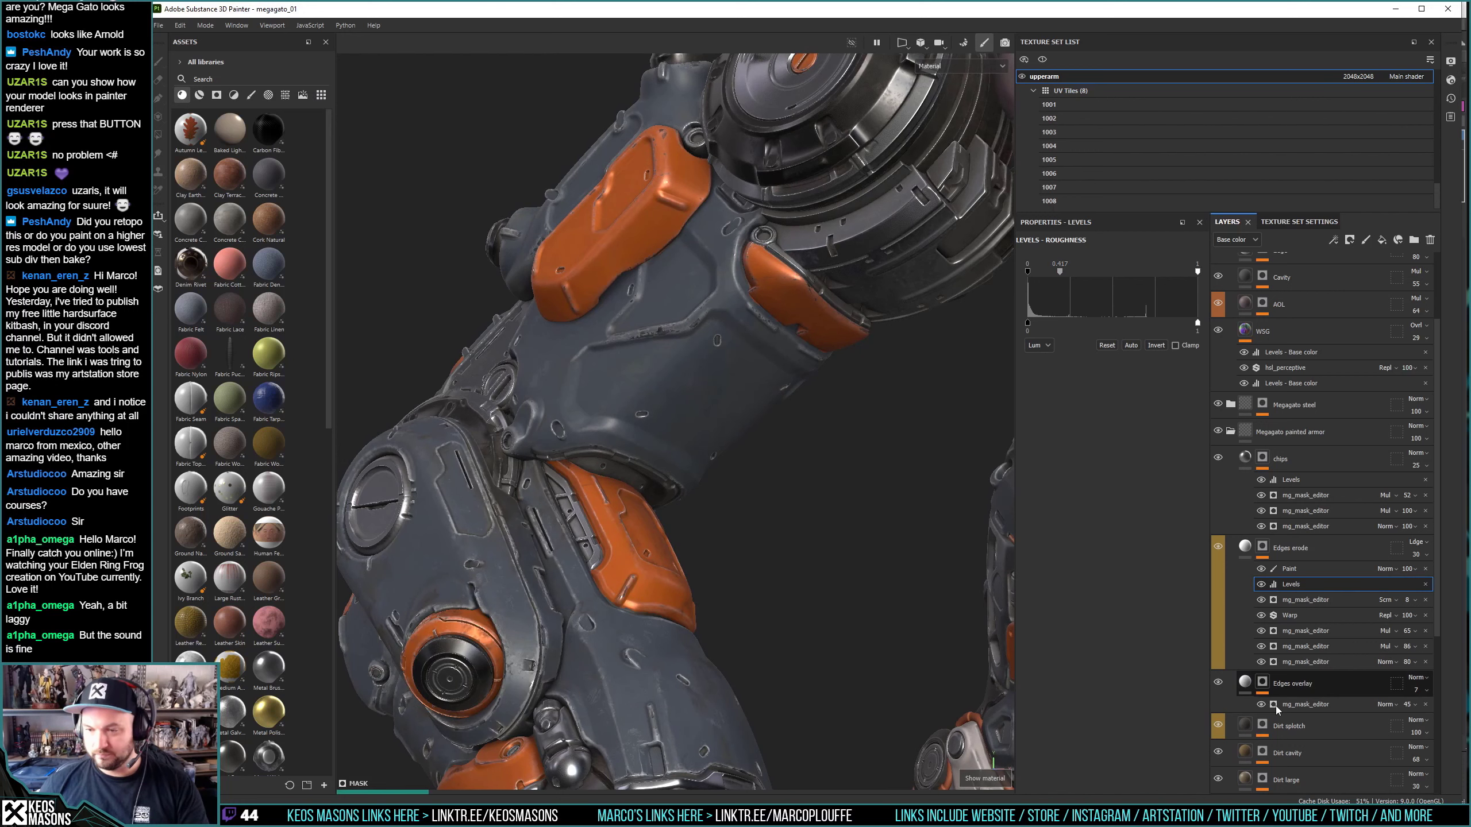
pyautogui.click(1289, 727)
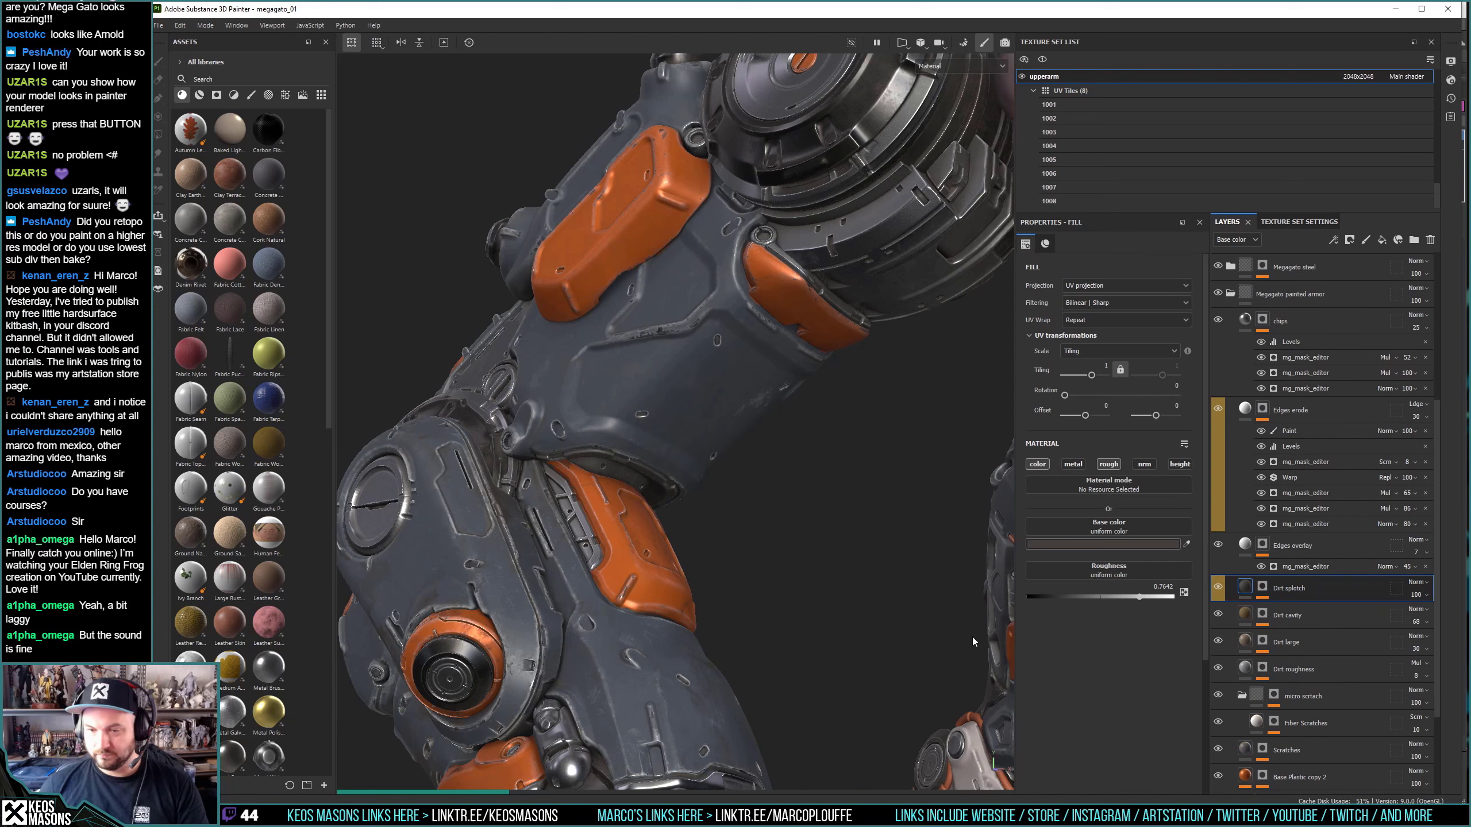
# Isolate the Dirt cavity mask and set the upper mask builder's opacity to 68.
pyautogui.click(974, 694)
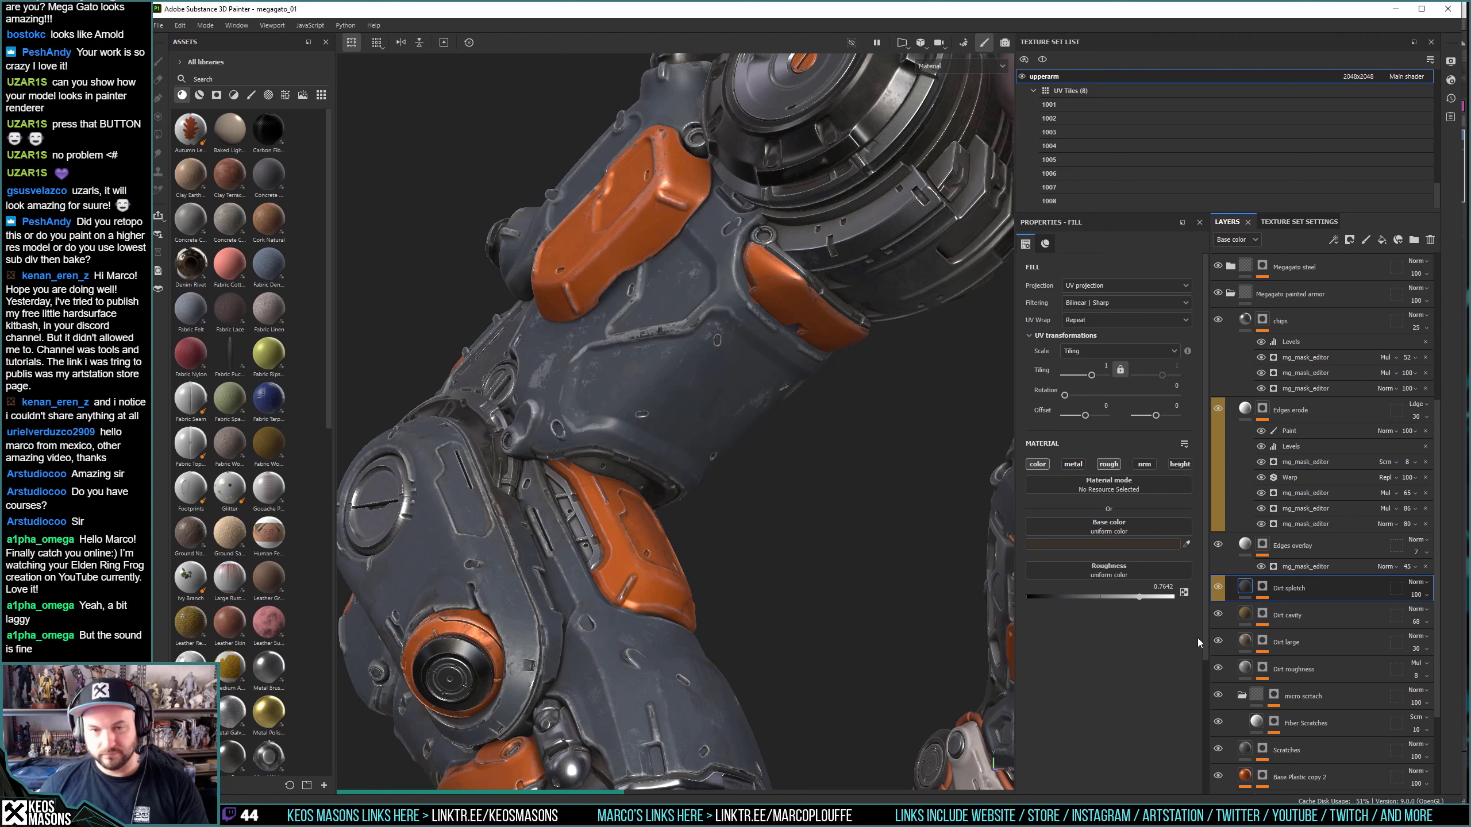
pyautogui.click(1262, 614)
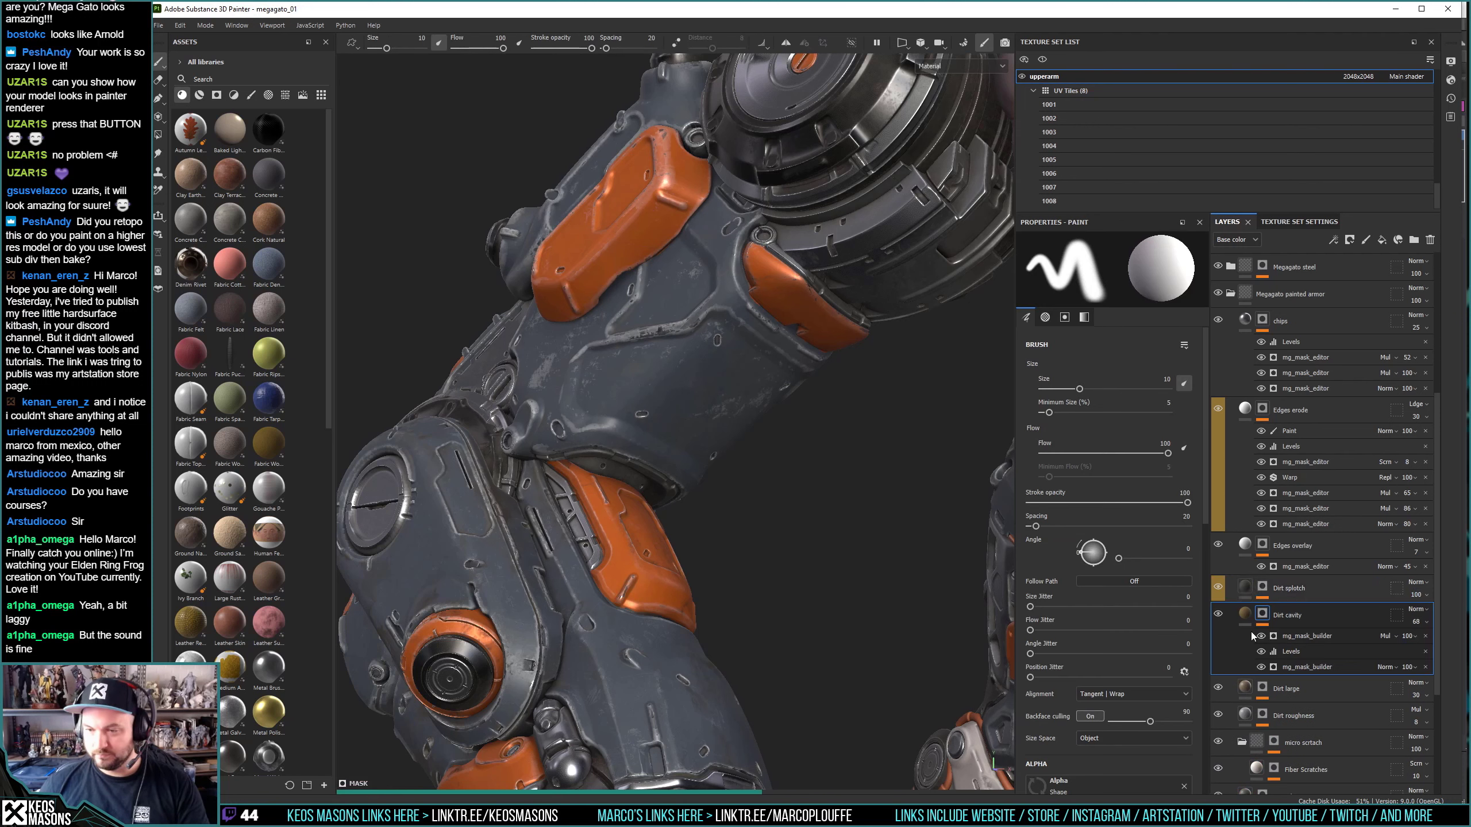
pyautogui.keyDown('alt'); pyautogui.click(1262, 616); pyautogui.keyUp('alt')
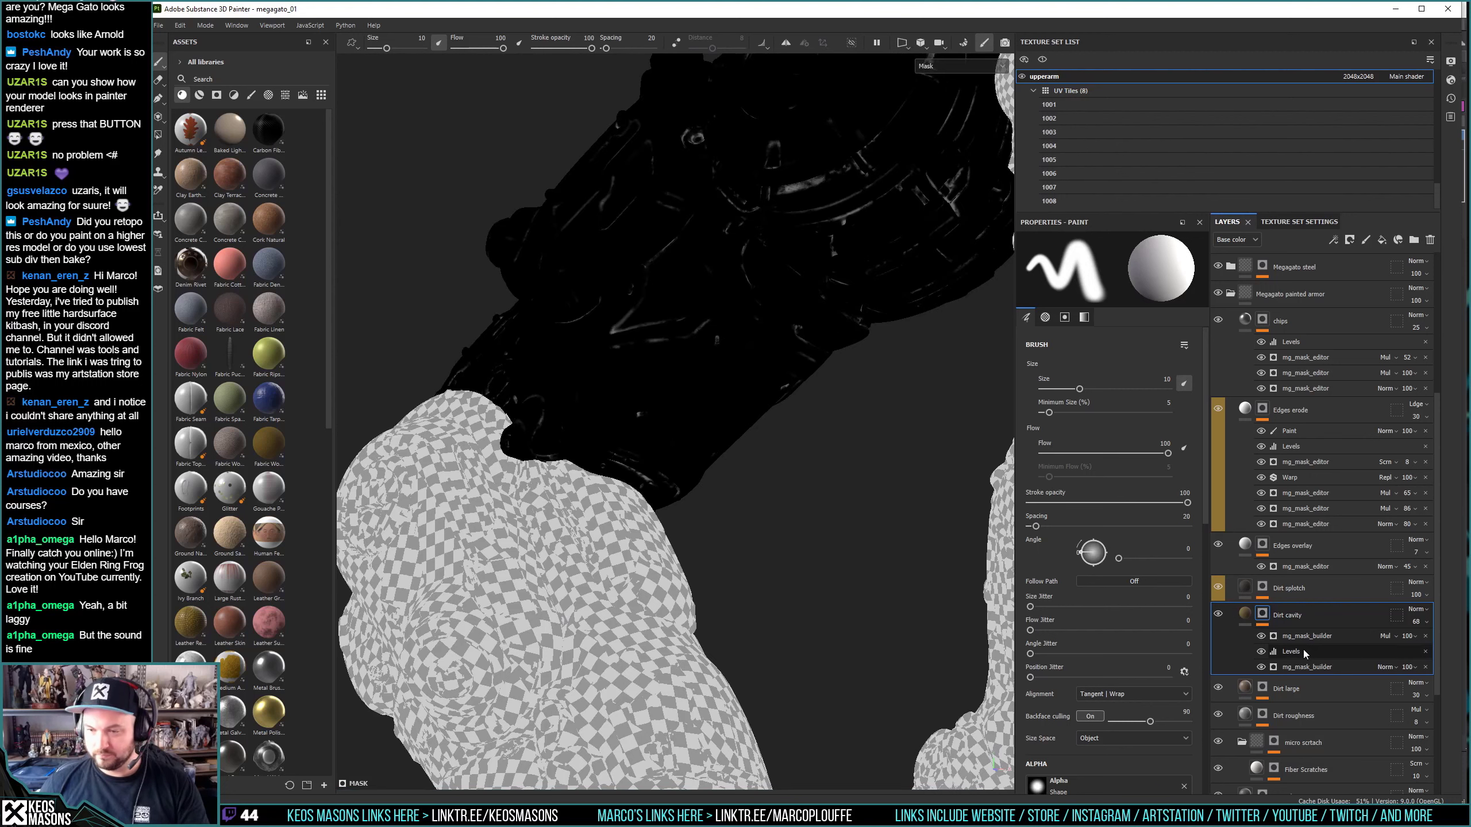
pyautogui.click(1306, 666)
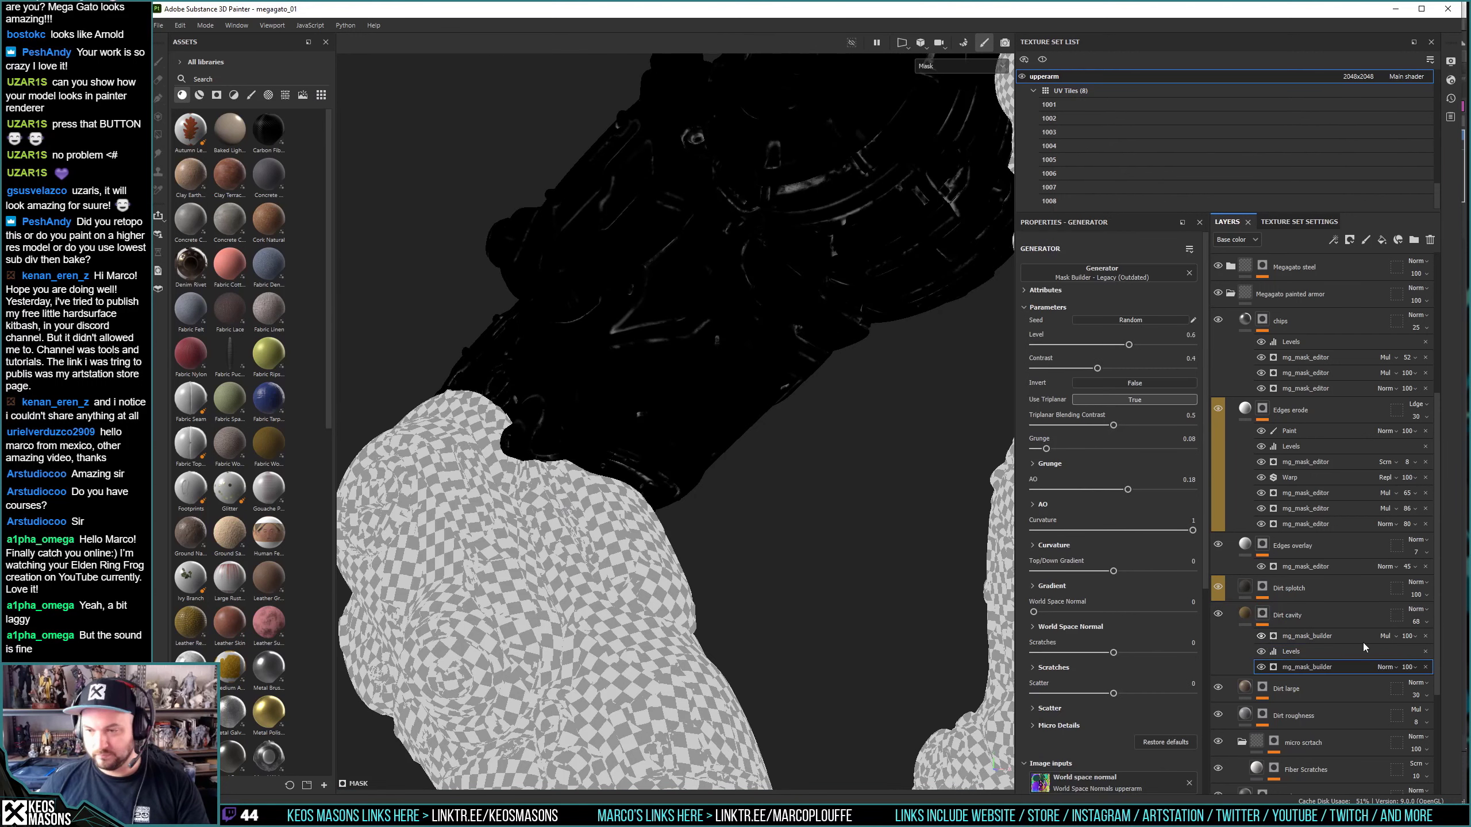
pyautogui.click(1406, 635)
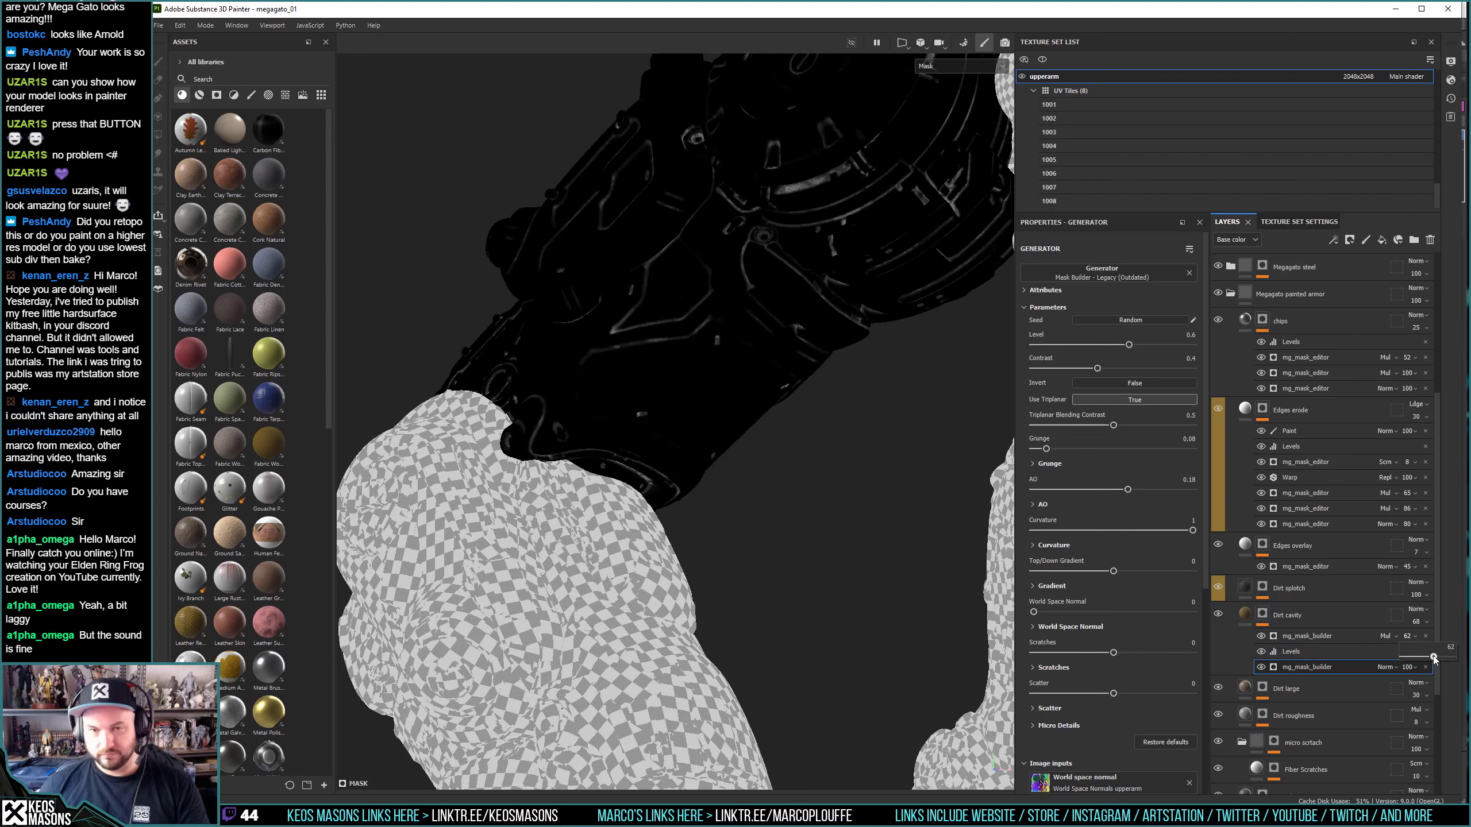
pyautogui.moveTo(1438, 657); pyautogui.dragTo(1430, 657)
pyautogui.moveTo(1430, 656); pyautogui.dragTo(1432, 657)
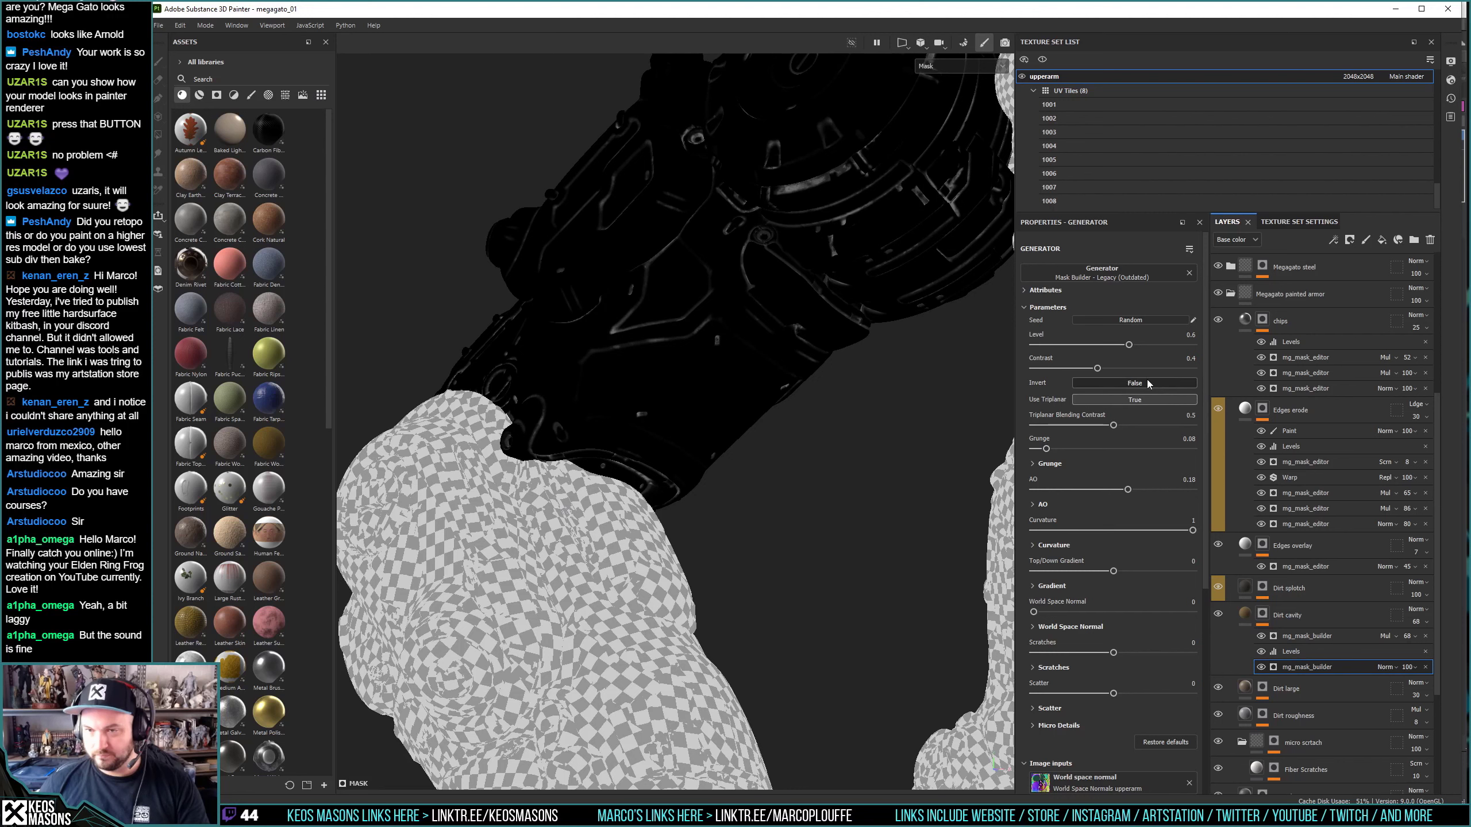
# Set the Dirt cavity mask builder's AO to 0.88 and Level to 0.75.
pyautogui.click(1175, 344)
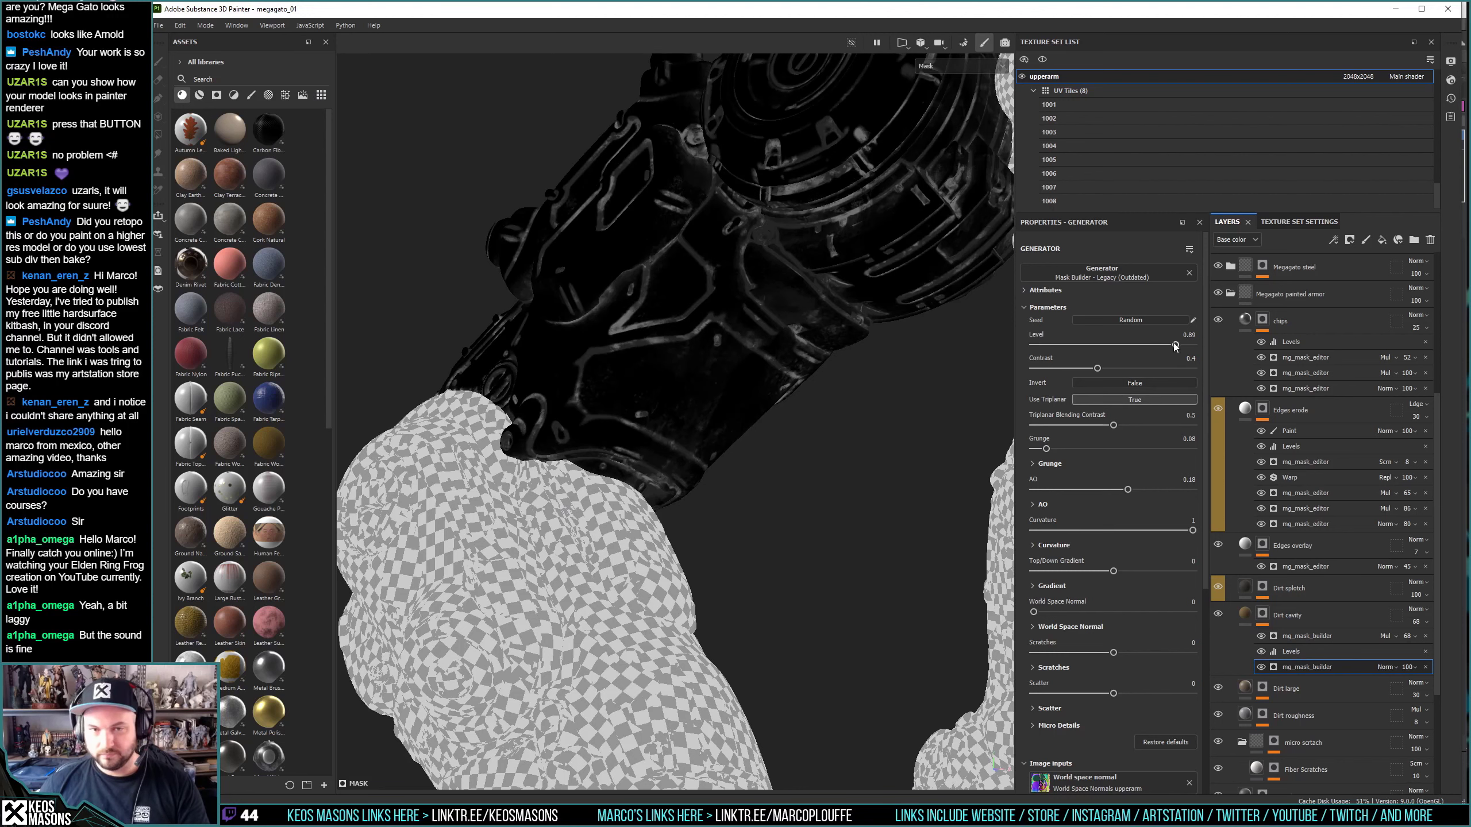
pyautogui.hotkey('ctrl', 'z')
pyautogui.moveTo(1127, 489); pyautogui.dragTo(1207, 485)
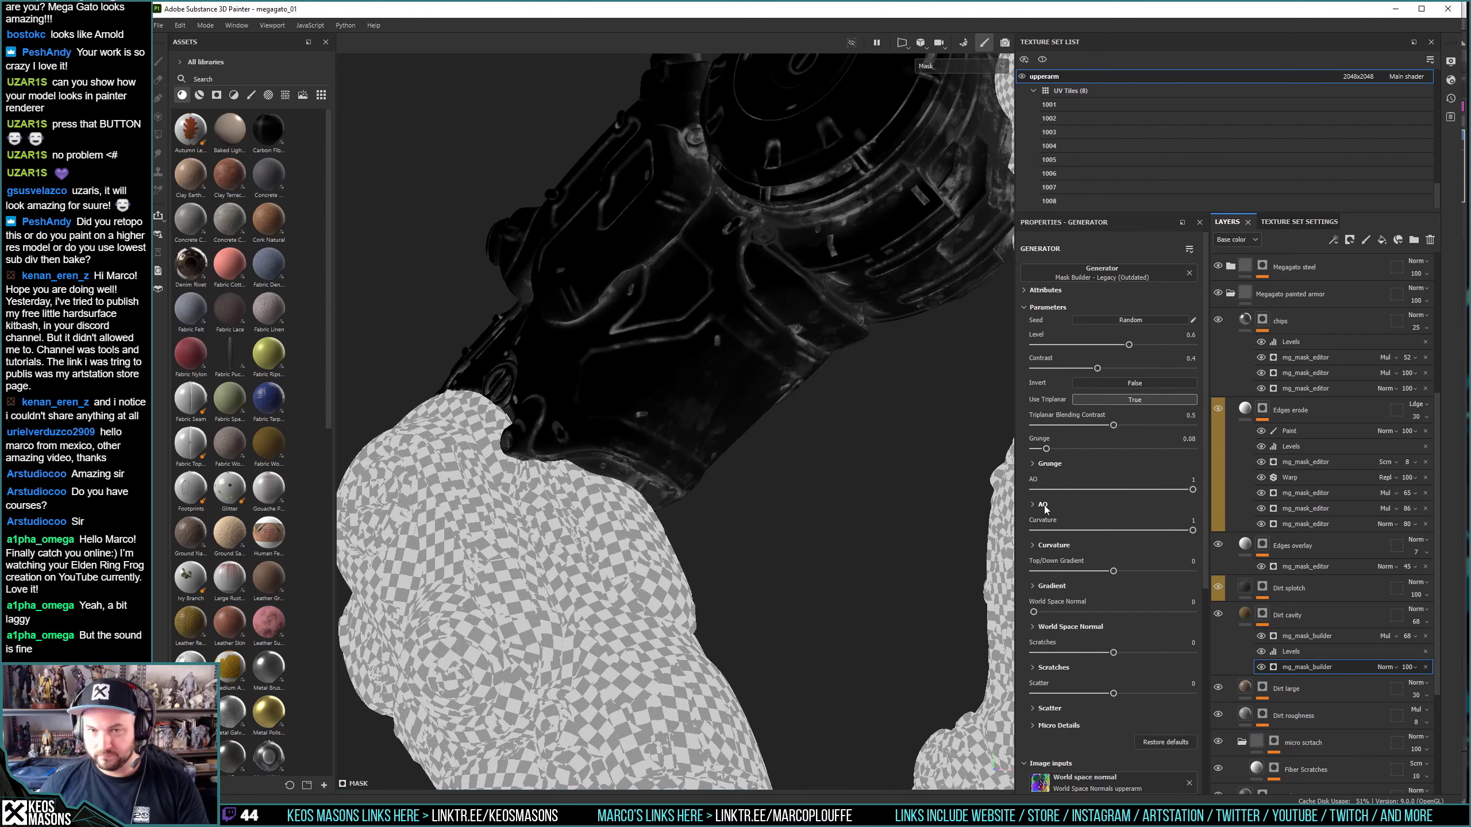
pyautogui.moveTo(1192, 489); pyautogui.dragTo(1183, 489)
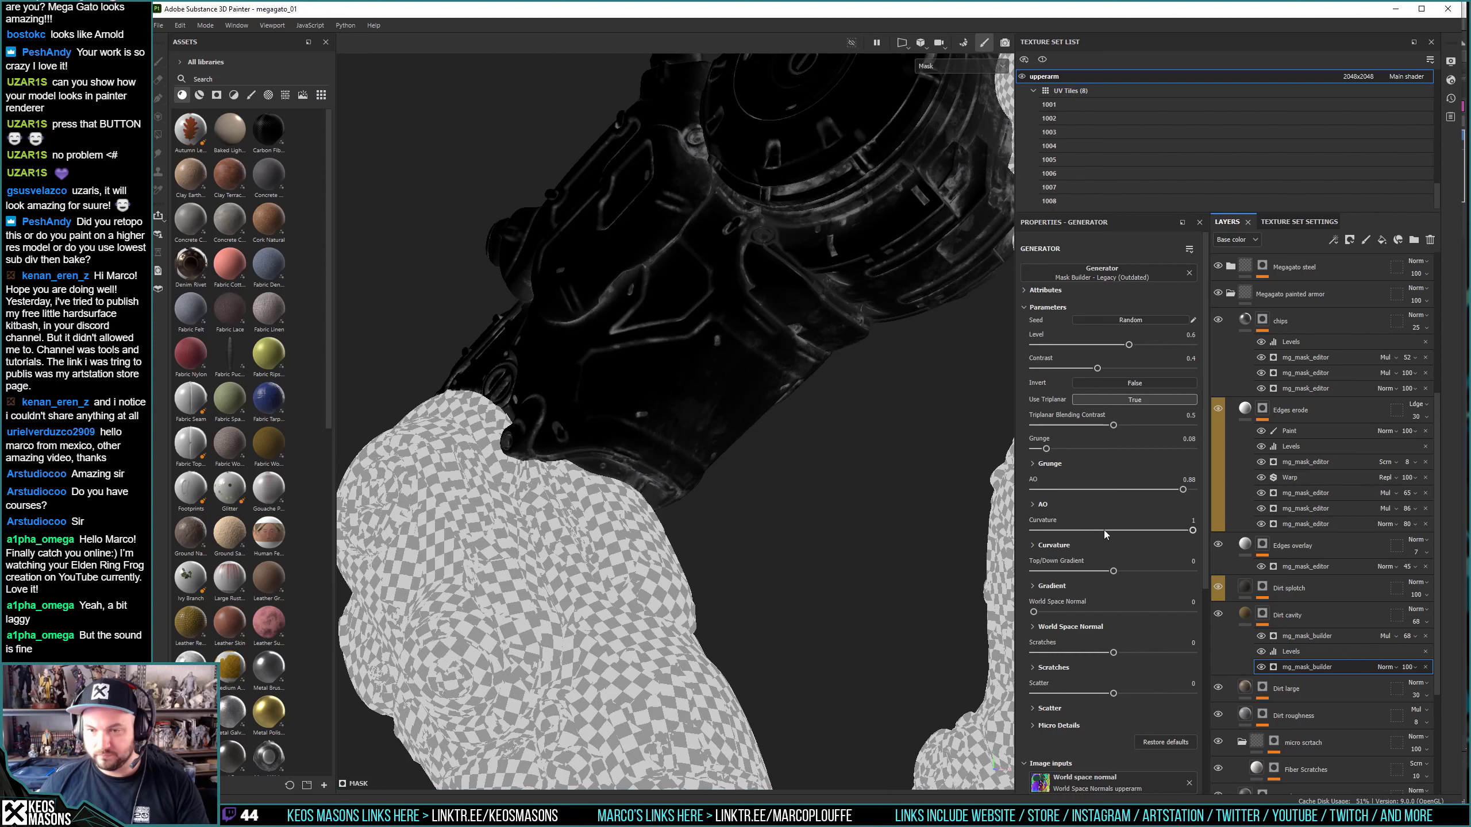
pyautogui.click(1064, 545)
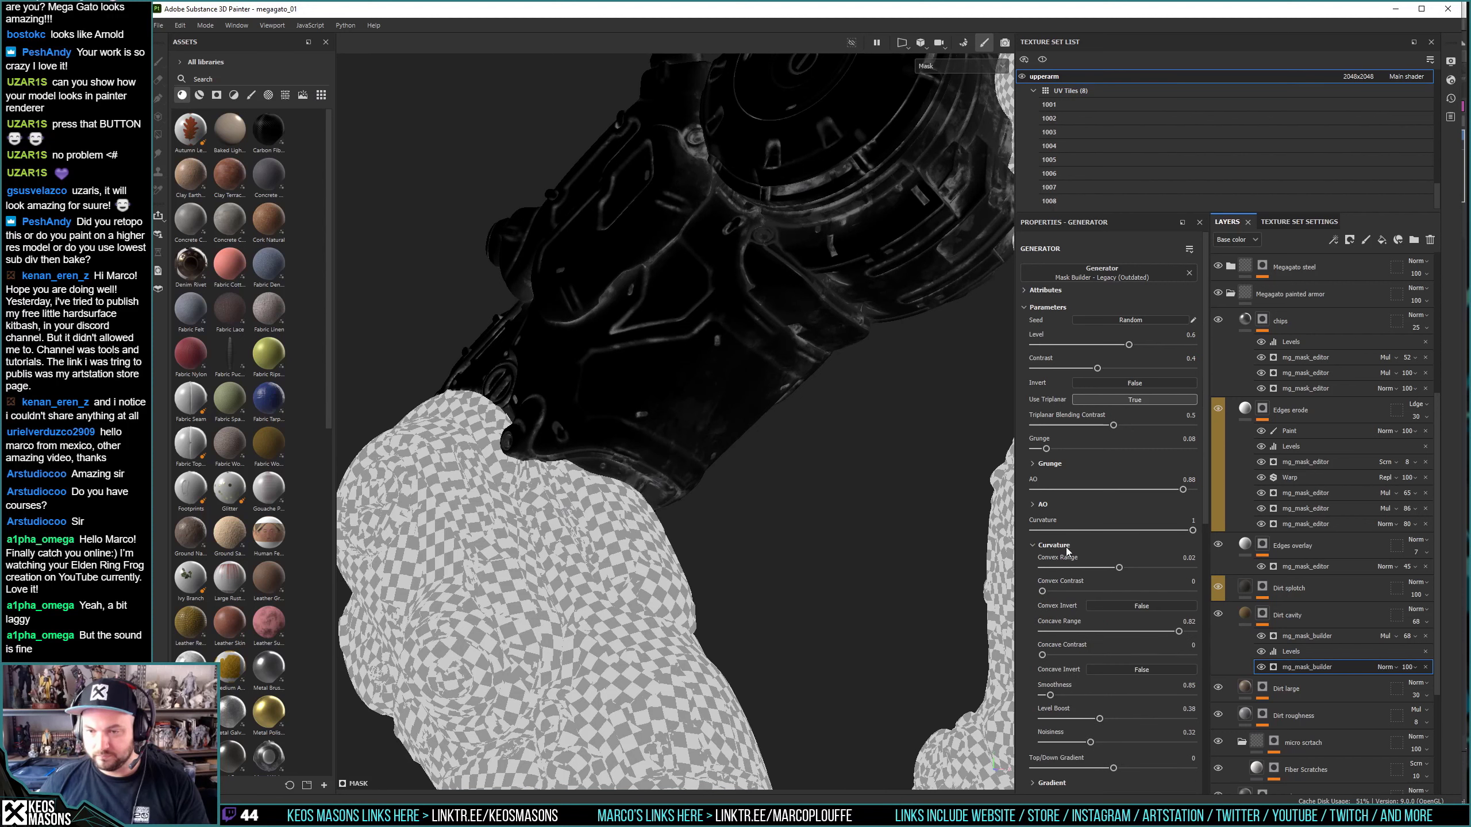
pyautogui.click(1065, 547)
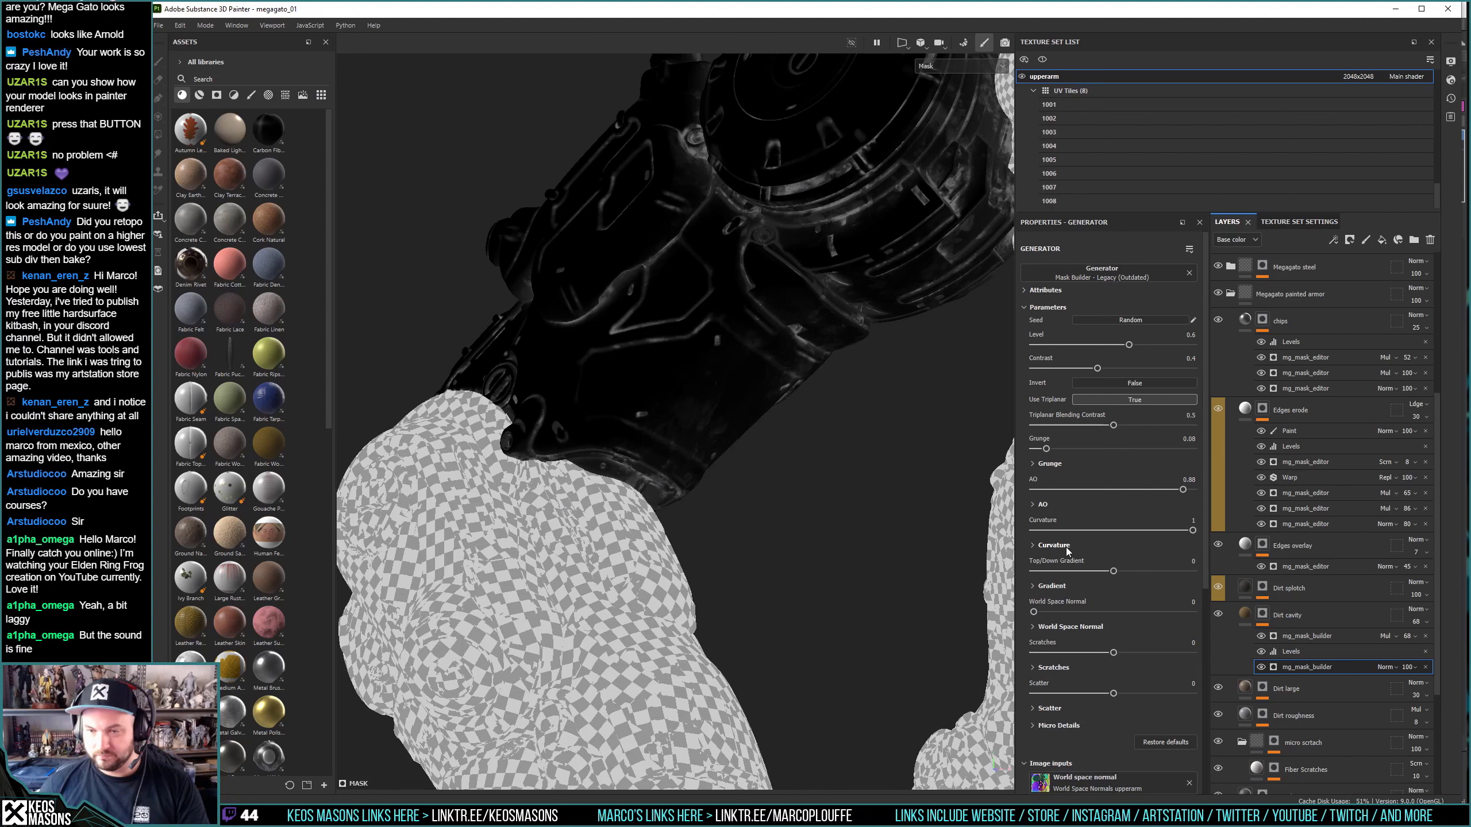
pyautogui.moveTo(1128, 345); pyautogui.dragTo(1153, 346)
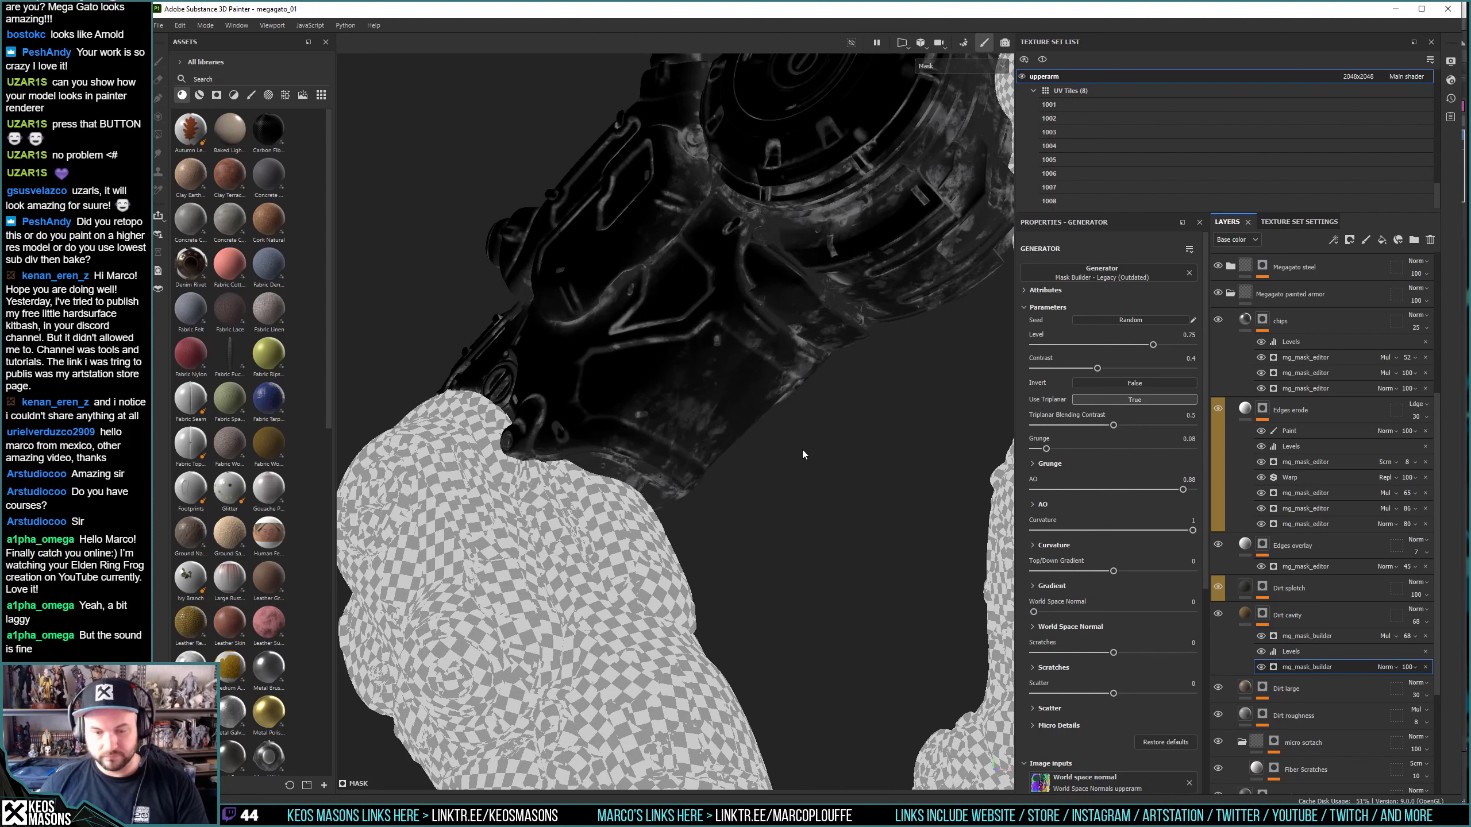
pyautogui.press('m')
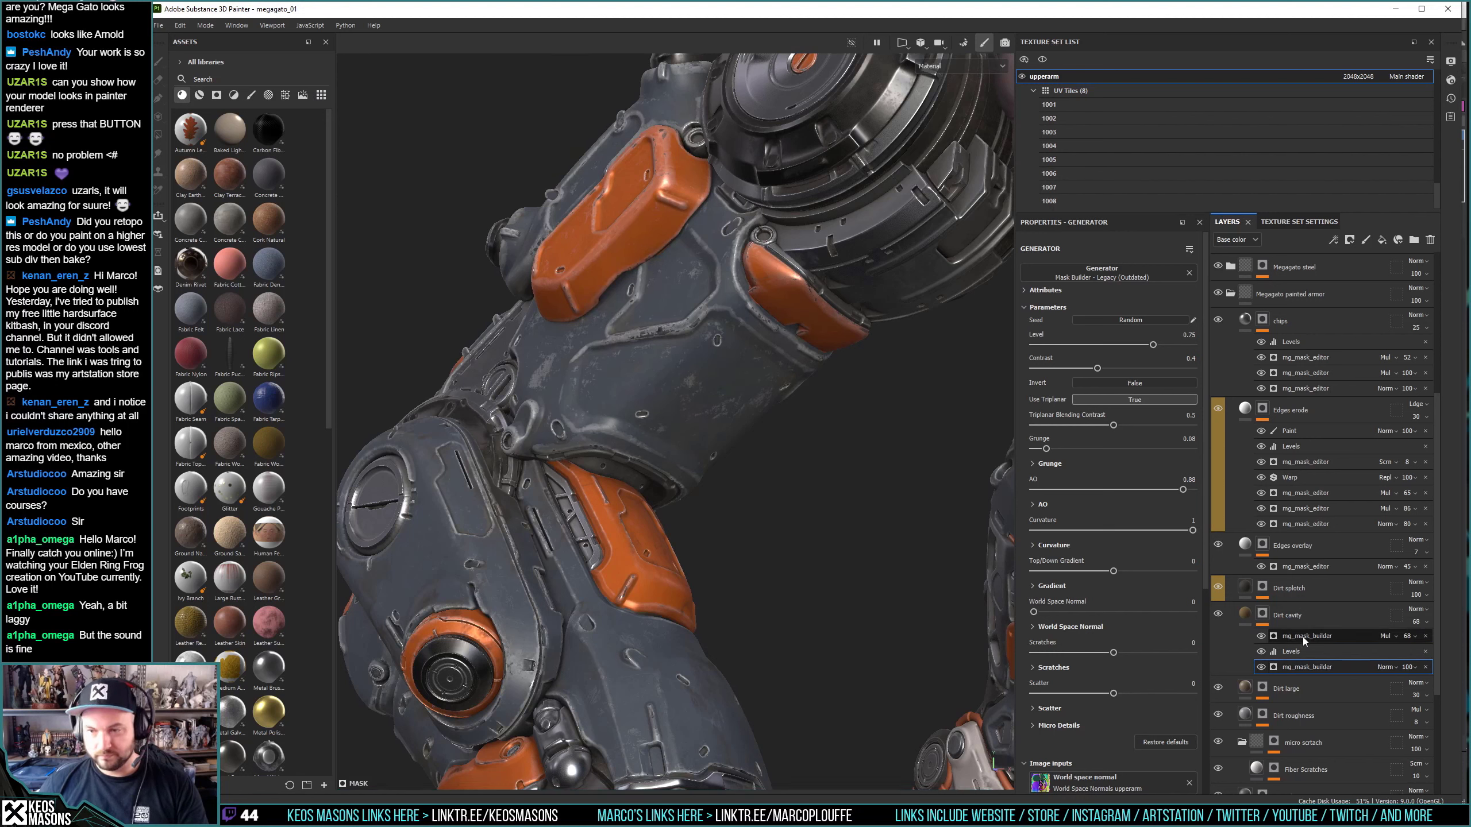
# Set Dirt cavity layer opacity to 45 and its multiplied mask builder to 74.
pyautogui.moveTo(1406, 635); pyautogui.dragTo(1456, 662)
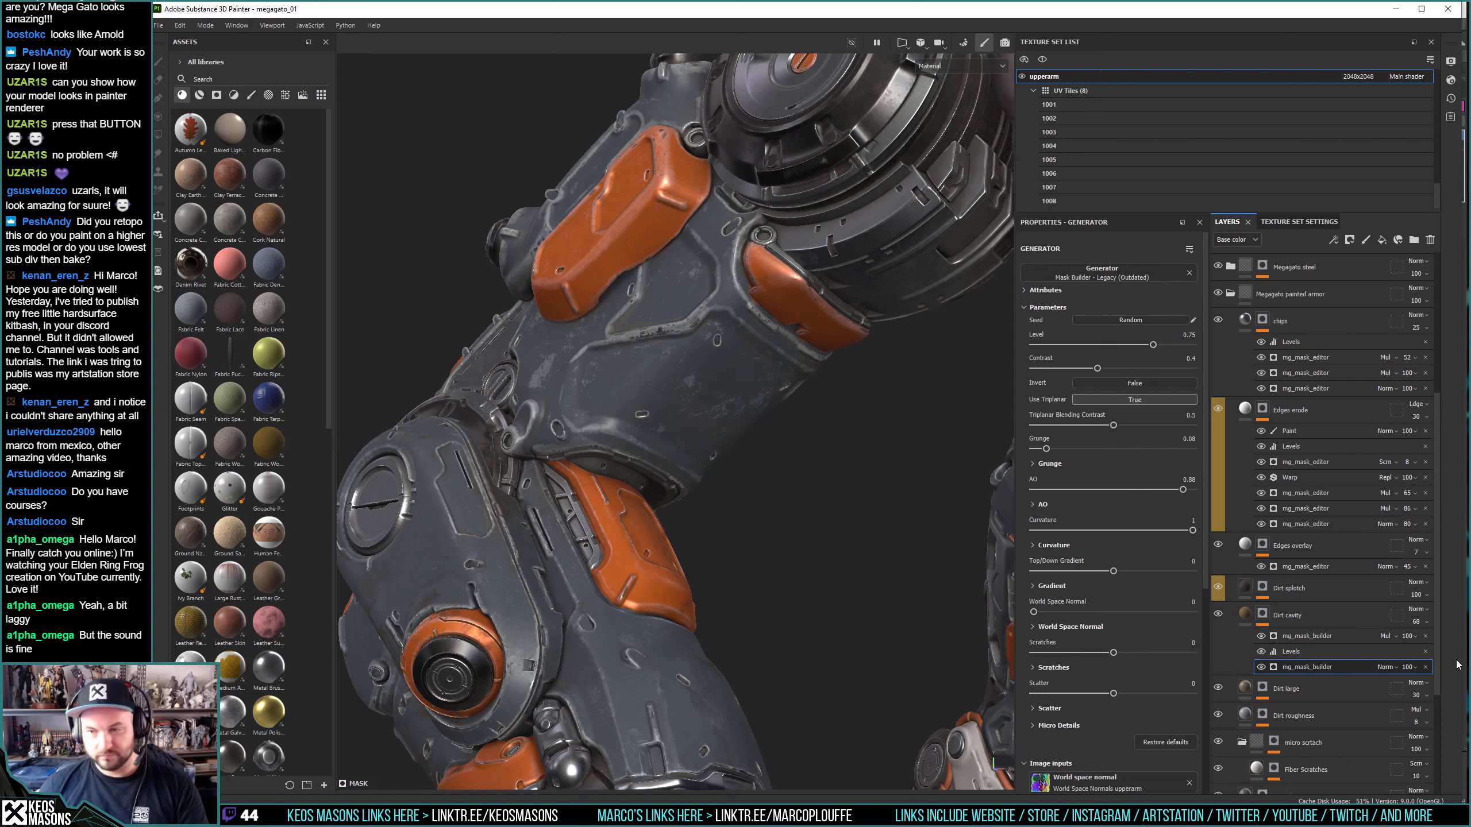
pyautogui.click(1415, 621)
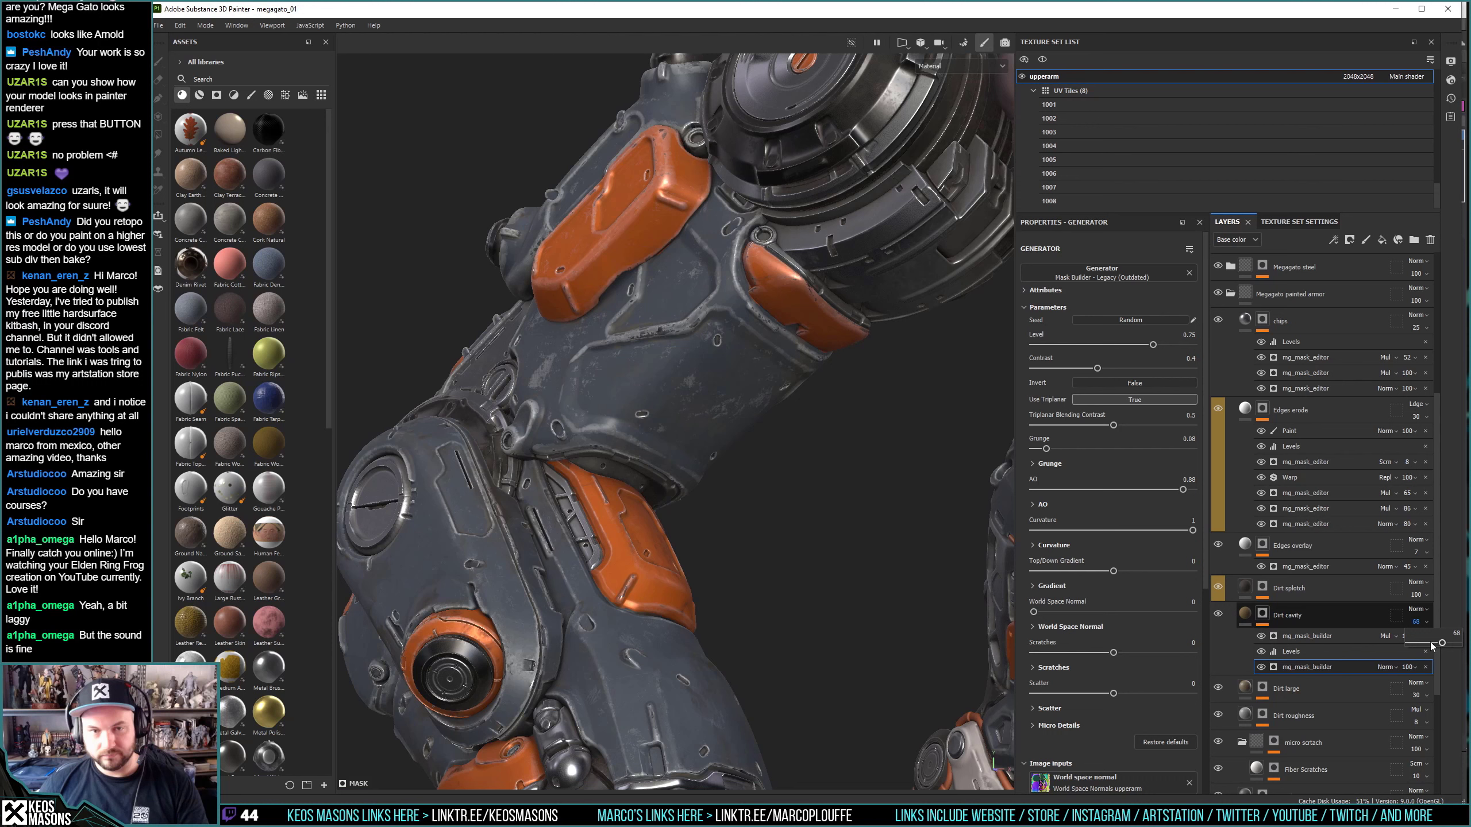
pyautogui.moveTo(1431, 643); pyautogui.dragTo(1424, 642)
pyautogui.click(1407, 636)
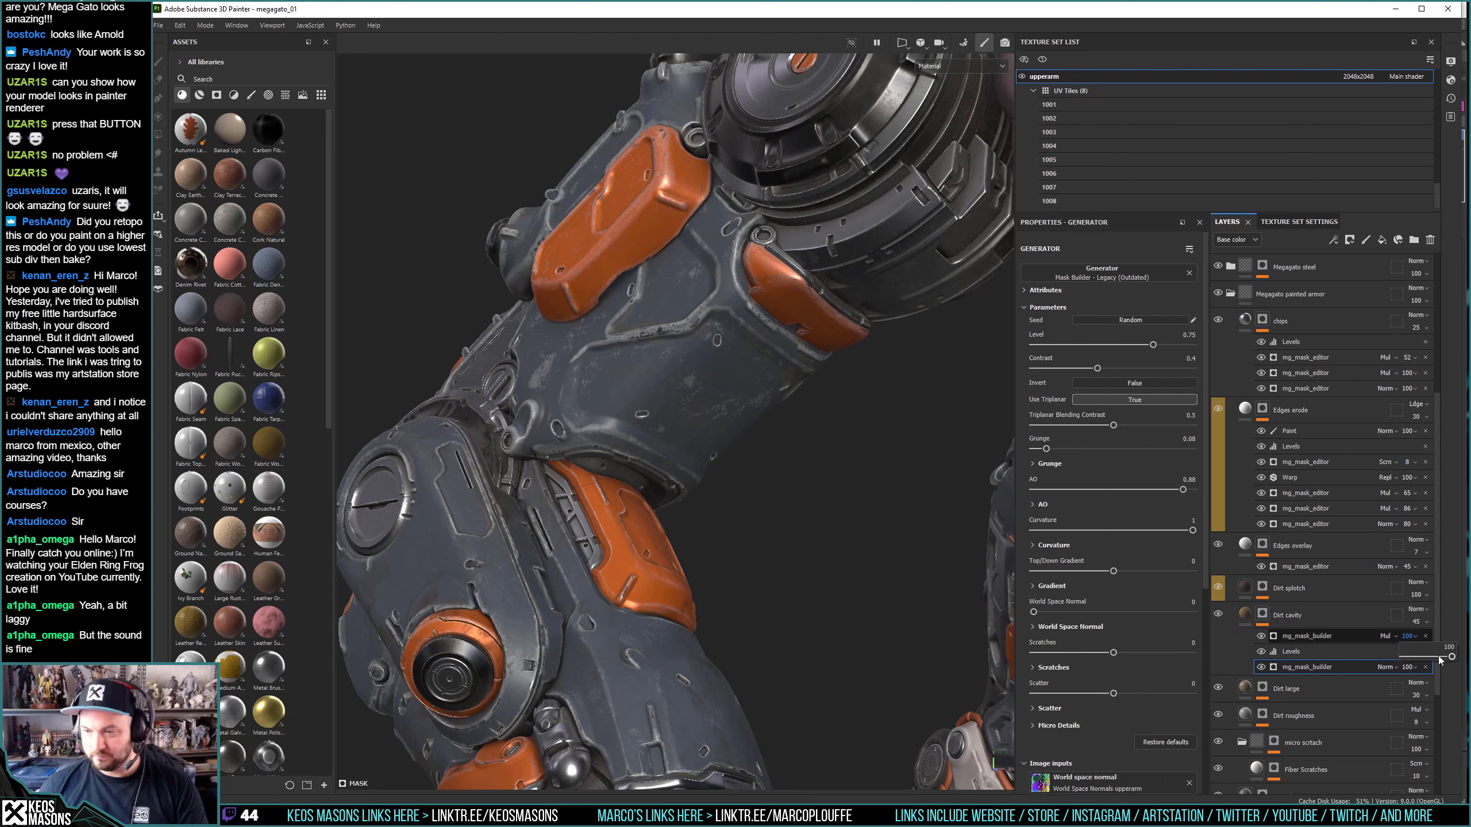
pyautogui.click(1439, 658)
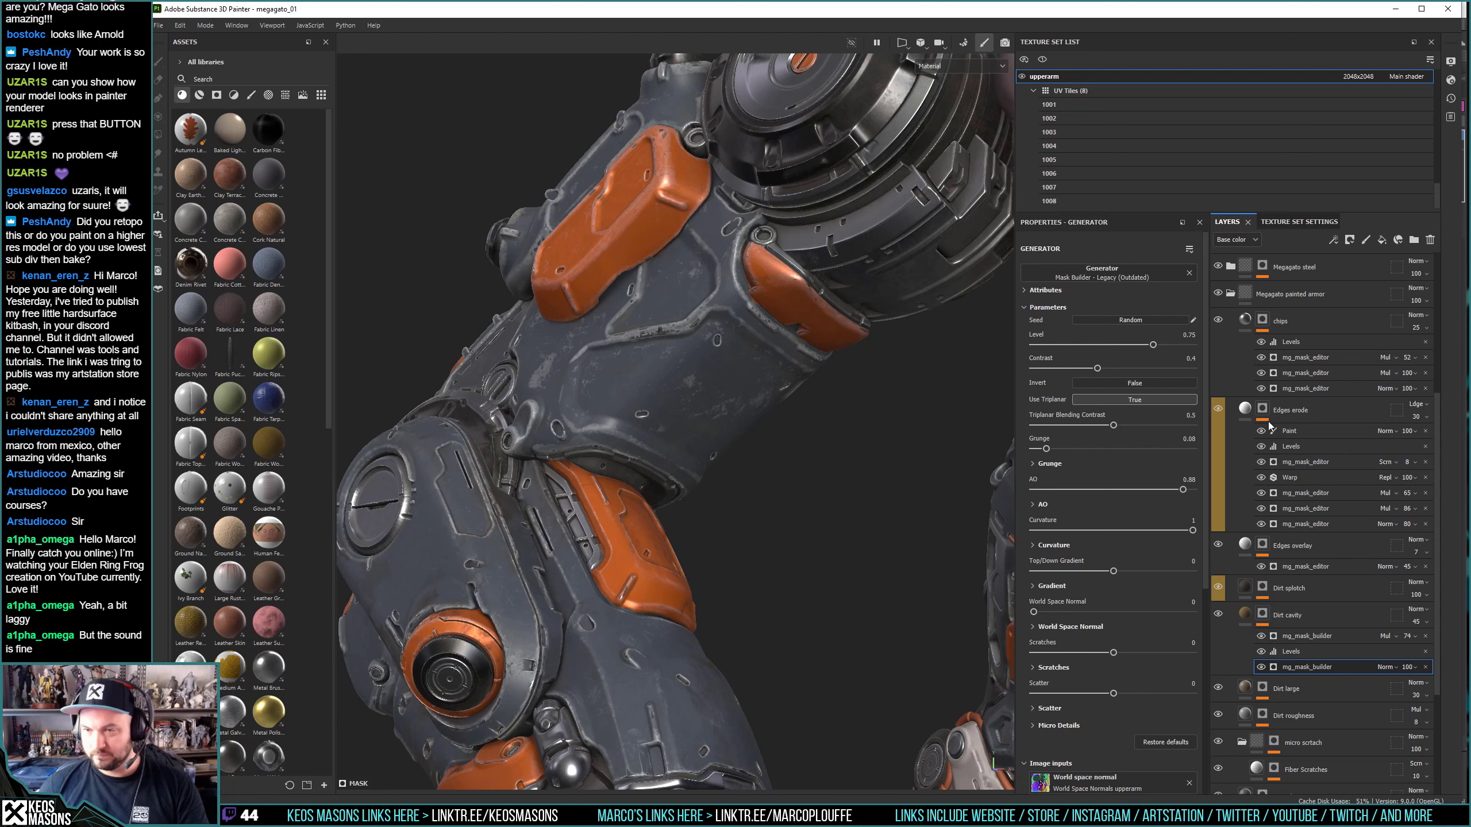
pyautogui.click(1264, 409)
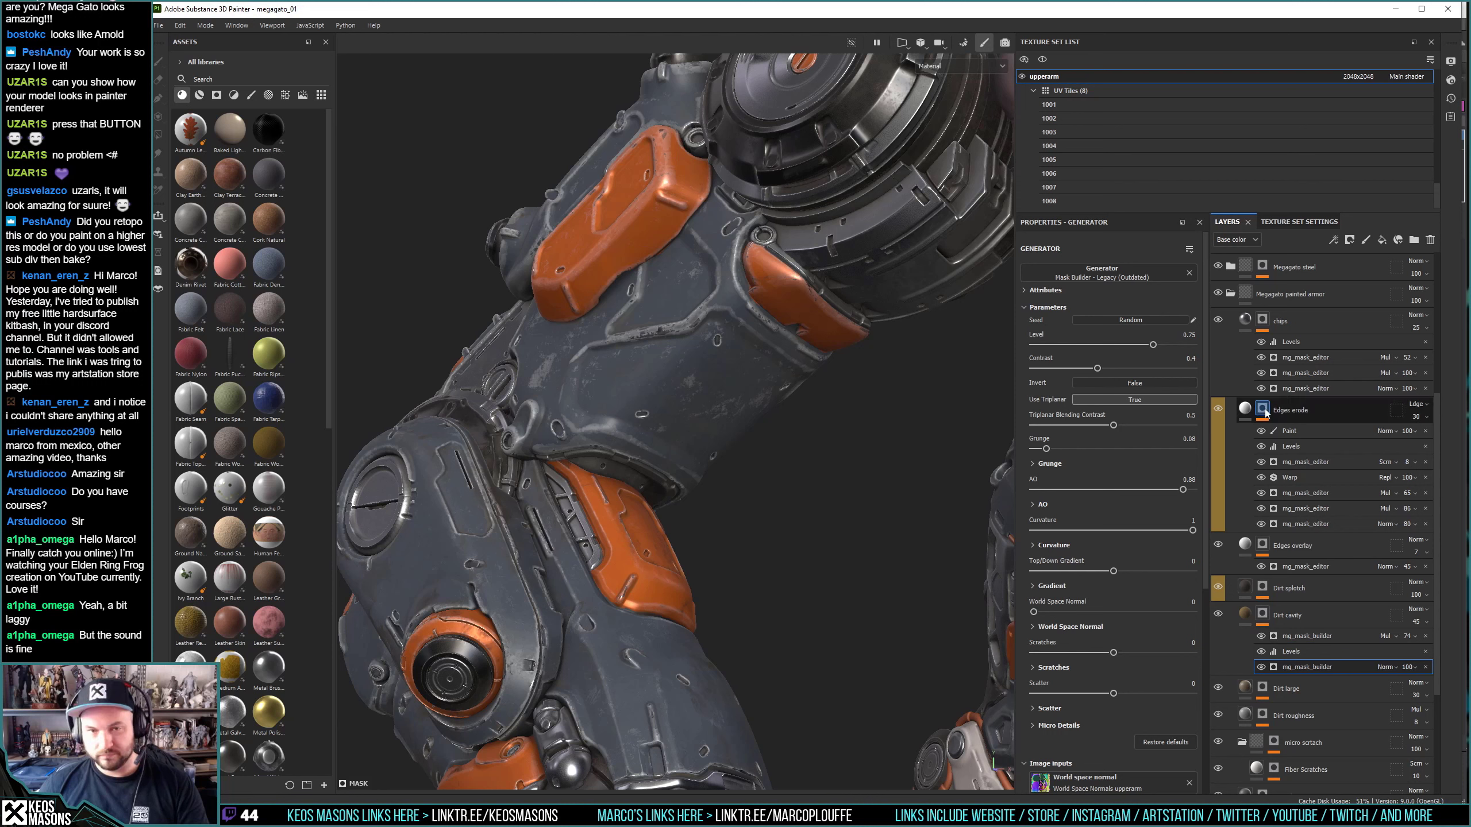
# Raise the Edges erode Levels midtone to 0.791.
pyautogui.click(1291, 445)
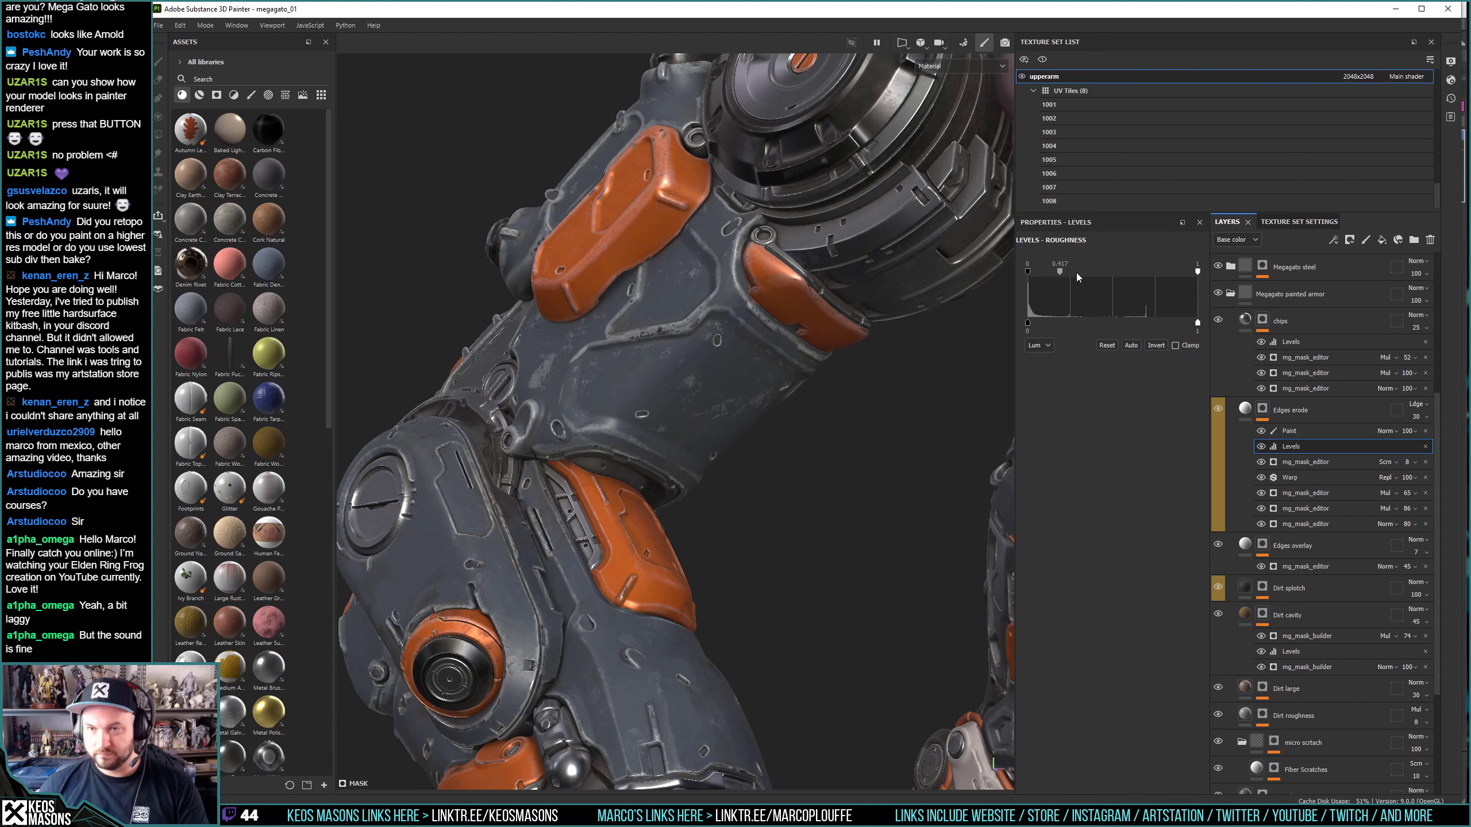
pyautogui.click(1075, 273)
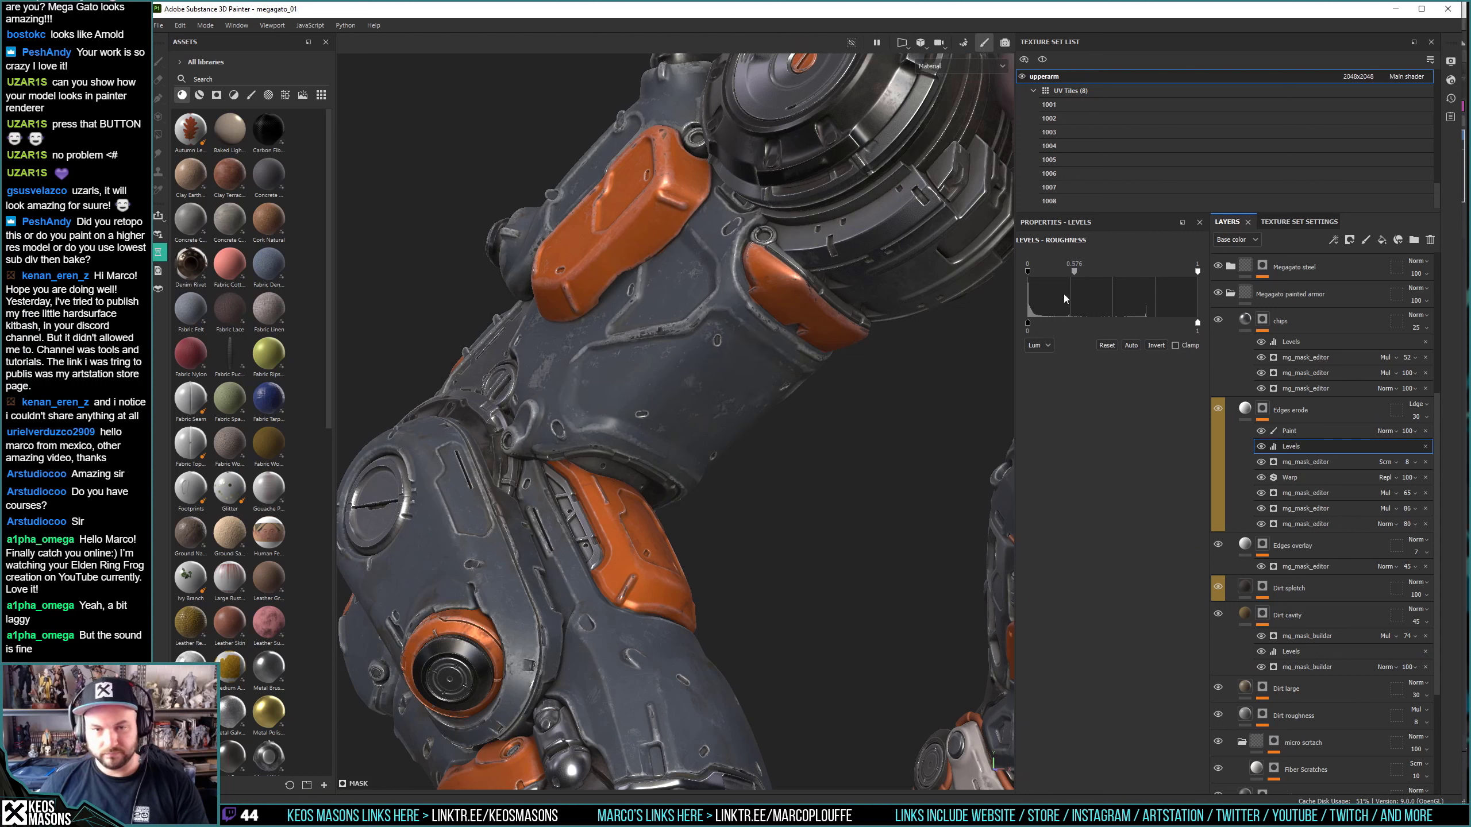
pyautogui.moveTo(1074, 271); pyautogui.dragTo(1094, 272)
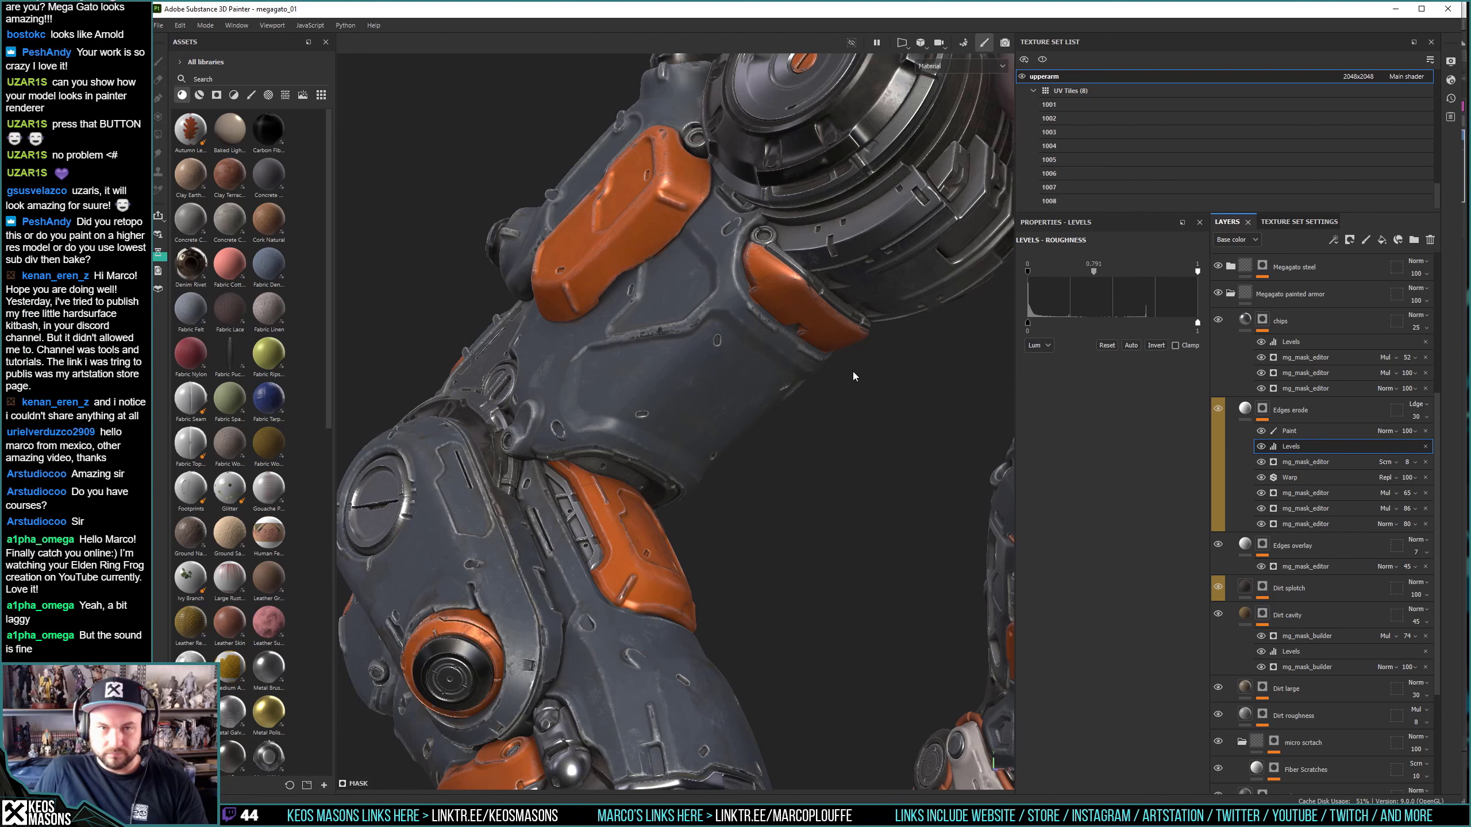
pyautogui.scroll(-2, 852, 371)
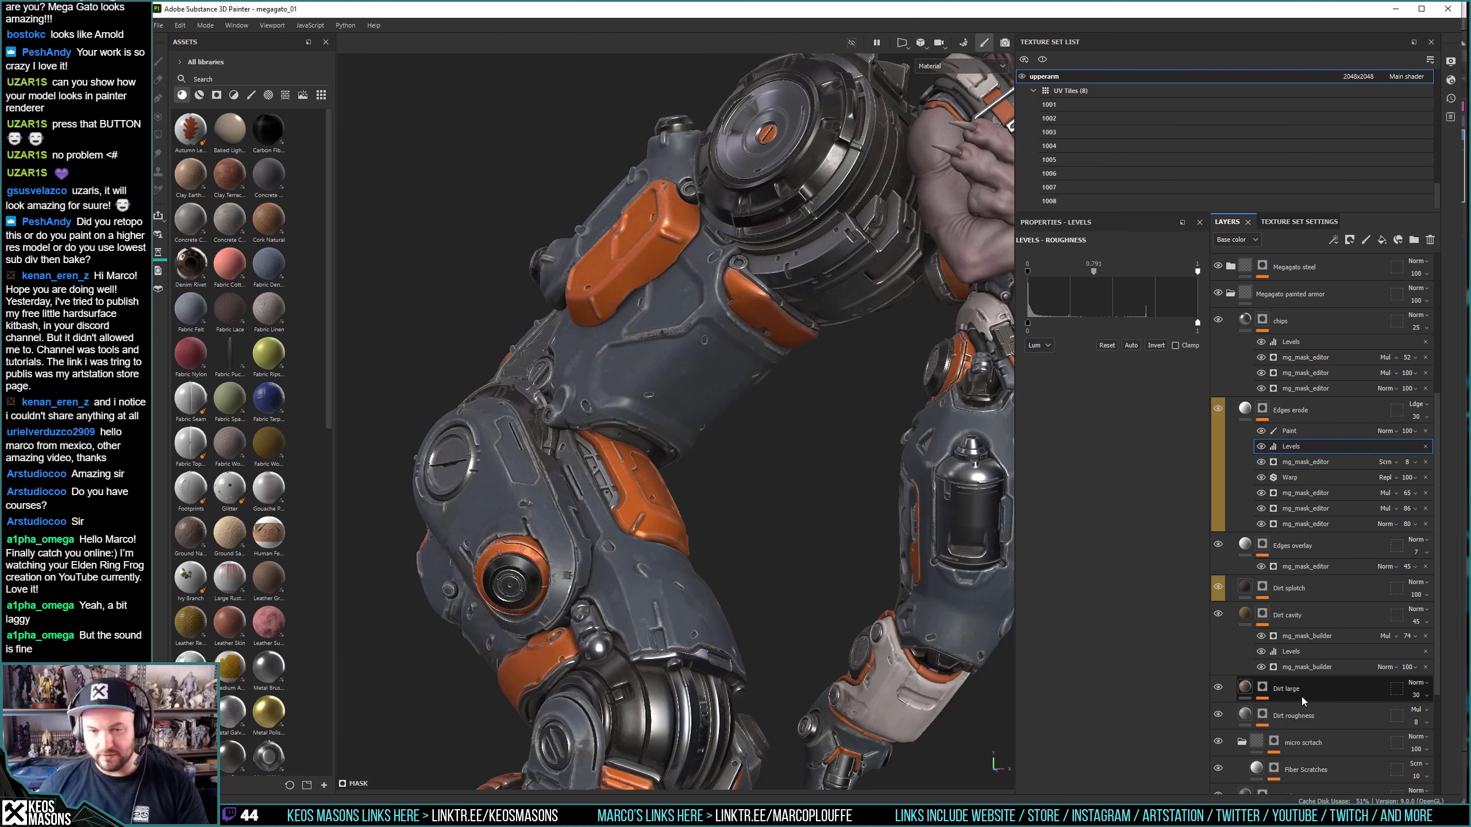
# Save the megagato project and bring up the full Megagato render in ImageGlass.
pyautogui.hotkey('ctrl', 's')
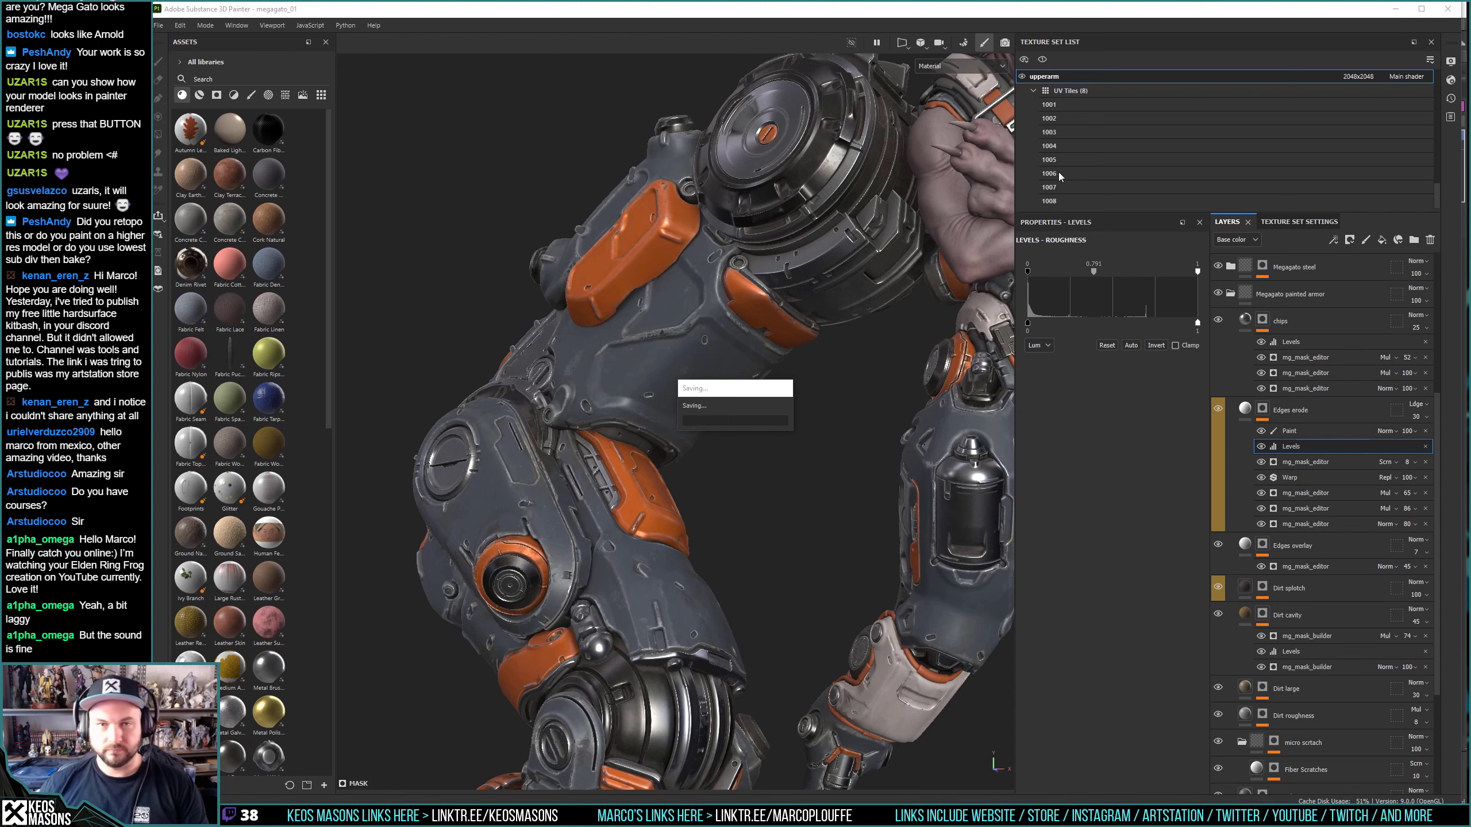
pyautogui.hotkey('alt', 'Tab')
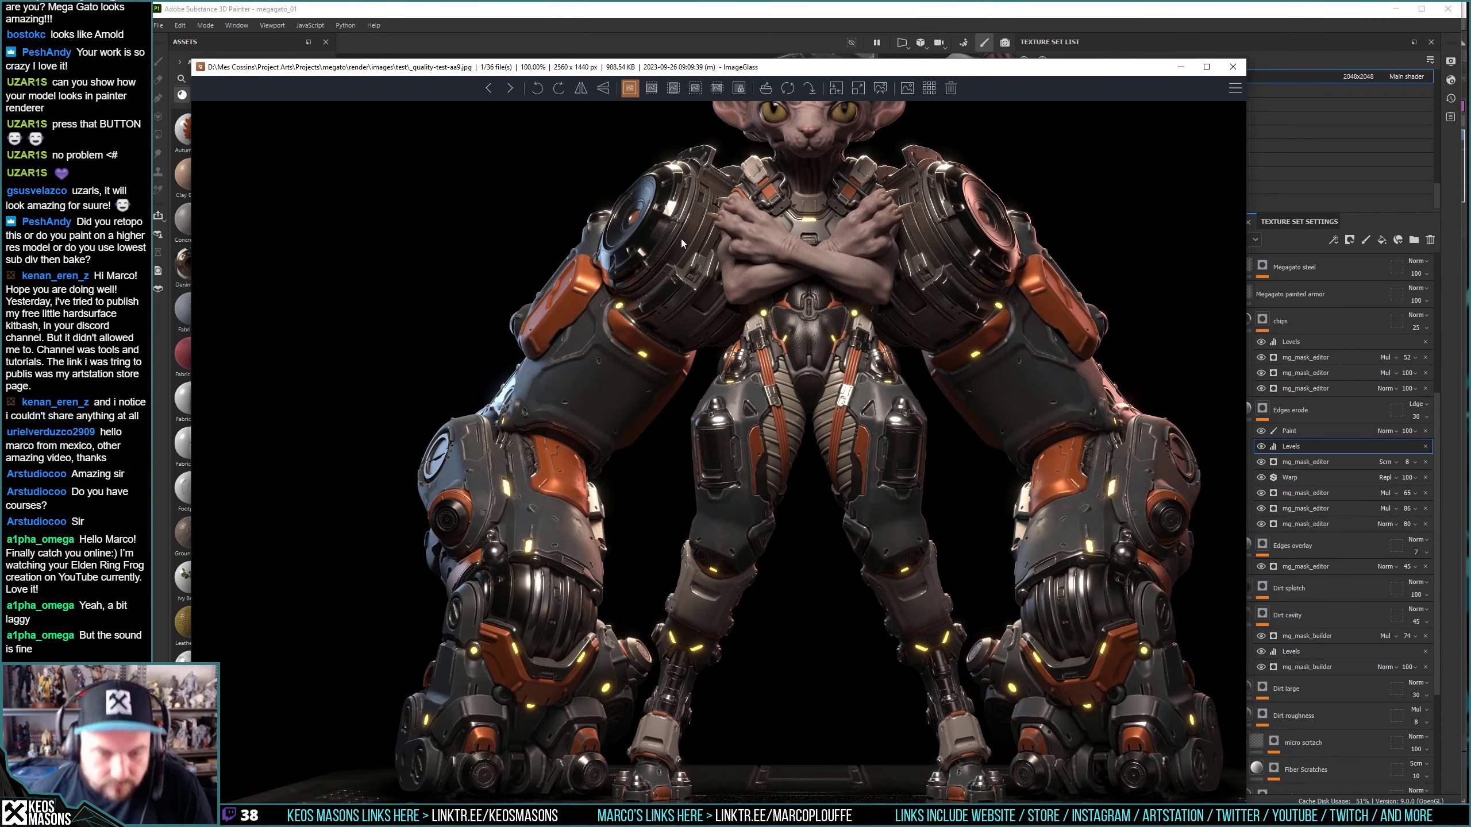
# Leave ImageGlass and return to the Painter project on the textured upperarm set.
pyautogui.hotkey('alt', 'Tab')
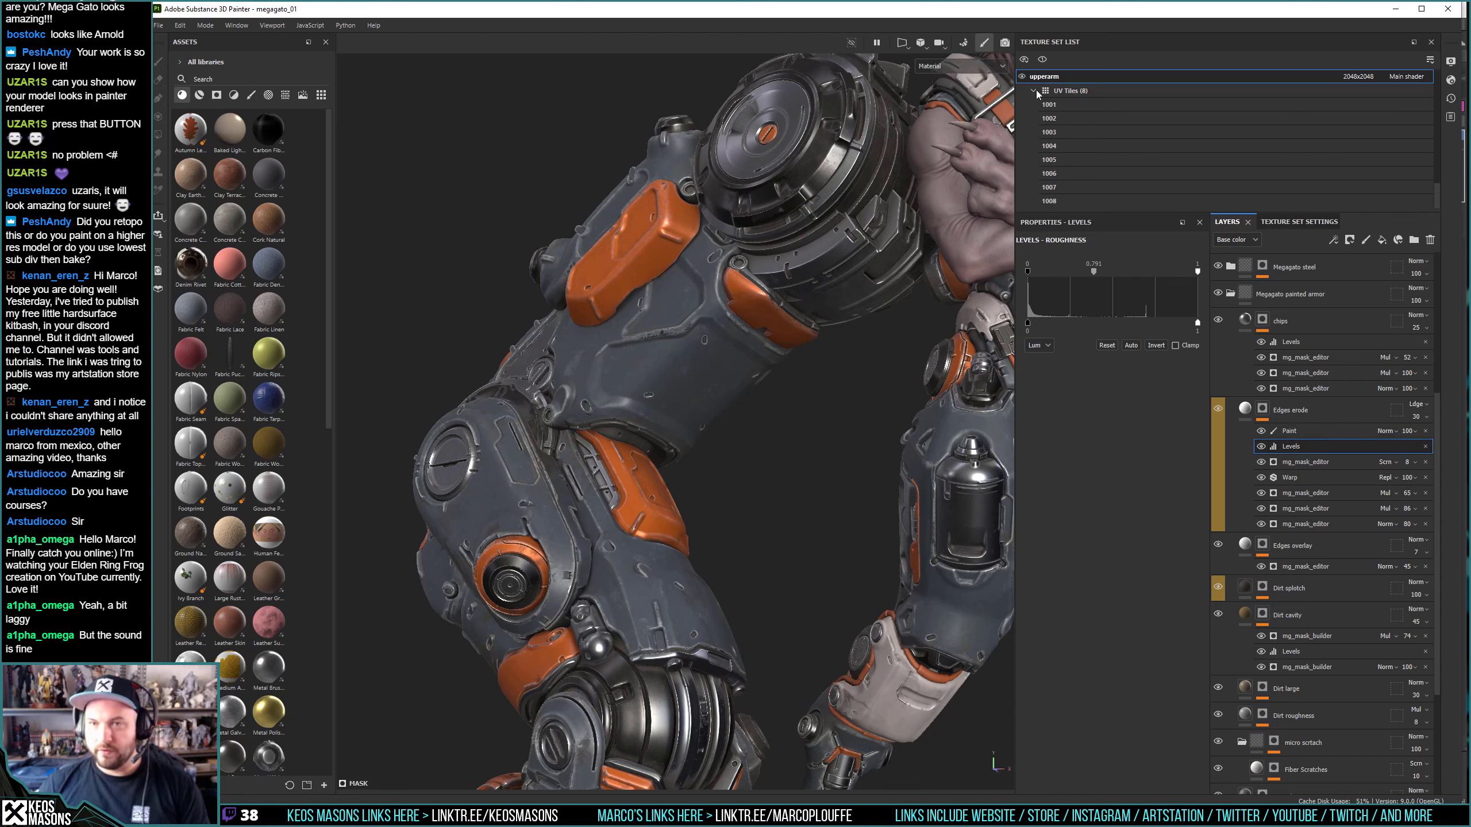
# Collapse the hand and leg UV tile lists and make the leg texture set active.
pyautogui.scroll(-2, 1034, 116)
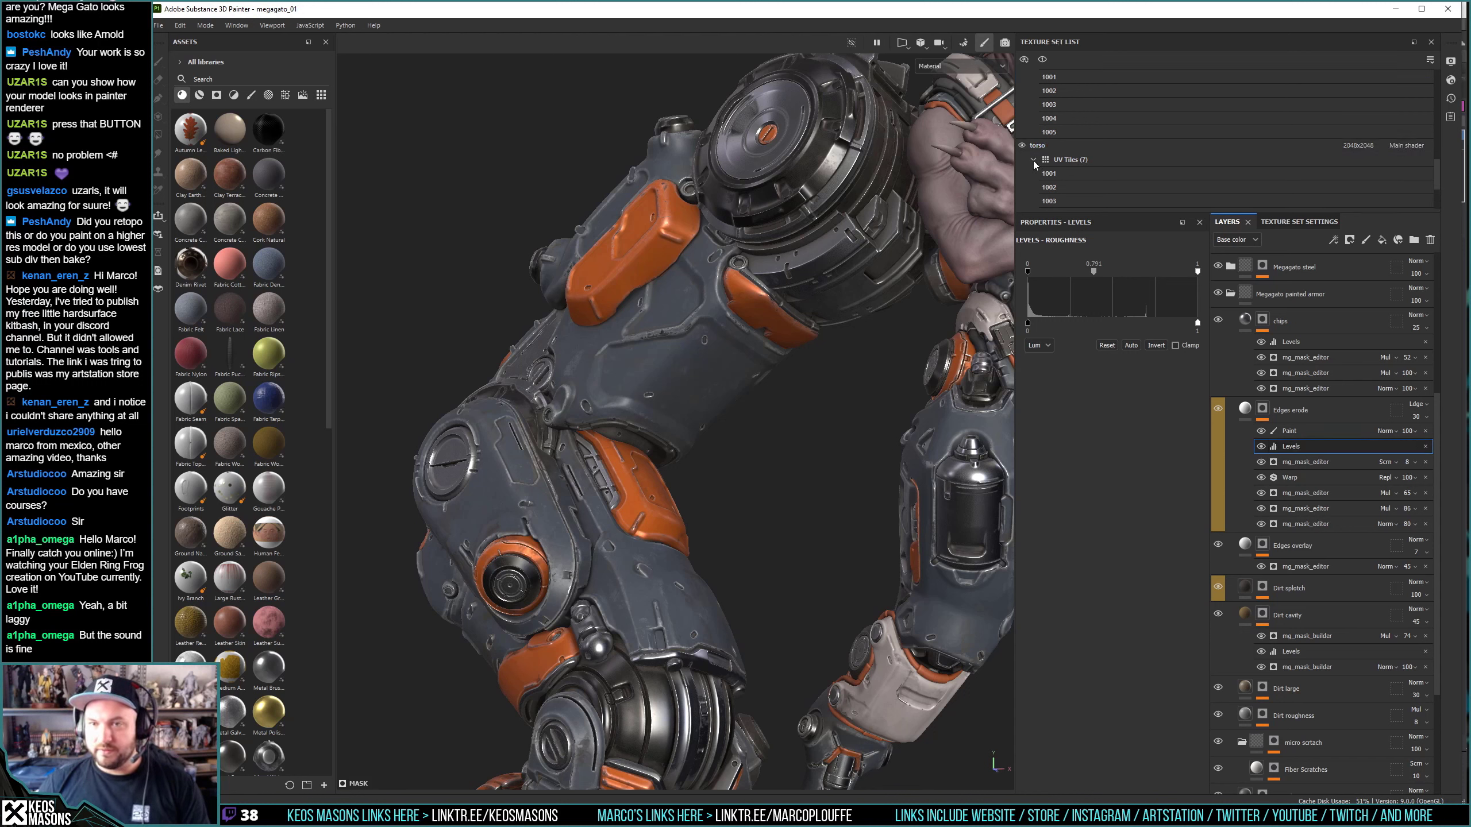
pyautogui.scroll(-2, 1039, 174)
pyautogui.scroll(-2, 1046, 187)
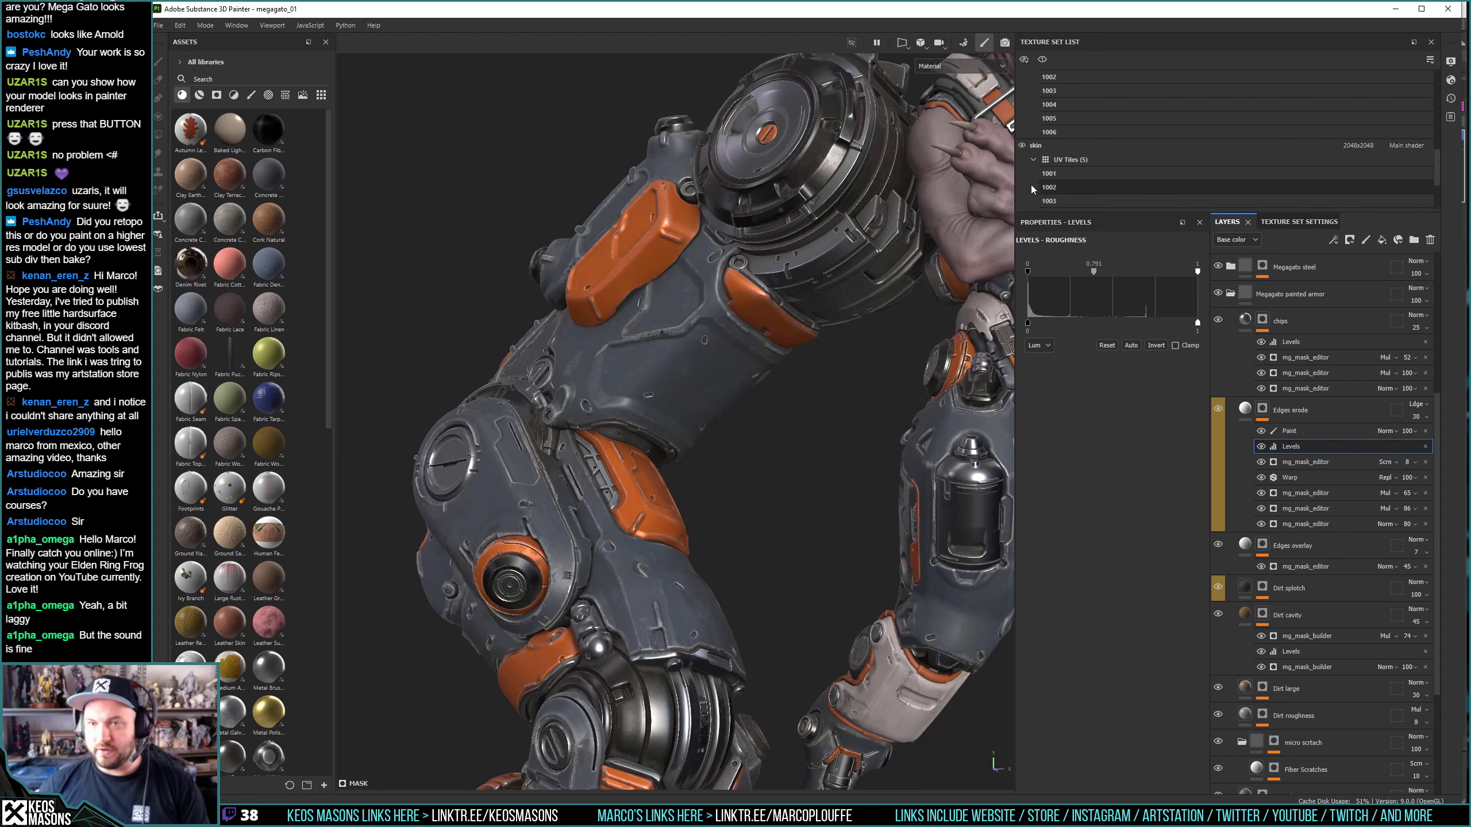
pyautogui.scroll(-2, 1031, 174)
pyautogui.scroll(-2, 1029, 150)
pyautogui.scroll(-1, 1034, 200)
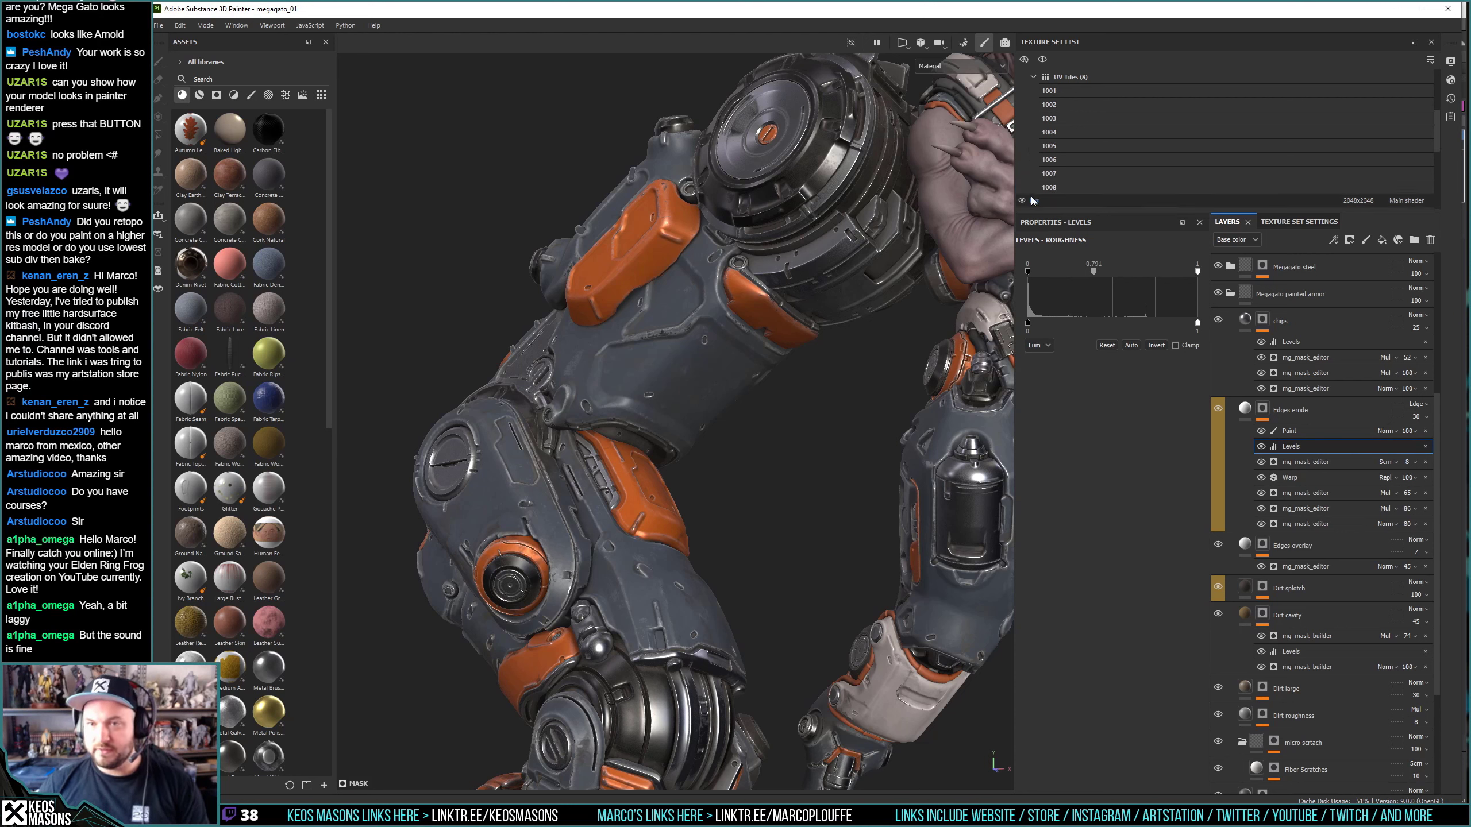
pyautogui.click(1034, 77)
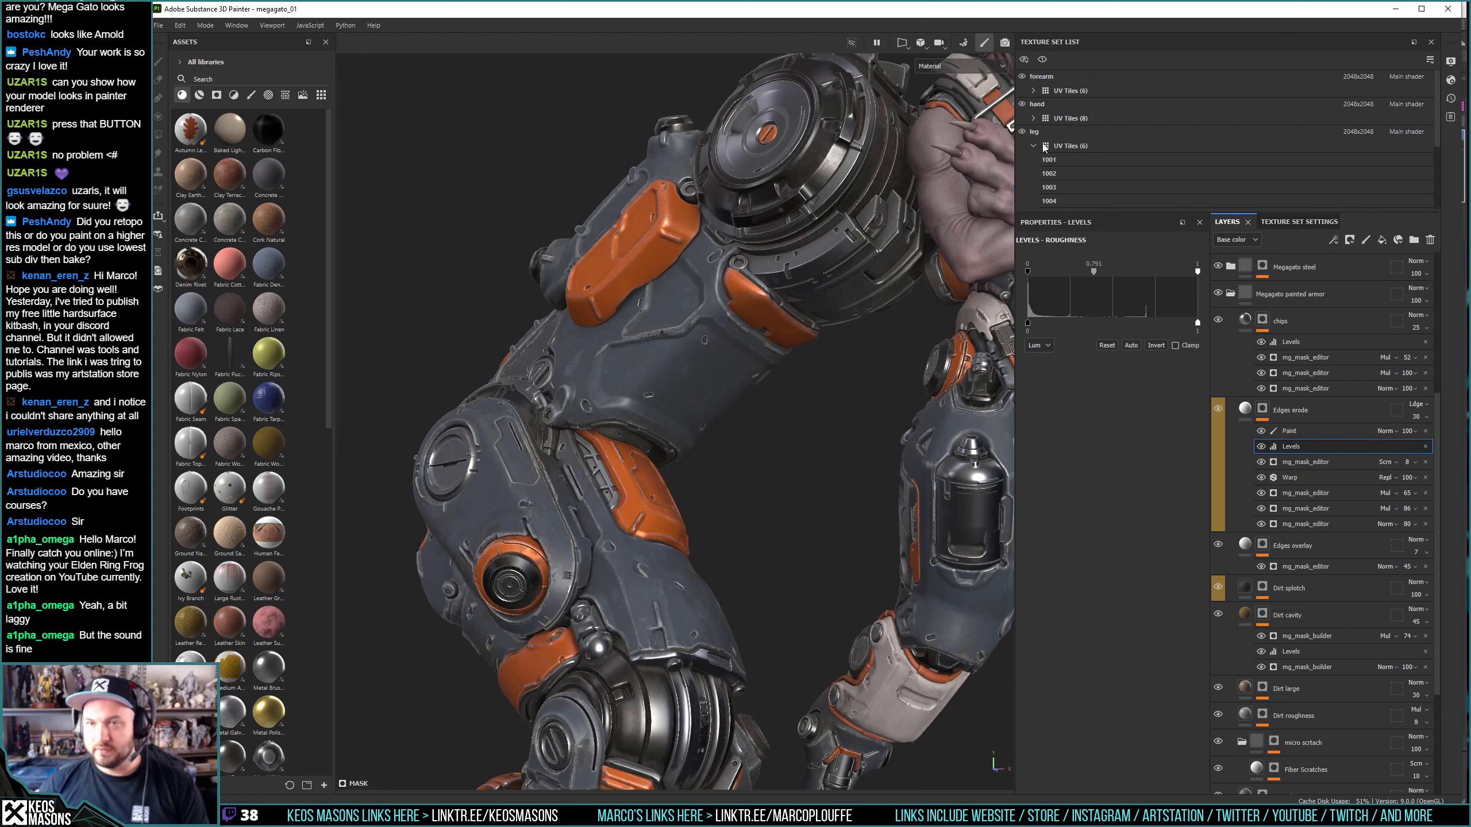
pyautogui.click(1034, 145)
pyautogui.click(1039, 133)
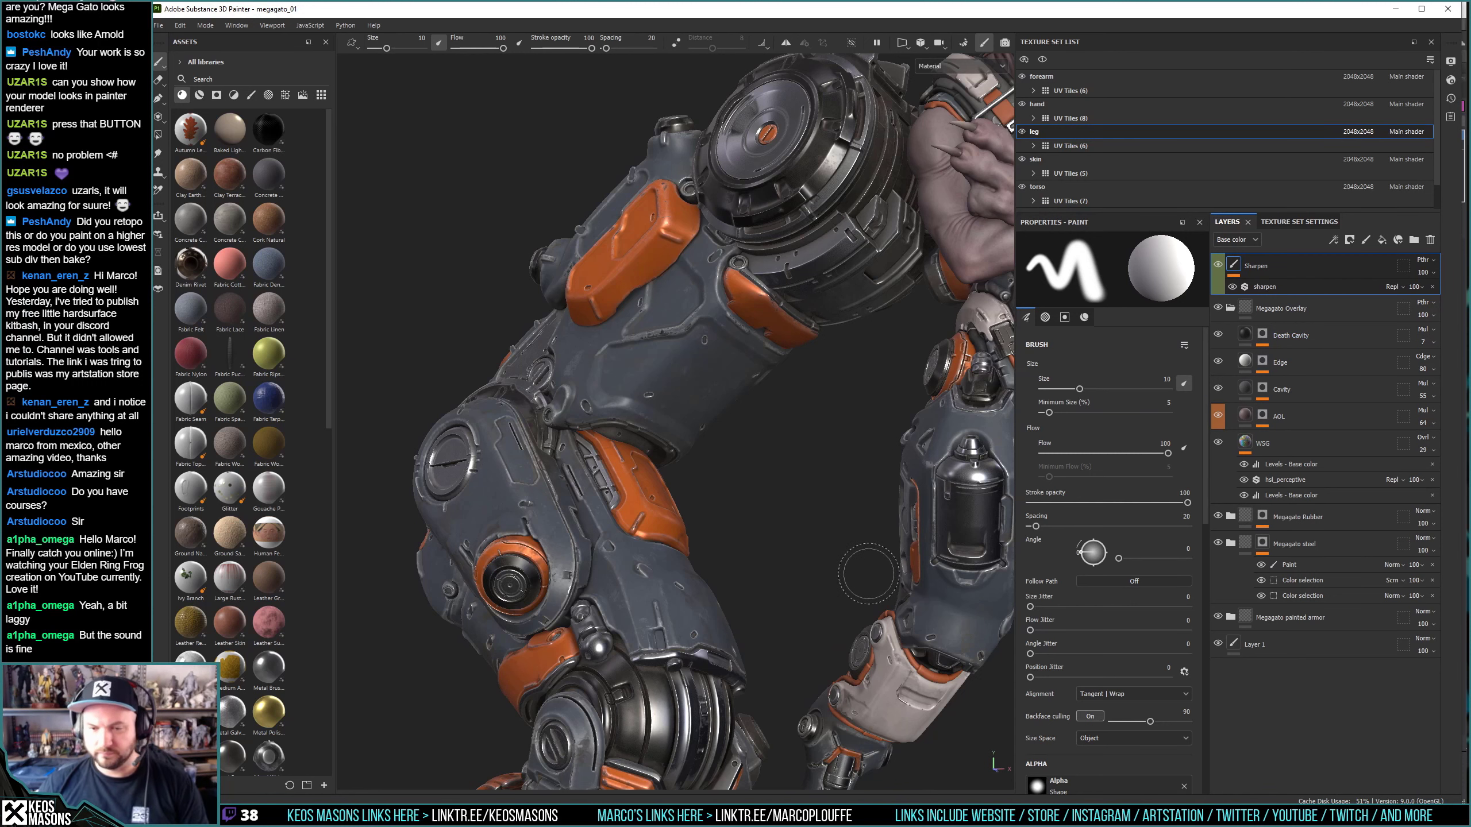
# Hide the forearm, hand and upperarm texture sets so both legs are visible.
pyautogui.keyDown('alt'); pyautogui.moveTo(868, 574); pyautogui.dragTo(718, 415); pyautogui.keyUp('alt')
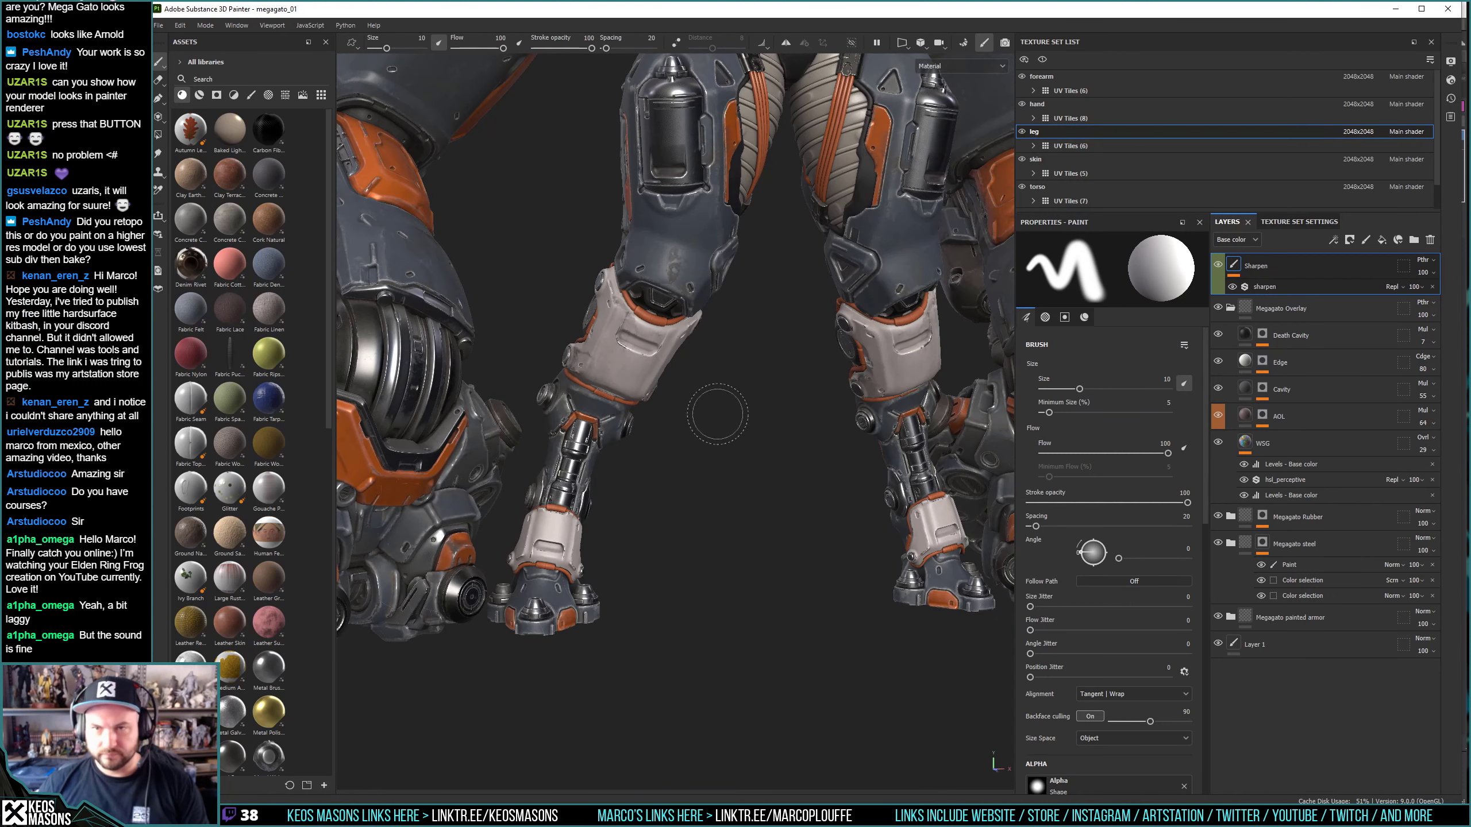
pyautogui.click(1021, 76)
pyautogui.click(1021, 105)
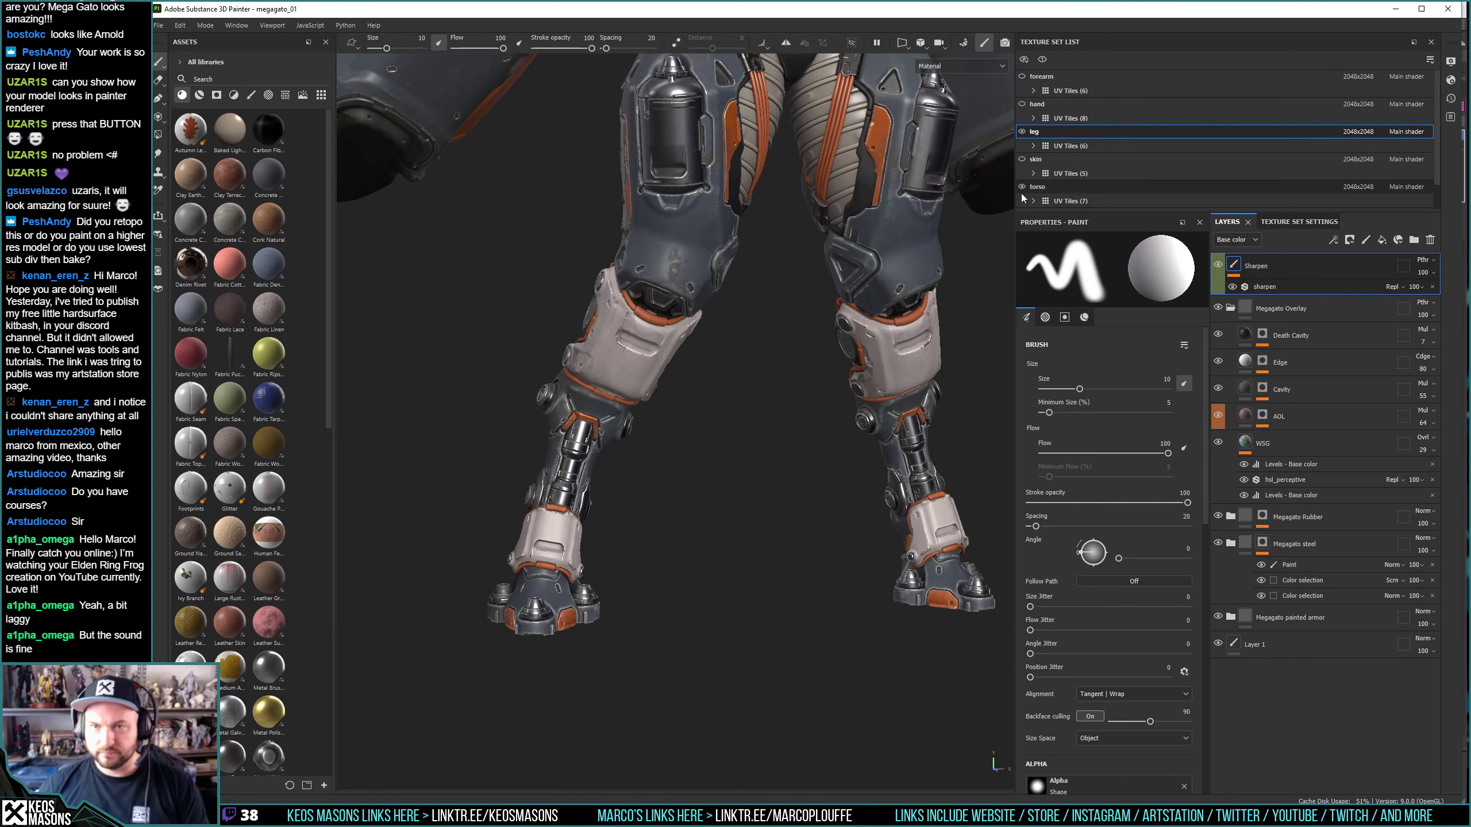
pyautogui.scroll(-1, 1020, 193)
pyautogui.click(1021, 186)
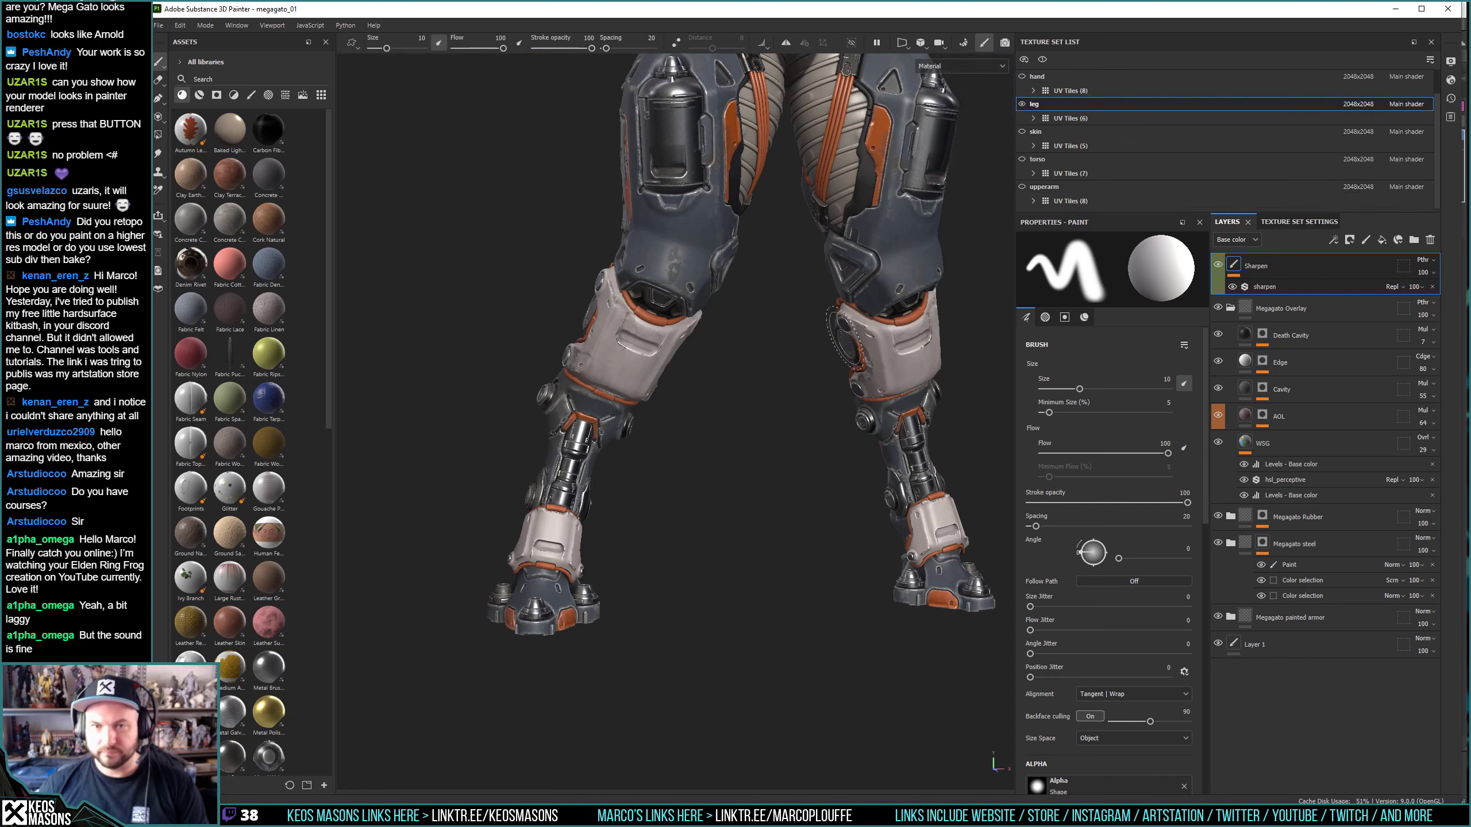
pyautogui.scroll(2, 846, 339)
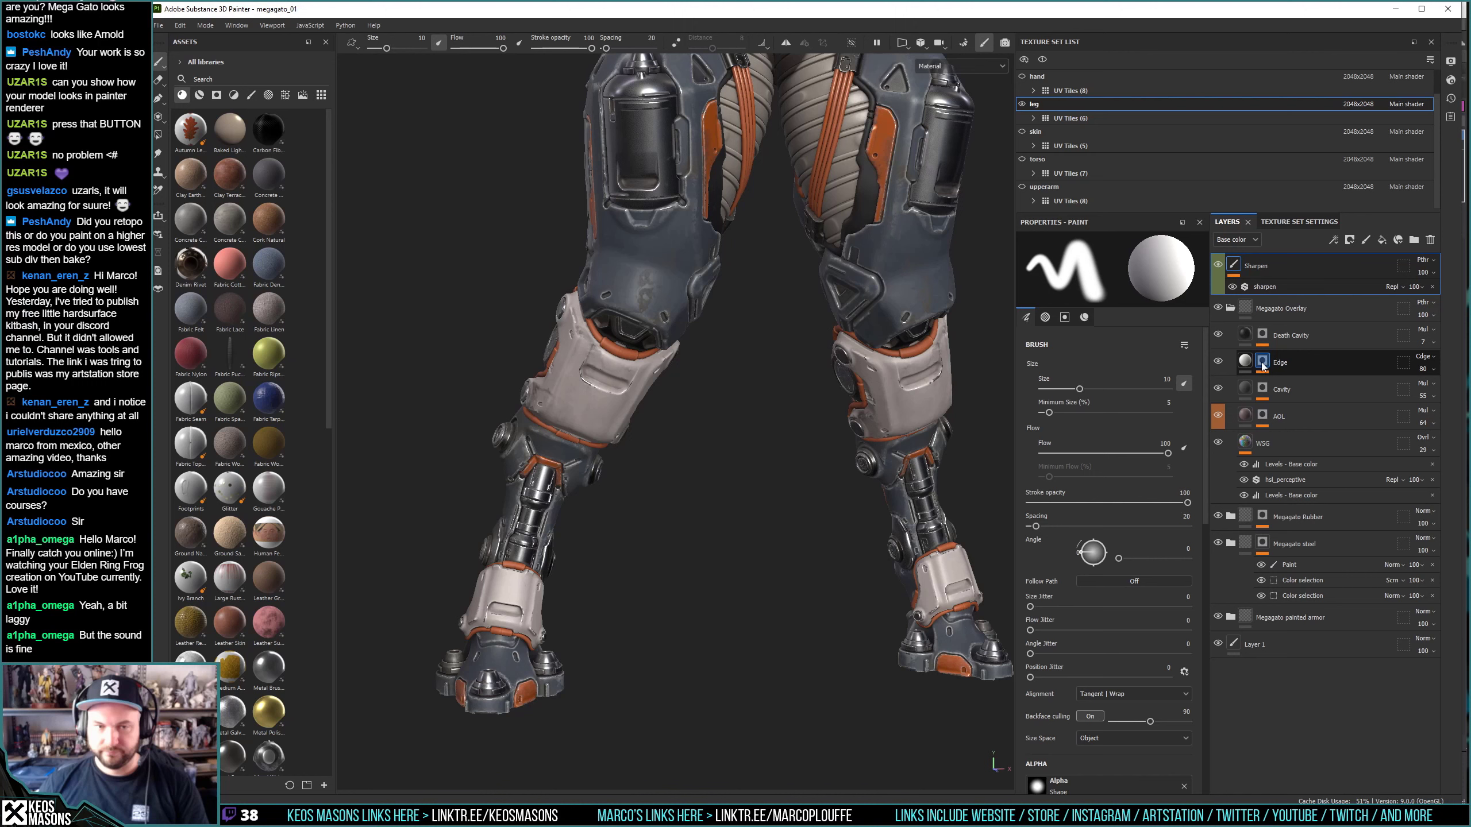
# Collapse Megagato Overlay, expand Megagato painted armor and select the chips mask.
pyautogui.keyDown('alt'); pyautogui.moveTo(695, 376); pyautogui.dragTo(810, 376); pyautogui.keyUp('alt')
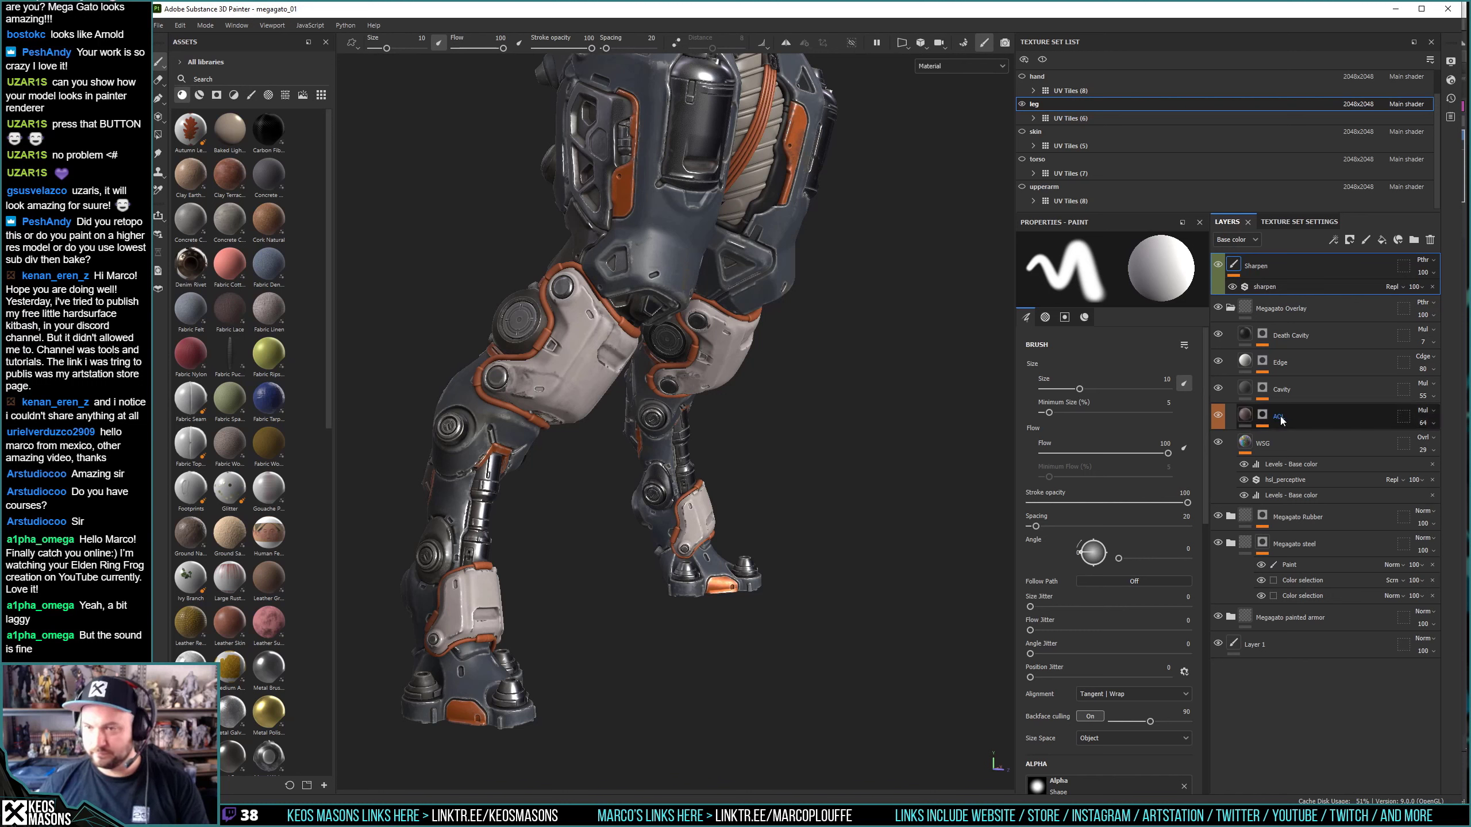
pyautogui.click(1231, 309)
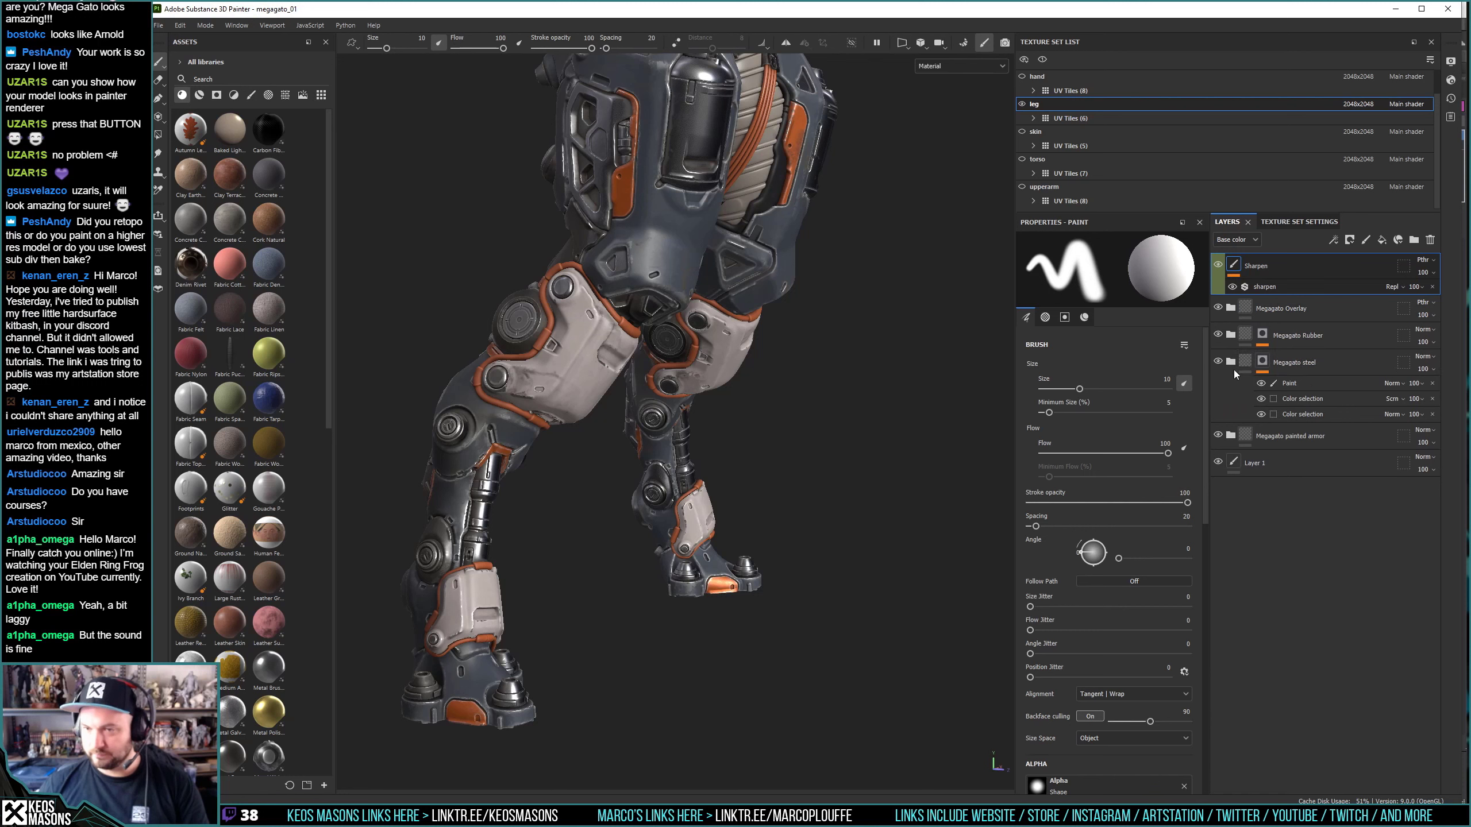
pyautogui.click(1230, 436)
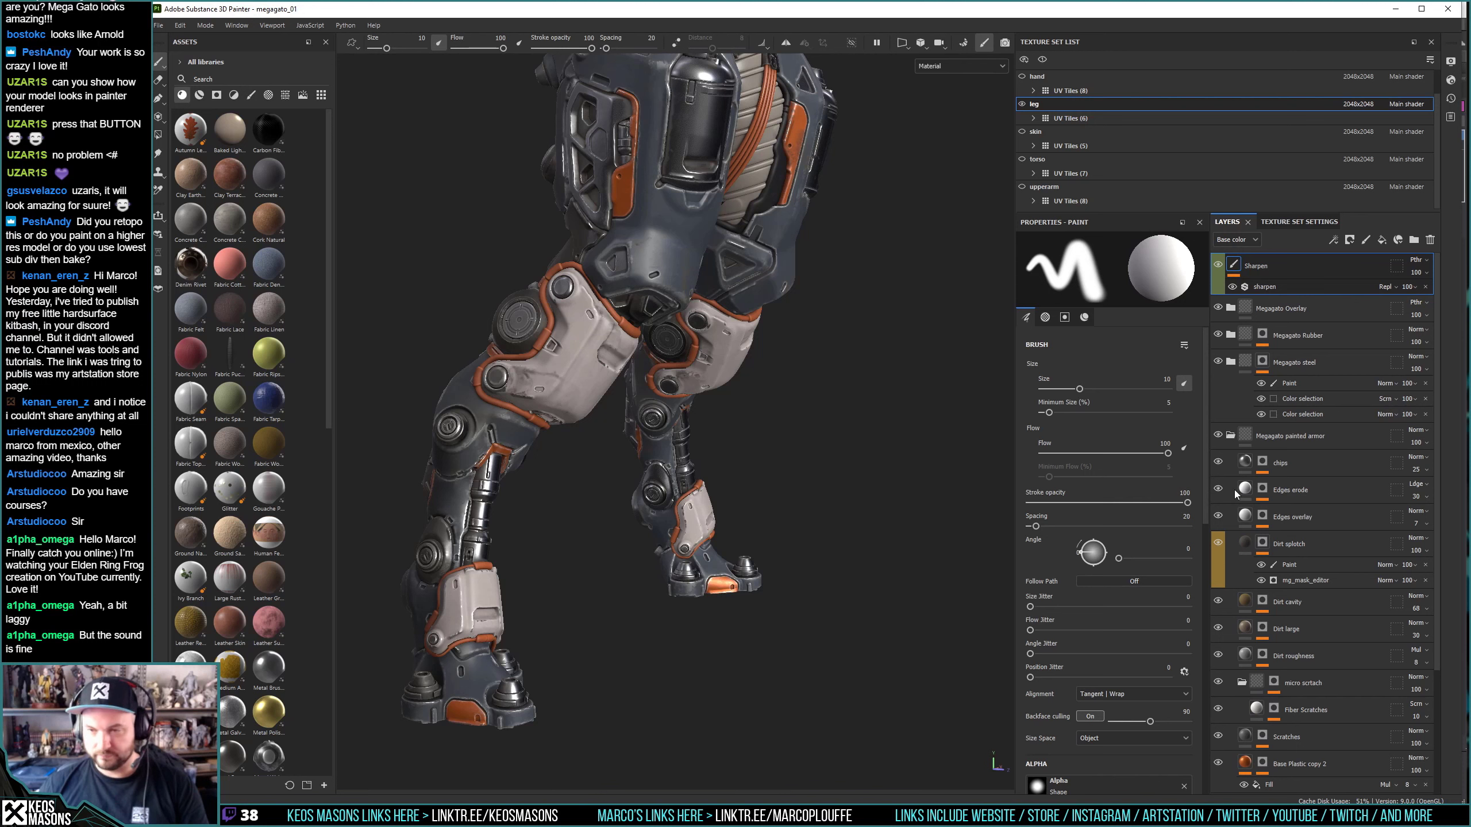
pyautogui.click(1264, 465)
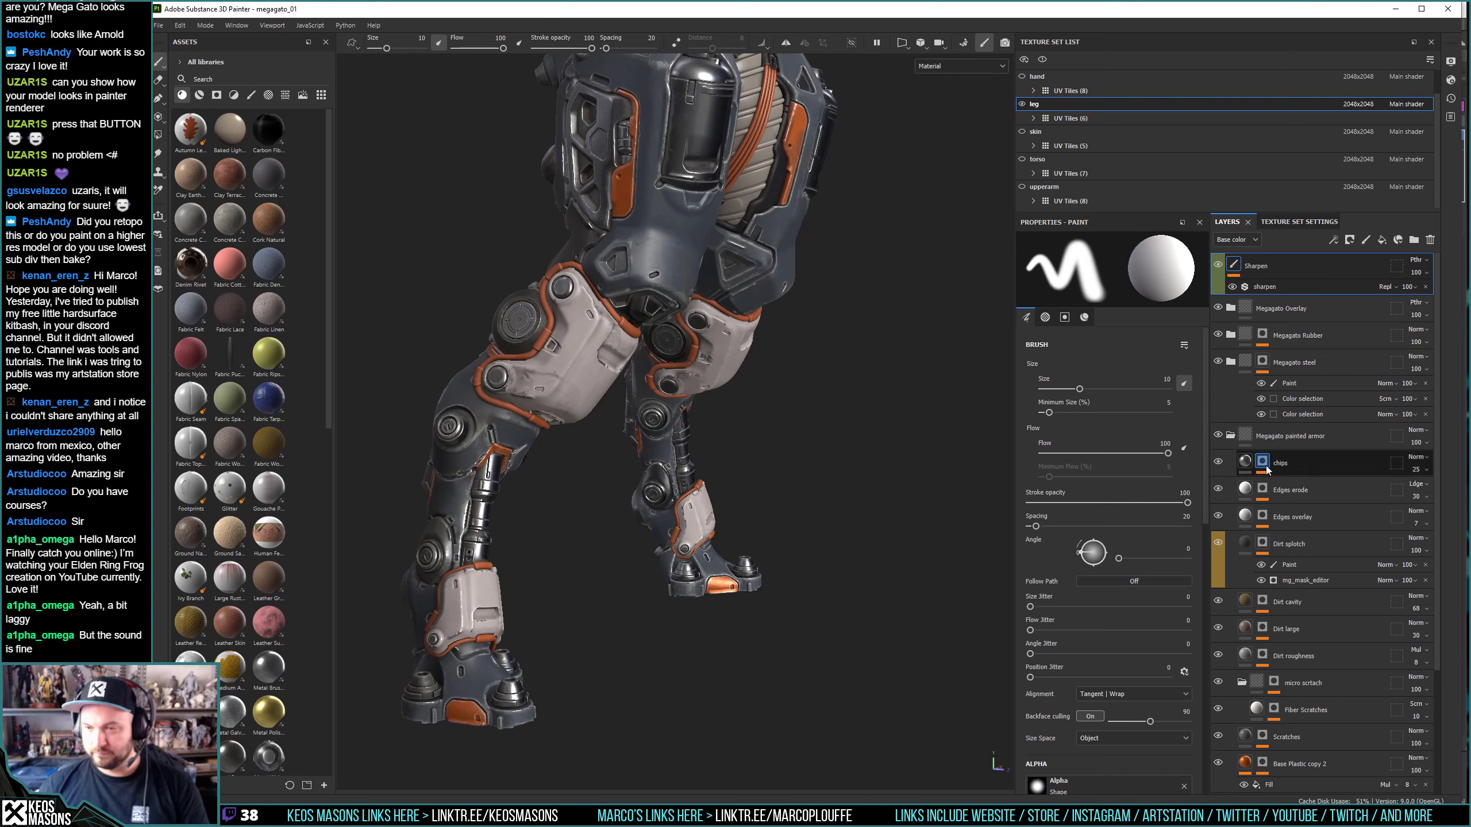
# In the chips mask view, raise the third mask editor's Global Balance from 0.66 to 0.84.
pyautogui.keyDown('alt'); pyautogui.click(1263, 464); pyautogui.keyUp('alt')
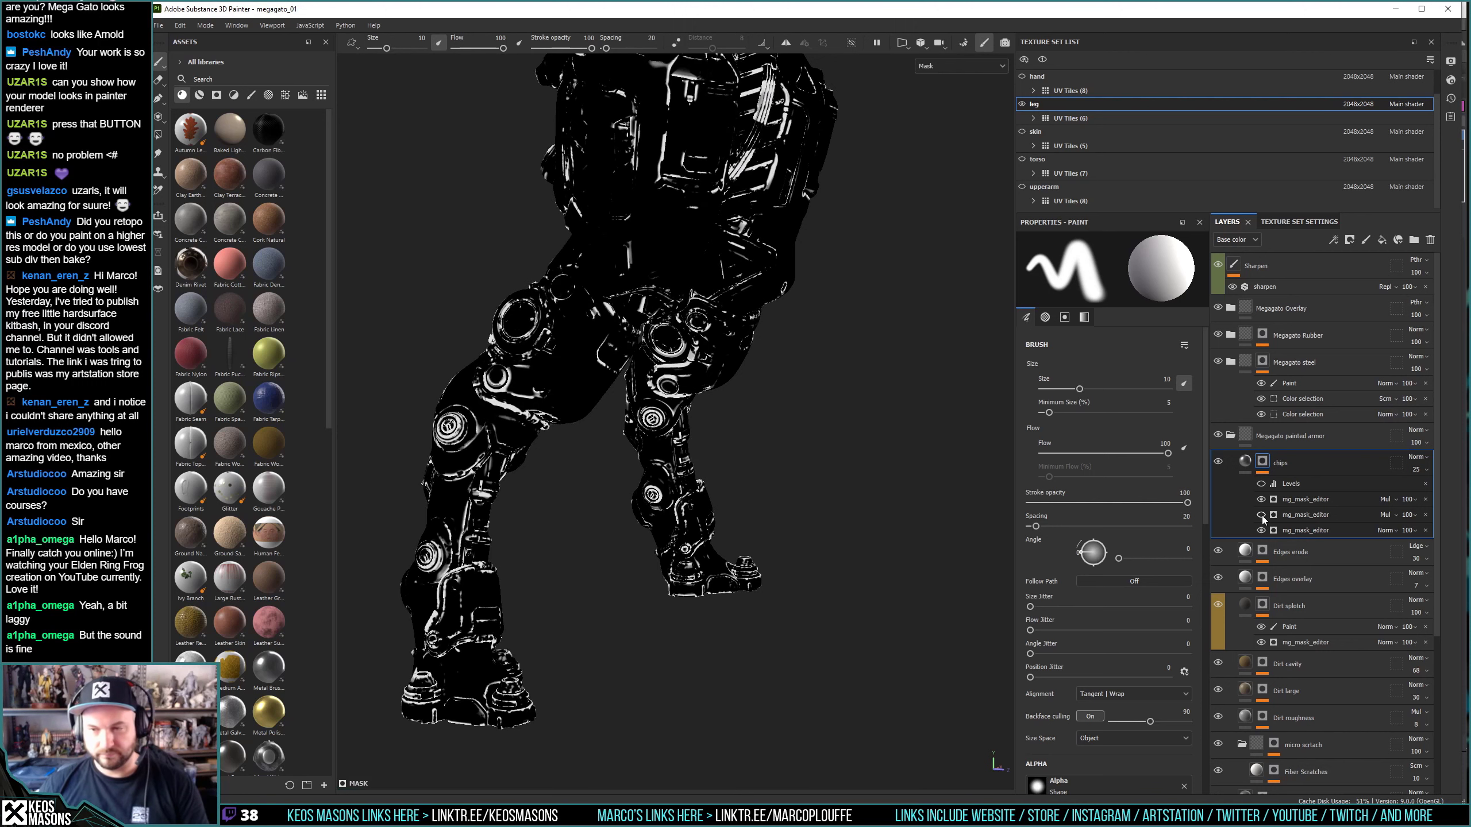
pyautogui.click(1262, 515)
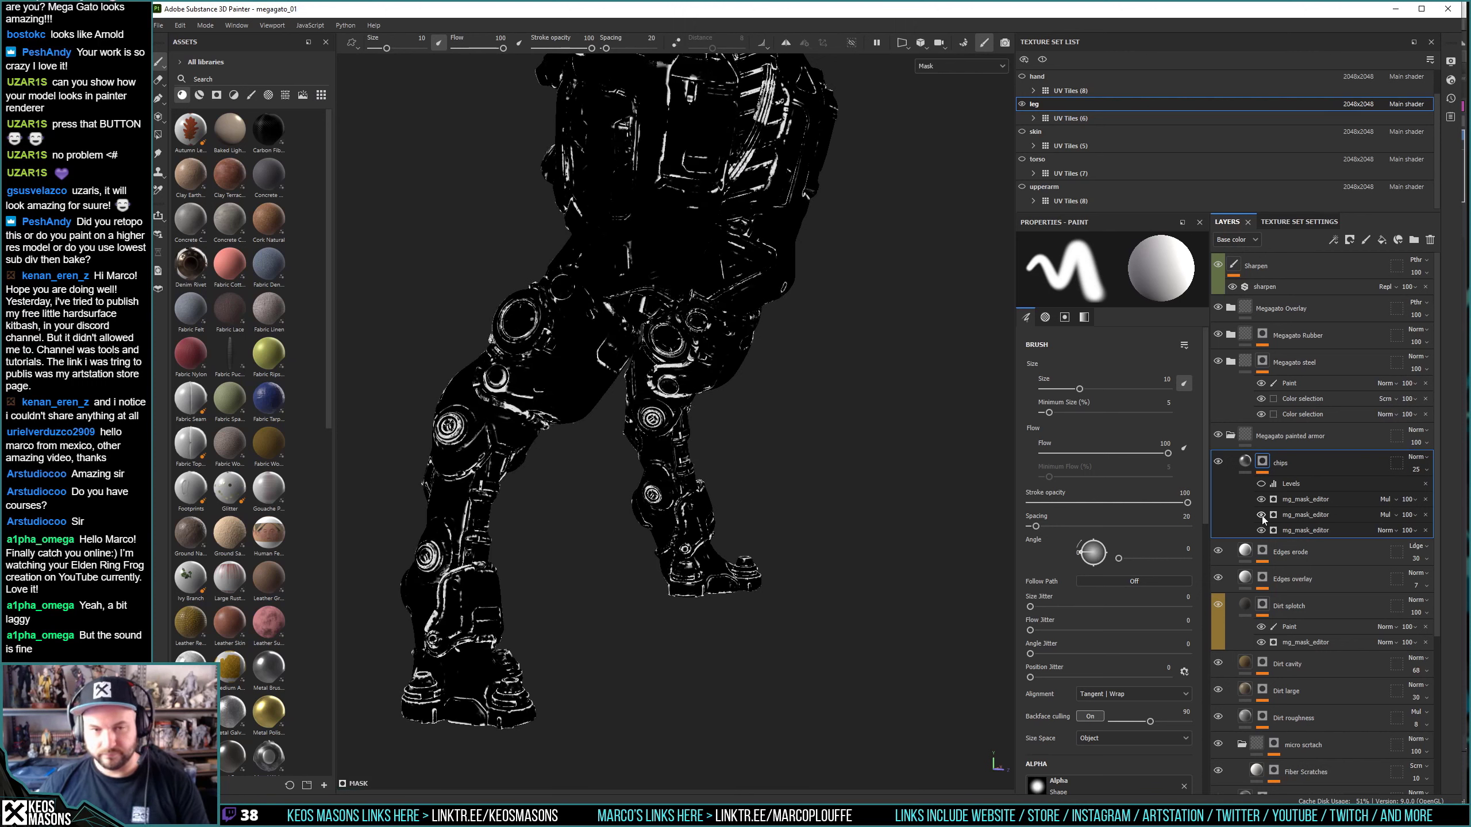
pyautogui.click(1305, 534)
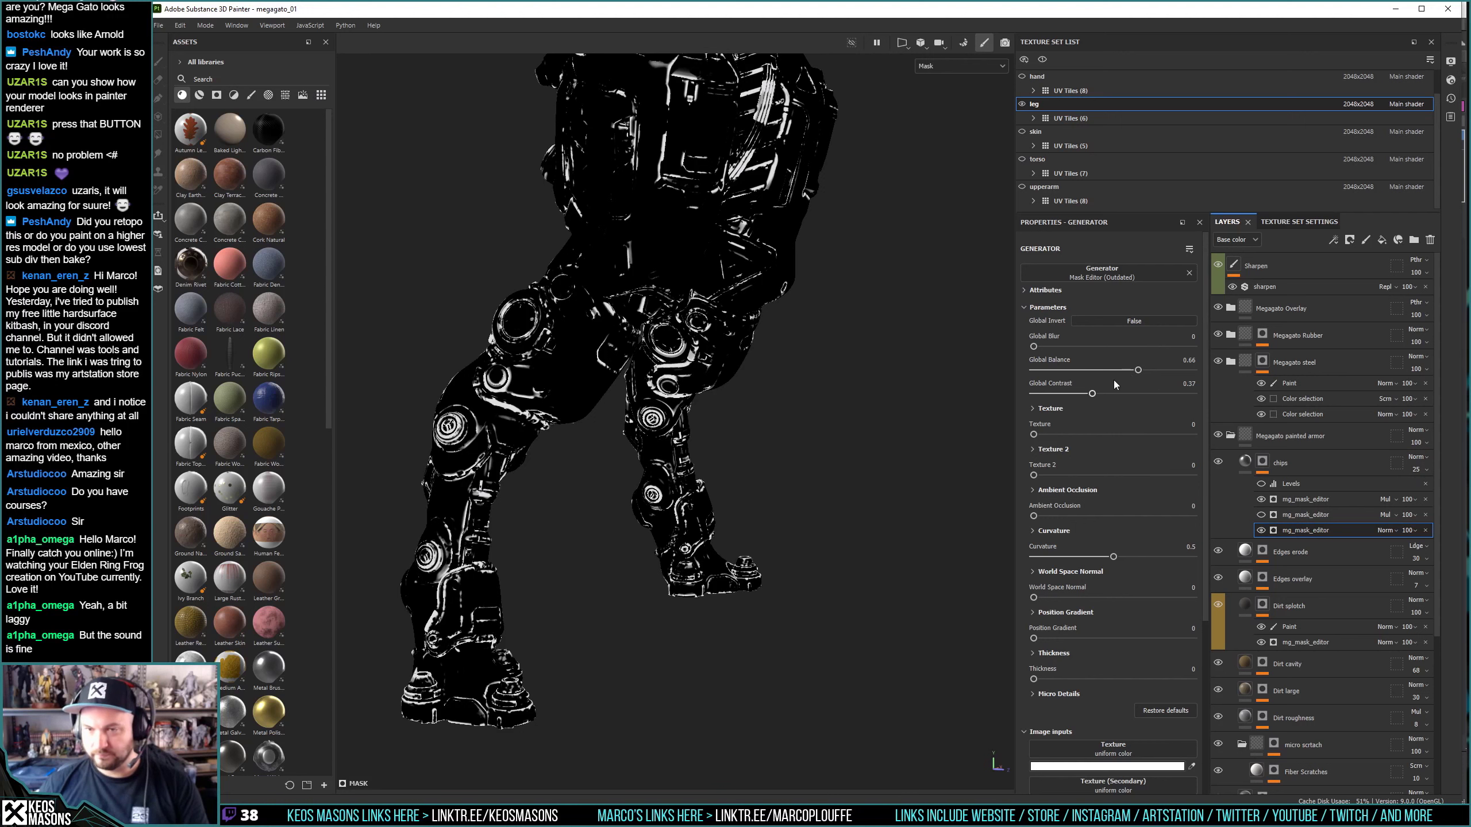
pyautogui.click(1168, 371)
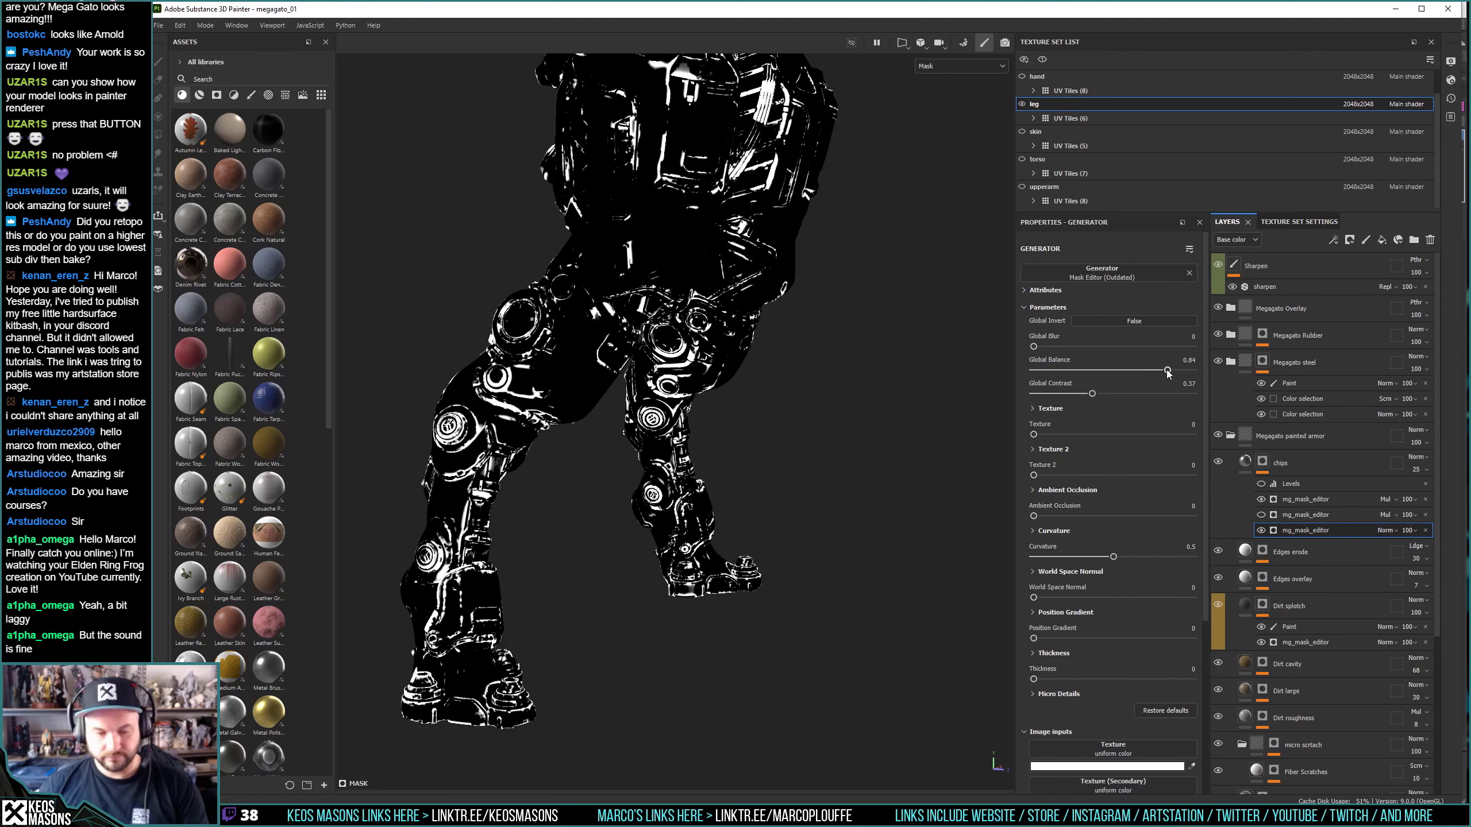
# Return to material view and re-enable the chips layer's second mask editor on the legs.
pyautogui.press('m')
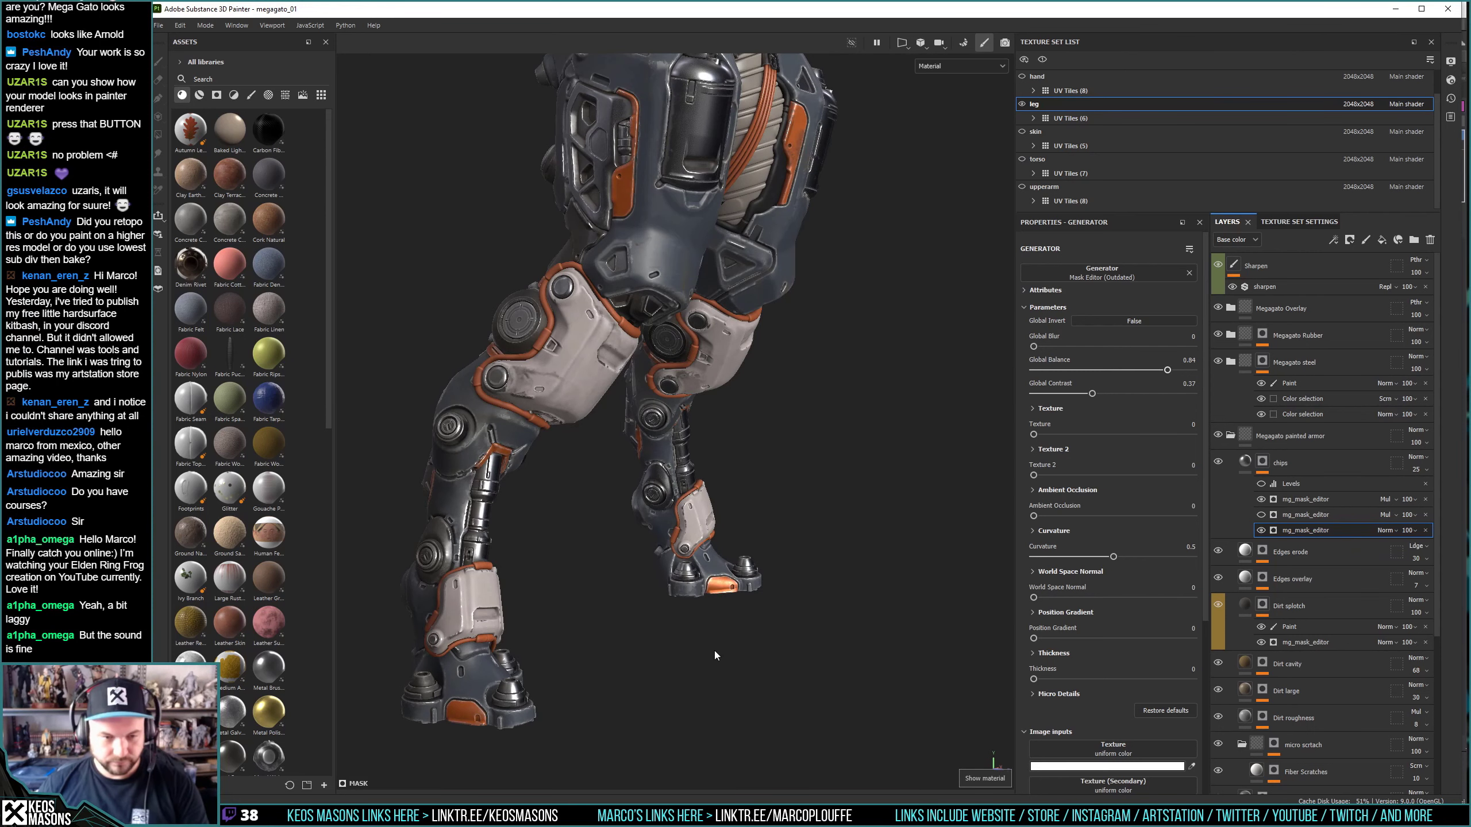
pyautogui.scroll(1, 581, 668)
pyautogui.scroll(1, 581, 668)
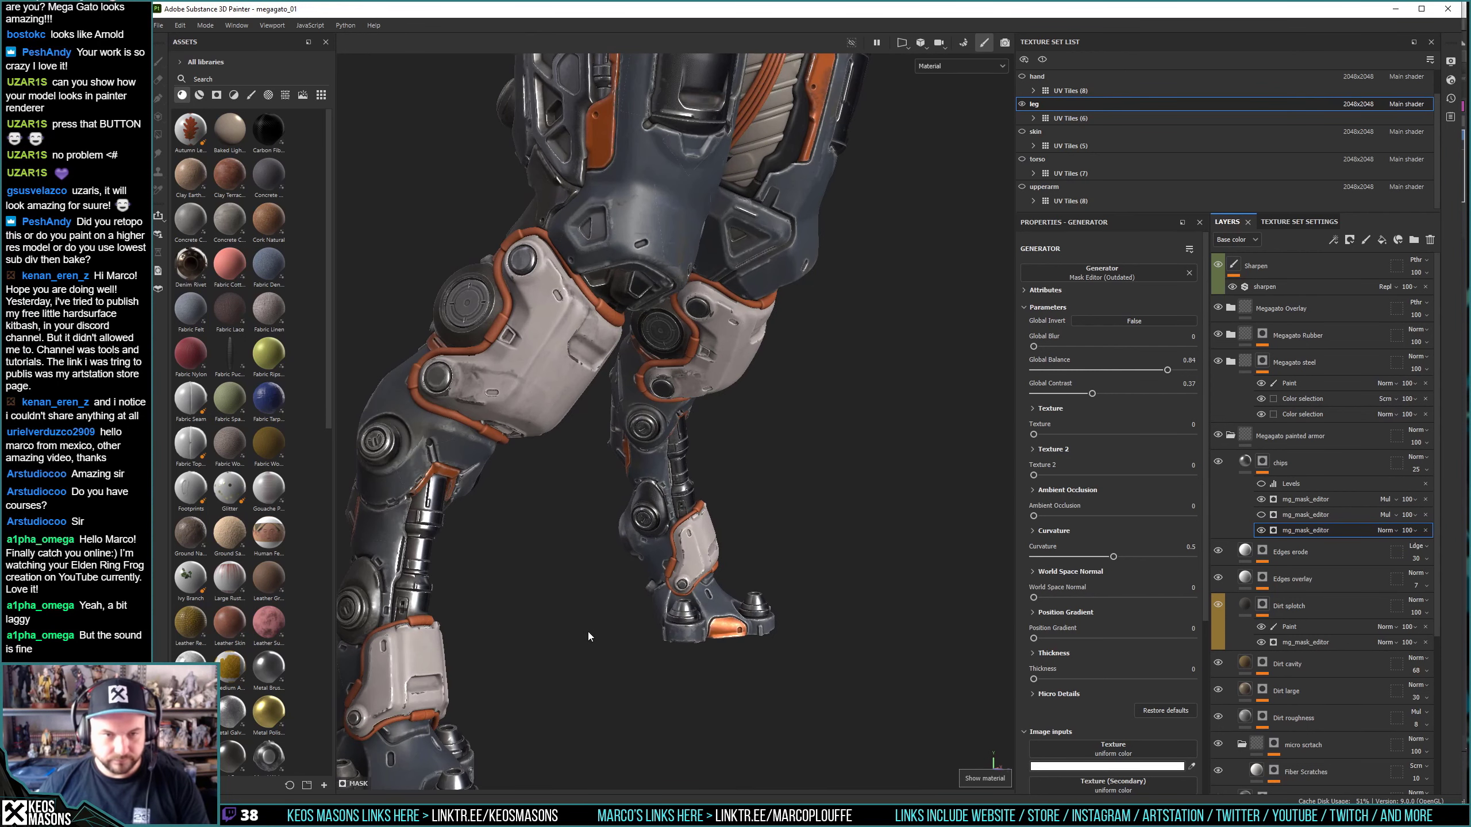
pyautogui.keyDown('alt'); pyautogui.moveTo(609, 589); pyautogui.dragTo(626, 619); pyautogui.keyUp('alt')
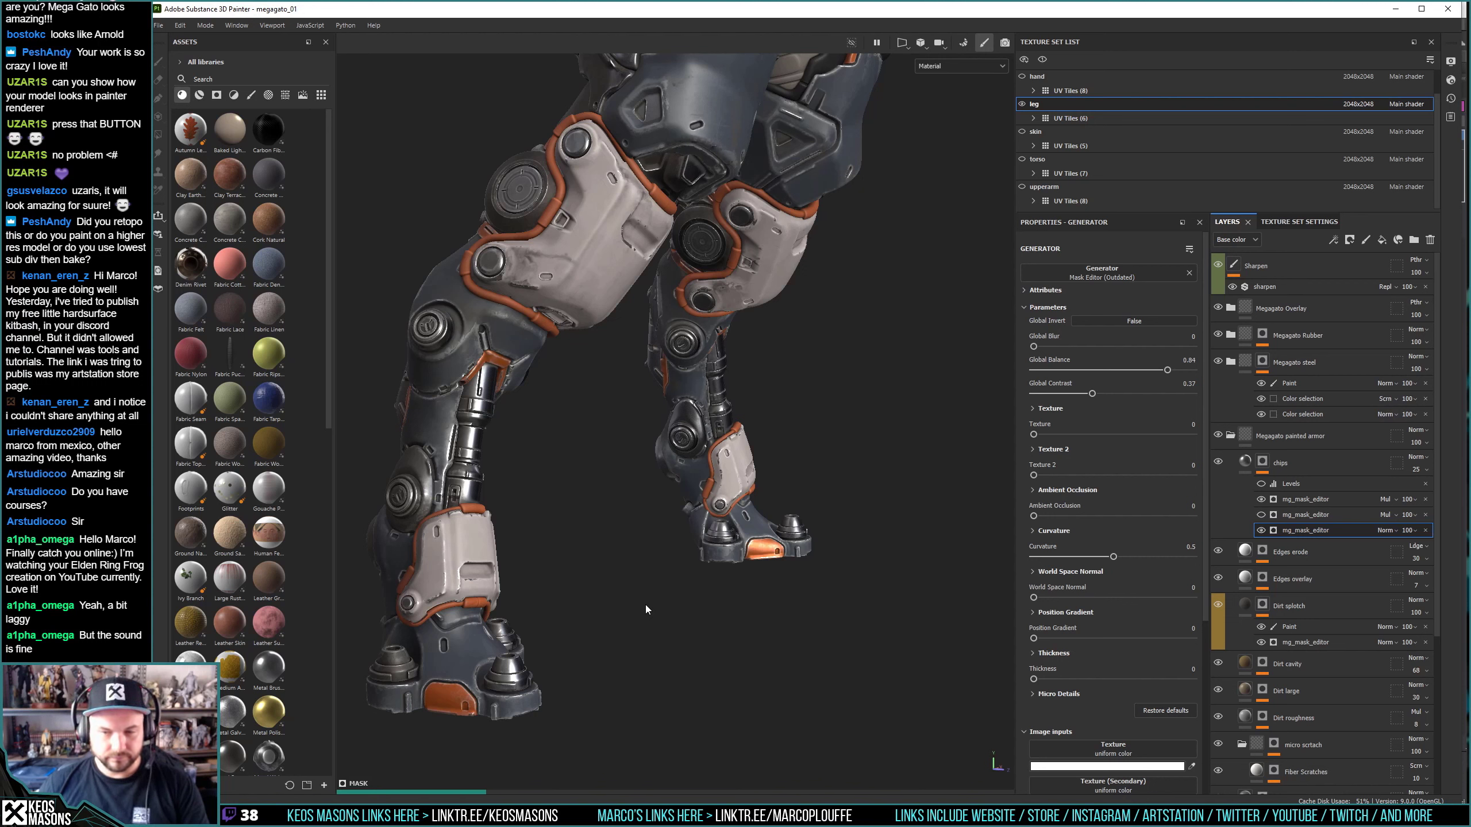
pyautogui.click(1260, 514)
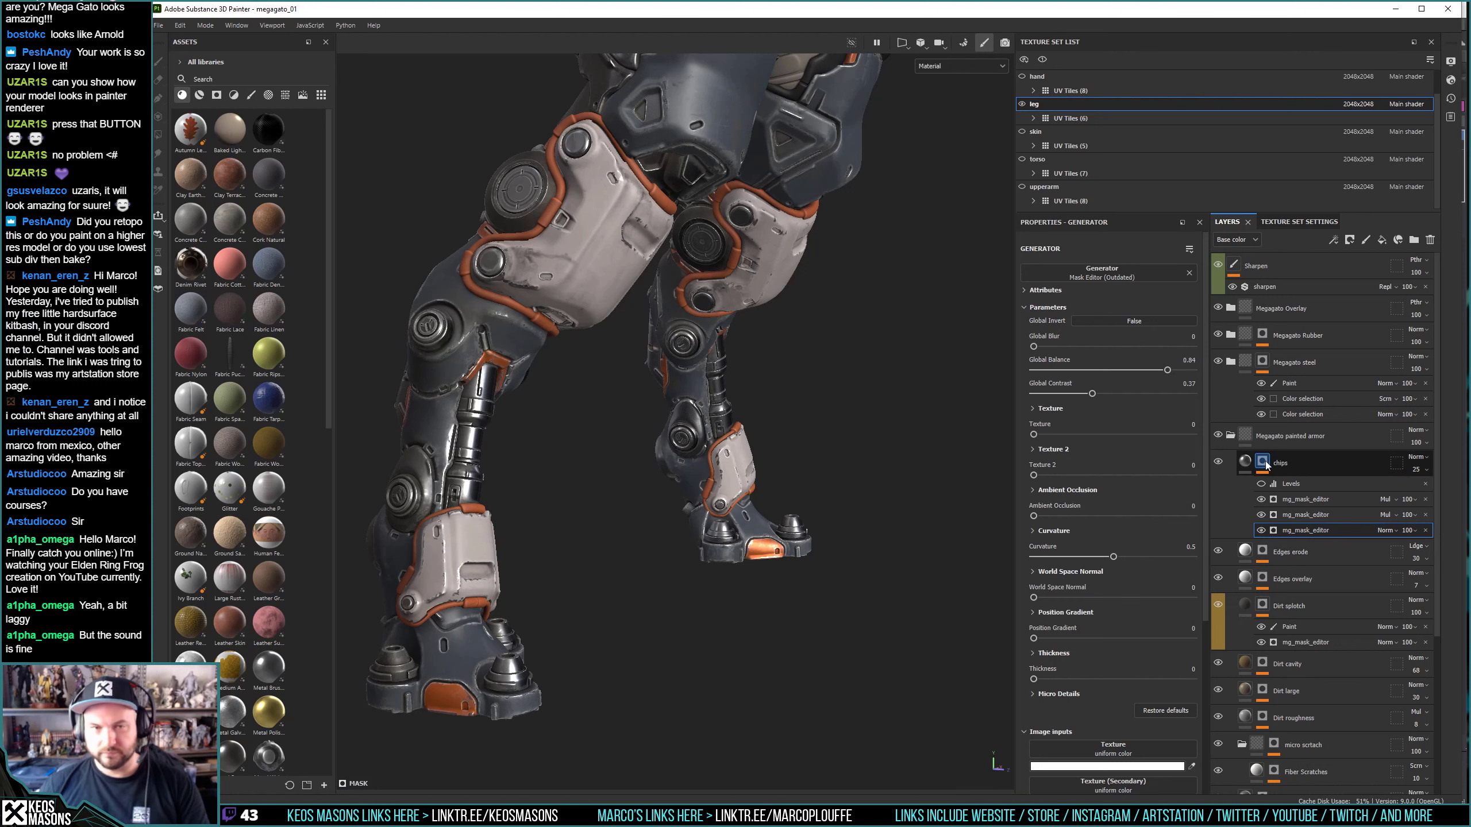
# Set the chips layer's second mask editor opacity to about 71.
pyautogui.keyDown('alt'); pyautogui.click(1241, 469); pyautogui.keyUp('alt')
pyautogui.click(1421, 517)
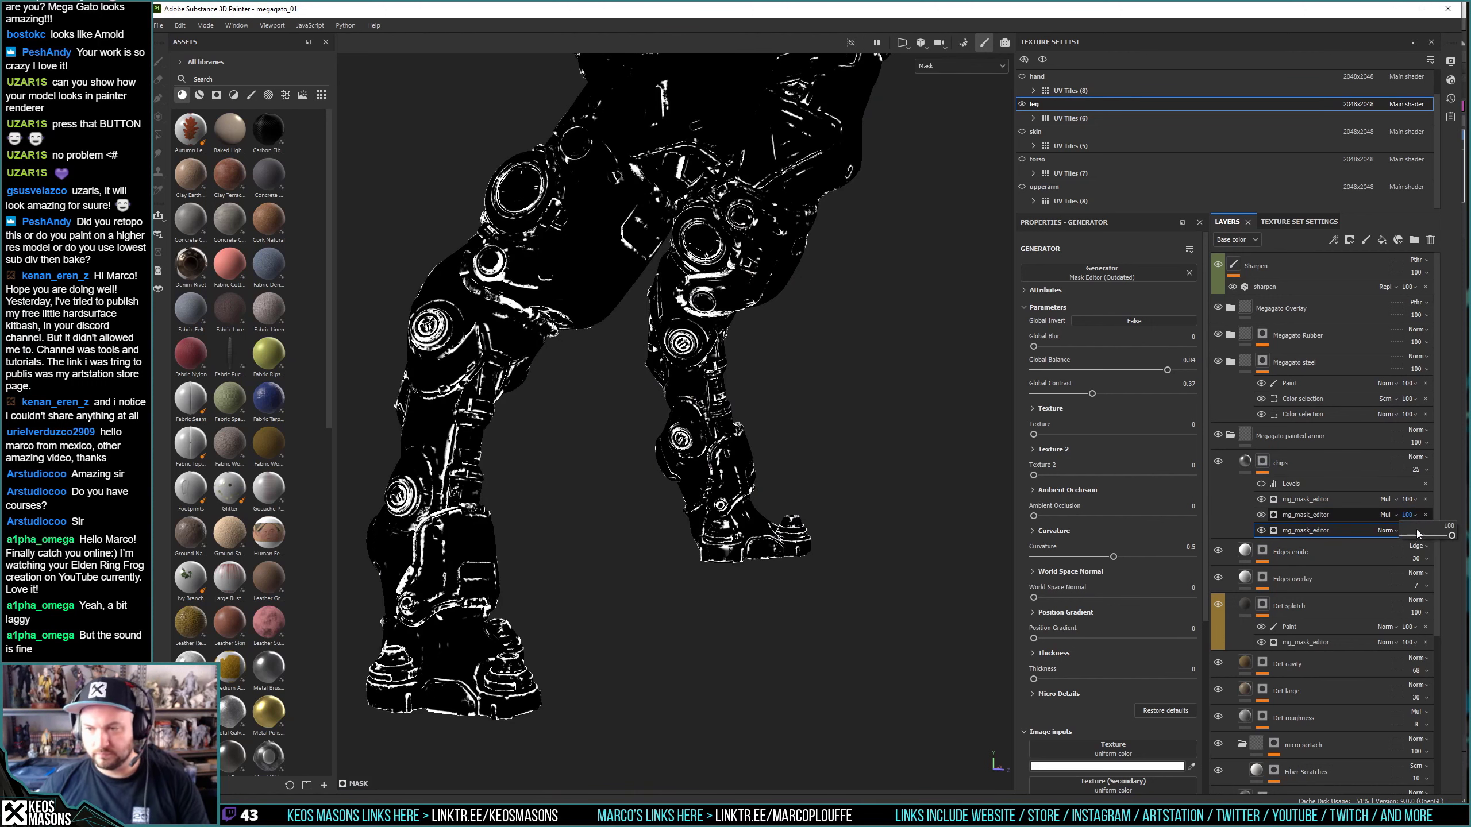
pyautogui.click(1423, 536)
pyautogui.moveTo(1423, 536); pyautogui.dragTo(1439, 536)
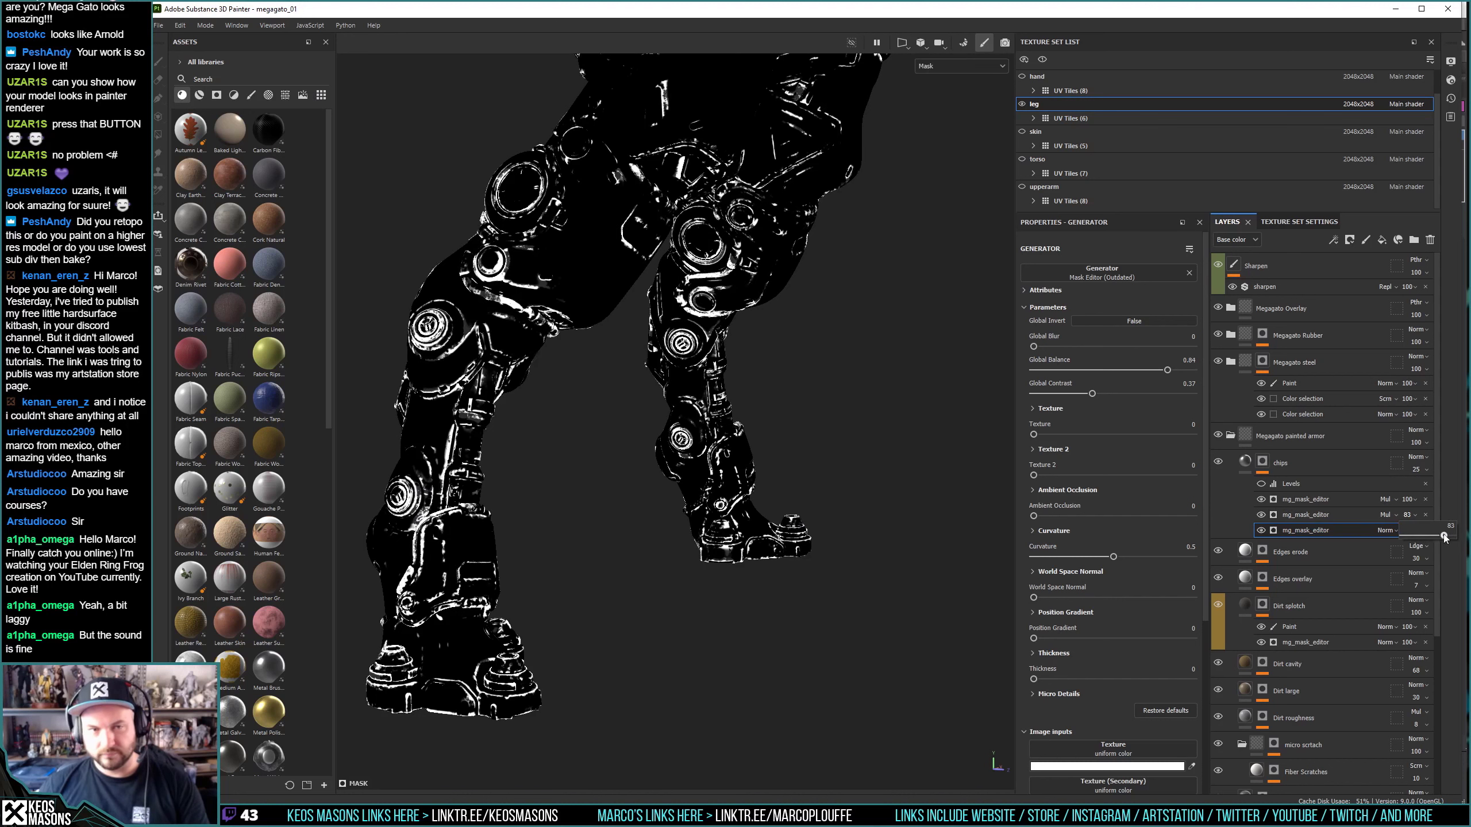
pyautogui.moveTo(1438, 536); pyautogui.dragTo(1440, 536)
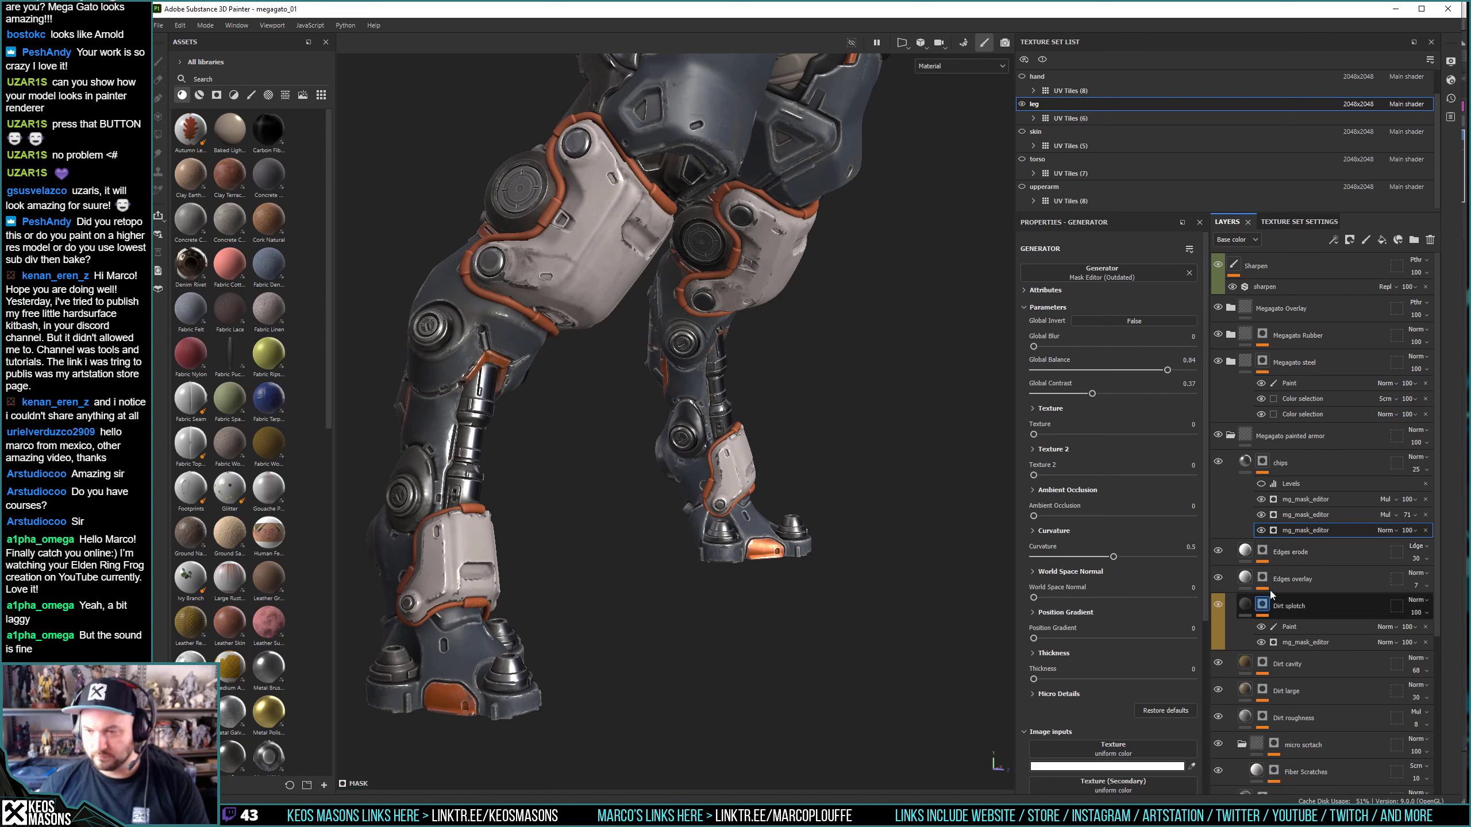
# Add a Levels effect to the Edges erode mask with midtone lowered from 0.747 to 0.715.
pyautogui.click(1266, 555)
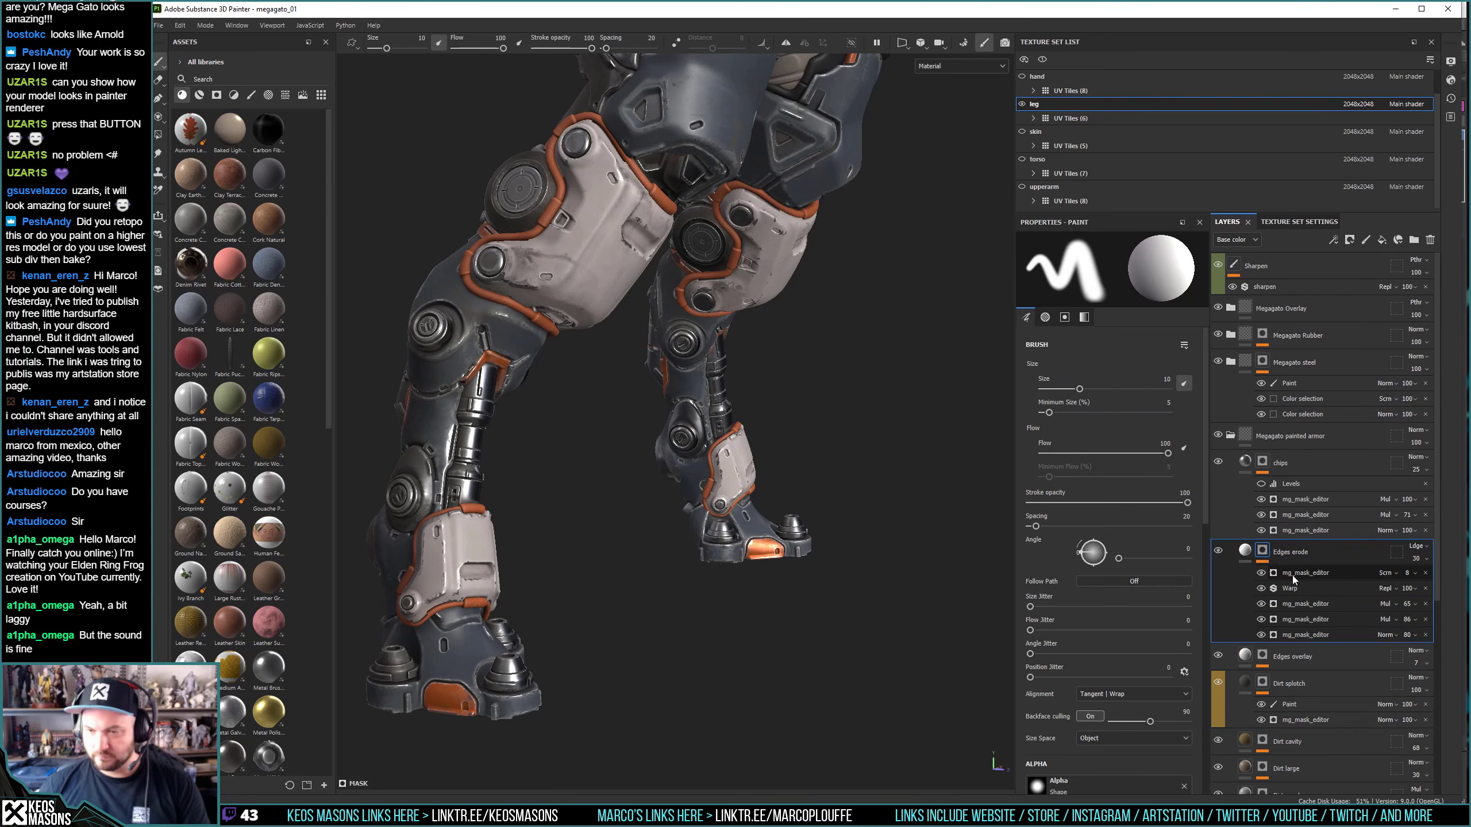
pyautogui.rightClick(1333, 614)
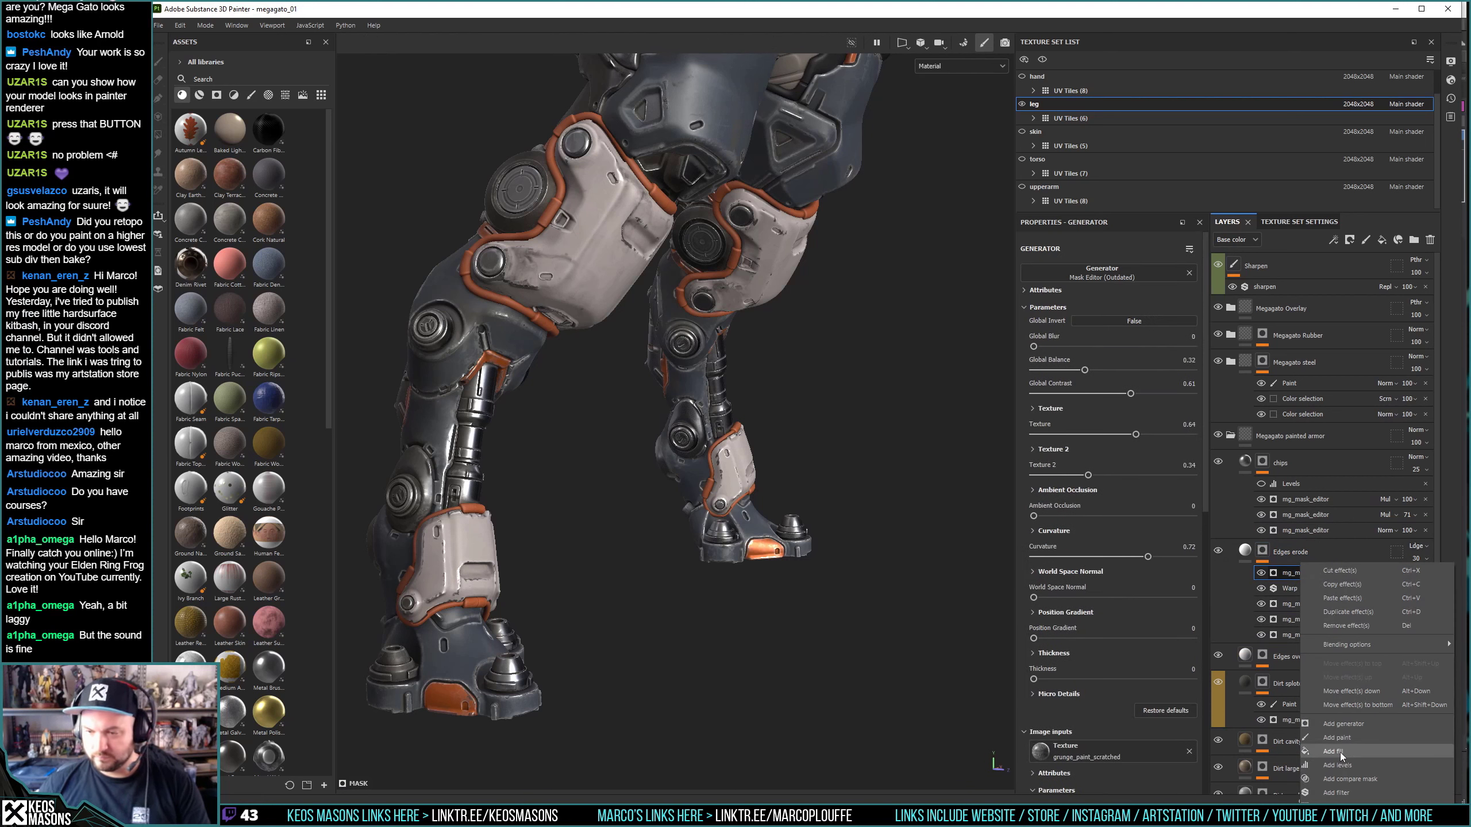
pyautogui.click(1343, 767)
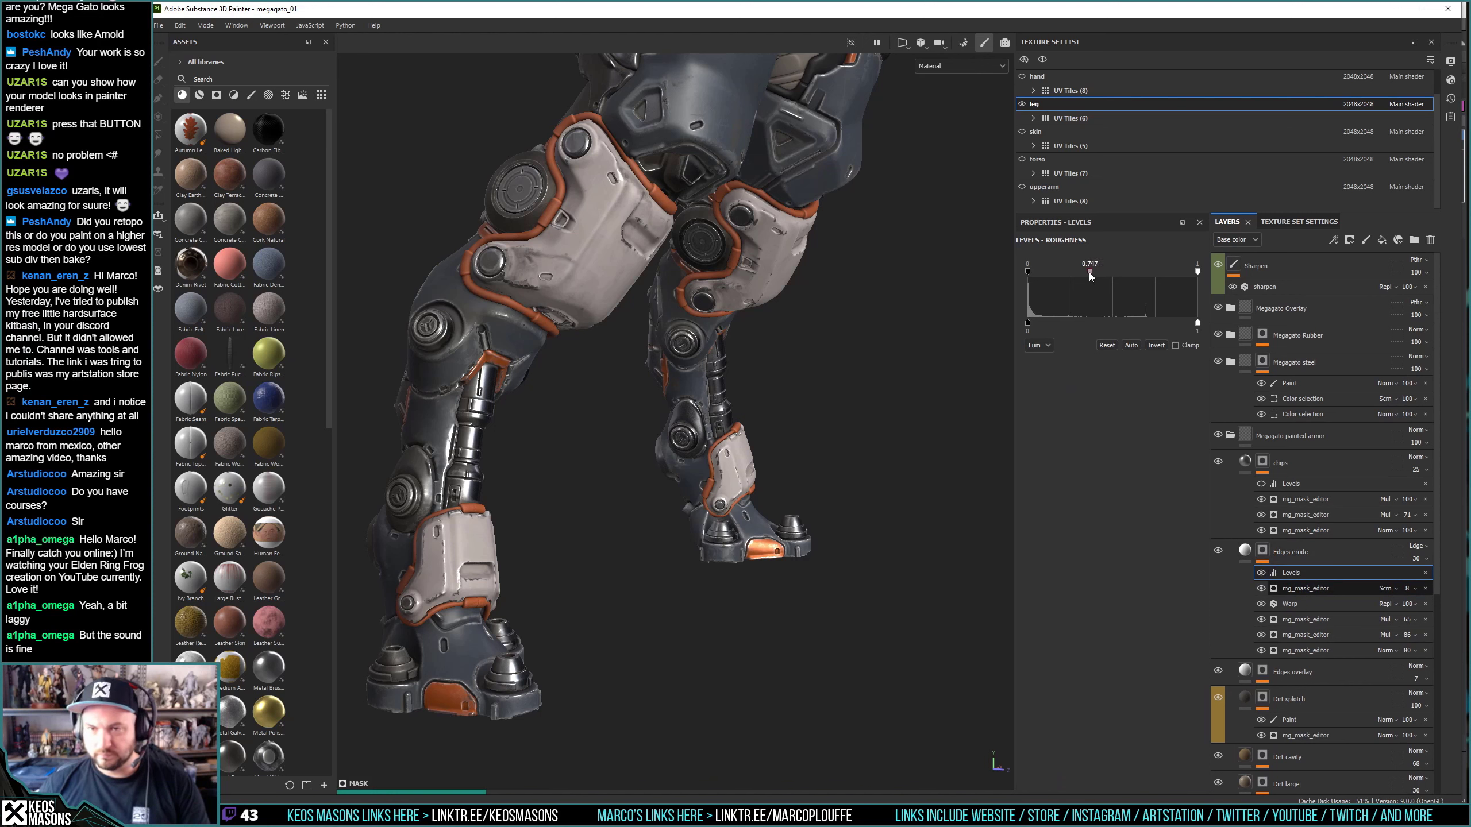
pyautogui.moveTo(1089, 271); pyautogui.dragTo(1087, 271)
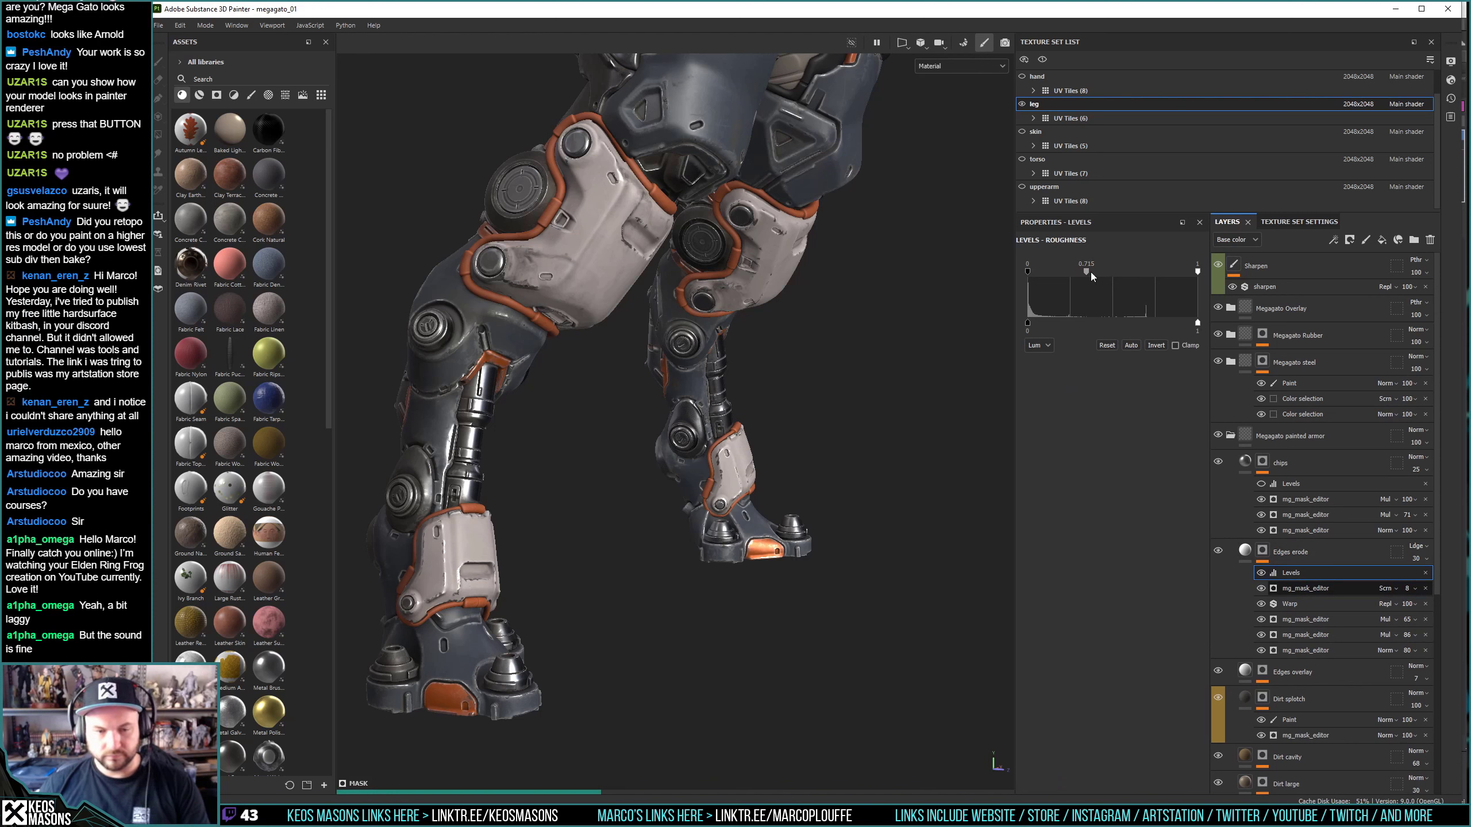
# Check the Dirt splotch base colour without changes, then expand the Dirt cavity mask stack.
pyautogui.click(1291, 698)
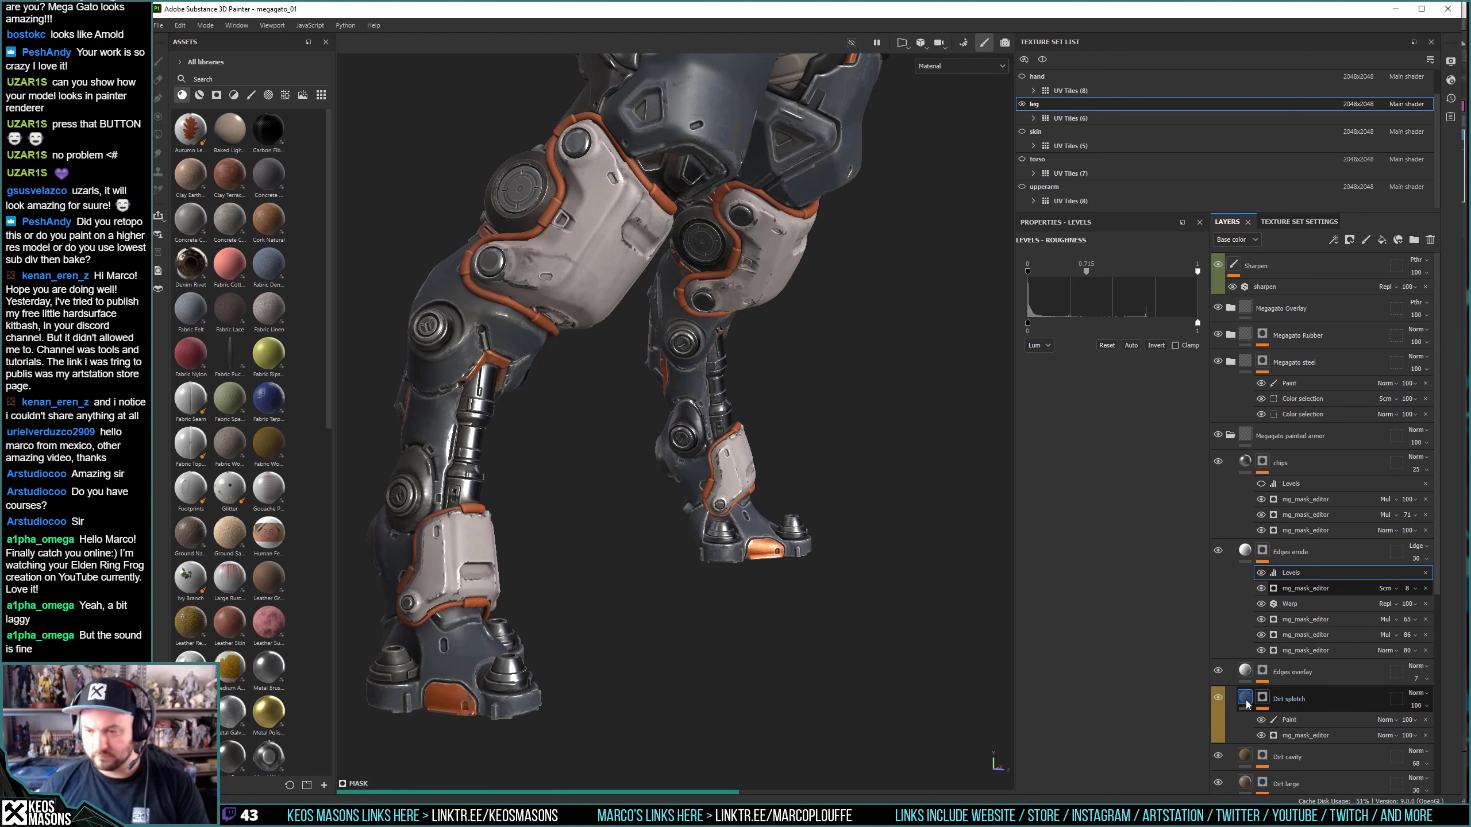
pyautogui.click(1082, 547)
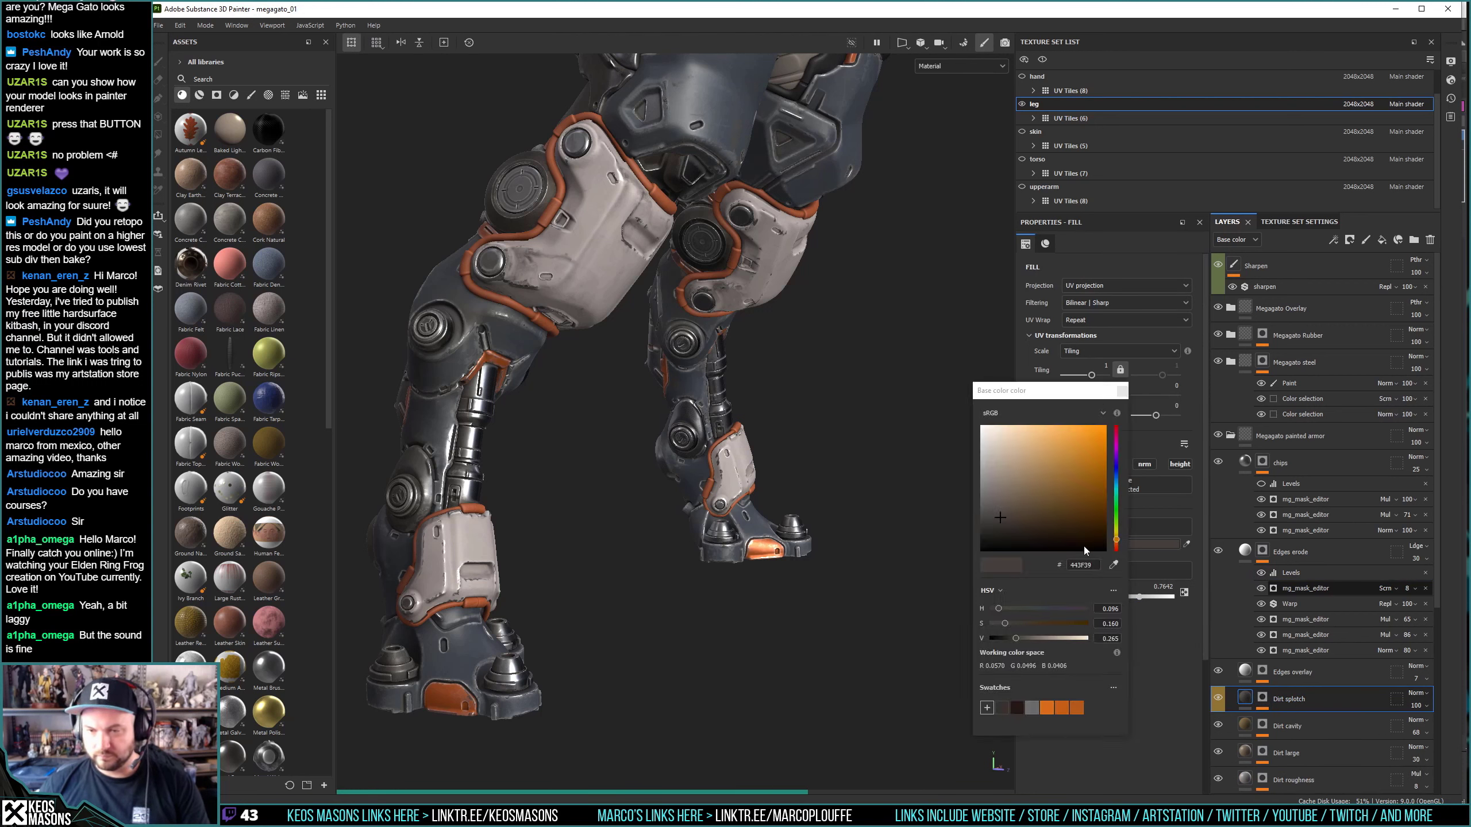
pyautogui.click(1121, 391)
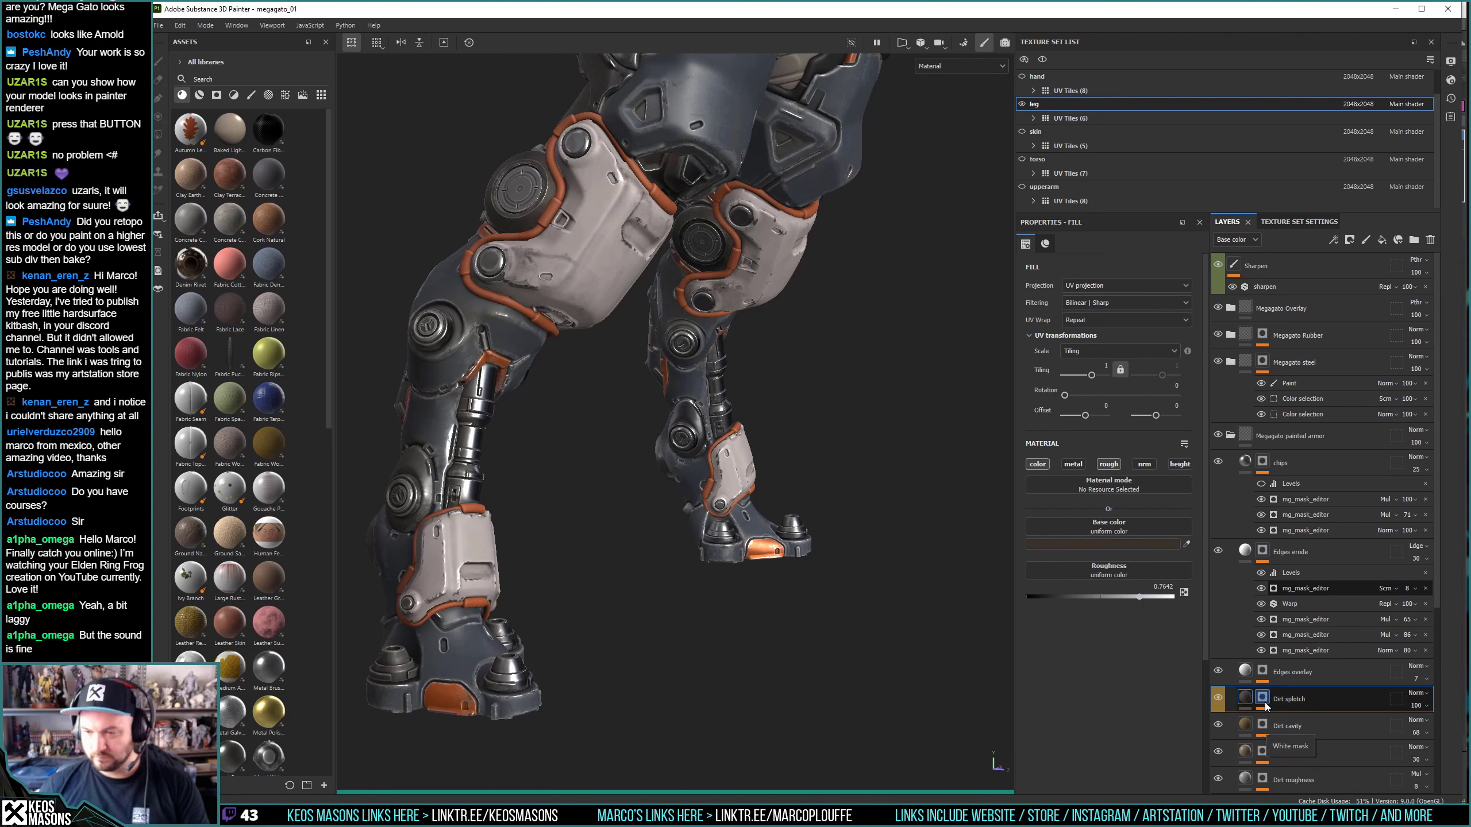
pyautogui.click(1263, 725)
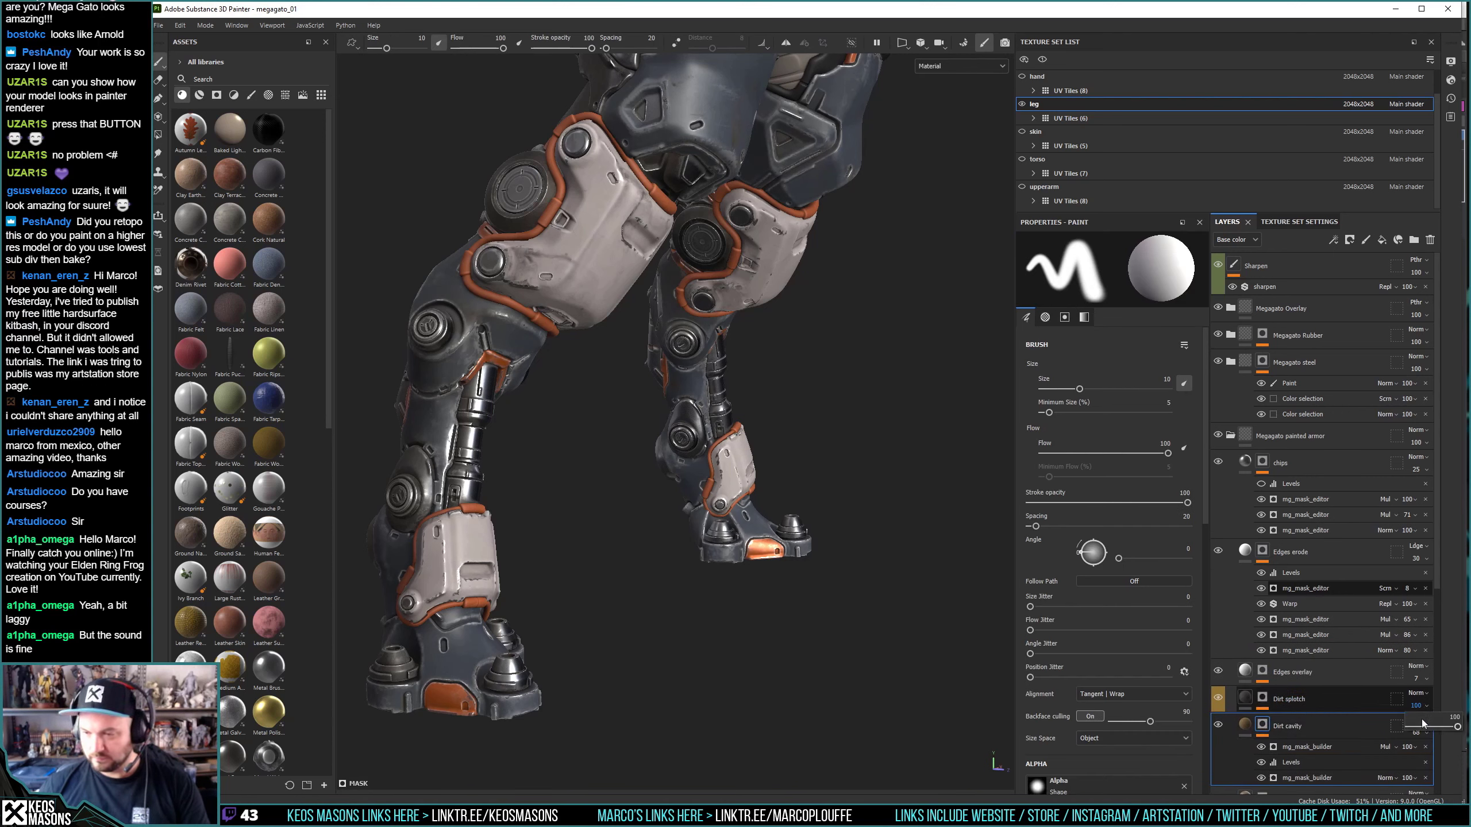
# Lower Dirt splotch opacity to 90 and set the Dirt cavity mask builder to Level 0.73, AO 0.4.
pyautogui.moveTo(1456, 728); pyautogui.dragTo(1451, 728)
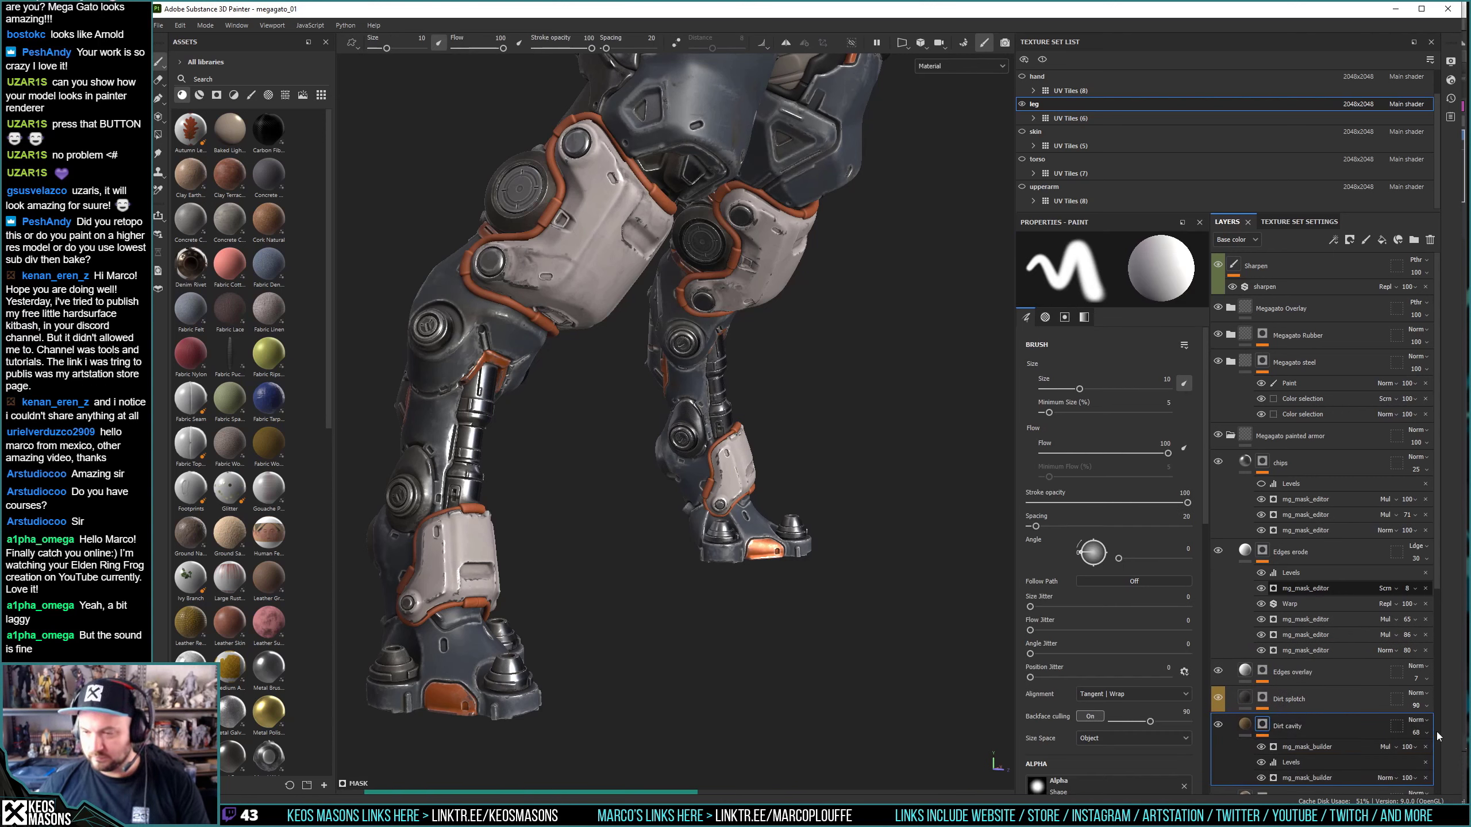
pyautogui.keyDown('alt'); pyautogui.click(1263, 727); pyautogui.keyUp('alt')
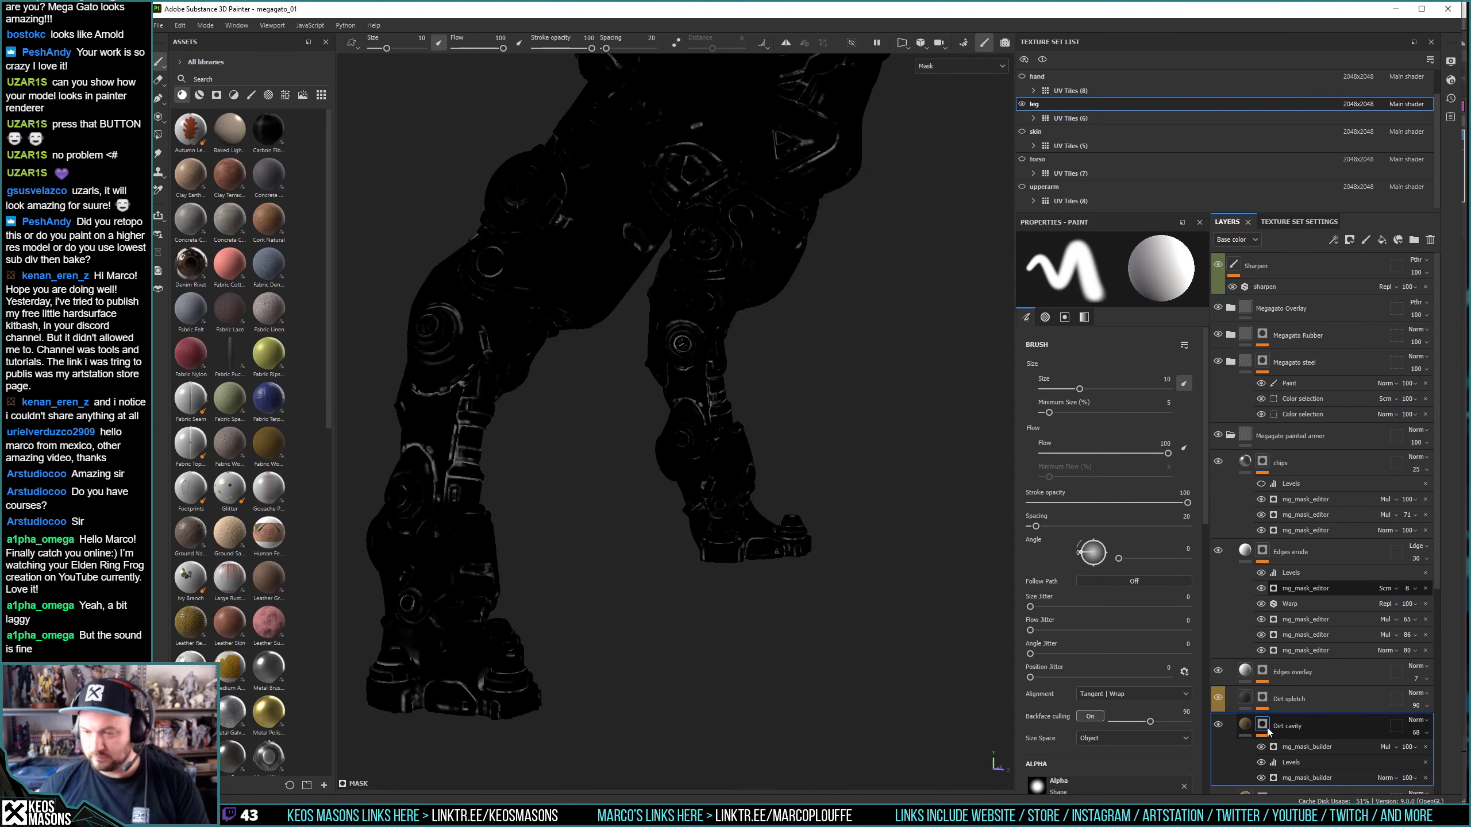
pyautogui.click(1259, 763)
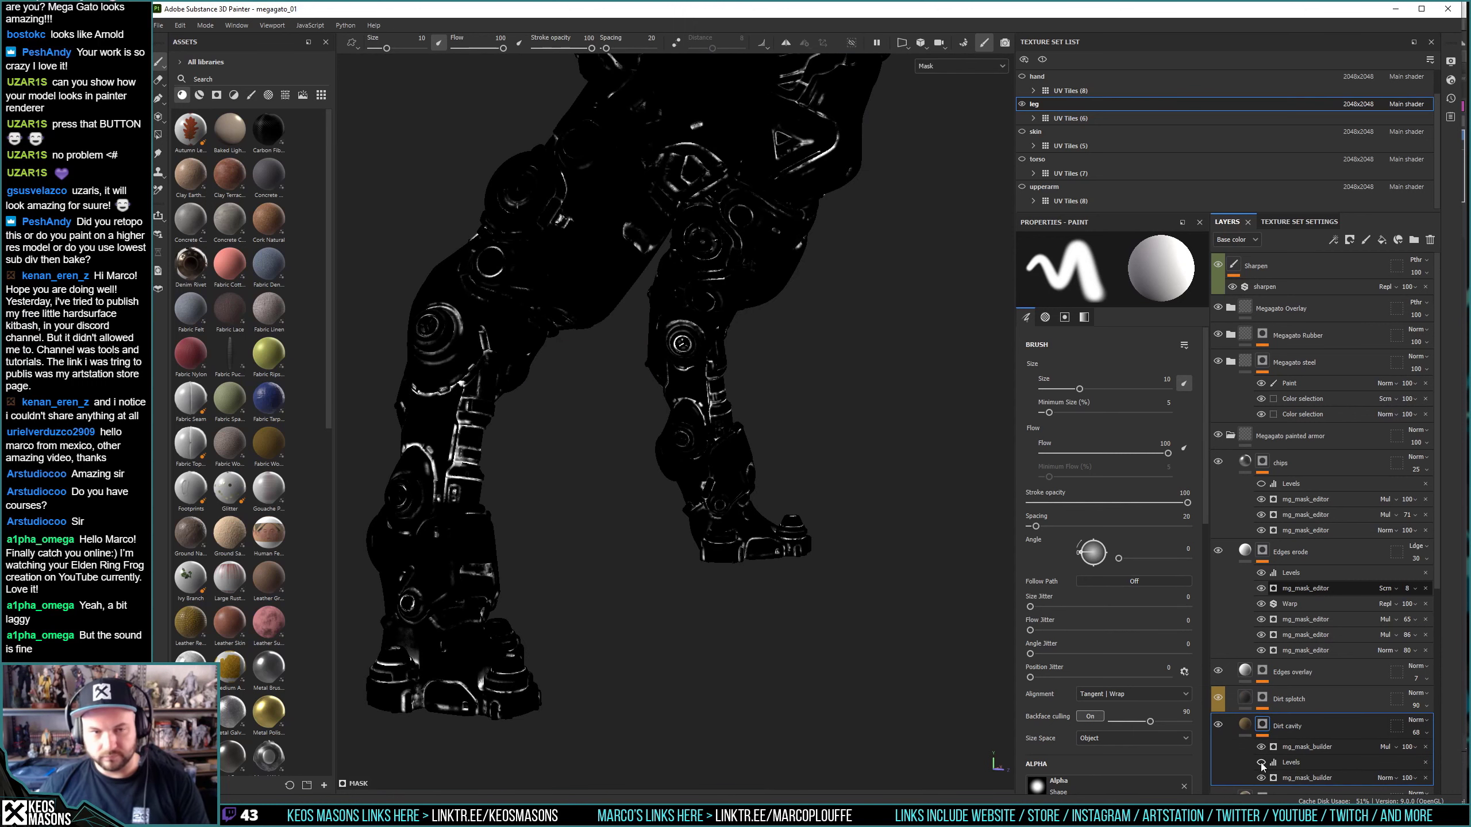
pyautogui.click(1303, 783)
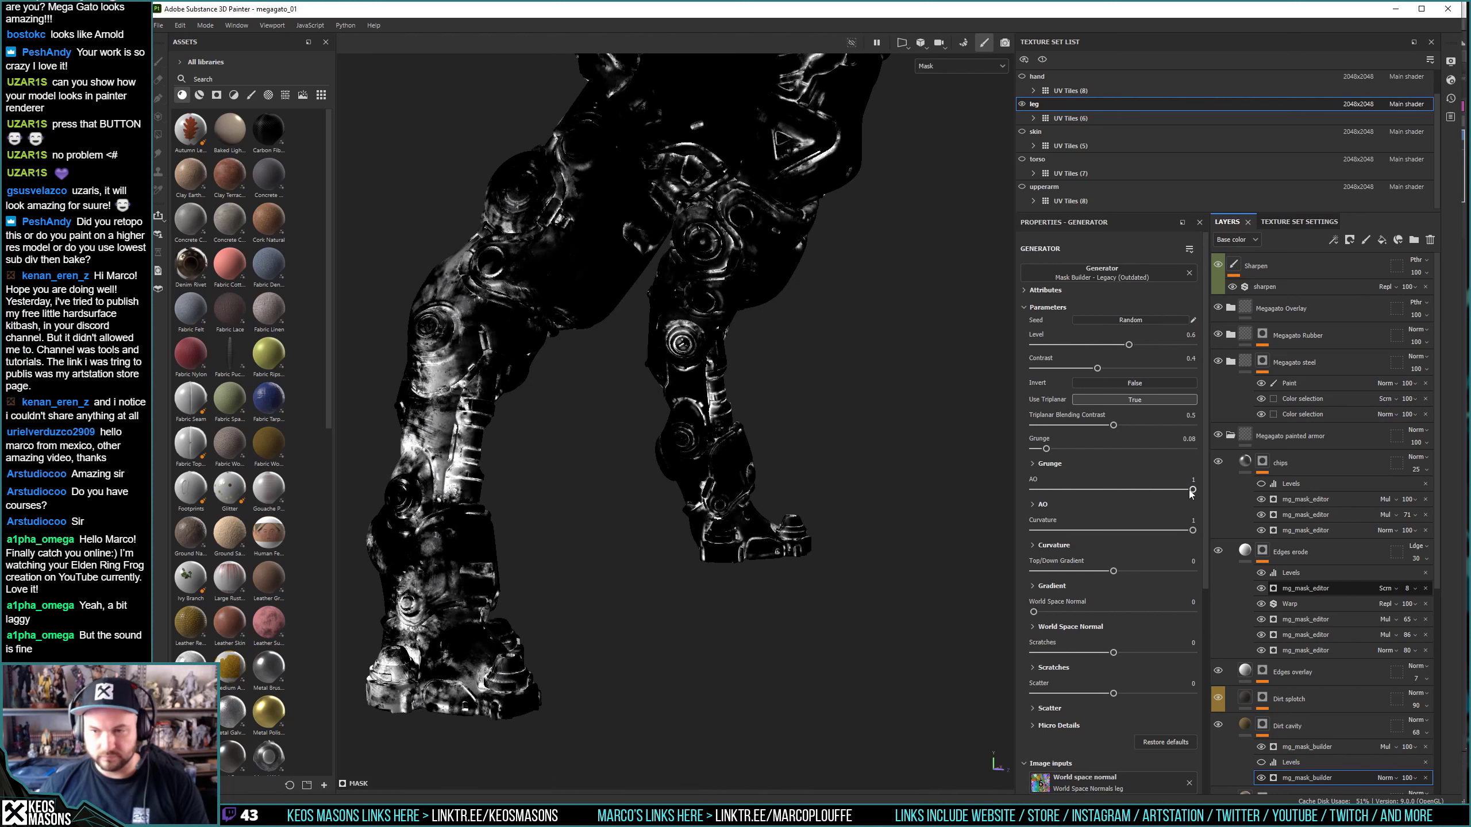
pyautogui.moveTo(1188, 490); pyautogui.dragTo(1175, 490)
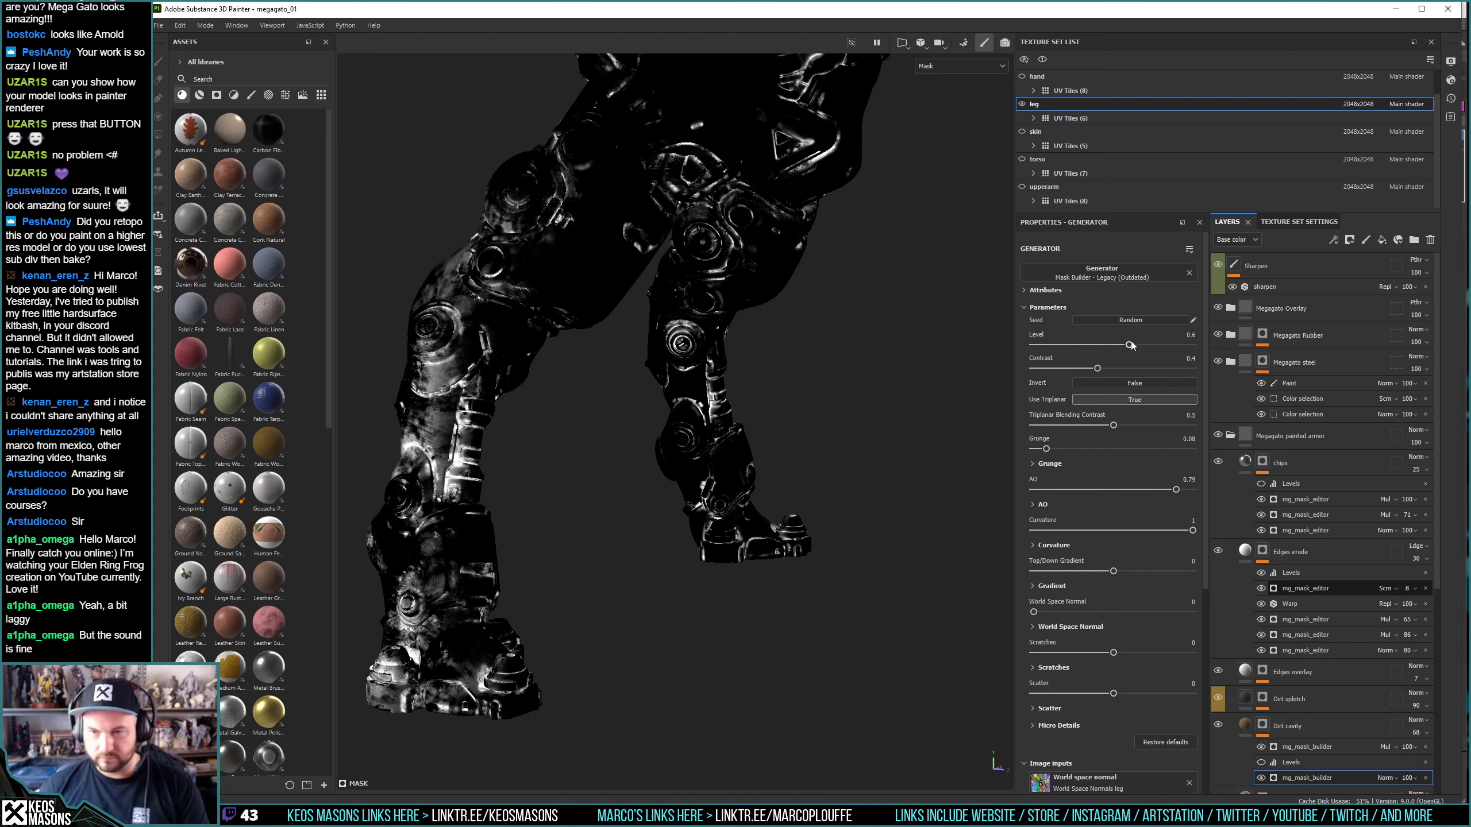
pyautogui.click(1149, 345)
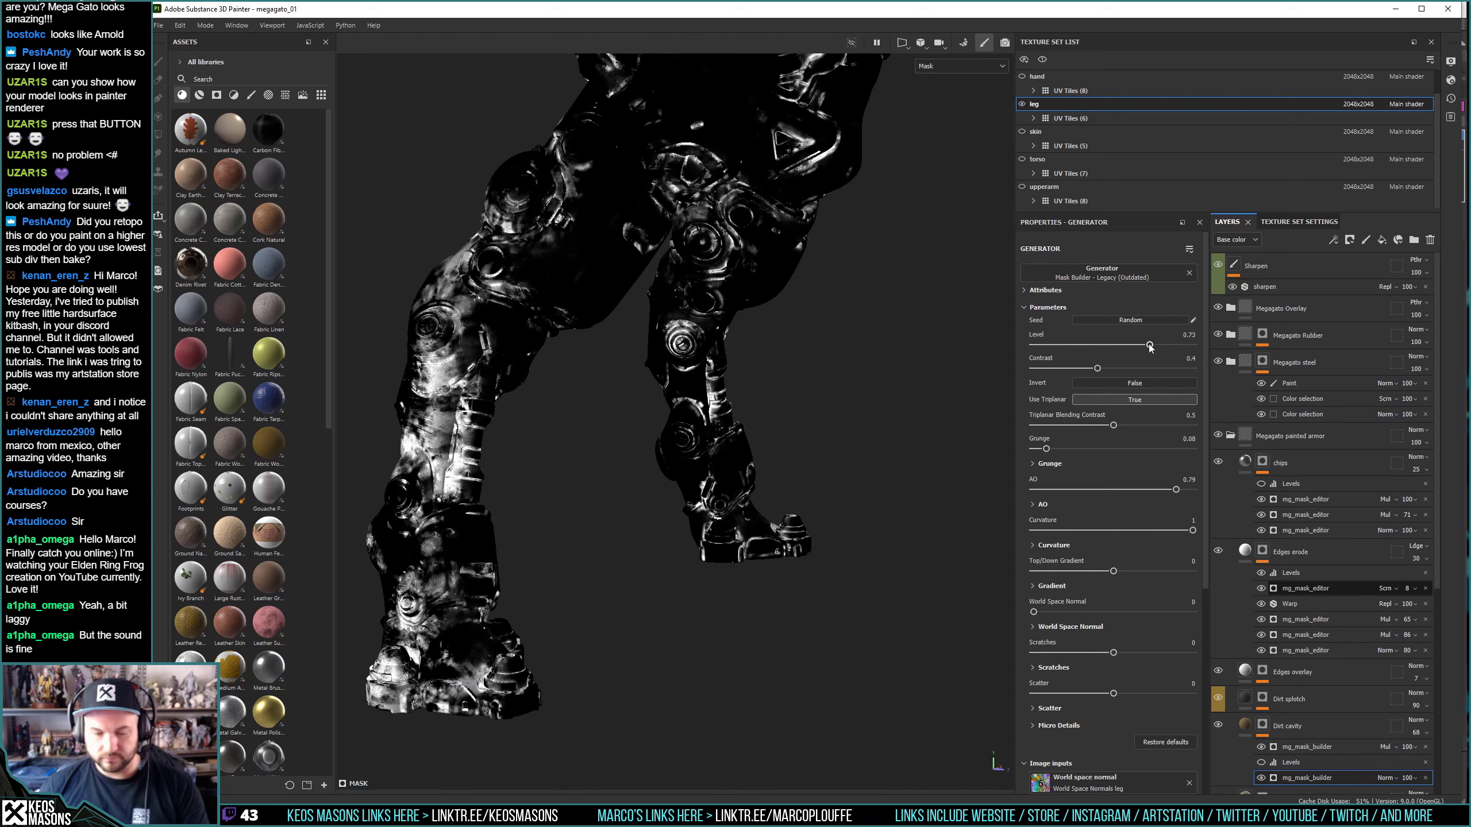
pyautogui.press('m')
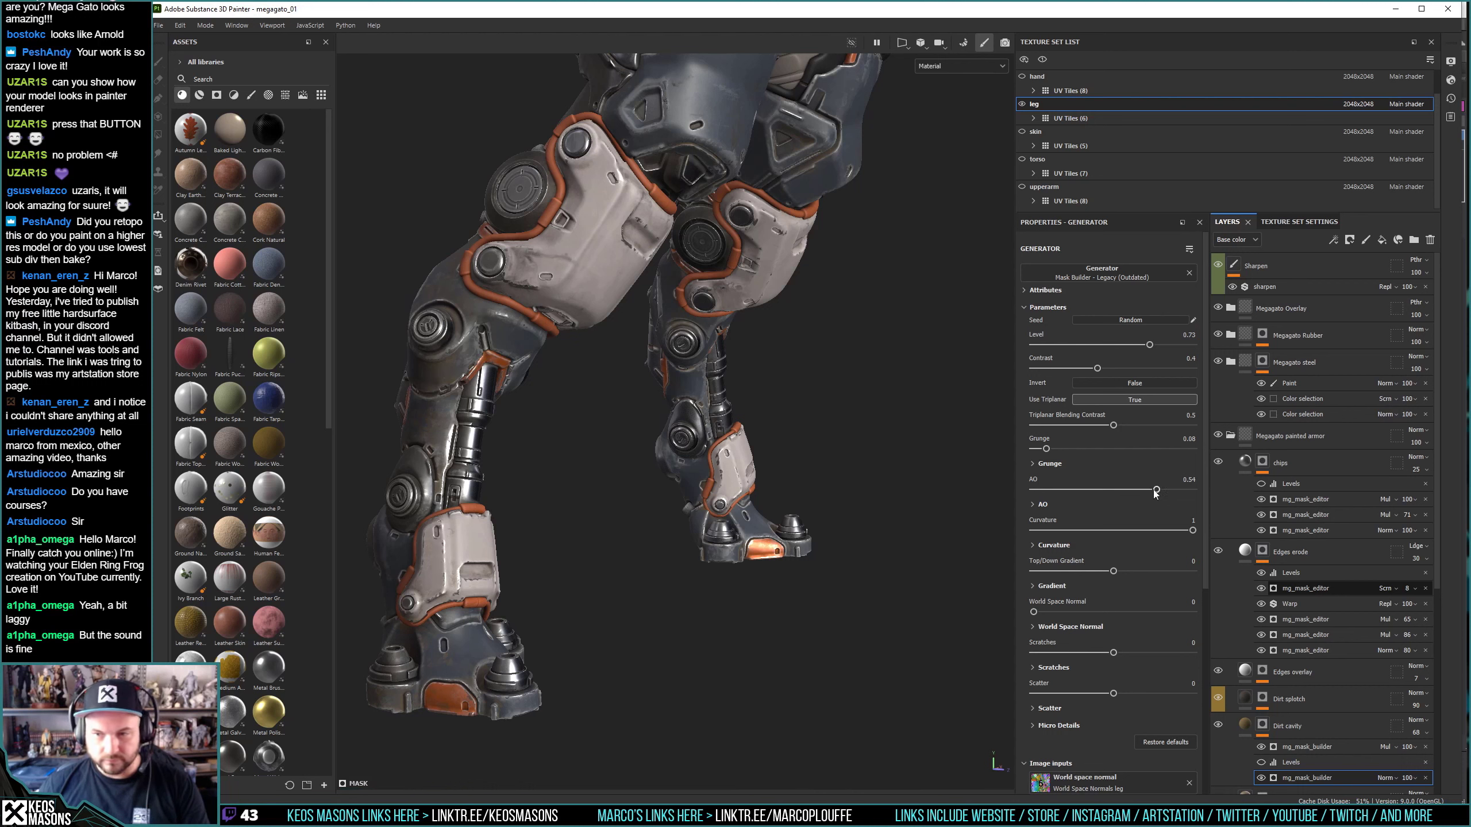
pyautogui.moveTo(1154, 493); pyautogui.dragTo(1145, 493)
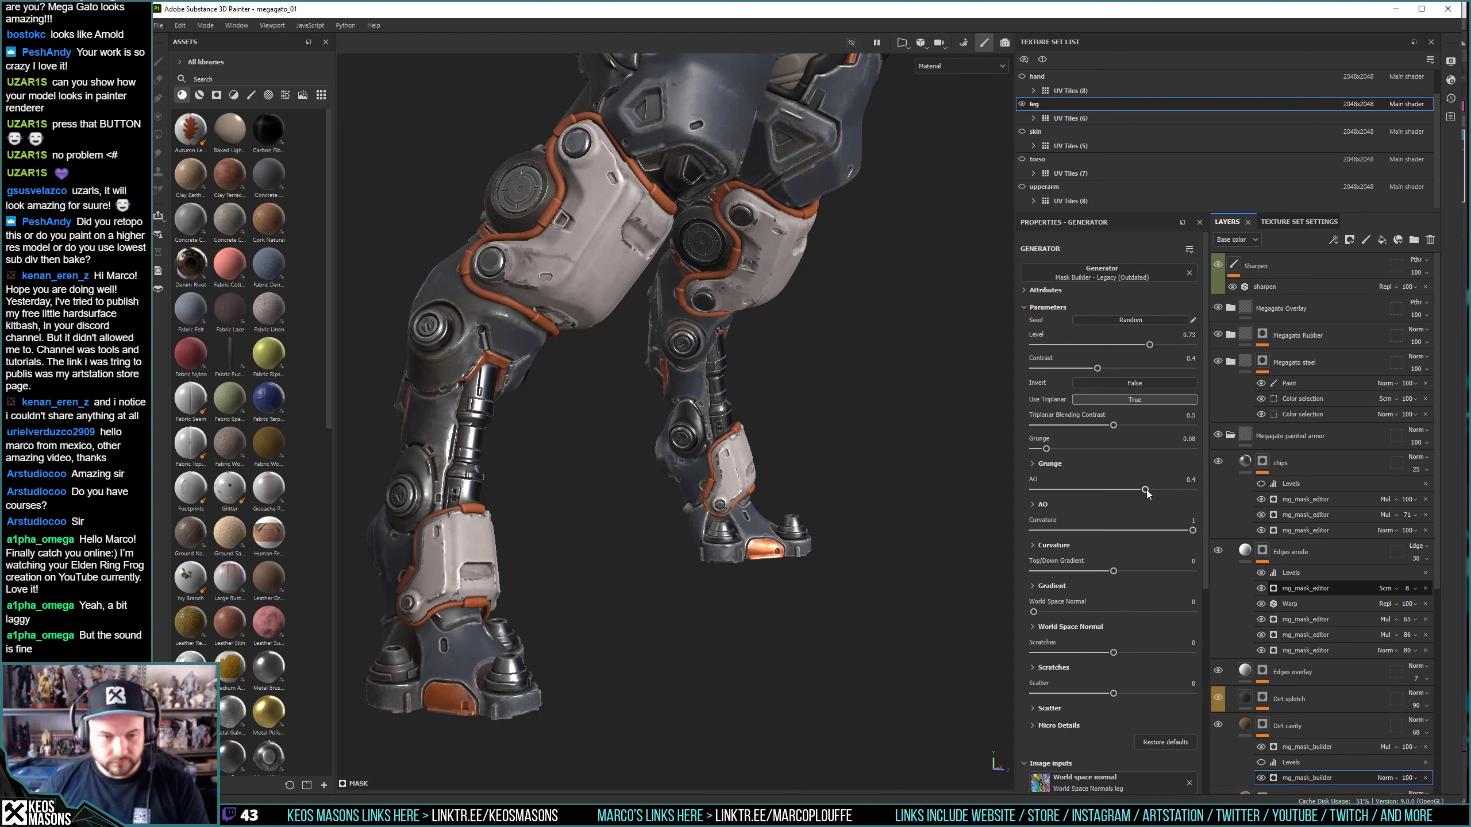
# Try Curvature 0.95 on Edges erode's last mask editor in mask view, then undo to 0.5.
pyautogui.click(1264, 554)
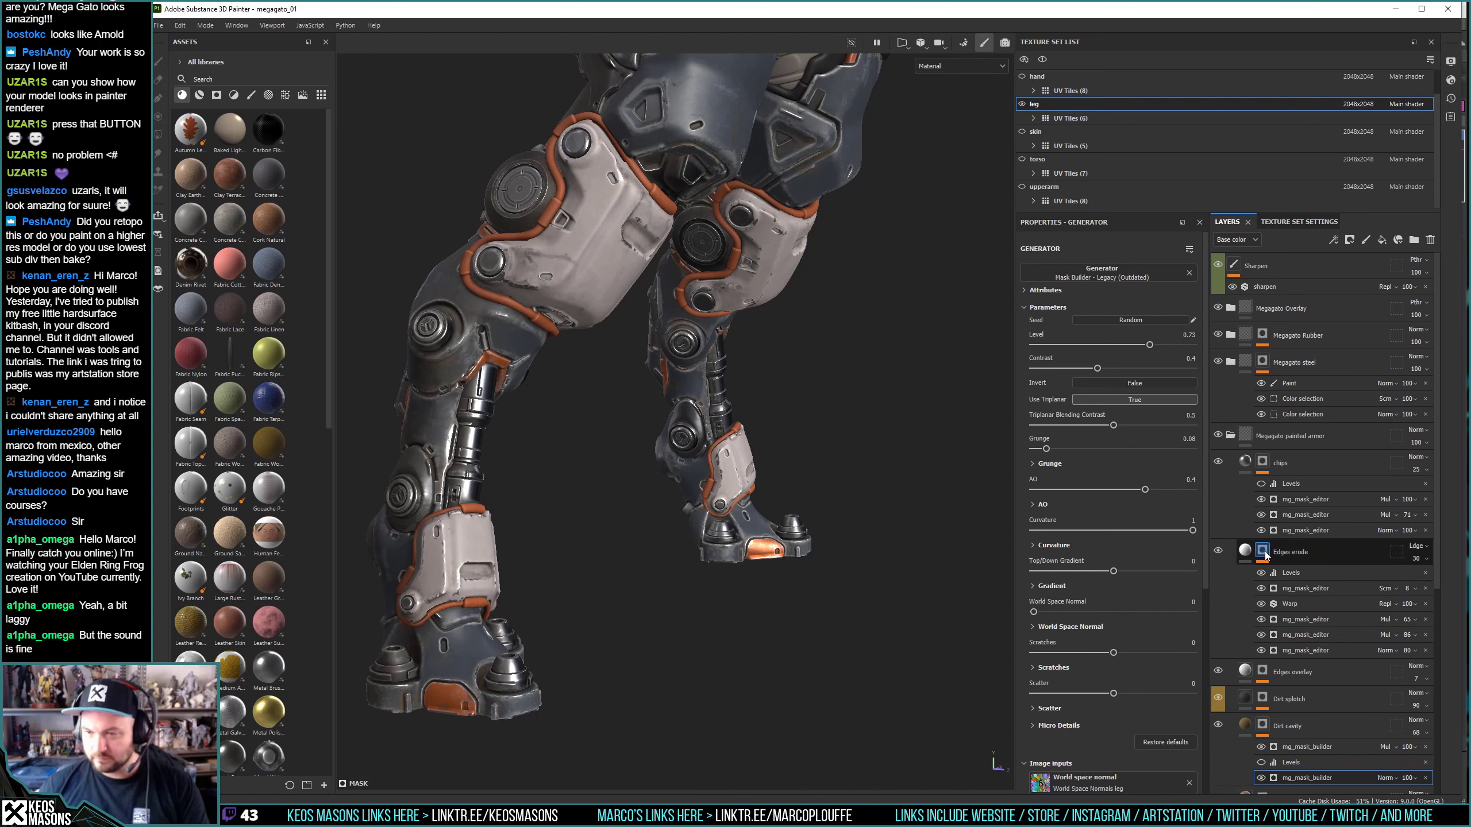
pyautogui.click(1300, 652)
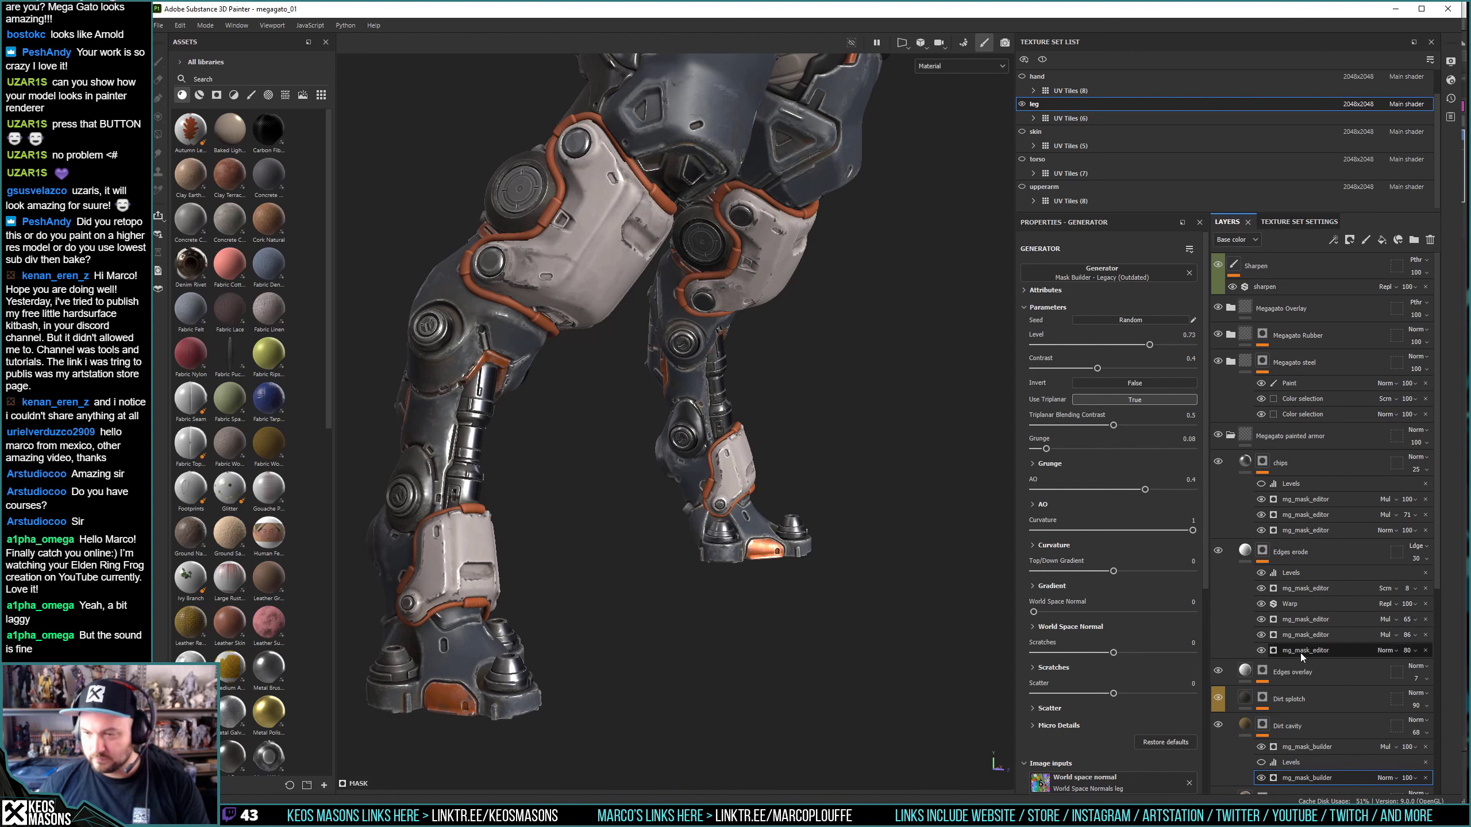
pyautogui.keyDown('alt'); pyautogui.click(1264, 554); pyautogui.keyUp('alt')
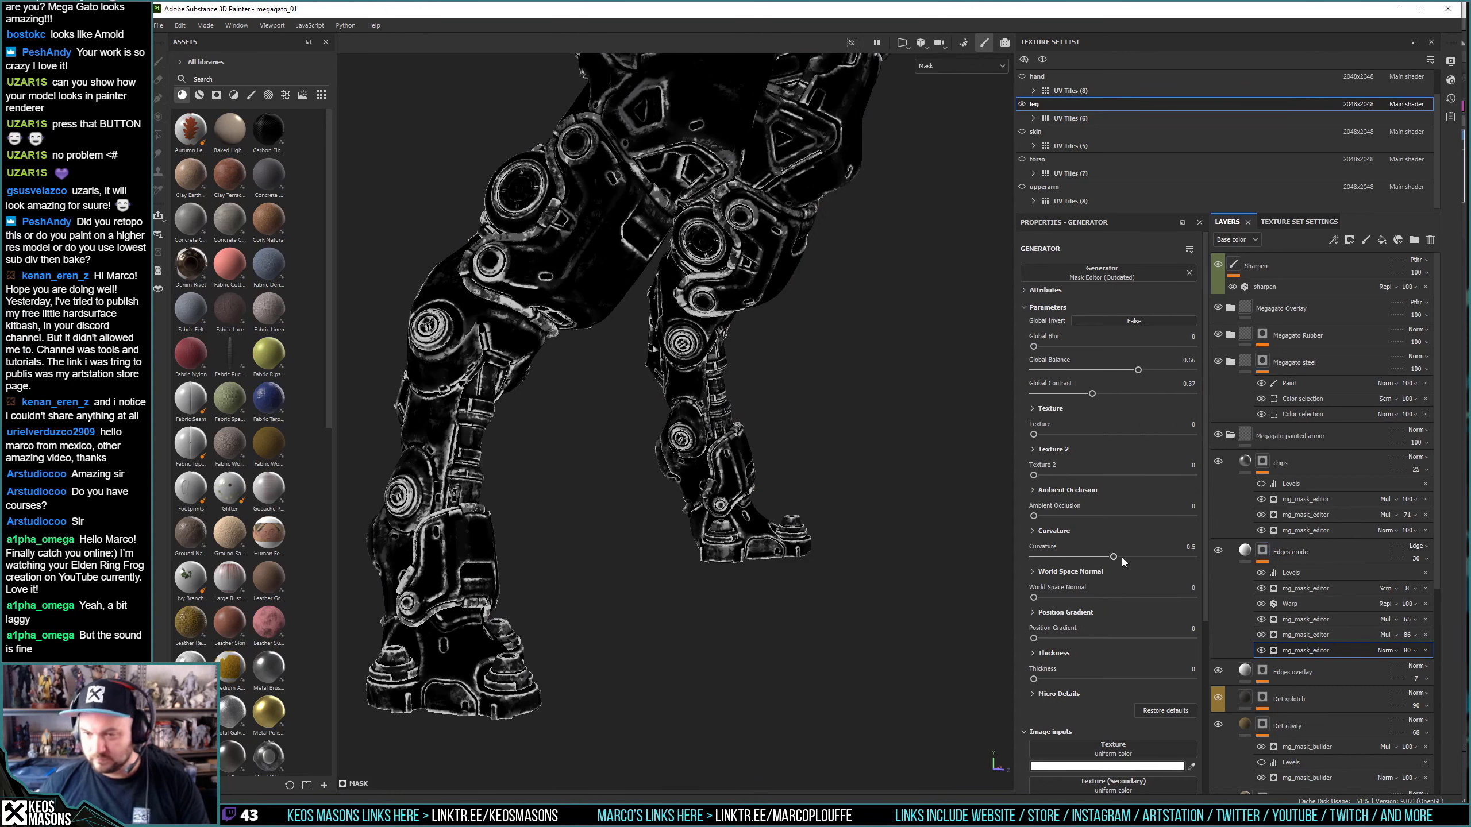
pyautogui.moveTo(1156, 557); pyautogui.dragTo(1177, 557)
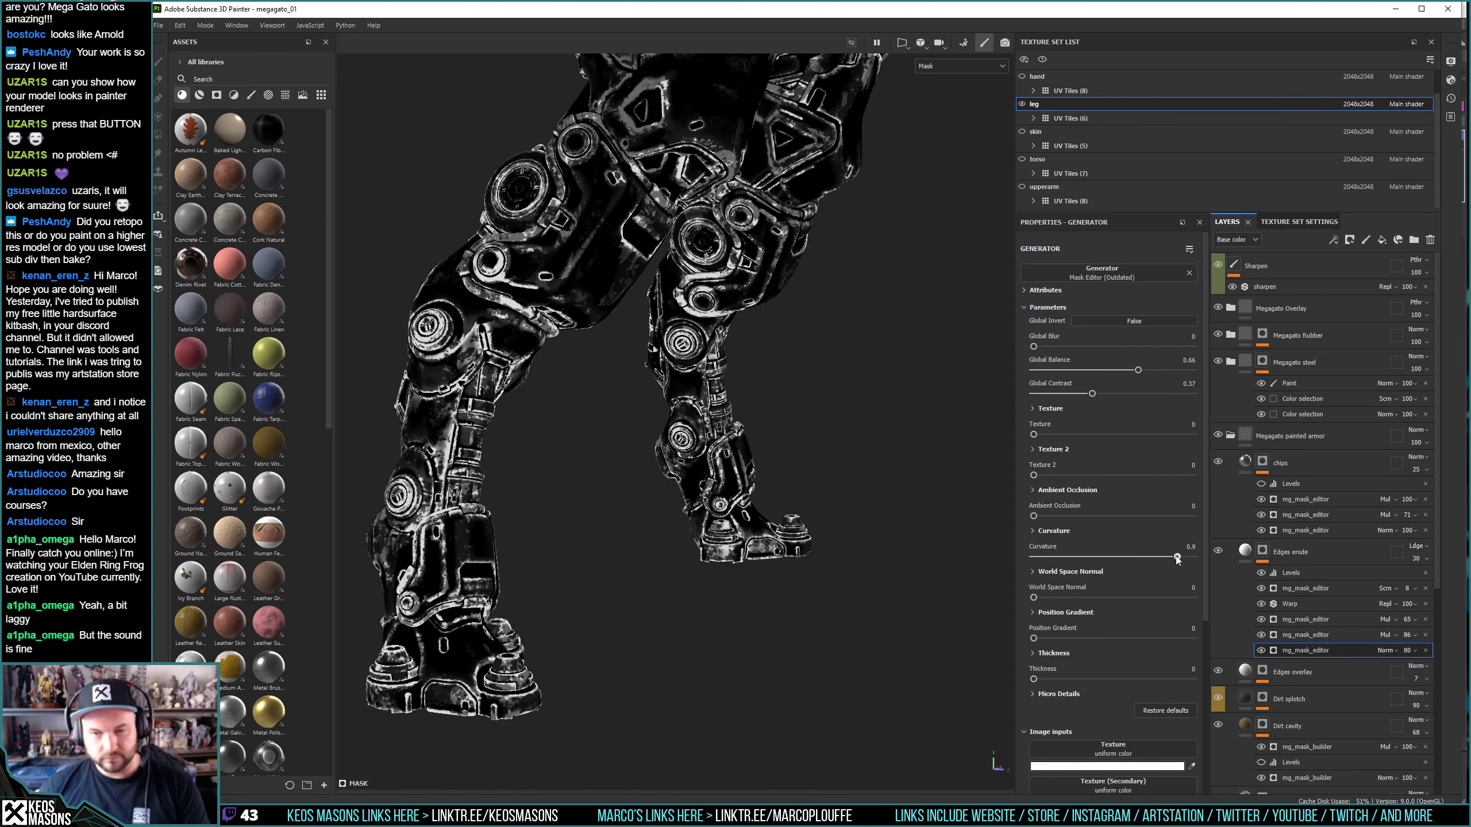
pyautogui.click(1053, 531)
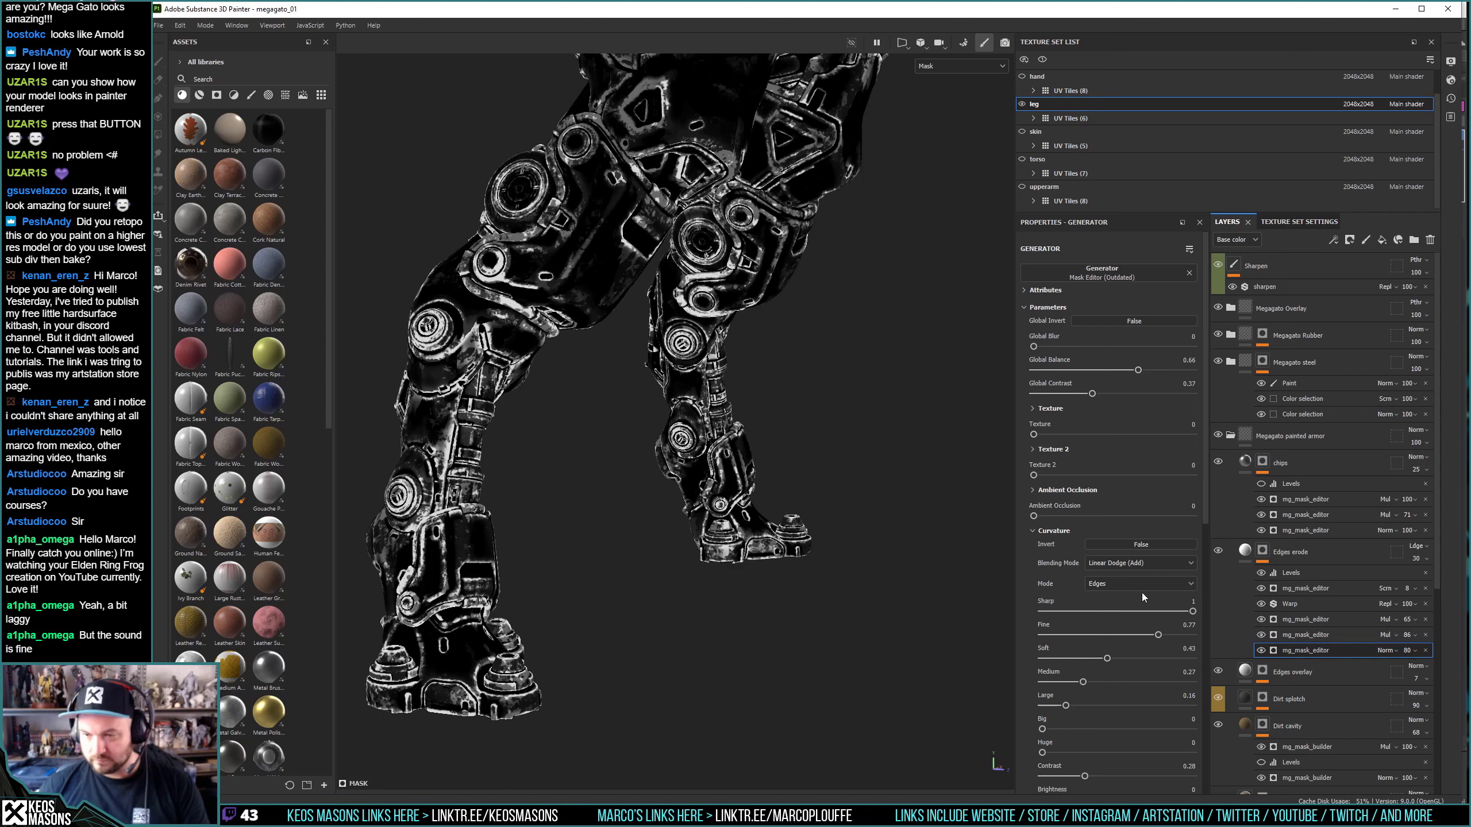
pyautogui.click(1055, 530)
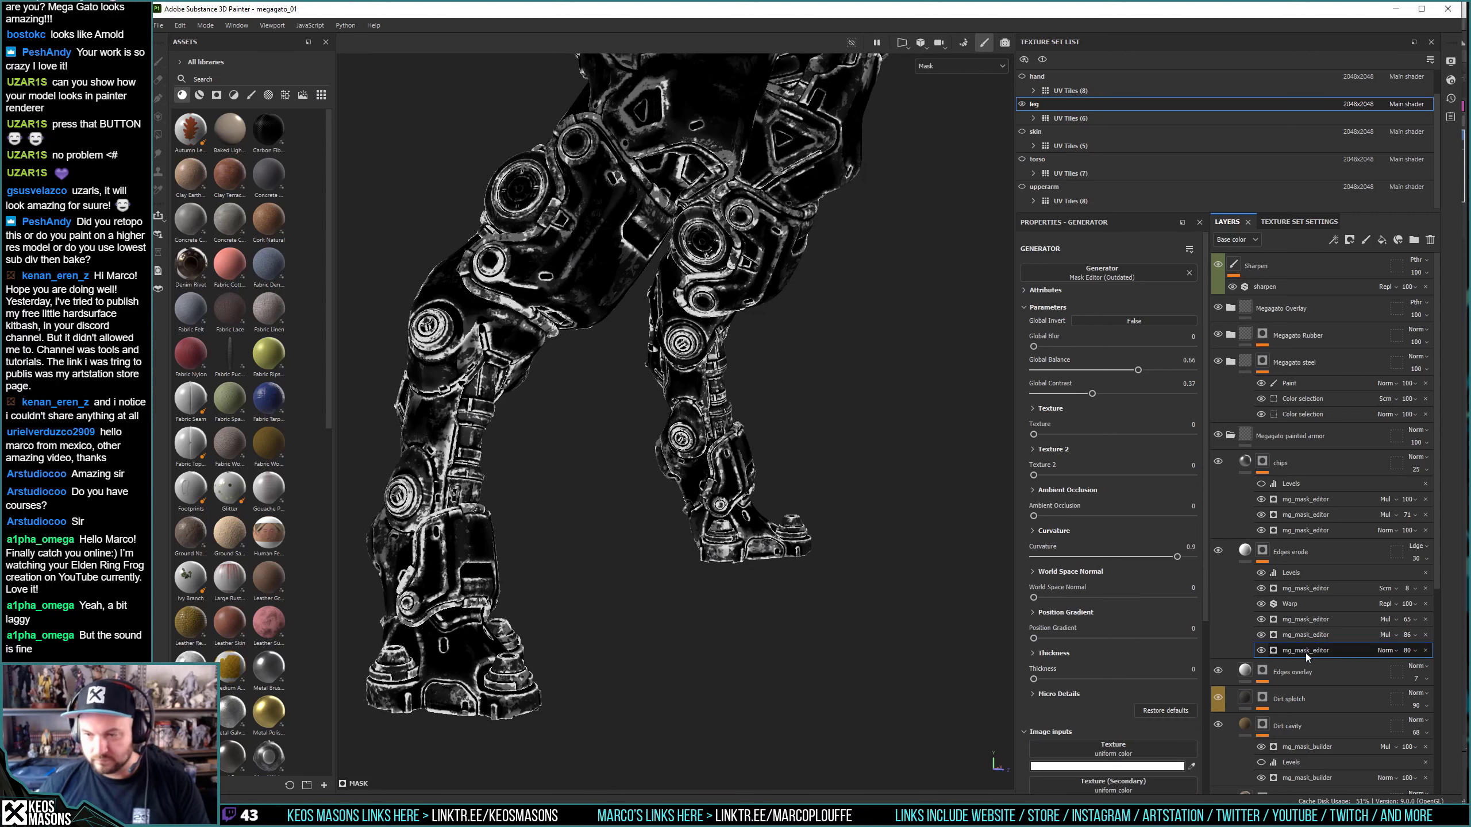
pyautogui.hotkey('ctrl', 'z')
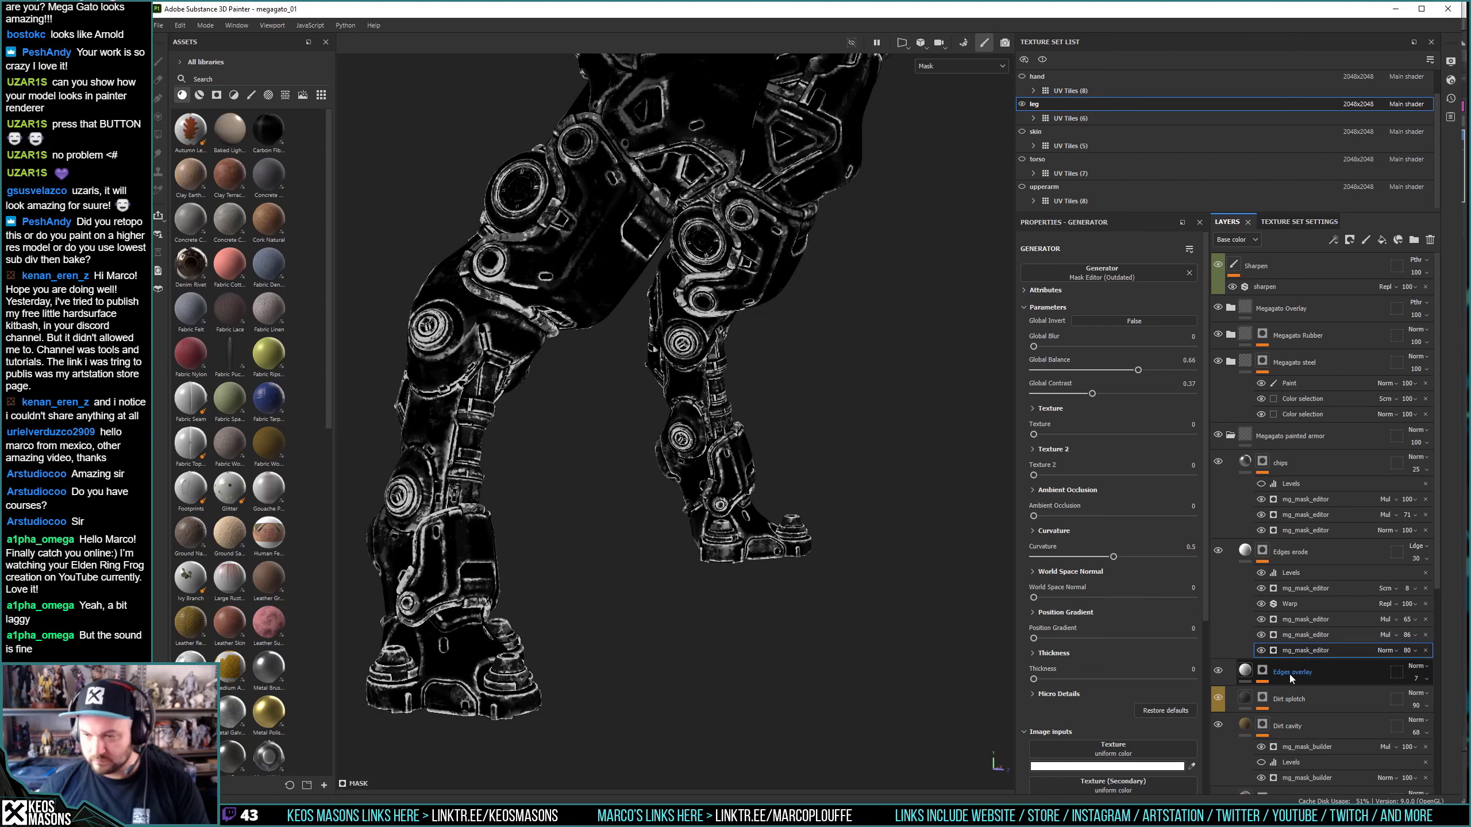
pyautogui.scroll(-1, 1297, 745)
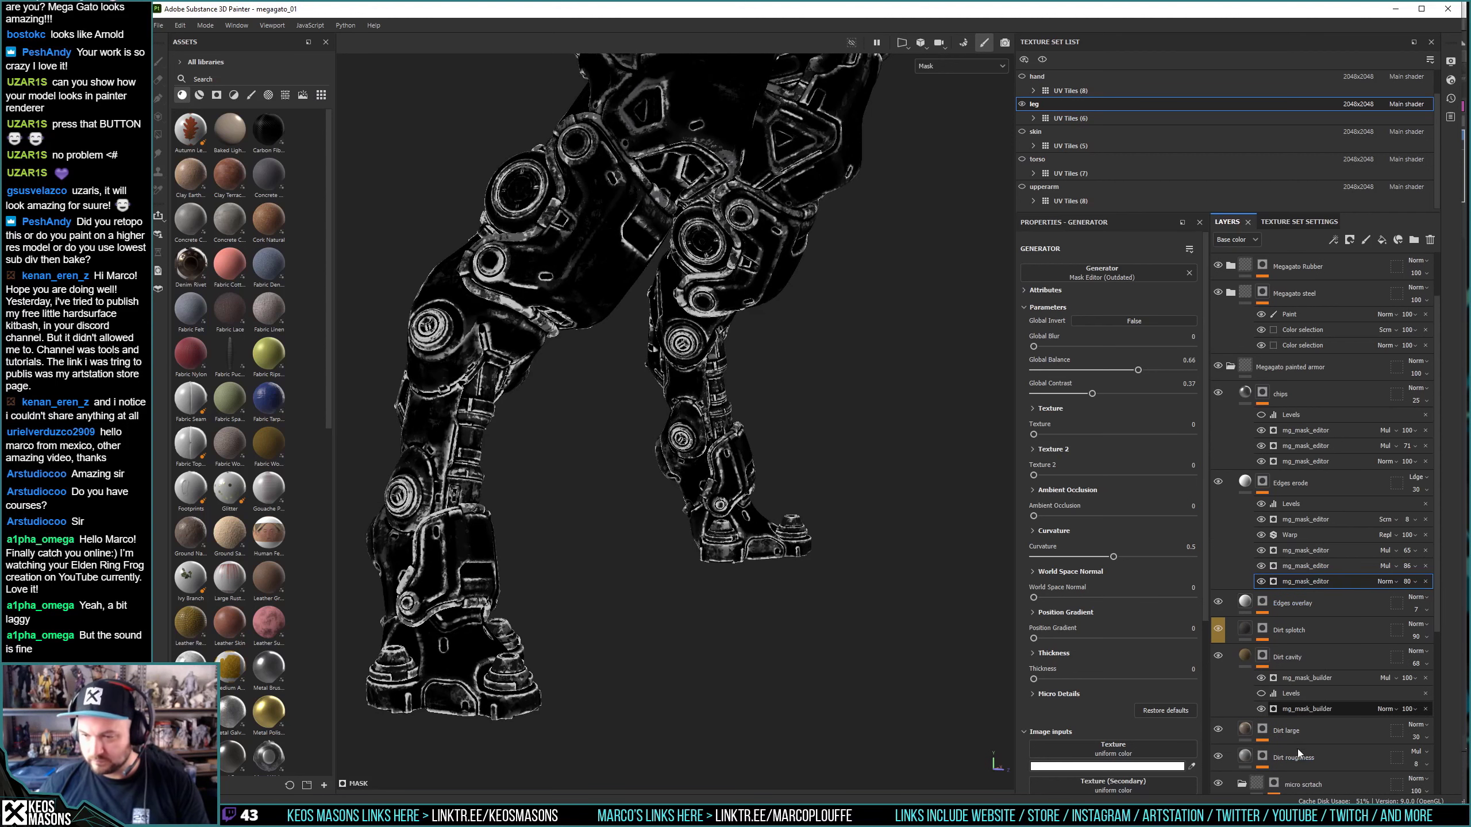
# Set the Dirt cavity mask builder's Concave Range to 0.89 and inspect the legs' material up close.
pyautogui.click(1298, 710)
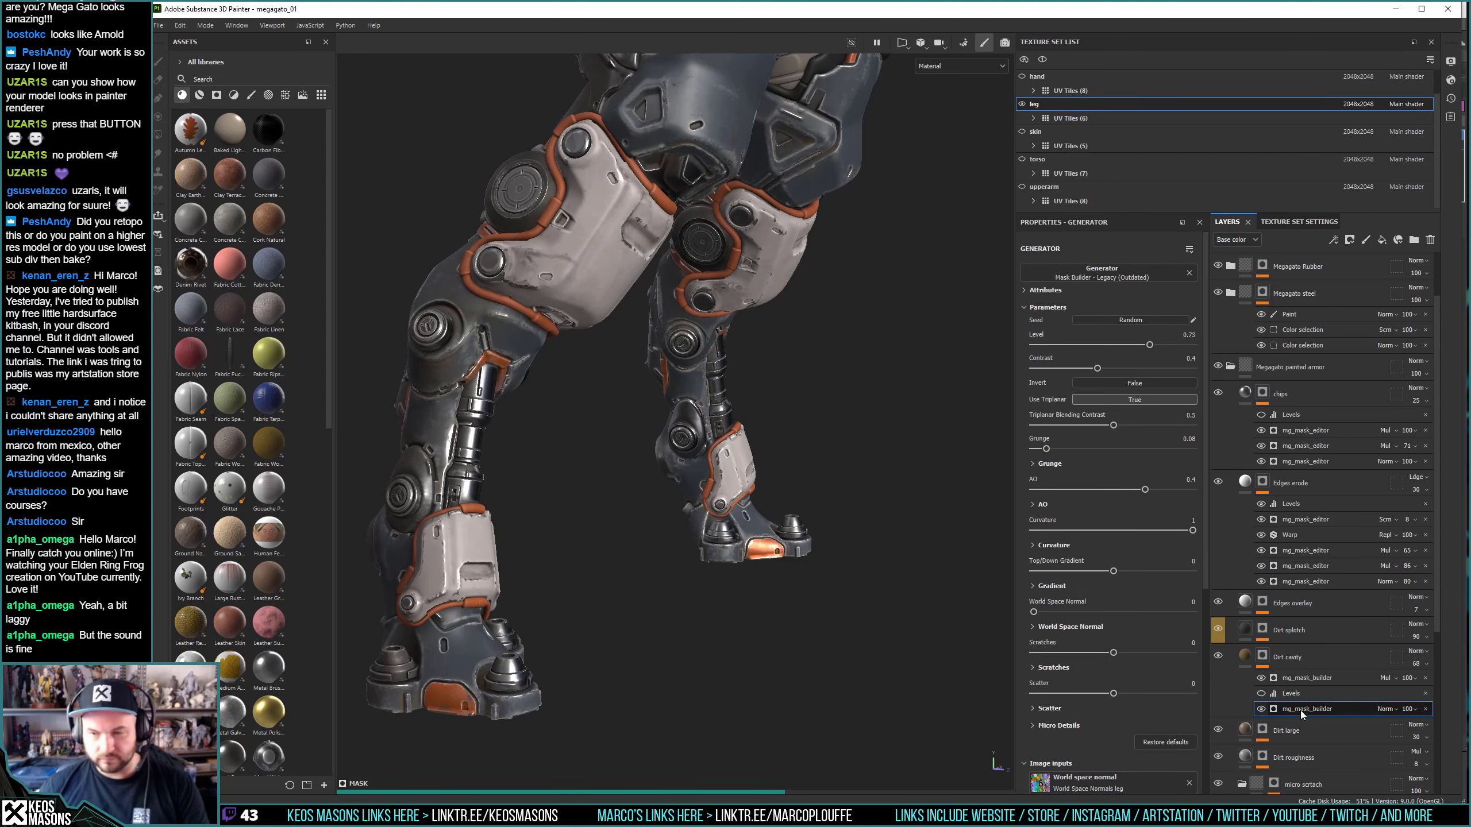
pyautogui.keyDown('alt'); pyautogui.click(1262, 658); pyautogui.keyUp('alt')
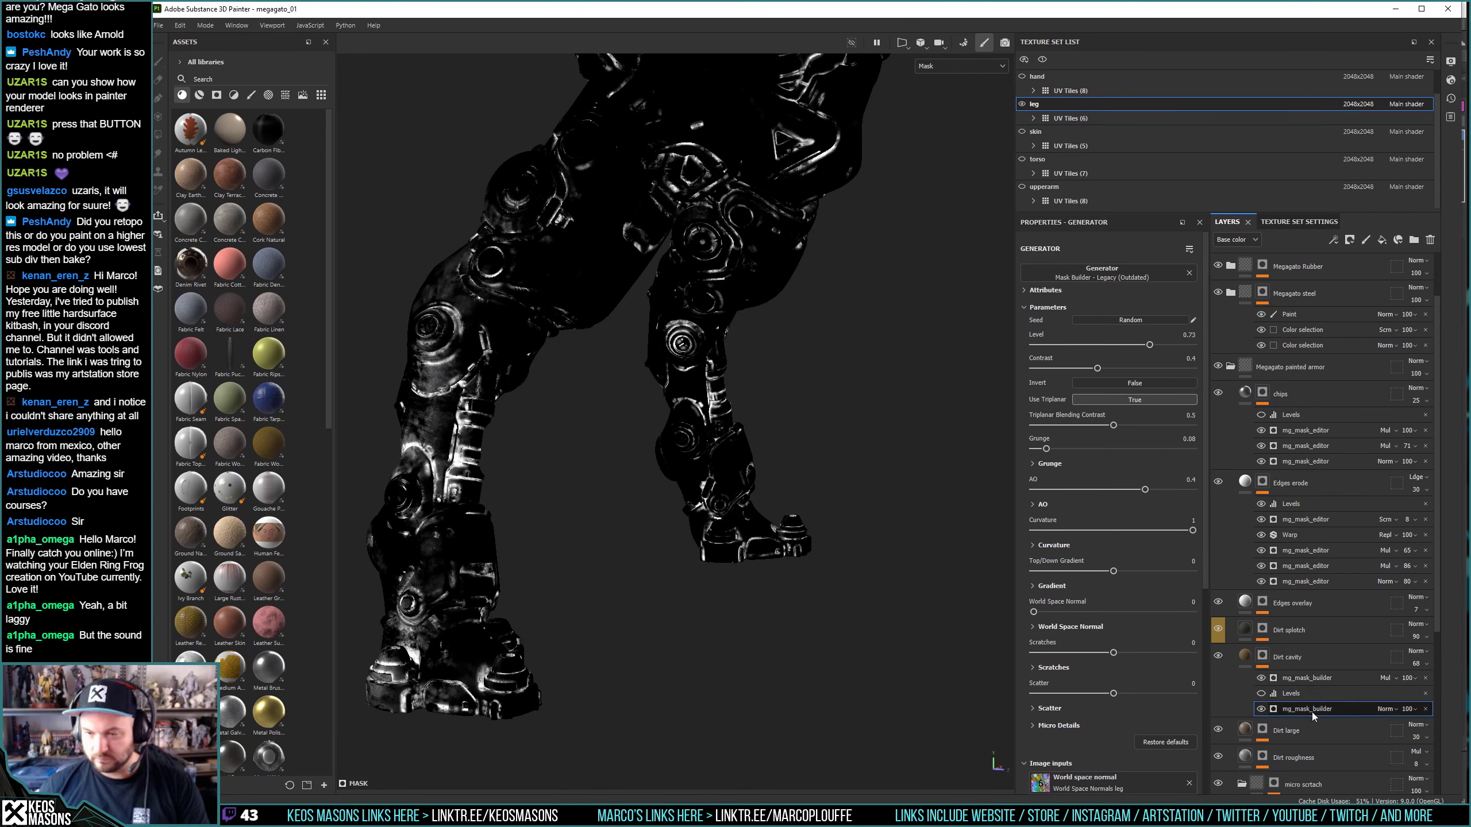
pyautogui.click(1054, 545)
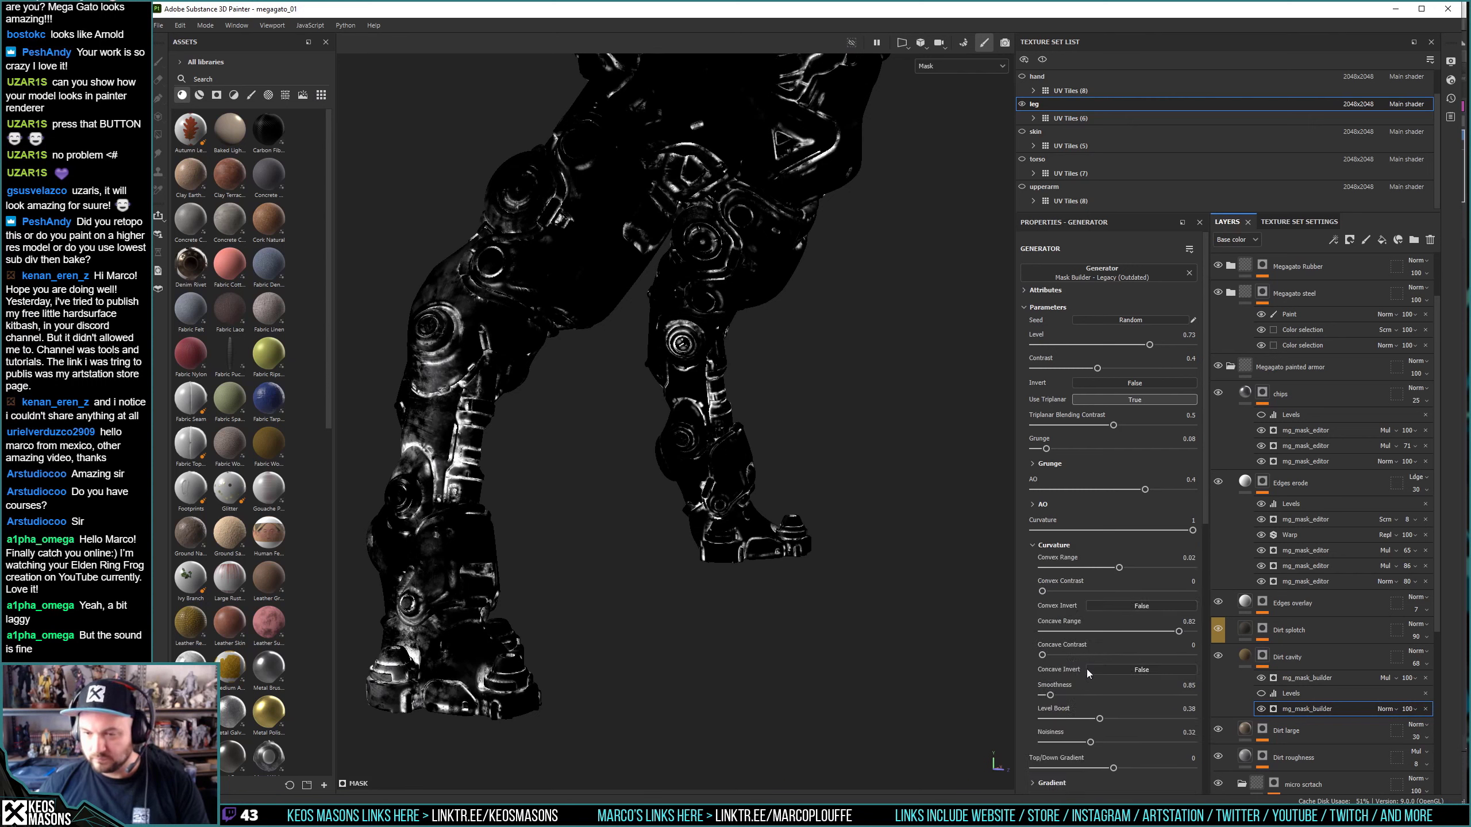
pyautogui.moveTo(1181, 635); pyautogui.dragTo(1192, 632)
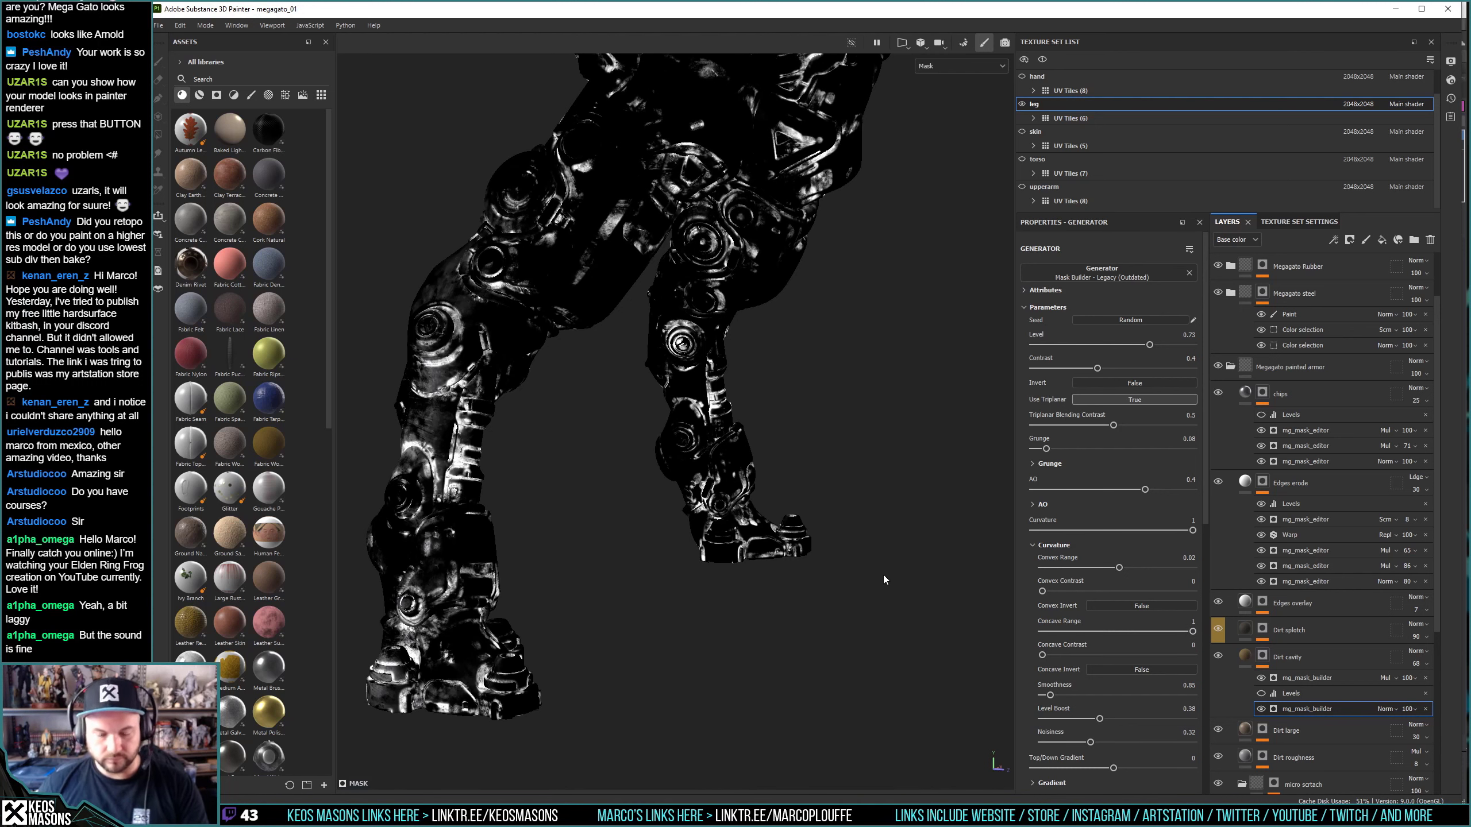
pyautogui.press('m')
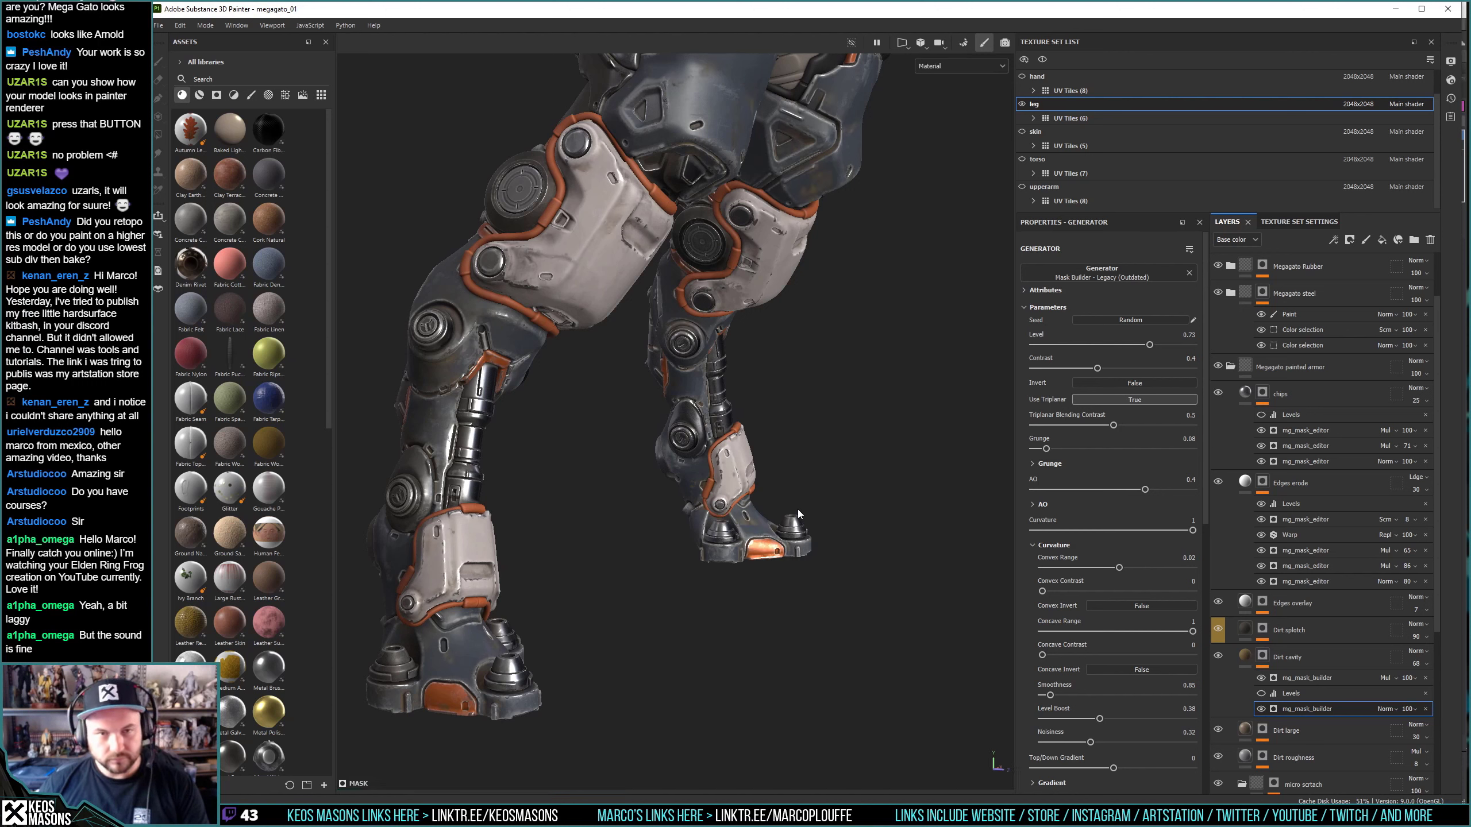
pyautogui.keyDown('alt'); pyautogui.click(1266, 661); pyautogui.keyUp('alt')
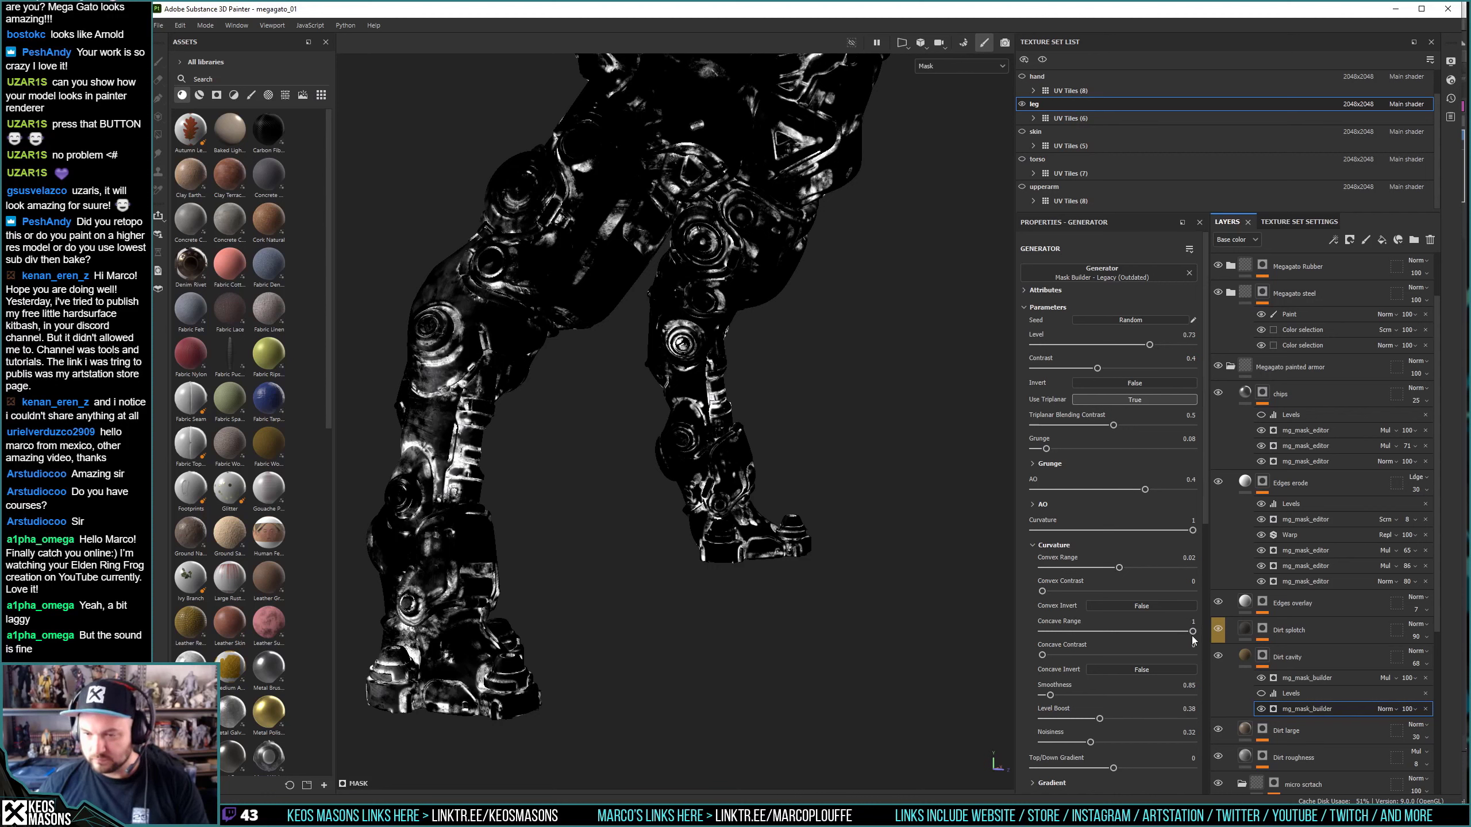
pyautogui.moveTo(1192, 630); pyautogui.dragTo(1185, 631)
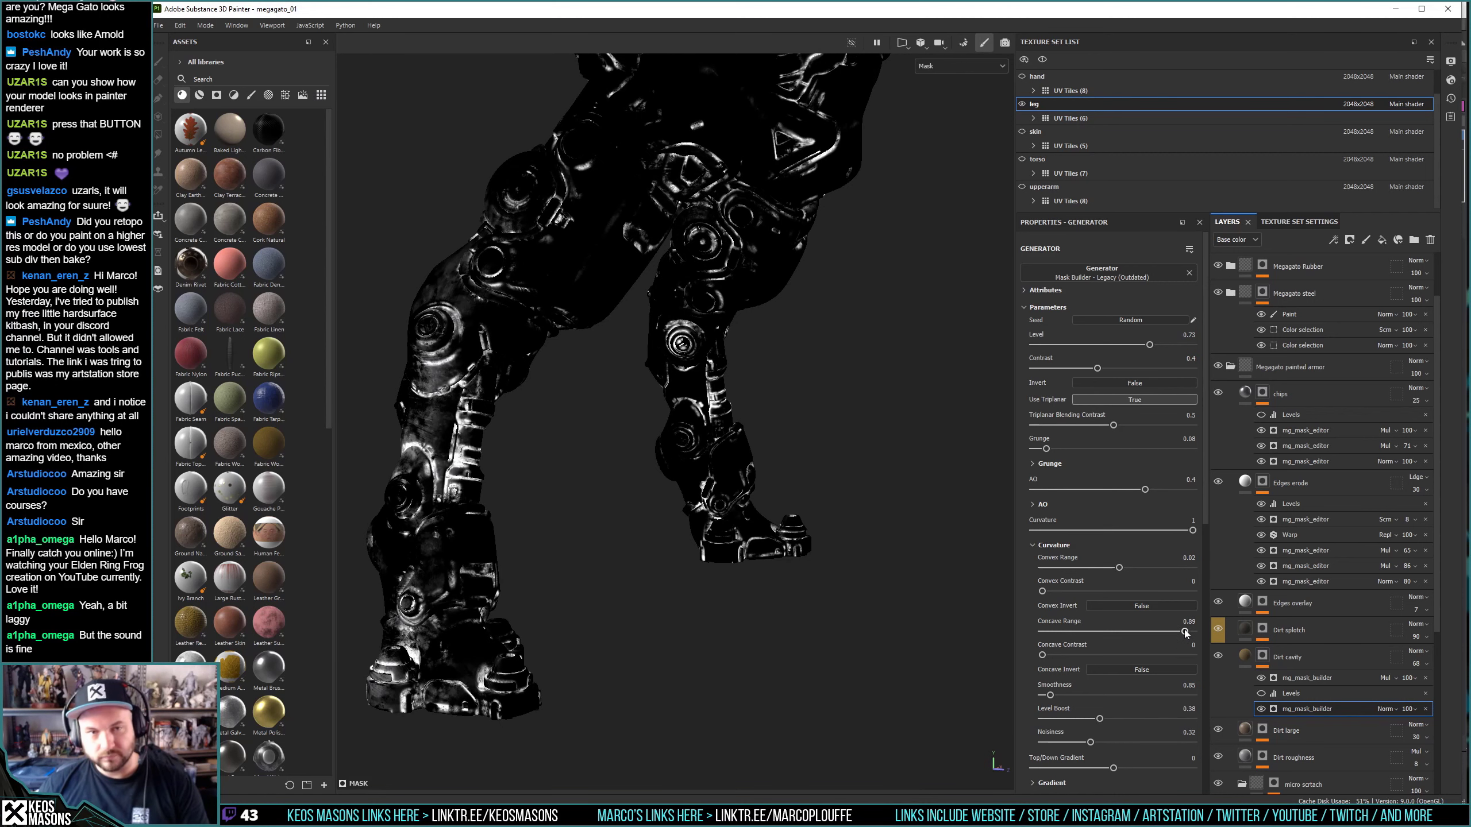
pyautogui.press('m')
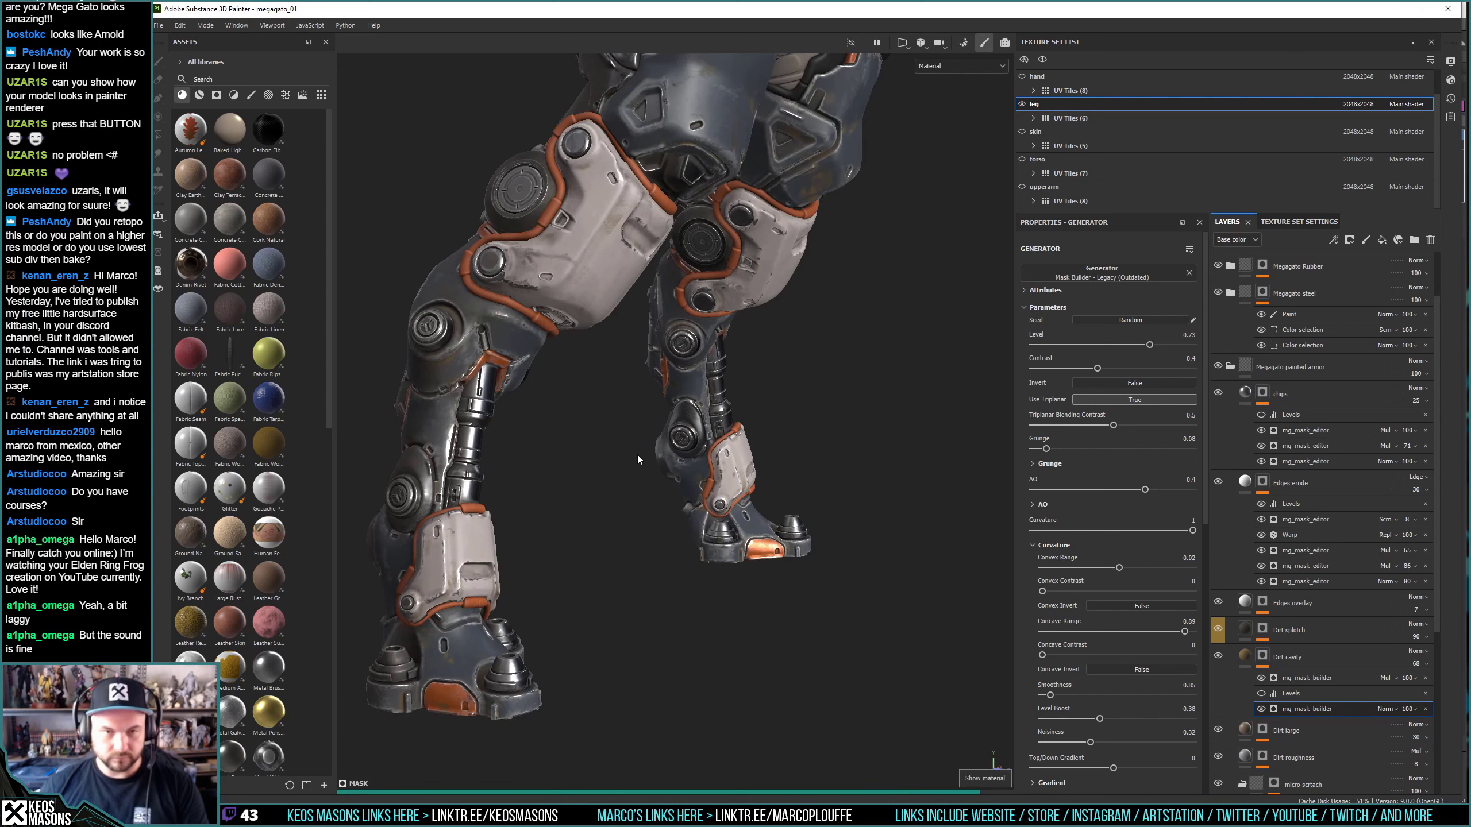
pyautogui.moveTo(657, 504)
pyautogui.keyDown('alt'); pyautogui.mouseDown()
pyautogui.moveTo(570, 510)
pyautogui.moveTo(660, 543)
pyautogui.mouseUp(); pyautogui.keyUp('alt')
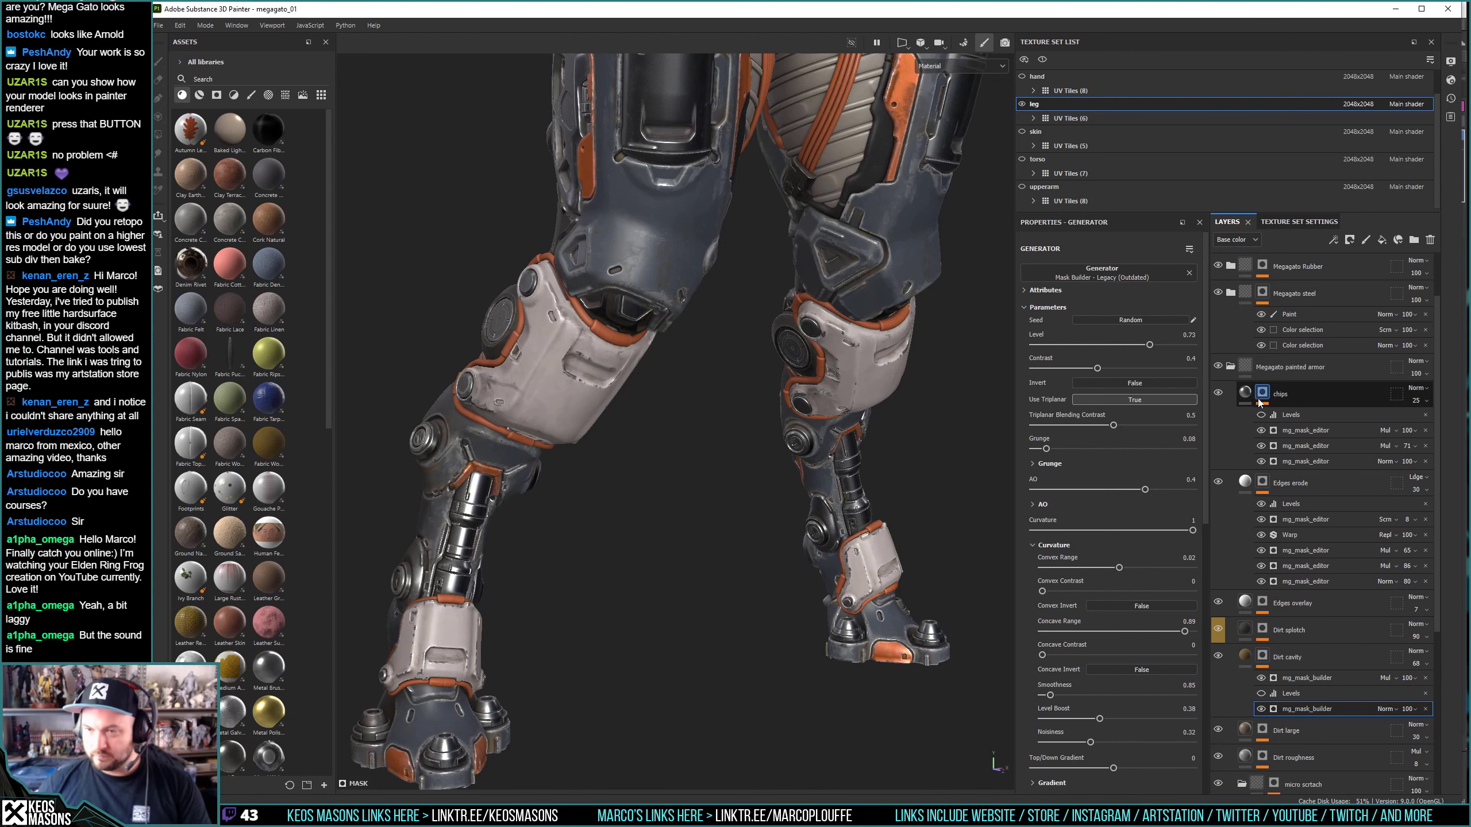
# Compare the chips mask with its first mask editor toggled, then set that editor's opacity to 60.
pyautogui.keyDown('alt'); pyautogui.click(1265, 451); pyautogui.keyUp('alt')
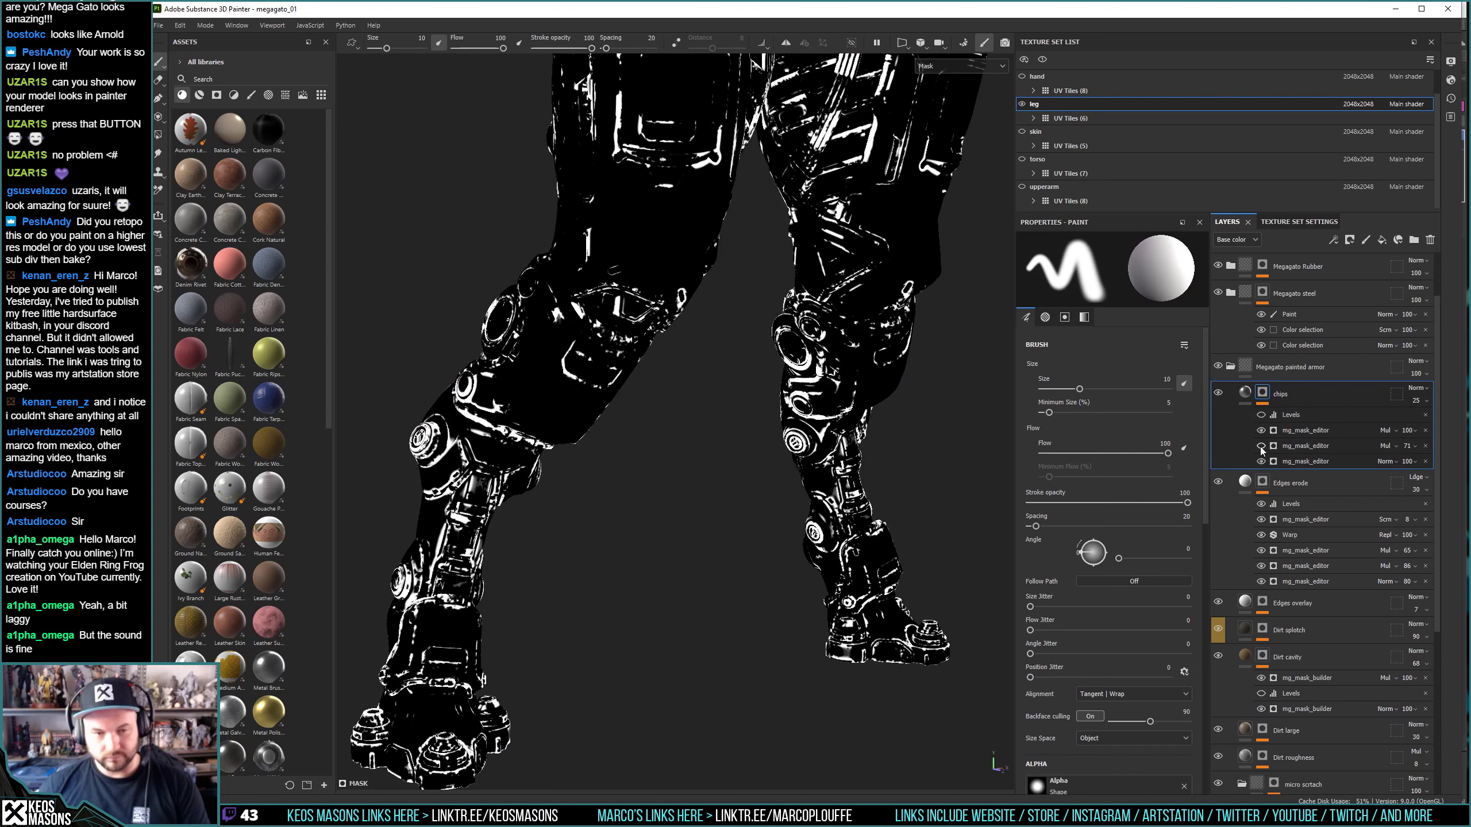
pyautogui.click(1260, 429)
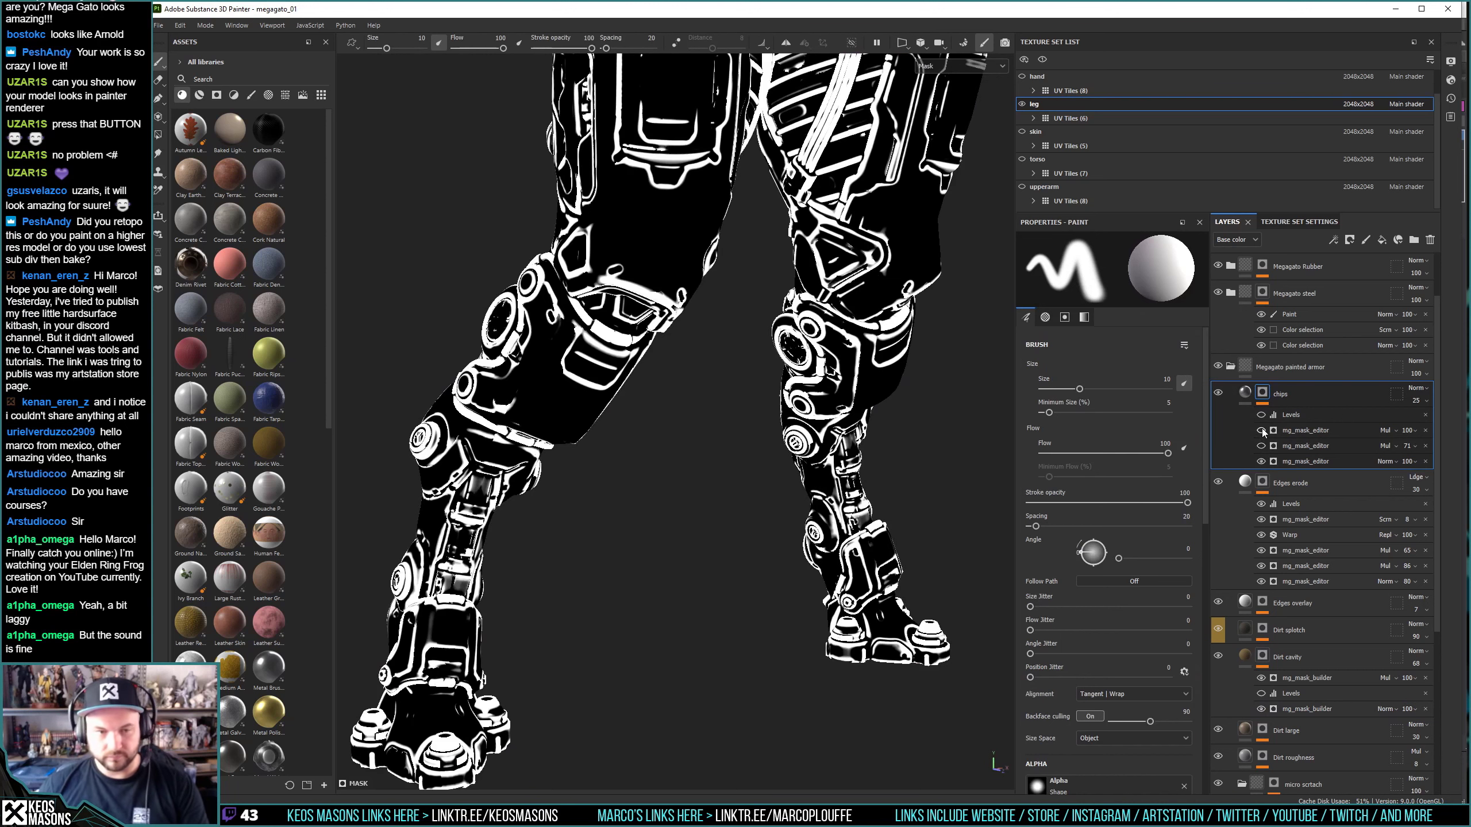
pyautogui.click(1261, 430)
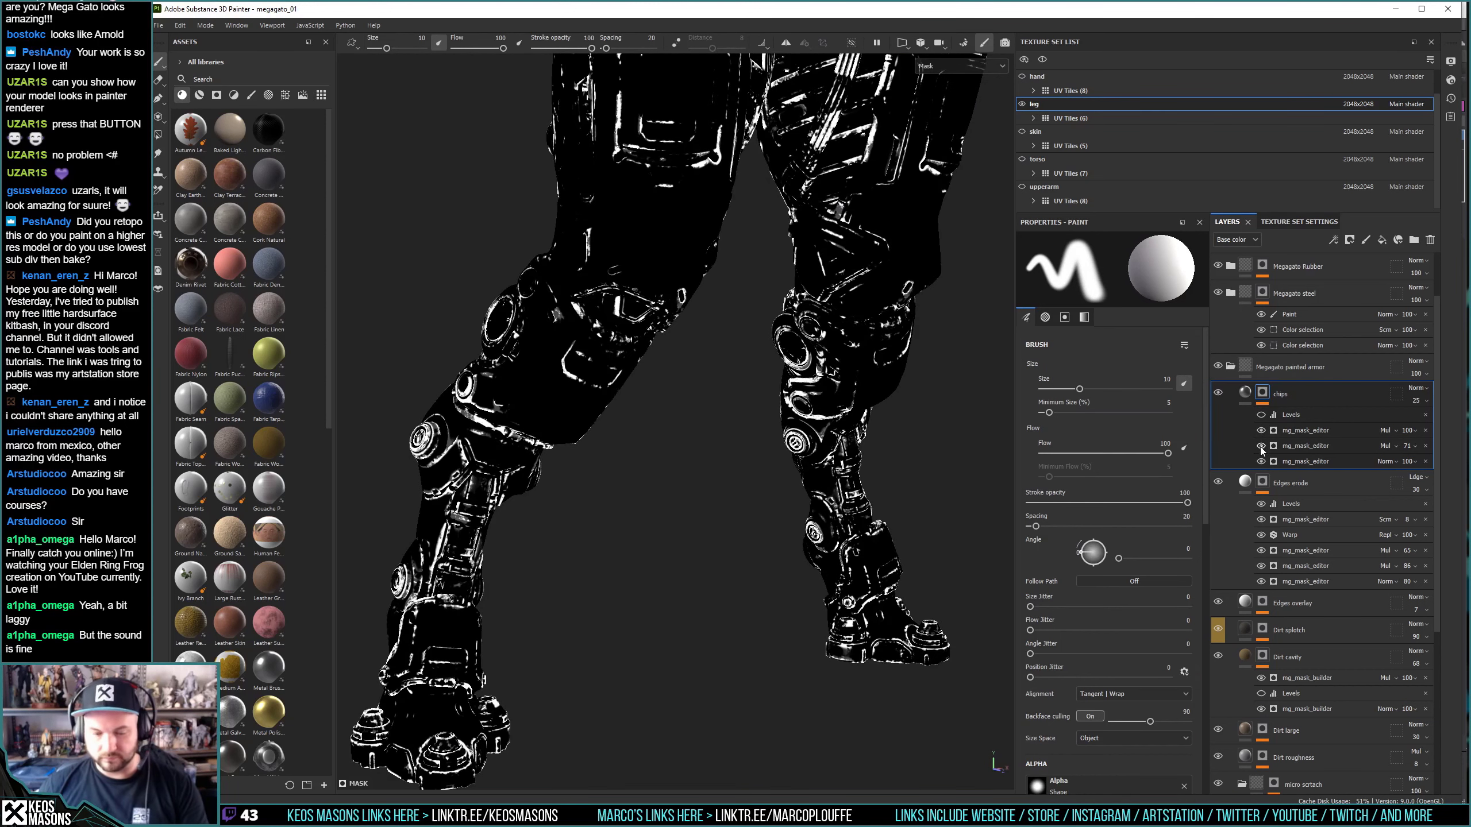
pyautogui.press('m')
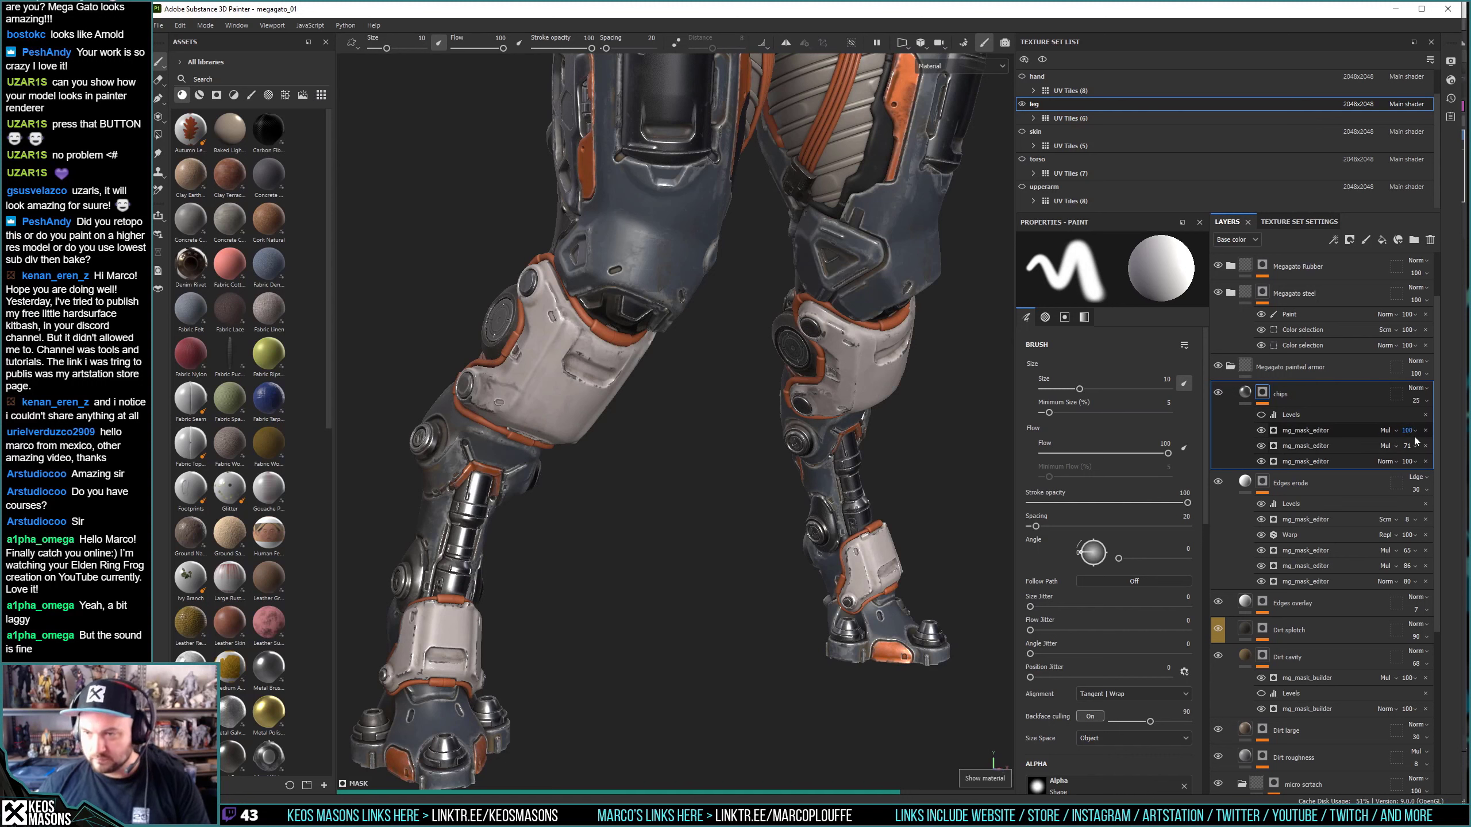
pyautogui.write('60')
pyautogui.press('Return')
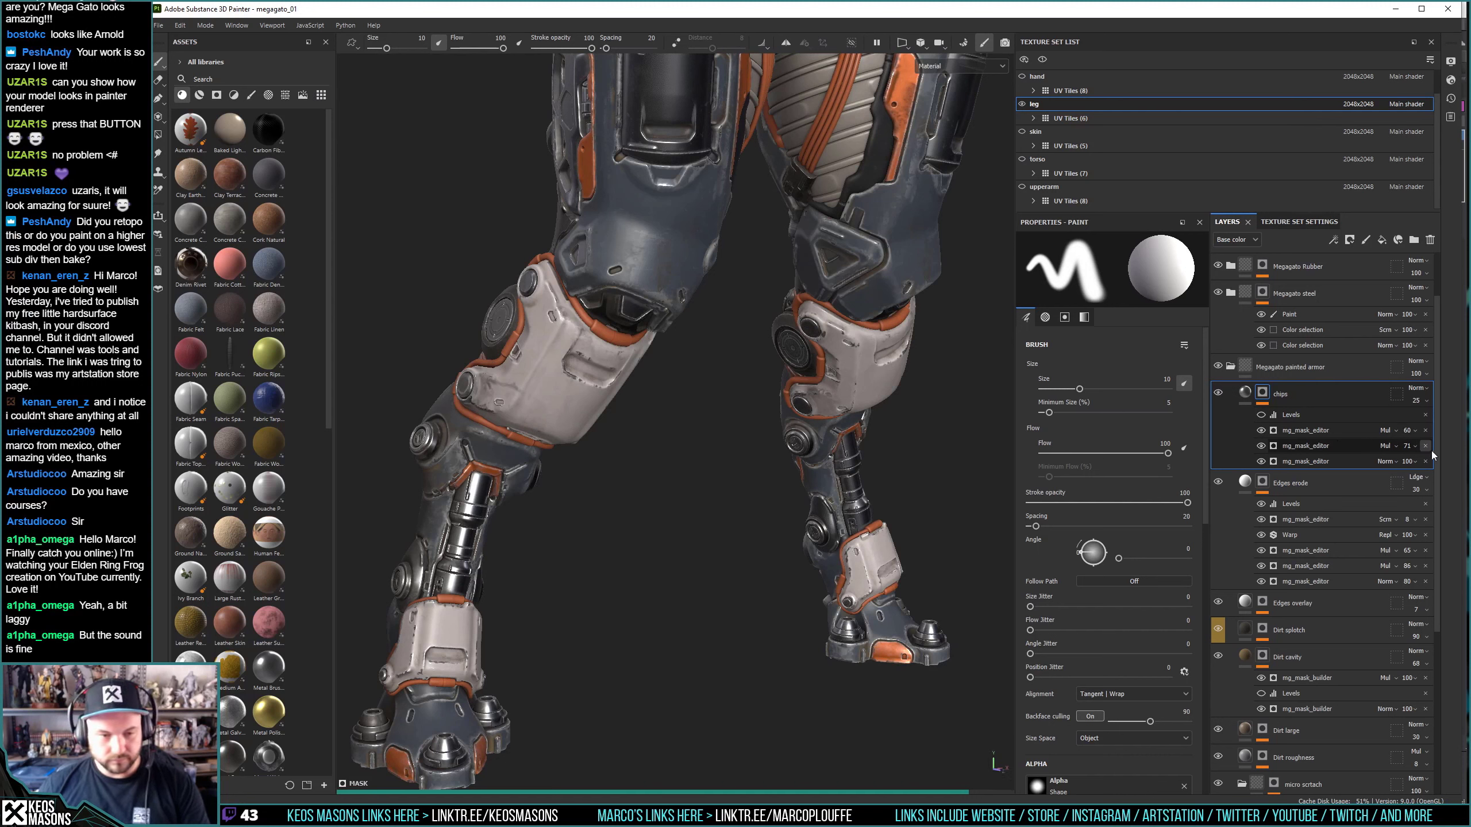
# Set the chips mask editors' opacities to 25 for the second and 32 for the first.
pyautogui.click(1414, 435)
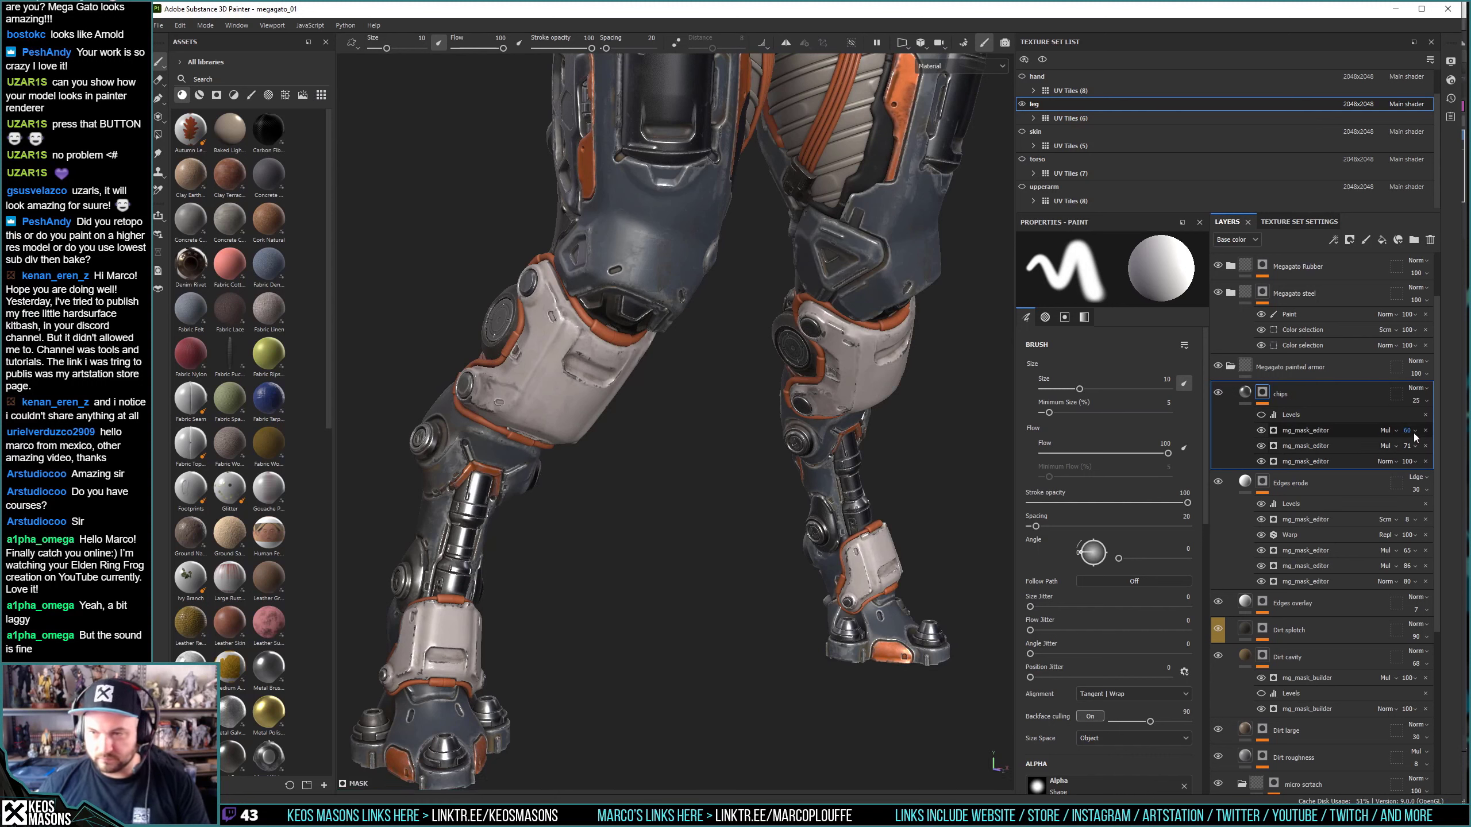
pyautogui.press('Tab')
pyautogui.write('25')
pyautogui.click(1416, 465)
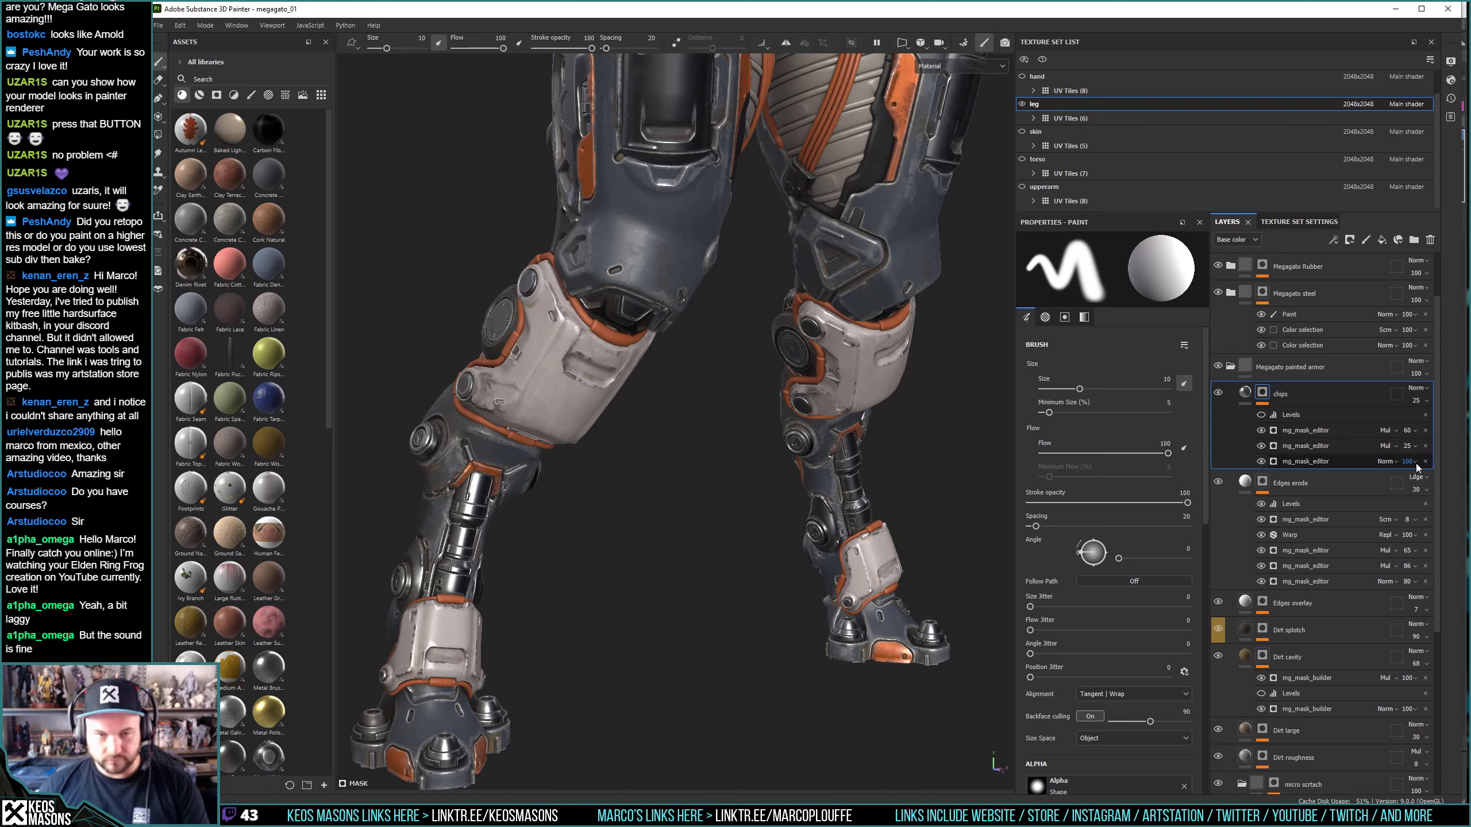
pyautogui.hotkey('shift', 'Tab')
pyautogui.hotkey('shift', 'Tab')
pyautogui.write('32')
pyautogui.press('Return')
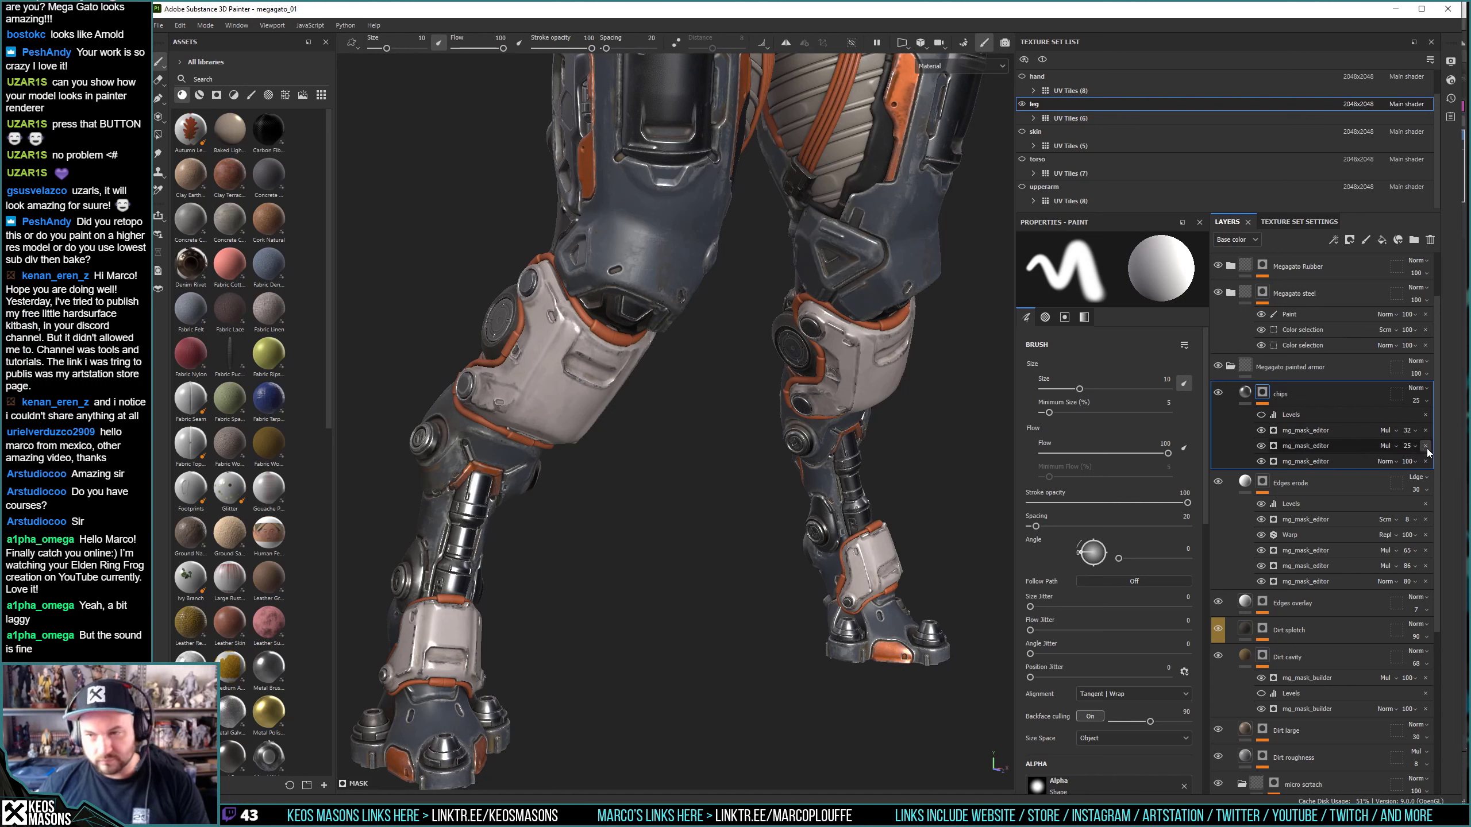
# Slide the chips mask editors' opacities to 68 for the first and 62 for the second.
pyautogui.click(1412, 446)
pyautogui.moveTo(1416, 451); pyautogui.dragTo(1436, 455)
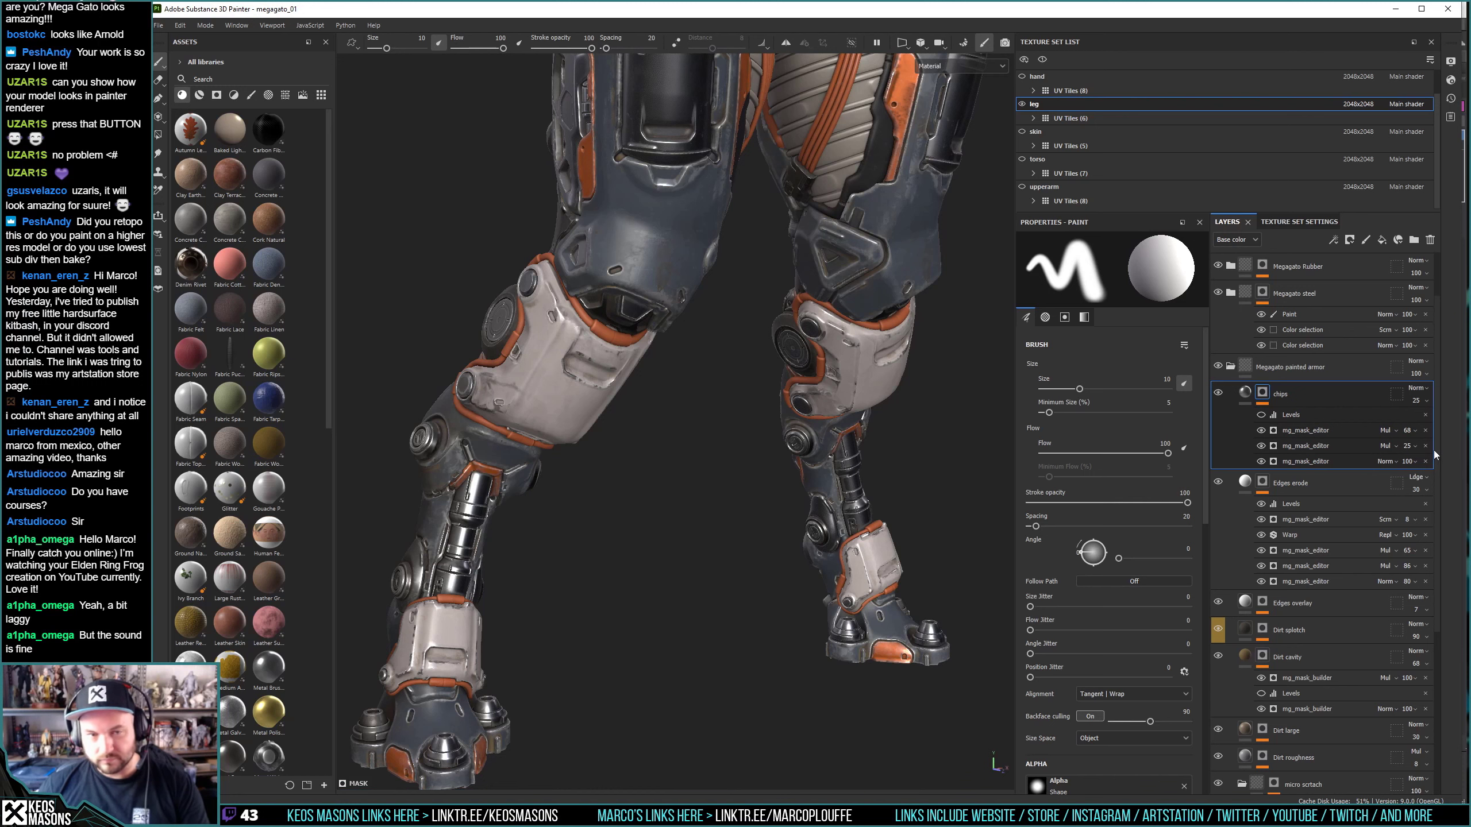
pyautogui.scroll(1, 1433, 450)
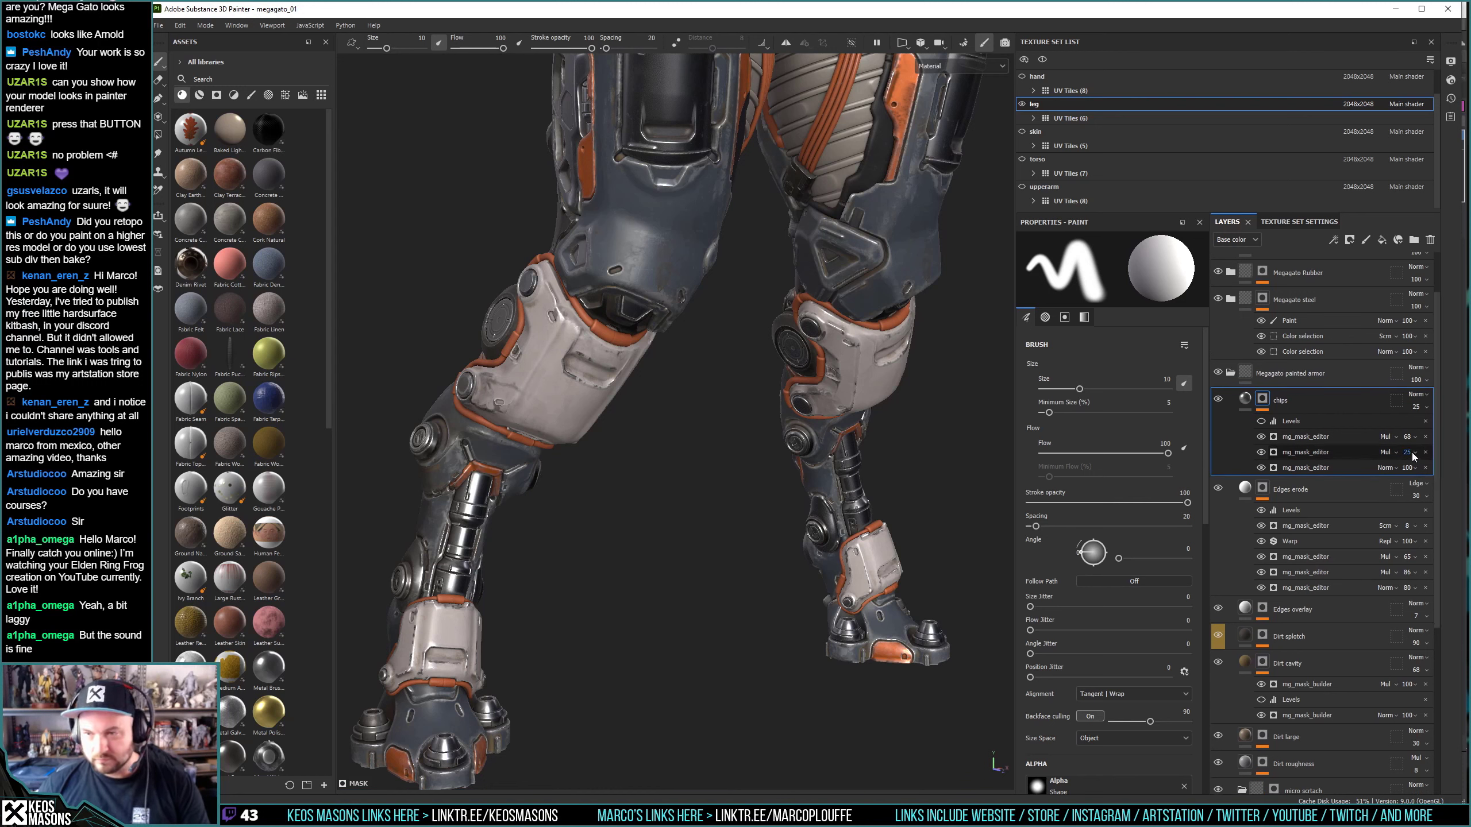
pyautogui.moveTo(1427, 470); pyautogui.dragTo(1424, 477)
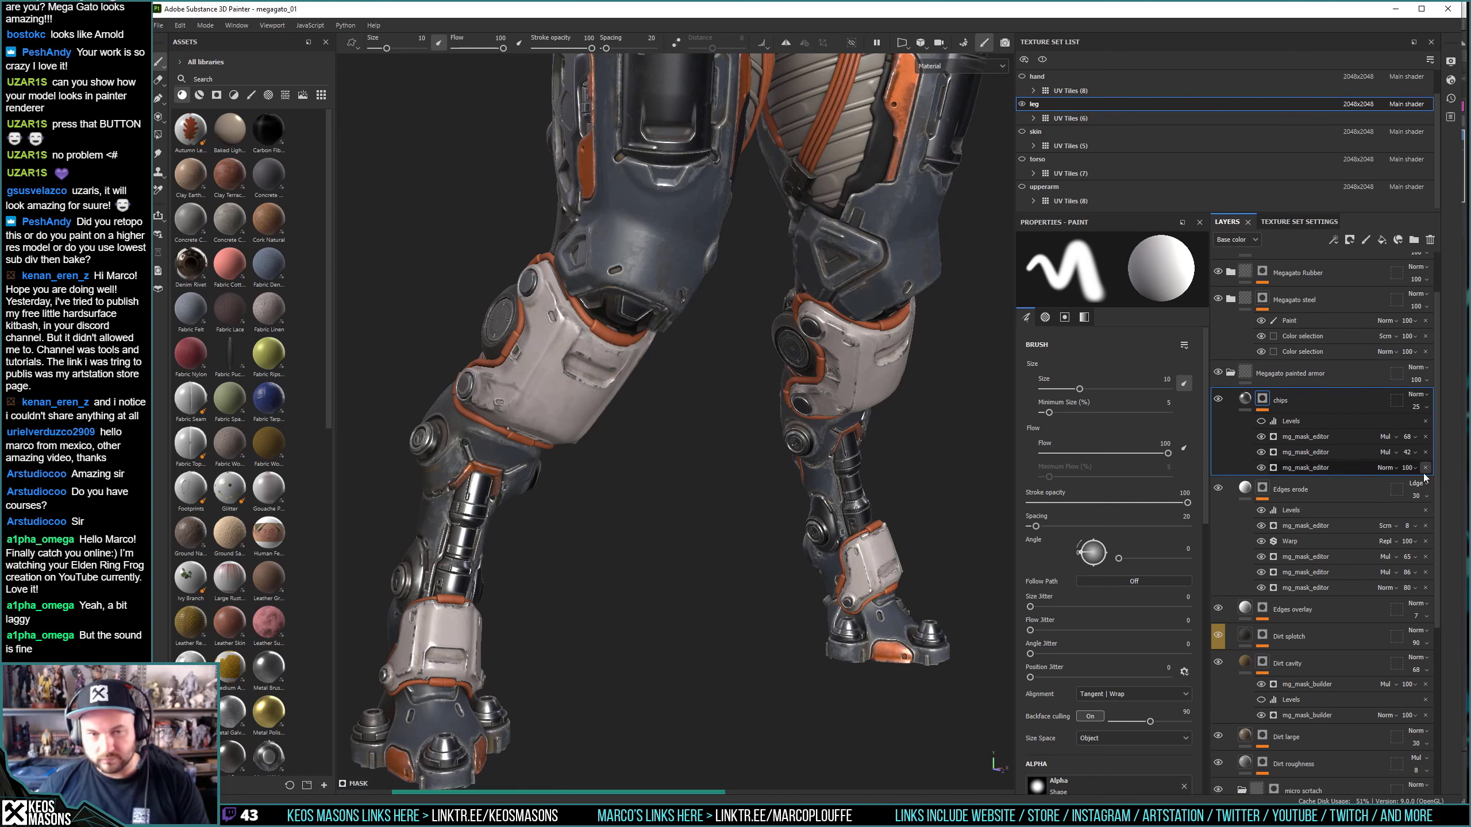
pyautogui.click(1413, 453)
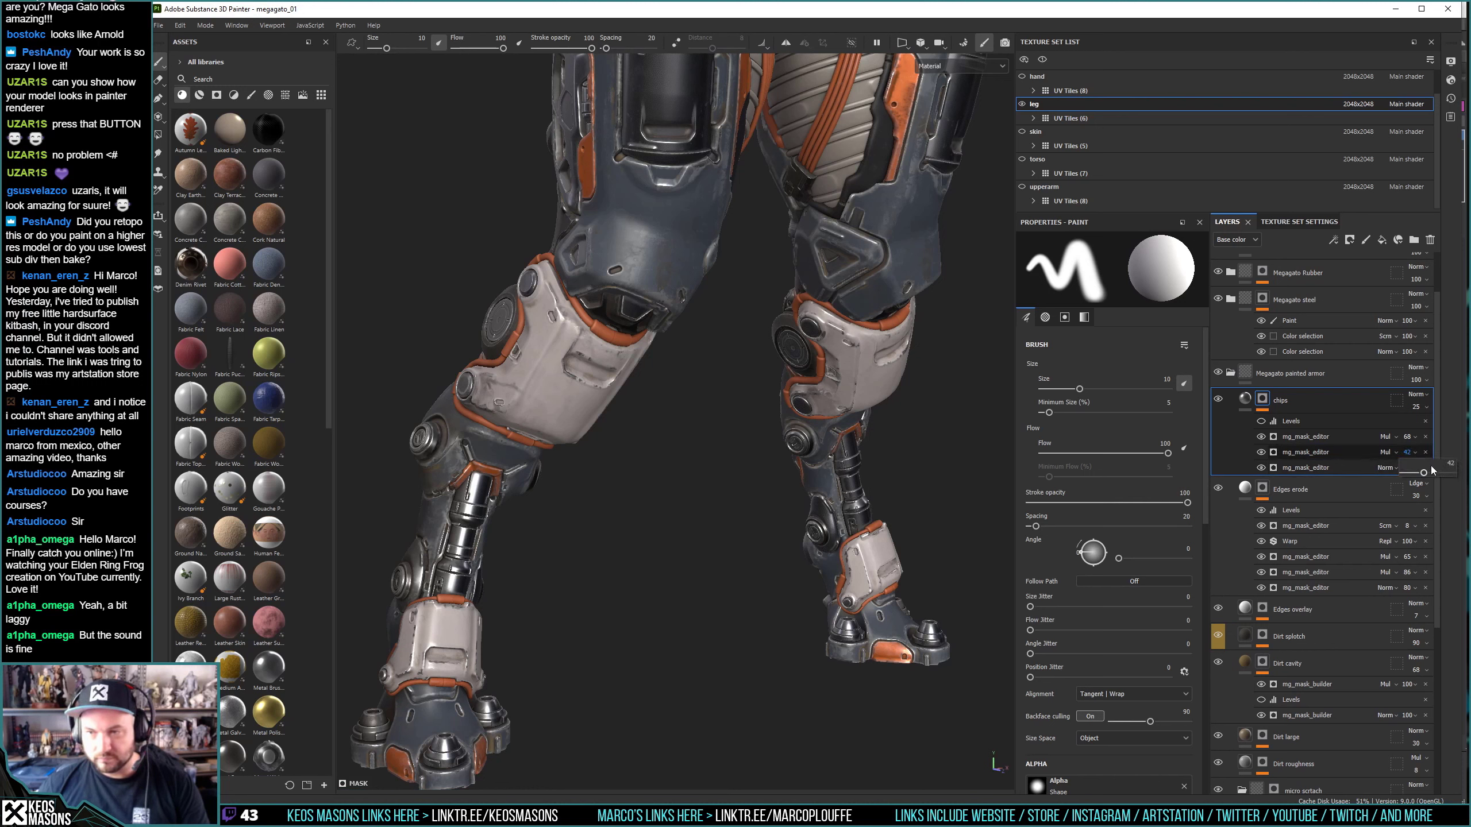
pyautogui.moveTo(1422, 472); pyautogui.dragTo(1436, 476)
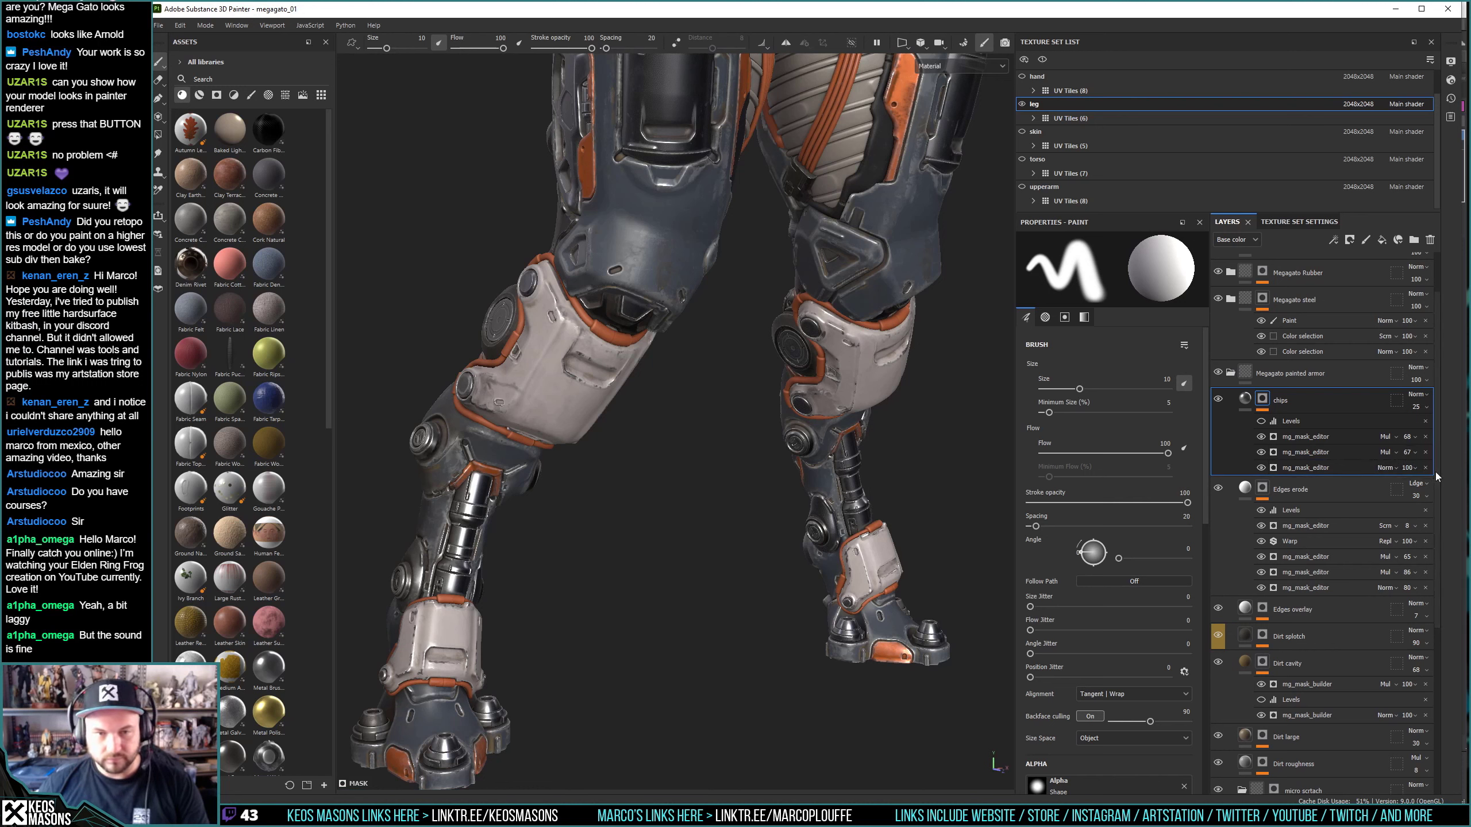
pyautogui.click(1413, 452)
pyautogui.moveTo(1430, 474); pyautogui.dragTo(1433, 476)
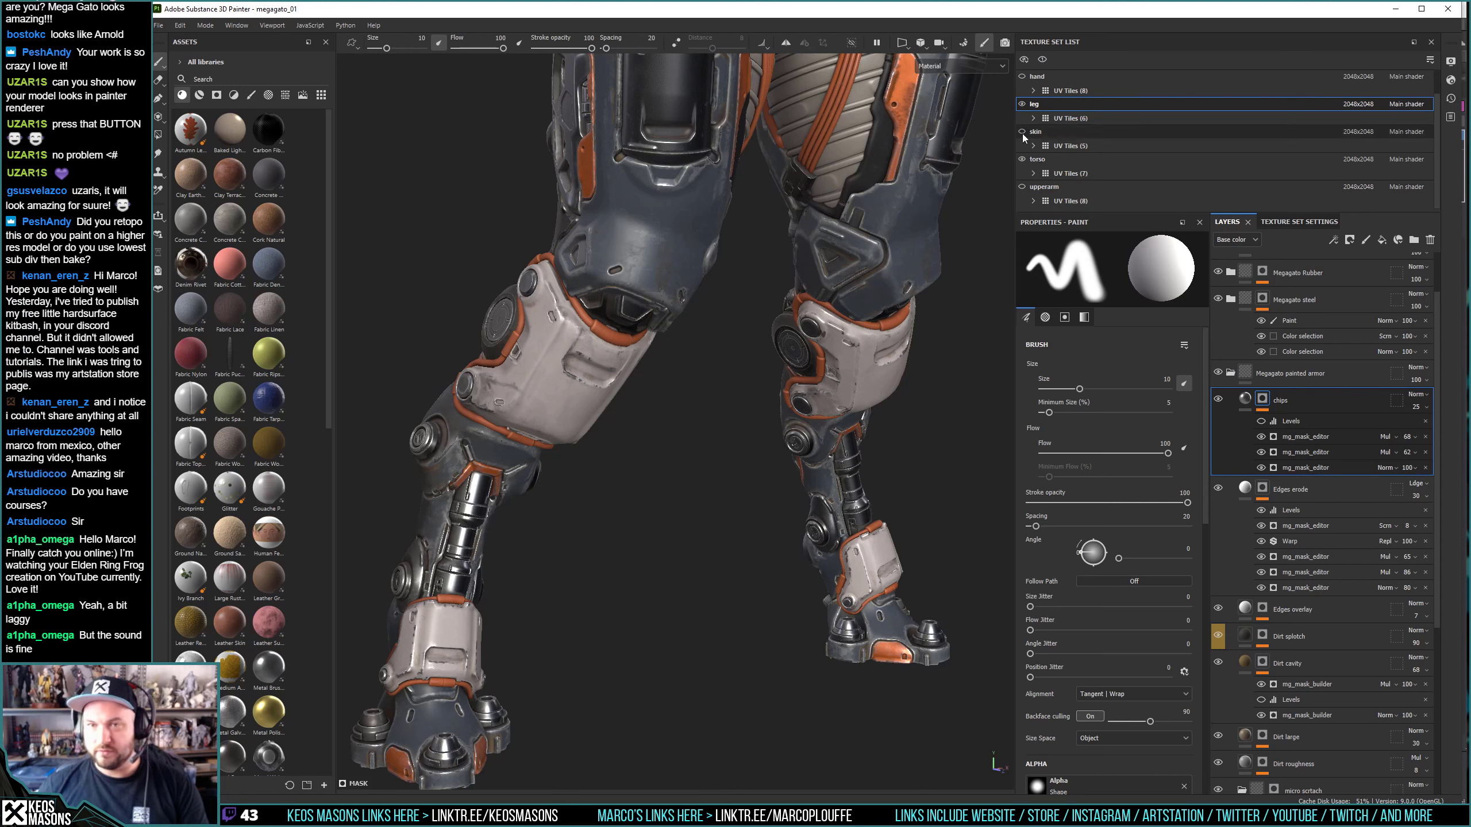
# Make the torso texture set active and pan and orbit the torso armor into view.
pyautogui.click(1022, 105)
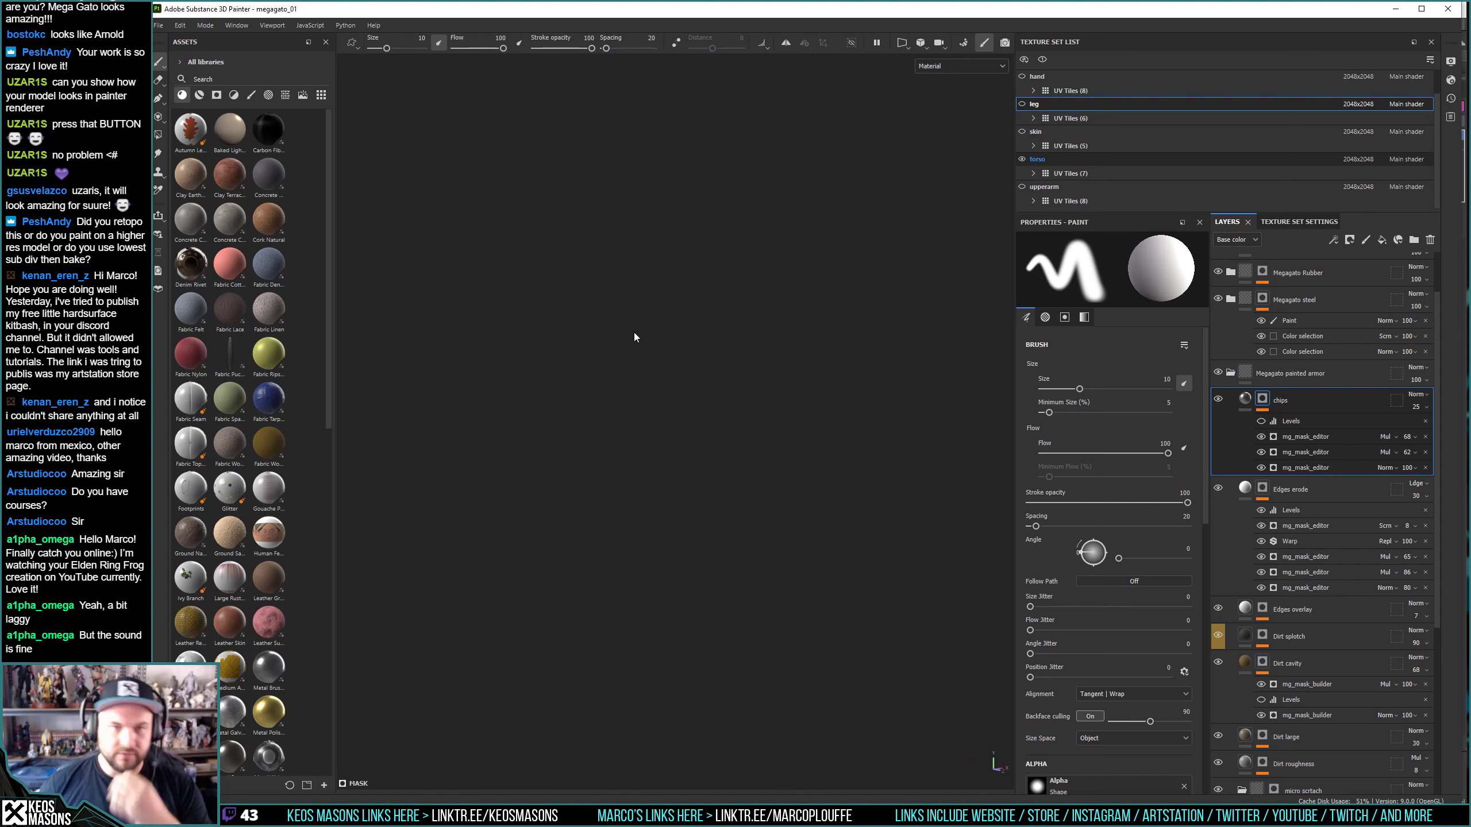
pyautogui.moveTo(637, 340)
pyautogui.mouseDown(button='middle')
pyautogui.moveTo(693, 352)
pyautogui.moveTo(634, 691)
pyautogui.mouseUp(button='middle')
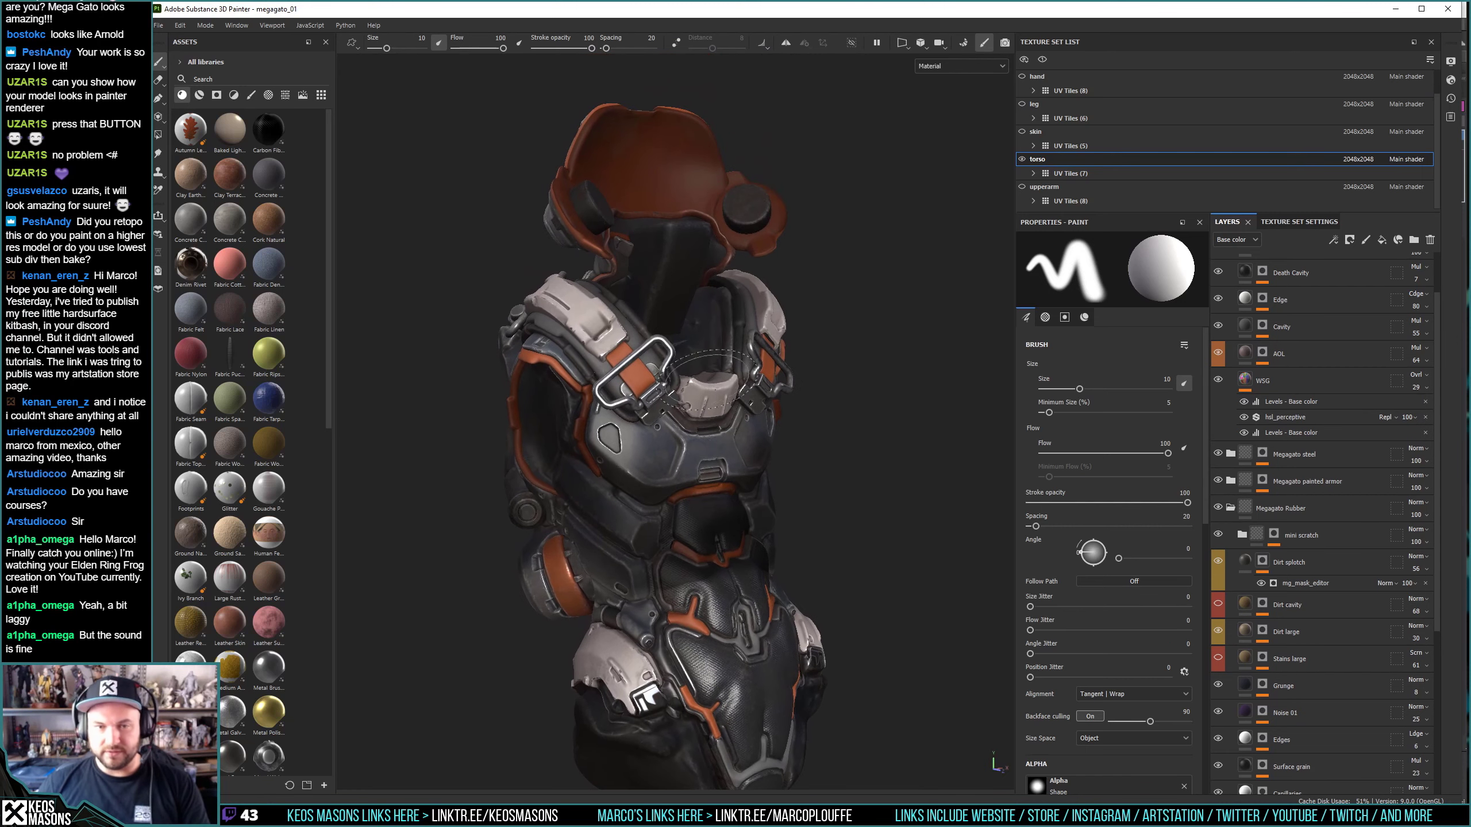
pyautogui.moveTo(738, 443)
pyautogui.keyDown('alt'); pyautogui.mouseDown()
pyautogui.moveTo(686, 375)
pyautogui.moveTo(756, 466)
pyautogui.moveTo(863, 422)
pyautogui.mouseUp(); pyautogui.keyUp('alt')
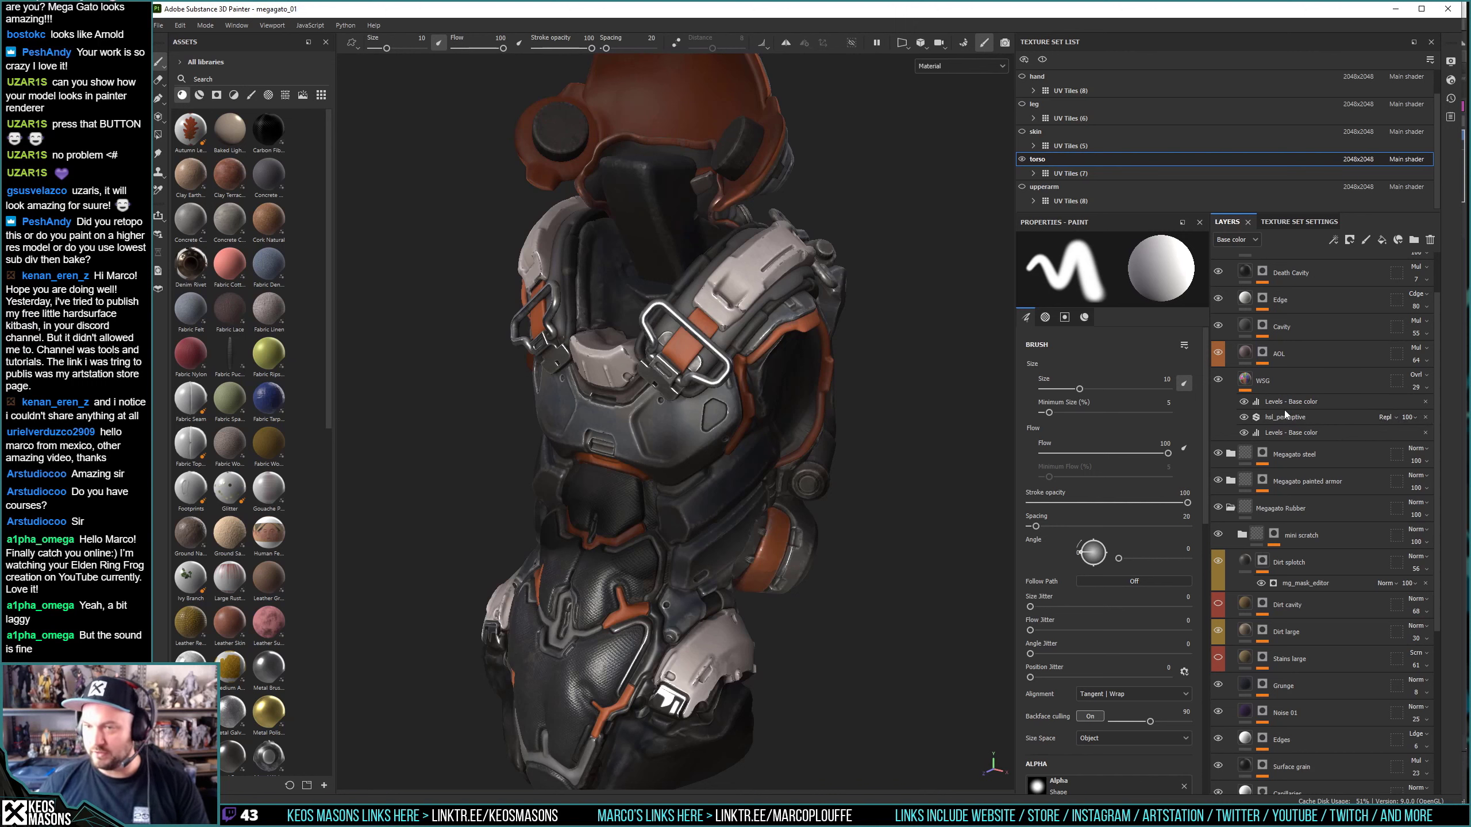
pyautogui.scroll(-5, 1302, 486)
pyautogui.scroll(3, 1319, 481)
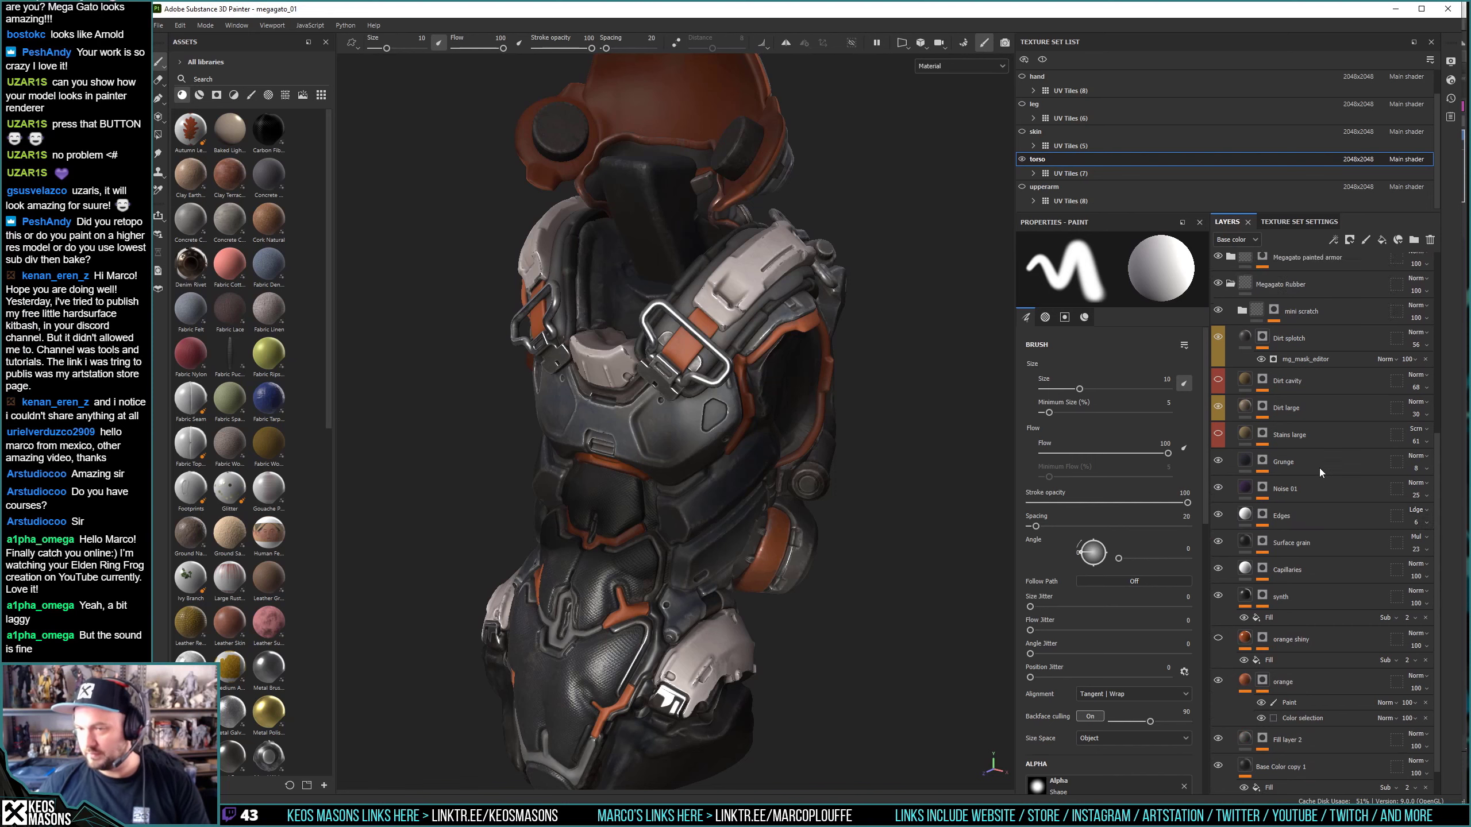
pyautogui.scroll(3, 1319, 468)
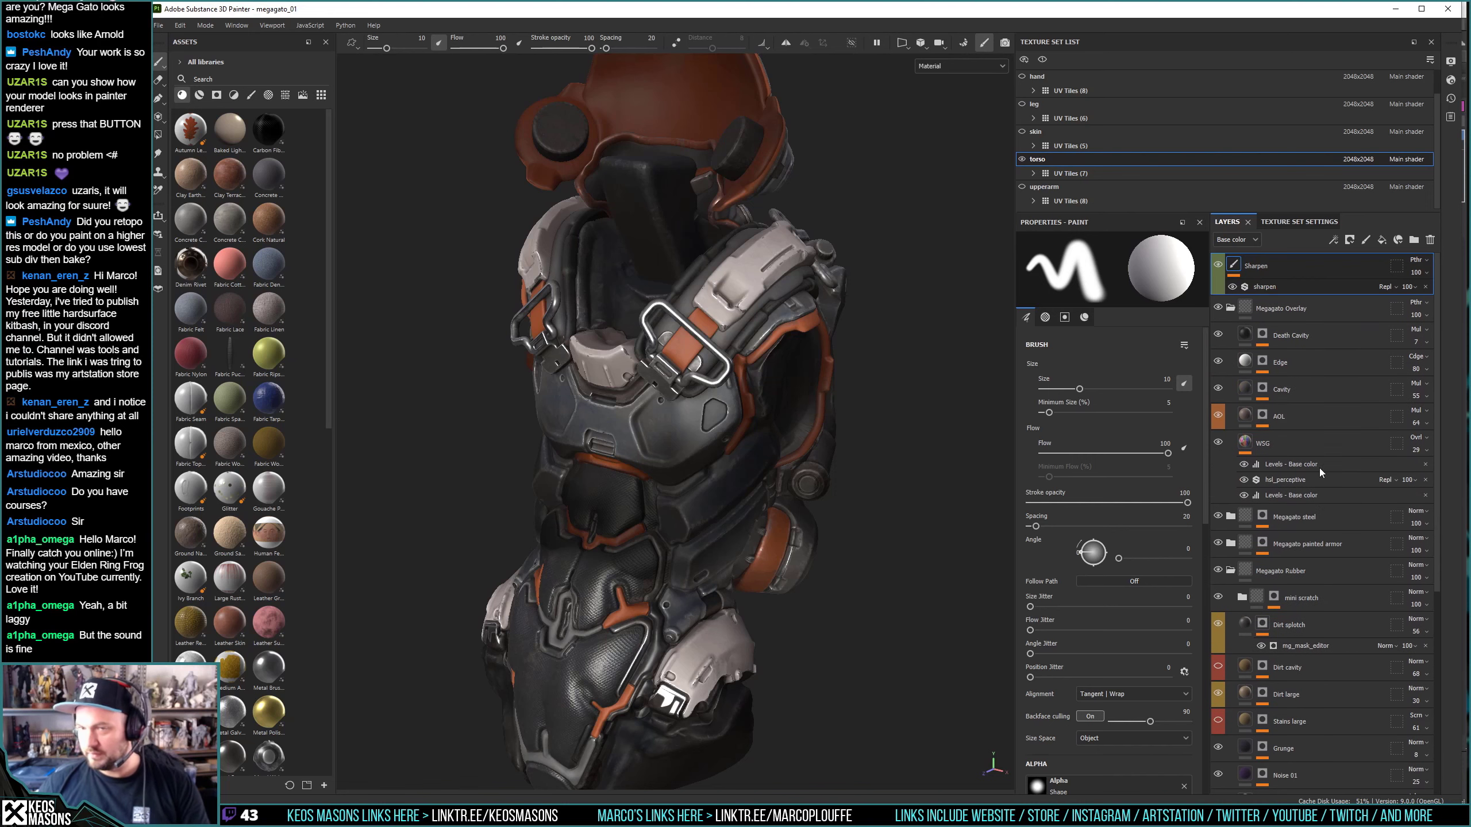
# Collapse the Megagato Overlay and Rubber folders, set a straight front view, and check the reference render.
pyautogui.click(1230, 307)
pyautogui.click(1230, 388)
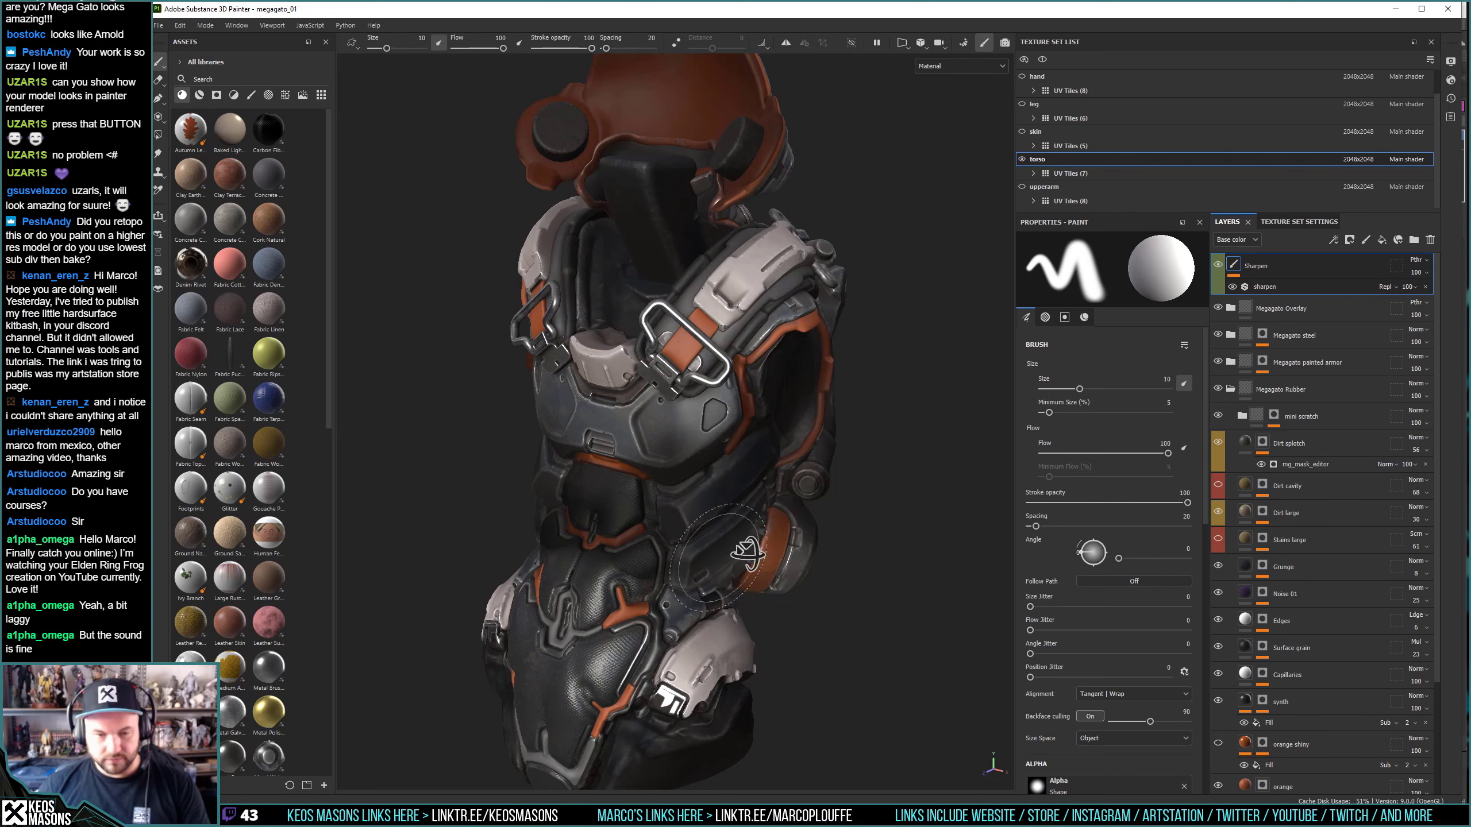
pyautogui.keyDown('alt'); pyautogui.moveTo(845, 409); pyautogui.dragTo(819, 472); pyautogui.keyUp('alt')
pyautogui.hotkey('alt', 'Tab')
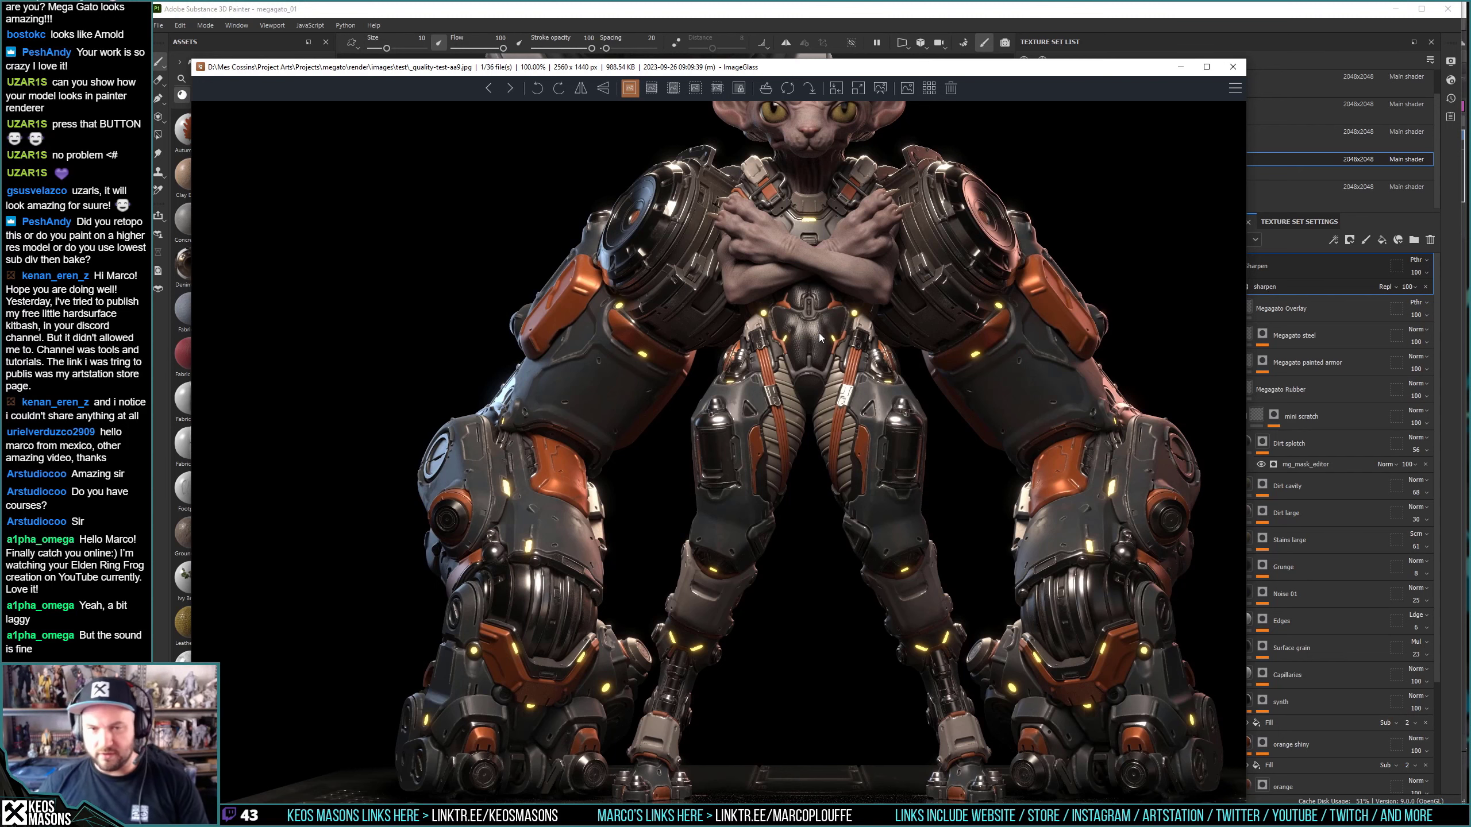
pyautogui.hotkey('alt', 'Tab')
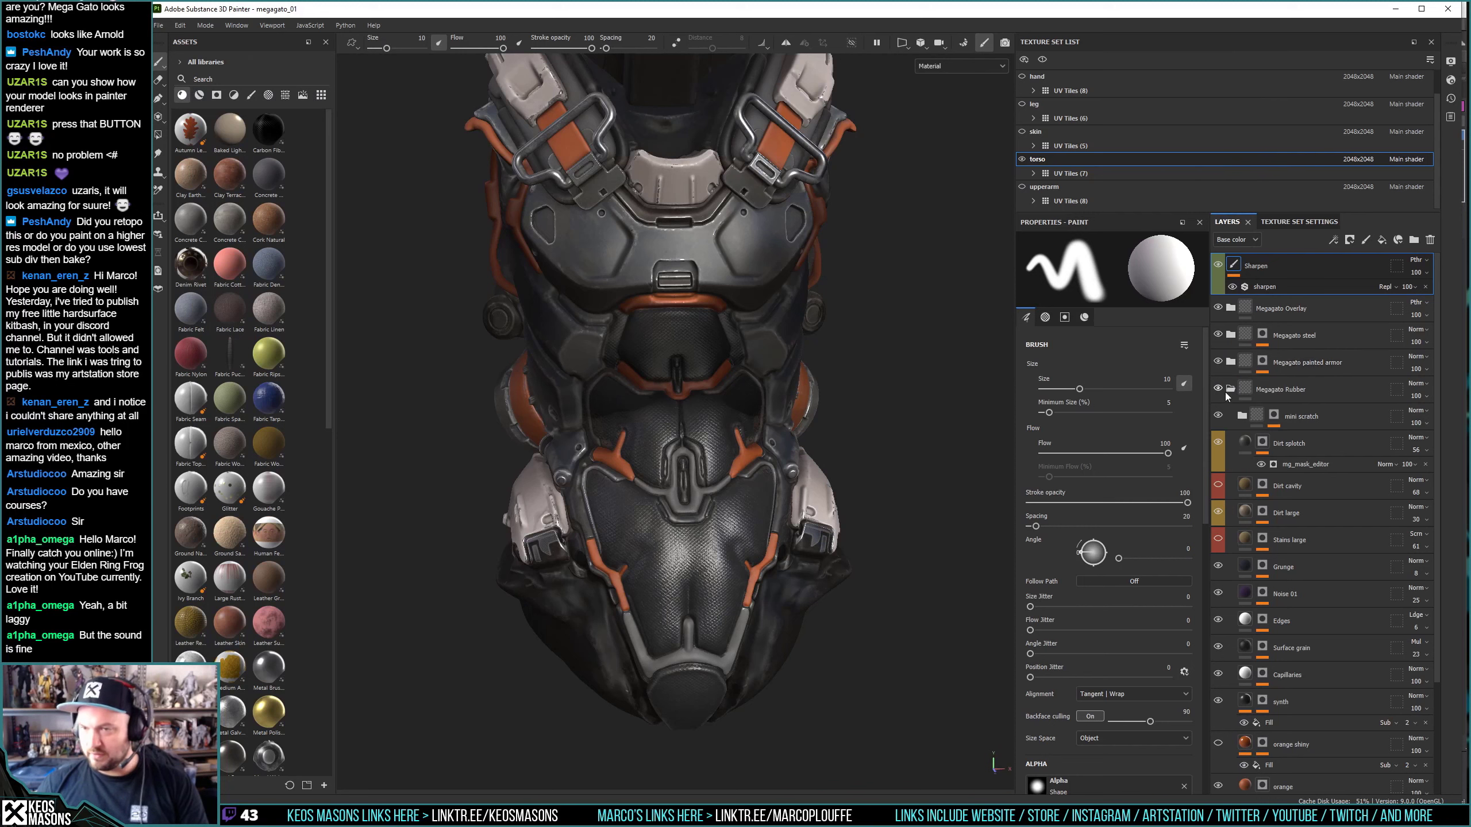
# Open the torso chips layer in Megagato painted armor and isolate its almost entirely black mask.
pyautogui.click(1231, 391)
pyautogui.click(1231, 391)
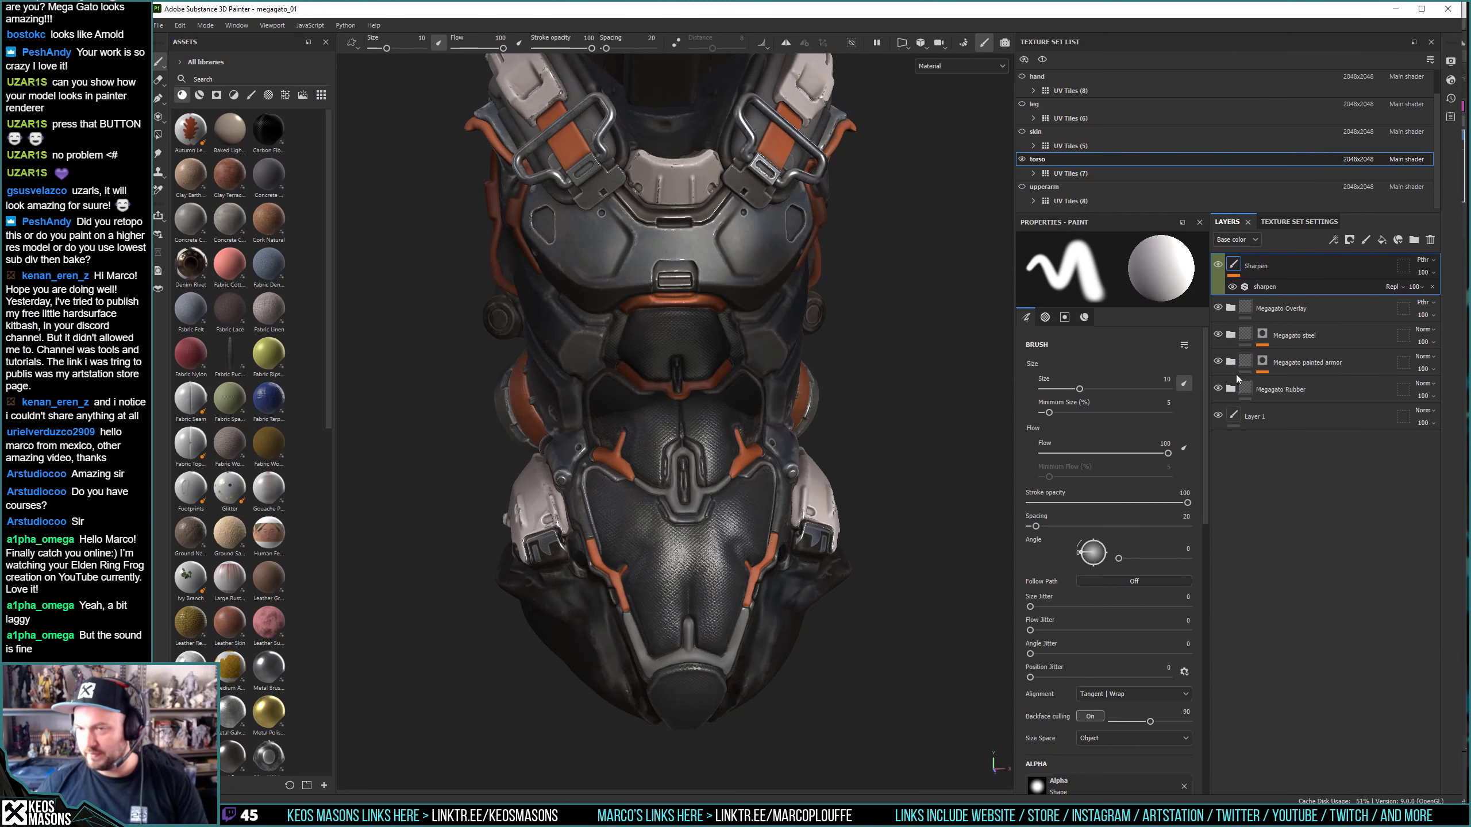
pyautogui.click(1231, 363)
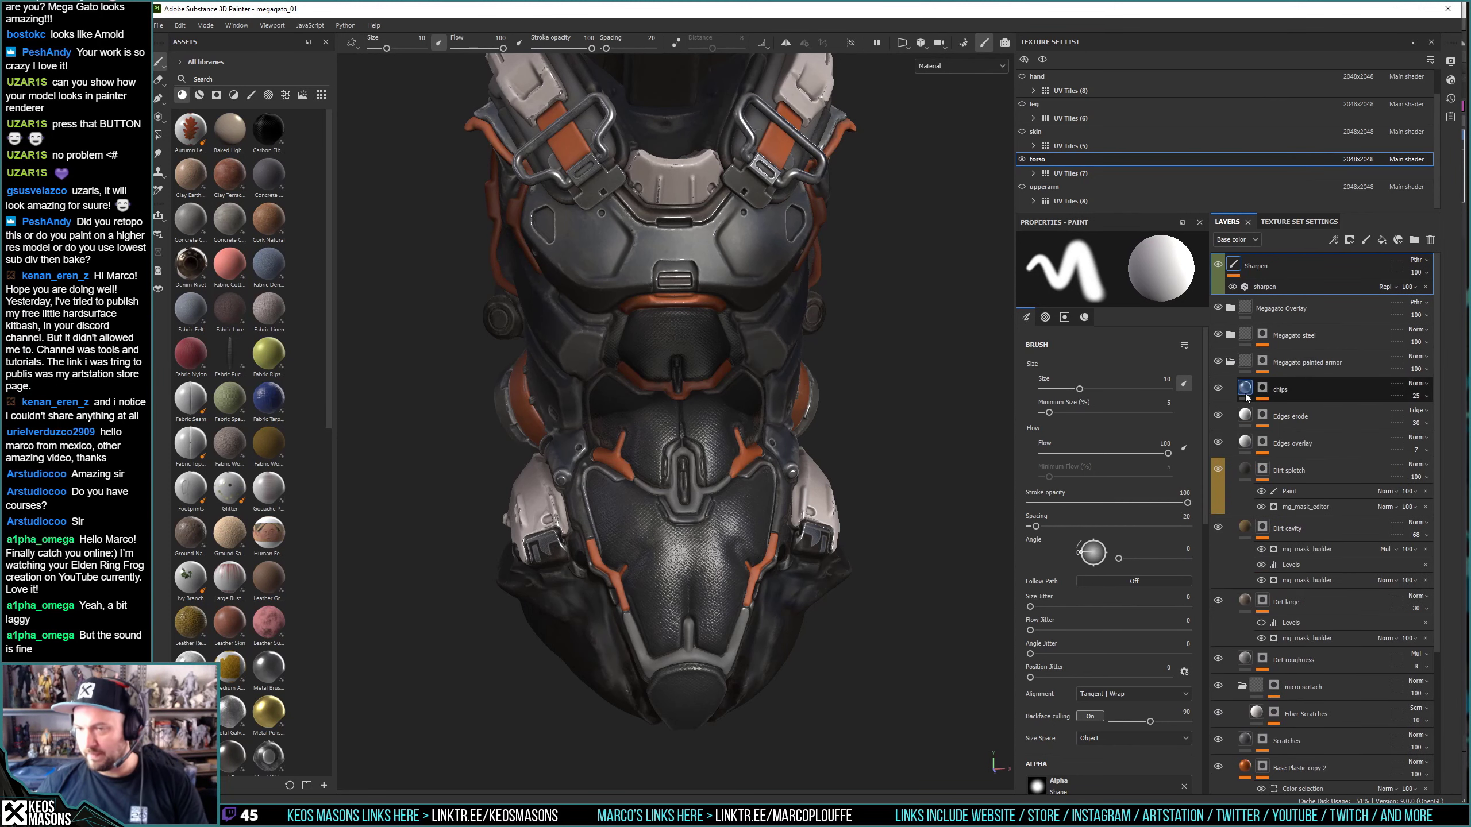
pyautogui.click(1282, 398)
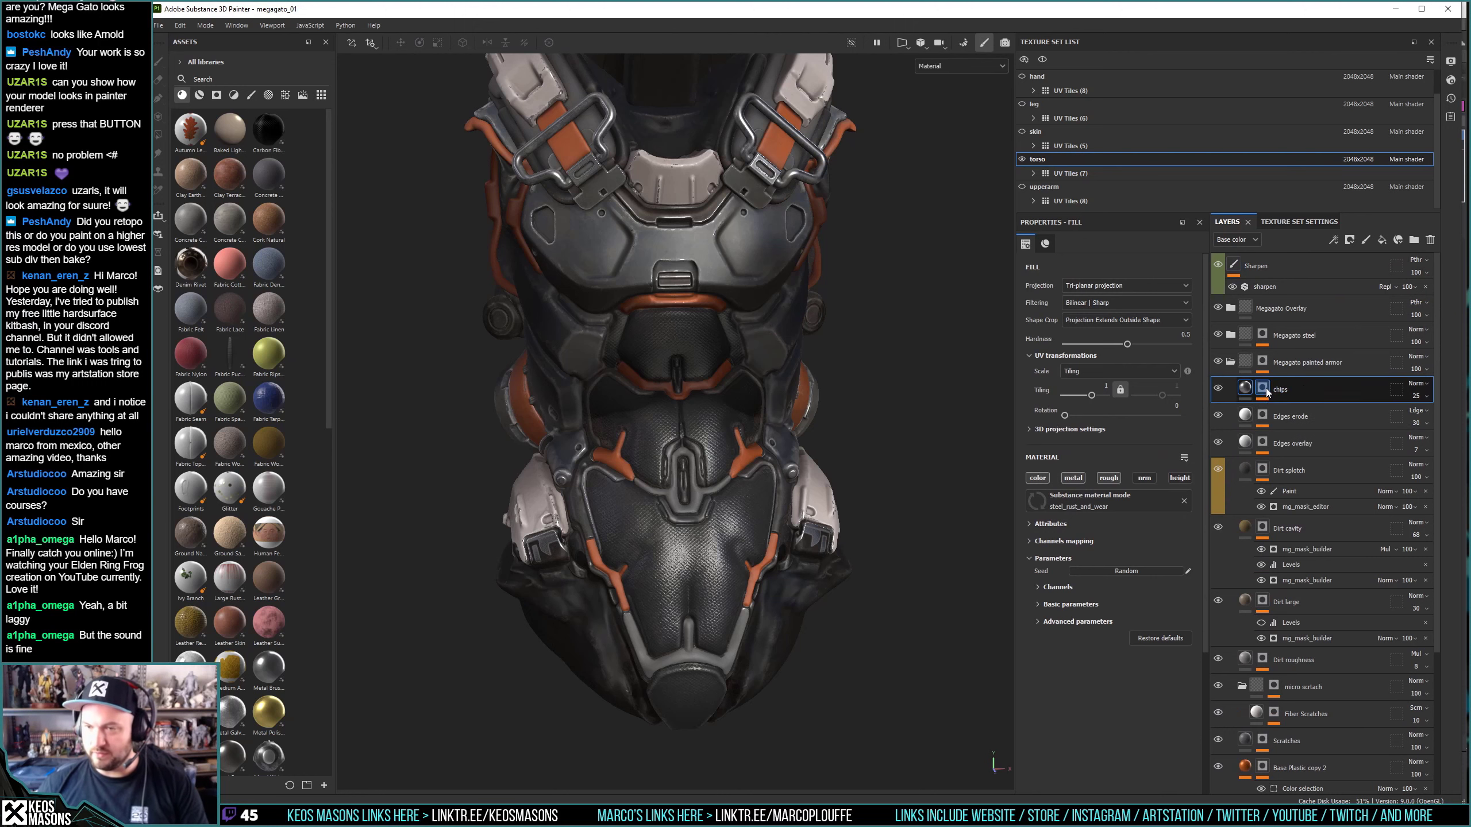
pyautogui.click(1265, 391)
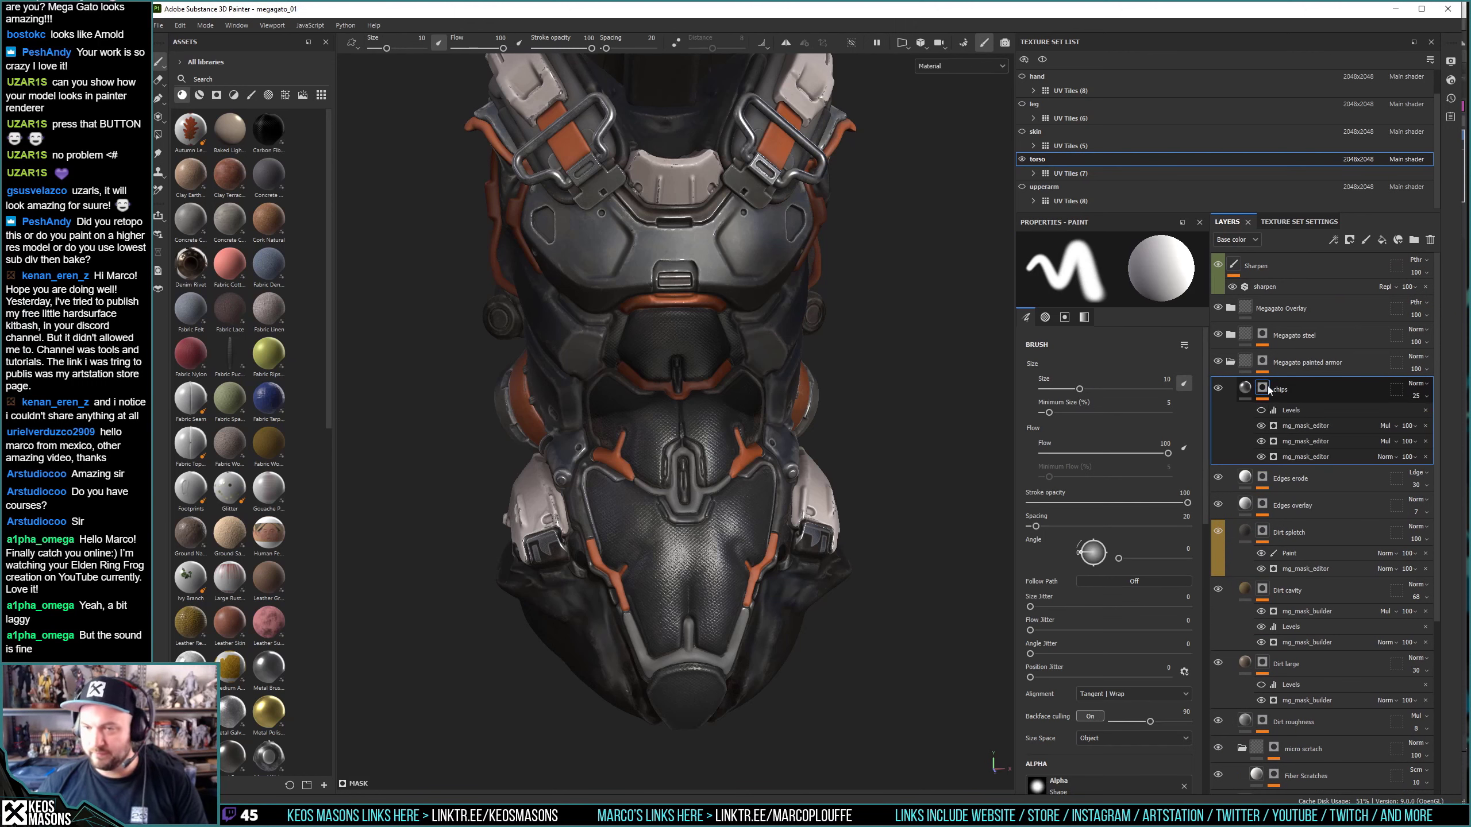
pyautogui.press('m')
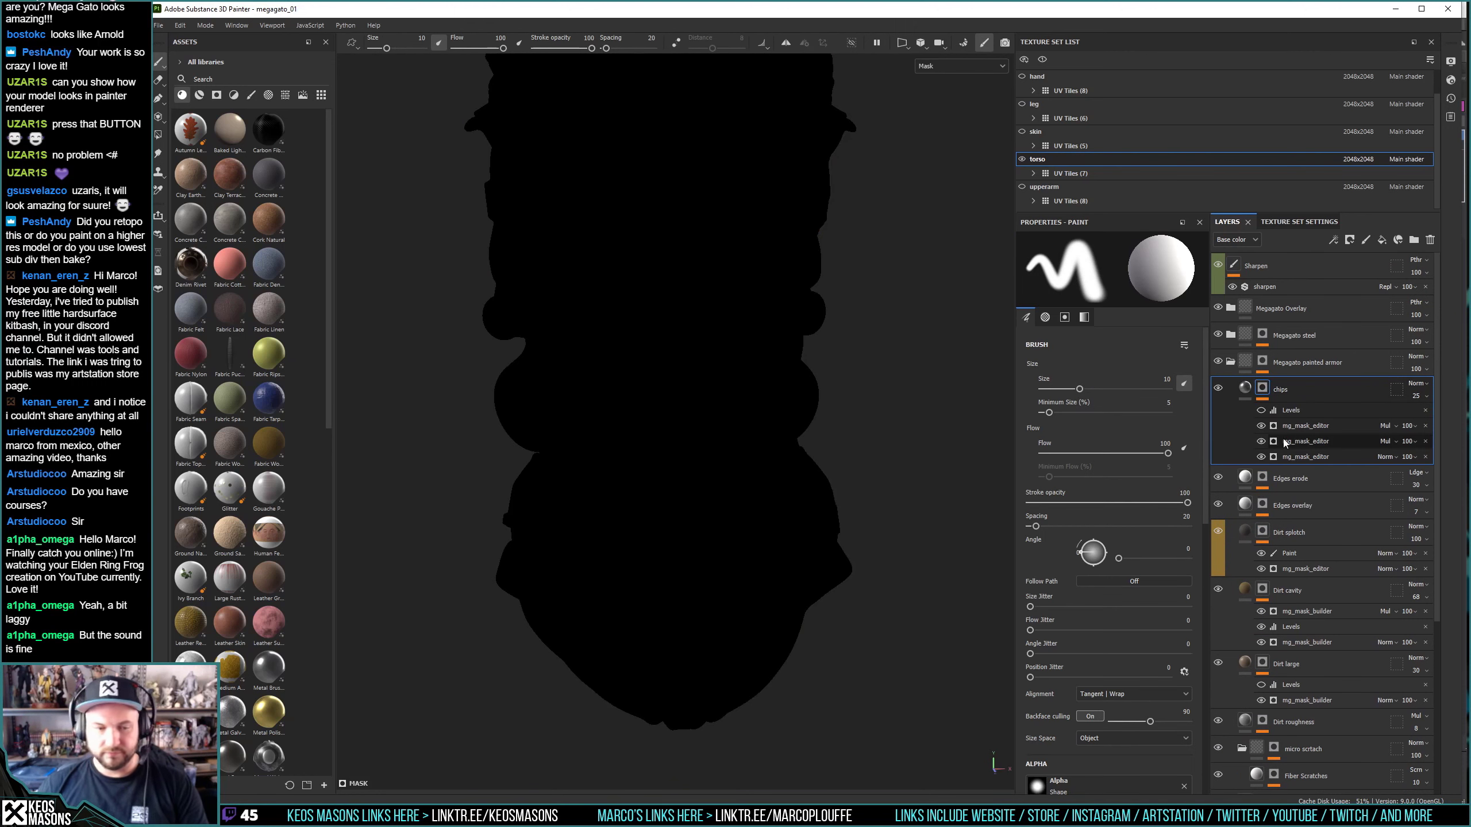
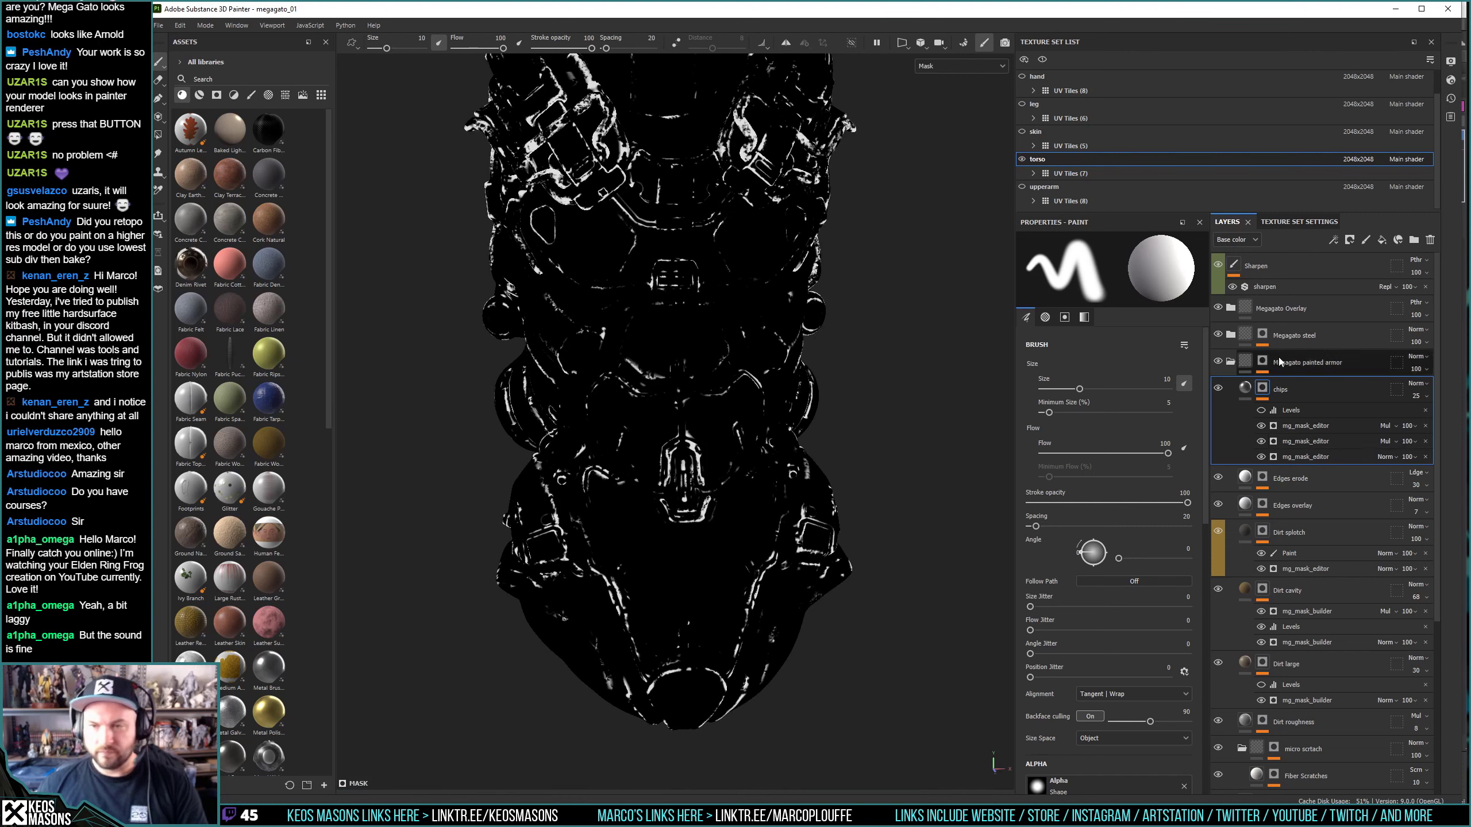
# Lower the first chips mask-editor effect to 69 opacity and return to Material view.
pyautogui.click(1309, 458)
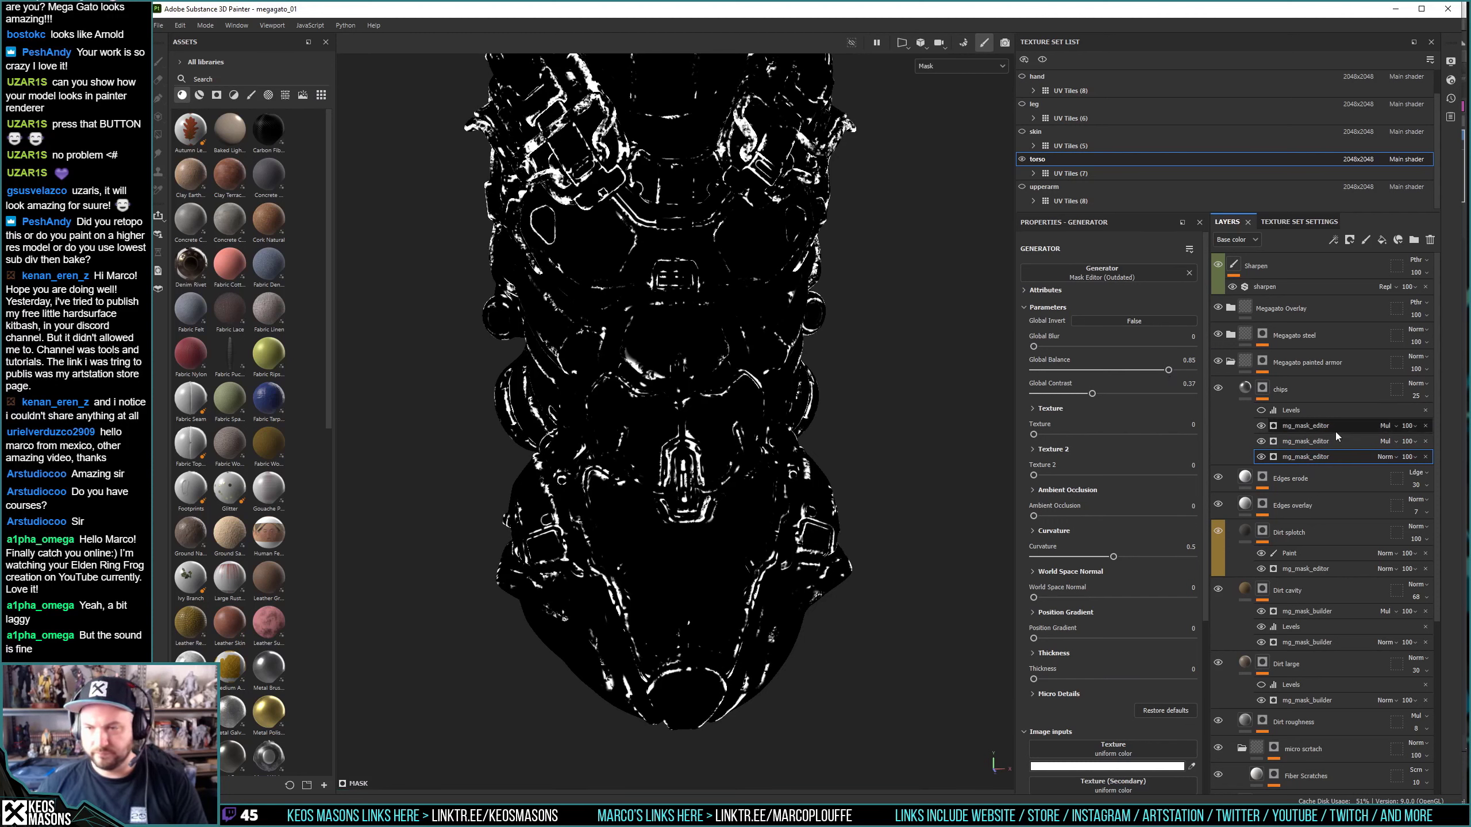
pyautogui.moveTo(1413, 426); pyautogui.dragTo(1436, 460)
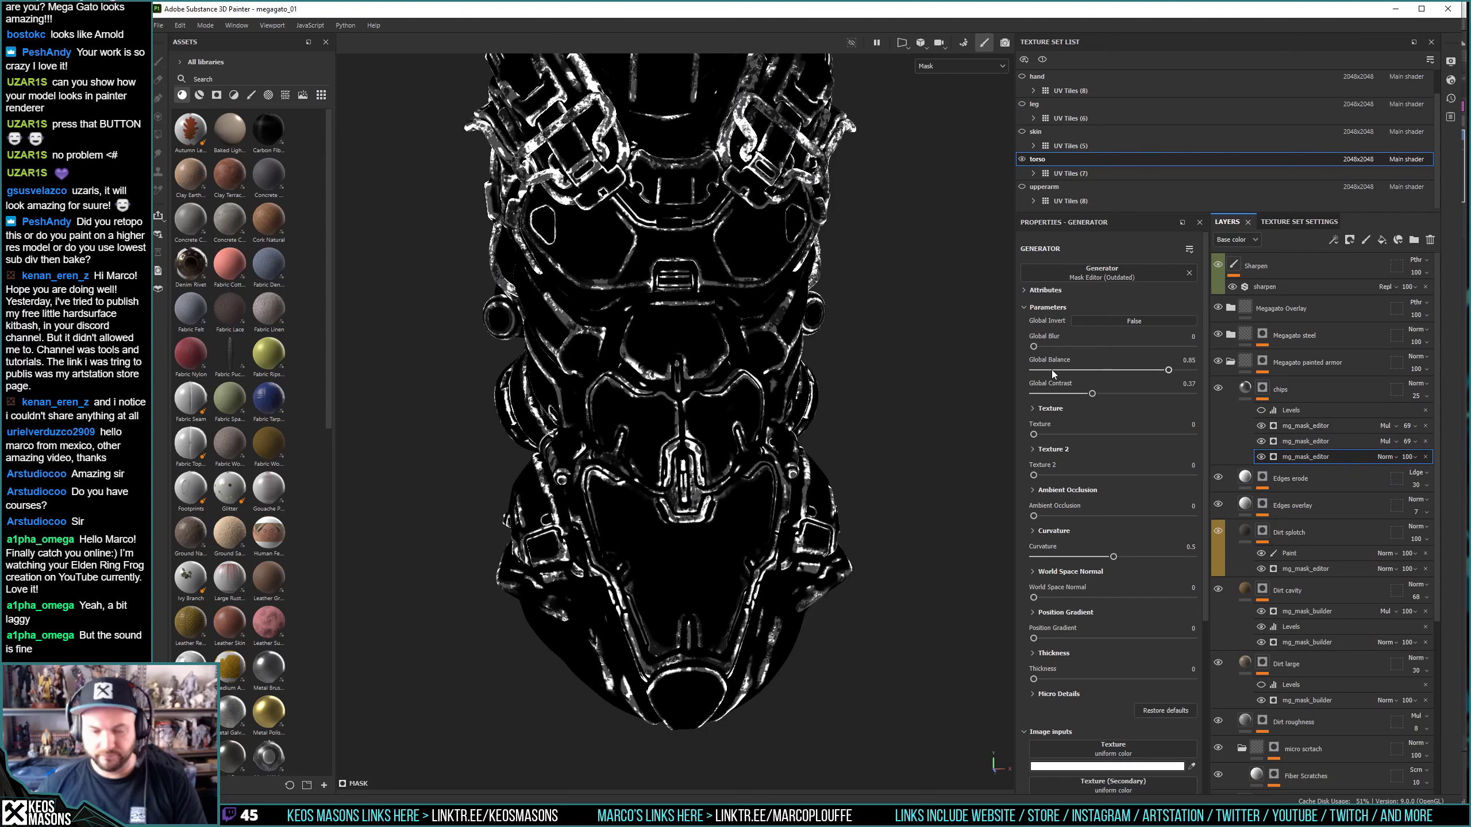
pyautogui.press('m')
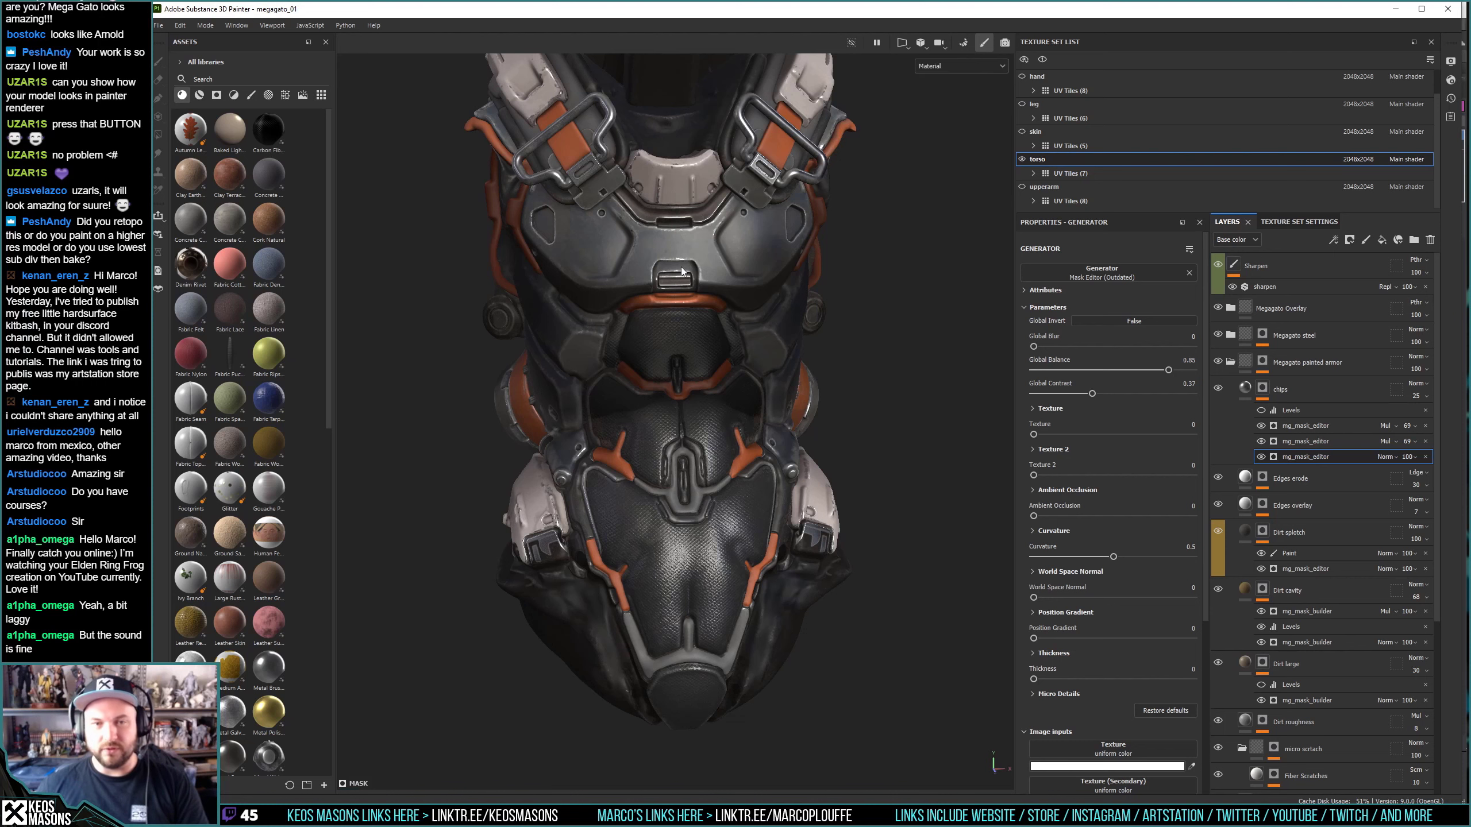
# Orbit around the torso to check edge chipping on the chest and shoulder armor.
pyautogui.moveTo(664, 222)
pyautogui.keyDown('alt'); pyautogui.mouseDown()
pyautogui.moveTo(684, 335)
pyautogui.moveTo(683, 318)
pyautogui.mouseUp(); pyautogui.keyUp('alt')
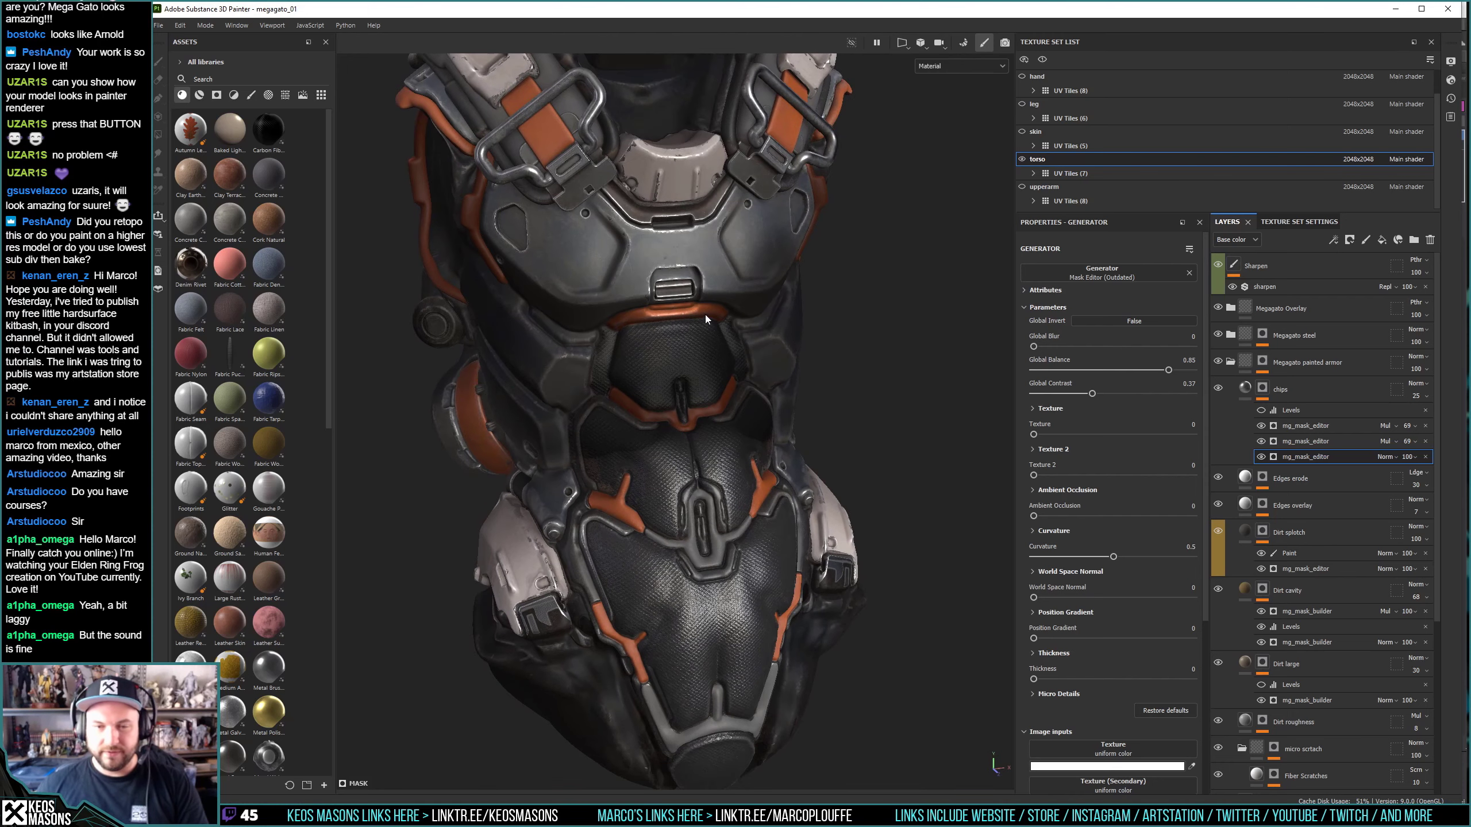
pyautogui.moveTo(705, 315)
pyautogui.keyDown('alt'); pyautogui.mouseDown()
pyautogui.moveTo(751, 351)
pyautogui.moveTo(581, 343)
pyautogui.moveTo(582, 398)
pyautogui.moveTo(561, 359)
pyautogui.mouseUp(); pyautogui.keyUp('alt')
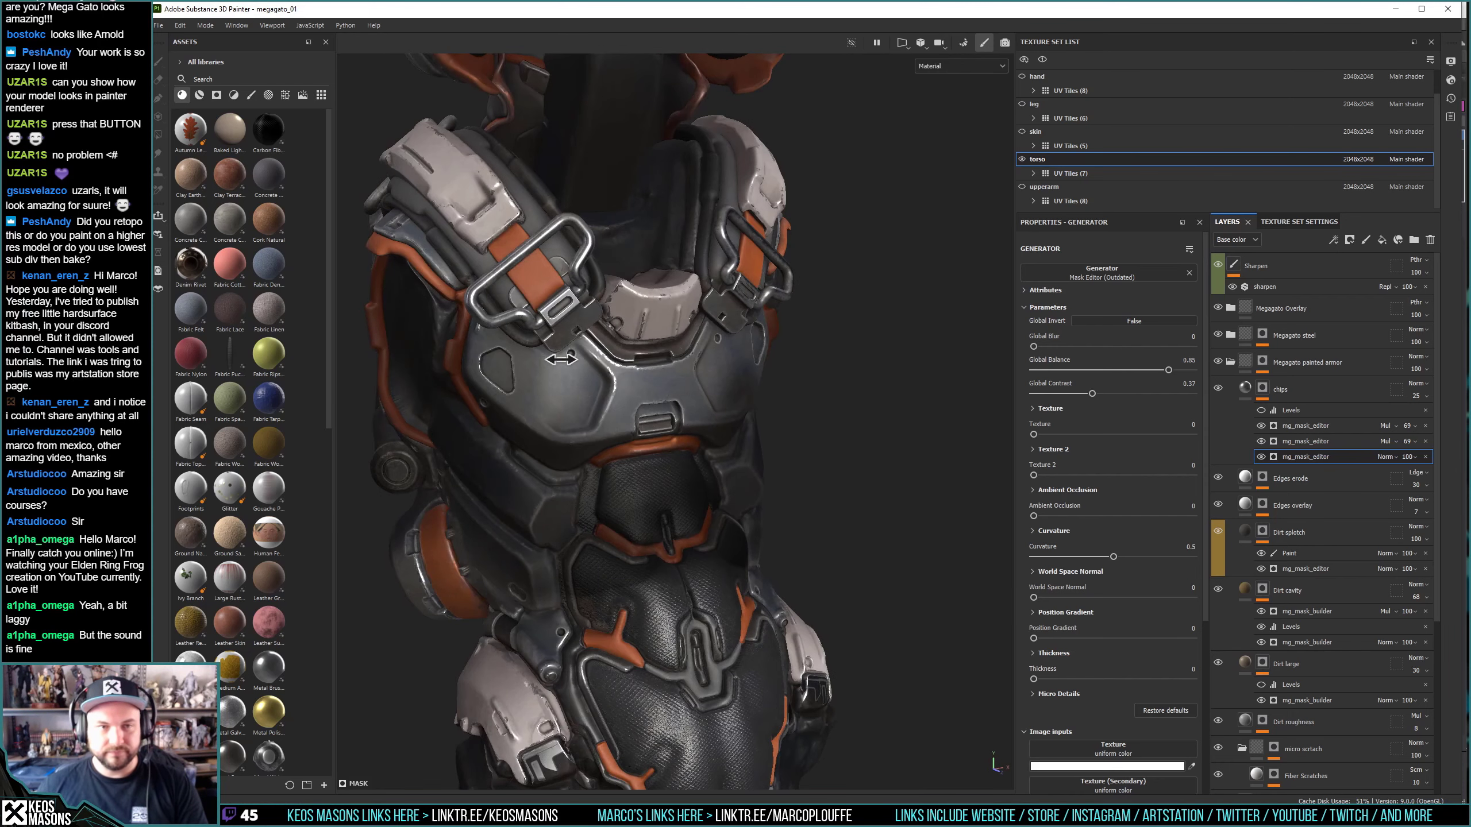
# Add a Levels effect with input gamma 0.778 to the Edges erode mask, then check the back armor wear.
pyautogui.click(1269, 486)
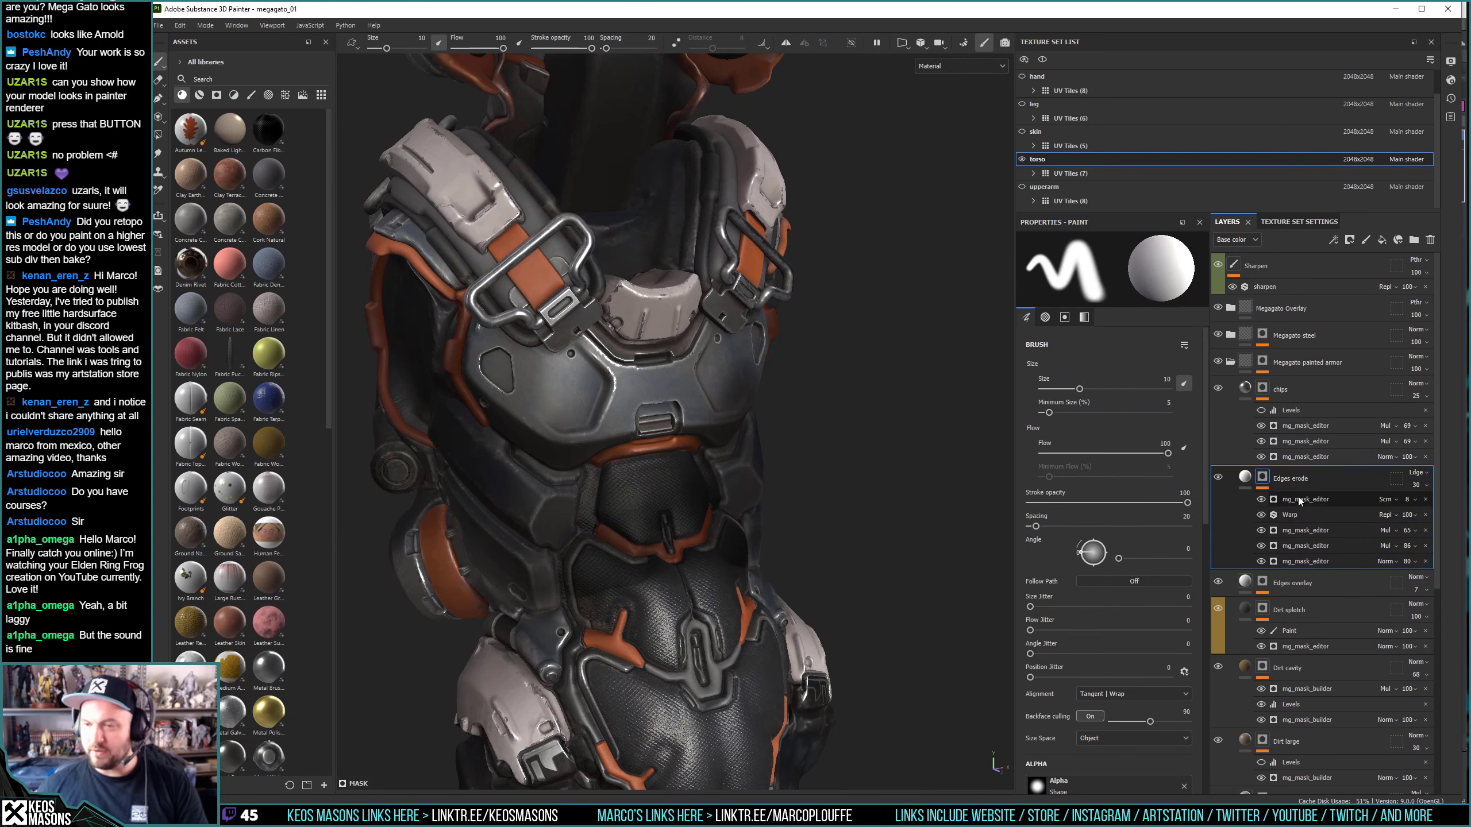
pyautogui.rightClick(1299, 499)
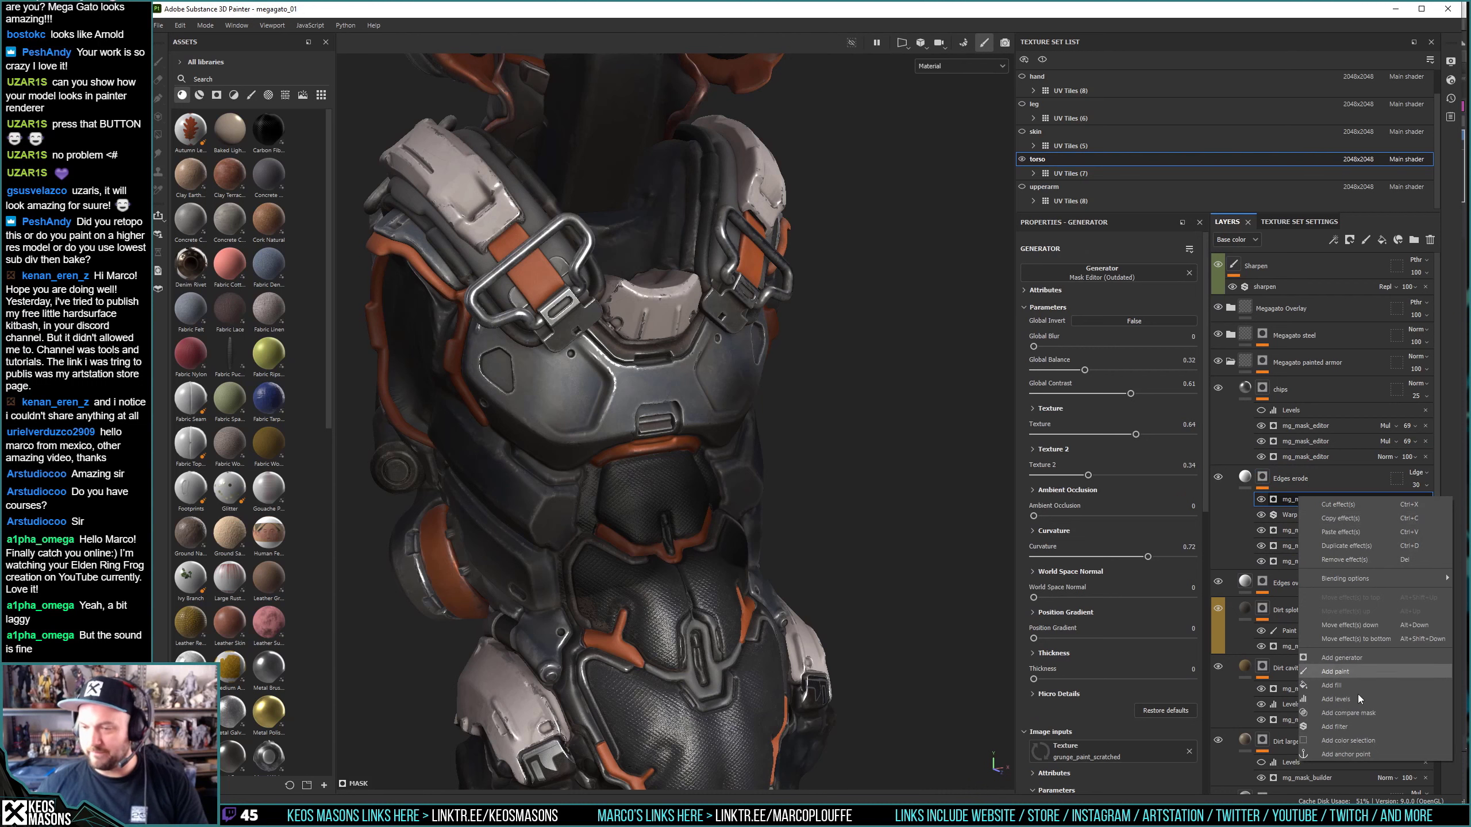
pyautogui.click(1277, 550)
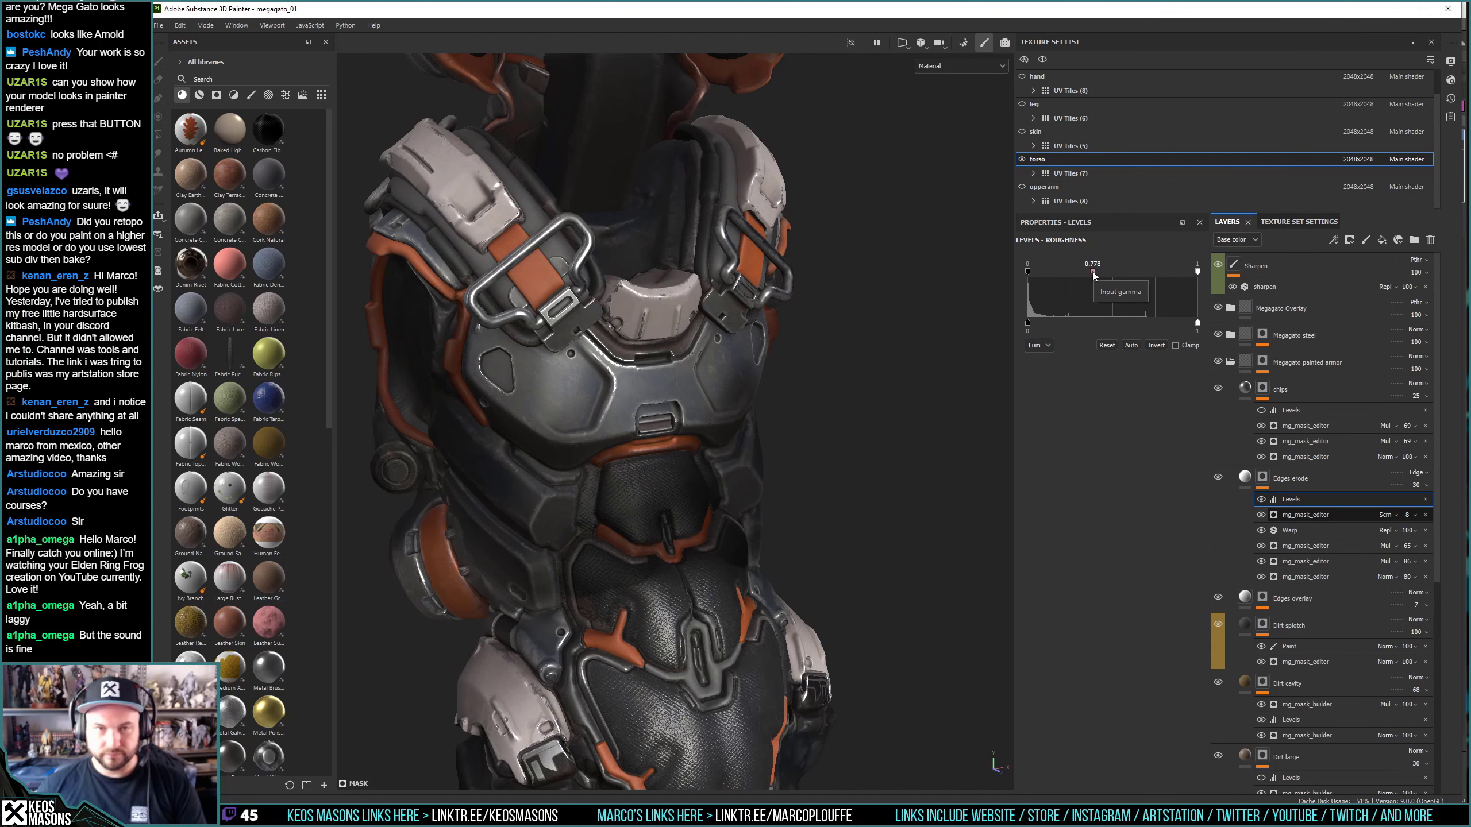
pyautogui.moveTo(729, 388)
pyautogui.keyDown('alt'); pyautogui.mouseDown()
pyautogui.moveTo(688, 393)
pyautogui.moveTo(880, 442)
pyautogui.mouseUp(); pyautogui.keyUp('alt')
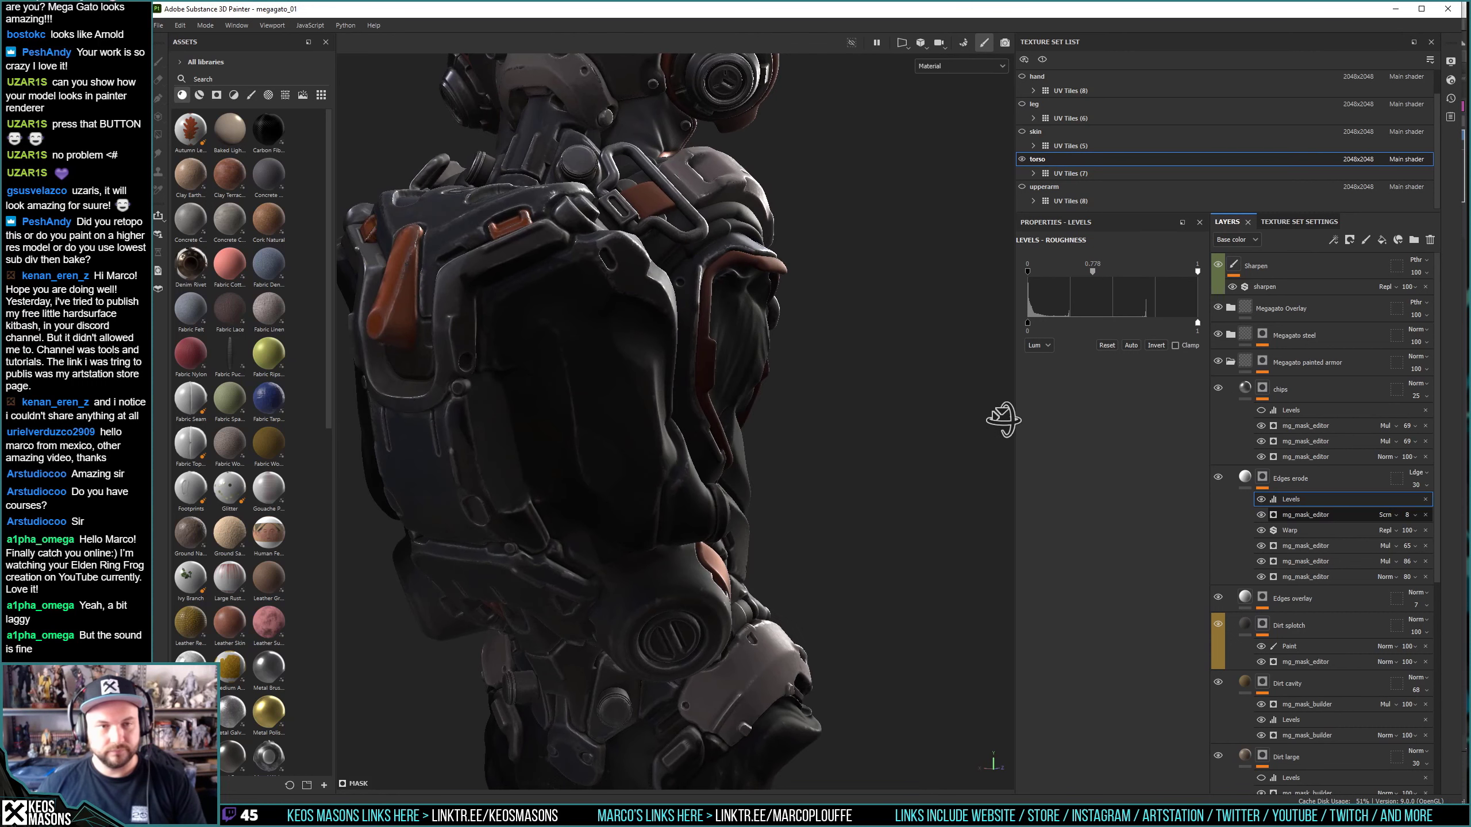
pyautogui.keyDown('shift'); pyautogui.moveTo(880, 442); pyautogui.dragTo(905, 445, button='right'); pyautogui.keyUp('shift')
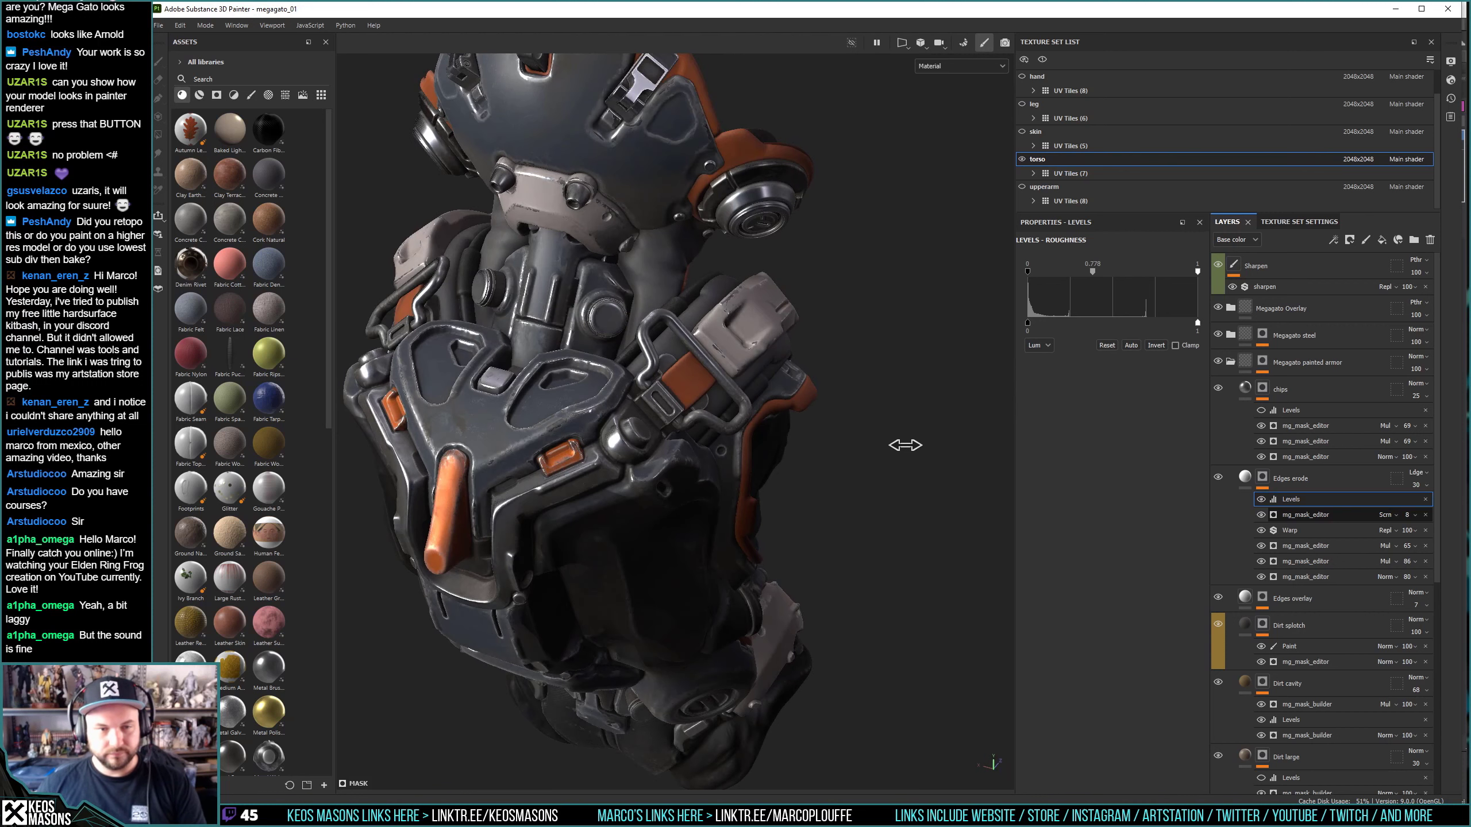
pyautogui.keyDown('alt'); pyautogui.moveTo(929, 481); pyautogui.dragTo(955, 489); pyautogui.keyUp('alt')
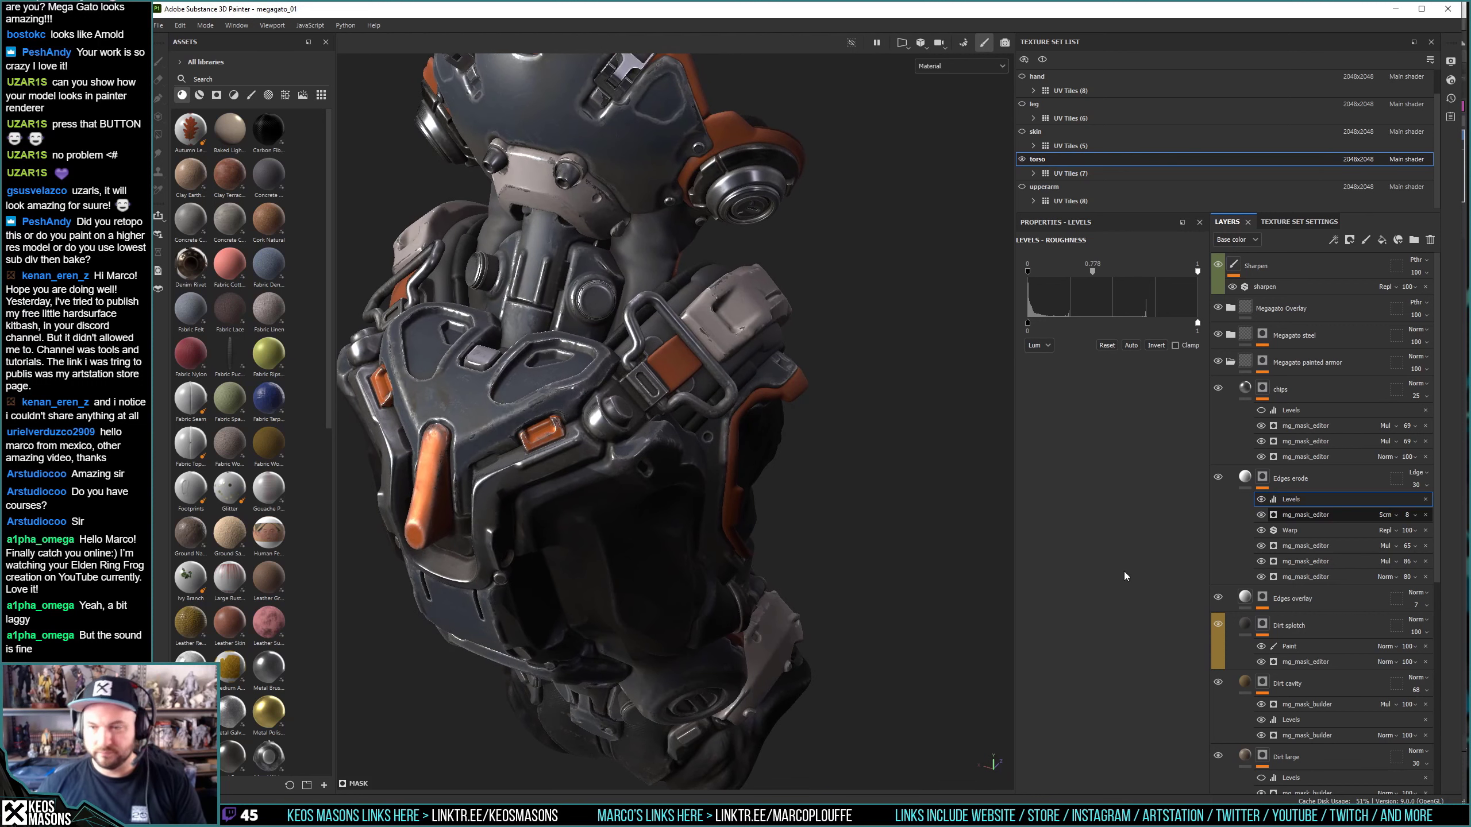
# Give Dirt splotch a dark swatch colour at 89 opacity, then preview the Dirt cavity mask.
pyautogui.click(1246, 628)
pyautogui.click(1079, 542)
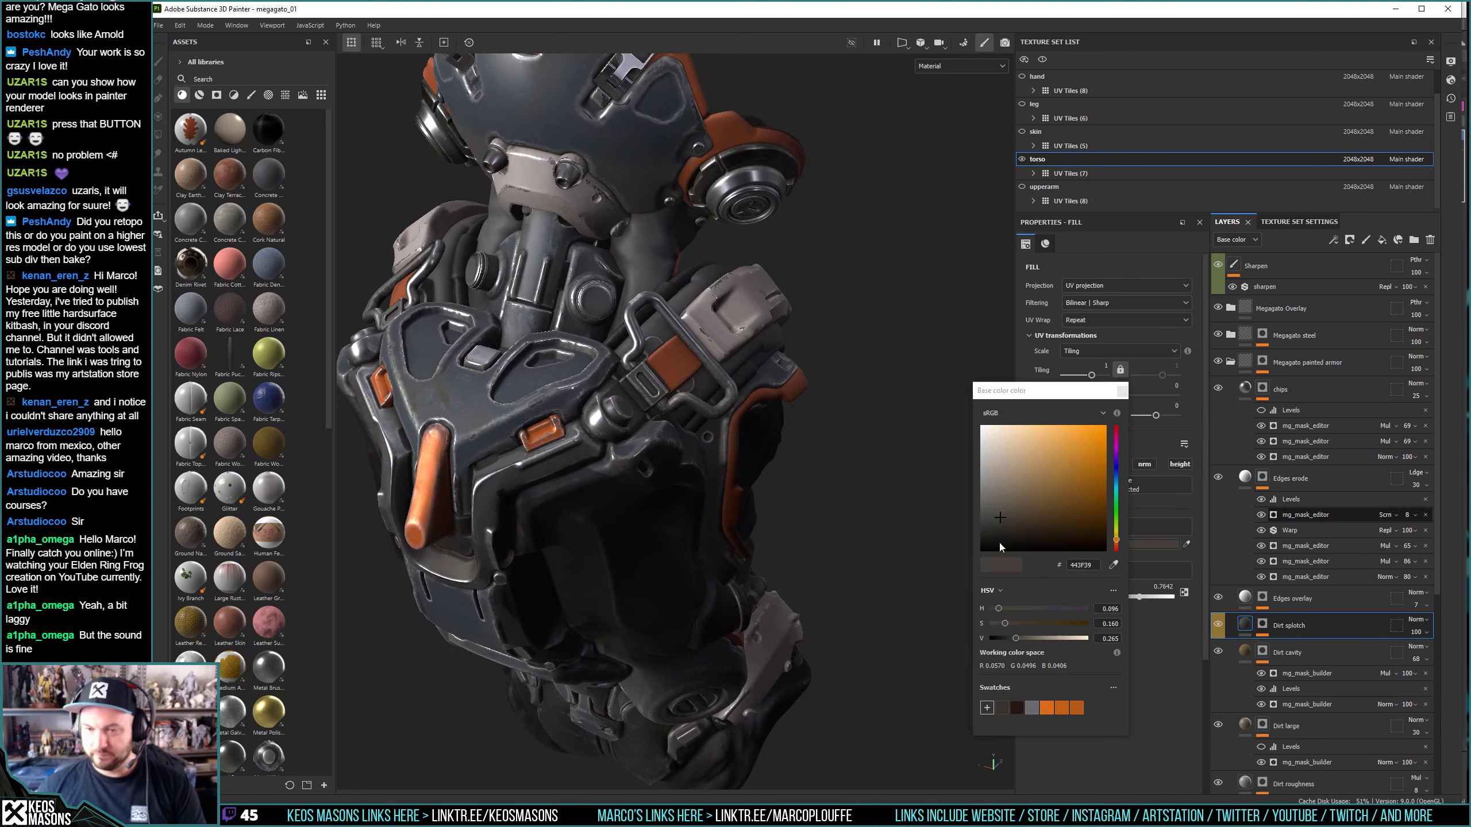
pyautogui.click(1002, 707)
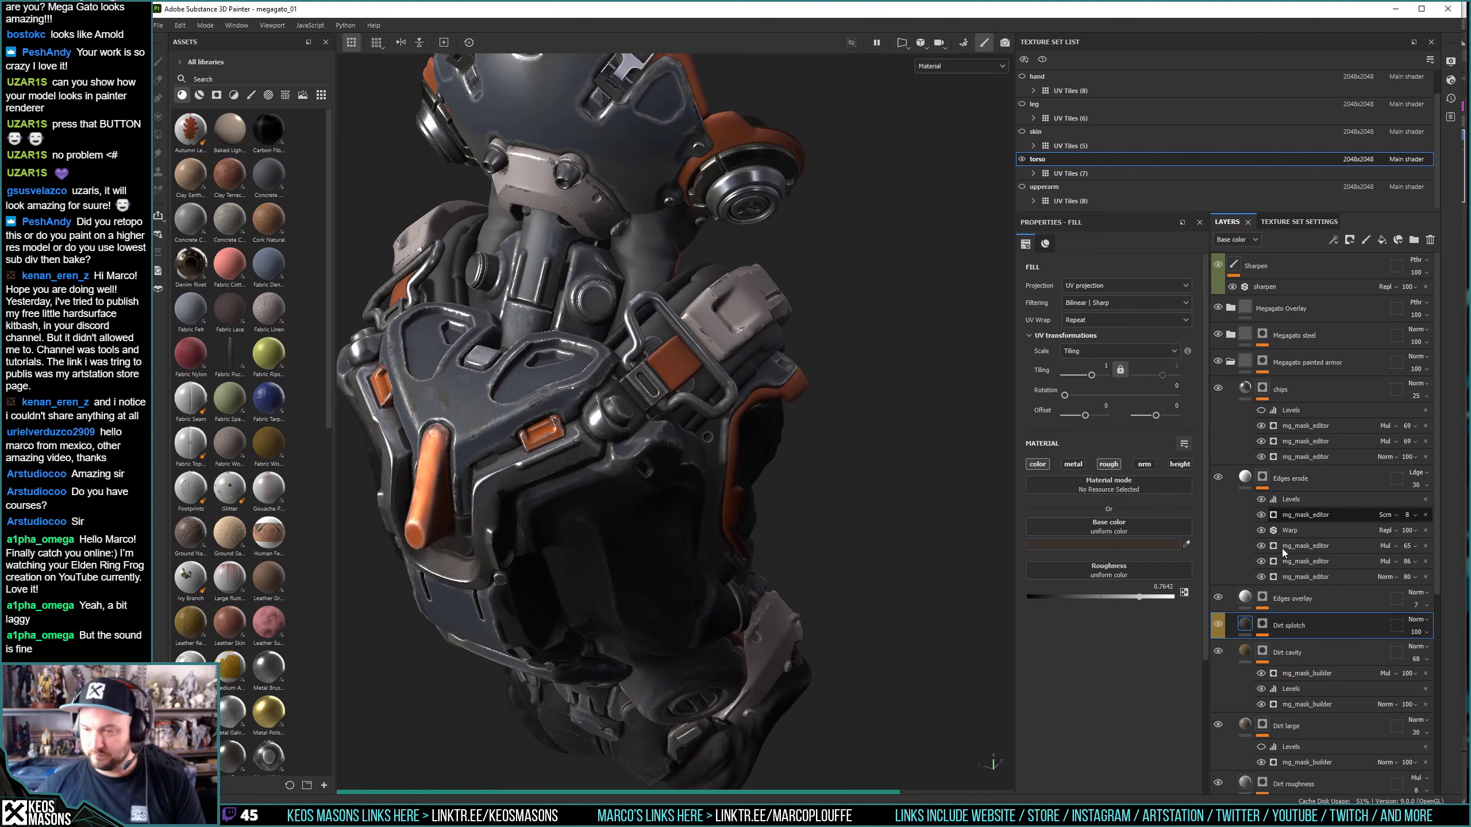
pyautogui.click(1427, 632)
pyautogui.moveTo(1455, 654); pyautogui.dragTo(1449, 653)
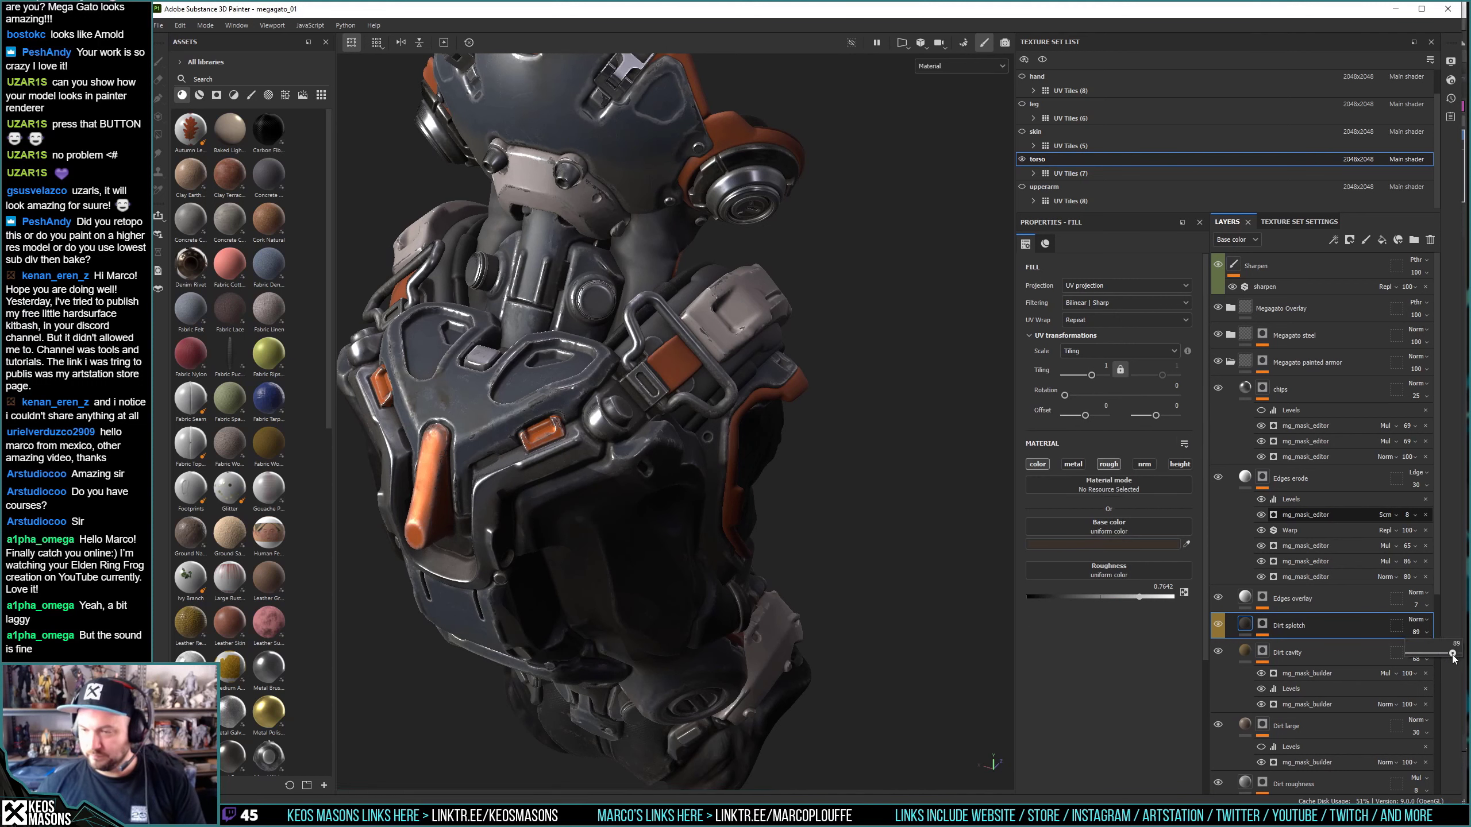
pyautogui.click(1262, 651)
pyautogui.press('f')
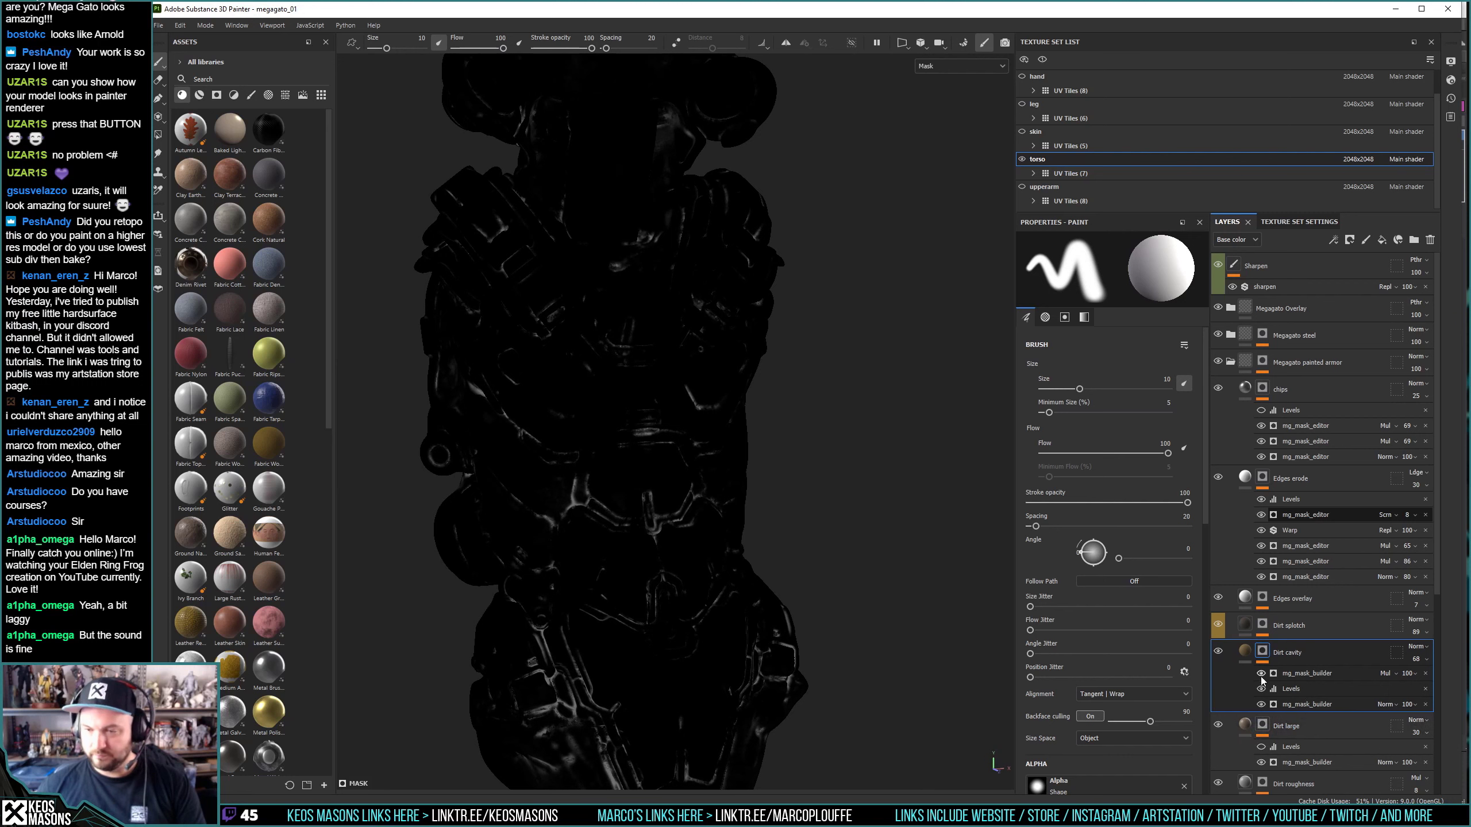
# Set the Dirt cavity mask builder's ambient occlusion to 0.63 and level to 0.73.
pyautogui.click(1367, 703)
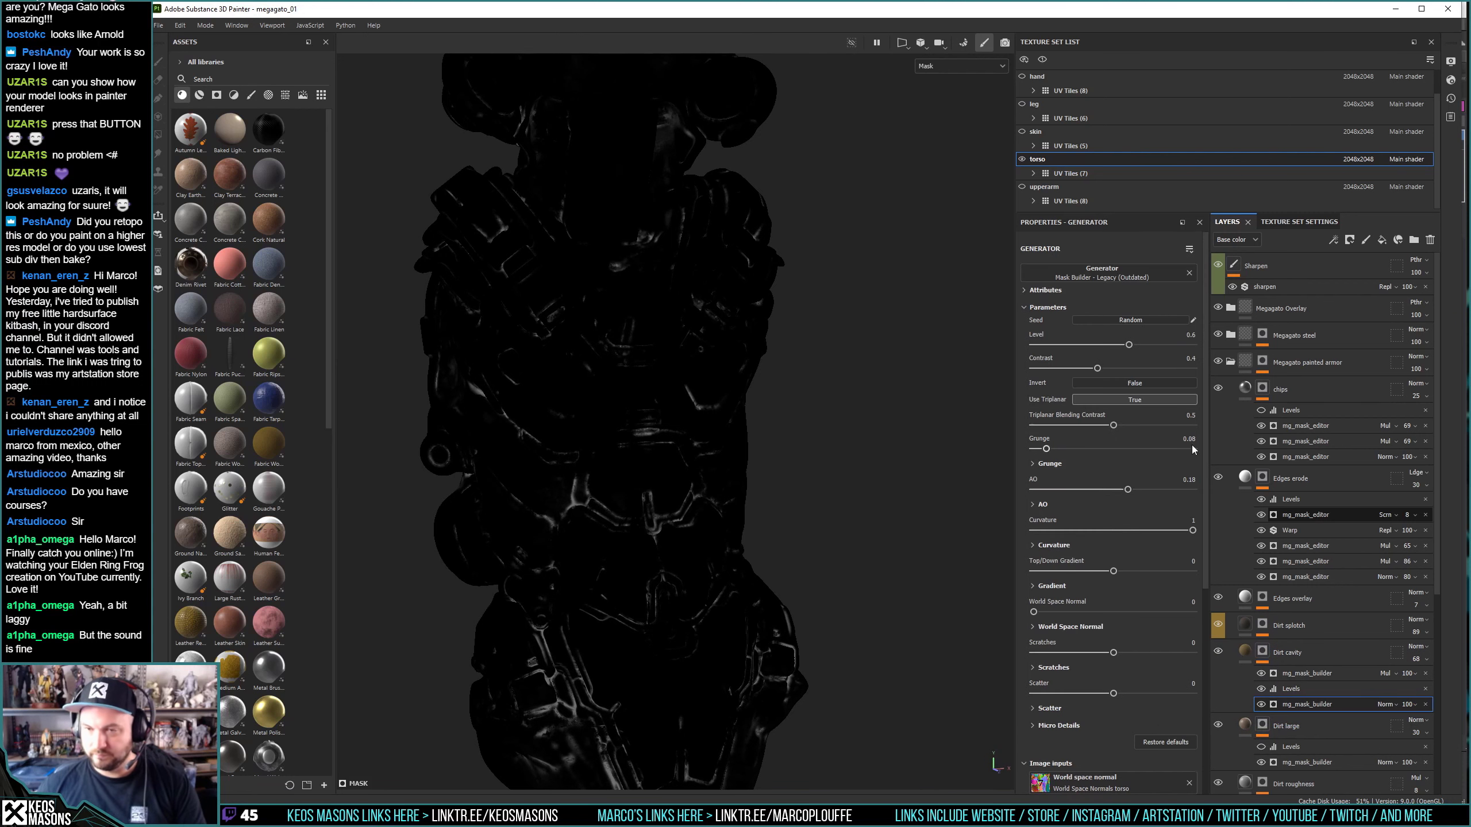
pyautogui.click(1180, 490)
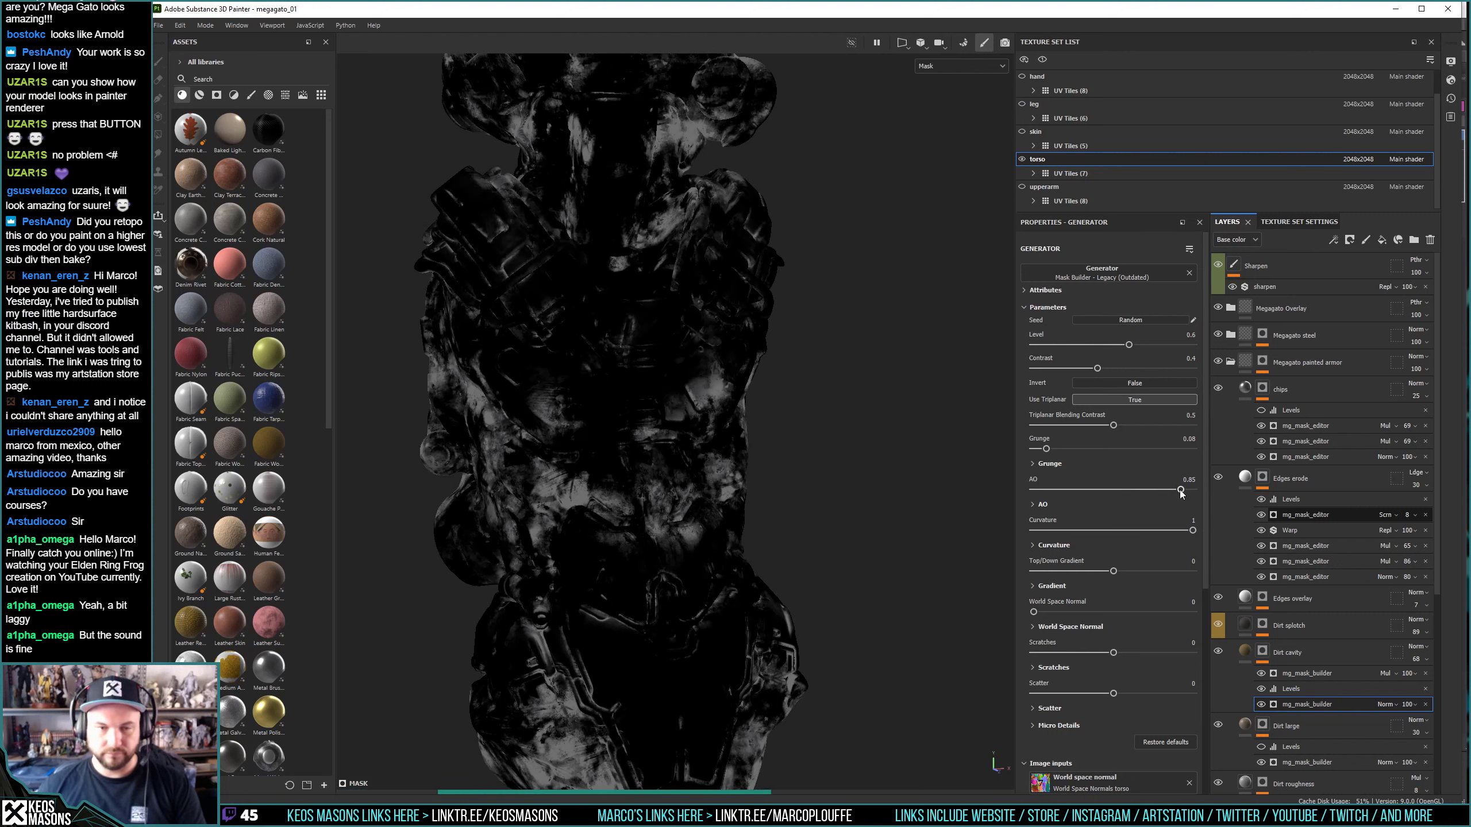
pyautogui.moveTo(1171, 490); pyautogui.dragTo(1162, 489)
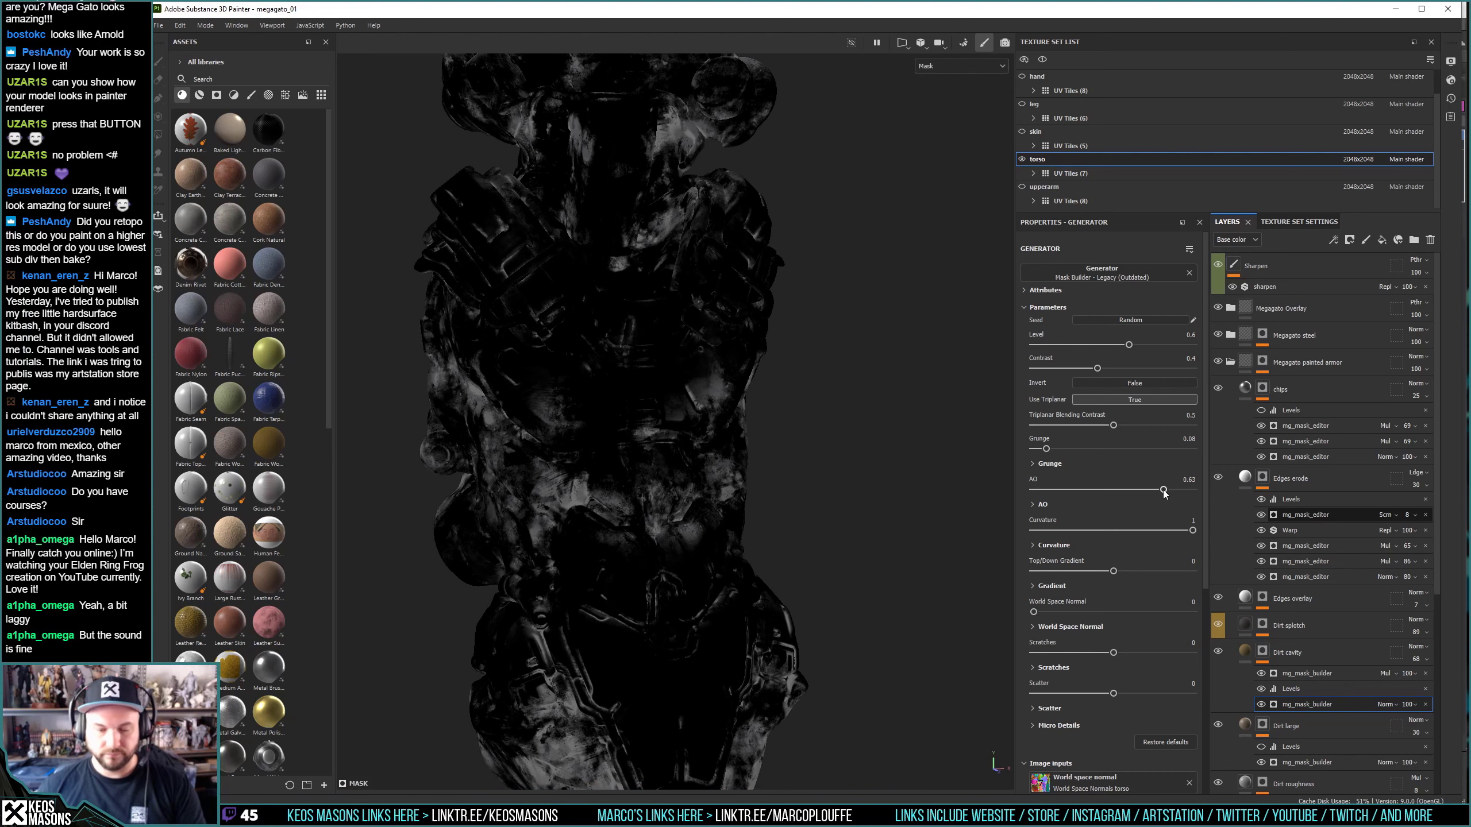
pyautogui.press('m')
pyautogui.keyDown('shift'); pyautogui.moveTo(926, 456); pyautogui.dragTo(854, 458, button='right'); pyautogui.keyUp('shift')
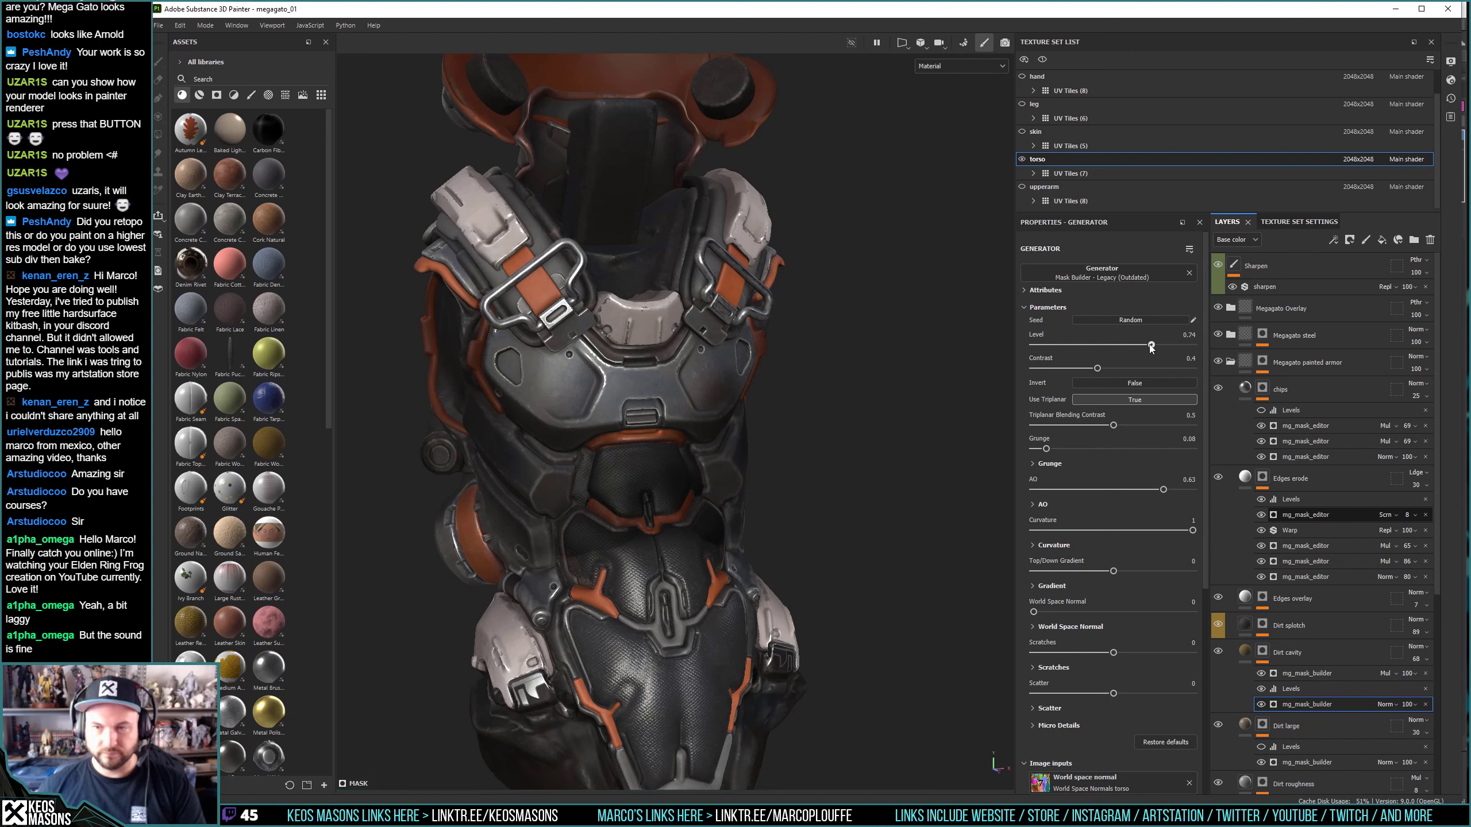
pyautogui.moveTo(1151, 346); pyautogui.dragTo(1149, 347)
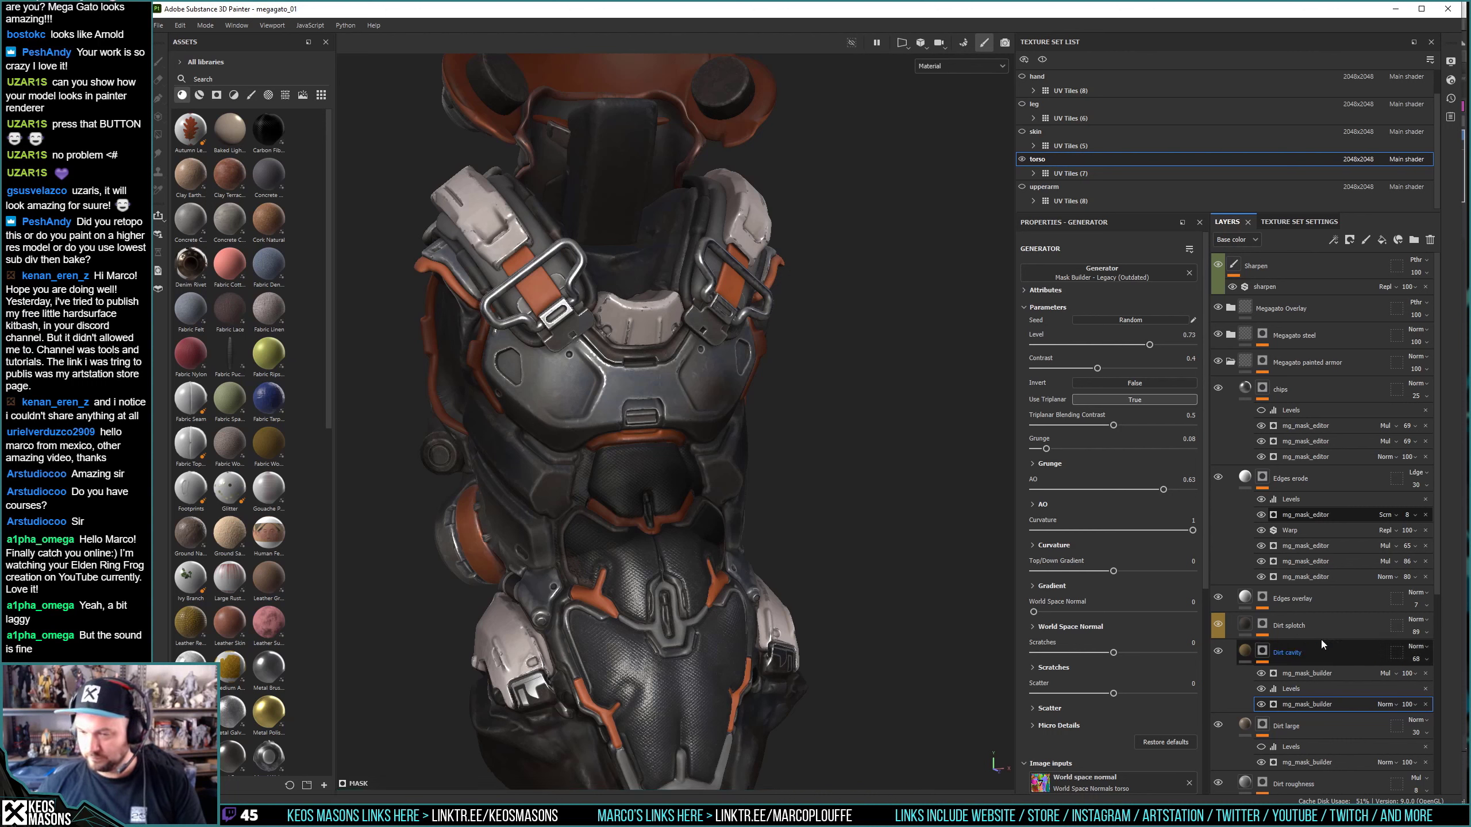
pyautogui.scroll(-2, 1329, 662)
pyautogui.scroll(-1, 1329, 661)
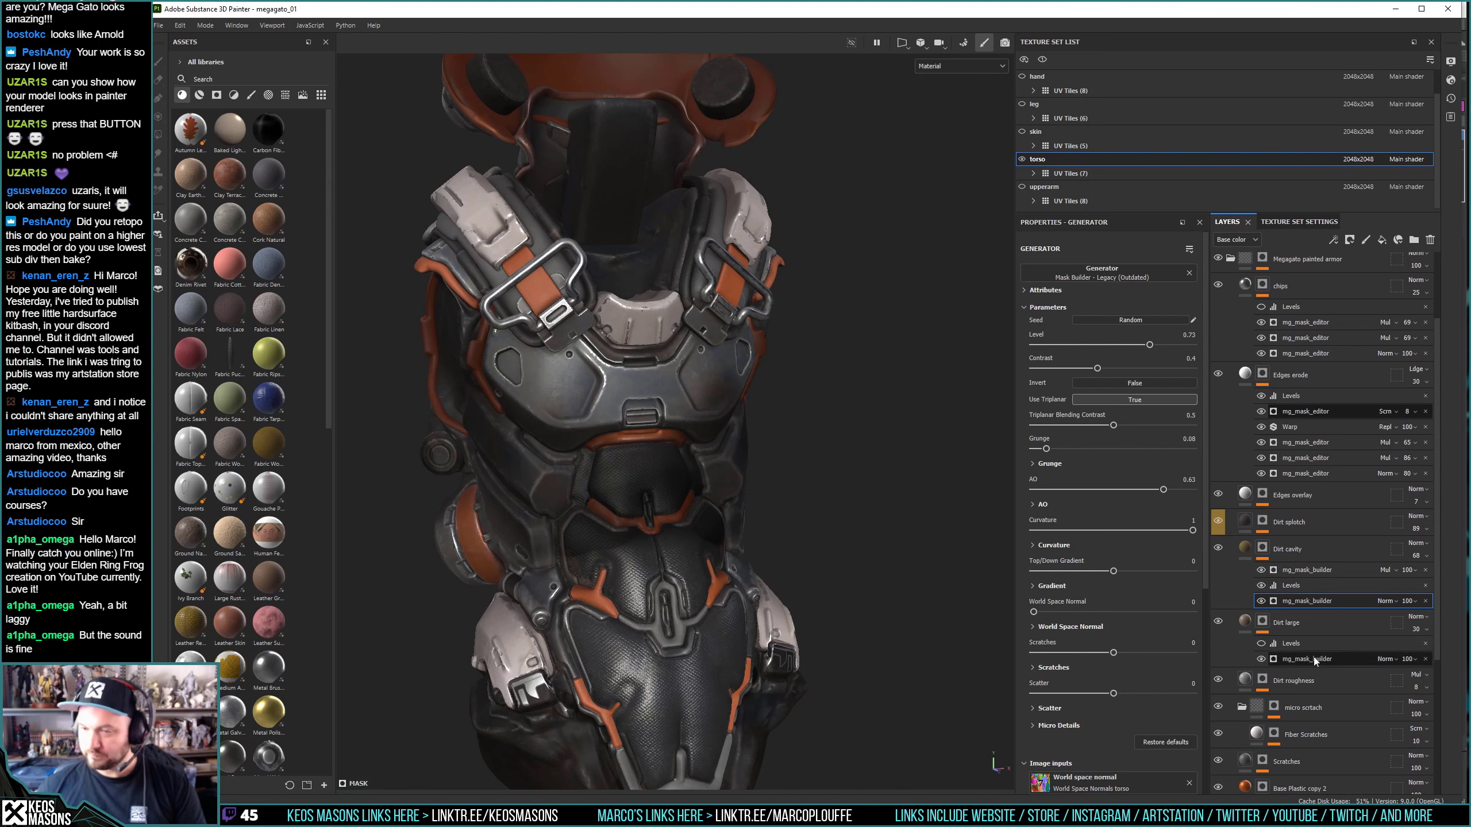
pyautogui.keyDown('alt'); pyautogui.click(1263, 622); pyautogui.keyUp('alt')
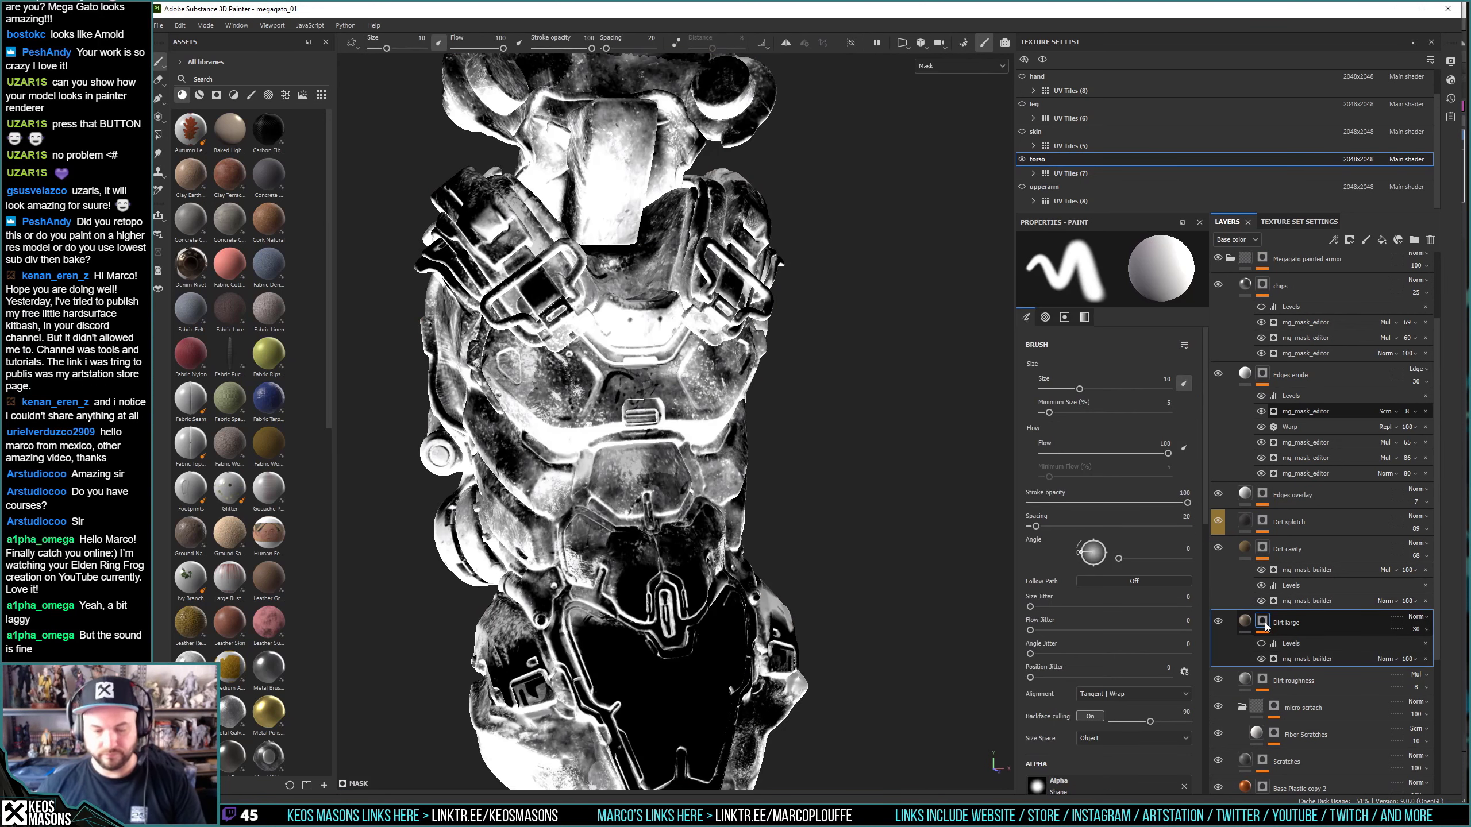
pyautogui.press('m')
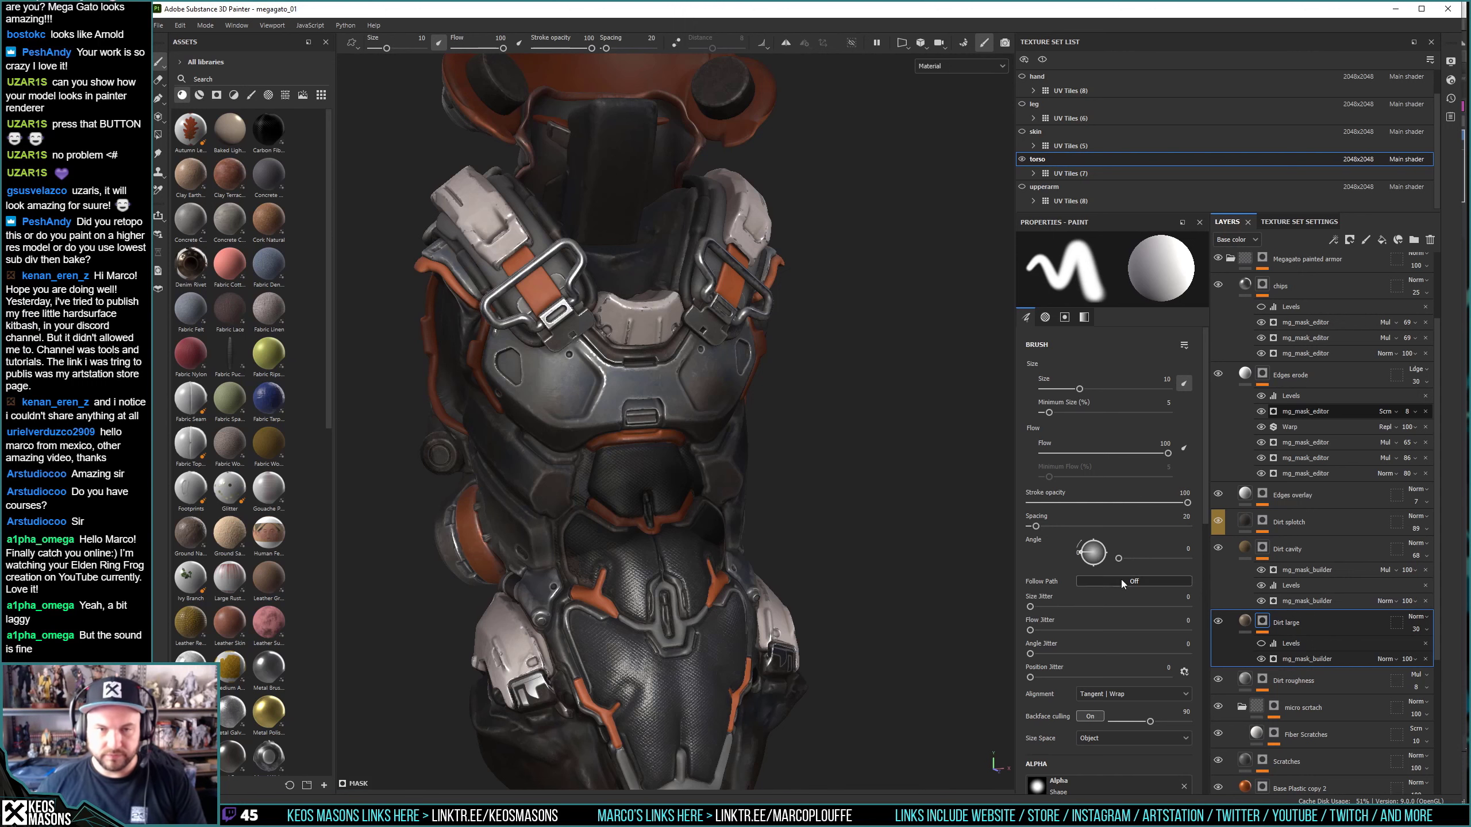
pyautogui.scroll(3, 585, 461)
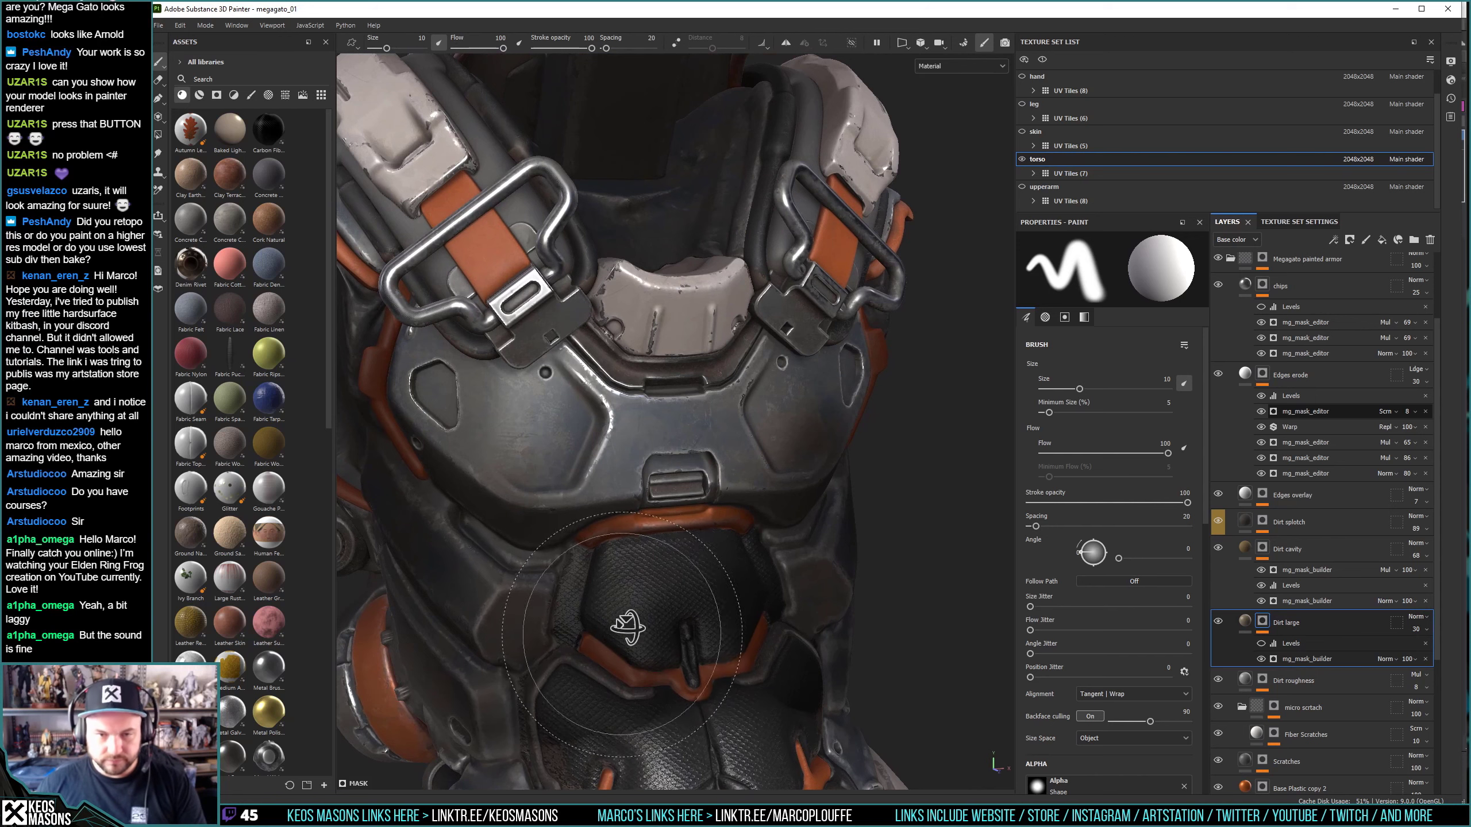
pyautogui.keyDown('alt'); pyautogui.moveTo(627, 627); pyautogui.dragTo(624, 591); pyautogui.keyUp('alt')
pyautogui.keyDown('alt'); pyautogui.moveTo(623, 591); pyautogui.dragTo(684, 537, button='right'); pyautogui.keyUp('alt')
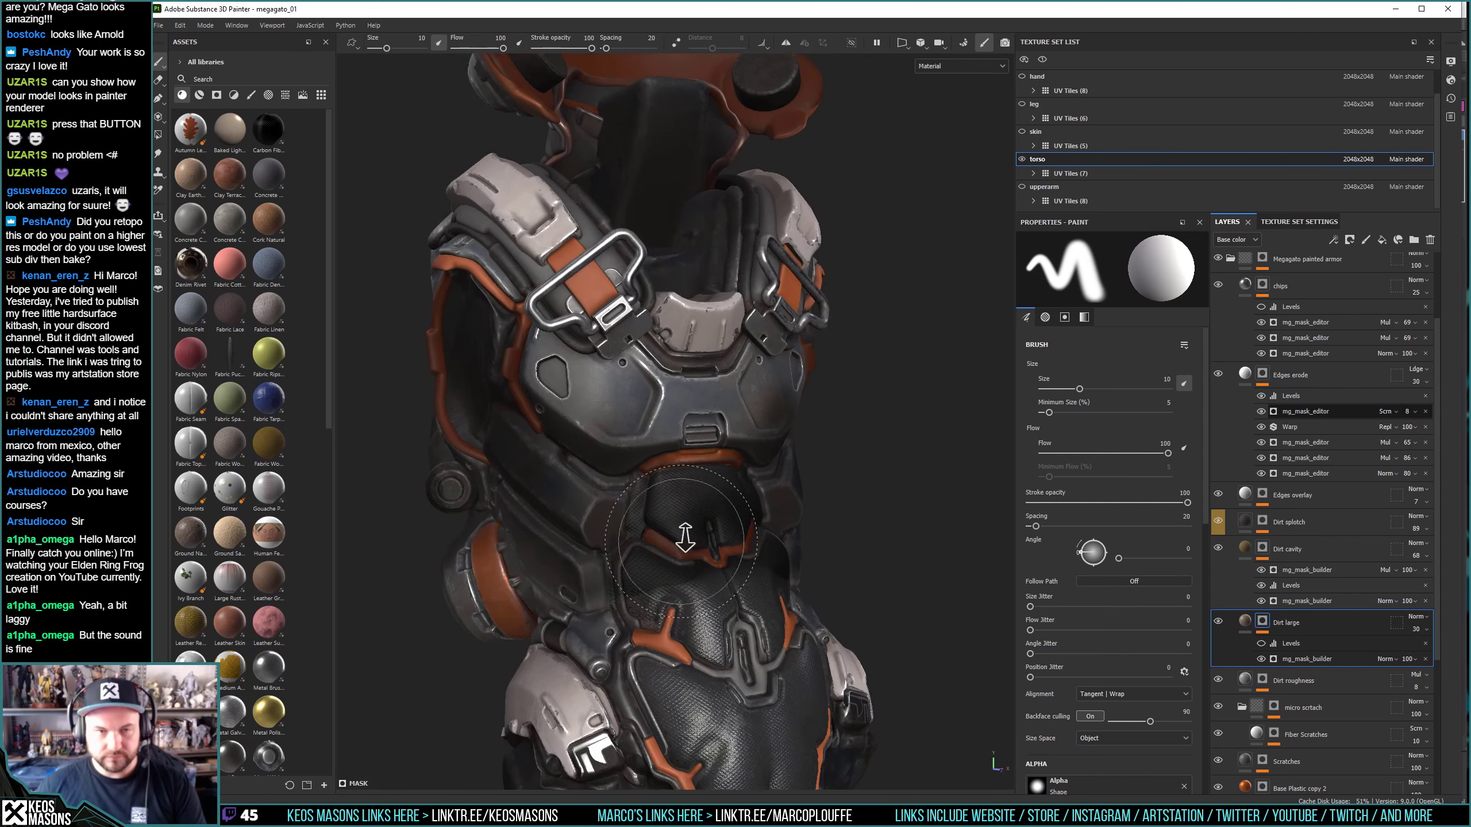
pyautogui.moveTo(685, 537)
pyautogui.keyDown('alt'); pyautogui.mouseDown()
pyautogui.moveTo(788, 443)
pyautogui.moveTo(758, 446)
pyautogui.moveTo(778, 417)
pyautogui.moveTo(607, 461)
pyautogui.mouseUp(); pyautogui.keyUp('alt')
pyautogui.scroll(-2, 1363, 638)
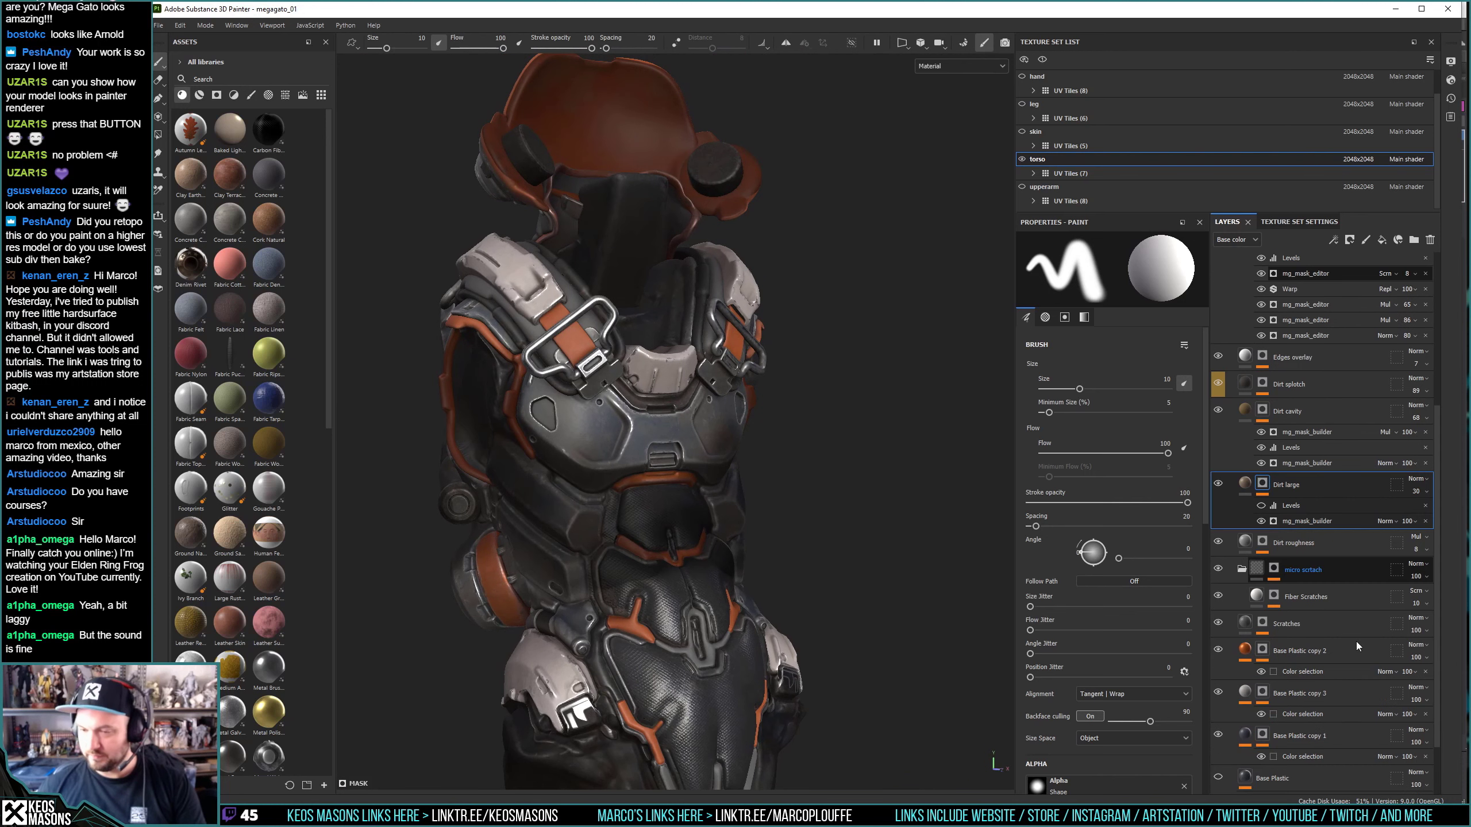
pyautogui.scroll(3, 1356, 641)
pyautogui.scroll(2, 1354, 641)
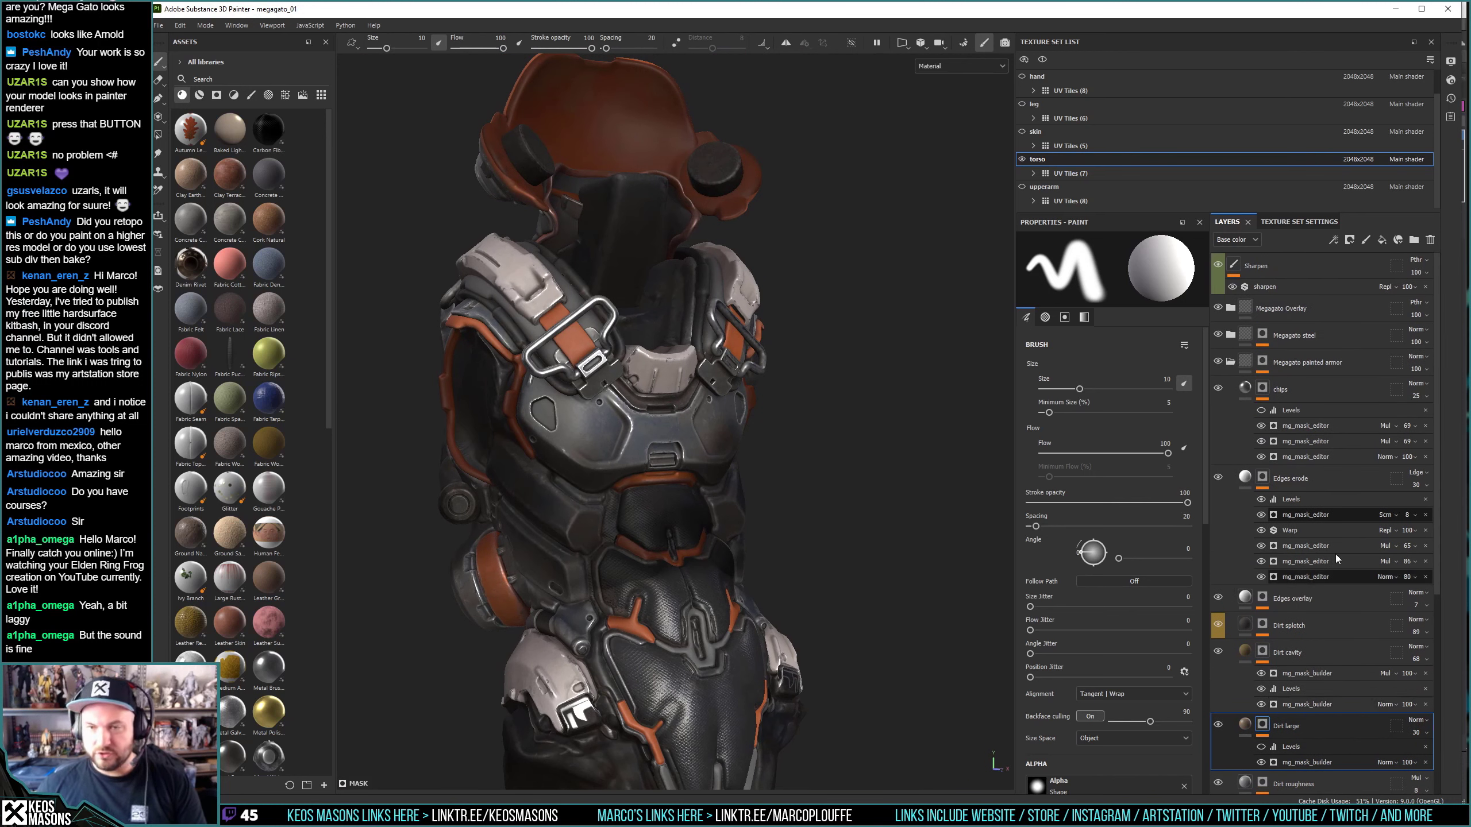
# Collapse the Megagato painted armor folder and expand the Megagato Rubber folder.
pyautogui.click(1263, 387)
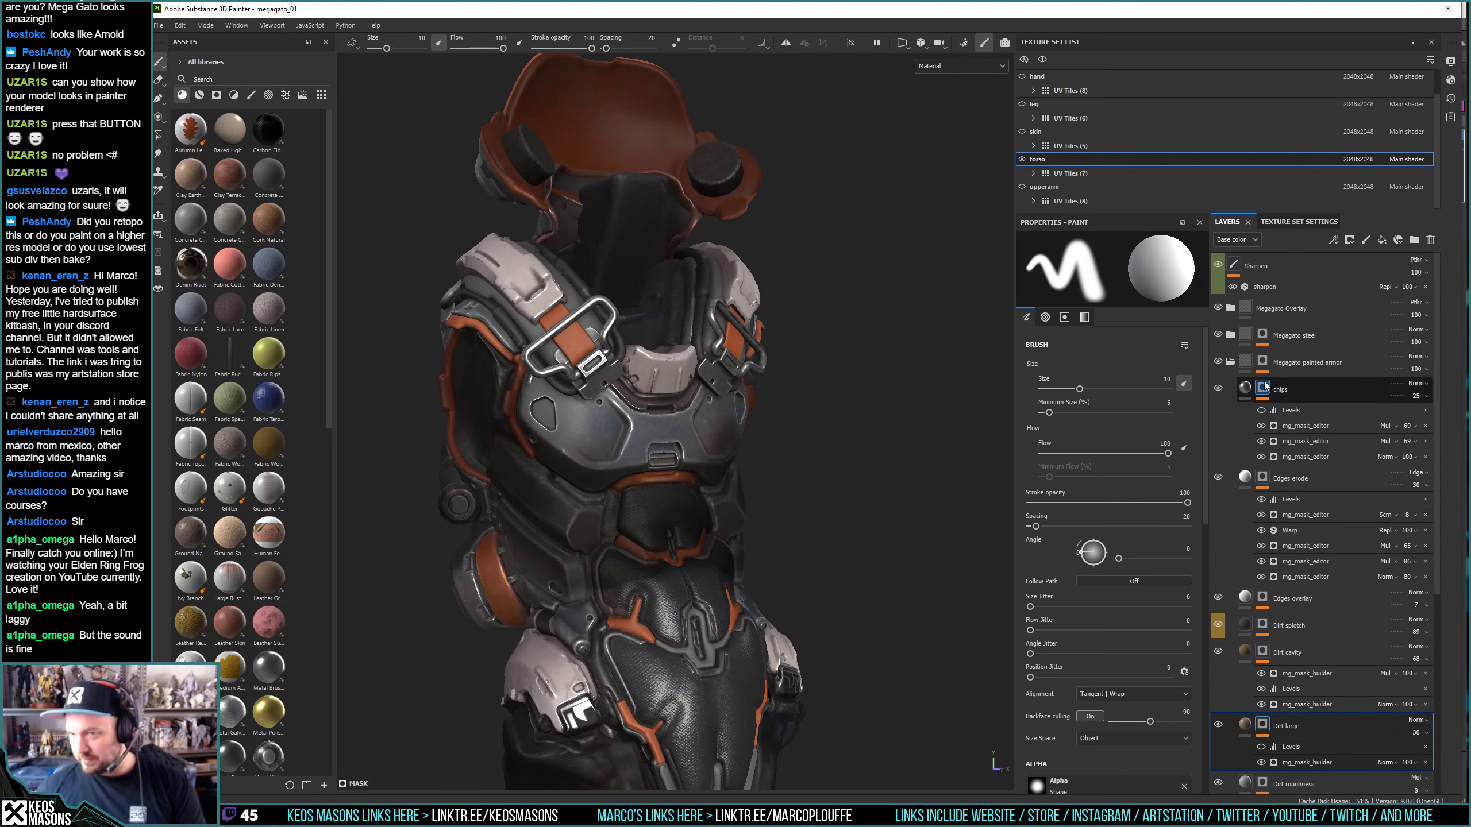
pyautogui.click(1230, 362)
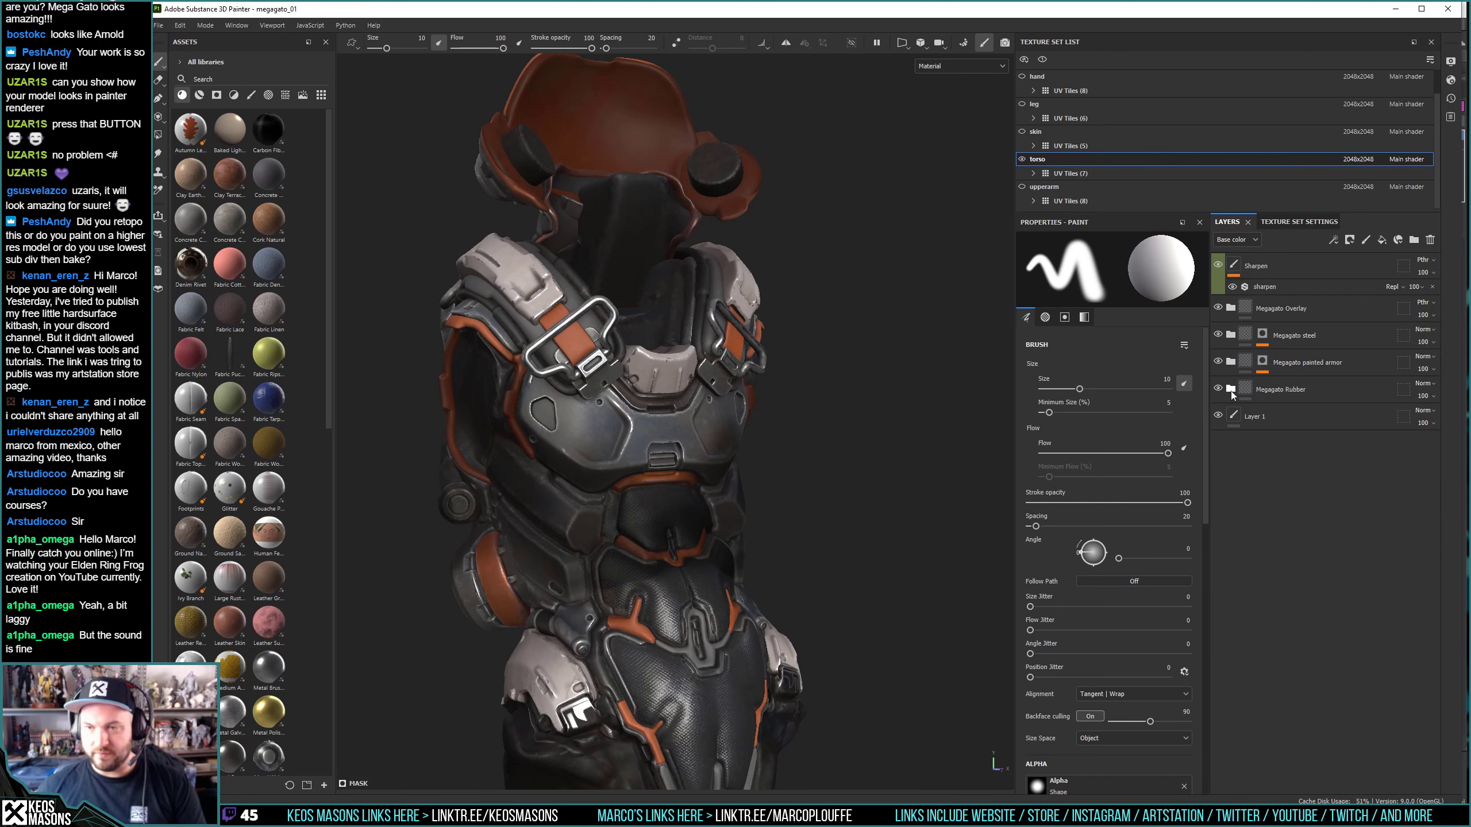
pyautogui.click(1230, 361)
pyautogui.click(1263, 335)
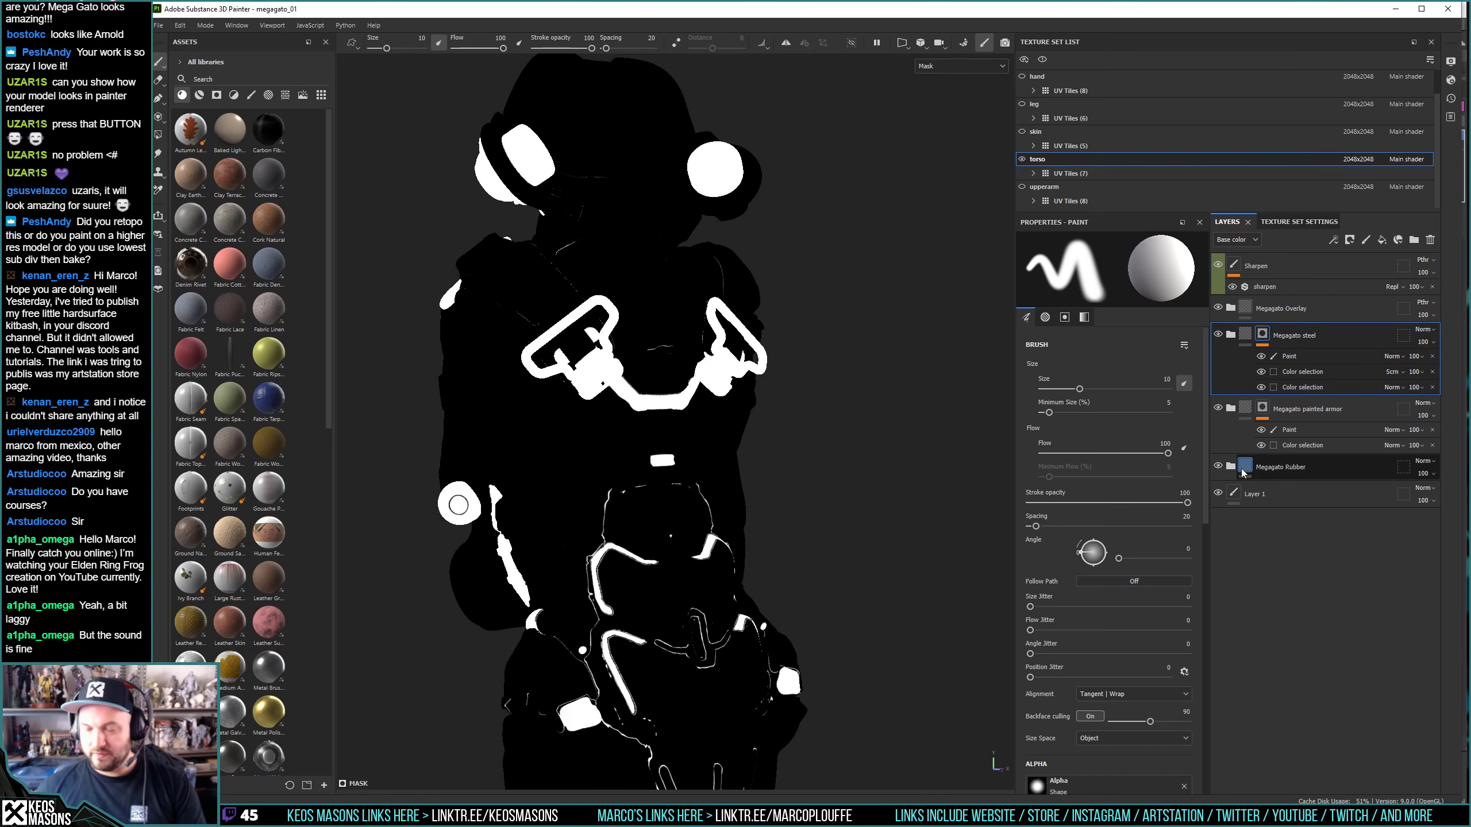
pyautogui.click(1241, 472)
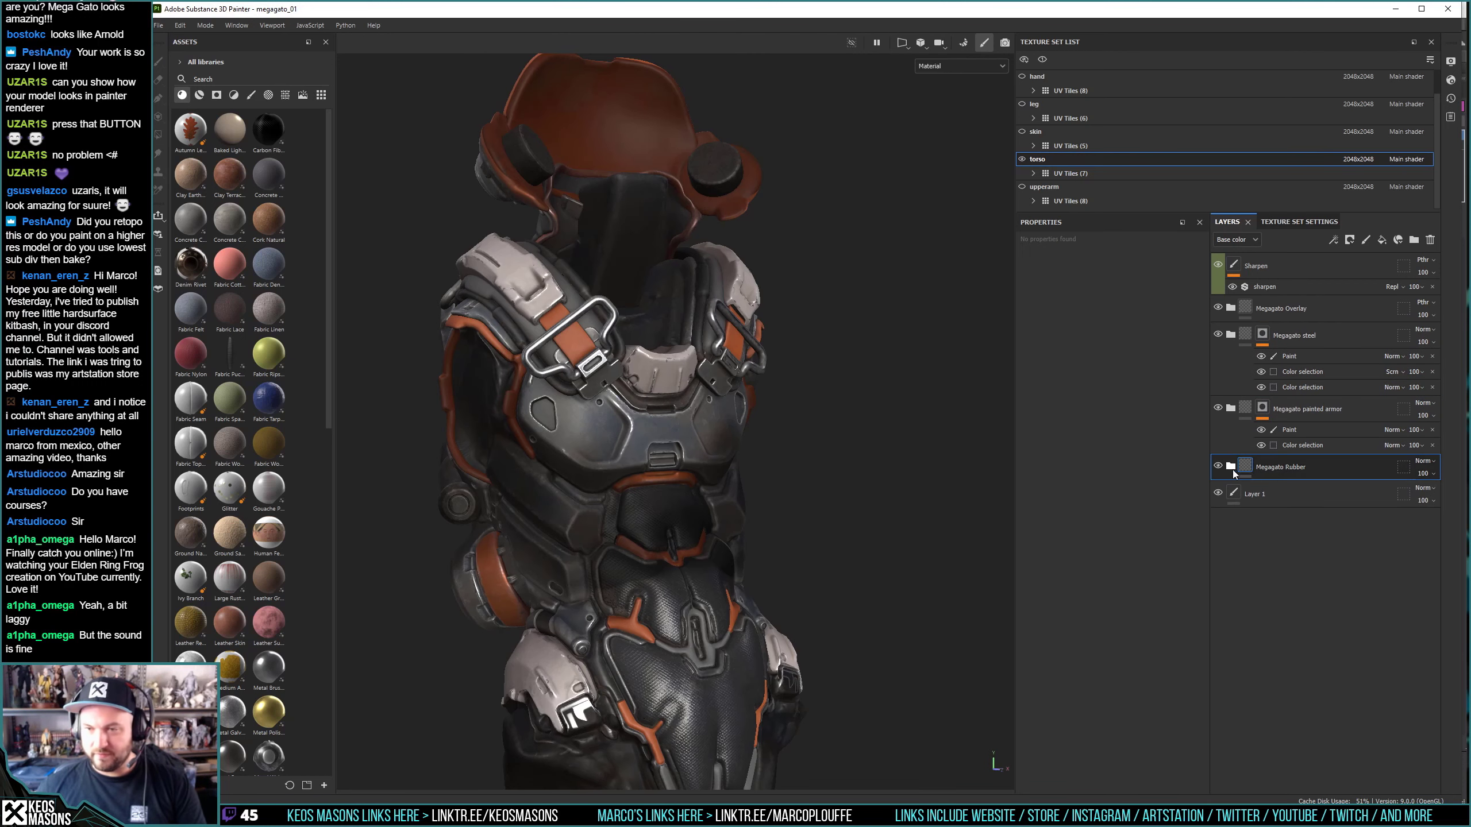
pyautogui.click(1230, 465)
# Preview the Capillaries layer's mask on the chest, then return to Material view.
pyautogui.scroll(-2, 1310, 551)
pyautogui.scroll(-2, 1309, 551)
pyautogui.scroll(-2, 1310, 551)
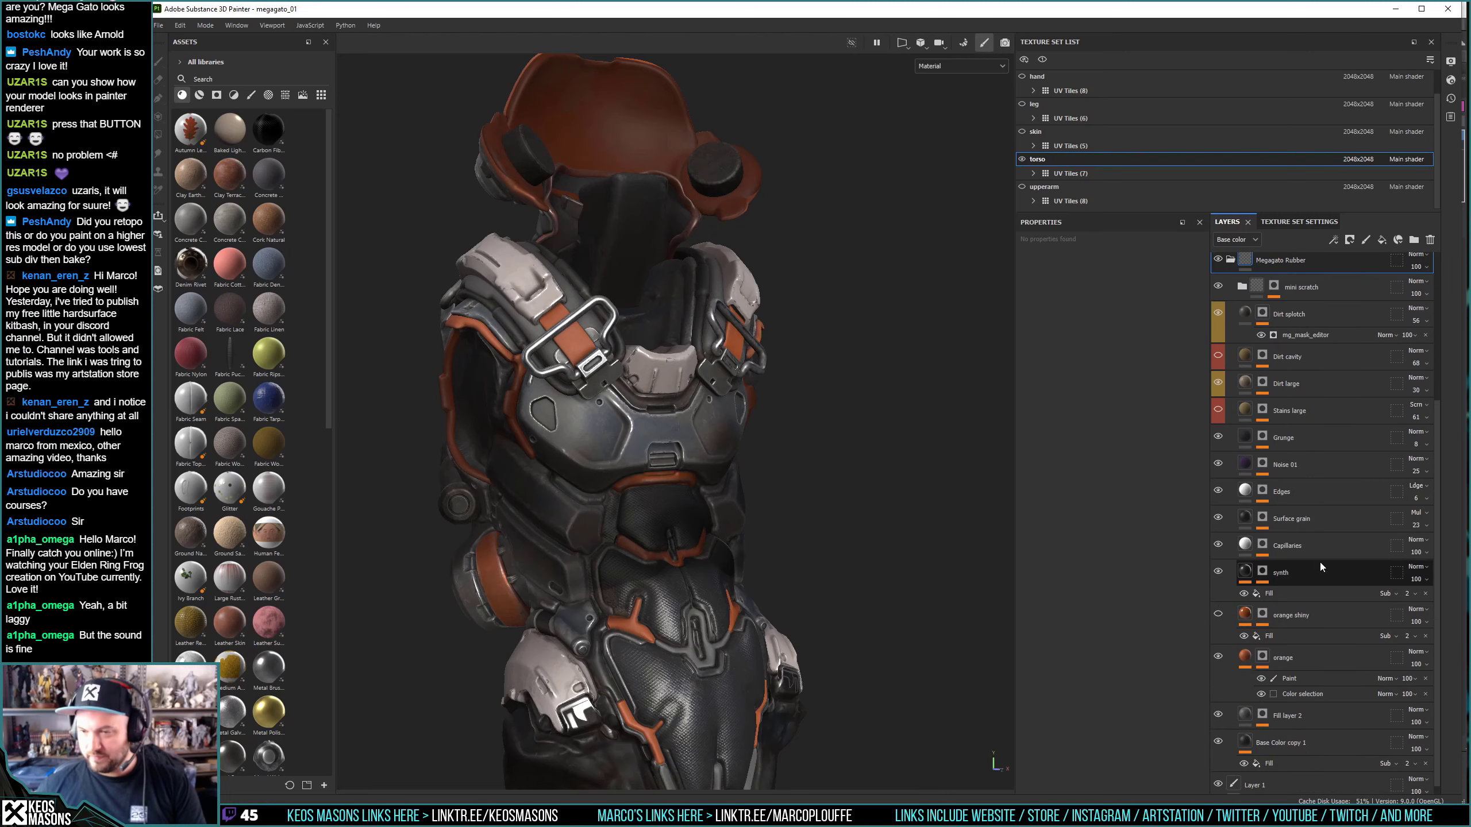
pyautogui.scroll(5, 823, 435)
pyautogui.moveTo(799, 405)
pyautogui.keyDown('alt'); pyautogui.mouseDown()
pyautogui.moveTo(822, 436)
pyautogui.moveTo(806, 520)
pyautogui.moveTo(943, 516)
pyautogui.moveTo(956, 614)
pyautogui.moveTo(815, 365)
pyautogui.moveTo(767, 536)
pyautogui.mouseUp(); pyautogui.keyUp('alt')
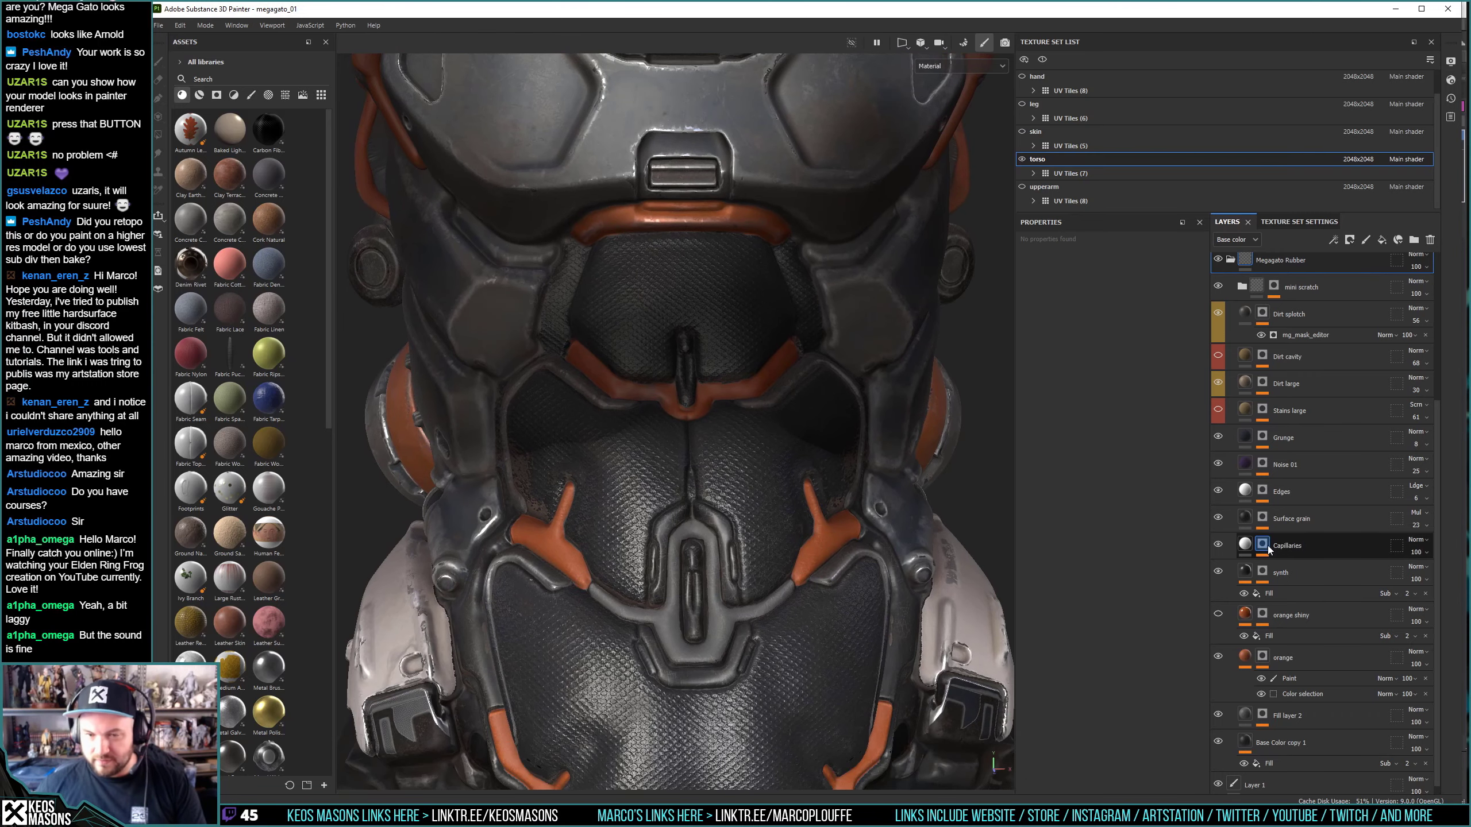
pyautogui.click(1262, 545)
pyautogui.moveTo(769, 440)
pyautogui.keyDown('alt'); pyautogui.mouseDown()
pyautogui.moveTo(788, 460)
pyautogui.moveTo(739, 394)
pyautogui.moveTo(760, 501)
pyautogui.moveTo(782, 433)
pyautogui.moveTo(585, 430)
pyautogui.moveTo(738, 456)
pyautogui.moveTo(666, 475)
pyautogui.moveTo(769, 476)
pyautogui.mouseUp(); pyautogui.keyUp('alt')
pyautogui.press('m')
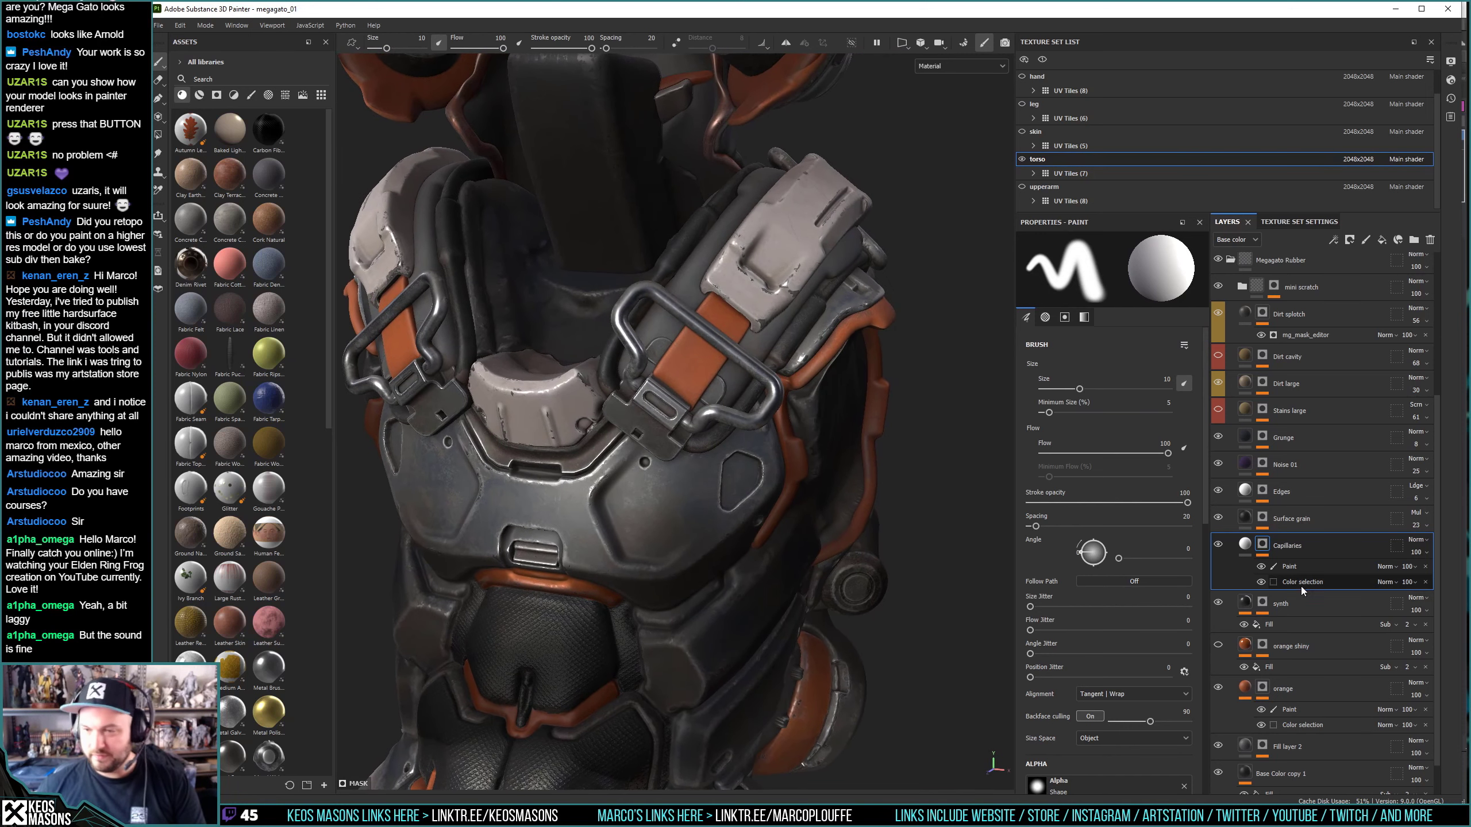
# Duplicate the Capillaries layer and remove the copy's Paint and Color selection effects.
pyautogui.rightClick(1264, 548)
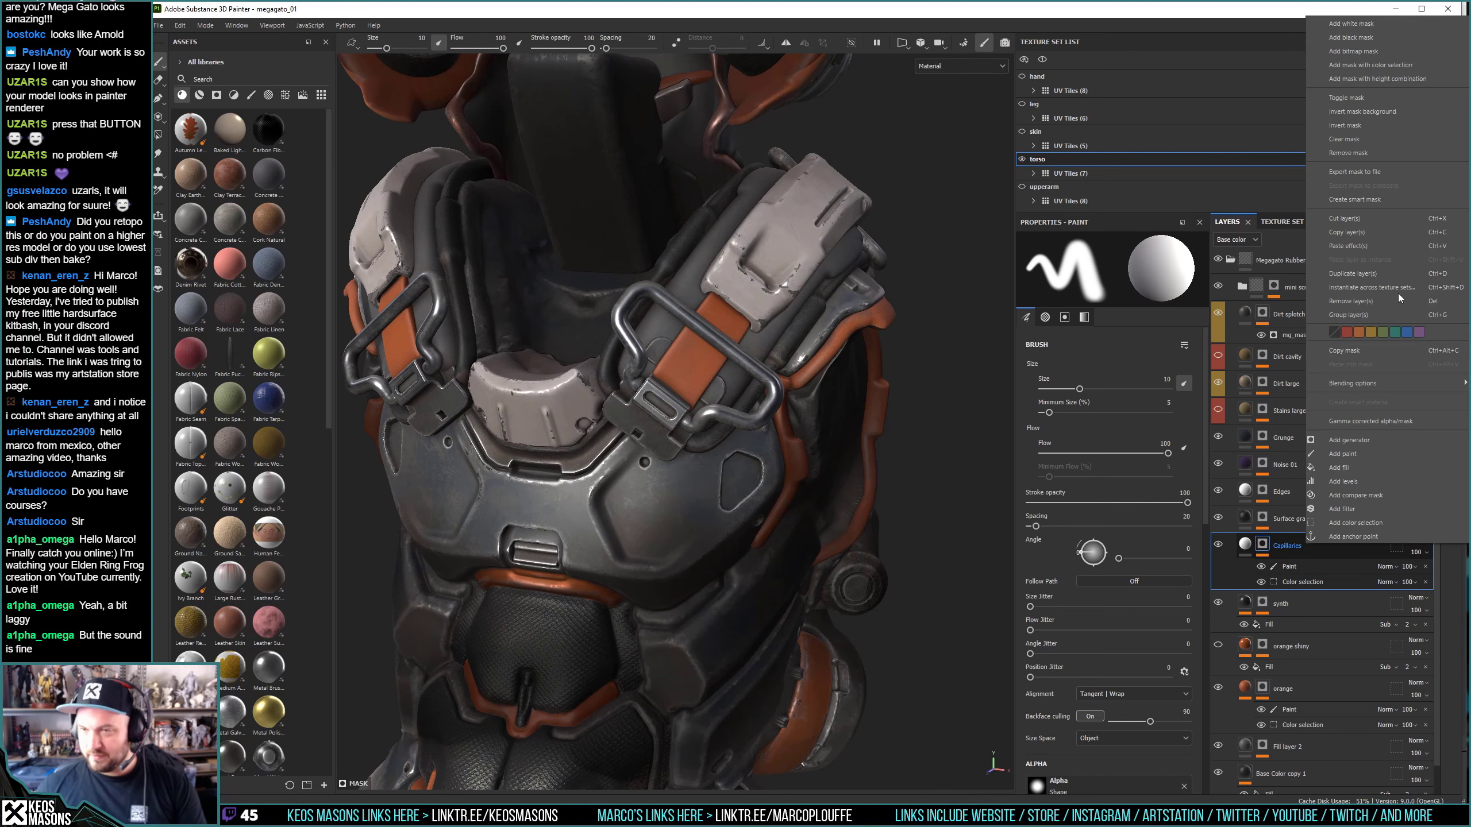
pyautogui.click(1359, 275)
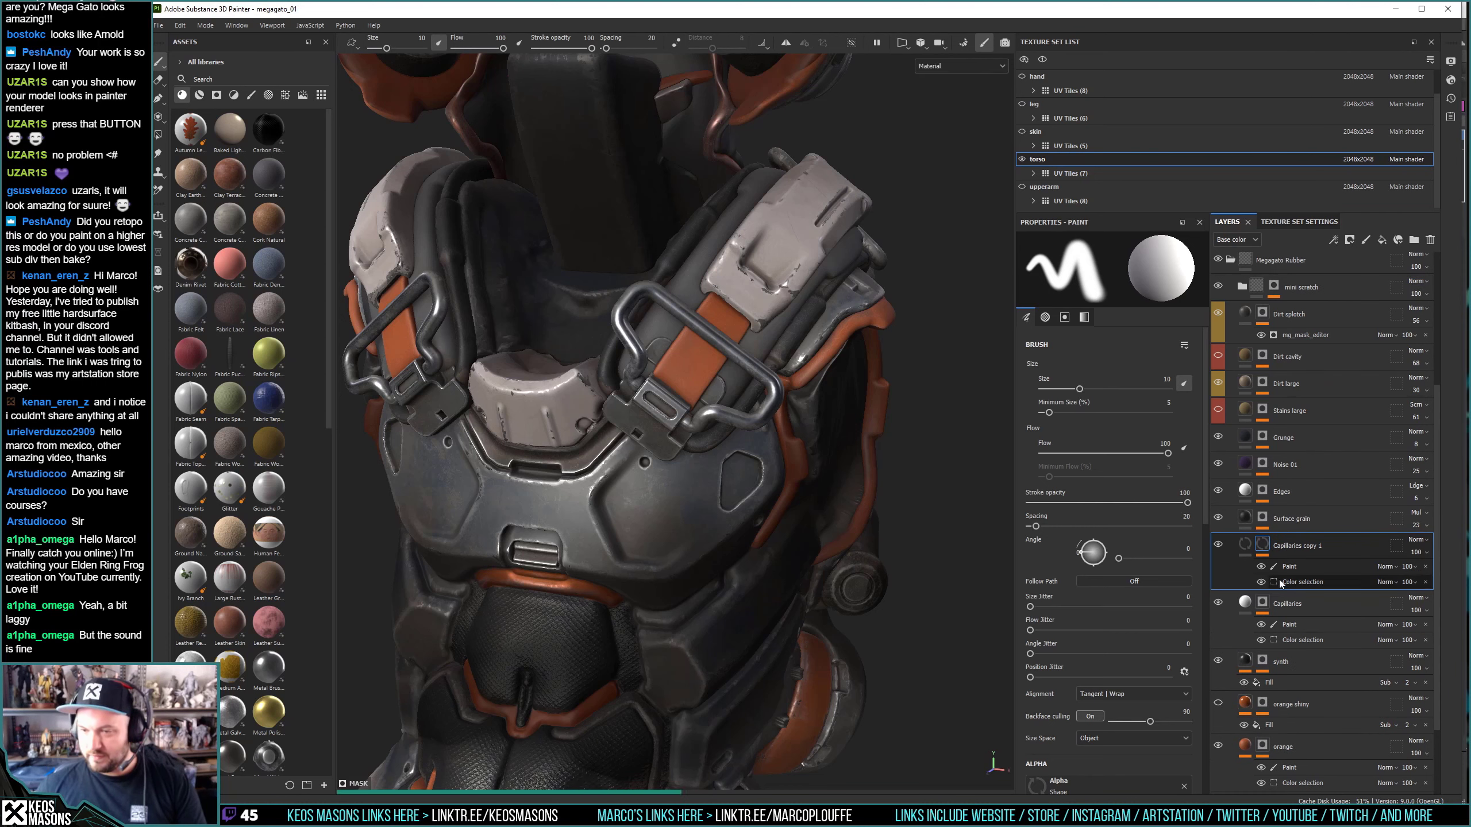
pyautogui.click(1425, 566)
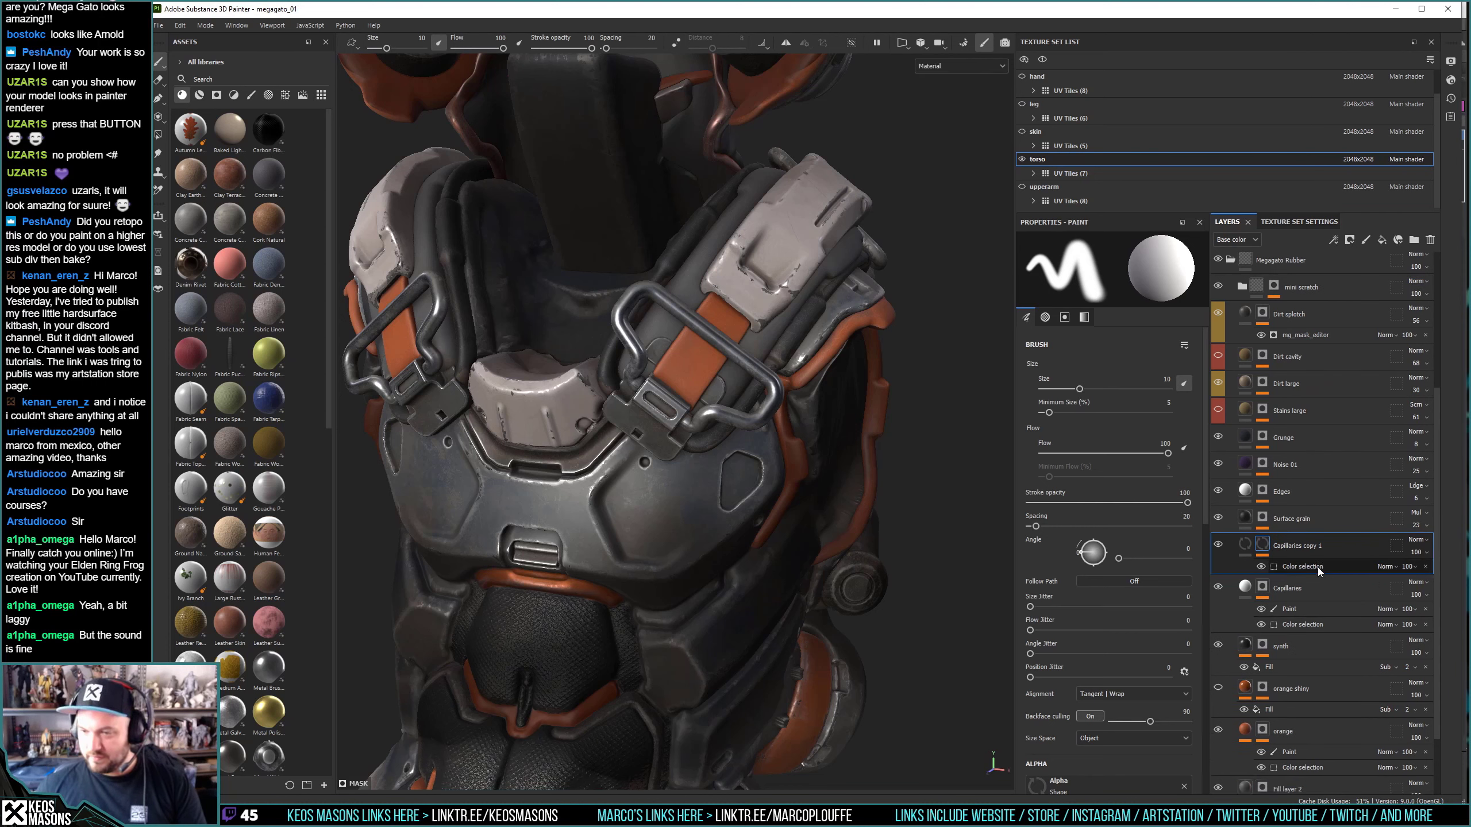
pyautogui.click(1309, 567)
pyautogui.click(1428, 567)
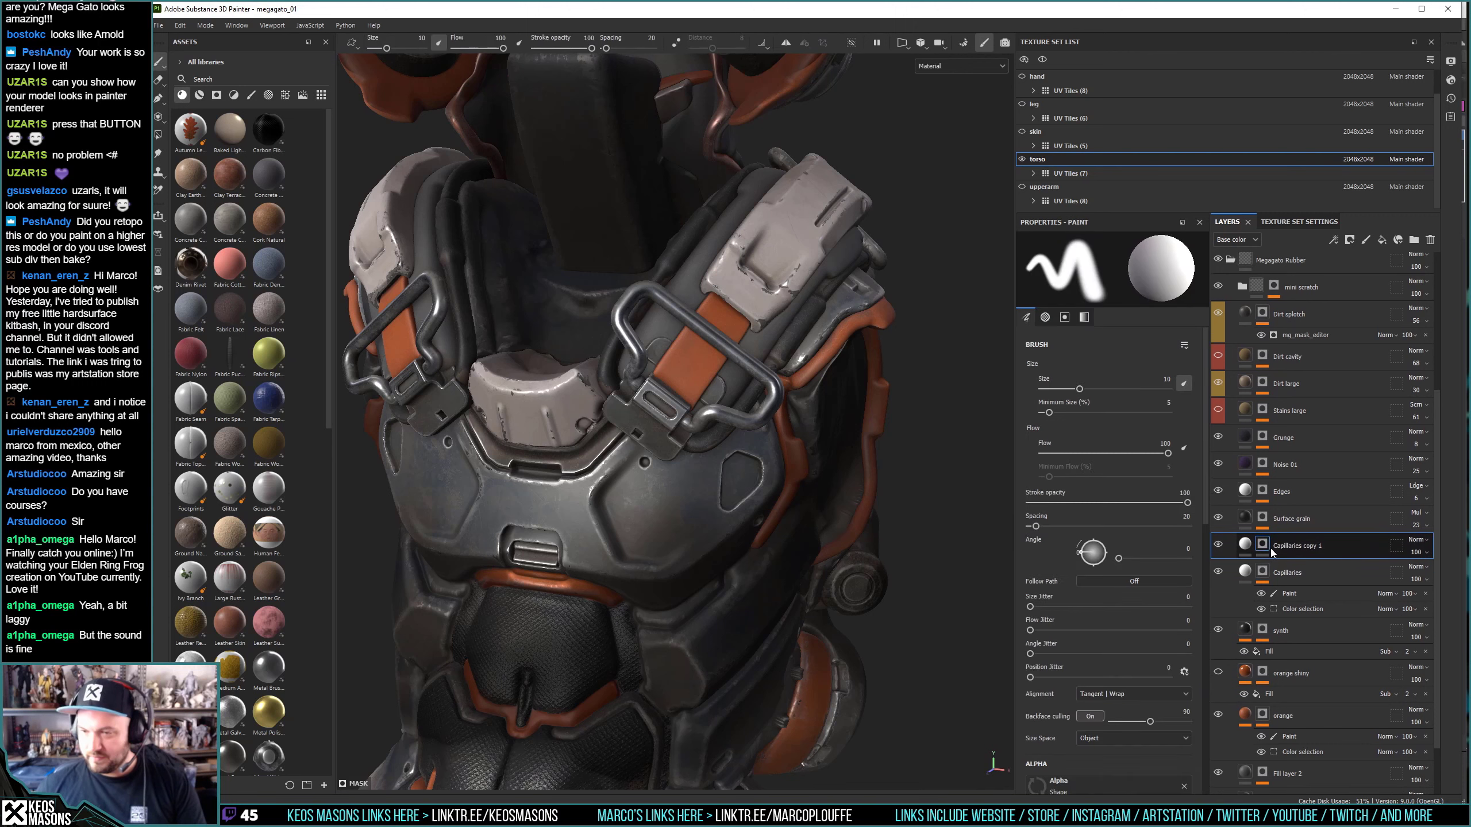
pyautogui.rightClick(1271, 550)
# Add a Color selection picking the grey strap colour, with tolerance 0.06 and hardness 0.86.
pyautogui.click(1330, 533)
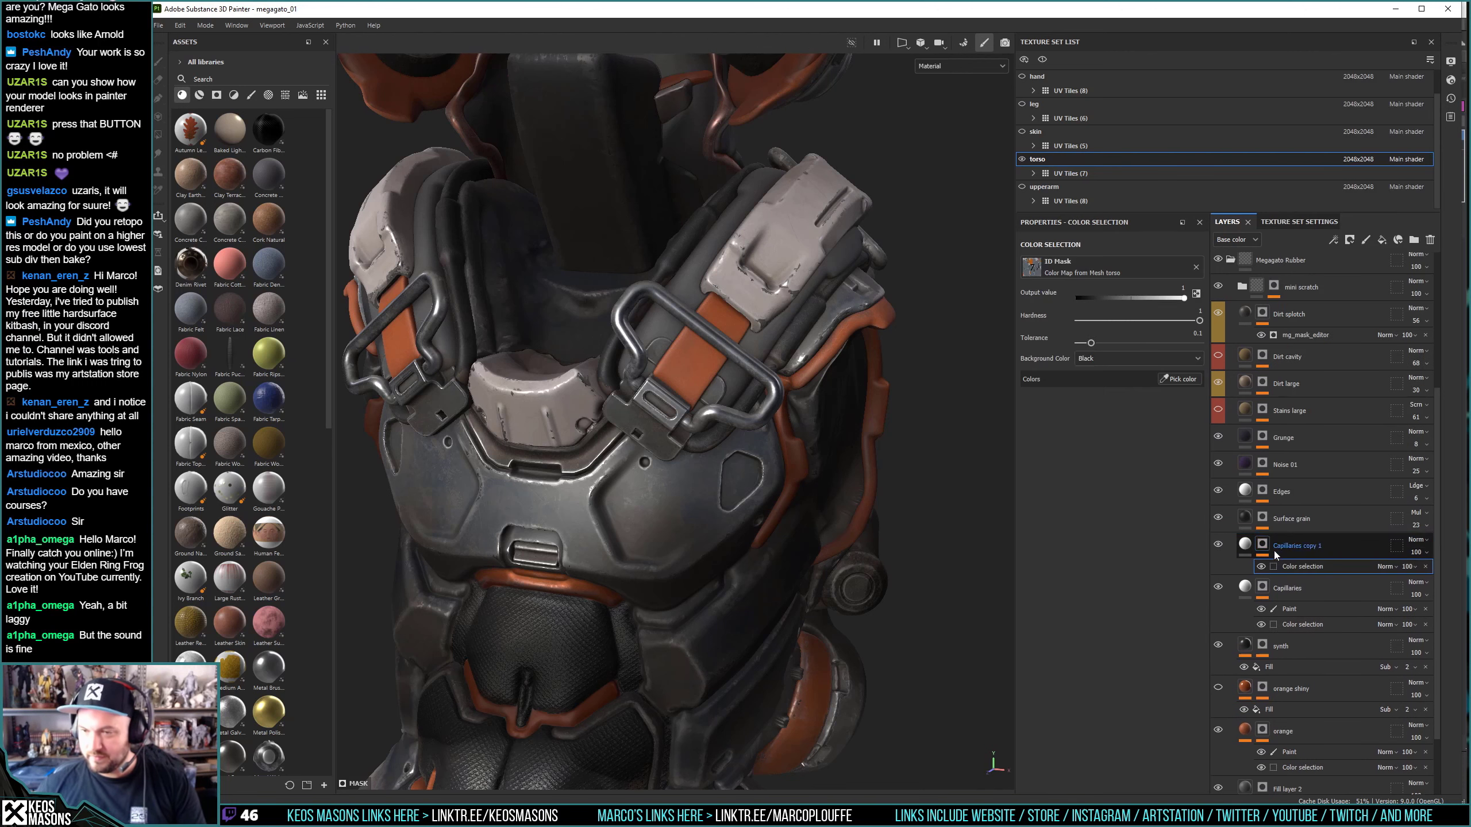
pyautogui.click(1189, 382)
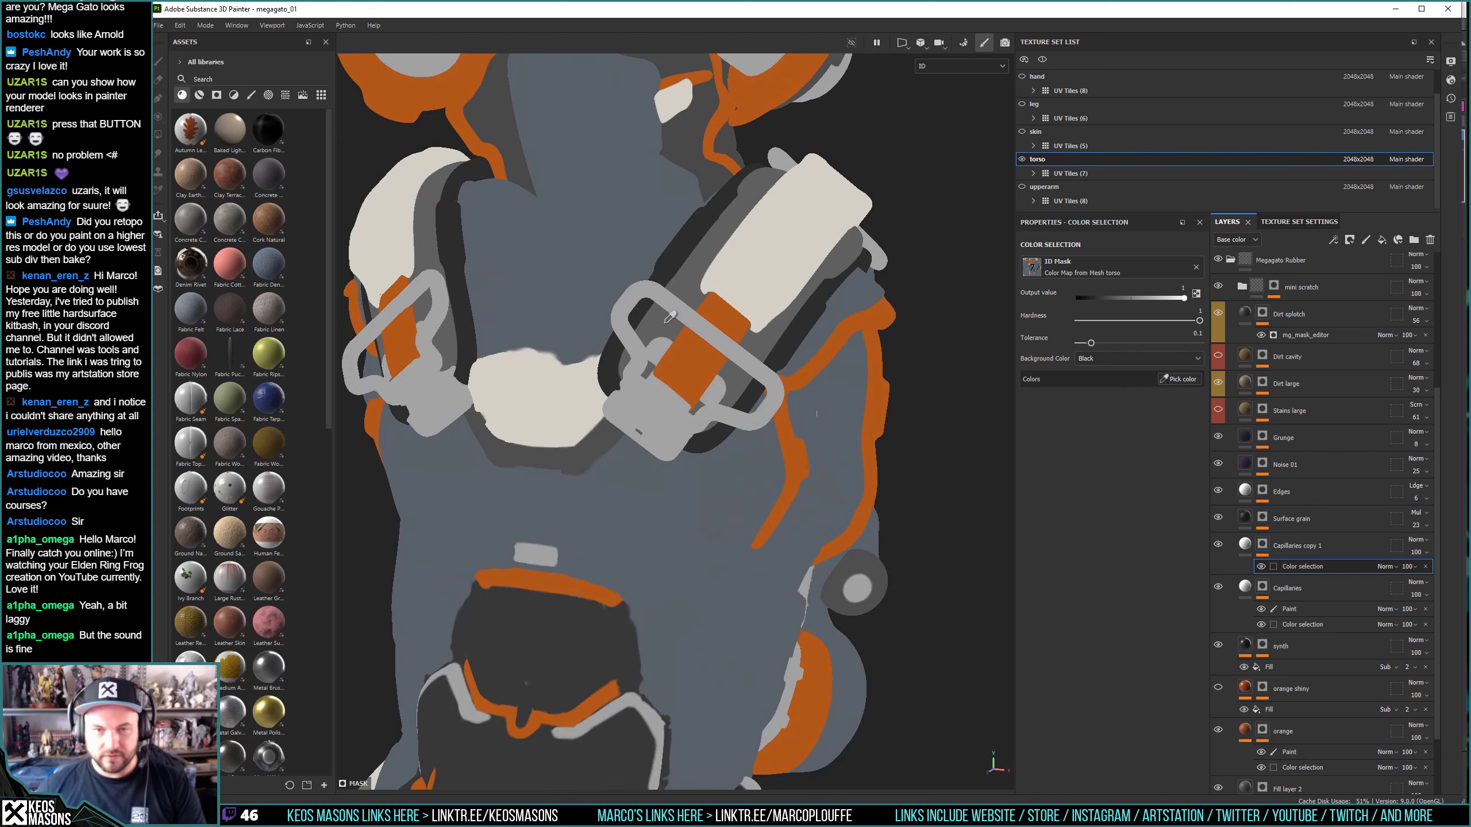
pyautogui.click(669, 318)
pyautogui.keyDown('alt'); pyautogui.click(1262, 544); pyautogui.keyUp('alt')
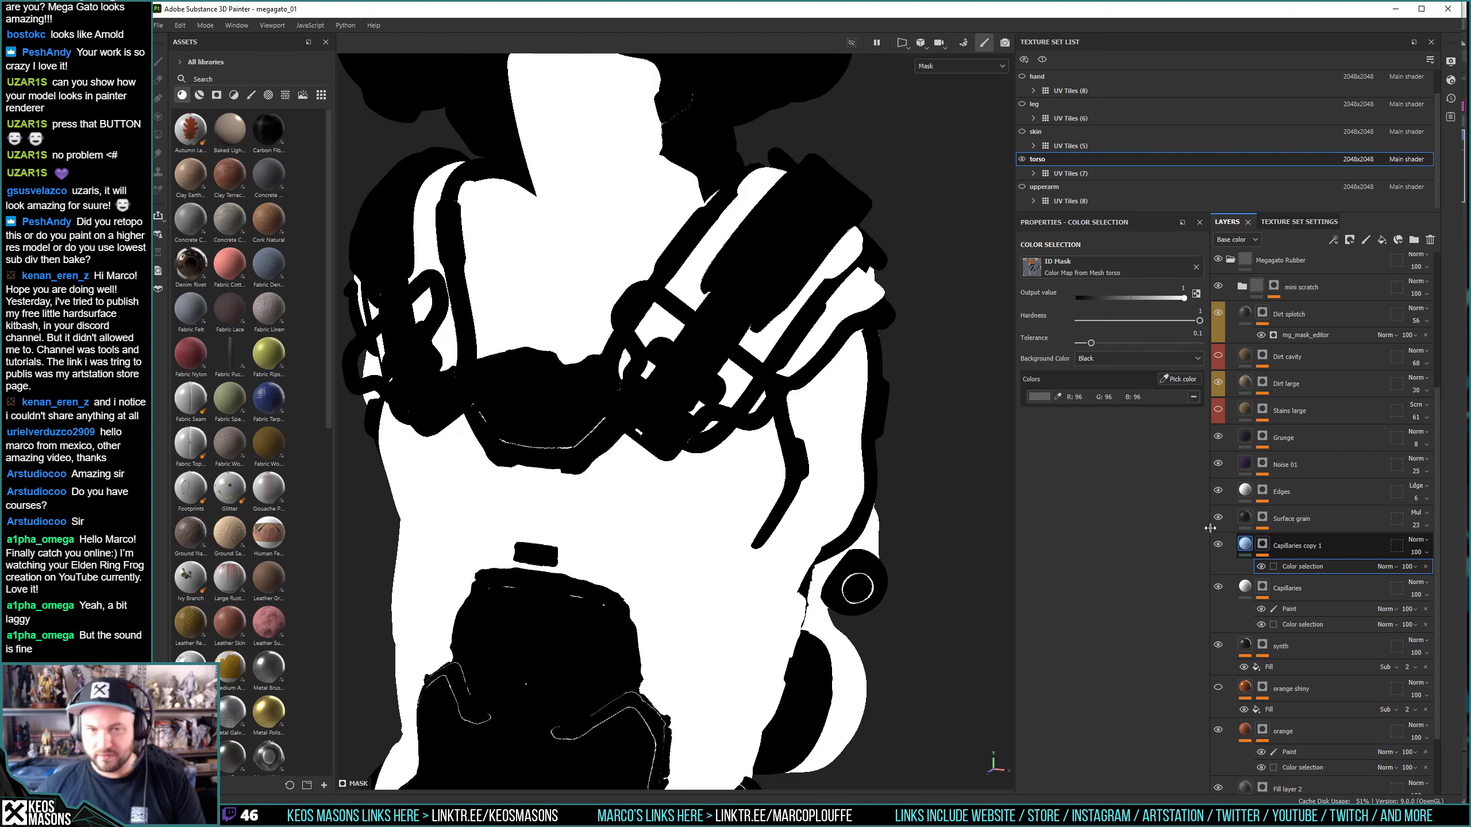
pyautogui.moveTo(1091, 342); pyautogui.dragTo(1080, 343)
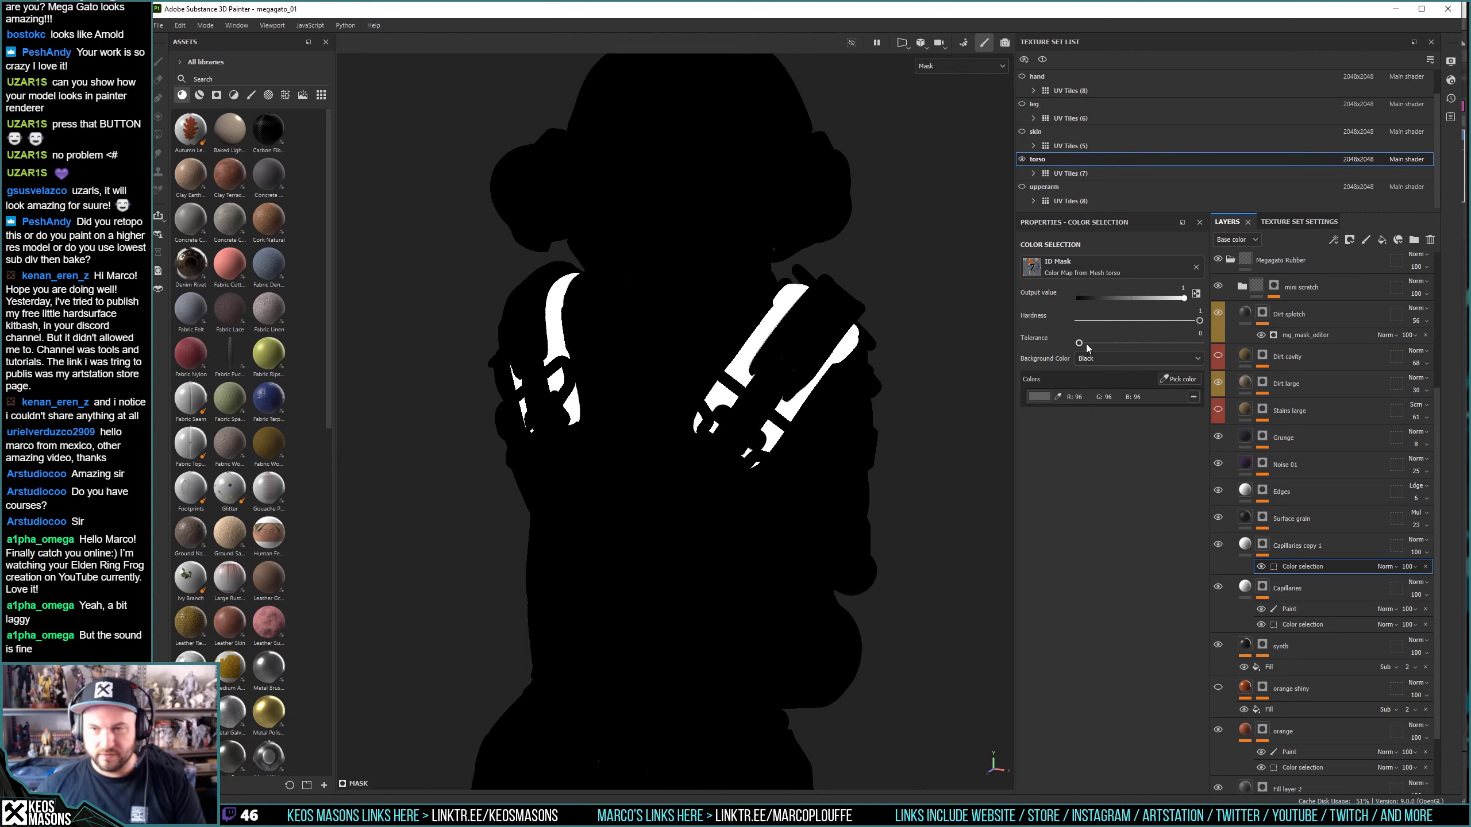
pyautogui.moveTo(1198, 323); pyautogui.dragTo(1182, 322)
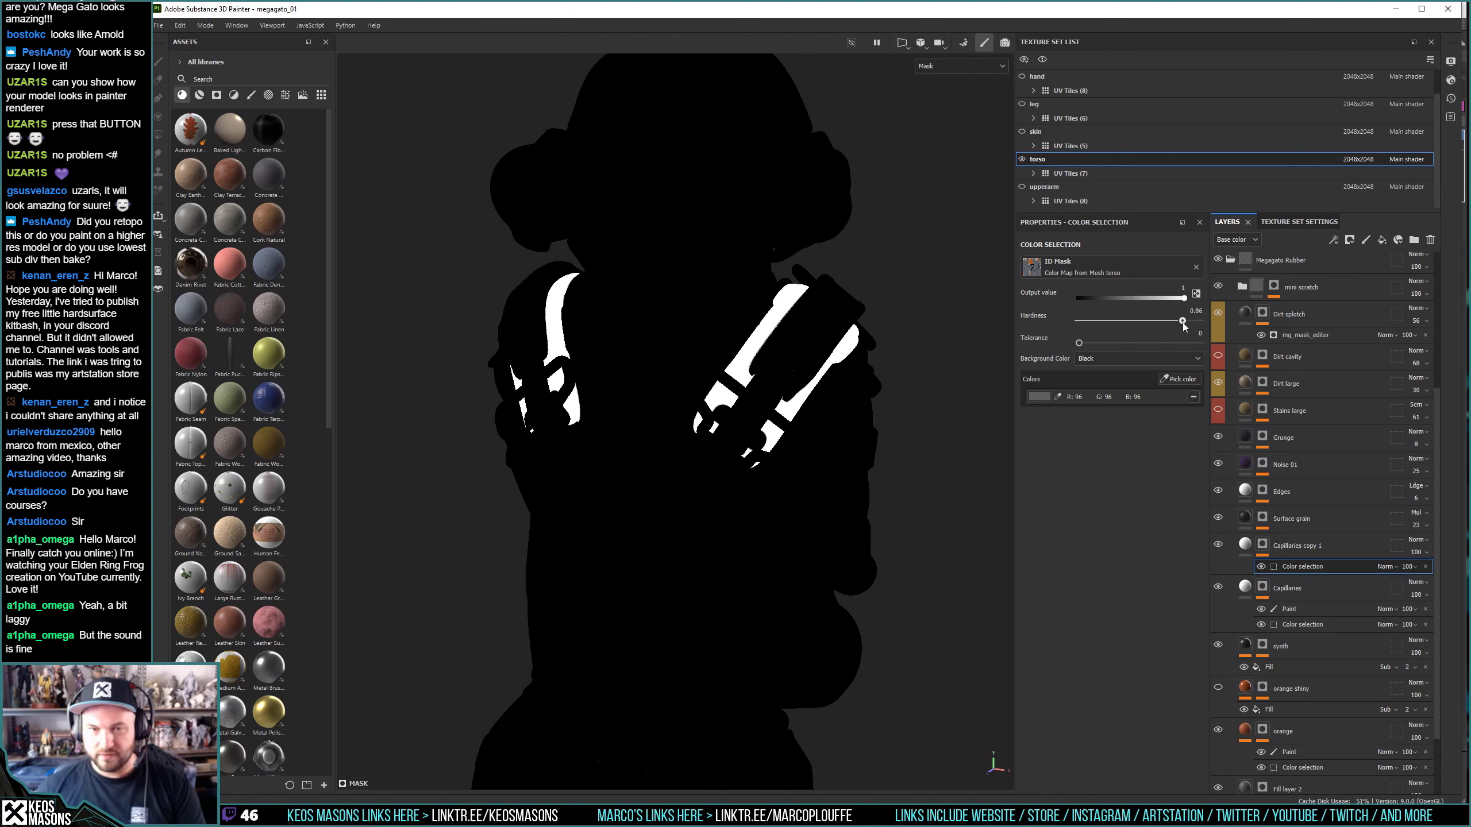
# In Material view, frame the chest straps and open Capillaries copy 1's fill properties.
pyautogui.press('m')
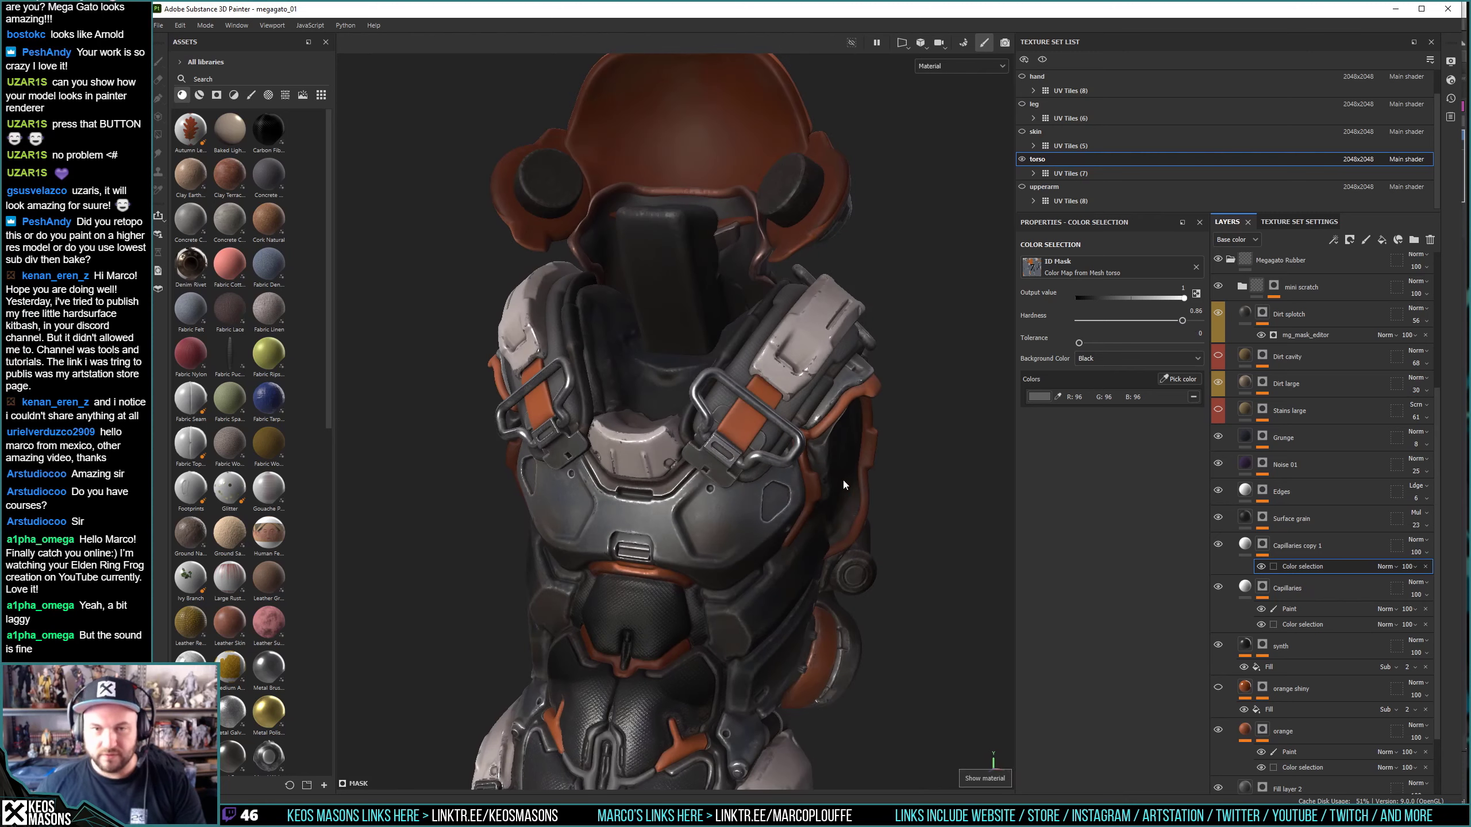
pyautogui.scroll(5, 674, 423)
pyautogui.moveTo(992, 554)
pyautogui.keyDown('alt'); pyautogui.mouseDown()
pyautogui.moveTo(744, 594)
pyautogui.moveTo(688, 576)
pyautogui.moveTo(714, 566)
pyautogui.moveTo(754, 591)
pyautogui.mouseUp(); pyautogui.keyUp('alt')
pyautogui.moveTo(755, 591)
pyautogui.keyDown('alt'); pyautogui.mouseDown(button='middle')
pyautogui.moveTo(689, 562)
pyautogui.moveTo(803, 636)
pyautogui.mouseUp(button='middle'); pyautogui.keyUp('alt')
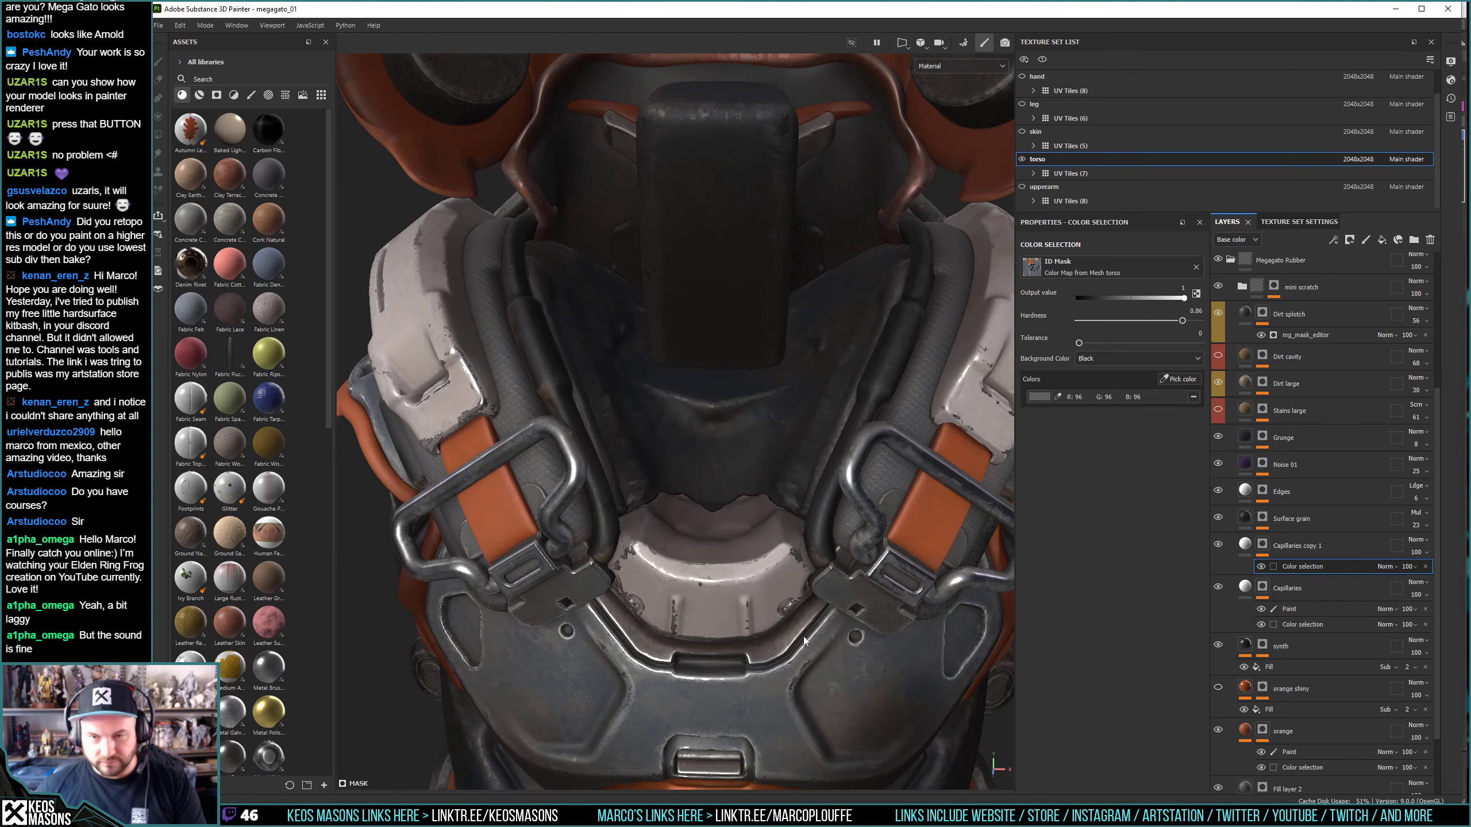
pyautogui.click(1243, 545)
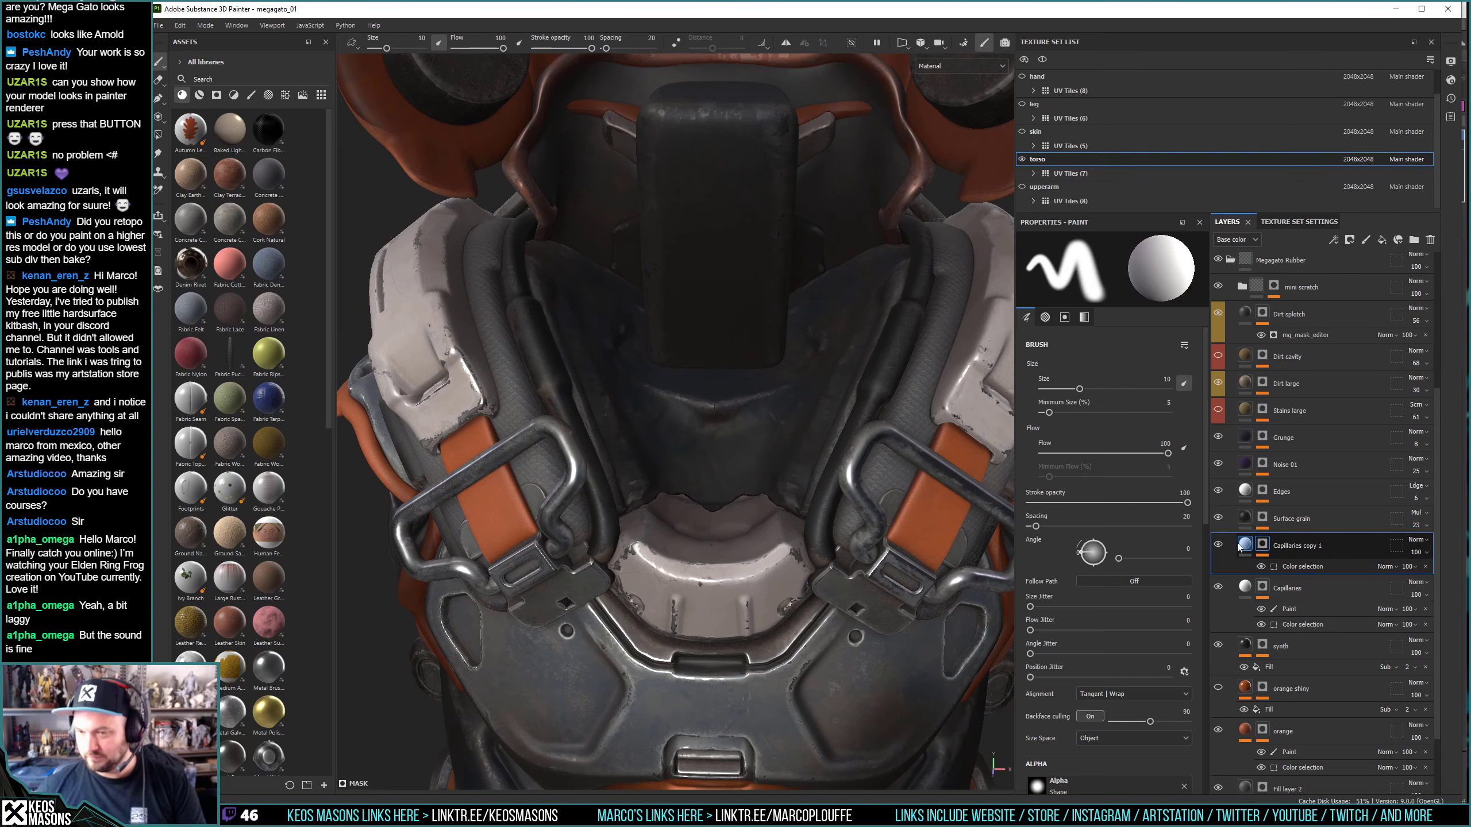
pyautogui.click(1243, 545)
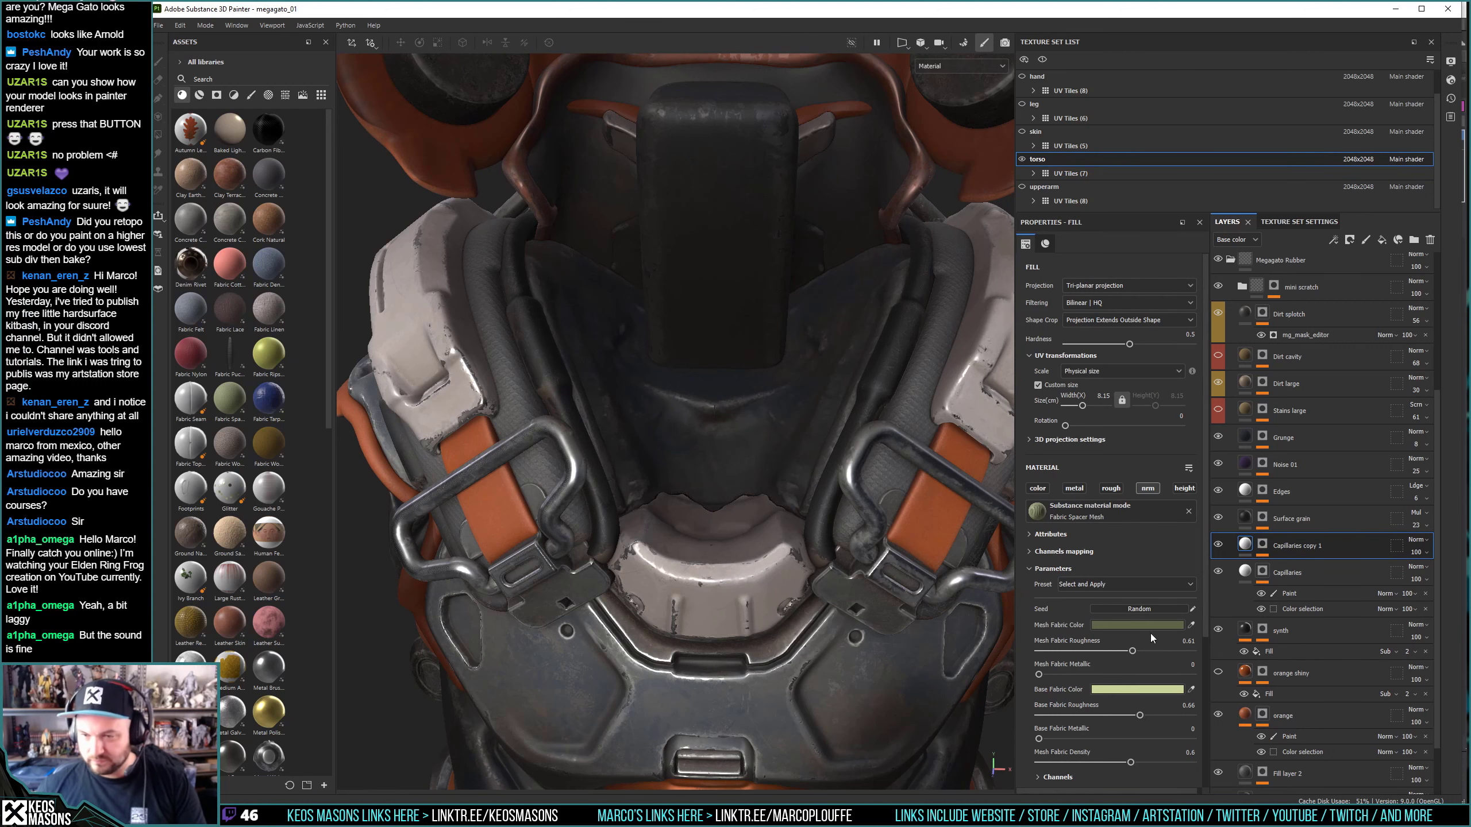
pyautogui.keyDown('alt'); pyautogui.moveTo(840, 556); pyautogui.dragTo(756, 566); pyautogui.keyUp('alt')
pyautogui.scroll(-2, 1103, 591)
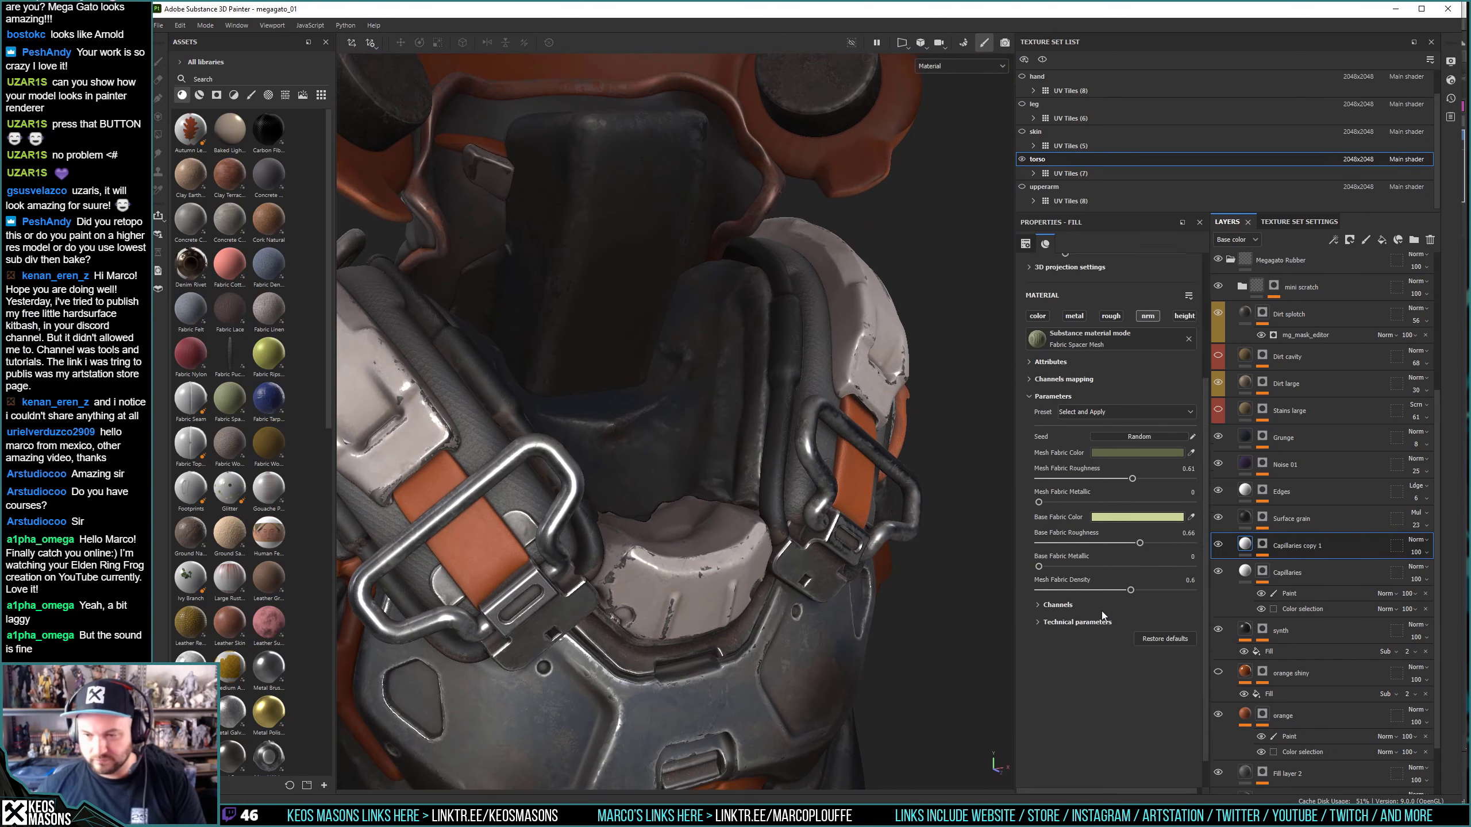
pyautogui.scroll(-1, 1101, 611)
pyautogui.scroll(3, 1098, 444)
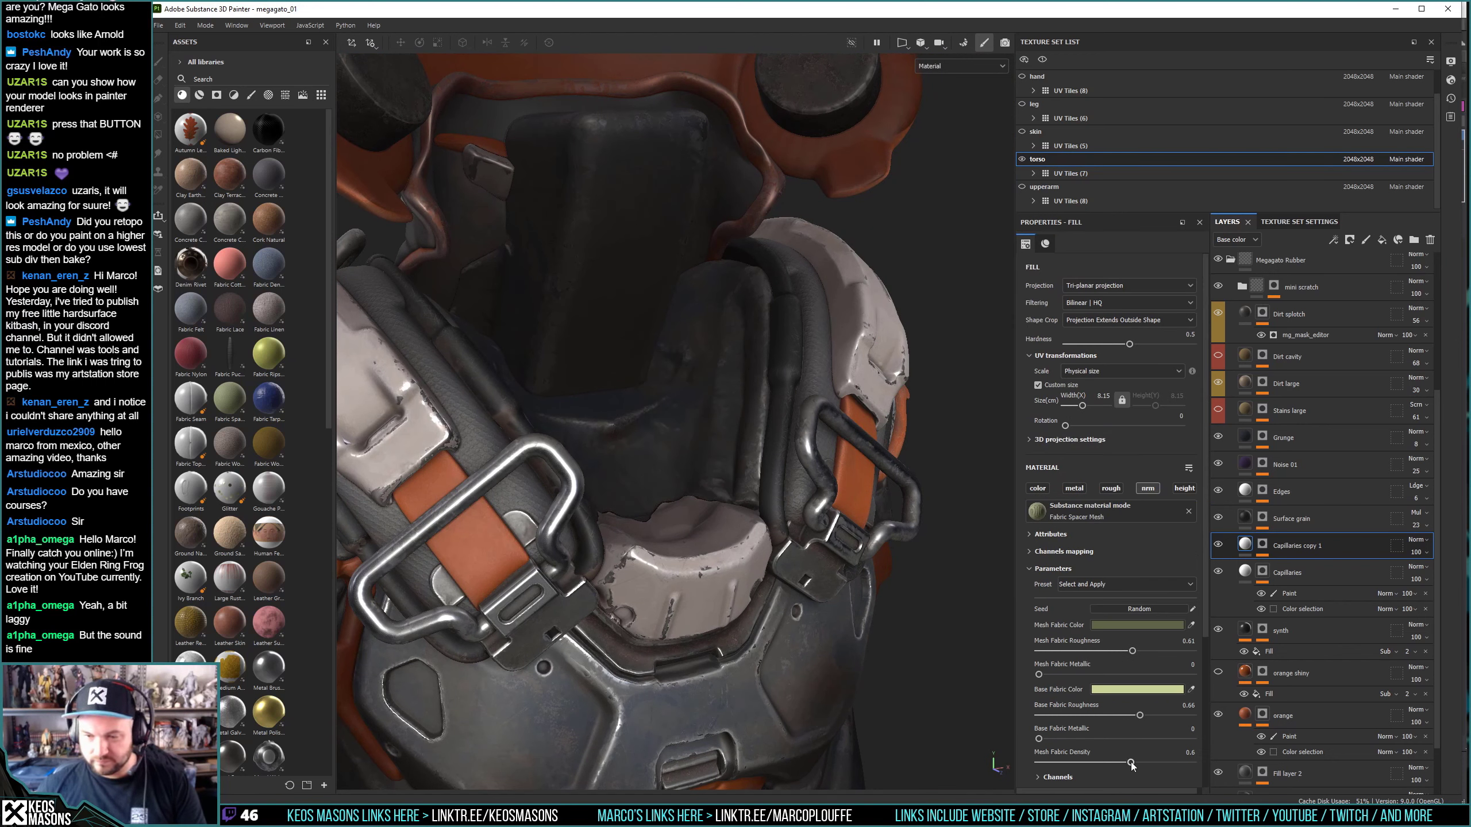
pyautogui.moveTo(1131, 762); pyautogui.dragTo(1138, 762)
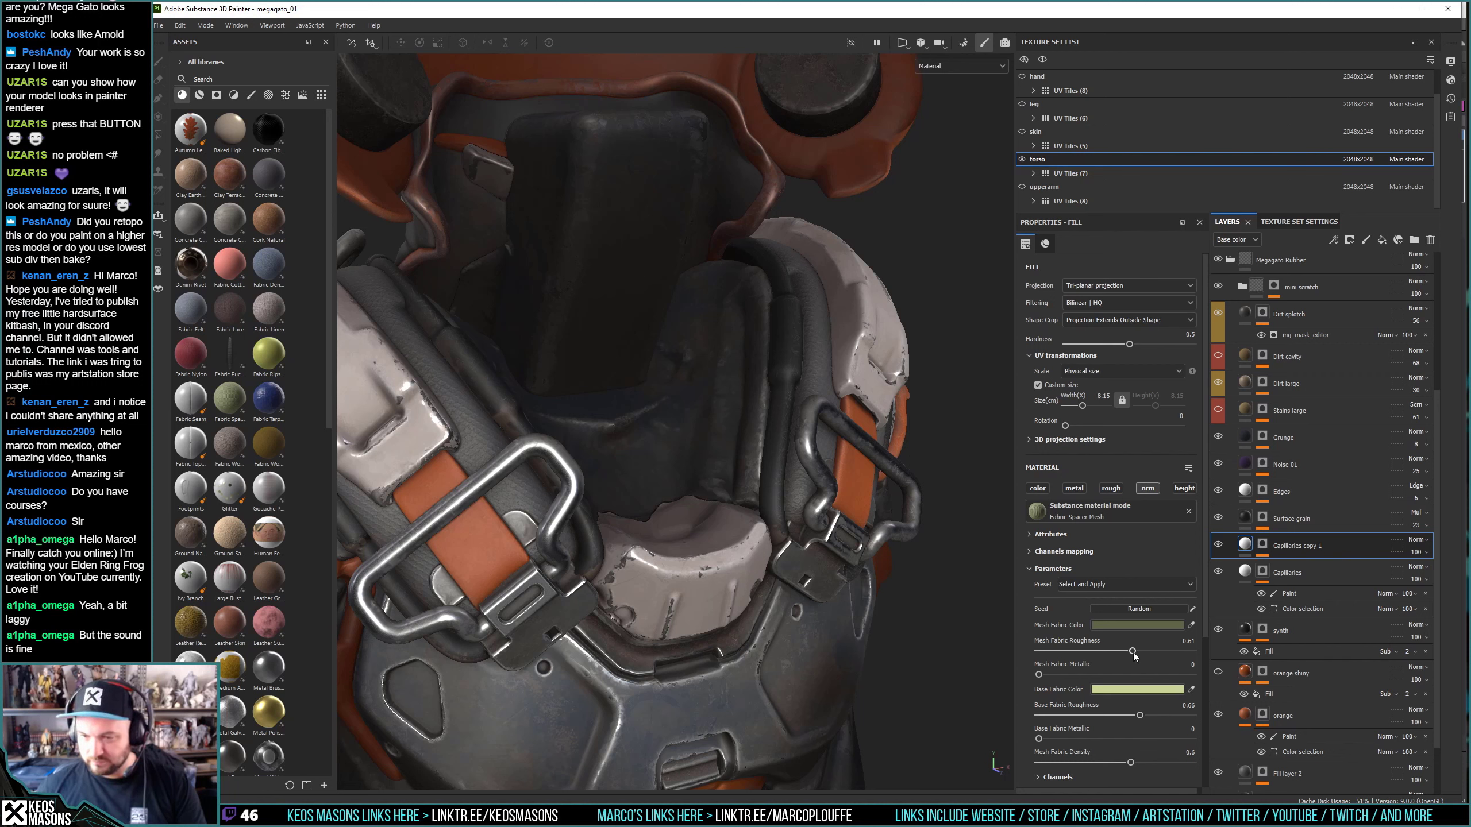
pyautogui.scroll(-3, 1059, 586)
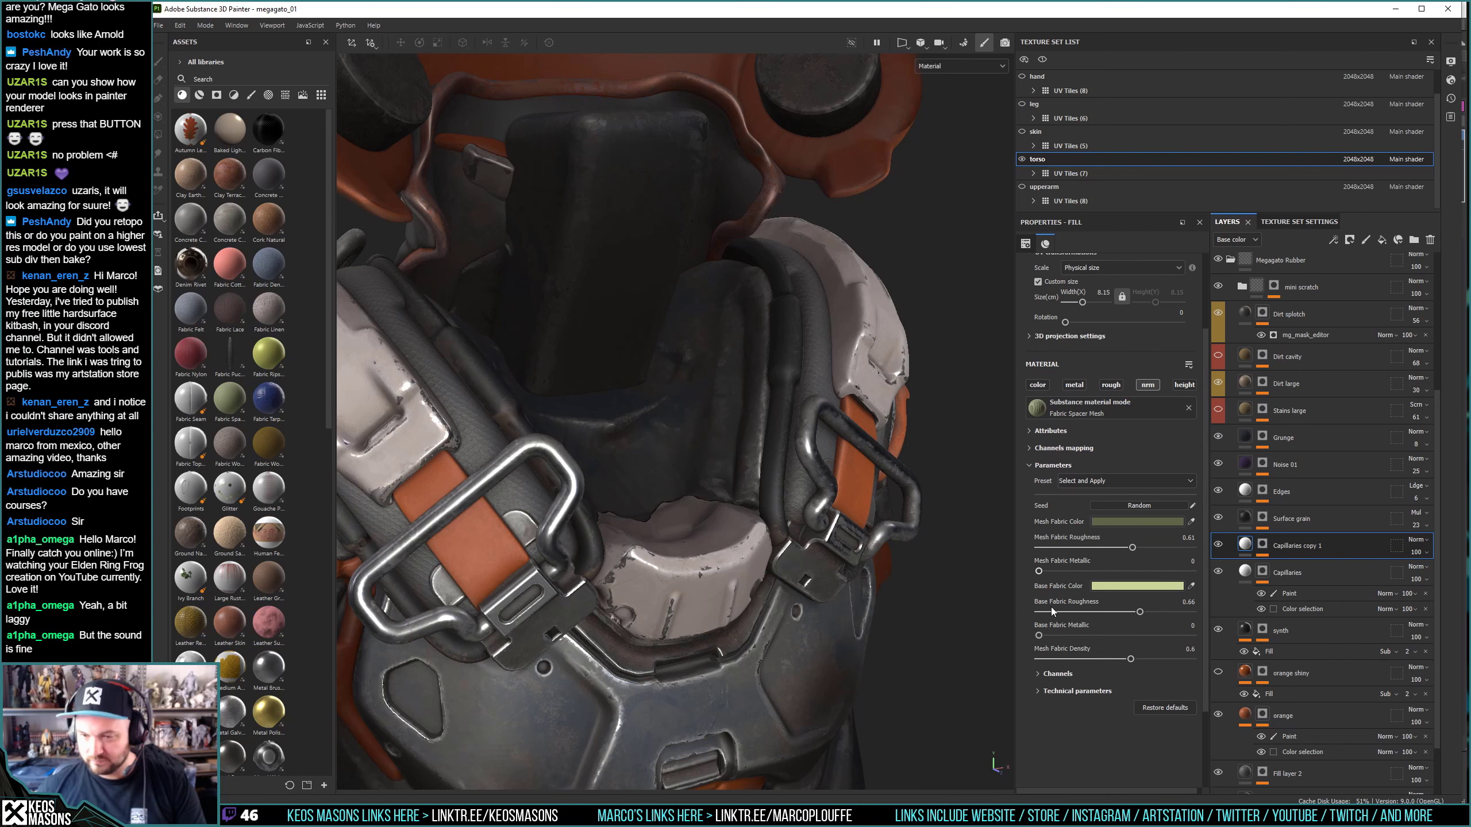
pyautogui.click(1067, 692)
pyautogui.scroll(-4, 1077, 695)
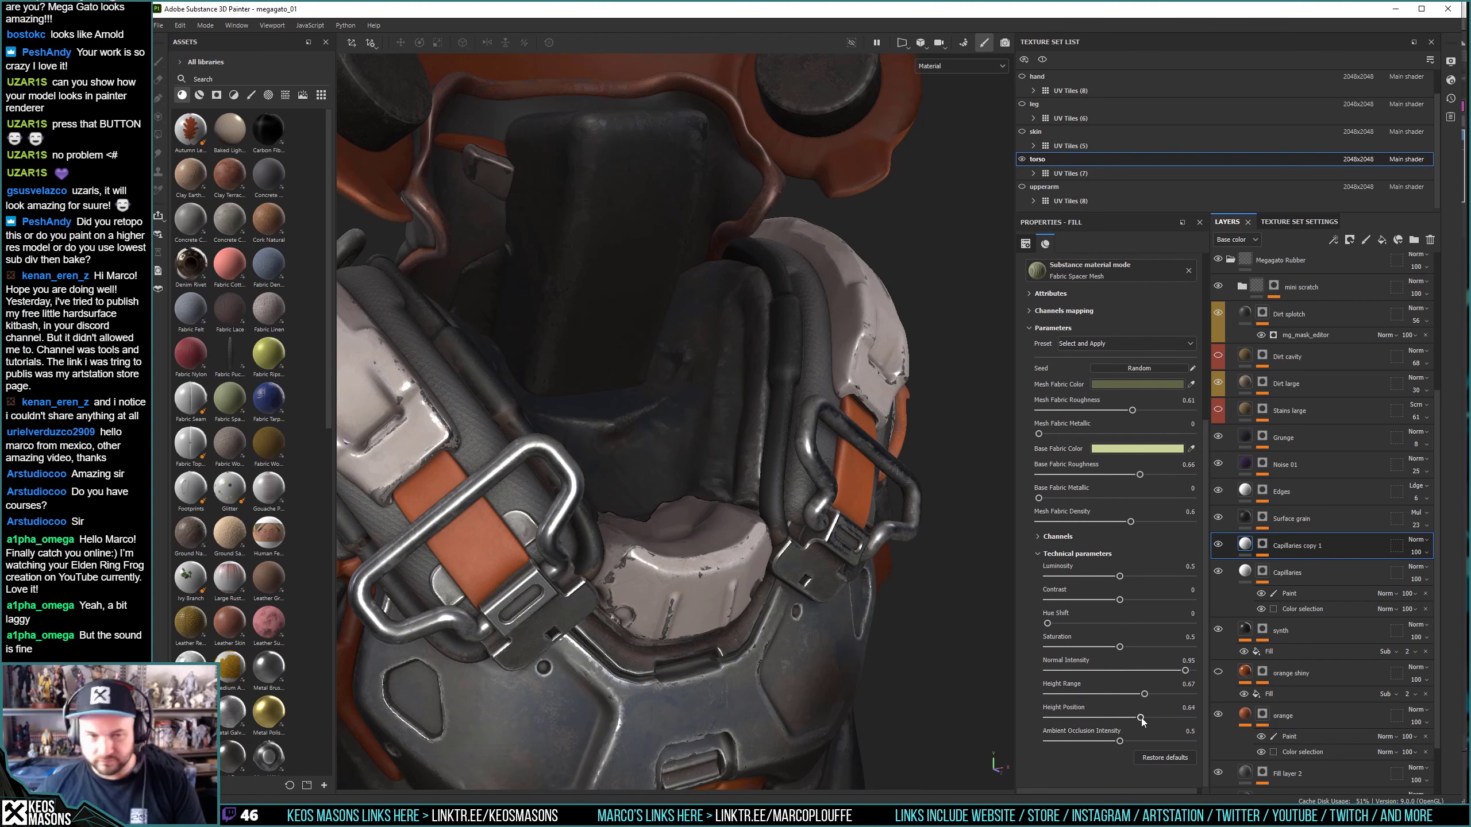
pyautogui.moveTo(1140, 717); pyautogui.dragTo(1167, 694)
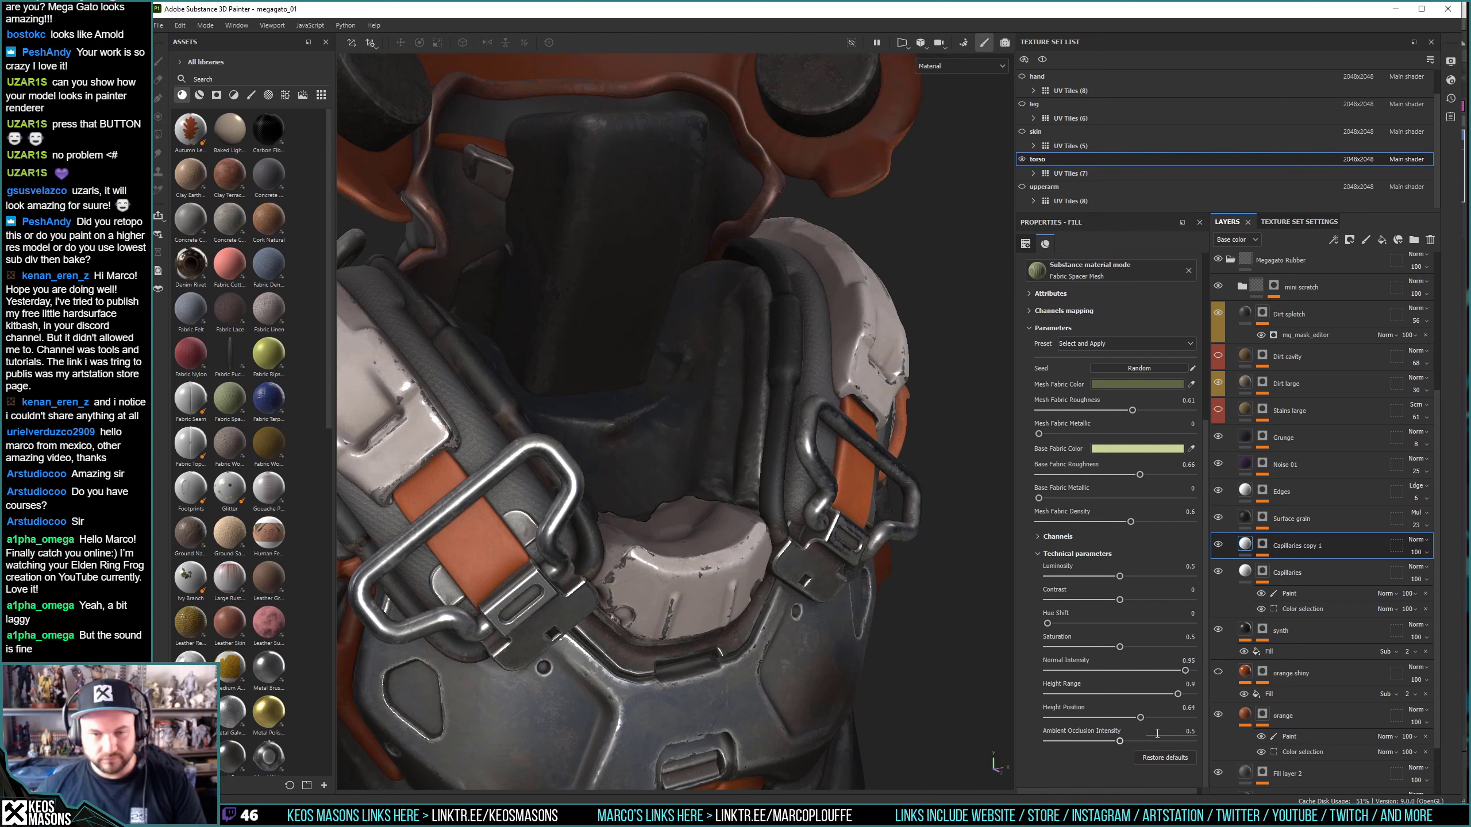
pyautogui.hotkey('ctrl', 'z')
pyautogui.scroll(3, 1126, 550)
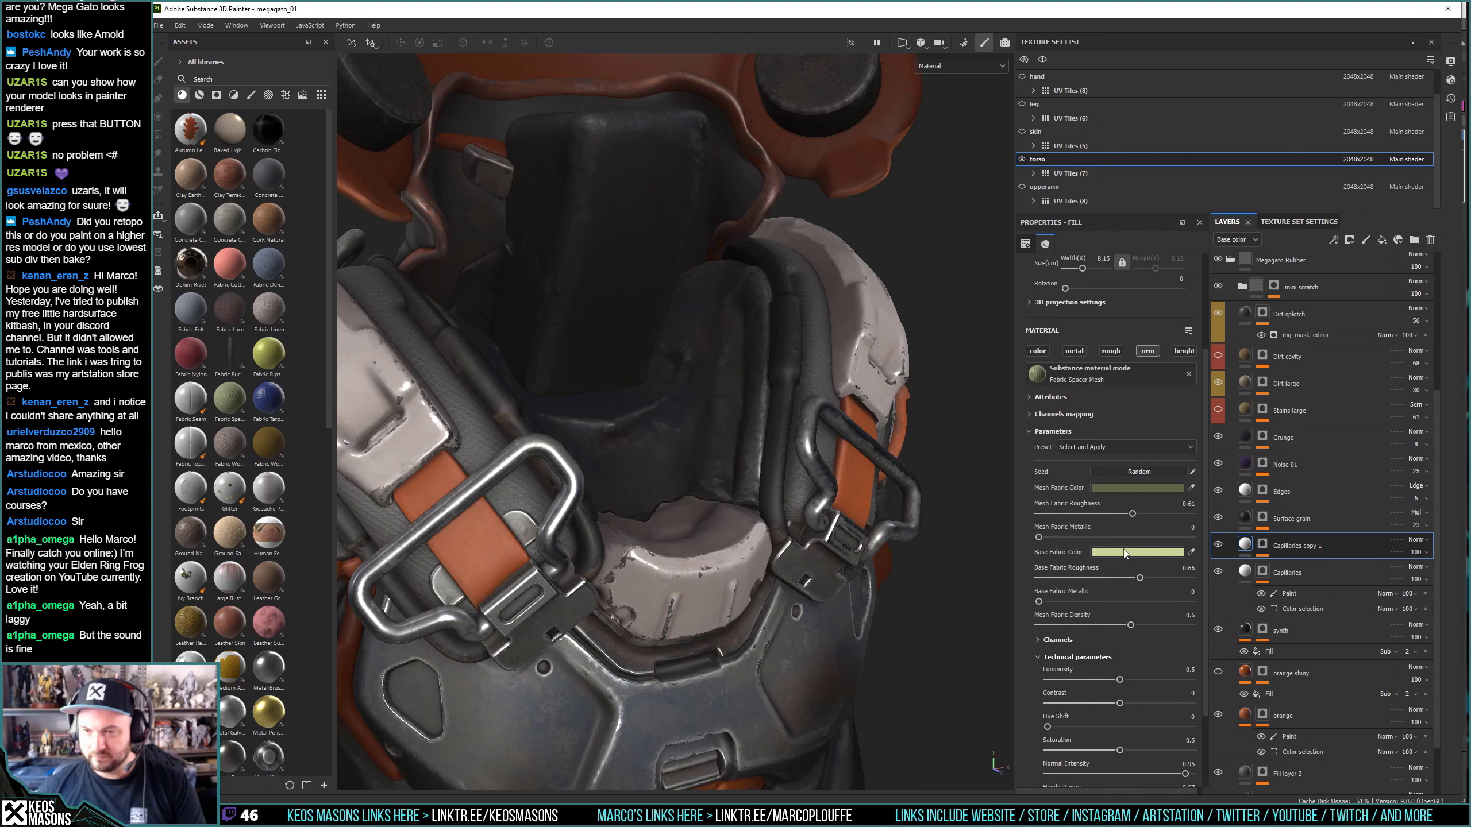
pyautogui.scroll(2, 1124, 553)
pyautogui.scroll(2, 1124, 553)
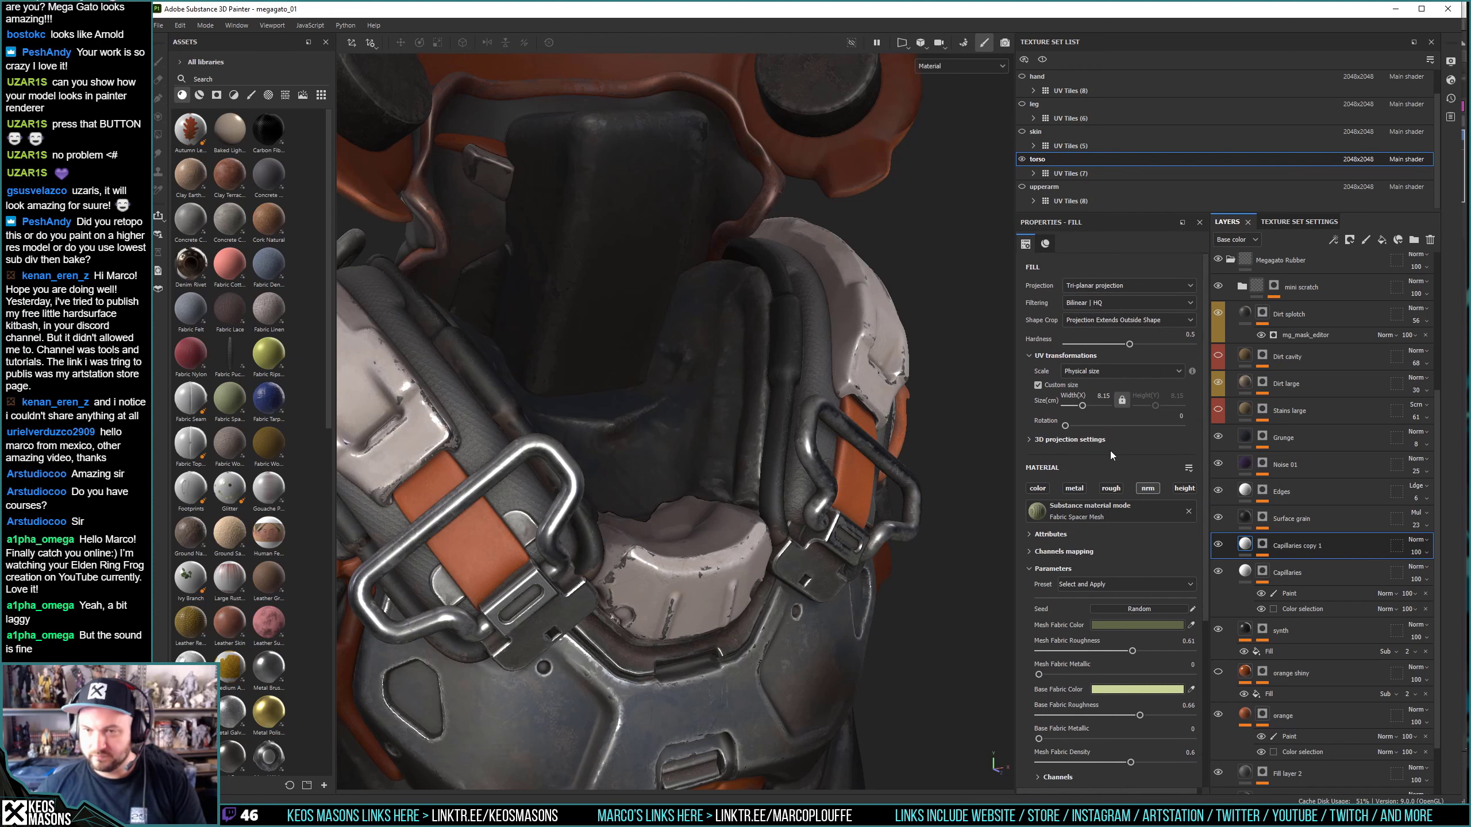
# Expand the fabric's 3D projection settings and reset Rotation X and Y to 0.
pyautogui.moveTo(627, 492)
pyautogui.keyDown('alt'); pyautogui.mouseDown()
pyautogui.moveTo(688, 498)
pyautogui.moveTo(955, 452)
pyautogui.mouseUp(); pyautogui.keyUp('alt')
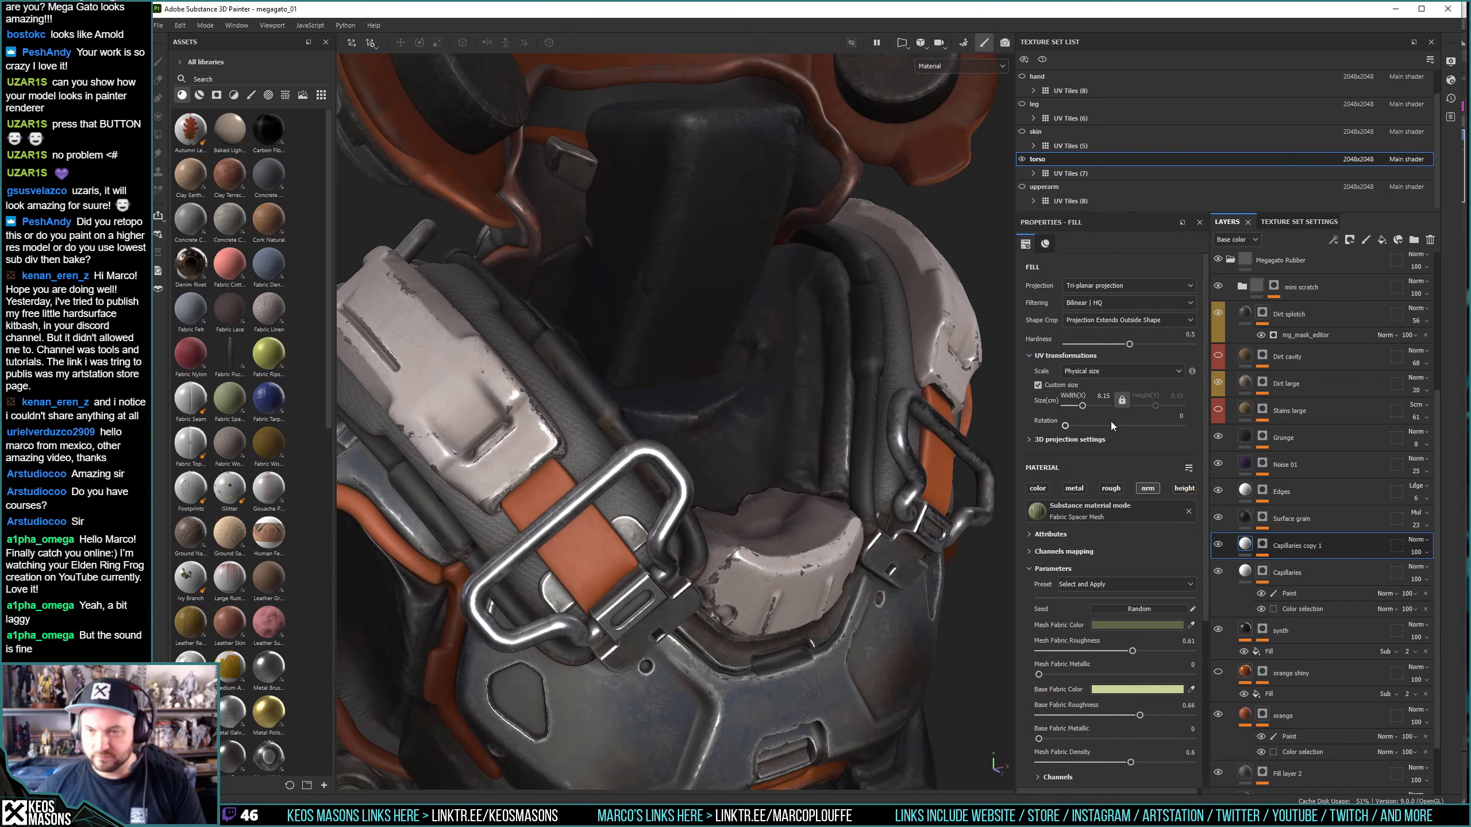
pyautogui.click(1055, 442)
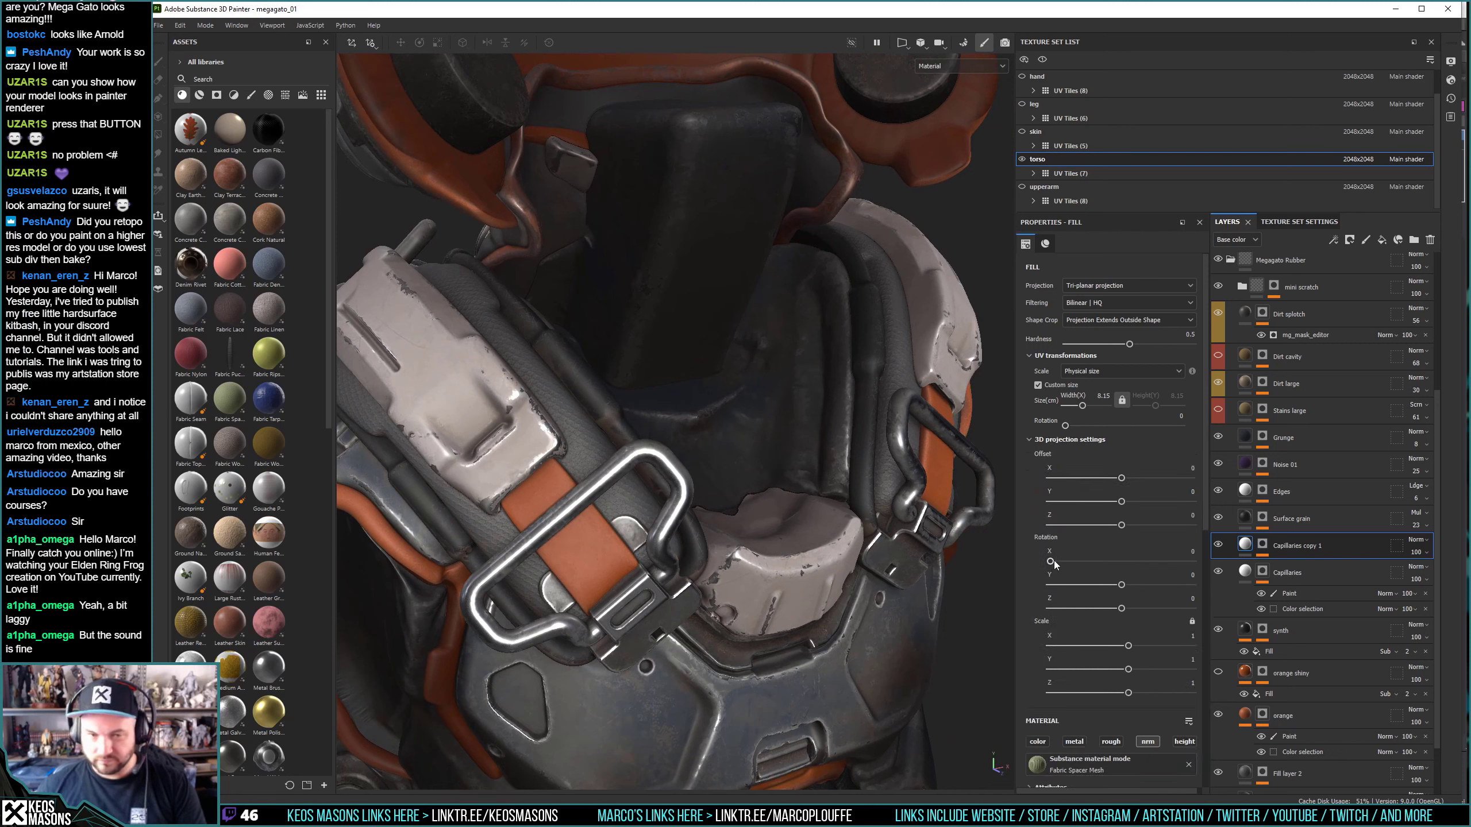
pyautogui.moveTo(1054, 562); pyautogui.dragTo(1061, 563)
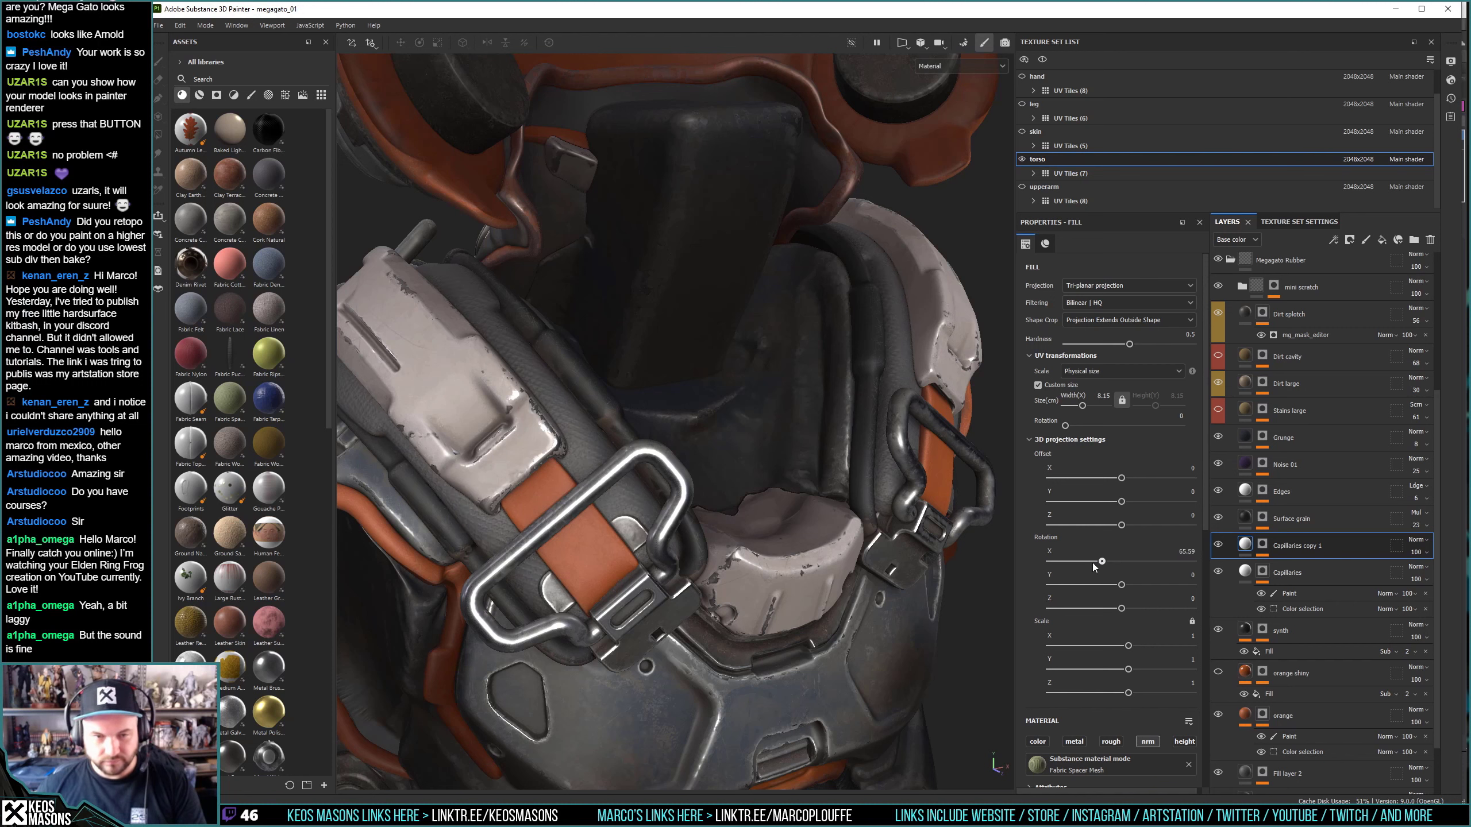
pyautogui.moveTo(1093, 565); pyautogui.dragTo(1057, 561)
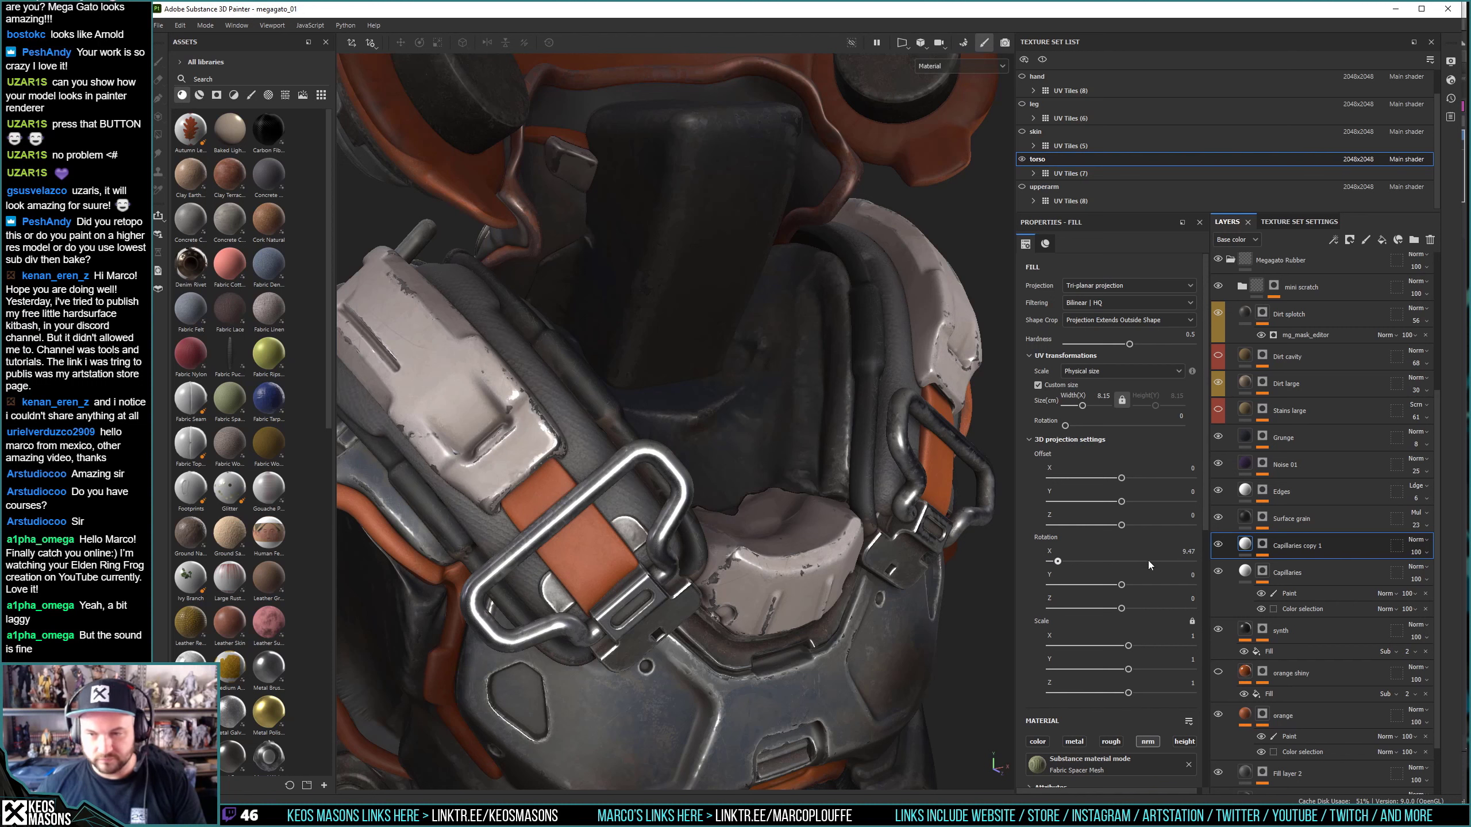
pyautogui.doubleClick(1149, 560)
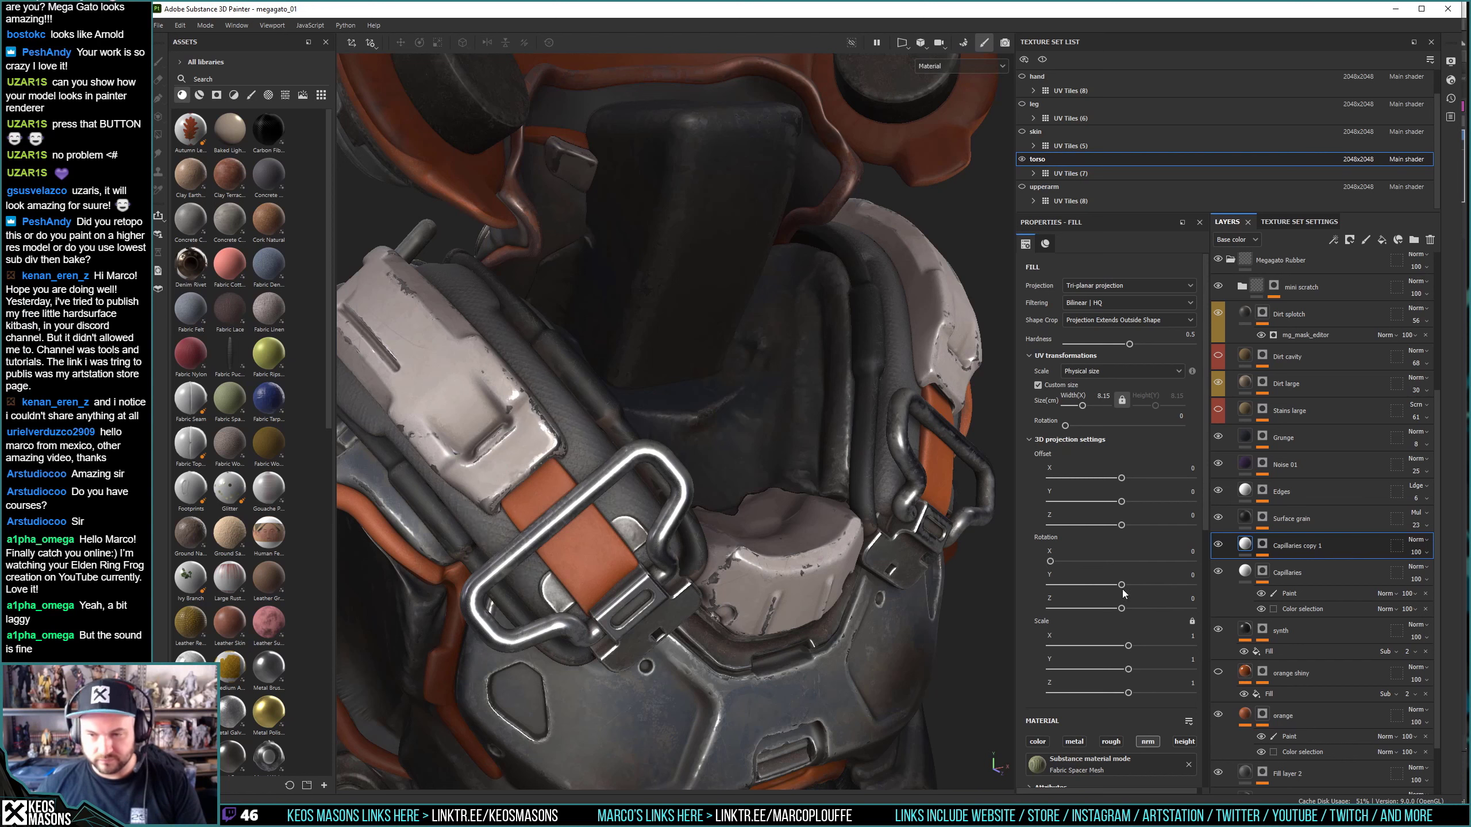
pyautogui.moveTo(1121, 585)
pyautogui.mouseDown()
pyautogui.moveTo(1166, 585)
pyautogui.moveTo(1155, 608)
pyautogui.moveTo(1170, 608)
pyautogui.mouseUp()
pyautogui.doubleClick(1165, 585)
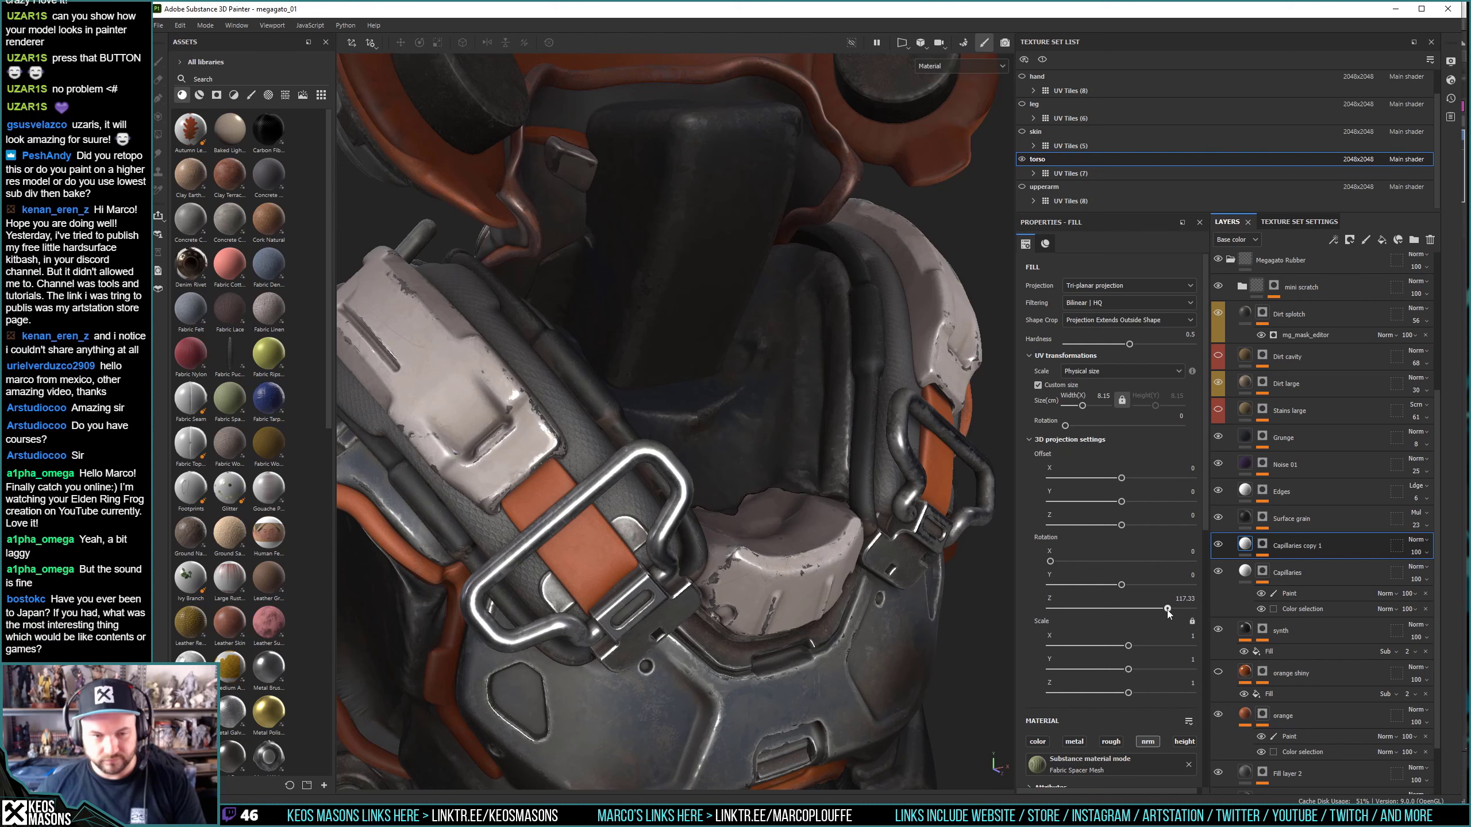
# Set the fabric Rotation Z to 102.75 and its size to 5.07.
pyautogui.keyDown('alt'); pyautogui.moveTo(752, 405); pyautogui.dragTo(706, 463); pyautogui.keyUp('alt')
pyautogui.moveTo(706, 463)
pyautogui.keyDown('alt'); pyautogui.mouseDown(button='right')
pyautogui.moveTo(697, 541)
pyautogui.moveTo(626, 527)
pyautogui.mouseUp(button='right'); pyautogui.keyUp('alt')
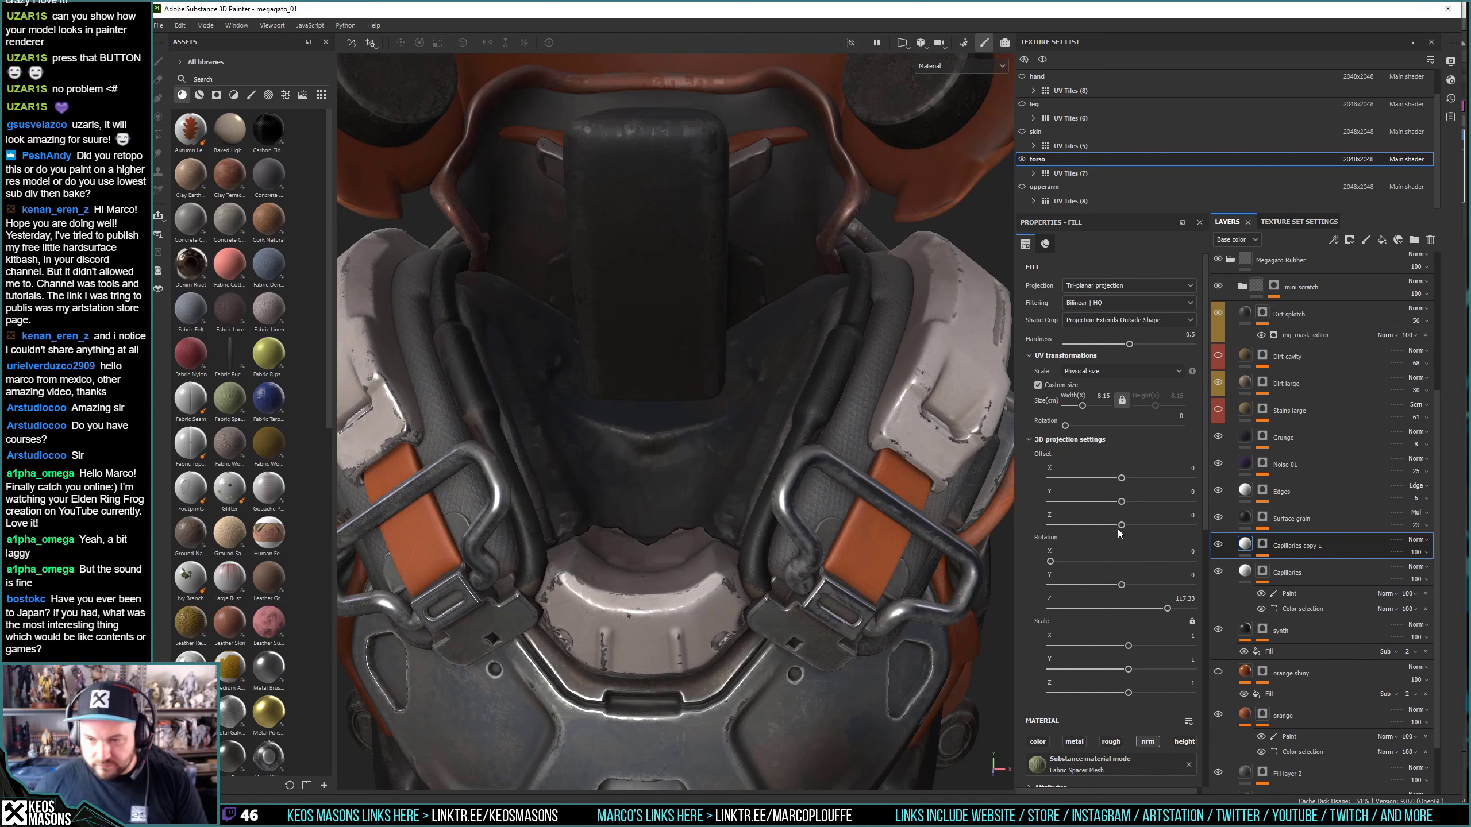
pyautogui.moveTo(1167, 609); pyautogui.dragTo(1162, 609)
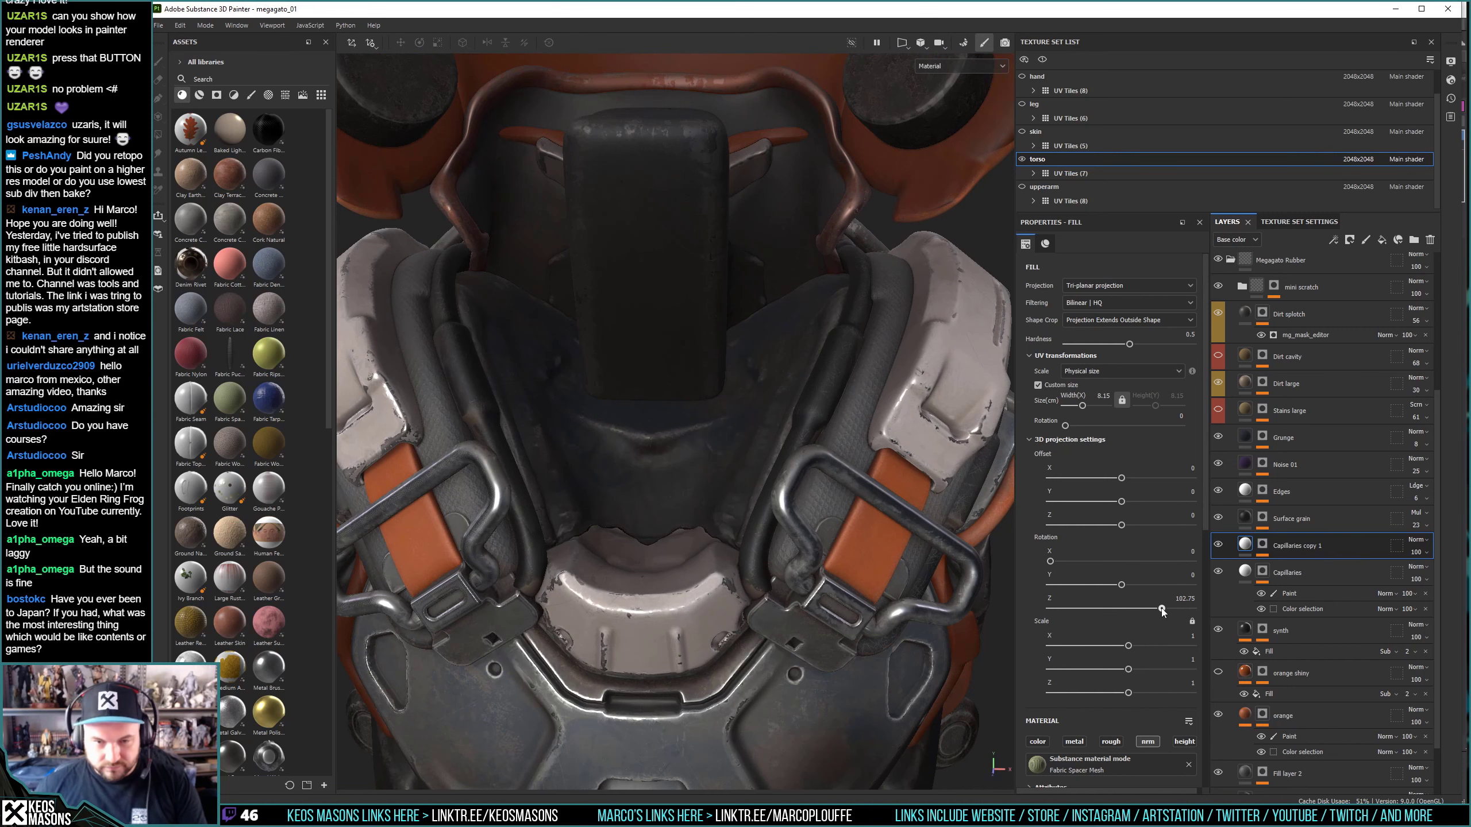
pyautogui.keyDown('alt'); pyautogui.moveTo(782, 510); pyautogui.dragTo(571, 510); pyautogui.keyUp('alt')
pyautogui.scroll(-5, 735, 499)
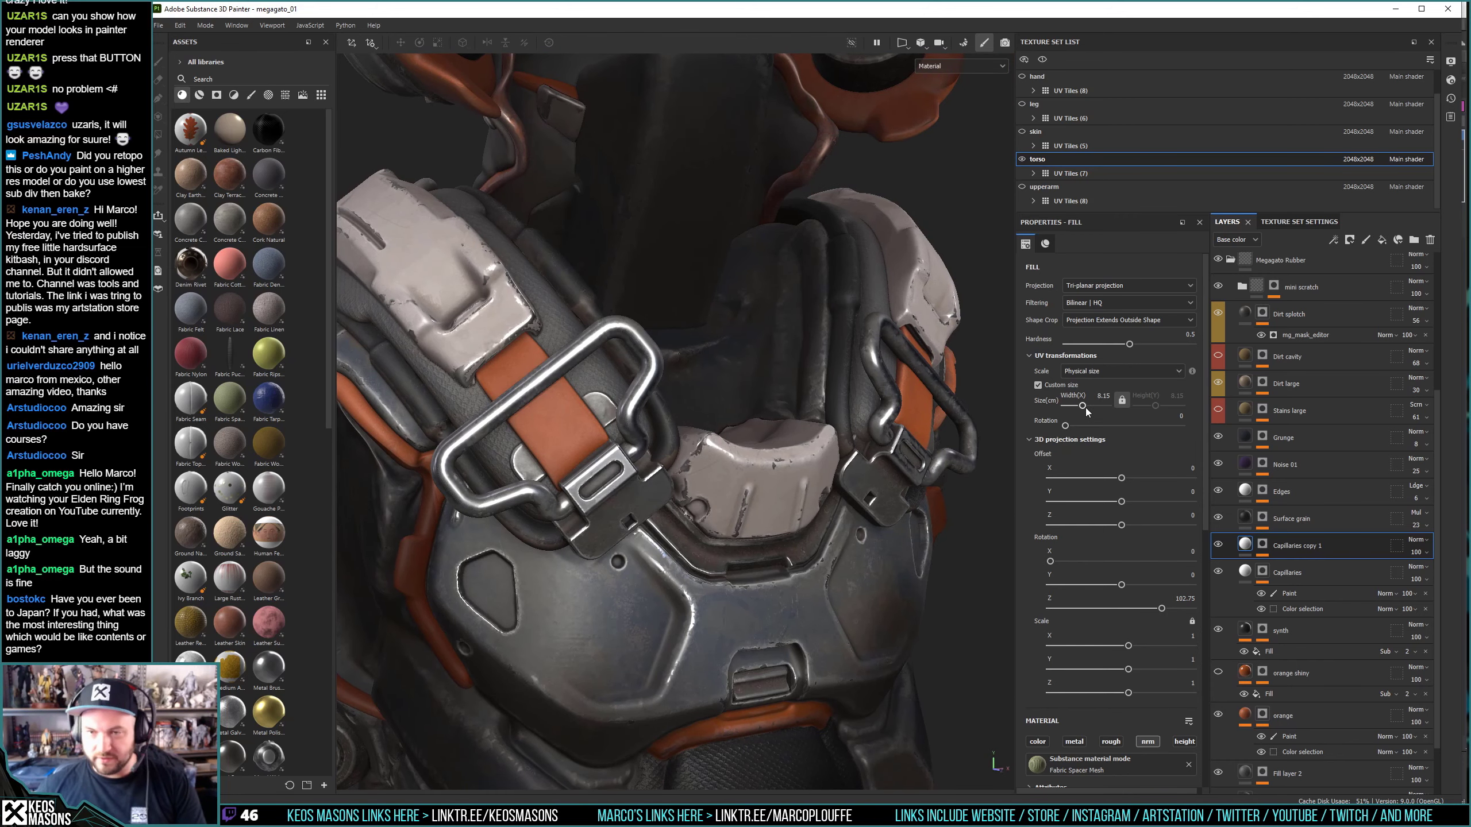
pyautogui.moveTo(1084, 407); pyautogui.dragTo(1080, 406)
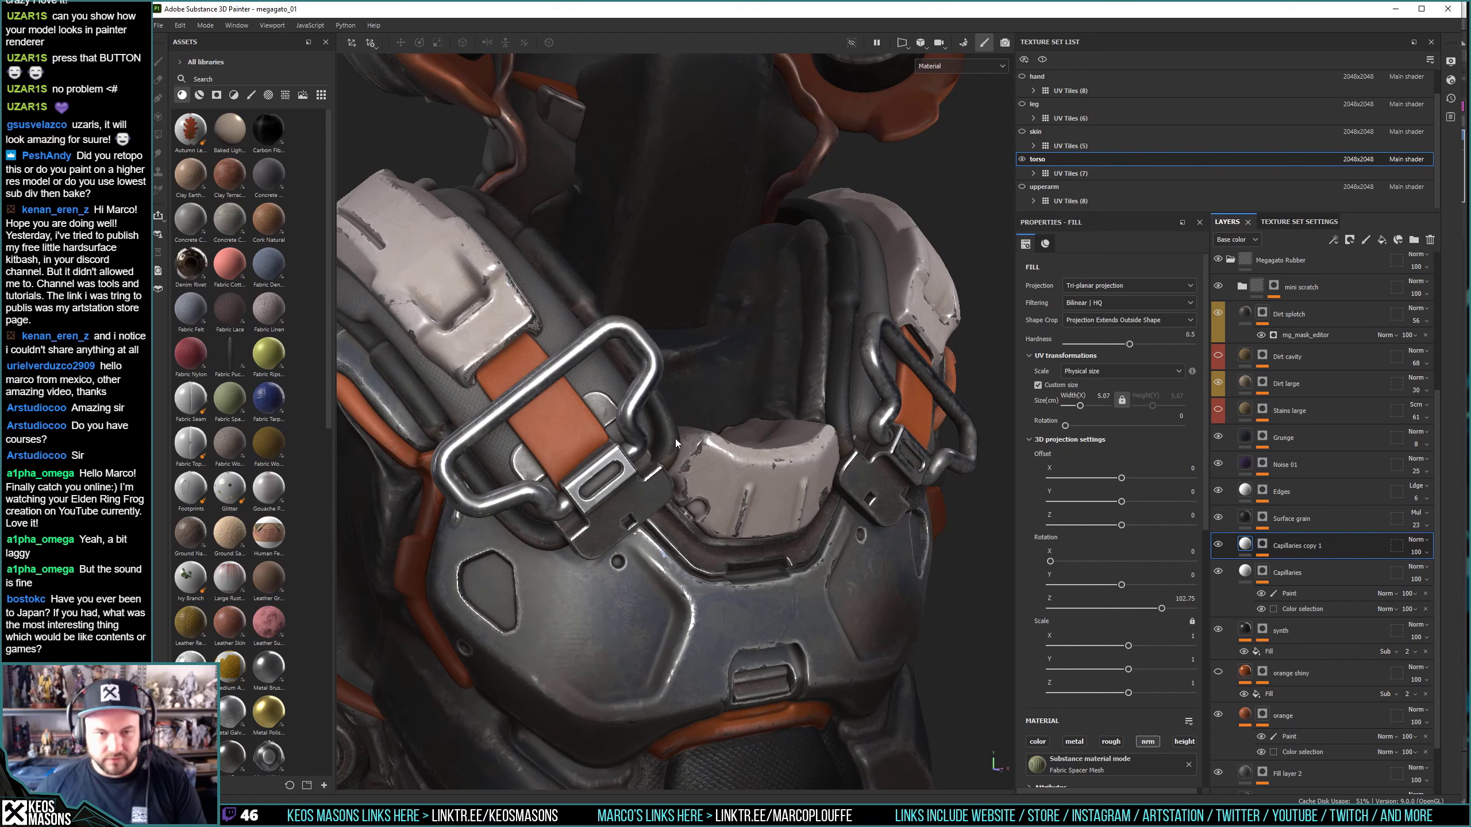
pyautogui.moveTo(676, 439)
pyautogui.keyDown('alt'); pyautogui.mouseDown()
pyautogui.moveTo(626, 401)
pyautogui.moveTo(706, 468)
pyautogui.mouseUp(); pyautogui.keyUp('alt')
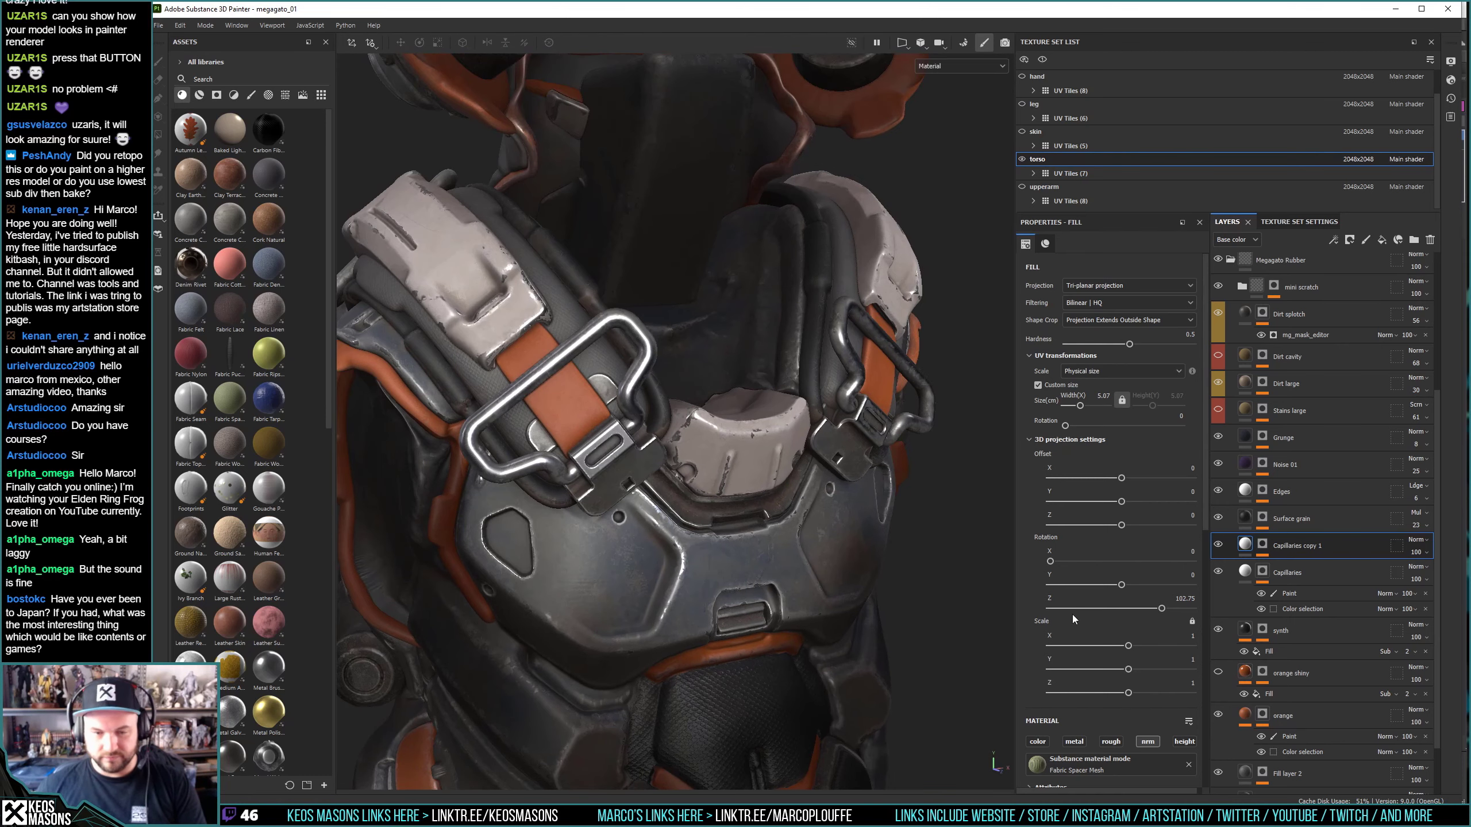
pyautogui.scroll(-3, 1077, 609)
pyautogui.scroll(-3, 1119, 623)
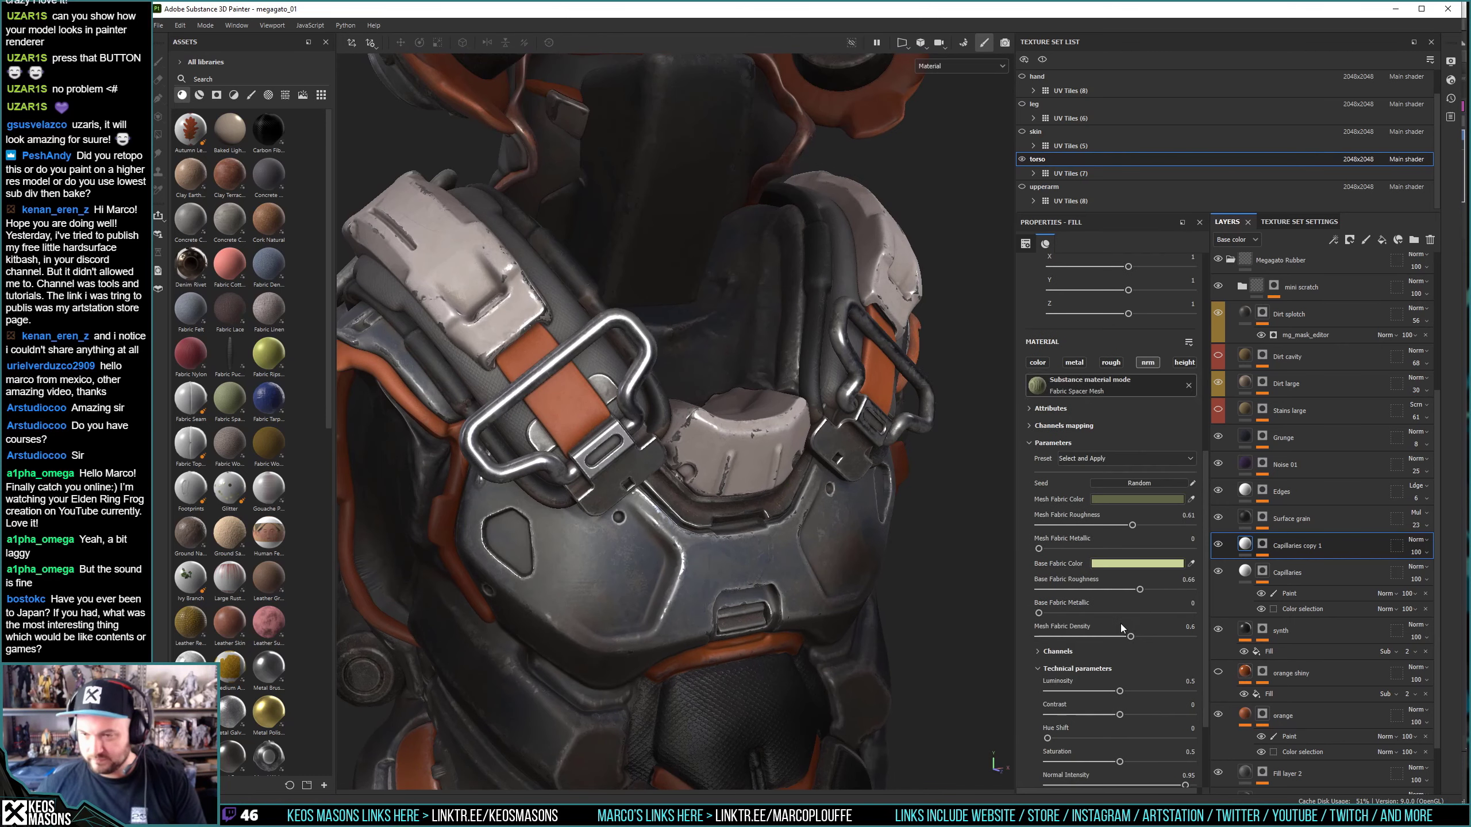
pyautogui.click(1238, 239)
pyautogui.click(1241, 277)
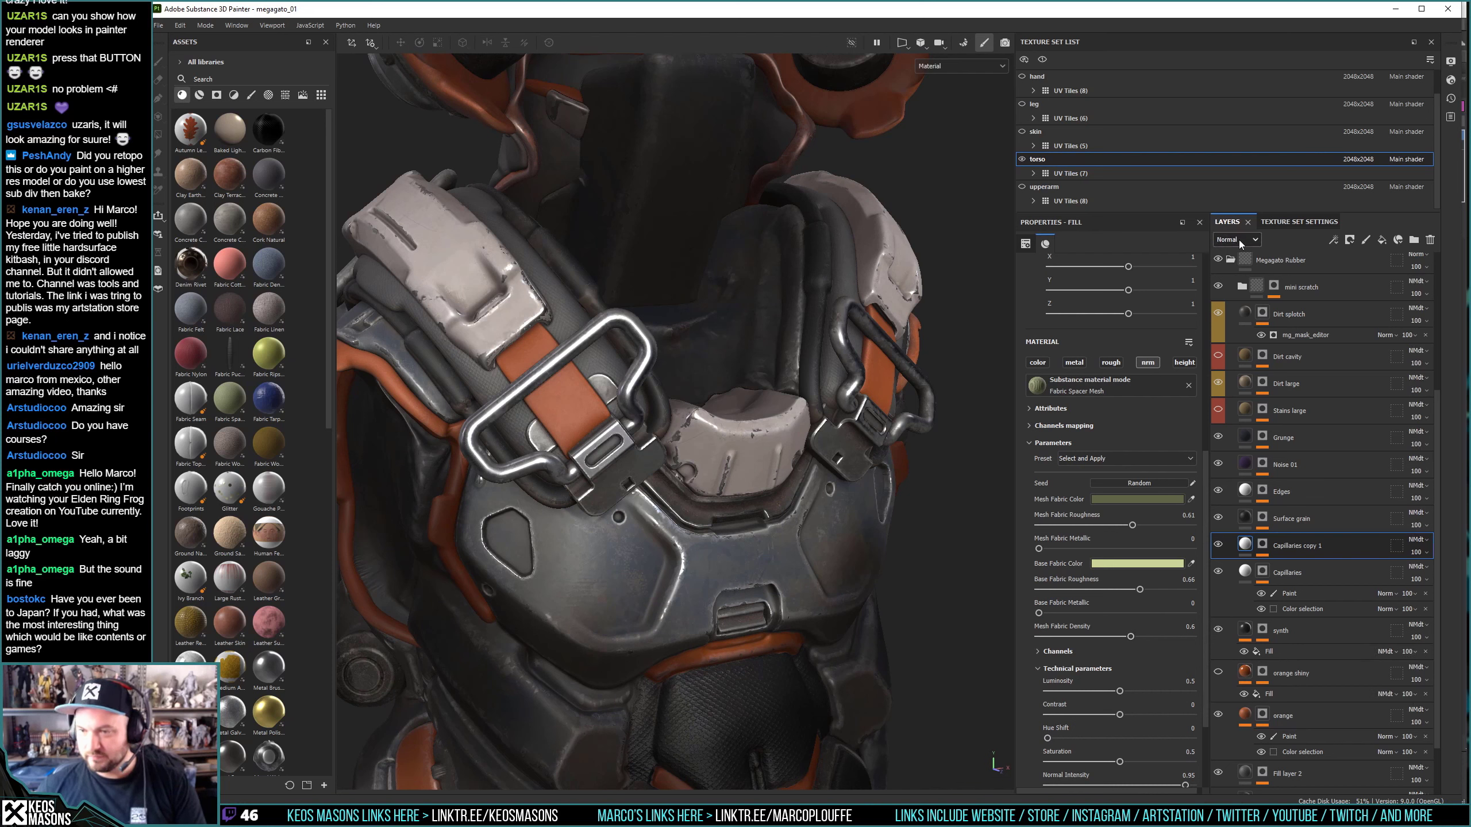
pyautogui.click(1238, 239)
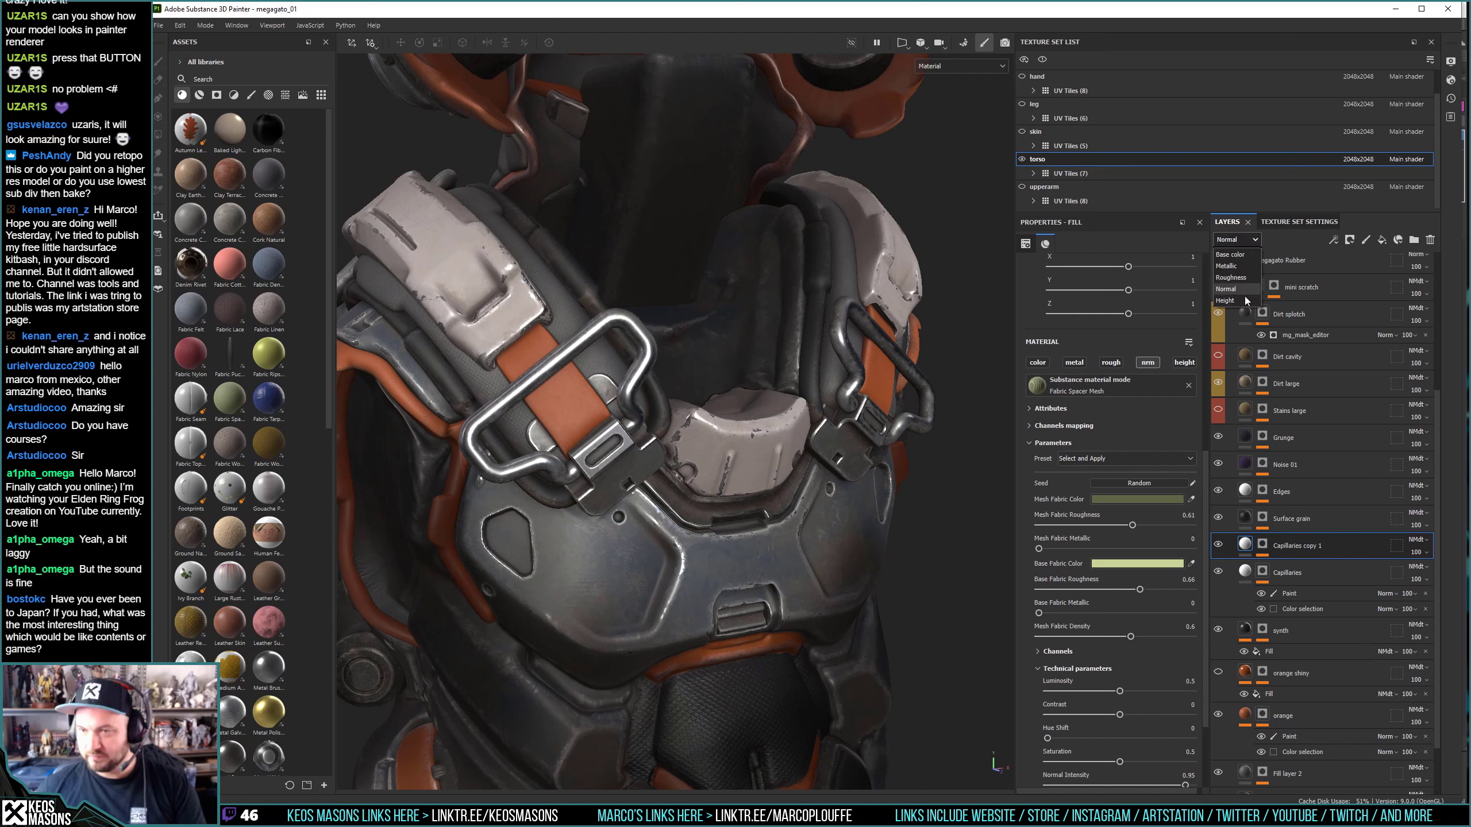
pyautogui.click(1239, 239)
pyautogui.click(1241, 262)
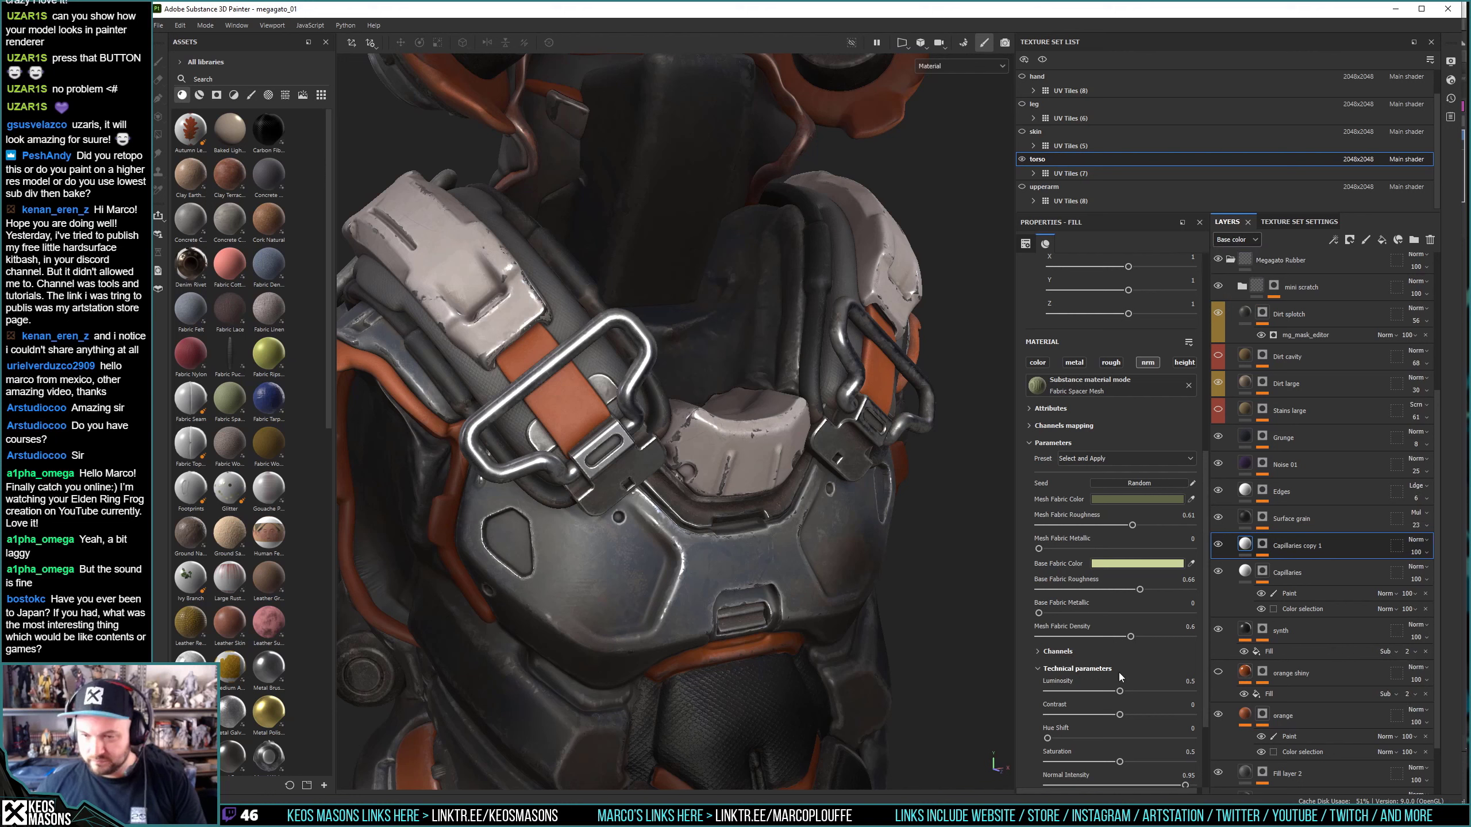
pyautogui.scroll(-2, 1114, 713)
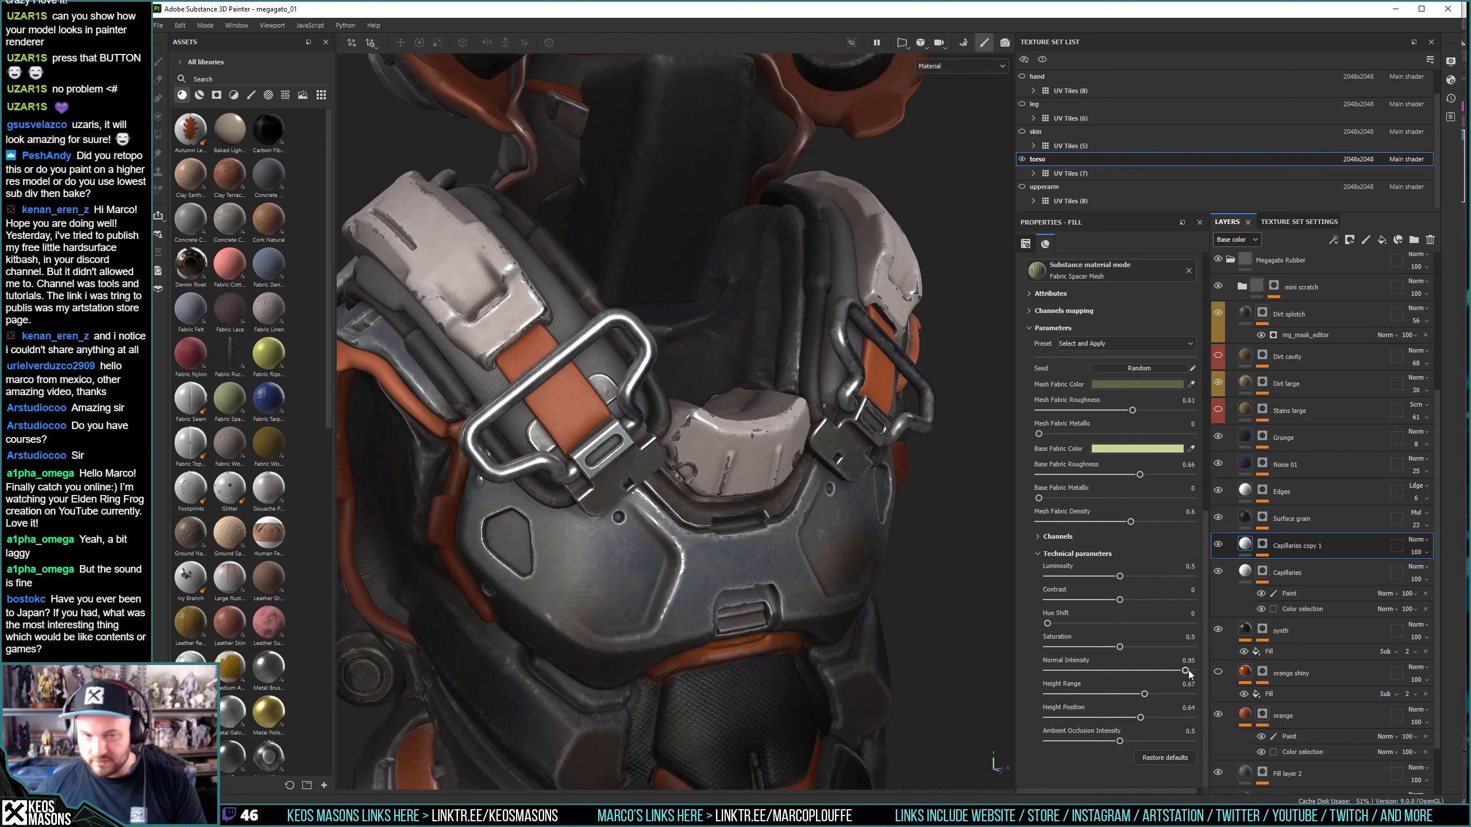
pyautogui.moveTo(1185, 671)
pyautogui.mouseDown()
pyautogui.moveTo(1136, 671)
pyautogui.moveTo(1192, 671)
pyautogui.mouseUp()
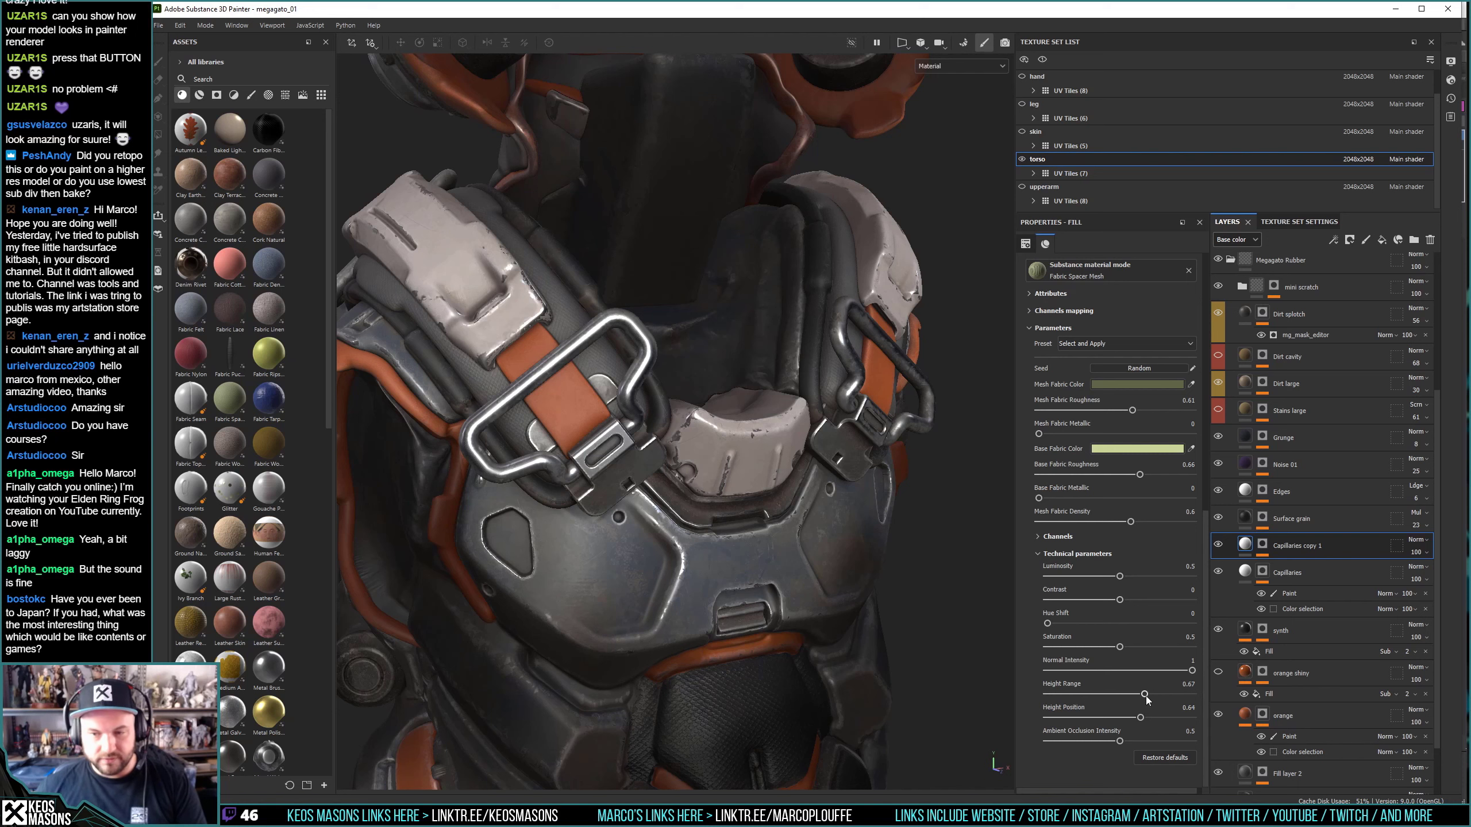
pyautogui.moveTo(724, 521)
pyautogui.keyDown('alt'); pyautogui.mouseDown()
pyautogui.moveTo(658, 478)
pyautogui.moveTo(723, 487)
pyautogui.mouseUp(); pyautogui.keyUp('alt')
pyautogui.keyDown('alt'); pyautogui.moveTo(724, 487); pyautogui.dragTo(784, 491, button='middle'); pyautogui.keyUp('alt')
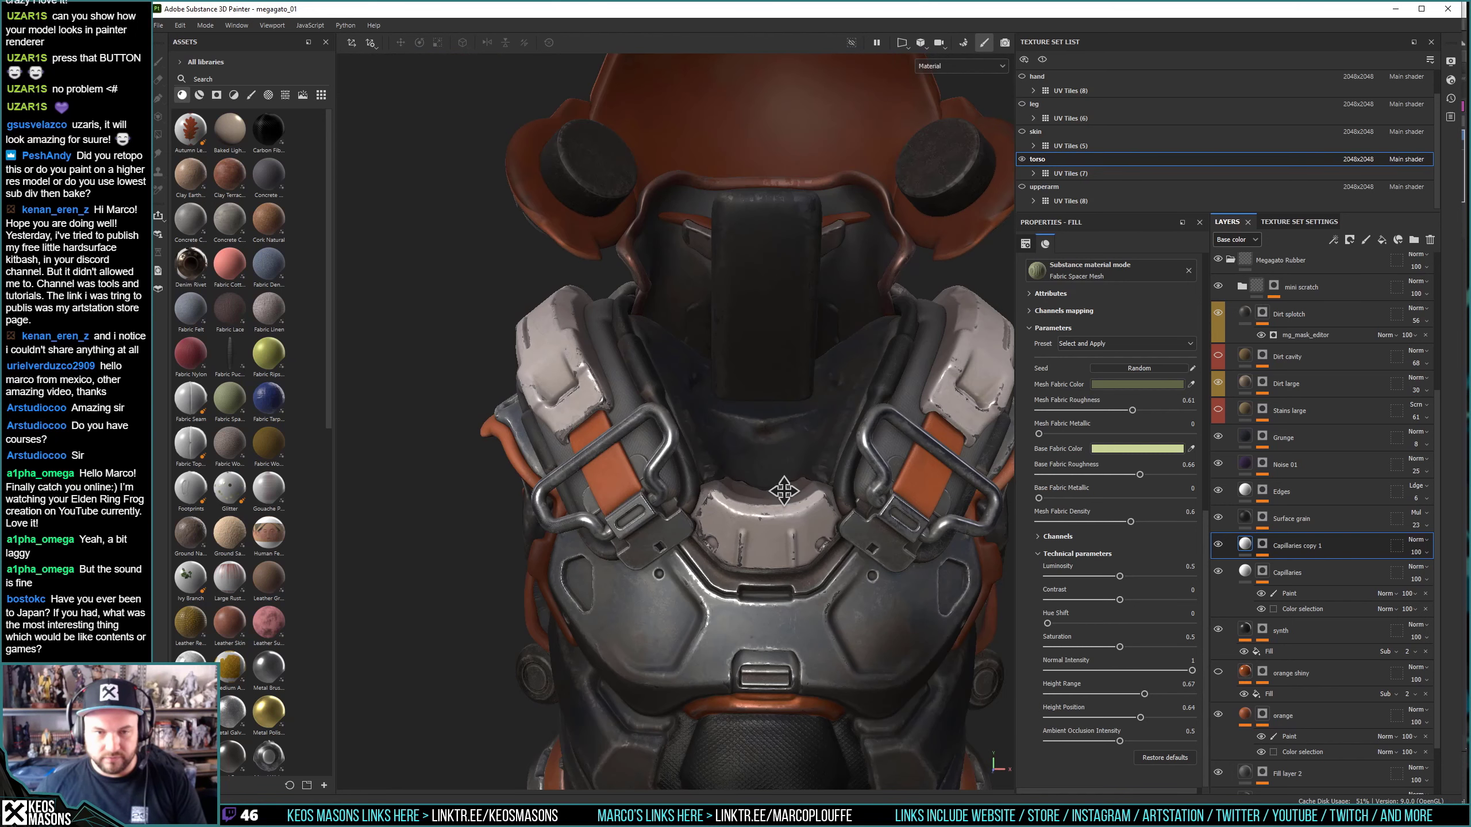
pyautogui.keyDown('alt'); pyautogui.moveTo(784, 491); pyautogui.dragTo(723, 475, button='right'); pyautogui.keyUp('alt')
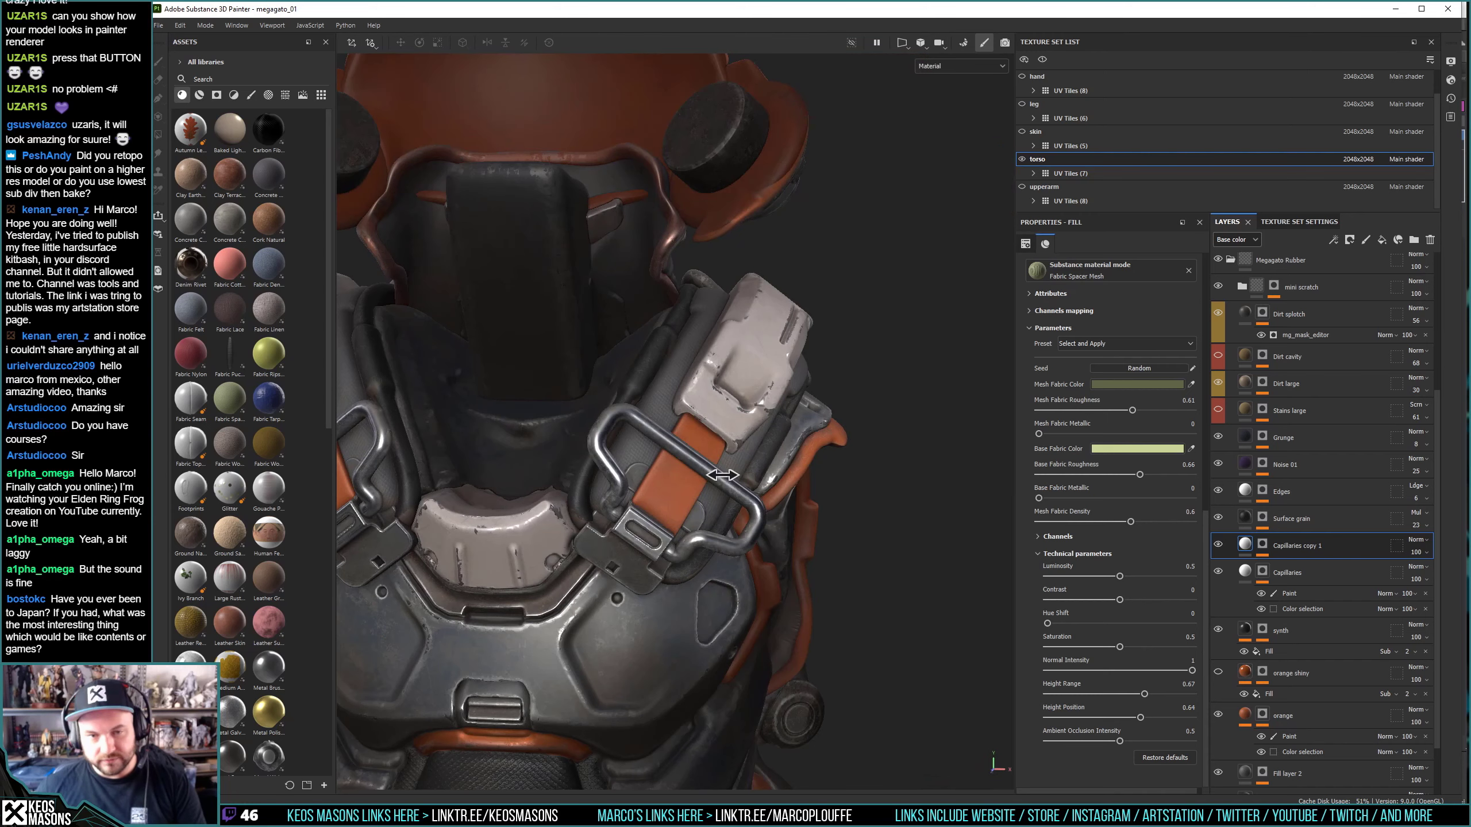
pyautogui.moveTo(722, 475)
pyautogui.keyDown('alt'); pyautogui.mouseDown()
pyautogui.moveTo(661, 481)
pyautogui.moveTo(722, 545)
pyautogui.mouseUp(); pyautogui.keyUp('alt')
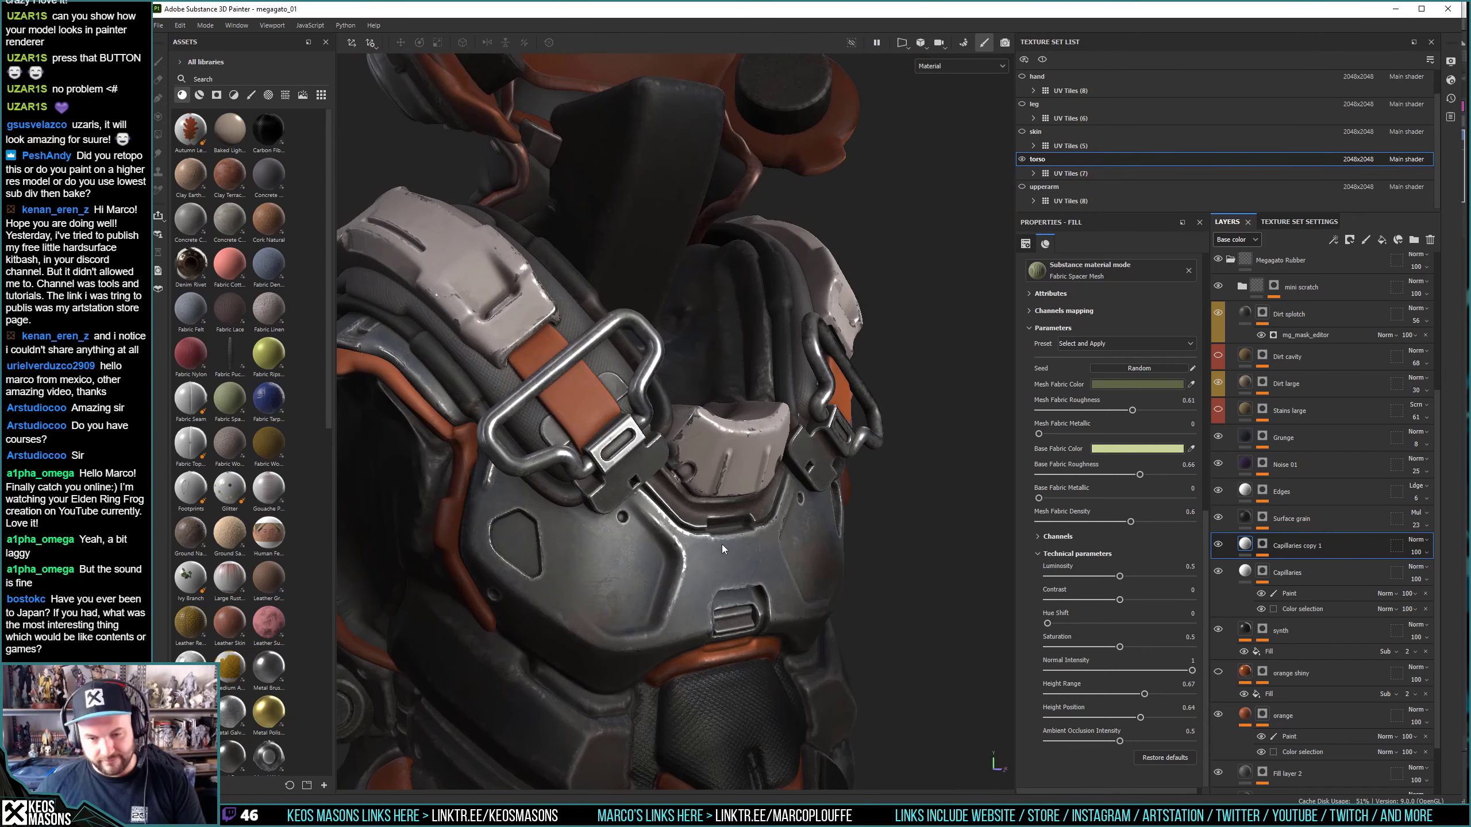
pyautogui.keyDown('alt'); pyautogui.moveTo(722, 545); pyautogui.dragTo(653, 499, button='right'); pyautogui.keyUp('alt')
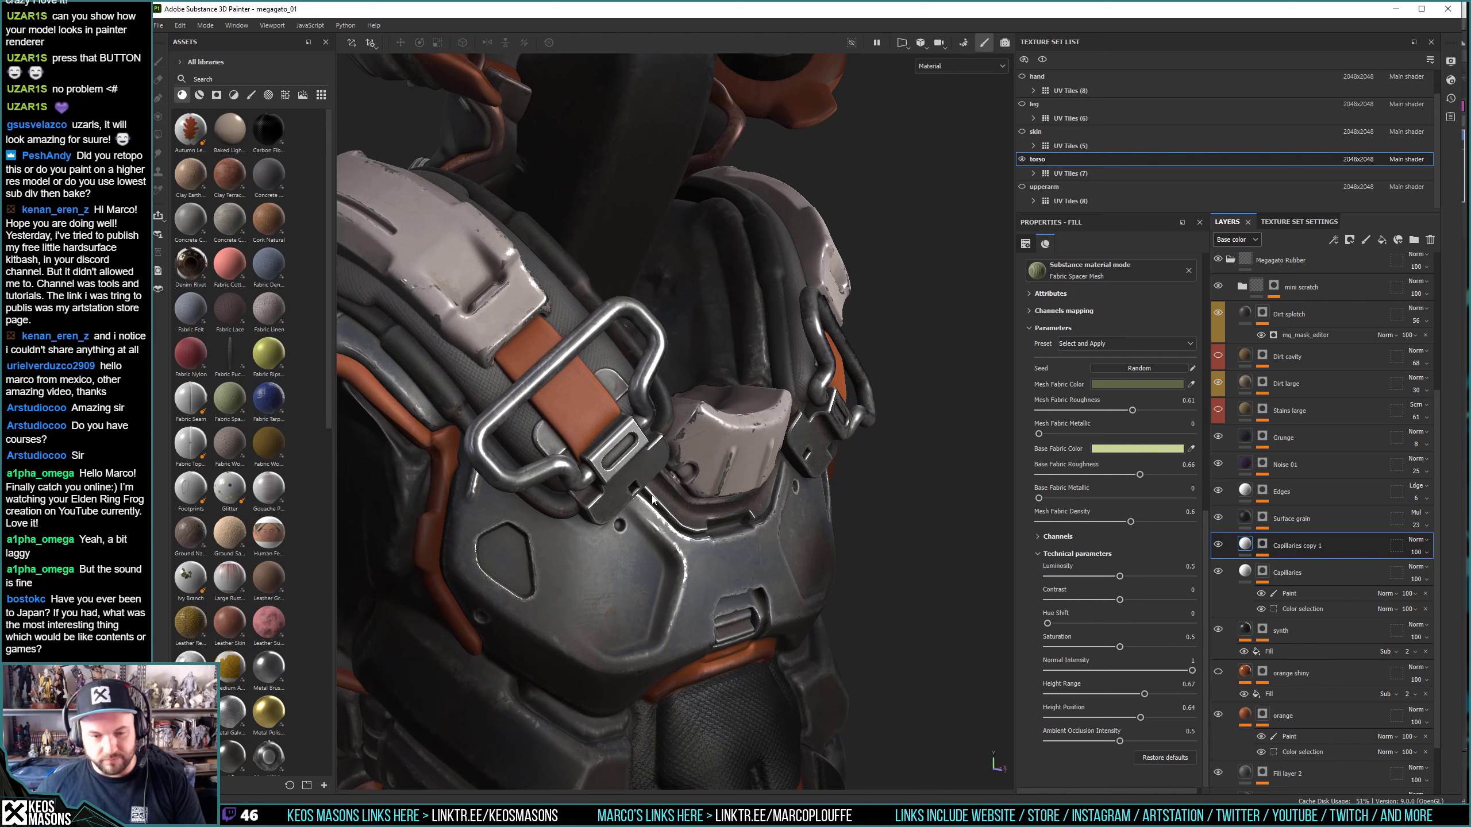
pyautogui.keyDown('alt'); pyautogui.moveTo(652, 499); pyautogui.dragTo(671, 522); pyautogui.keyUp('alt')
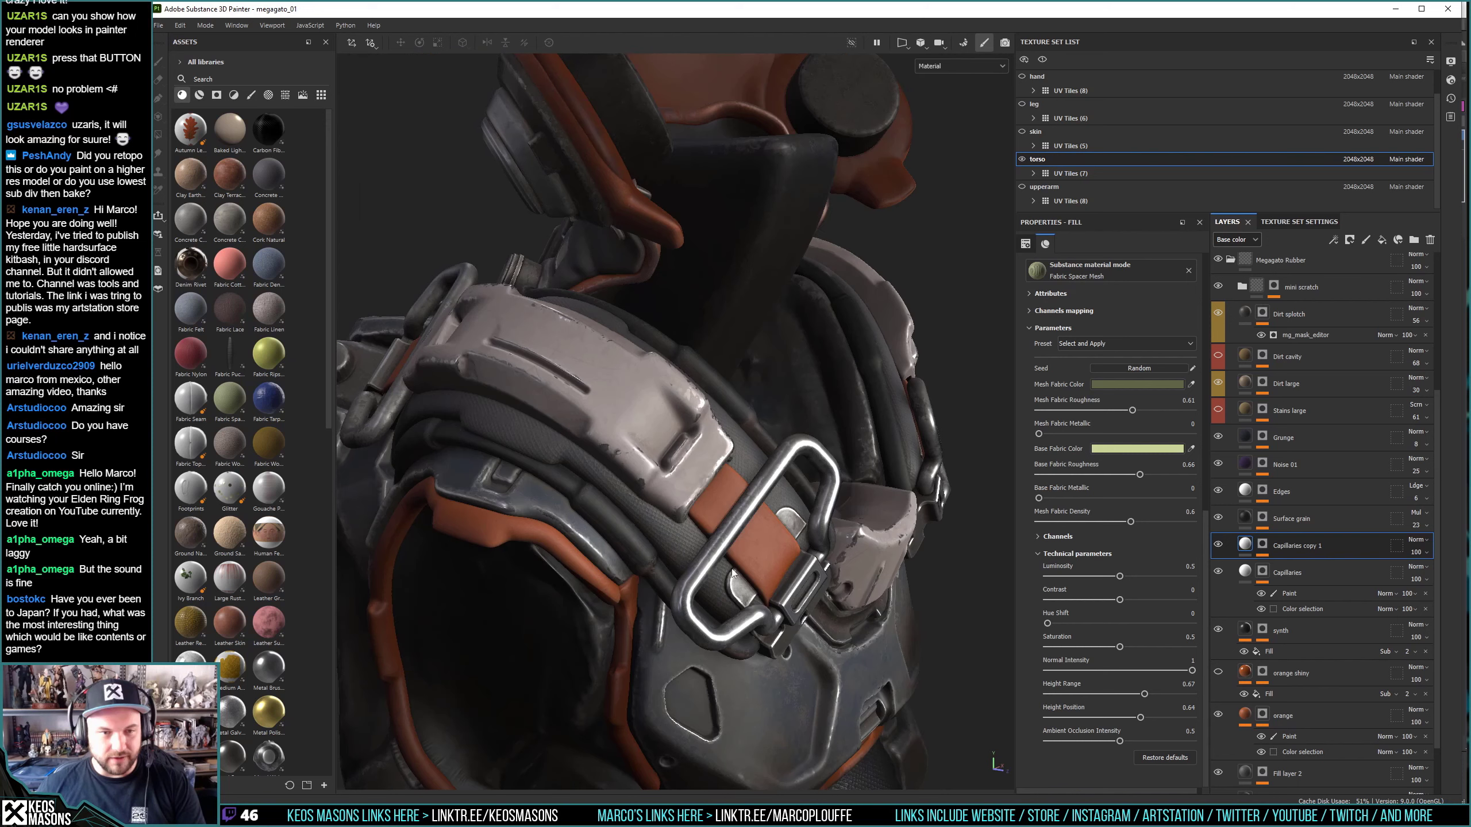
pyautogui.moveTo(672, 522)
pyautogui.keyDown('alt'); pyautogui.mouseDown(button='right')
pyautogui.moveTo(648, 549)
pyautogui.moveTo(1174, 607)
pyautogui.mouseUp(button='right'); pyautogui.keyUp('alt')
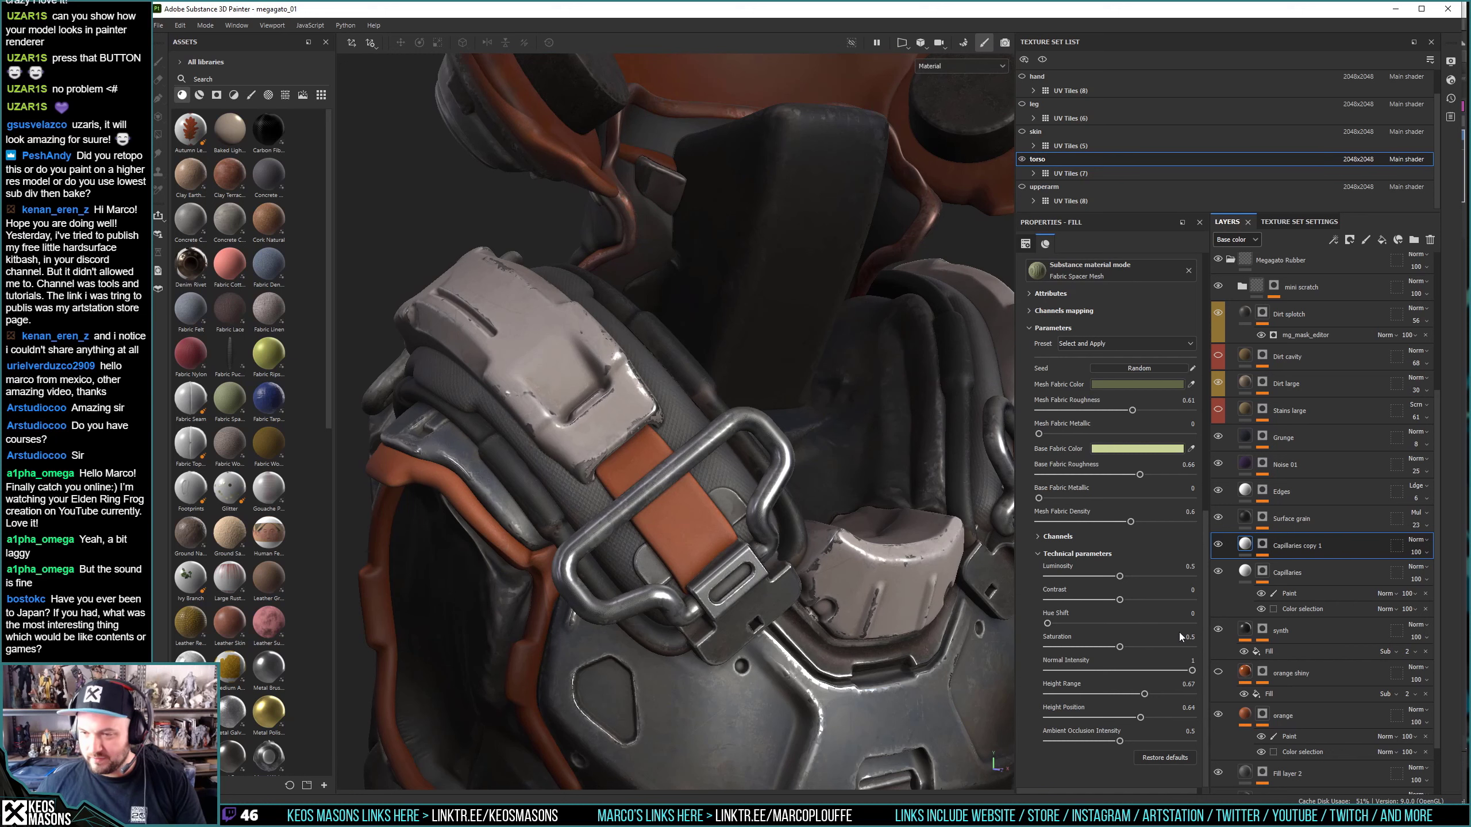
# Check the Capillaries copy 1 mask, raise its Height Range from 0.67 to 0.94, and re-view the chest.
pyautogui.keyDown('alt'); pyautogui.click(1263, 546); pyautogui.keyUp('alt')
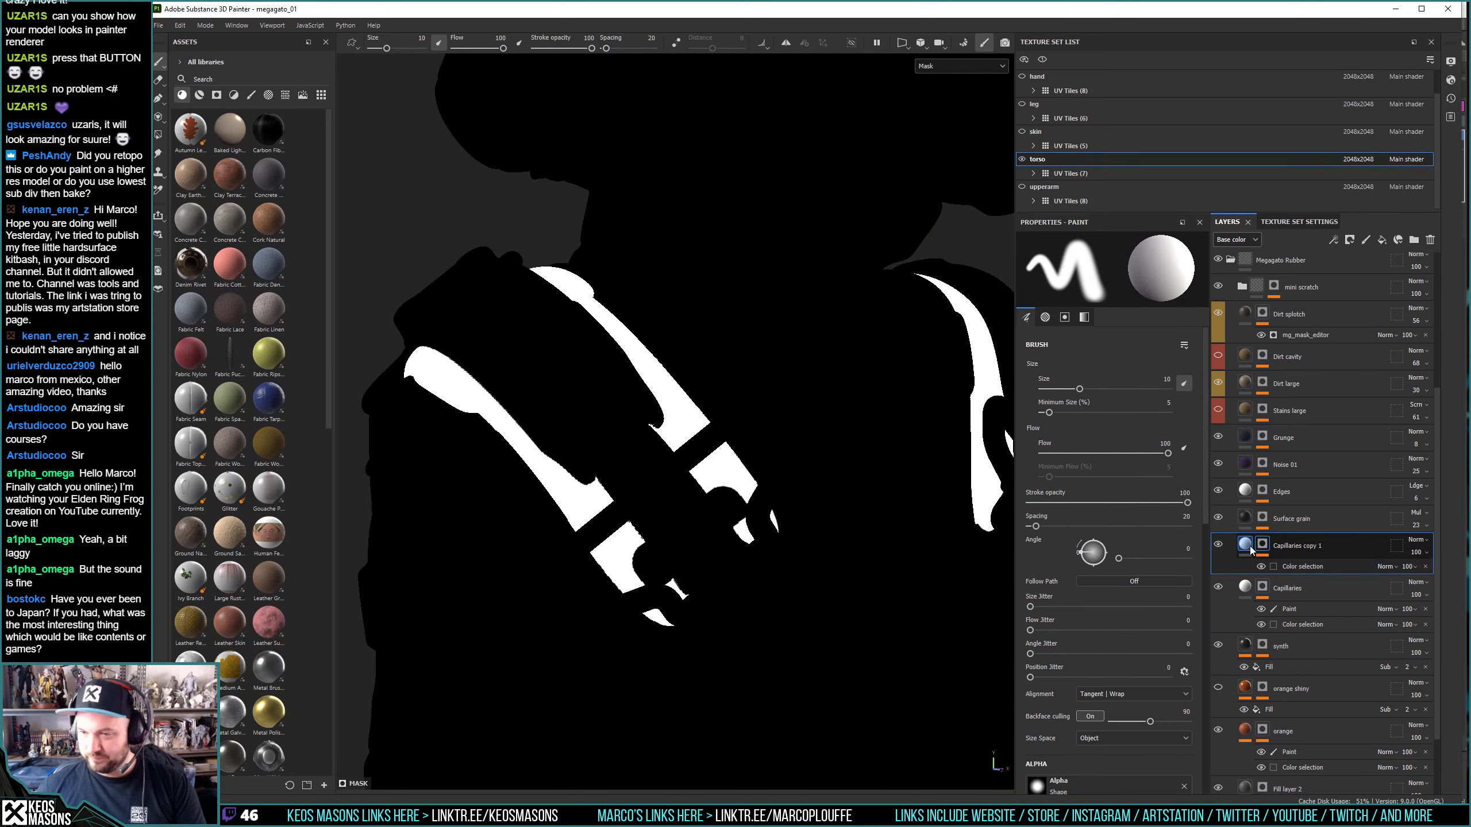
pyautogui.click(1246, 546)
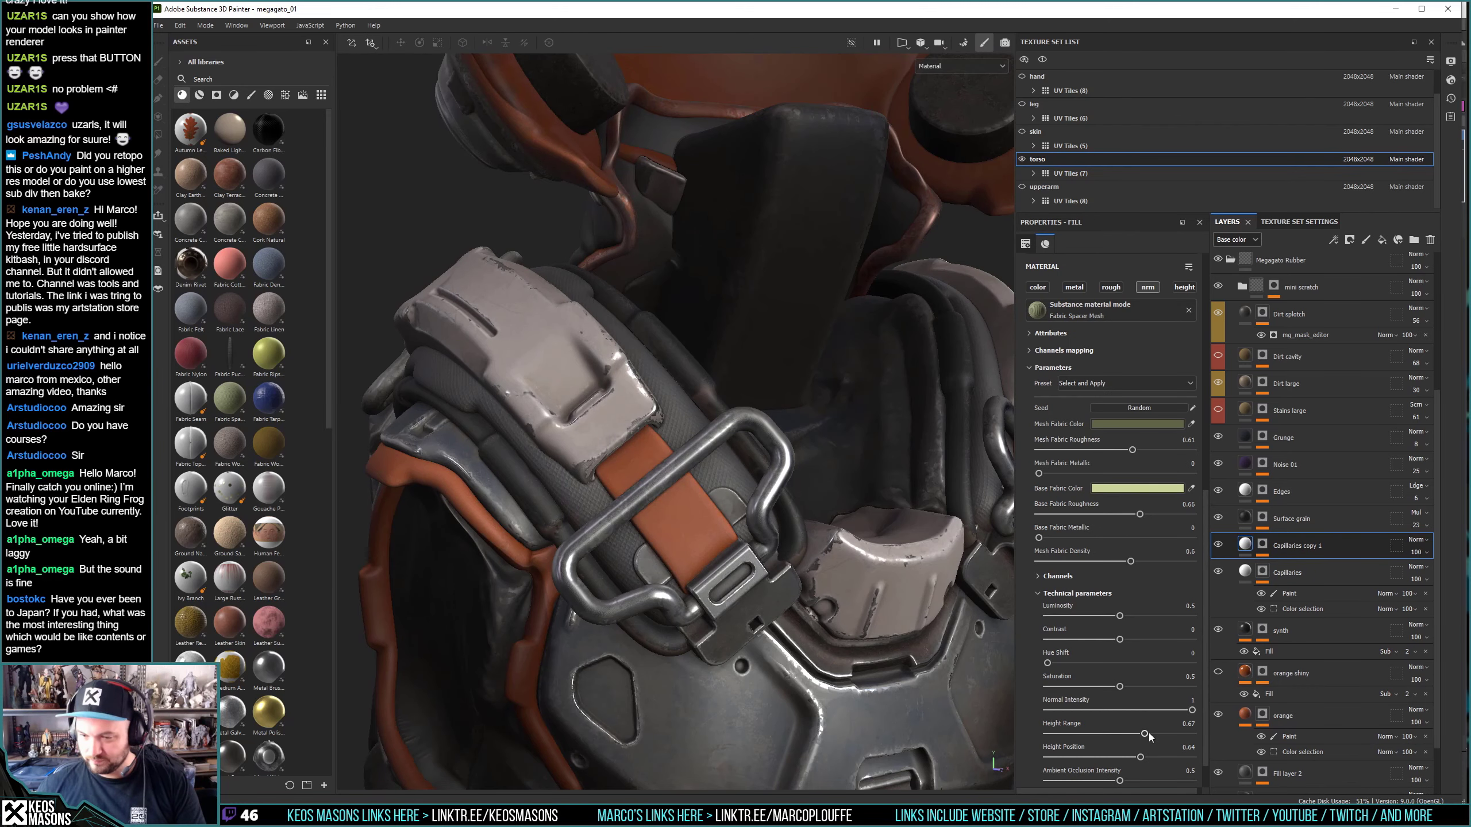
pyautogui.moveTo(1149, 734)
pyautogui.mouseDown()
pyautogui.moveTo(1184, 735)
pyautogui.moveTo(1181, 757)
pyautogui.mouseUp()
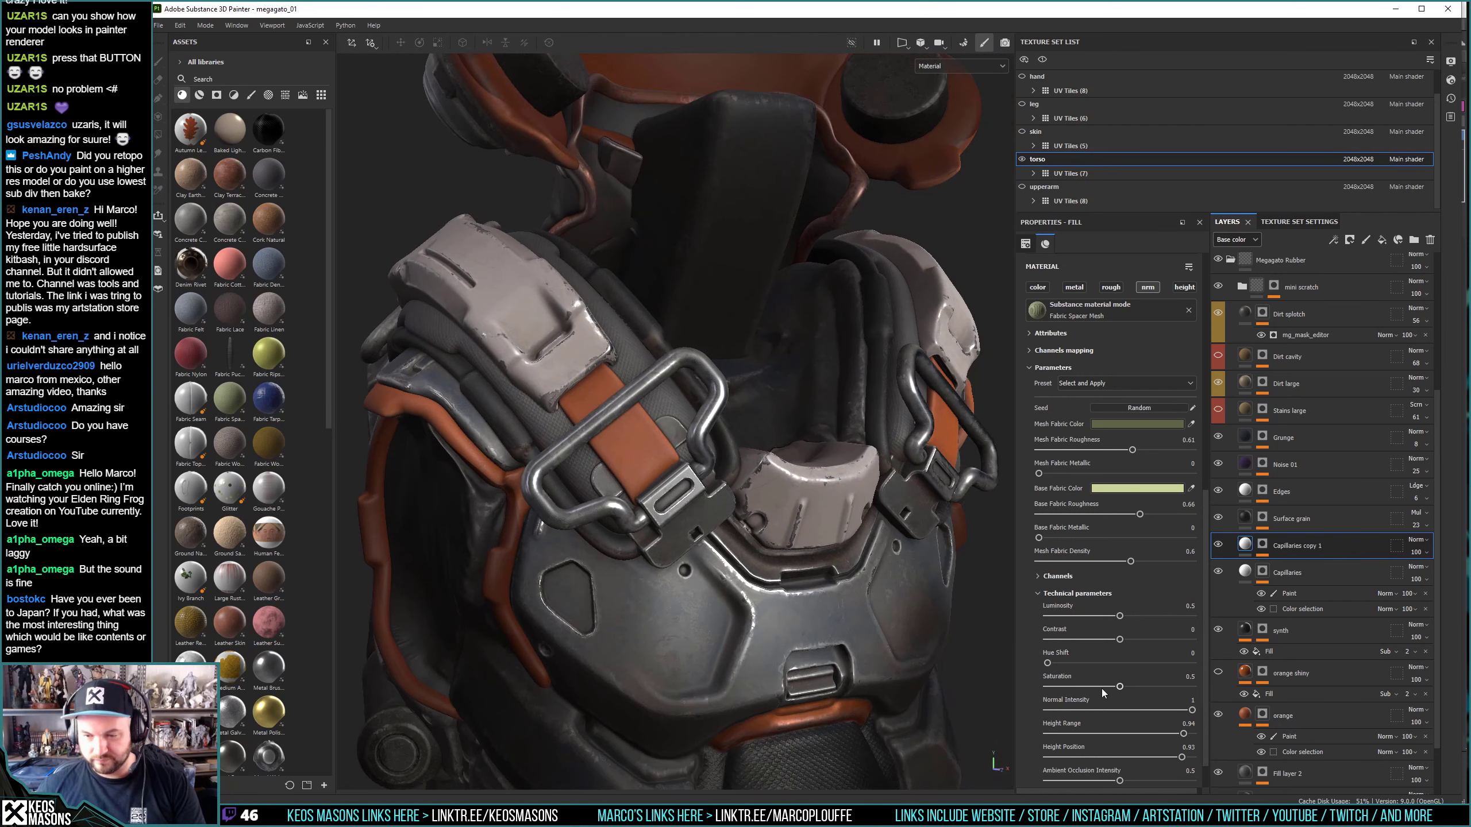
pyautogui.scroll(-2, 1100, 689)
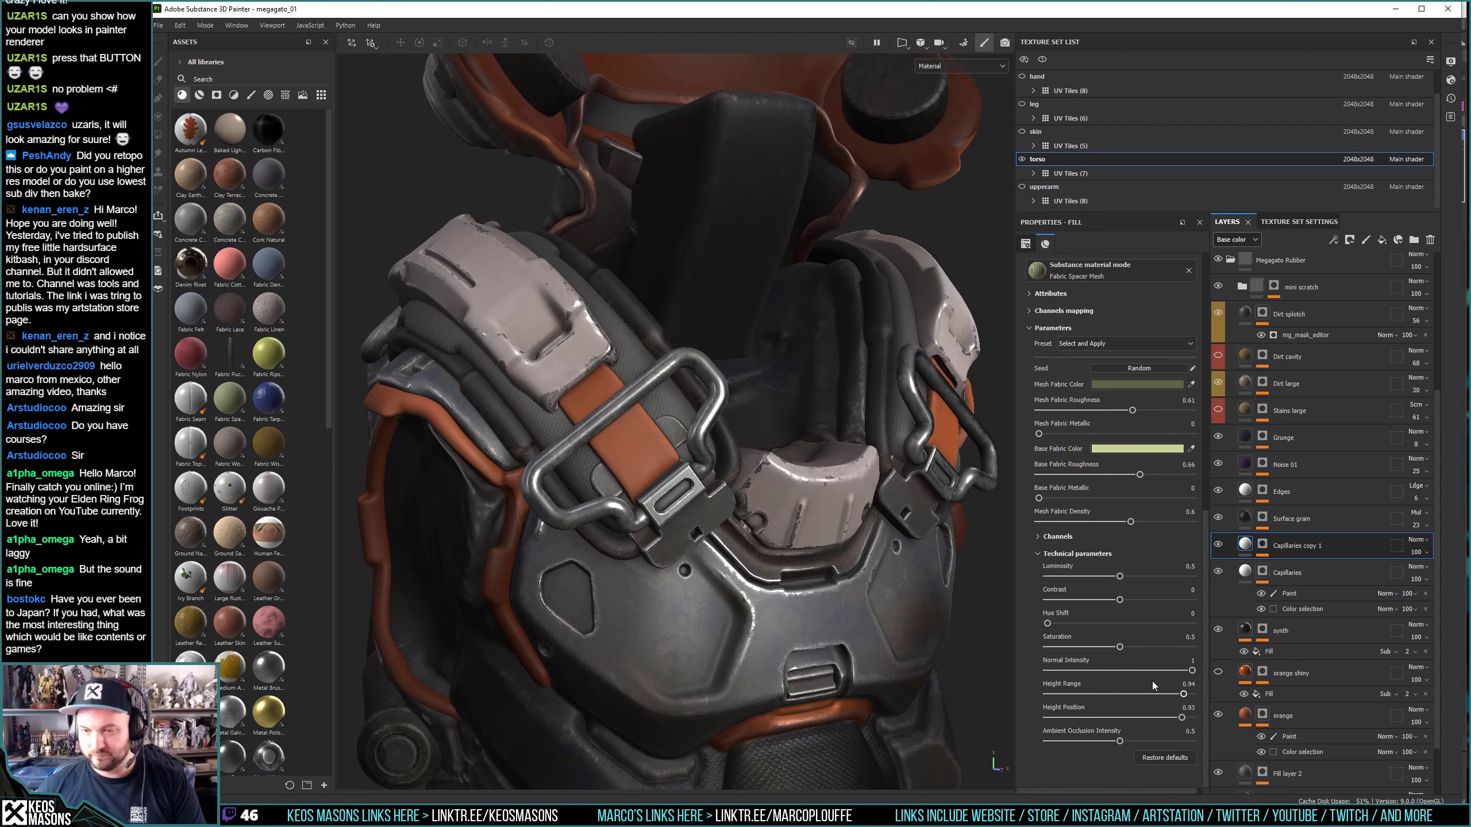
pyautogui.scroll(5, 1151, 681)
pyautogui.scroll(5, 1123, 622)
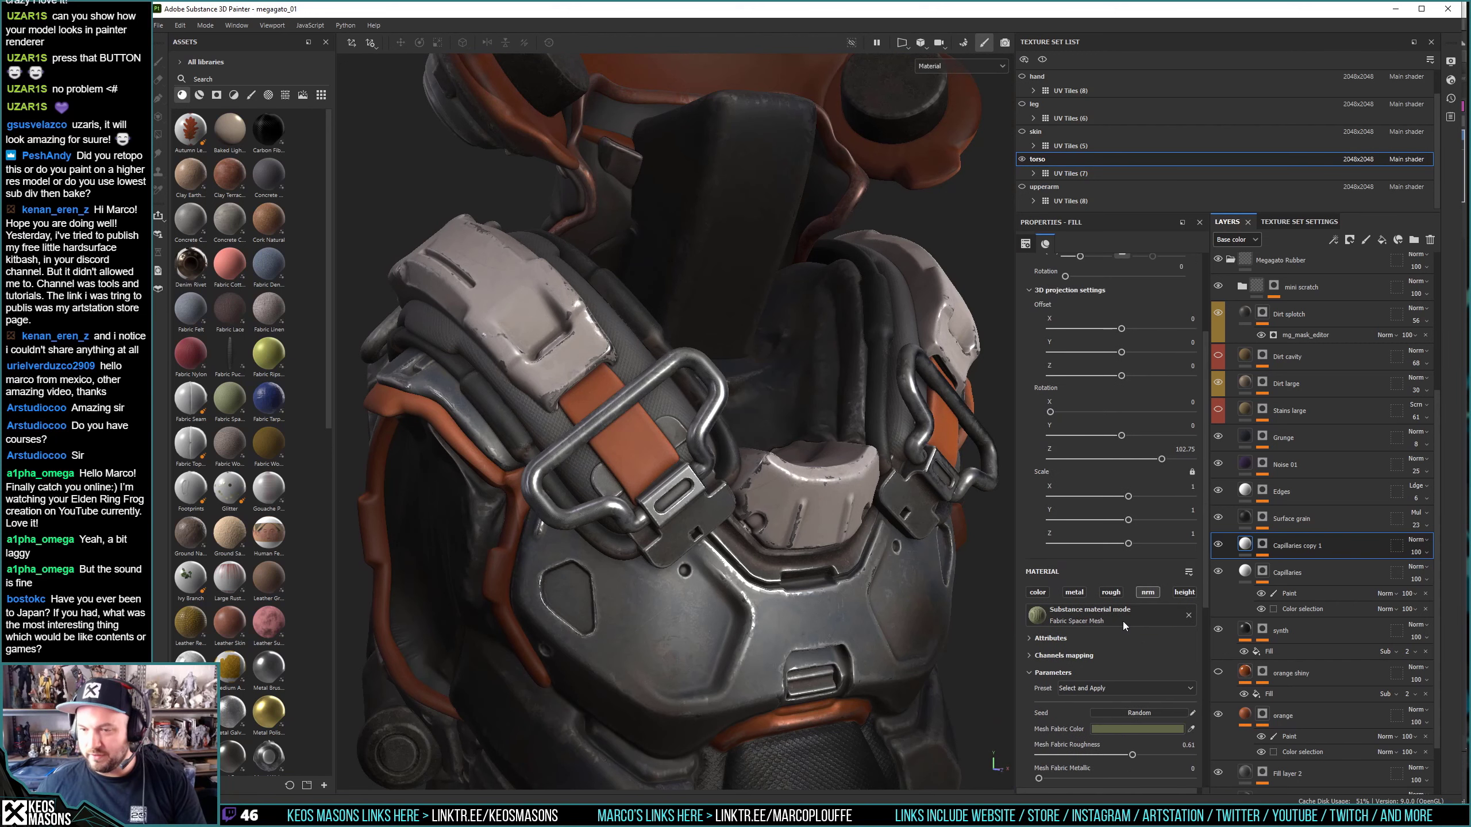
pyautogui.scroll(4, 1122, 623)
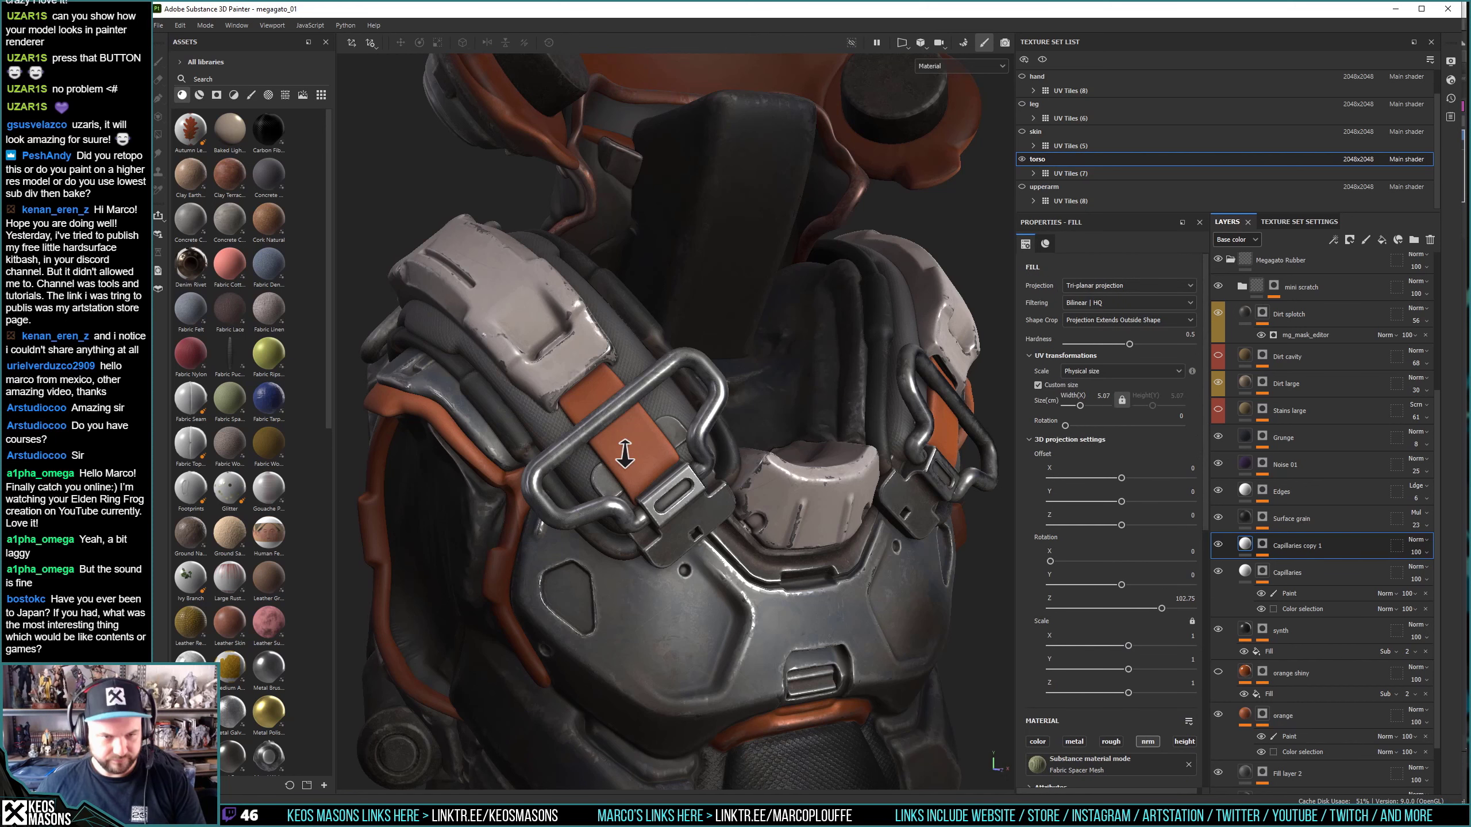
pyautogui.moveTo(624, 454)
pyautogui.keyDown('alt'); pyautogui.mouseDown()
pyautogui.moveTo(729, 499)
pyautogui.moveTo(765, 542)
pyautogui.mouseUp(); pyautogui.keyUp('alt')
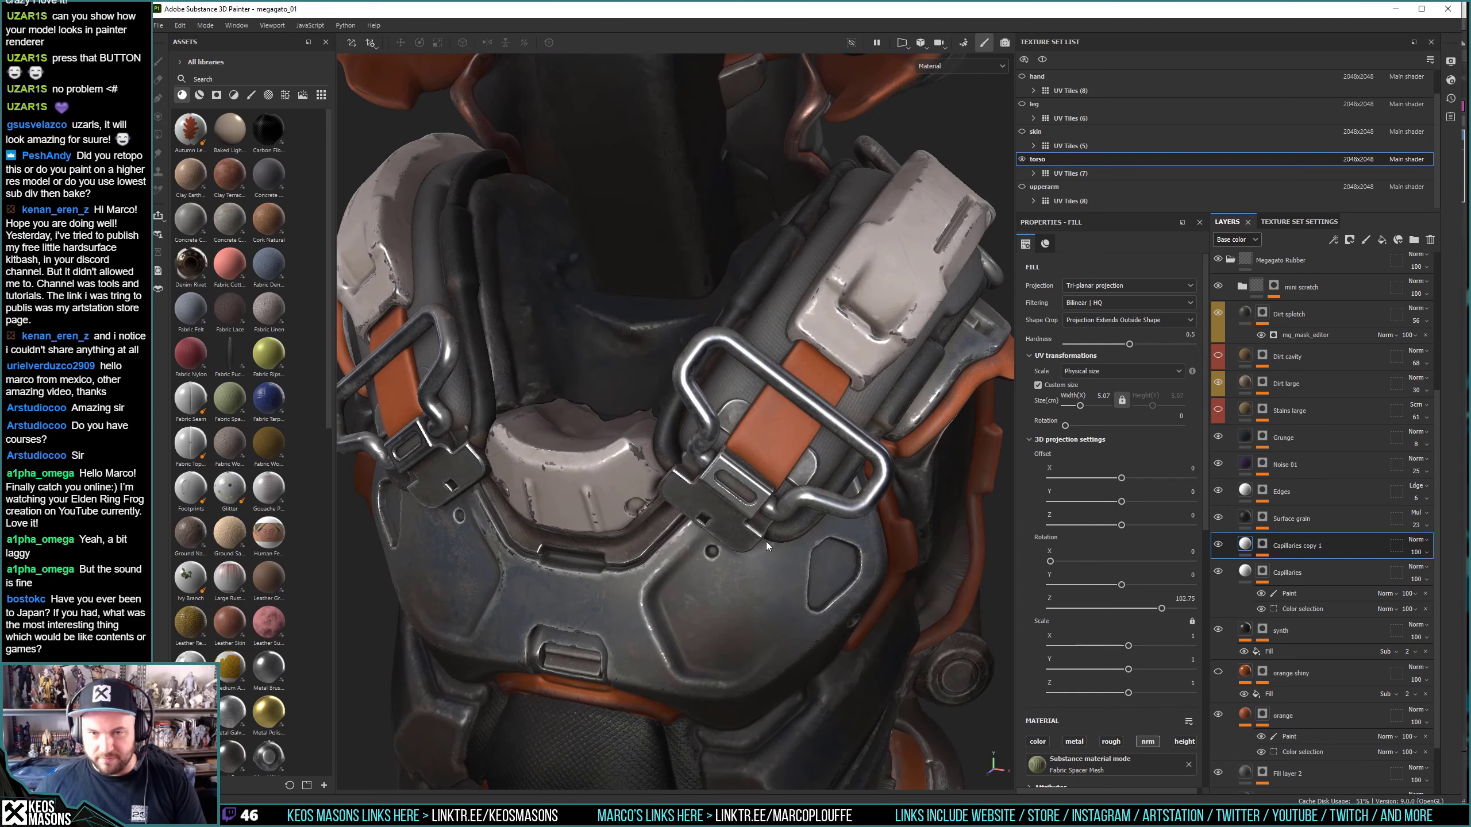
# Duplicate Capillaries copy 1 and name the new copy 'shoulder details DUPLI'.
pyautogui.rightClick(1327, 560)
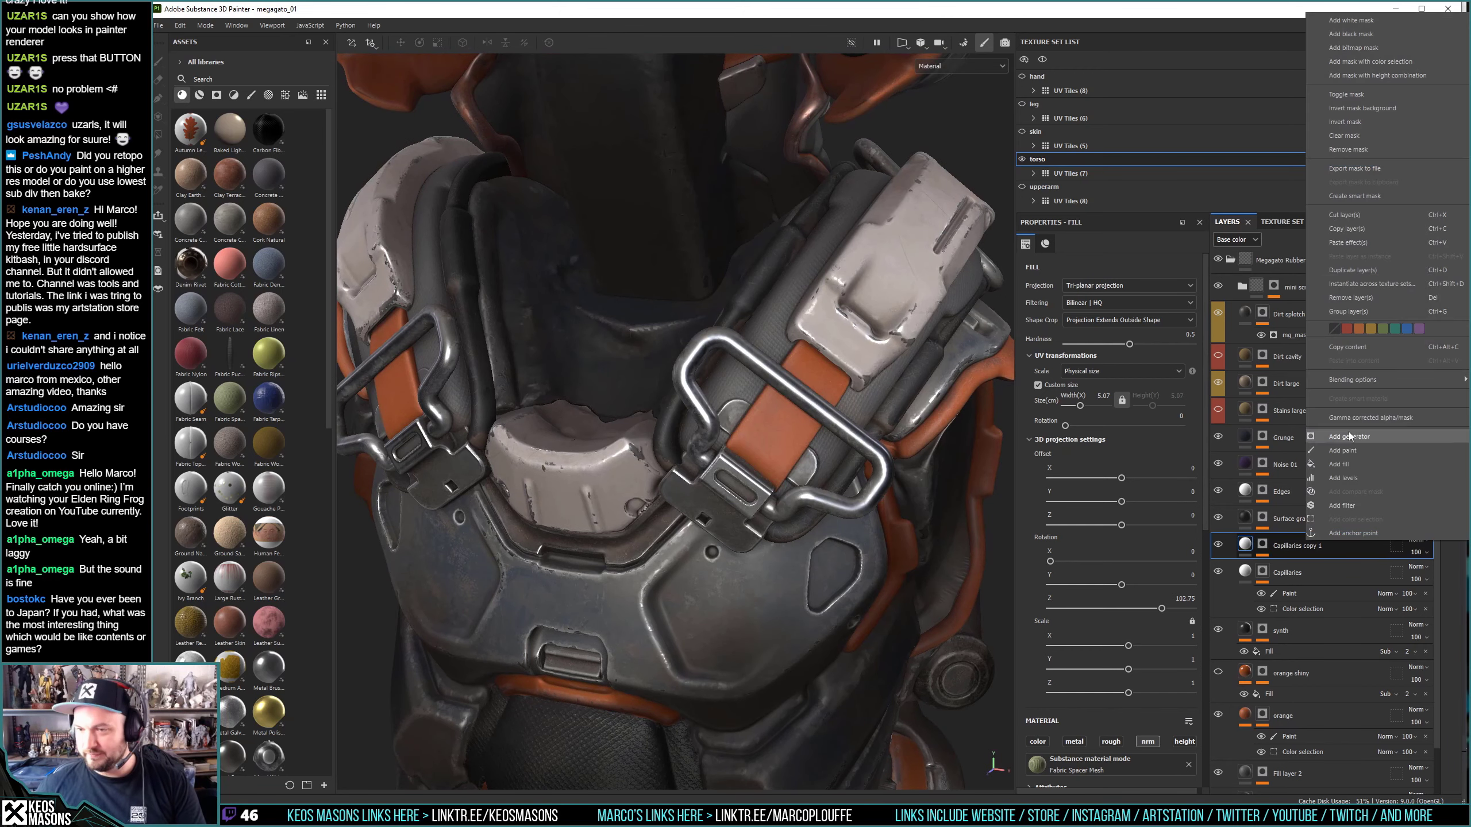
pyautogui.click(1351, 270)
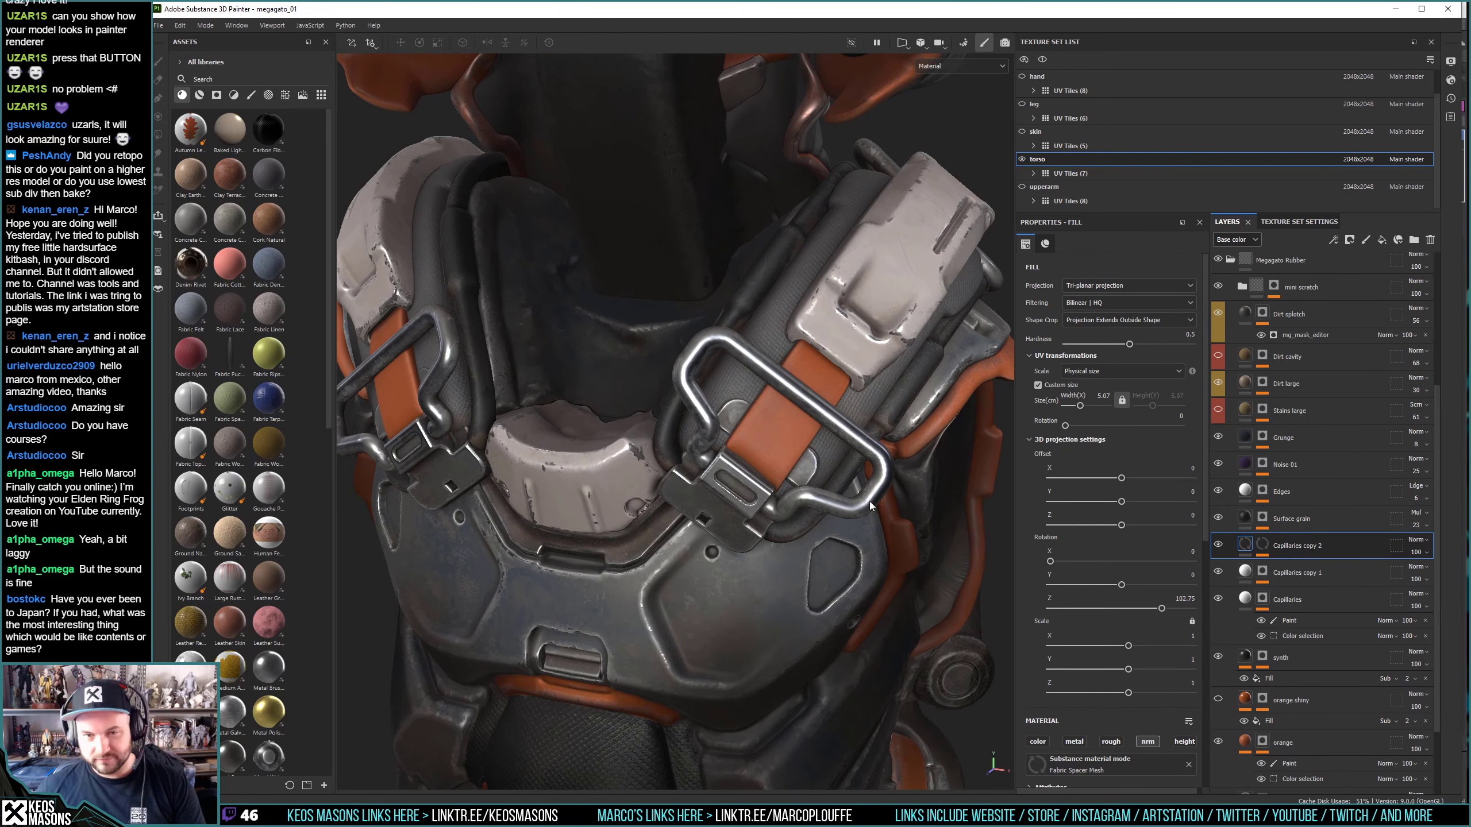
pyautogui.moveTo(870, 506)
pyautogui.keyDown('alt'); pyautogui.mouseDown()
pyautogui.moveTo(761, 549)
pyautogui.moveTo(665, 532)
pyautogui.mouseUp(); pyautogui.keyUp('alt')
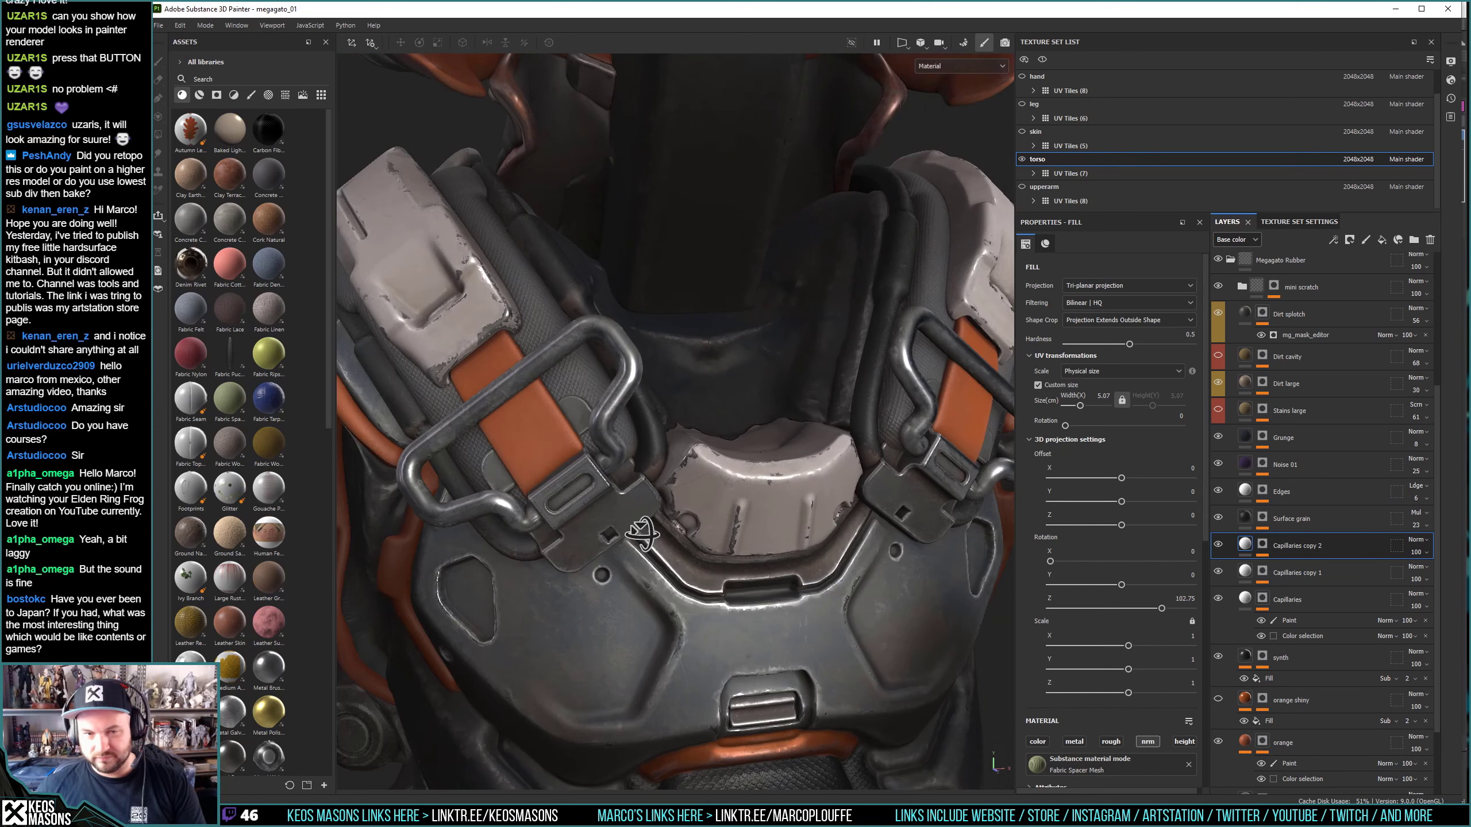
pyautogui.doubleClick(1305, 547)
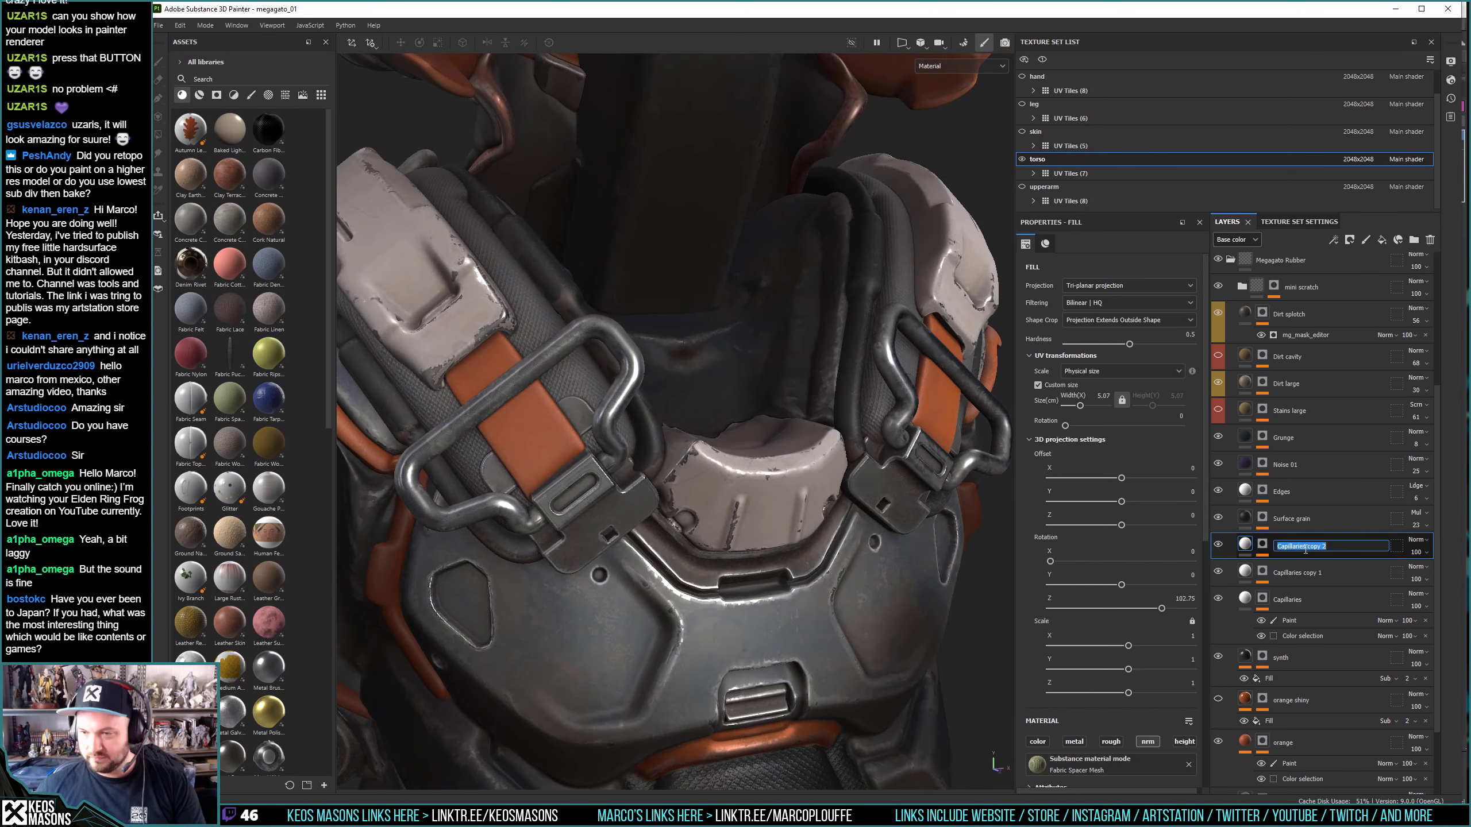
pyautogui.write('Capillaries DUPLI')
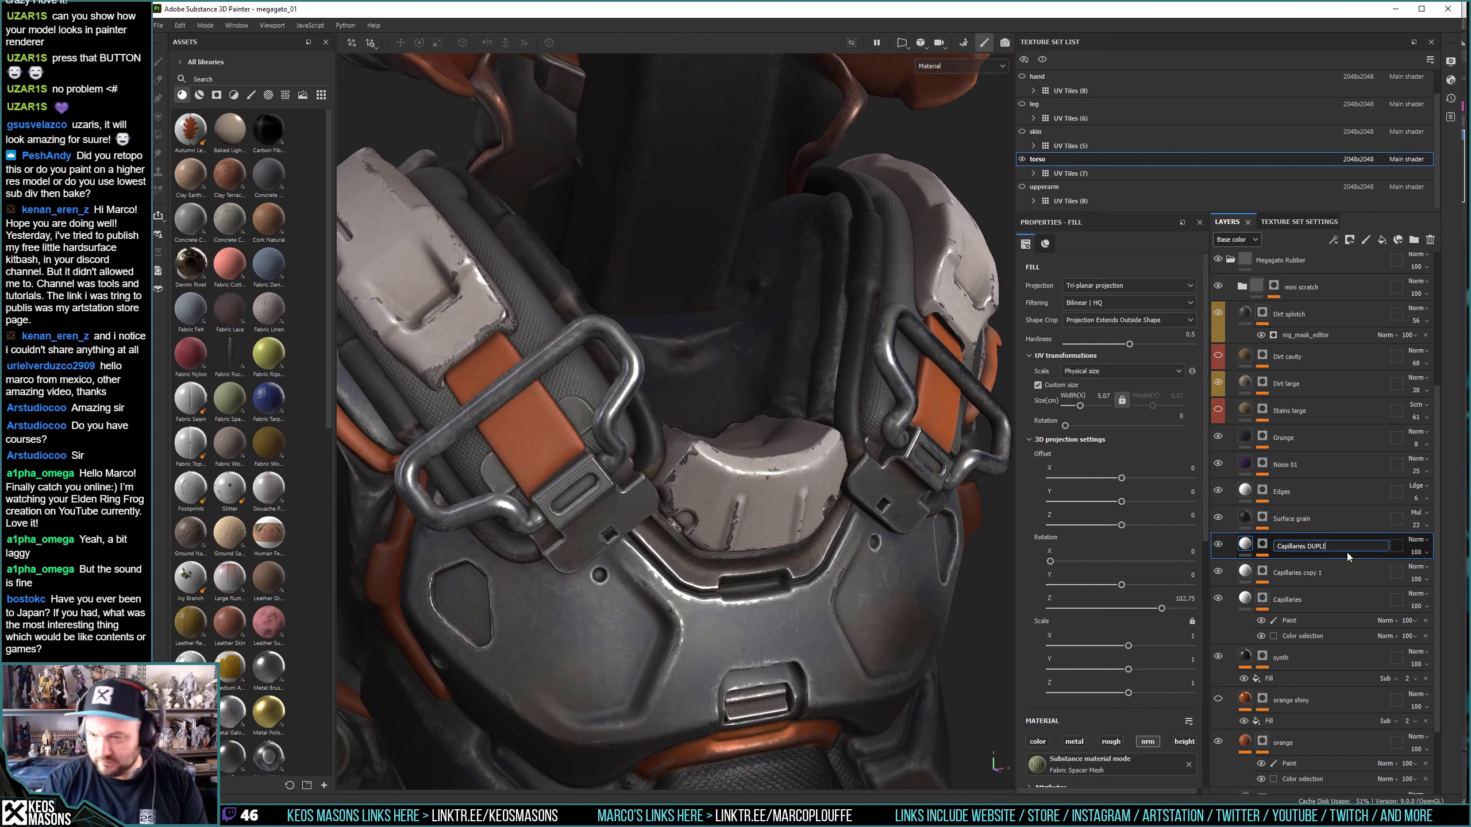
pyautogui.press('Home')
pyautogui.hotkey('ctrl', 'shift', 'Right')
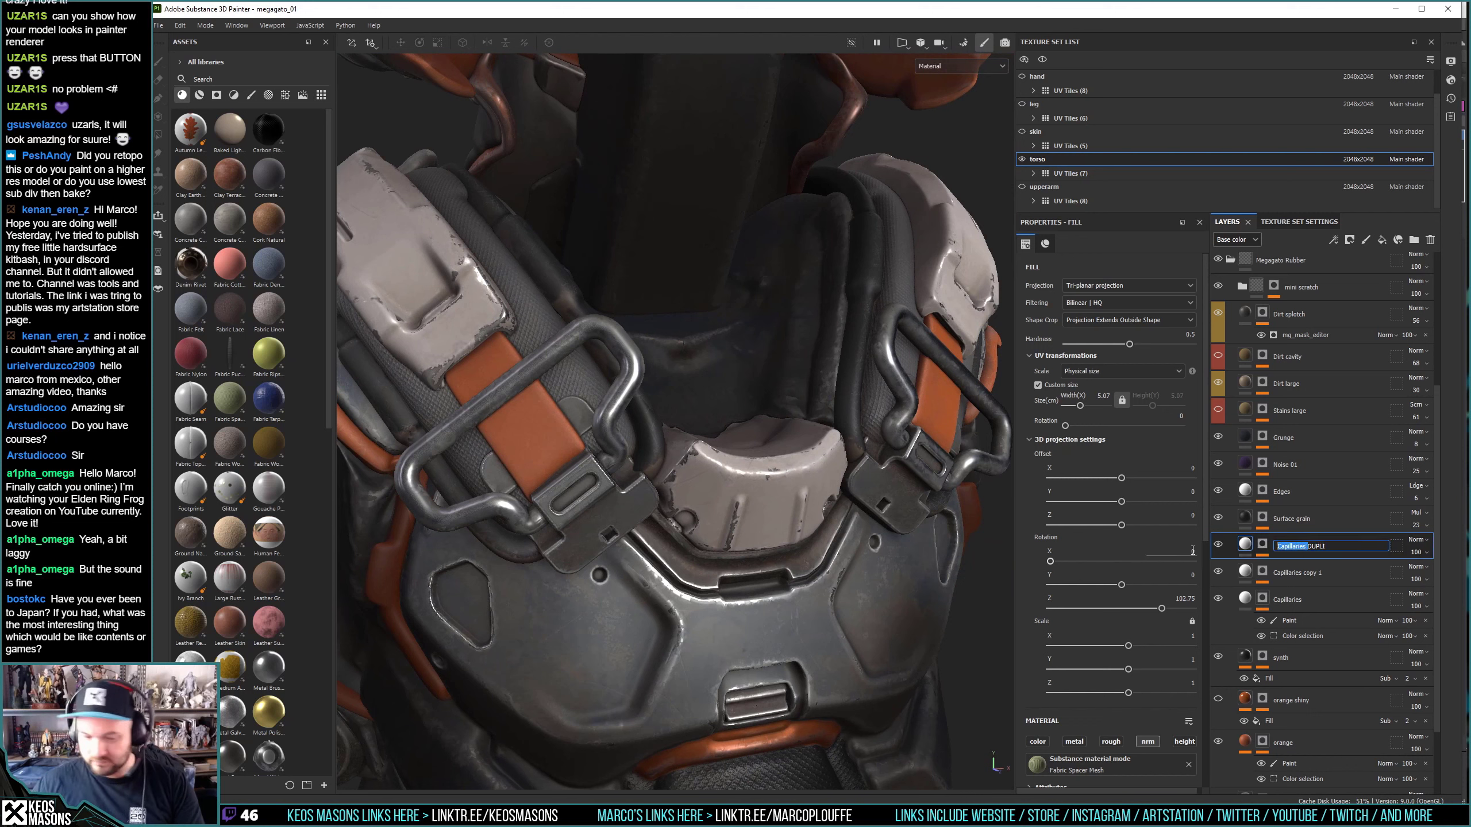
pyautogui.write('shoulder details')
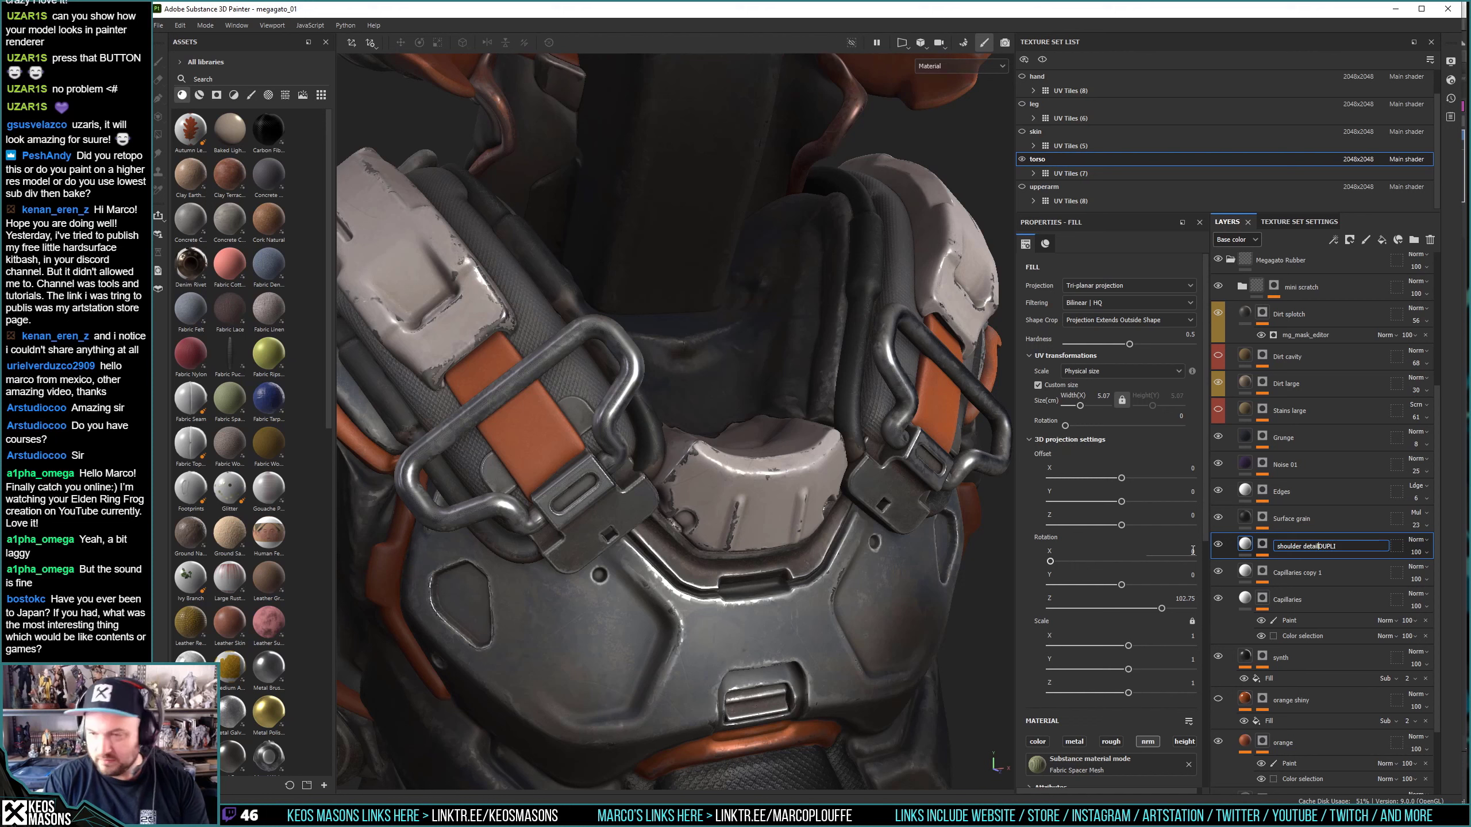
pyautogui.hotkey('ctrl', 'a')
pyautogui.hotkey('ctrl', 'c')
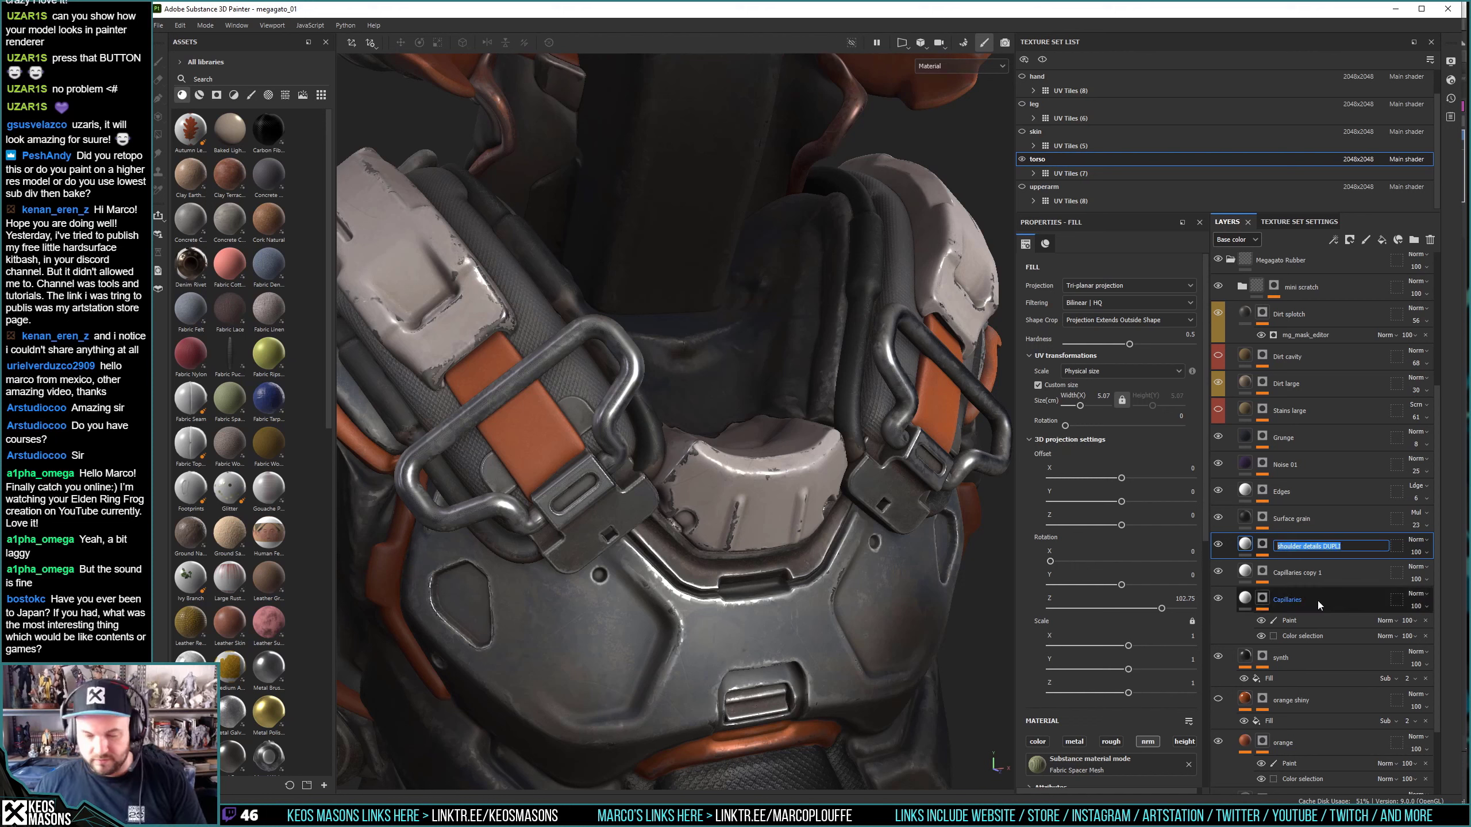
# Rename the original Capillaries copy 1 layer to 'shoulder details'.
pyautogui.doubleClick(1303, 574)
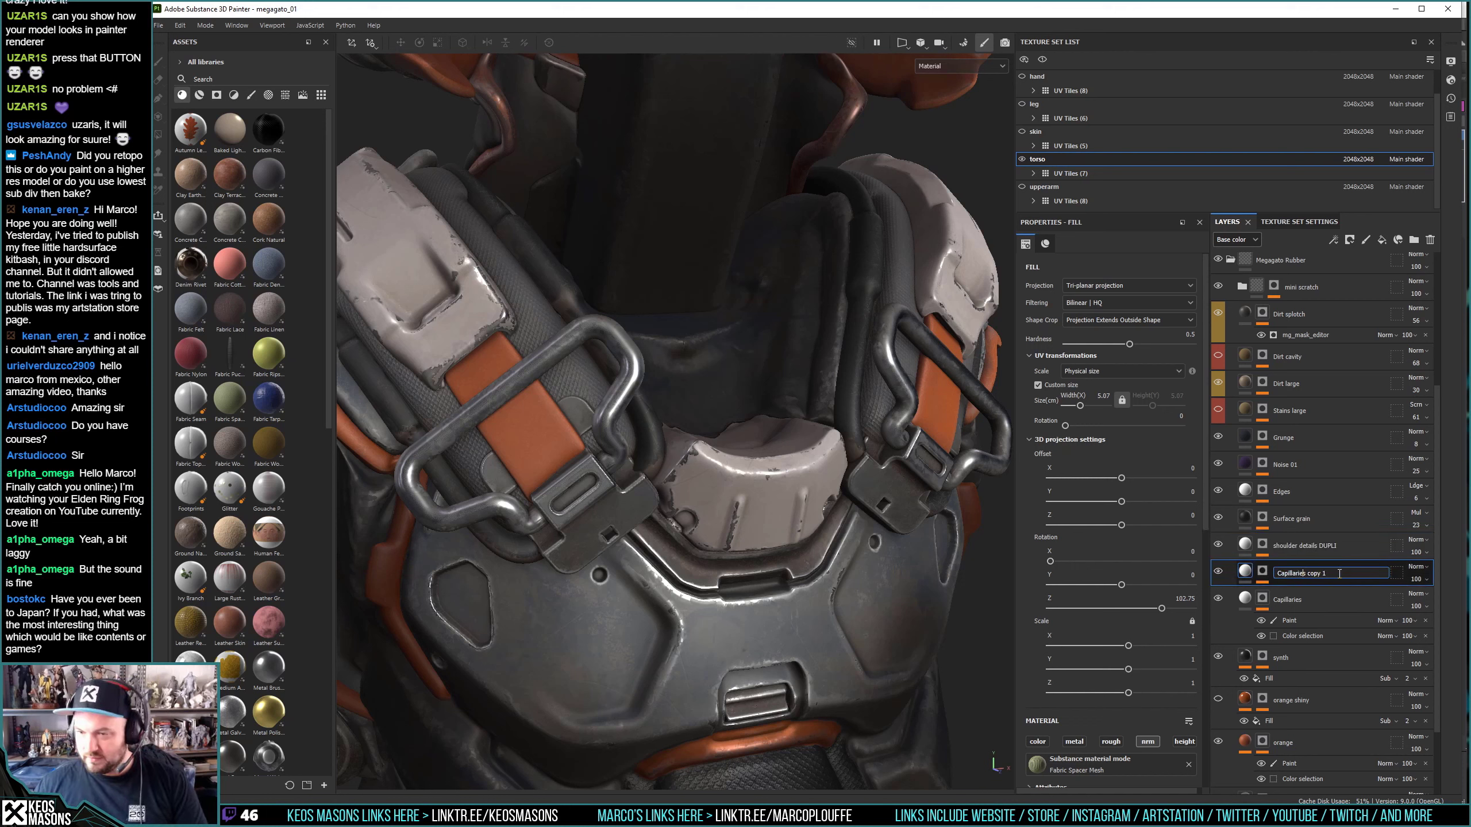
pyautogui.hotkey('ctrl', 'v')
pyautogui.press('BackSpace')
pyautogui.press('BackSpace')
pyautogui.press('BackSpace')
pyautogui.press('Return')
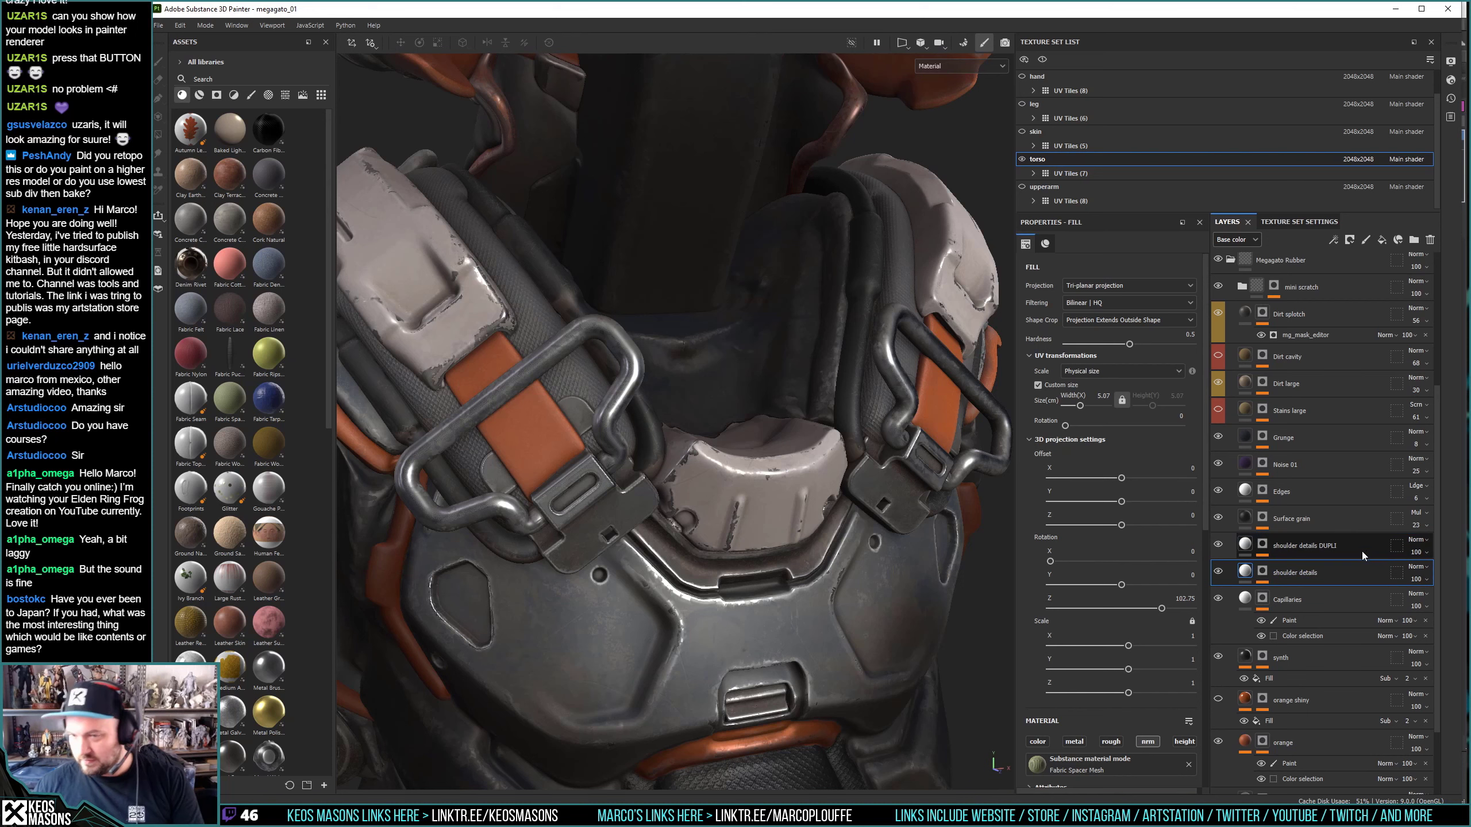
pyautogui.click(1361, 552)
pyautogui.rightClick(1361, 552)
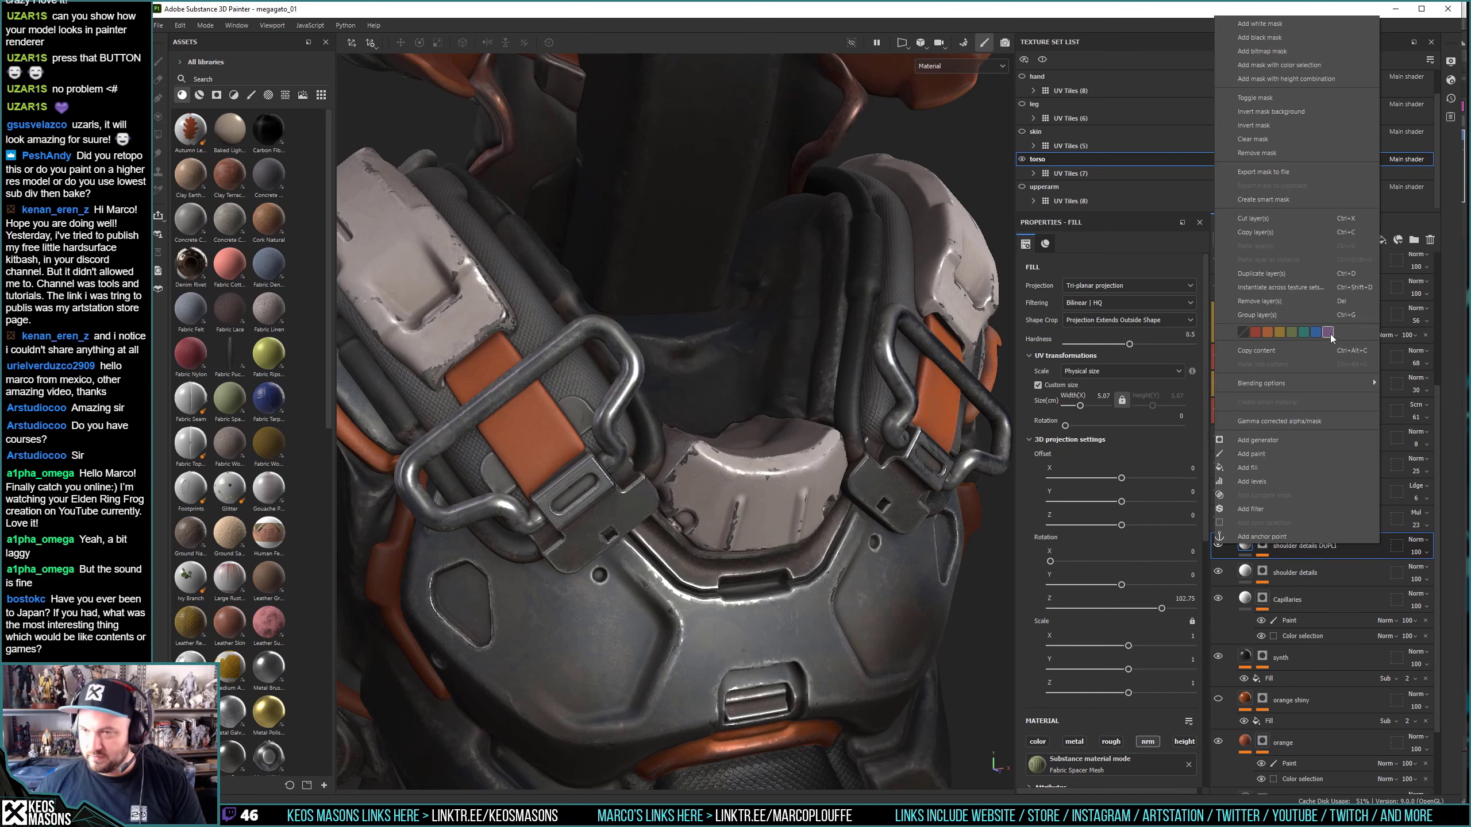
# Orbit the torso and inspect the Dirt large layer's mask.
pyautogui.scroll(-3, 638, 423)
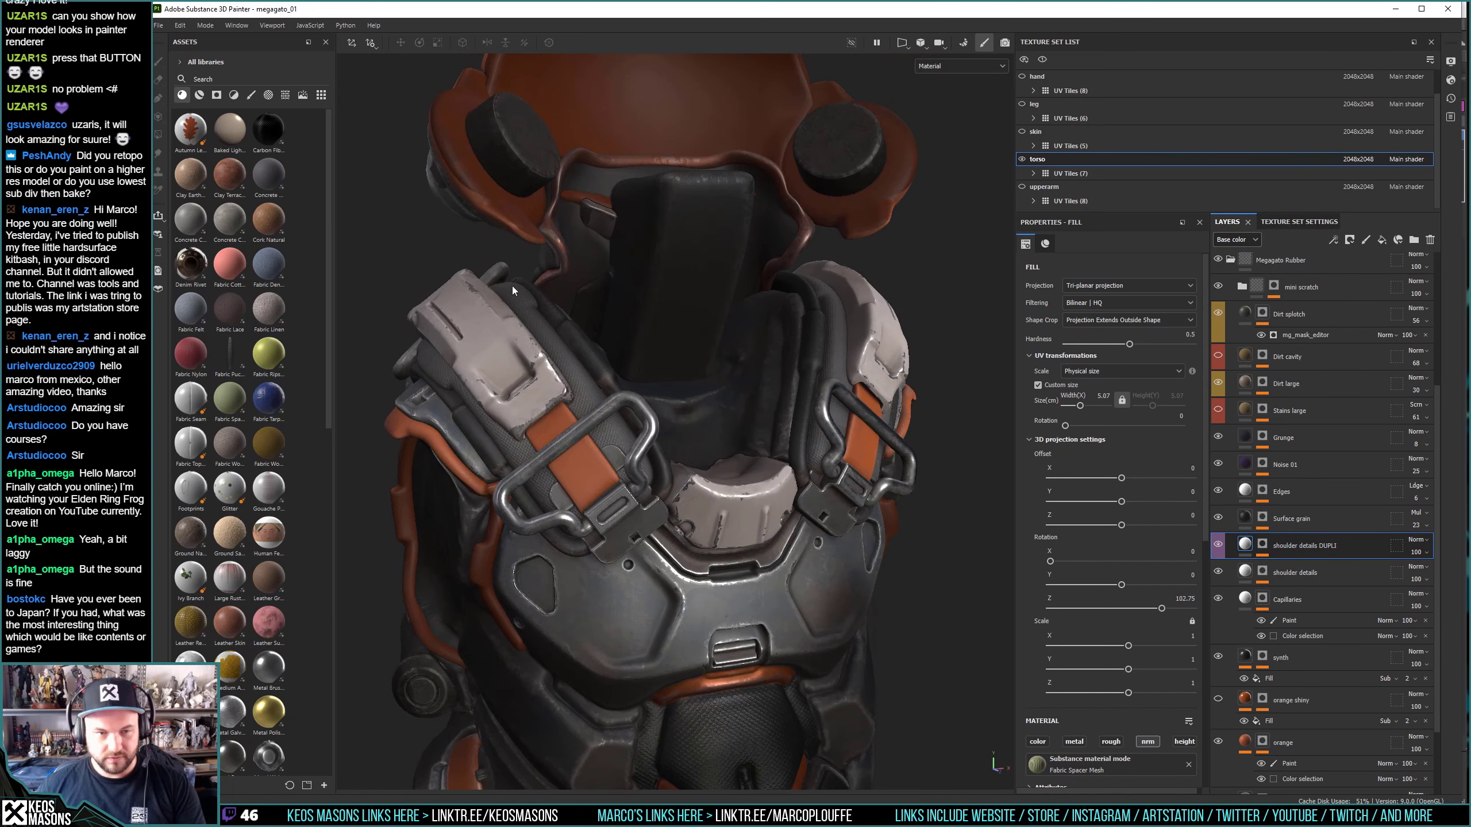
pyautogui.moveTo(512, 285)
pyautogui.keyDown('alt'); pyautogui.mouseDown()
pyautogui.moveTo(557, 440)
pyautogui.moveTo(706, 489)
pyautogui.moveTo(710, 465)
pyautogui.moveTo(724, 468)
pyautogui.mouseUp(); pyautogui.keyUp('alt')
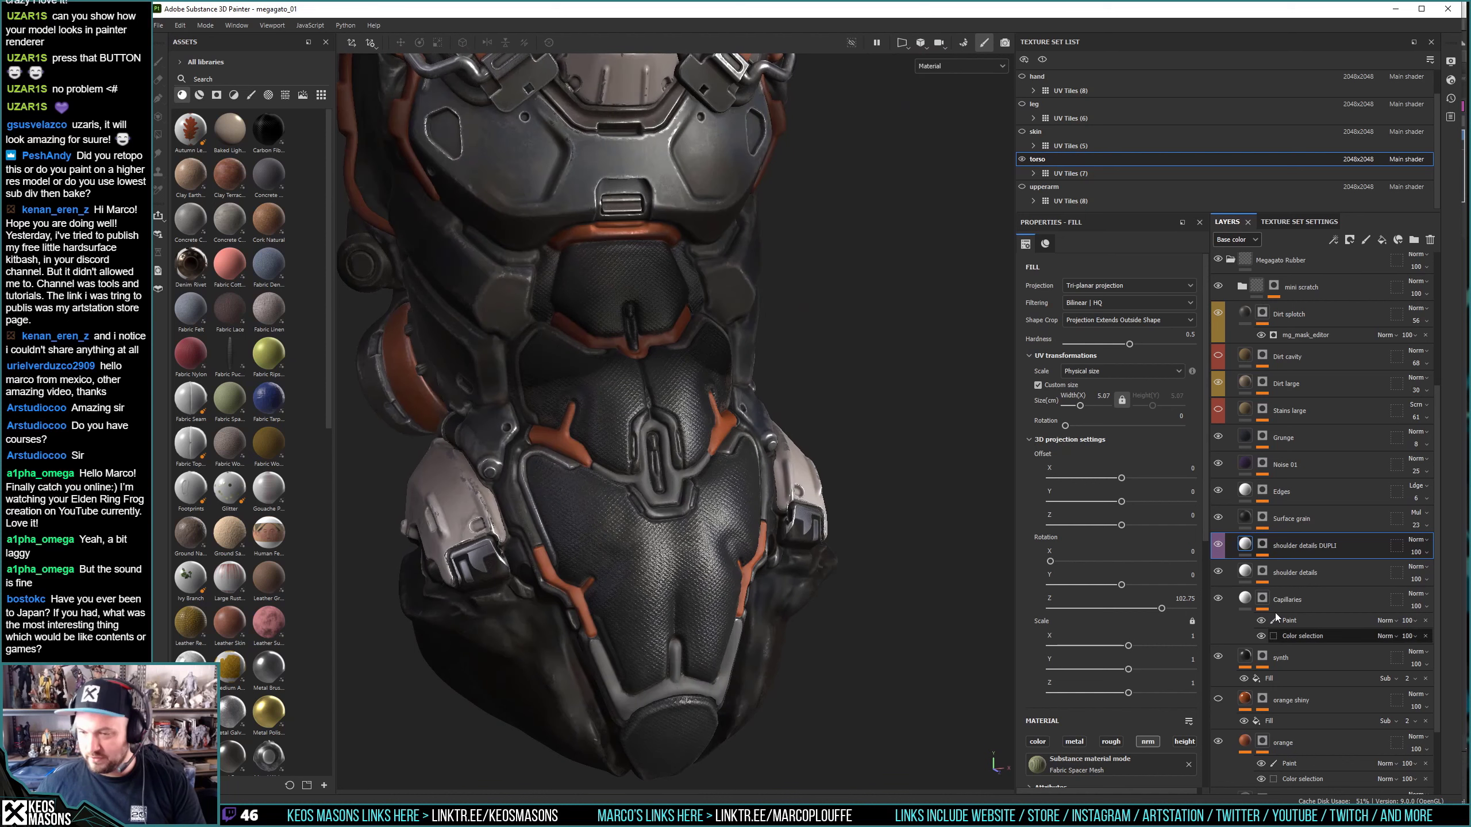
pyautogui.scroll(1, 1292, 475)
pyautogui.scroll(1, 1278, 430)
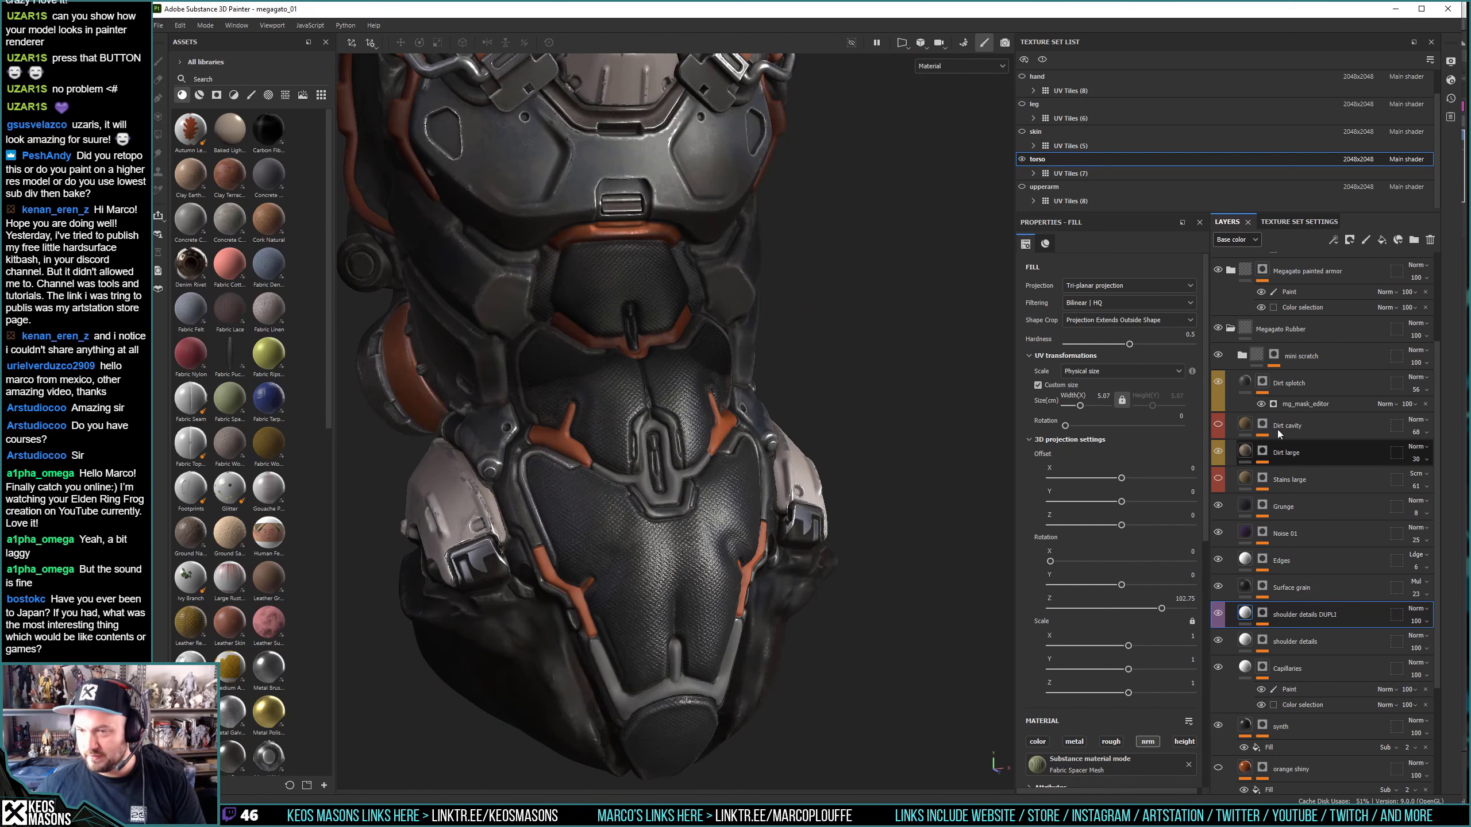
pyautogui.keyDown('alt'); pyautogui.click(1262, 452); pyautogui.keyUp('alt')
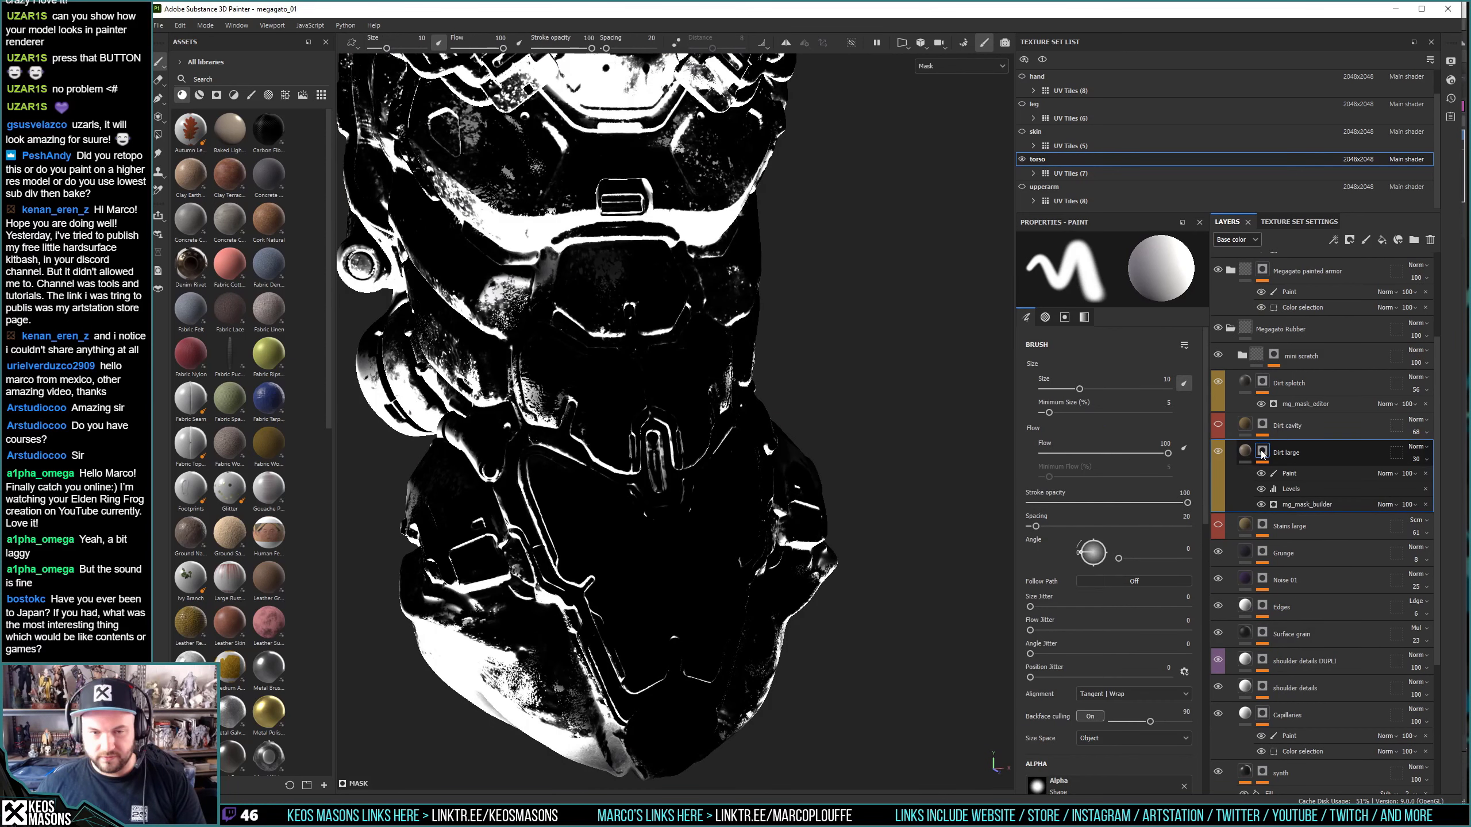
pyautogui.click(1244, 452)
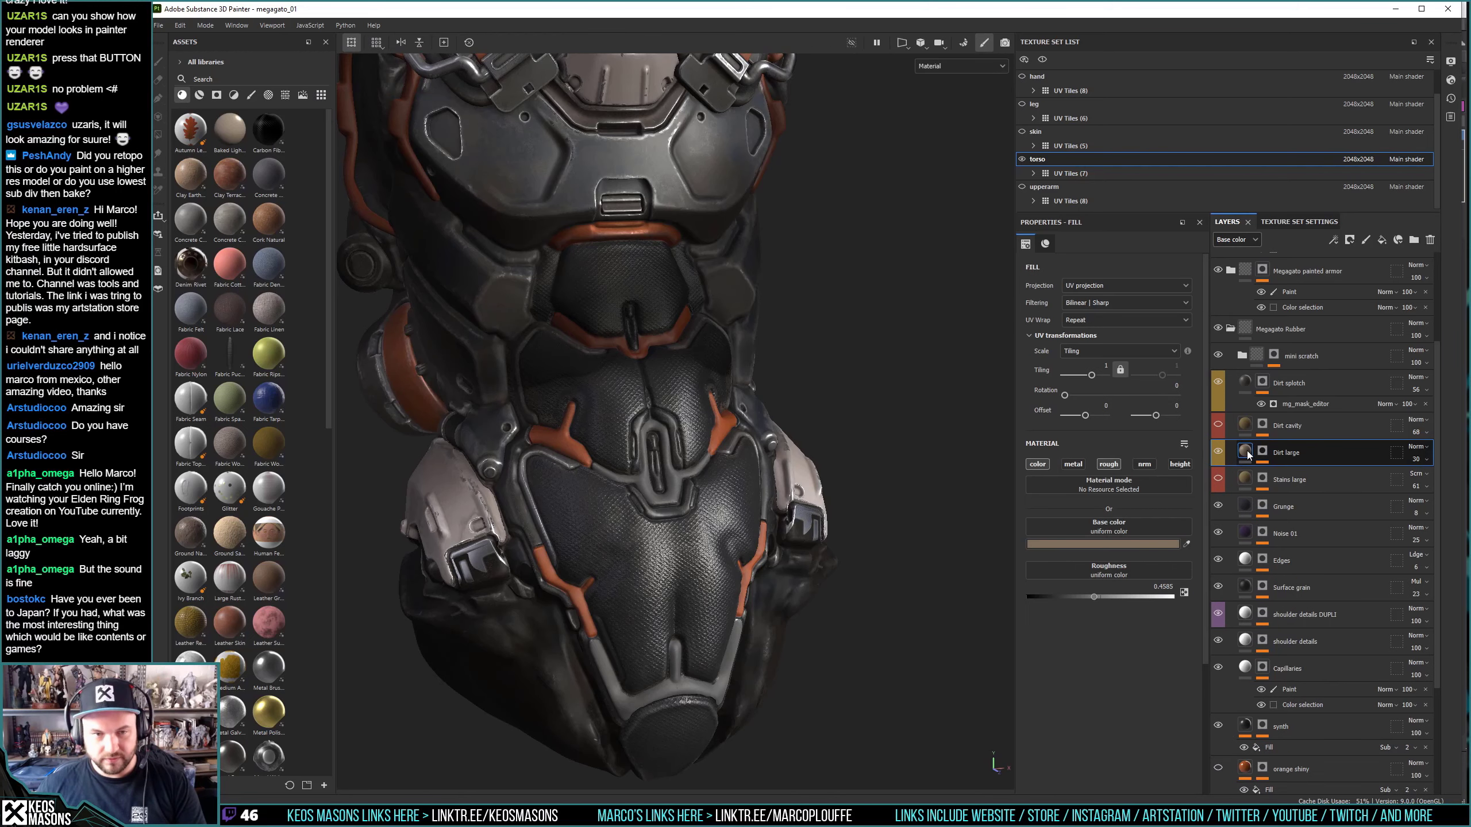
# Raise Dirt large's opacity to 87, then settle it at 50.
pyautogui.click(1426, 459)
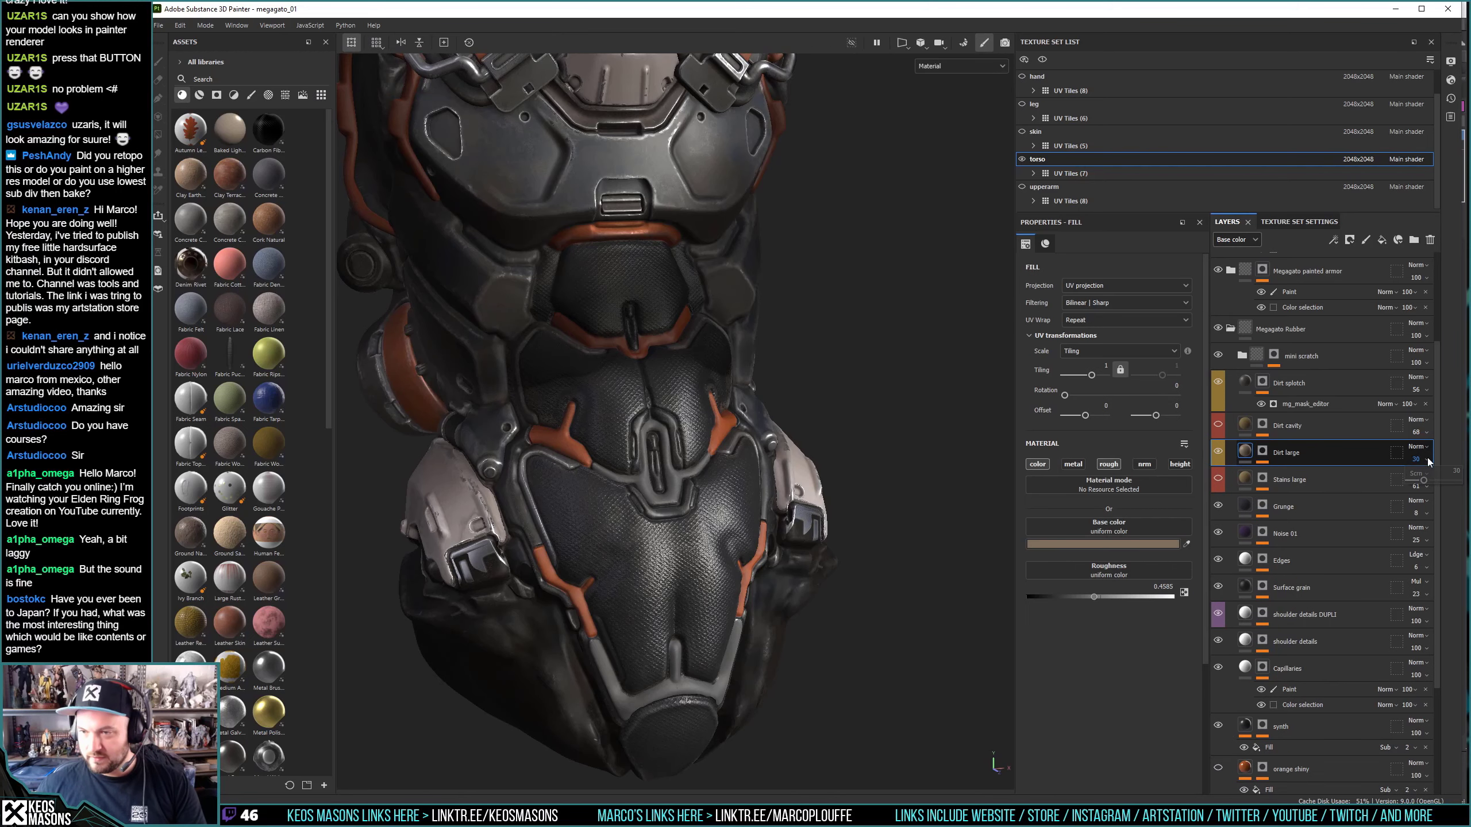
pyautogui.moveTo(1423, 480); pyautogui.dragTo(1451, 481)
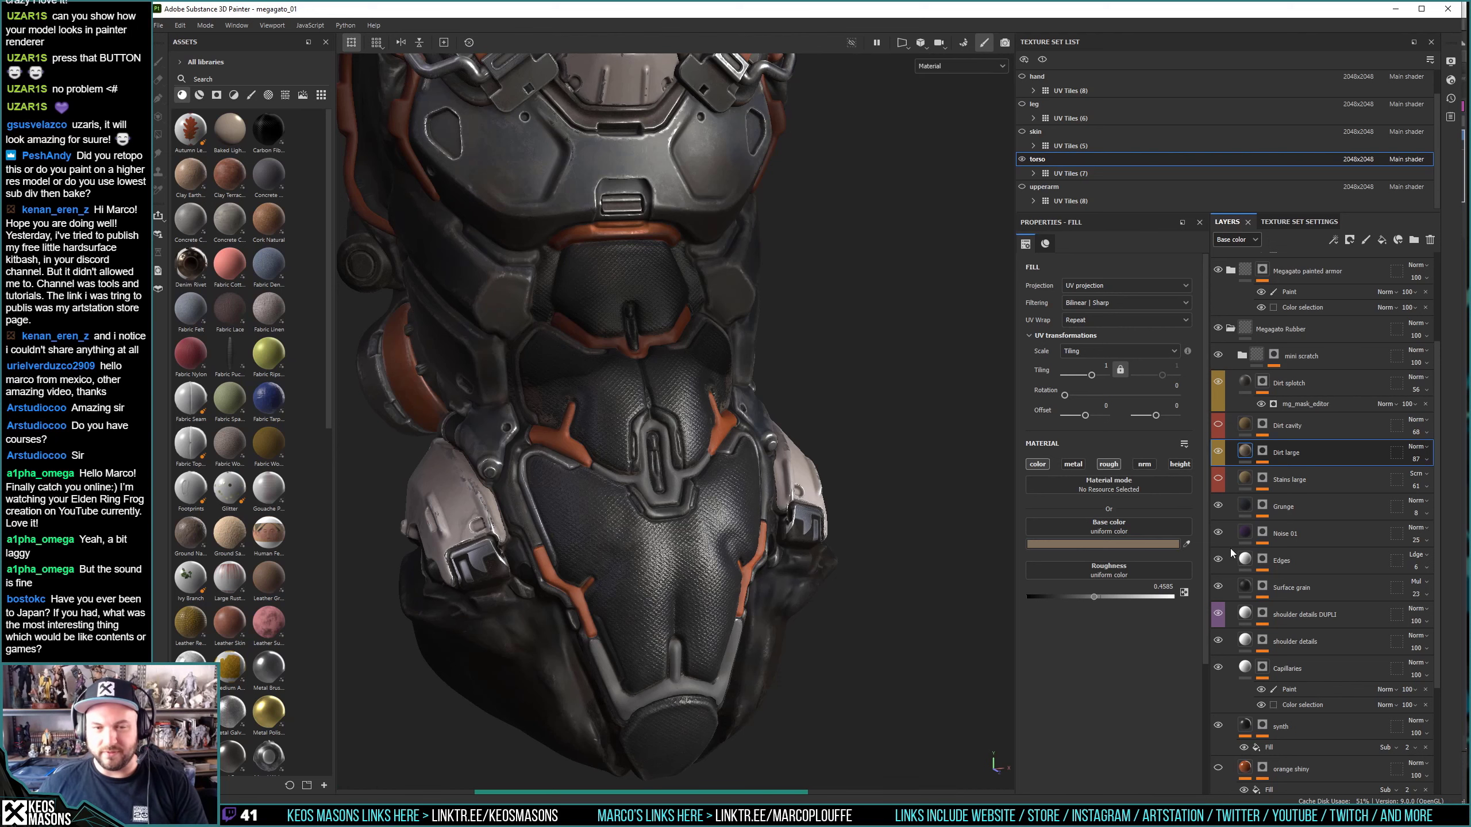
pyautogui.keyDown('alt'); pyautogui.moveTo(998, 430); pyautogui.dragTo(825, 517); pyautogui.keyUp('alt')
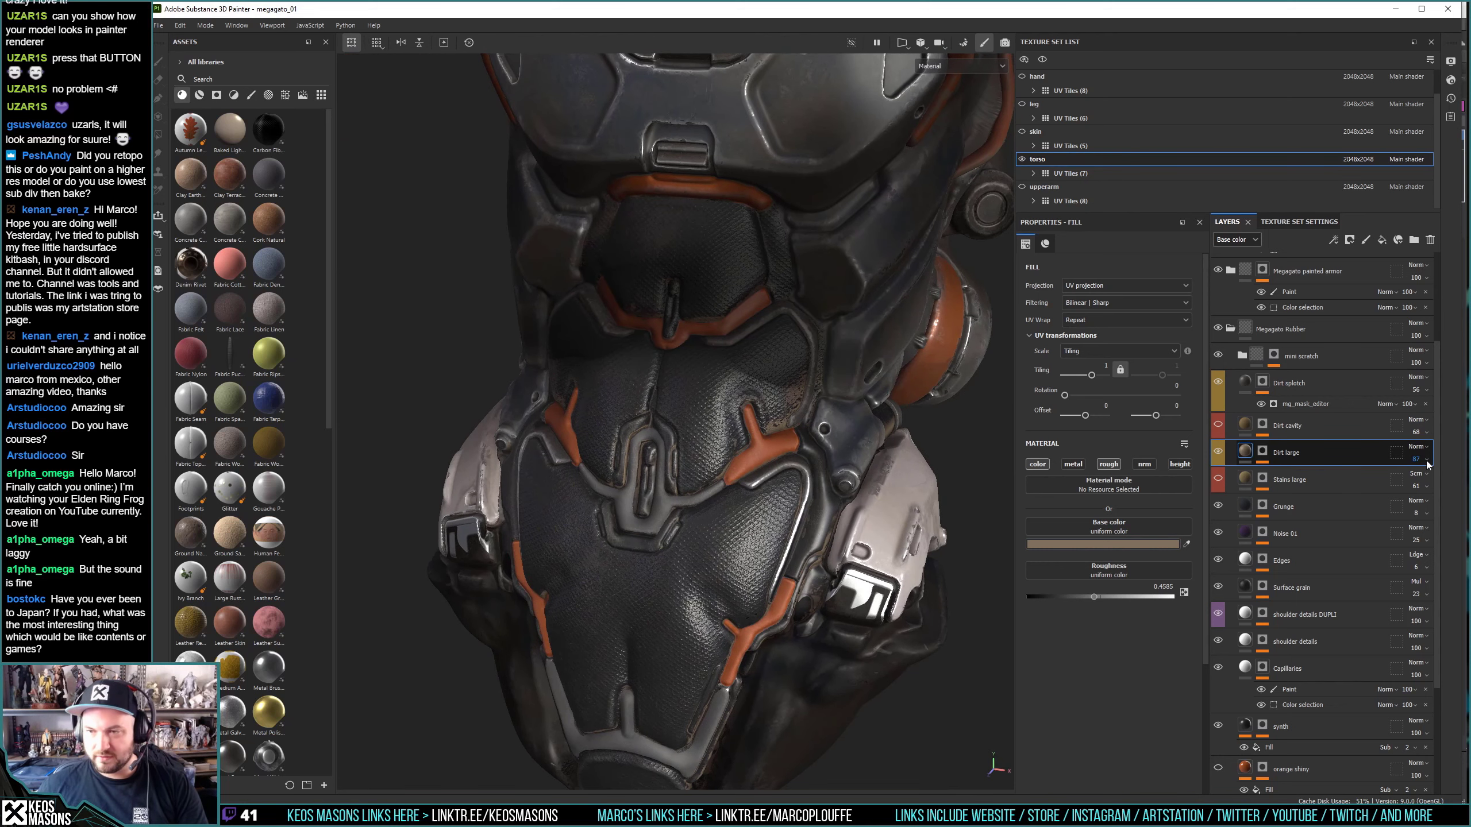
pyautogui.click(1426, 461)
pyautogui.moveTo(1444, 480); pyautogui.dragTo(1433, 482)
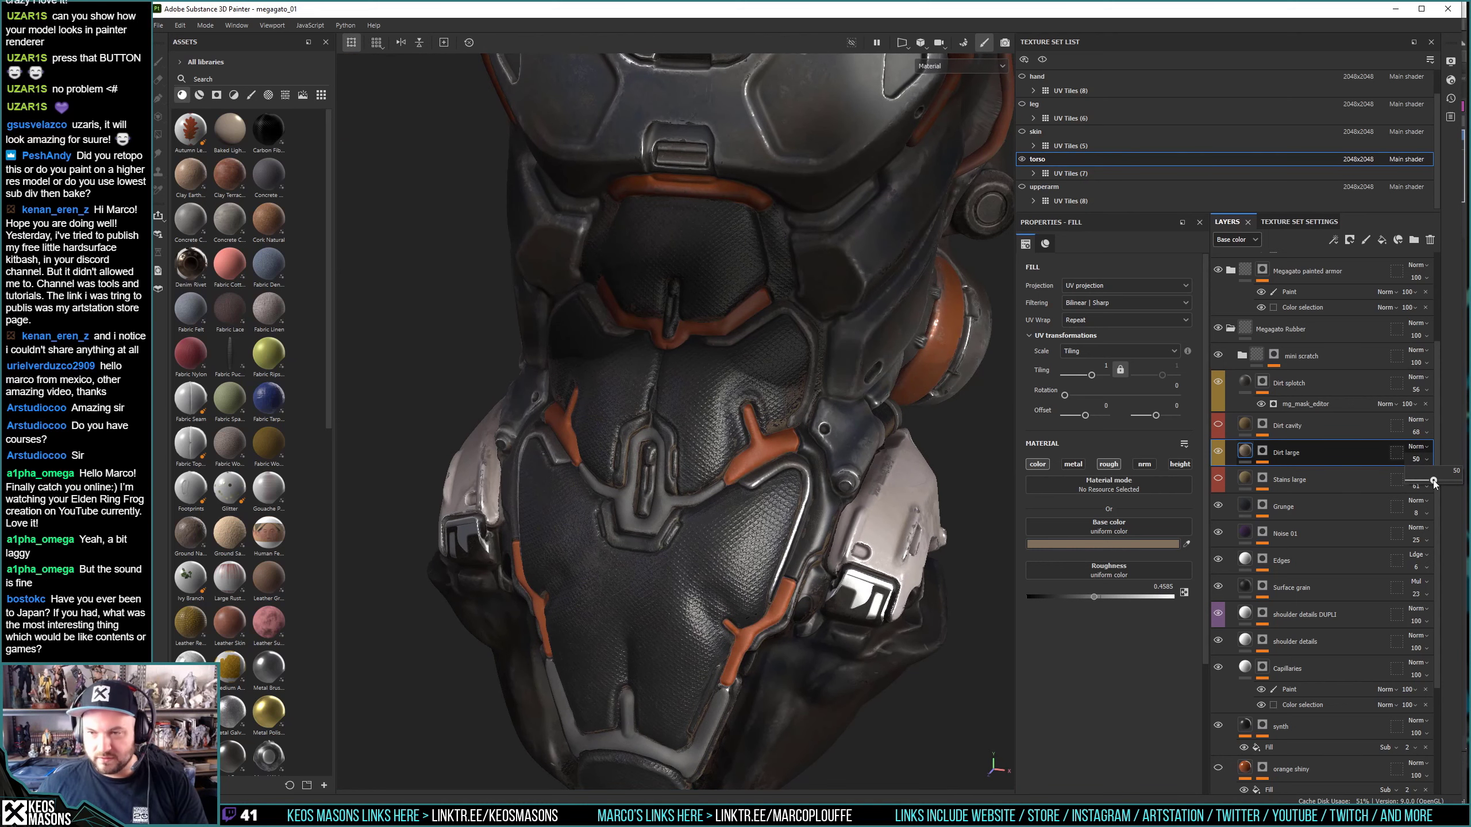
# Hide the Levels effect in the Dirt large mask.
pyautogui.keyDown('alt'); pyautogui.click(1264, 452); pyautogui.keyUp('alt')
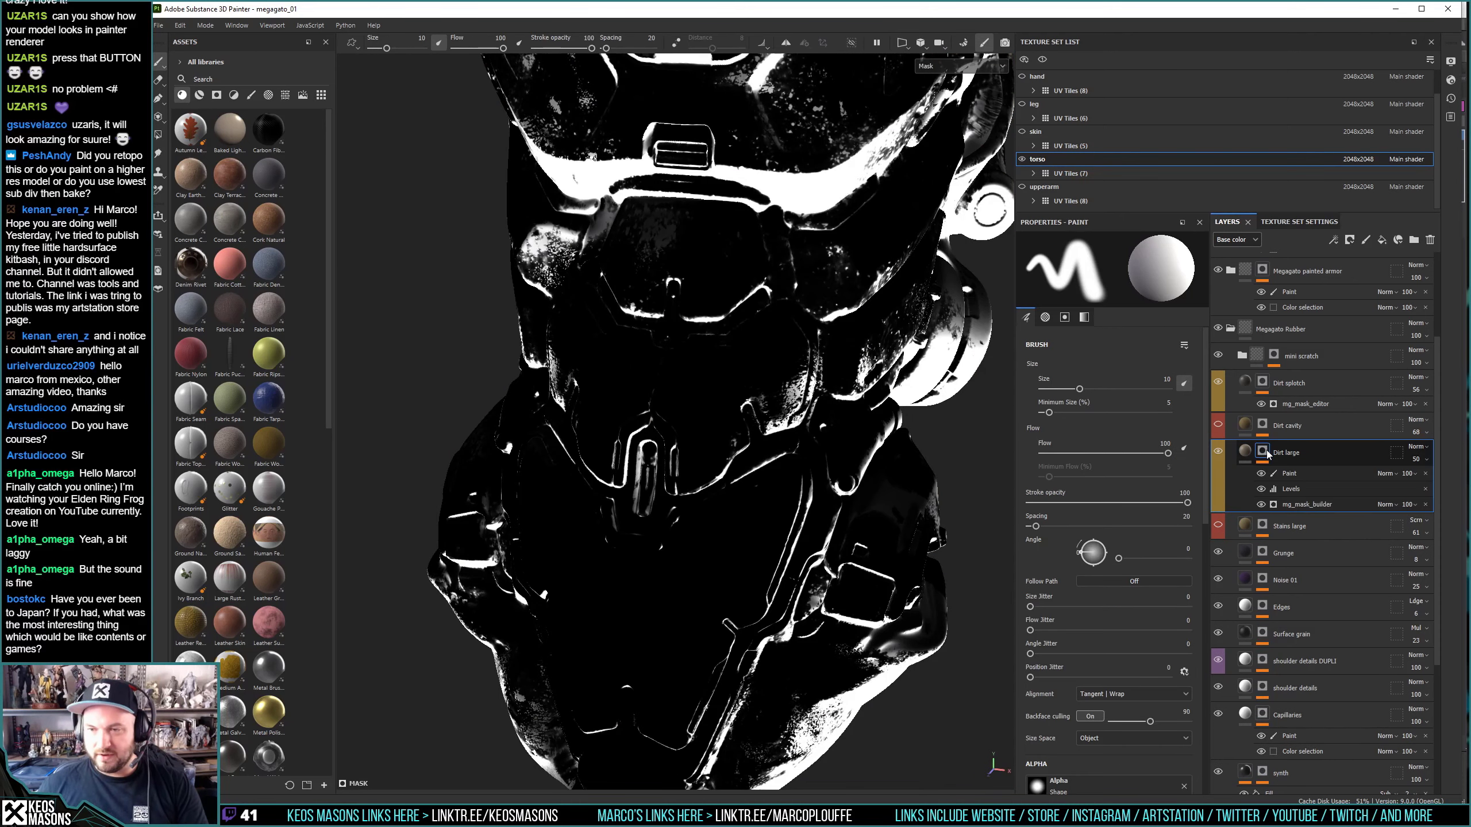
pyautogui.click(1261, 488)
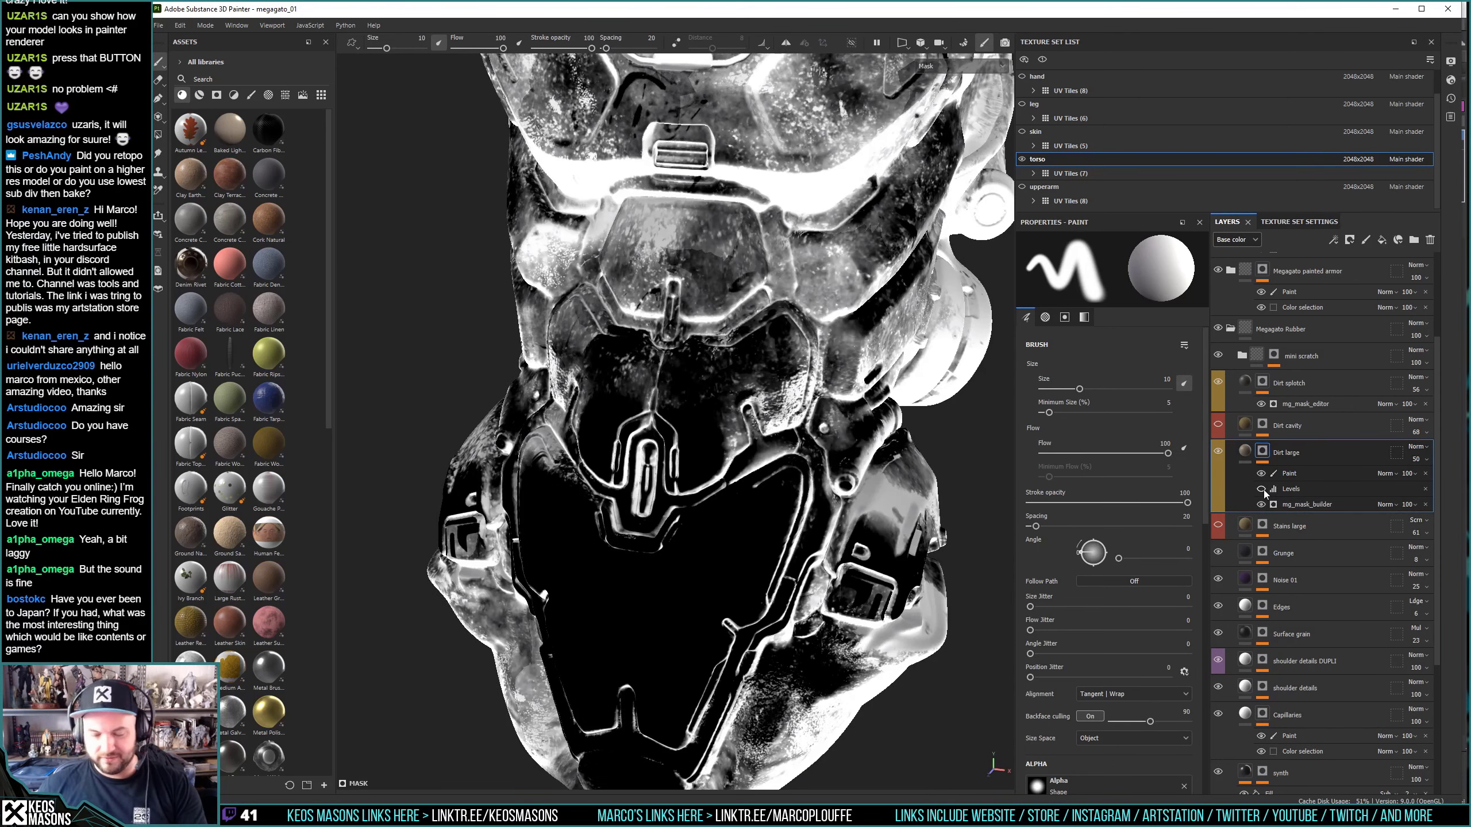
pyautogui.press('m')
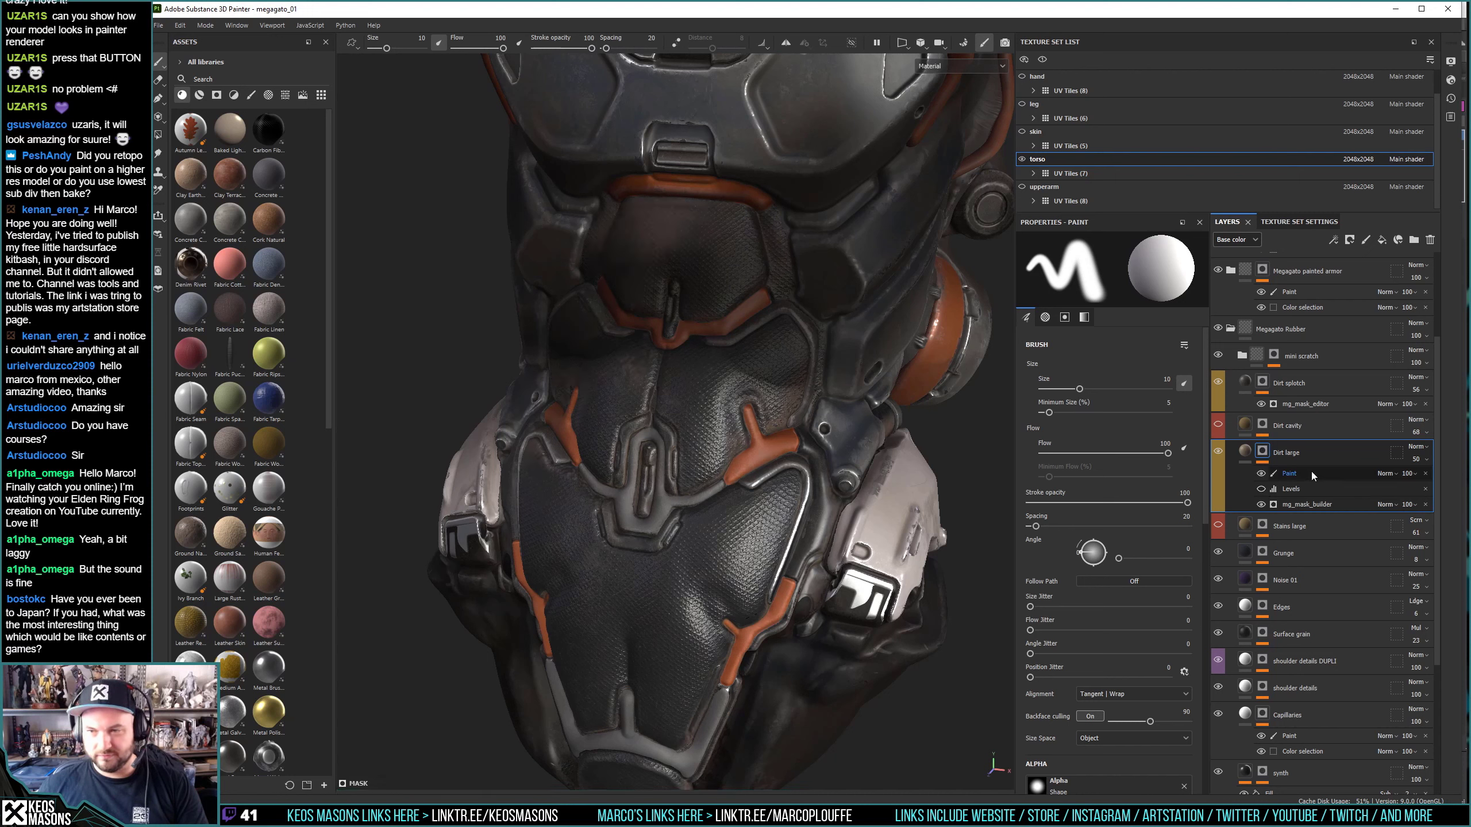
# Preview the Roughness channel and lower Dirt large's opacity to 29.
pyautogui.click(1425, 459)
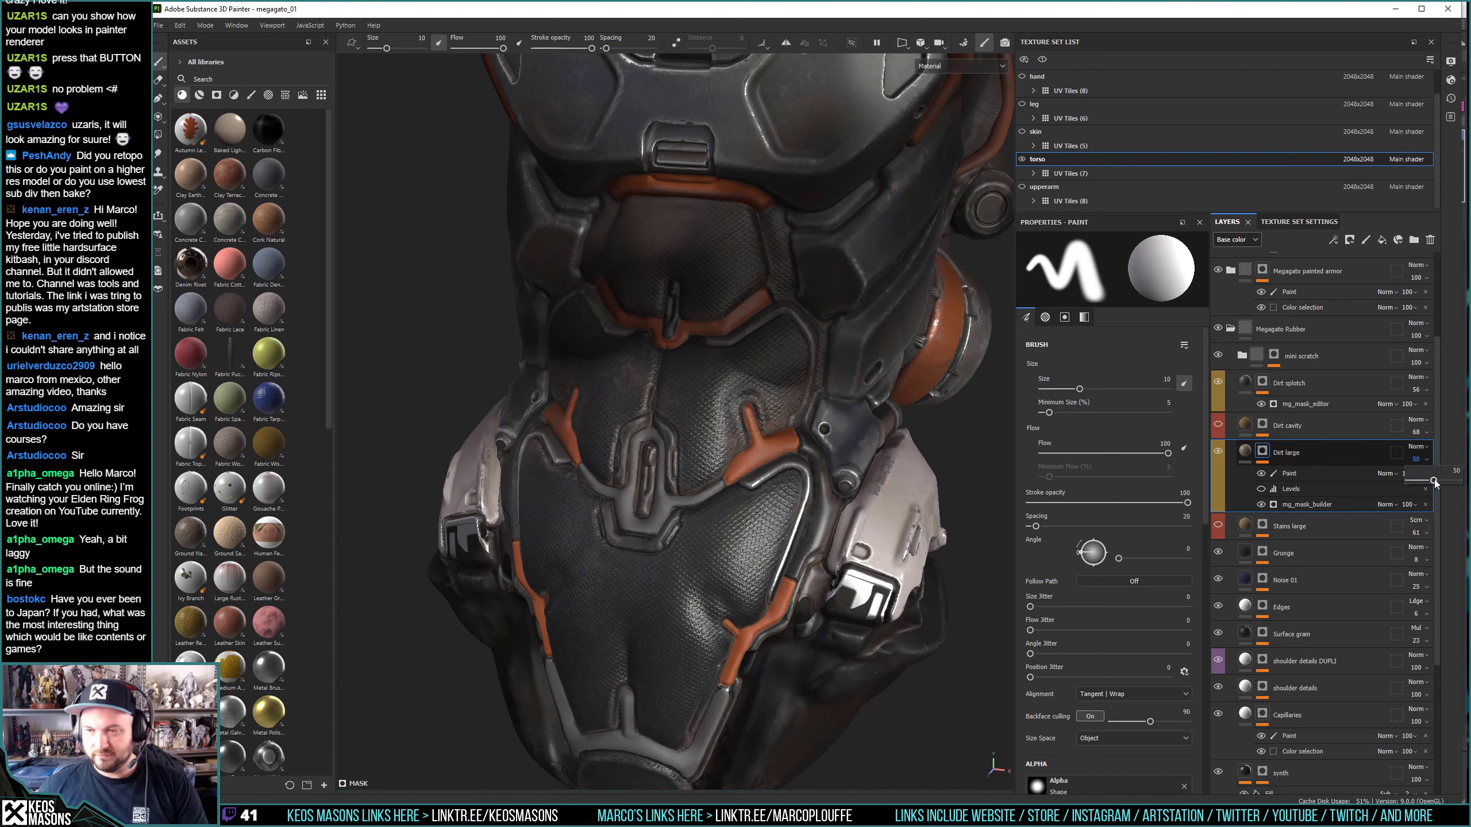
pyautogui.click(984, 65)
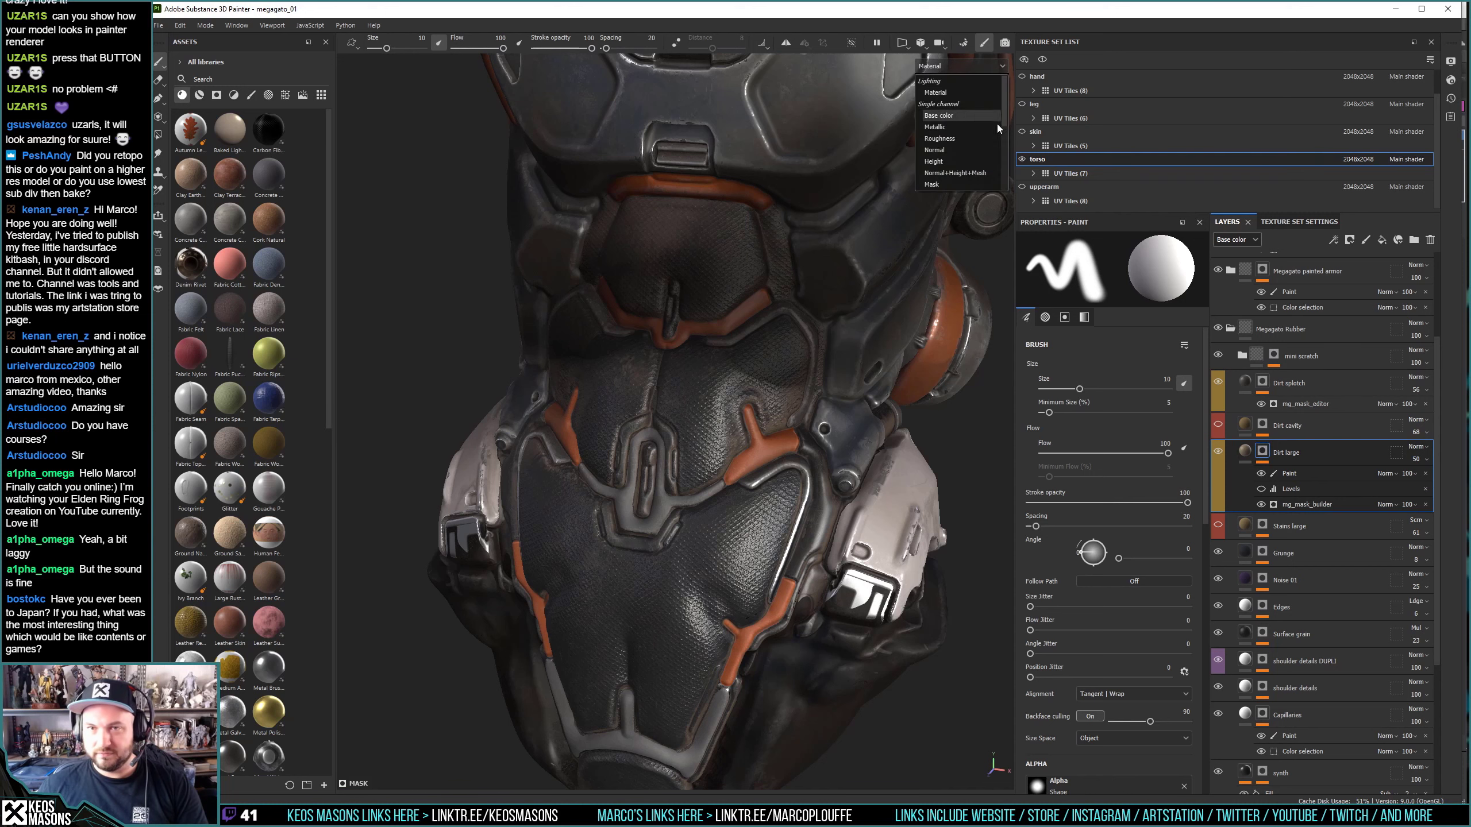
pyautogui.click(973, 139)
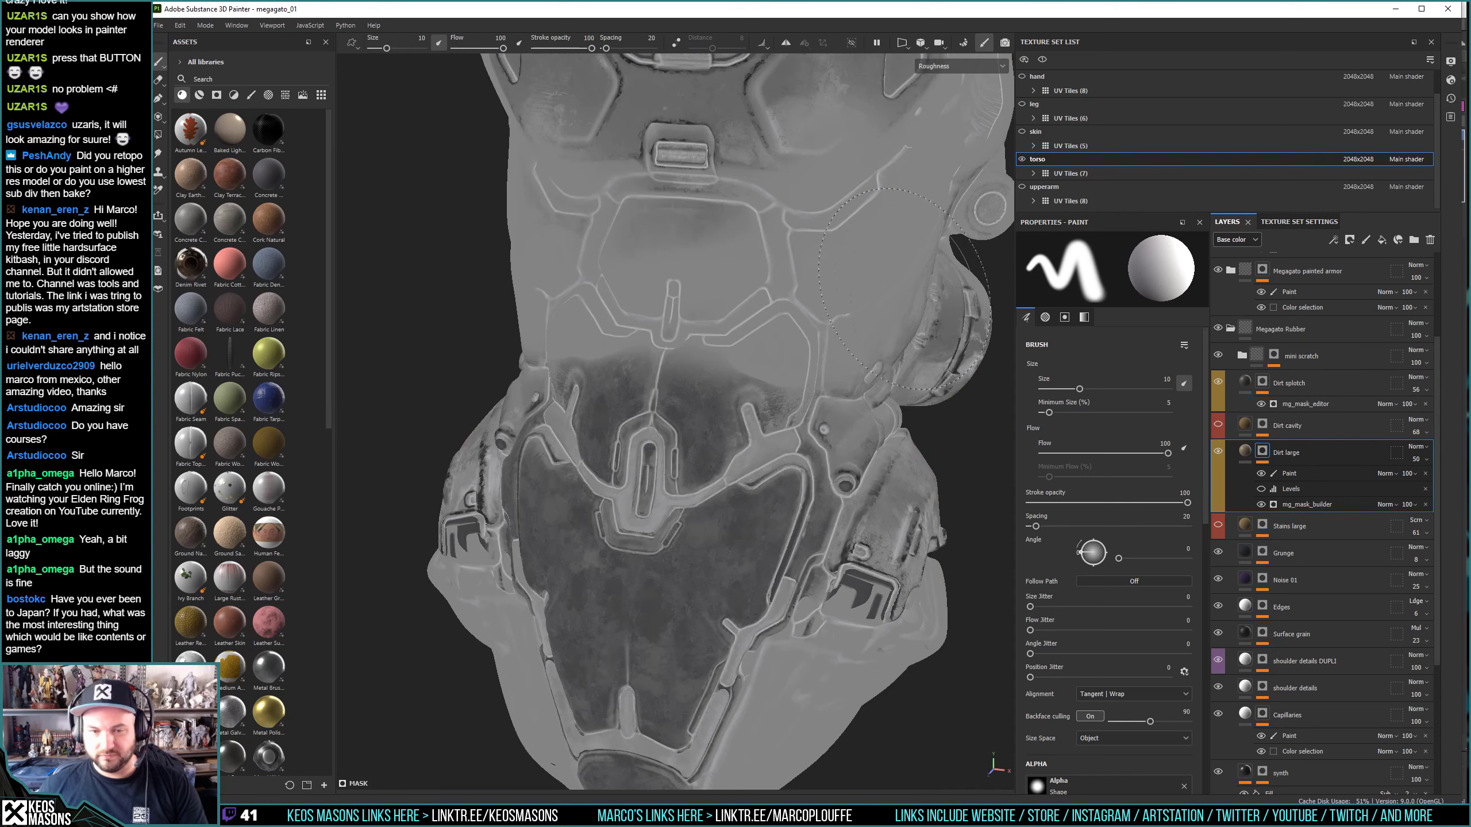
pyautogui.press('m')
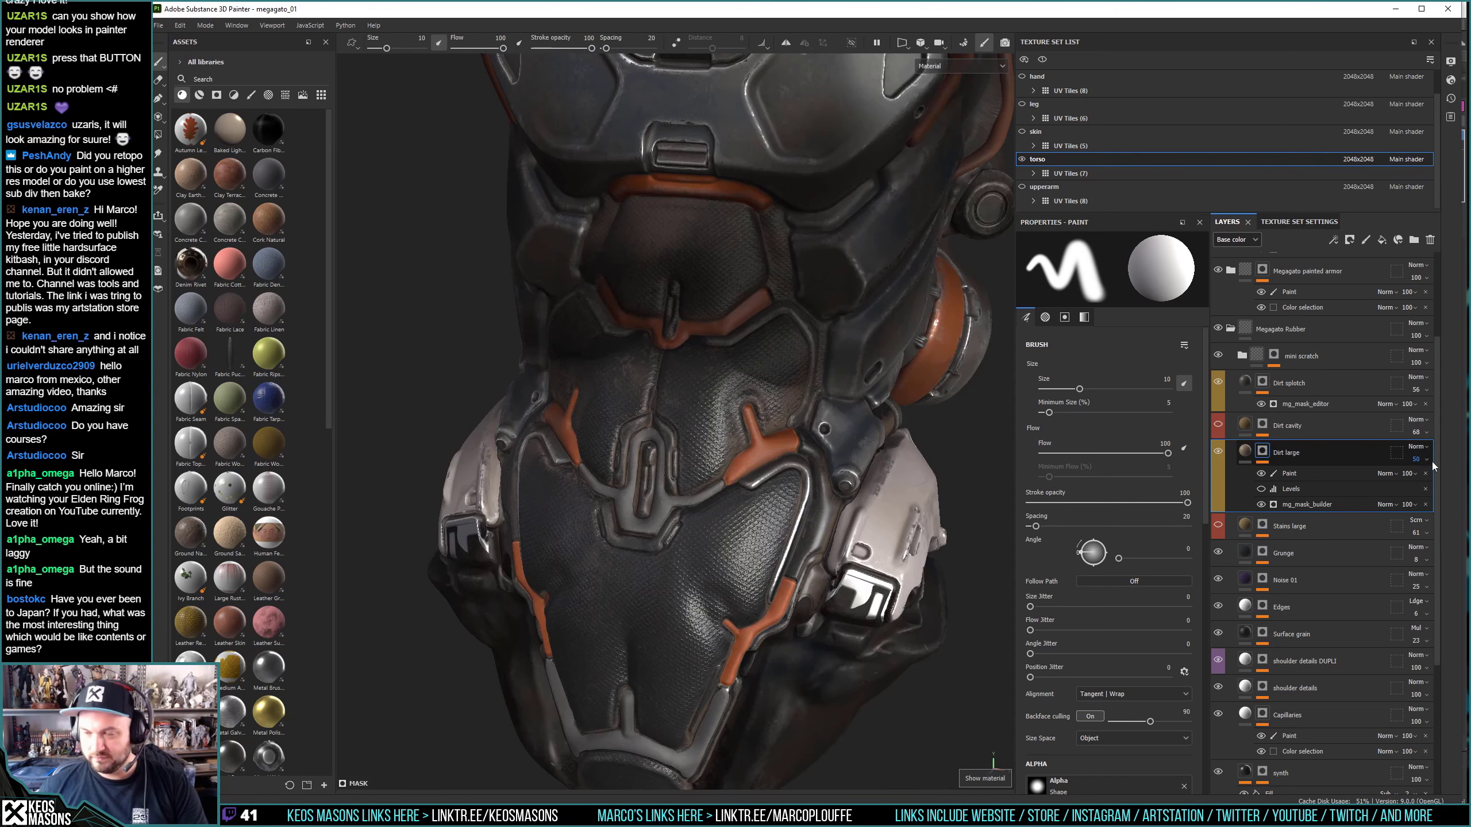
pyautogui.click(1432, 467)
pyautogui.moveTo(1428, 480); pyautogui.dragTo(1423, 482)
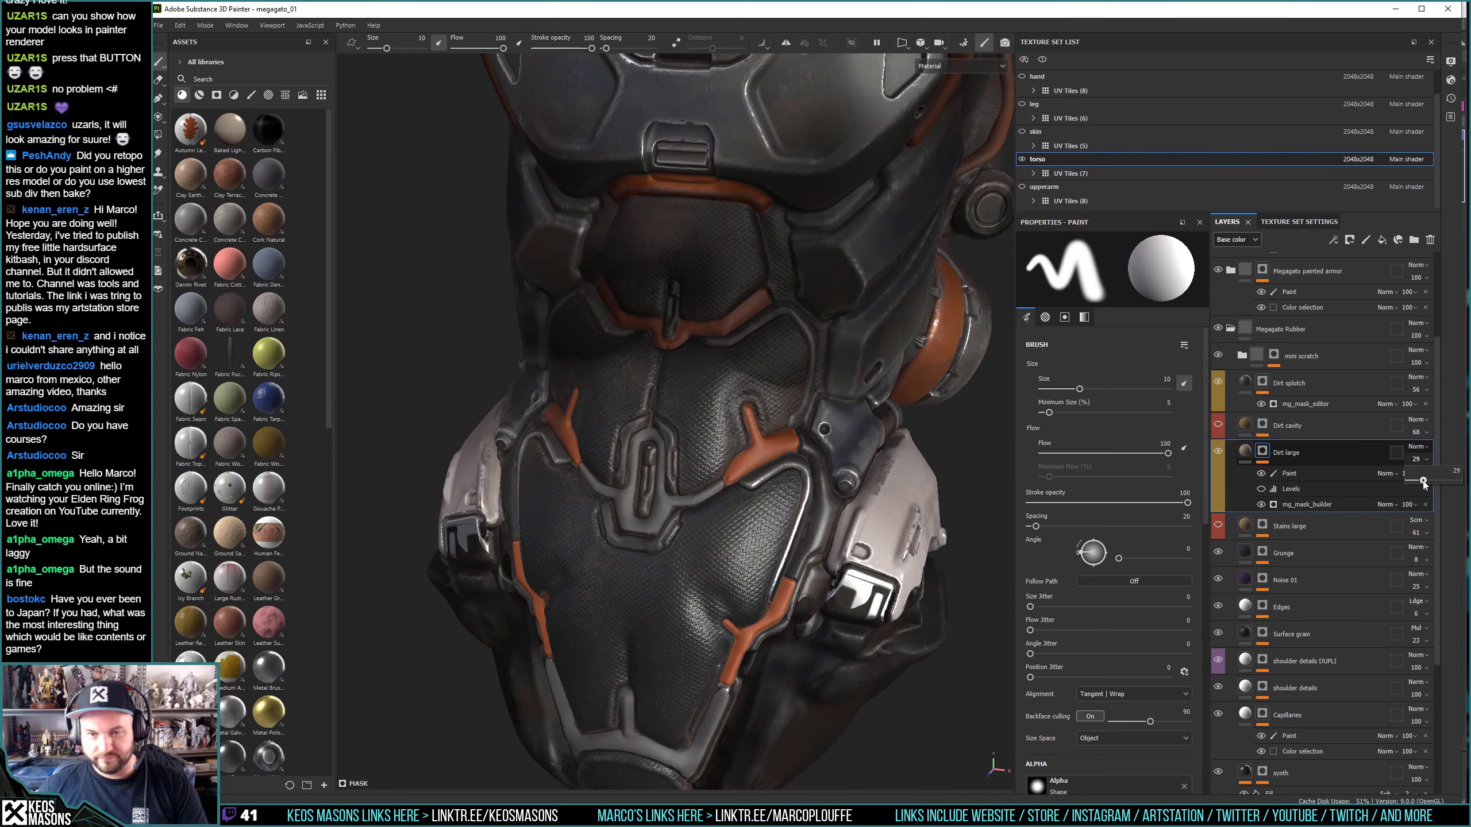
pyautogui.keyDown('alt'); pyautogui.moveTo(724, 406); pyautogui.dragTo(637, 417); pyautogui.keyUp('alt')
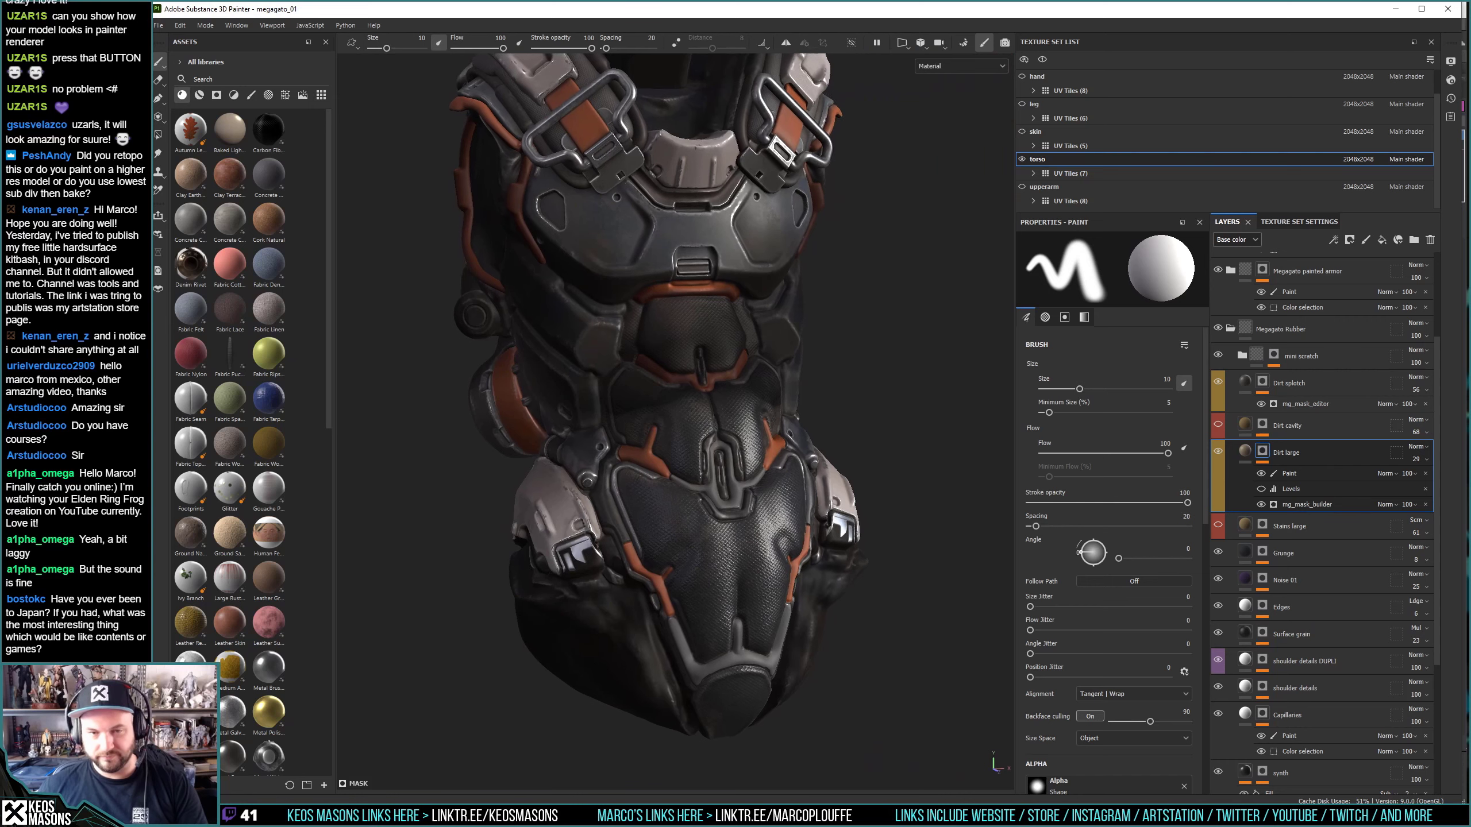
pyautogui.keyDown('alt'); pyautogui.moveTo(724, 405); pyautogui.dragTo(648, 411); pyautogui.keyUp('alt')
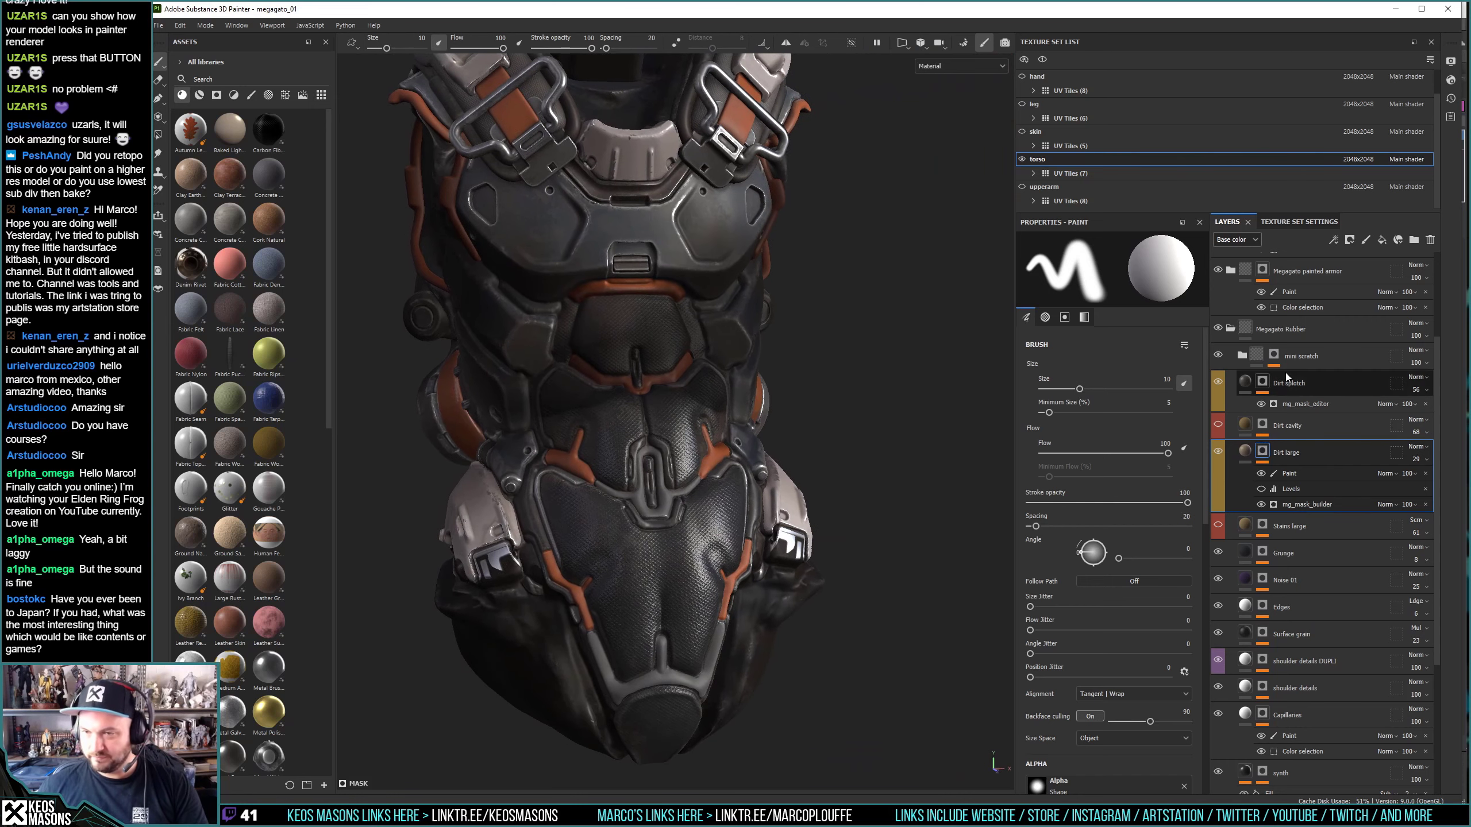
# Check the Dirt splotch mask, raise its opacity to 89, then view the Edges mask.
pyautogui.keyDown('alt'); pyautogui.click(1262, 385); pyautogui.keyUp('alt')
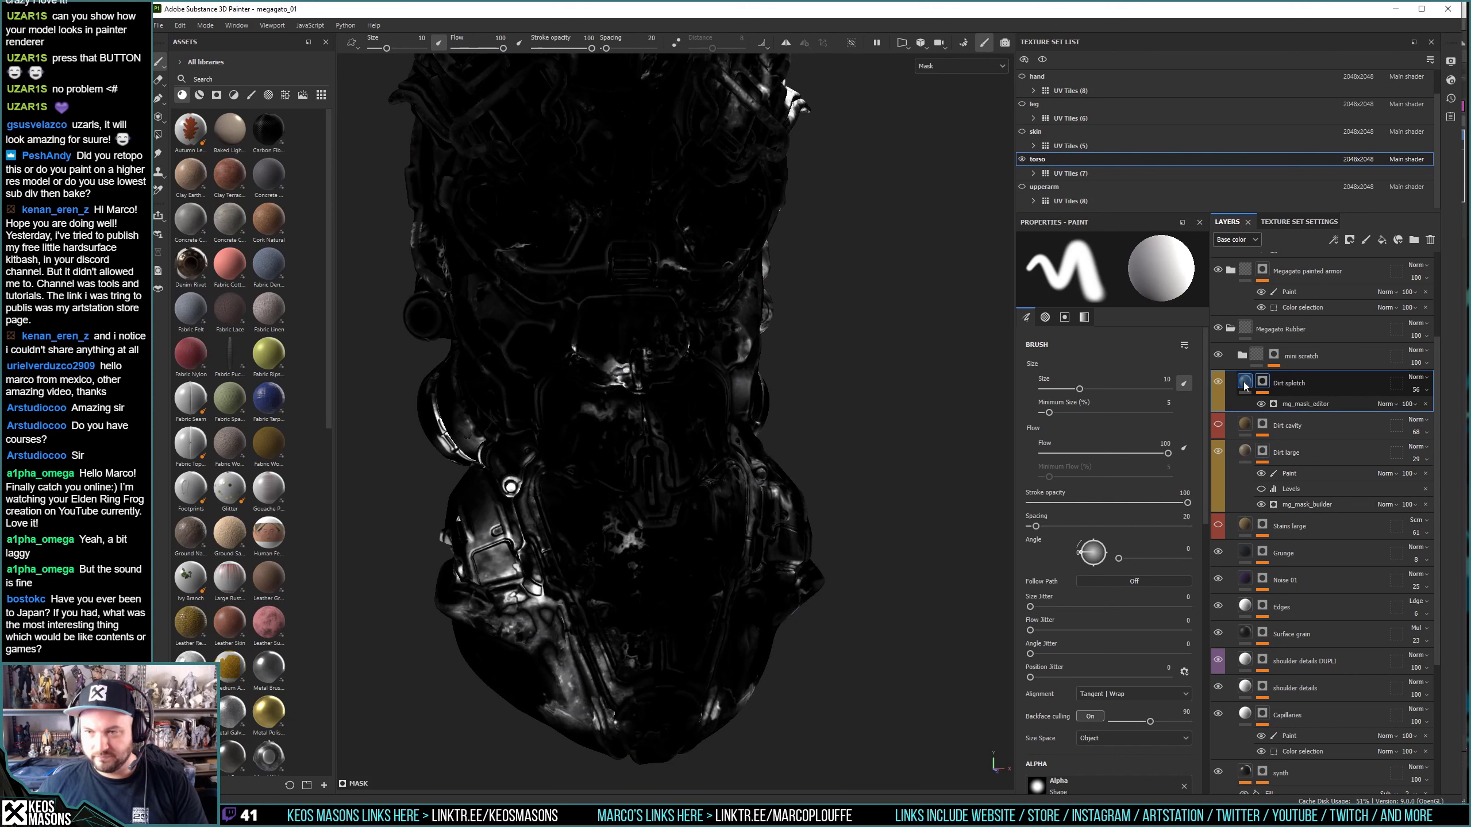
pyautogui.click(1245, 382)
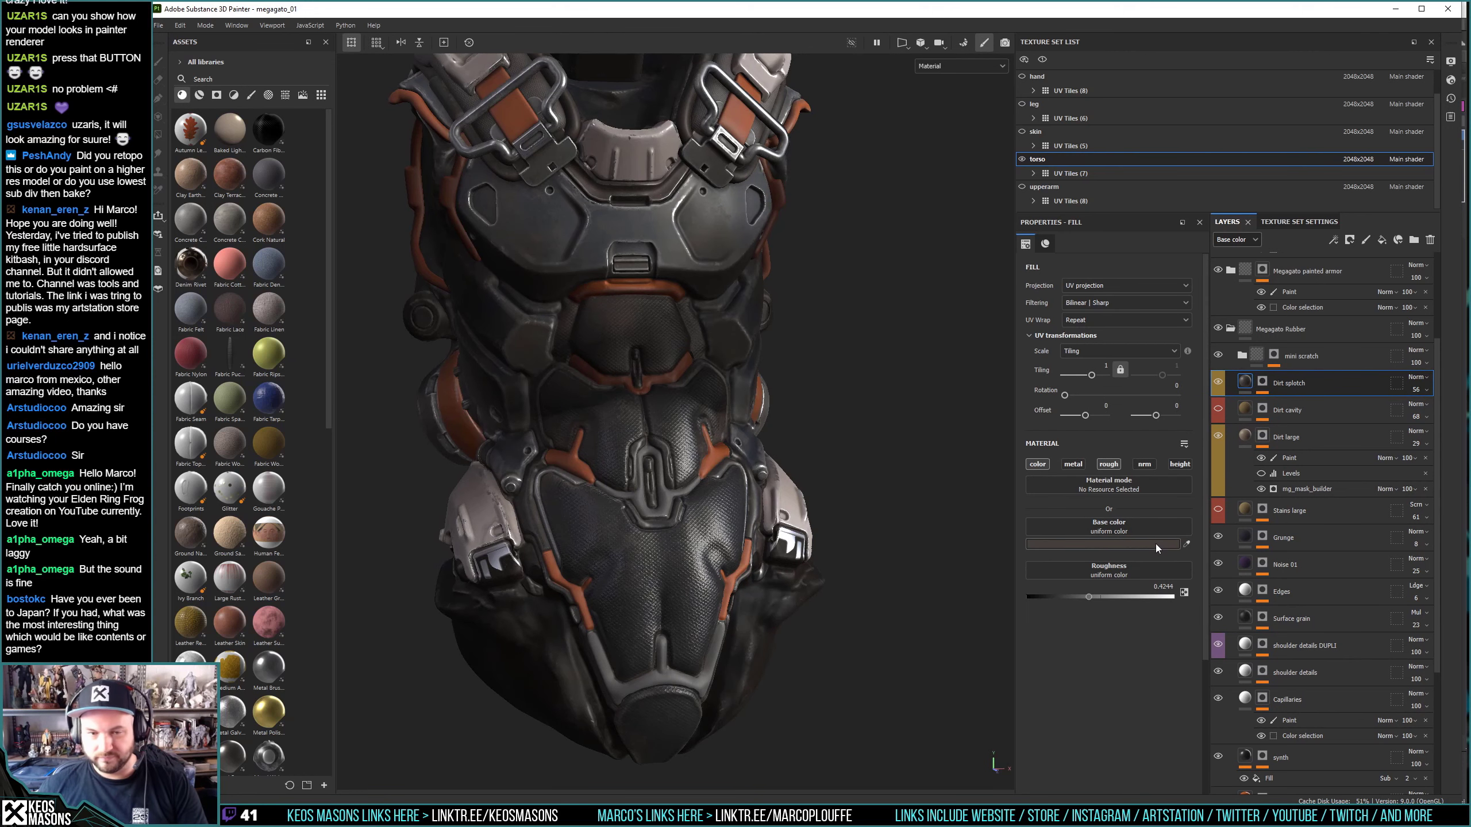
pyautogui.click(1426, 390)
pyautogui.moveTo(1429, 416); pyautogui.dragTo(1446, 415)
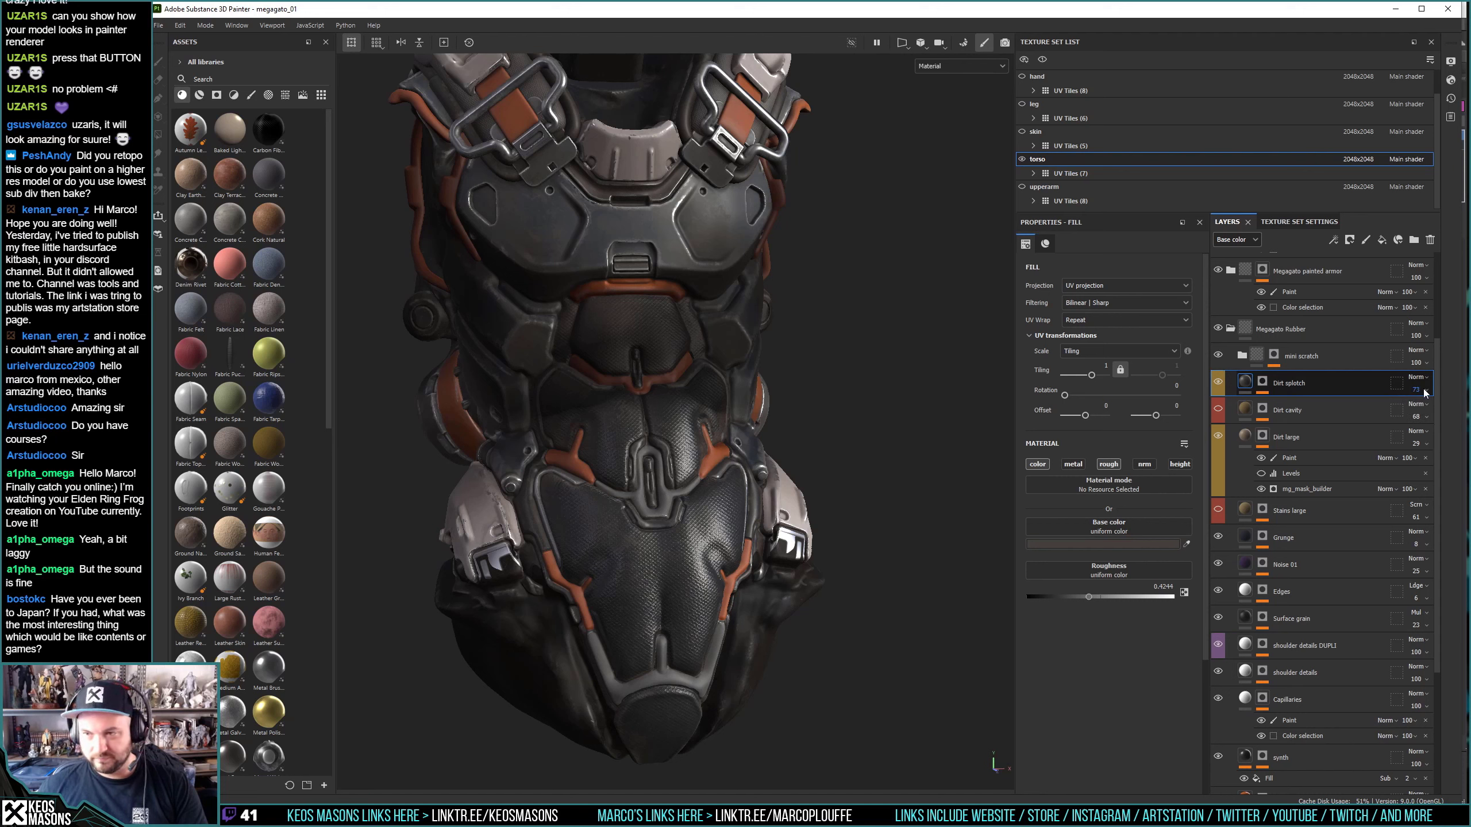
pyautogui.moveTo(1448, 415); pyautogui.dragTo(1451, 419)
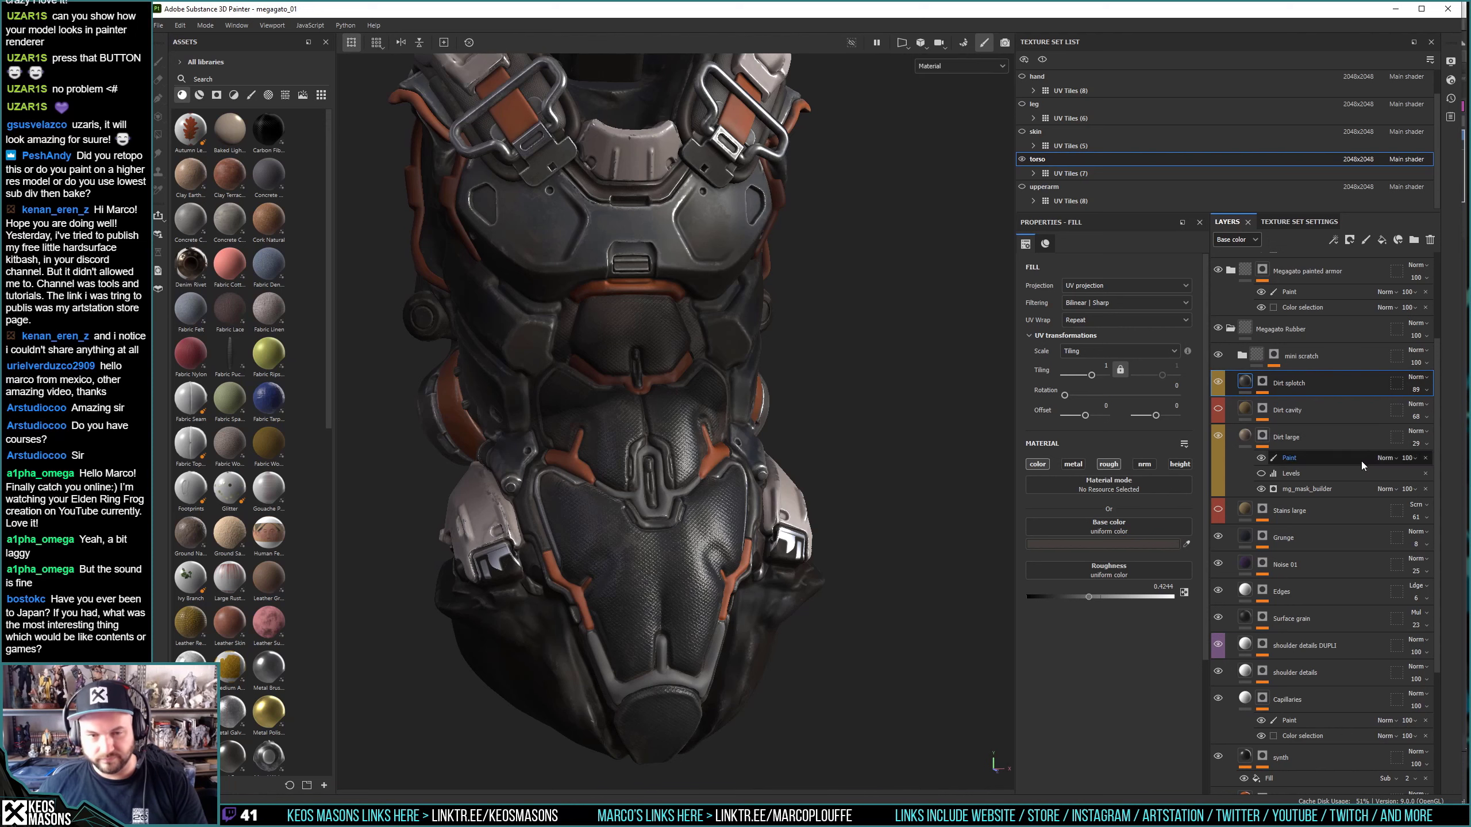
pyautogui.moveTo(758, 423)
pyautogui.keyDown('alt'); pyautogui.mouseDown()
pyautogui.moveTo(716, 431)
pyautogui.moveTo(809, 512)
pyautogui.mouseUp(); pyautogui.keyUp('alt')
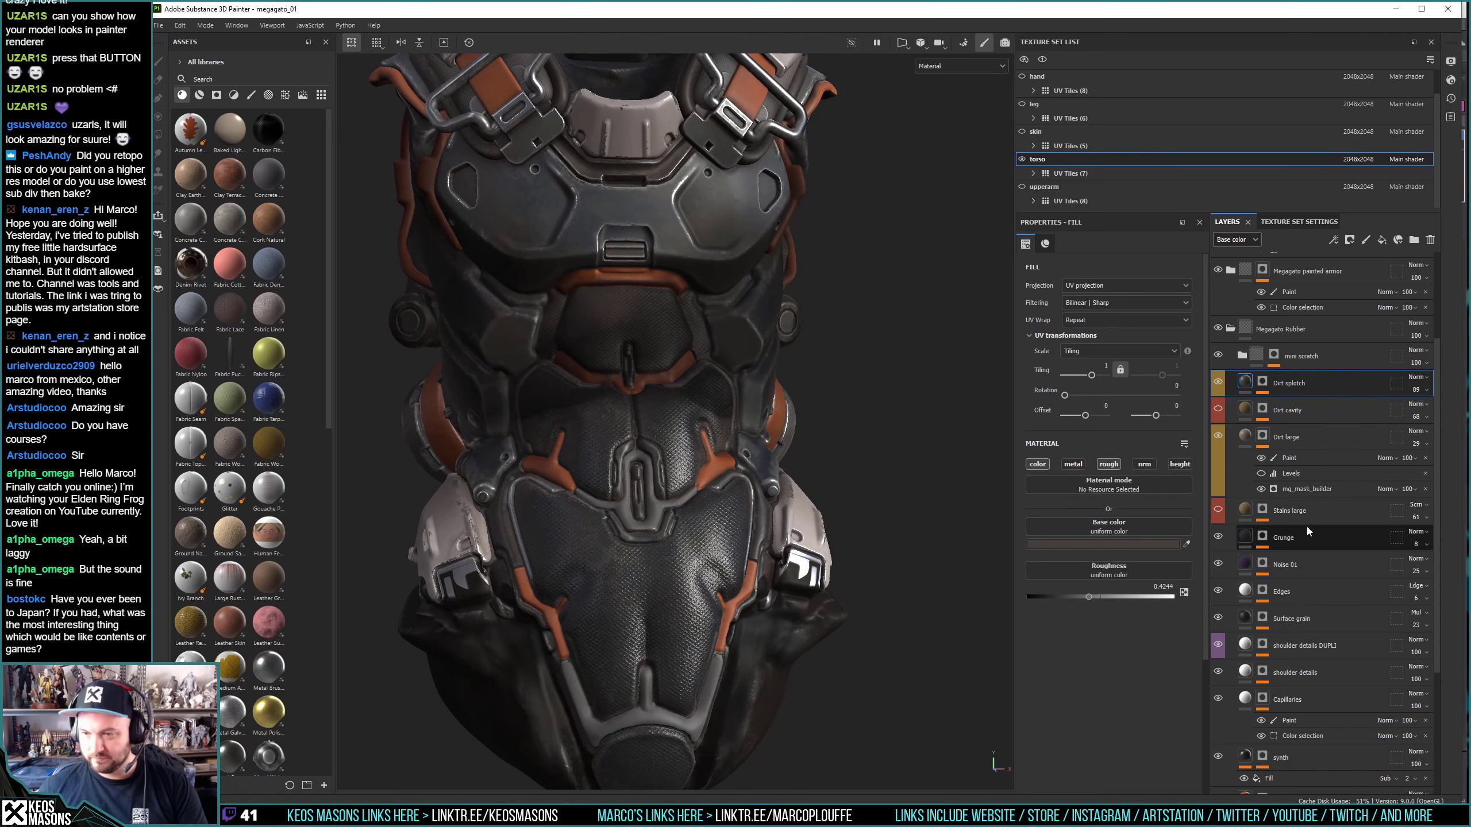
pyautogui.click(1263, 591)
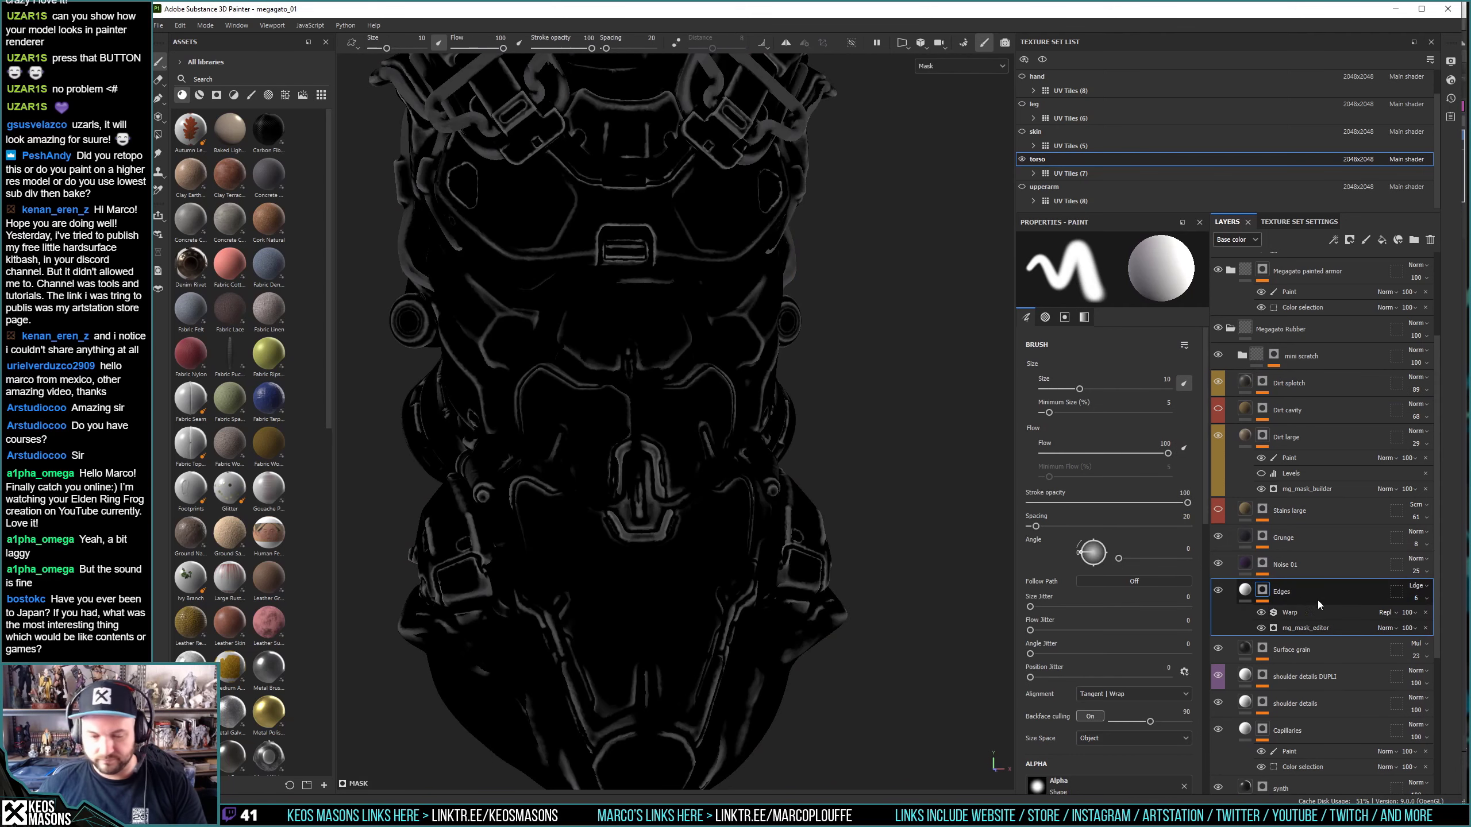
# Lower the Edges wear layer's opacity to 10.
pyautogui.keyDown('alt'); pyautogui.click(1262, 591); pyautogui.keyUp('alt')
pyautogui.click(1425, 598)
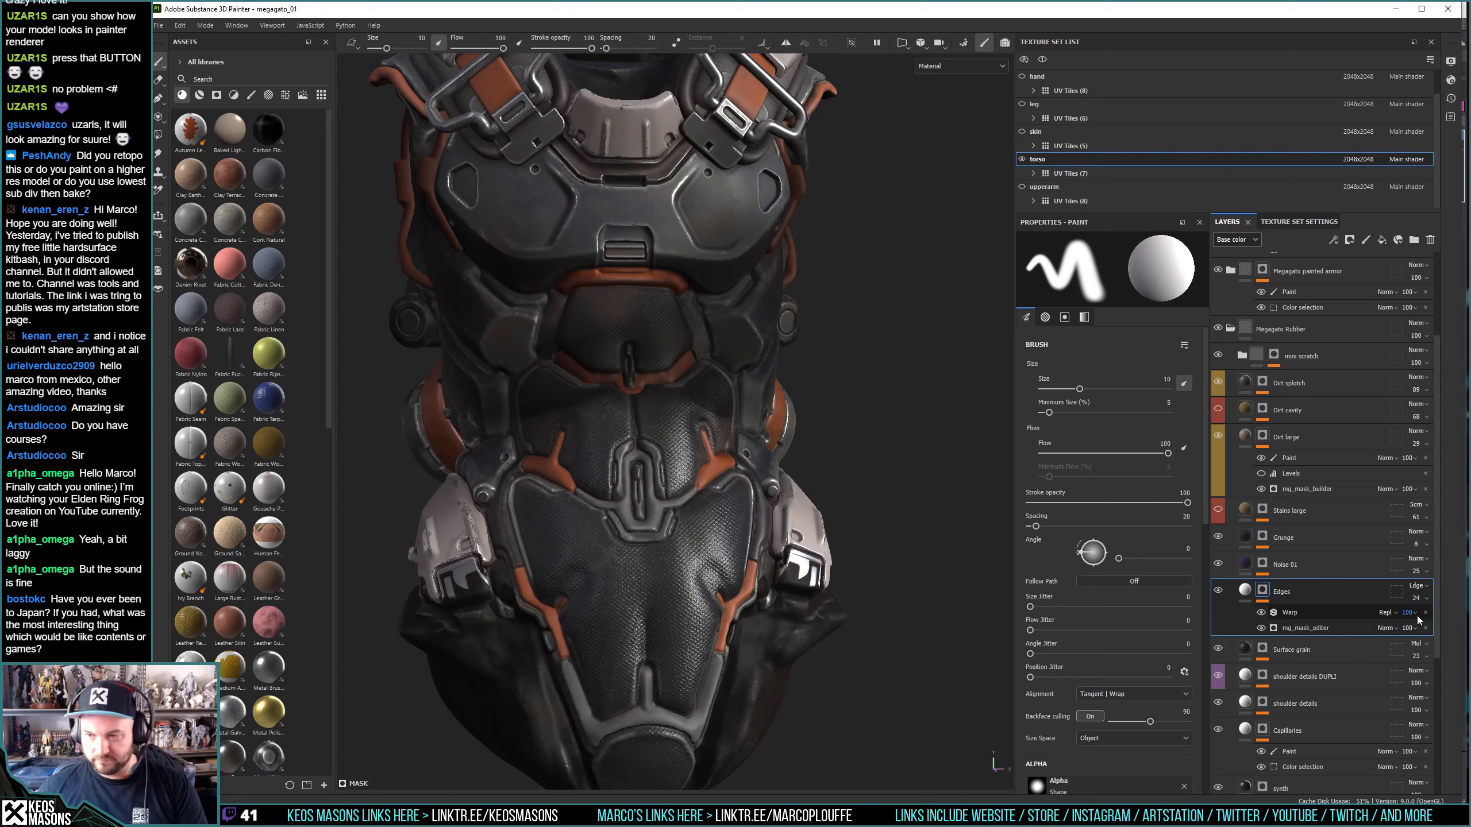
pyautogui.click(1425, 600)
pyautogui.click(1416, 619)
pyautogui.moveTo(1416, 619); pyautogui.dragTo(1414, 620)
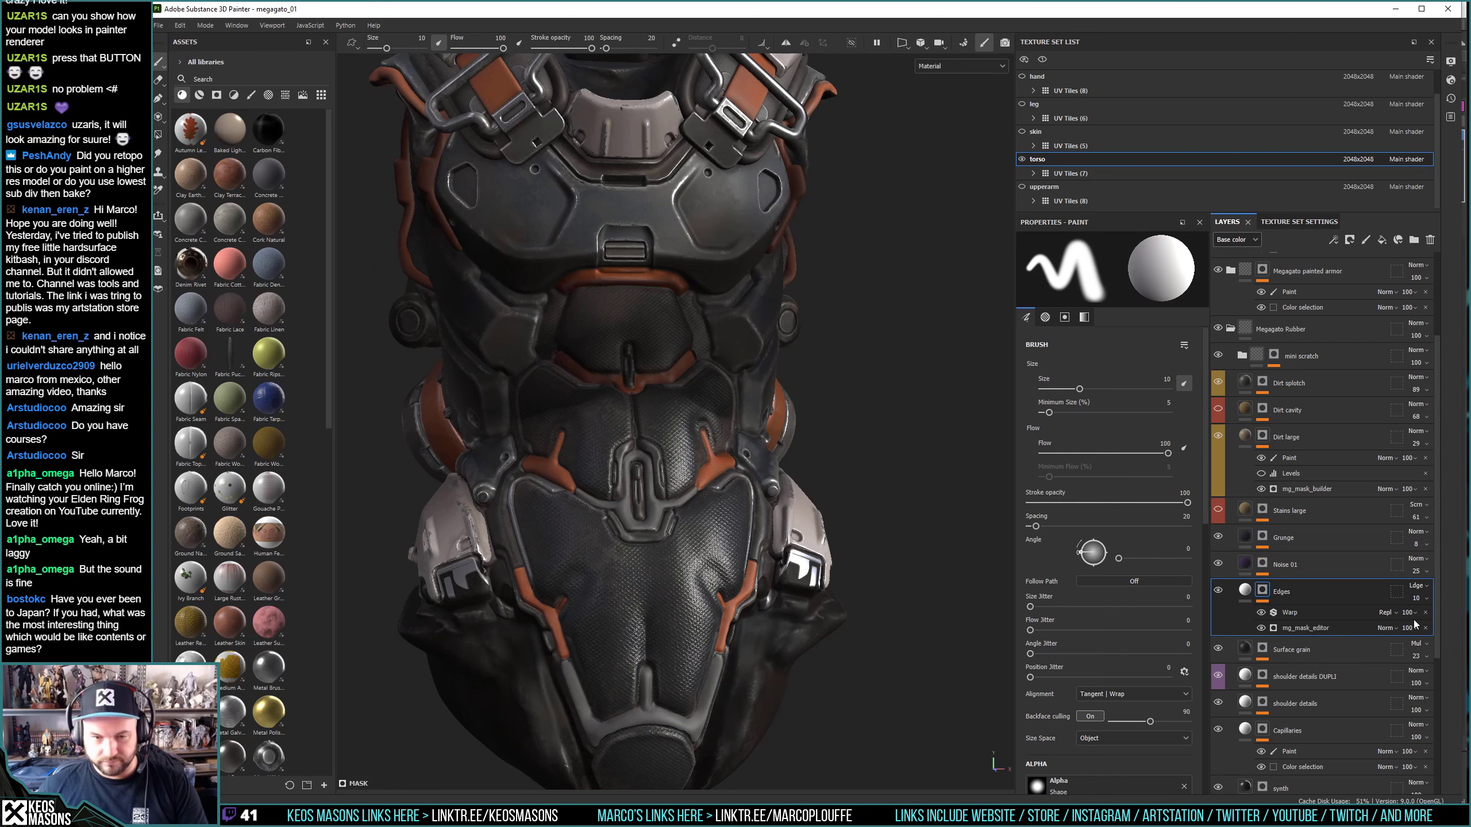
pyautogui.keyDown('alt'); pyautogui.moveTo(821, 486); pyautogui.dragTo(730, 485); pyautogui.keyUp('alt')
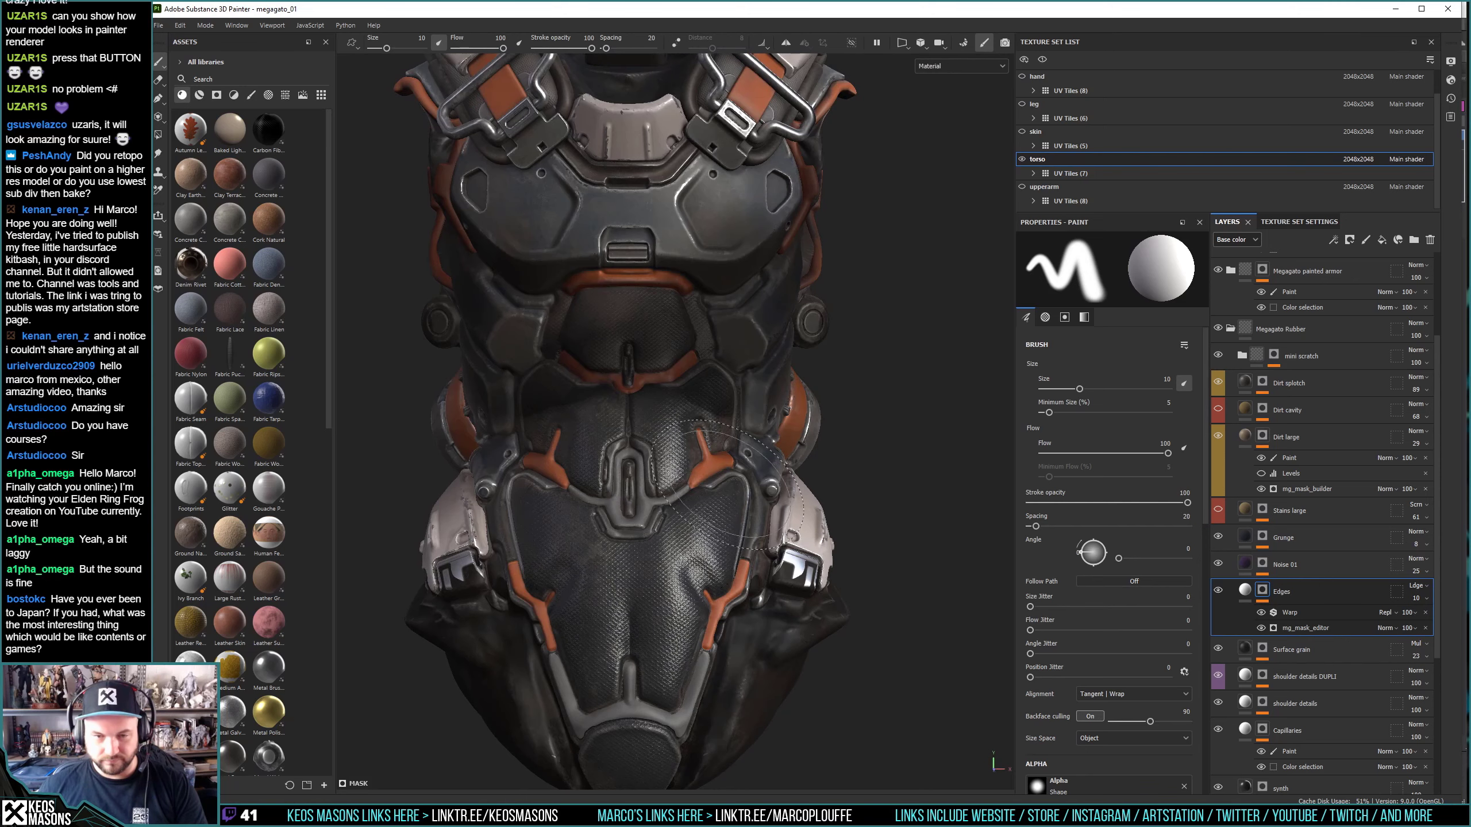
# Check the Grunge mask and raise the Grunge layer's opacity to 29.
pyautogui.keyDown('alt'); pyautogui.click(1262, 539); pyautogui.keyUp('alt')
pyautogui.click(1245, 537)
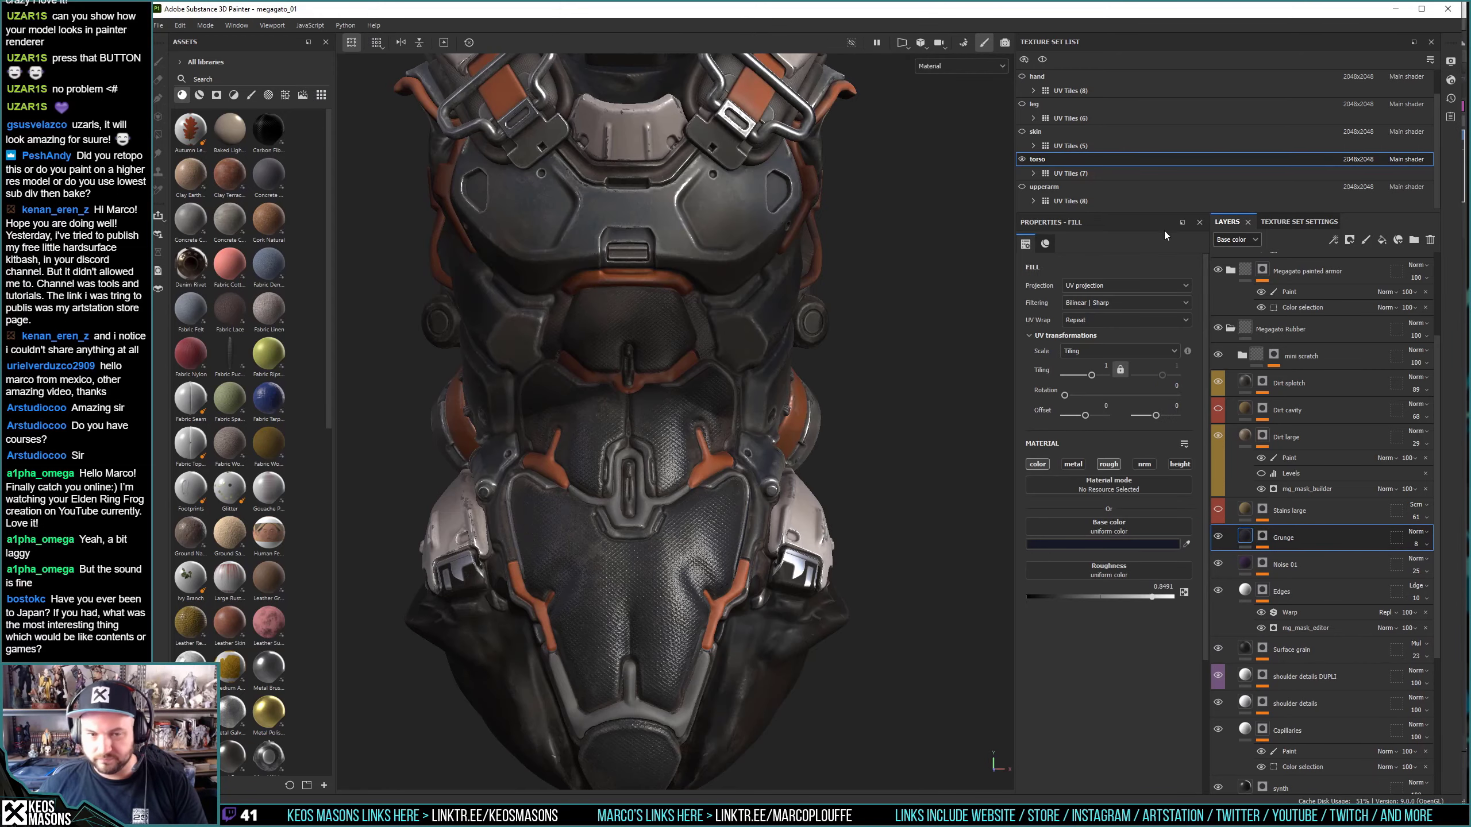
pyautogui.click(1416, 544)
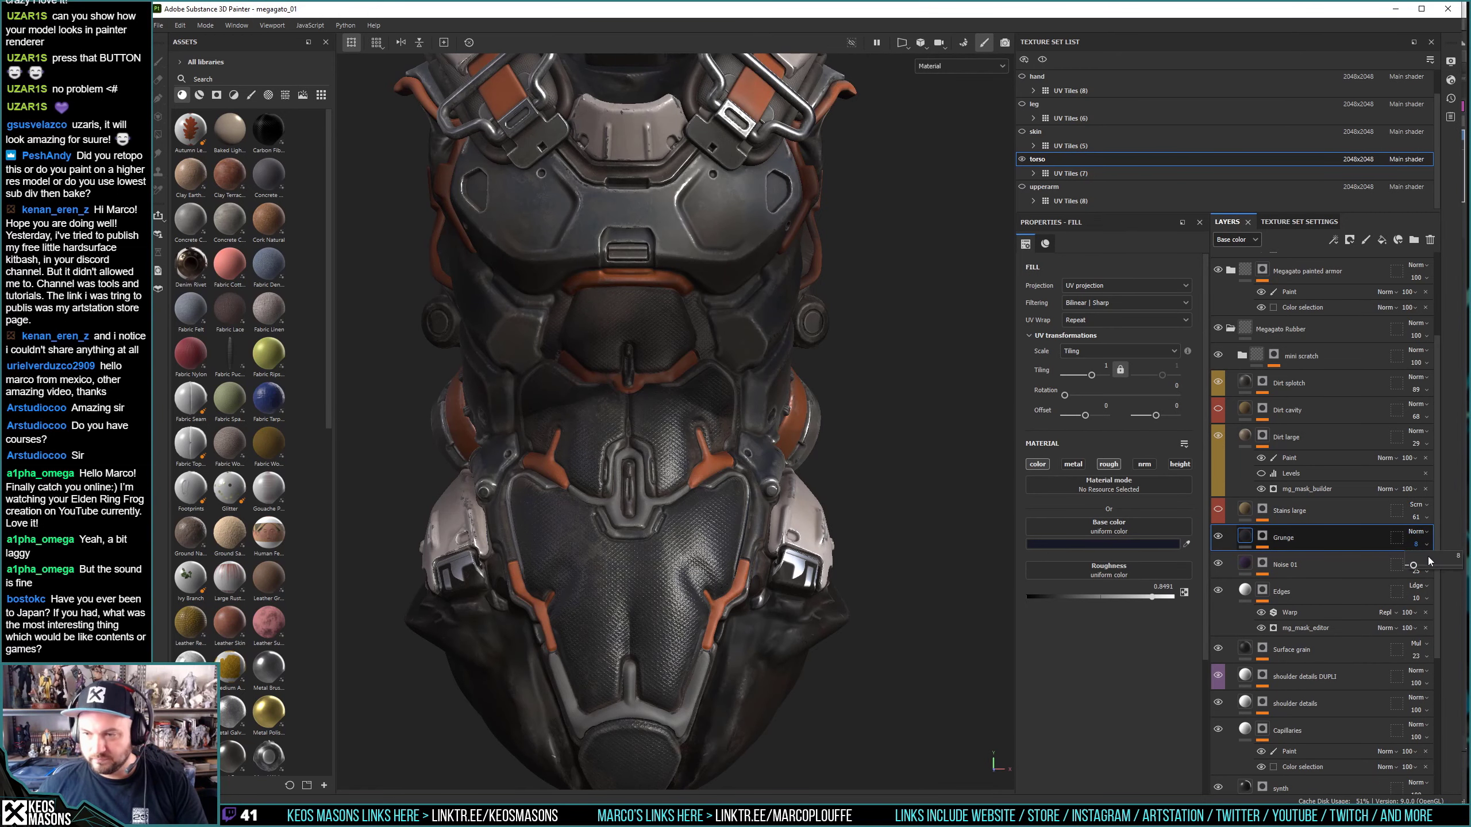
pyautogui.click(1418, 570)
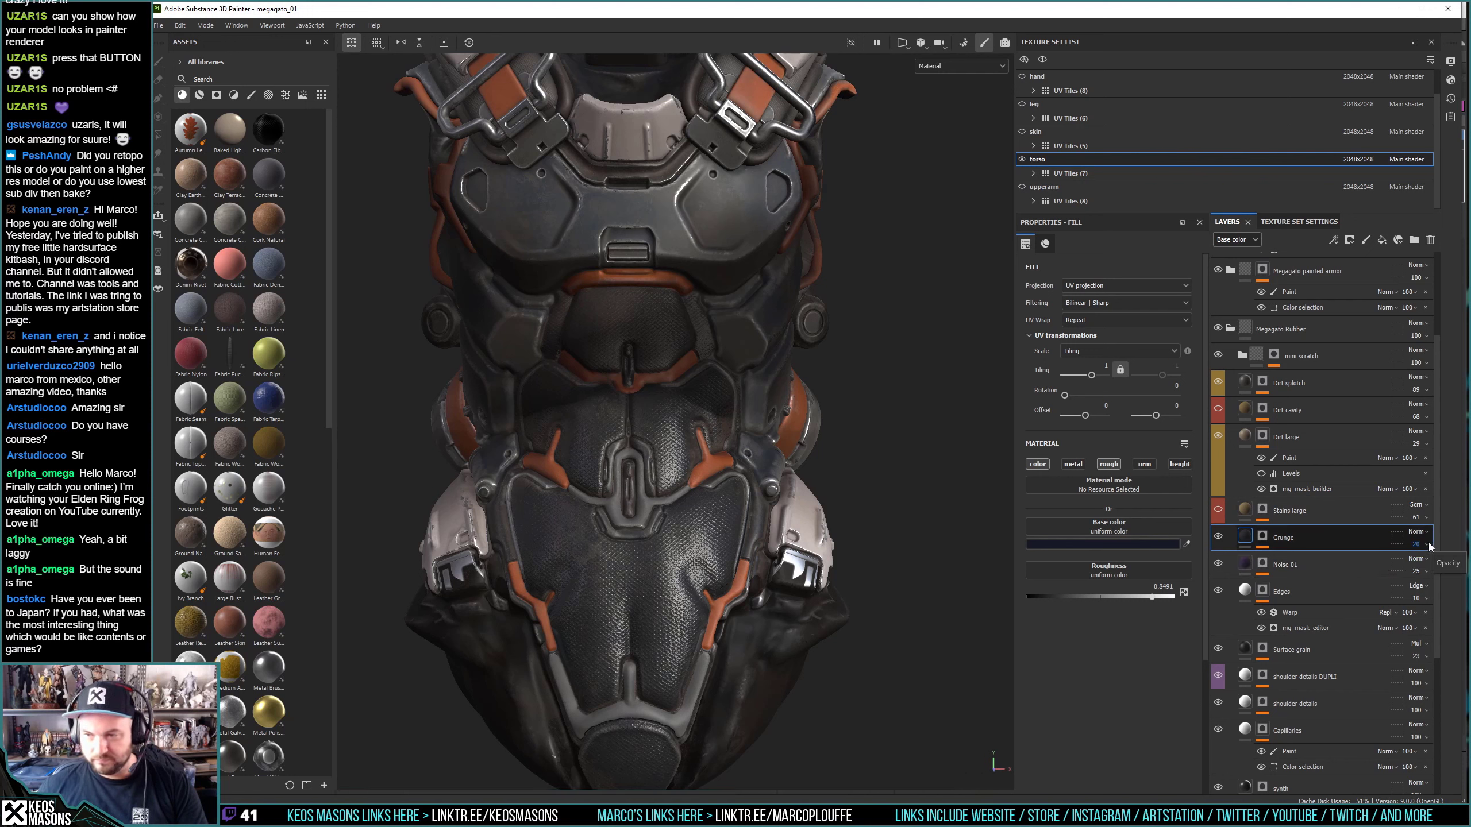
pyautogui.click(1426, 546)
pyautogui.moveTo(1418, 564)
pyautogui.mouseDown()
pyautogui.moveTo(1432, 563)
pyautogui.moveTo(1416, 564)
pyautogui.mouseUp()
pyautogui.click(1423, 544)
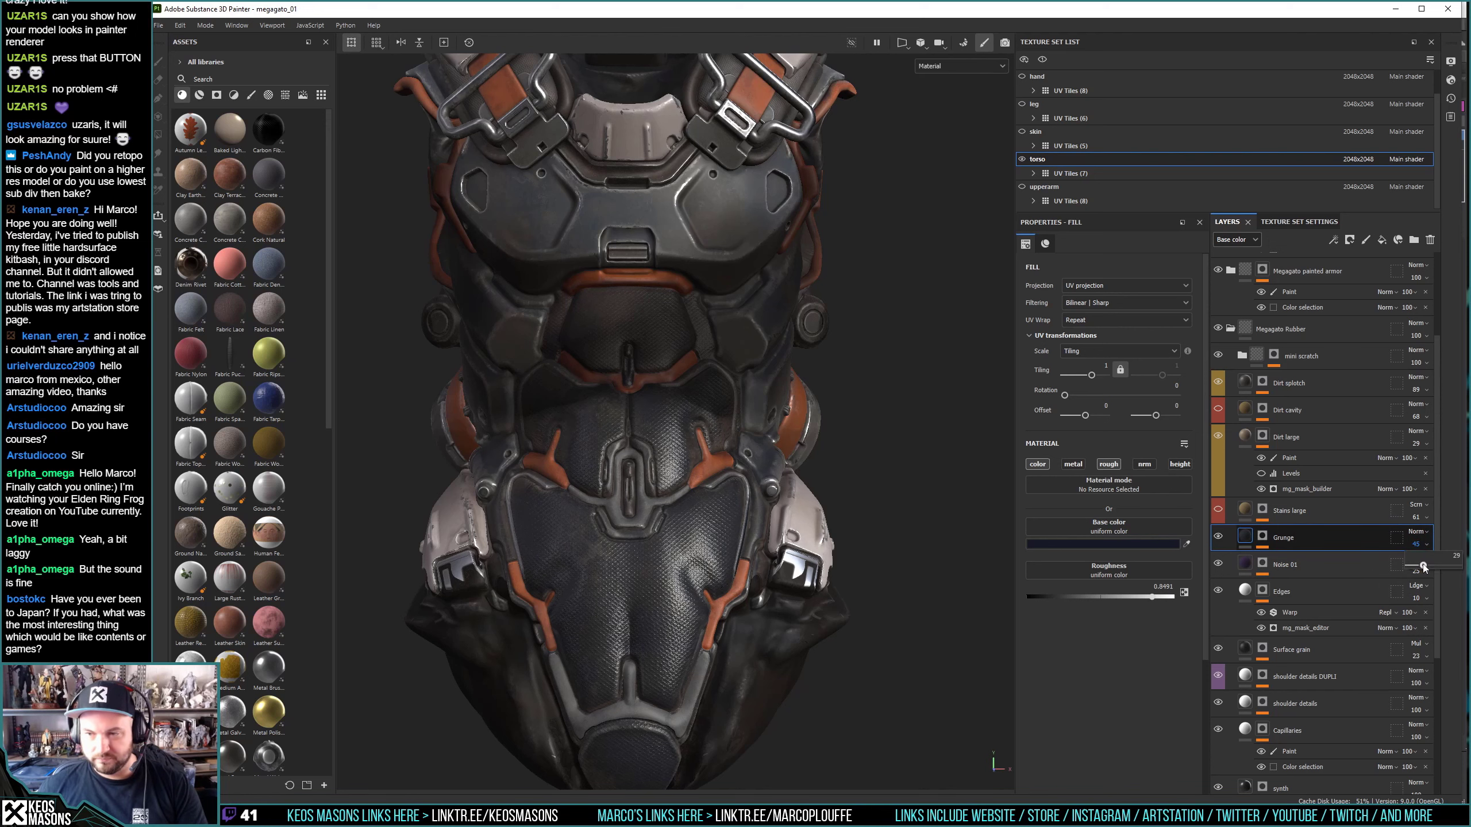
pyautogui.click(961, 65)
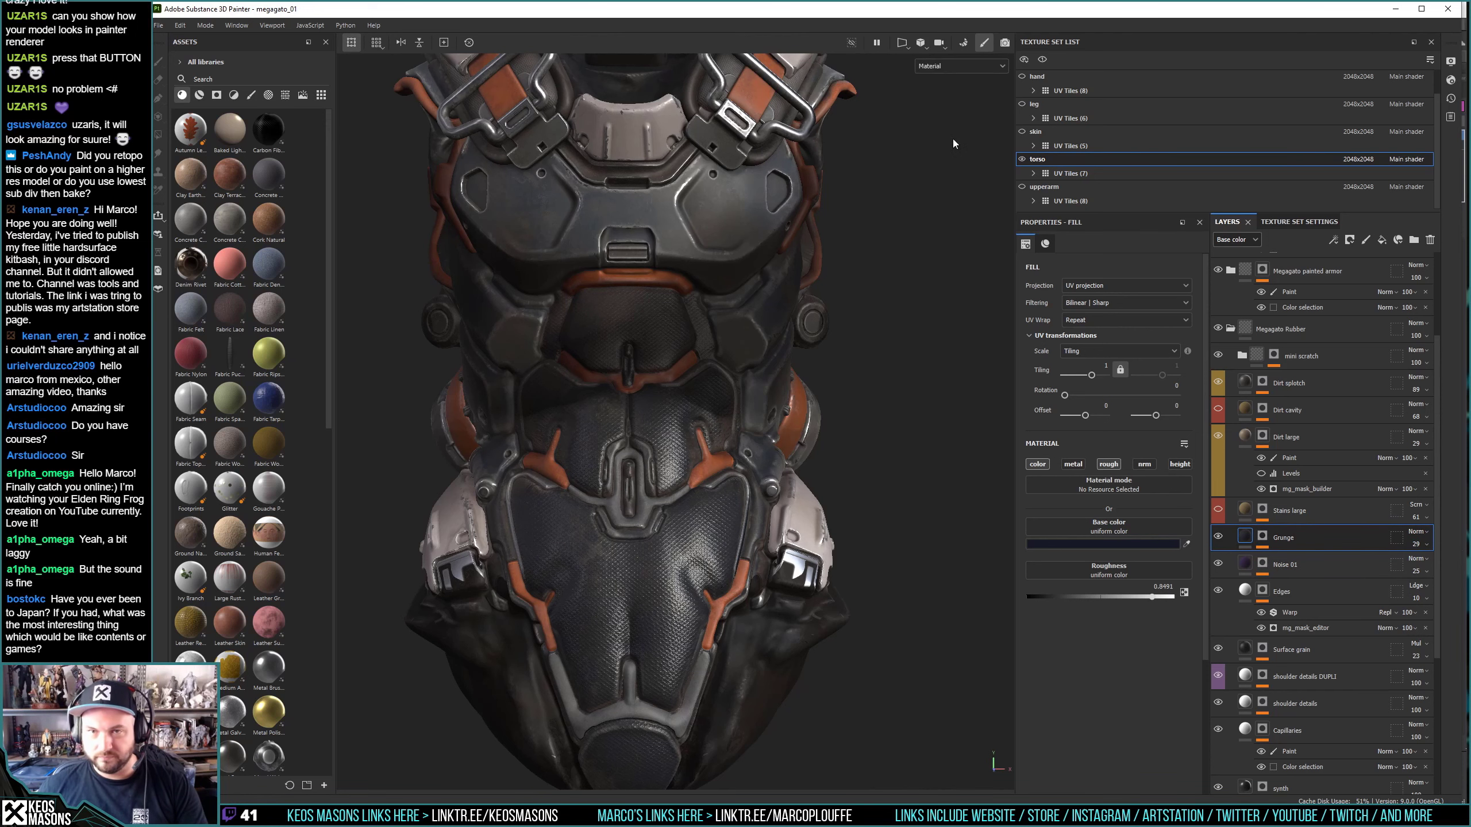
# Preview roughness, orbit the torso, and compare it with the finished cat reference render.
pyautogui.click(952, 138)
pyautogui.press('m')
pyautogui.moveTo(884, 327)
pyautogui.keyDown('alt'); pyautogui.mouseDown()
pyautogui.moveTo(804, 394)
pyautogui.moveTo(818, 383)
pyautogui.moveTo(761, 335)
pyautogui.moveTo(765, 317)
pyautogui.moveTo(793, 379)
pyautogui.mouseUp(); pyautogui.keyUp('alt')
pyautogui.moveTo(714, 415)
pyautogui.keyDown('alt'); pyautogui.mouseDown()
pyautogui.moveTo(936, 502)
pyautogui.moveTo(760, 411)
pyautogui.mouseUp(); pyautogui.keyUp('alt')
pyautogui.keyDown('alt'); pyautogui.moveTo(760, 411); pyautogui.dragTo(691, 398, button='right'); pyautogui.keyUp('alt')
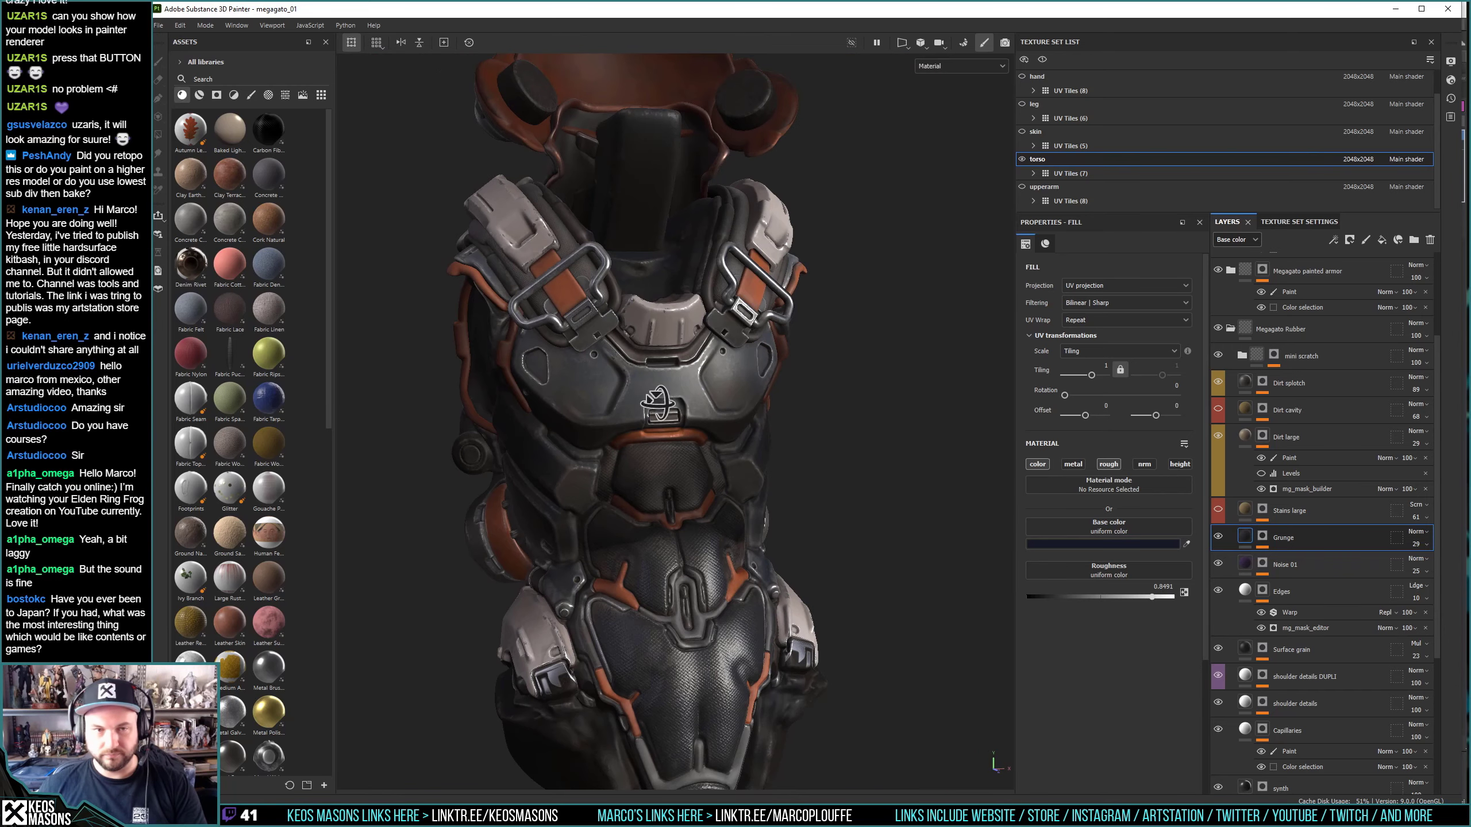
pyautogui.hotkey('alt', 'Tab')
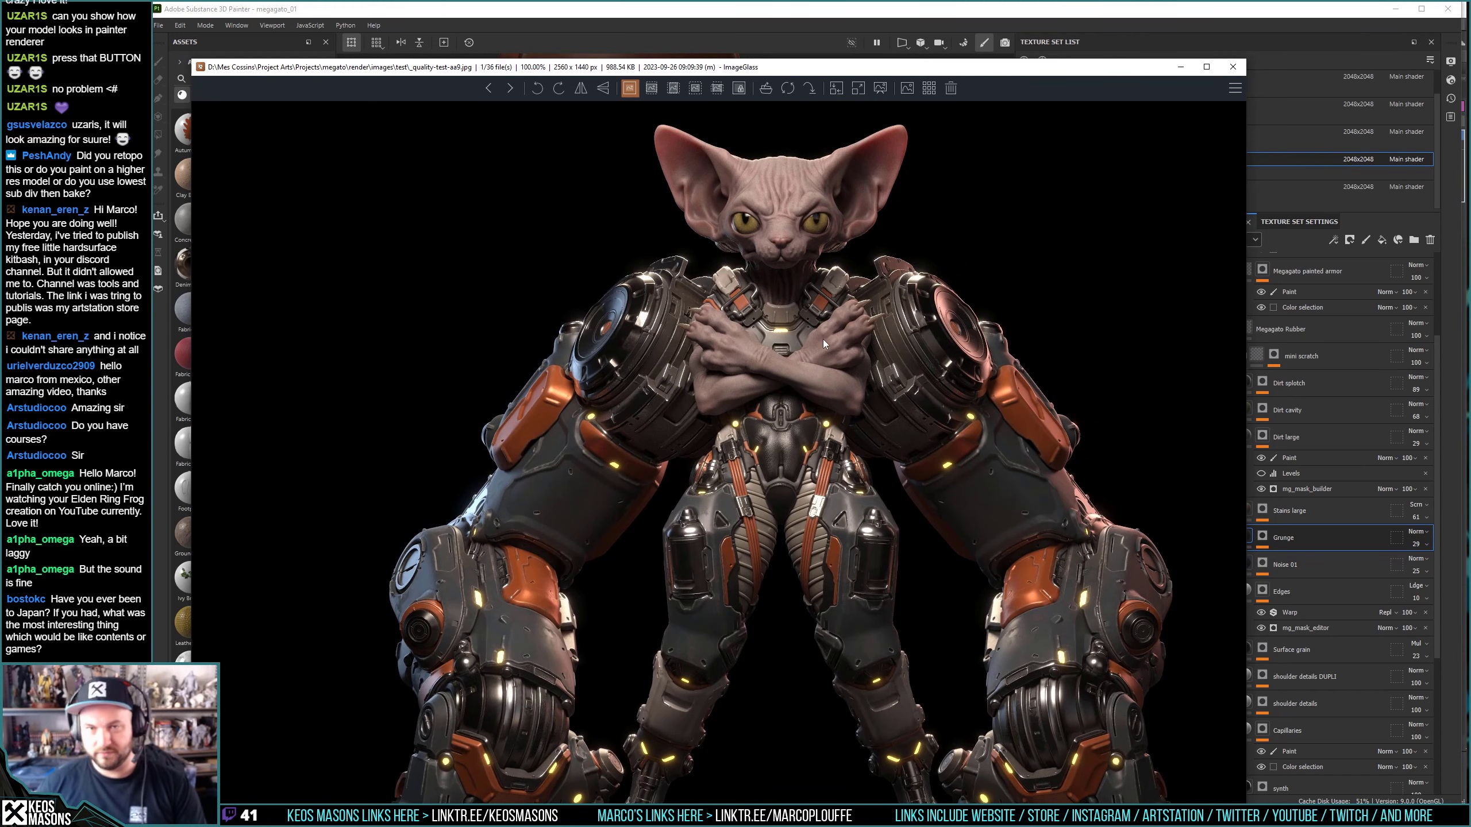
pyautogui.hotkey('alt', 'Tab')
pyautogui.keyDown('alt'); pyautogui.moveTo(675, 314); pyautogui.dragTo(677, 384); pyautogui.keyUp('alt')
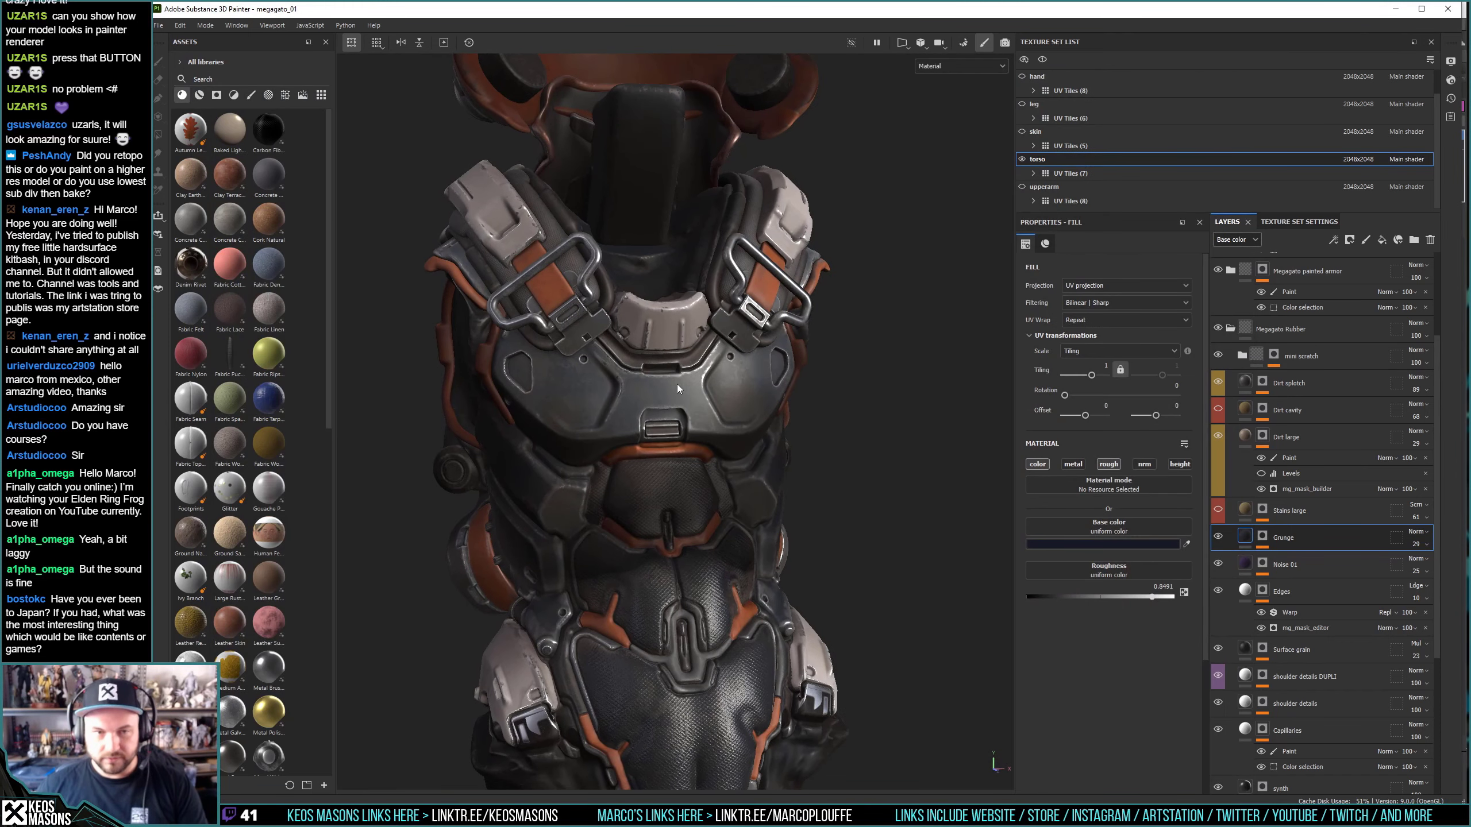
# Collapse Megagato Rubber, expand Megagato steel, and disable Levels in Rust Coarse copy 1's mask.
pyautogui.click(1231, 329)
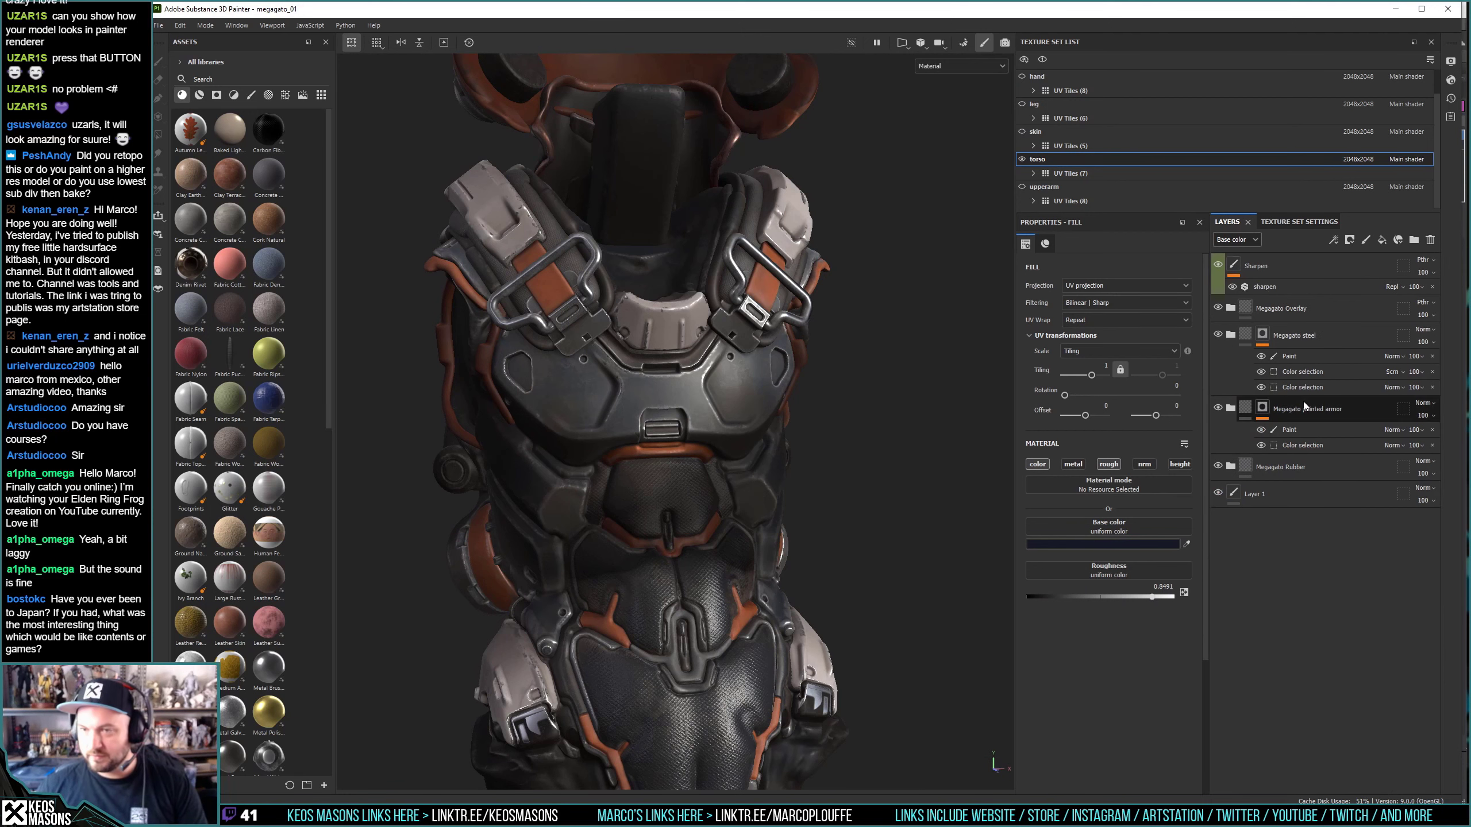
pyautogui.click(1230, 335)
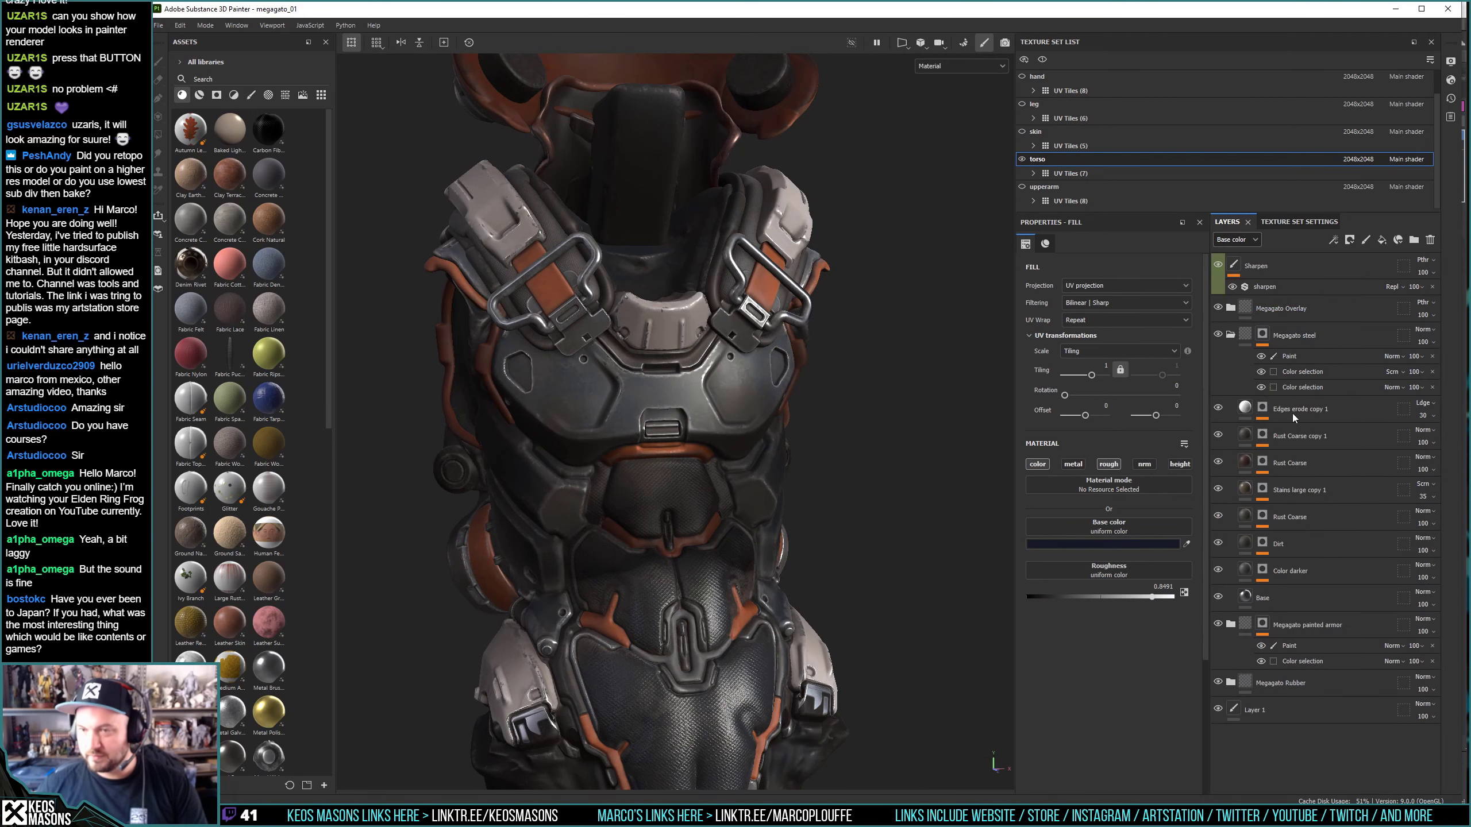
pyautogui.click(1262, 335)
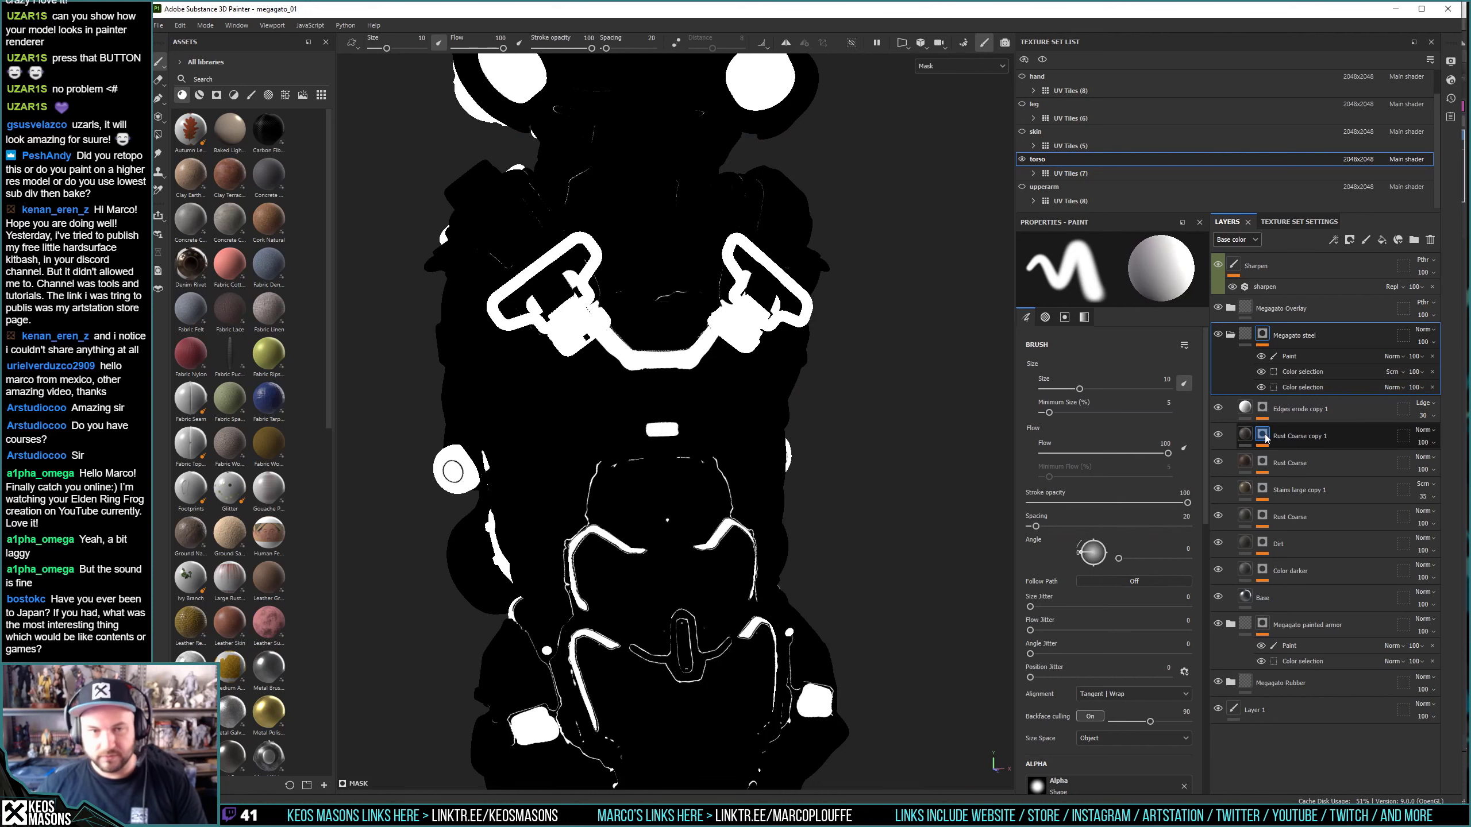
pyautogui.click(1263, 435)
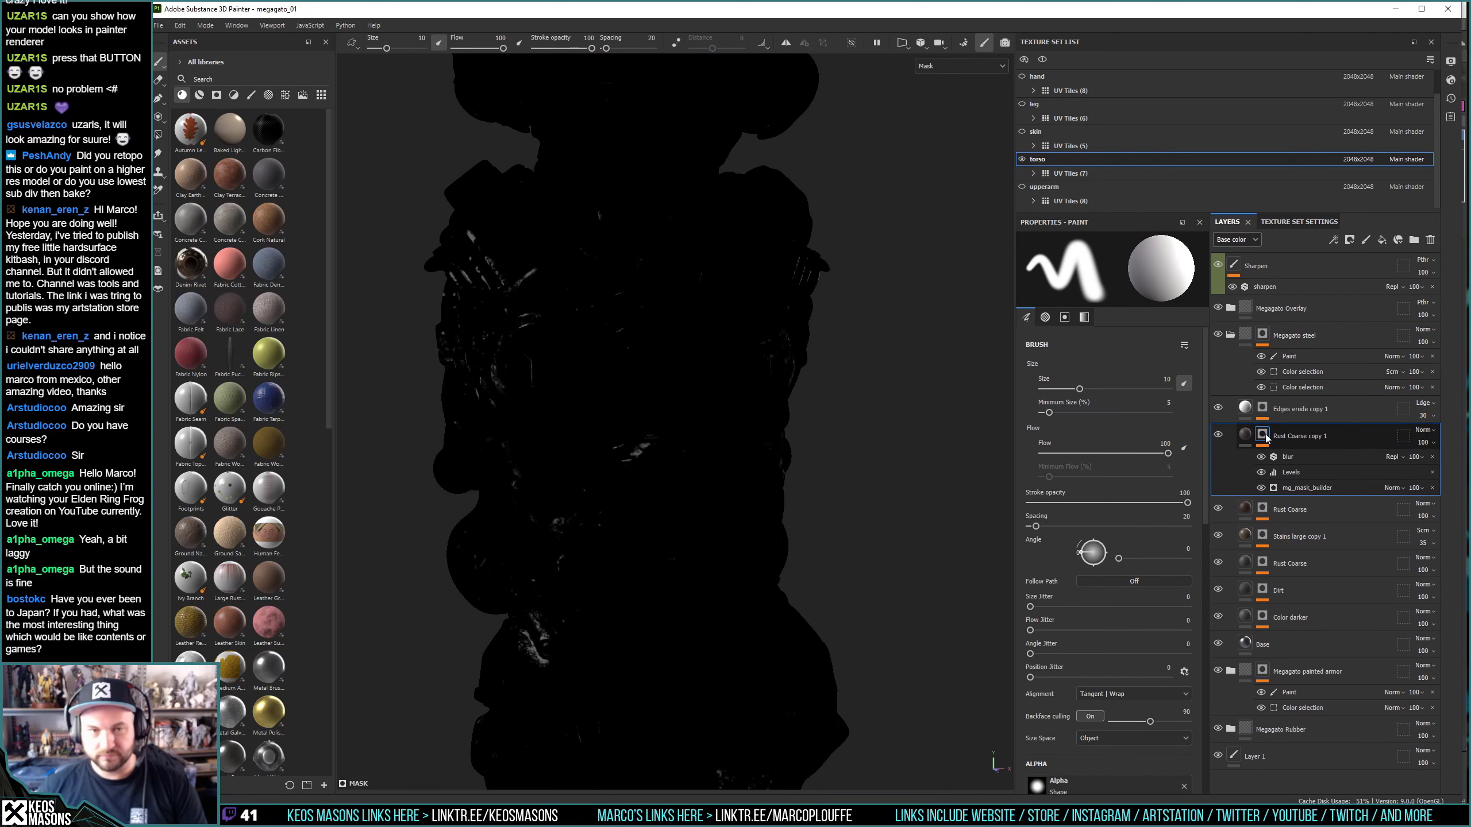
pyautogui.click(1261, 472)
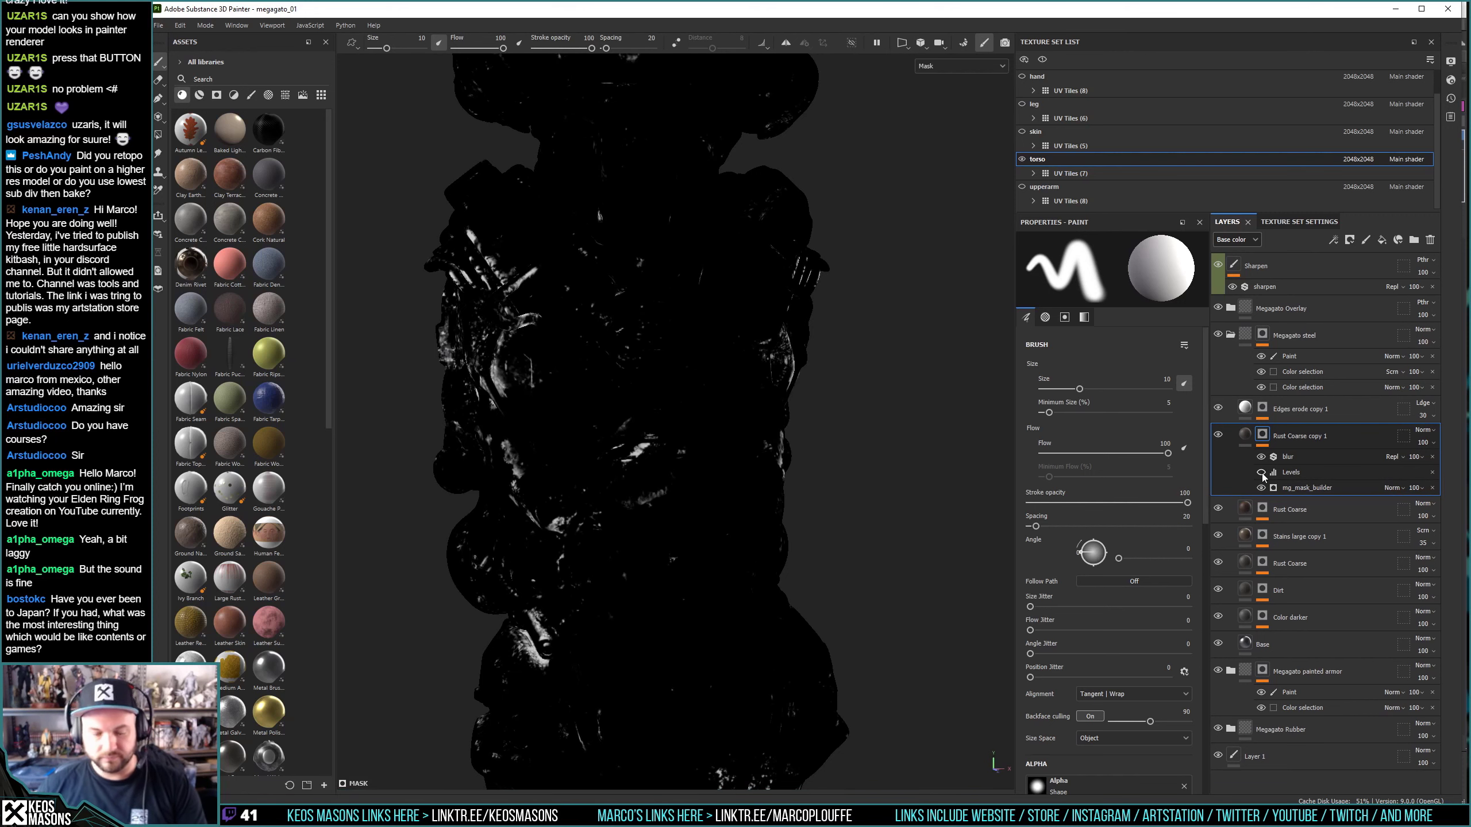
pyautogui.press('m')
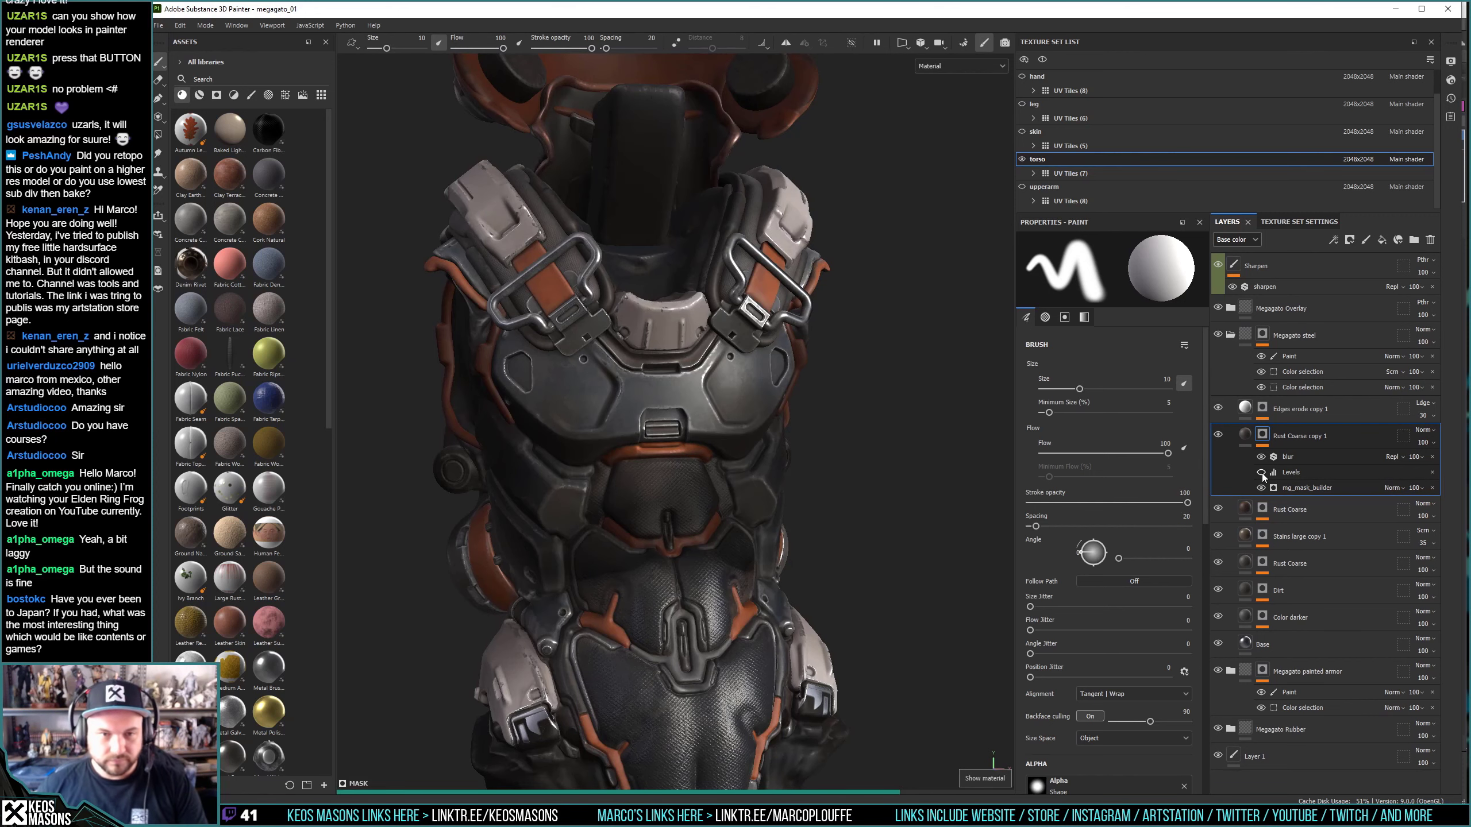
# Toggle Rust Coarse's mask Levels and brighten it via the black point and output low.
pyautogui.keyDown('alt'); pyautogui.click(1263, 508); pyautogui.keyUp('alt')
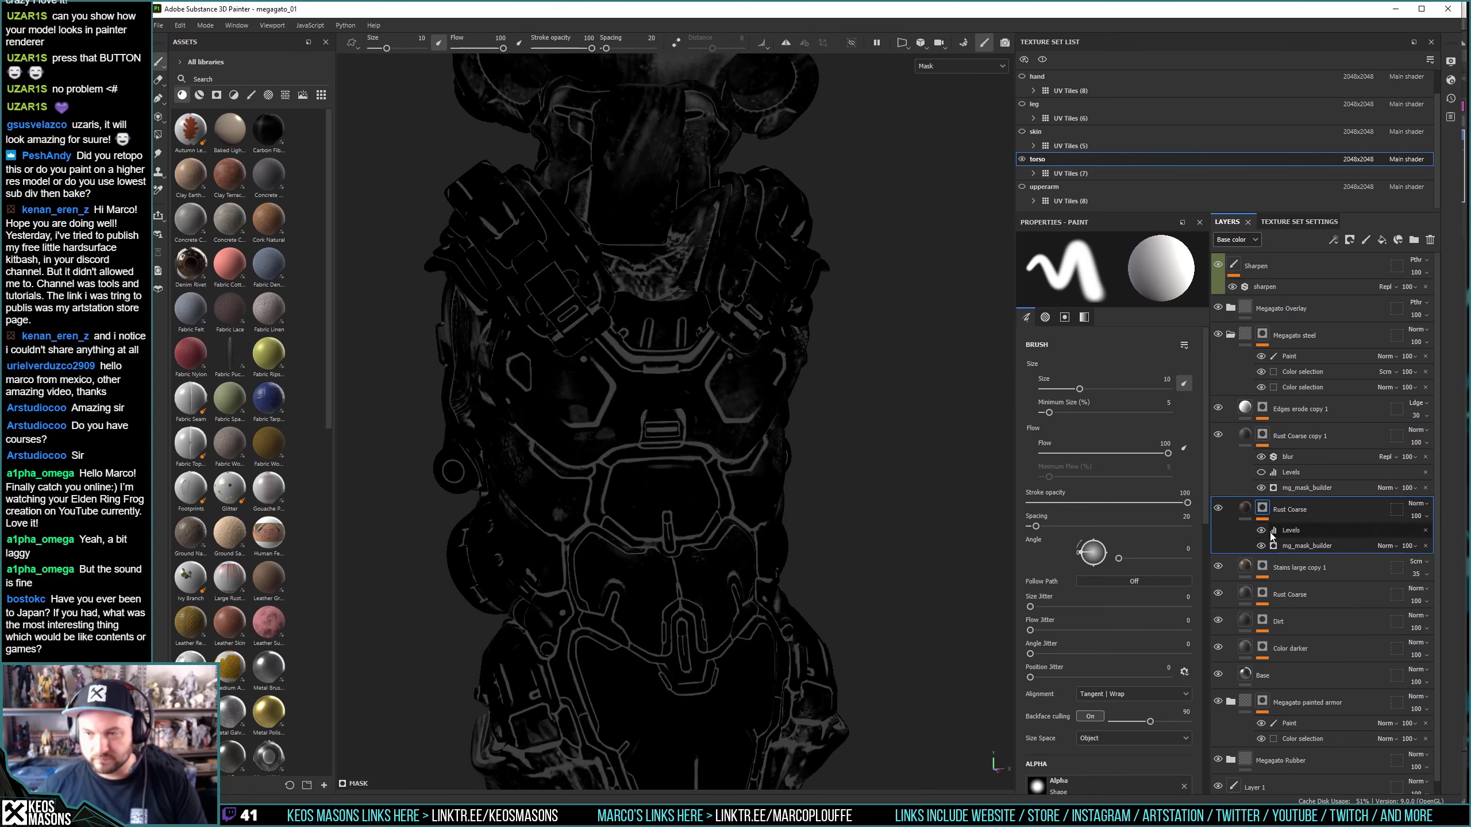
pyautogui.click(1262, 531)
pyautogui.press('m')
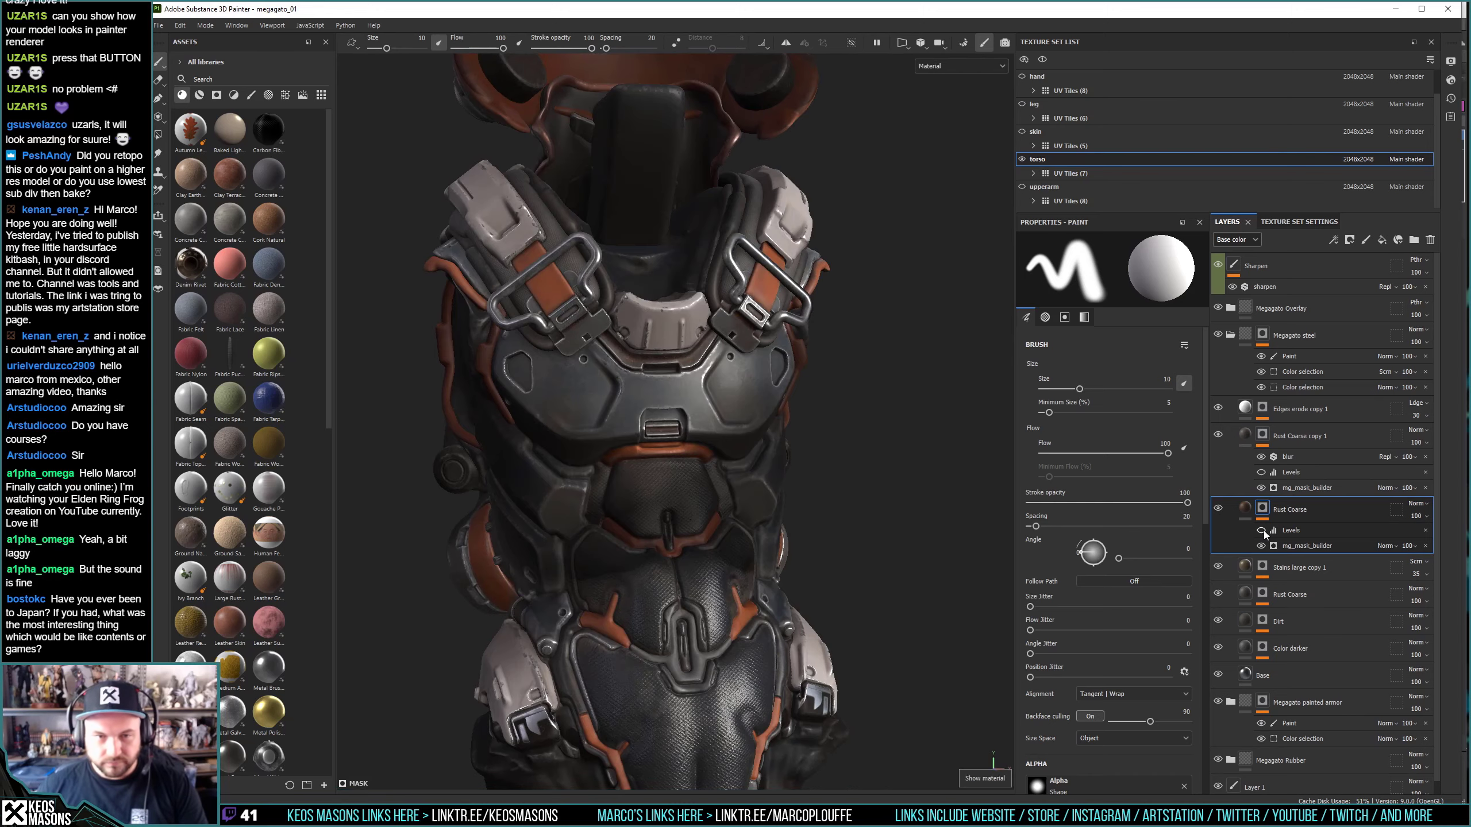
pyautogui.click(1280, 531)
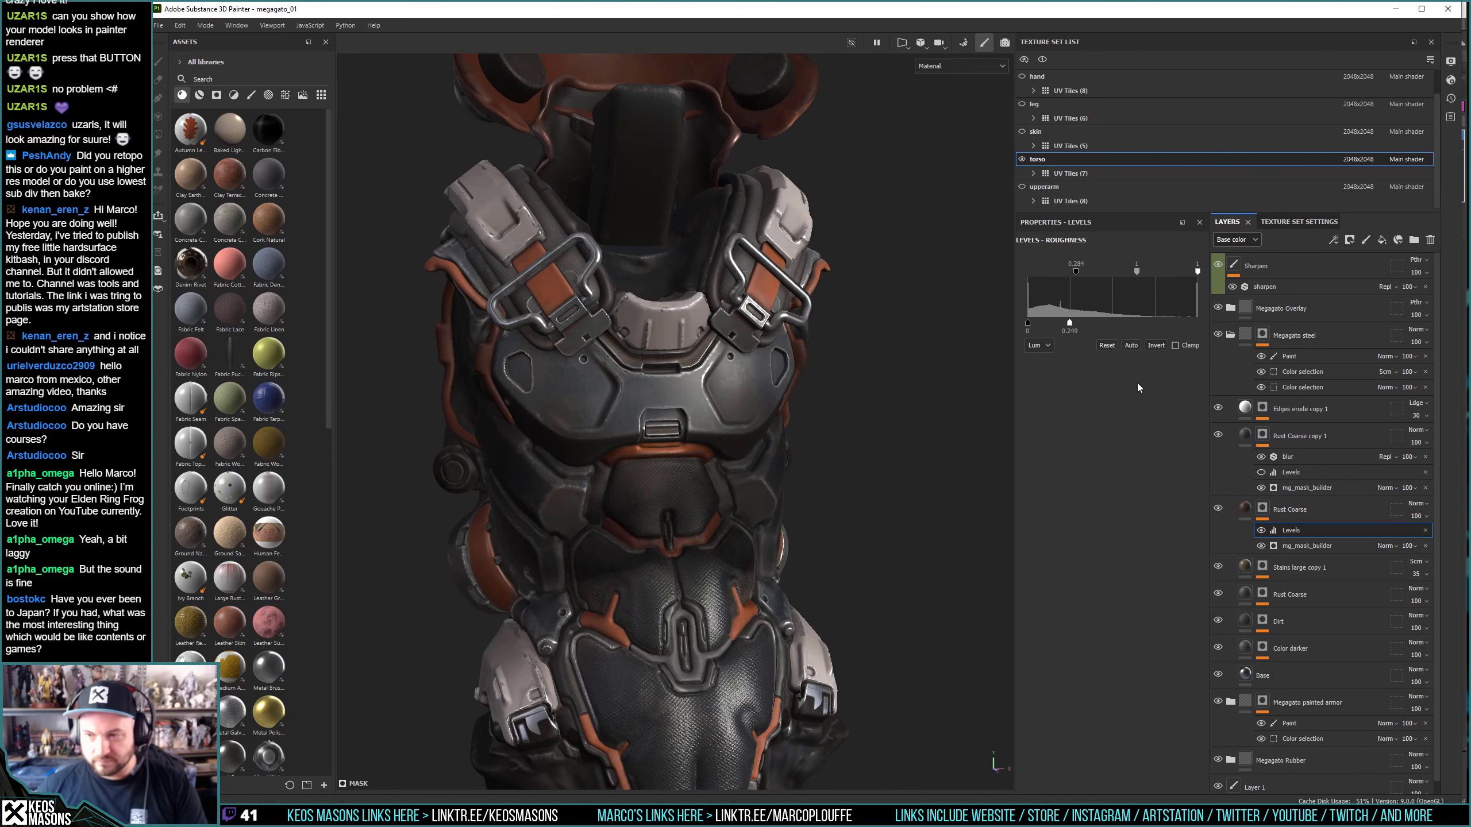
pyautogui.keyDown('alt'); pyautogui.click(1237, 508); pyautogui.keyUp('alt')
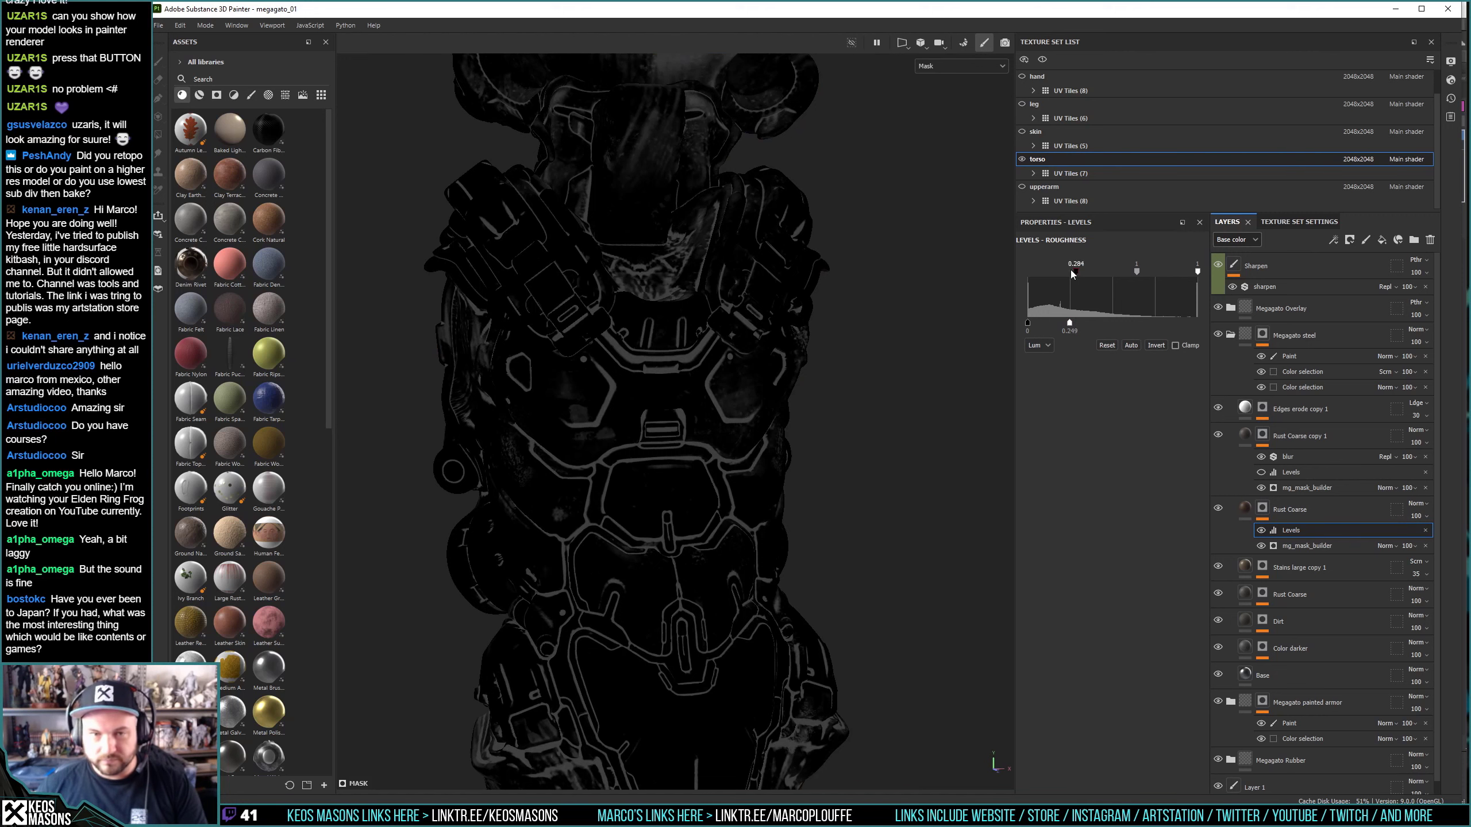
pyautogui.moveTo(1071, 269); pyautogui.dragTo(1040, 268)
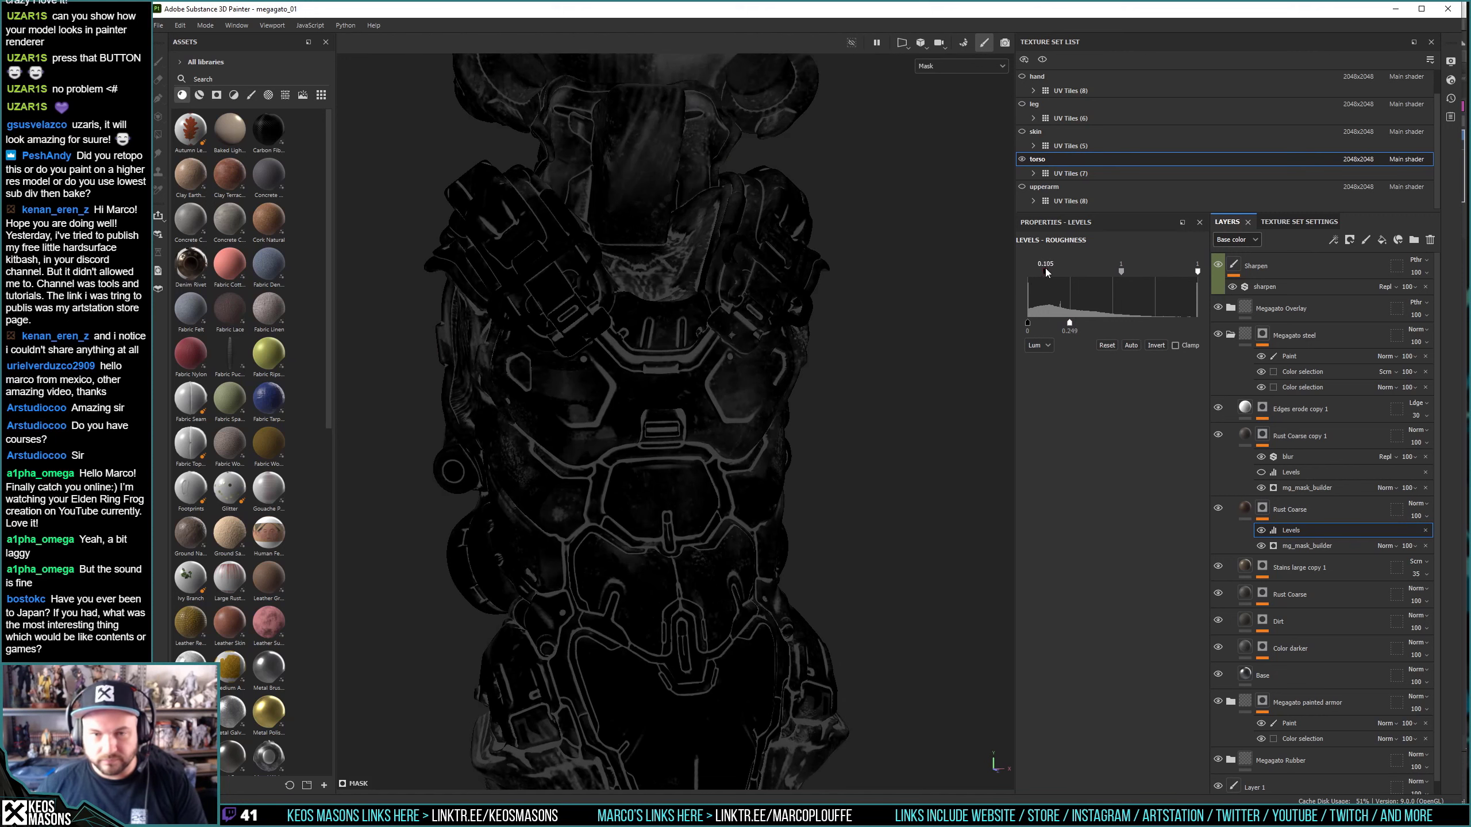
pyautogui.moveTo(1069, 323); pyautogui.dragTo(1100, 324)
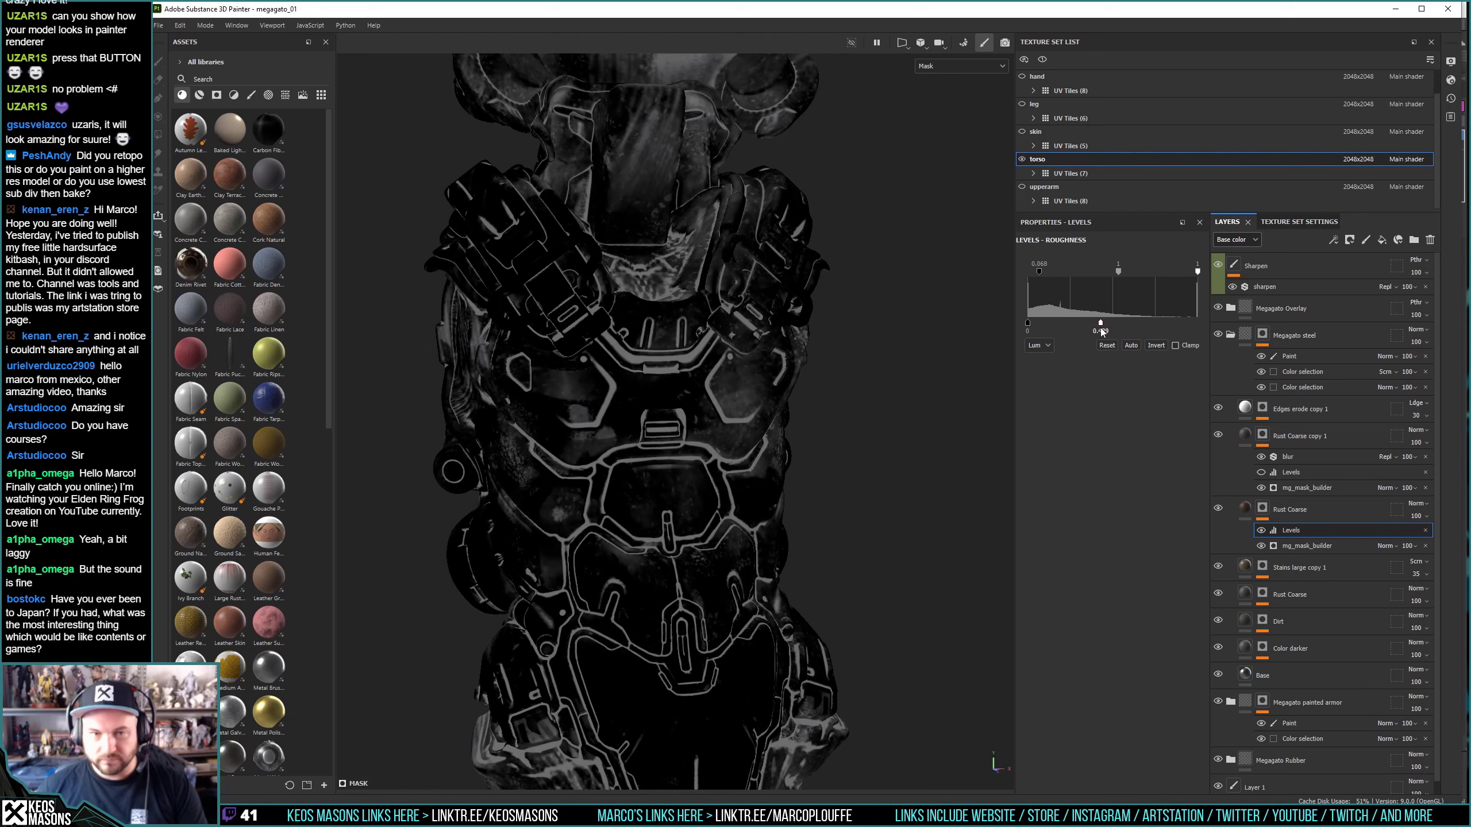
pyautogui.press('m')
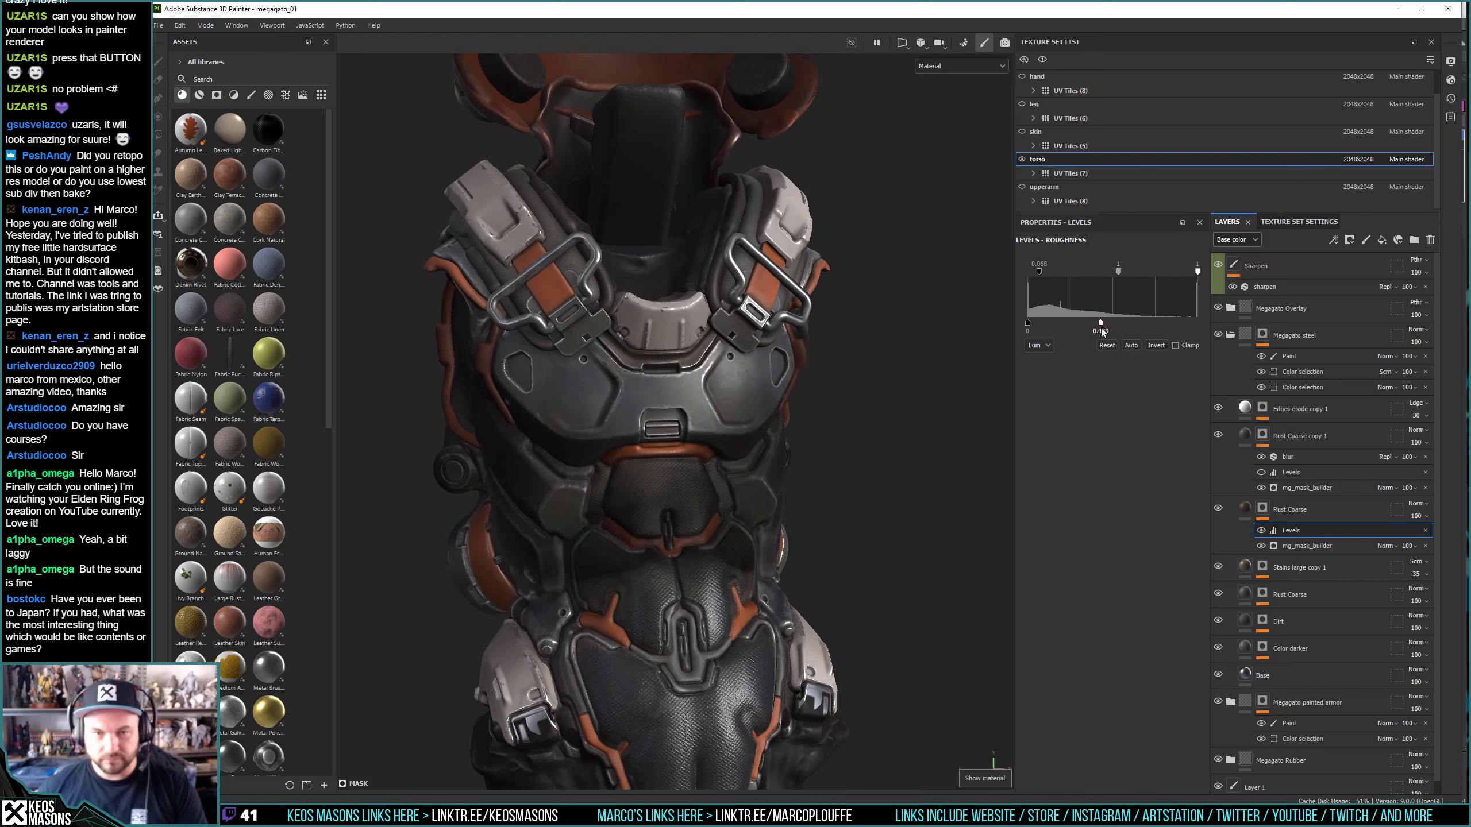
# Disable Levels in the Stains large copy 1 mask and inspect the Rust Coarse mask.
pyautogui.keyDown('alt'); pyautogui.click(1264, 569); pyautogui.keyUp('alt')
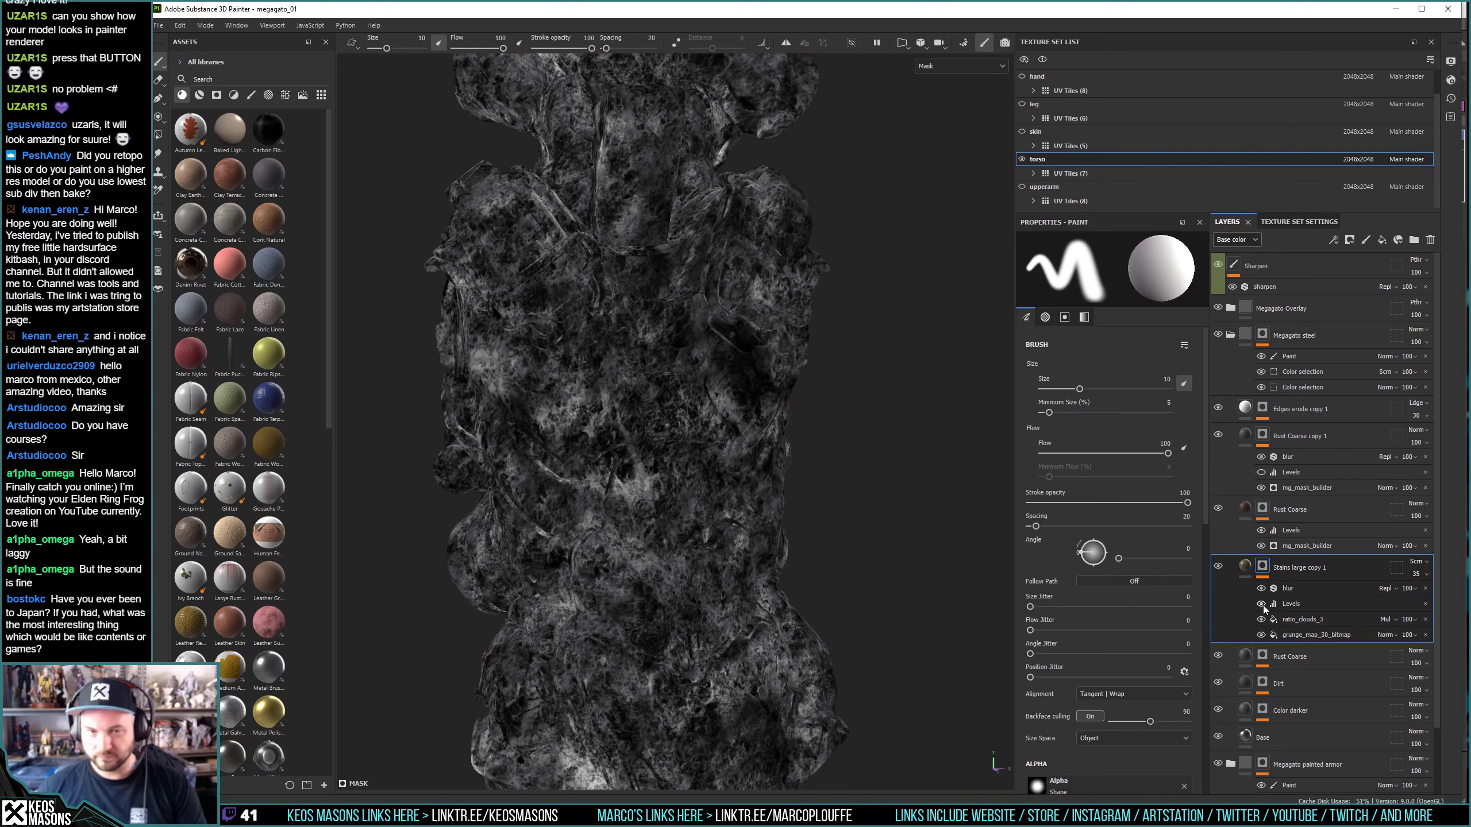
pyautogui.click(1261, 605)
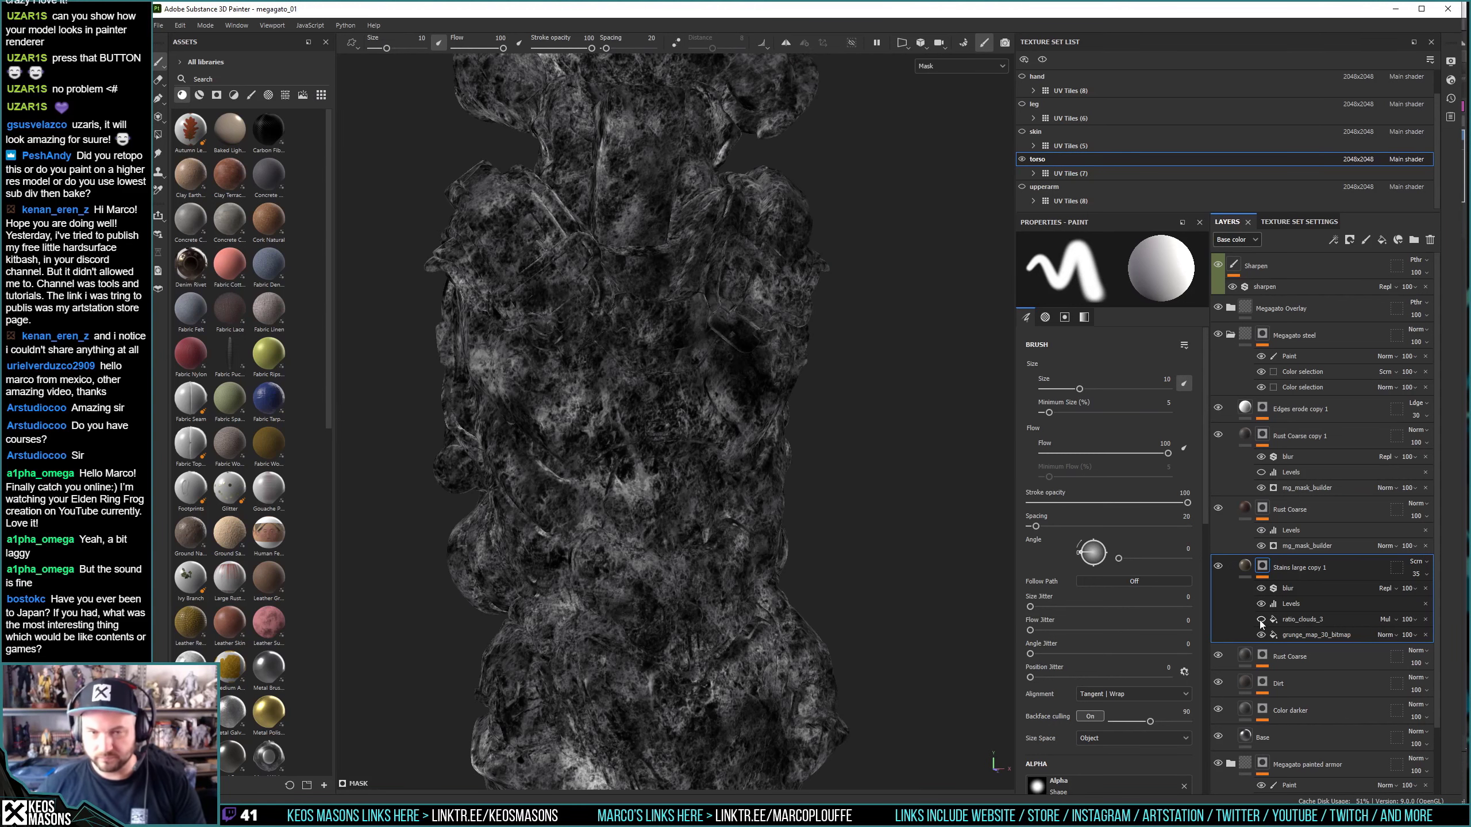
pyautogui.click(1261, 619)
pyautogui.click(1261, 620)
pyautogui.press('m')
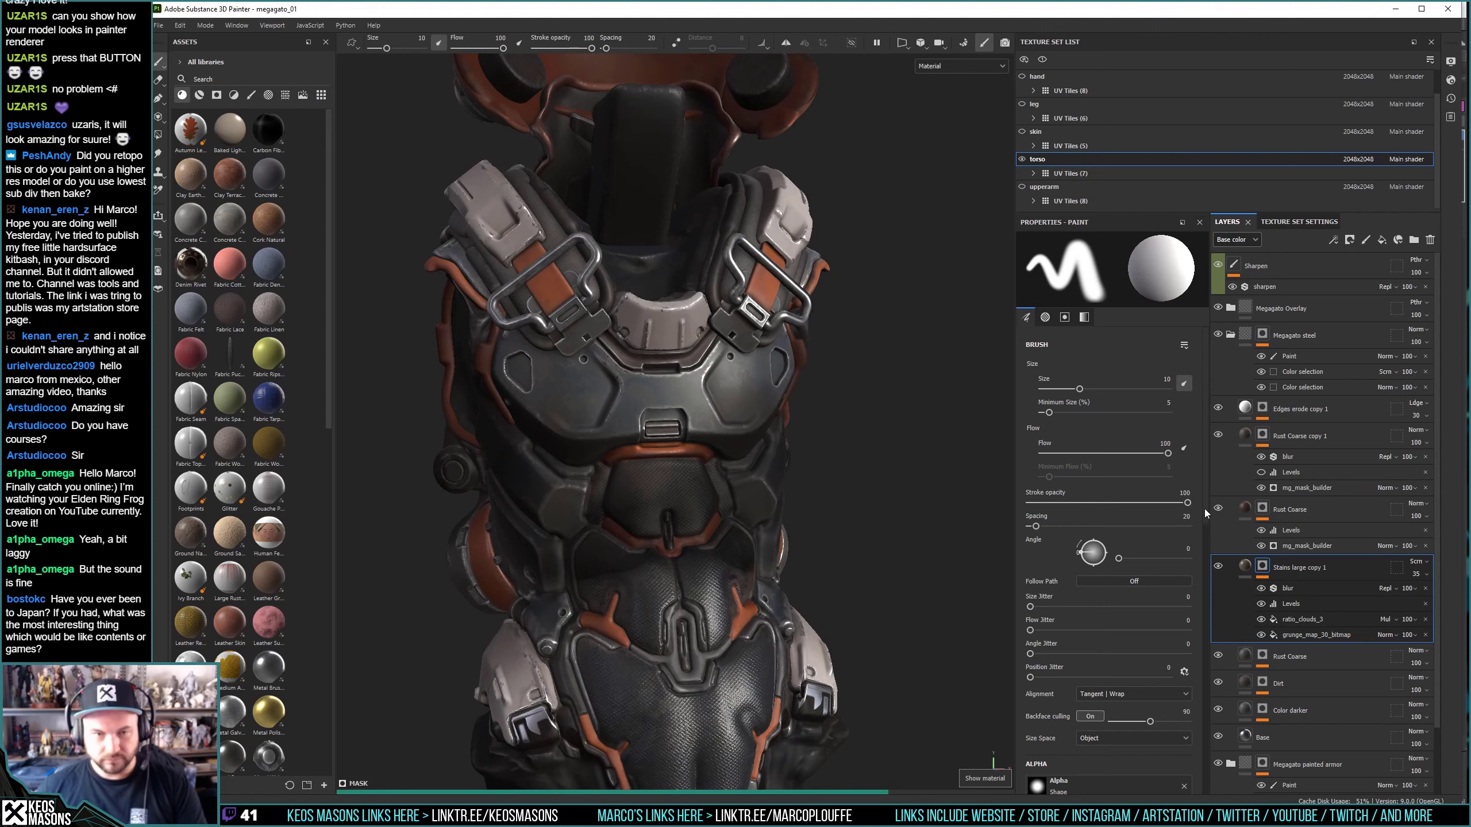
pyautogui.keyDown('alt'); pyautogui.moveTo(782, 394); pyautogui.dragTo(944, 435); pyautogui.keyUp('alt')
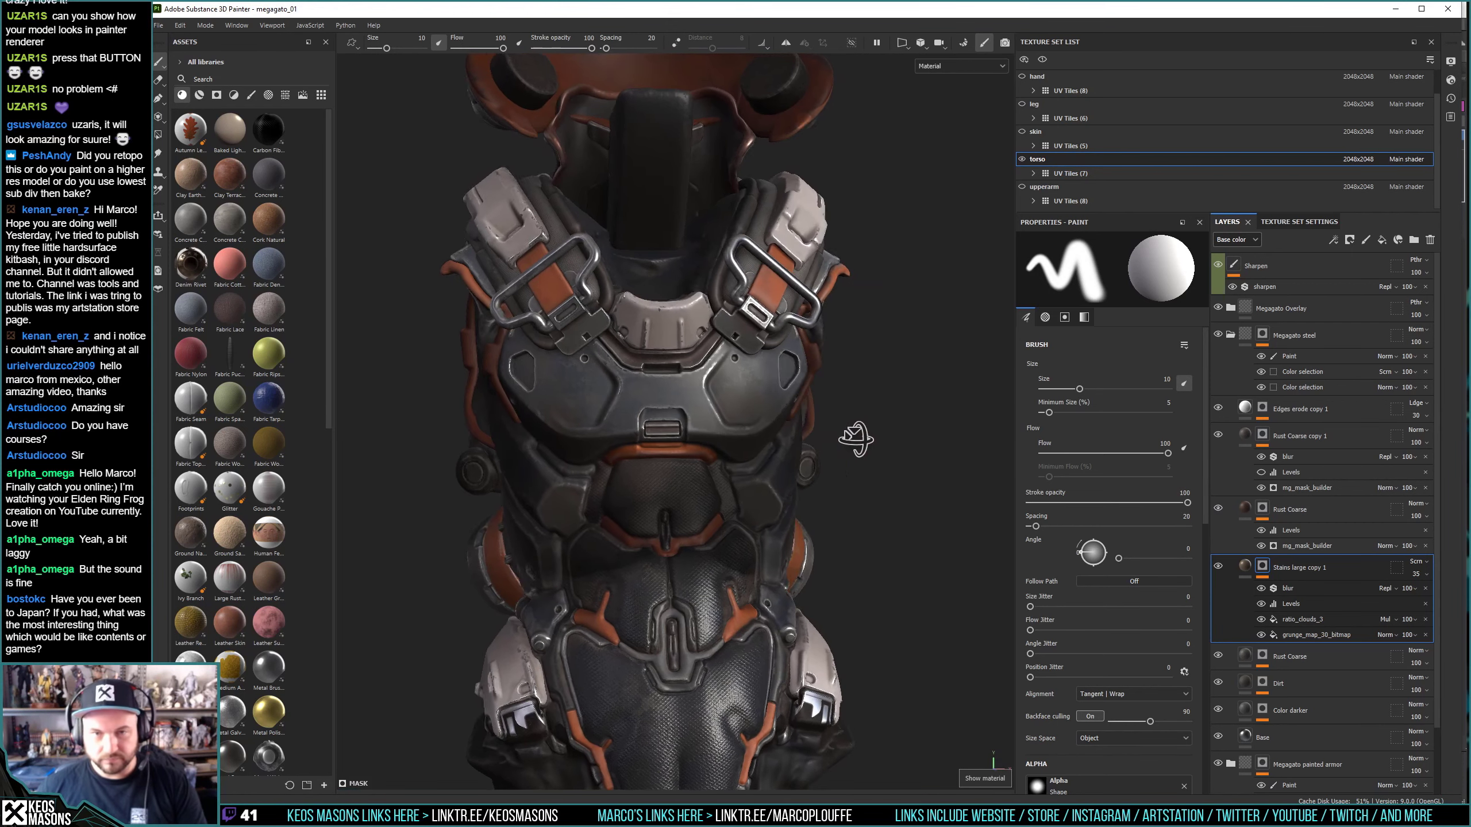
pyautogui.keyDown('alt'); pyautogui.click(1263, 656); pyautogui.keyUp('alt')
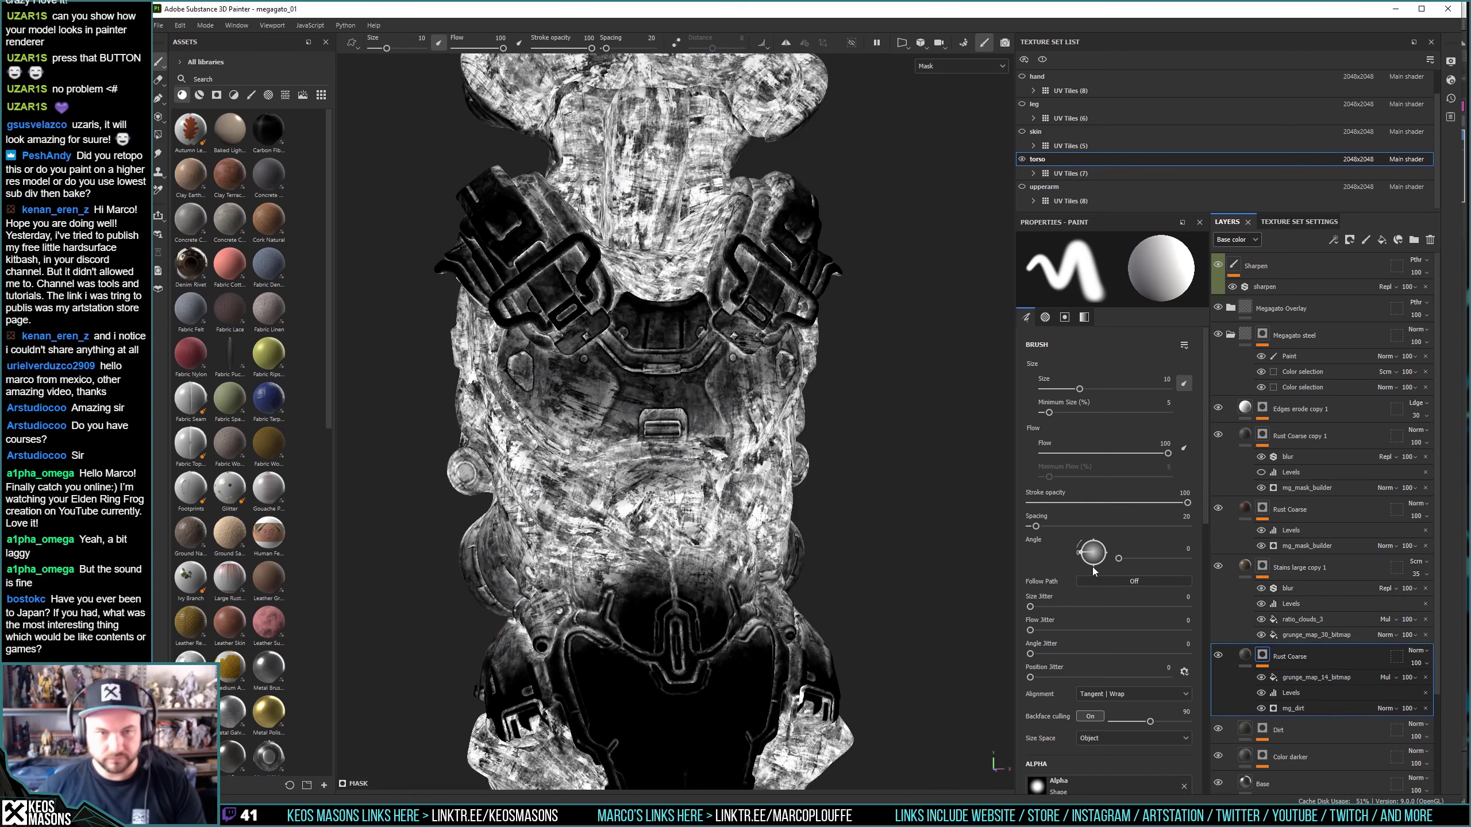
pyautogui.press('m')
pyautogui.moveTo(748, 404)
pyautogui.keyDown('alt'); pyautogui.mouseDown()
pyautogui.moveTo(637, 400)
pyautogui.moveTo(660, 400)
pyautogui.mouseUp(); pyautogui.keyUp('alt')
pyautogui.scroll(-5, 637, 400)
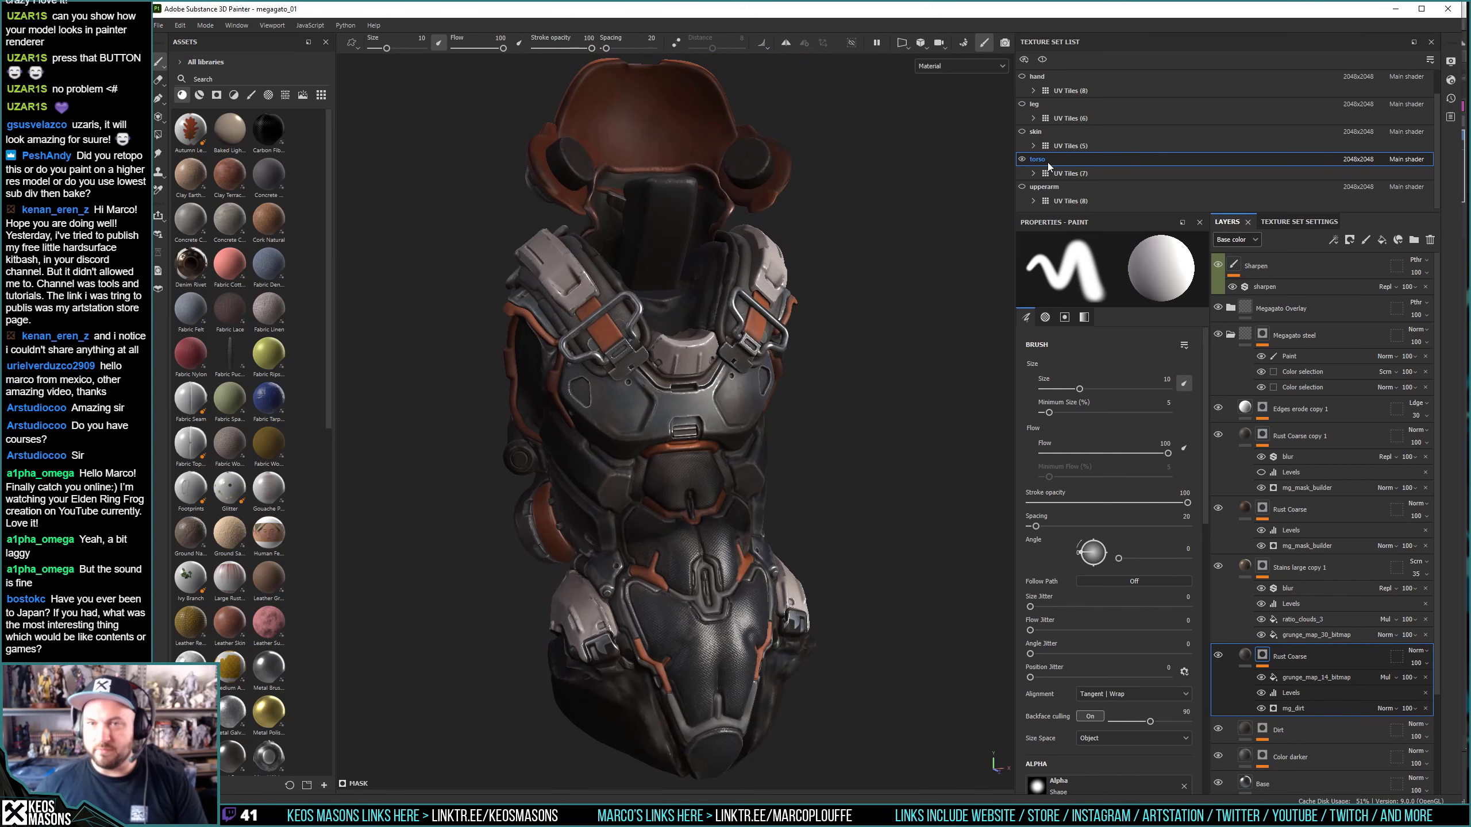
# Unhide the upperarm, hand, leg, forearm and skin texture sets, then select upperarm.
pyautogui.click(1022, 186)
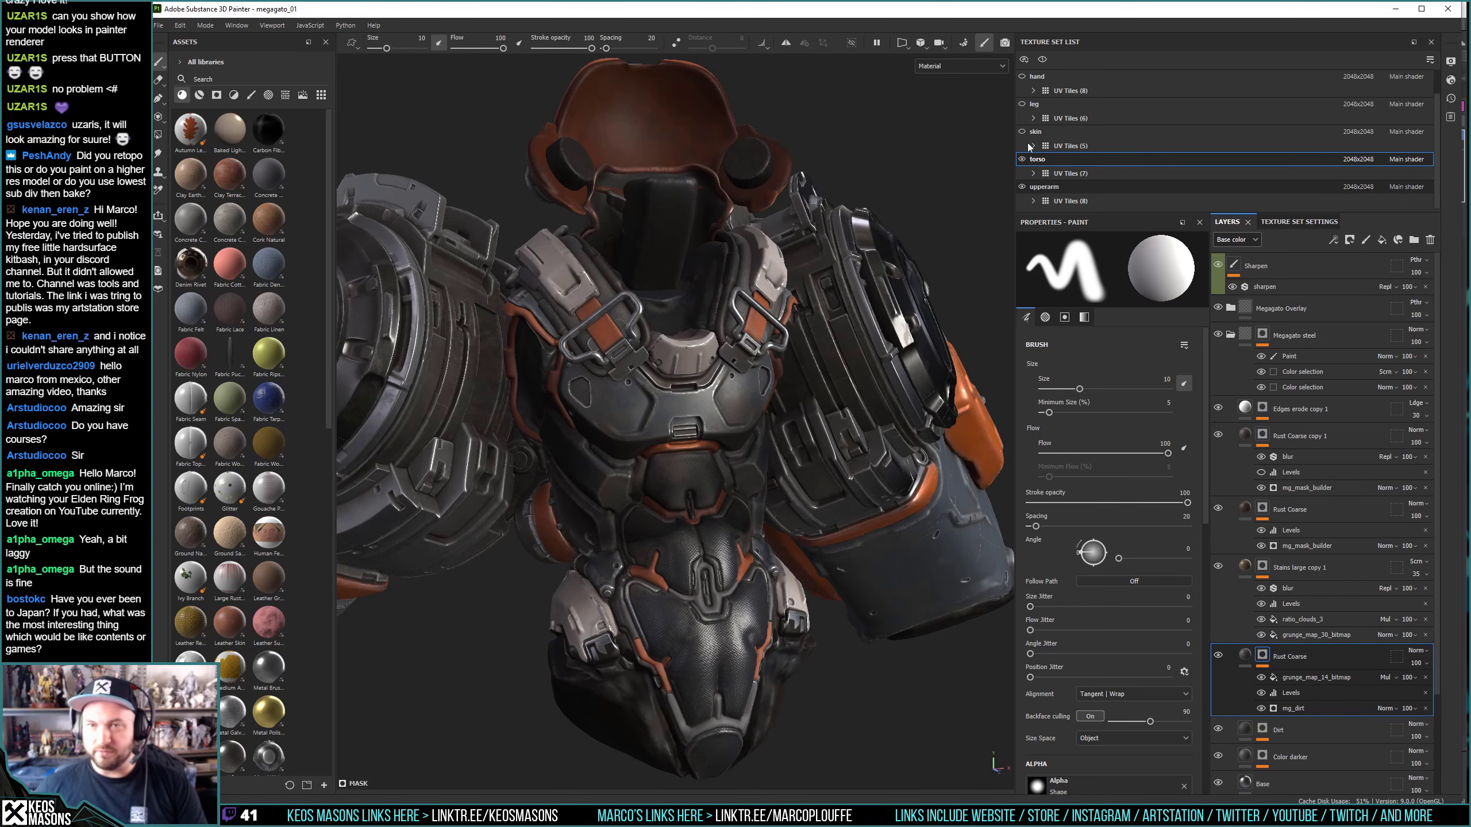
pyautogui.click(1022, 76)
pyautogui.click(1022, 104)
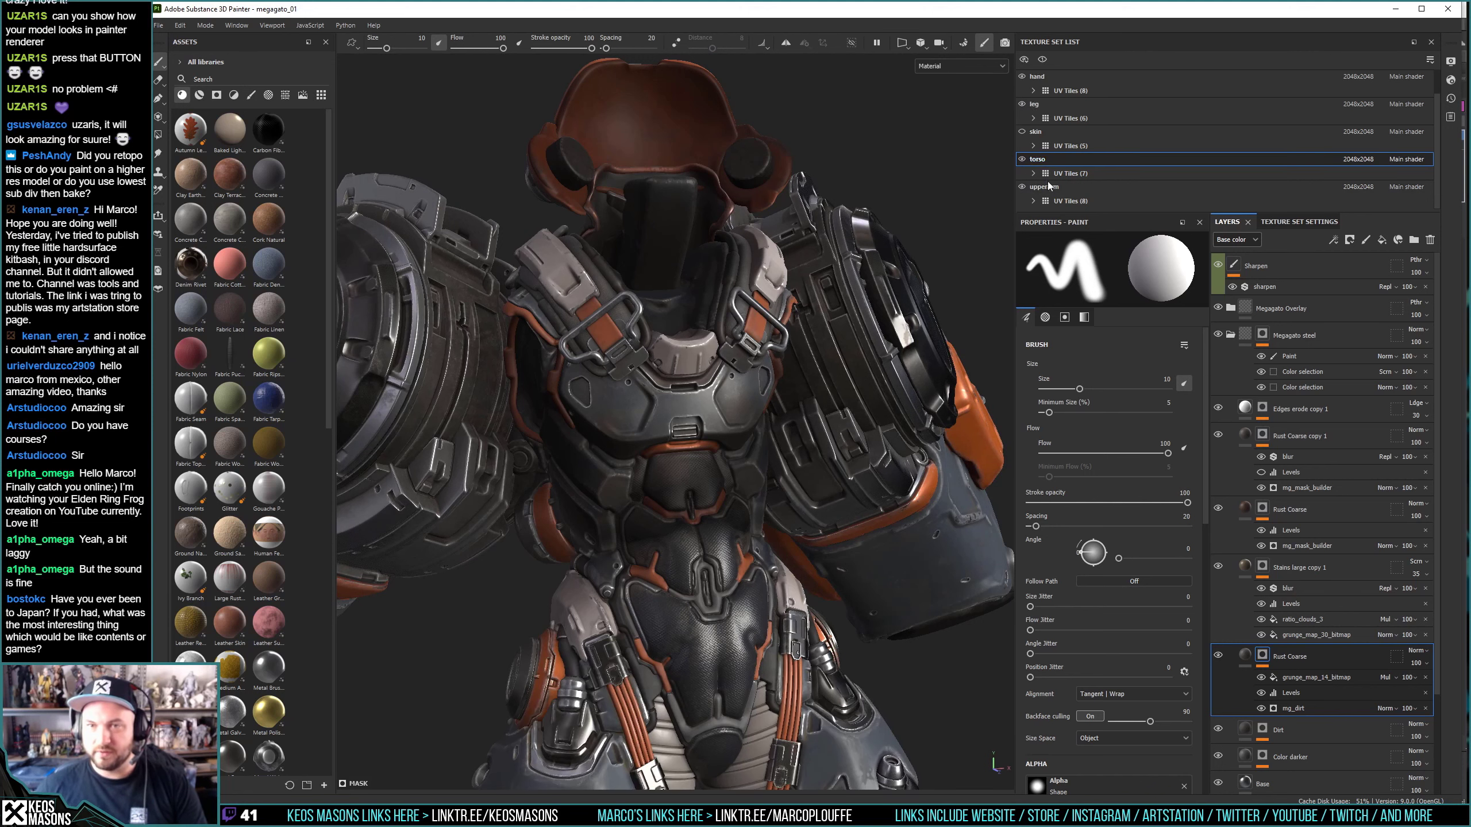
pyautogui.scroll(1, 1049, 185)
pyautogui.click(1022, 75)
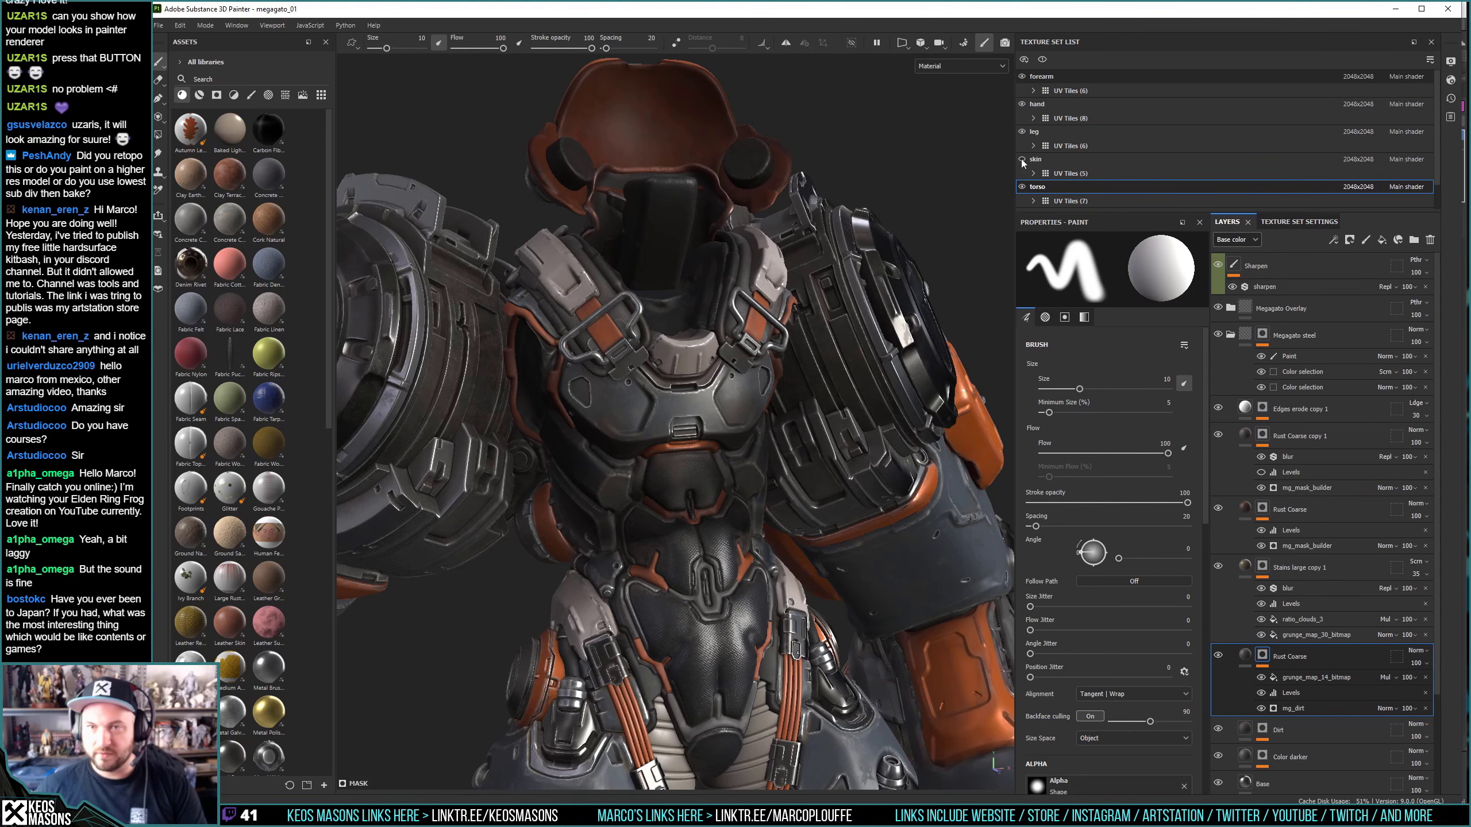
pyautogui.click(1022, 158)
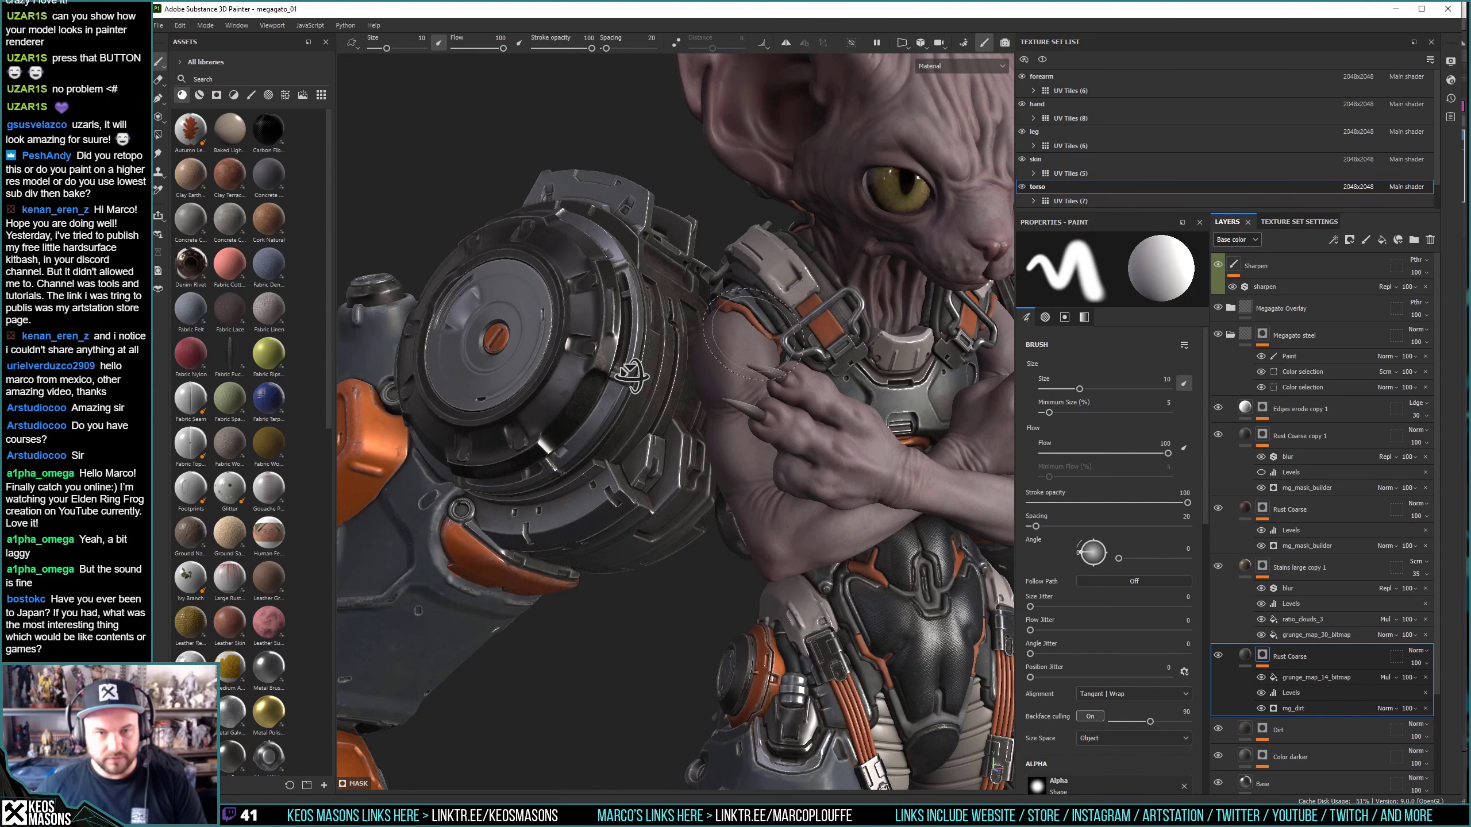
pyautogui.keyDown('alt'); pyautogui.moveTo(632, 375); pyautogui.dragTo(660, 425); pyautogui.keyUp('alt')
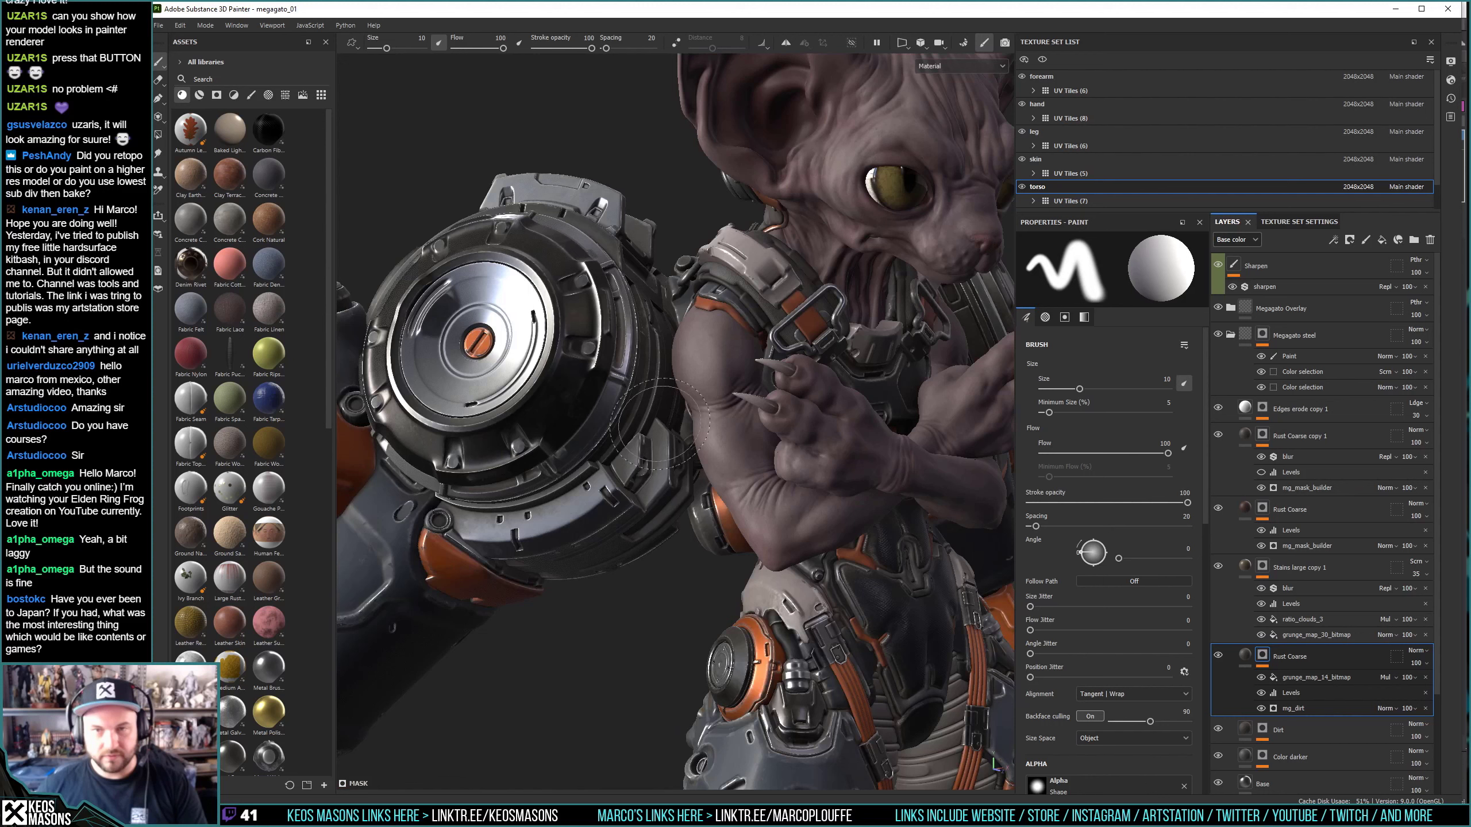
pyautogui.keyDown('ctrl'); pyautogui.keyDown('alt'); pyautogui.rightClick(661, 423); pyautogui.keyUp('alt'); pyautogui.keyUp('ctrl')
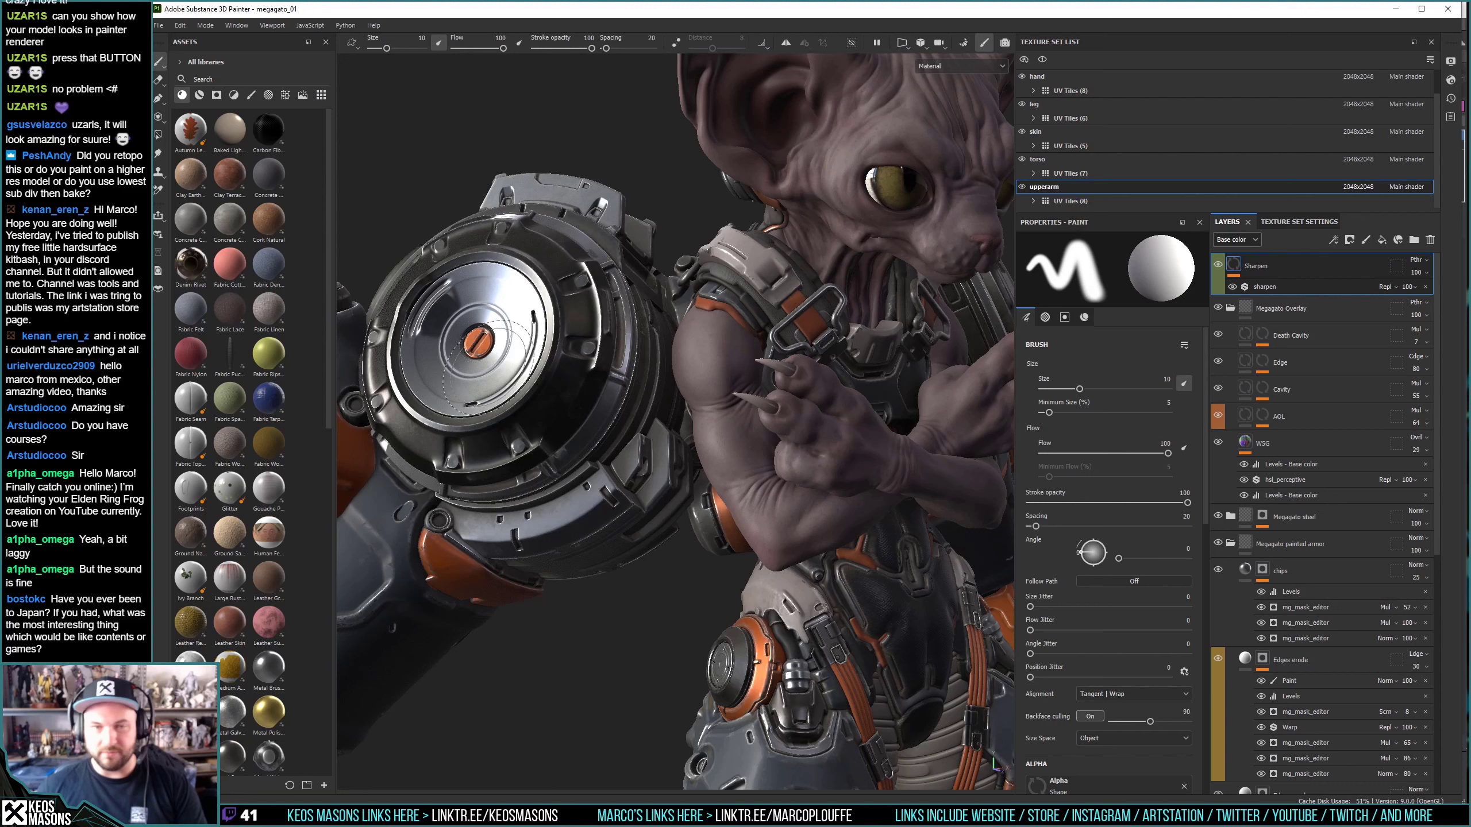
# Inspect the Edges erode copy 1 mask, then hide Levels in Rust Coarse copy 1 and review.
pyautogui.scroll(-5, 1316, 570)
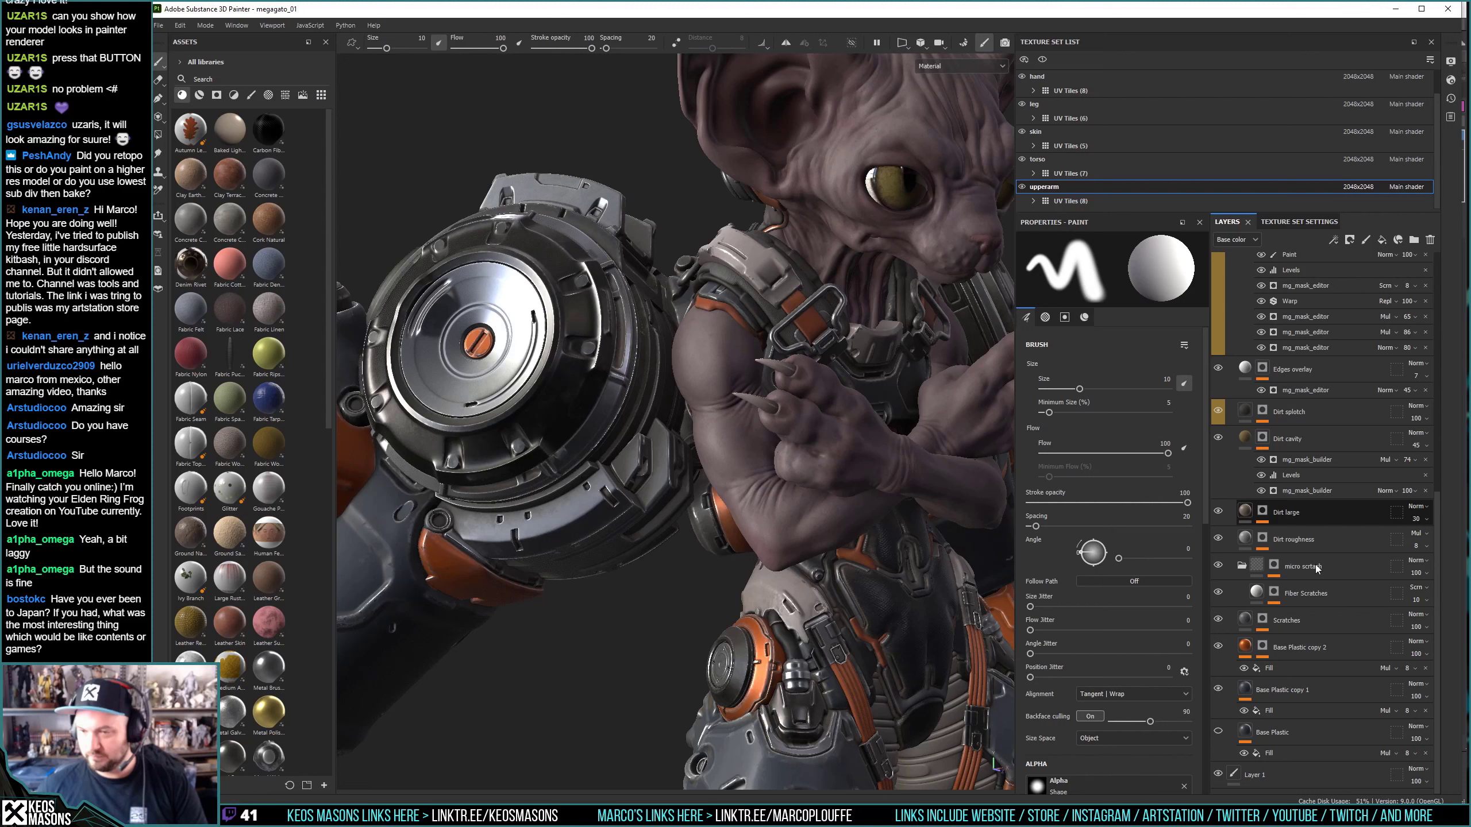
pyautogui.scroll(3, 1303, 551)
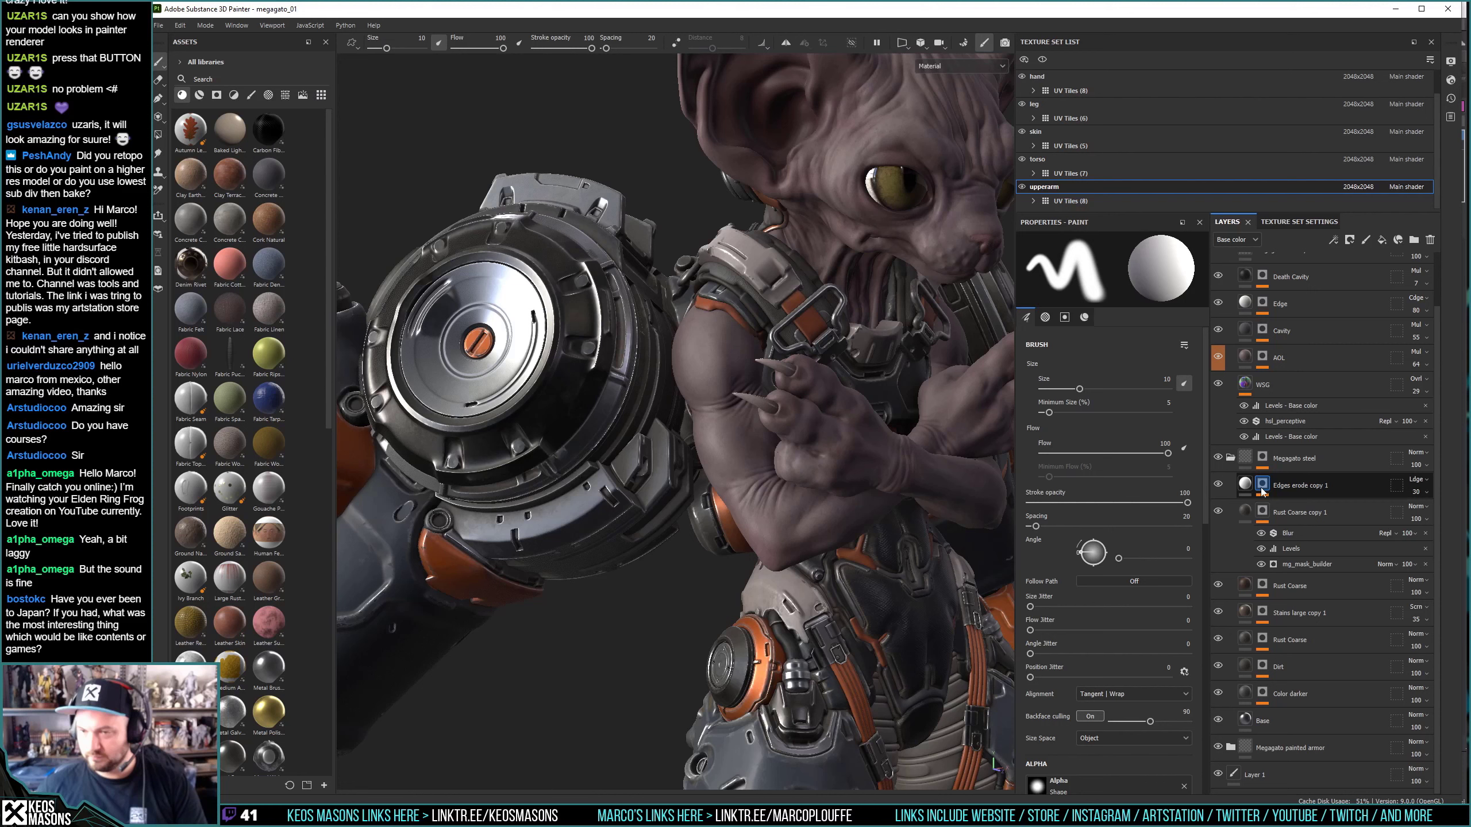
pyautogui.keyDown('alt'); pyautogui.click(1262, 485); pyautogui.keyUp('alt')
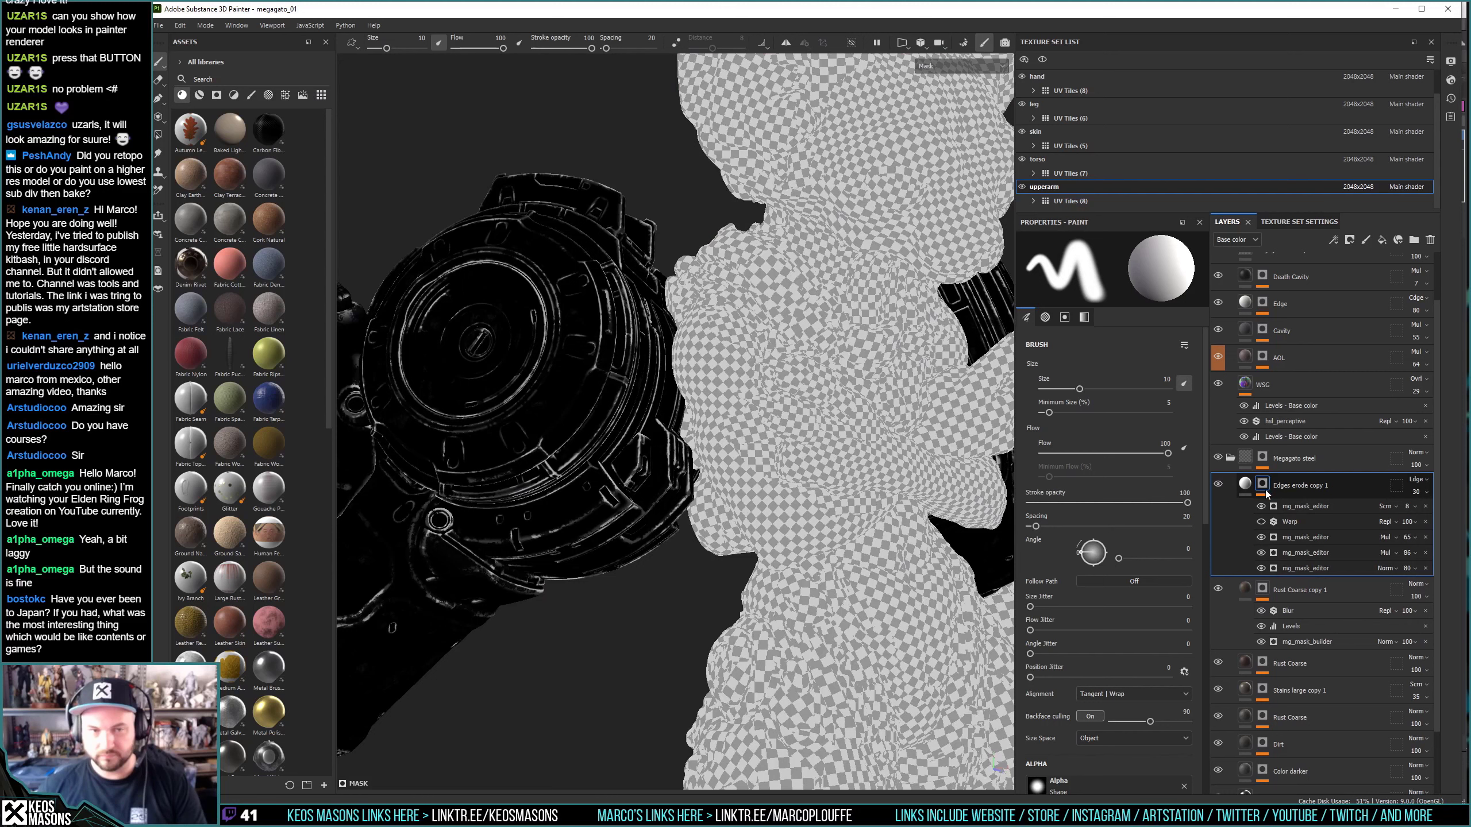
pyautogui.keyDown('alt'); pyautogui.click(1262, 590); pyautogui.keyUp('alt')
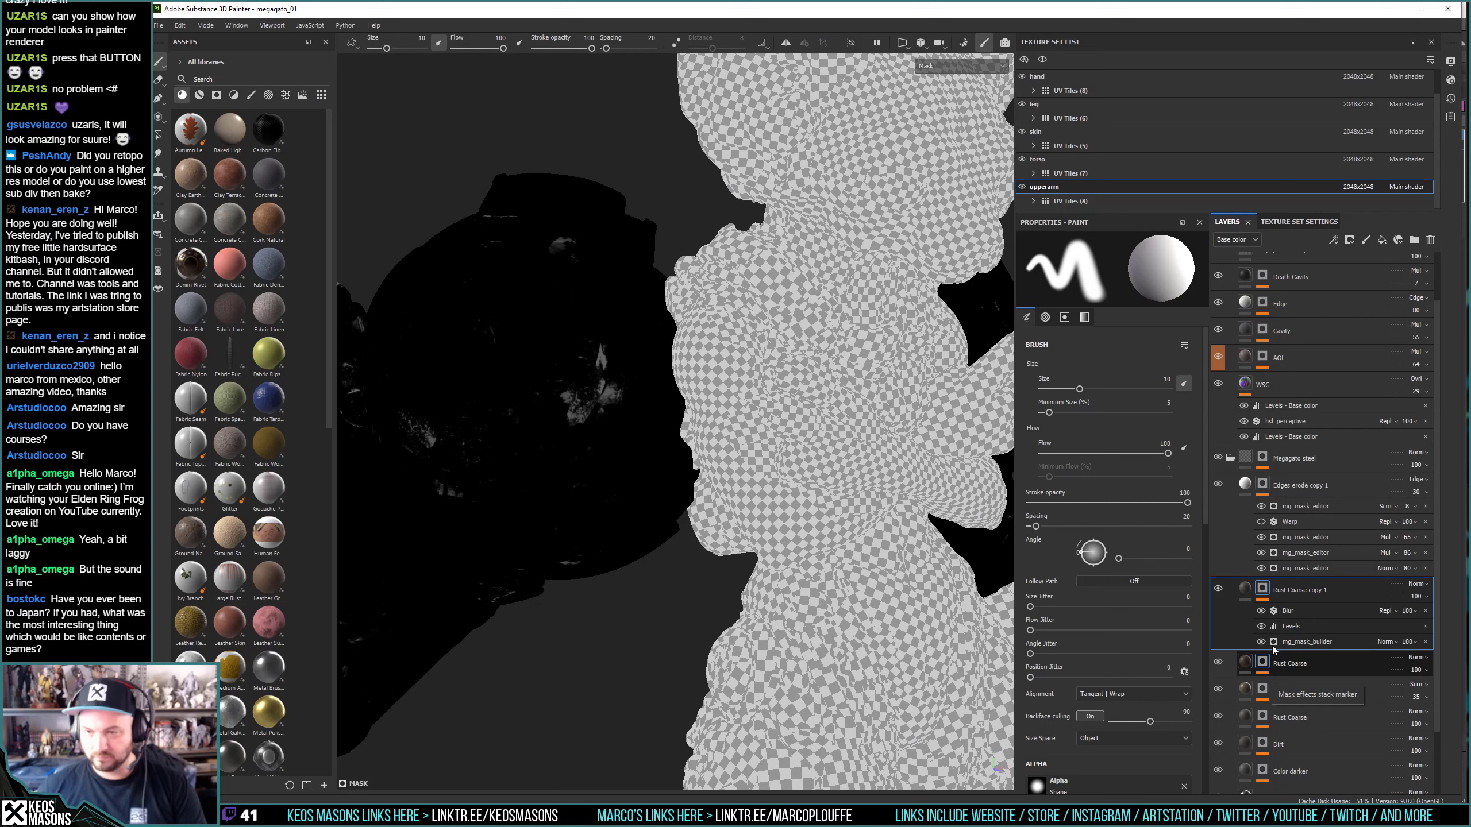
pyautogui.scroll(-1, 1272, 646)
pyautogui.click(1261, 557)
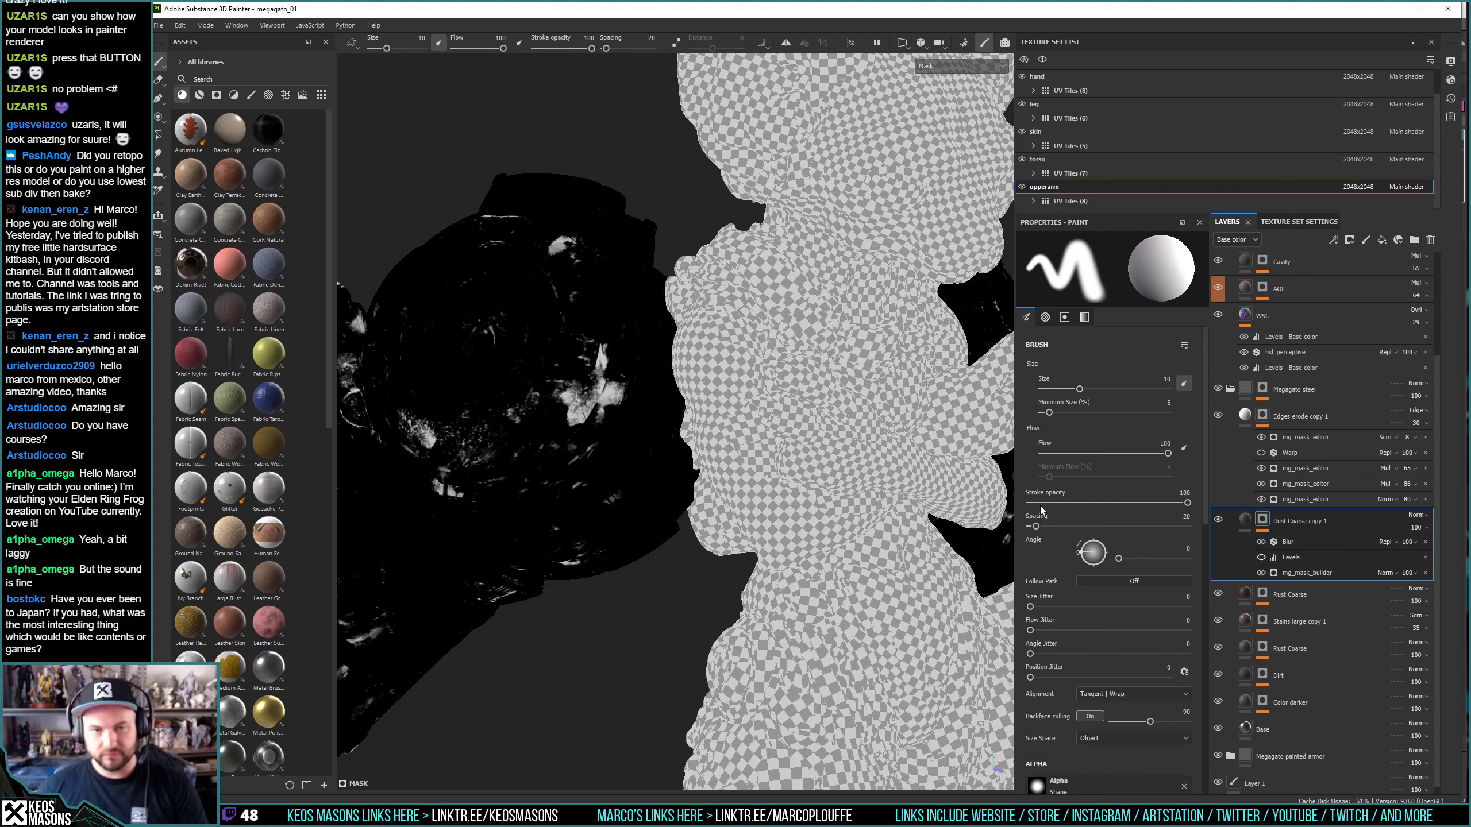
pyautogui.press('m')
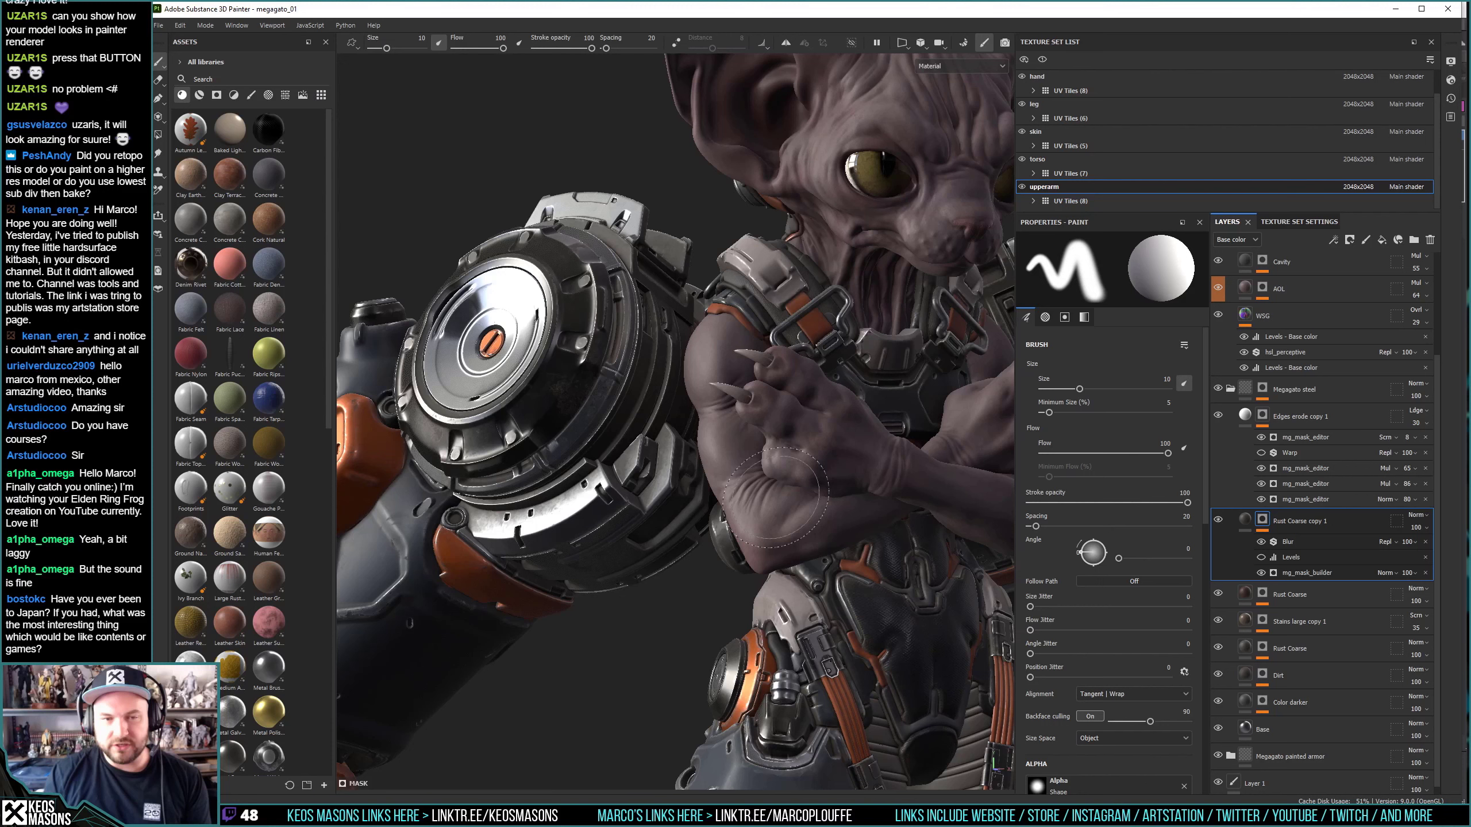
# Hide the Levels effect inside the upperarm Rust Coarse layer's mask.
pyautogui.keyDown('alt'); pyautogui.moveTo(776, 497); pyautogui.dragTo(926, 446); pyautogui.keyUp('alt')
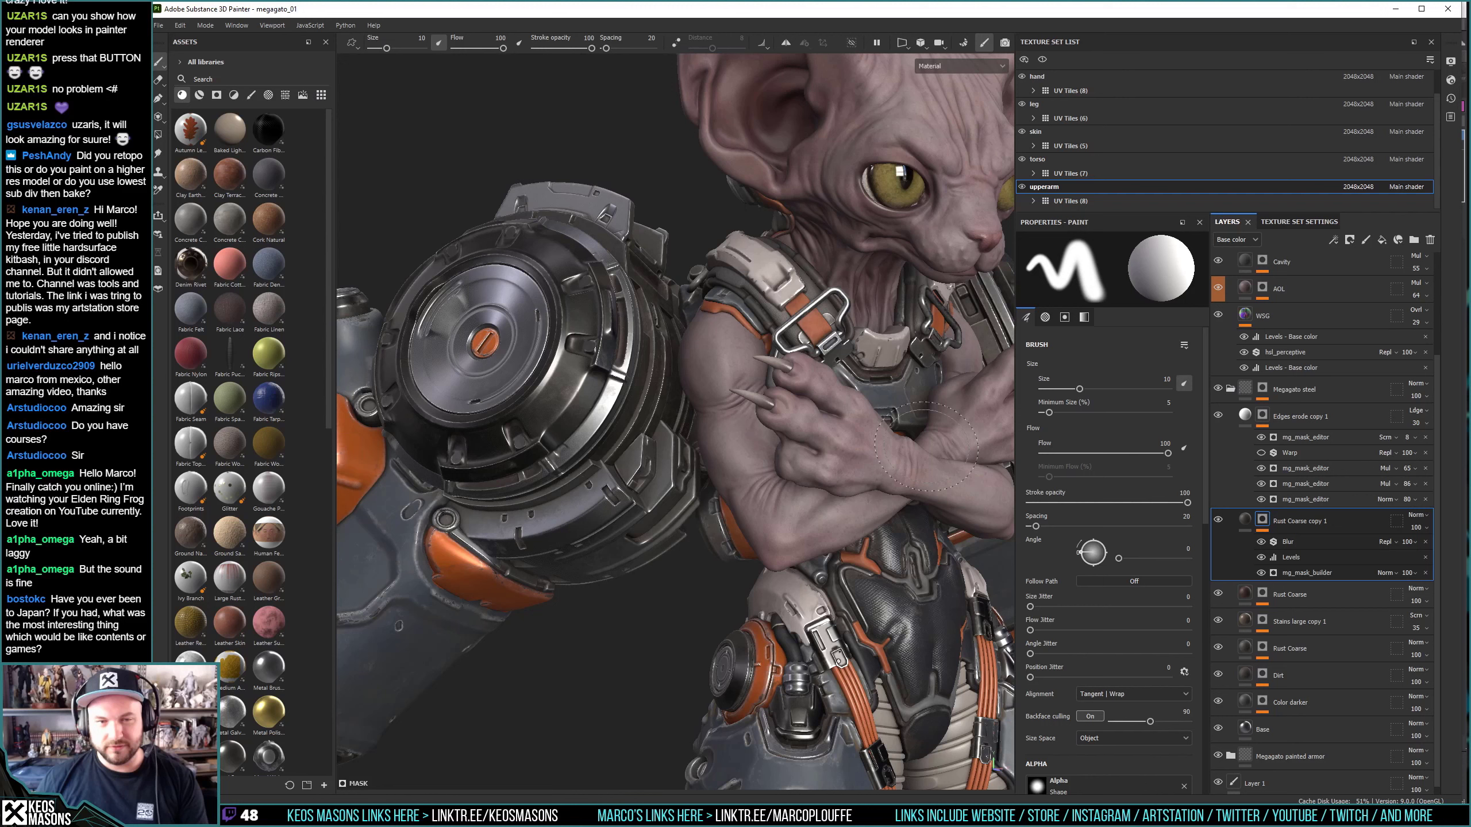
pyautogui.click(1262, 593)
pyautogui.click(1262, 616)
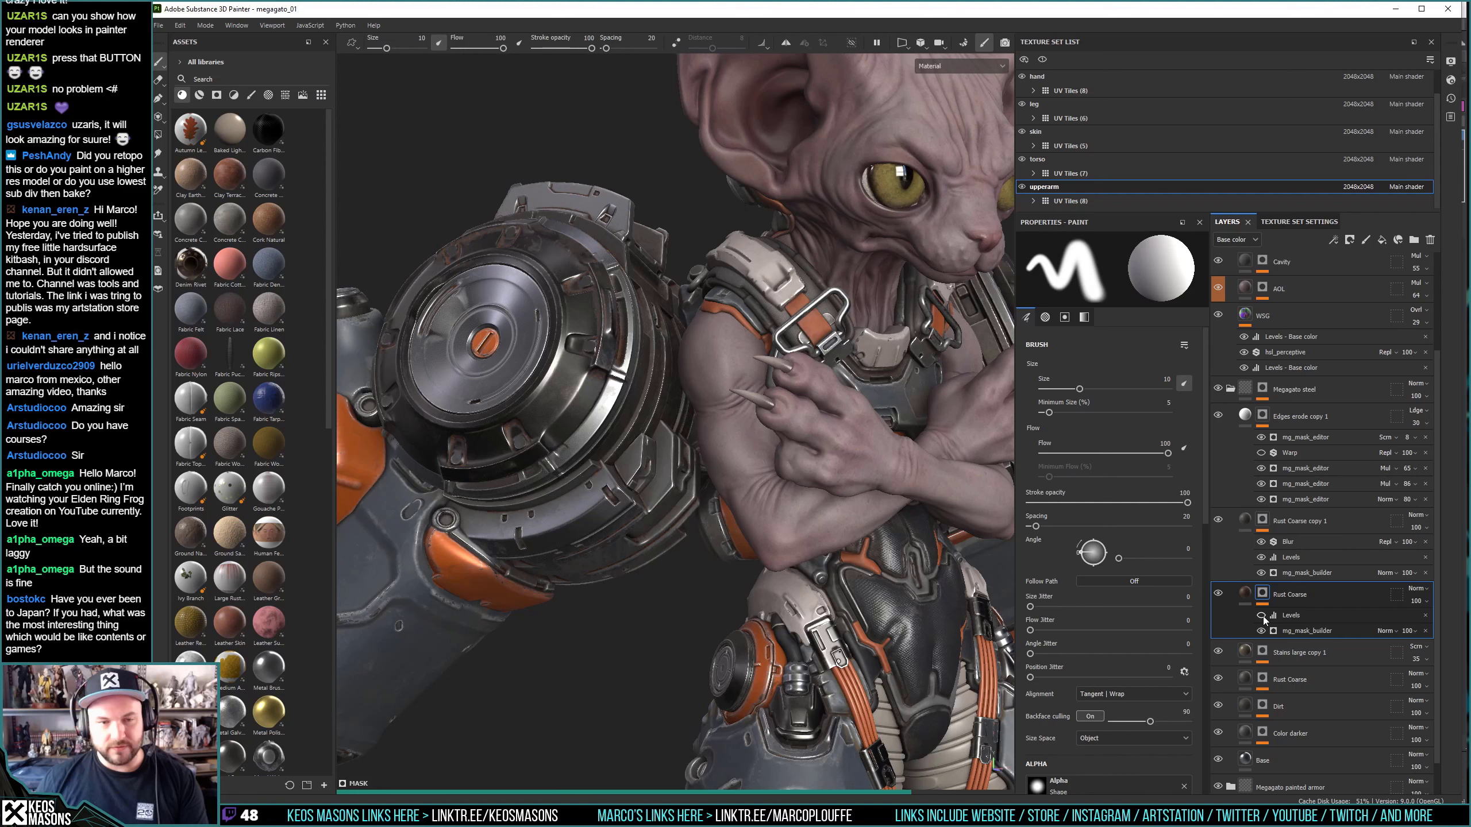
# Turn Rust Coarse Levels back on with black point near 0.06, then select Stains large copy 1.
pyautogui.click(1262, 615)
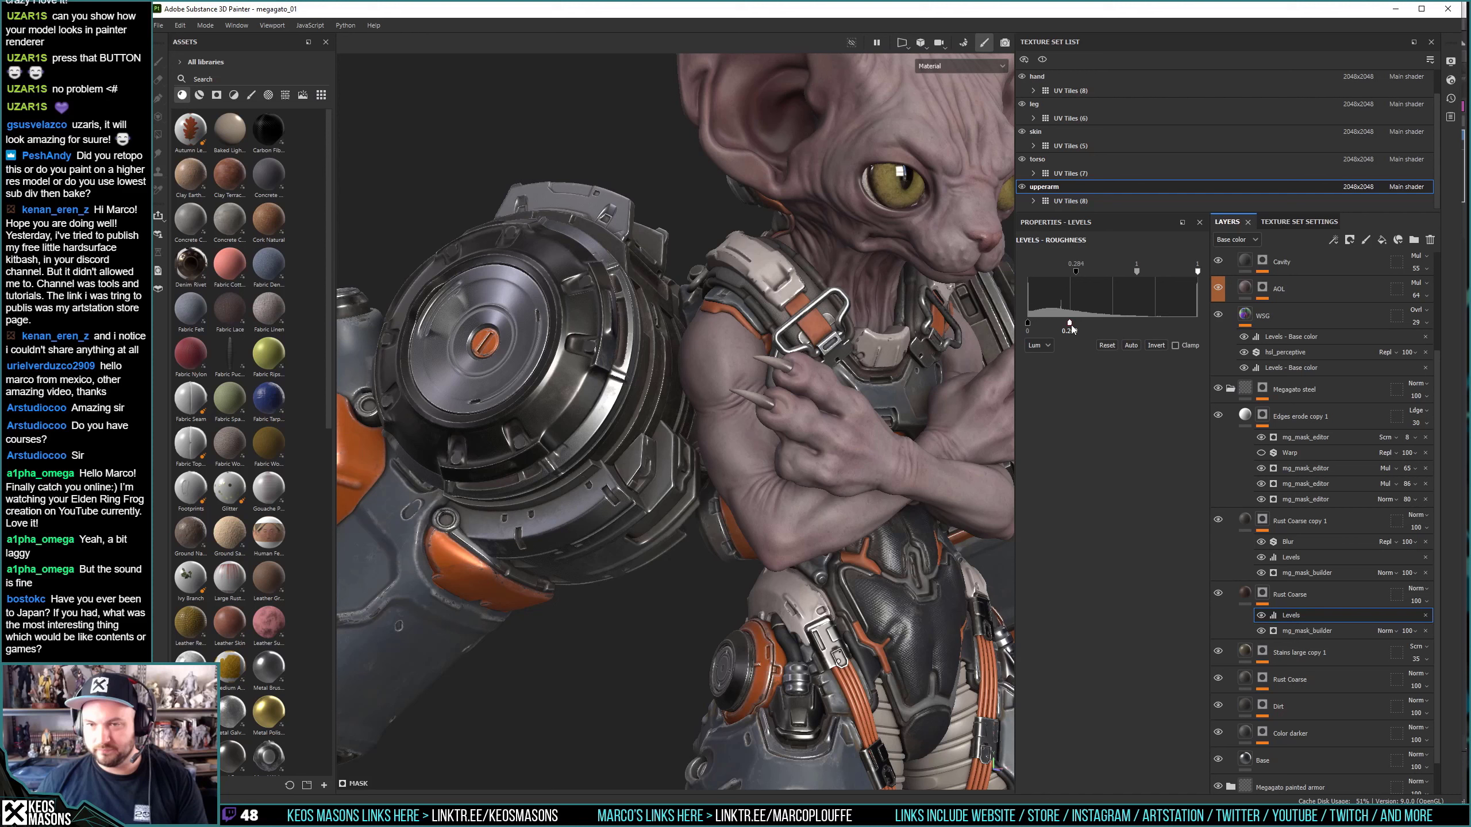
pyautogui.hotkey('ctrl', 'z')
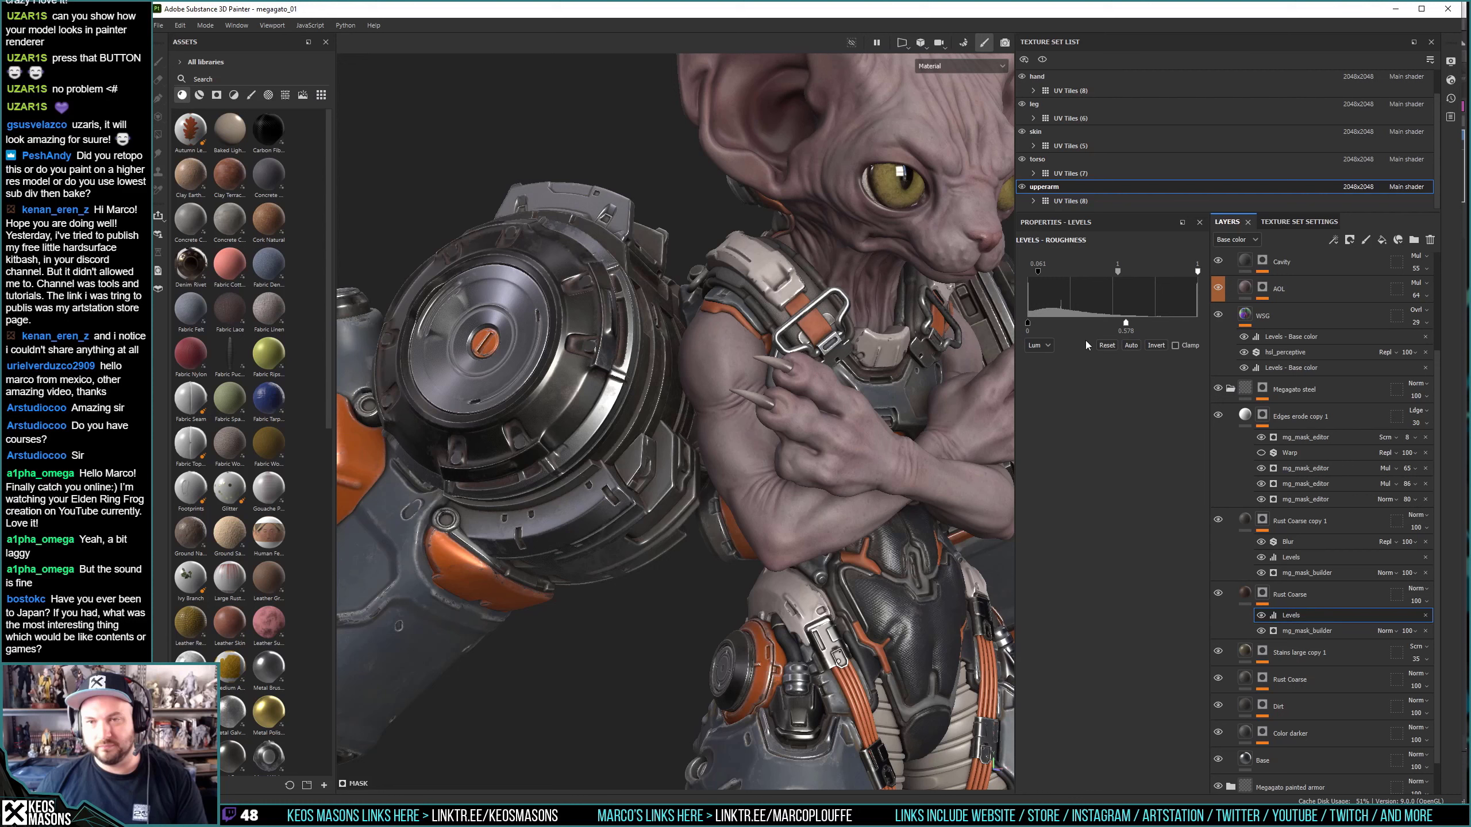
pyautogui.click(1219, 653)
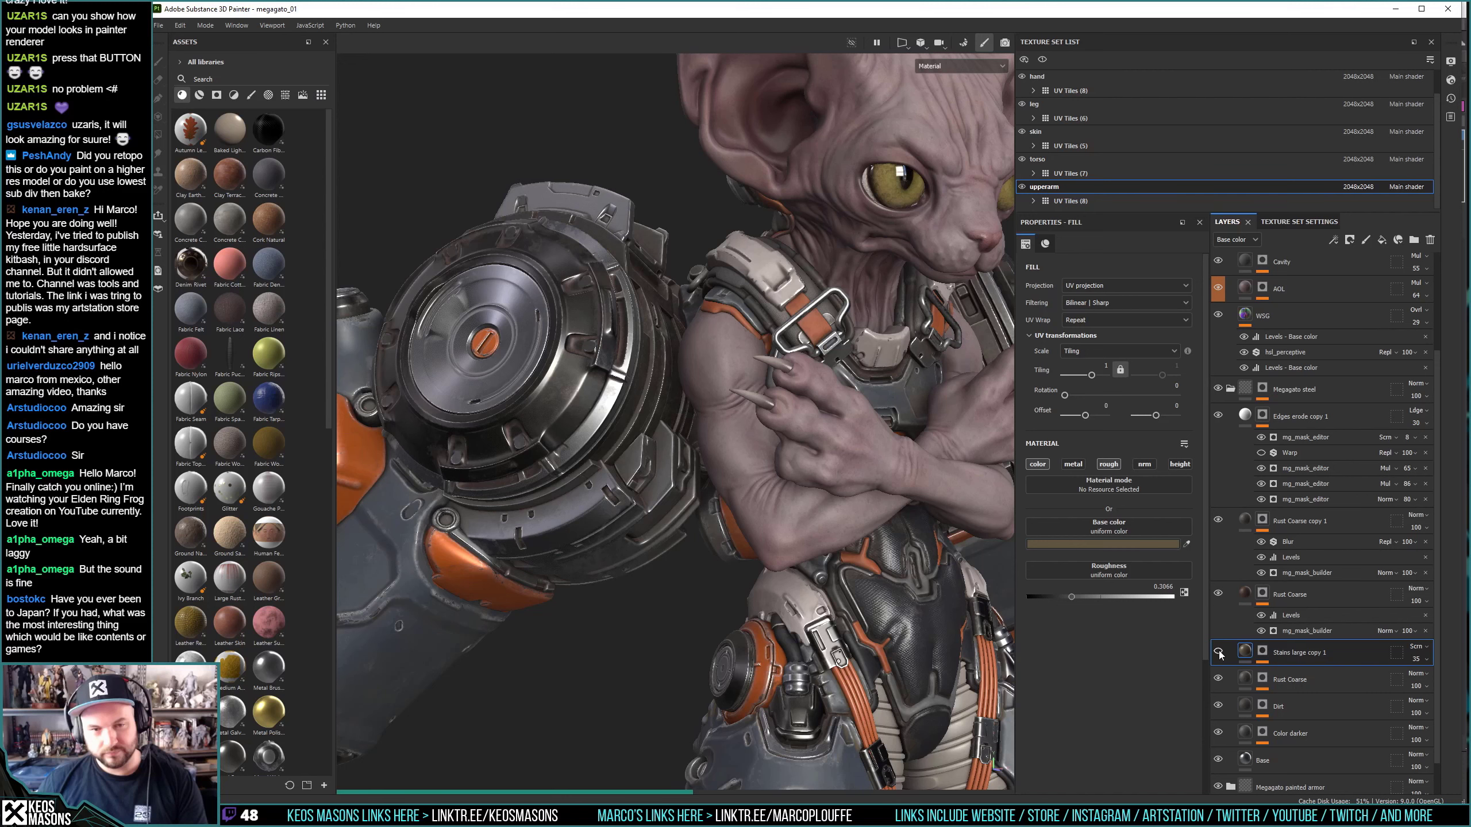
# Set Stains large copy 1 opacity to 15 and isolate the lower Rust Coarse mask.
pyautogui.moveTo(1071, 596); pyautogui.dragTo(1092, 598)
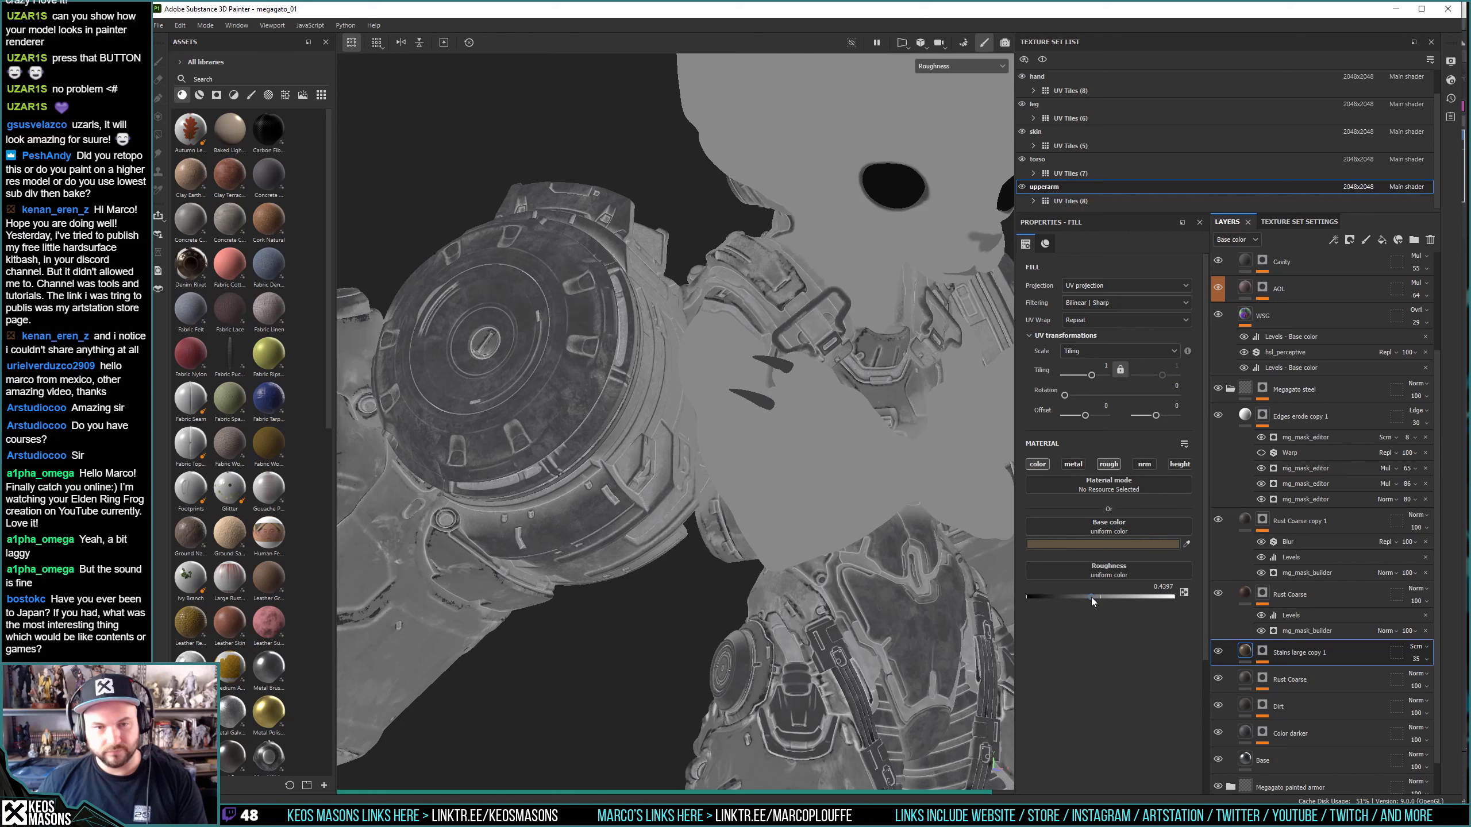
pyautogui.press('m')
pyautogui.moveTo(1415, 659); pyautogui.dragTo(1422, 670)
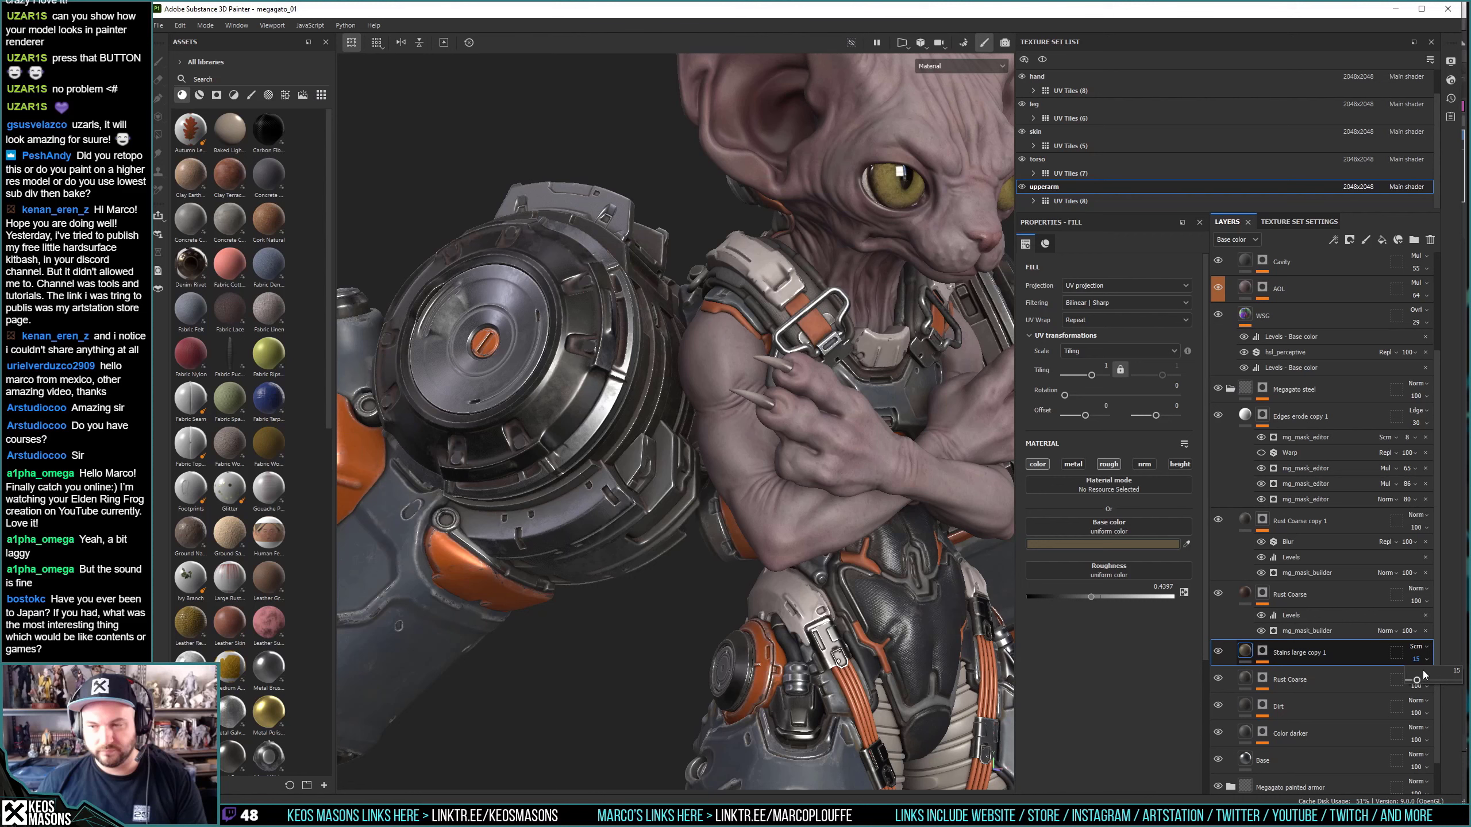
pyautogui.keyDown('alt'); pyautogui.click(1262, 679); pyautogui.keyUp('alt')
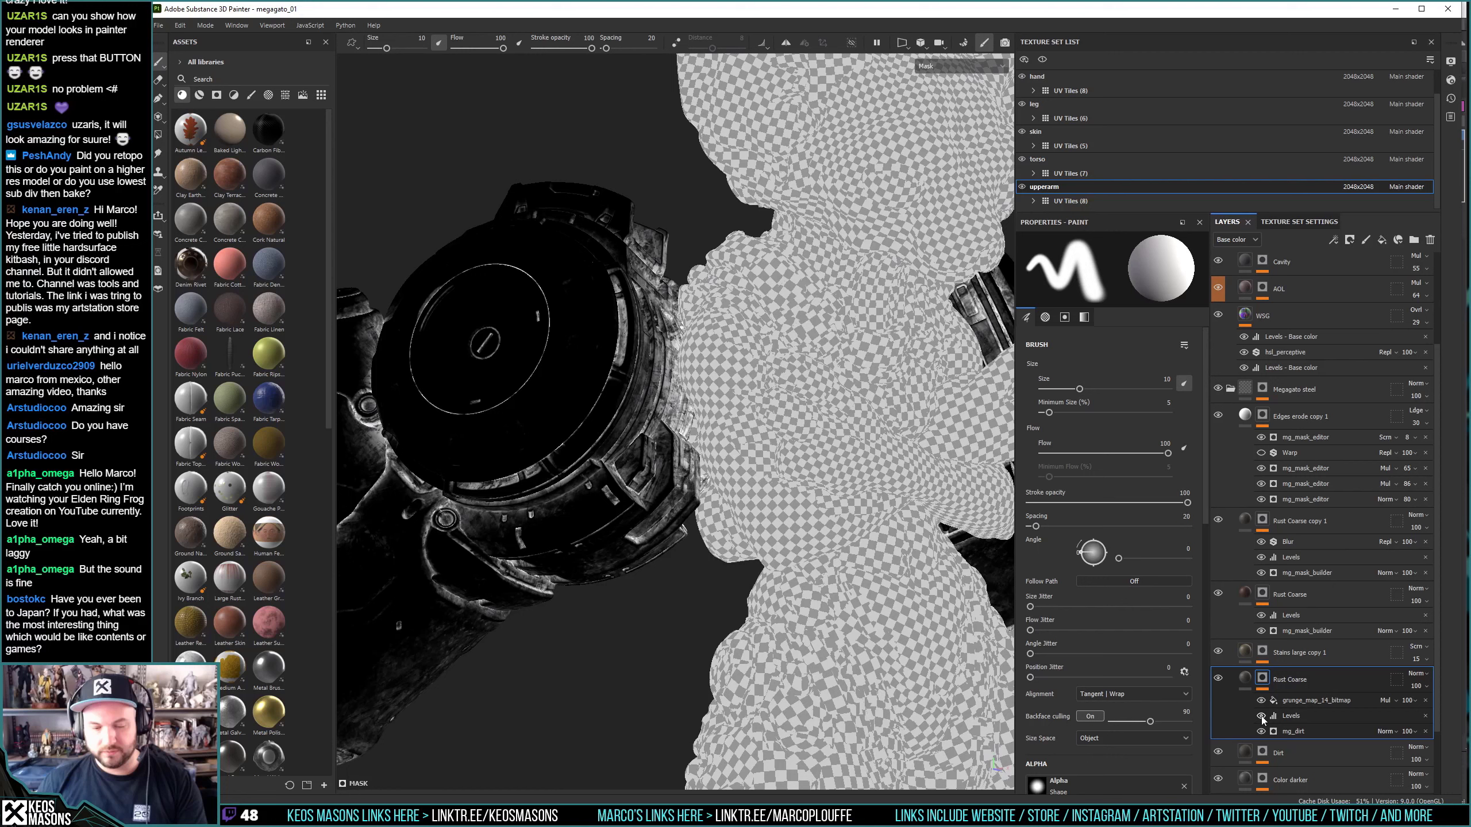
# View the upper Rust Coarse mask, then expand Stains large copy 1 to list its Blur, Levels and grunge effects.
pyautogui.click(1280, 615)
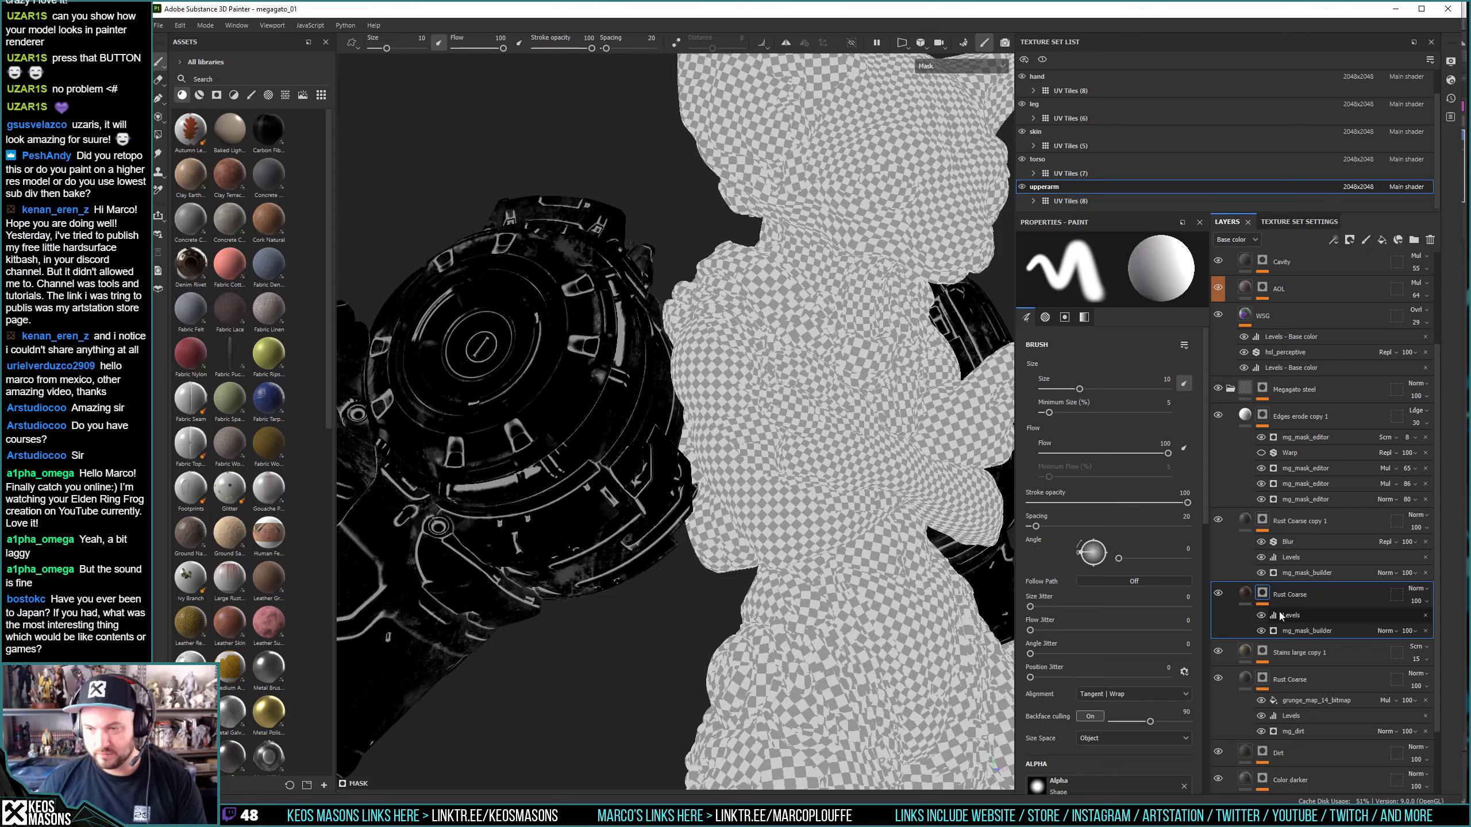
pyautogui.click(1427, 661)
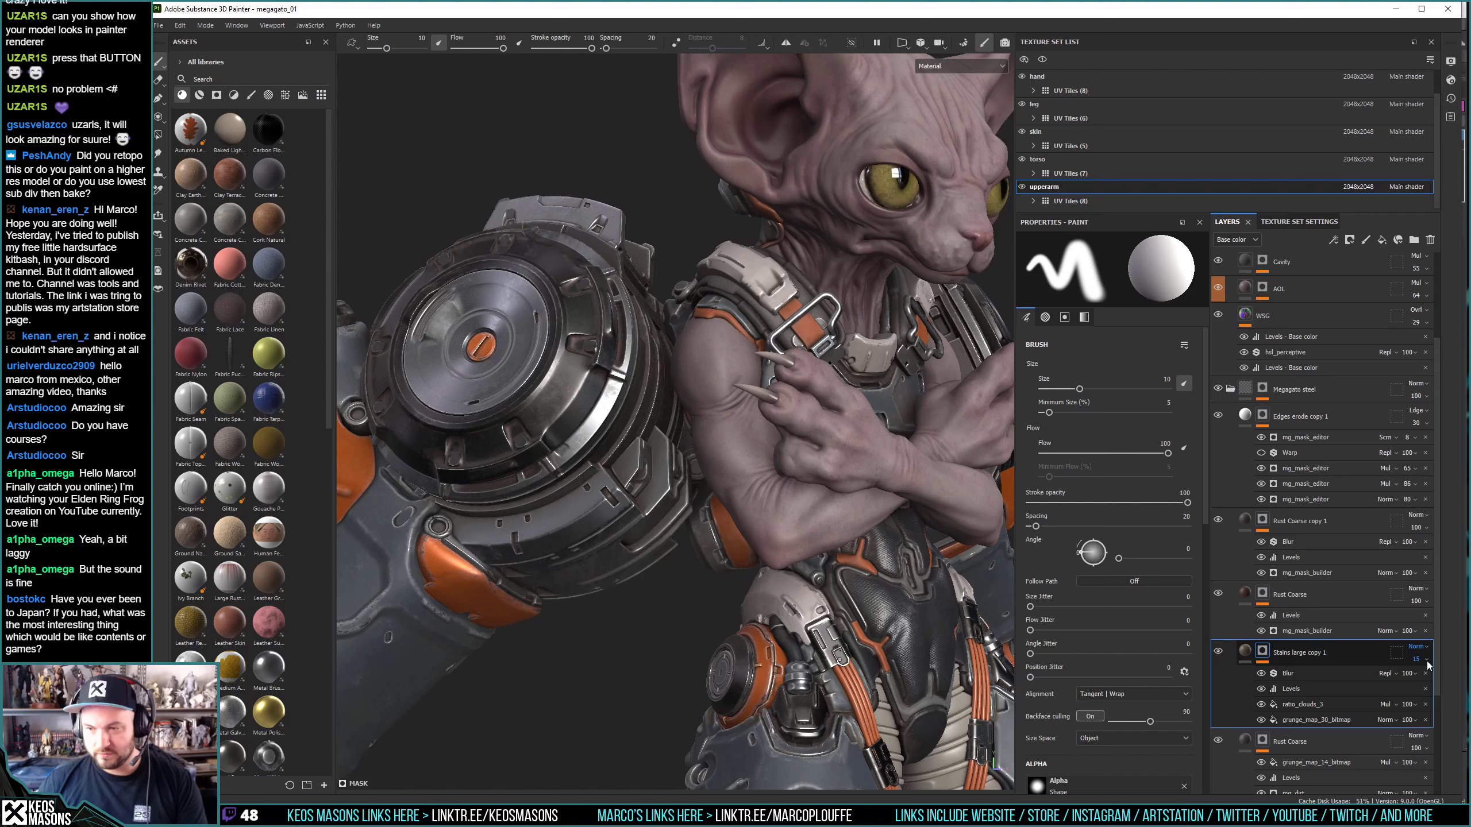
# Set Stains large copy 1 to Multiply 67 and duplicate it as Stains large copy 2.
pyautogui.click(1219, 651)
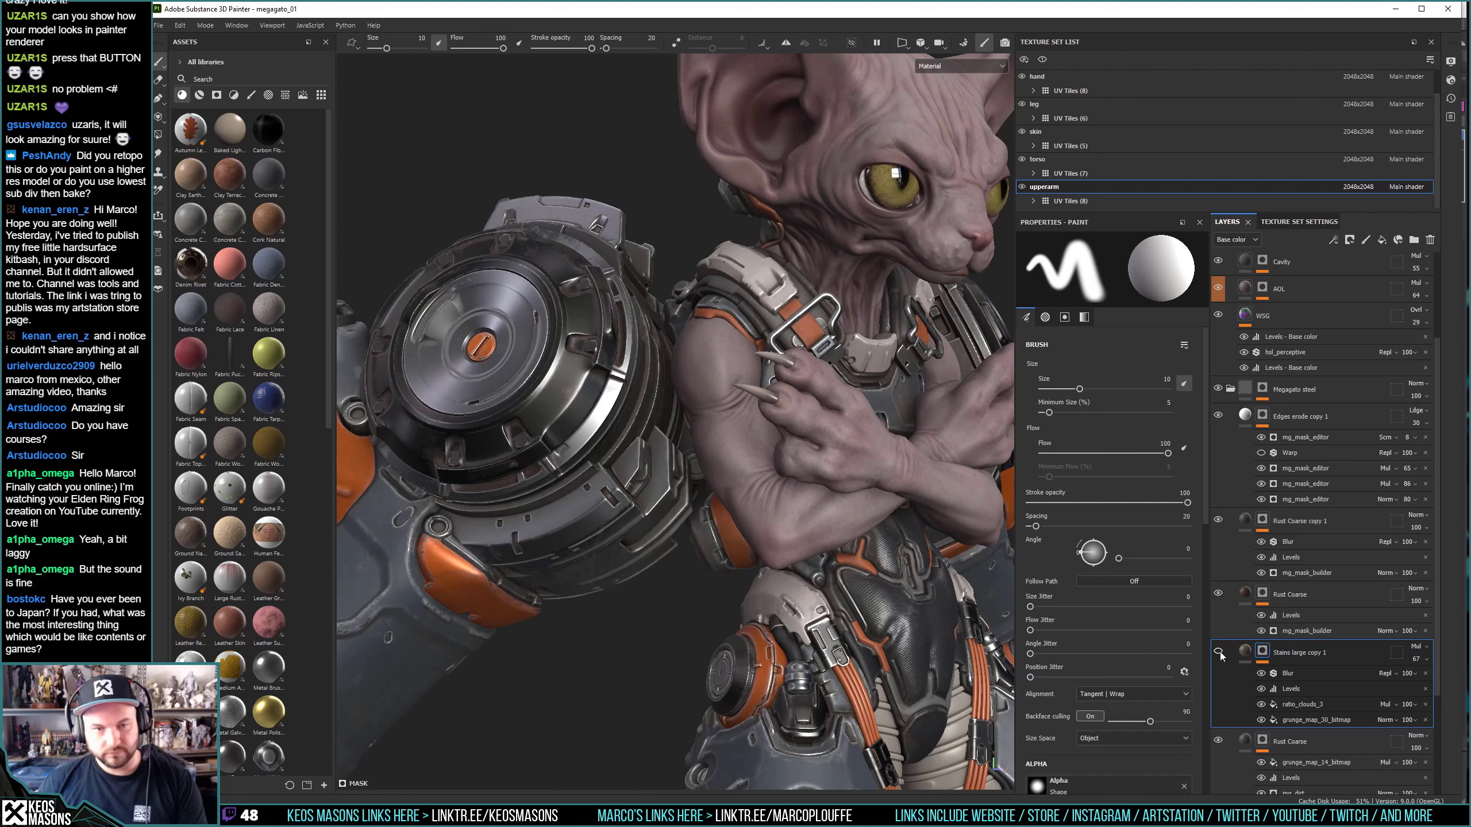
pyautogui.click(1222, 654)
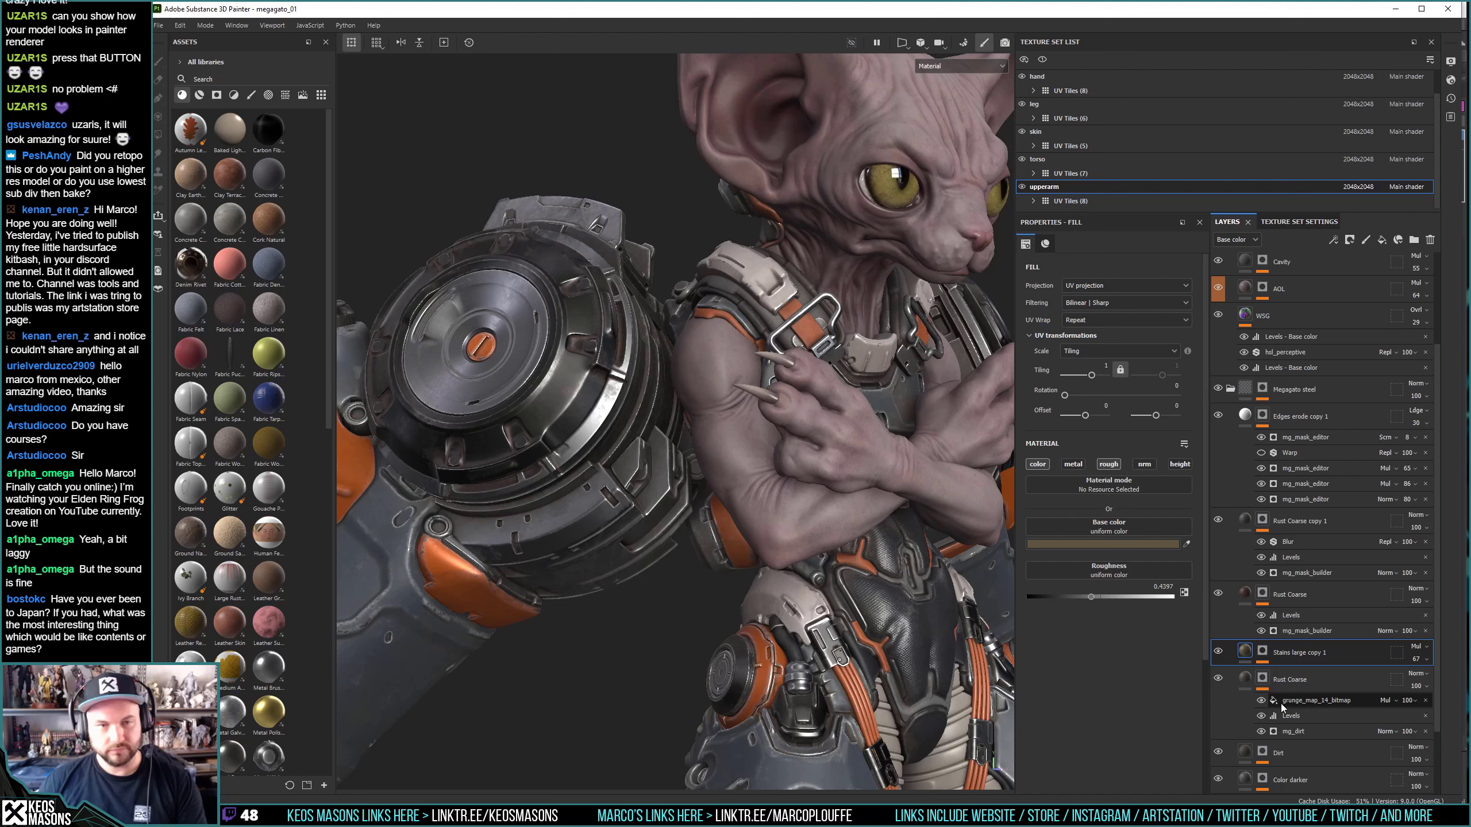
pyautogui.hotkey('ctrl', 'd')
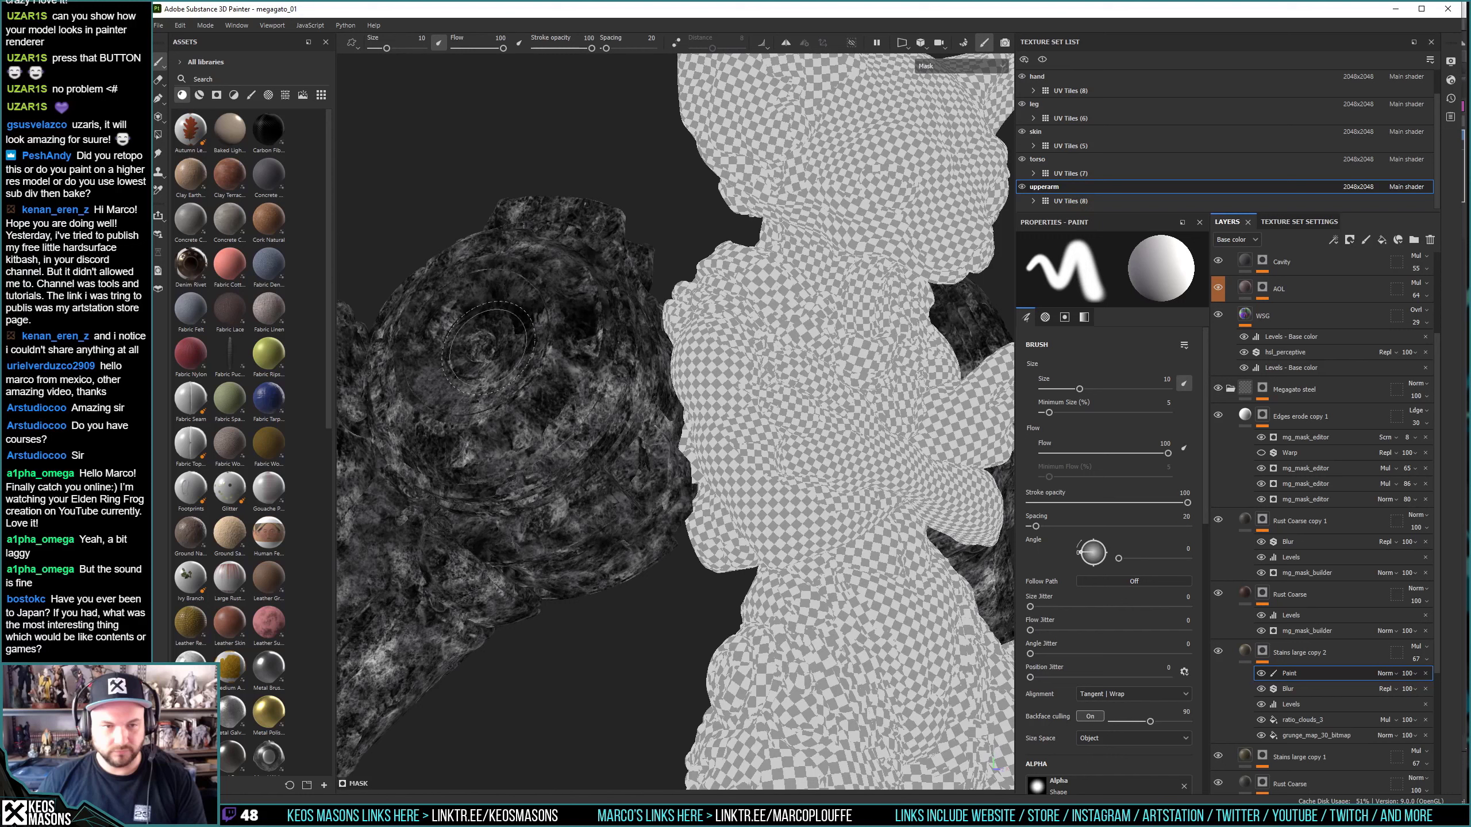
# Change the Paint effect's blend mode and group Stains large copy 2 into Folder 1.
pyautogui.moveTo(1387, 673); pyautogui.dragTo(1291, 691)
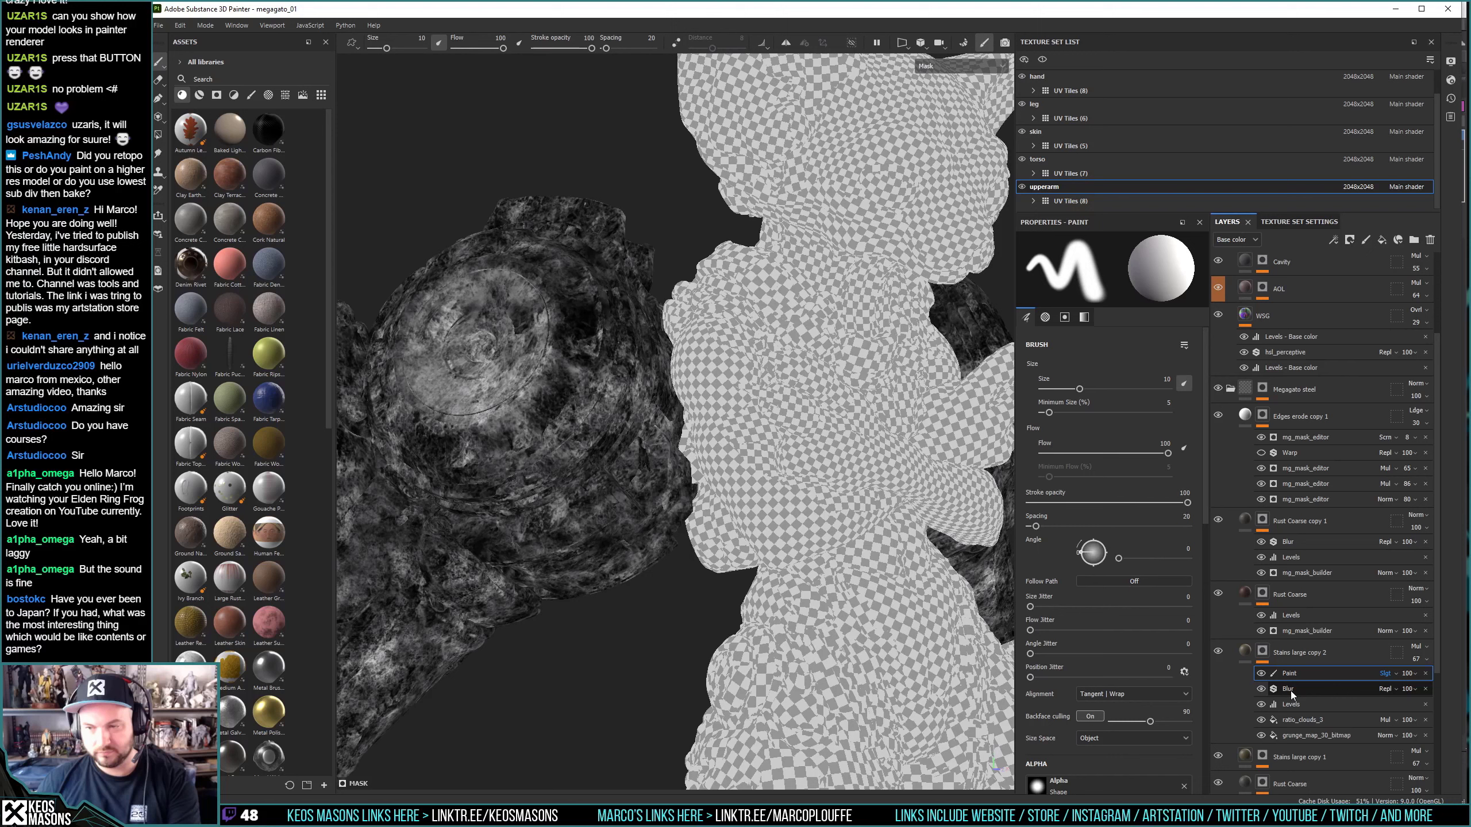
pyautogui.hotkey('ctrl', 'g')
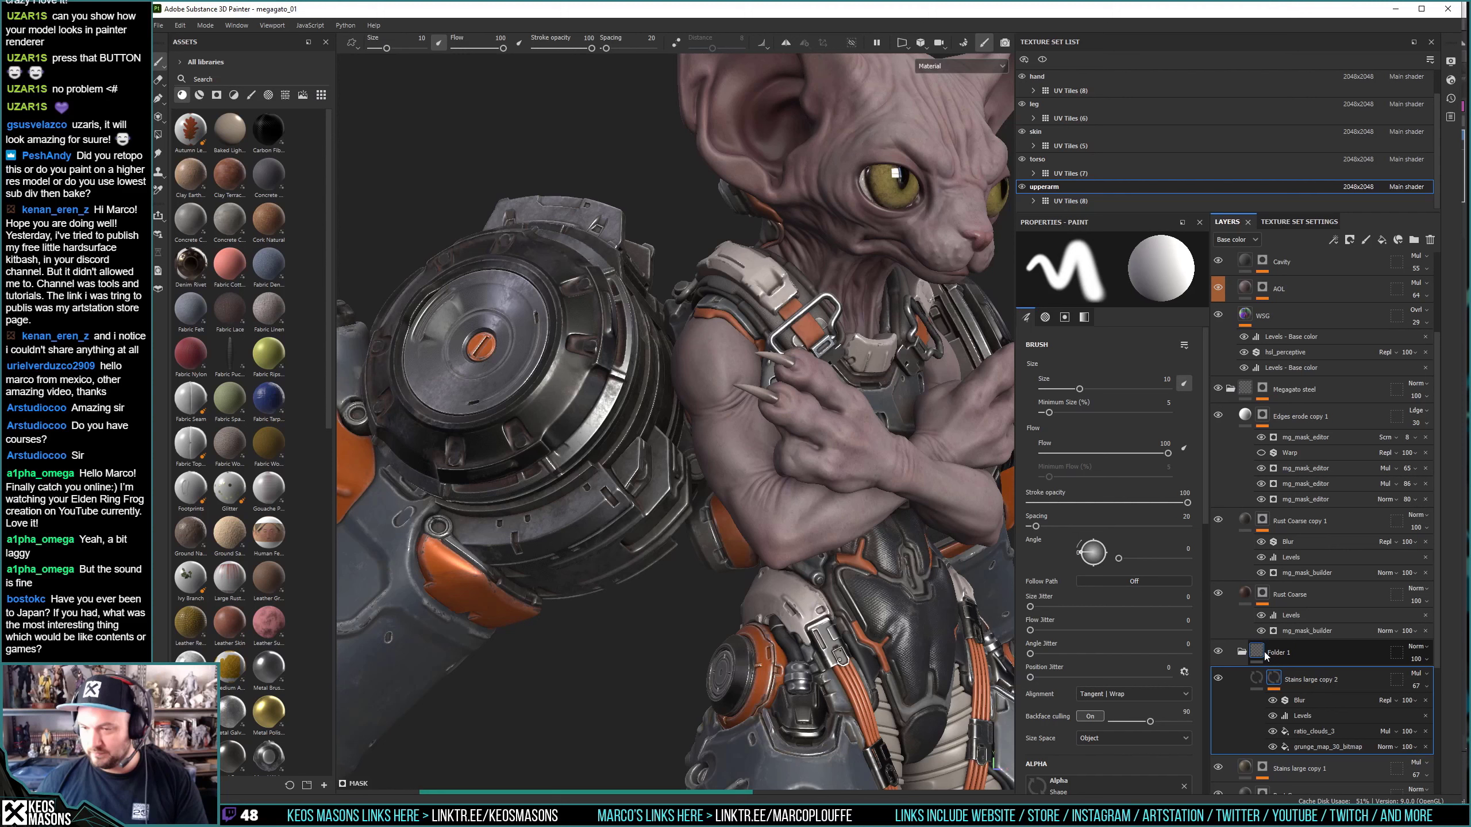
# Paint Folder 1's black mask white on the round arm housing and pick a 4C4230 base colour.
pyautogui.keyDown('alt'); pyautogui.click(1265, 653); pyautogui.keyUp('alt')
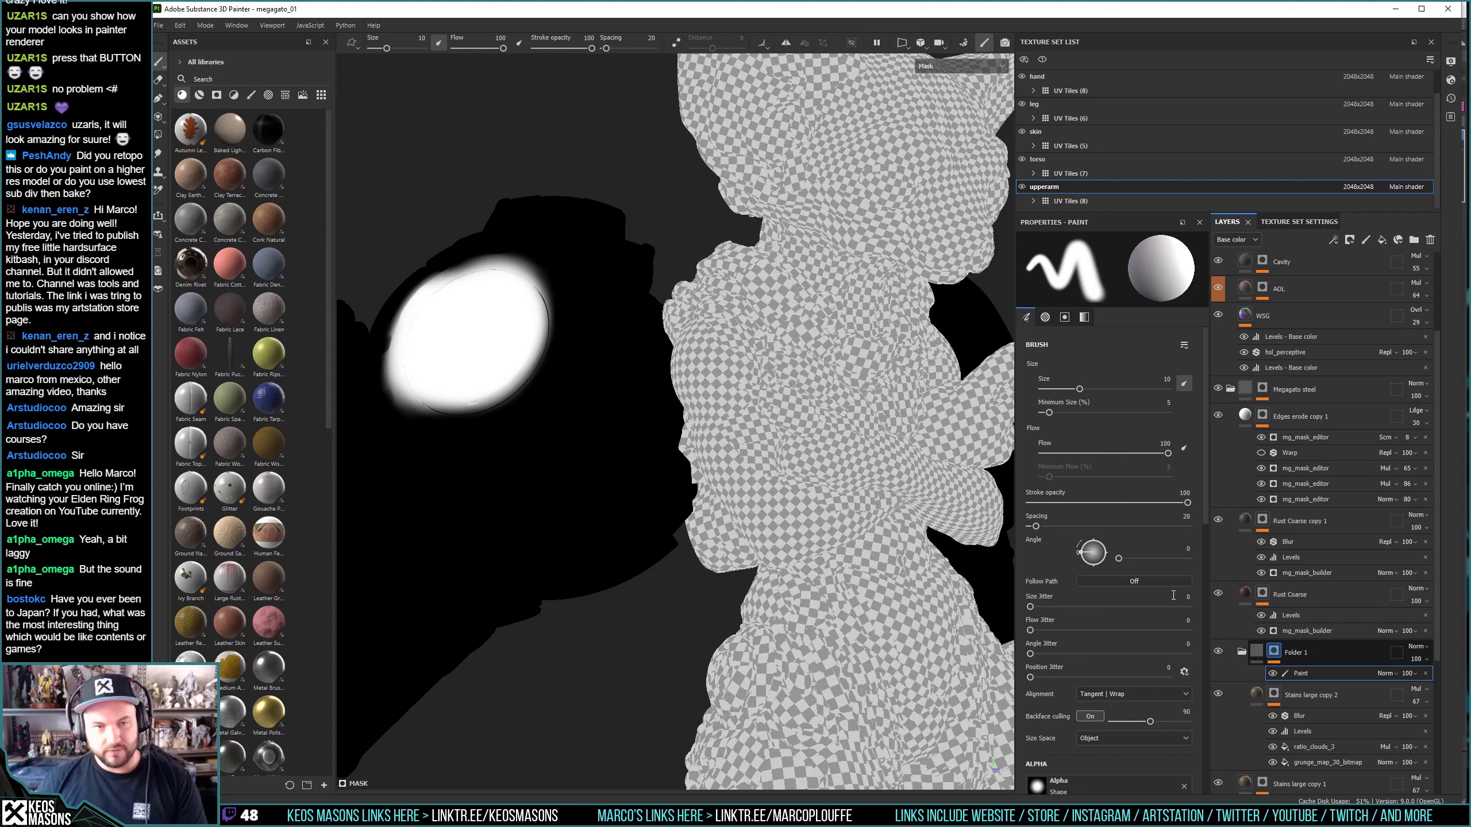
pyautogui.press('m')
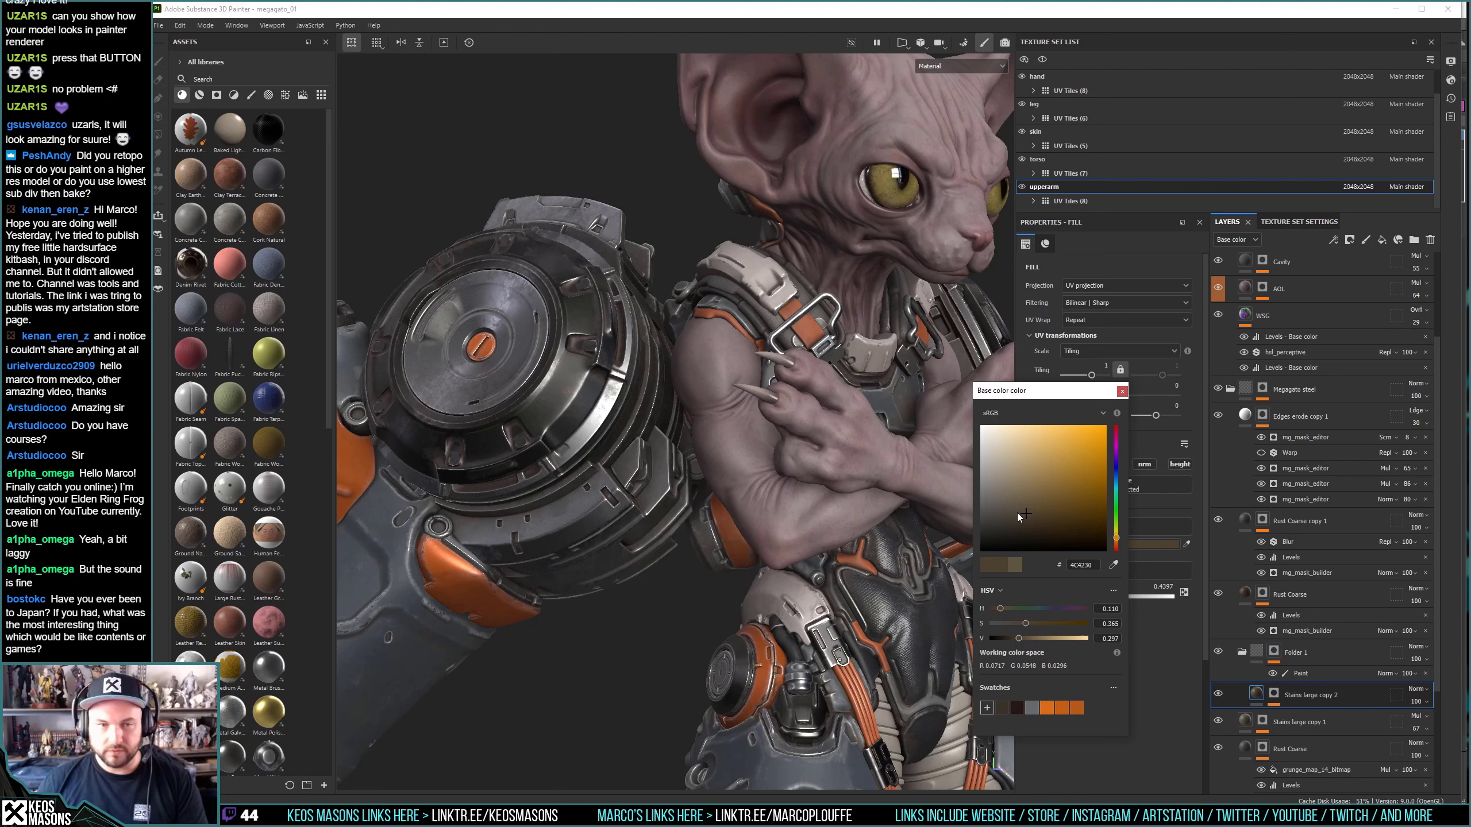
# Confirm the stain colour, check the Roughness channel, then return to material view.
pyautogui.click(960, 65)
pyautogui.click(954, 136)
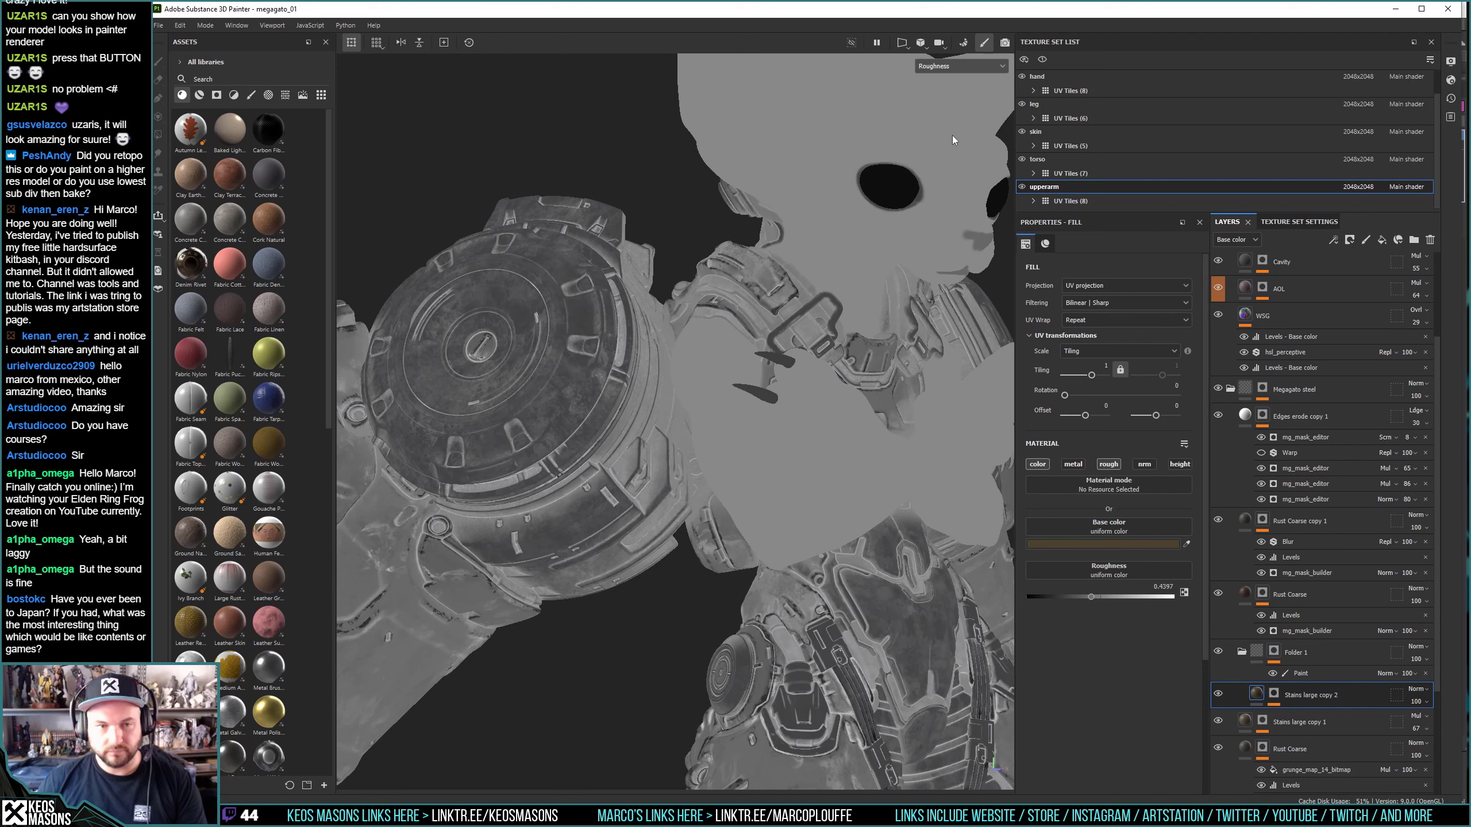
pyautogui.press('m')
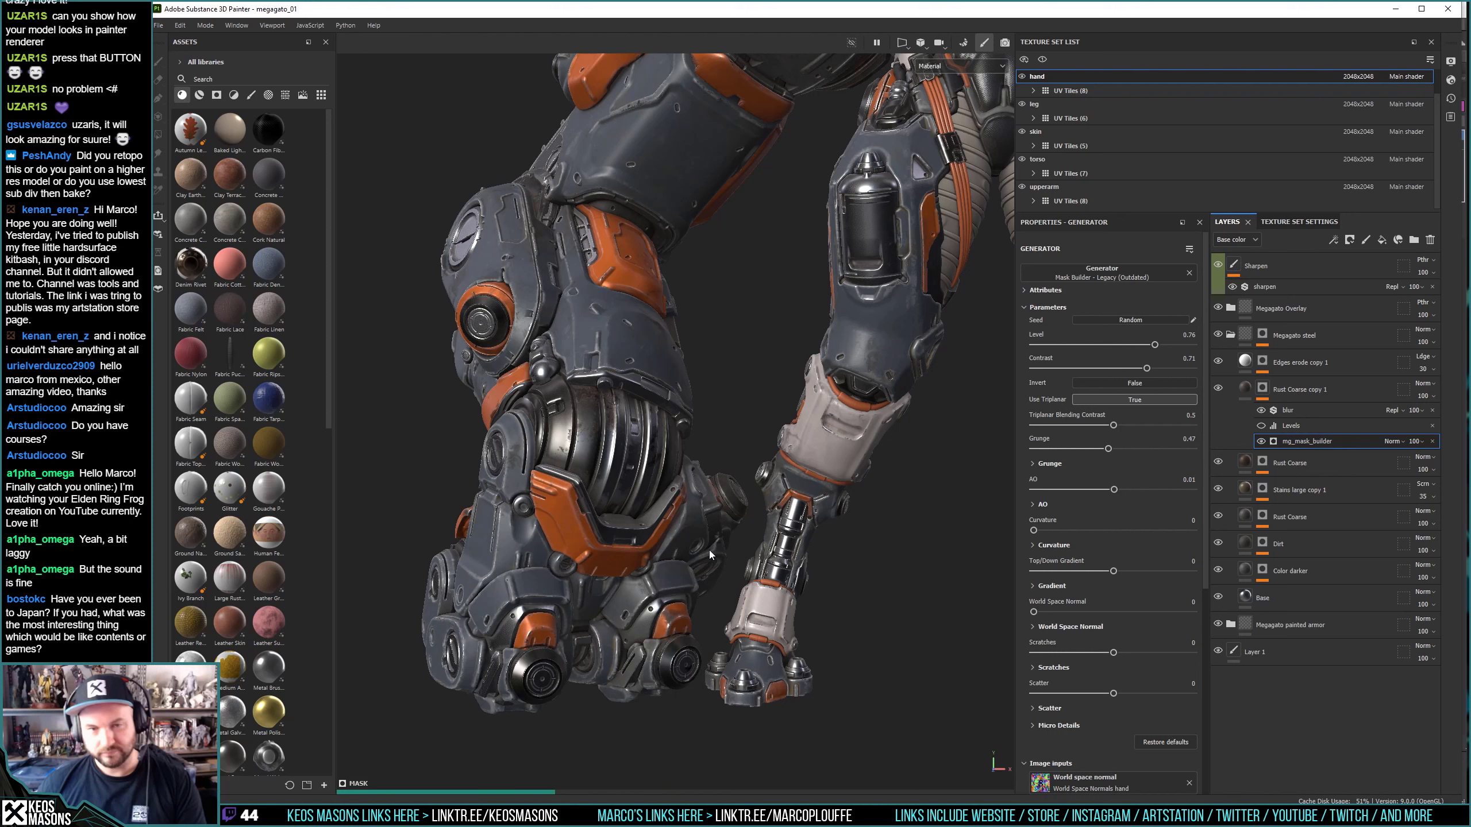
# Isolate the hand's Rust Coarse mask inside the Megagato steel folder.
pyautogui.keyDown('alt'); pyautogui.click(1262, 463); pyautogui.keyUp('alt')
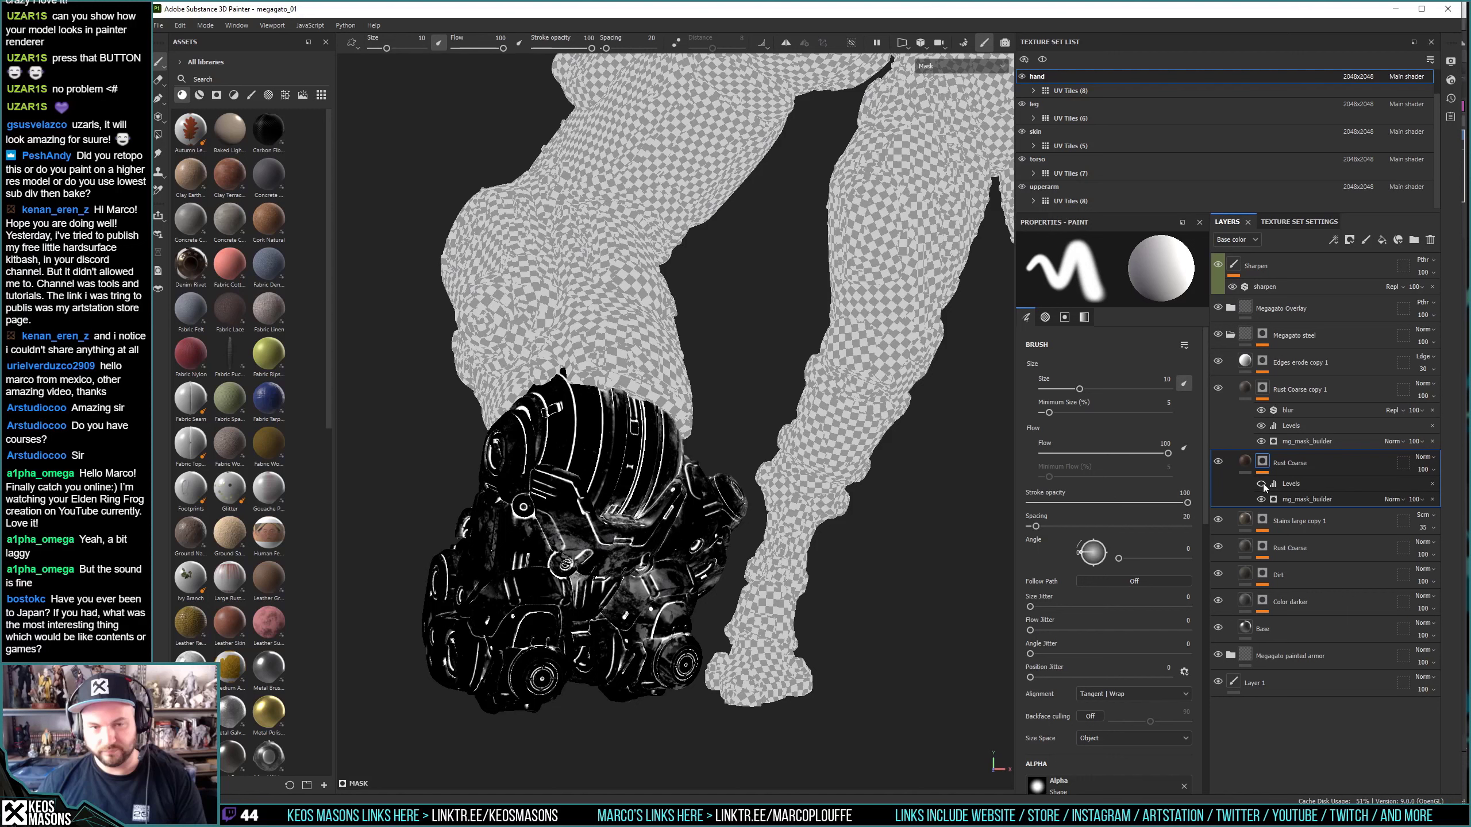
# Inspect the Levels adjustment in the hand's Rust Coarse mask.
pyautogui.click(1263, 484)
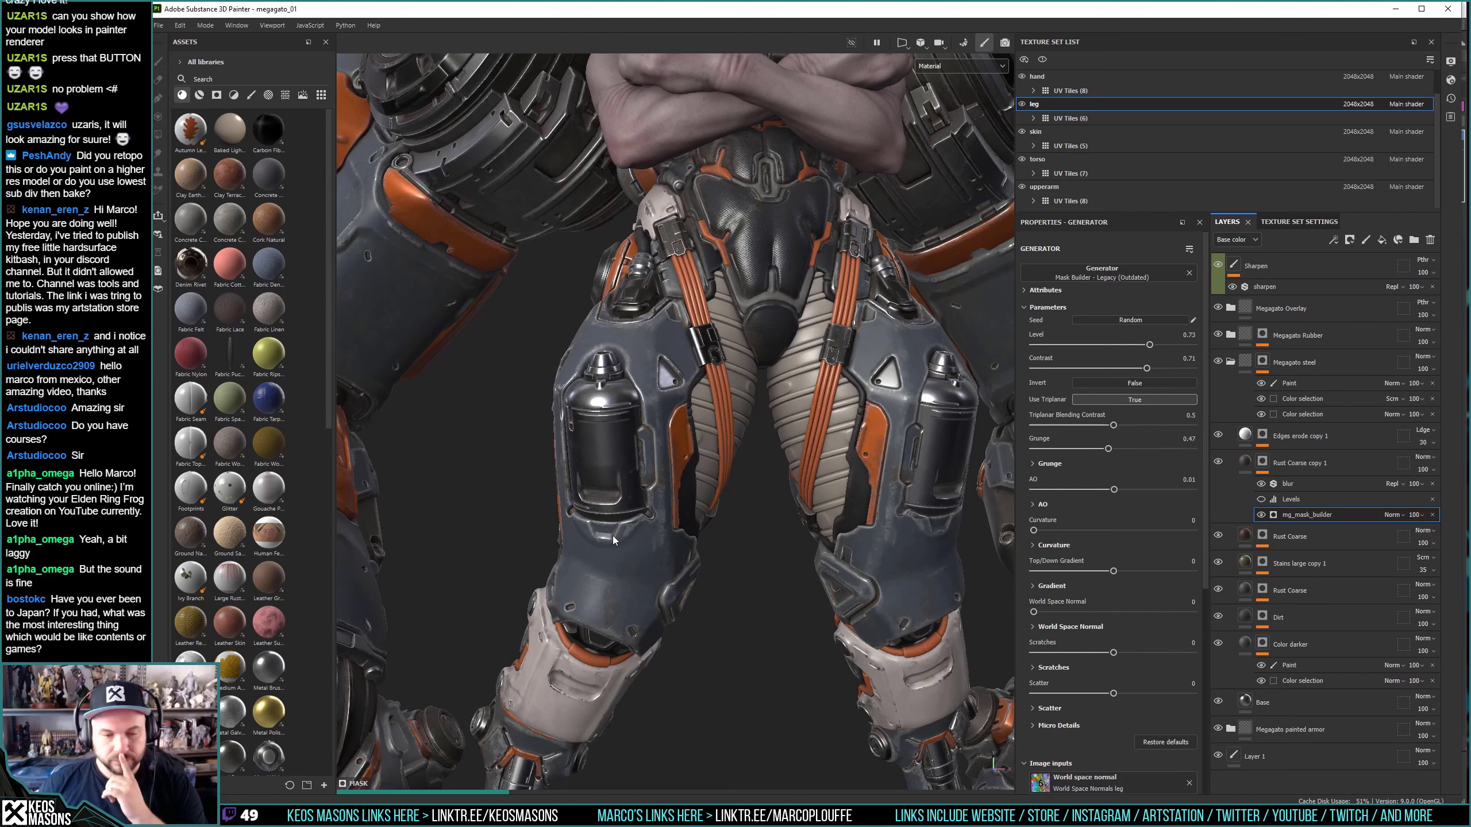
# Paste the copied Levels and mg_mask_builder mask effects into the Rust Coarse layer's mask.
pyautogui.keyDown('alt'); pyautogui.moveTo(612, 536); pyautogui.dragTo(728, 570); pyautogui.keyUp('alt')
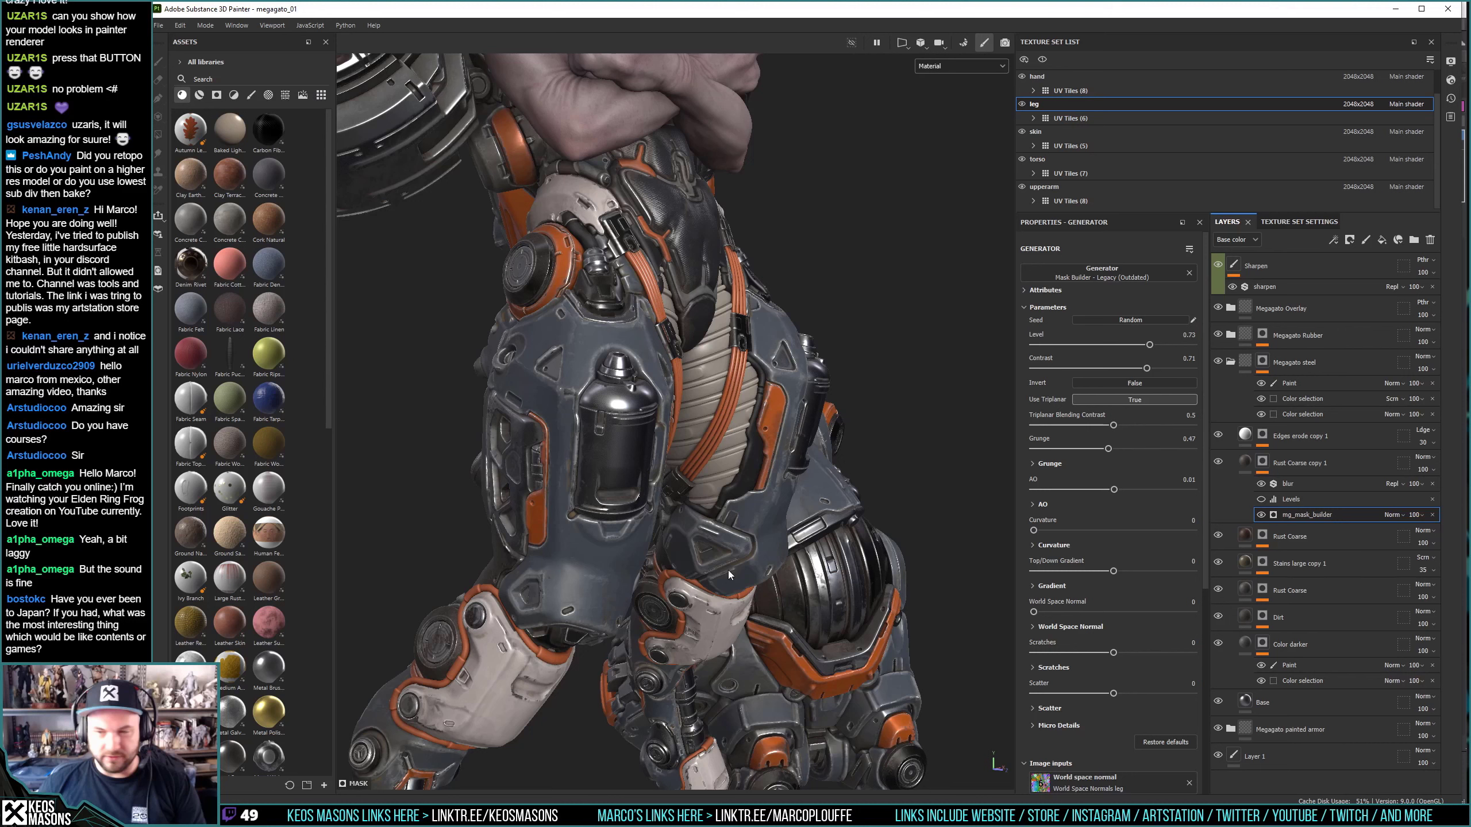
pyautogui.hotkey('ctrl', 'v')
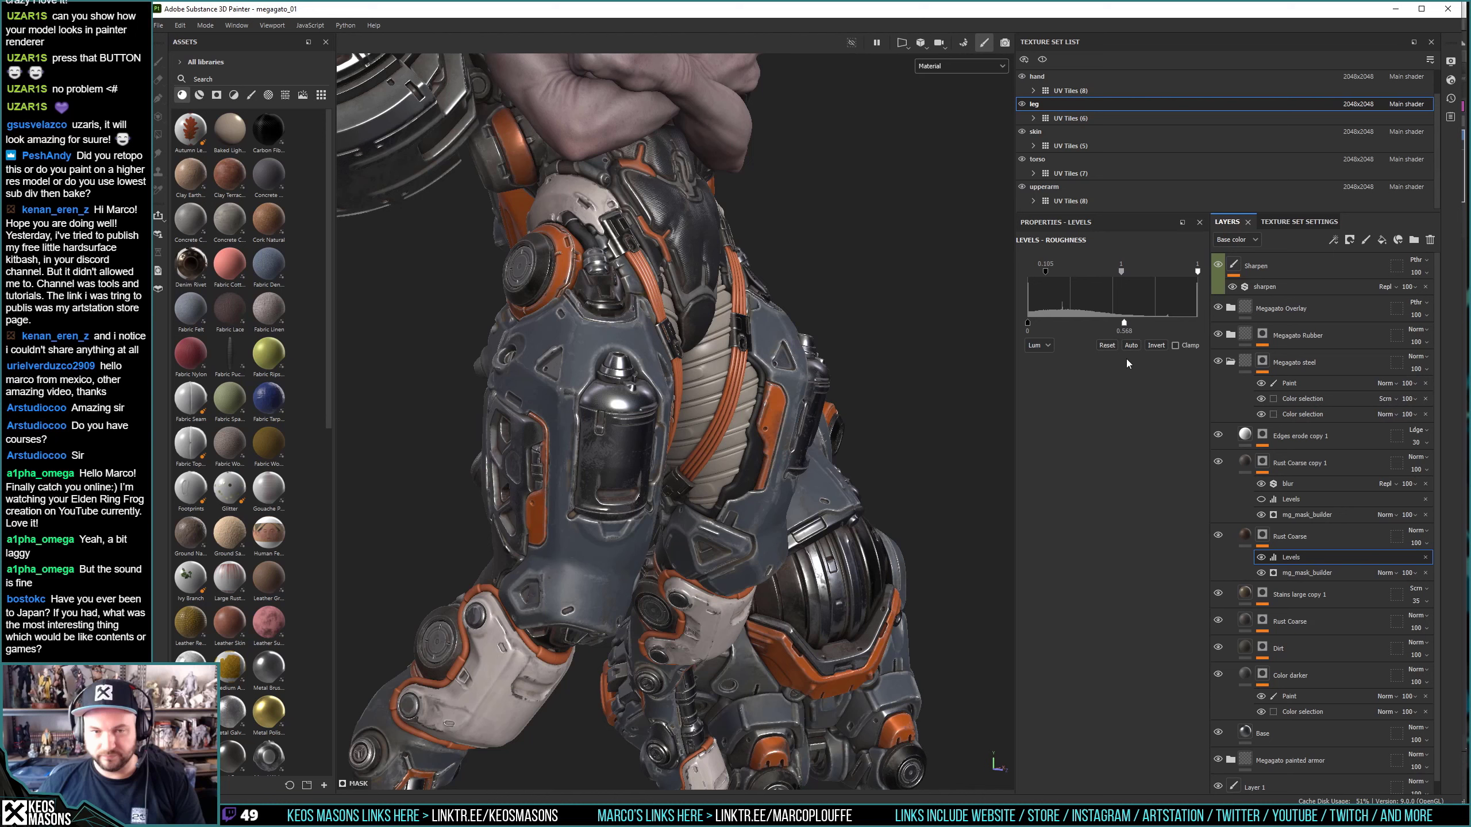
# Select the Stains large copy 1 layer to work on it.
pyautogui.click(1291, 594)
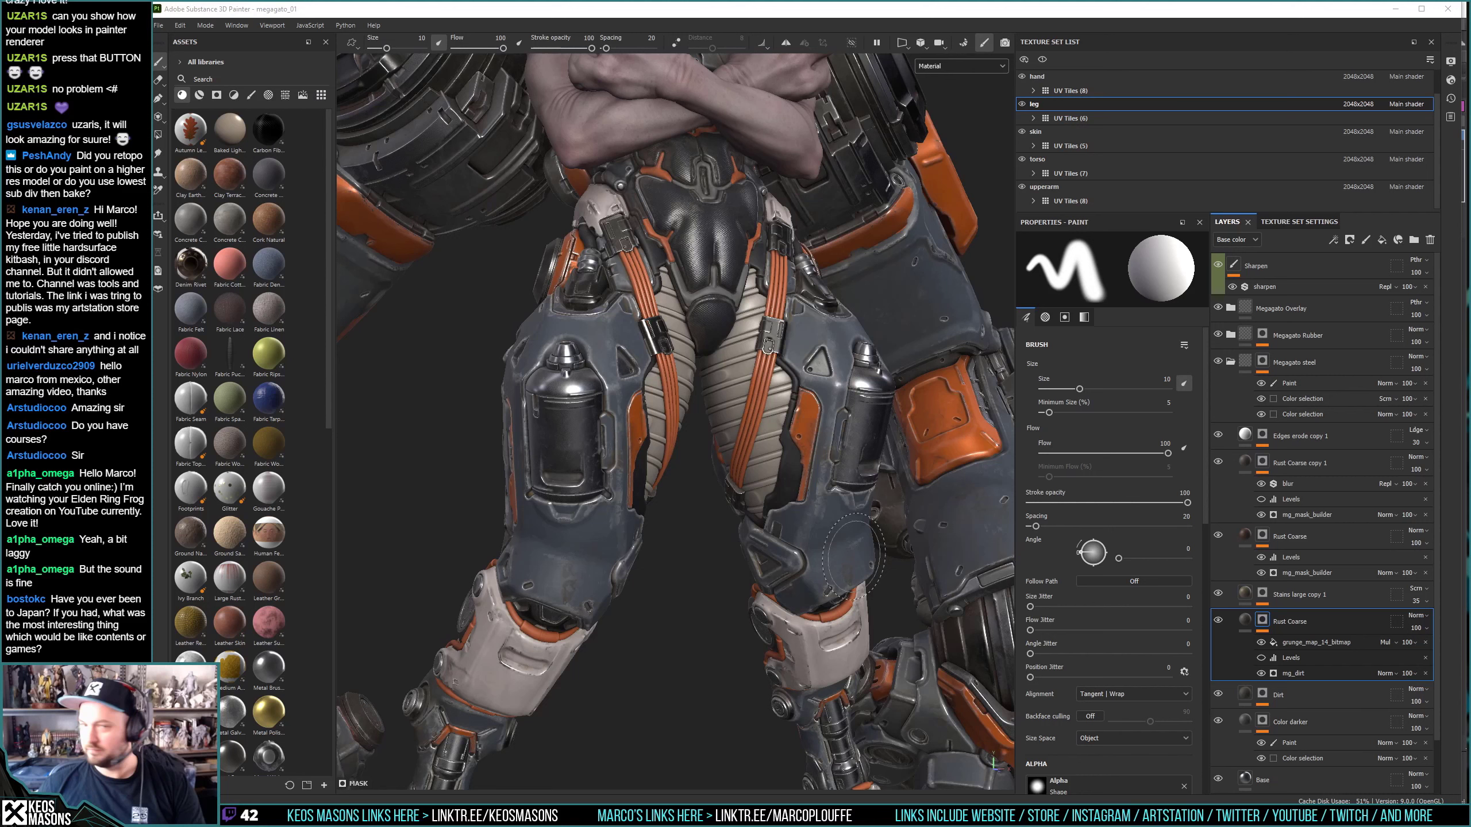
# Preview the Rust Coarse mask on its own, then open its Levels roughness settings.
pyautogui.keyDown('alt'); pyautogui.click(1262, 616); pyautogui.keyUp('alt')
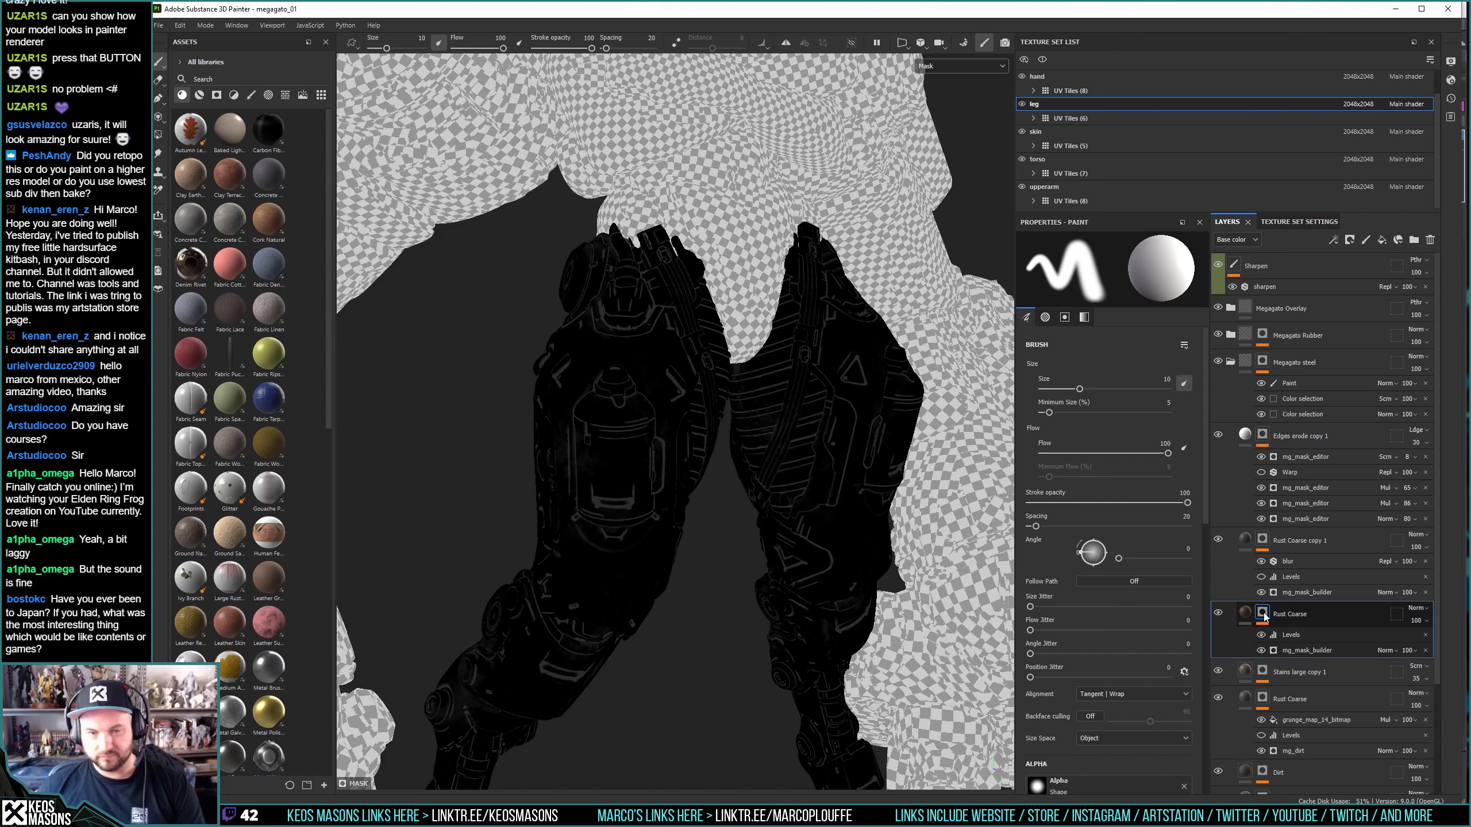
pyautogui.click(1291, 634)
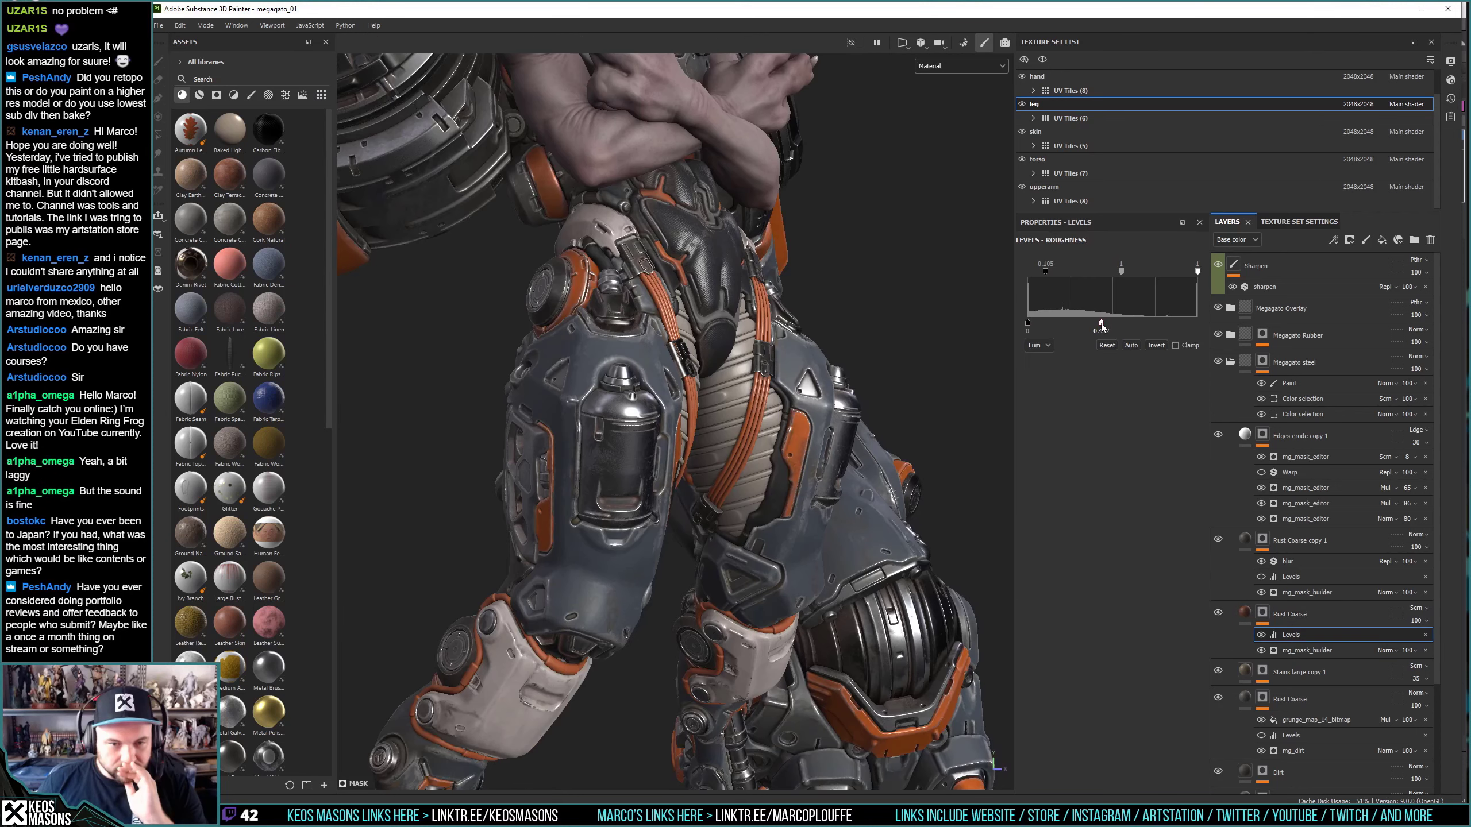
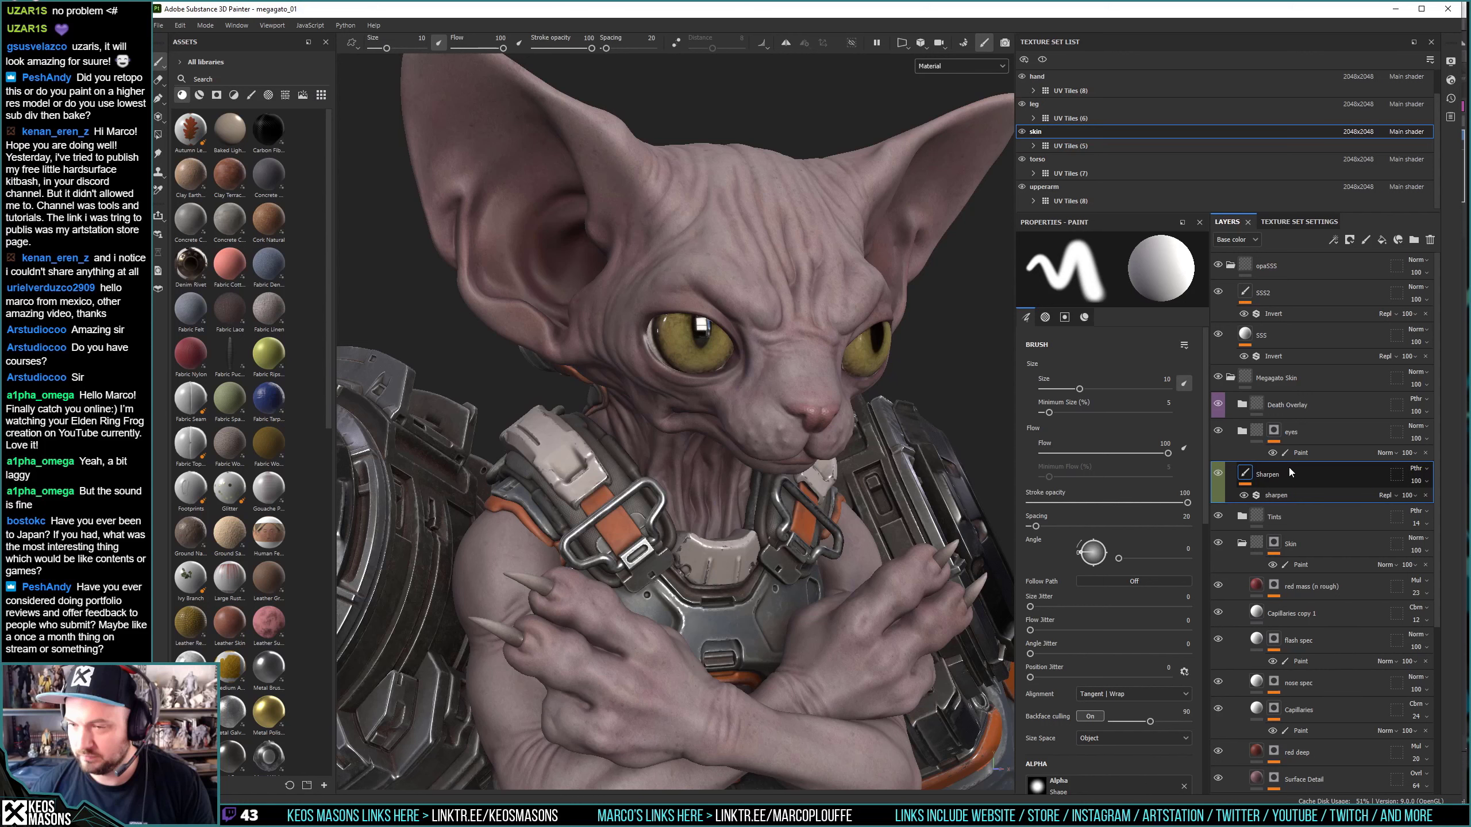
# Bring up the Skin folder's context menu in the Layers panel.
pyautogui.rightClick(1289, 467)
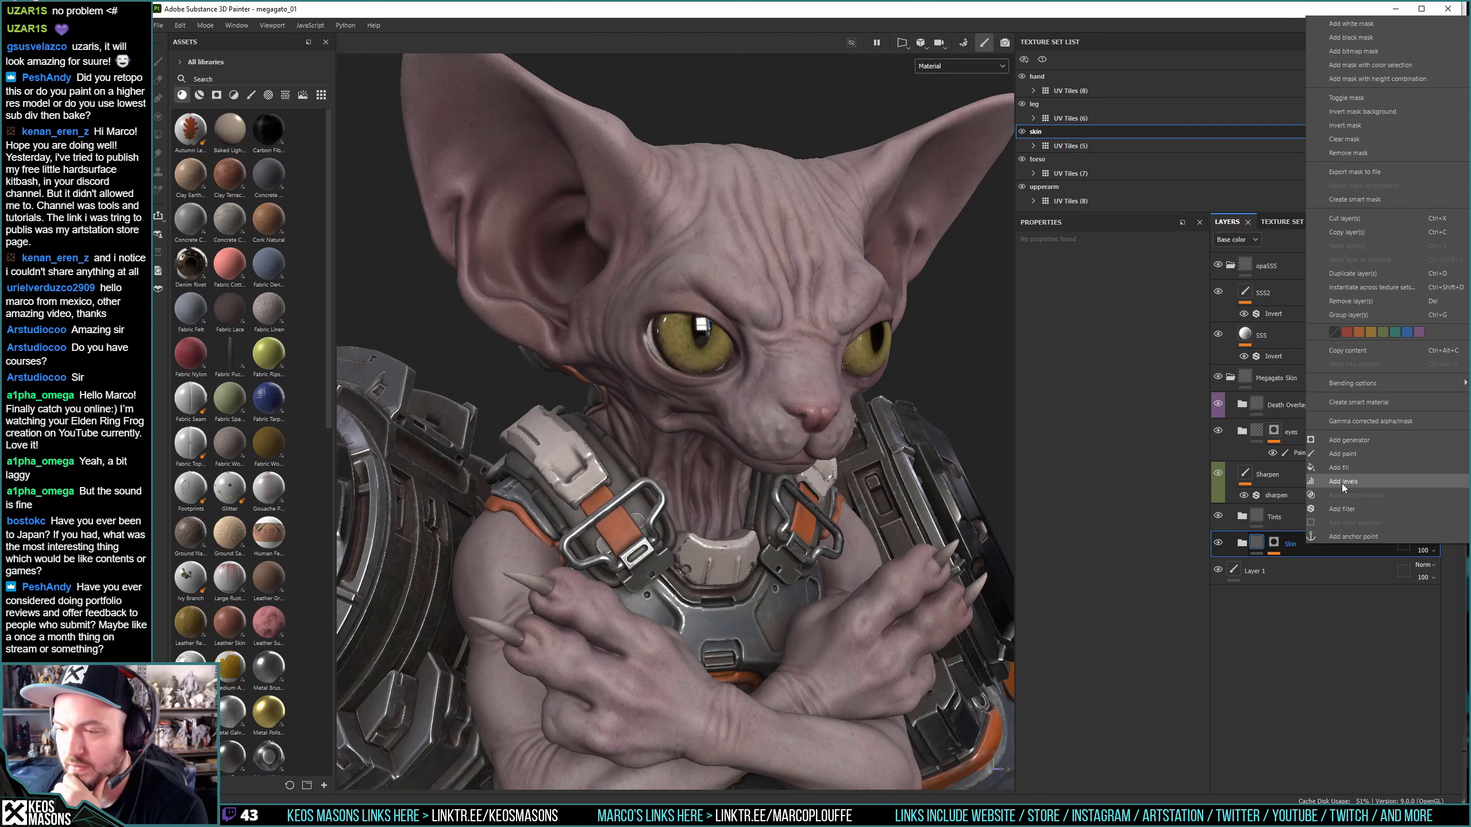
# Add a 'Levels - Base color' effect inside the Skin folder.
pyautogui.click(1342, 483)
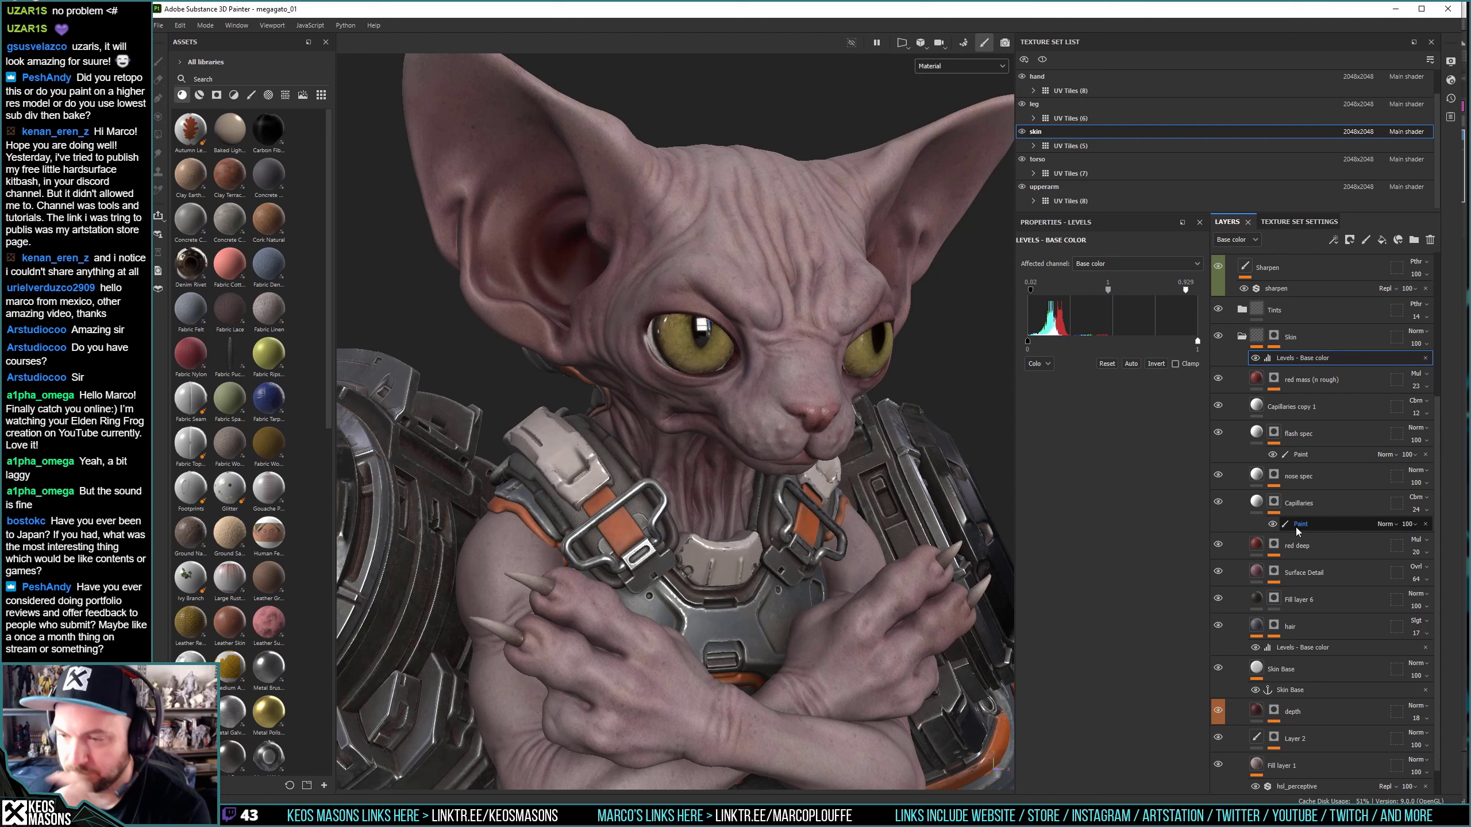
# Select Fill layer 6 and adjust its base colour.
pyautogui.click(1297, 599)
pyautogui.click(1155, 544)
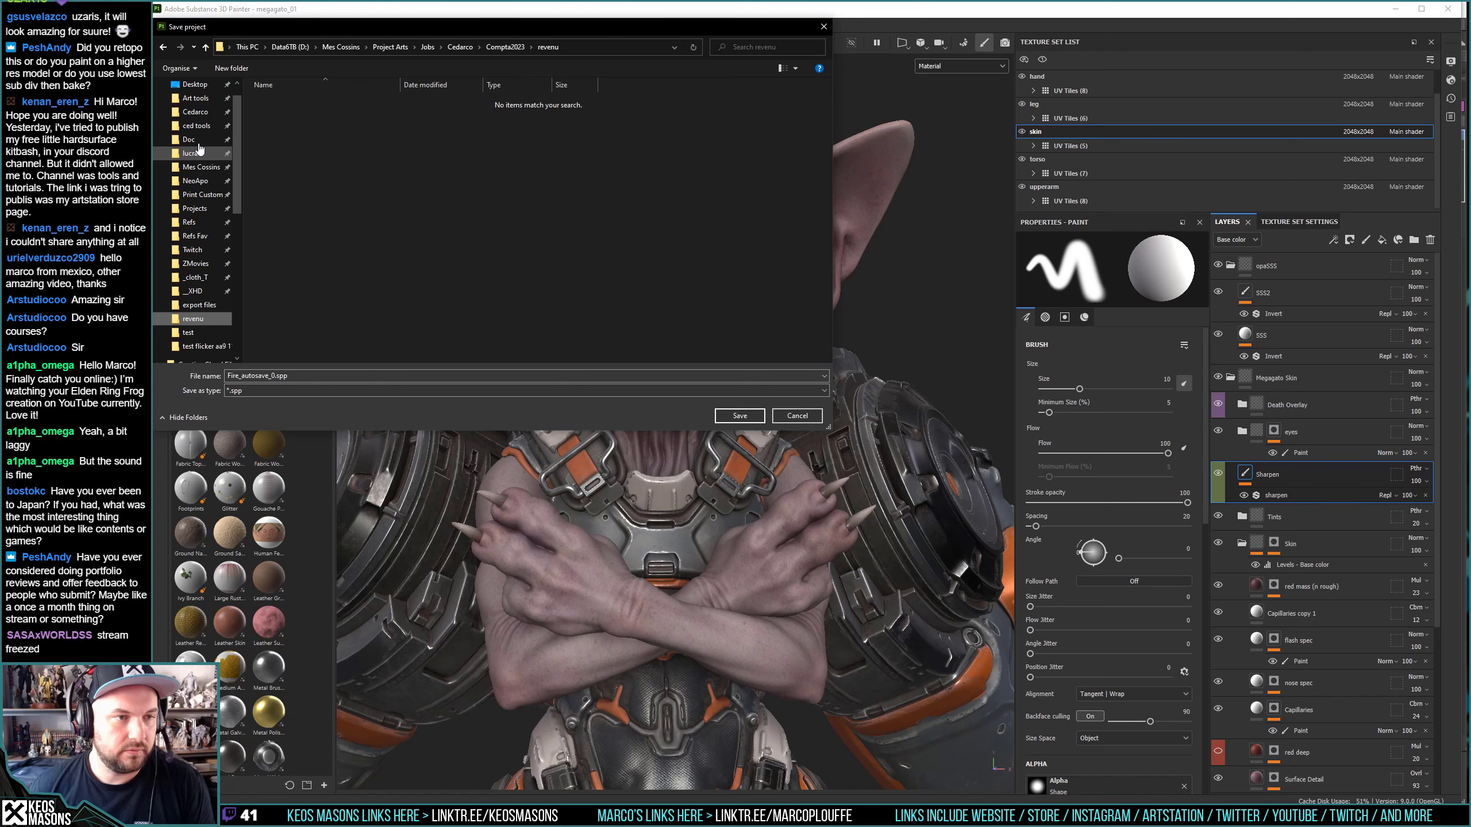
# Confirm saving the megagato_01 project with the skin adjustments.
pyautogui.press('Return')
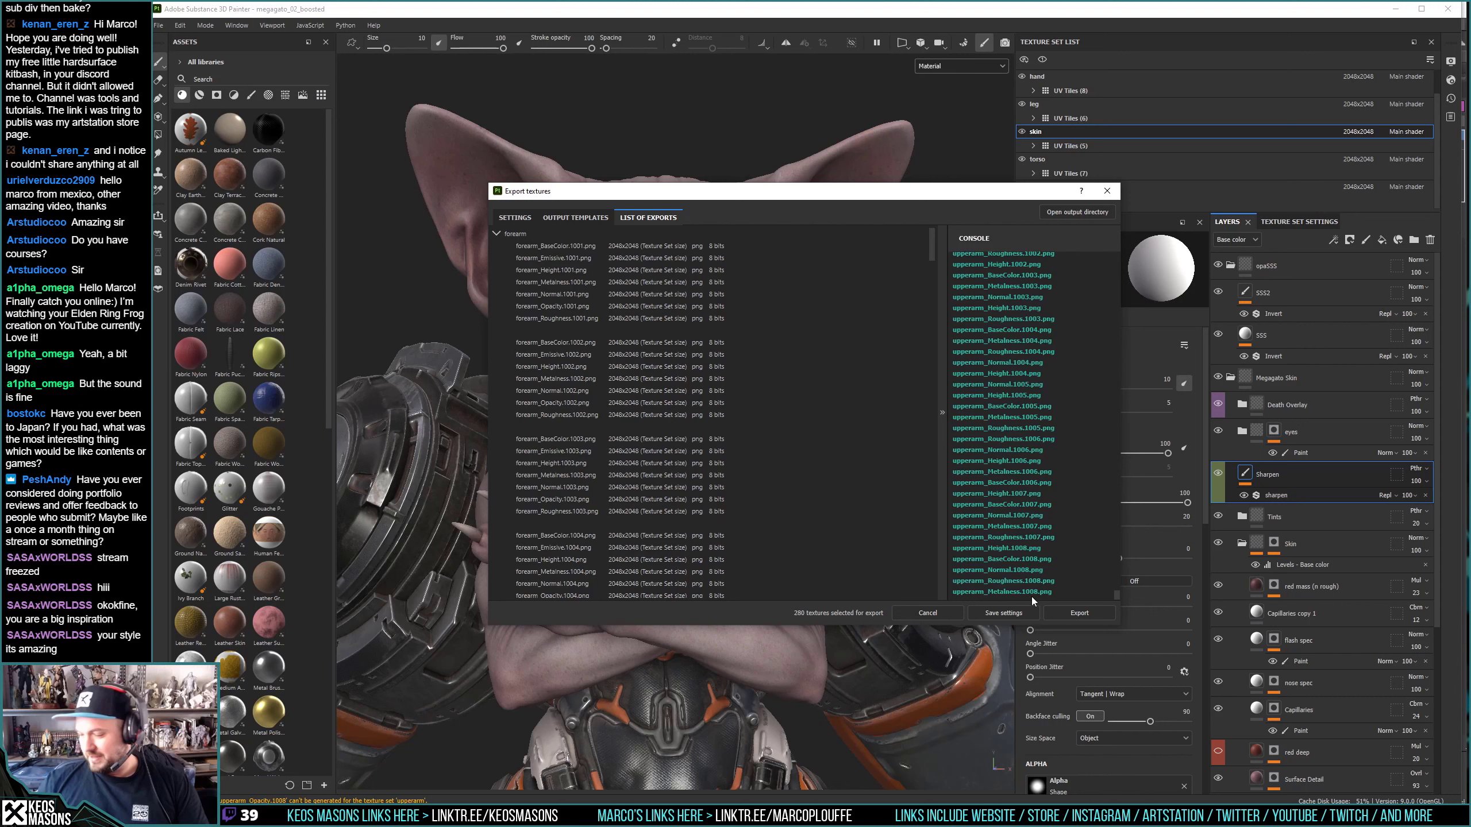
# Switch to 3ds Max to view the finished Camera003 Arnold render.
pyautogui.hotkey('alt', 'Tab')
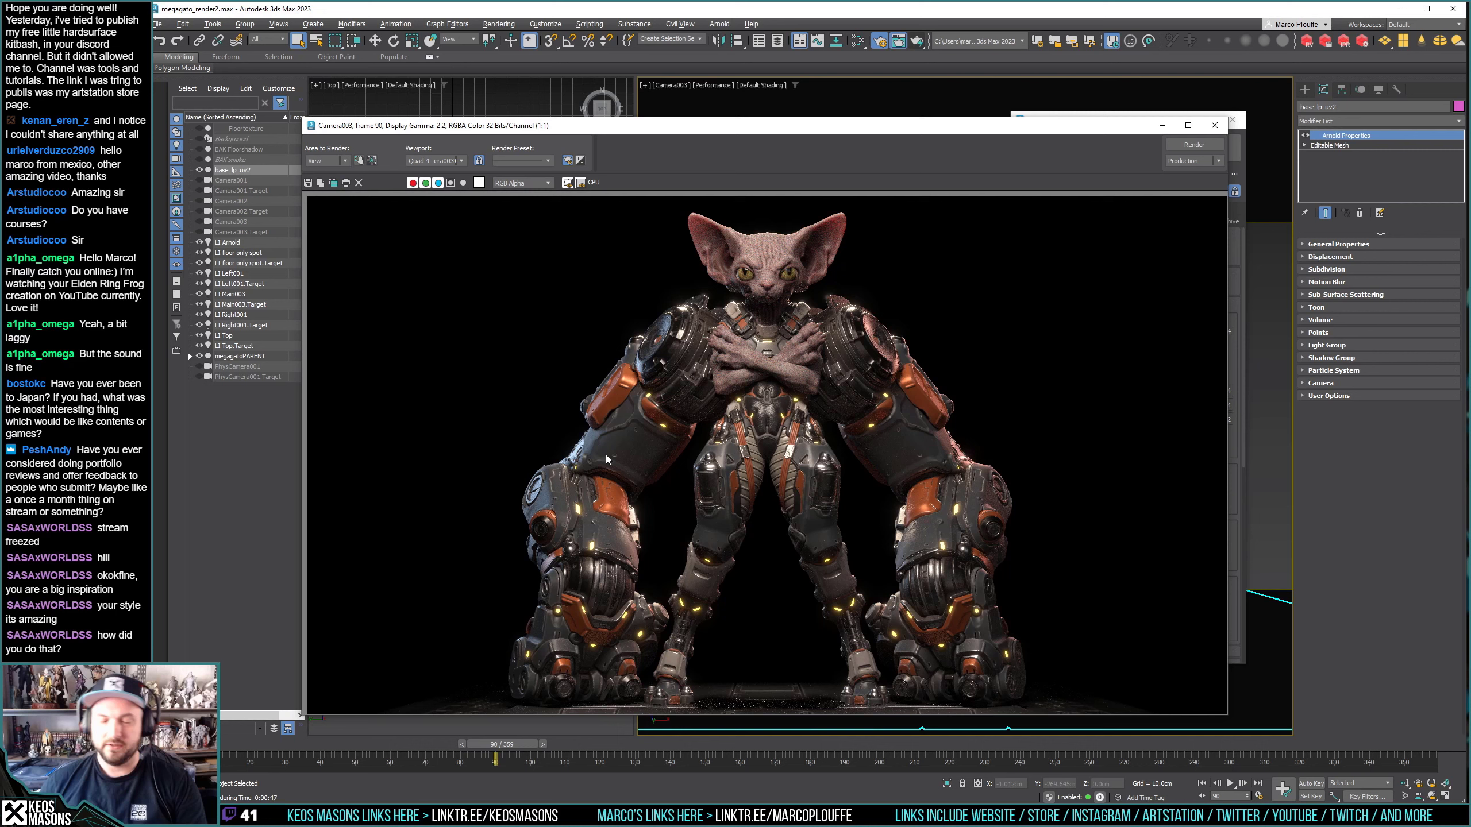
# Switch to ImageGlass showing the earlier render test/h2.jpg.
pyautogui.hotkey('alt', 'Tab')
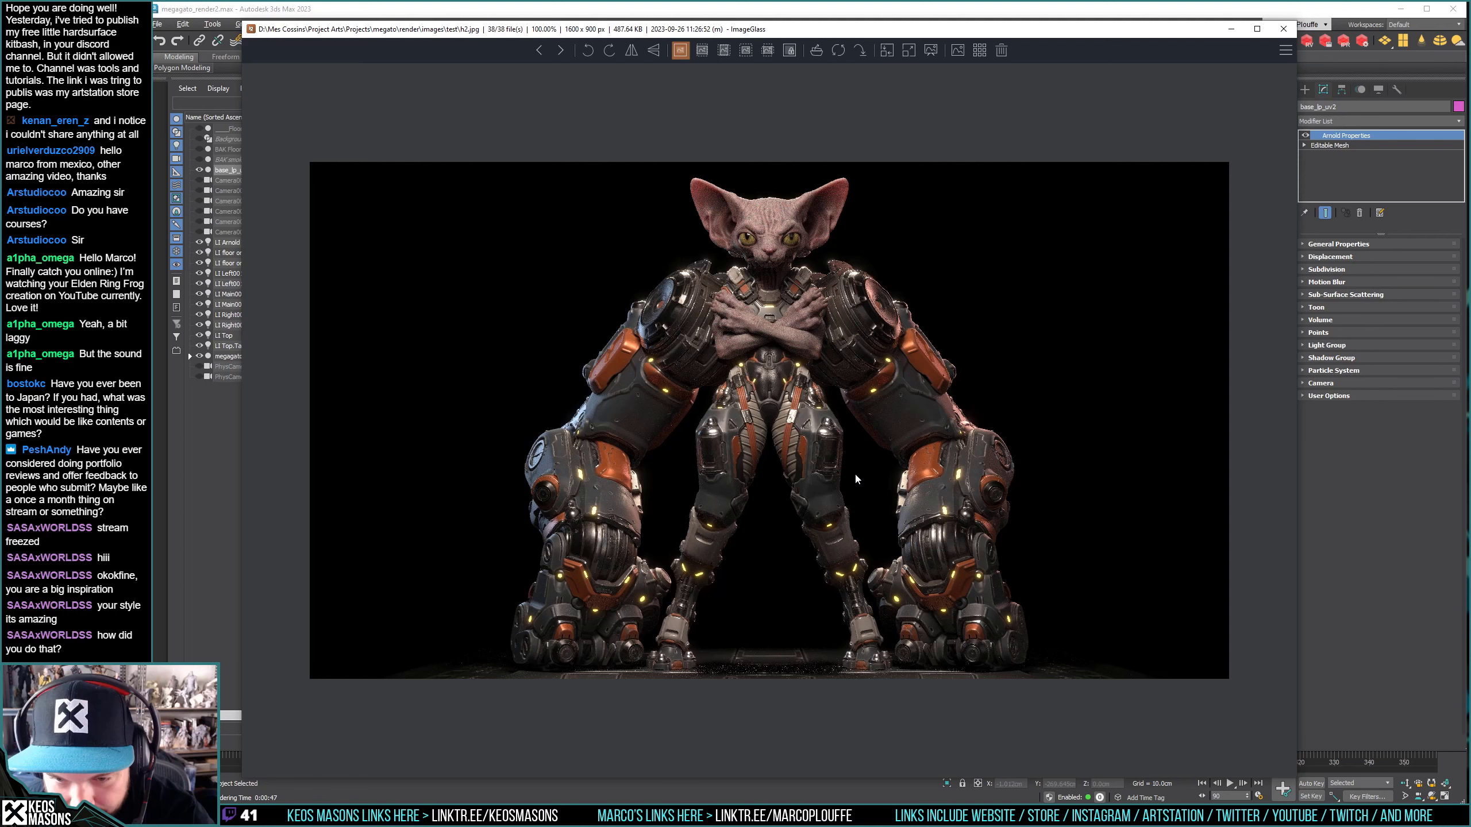
# Return to the megagato_02_boosted project in Substance 3D Painter.
pyautogui.hotkey('alt', 'Tab')
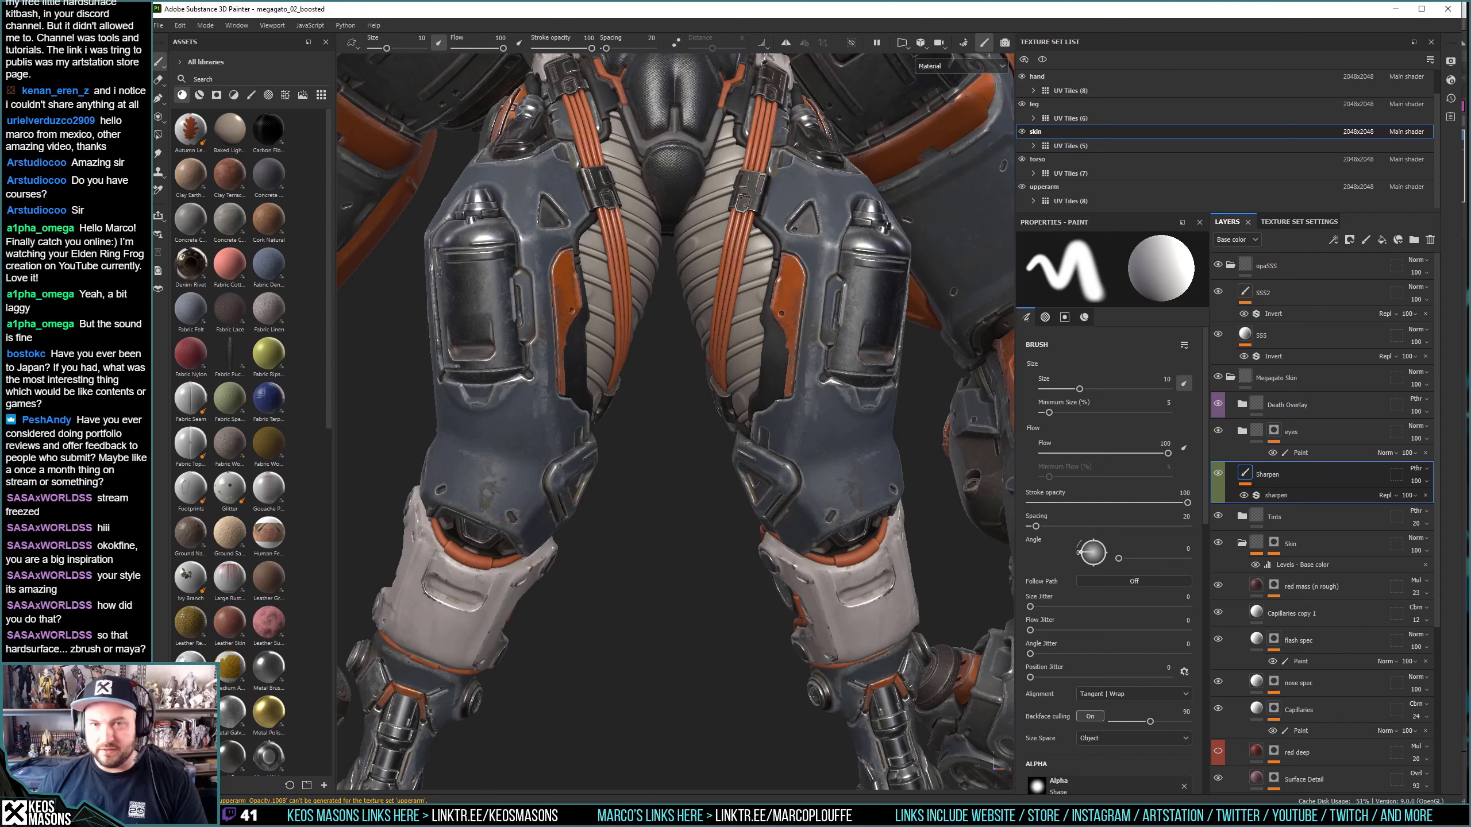
# Select the leg texture set, showing the Megagato Rubber mask in black and white.
pyautogui.click(1034, 104)
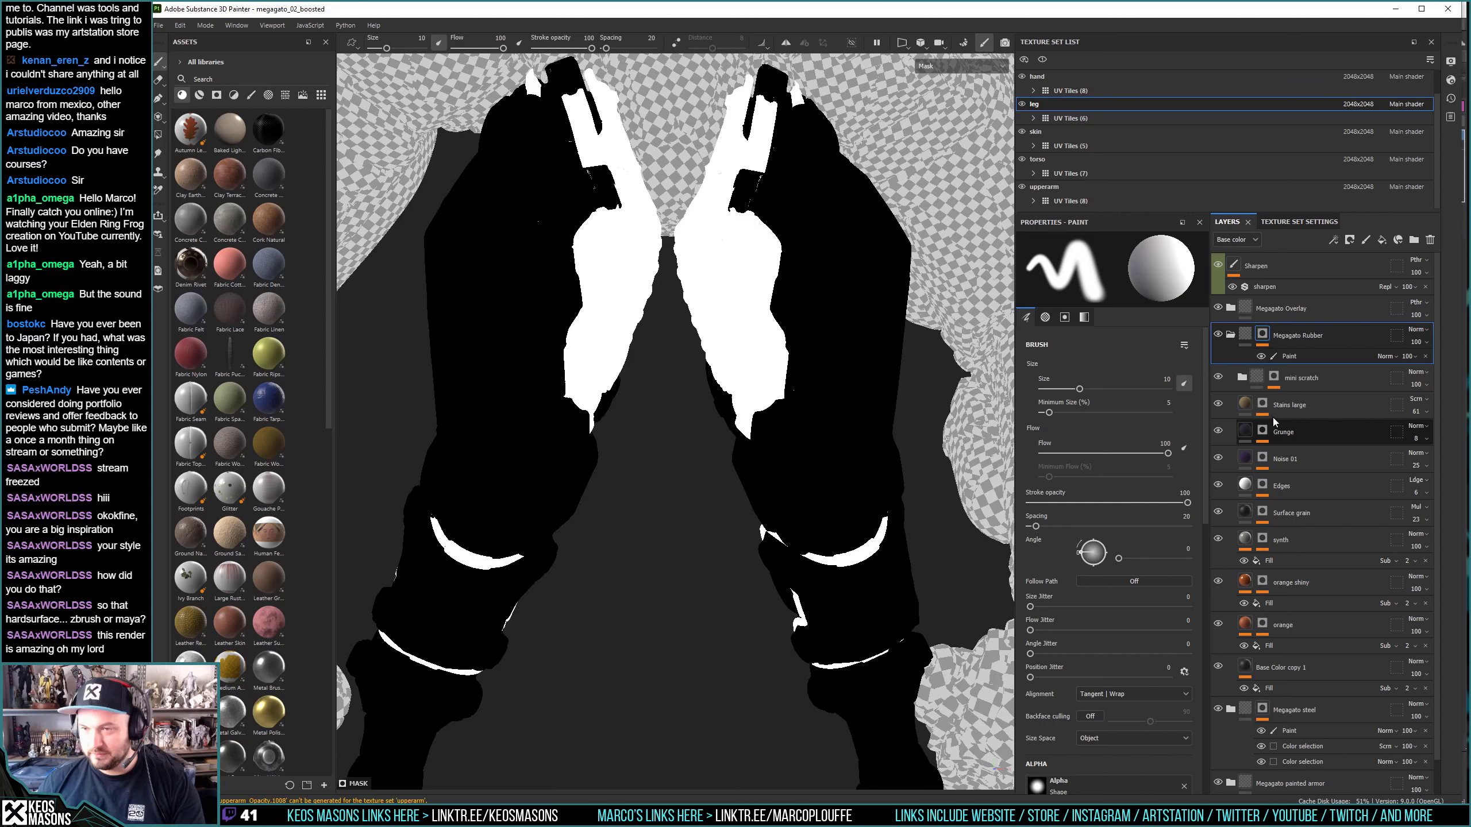
# Select the Stains large layer to list its mask_builder and grunge map effects.
pyautogui.click(1289, 405)
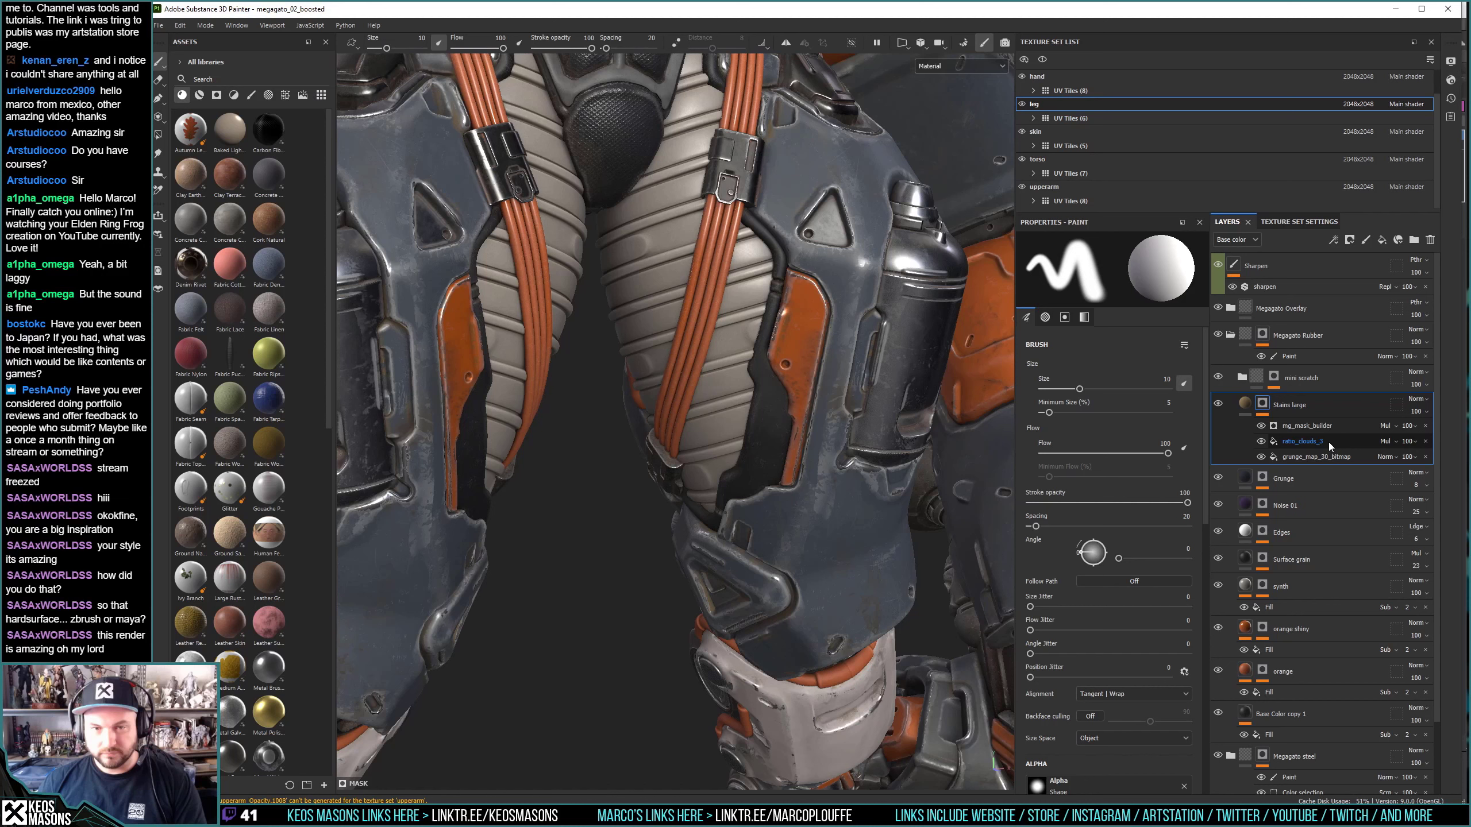
# Hide the ratio_clouds_3 effect in the Stains large layer's mask.
pyautogui.click(1261, 440)
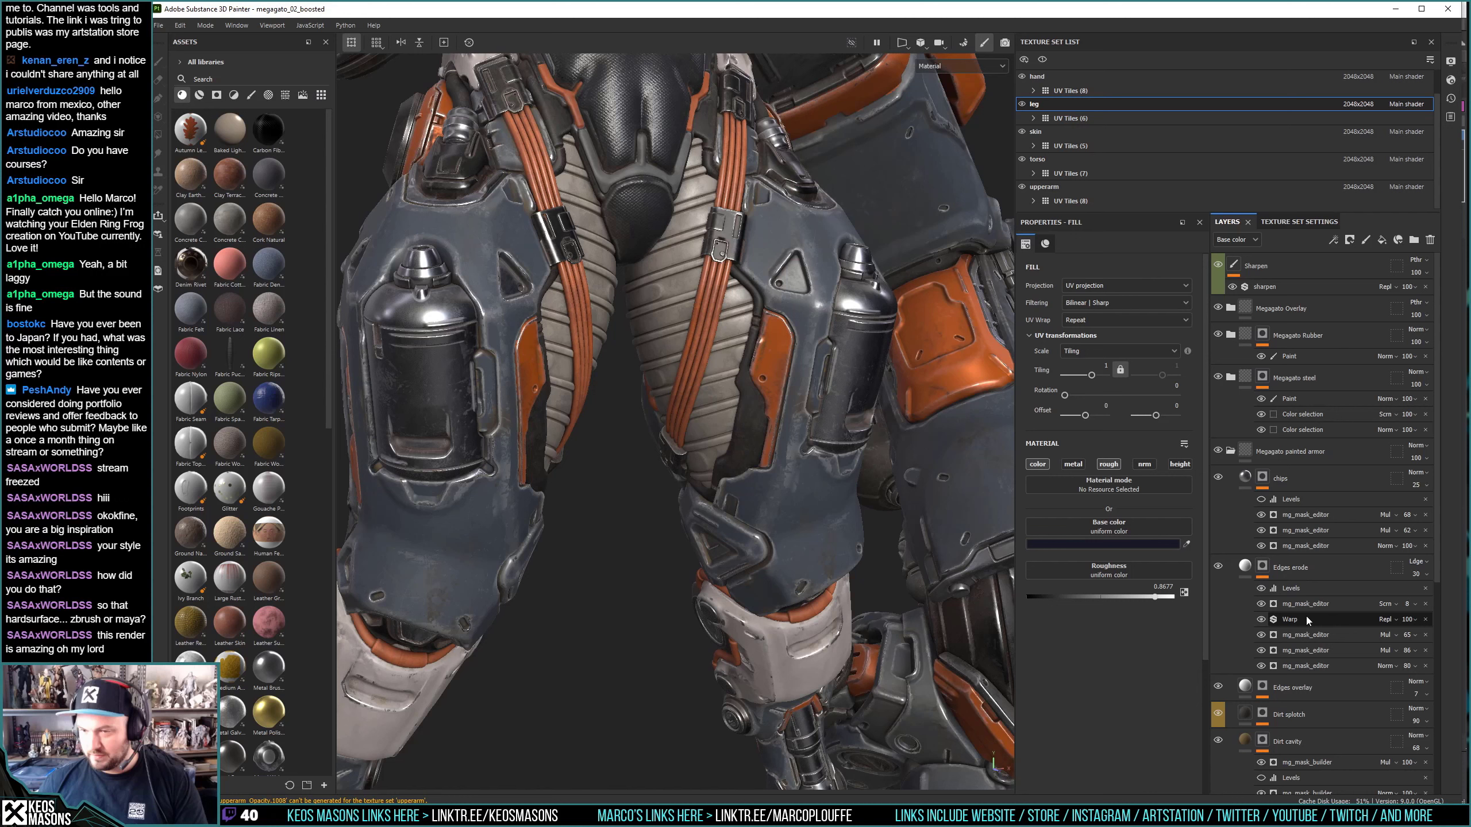
# Add a Paint effect to the Edges erode mask in Substance 3D Painter.
pyautogui.press('1')
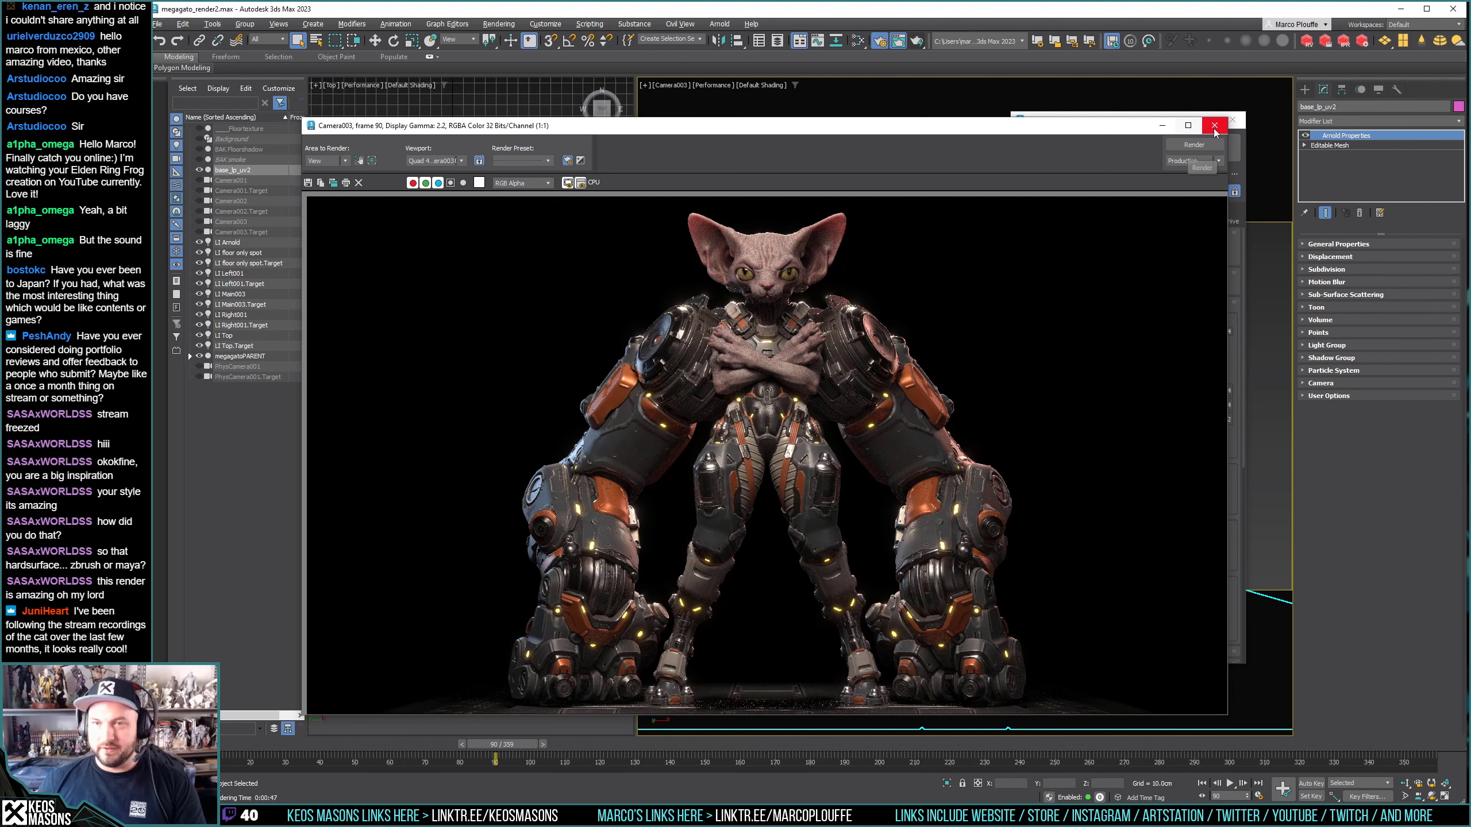
# Switch back to 3ds Max to view the Camera003 Arnold render.
pyautogui.hotkey('alt', 'Tab')
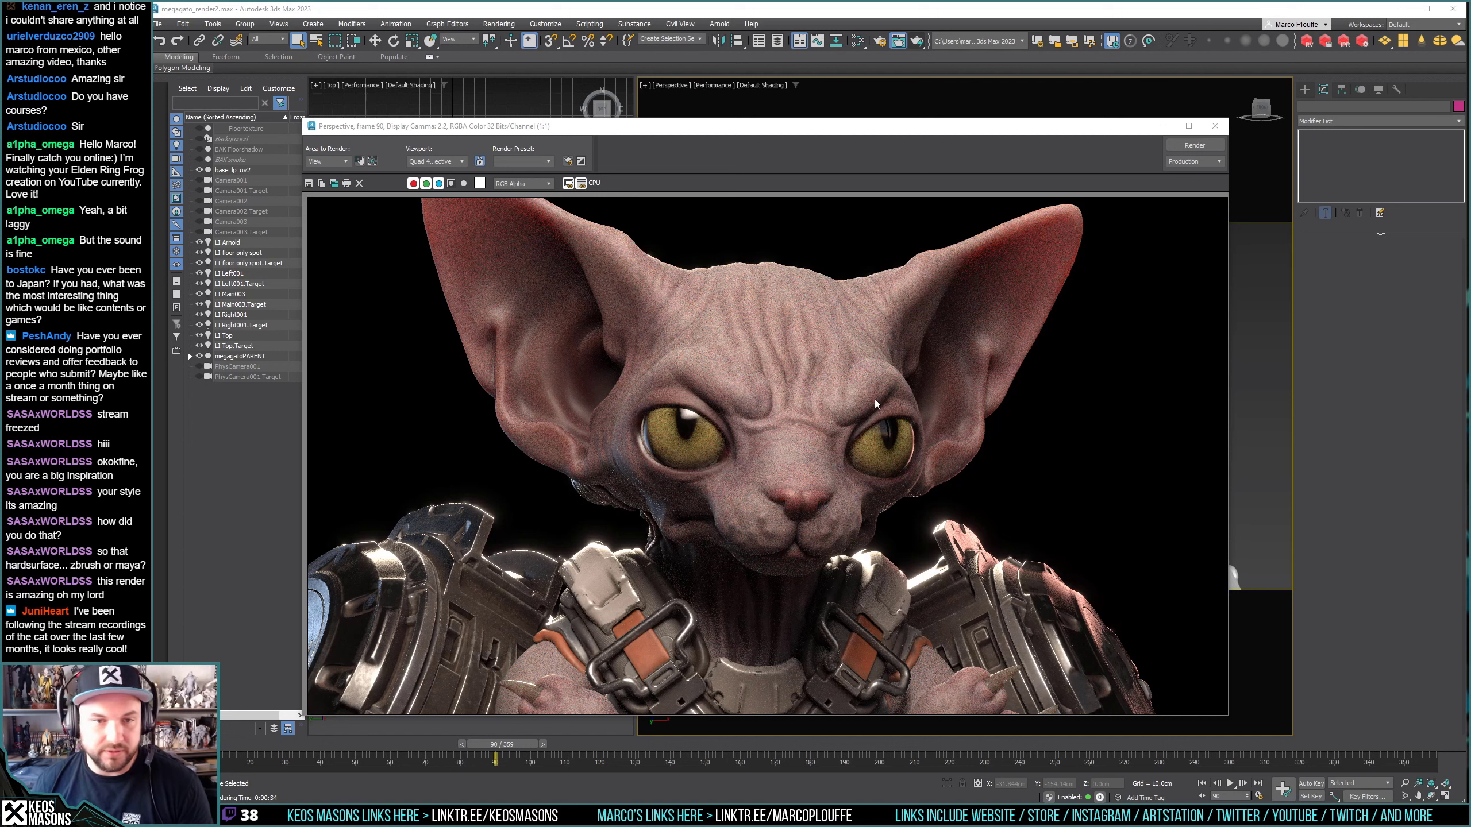
# Close the Rendered Frame Window after inspecting the Perspective head close-up.
pyautogui.click(1215, 126)
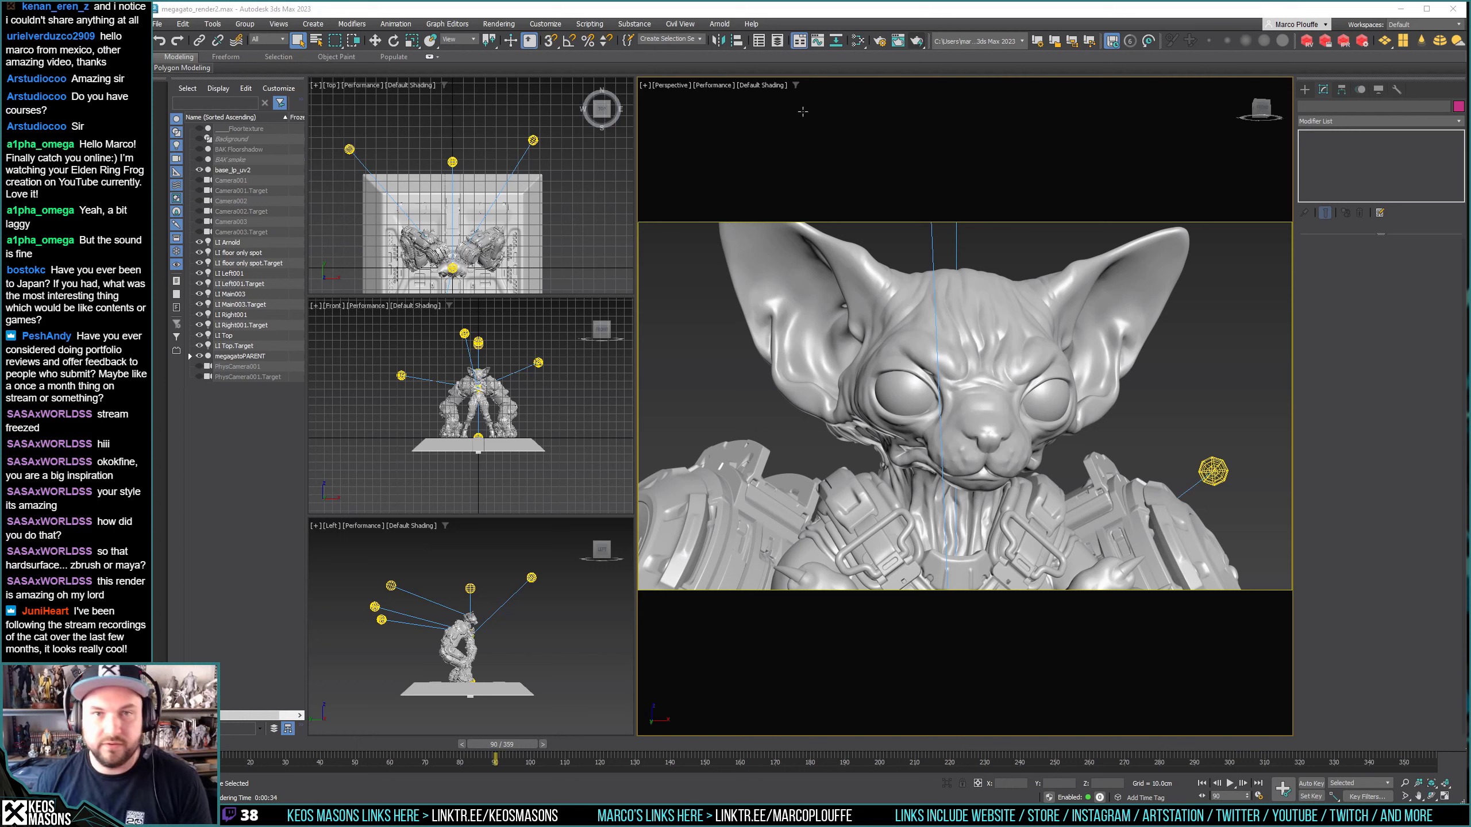
# Make the main viewport look through Camera003 and bring up Render Setup.
pyautogui.click(671, 85)
pyautogui.moveTo(689, 97)
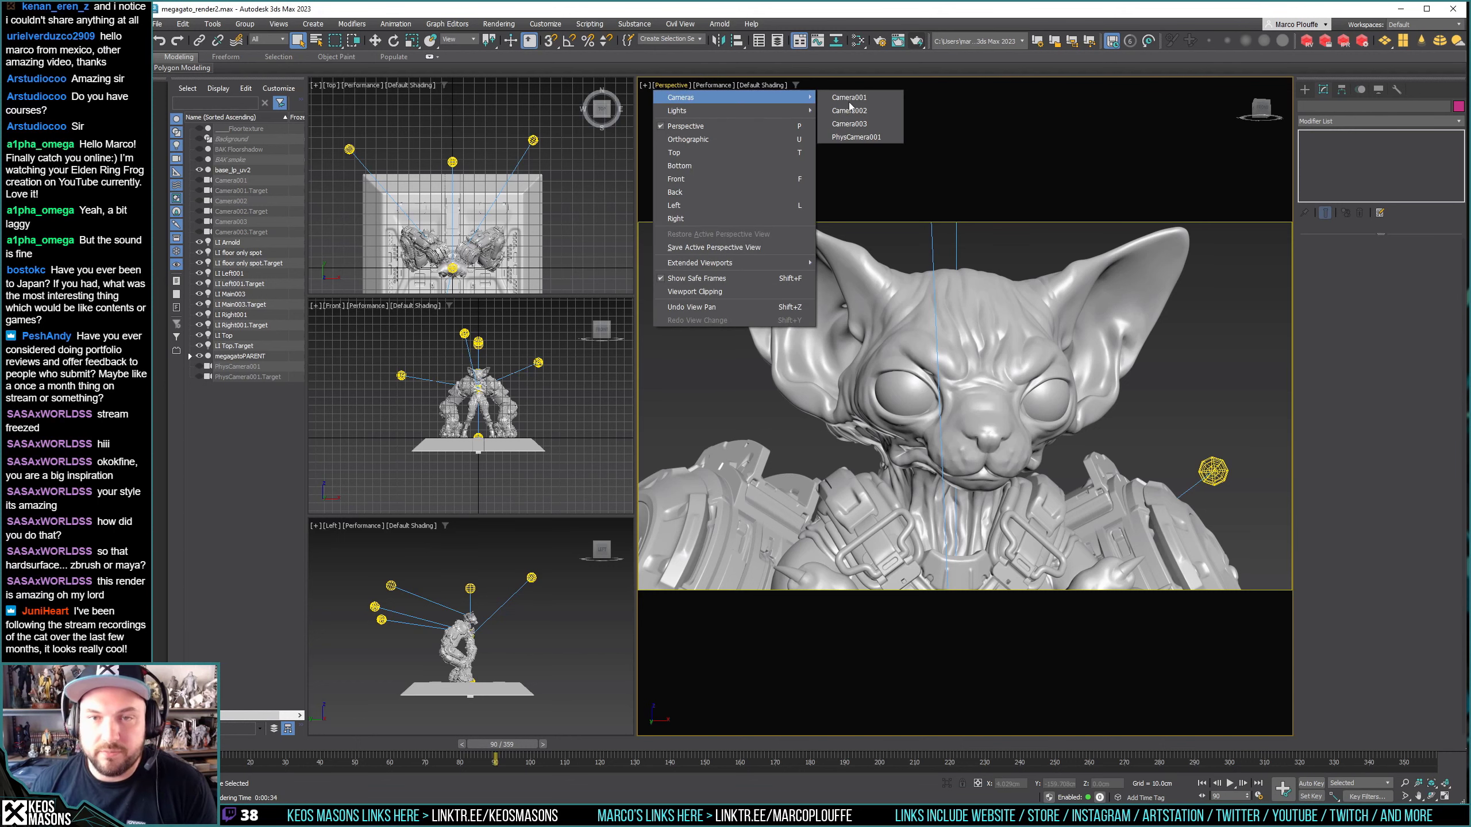
pyautogui.click(849, 123)
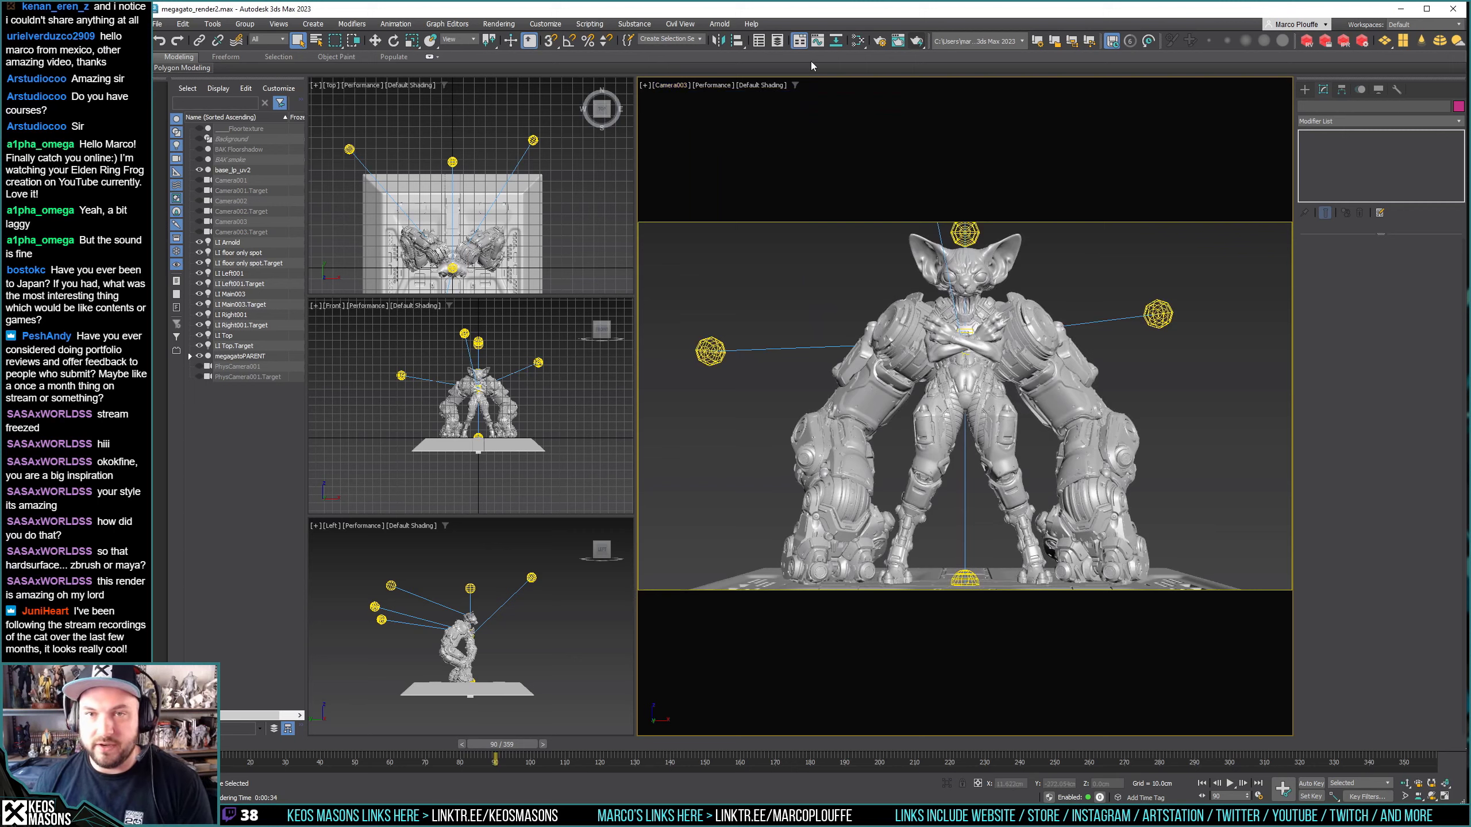
pyautogui.click(880, 41)
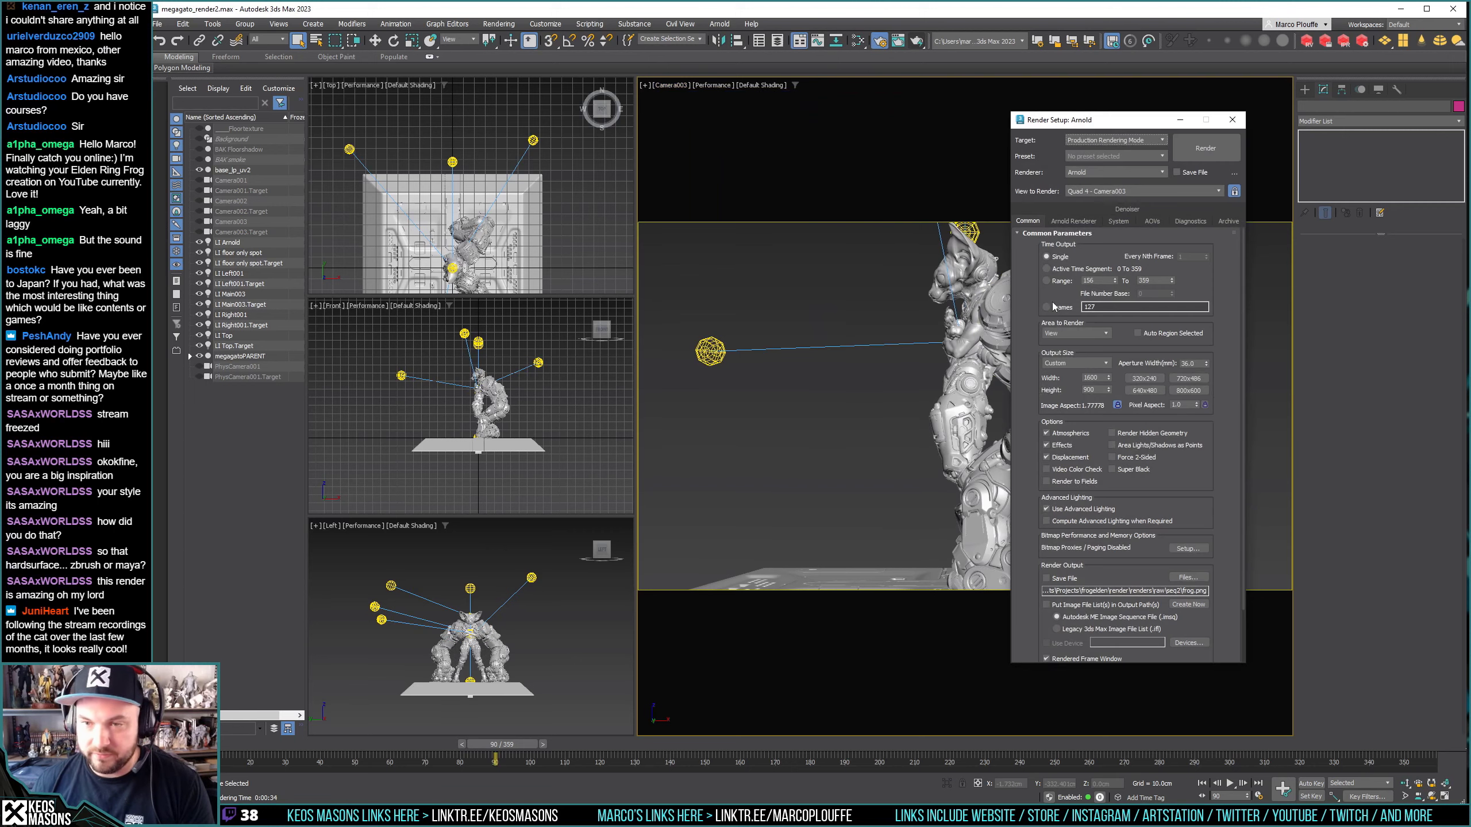
# Set Arnold's Camera (AA) samples to 9.
pyautogui.click(1073, 221)
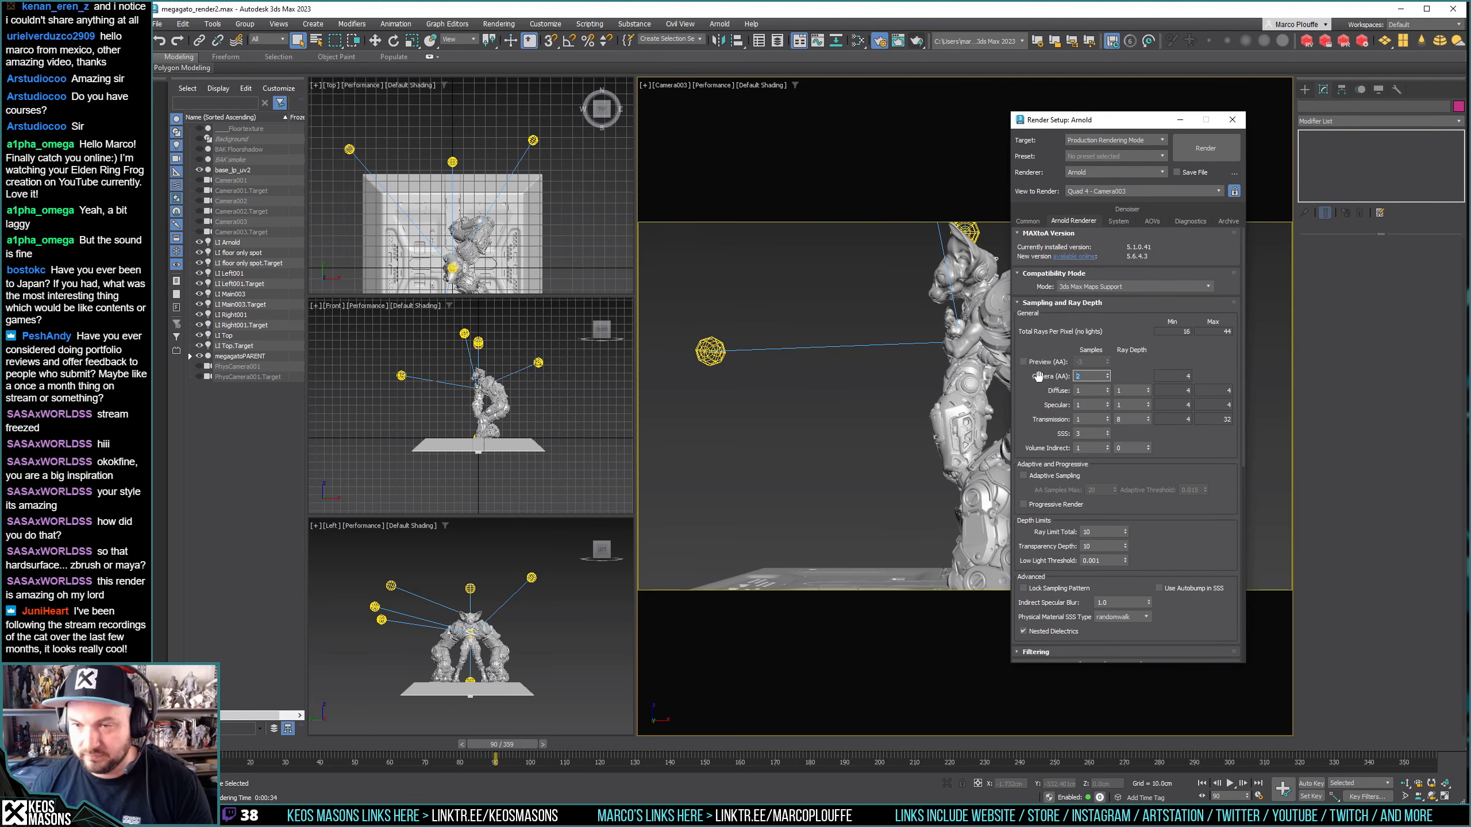
pyautogui.write('0')
pyautogui.press('Return')
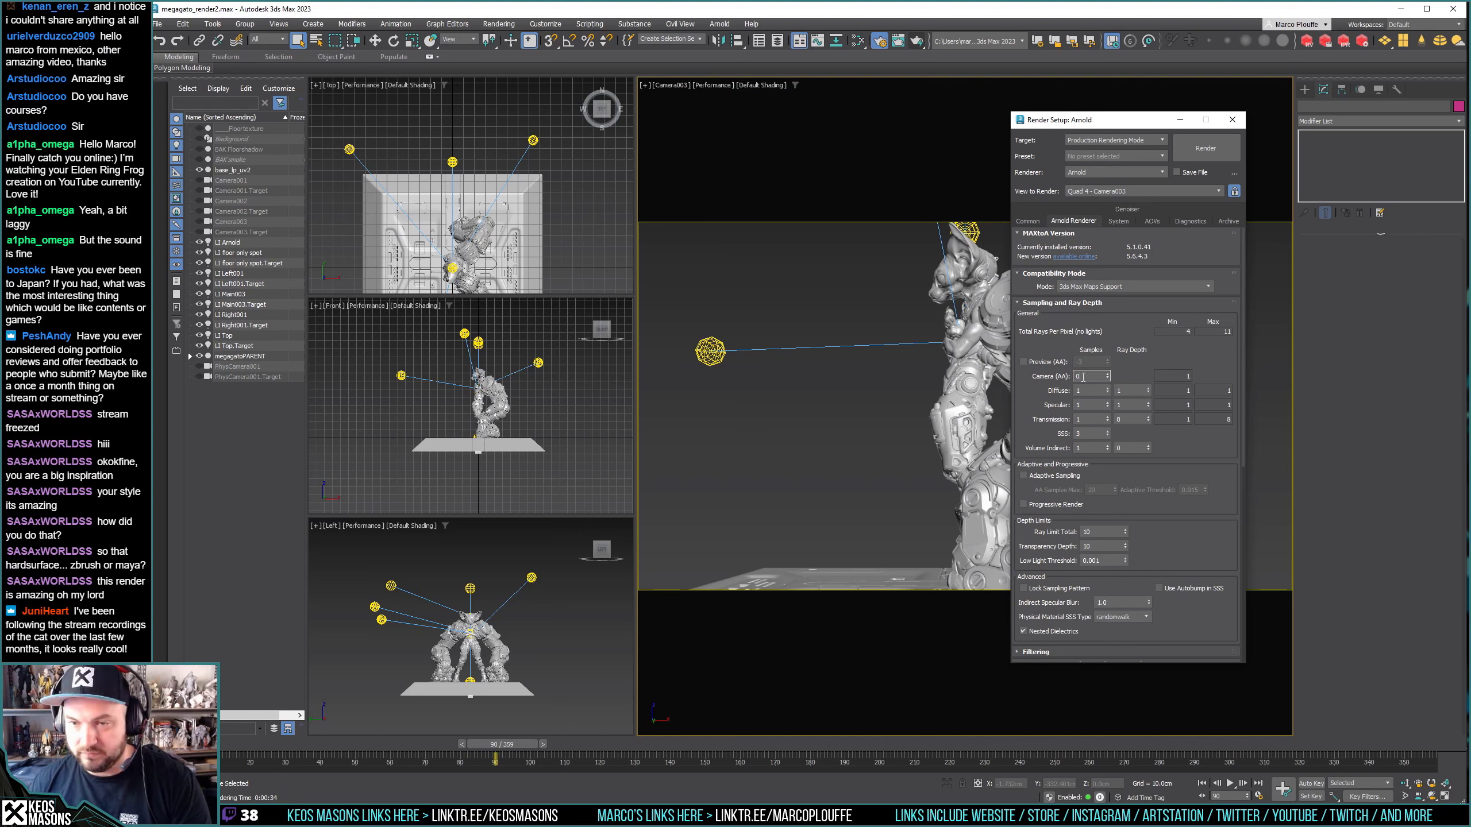
pyautogui.write('9')
pyautogui.press('Return')
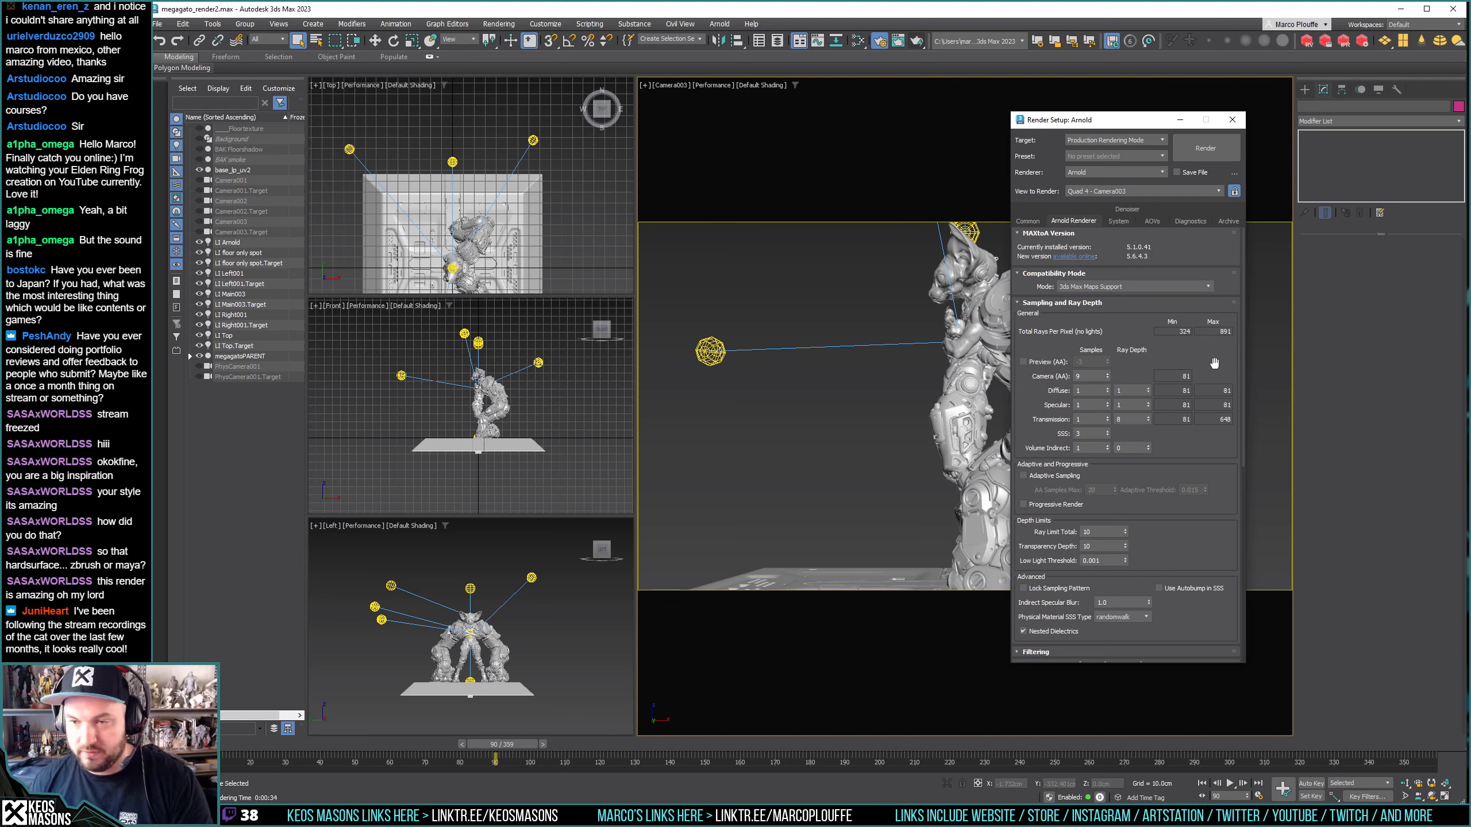
# Set the output height to 1440 with aspect locked, giving 2560 × 1440.
pyautogui.click(1027, 220)
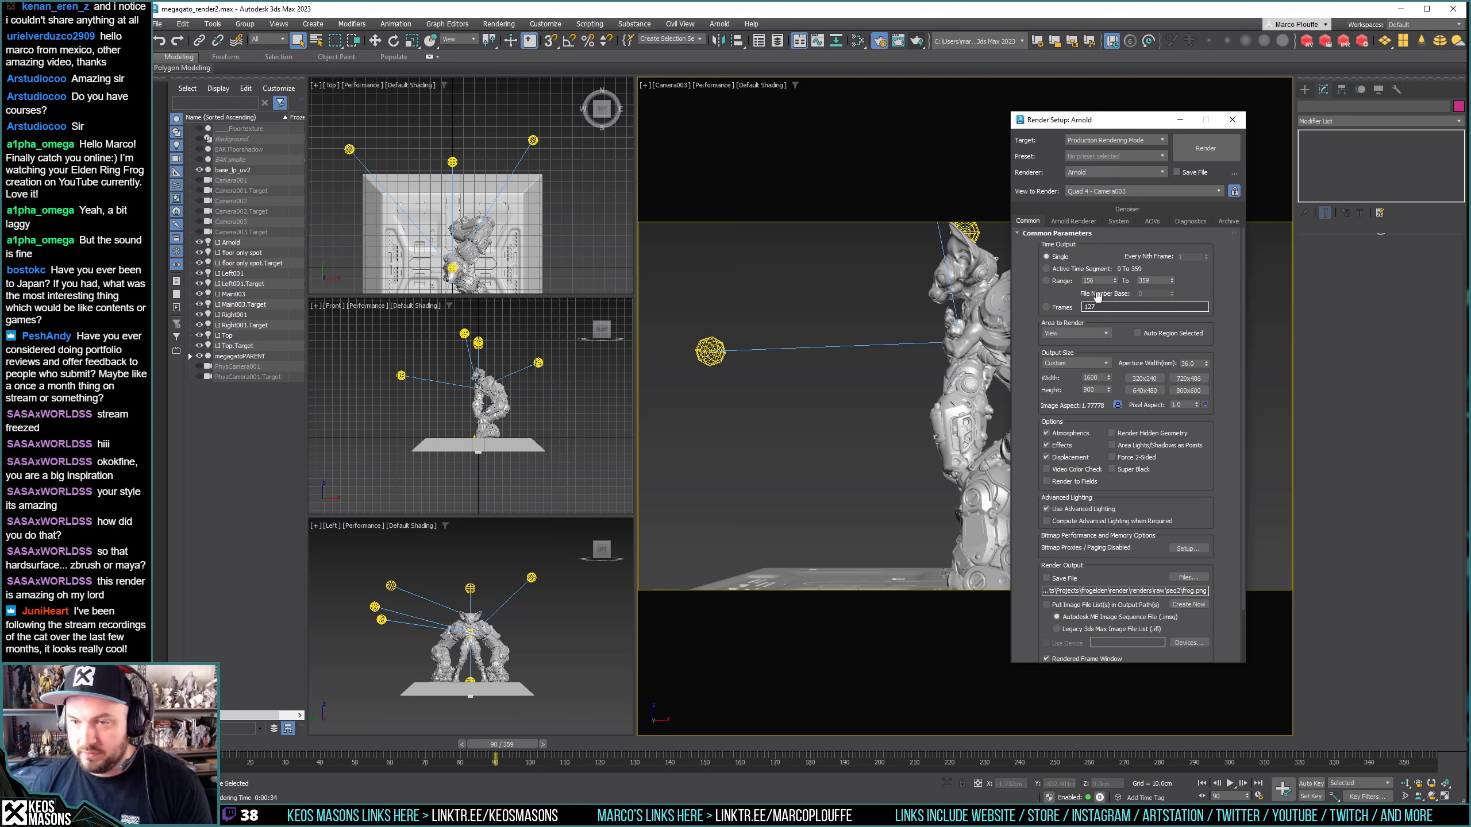
pyautogui.doubleClick(1089, 390)
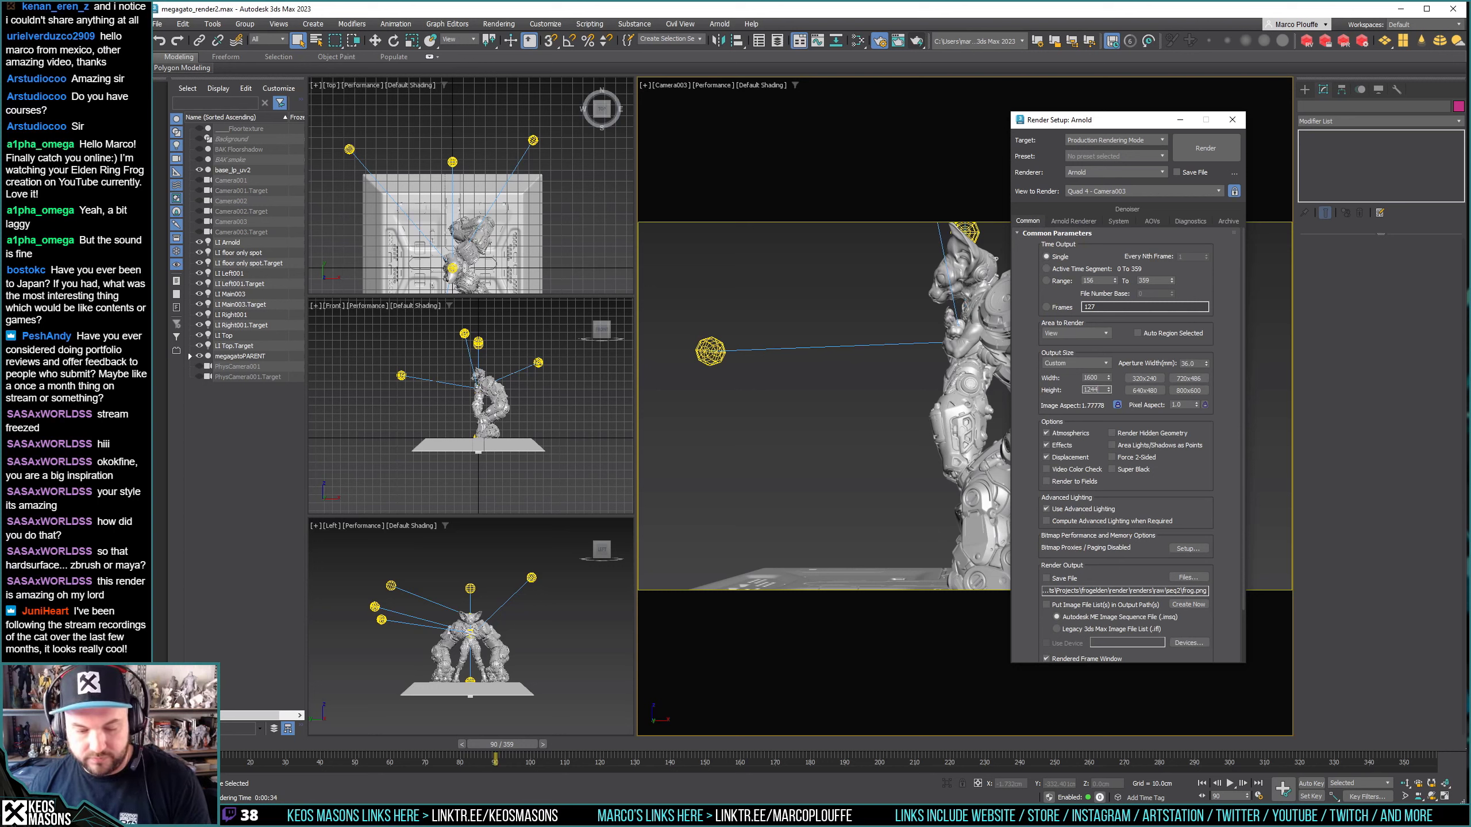
pyautogui.write('0')
pyautogui.press('Return')
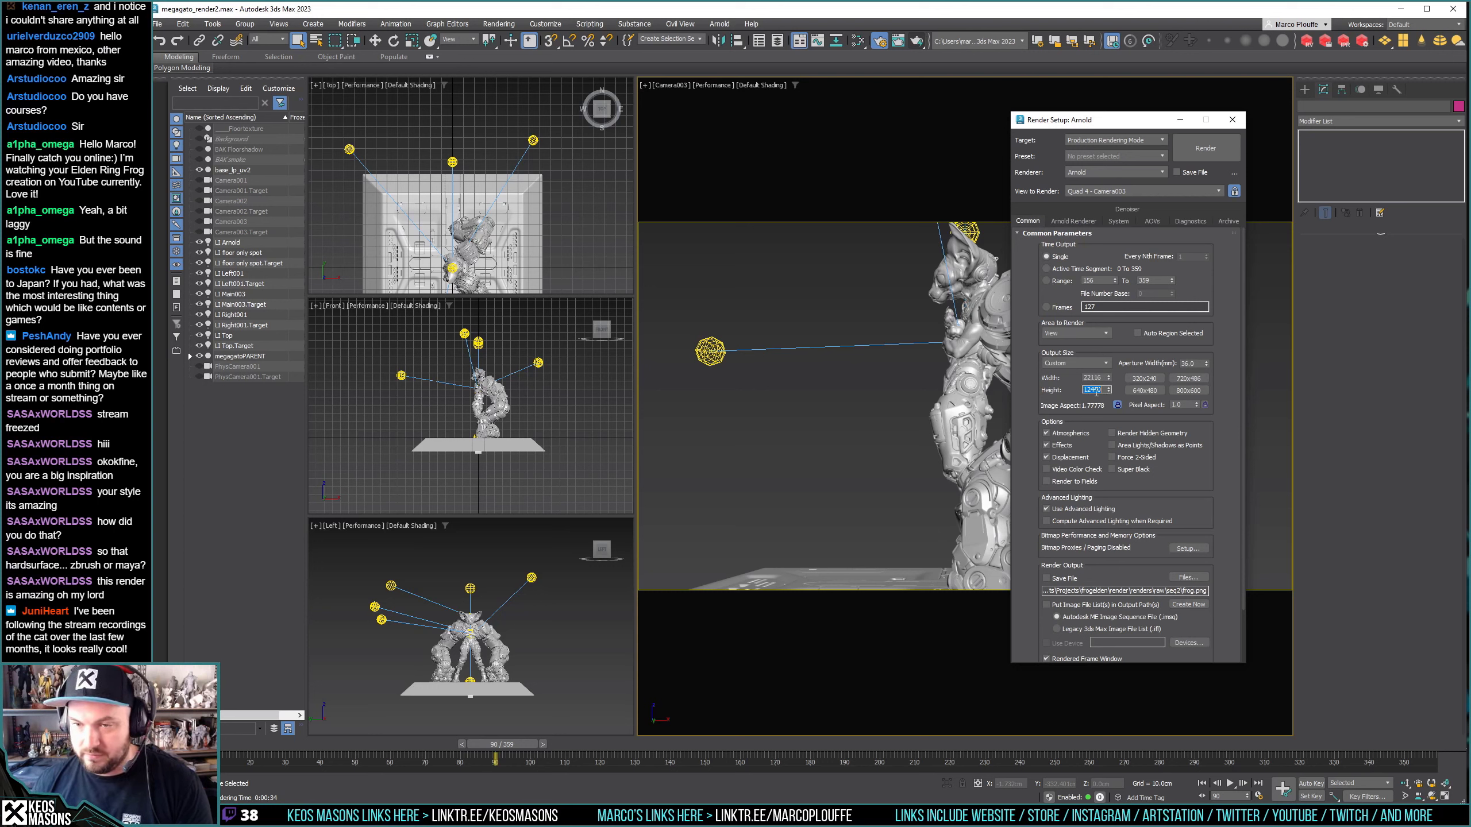
pyautogui.write('1440')
pyautogui.press('Return')
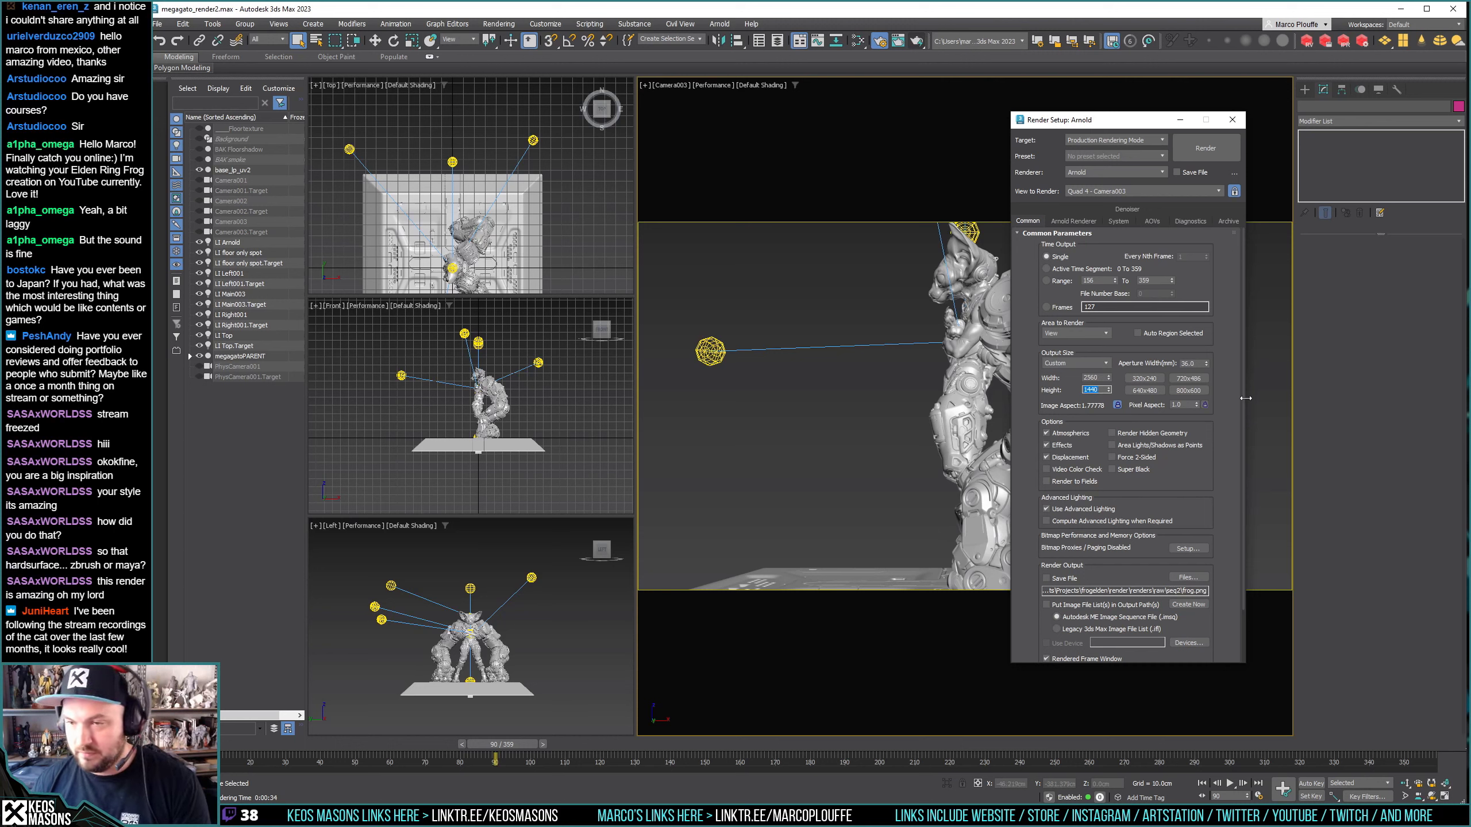
pyautogui.scroll(-5, 1187, 405)
pyautogui.scroll(5, 1165, 267)
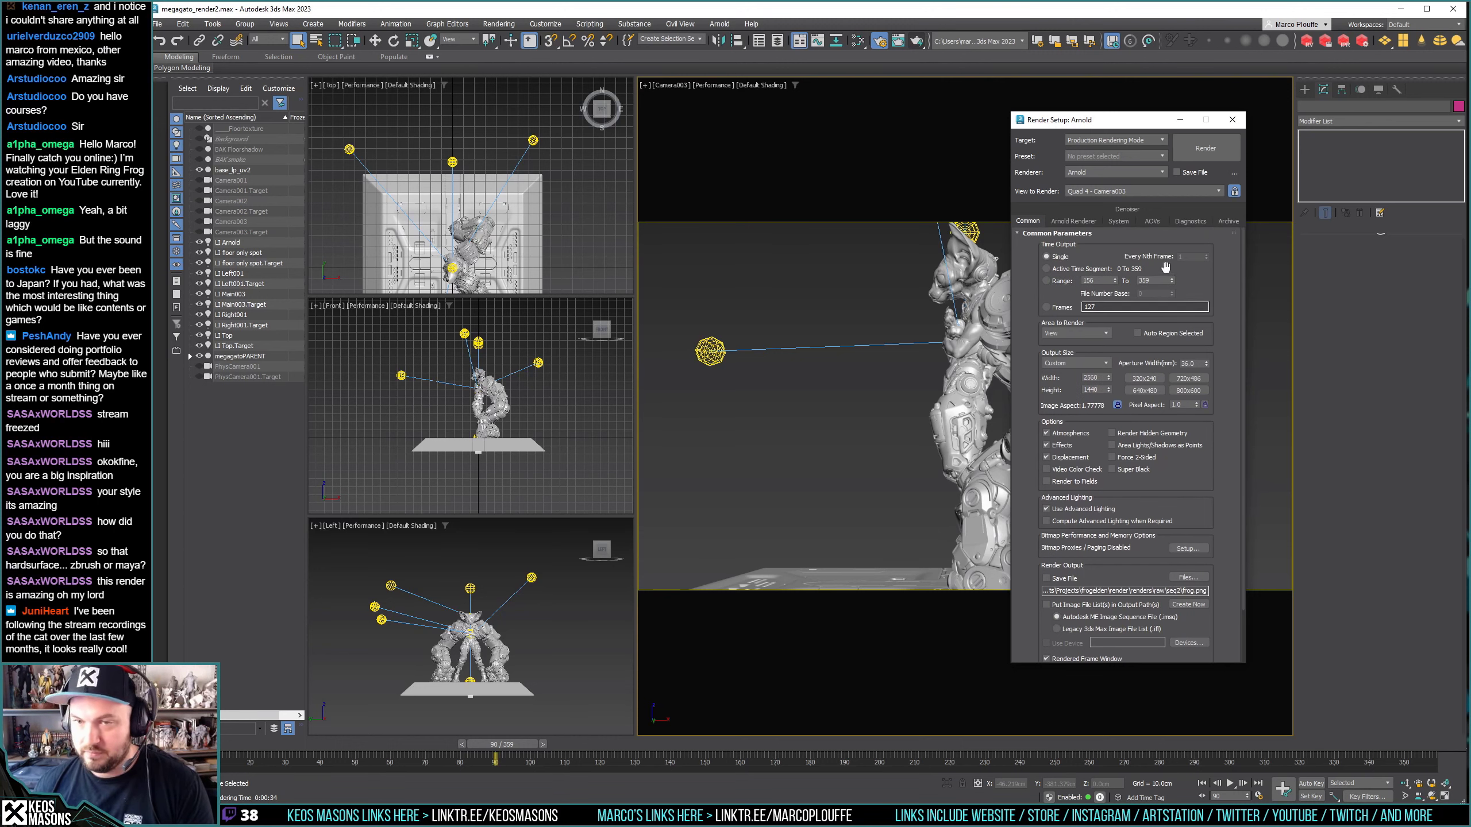
# Save the scene and start the Camera003 Arnold render, repositioning its frame window.
pyautogui.click(157, 24)
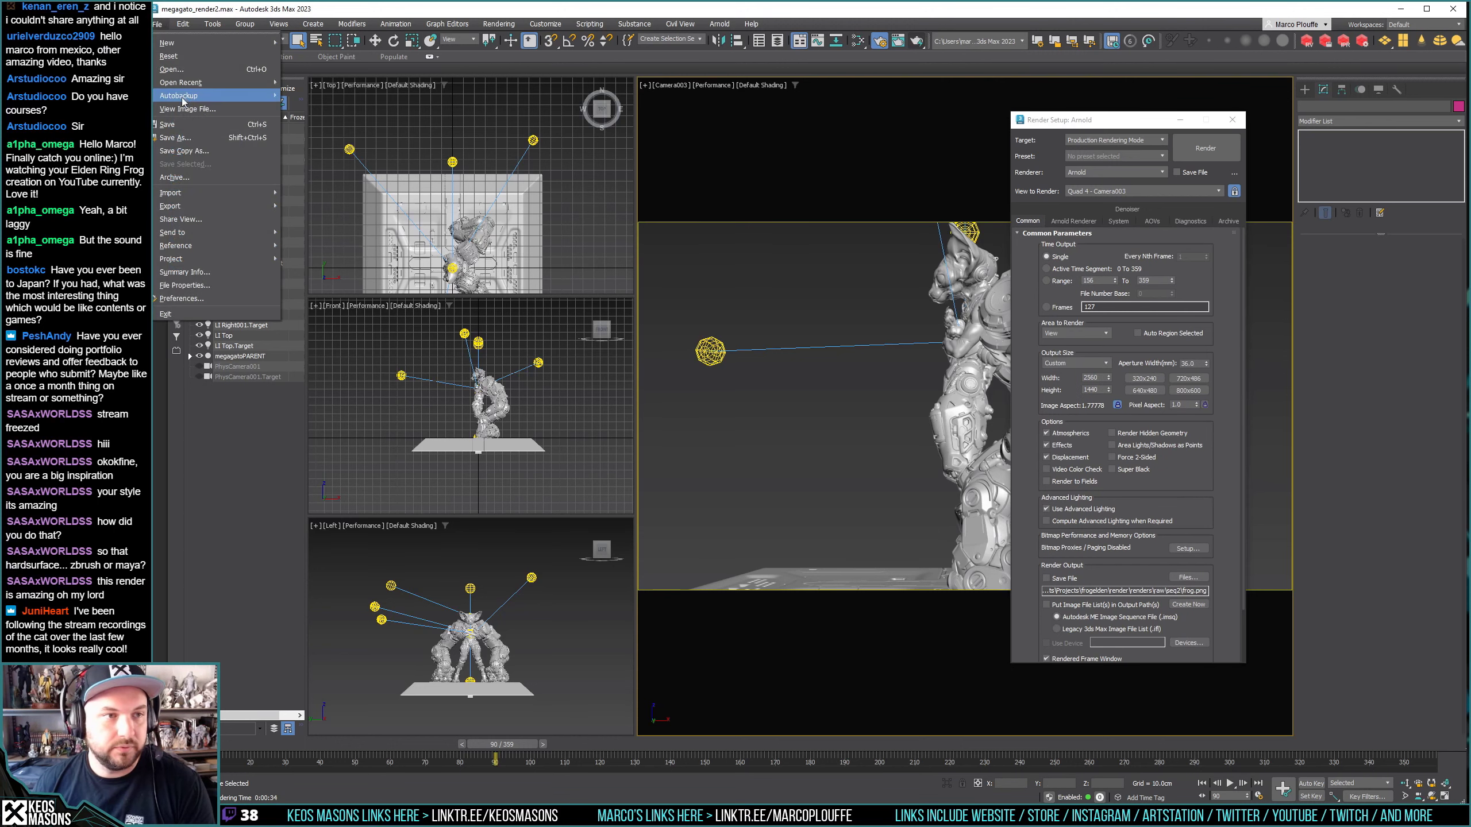
pyautogui.click(167, 124)
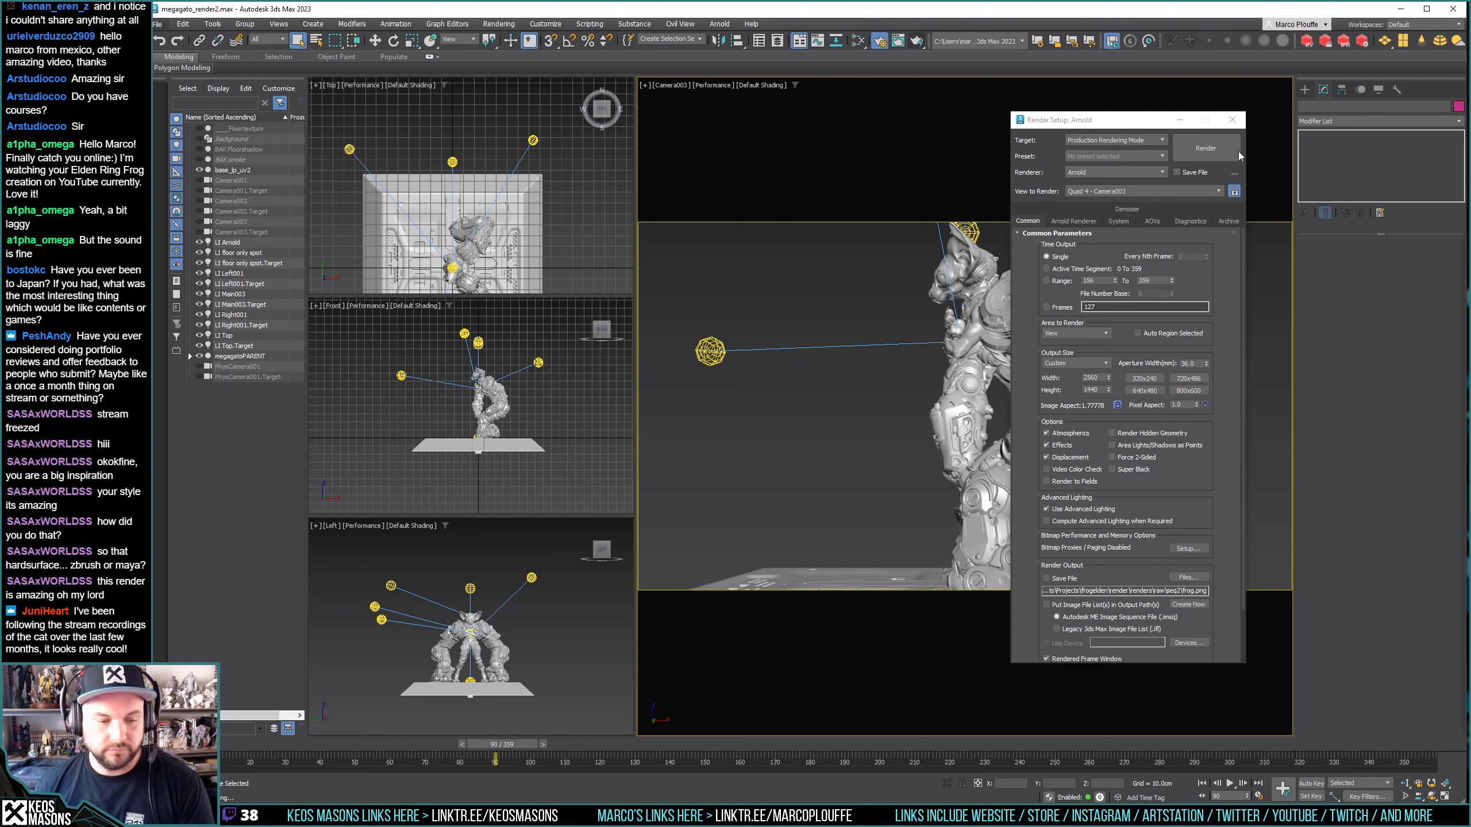
pyautogui.click(1197, 145)
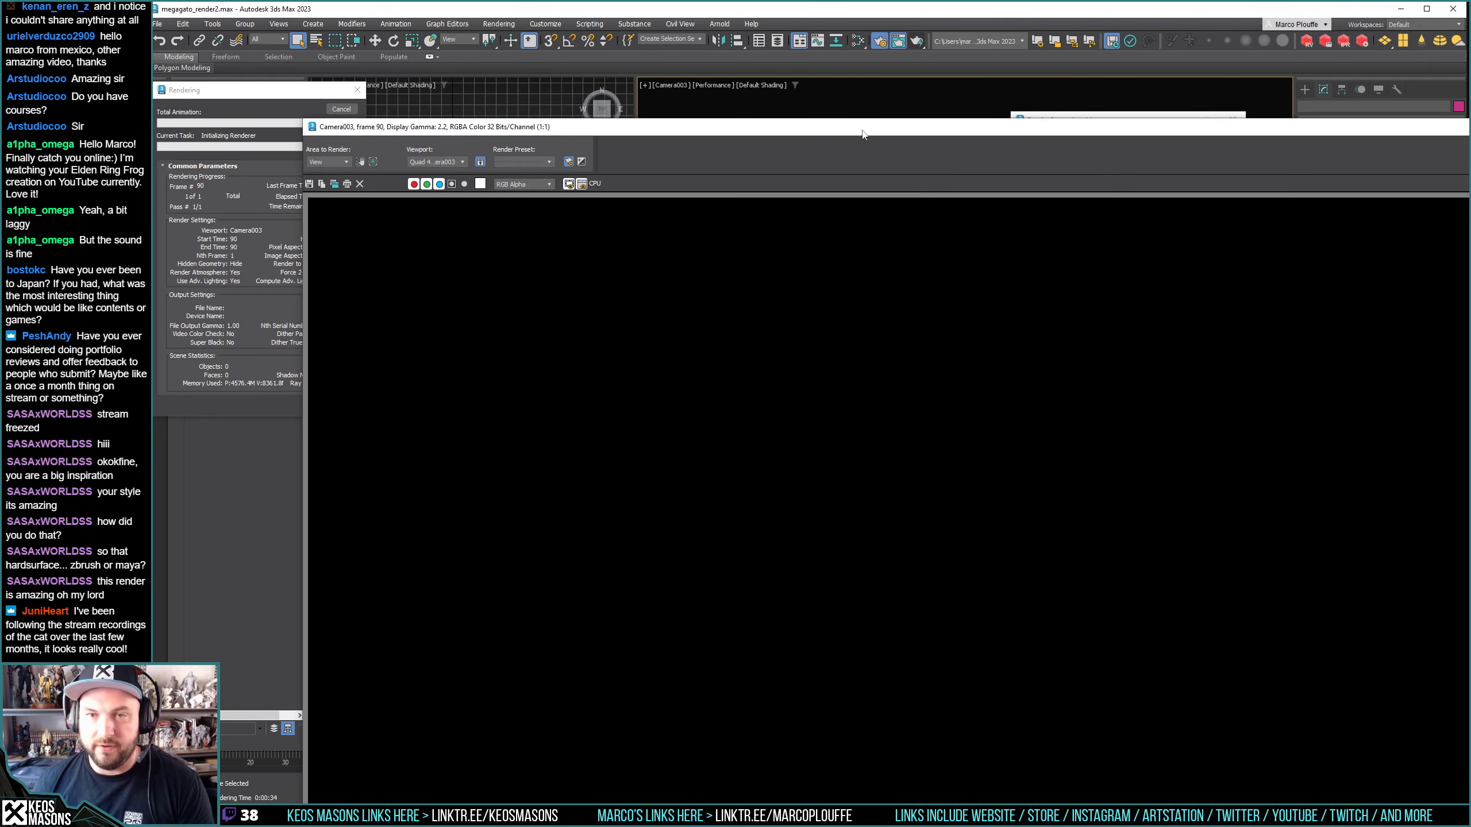
pyautogui.moveTo(862, 134); pyautogui.dragTo(658, 33)
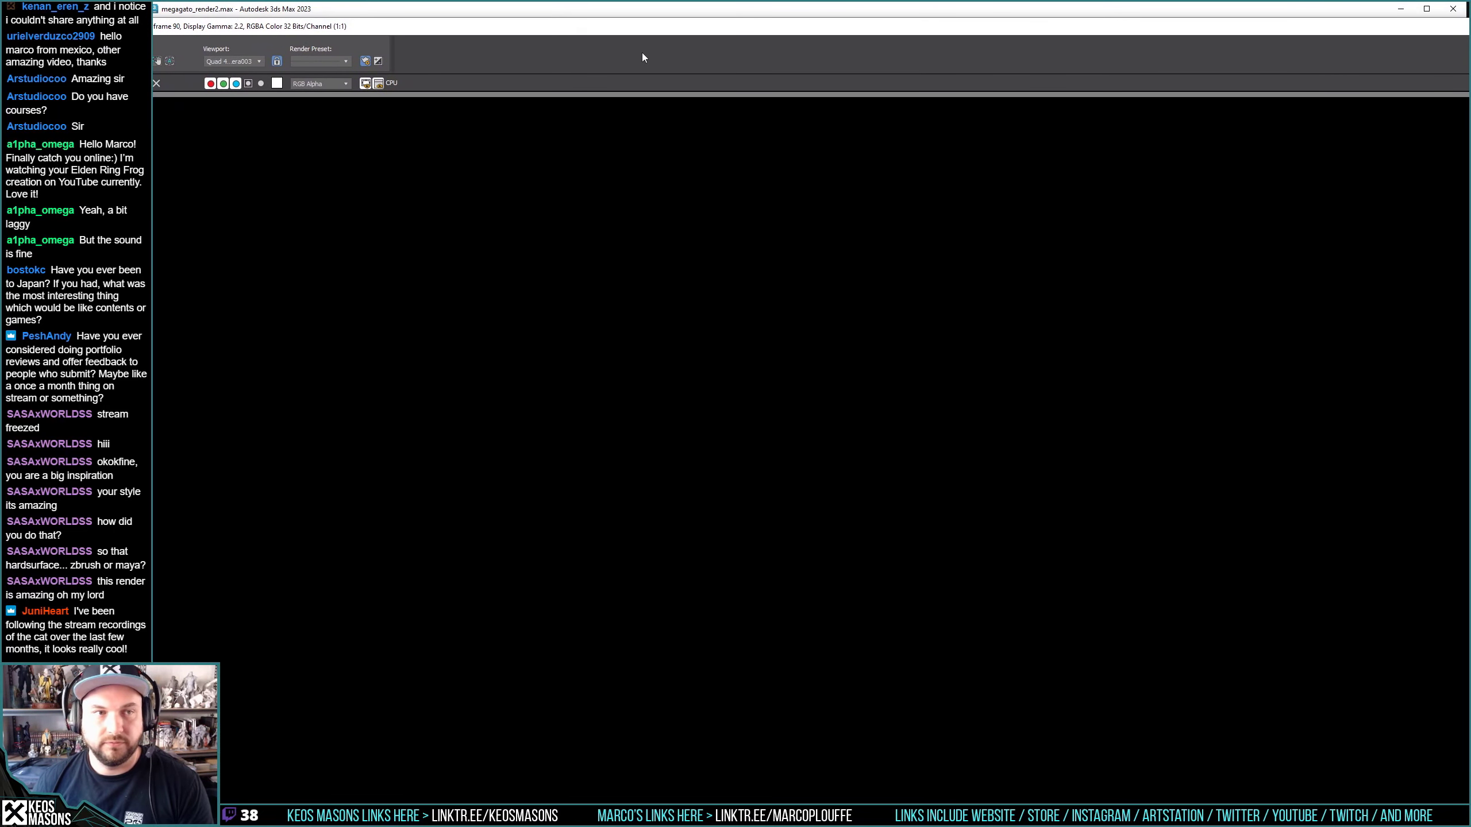
# Zoom the frame buffer to 1:2 and move the render window aside while buckets render.
pyautogui.scroll(-1, 508, 234)
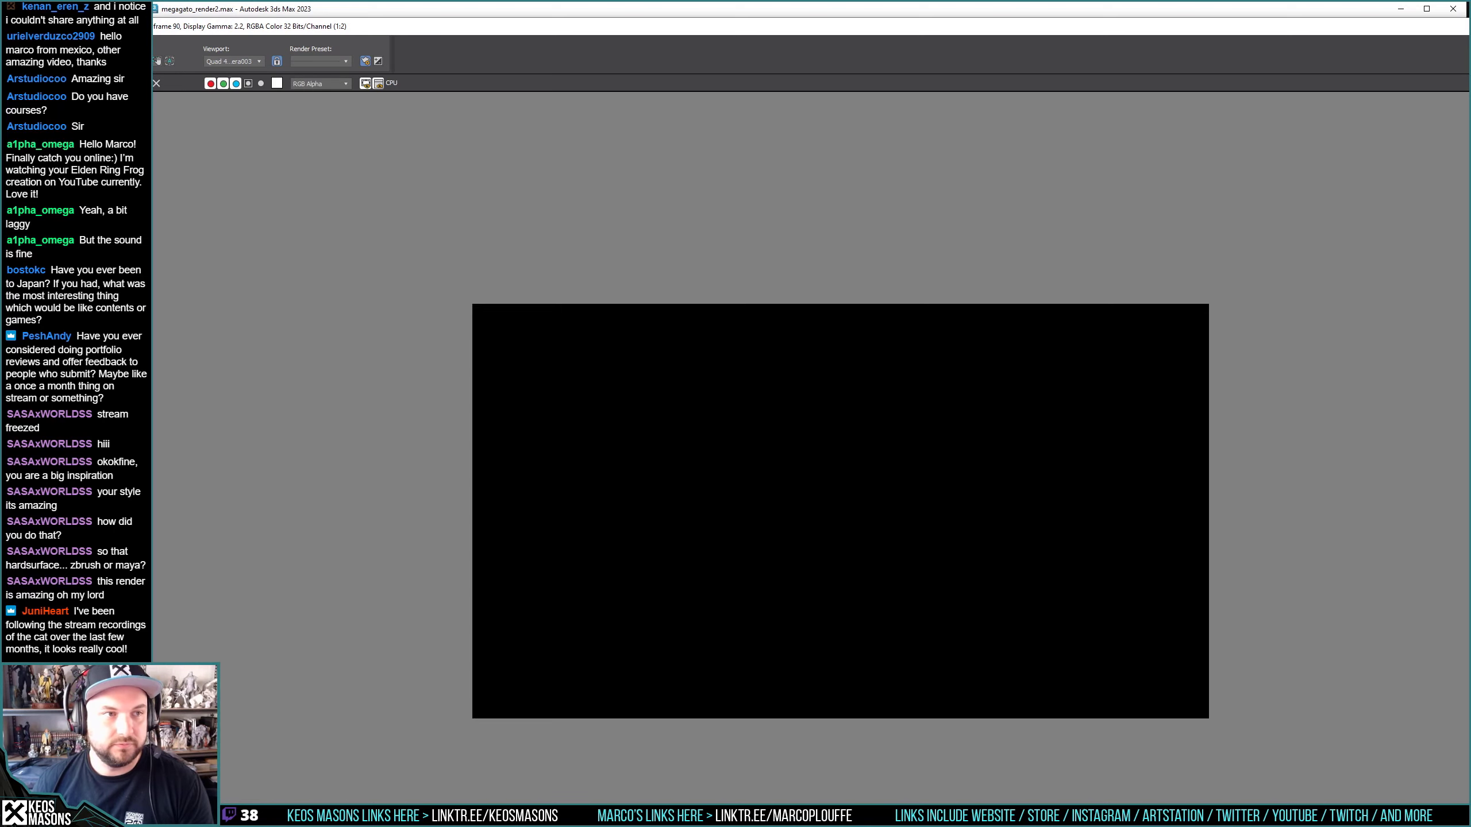
pyautogui.moveTo(152, 23)
pyautogui.mouseDown()
pyautogui.moveTo(595, 394)
pyautogui.moveTo(419, 135)
pyautogui.moveTo(433, 115)
pyautogui.mouseUp()
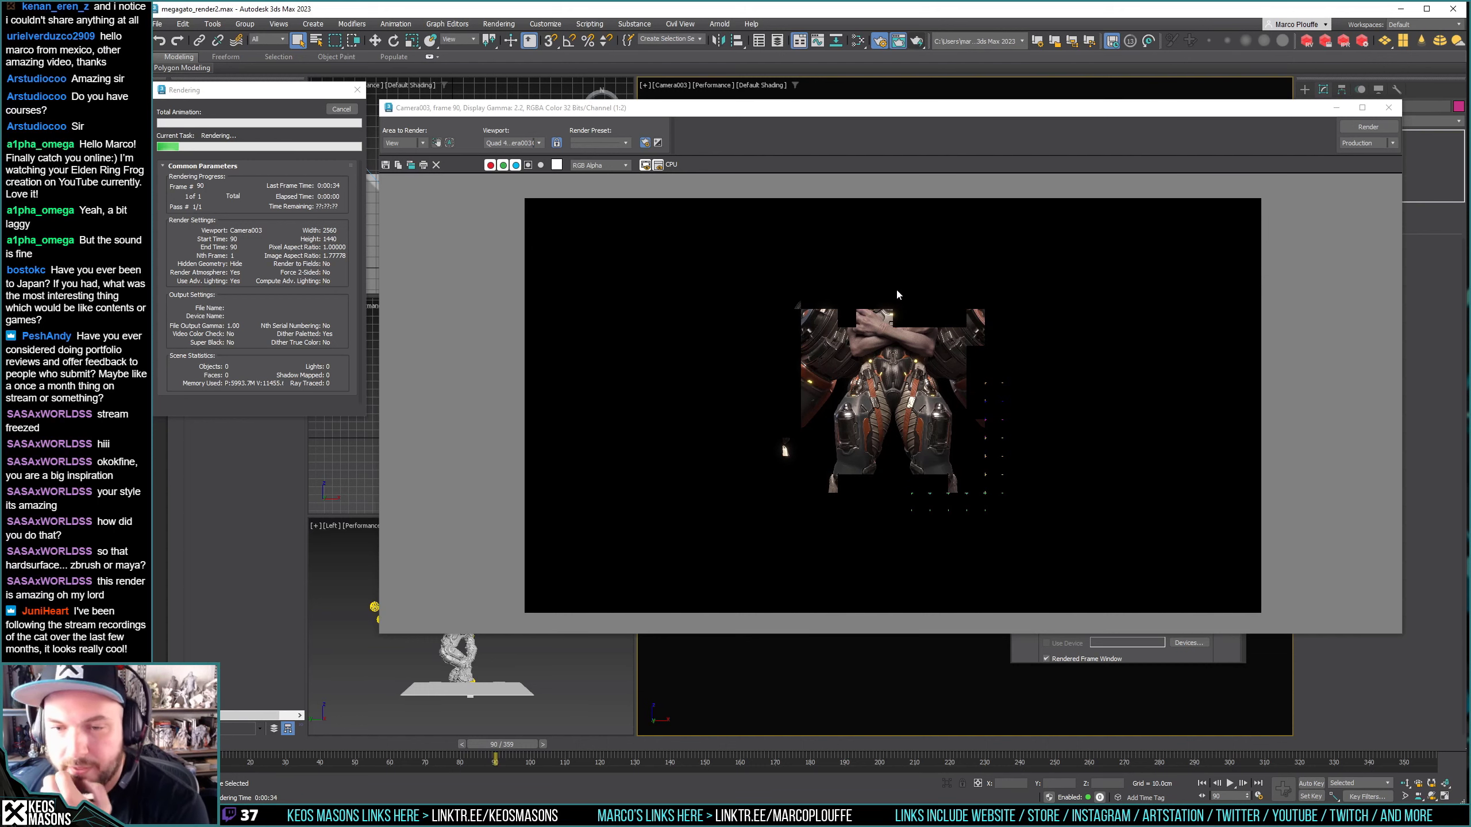
# Zoom and pan the frame buffer to inspect the finished arms, torso and upper legs.
pyautogui.scroll(2, 896, 305)
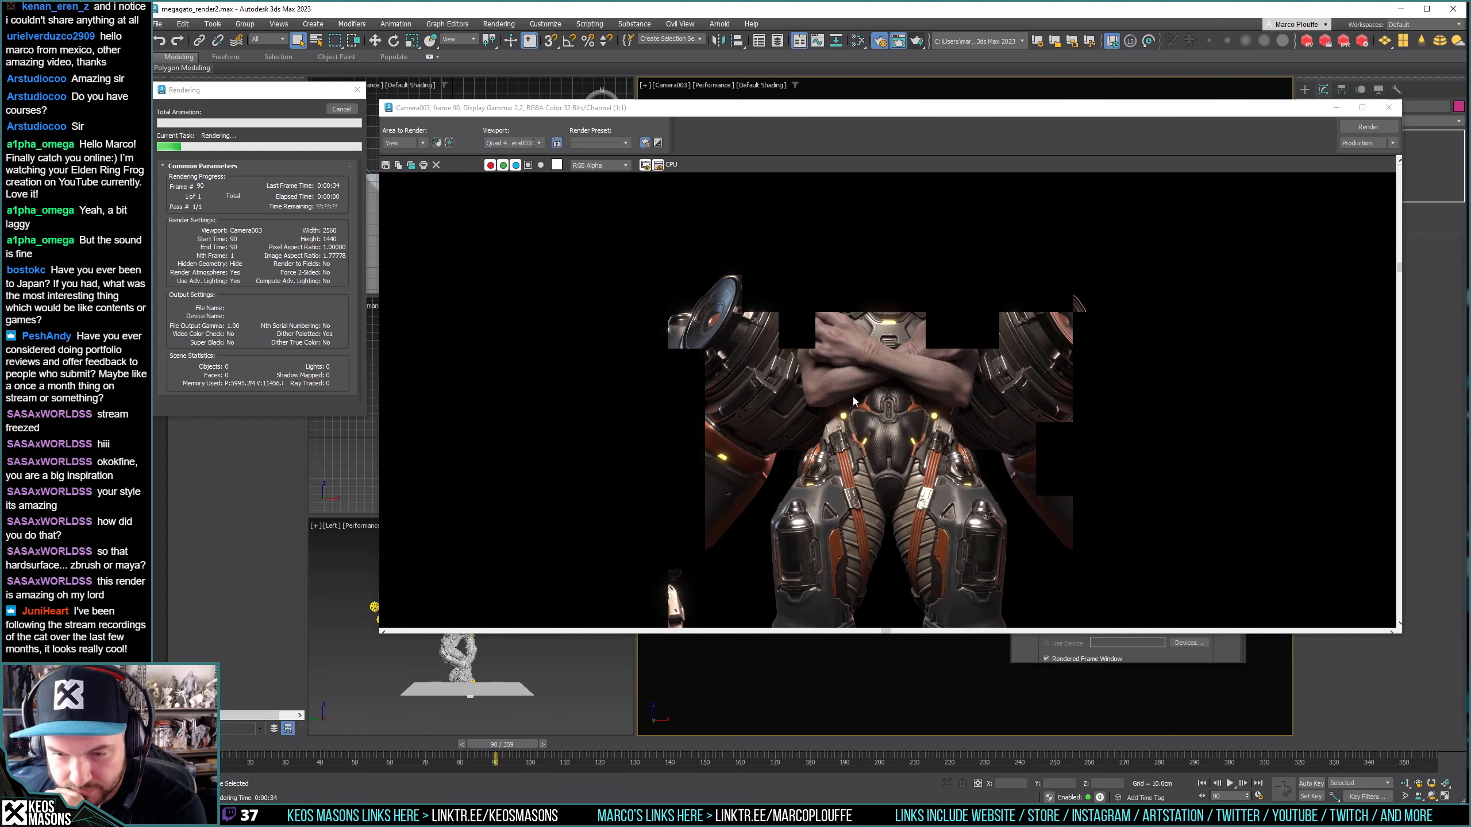
pyautogui.scroll(-3, 893, 361)
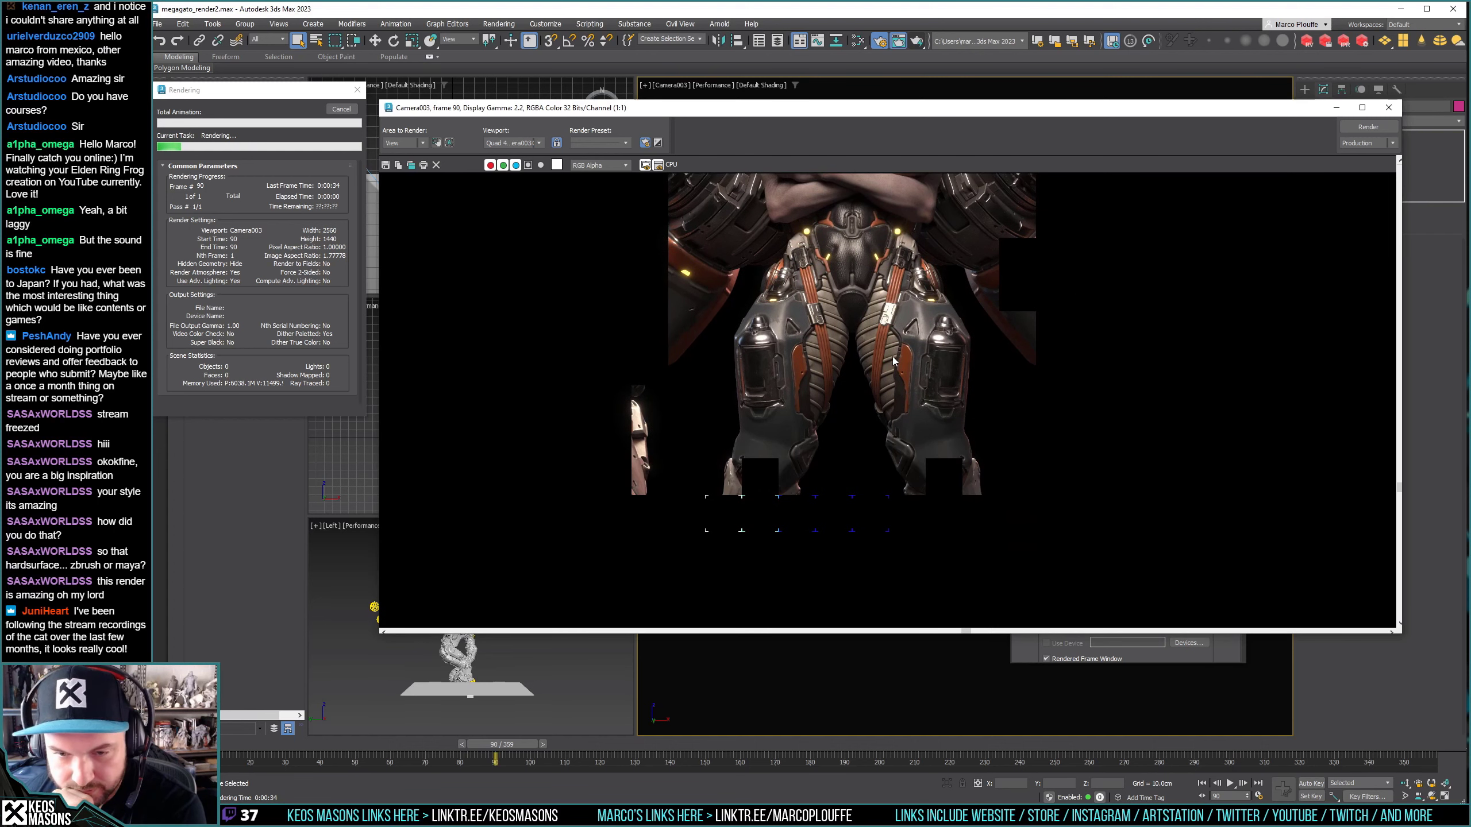
pyautogui.scroll(2, 873, 456)
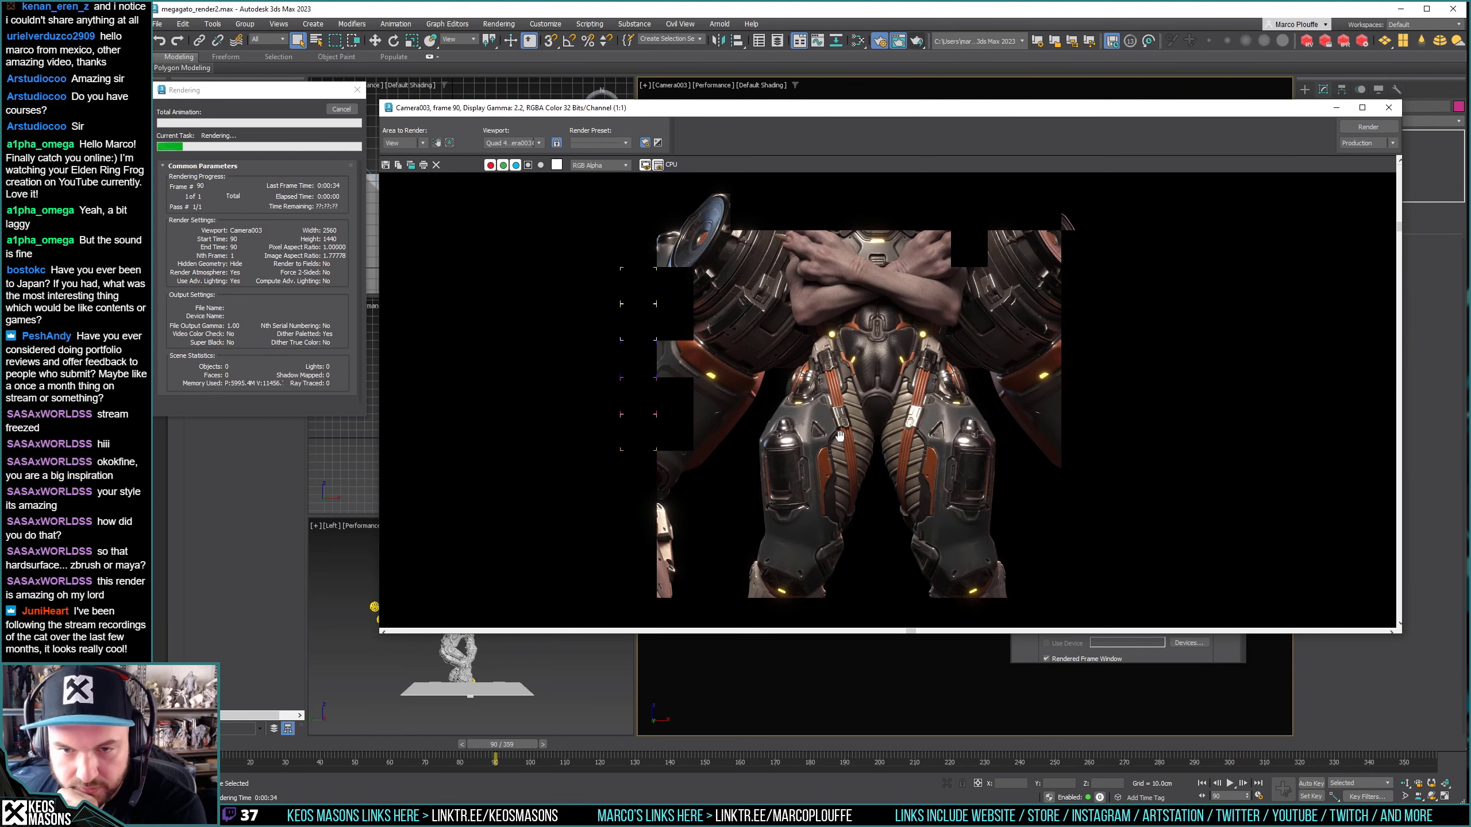
pyautogui.scroll(2, 842, 440)
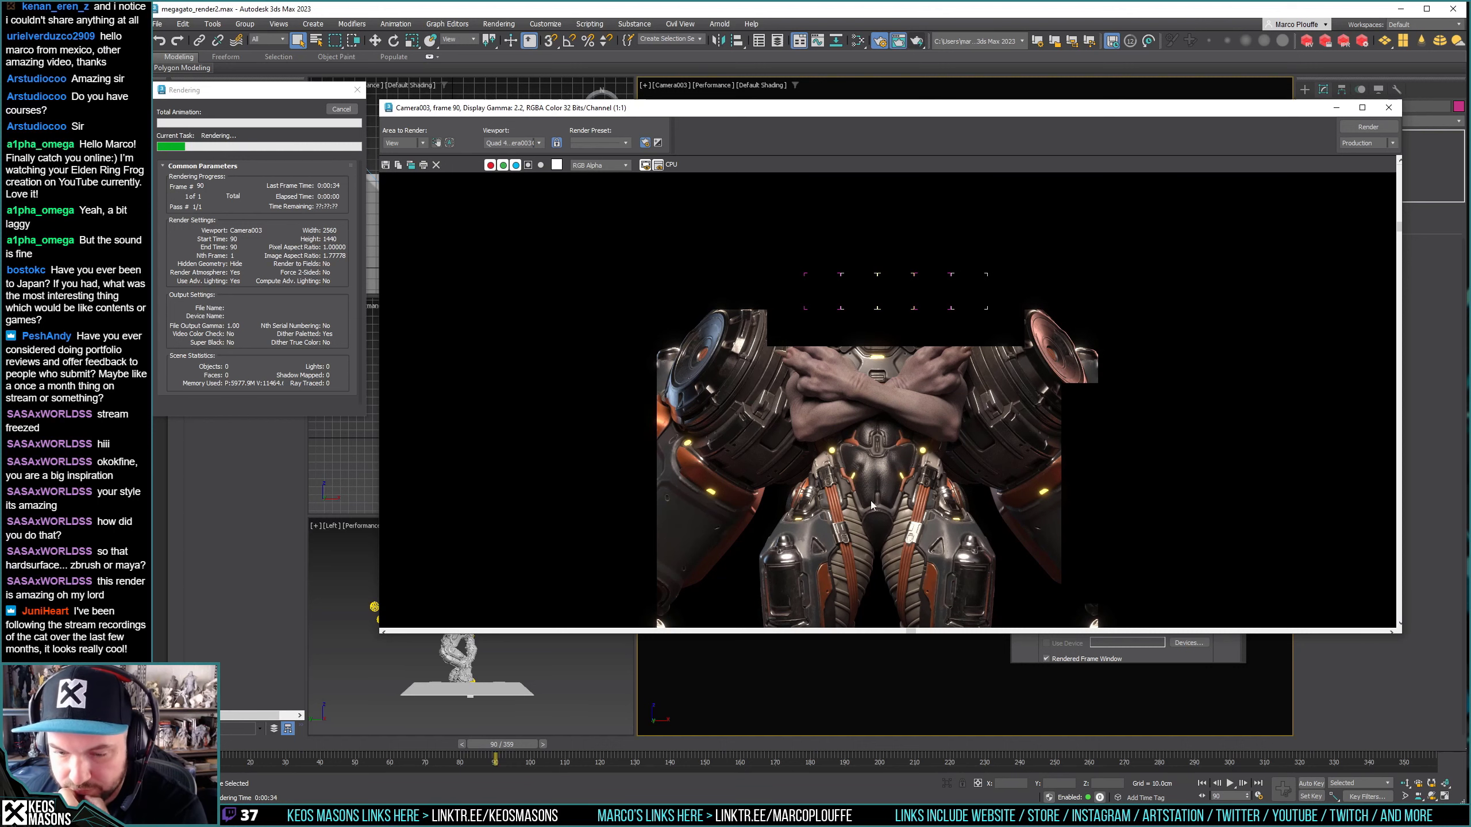
pyautogui.scroll(-2, 855, 525)
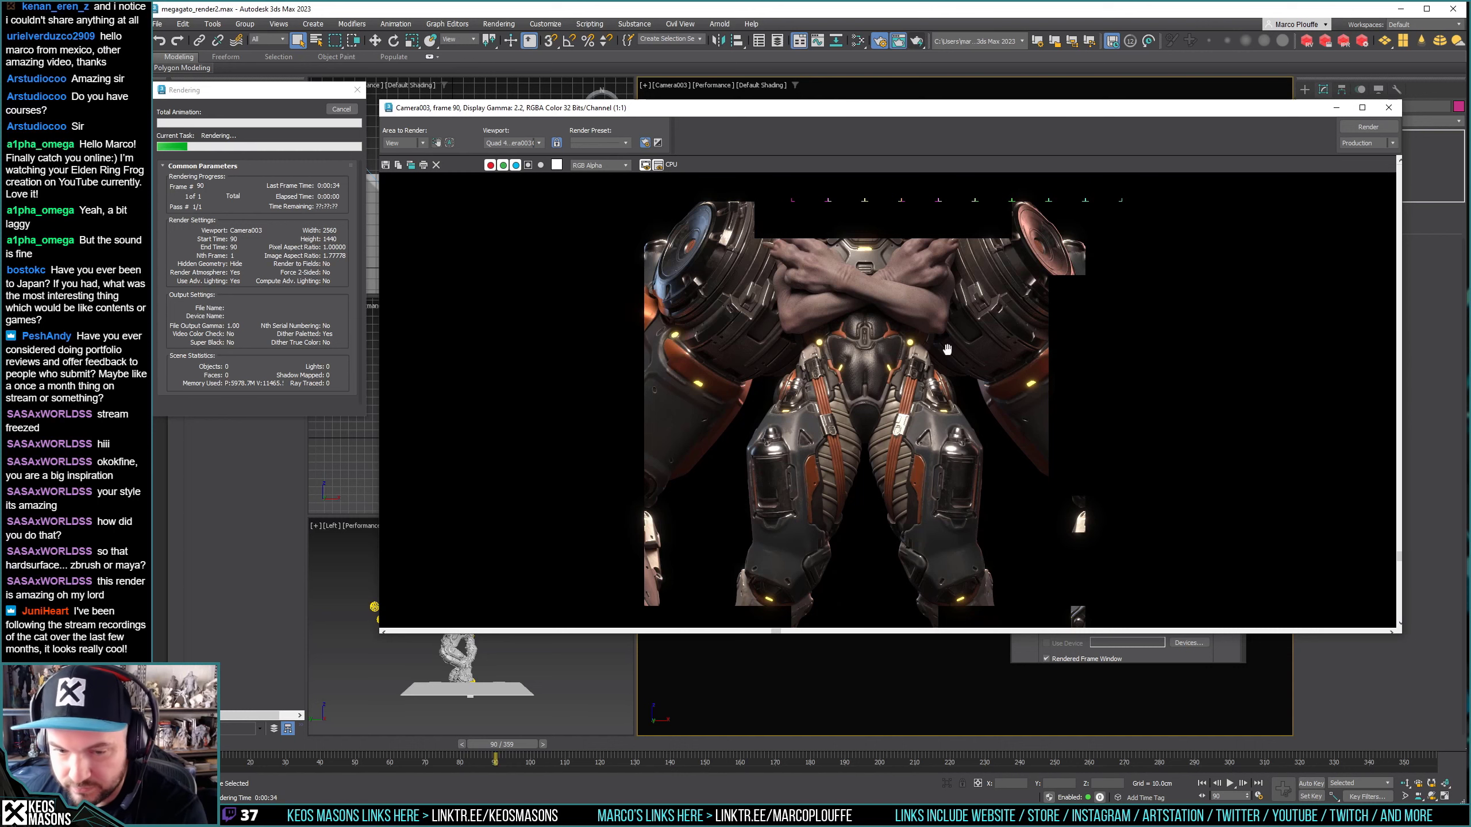
pyautogui.moveTo(855, 563); pyautogui.dragTo(931, 395, button='middle')
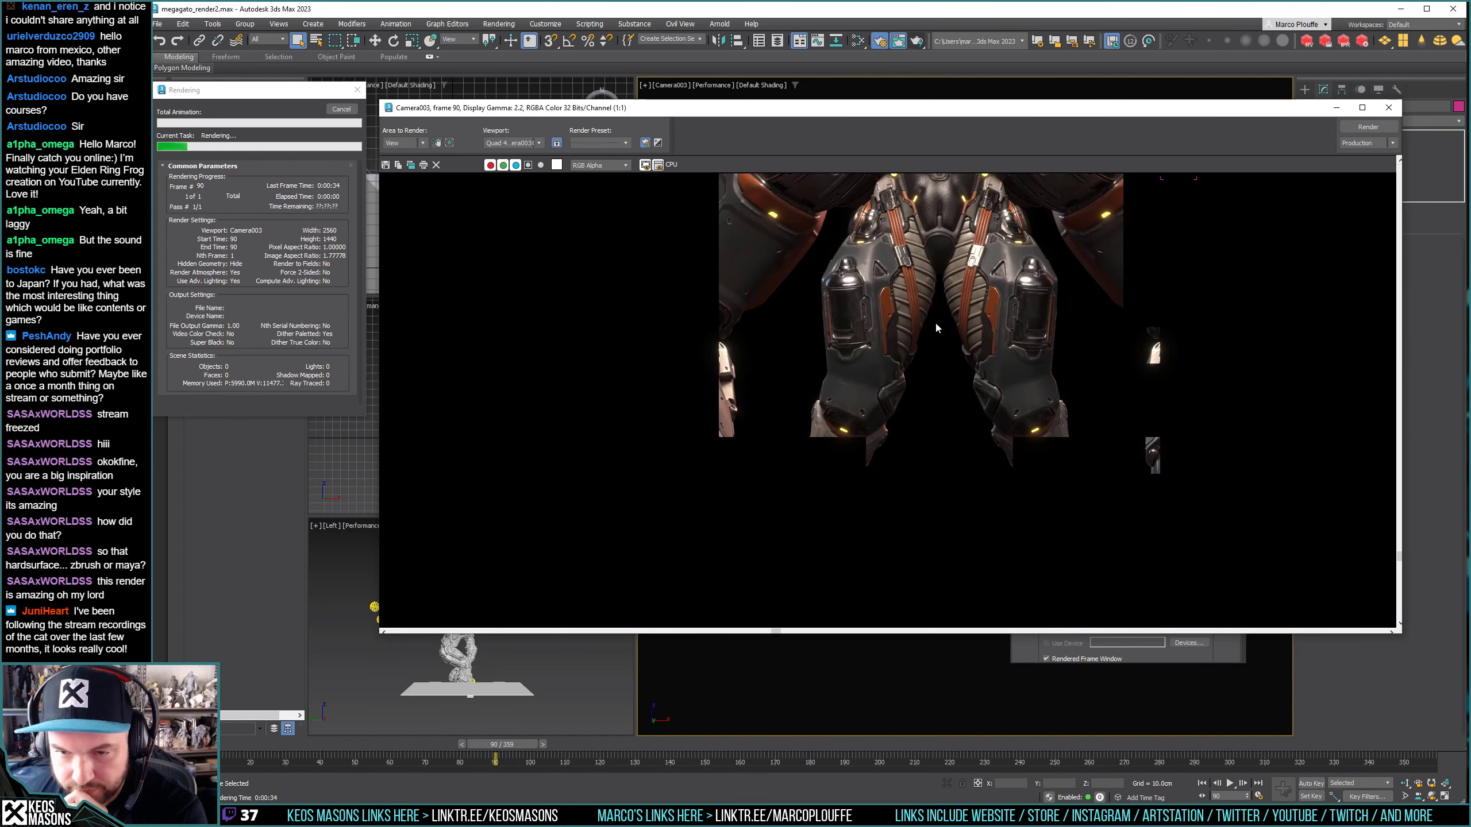
pyautogui.moveTo(865, 489); pyautogui.dragTo(848, 587, button='middle')
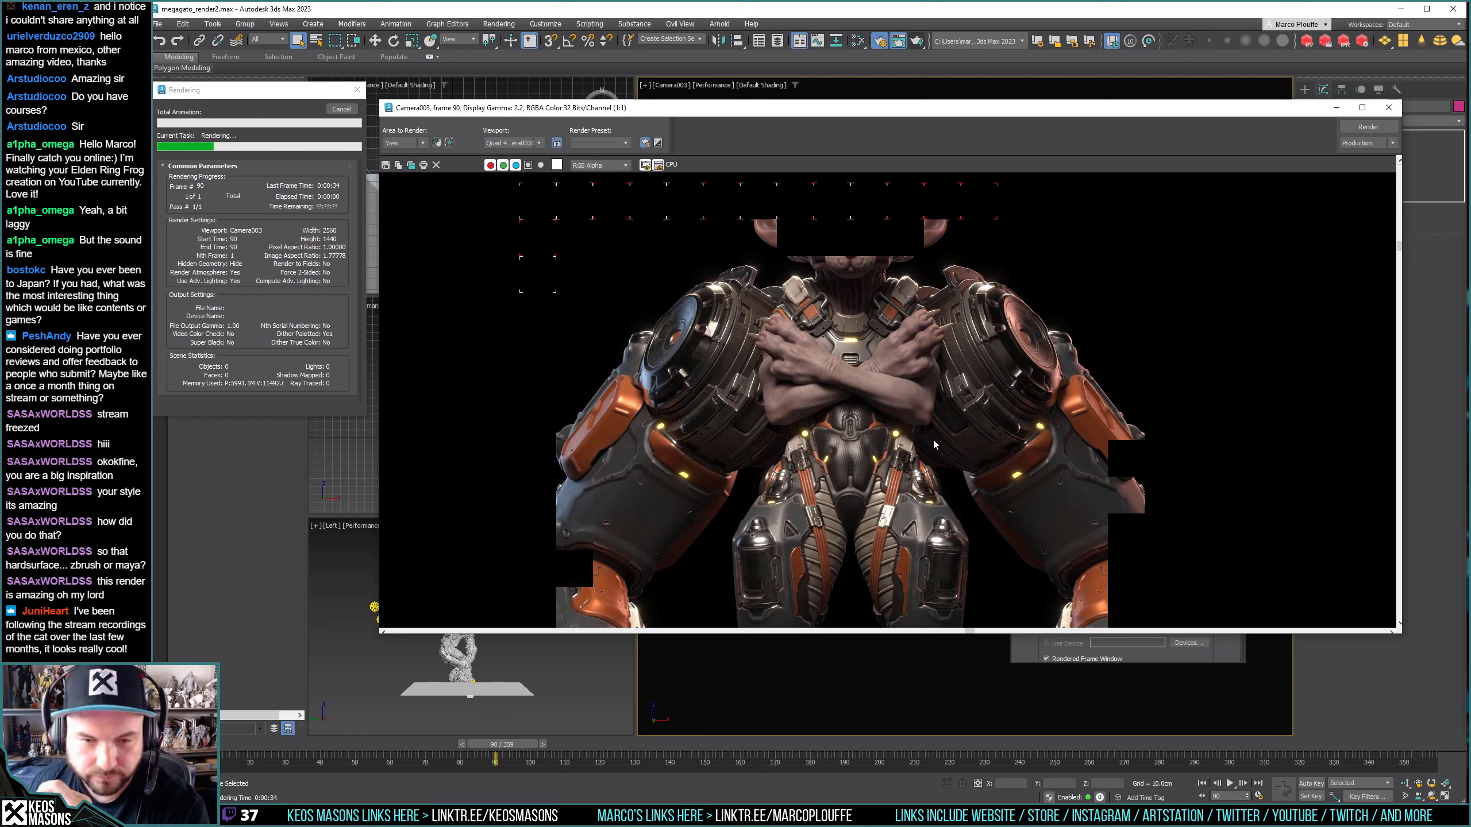
# Pan the frame buffer over the legs, then the upper body and crossed arms.
pyautogui.moveTo(746, 524); pyautogui.dragTo(774, 388, button='middle')
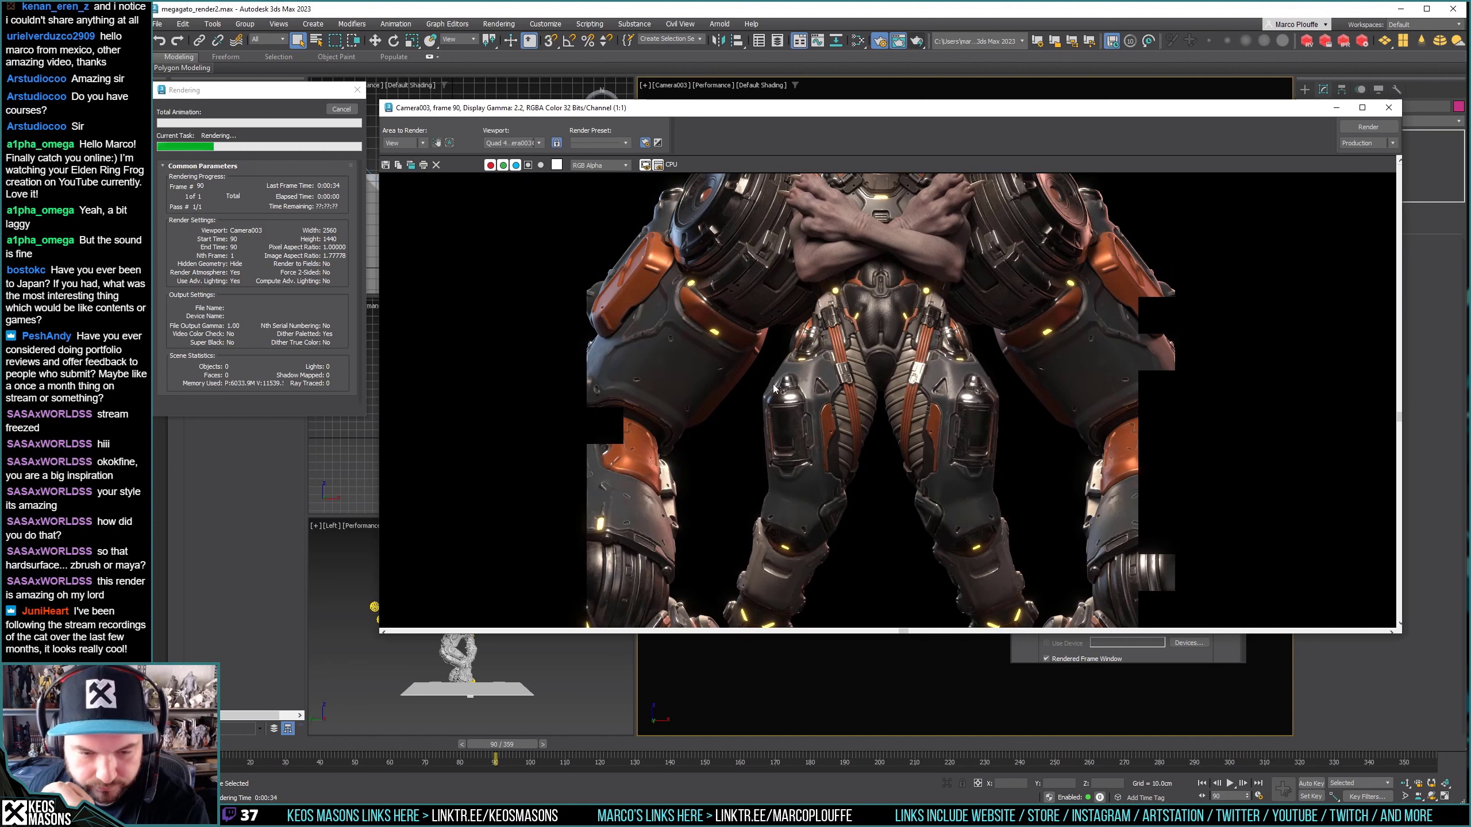
pyautogui.moveTo(691, 597); pyautogui.dragTo(641, 570, button='middle')
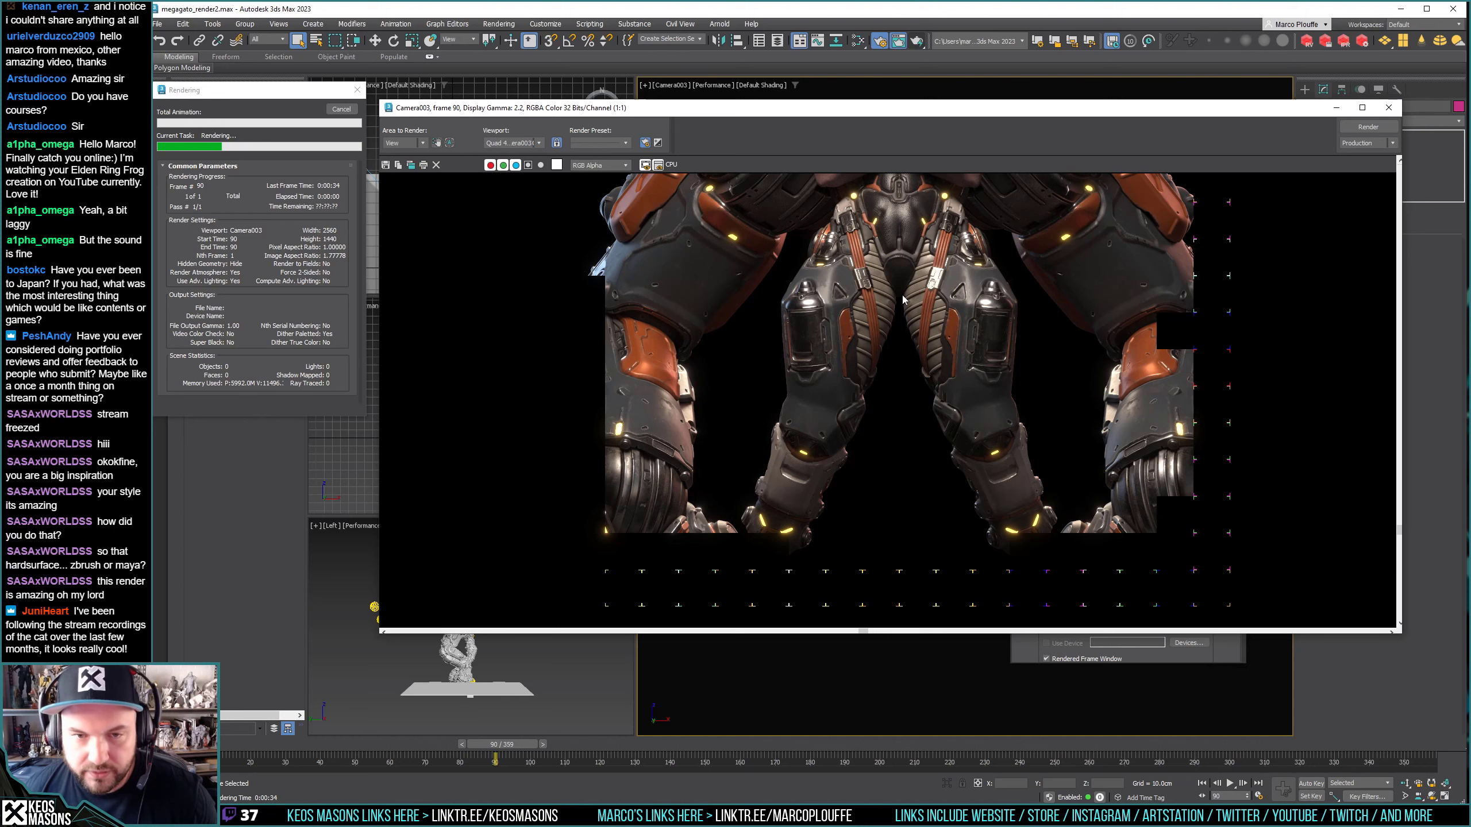
pyautogui.moveTo(903, 300); pyautogui.dragTo(855, 426, button='middle')
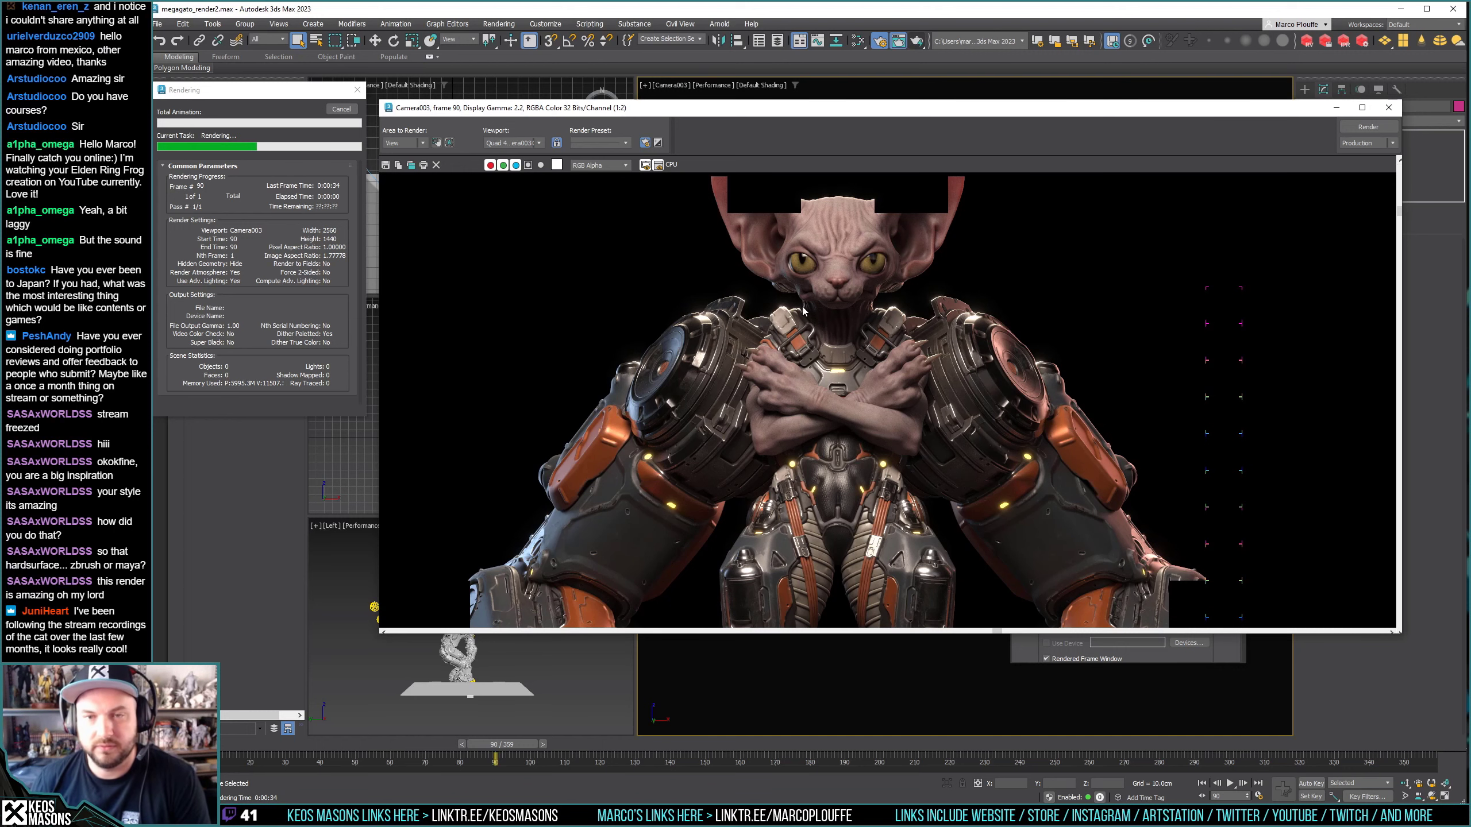
# Zoom the frame buffer out to 1:2 to see the whole nearly finished render.
pyautogui.scroll(-3, 802, 311)
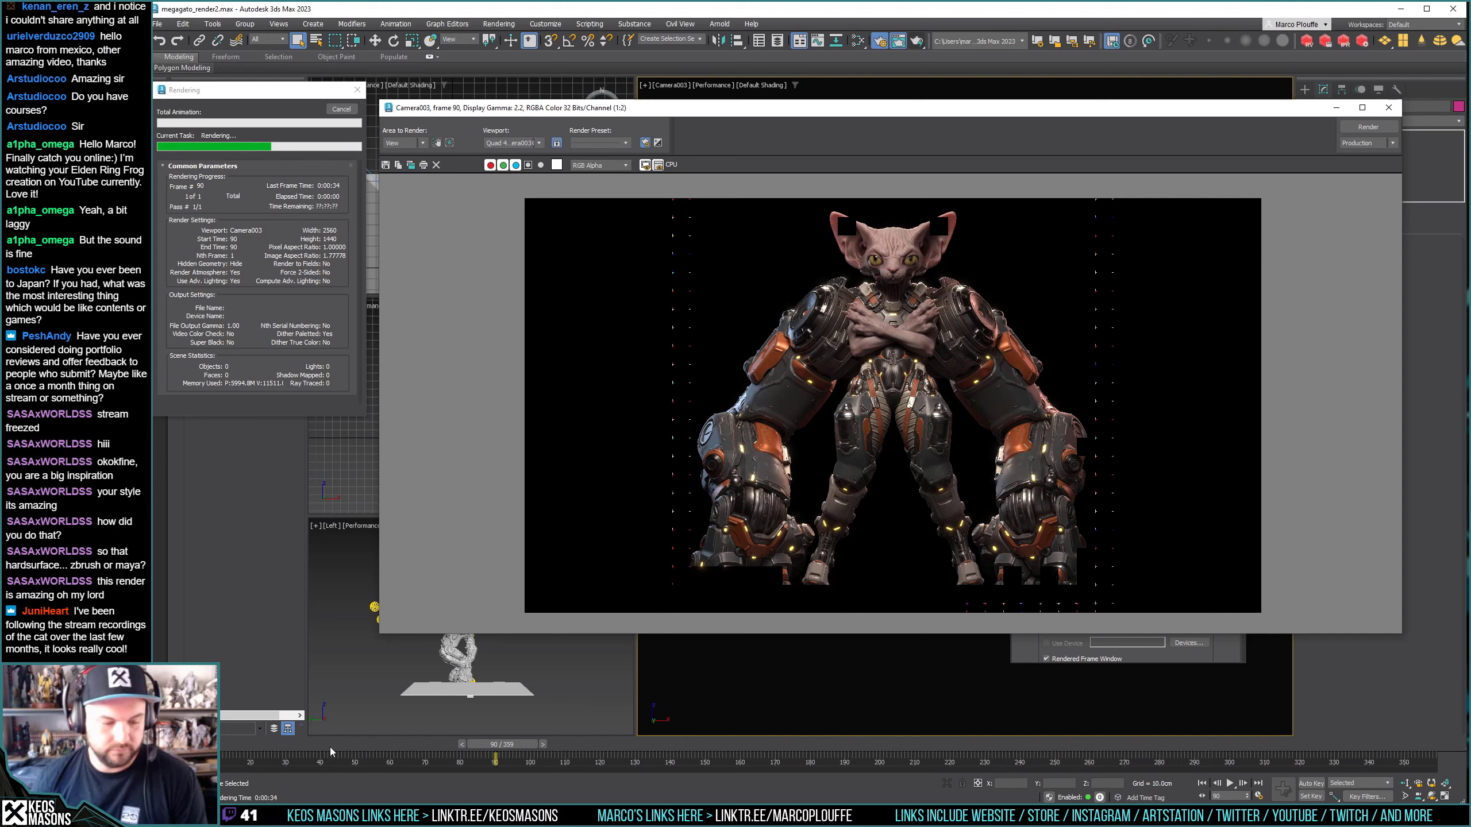
# Open File Explorer at the megato project folder over the running render.
pyautogui.hotkey('alt', 'Tab')
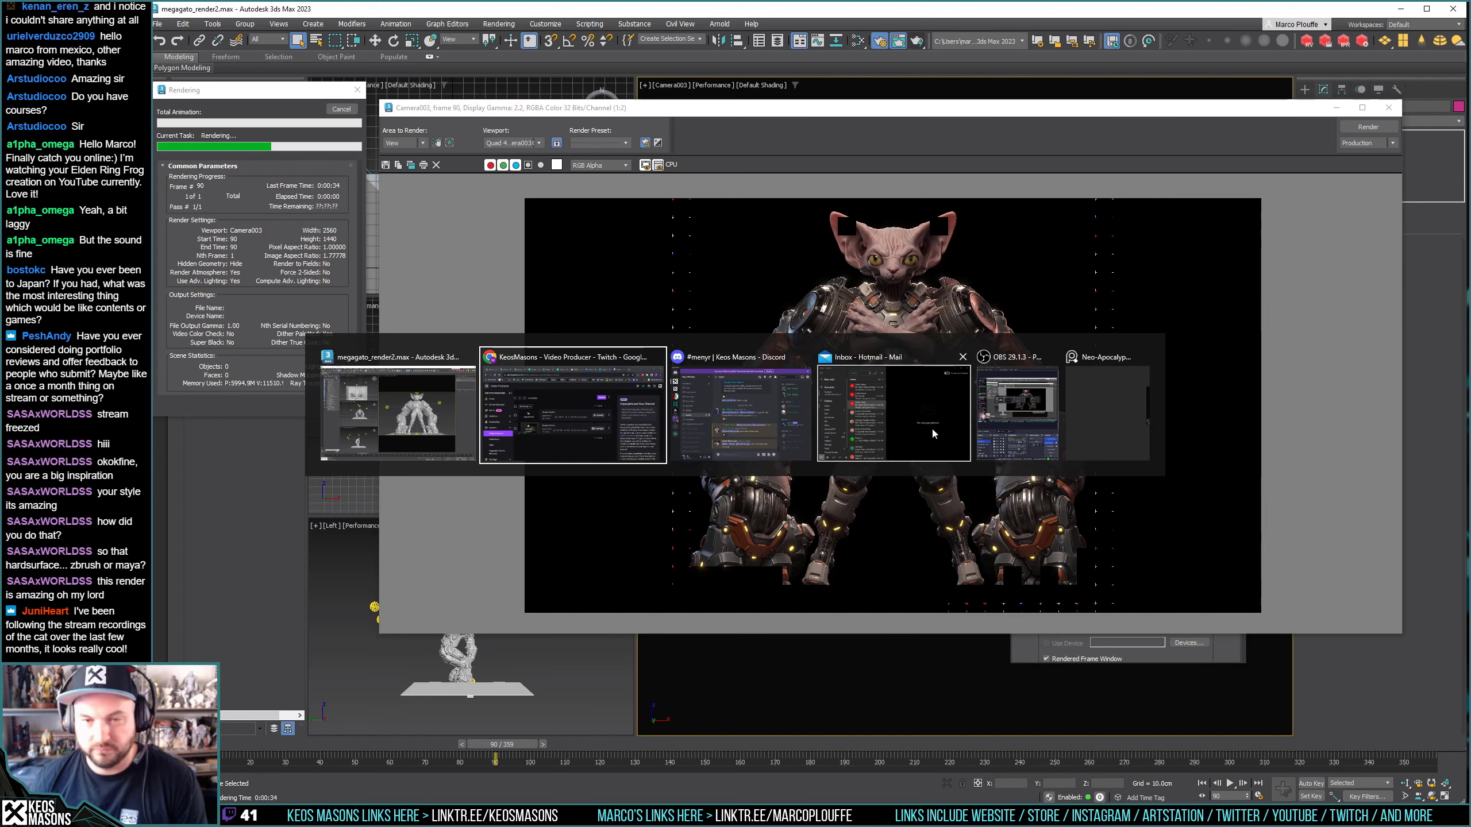
pyautogui.press('Escape')
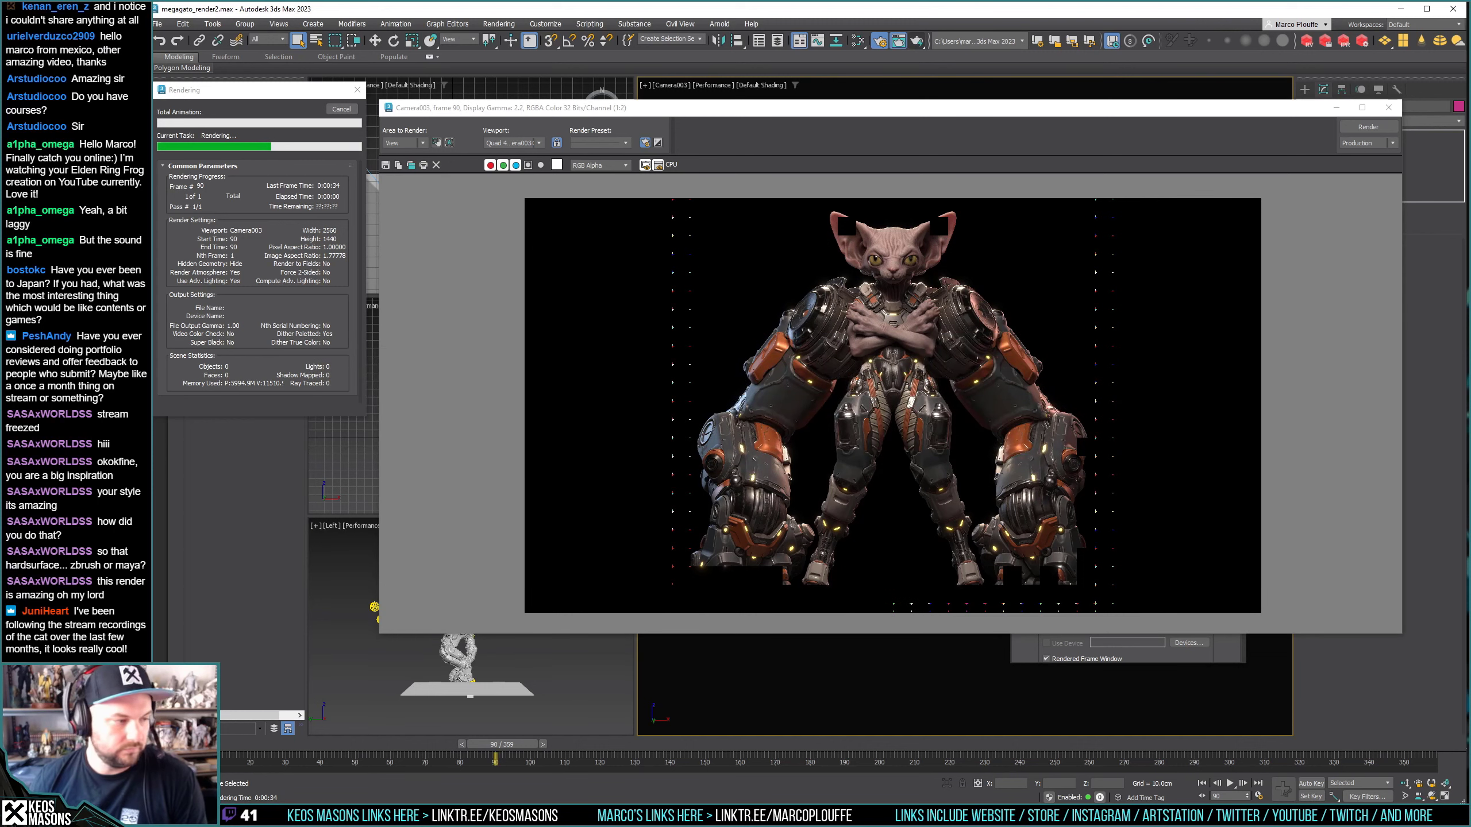
pyautogui.press('super+e')
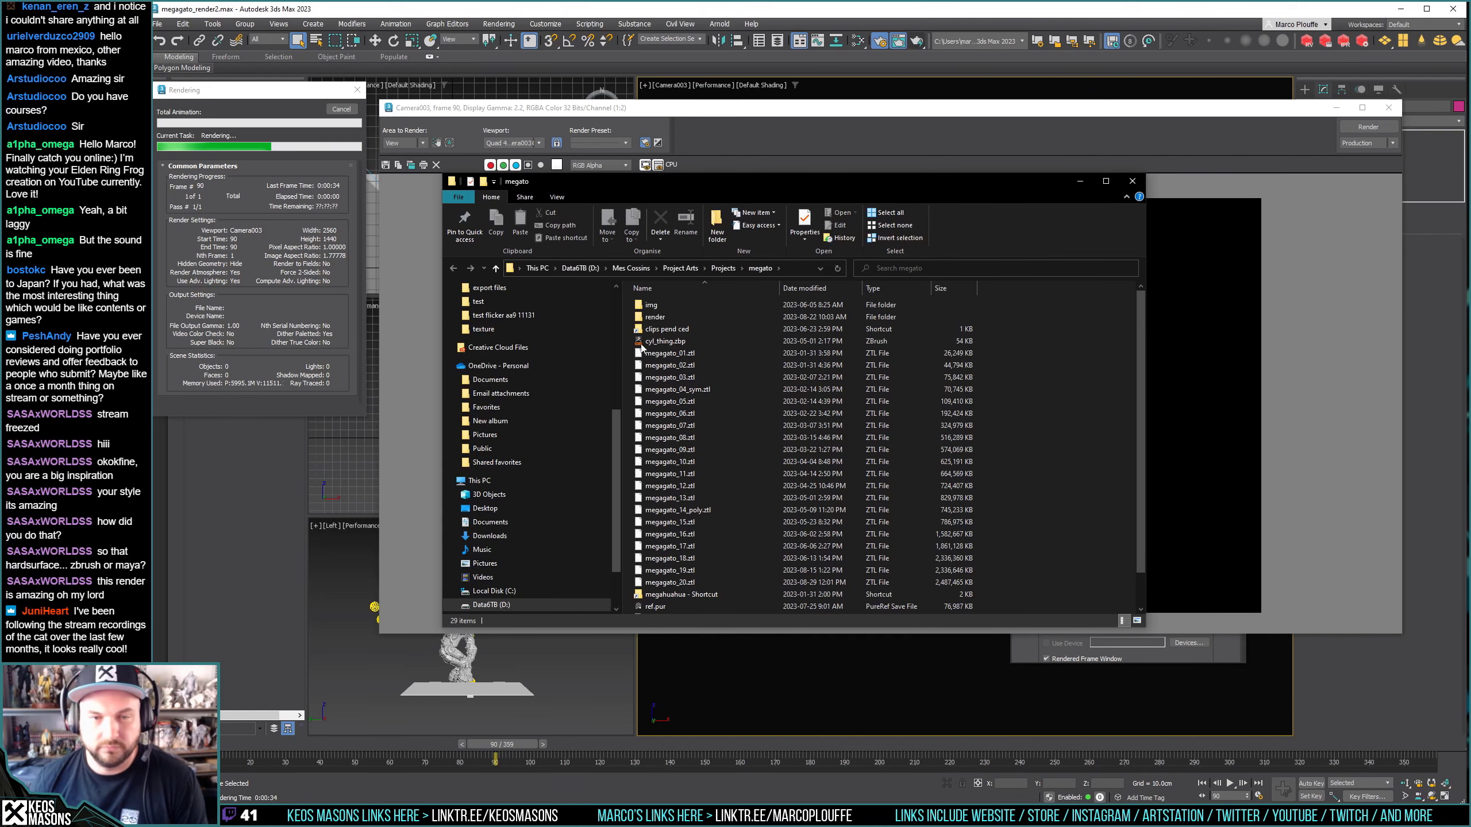
# Browse to render\images\test to view earlier test renders, then return to the render and begin saving it.
pyautogui.doubleClick(660, 316)
pyautogui.doubleClick(666, 330)
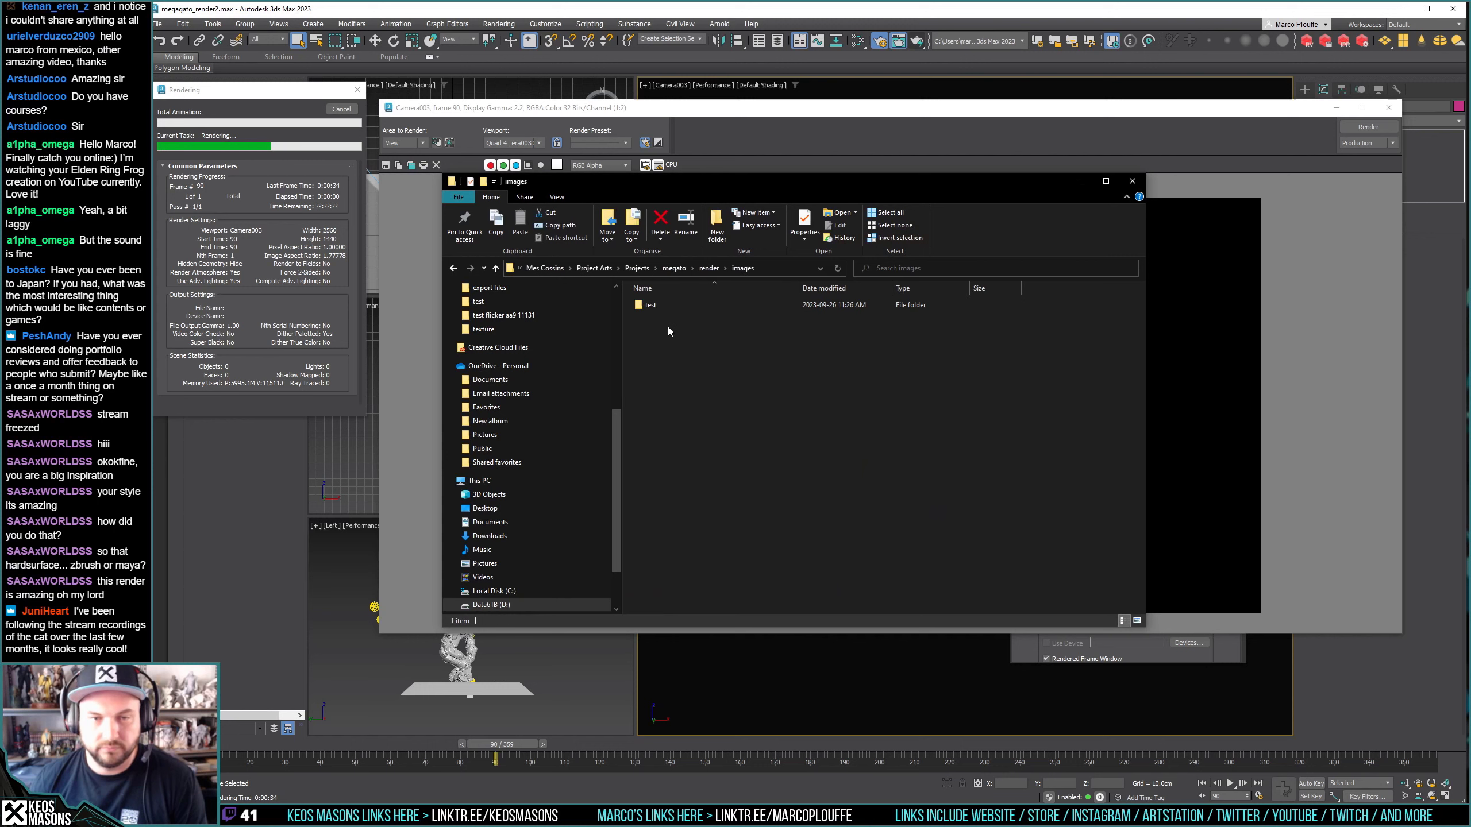
pyautogui.doubleClick(661, 307)
pyautogui.moveTo(705, 181); pyautogui.dragTo(710, 264)
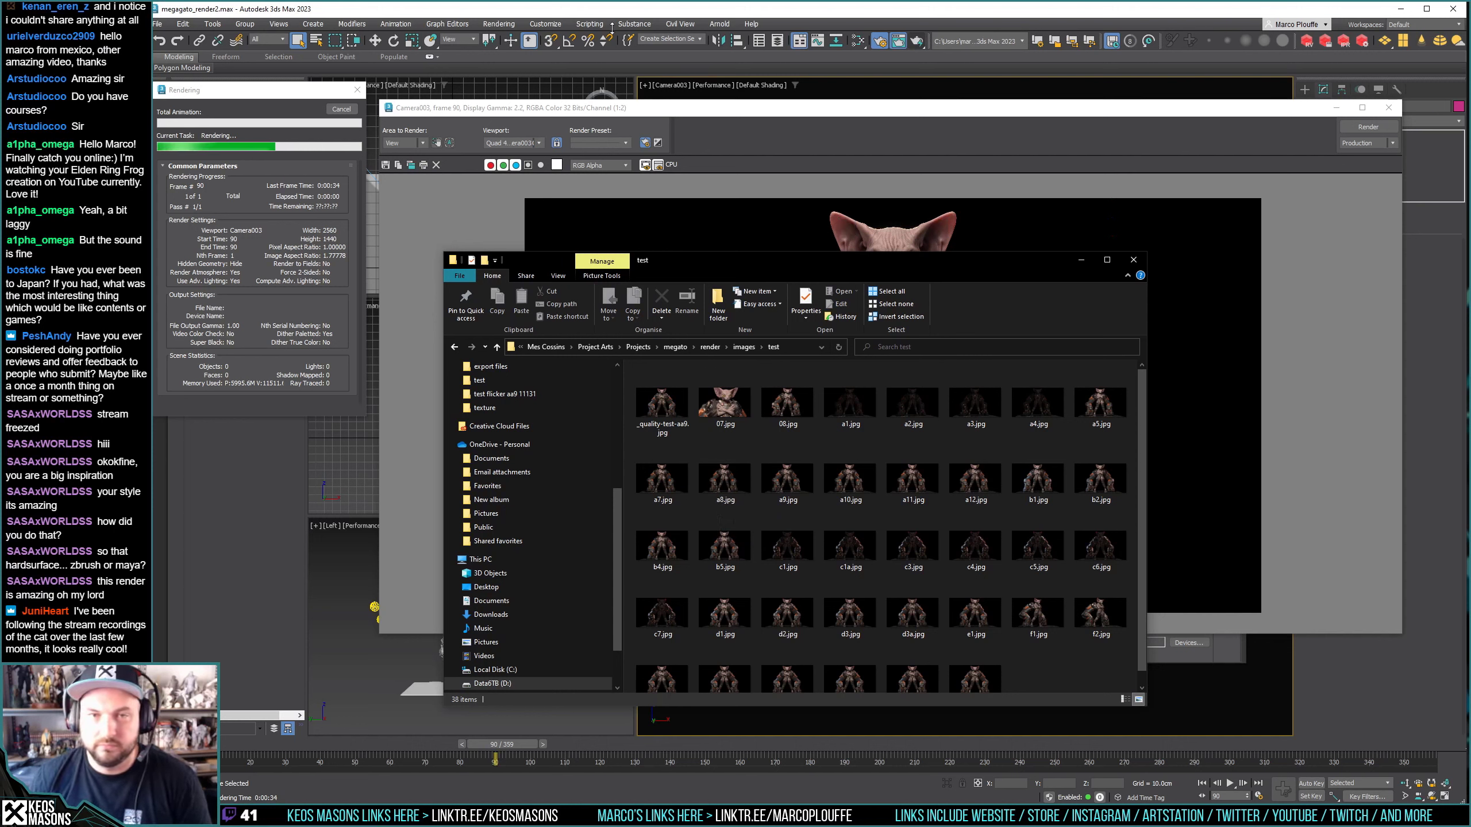
pyautogui.click(745, 118)
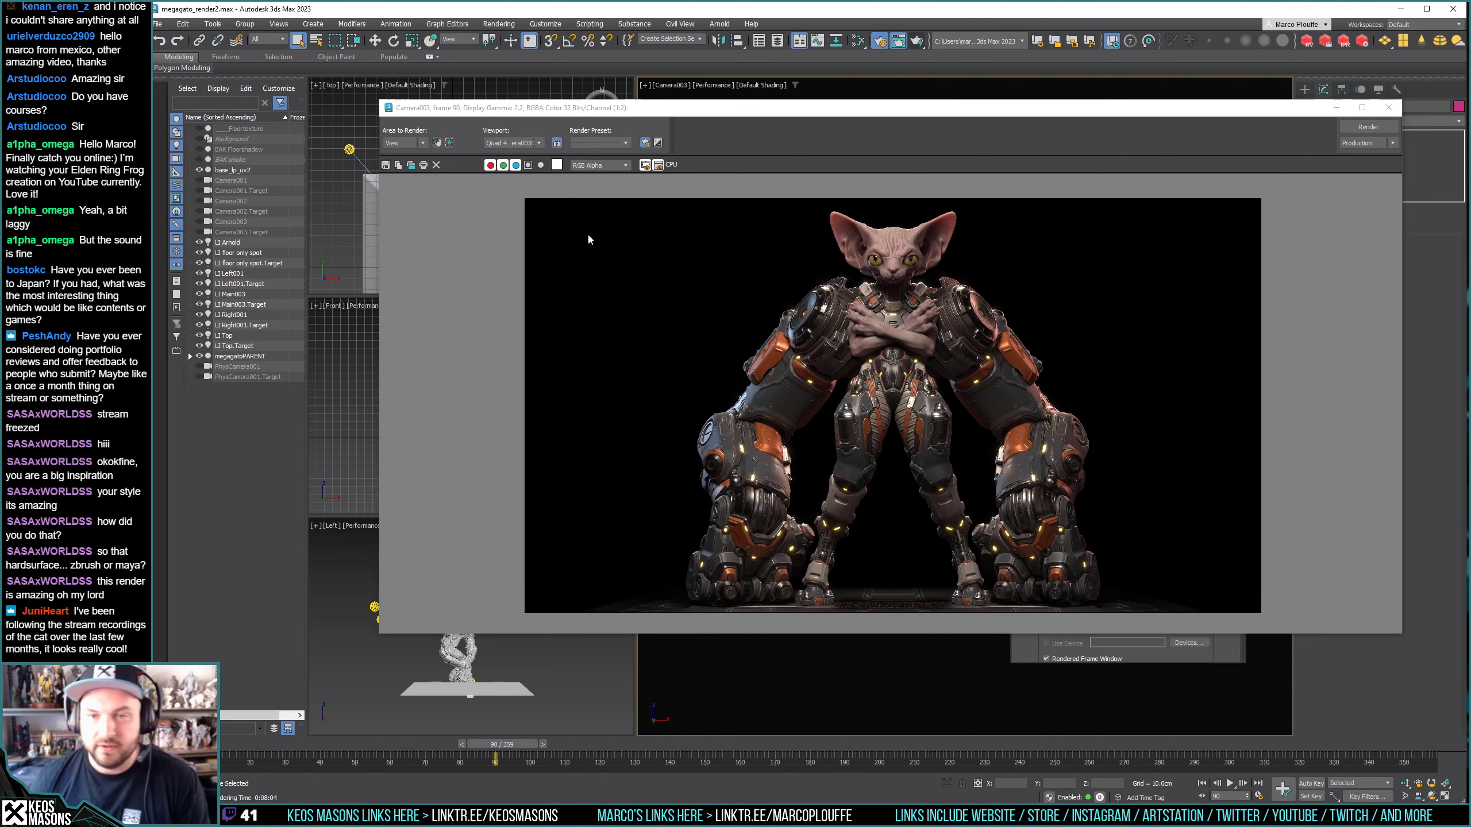
pyautogui.hotkey('ctrl', 's')
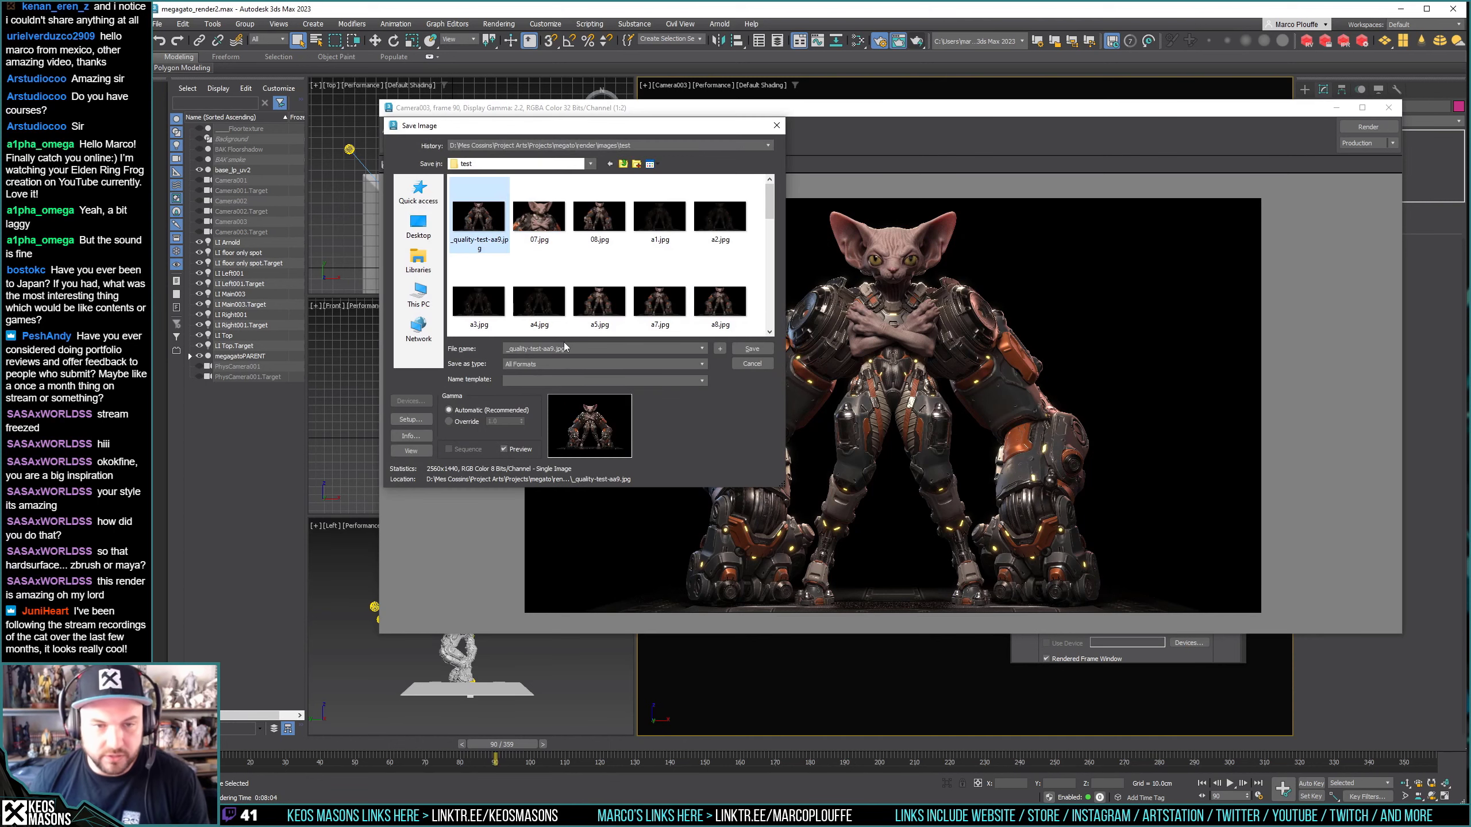
# Save the render as JPEG with '_n' appended, then open the earlier aa9 render in ImageGlass.
pyautogui.click(550, 348)
pyautogui.write('_newtex')
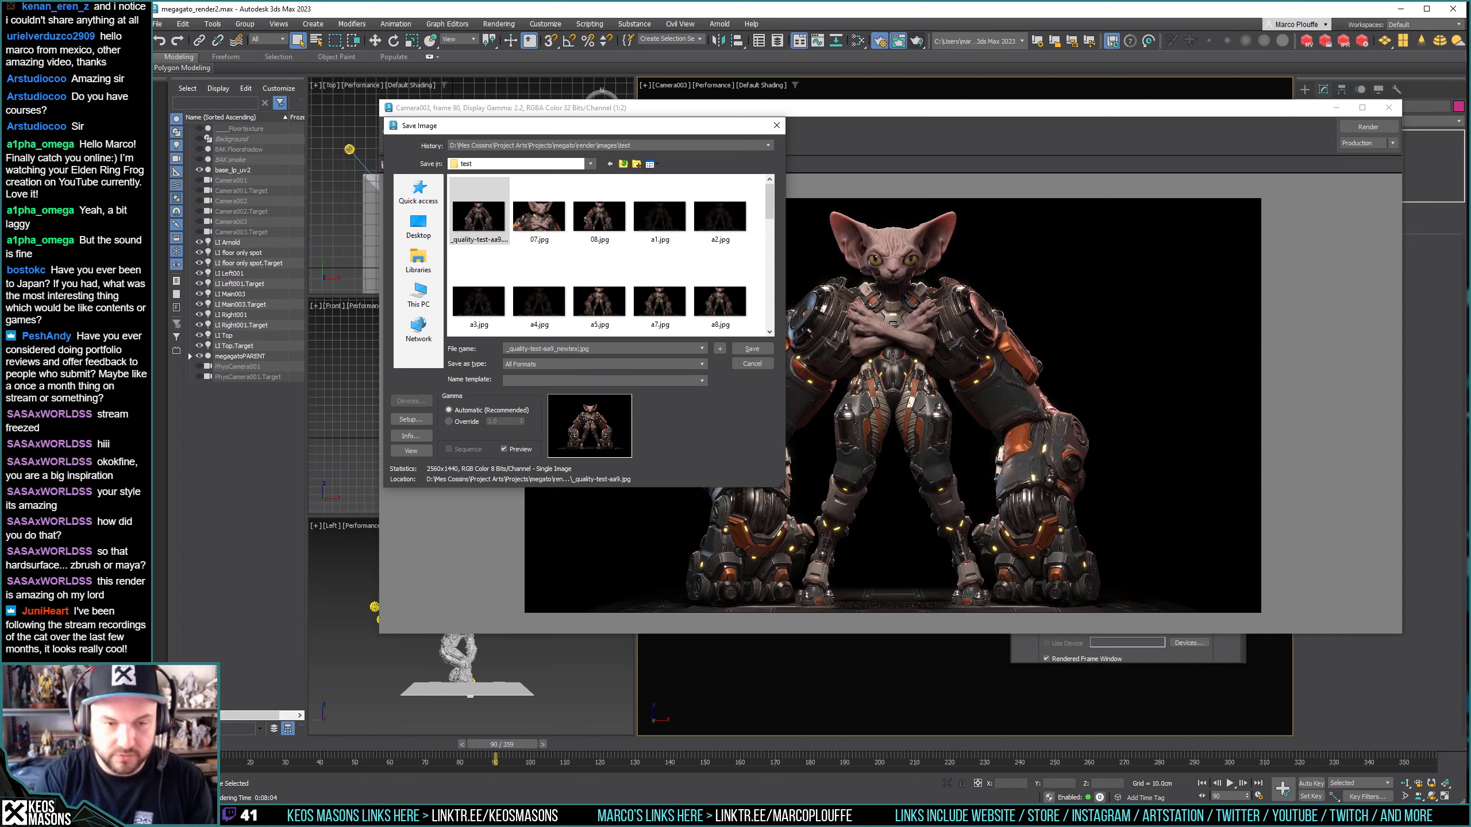
pyautogui.press('Return')
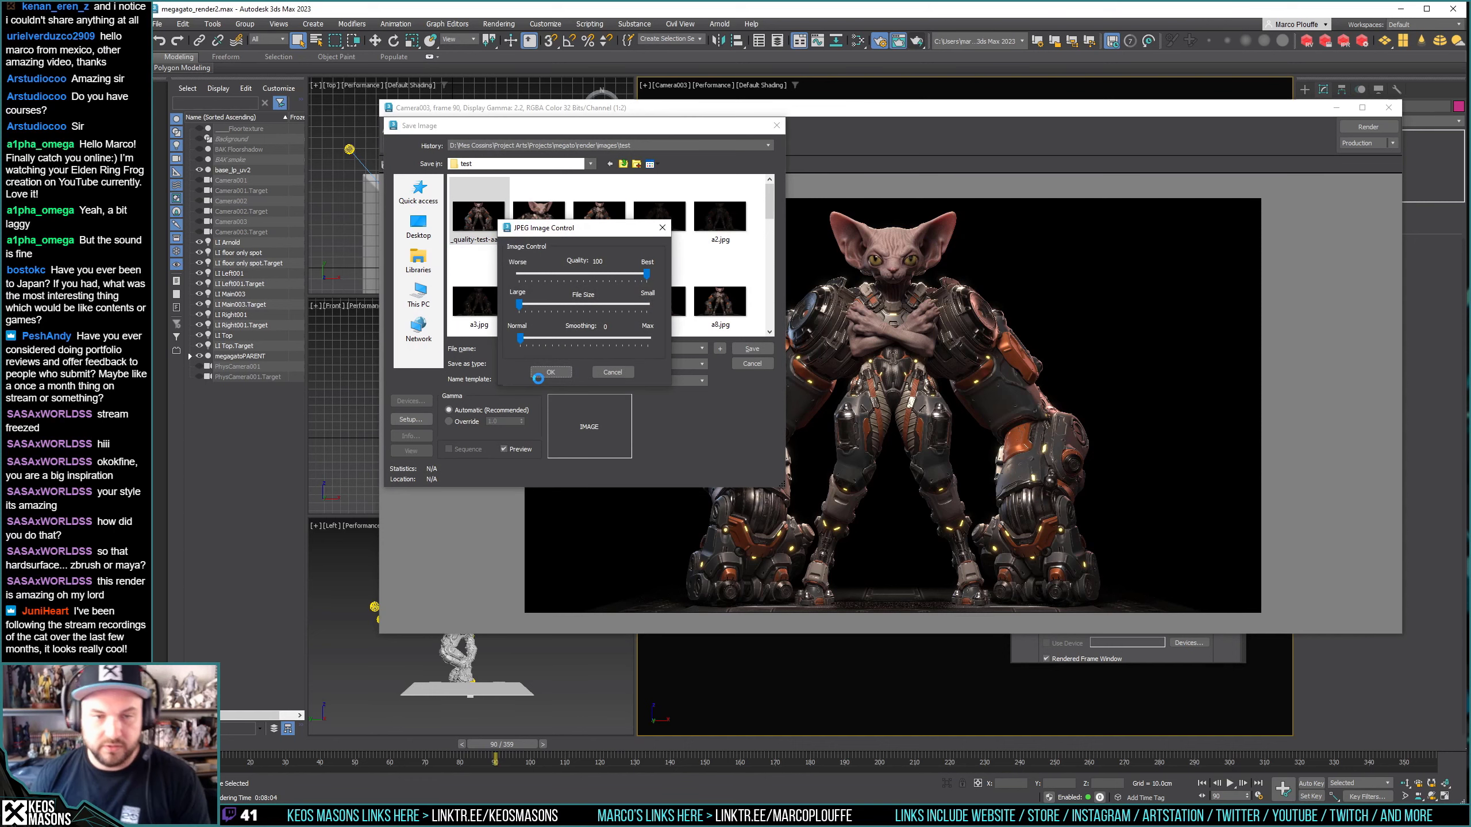
pyautogui.click(538, 374)
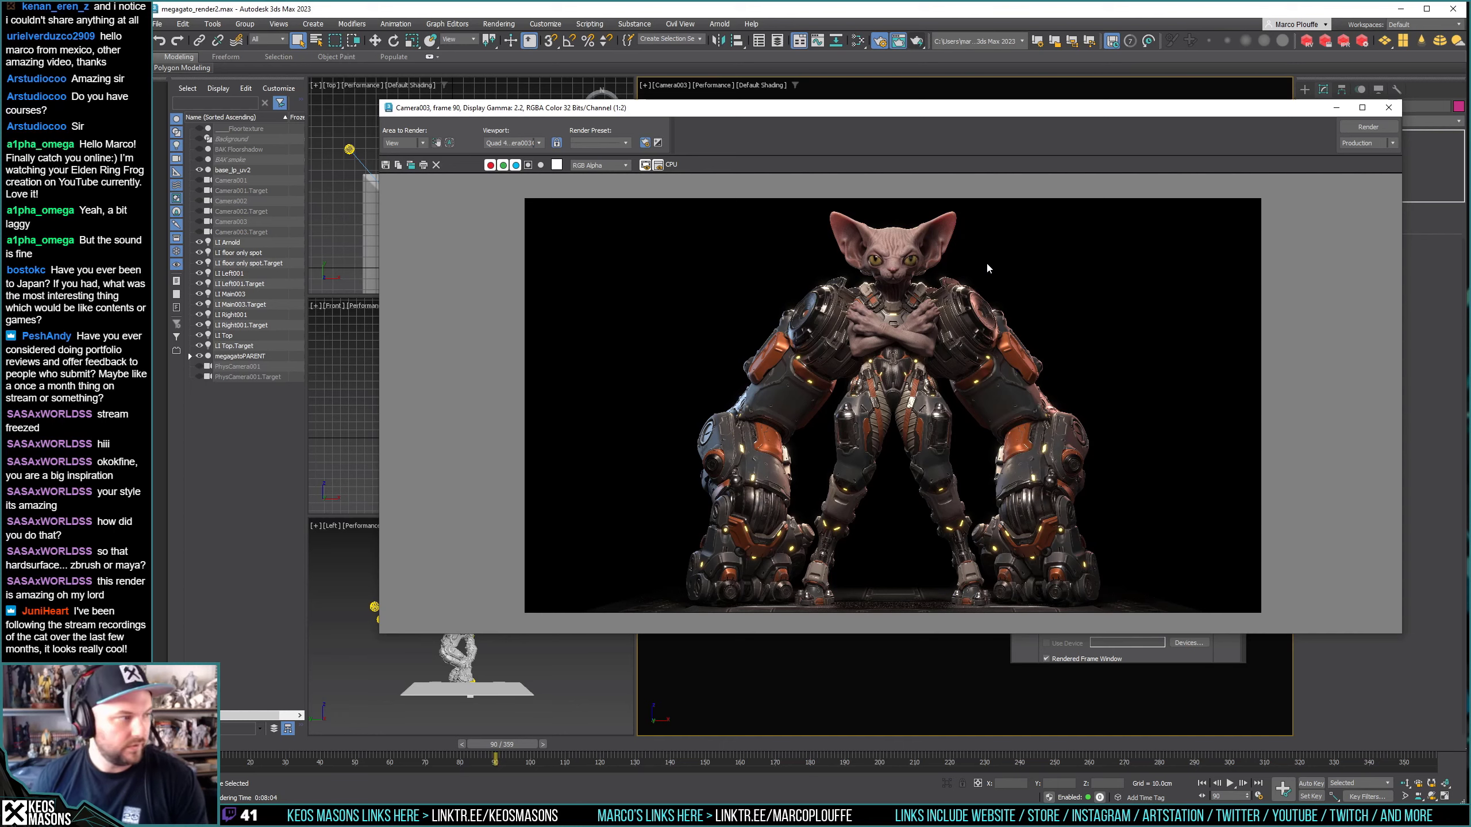
pyautogui.hotkey('alt', 'Tab')
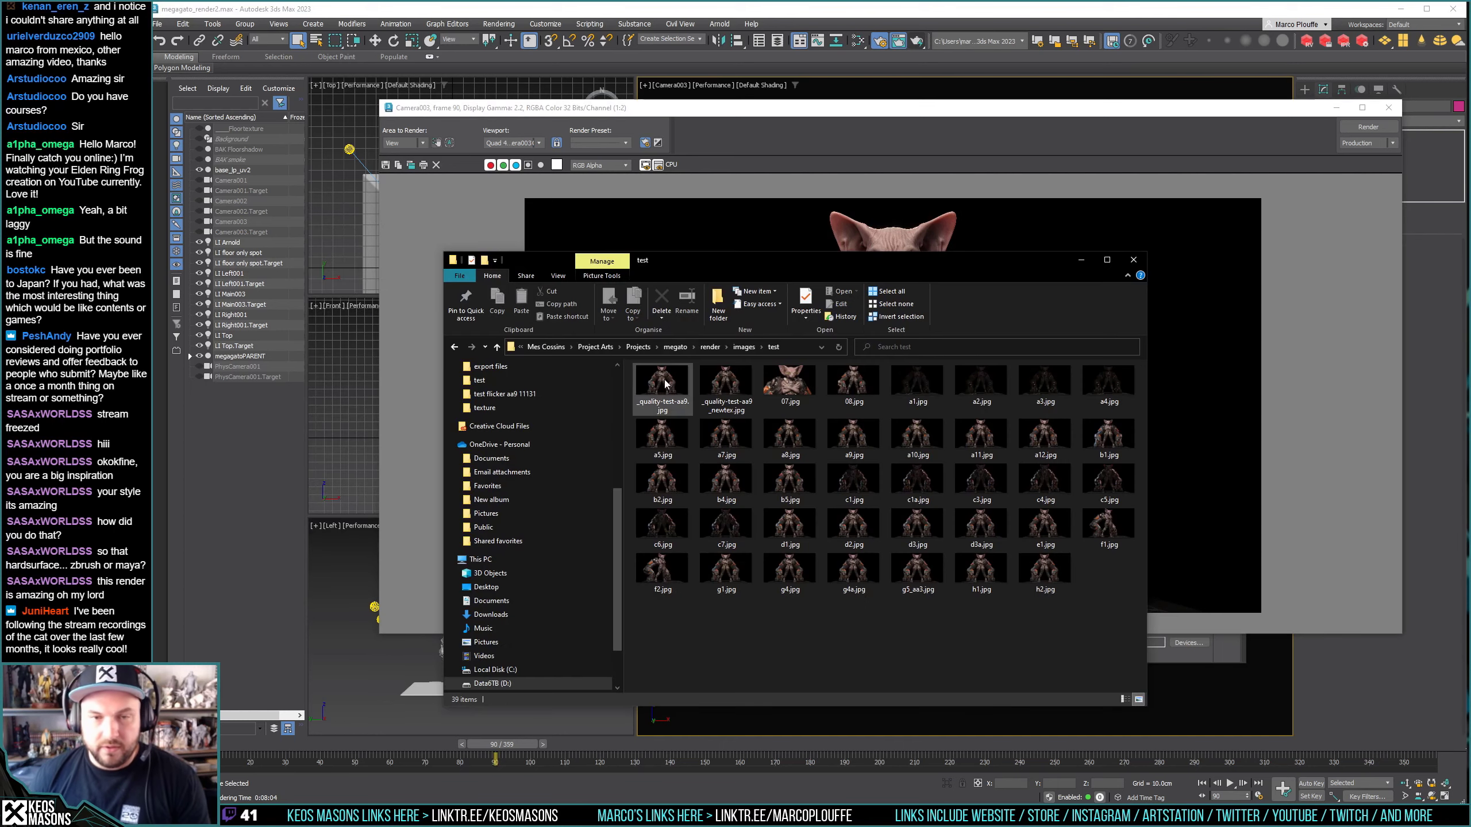
pyautogui.doubleClick(661, 385)
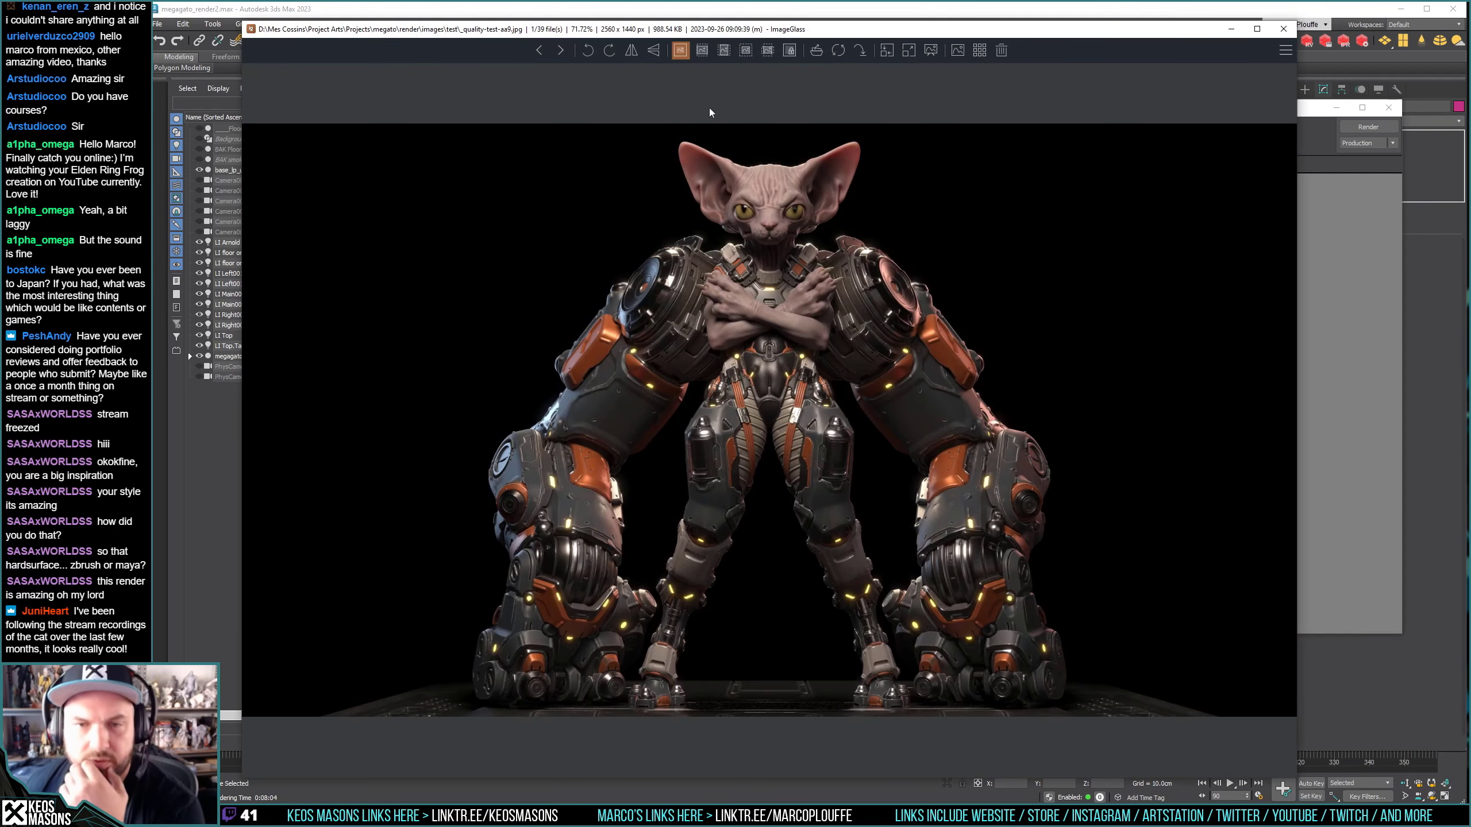
# Enlarge the ImageGlass window and flip between the aa9 and newtex renders to compare floors.
pyautogui.moveTo(1299, 257); pyautogui.dragTo(1460, 257)
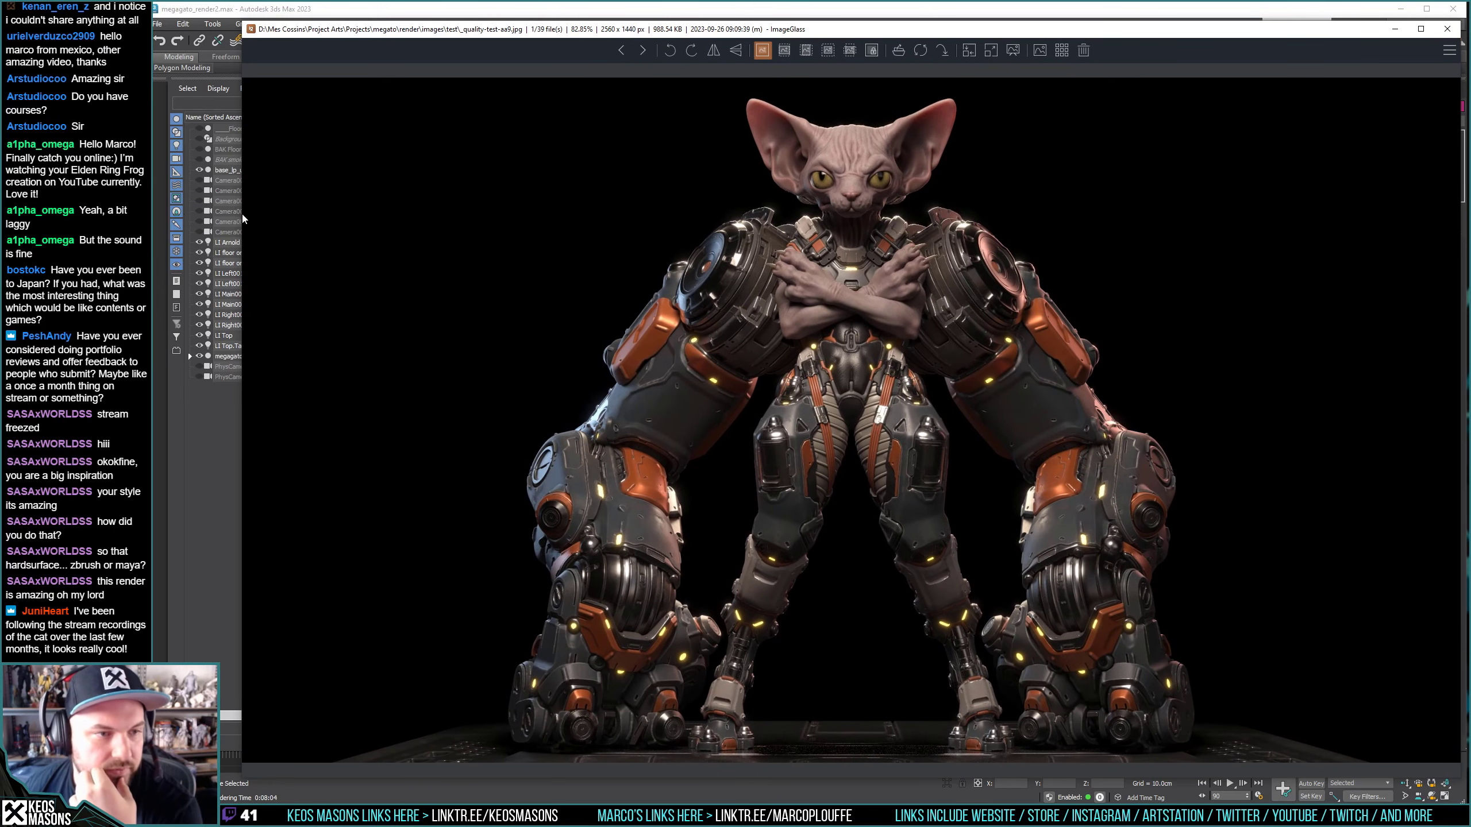
pyautogui.moveTo(243, 218); pyautogui.dragTo(173, 219)
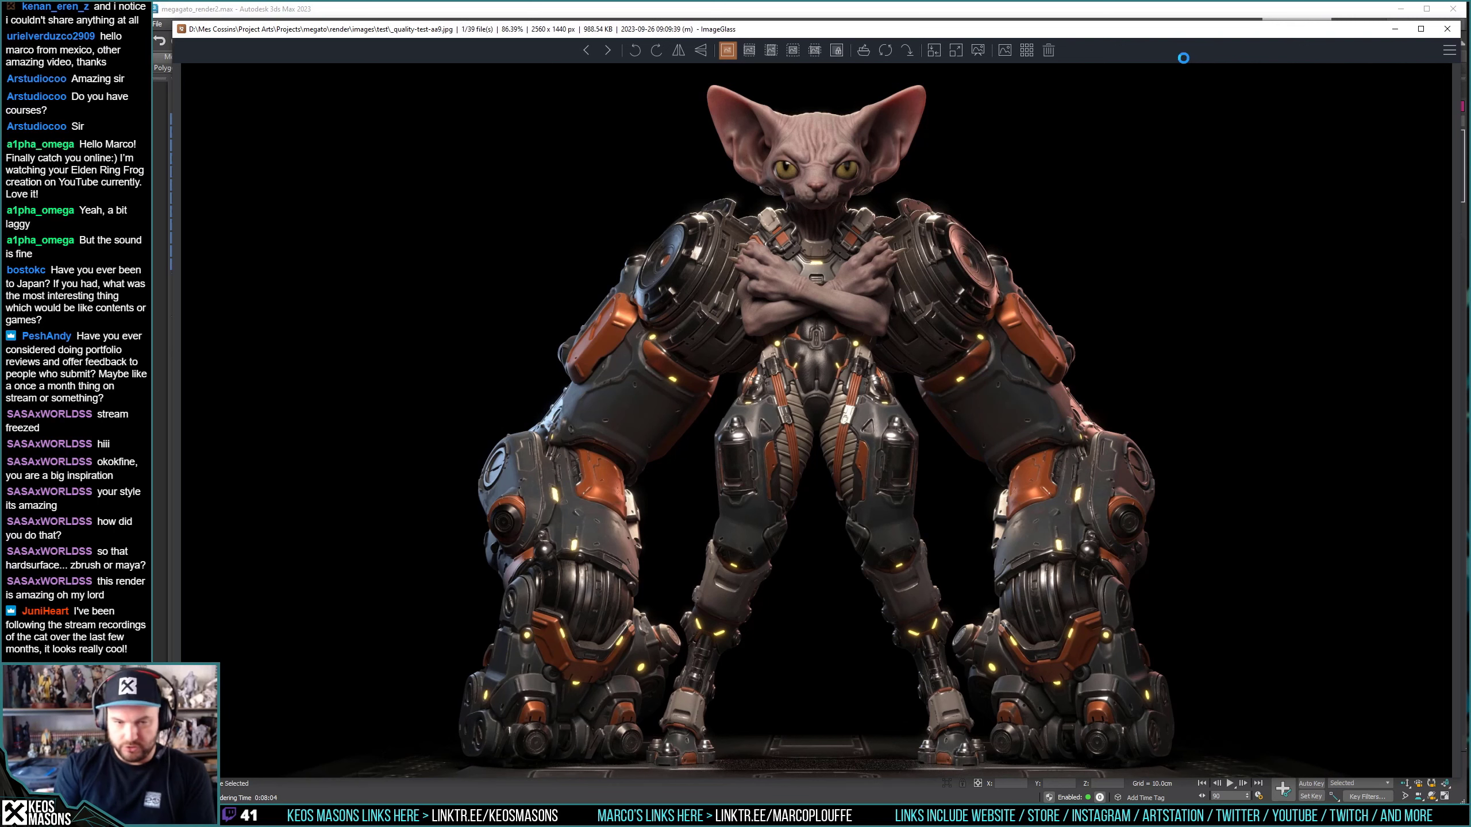
pyautogui.press('Left')
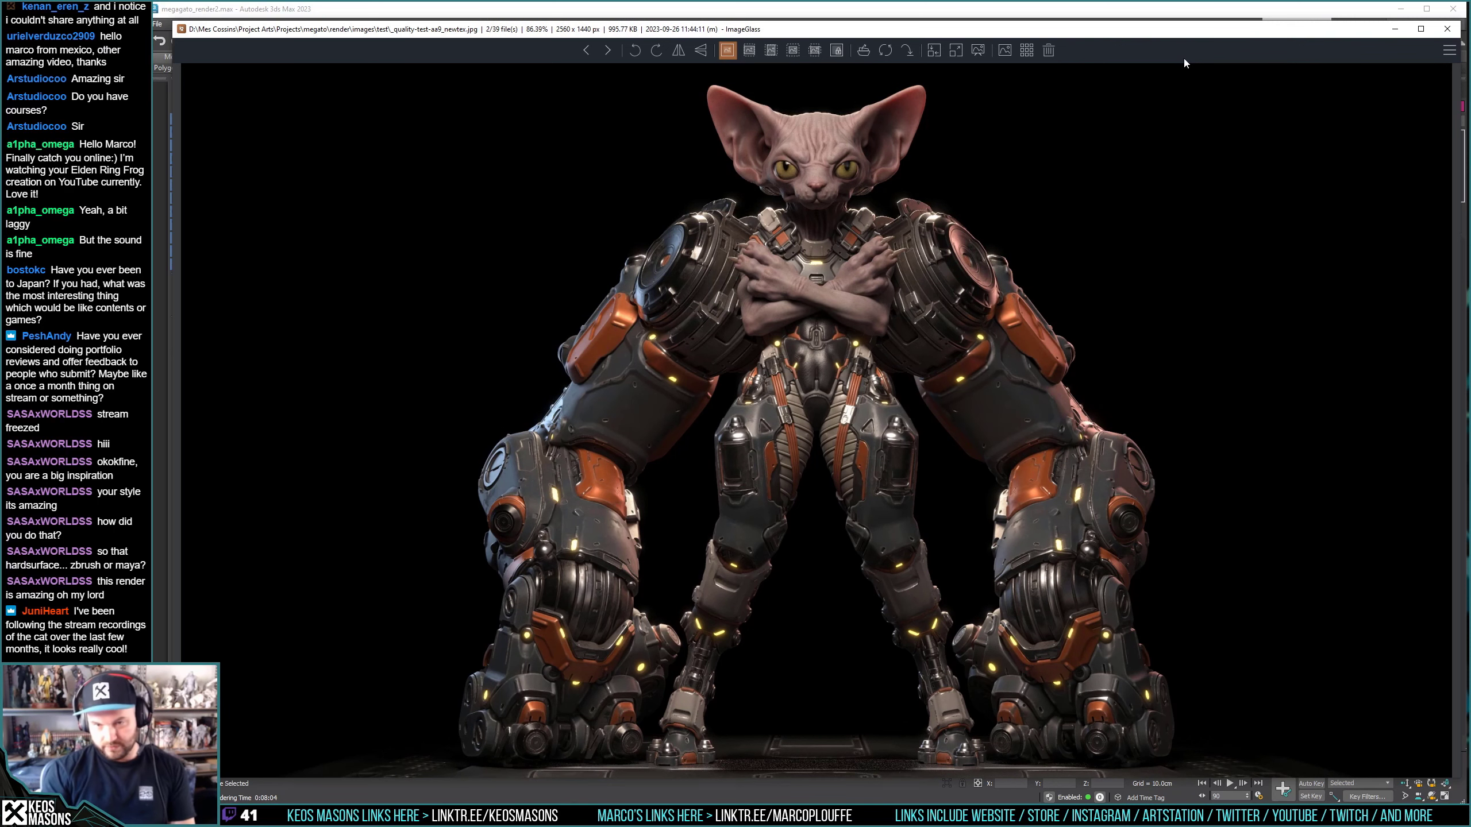
pyautogui.press('Right')
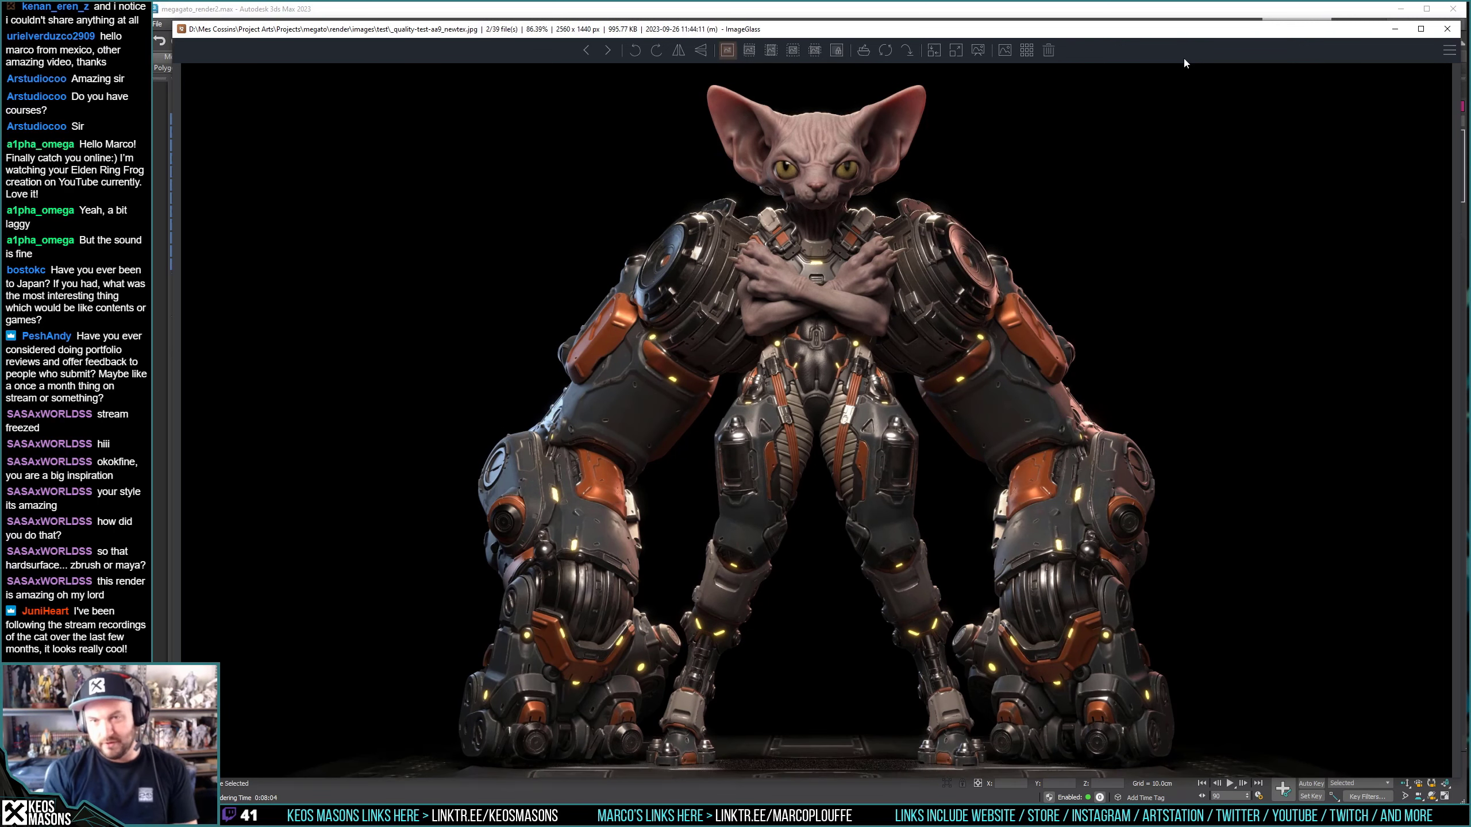
pyautogui.press('Left')
pyautogui.press('Right')
pyautogui.press('Left')
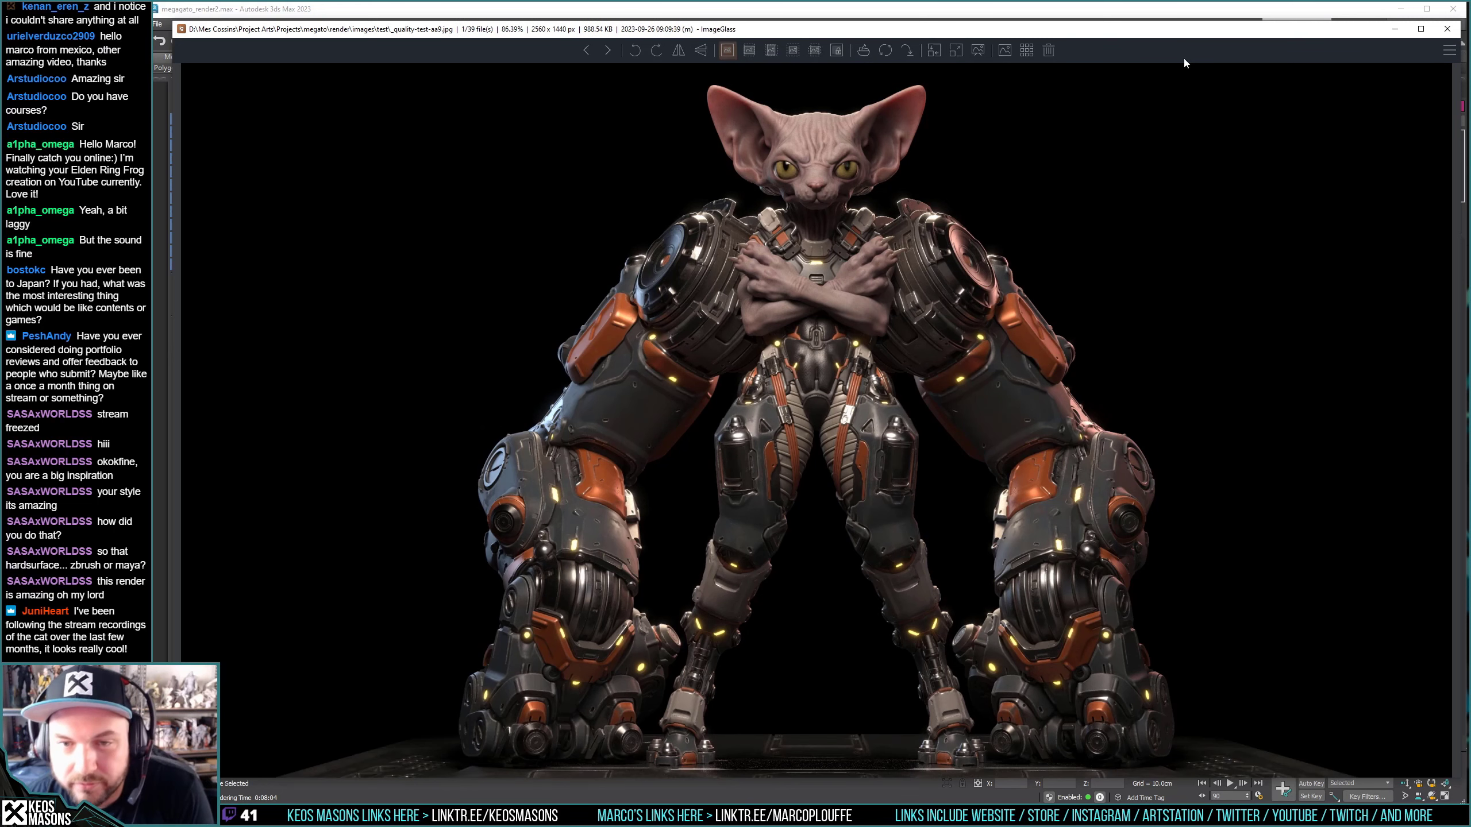
pyautogui.press('Right')
pyautogui.press('Left')
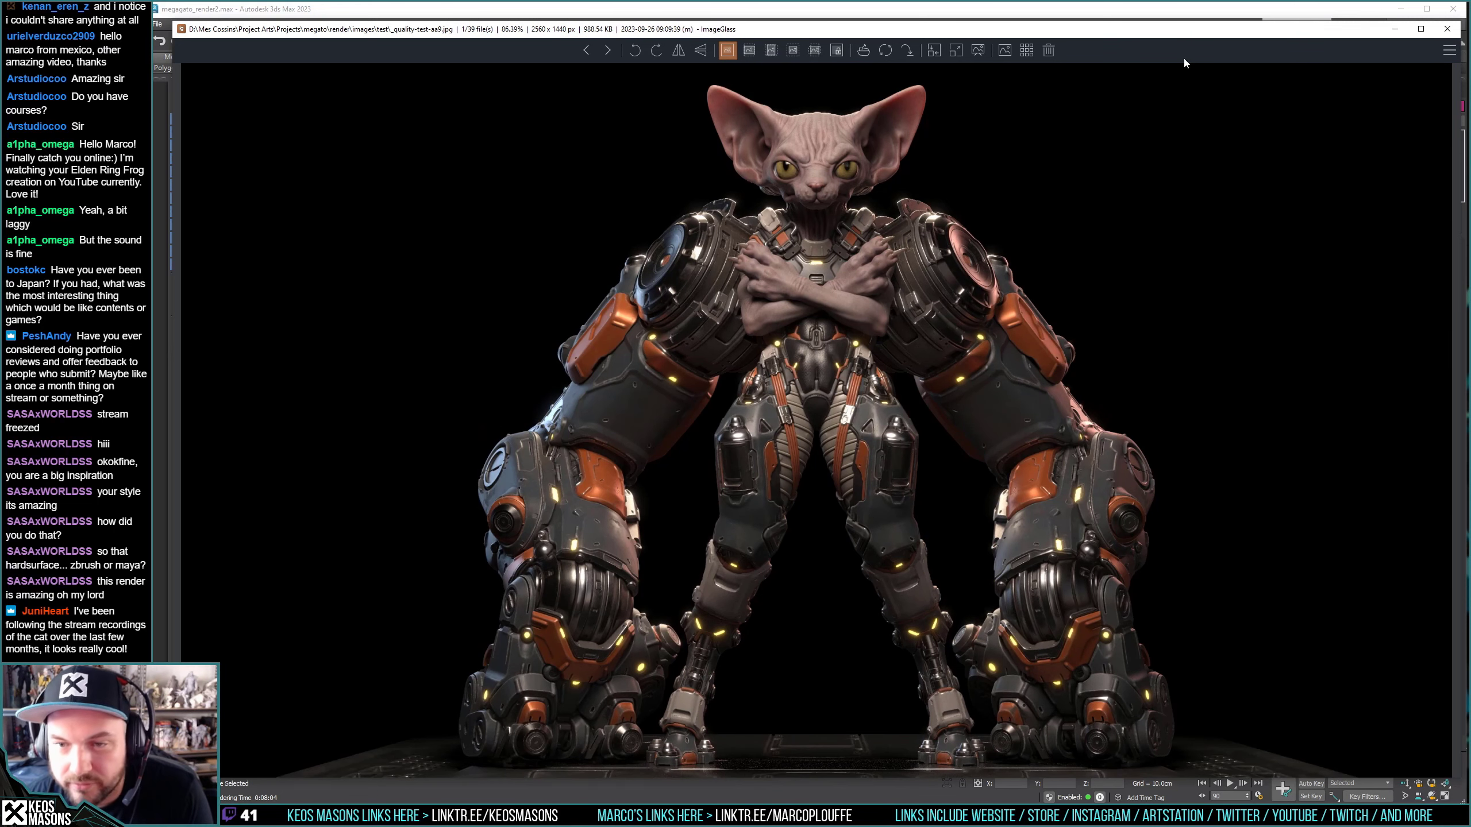
pyautogui.press('Right')
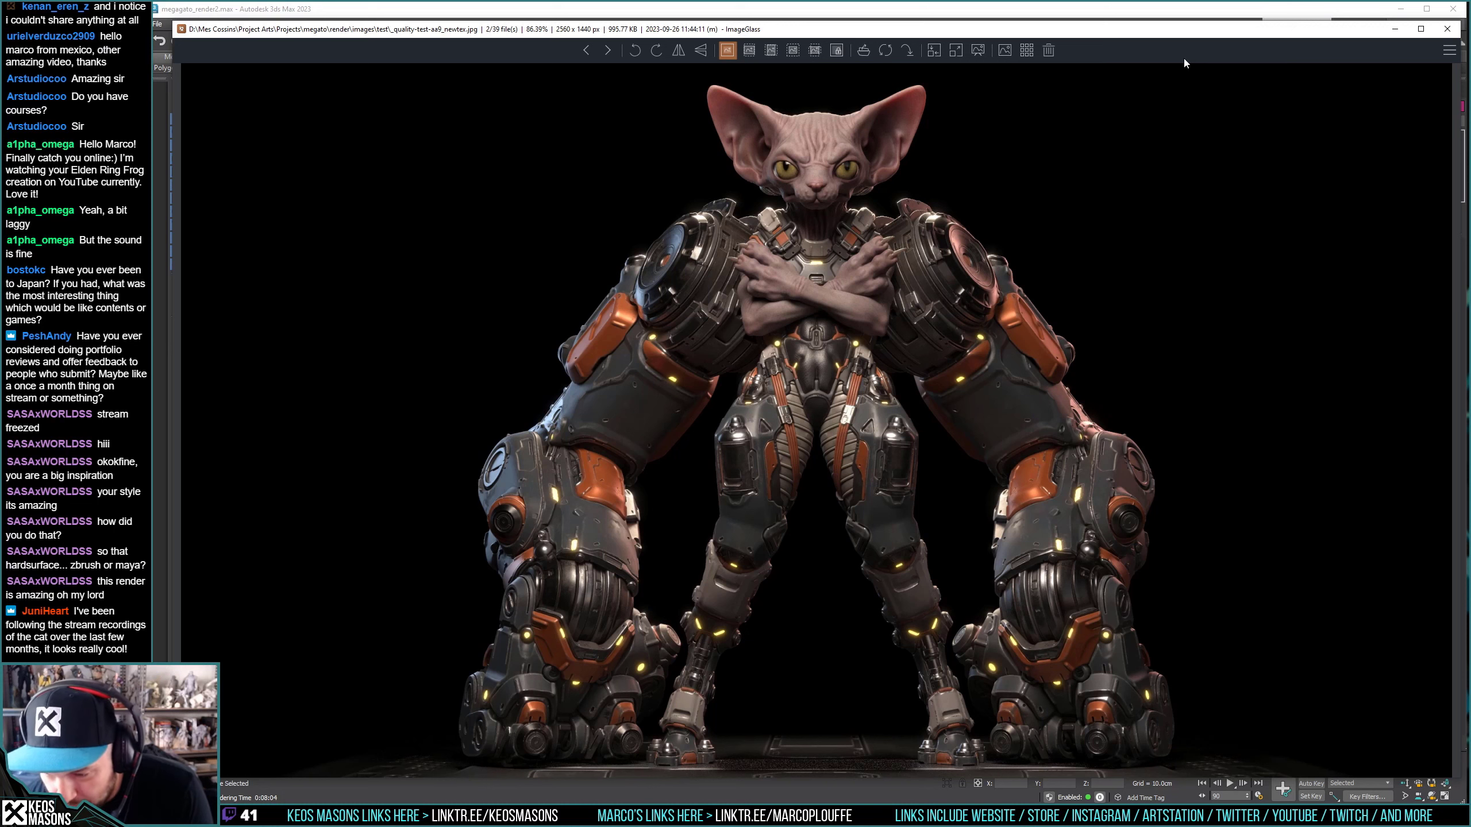
pyautogui.press('Left')
pyautogui.press('Right')
pyautogui.press('Left')
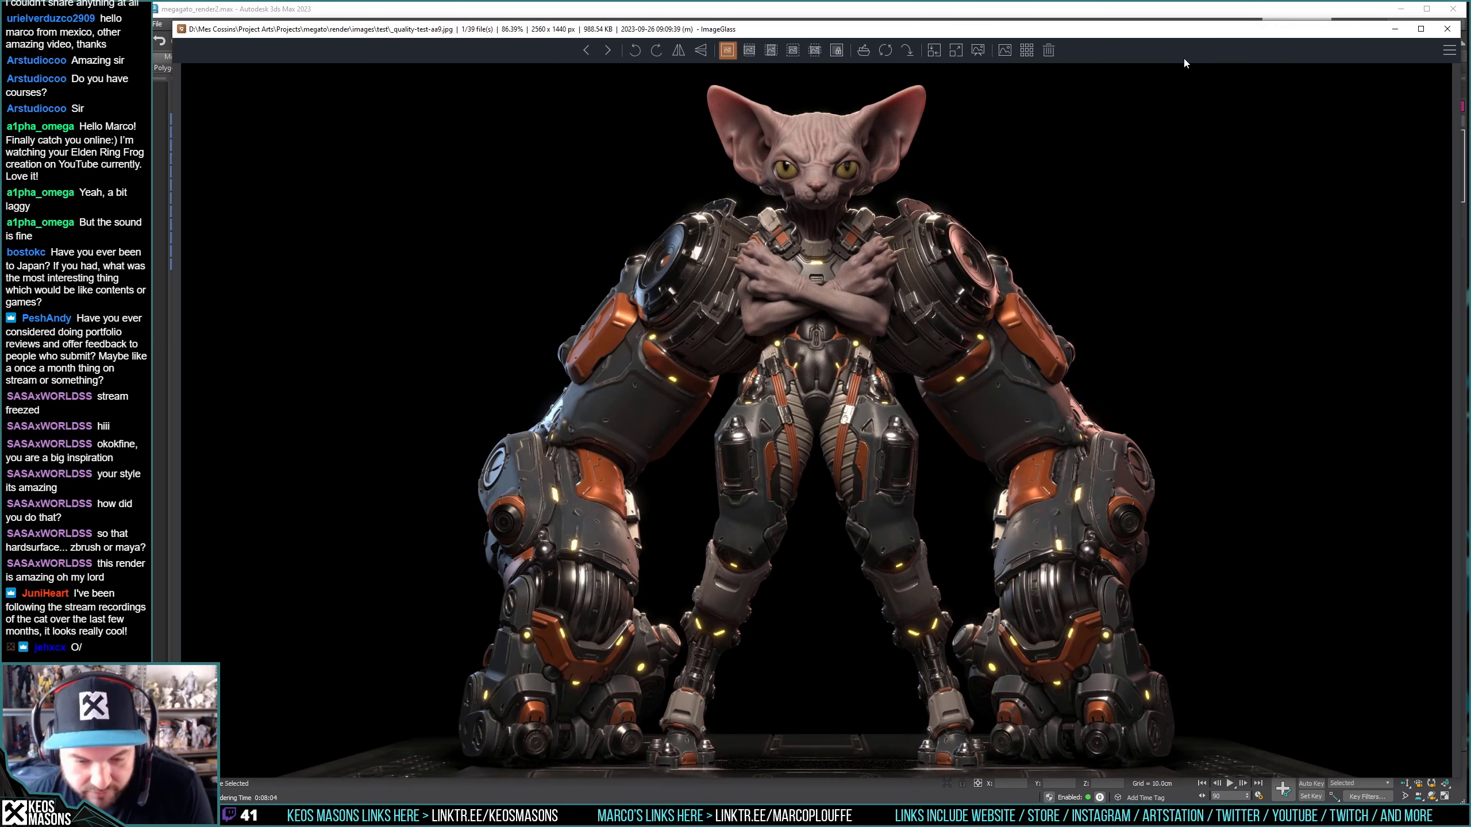
pyautogui.press('Right')
pyautogui.press('Left')
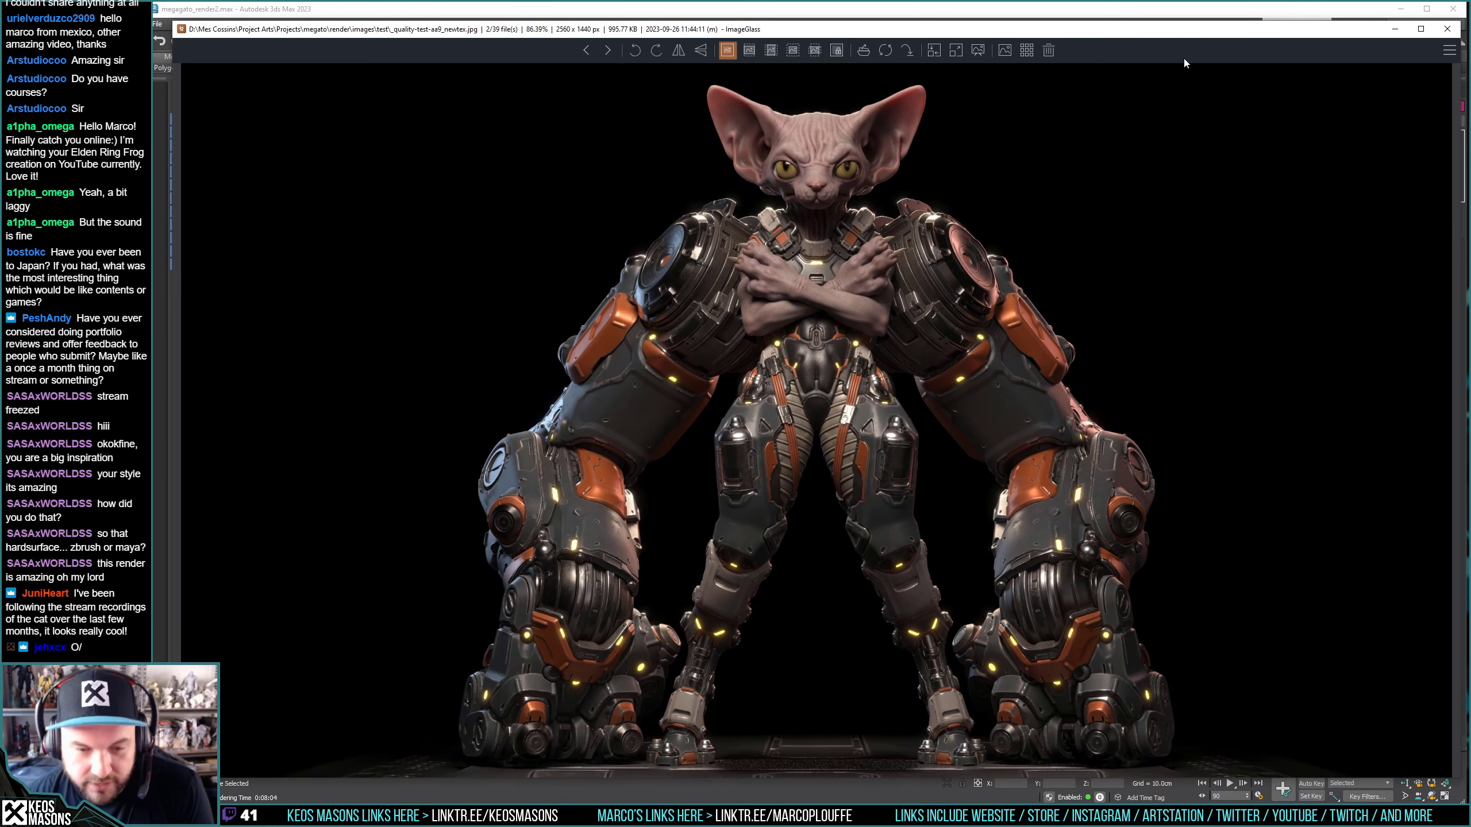
pyautogui.press('Right')
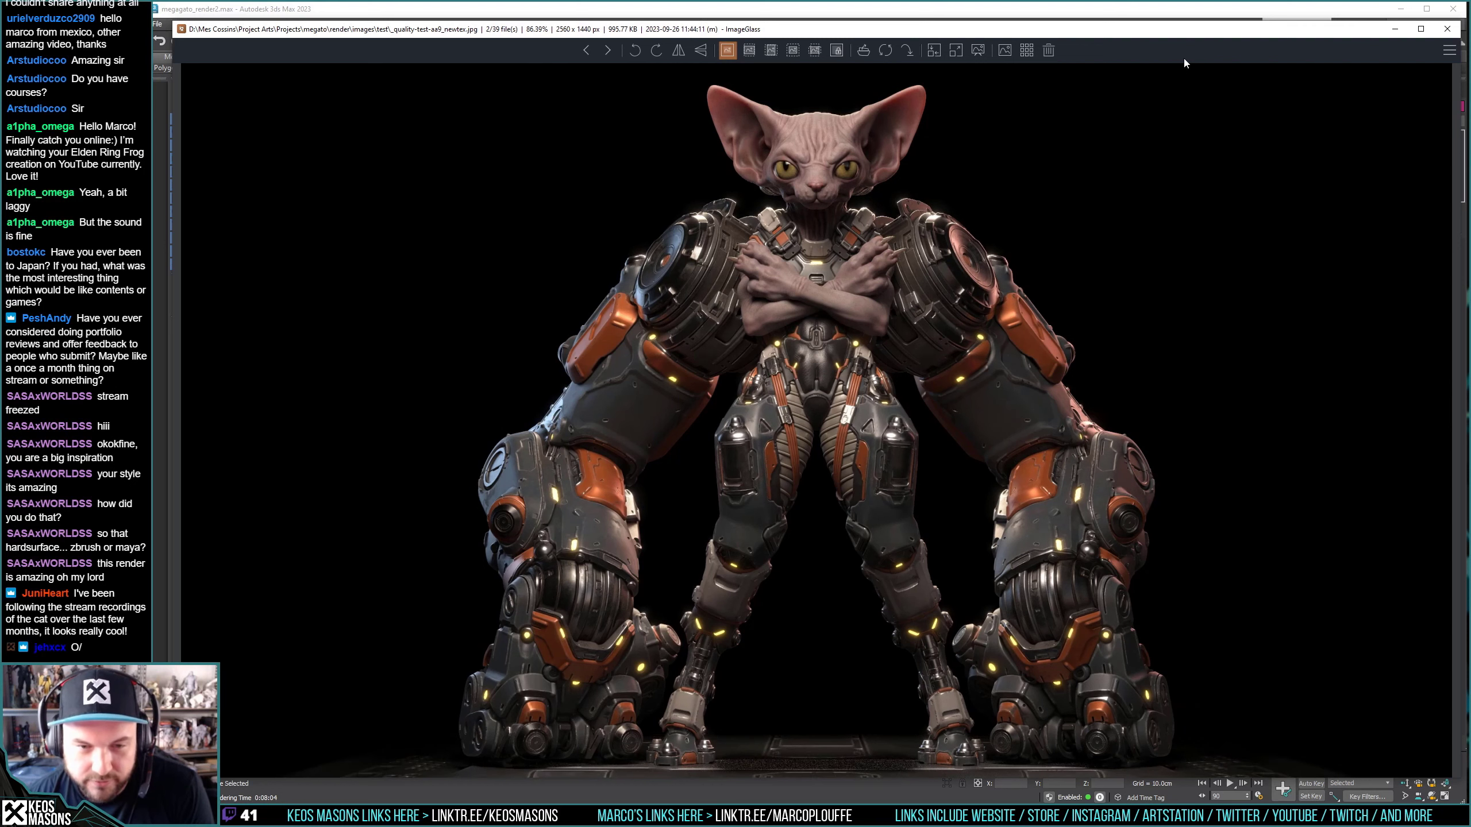
pyautogui.press('Left')
pyautogui.press('Right')
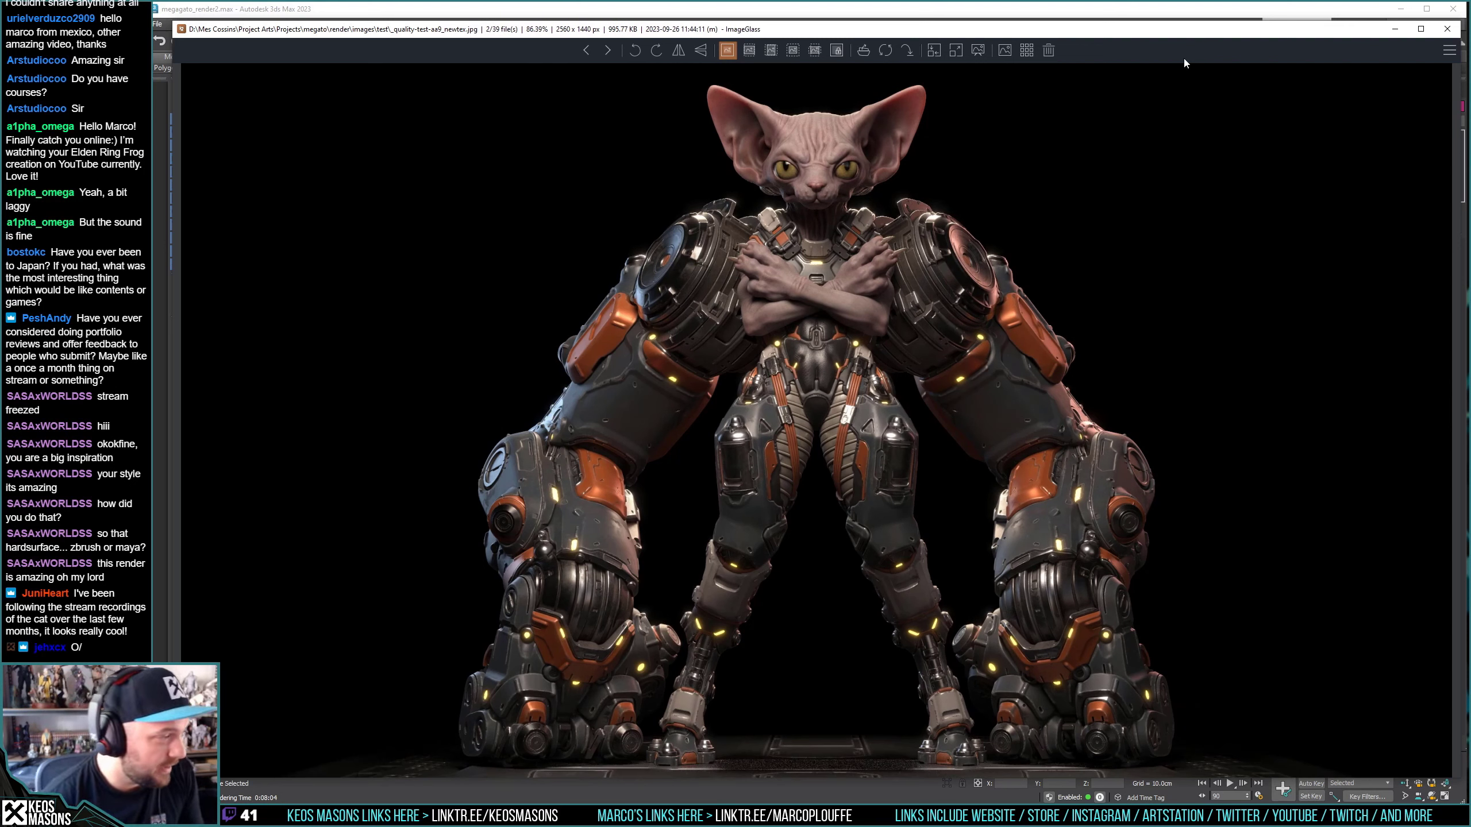
# Keep toggling between the earlier render and the newer textured render to compare details.
pyautogui.press('Left')
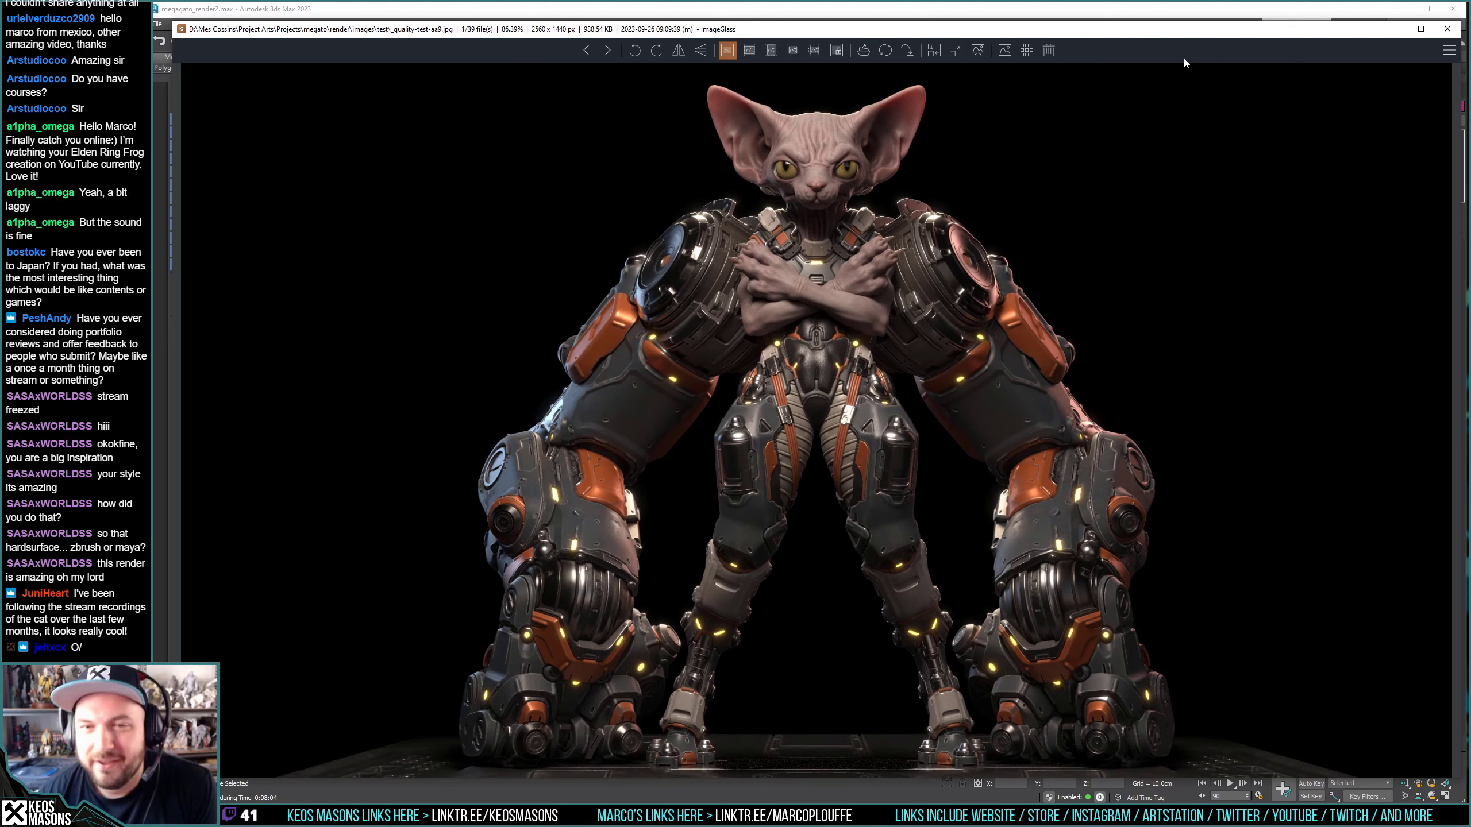
pyautogui.press('Right')
pyautogui.press('Left')
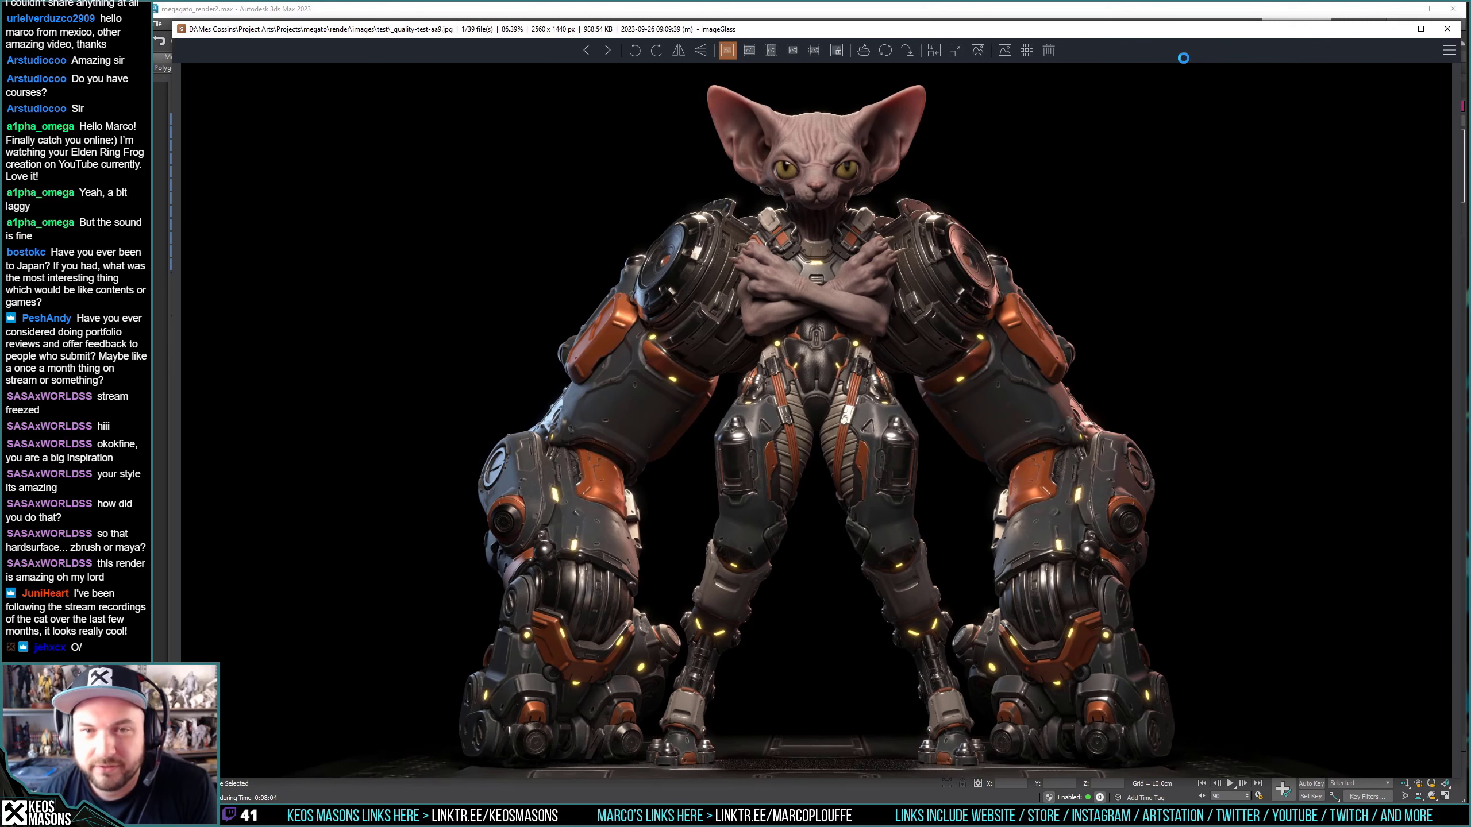
pyautogui.press('Right')
pyautogui.press('Left')
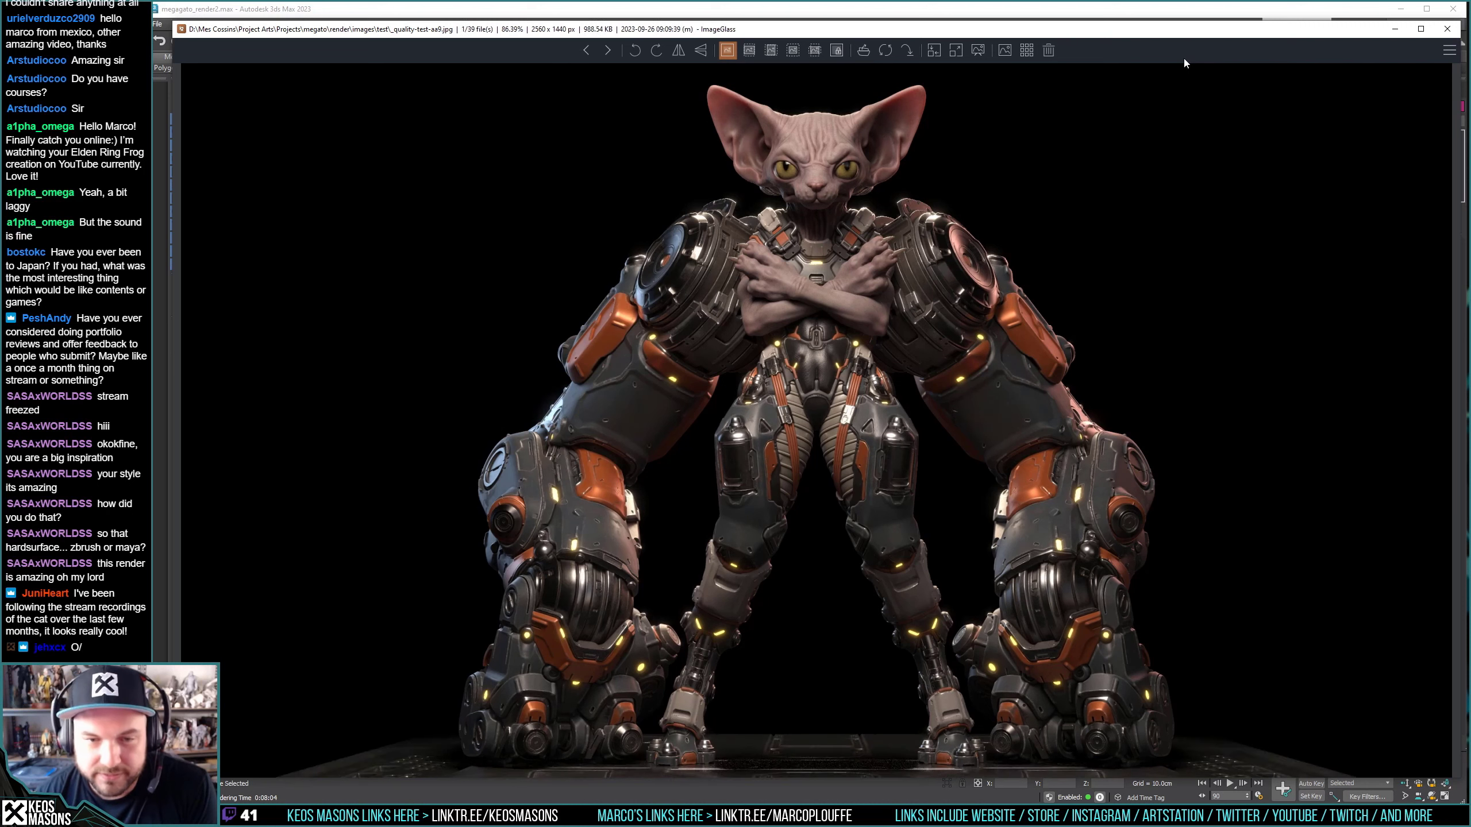
pyautogui.press('Right')
pyautogui.press('Left')
pyautogui.press('Right')
pyautogui.press('Left')
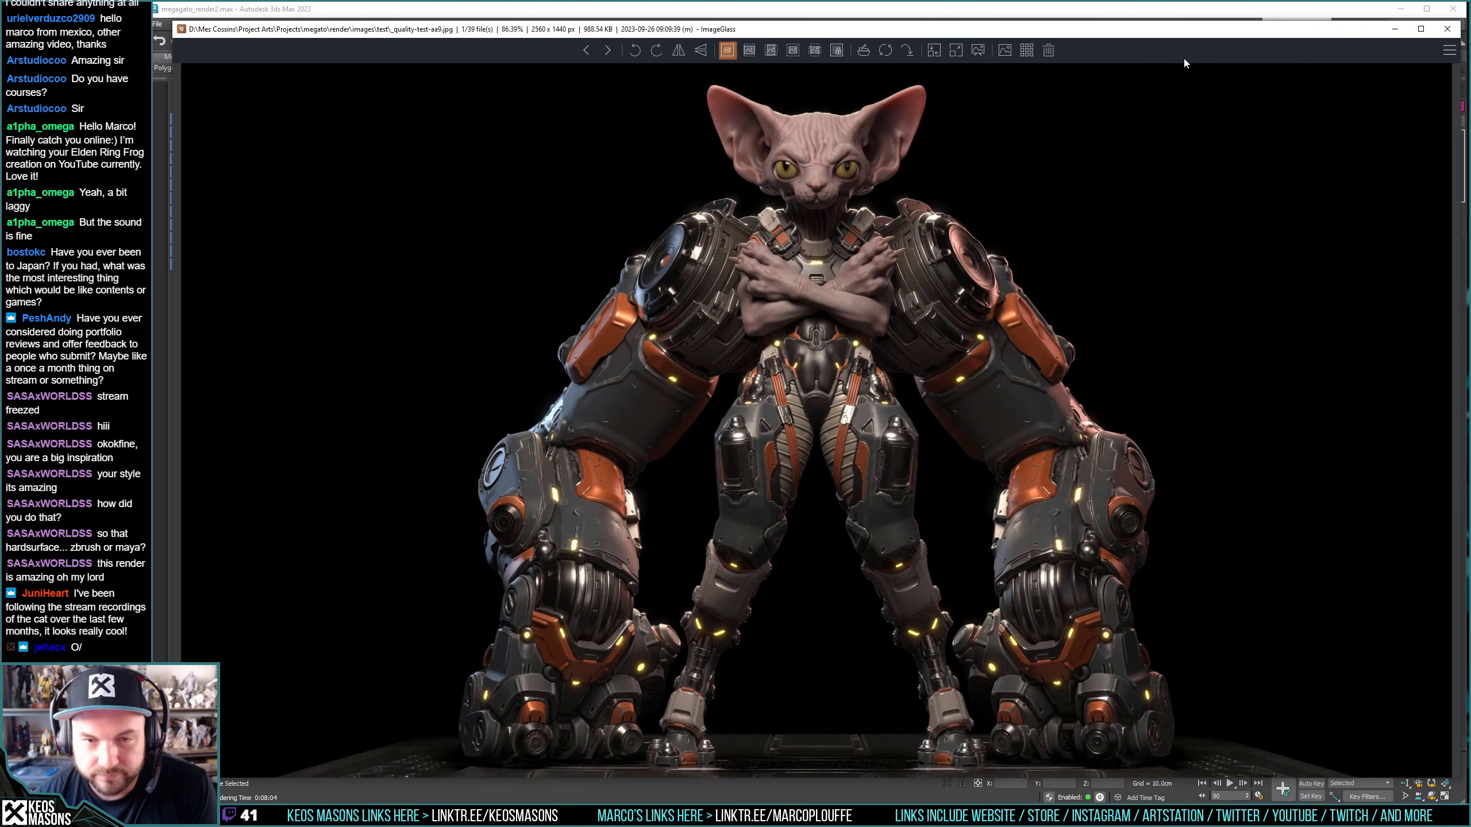
pyautogui.press('Right')
pyautogui.press('Left')
pyautogui.press('Right')
pyautogui.press('Left')
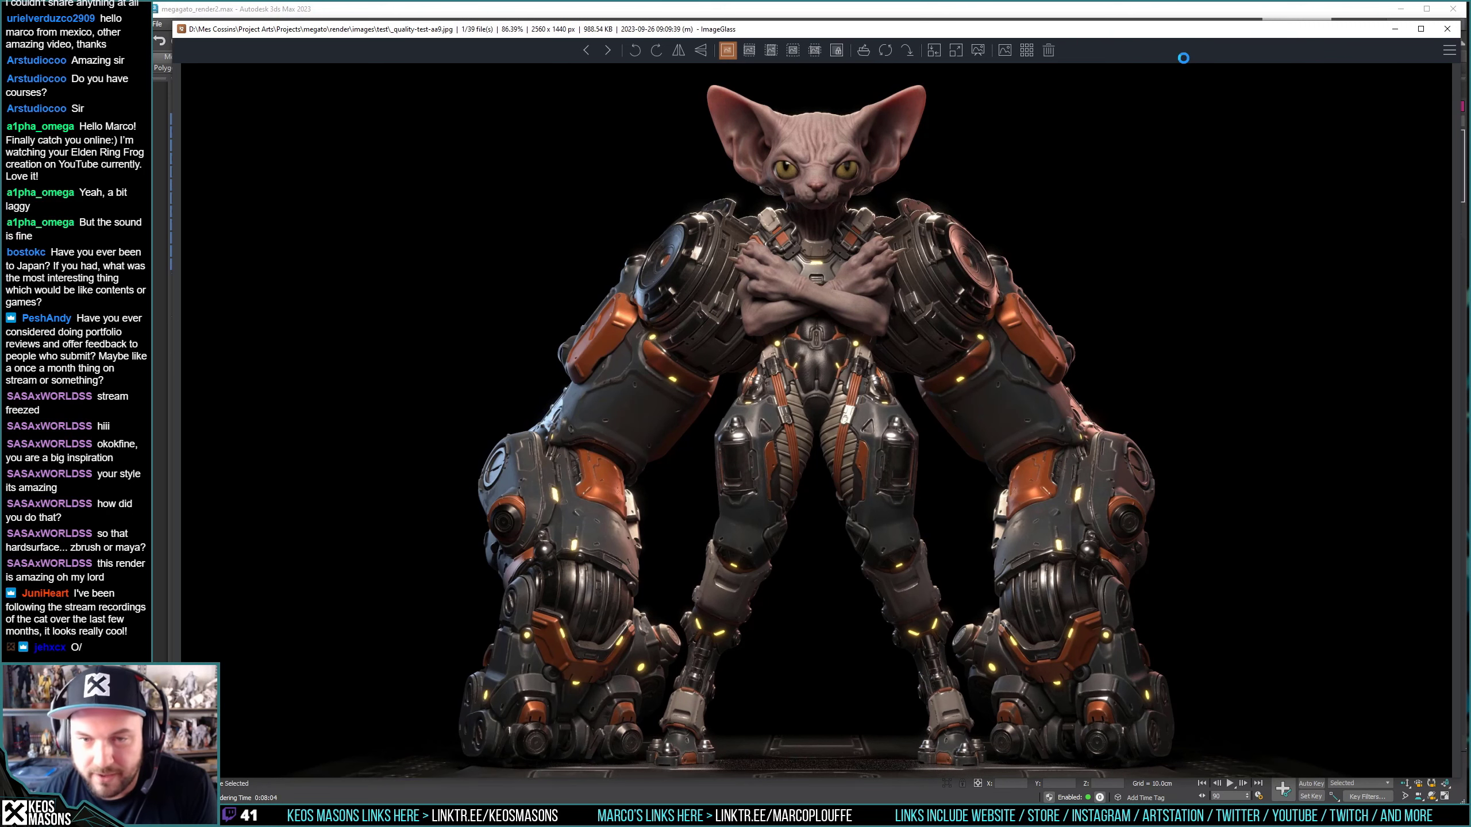
pyautogui.press('Right')
pyautogui.press('Left')
pyautogui.press('Right')
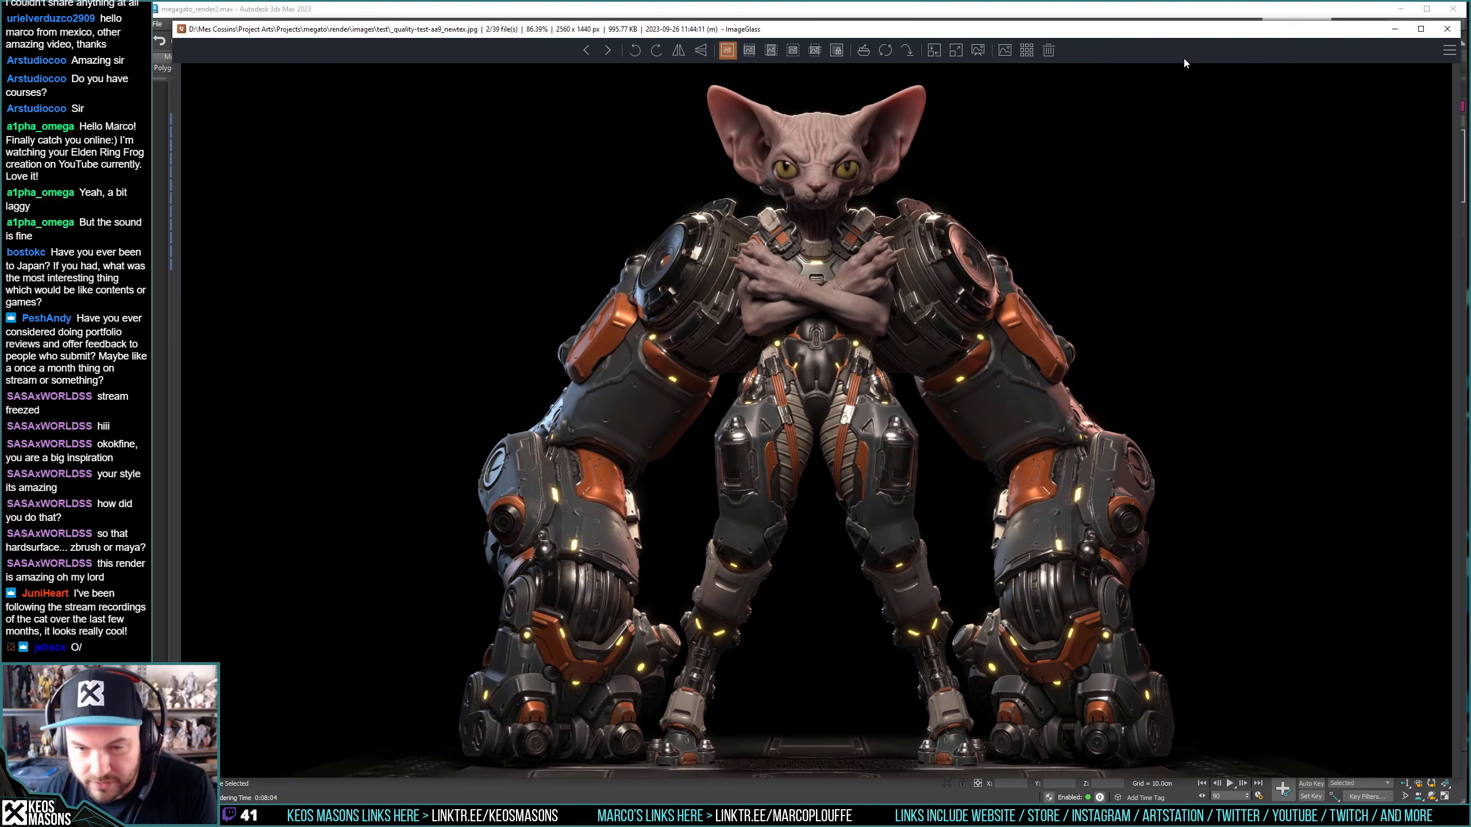
pyautogui.press('Left')
pyautogui.press('Right')
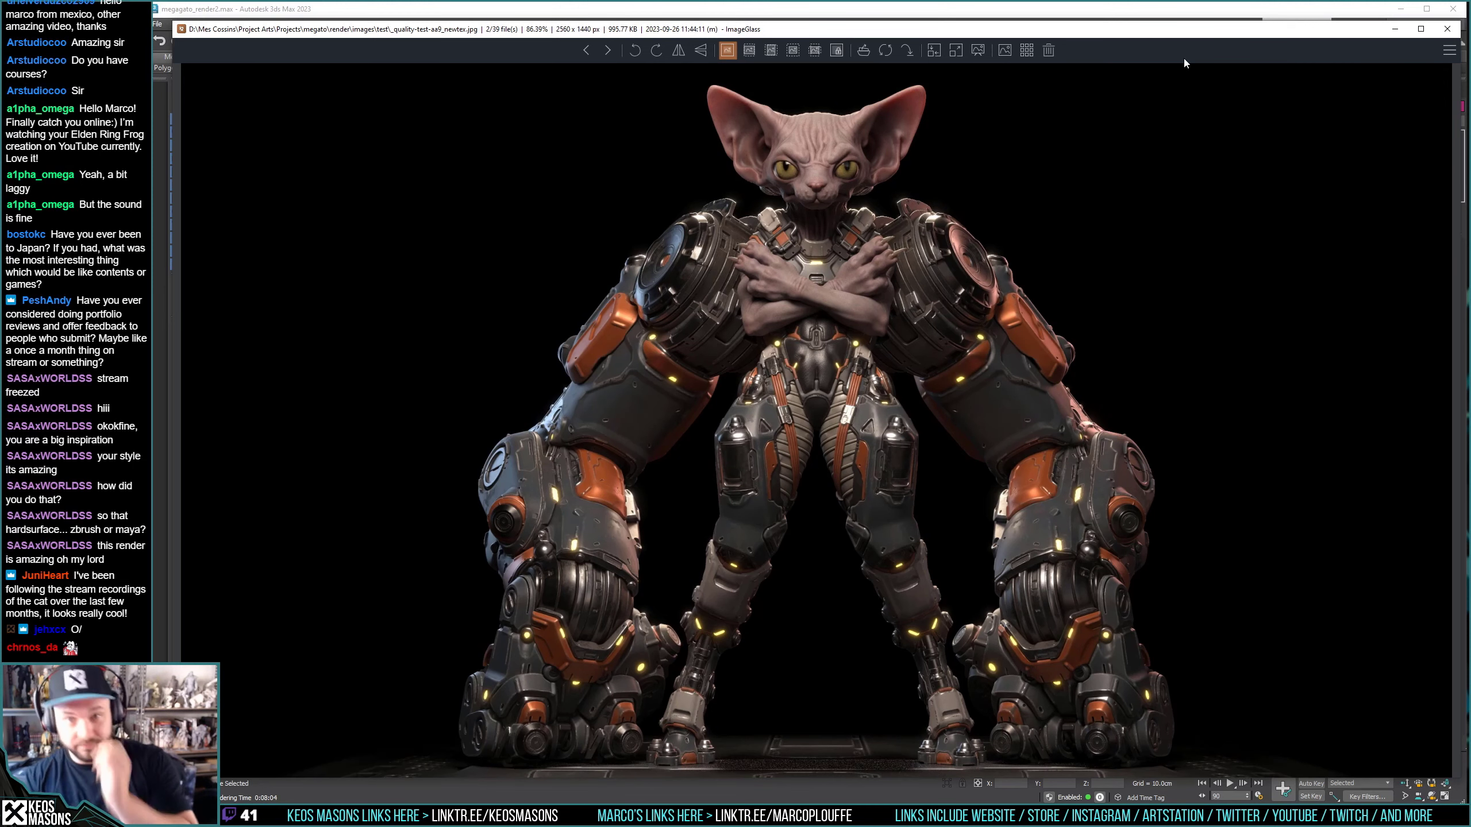
# Close ImageGlass and the Rendered Frame Window, then open and dismiss the File menu.
pyautogui.click(1447, 29)
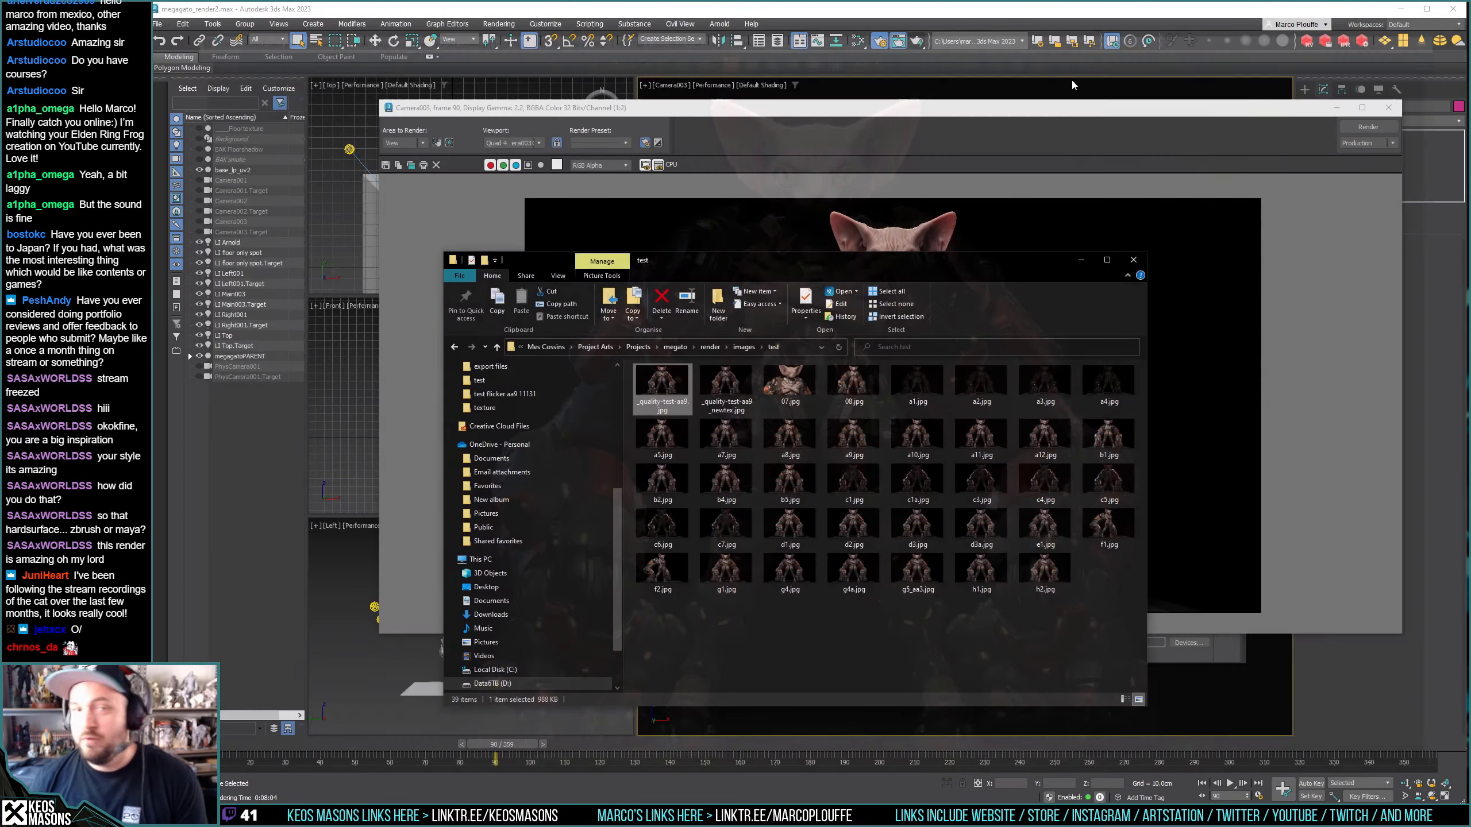
pyautogui.click(1349, 108)
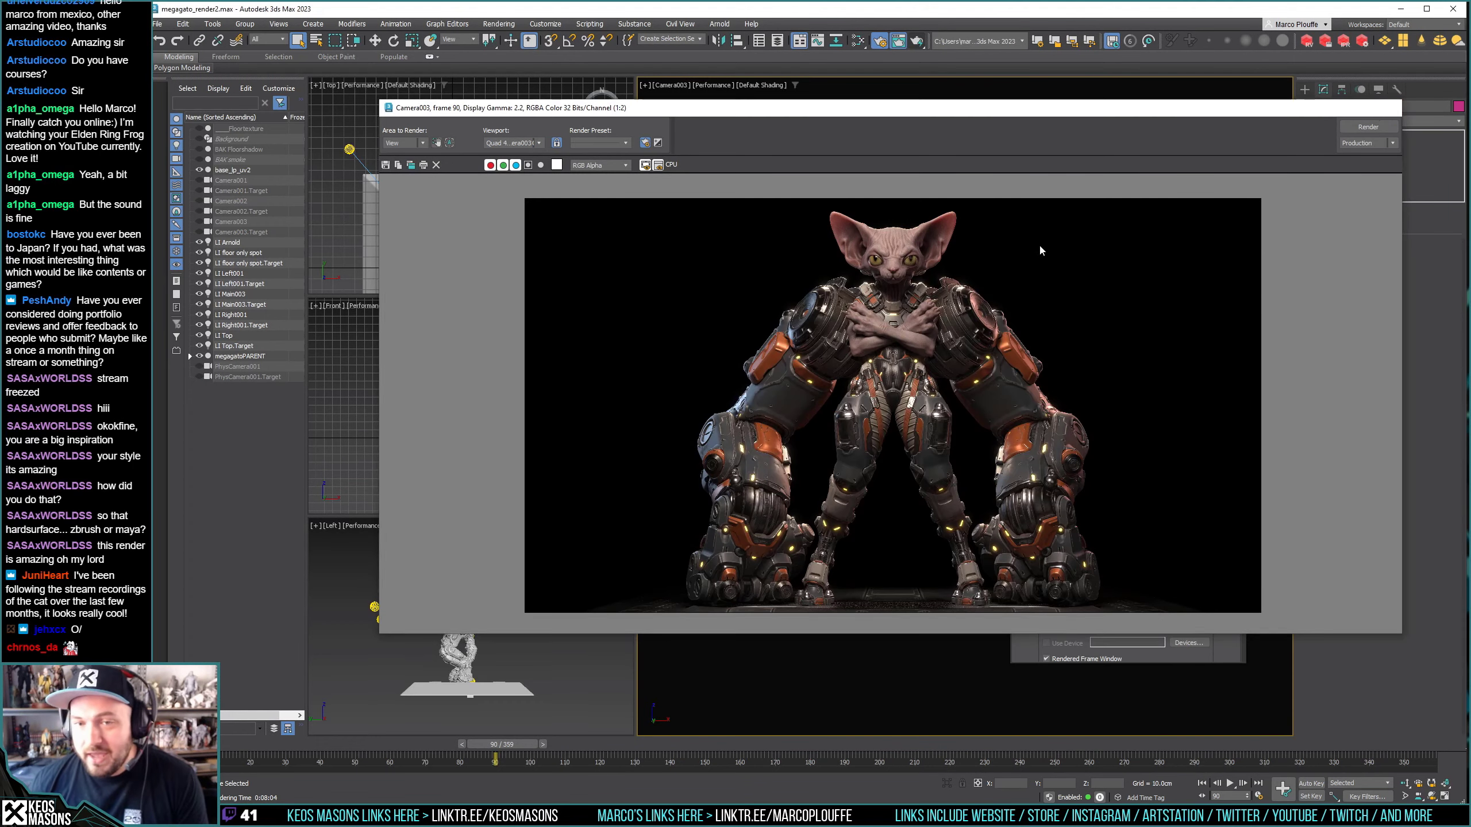
pyautogui.click(157, 23)
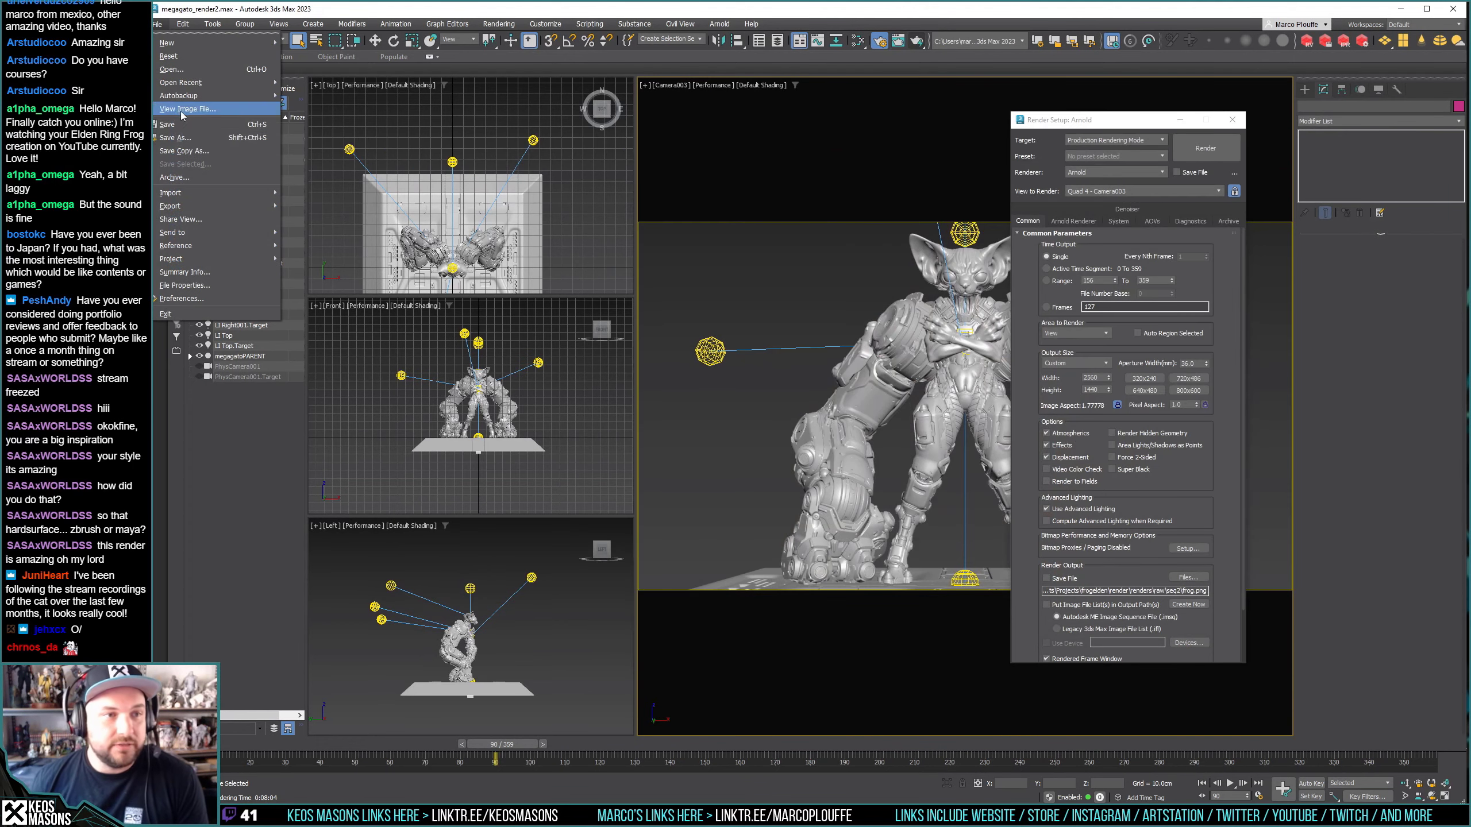
pyautogui.click(381, 106)
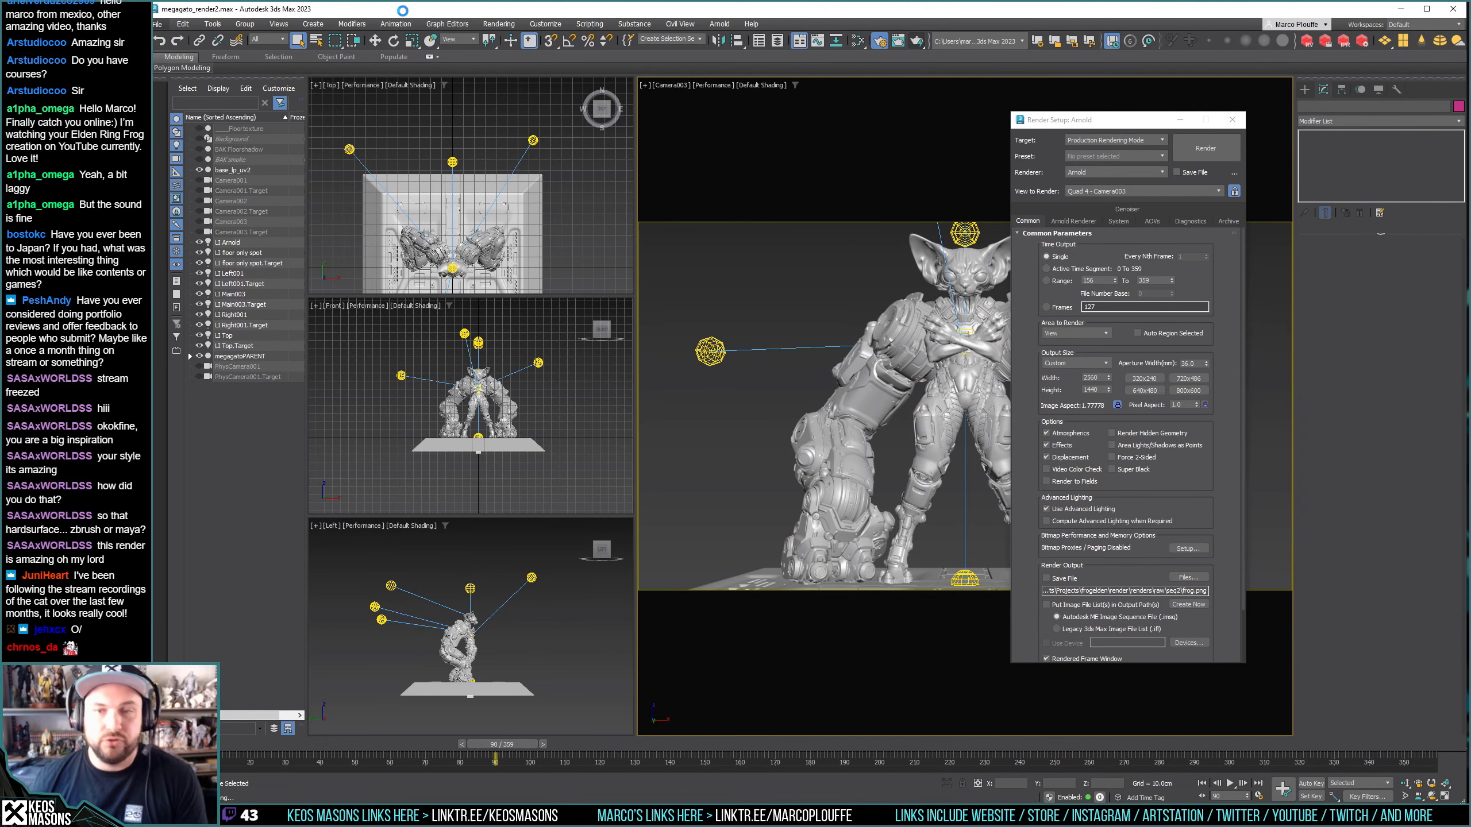